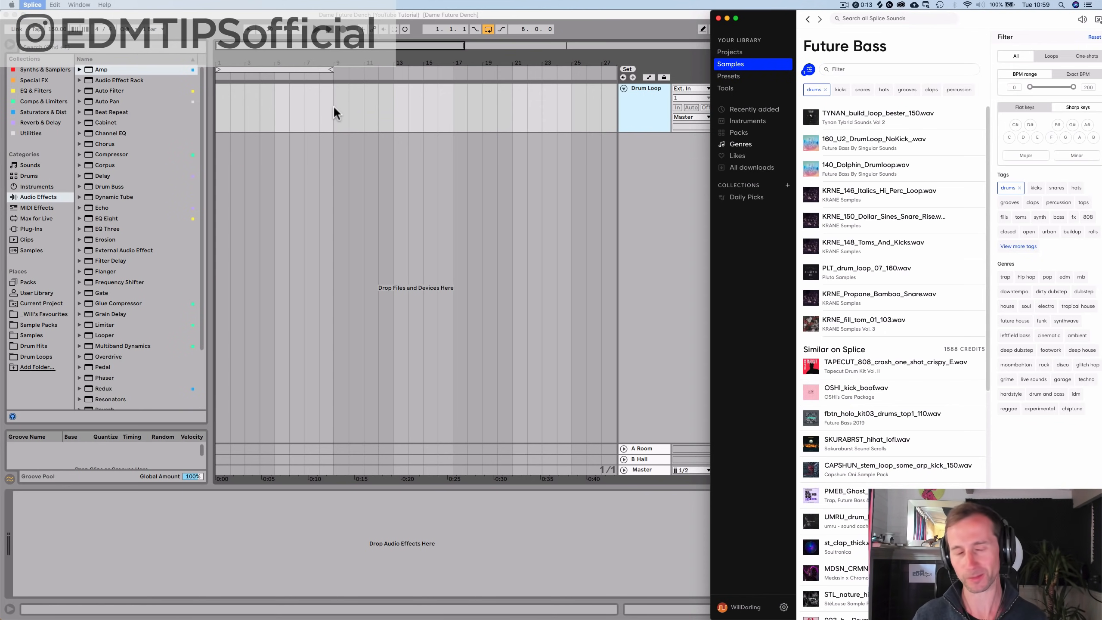
Step: Place 140_Dolphin_Drumloop.wav on the Drum Loop track at bar 1, open its clip view and play it
{"action": "left_click", "coordinate": [833, 170]}
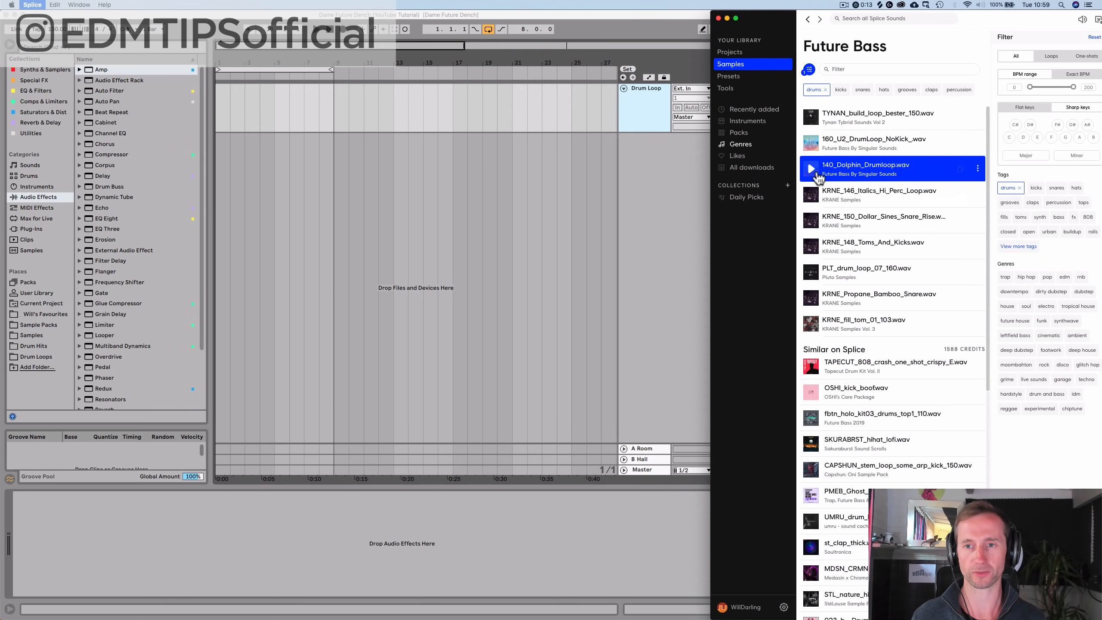
{"action": "left_click_drag", "start_coordinate": [837, 168], "coordinate": [221, 117]}
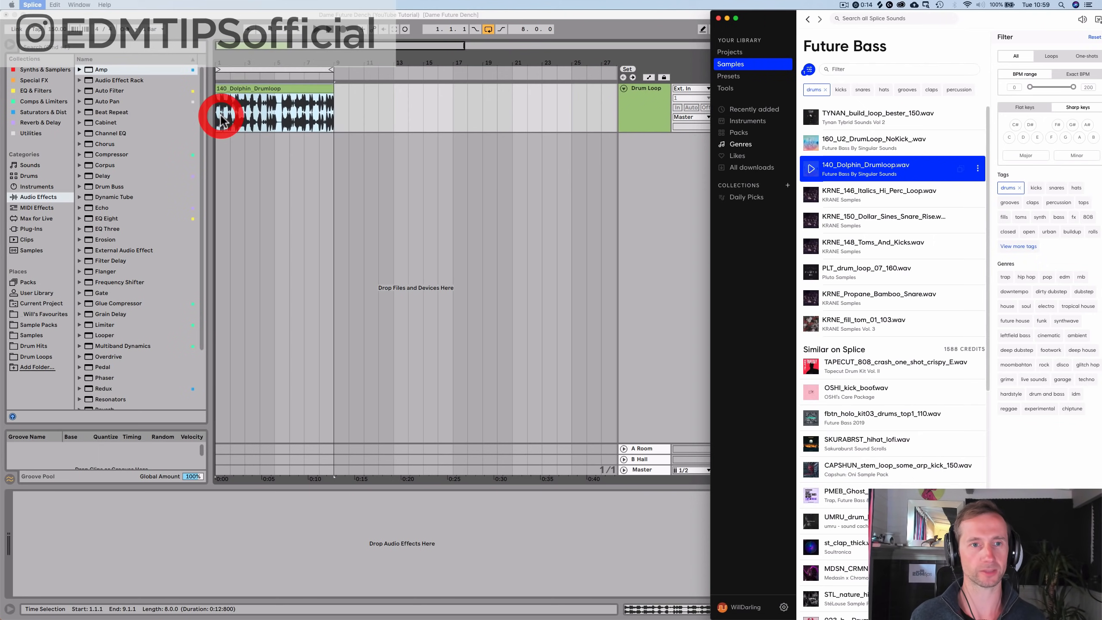
{"action": "left_click", "coordinate": [227, 88]}
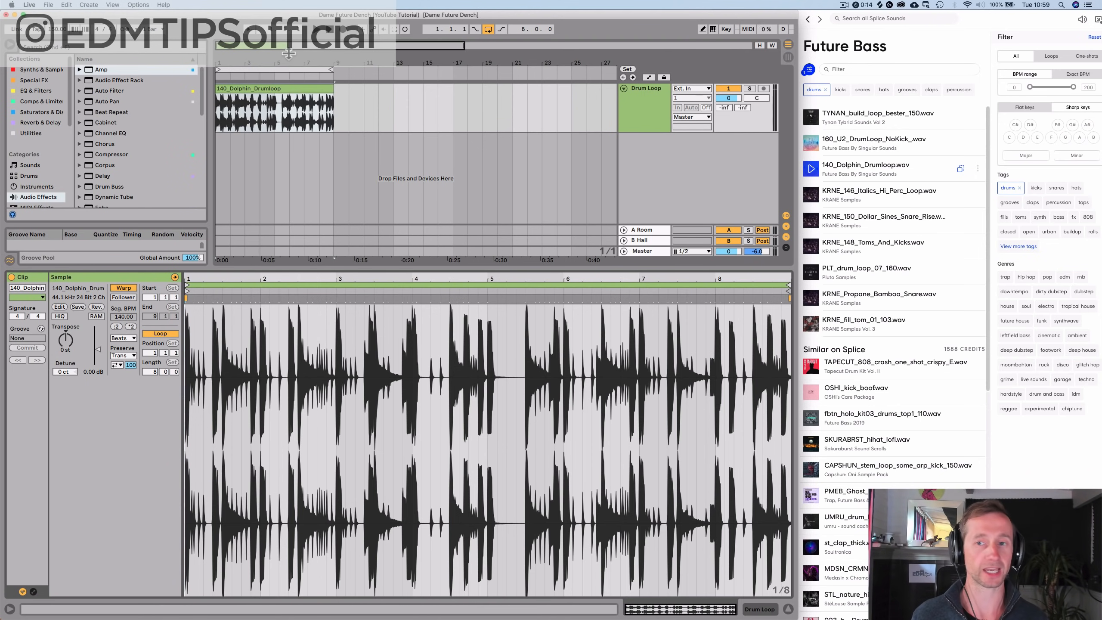
{"action": "left_click", "coordinate": [330, 30]}
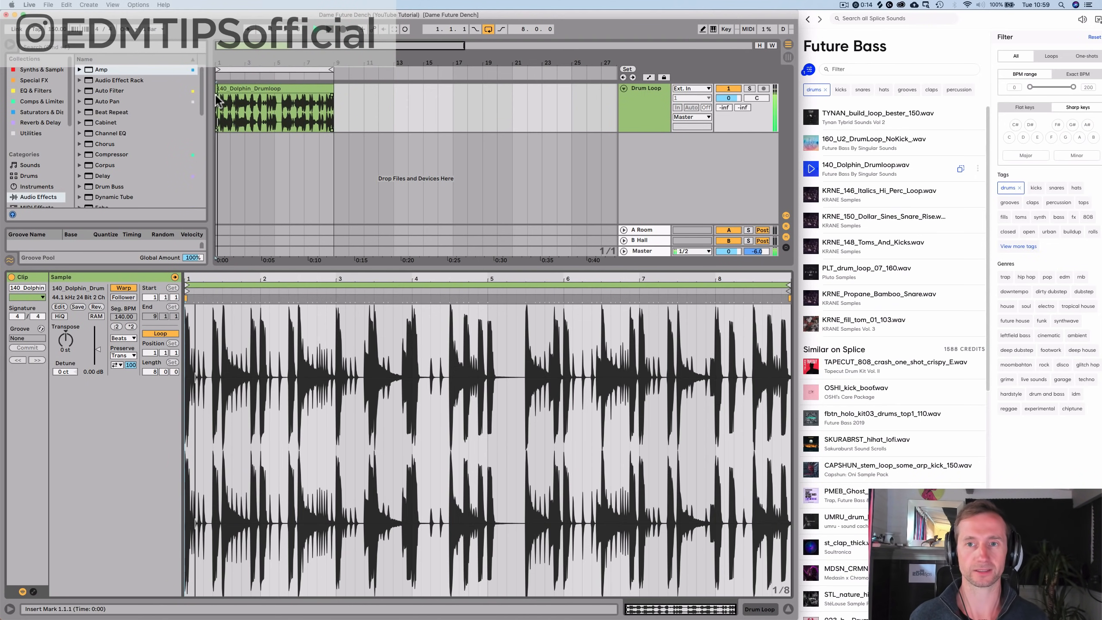
{"action": "key", "text": "space"}
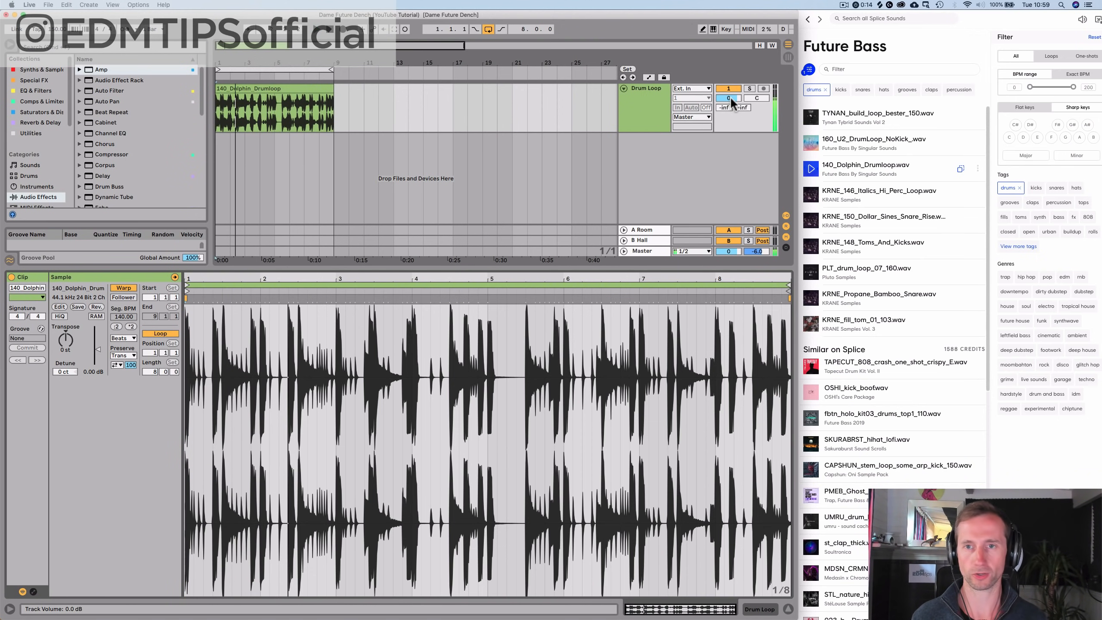
Step: Set the Drum Loop track's volume to -6 dB, check it in the mixer and play the loop again
{"action": "left_click", "coordinate": [730, 97]}
{"action": "type", "text": "-6."}
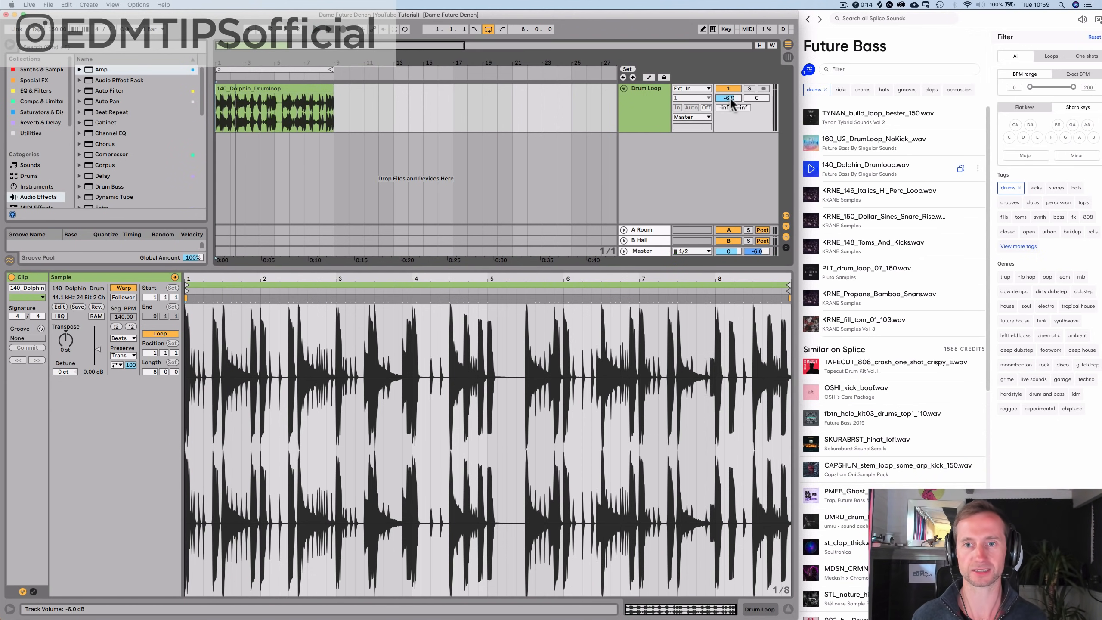
{"action": "key", "text": "Tab"}
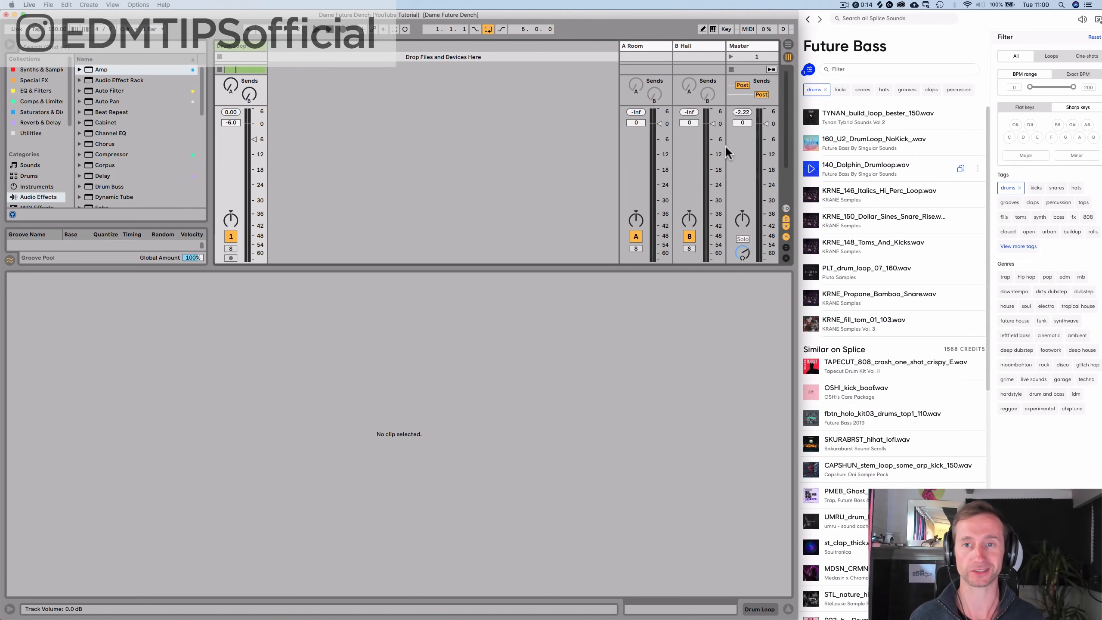
{"action": "key", "text": "Tab"}
{"action": "key", "text": "space"}
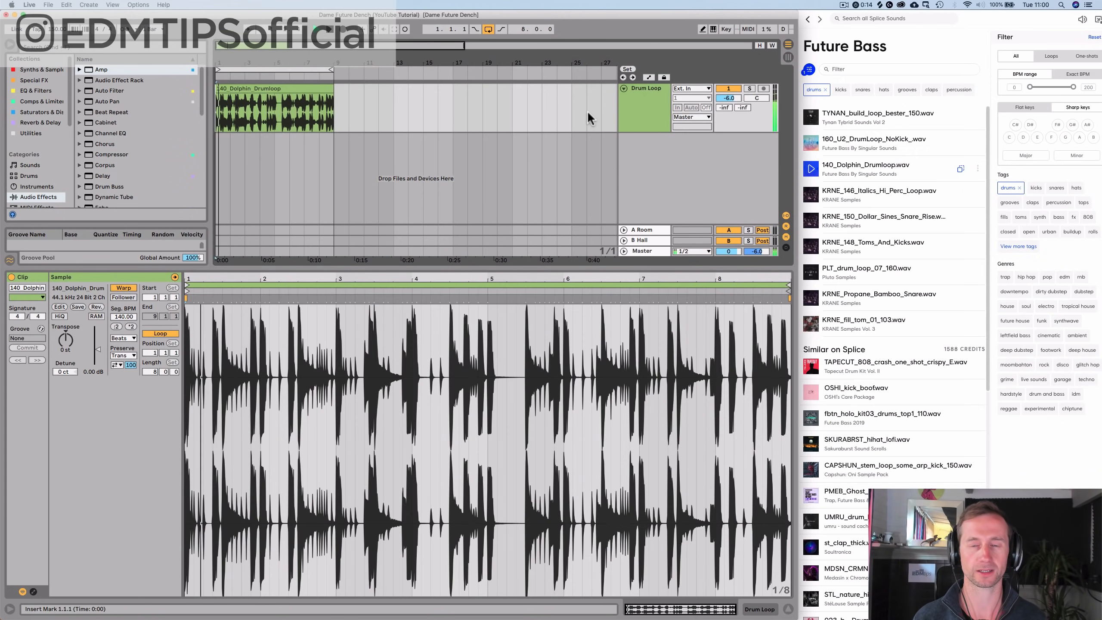
Step: Add a MIDI track below Drum Loop and create an empty eight-bar clip named Chords on it from bar 1
{"action": "left_click", "coordinate": [638, 119]}
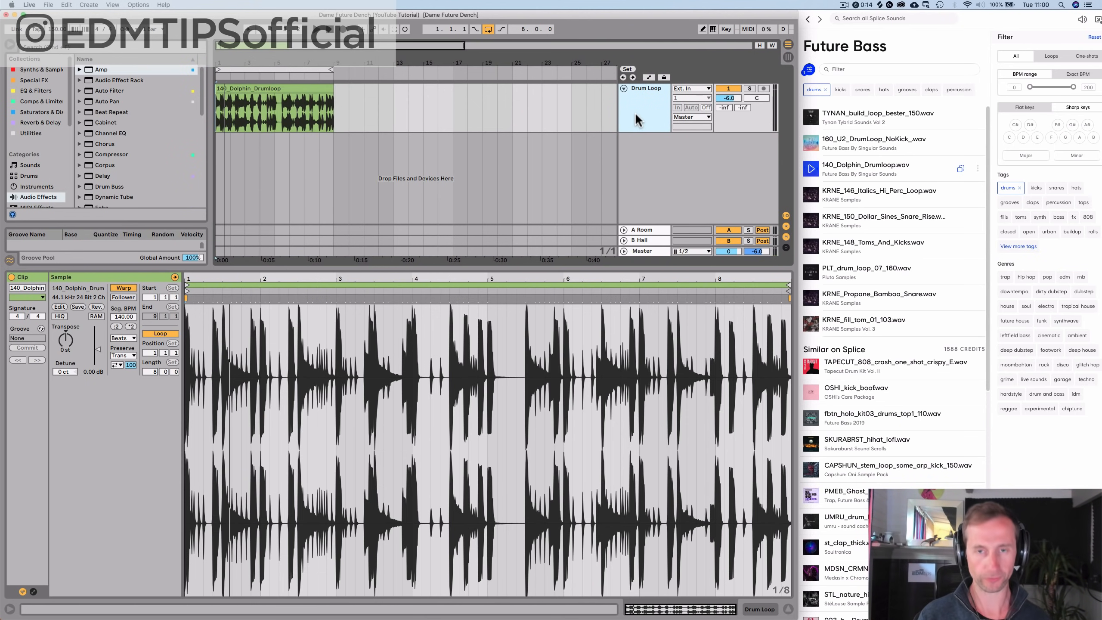
{"action": "key", "text": "super+shift+t"}
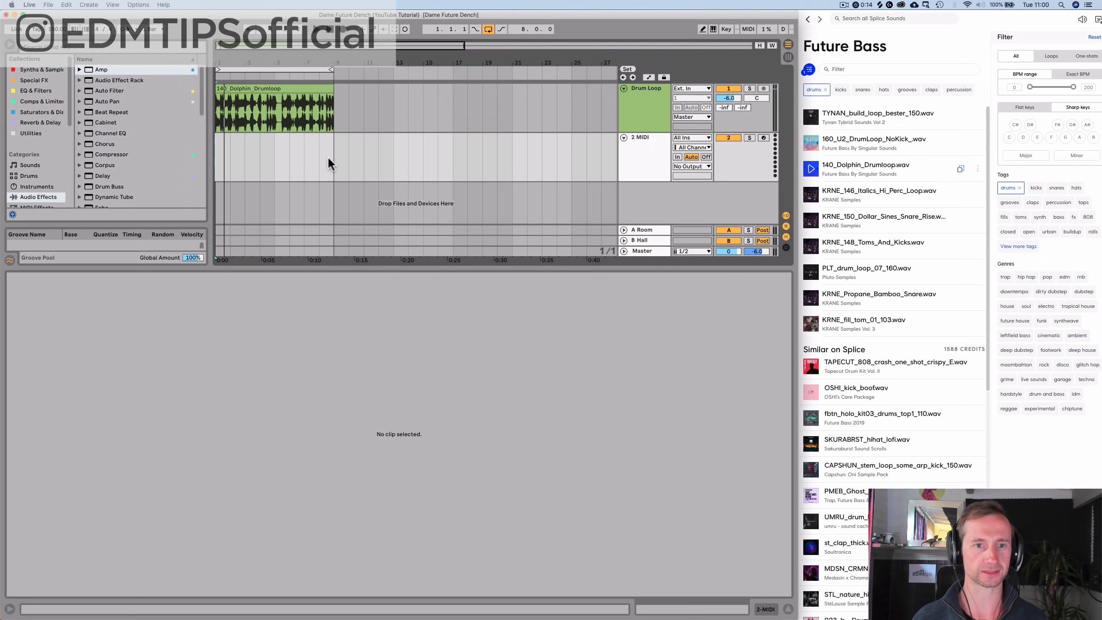
{"action": "left_click_drag", "start_coordinate": [330, 159], "coordinate": [204, 144]}
{"action": "key", "text": "super+shift+m"}
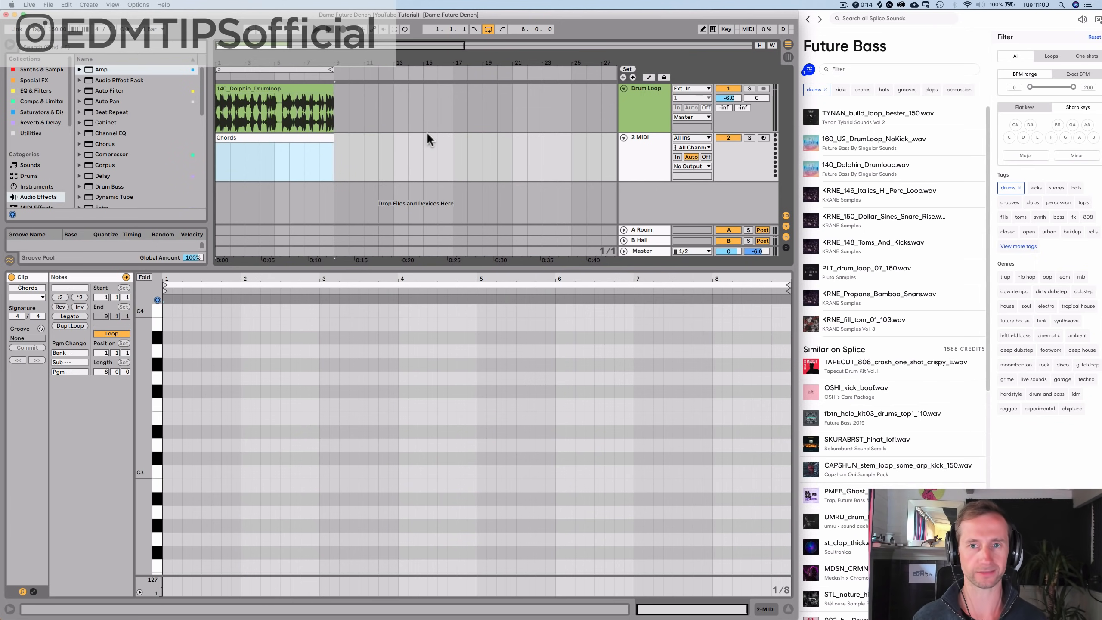
Step: Load the Operator synth onto the new MIDI track and arm the track for recording
{"action": "left_click", "coordinate": [31, 135]}
{"action": "left_click", "coordinate": [39, 69]}
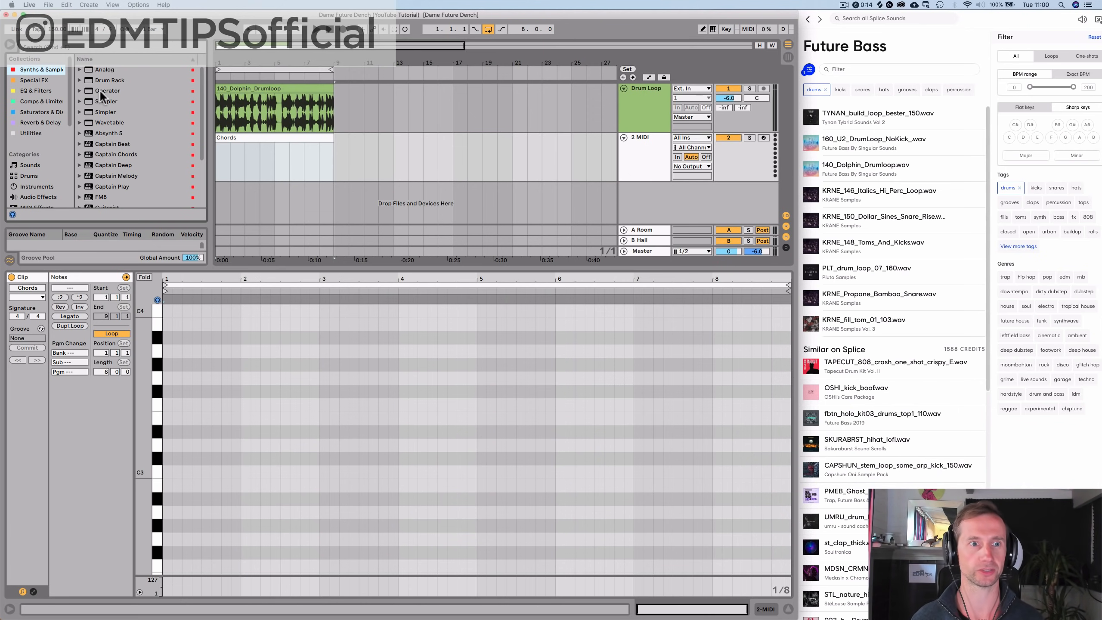
{"action": "left_click_drag", "start_coordinate": [100, 90], "coordinate": [227, 139]}
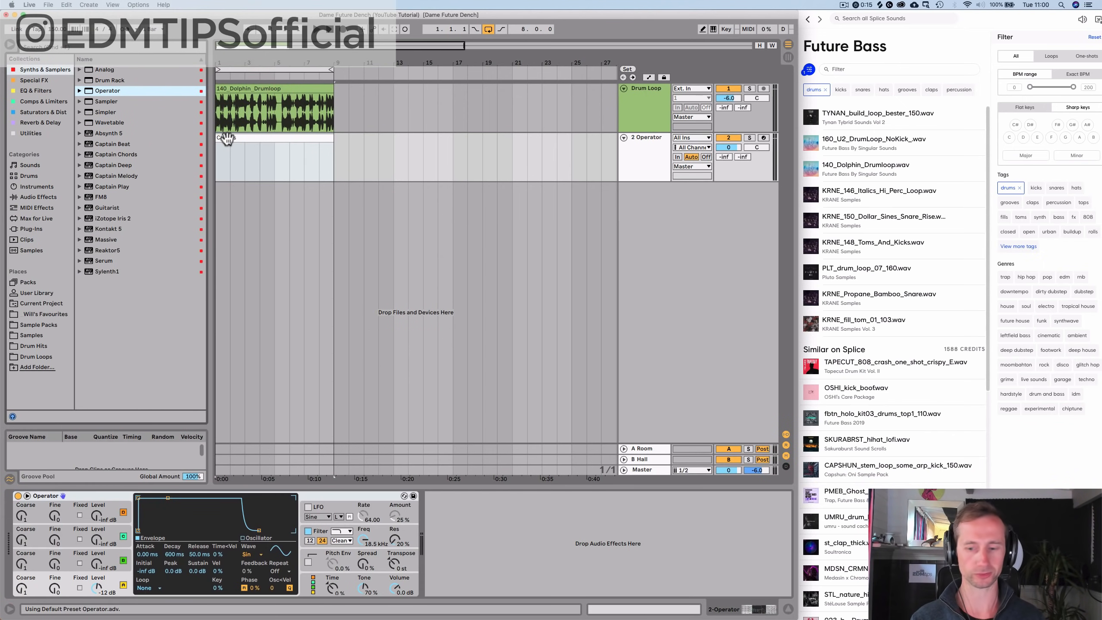
{"action": "left_click", "coordinate": [762, 137]}
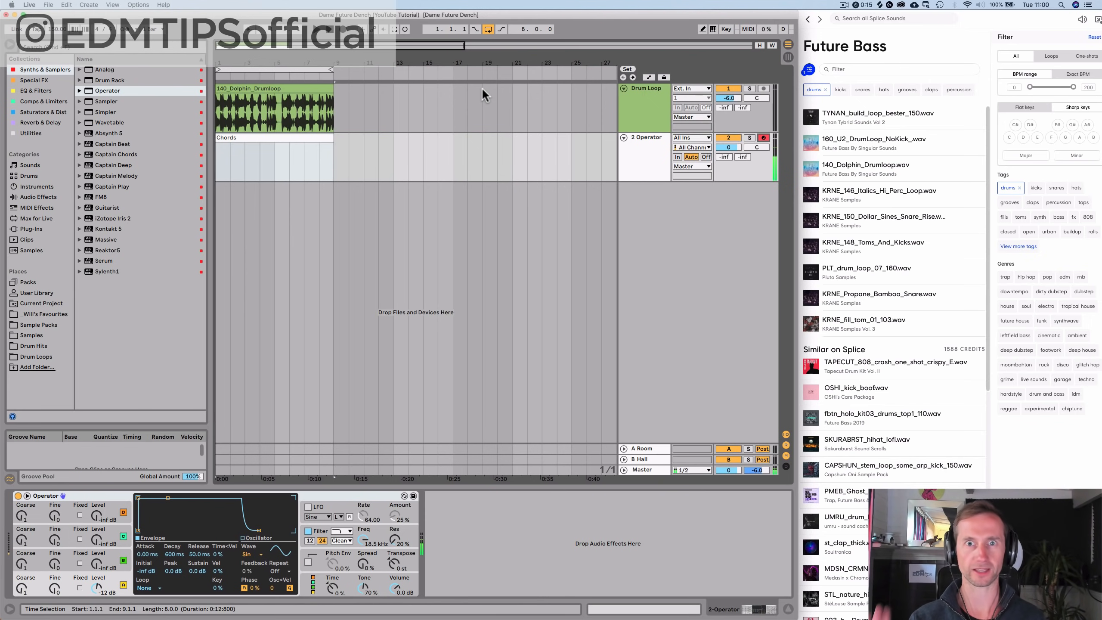
Step: Open the Chords clip in the note editor and add short E3 and F#3 notes at the start of bar 1
{"action": "double_click", "coordinate": [240, 139]}
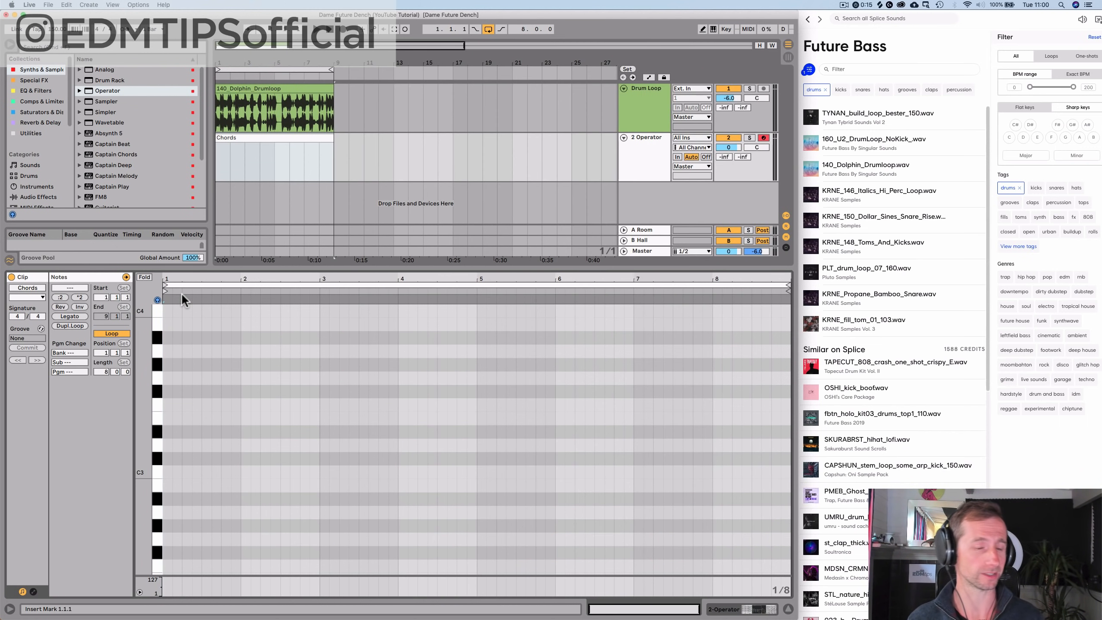
{"action": "left_click", "coordinate": [144, 277]}
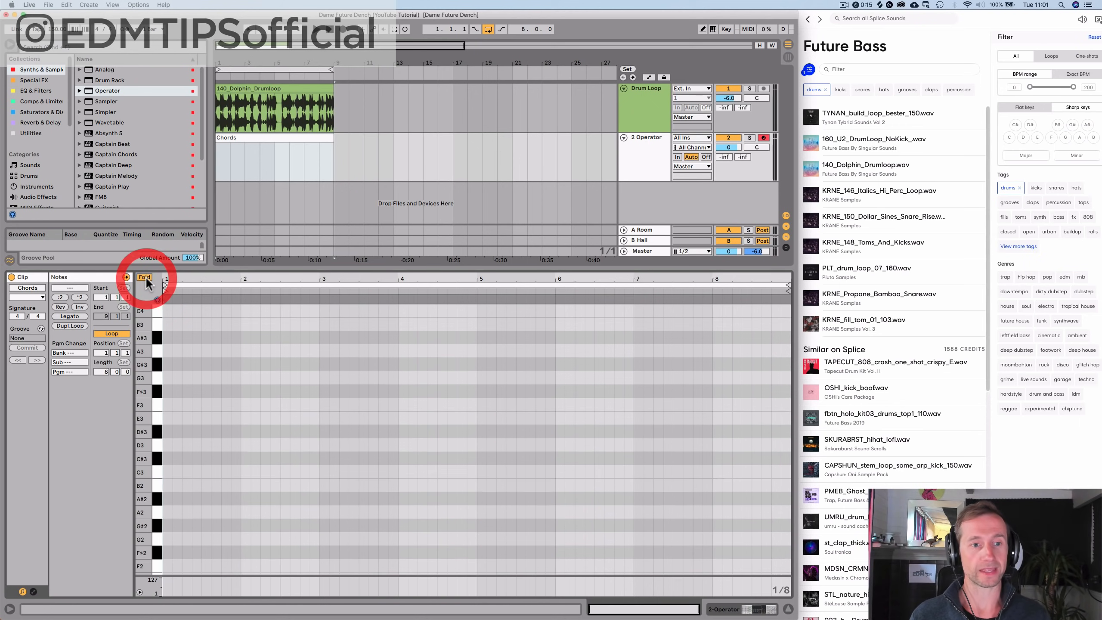
{"action": "left_click", "coordinate": [154, 418]}
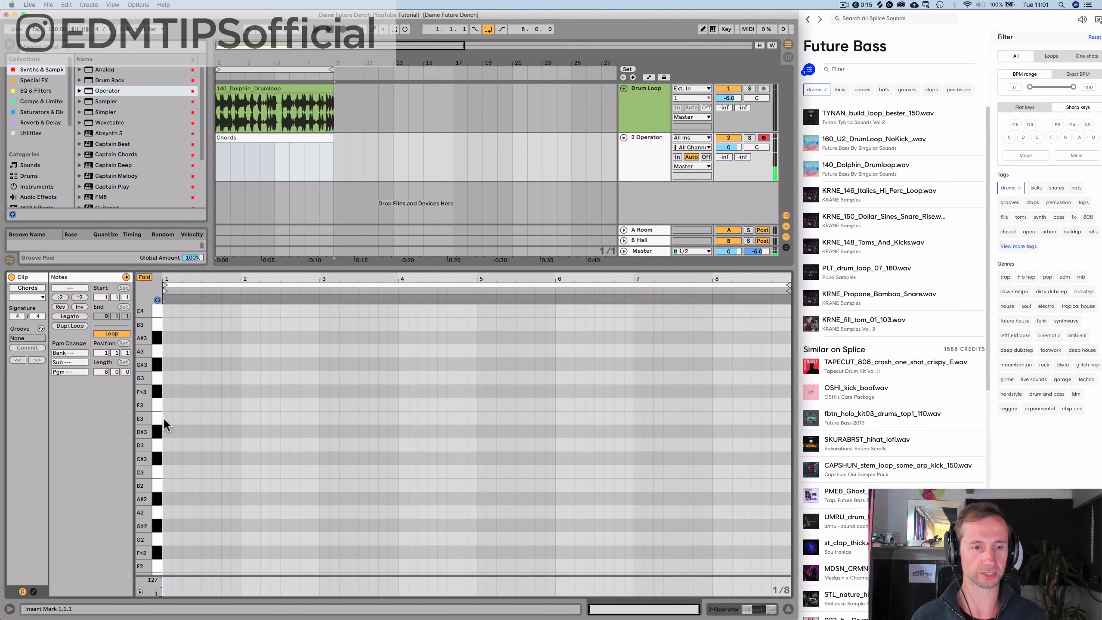
{"action": "double_click", "coordinate": [164, 418]}
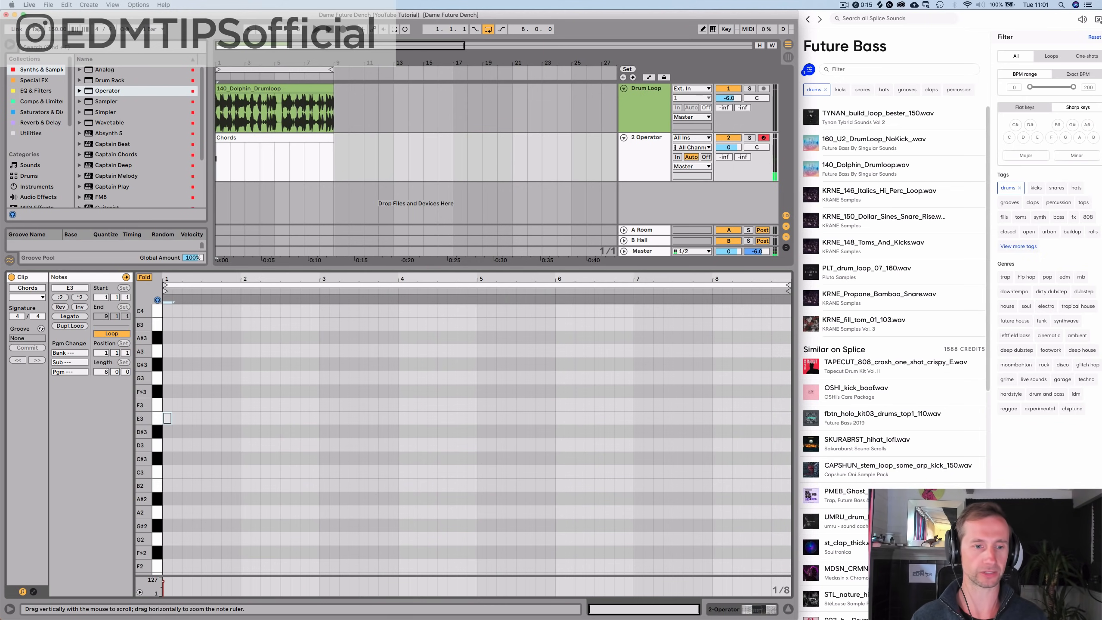
{"action": "scroll", "coordinate": [144, 421], "scroll_direction": "up", "scroll_amount": 8}
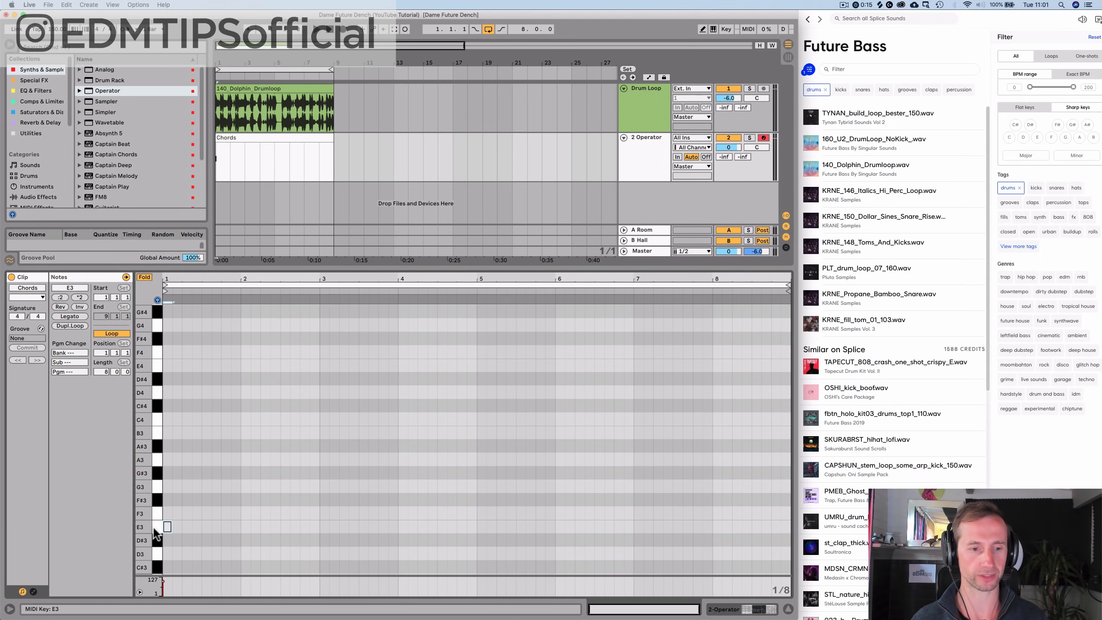
{"action": "left_click", "coordinate": [167, 526]}
{"action": "double_click", "coordinate": [167, 501]}
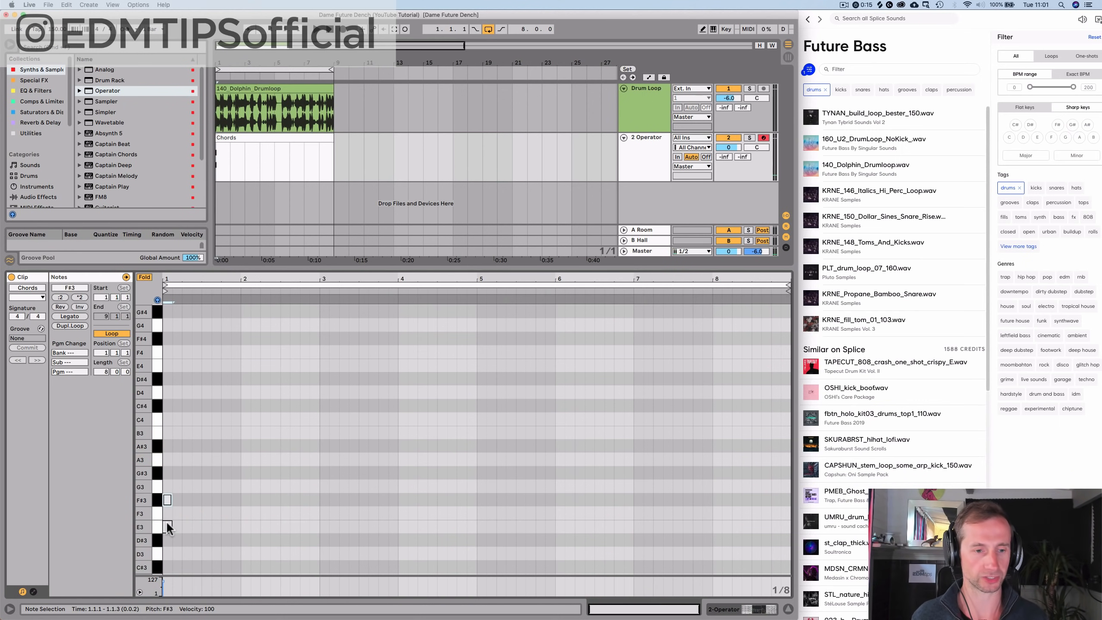
{"action": "left_click", "coordinate": [166, 521], "text": "shift"}
Step: Complete the E major scale at the start of bar 1 with short G#3, A3, B3, C#4, D#4 and E4 notes
{"action": "double_click", "coordinate": [167, 474]}
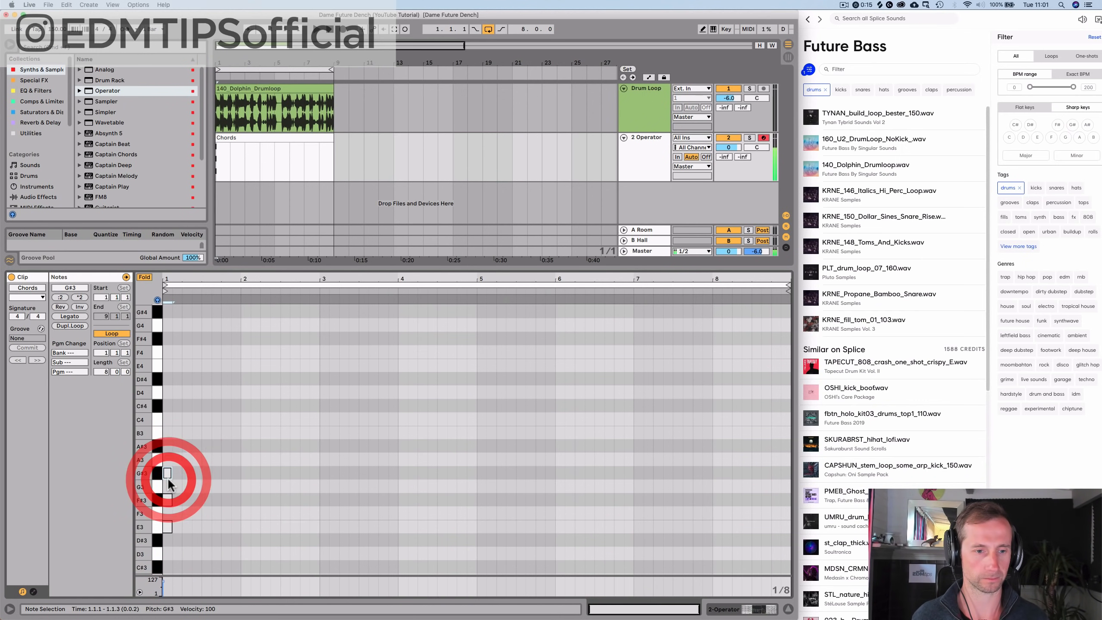
{"action": "double_click", "coordinate": [166, 459]}
{"action": "double_click", "coordinate": [167, 433]}
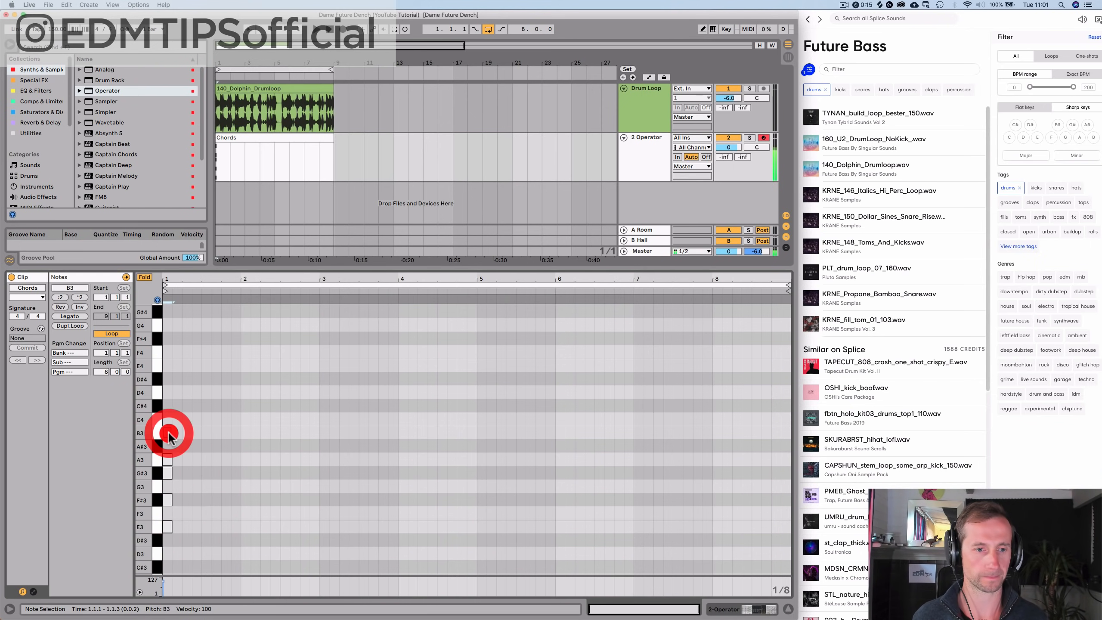
{"action": "double_click", "coordinate": [167, 406]}
{"action": "double_click", "coordinate": [167, 379]}
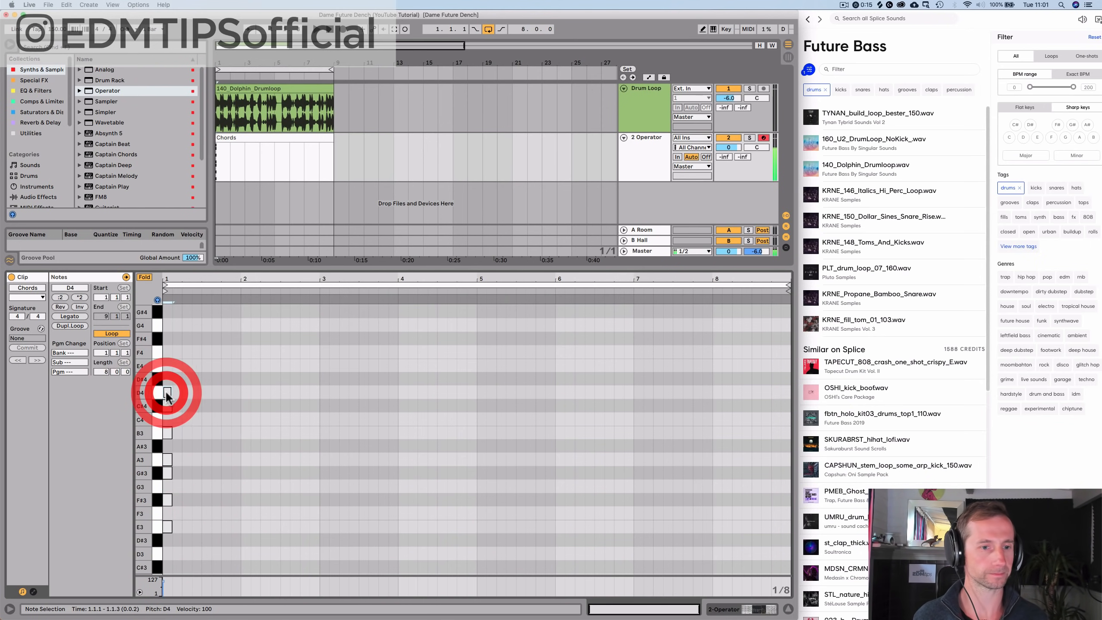
{"action": "double_click", "coordinate": [167, 366]}
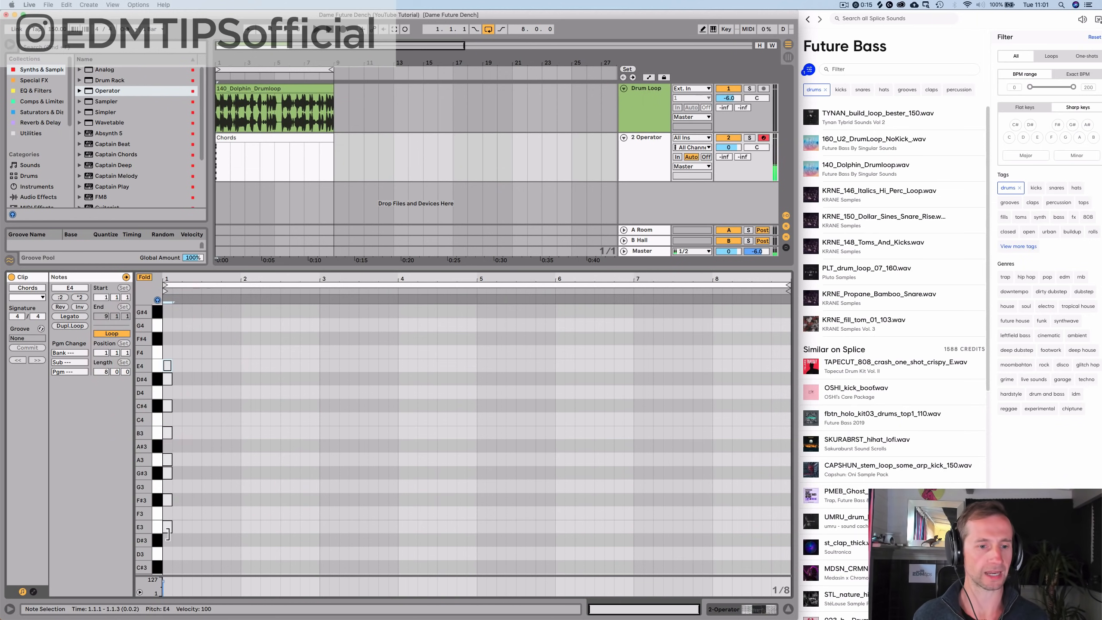
Step: Shift all the scale notes to just before bar 1 and fold the piano roll to the used pitches only
{"action": "left_click_drag", "start_coordinate": [169, 546], "coordinate": [166, 364]}
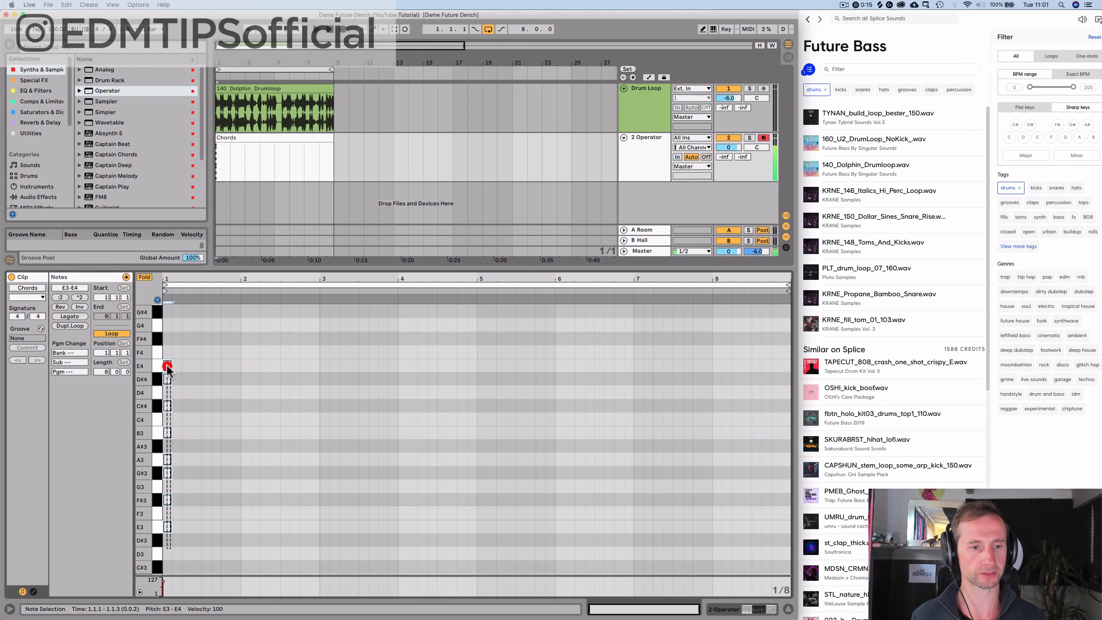
{"action": "left_click", "coordinate": [145, 277]}
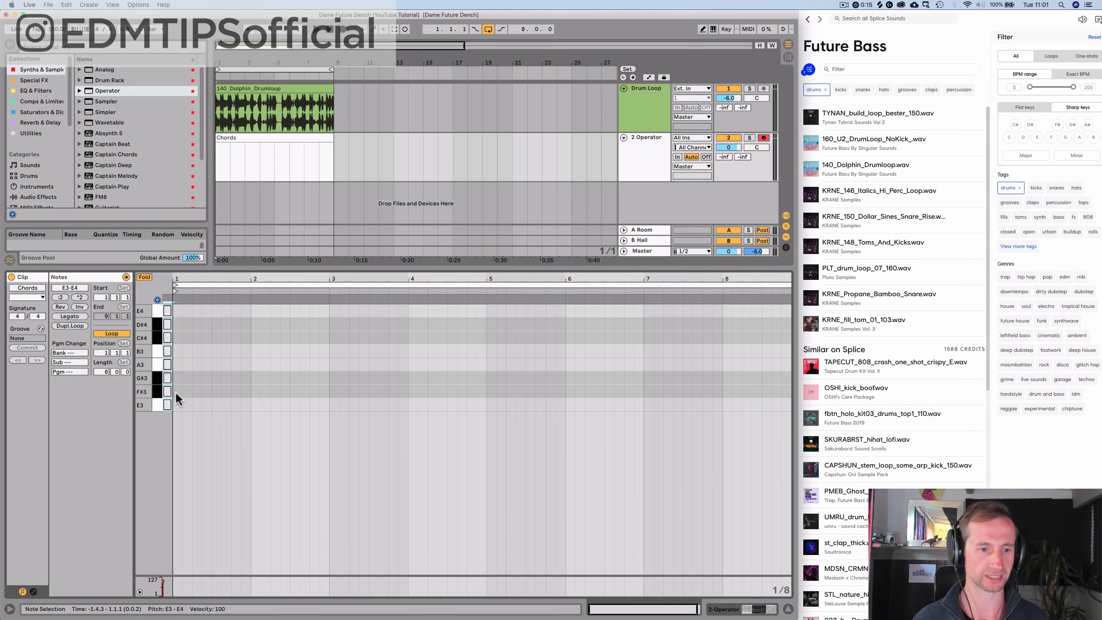
Step: Add an A3 note at 1.1.1 and a second A3 note at 1.4.1, testing the rhythm against the drum loop
{"action": "double_click", "coordinate": [180, 365]}
{"action": "left_click_drag", "start_coordinate": [181, 365], "coordinate": [231, 365]}
{"action": "key", "text": "space"}
{"action": "key", "text": "space"}
{"action": "key", "text": "space"}
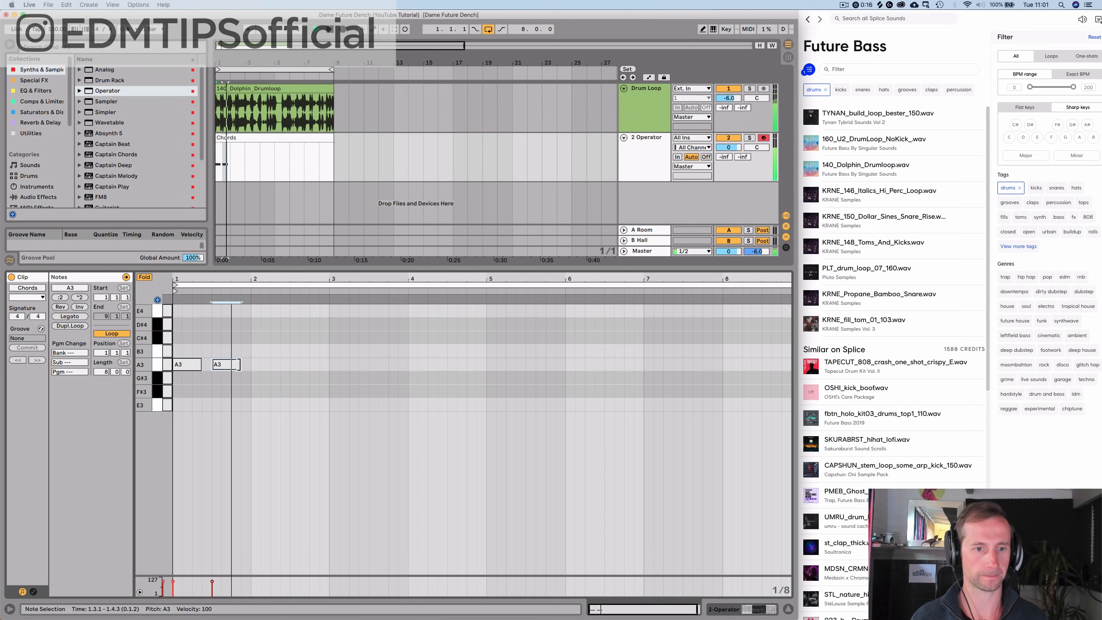
{"action": "left_click", "coordinate": [242, 364]}
{"action": "key", "text": "space"}
{"action": "key", "text": "Right"}
{"action": "key", "text": "Right"}
{"action": "left_click", "coordinate": [247, 365]}
{"action": "key", "text": "space"}
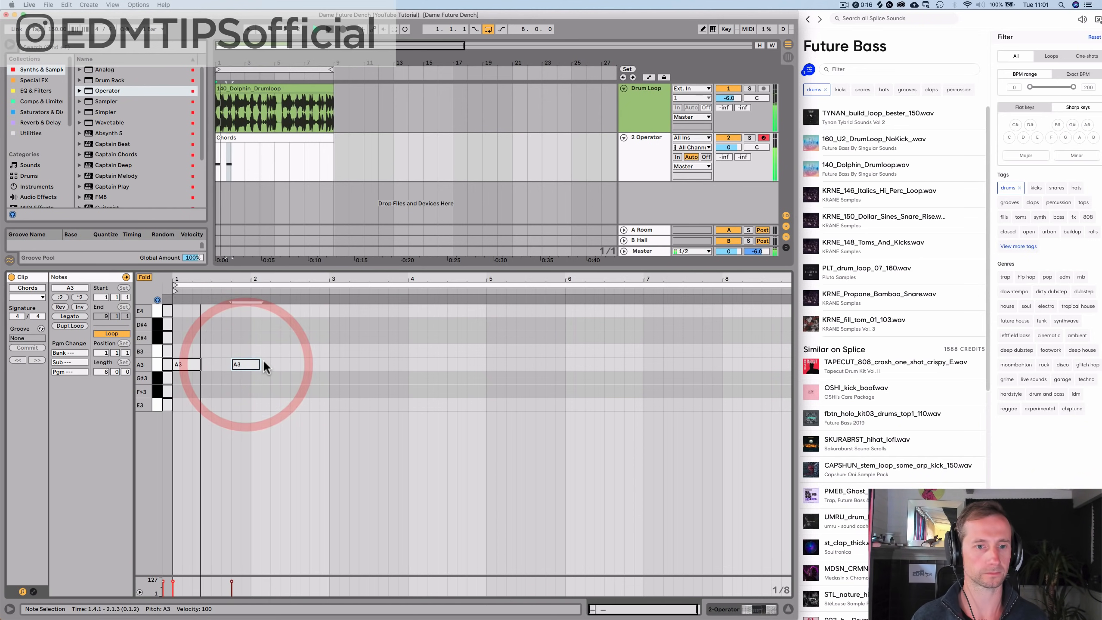
Step: Lengthen the first A3 note to end at 1.3.1 and the second to end at 2.3.1
{"action": "left_click", "coordinate": [259, 363]}
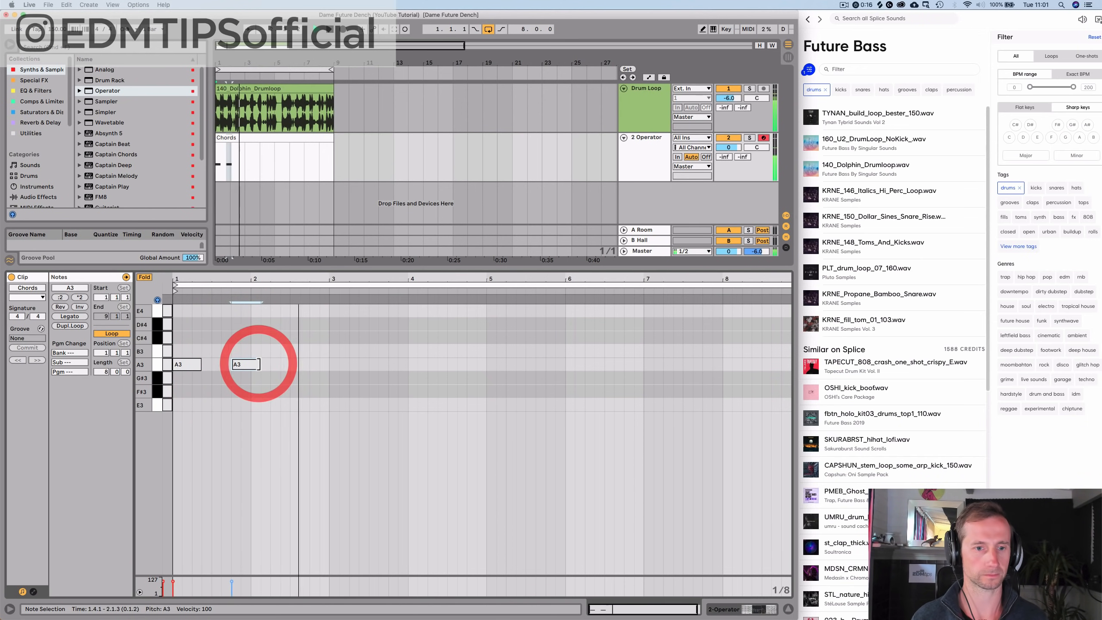
{"action": "left_click_drag", "start_coordinate": [259, 364], "coordinate": [298, 364]}
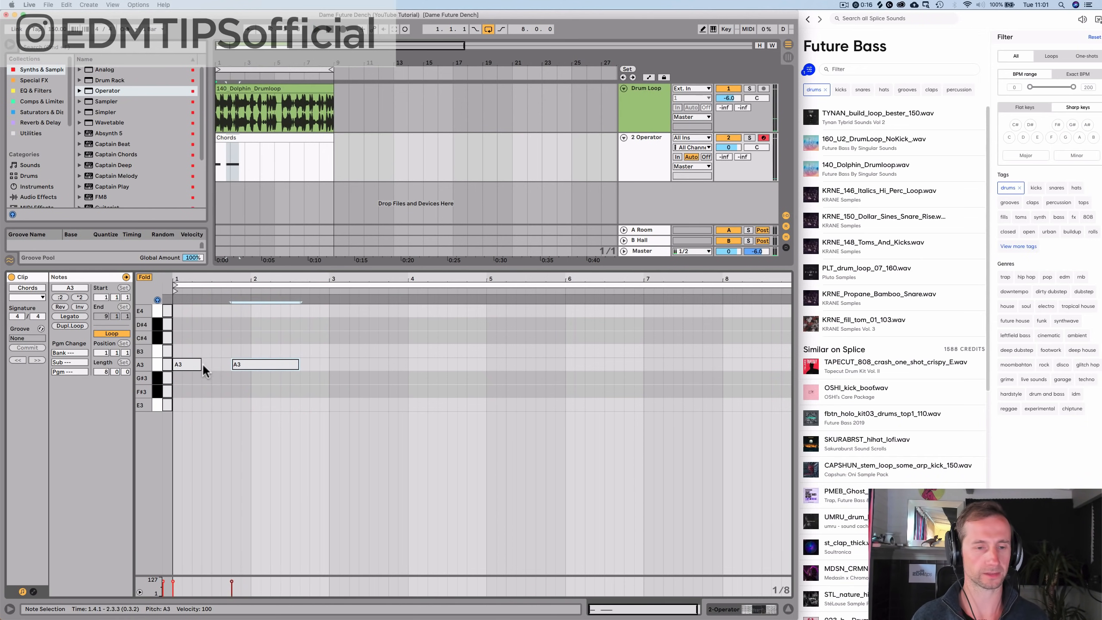
{"action": "left_click_drag", "start_coordinate": [203, 363], "coordinate": [211, 364]}
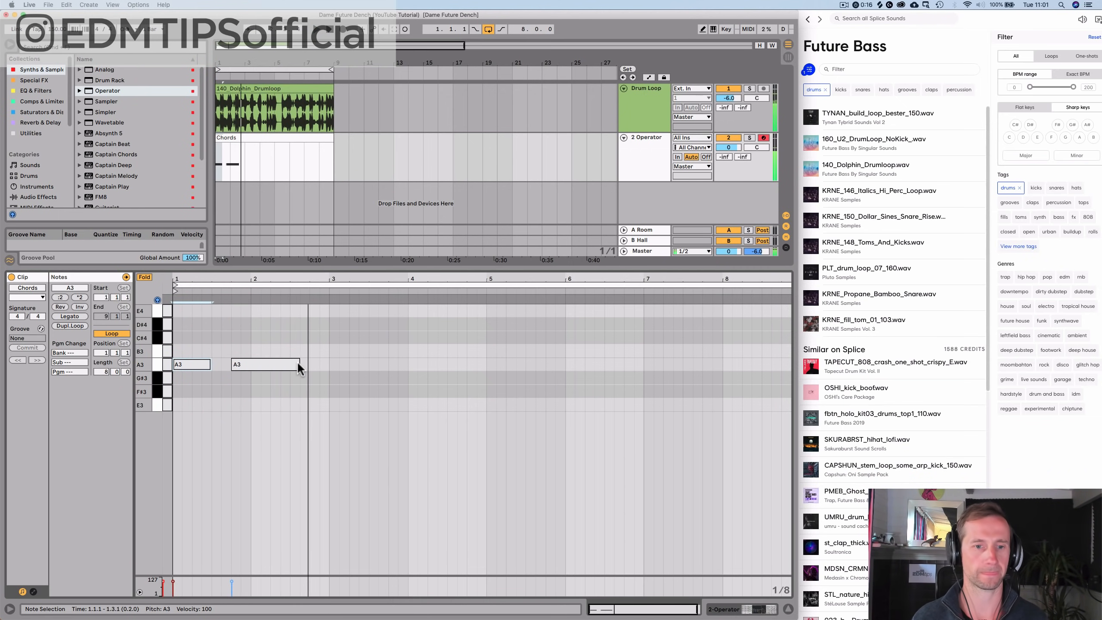
{"action": "key", "text": "space"}
{"action": "left_click_drag", "start_coordinate": [299, 365], "coordinate": [193, 359]}
Step: Set the Operator track's volume to -6 dB
{"action": "left_click", "coordinate": [728, 147]}
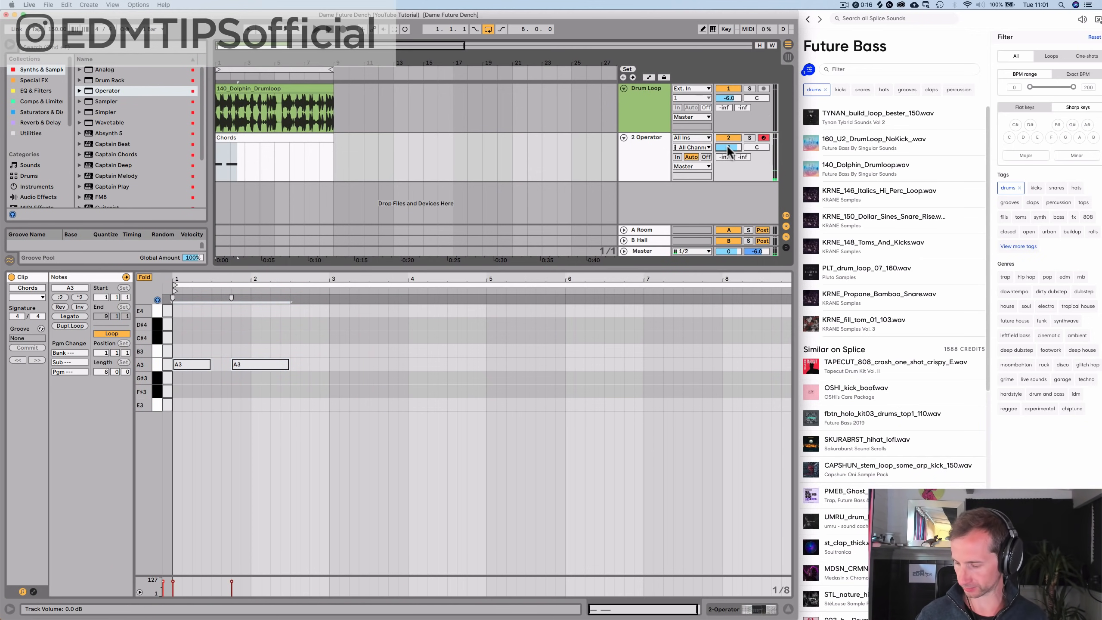
{"action": "type", "text": "-6"}
{"action": "key", "text": "Return"}
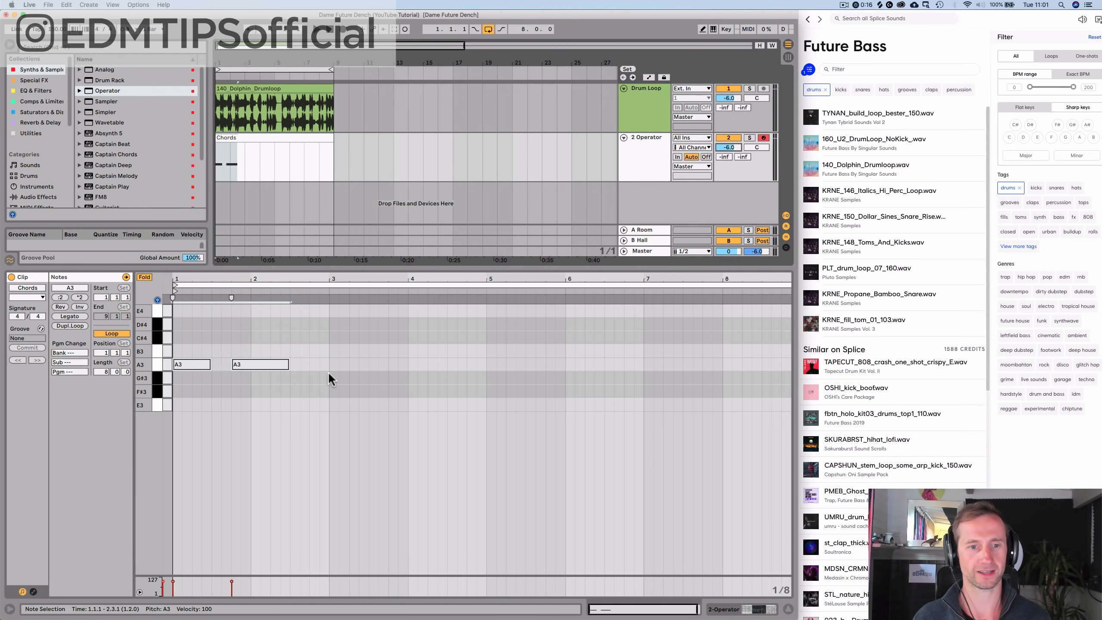
Step: Copy the A3 note pair to B3 at bar 3, C#4 at bar 5 and E3 at 6.3.1, and play the pattern
{"action": "left_click_drag", "start_coordinate": [317, 390], "coordinate": [191, 361]}
{"action": "left_click_drag", "start_coordinate": [179, 365], "coordinate": [617, 315]}
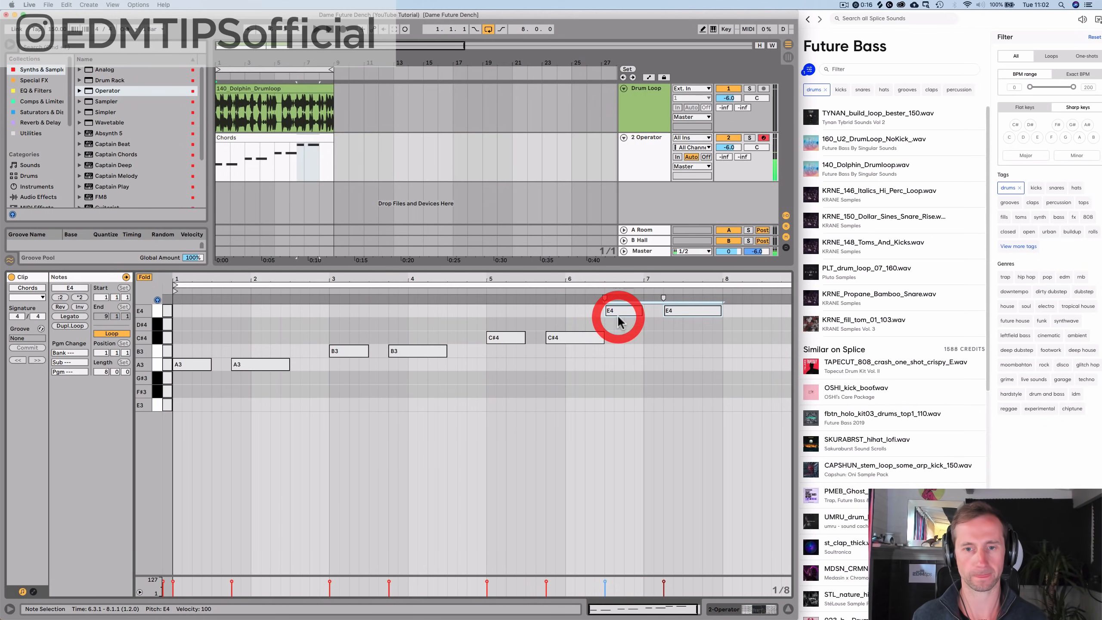
{"action": "key", "text": "shift+Down"}
{"action": "key", "text": "space"}
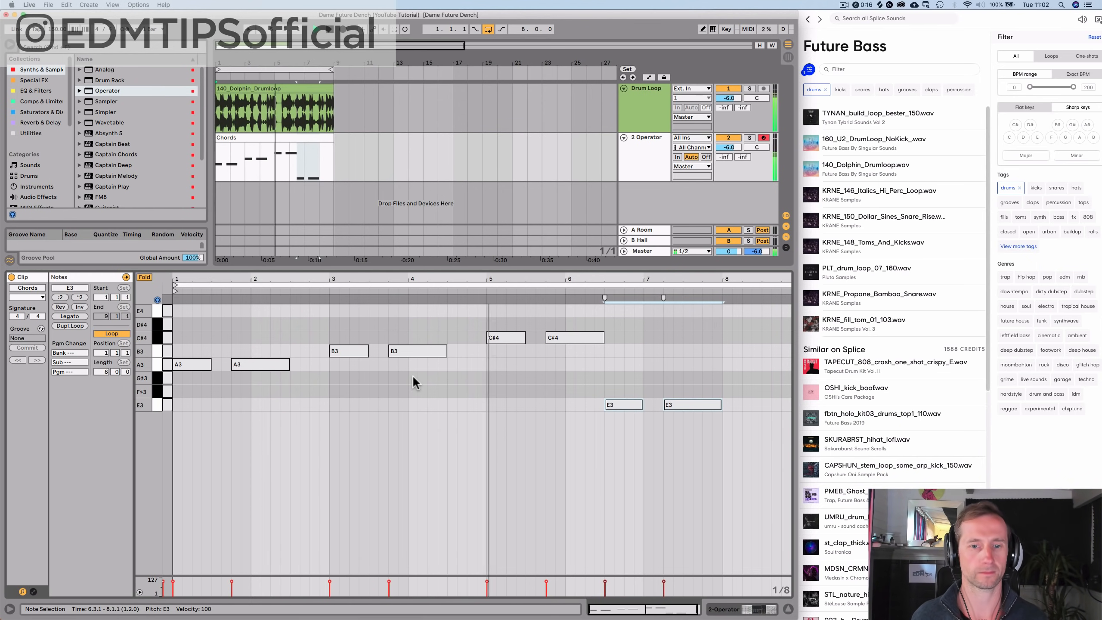
Step: Transpose the second C#4 note, at 5.4.1, down an octave to C#3 and play the pattern
{"action": "left_click", "coordinate": [579, 338]}
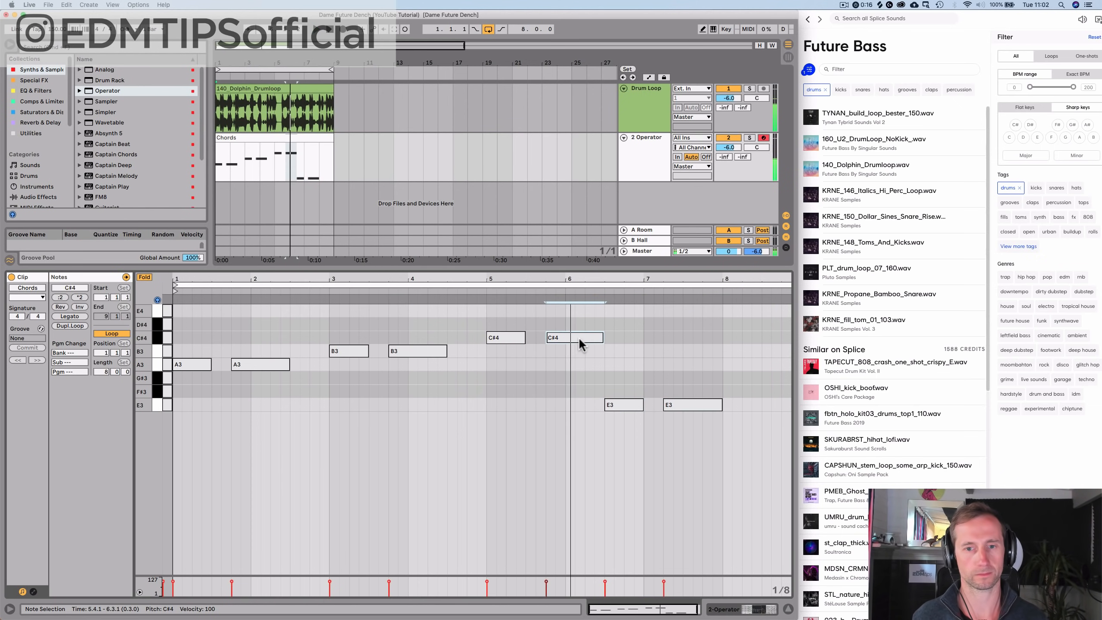
{"action": "key", "text": "shift+Down"}
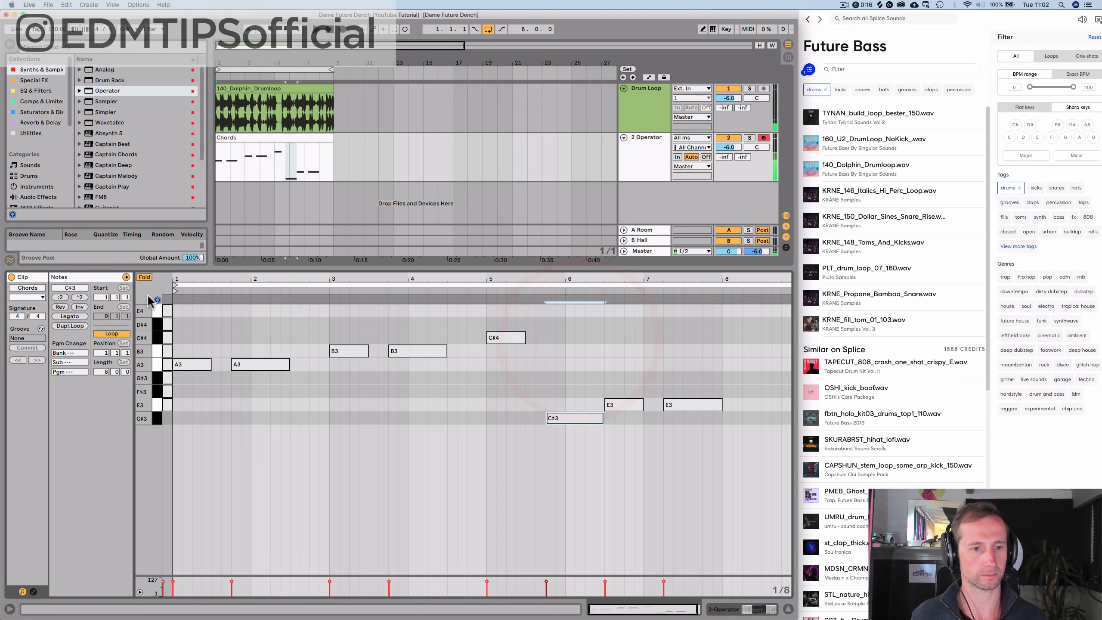
{"action": "left_click", "coordinate": [537, 293]}
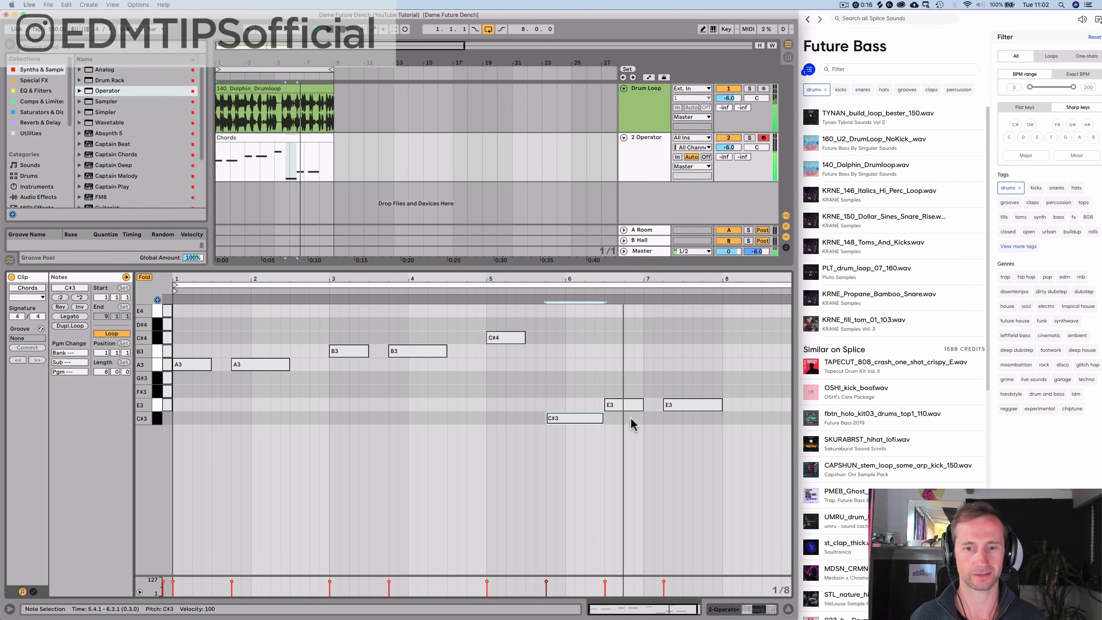
Step: Move the pair of E3 notes later so that the first one starts at 7.1.1
{"action": "left_click_drag", "start_coordinate": [624, 373], "coordinate": [697, 434]}
{"action": "key", "text": "Right"}
{"action": "key", "text": "Right"}
{"action": "key", "text": "Right"}
{"action": "key", "text": "Right"}
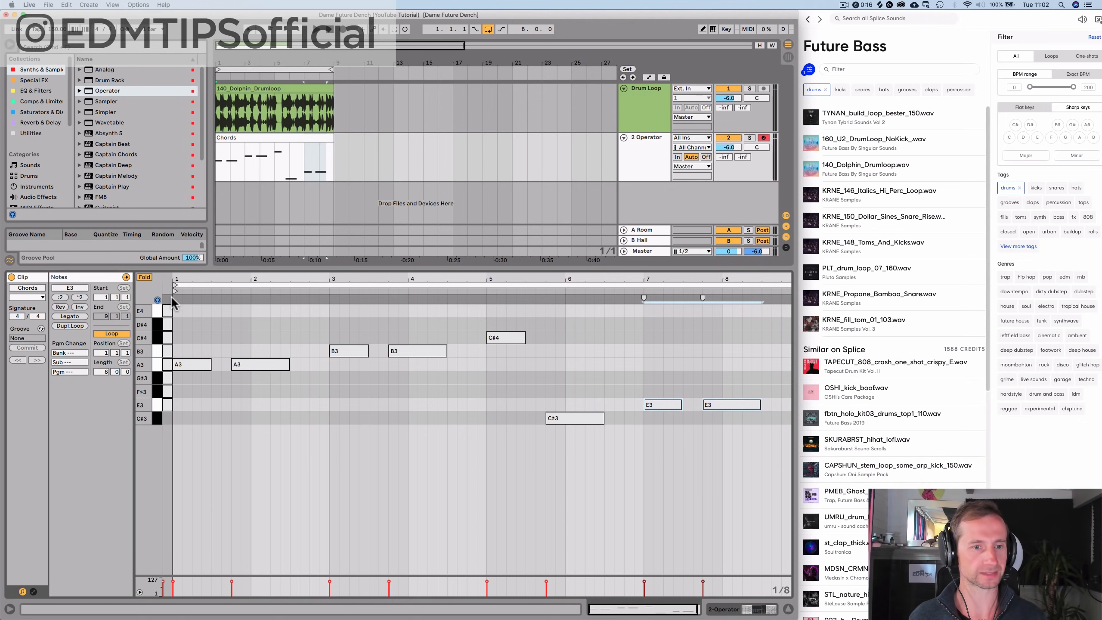
Step: Unfold the piano roll and copy the E3–E4 scale guide notes before bar 1 up an octave to E4–E5
{"action": "left_click", "coordinate": [147, 281]}
{"action": "scroll", "coordinate": [160, 443], "scroll_direction": "up", "scroll_amount": 3}
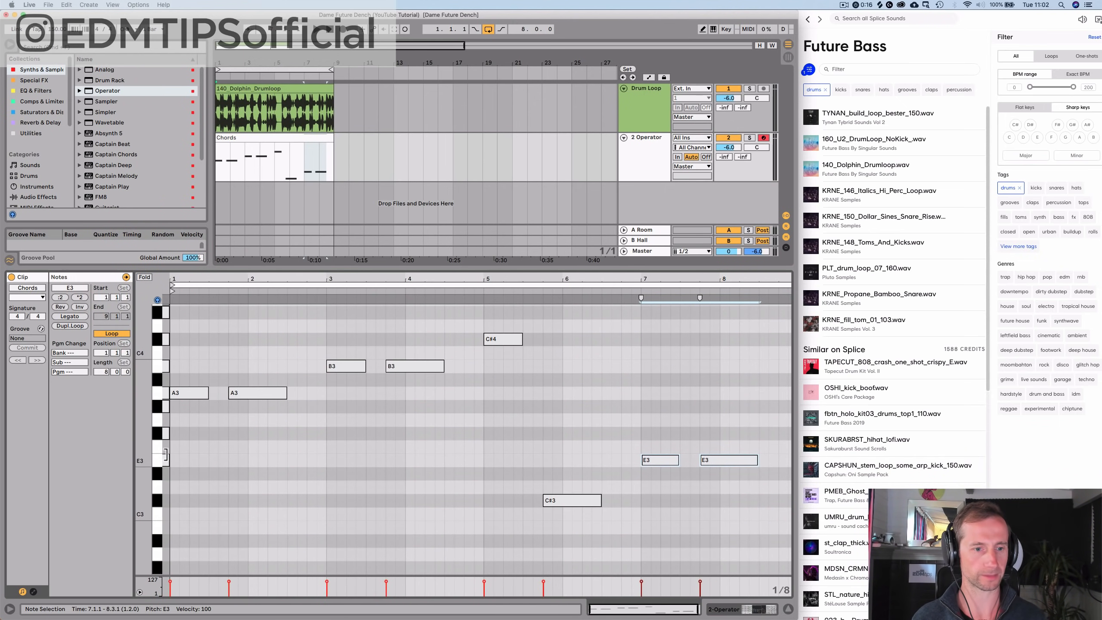
{"action": "scroll", "coordinate": [179, 450], "scroll_direction": "up", "scroll_amount": 1}
{"action": "scroll", "coordinate": [177, 450], "scroll_direction": "up", "scroll_amount": 4}
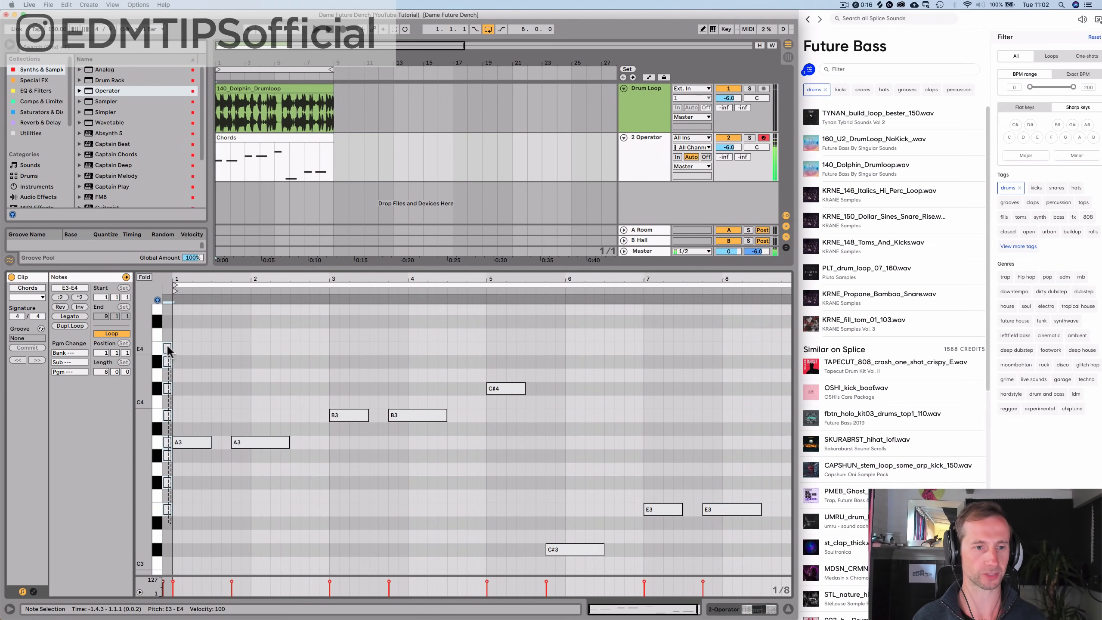
{"action": "left_click_drag", "start_coordinate": [164, 346], "coordinate": [166, 495]}
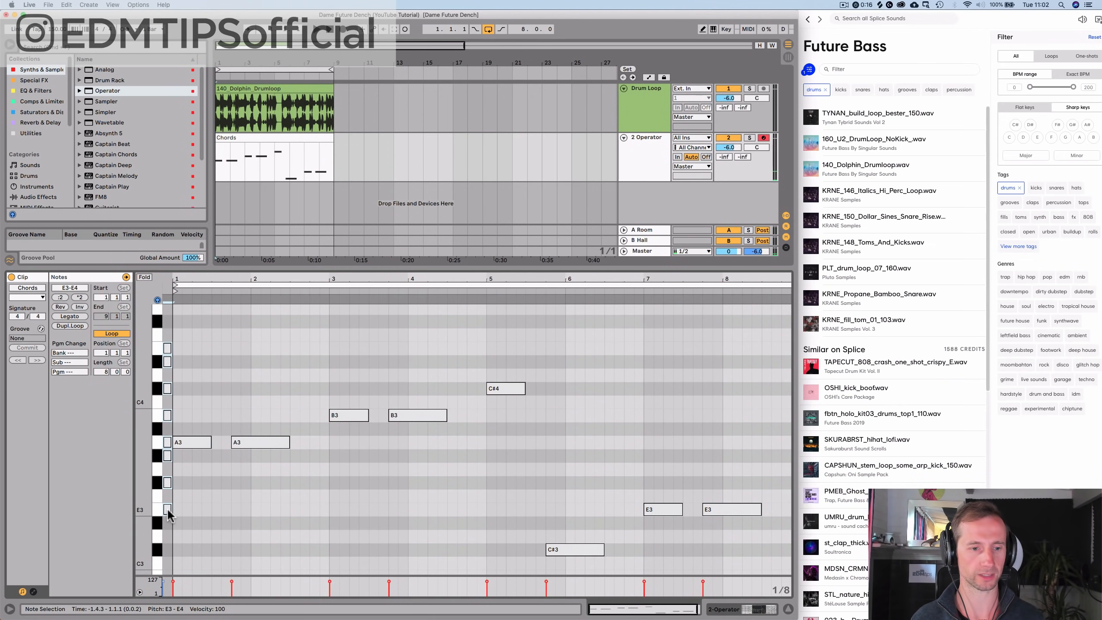
{"action": "left_click", "coordinate": [170, 349]}
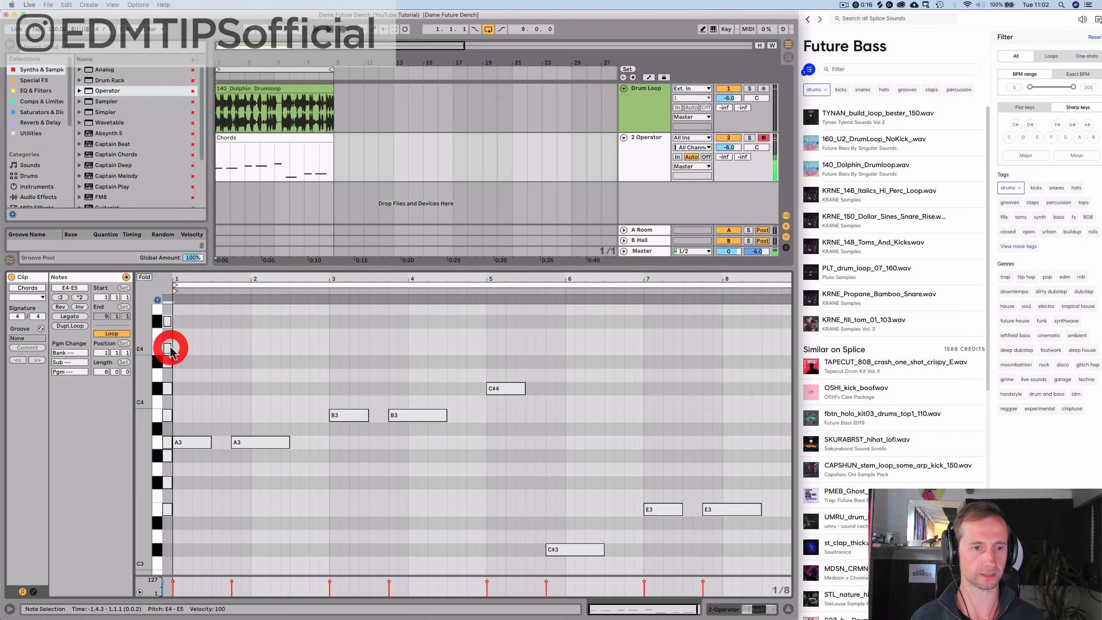
{"action": "left_click_drag", "start_coordinate": [170, 347], "coordinate": [286, 450]}
{"action": "scroll", "coordinate": [285, 450], "scroll_direction": "up", "scroll_amount": 5}
{"action": "key", "text": "super+z"}
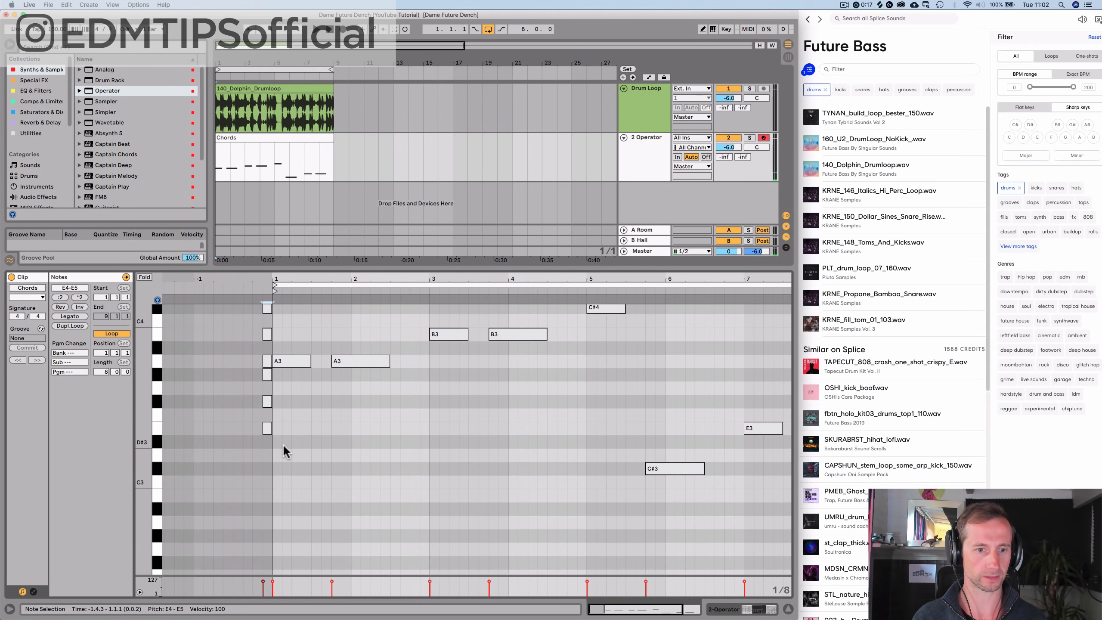
Step: Copy the E3–E4 scale guide notes down an octave to E2–E3 and fold the piano roll to the used notes
{"action": "scroll", "coordinate": [280, 439], "scroll_direction": "up", "scroll_amount": 5}
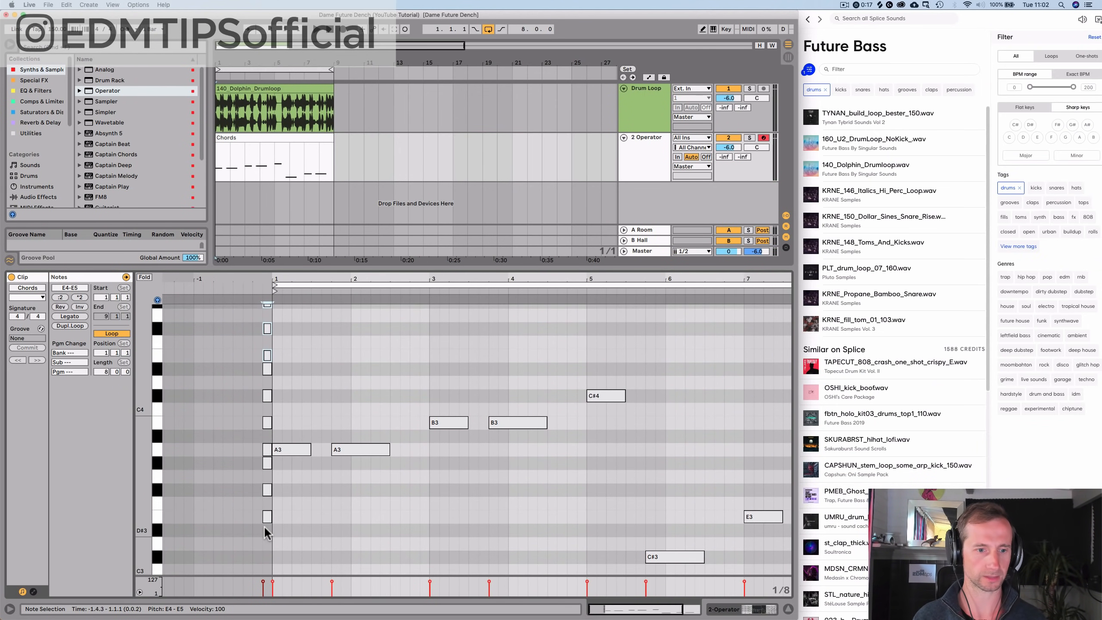
{"action": "left_click_drag", "start_coordinate": [265, 527], "coordinate": [264, 356]}
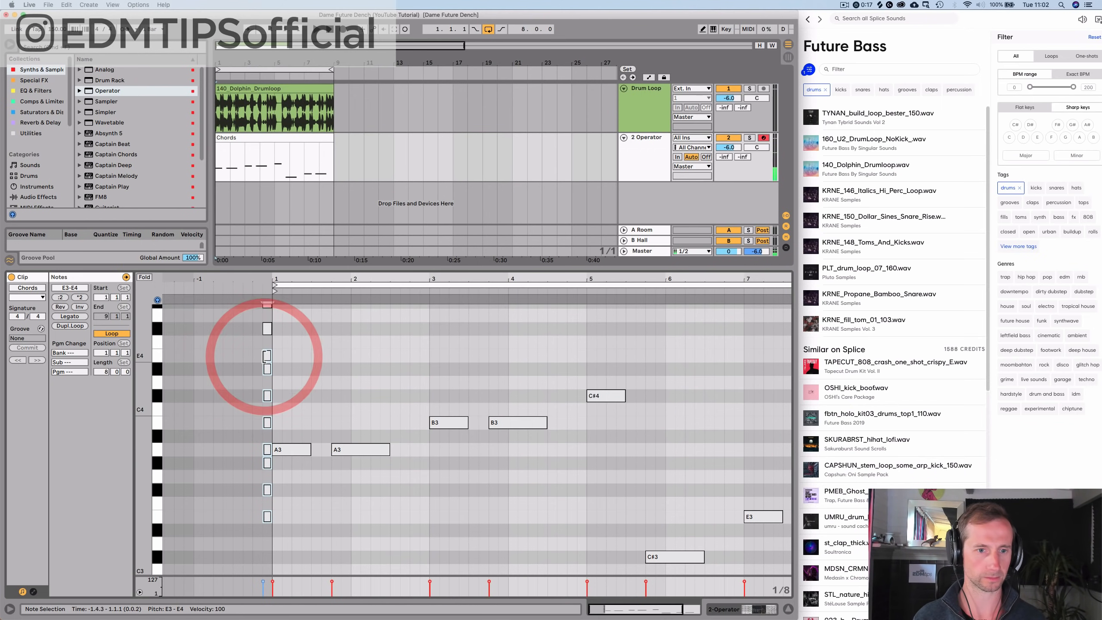
{"action": "left_click_drag", "start_coordinate": [268, 359], "coordinate": [265, 518]}
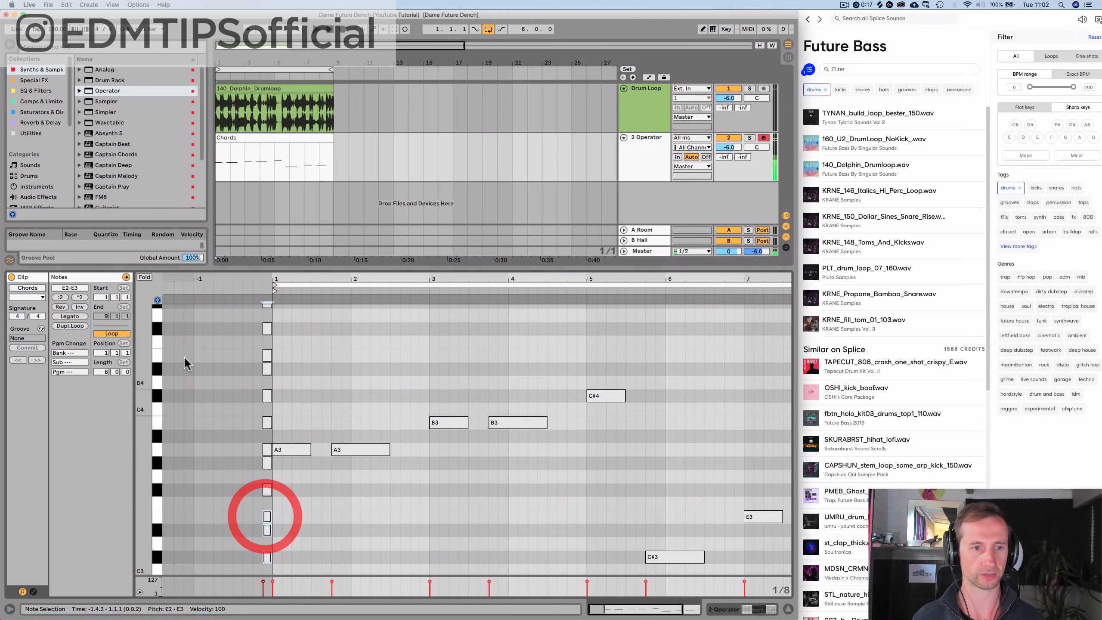
{"action": "left_click", "coordinate": [145, 279]}
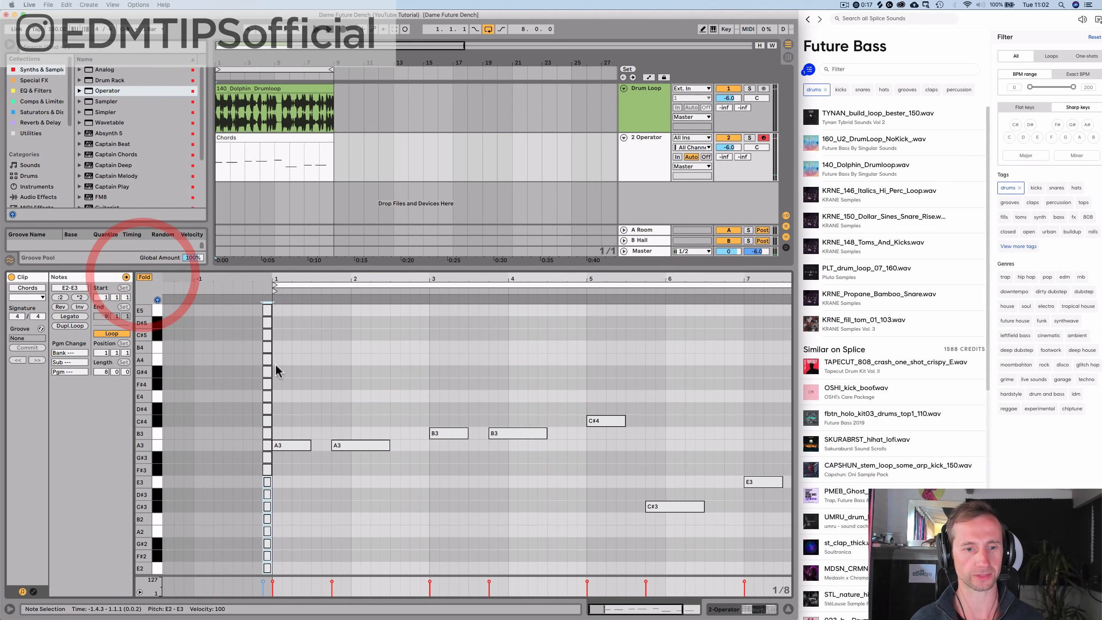
{"action": "left_click", "coordinate": [297, 419]}
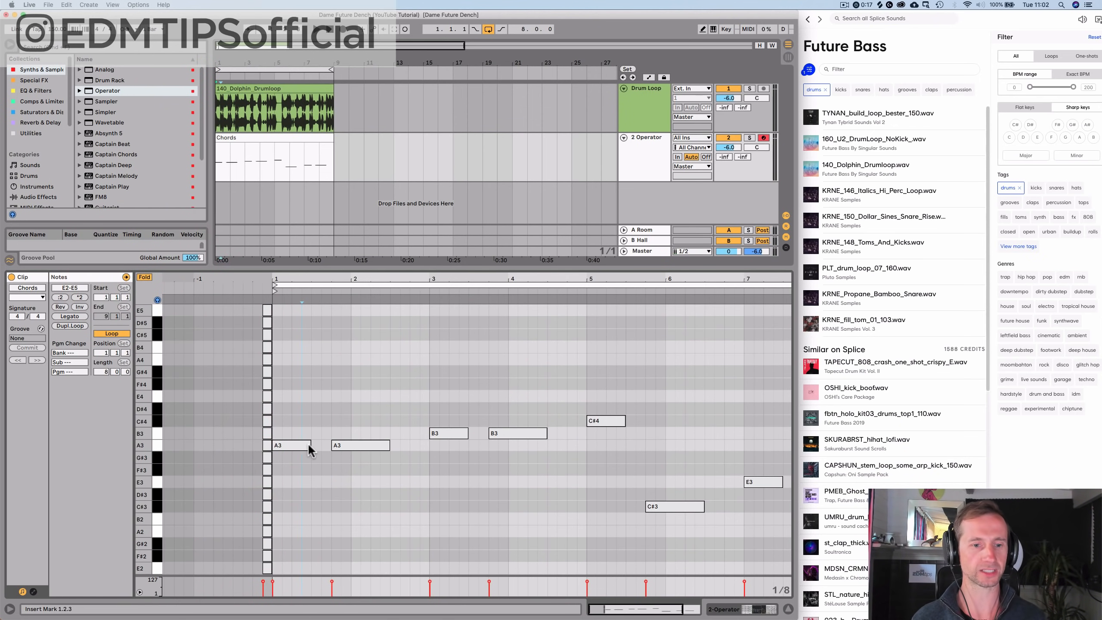
Step: Stack copies at C#4, E4 and G#4 above both A3 notes at 1.1.1 and 1.4.1
{"action": "left_click_drag", "start_coordinate": [307, 443], "coordinate": [299, 372]}
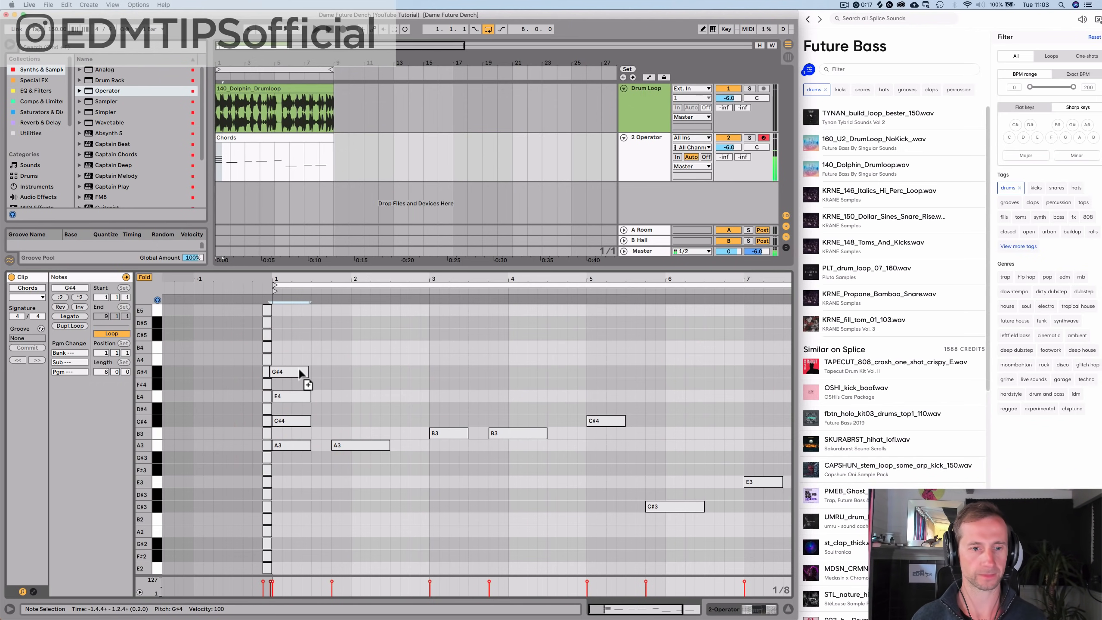
{"action": "left_click", "coordinate": [284, 432]}
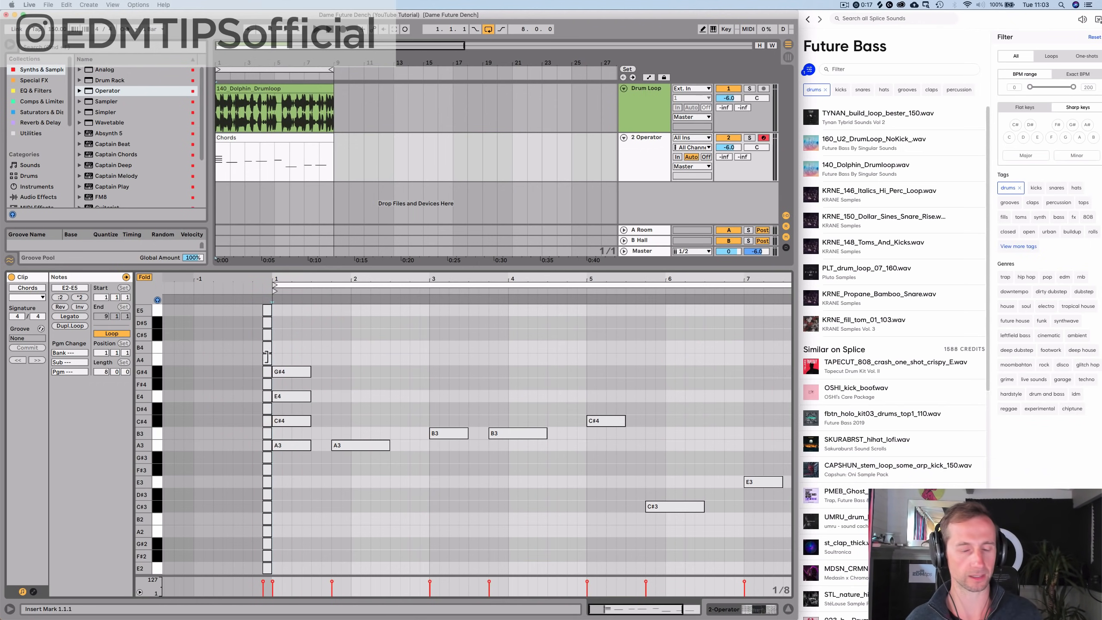
{"action": "left_click", "coordinate": [291, 444]}
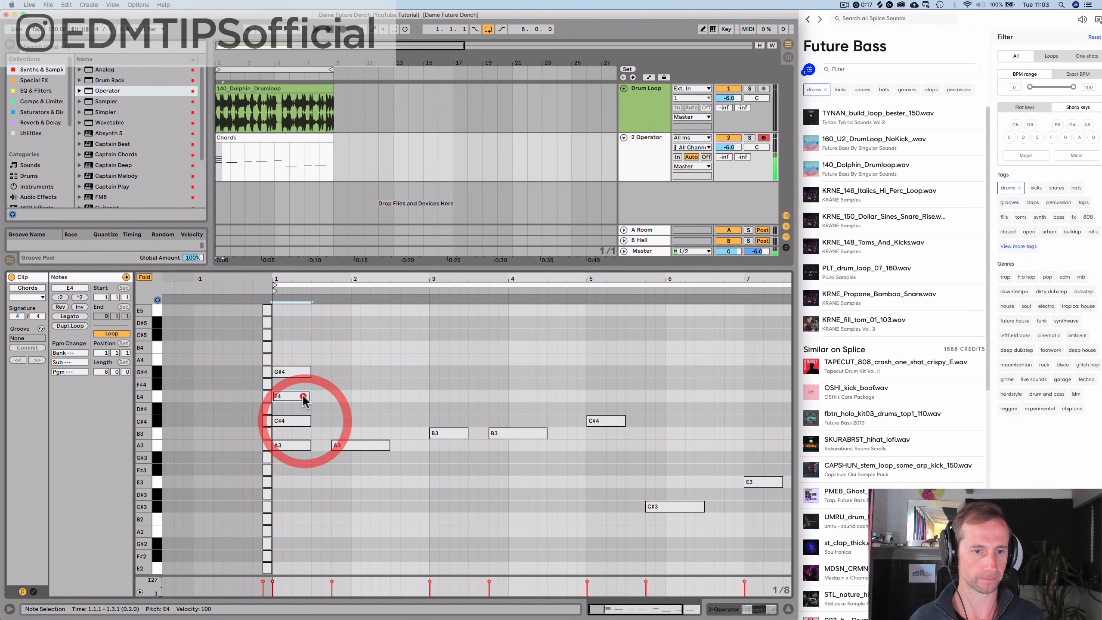
{"action": "left_click", "coordinate": [290, 372]}
{"action": "left_click", "coordinate": [274, 351]}
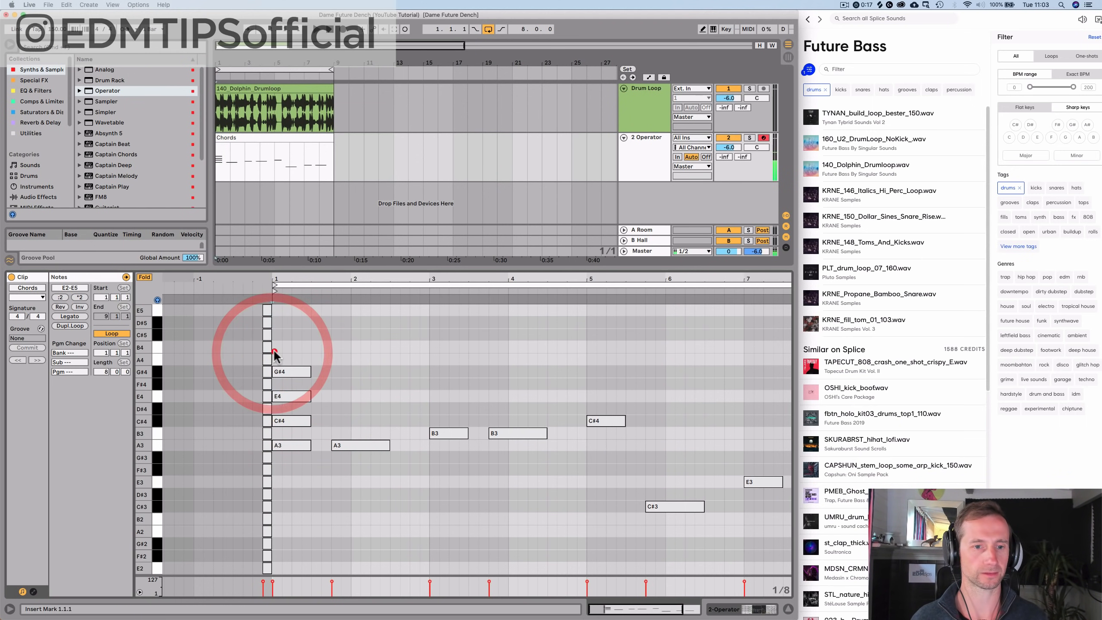
{"action": "left_click_drag", "start_coordinate": [346, 445], "coordinate": [356, 367]}
{"action": "key", "text": "Down"}
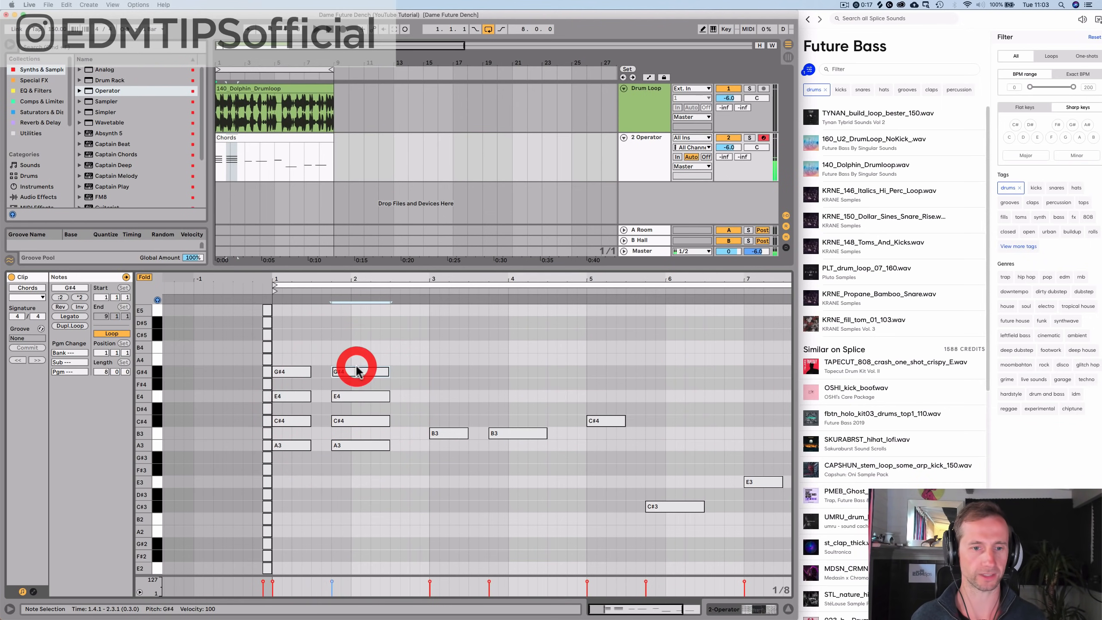
Step: Stack copies at D#4, F#4 and B4 above both B3 notes at 3.1.1 and 3.4.1
{"action": "left_click_drag", "start_coordinate": [453, 440], "coordinate": [443, 352]}
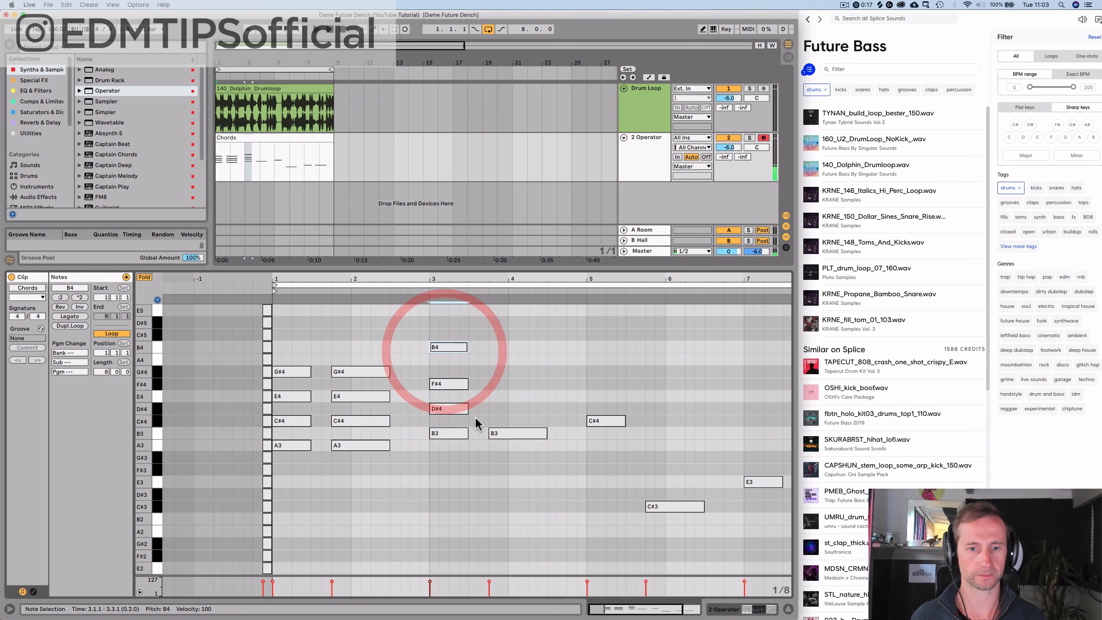
{"action": "left_click_drag", "start_coordinate": [496, 432], "coordinate": [496, 347]}
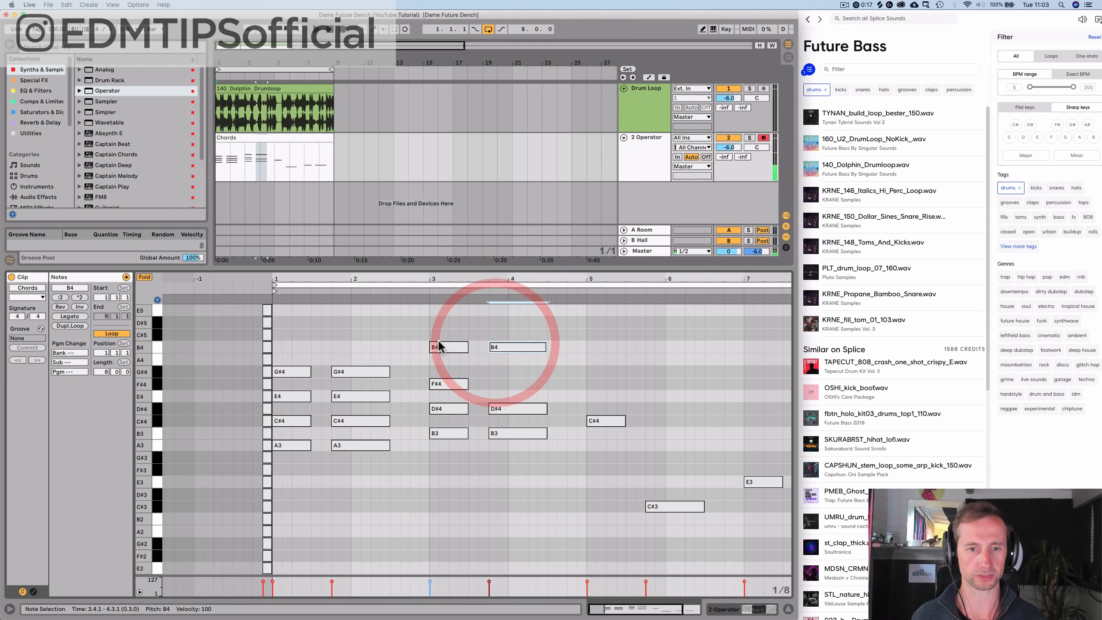
{"action": "left_click", "coordinate": [422, 294]}
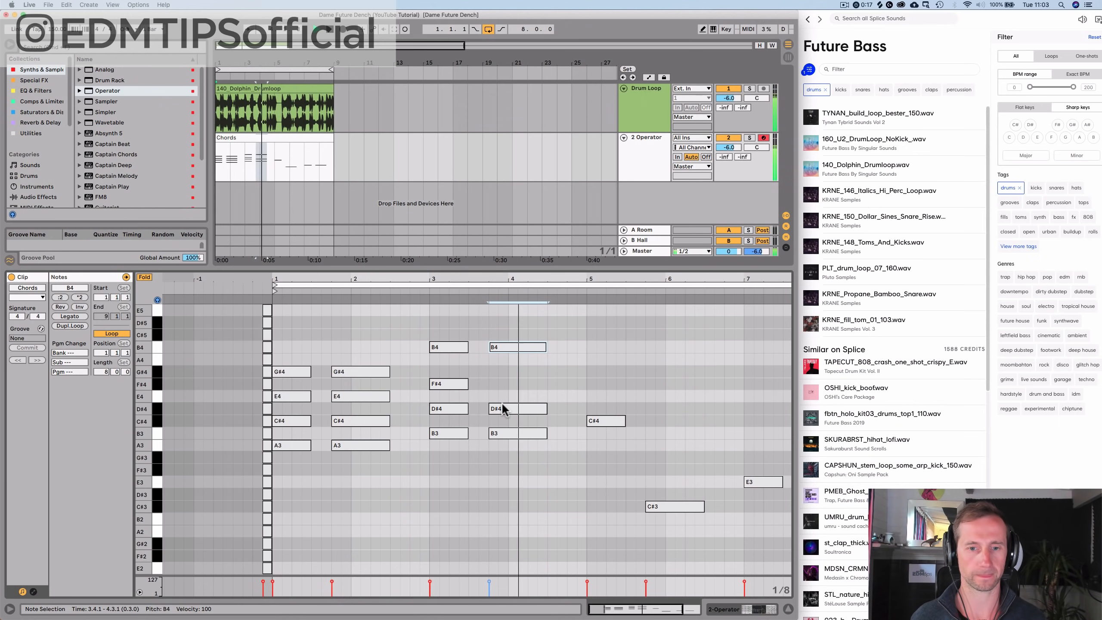
{"action": "left_click_drag", "start_coordinate": [504, 409], "coordinate": [503, 382]}
Step: Stack E4, G#4 and B4 above the C#4 note at 5.1.1, and E3, G#3 and B3 above the C#3 note at 5.4.1
{"action": "left_click", "coordinate": [601, 421]}
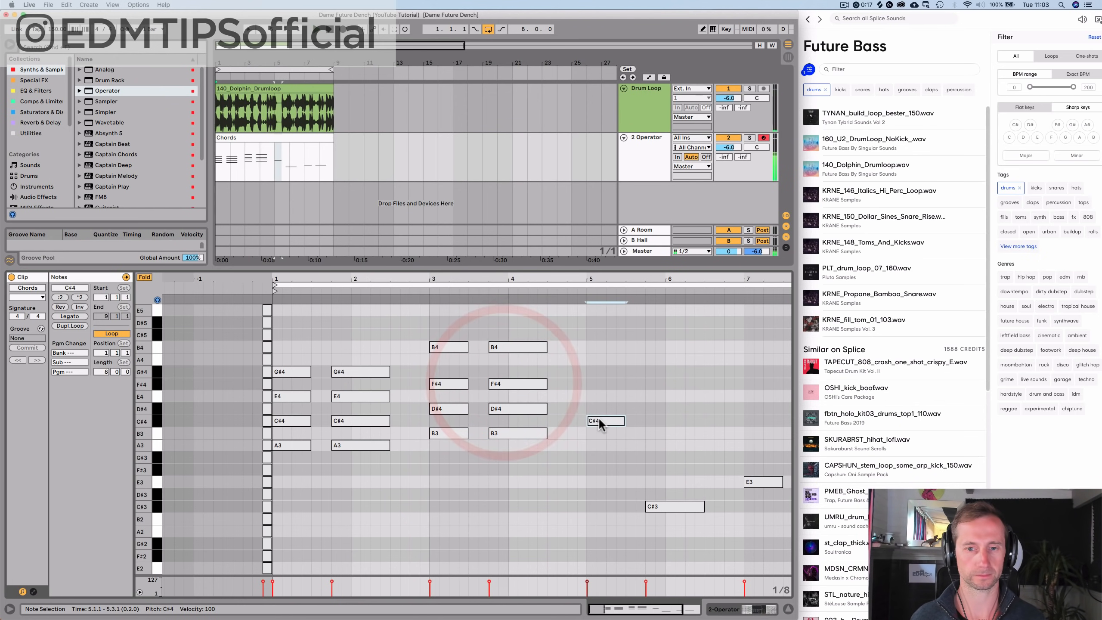
{"action": "left_click_drag", "start_coordinate": [601, 420], "coordinate": [602, 372]}
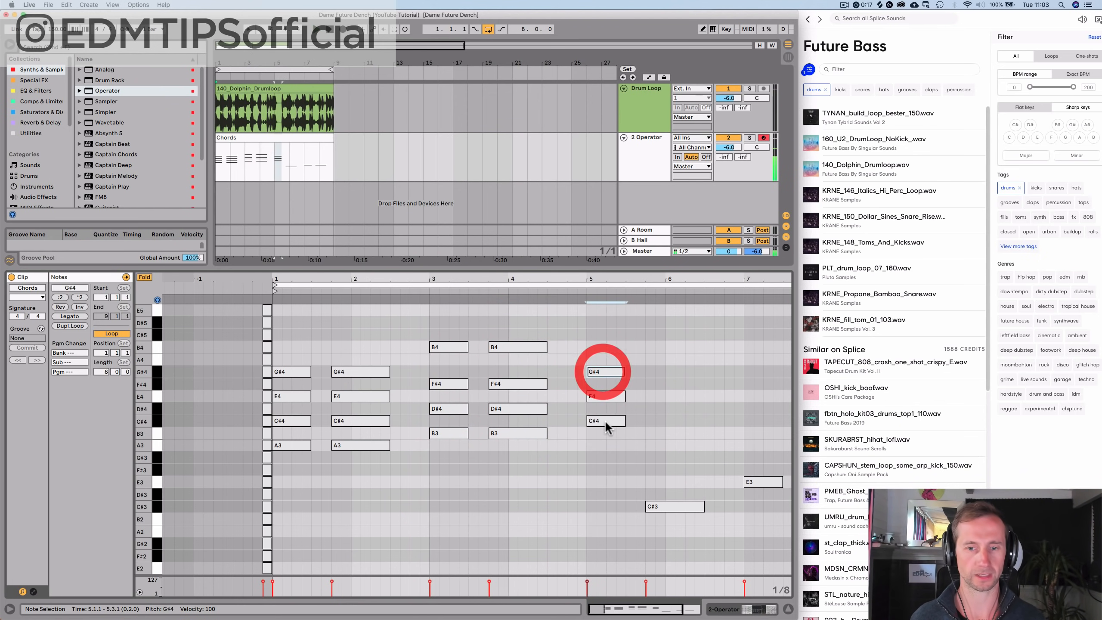
{"action": "left_click", "coordinate": [606, 422]}
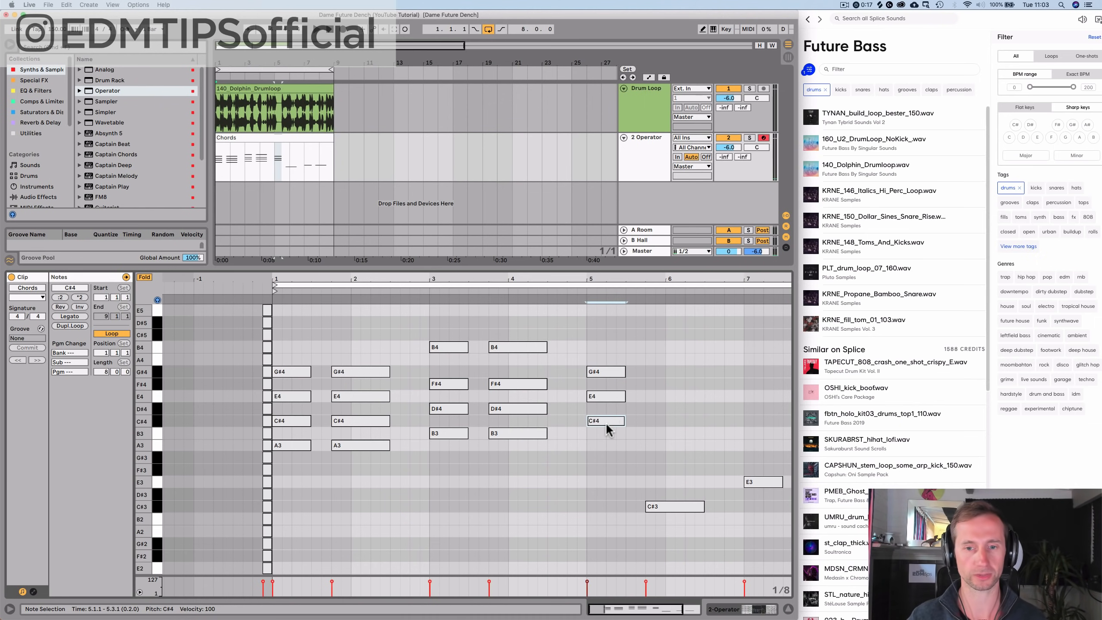
{"action": "left_click", "coordinate": [608, 393]}
{"action": "left_click", "coordinate": [606, 369]}
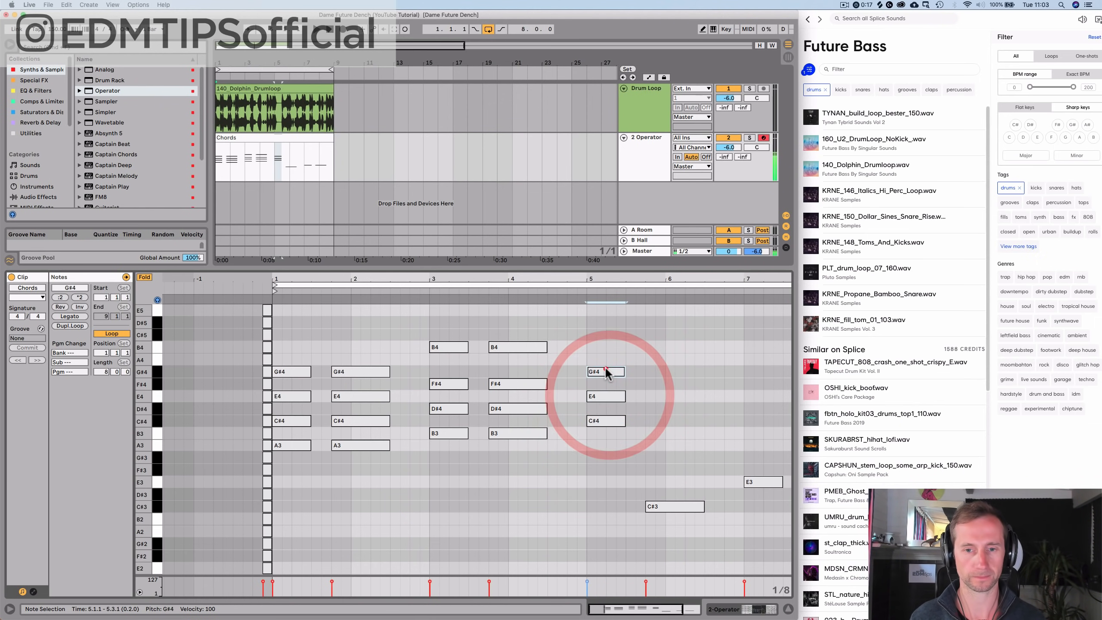
{"action": "left_click", "coordinate": [599, 422]}
{"action": "left_click", "coordinate": [599, 397]}
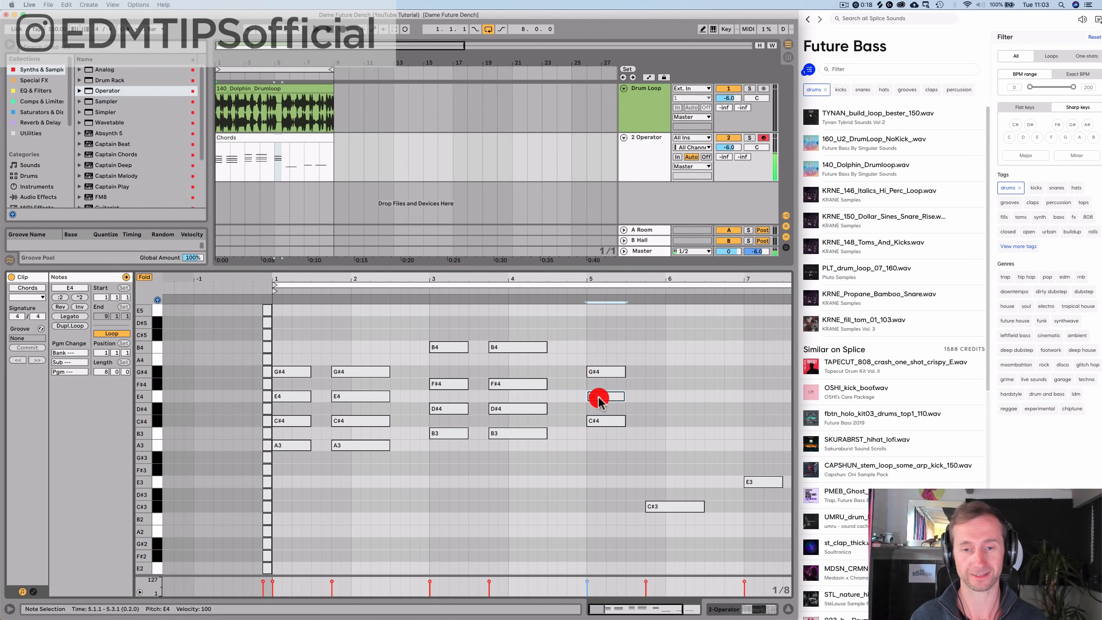
{"action": "left_click_drag", "start_coordinate": [599, 370], "coordinate": [600, 346]}
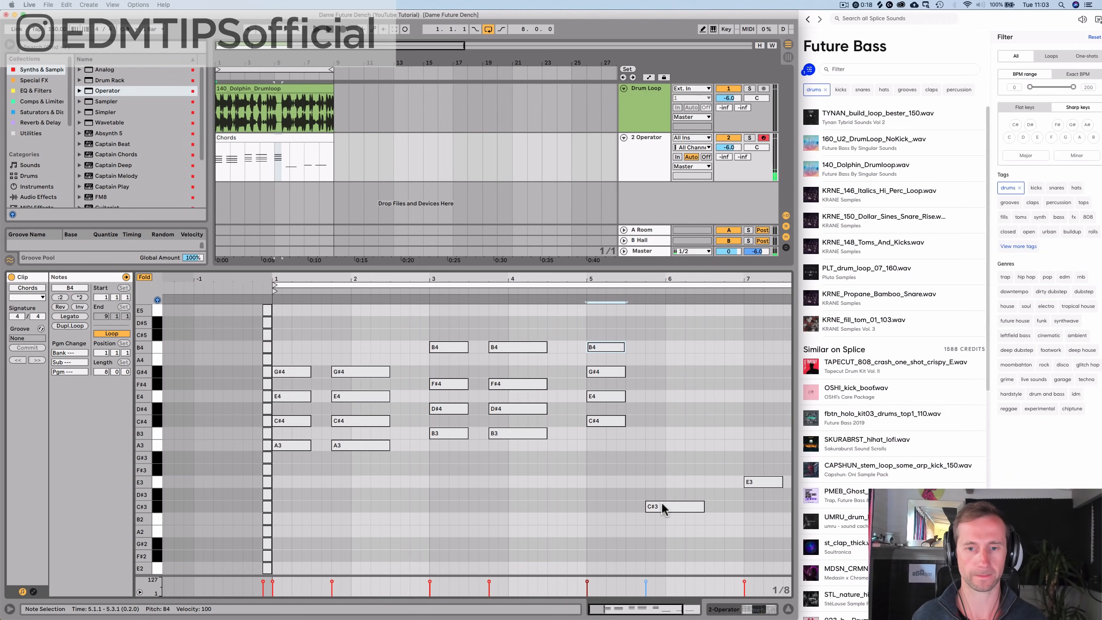
{"action": "left_click_drag", "start_coordinate": [609, 438], "coordinate": [659, 434]}
{"action": "left_click_drag", "start_coordinate": [683, 507], "coordinate": [712, 508]}
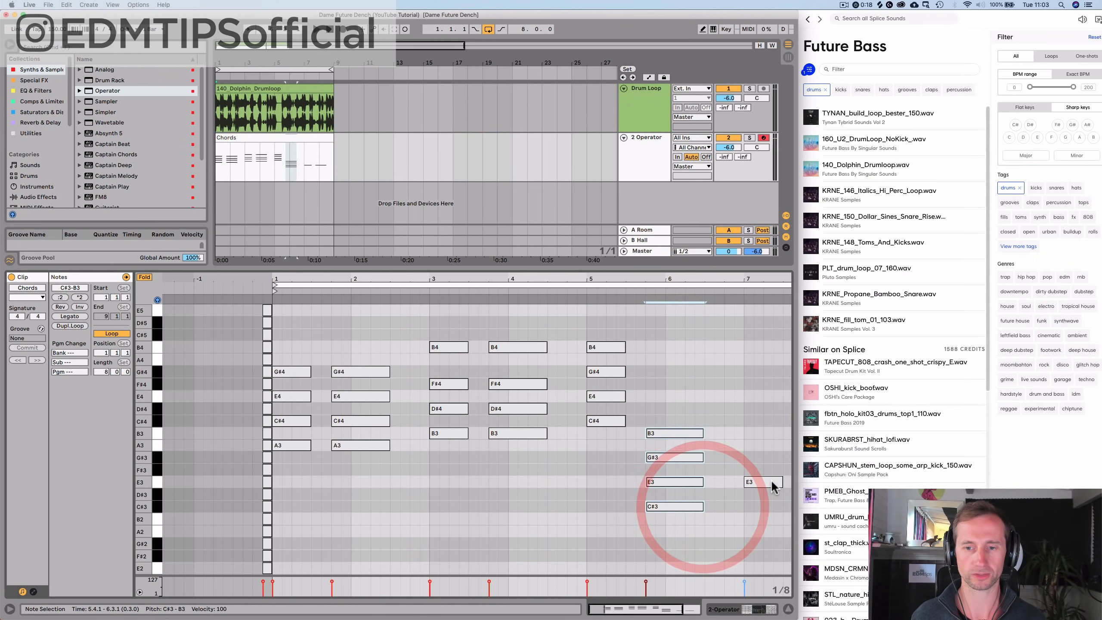
Step: Stack G#3, B3 and E4 above both E3 notes at 7.1.1 and 7.4.1, playing the progression
{"action": "left_click_drag", "start_coordinate": [771, 483], "coordinate": [776, 400]}
{"action": "key", "text": "space"}
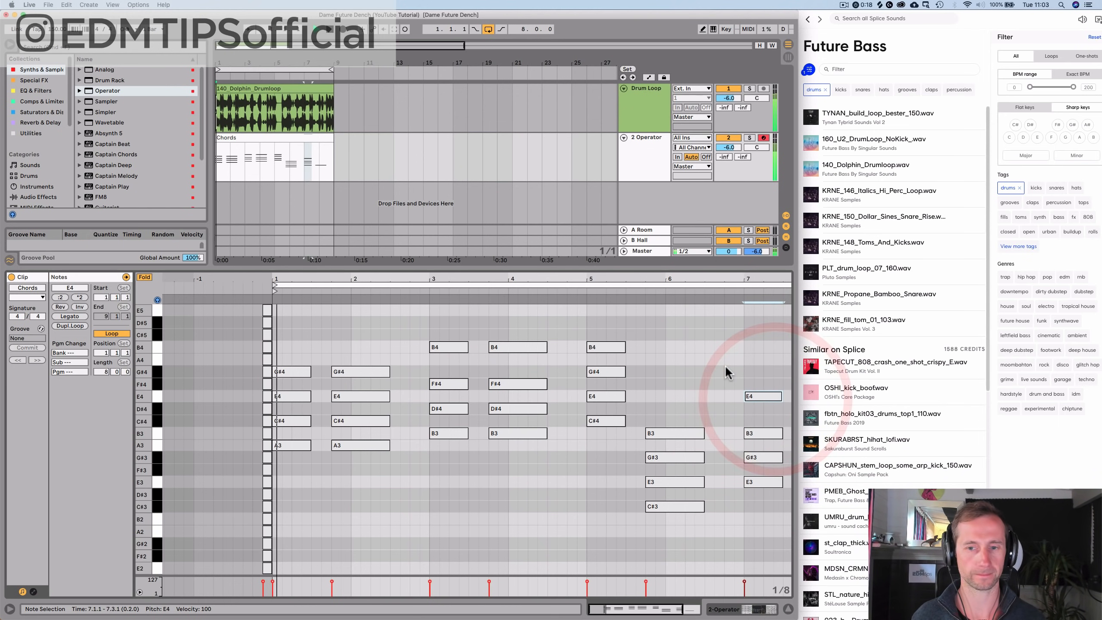
{"action": "left_click_drag", "start_coordinate": [735, 278], "coordinate": [735, 270]}
{"action": "left_click_drag", "start_coordinate": [658, 279], "coordinate": [652, 279]}
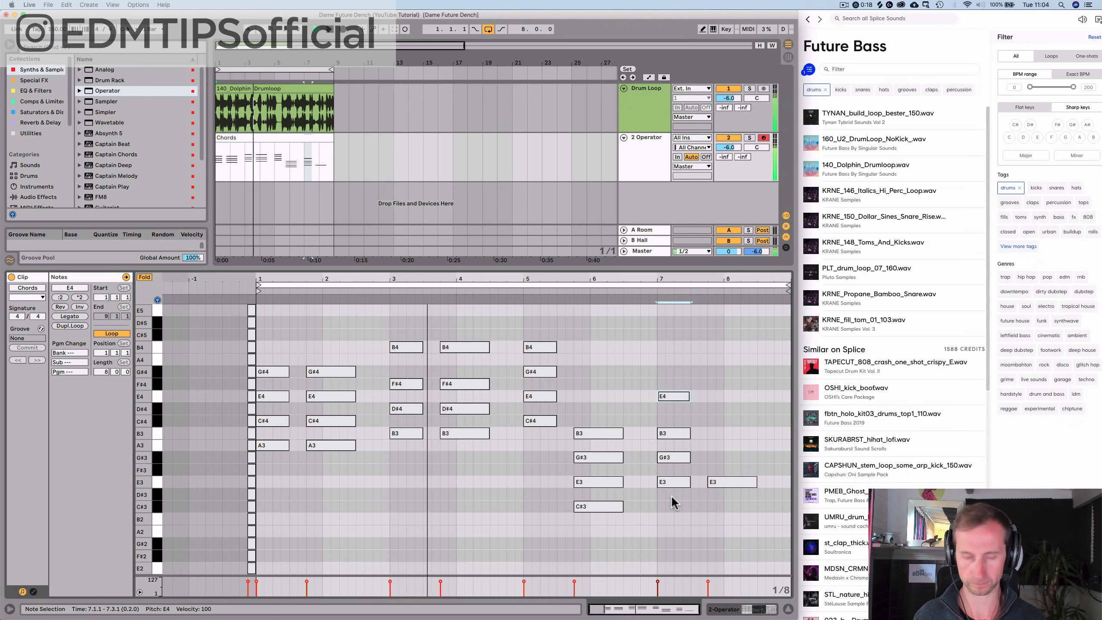
{"action": "left_click_drag", "start_coordinate": [672, 495], "coordinate": [759, 396]}
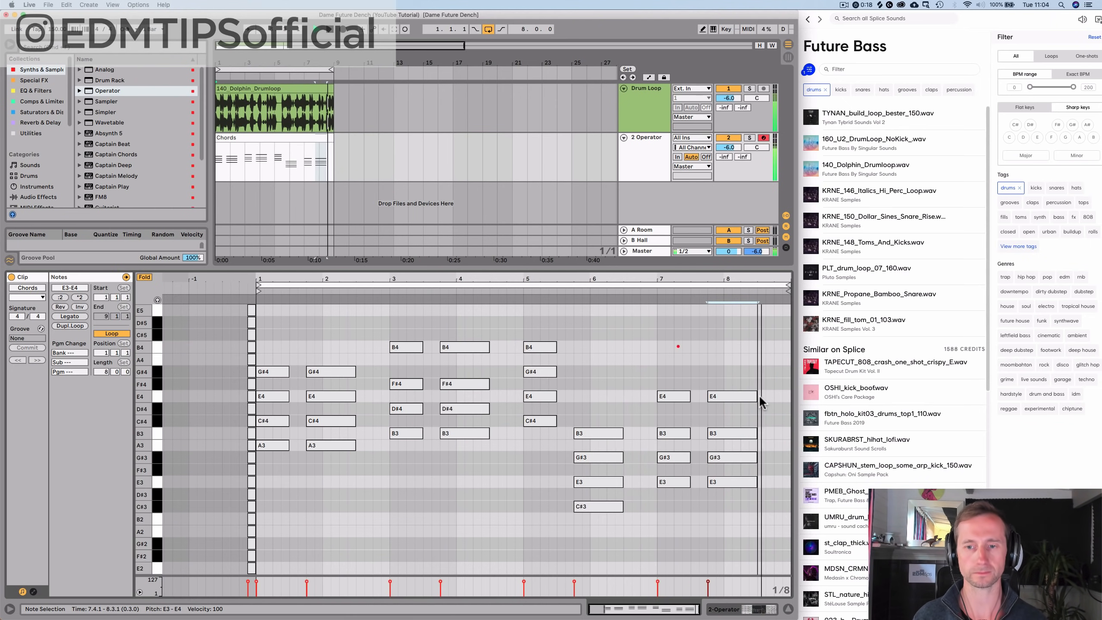
{"action": "key", "text": "space"}
Step: Turn off folding in the Chords clip so all key rows are available, and play the progression
{"action": "left_click", "coordinate": [146, 278]}
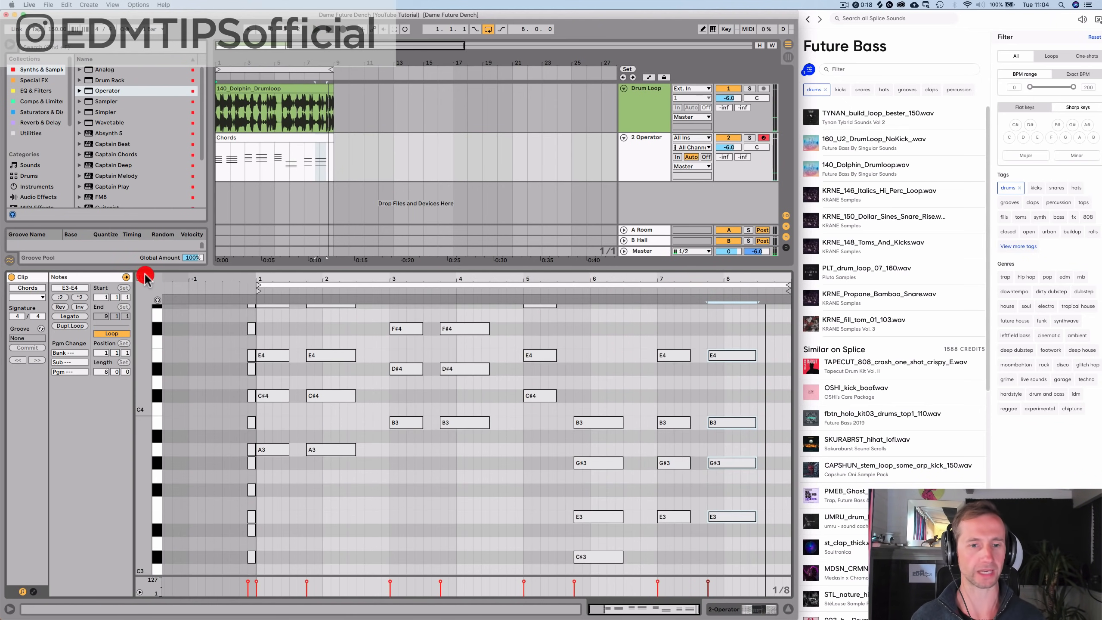
{"action": "scroll", "coordinate": [349, 447], "scroll_direction": "up", "scroll_amount": 5}
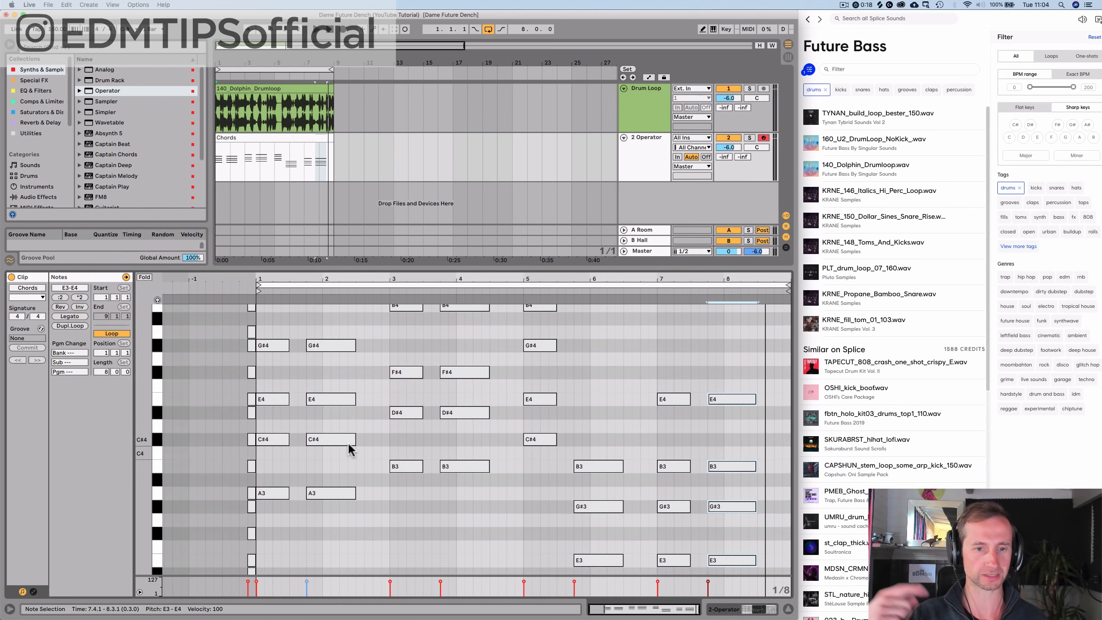
{"action": "scroll", "coordinate": [356, 434], "scroll_direction": "down", "scroll_amount": 1}
{"action": "left_click", "coordinate": [357, 433]}
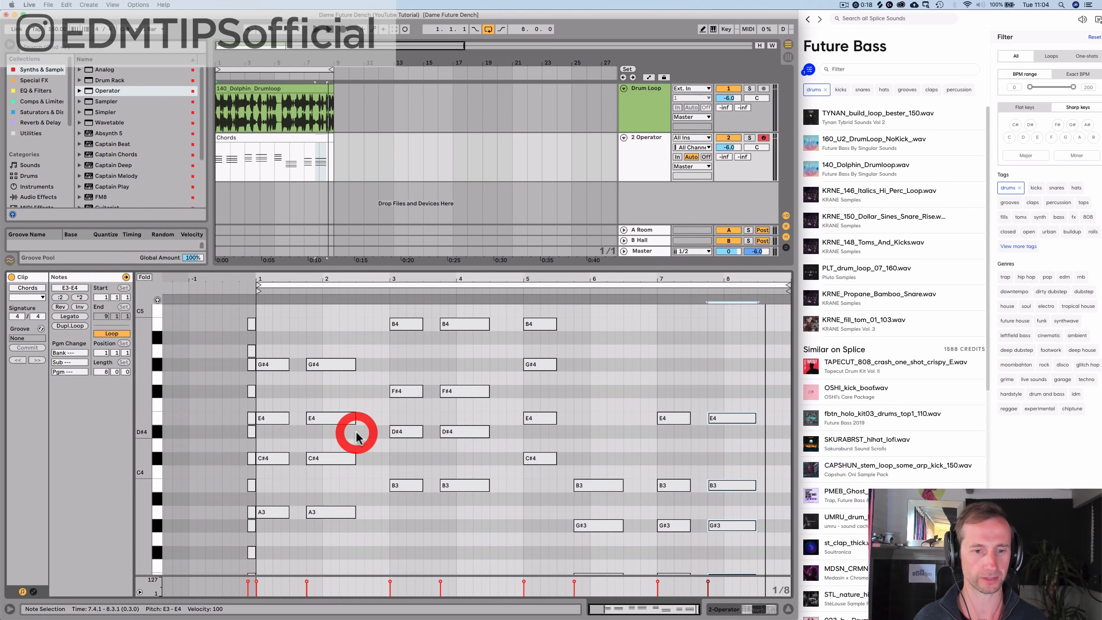
{"action": "key", "text": "space"}
{"action": "left_click", "coordinate": [365, 501]}
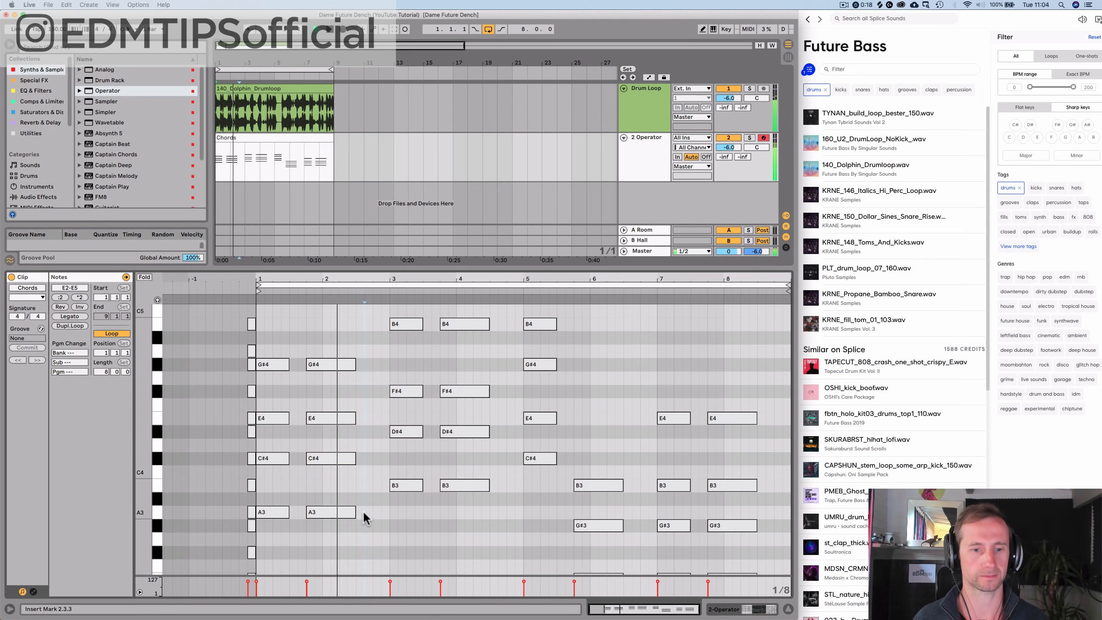
Step: Add eighth-note passing notes A3 at 2.4.1 and A#3 at 2.4.3 leading into bar 3, and play them
{"action": "double_click", "coordinate": [368, 511]}
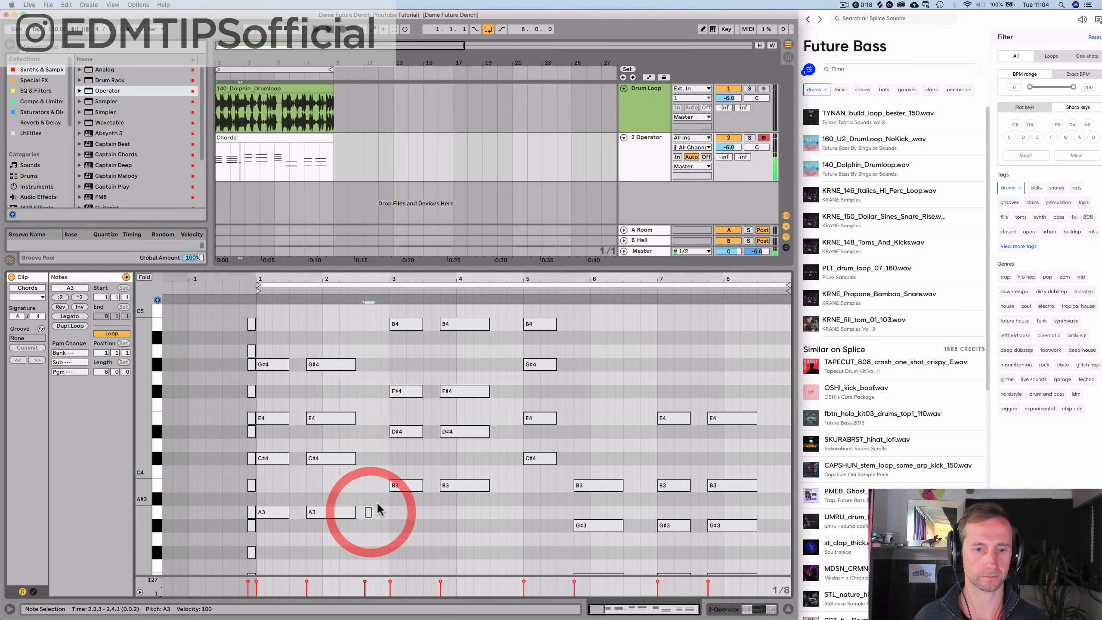
{"action": "double_click", "coordinate": [377, 498]}
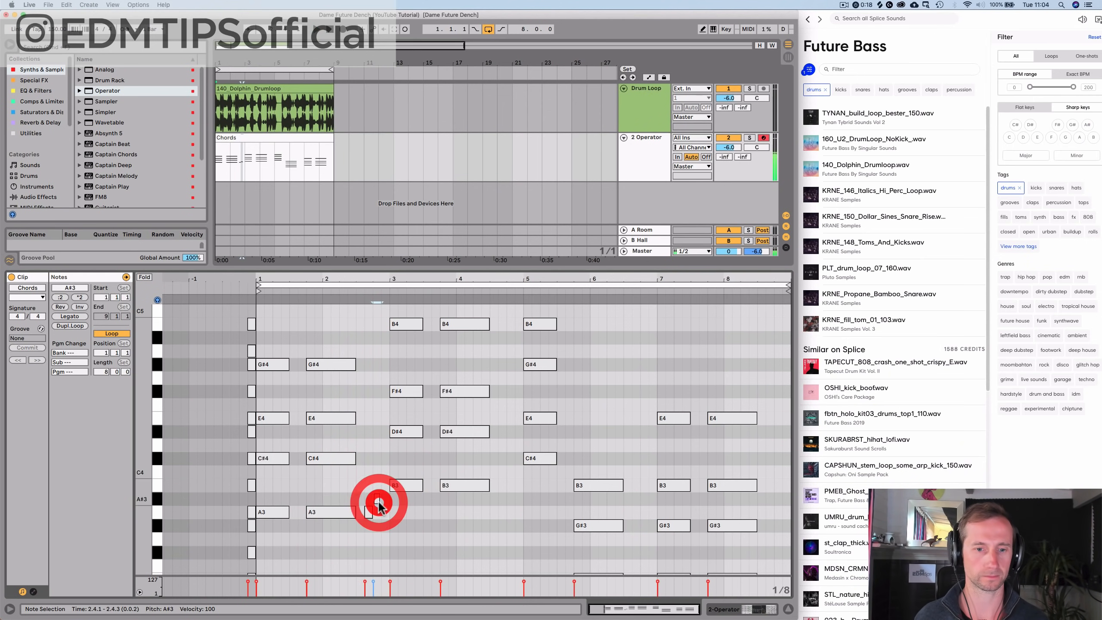
{"action": "left_click", "coordinate": [316, 293]}
{"action": "left_click_drag", "start_coordinate": [364, 496], "coordinate": [364, 498]}
{"action": "key", "text": "Right"}
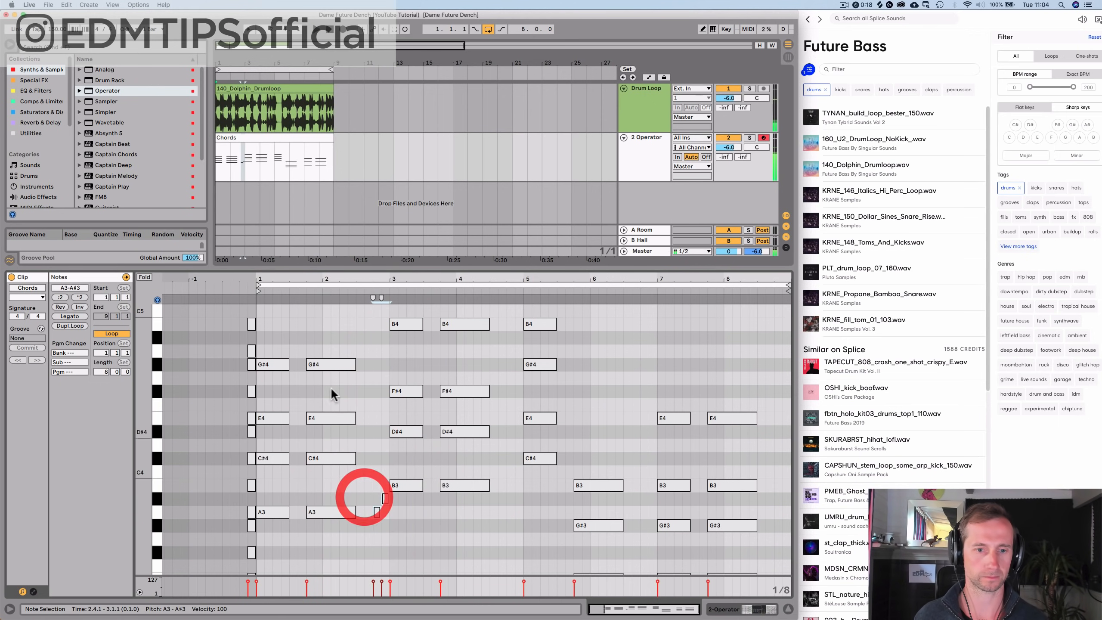
{"action": "left_click", "coordinate": [333, 290]}
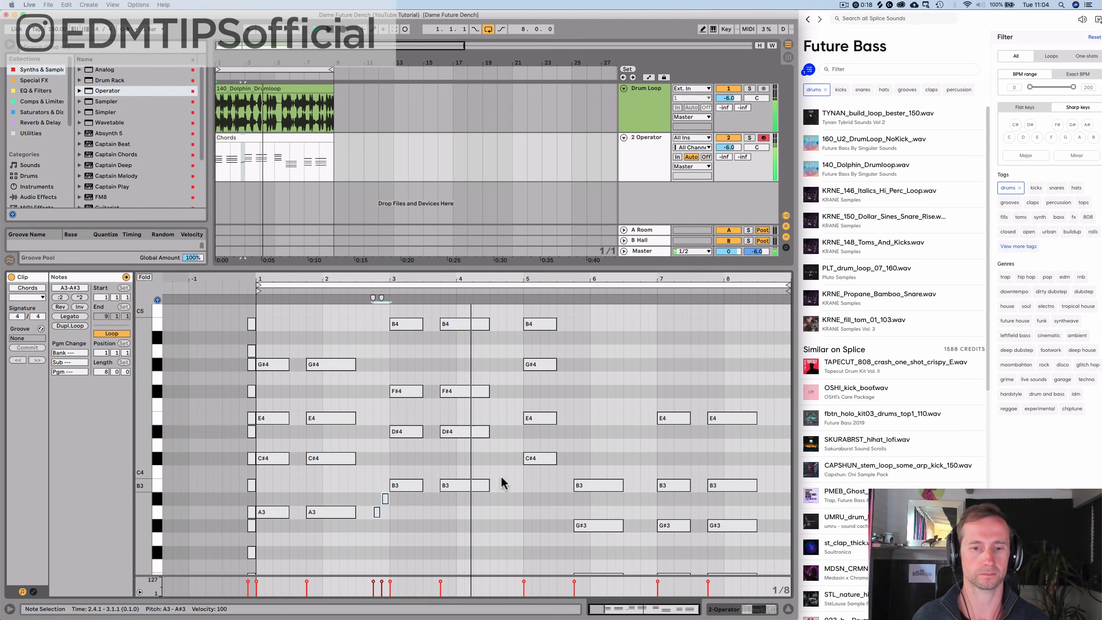
Step: Add an eighth-note G#3 passing note at 4.4.1 and play the clip through it
{"action": "double_click", "coordinate": [511, 525]}
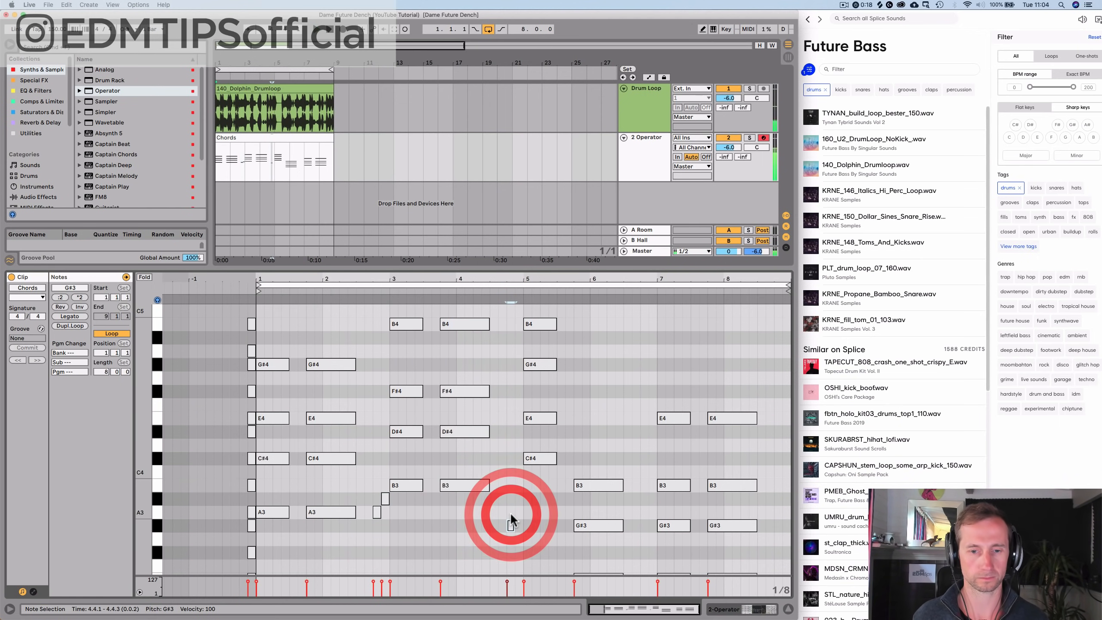
{"action": "left_click", "coordinate": [481, 290]}
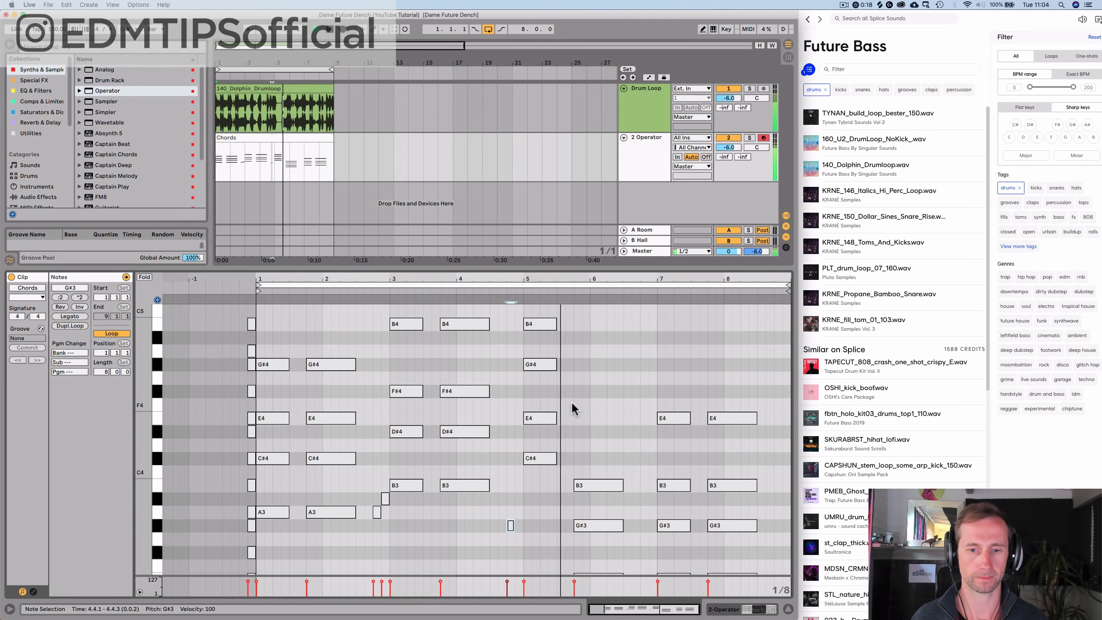
{"action": "scroll", "coordinate": [645, 484], "scroll_direction": "down", "scroll_amount": 2}
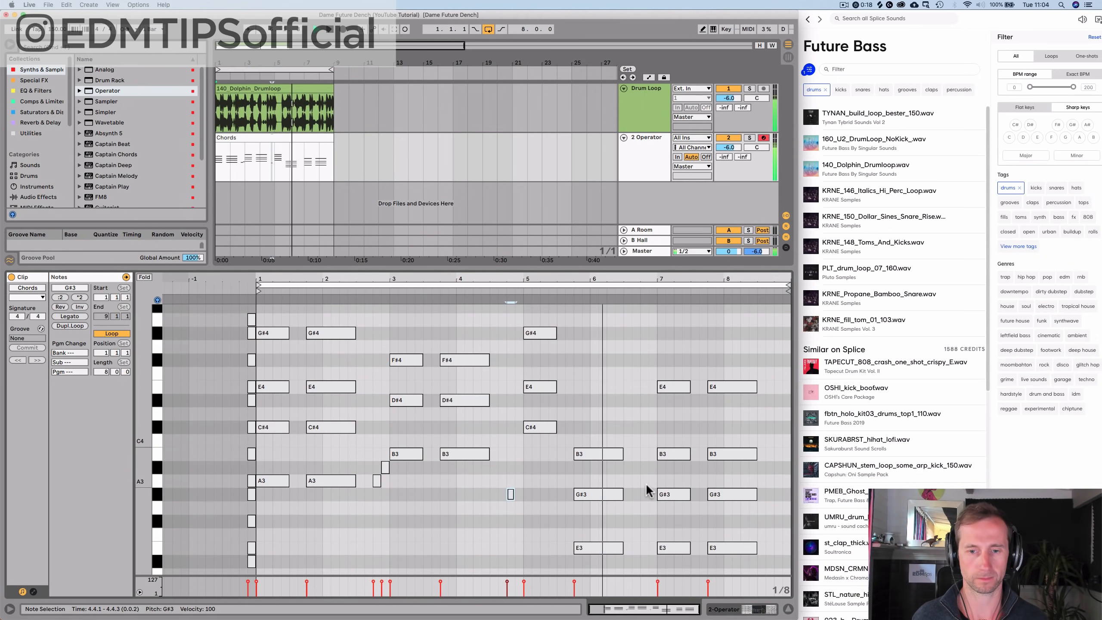
{"action": "key", "text": "space"}
Step: Add eighth-note passing notes C#4 at 6.4.1 and B3 at 6.4.3, and play the transition into bar 7
{"action": "double_click", "coordinate": [642, 450]}
{"action": "key", "text": "Up"}
{"action": "key", "text": "Up"}
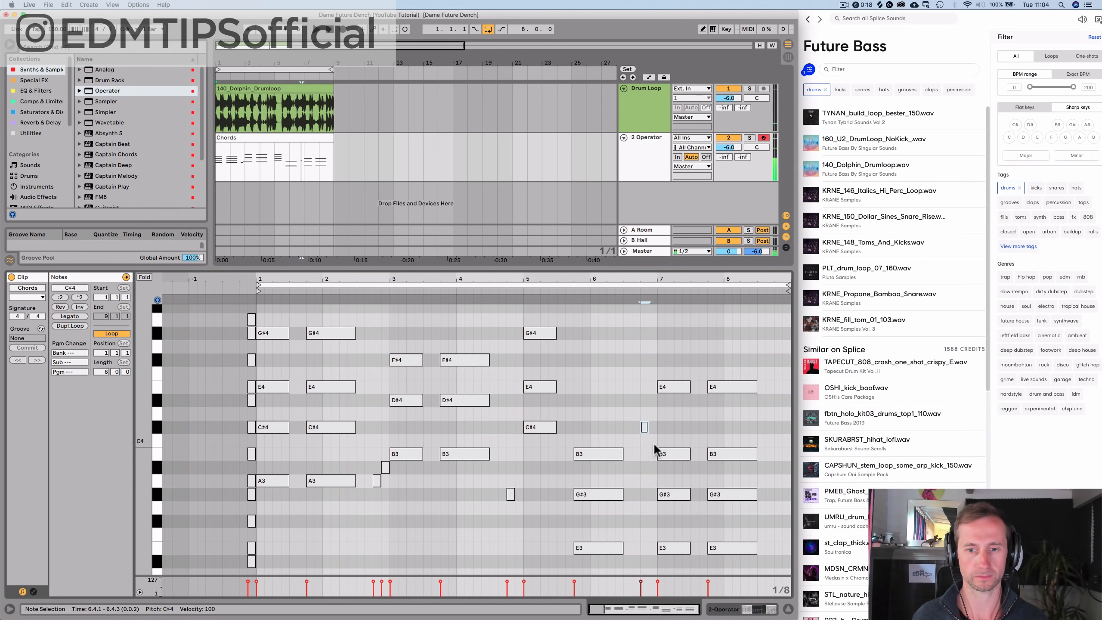
{"action": "key", "text": "Down"}
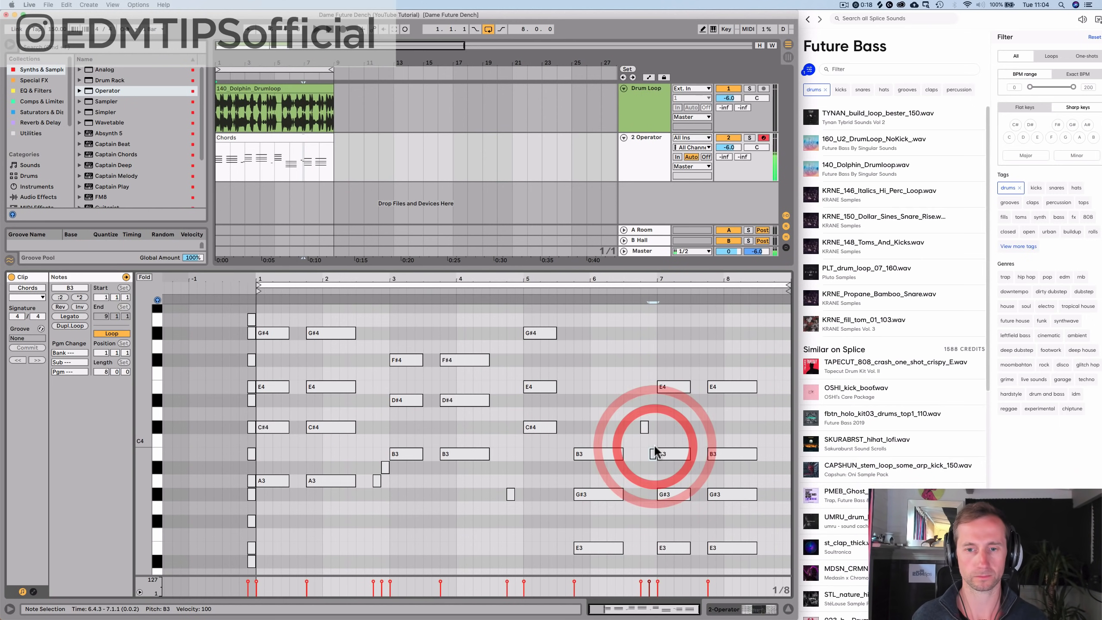
{"action": "left_click", "coordinate": [615, 293]}
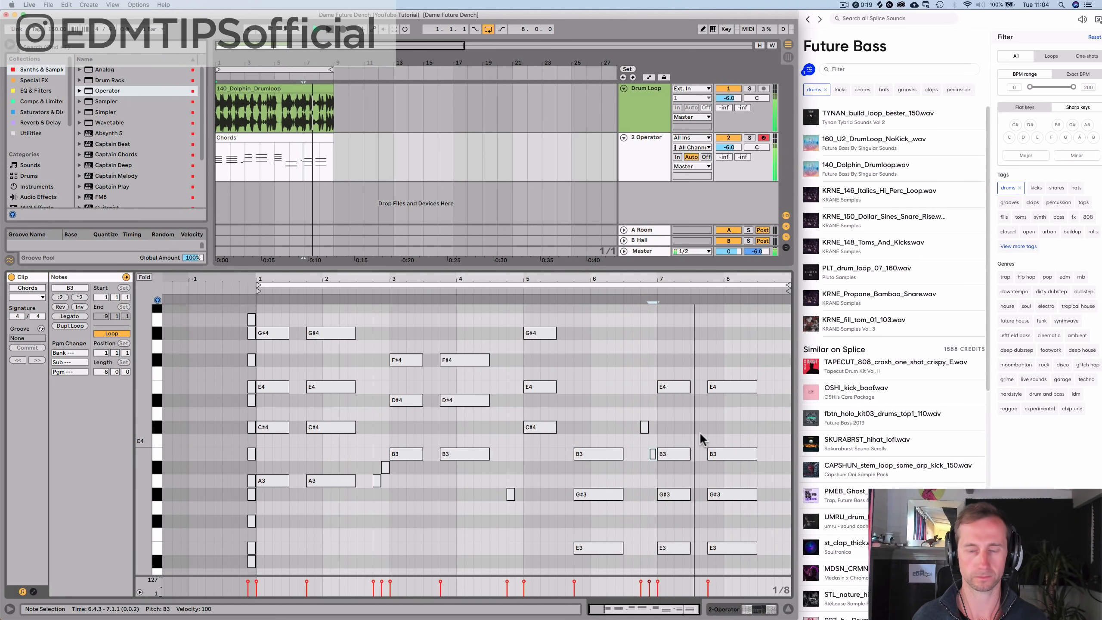
{"action": "scroll", "coordinate": [703, 434], "scroll_direction": "down", "scroll_amount": 1}
{"action": "key", "text": "space"}
Step: Add a closing chord of G#3, B3 and E4 from 8.3.1 to the clip end, and play the ending
{"action": "left_click", "coordinate": [764, 444]}
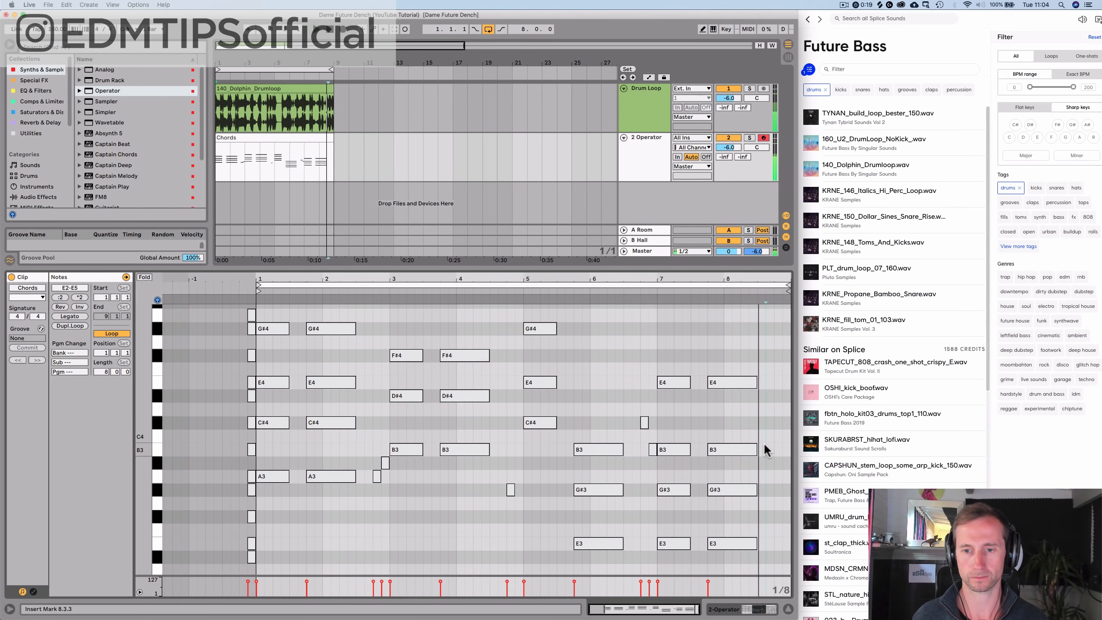
{"action": "double_click", "coordinate": [764, 444]}
{"action": "left_click", "coordinate": [764, 444]}
{"action": "key", "text": "Down"}
{"action": "key", "text": "Down"}
{"action": "key", "text": "Down"}
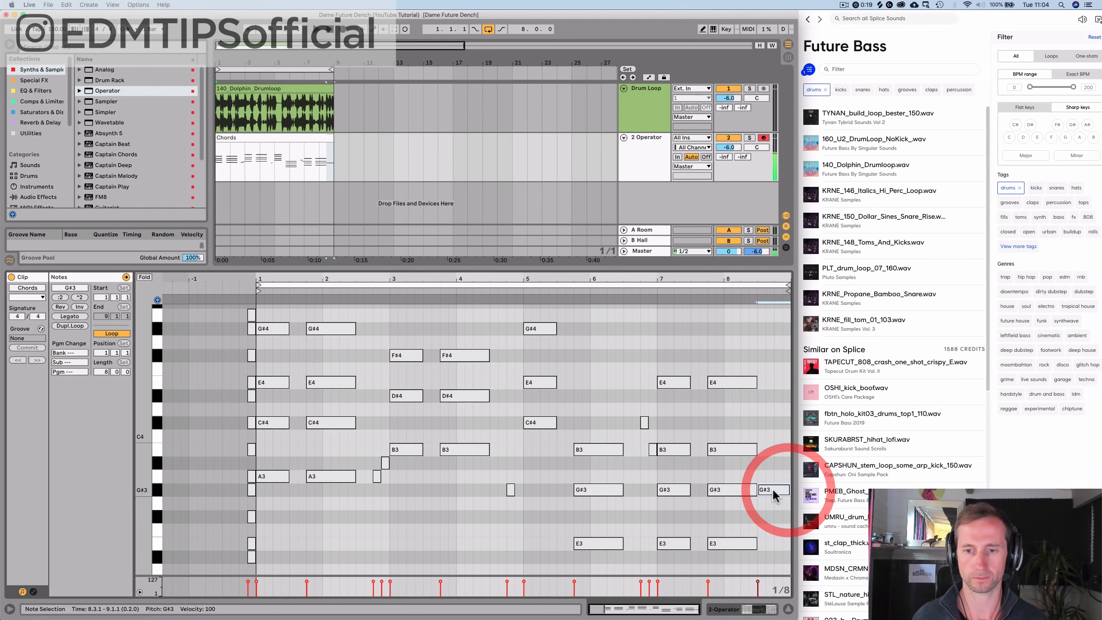
{"action": "left_click_drag", "start_coordinate": [770, 490], "coordinate": [774, 382]}
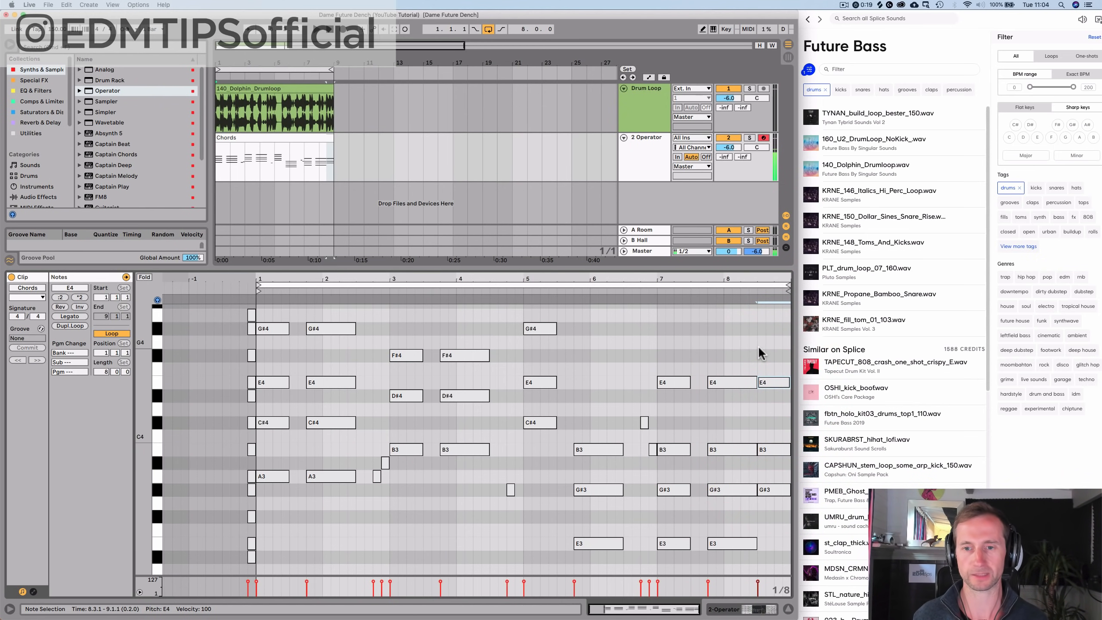
{"action": "left_click", "coordinate": [694, 292]}
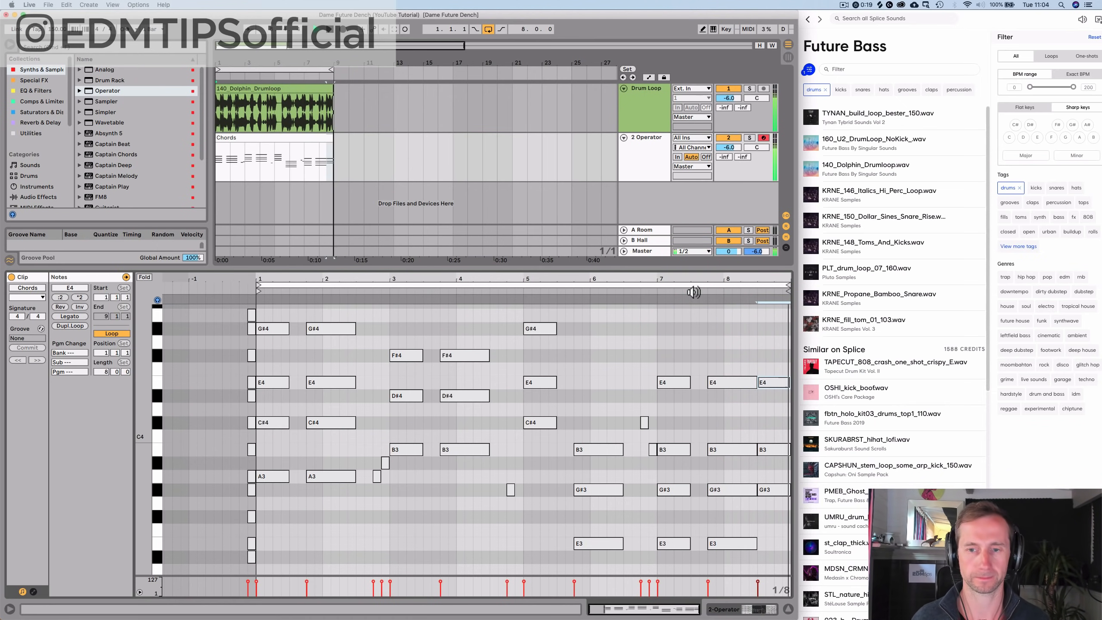
Step: Stop playback and widen the arrangement window to the full width of the screen
{"action": "left_click", "coordinate": [586, 385]}
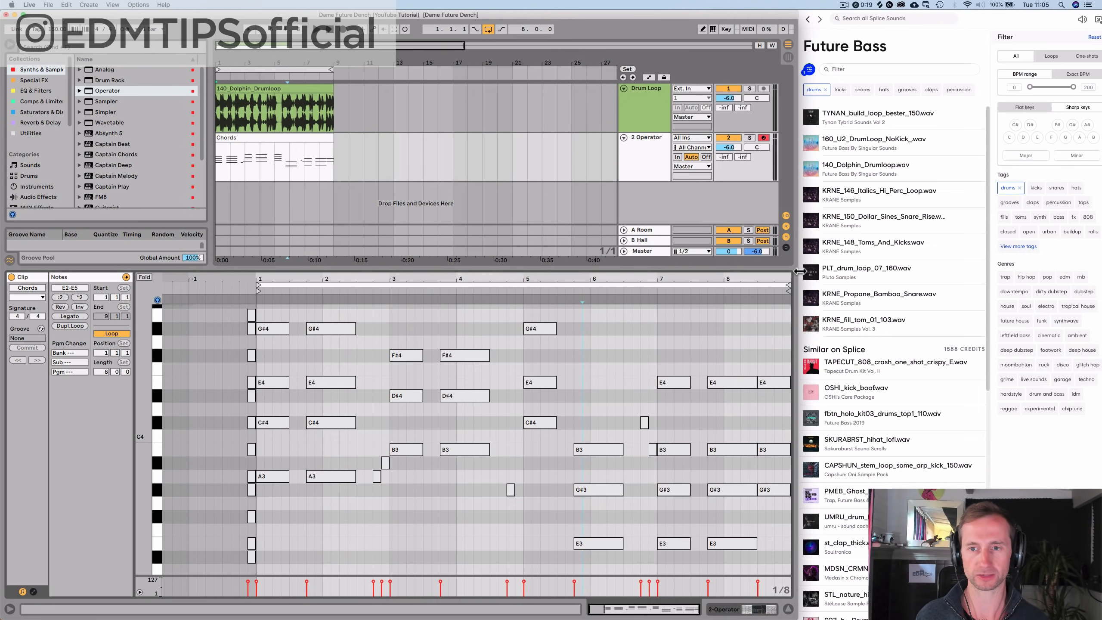
{"action": "left_click_drag", "start_coordinate": [799, 271], "coordinate": [1096, 260]}
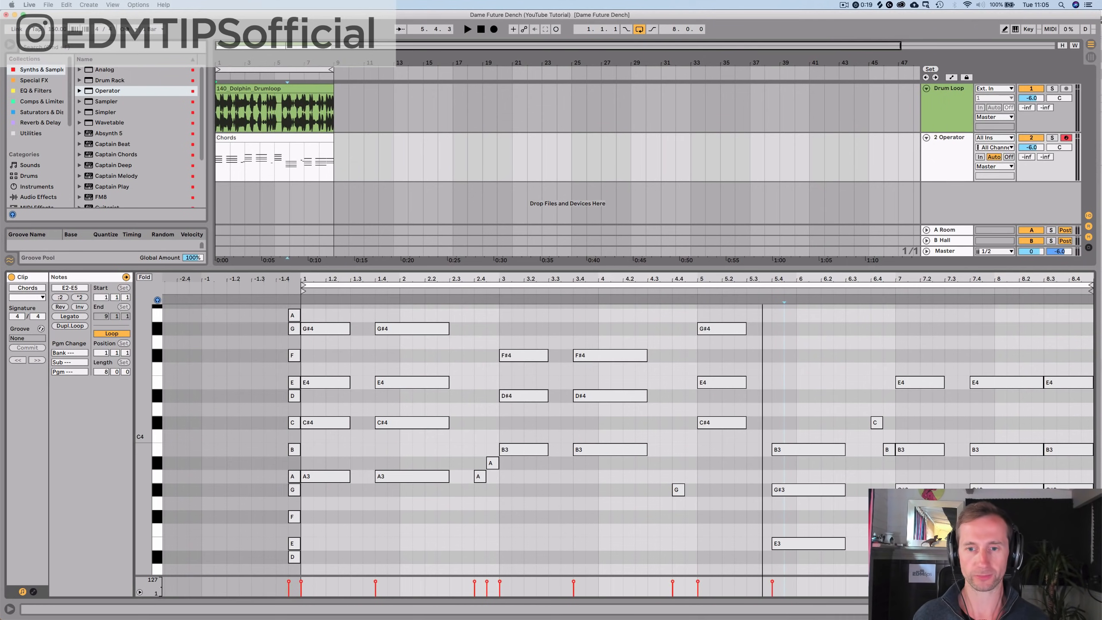
Step: Try both G#4 notes at 1.1.1 and 1.4.1 one octave lower, and return them to G#4
{"action": "left_click_drag", "start_coordinate": [324, 311], "coordinate": [429, 347]}
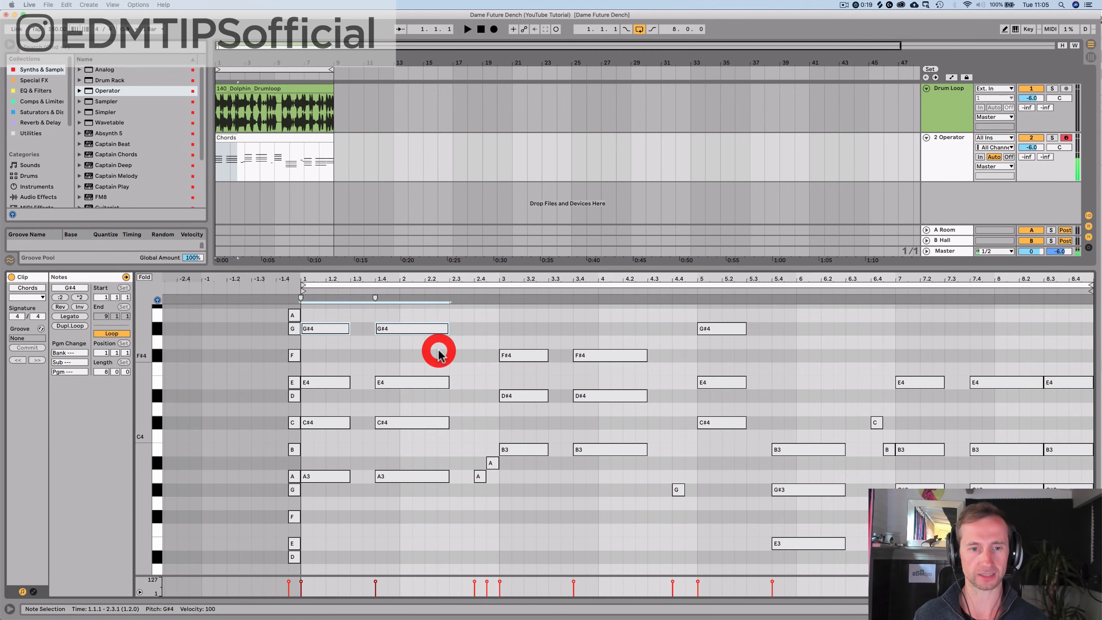
{"action": "key", "text": "shift+Down"}
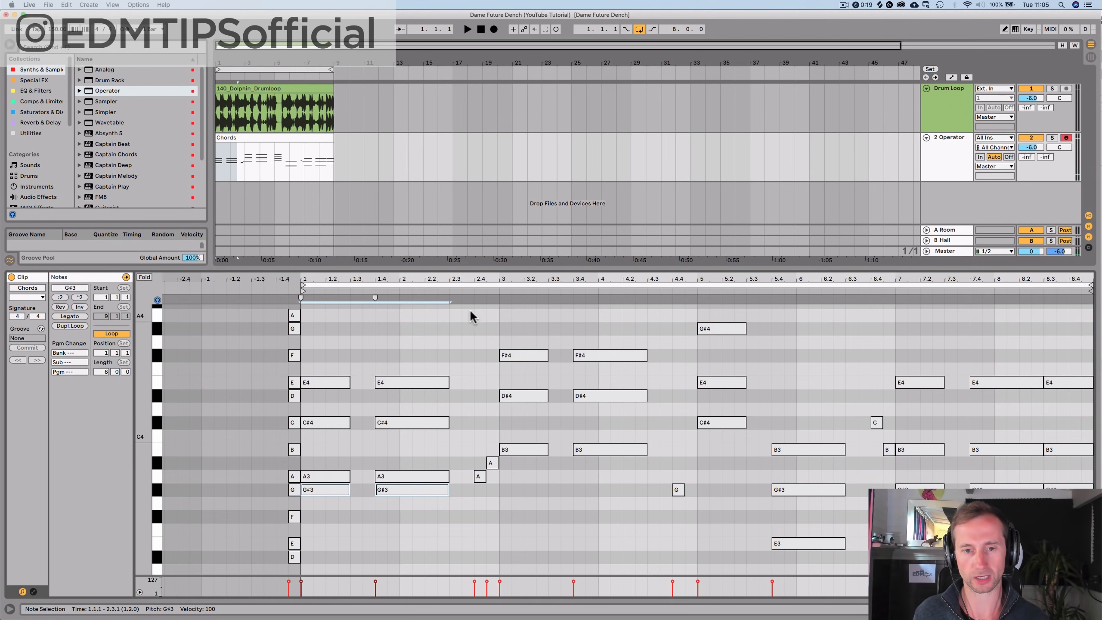
{"action": "key", "text": "shift+Up"}
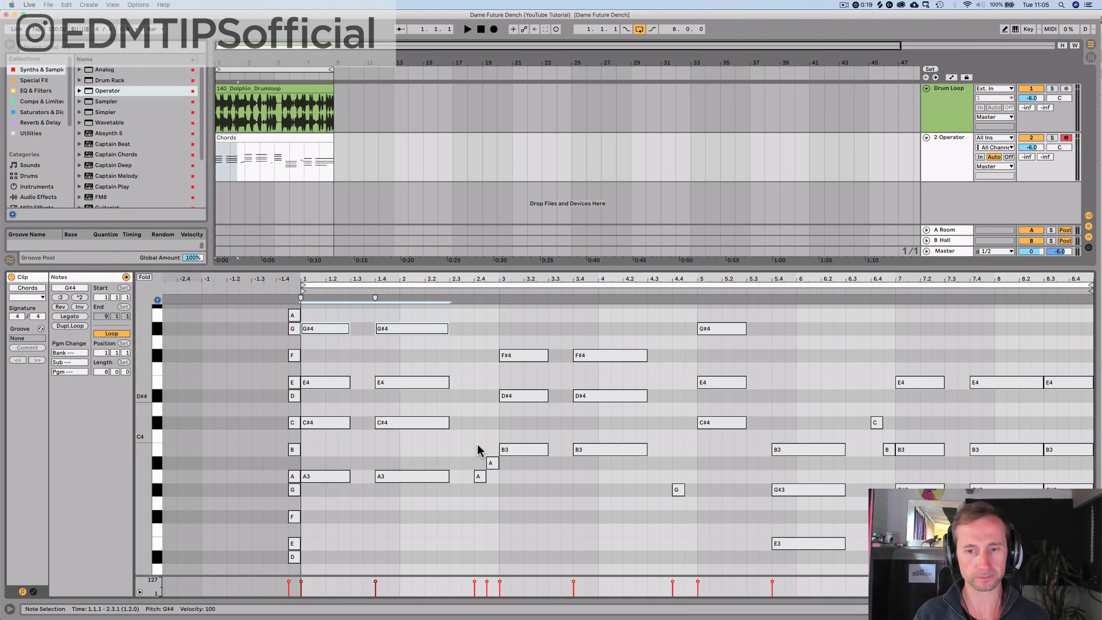
{"action": "left_click", "coordinate": [431, 443]}
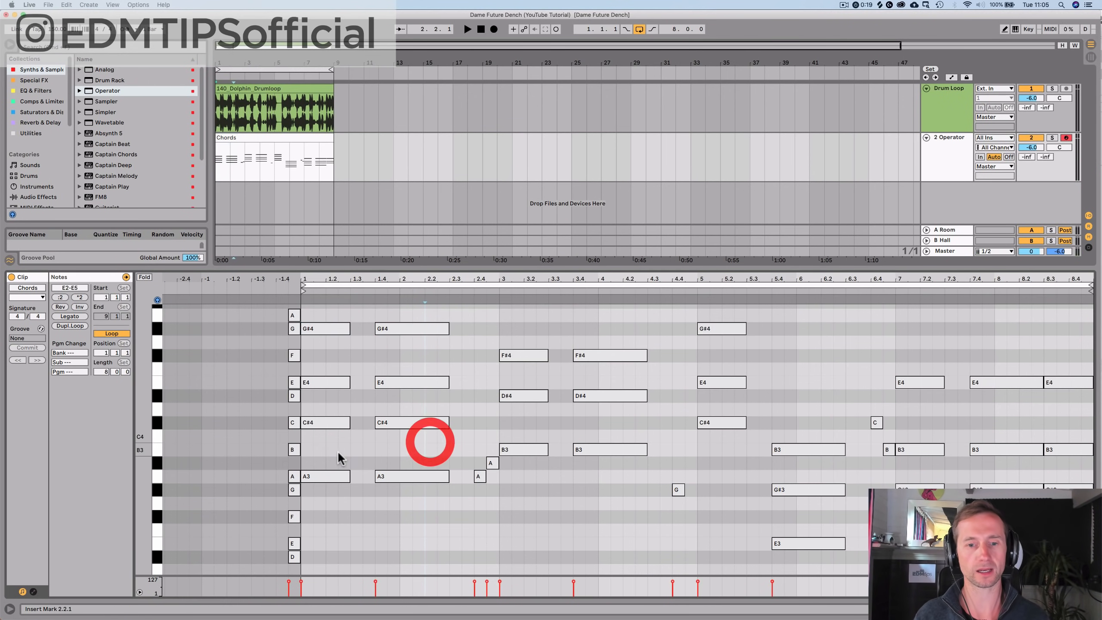
{"action": "left_click", "coordinate": [308, 443]}
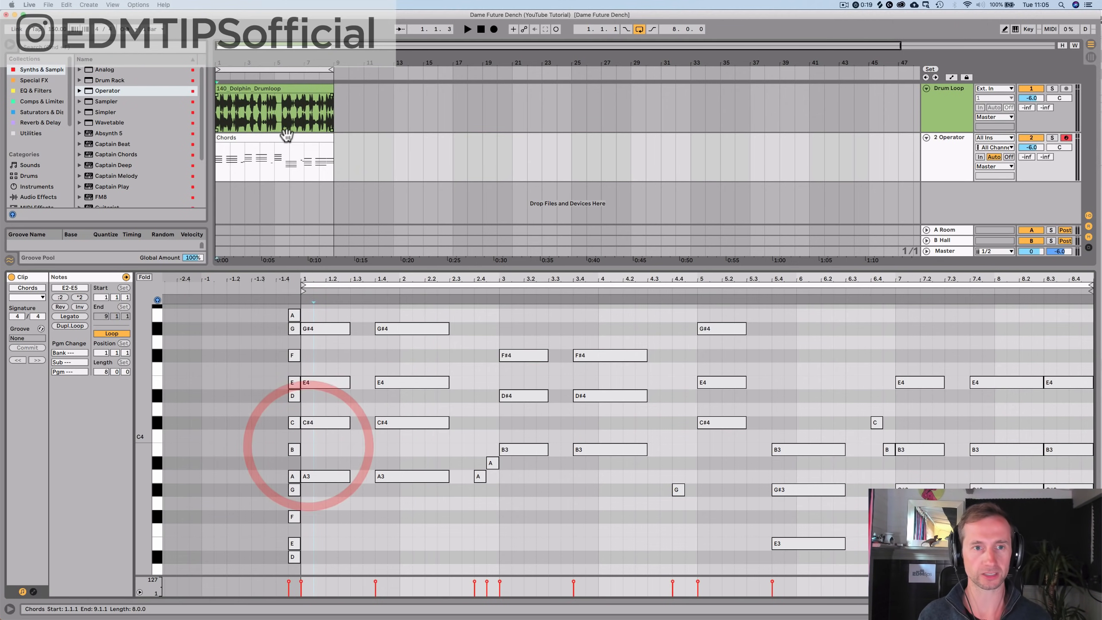
Step: Duplicate the Operator track with its Chords clip and rename the copy as Bass
{"action": "left_click", "coordinate": [942, 162]}
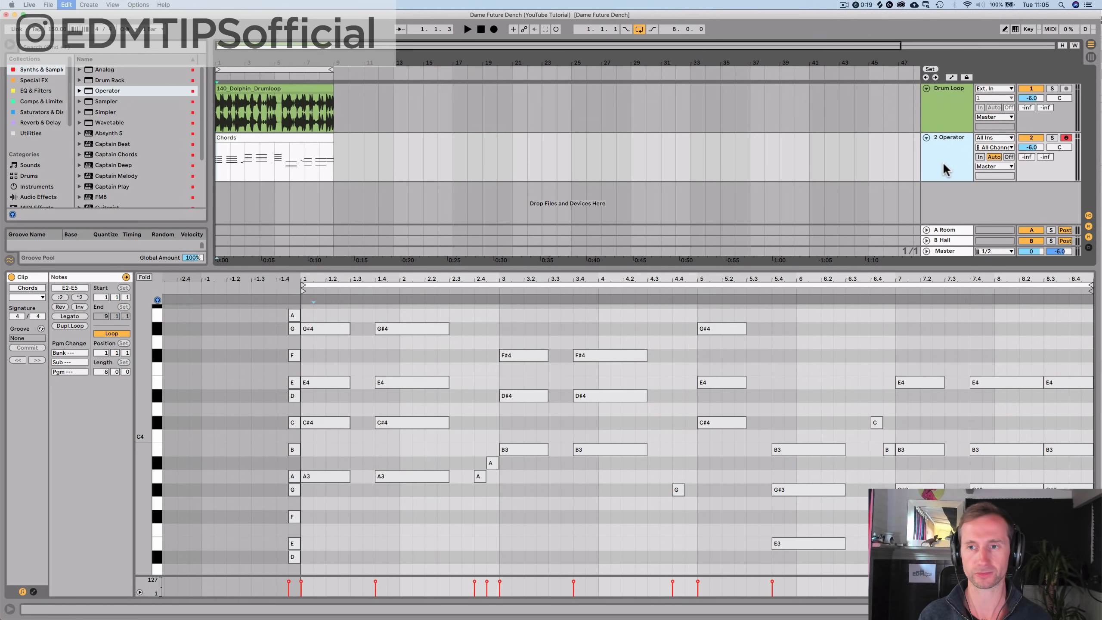
{"action": "key", "text": "super+d"}
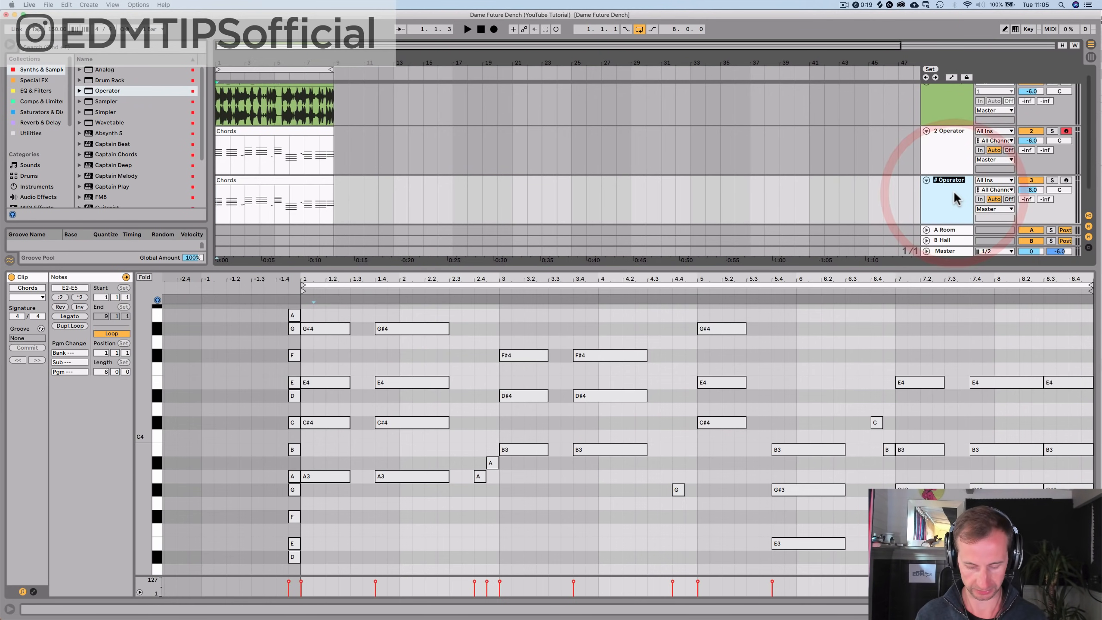
{"action": "key", "text": "super+r"}
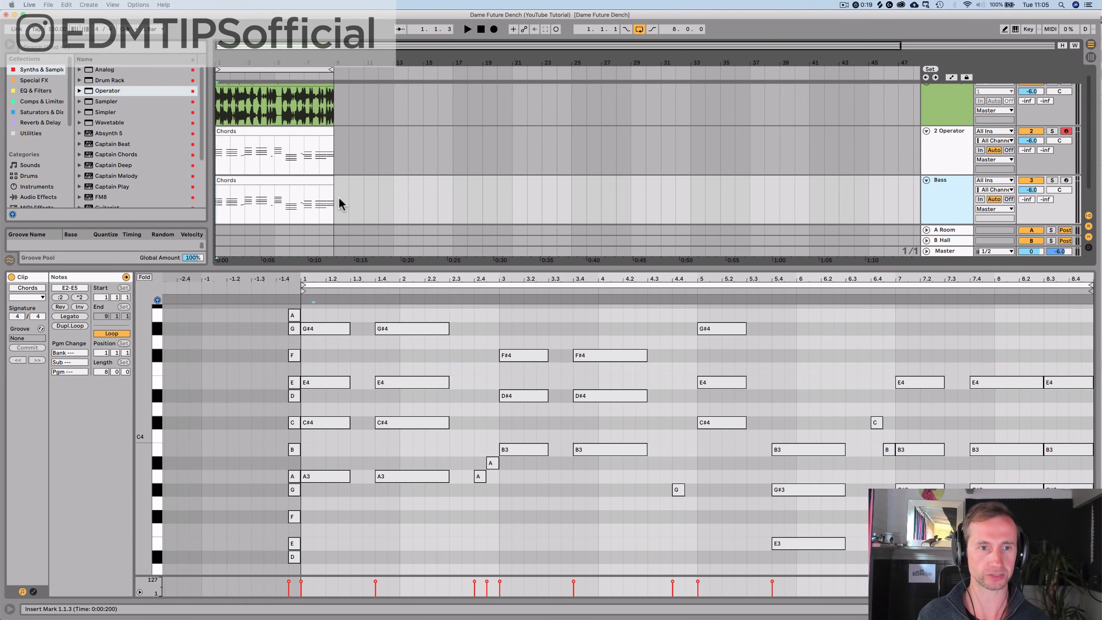
Step: In the Bass track's clip, delete the chord notes above both A3 roots and the D#4 and F#4 notes above both B3 roots
{"action": "left_click", "coordinate": [272, 177]}
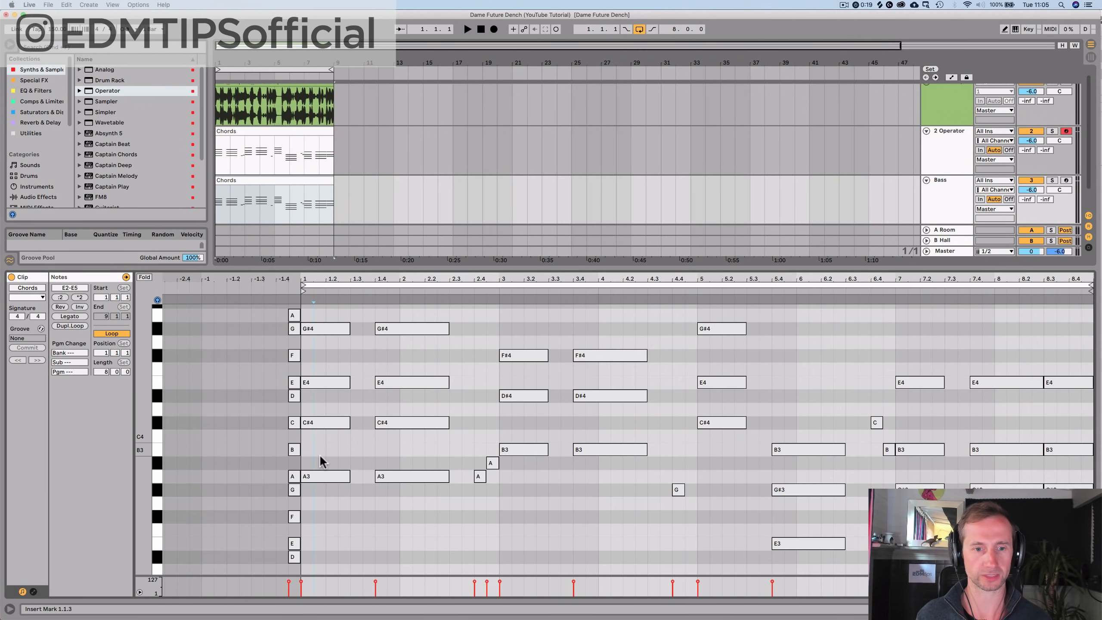
{"action": "left_click_drag", "start_coordinate": [319, 454], "coordinate": [409, 322]}
{"action": "key", "text": "Delete"}
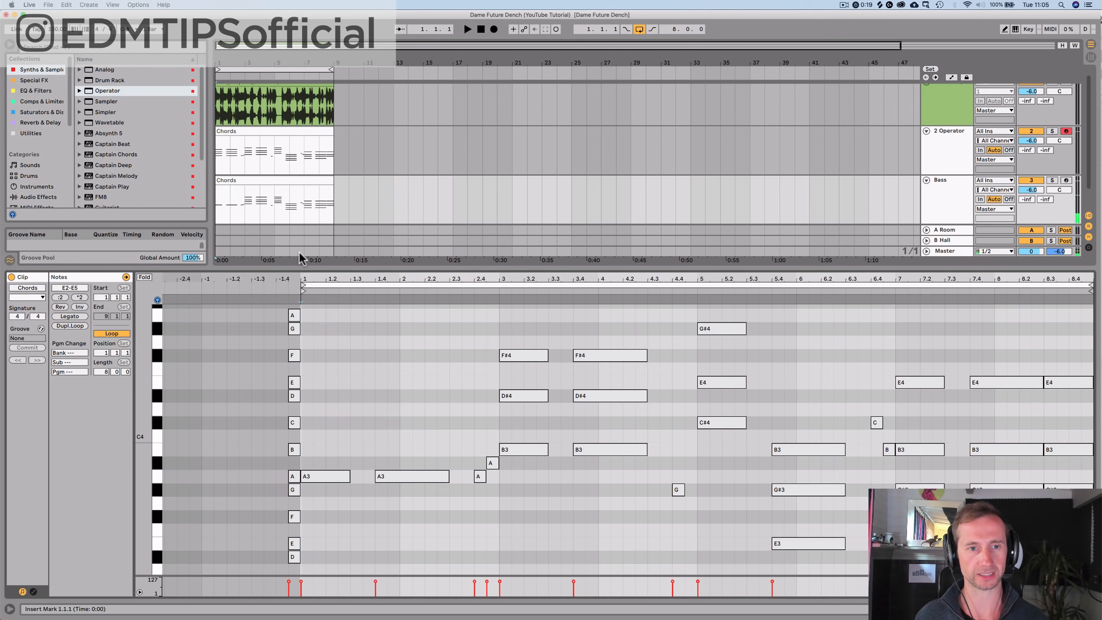
{"action": "left_click_drag", "start_coordinate": [656, 397], "coordinate": [654, 334]}
{"action": "key", "text": "Delete"}
Step: Delete the E4 and G#4 notes above C#4 at 5.1.1 and the remaining B4 notes in the Bass clip
{"action": "left_click_drag", "start_coordinate": [681, 391], "coordinate": [733, 248]}
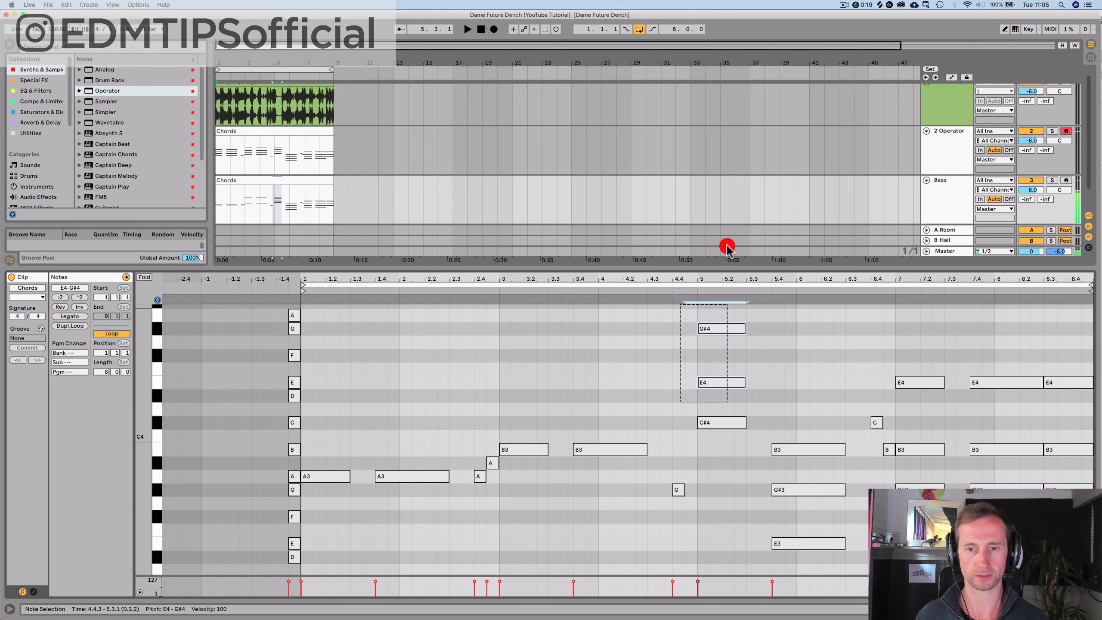
{"action": "scroll", "coordinate": [785, 347], "scroll_direction": "up", "scroll_amount": 3}
{"action": "left_click_drag", "start_coordinate": [783, 353], "coordinate": [481, 503]}
{"action": "key", "text": "Delete"}
{"action": "scroll", "coordinate": [796, 472], "scroll_direction": "down", "scroll_amount": 6}
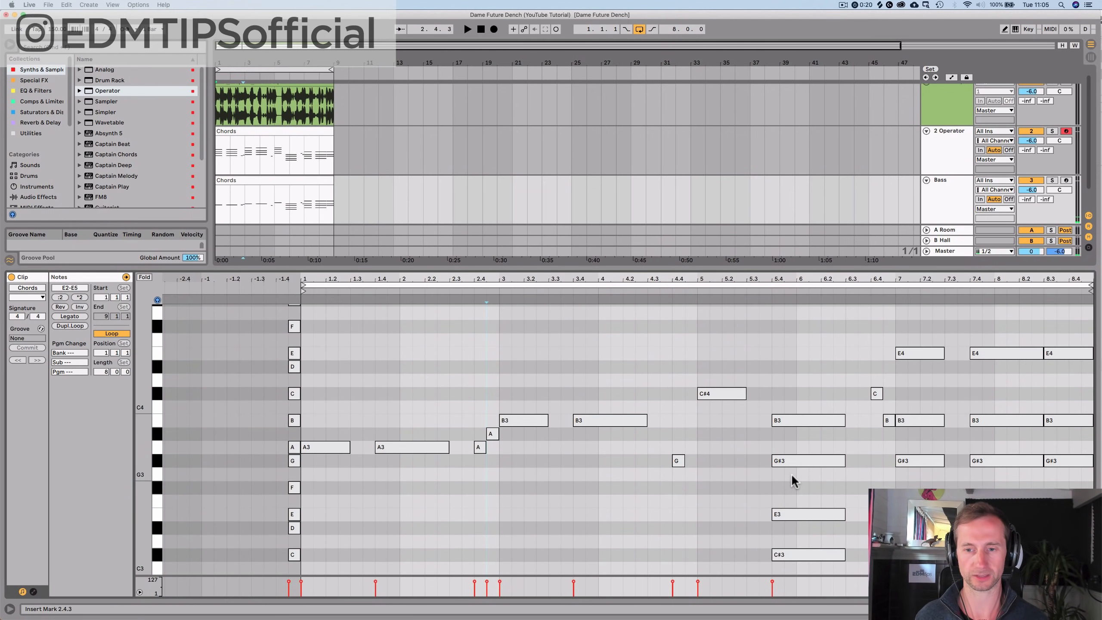
Step: Delete the E3, G#3 and B3 notes above the C#3 root at 5.4.1
{"action": "left_click", "coordinate": [788, 479]}
{"action": "left_click_drag", "start_coordinate": [790, 502], "coordinate": [787, 348]}
{"action": "key", "text": "Delete"}
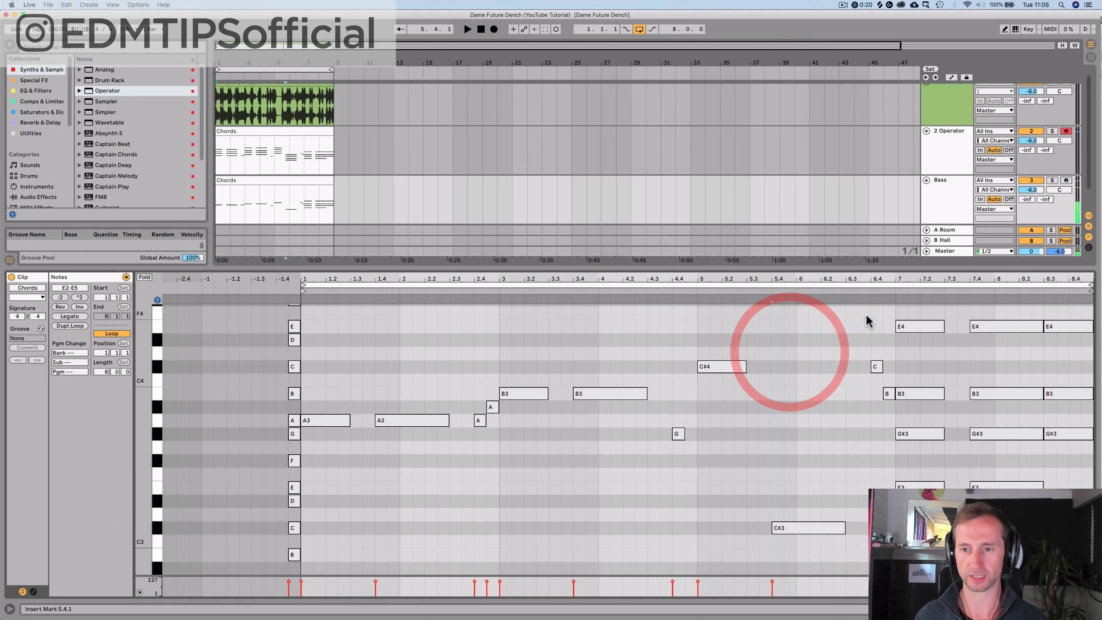
Step: Delete the notes above both E3 roots at 7.1.1 and 7.4.1, and B3 and E4 above G#3 at 8.3.1
{"action": "left_click", "coordinate": [866, 315]}
{"action": "left_click_drag", "start_coordinate": [897, 311], "coordinate": [1016, 448]}
{"action": "key", "text": "Delete"}
{"action": "left_click_drag", "start_coordinate": [1058, 412], "coordinate": [1046, 301]}
{"action": "key", "text": "Delete"}
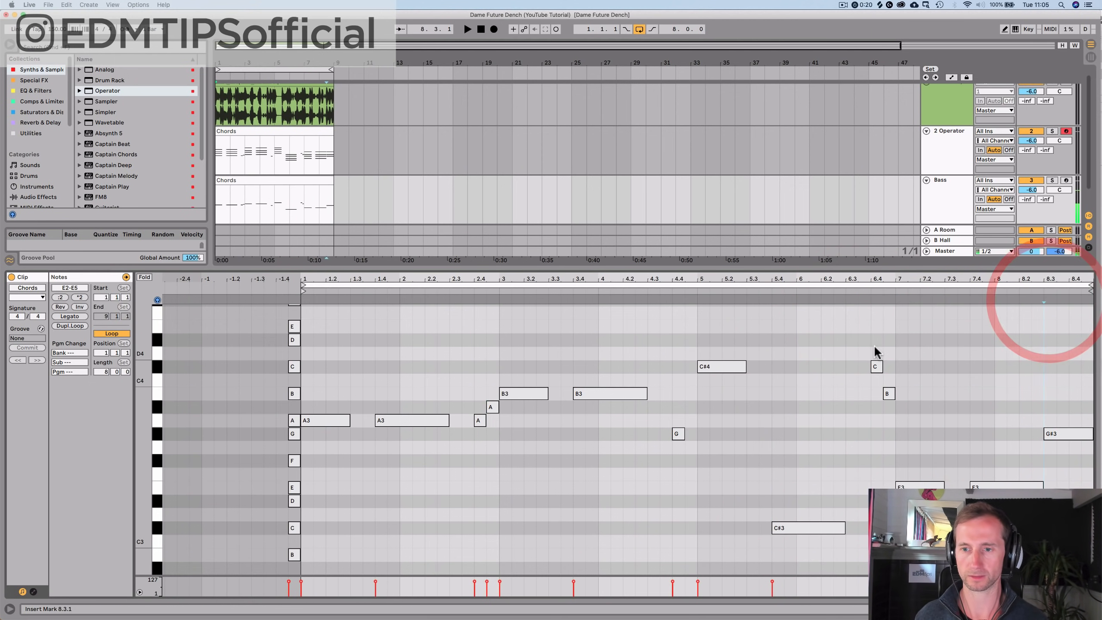
Step: Transpose the C#4 and B3 passing notes at 6.4.1 and 6.4.3 down an octave to C#3 and B2
{"action": "left_click_drag", "start_coordinate": [872, 345], "coordinate": [888, 403]}
{"action": "key", "text": "Delete"}
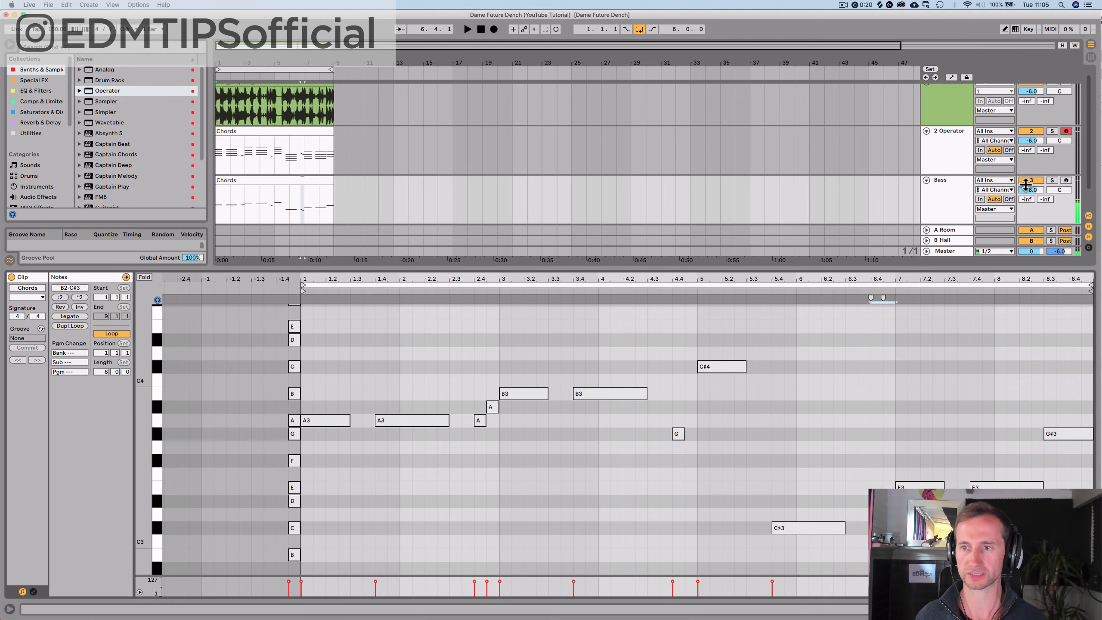
Step: Solo the Bass track and play it briefly from the start
{"action": "left_click", "coordinate": [1051, 181]}
{"action": "key", "text": "space"}
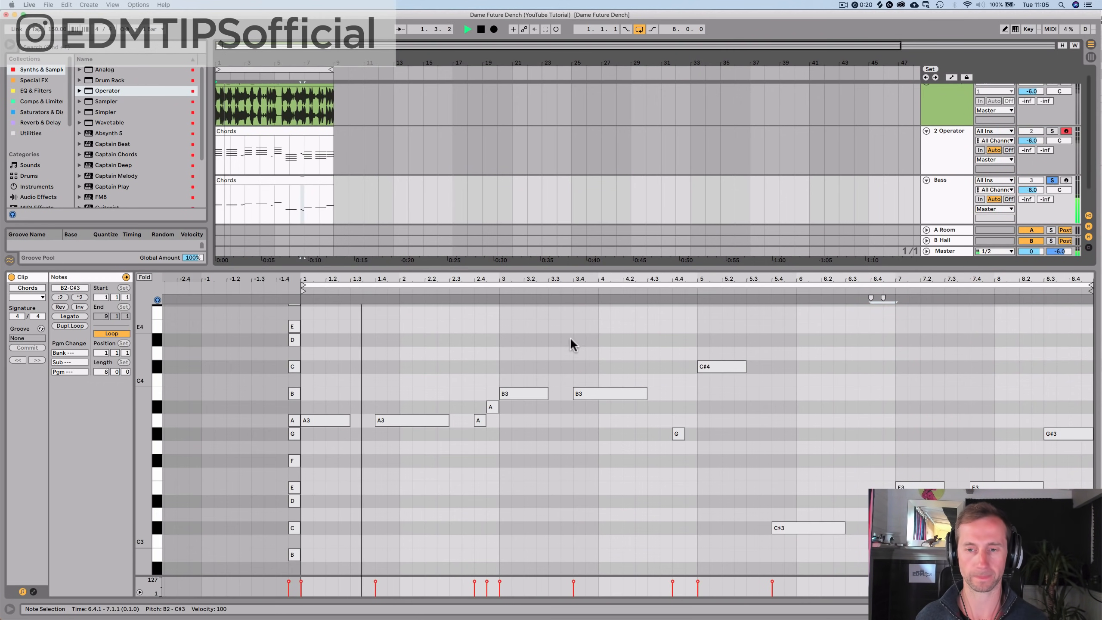
{"action": "key", "text": "space"}
Step: Transpose all notes in the Bass clip down three octaves and audition the line
{"action": "left_click", "coordinate": [725, 419]}
{"action": "key", "text": "super+a"}
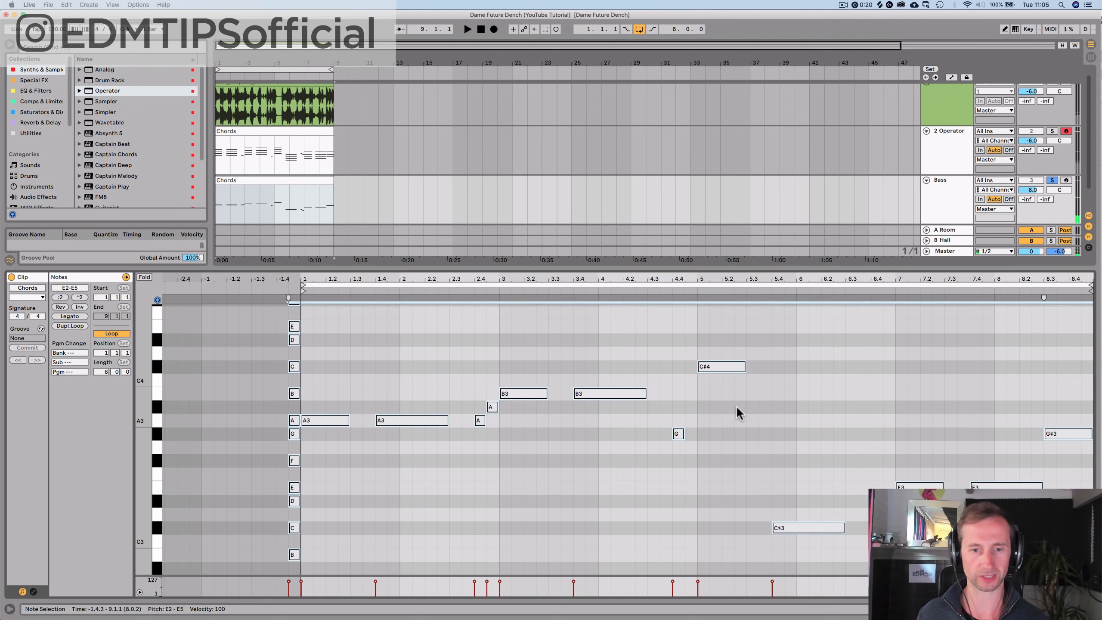
{"action": "key", "text": "shift+Down"}
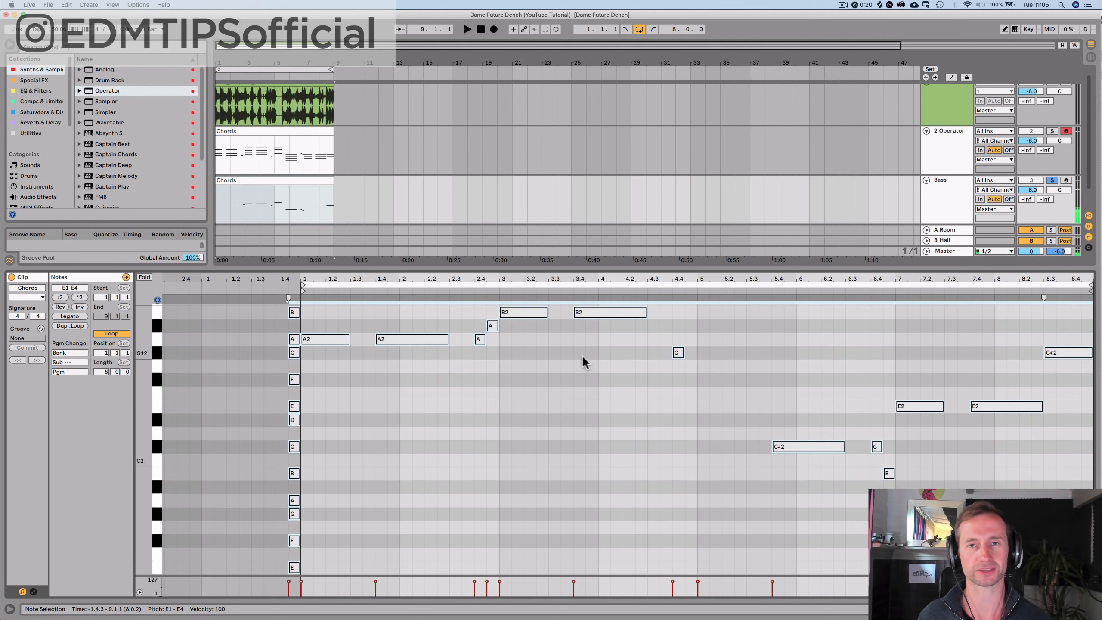
{"action": "key", "text": "shift+Down"}
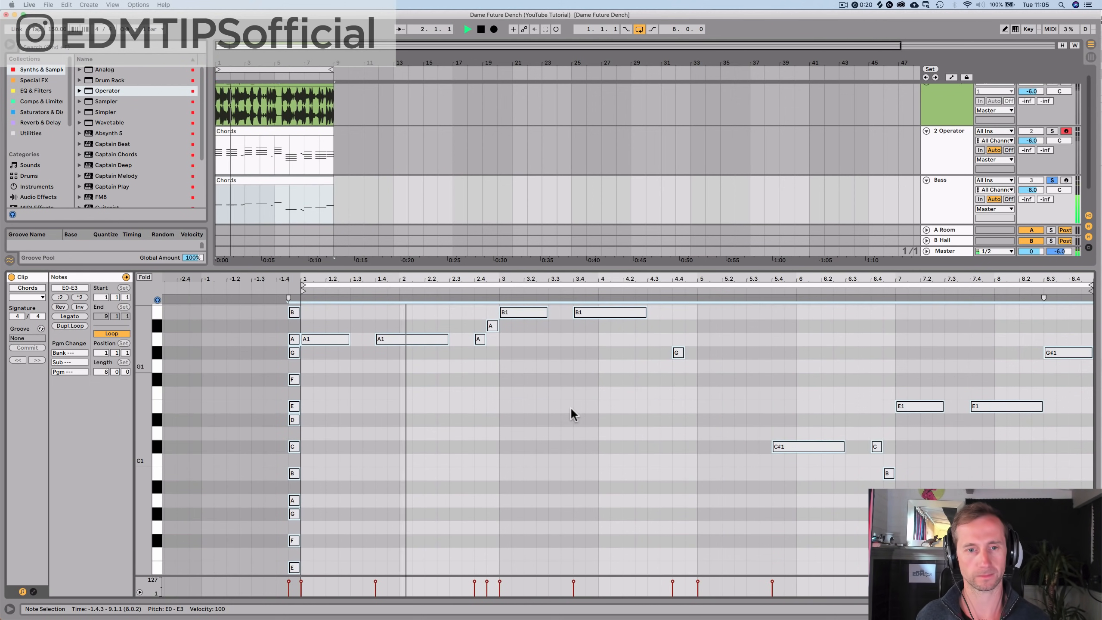
{"action": "key", "text": "shift+Down"}
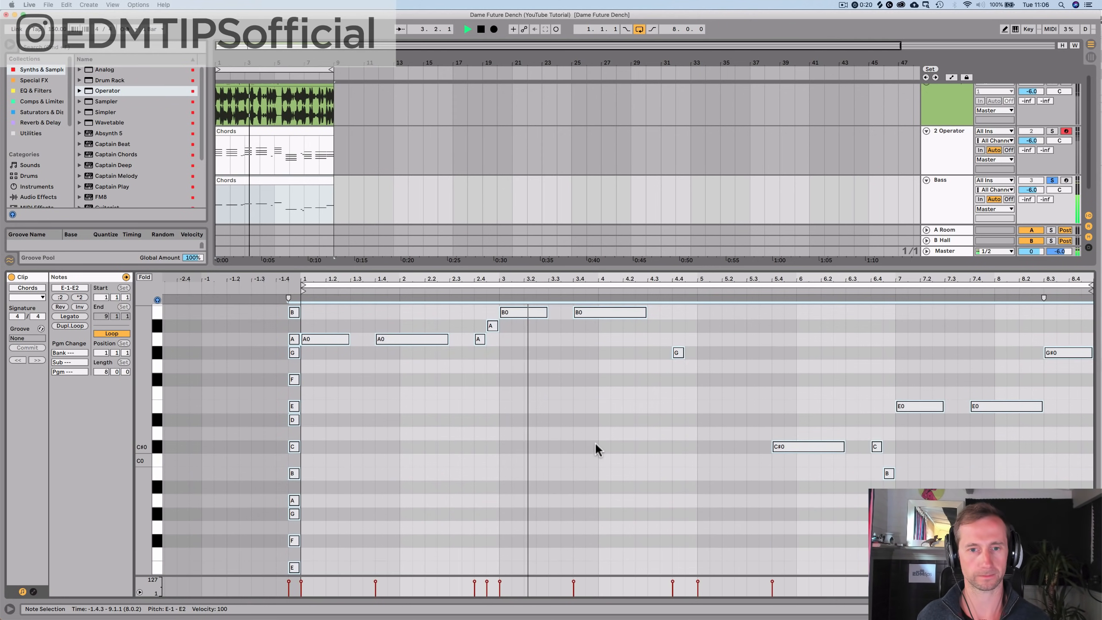
{"action": "scroll", "coordinate": [595, 442], "scroll_direction": "up", "scroll_amount": 3}
{"action": "left_click", "coordinate": [641, 461]}
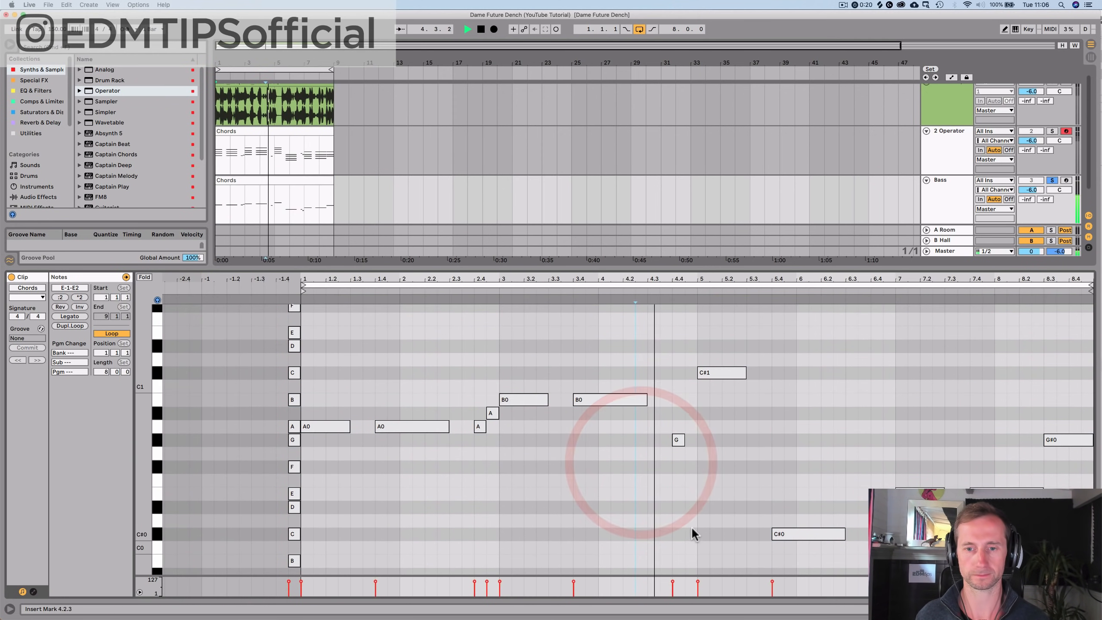
{"action": "scroll", "coordinate": [716, 523], "scroll_direction": "up", "scroll_amount": 1}
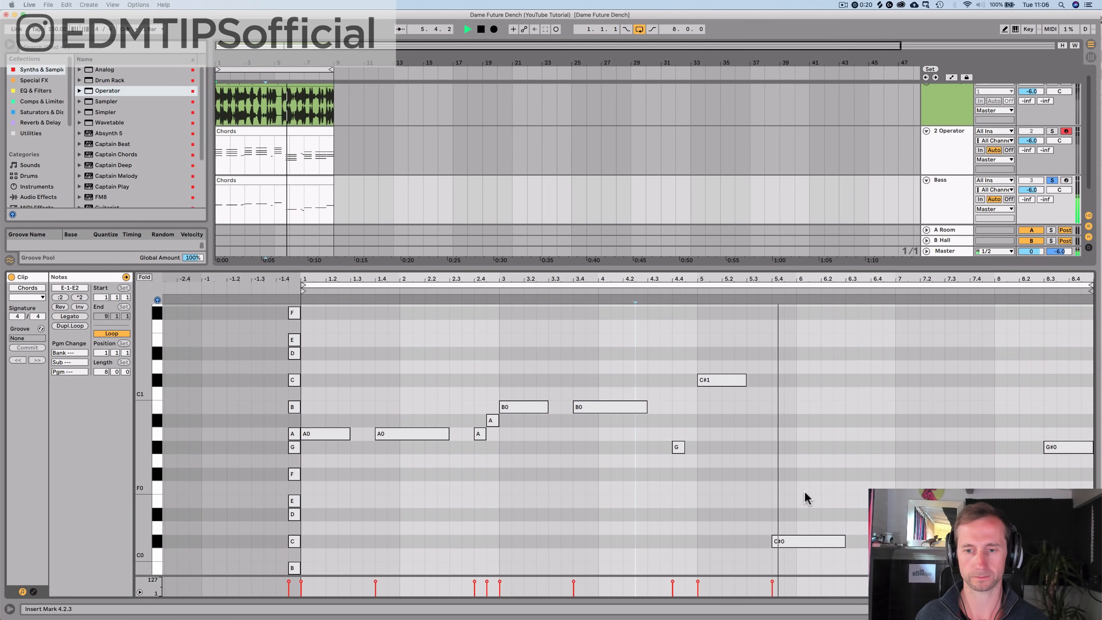
{"action": "scroll", "coordinate": [804, 493], "scroll_direction": "down", "scroll_amount": 2}
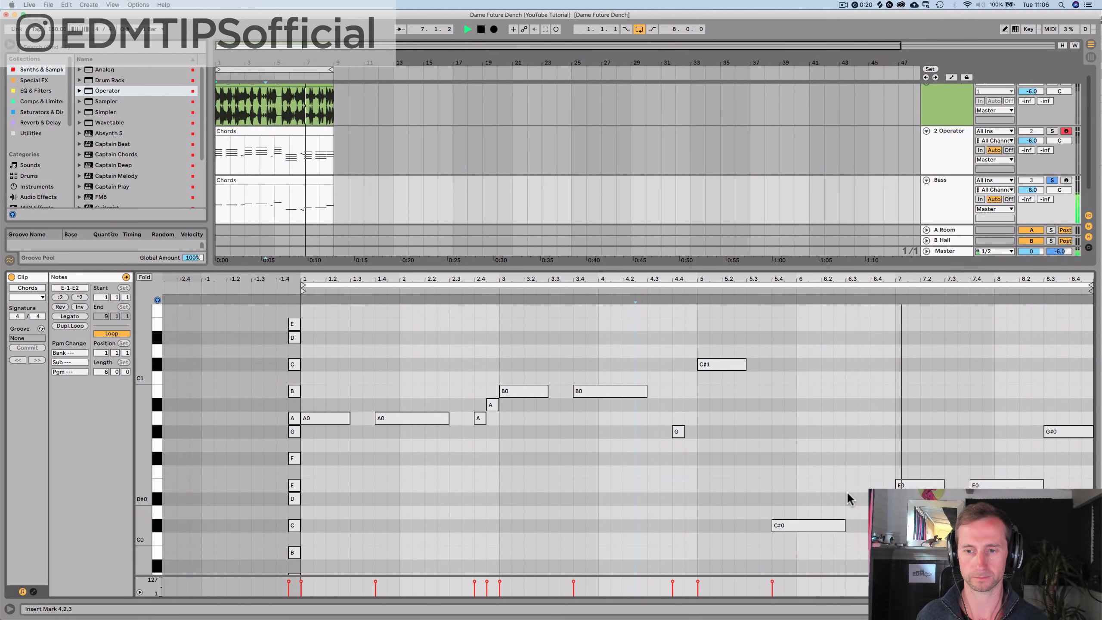
Step: Transpose the passing notes at 6.4.1 and 6.4.3 up an octave to C#1 and B0 and audition the change
{"action": "key", "text": "space"}
{"action": "left_click_drag", "start_coordinate": [849, 495], "coordinate": [866, 575]}
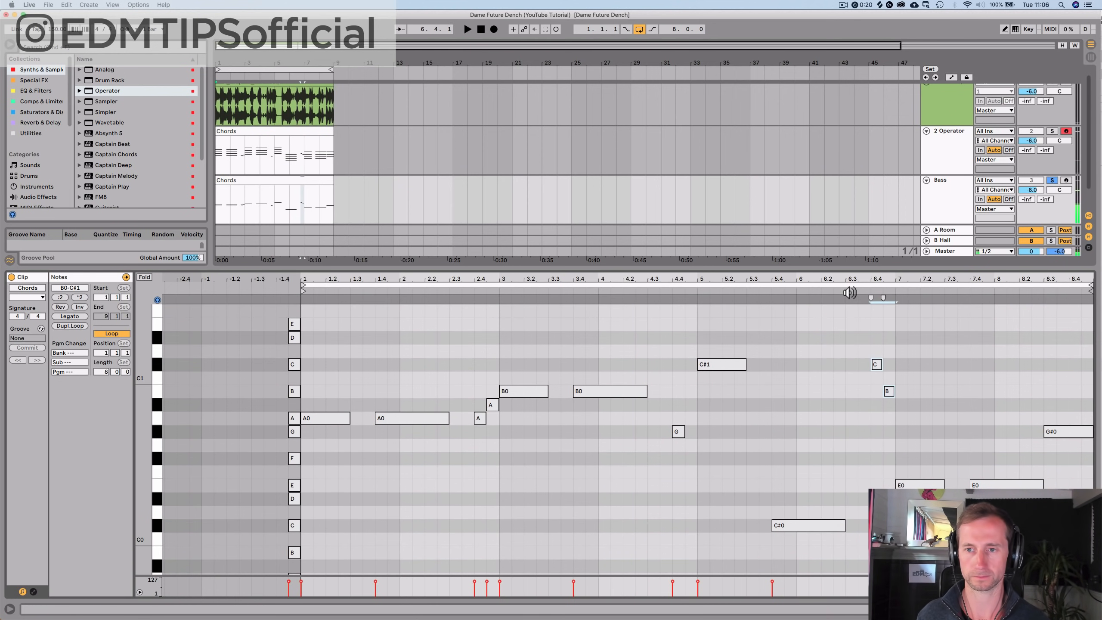
{"action": "left_click", "coordinate": [849, 292]}
{"action": "left_click", "coordinate": [991, 437]}
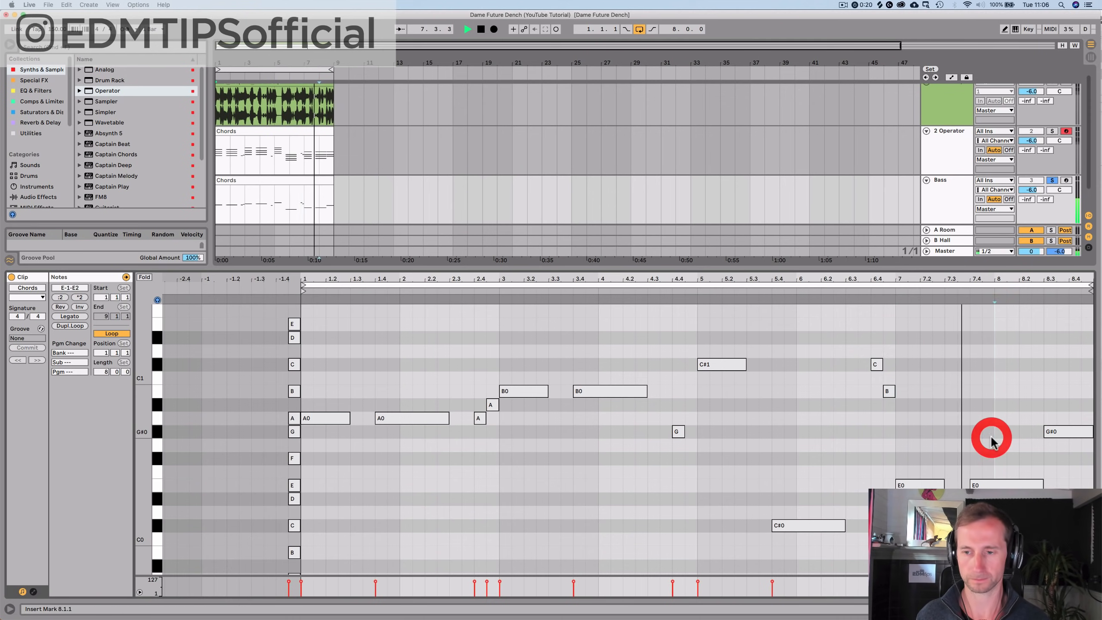
{"action": "key", "text": "space"}
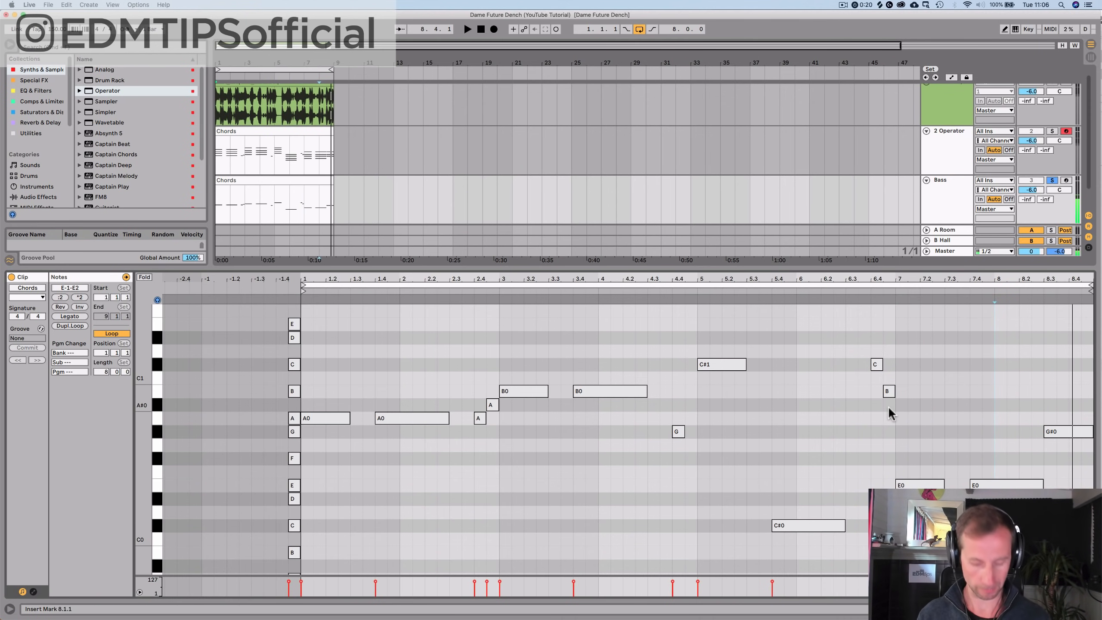
Step: Unsolo and mute the Bass track, and bring up the Operator device on the chord track
{"action": "key", "text": "shift+Tab"}
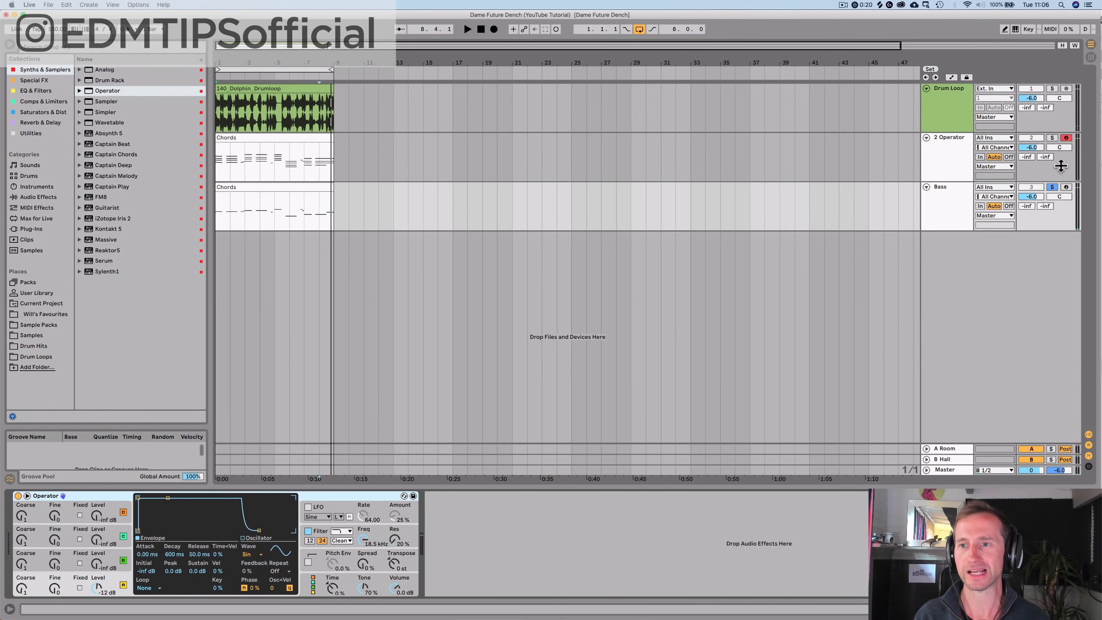
{"action": "left_click", "coordinate": [964, 157]}
{"action": "left_click", "coordinate": [1051, 187]}
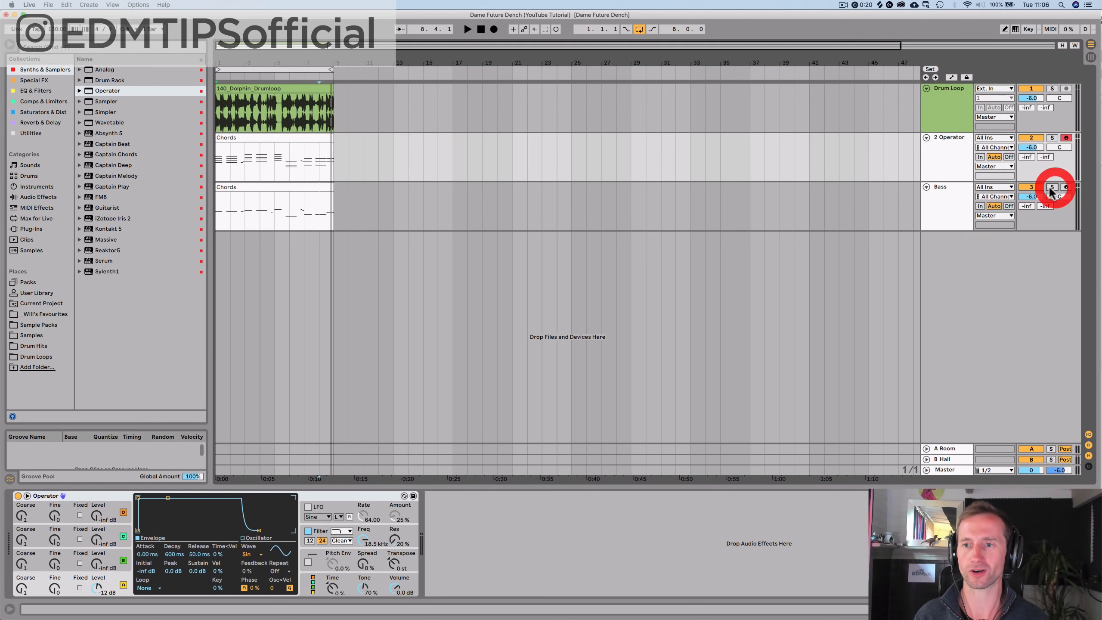
{"action": "left_click", "coordinate": [1038, 187]}
Step: Rename the 2 Operator track to "SUpsaw"
{"action": "left_click", "coordinate": [940, 143]}
{"action": "key", "text": "super+r"}
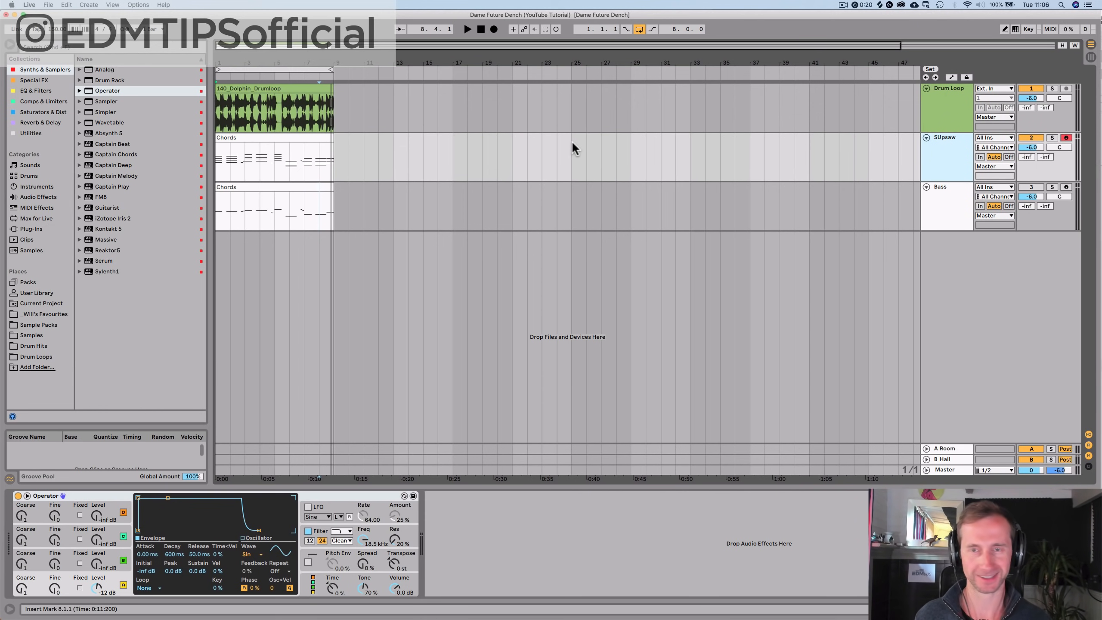
{"action": "left_click", "coordinate": [934, 161]}
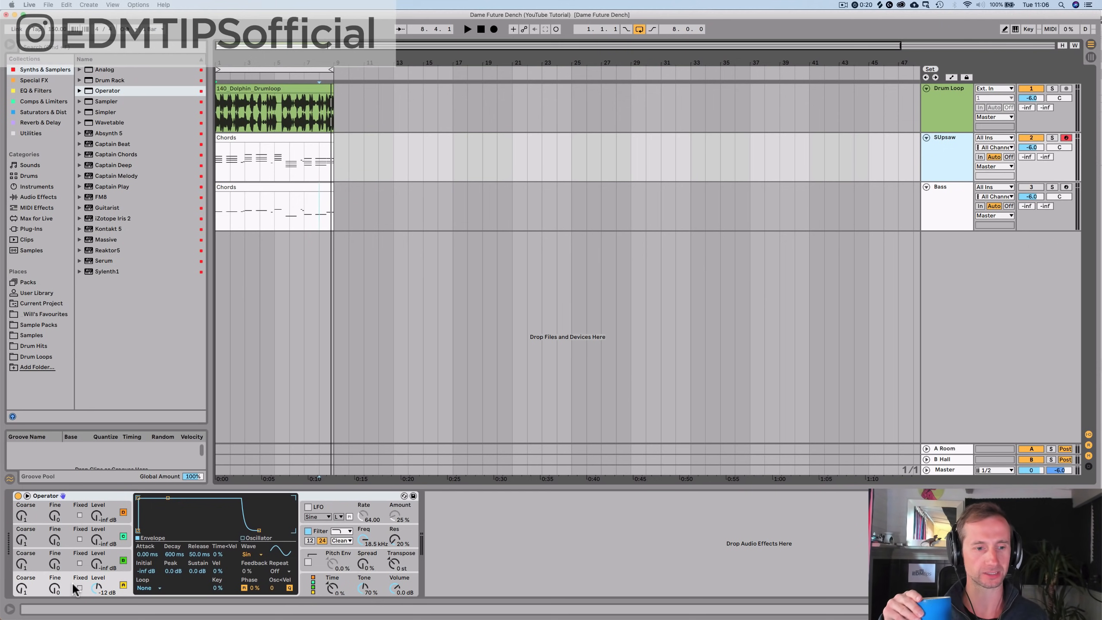
Step: Set the Operator oscillator's waveform to Saw 64 and start playback
{"action": "left_click", "coordinate": [254, 555]}
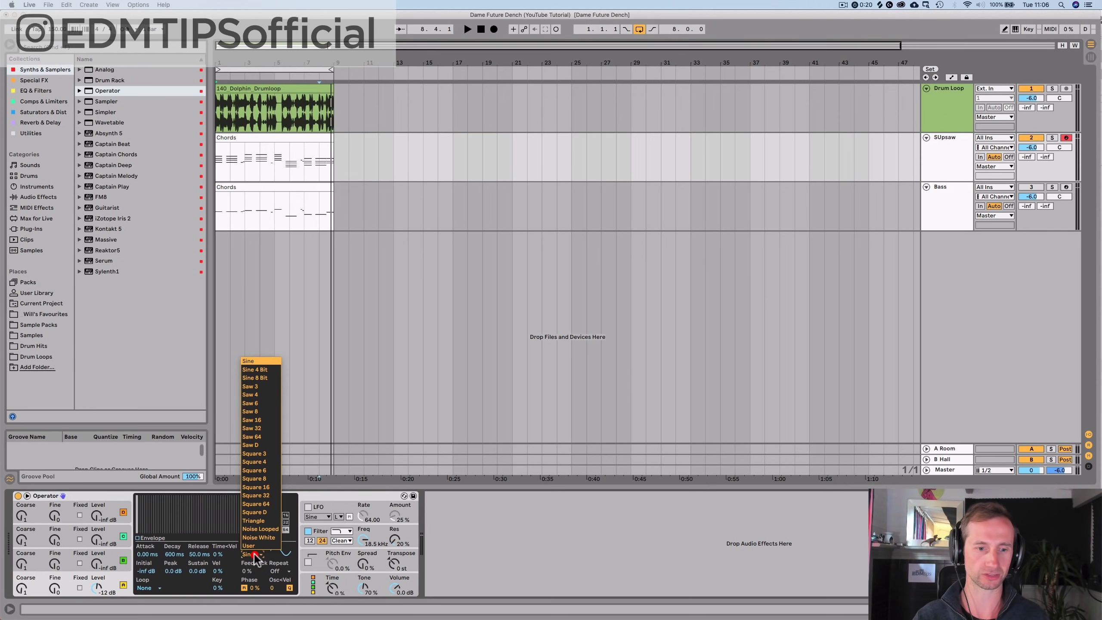
{"action": "left_click", "coordinate": [257, 433]}
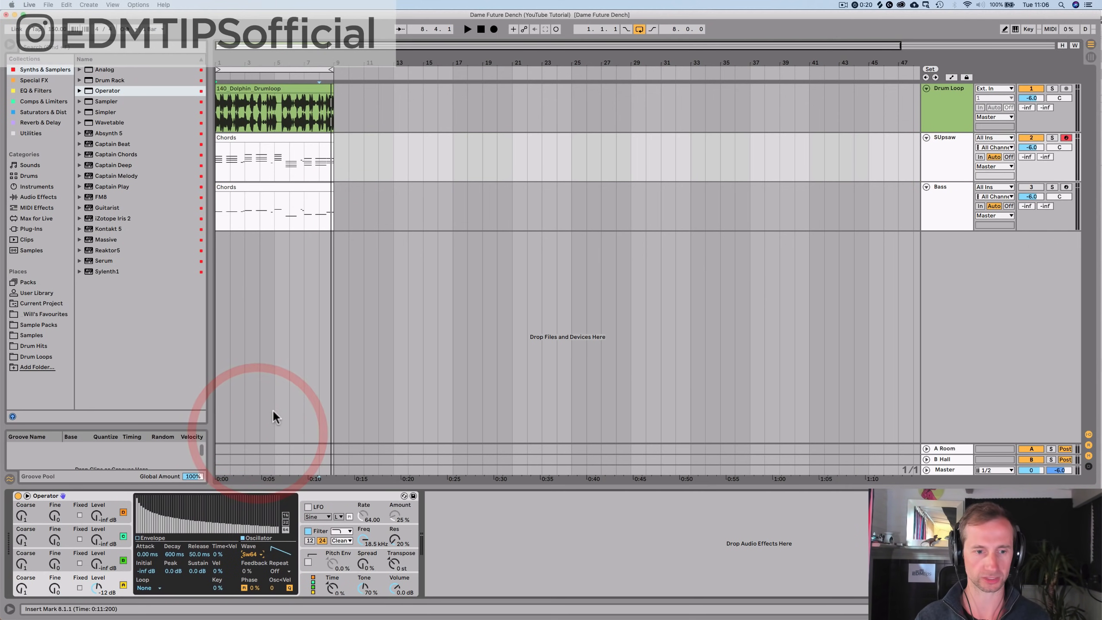
{"action": "key", "text": "space"}
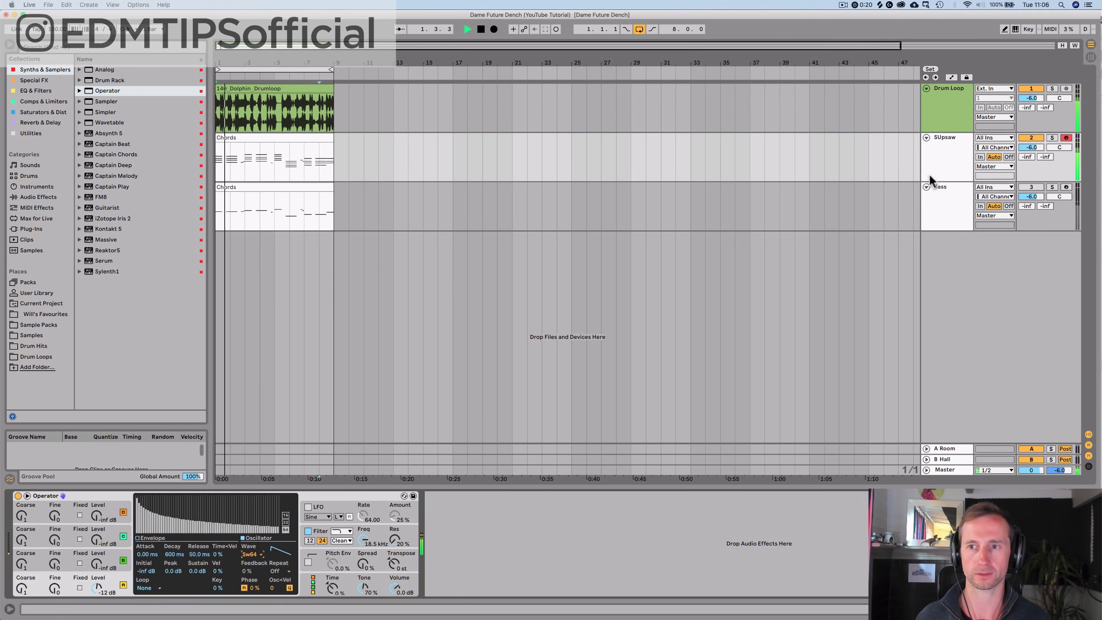
Step: Mute the Drum Loop track and lower the SUpsaw track's volume to -6.6
{"action": "left_click", "coordinate": [1027, 90]}
{"action": "left_click_drag", "start_coordinate": [1029, 149], "coordinate": [1030, 152]}
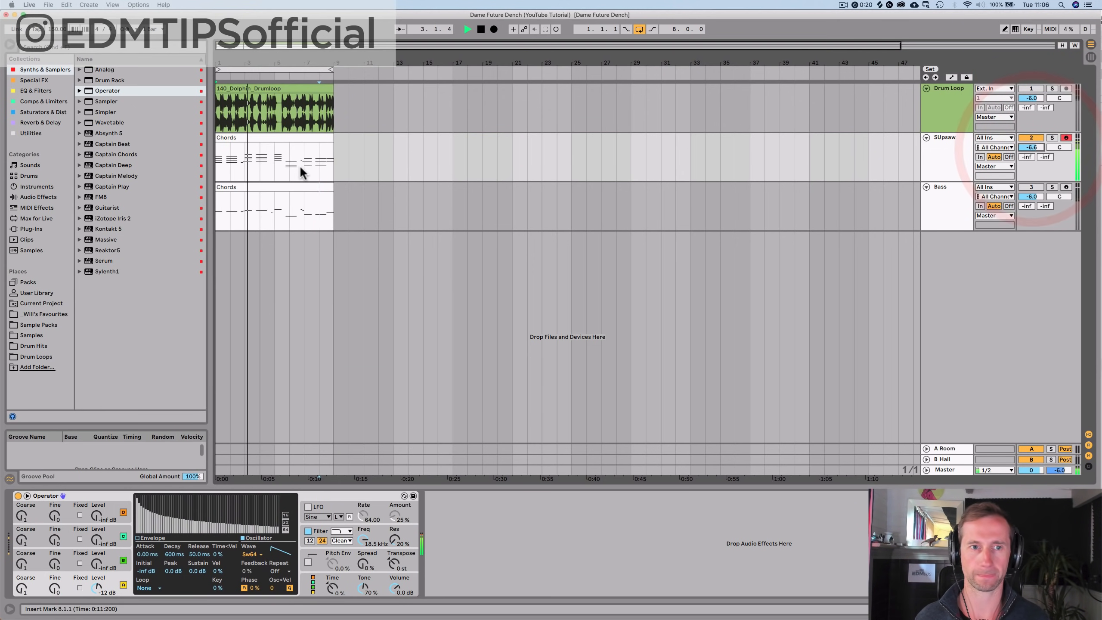
{"action": "key", "text": "space"}
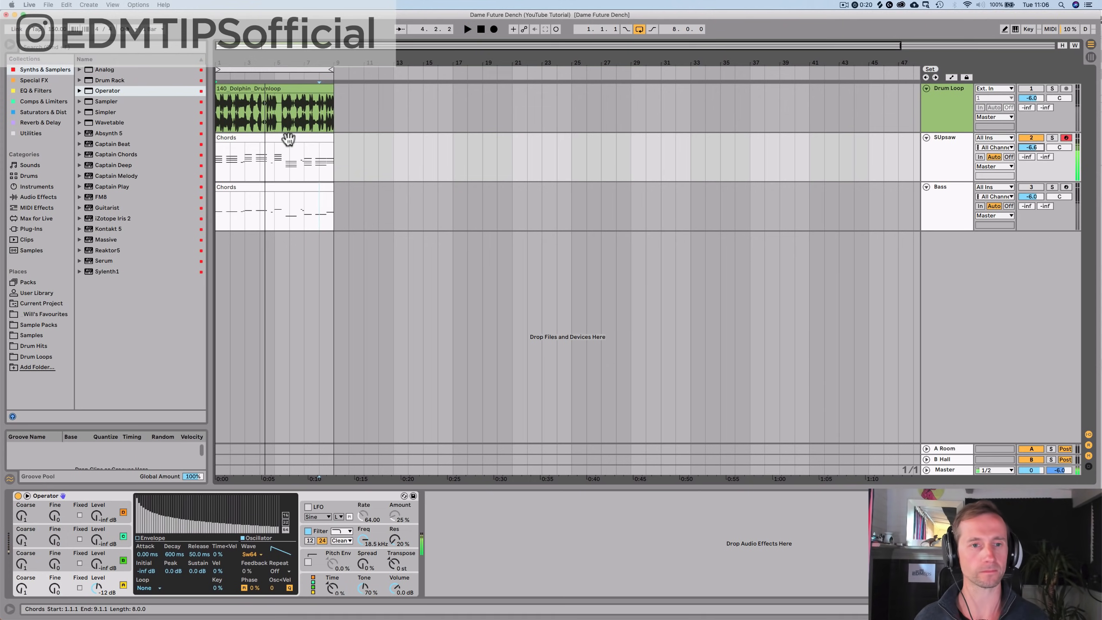
Step: Try transposing all notes in the SUpsaw chord clip down one octave and audition them
{"action": "double_click", "coordinate": [288, 140]}
{"action": "left_click", "coordinate": [261, 364]}
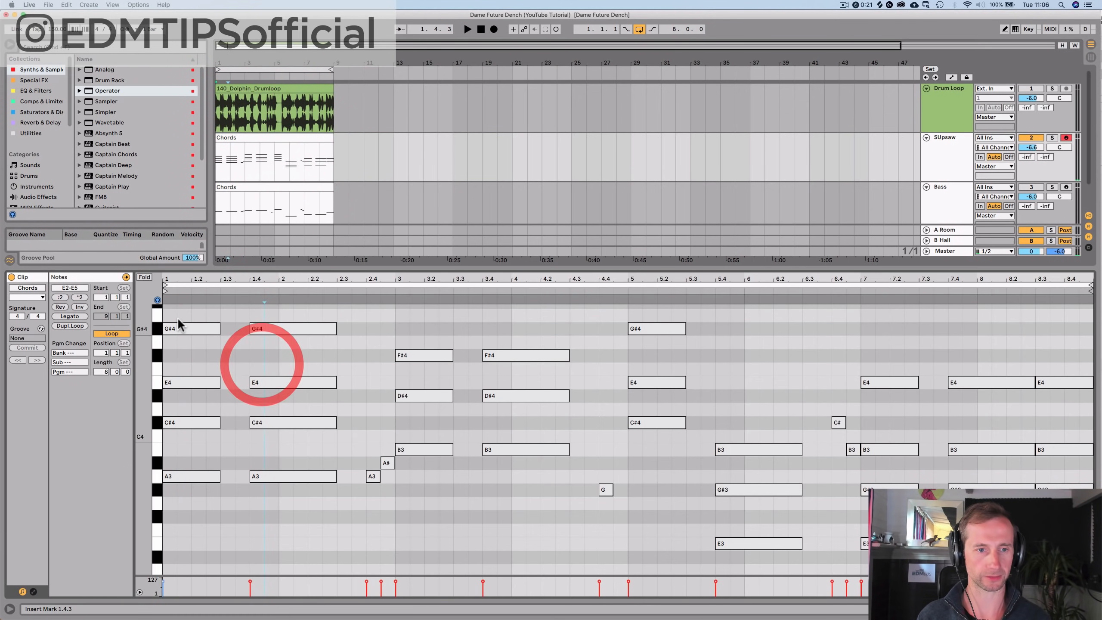
{"action": "key", "text": "super+a"}
{"action": "key", "text": "shift+Down"}
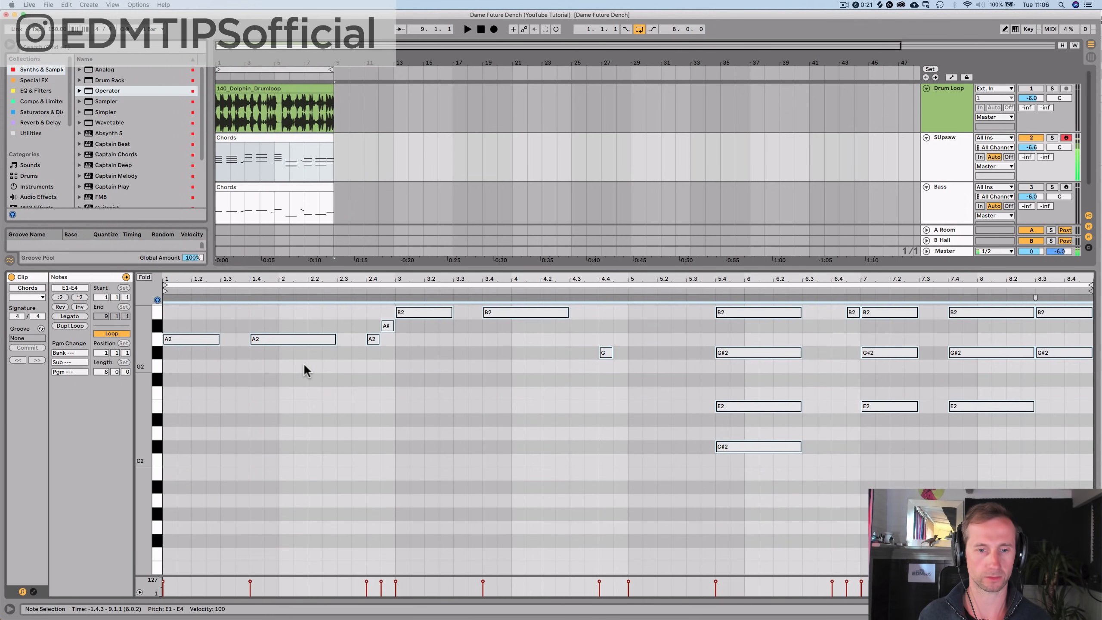
{"action": "key", "text": "space"}
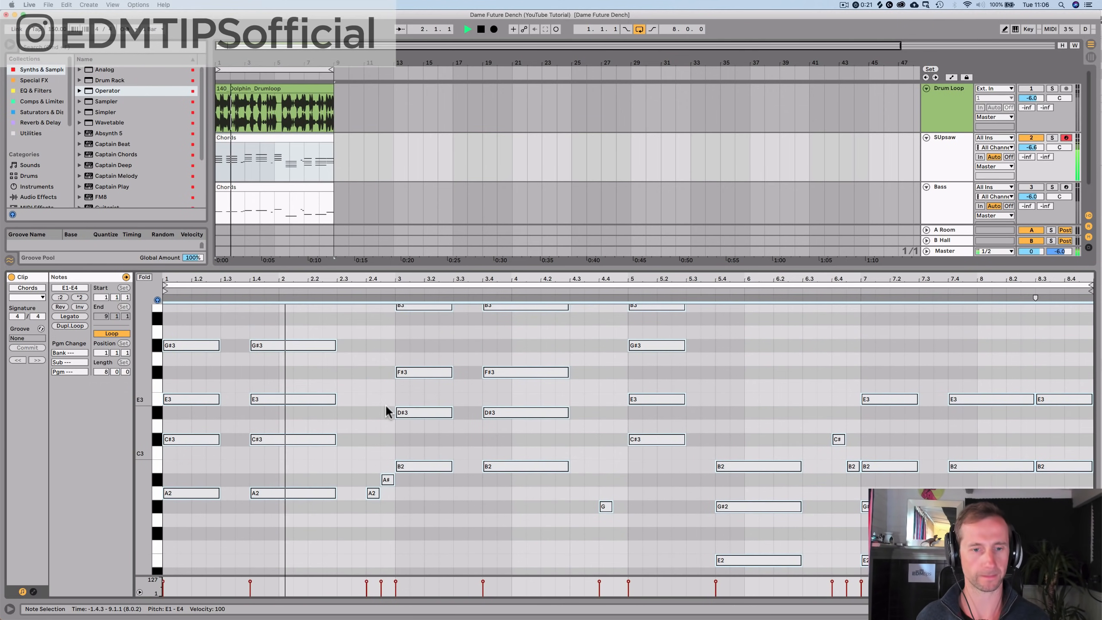
{"action": "left_click", "coordinate": [375, 413]}
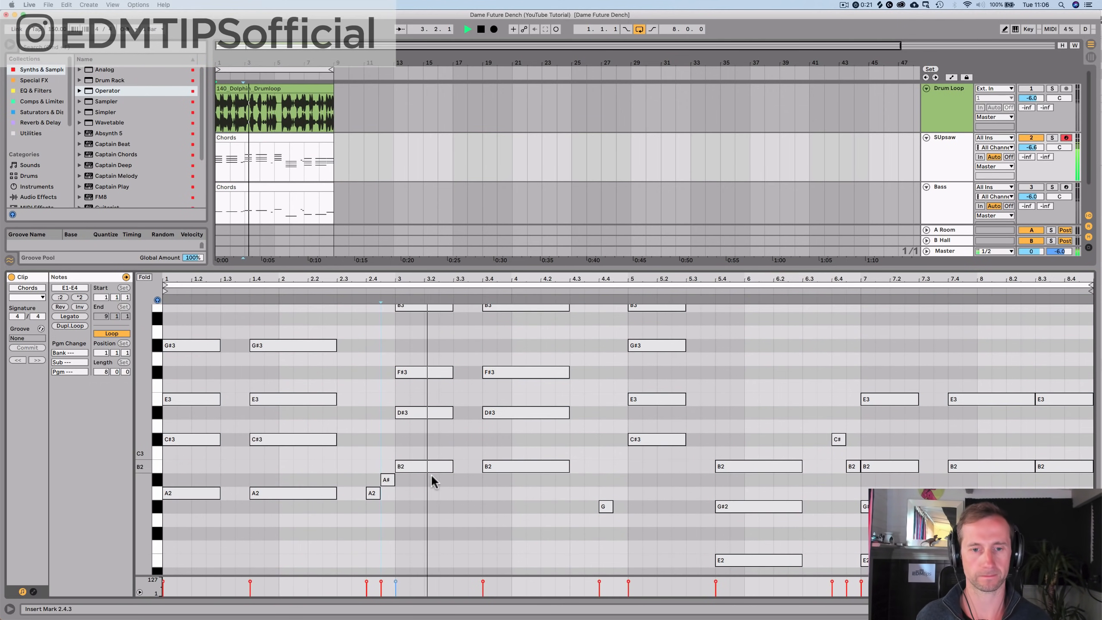
{"action": "scroll", "coordinate": [509, 511], "scroll_direction": "up", "scroll_amount": 1}
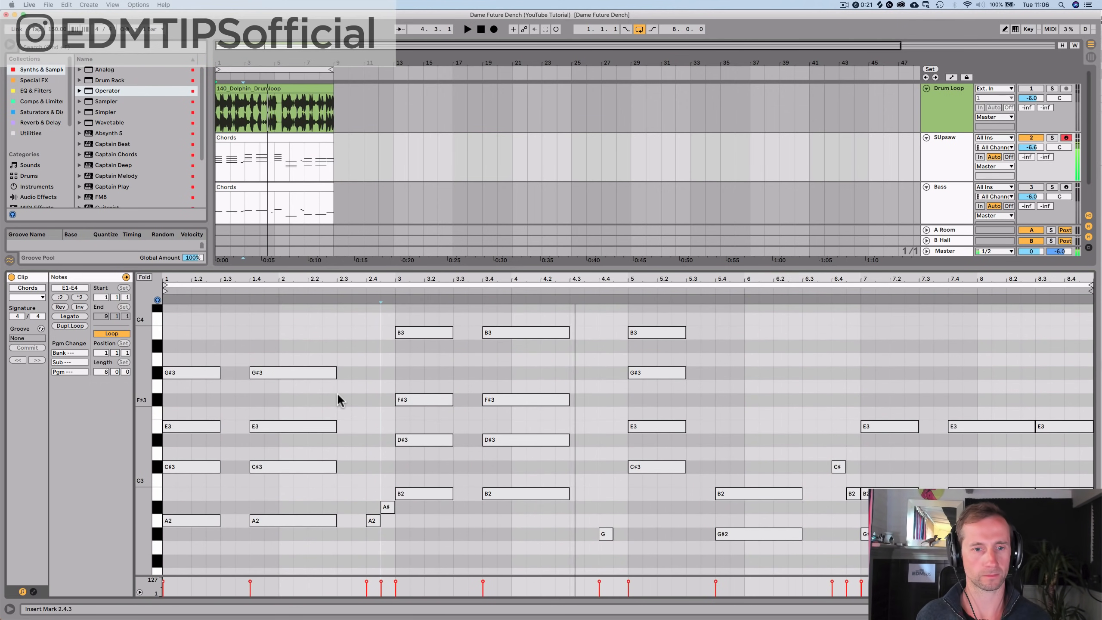
{"action": "key", "text": "space"}
Step: Try revoicing the chords by dropping the G#3 notes up to 5.1.1 and the B3 notes from bar 3 down an octave
{"action": "left_click_drag", "start_coordinate": [338, 393], "coordinate": [185, 361]}
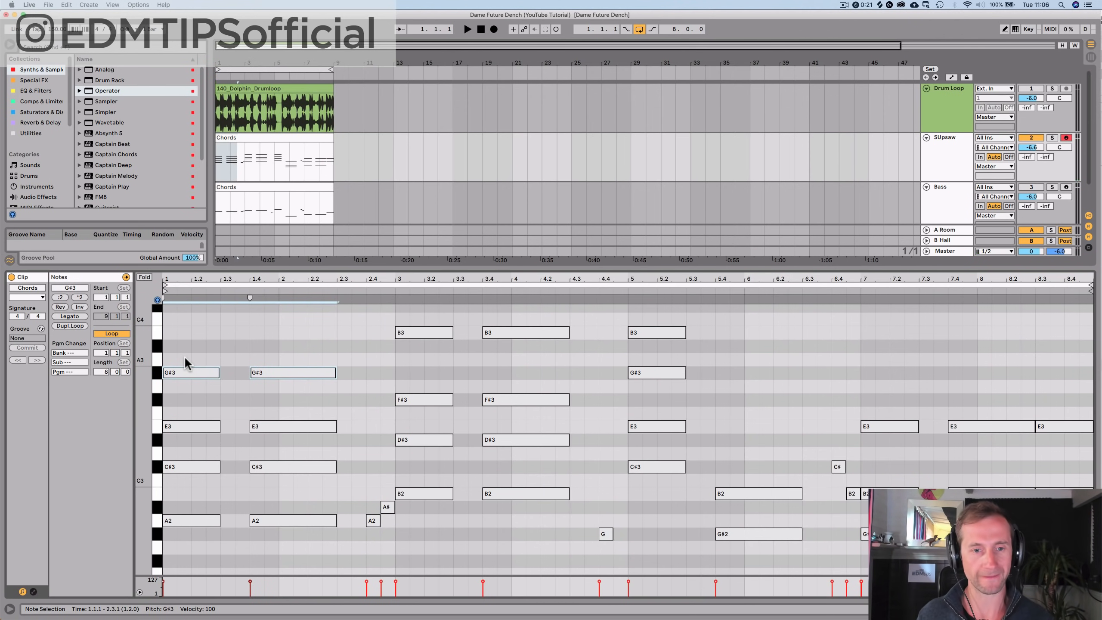
{"action": "key", "text": "shift+Down"}
{"action": "left_click_drag", "start_coordinate": [363, 325], "coordinate": [672, 374]}
{"action": "key", "text": "shift+Down"}
{"action": "key", "text": "shift+Down"}
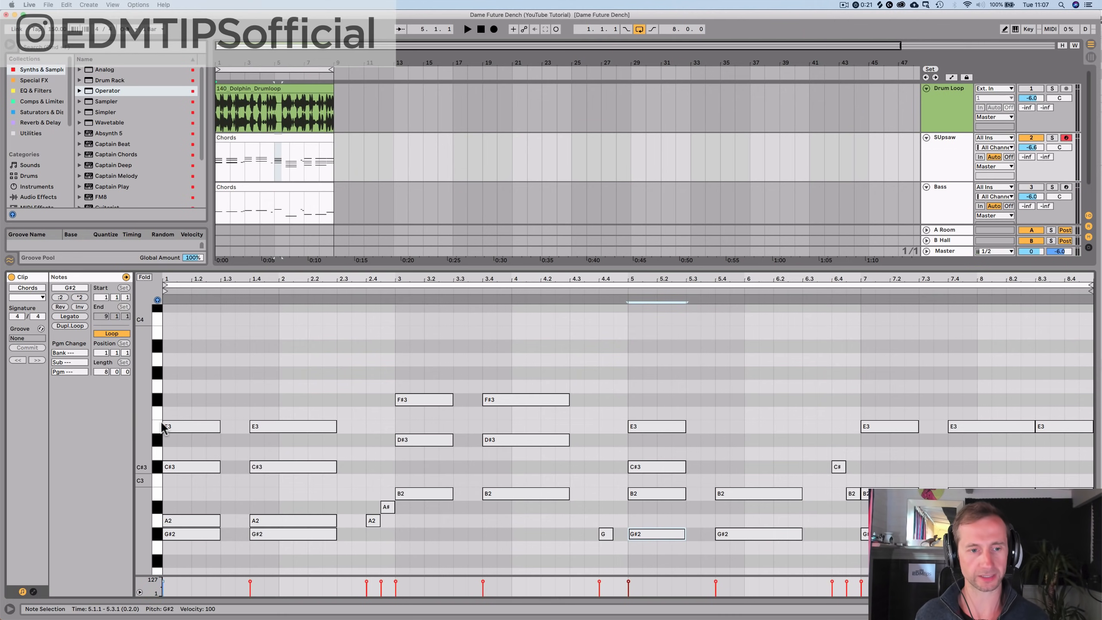
Step: Try raising C#2 and E2 at 5.4.1 and E2 at 7.1.1 and 7.4.1 by an octave, and audition the chords
{"action": "scroll", "coordinate": [413, 369], "scroll_direction": "down", "scroll_amount": 6}
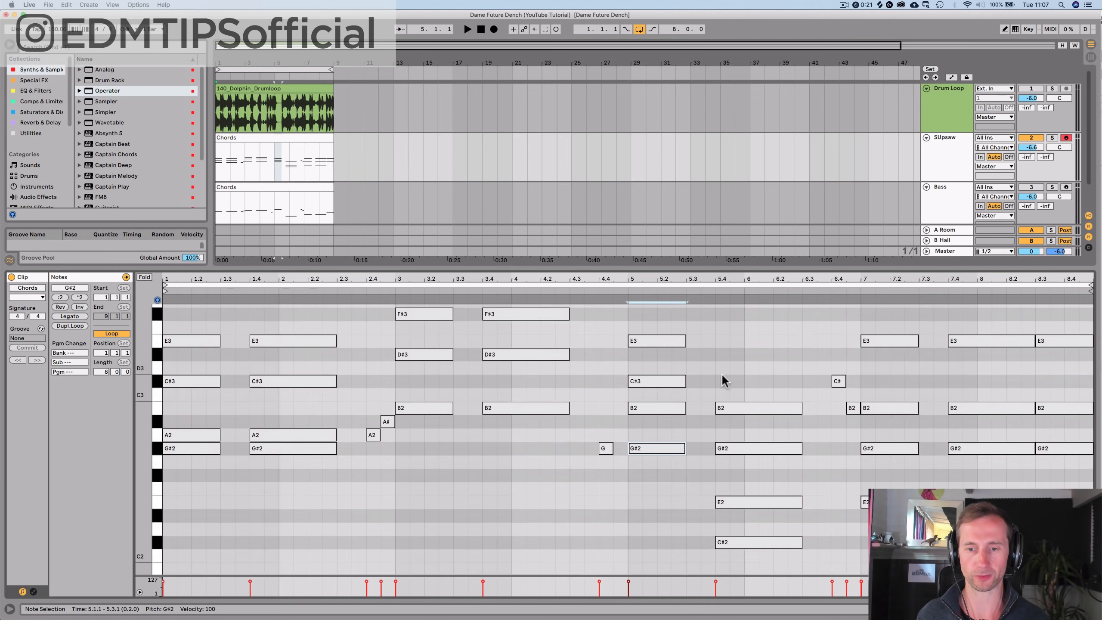
{"action": "left_click_drag", "start_coordinate": [660, 542], "coordinate": [783, 446]}
{"action": "key", "text": "shift+Up"}
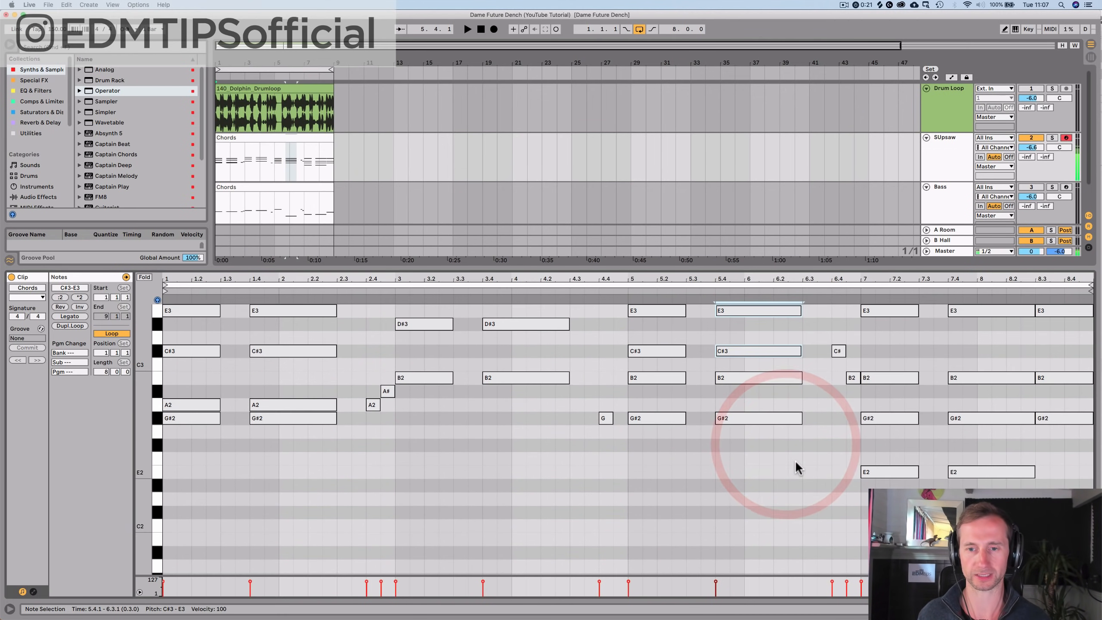
{"action": "left_click_drag", "start_coordinate": [803, 541], "coordinate": [950, 481]}
{"action": "key", "text": "shift+Up"}
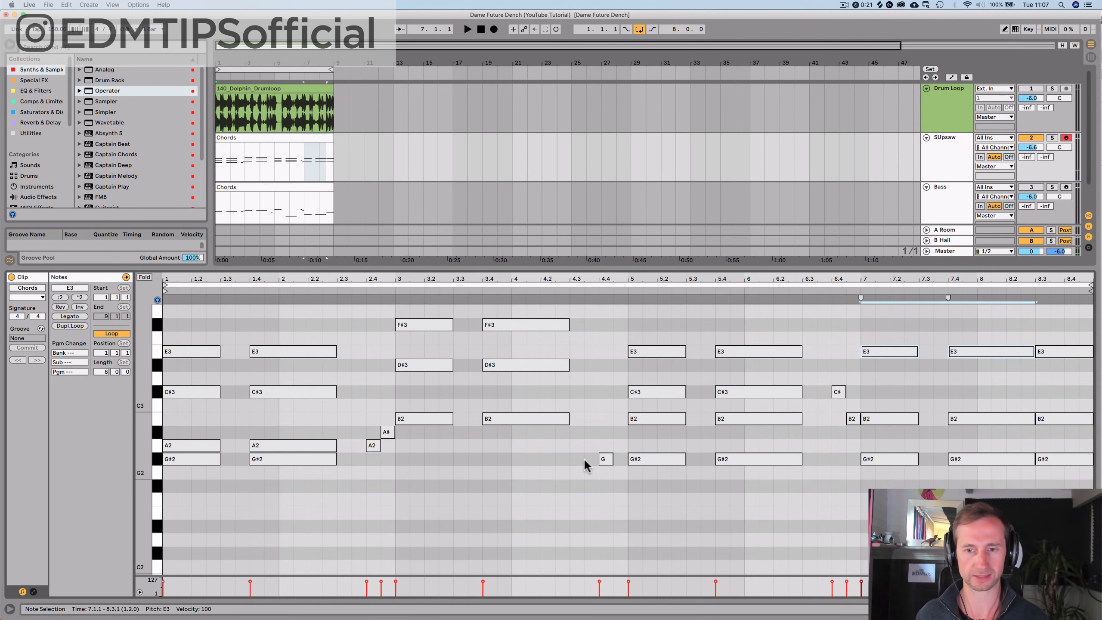
{"action": "scroll", "coordinate": [798, 368], "scroll_direction": "up", "scroll_amount": 3}
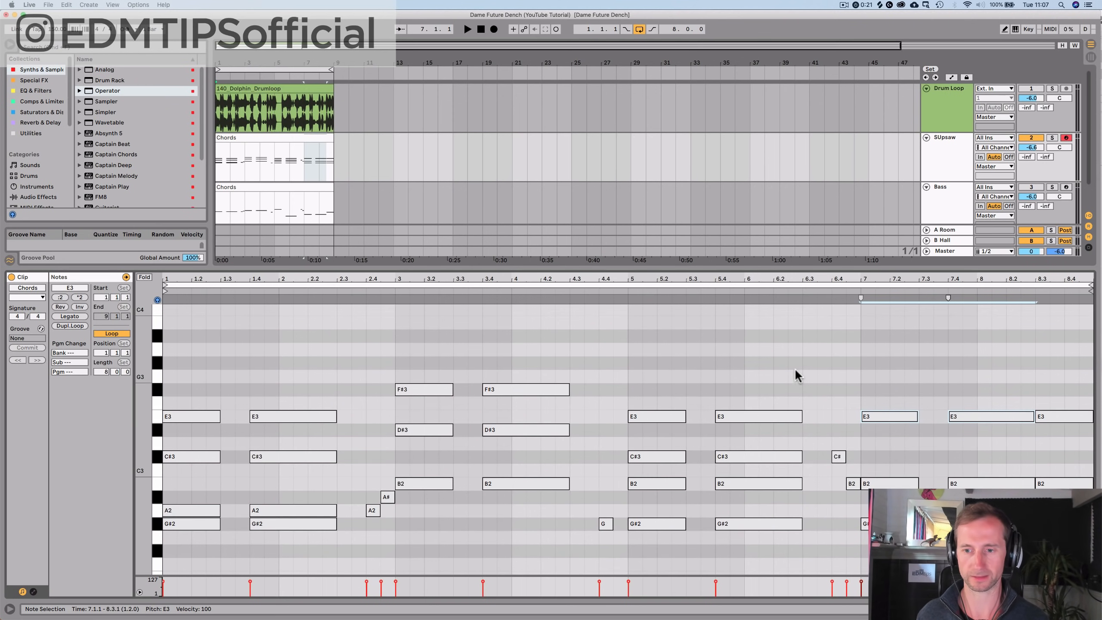
{"action": "key", "text": "space"}
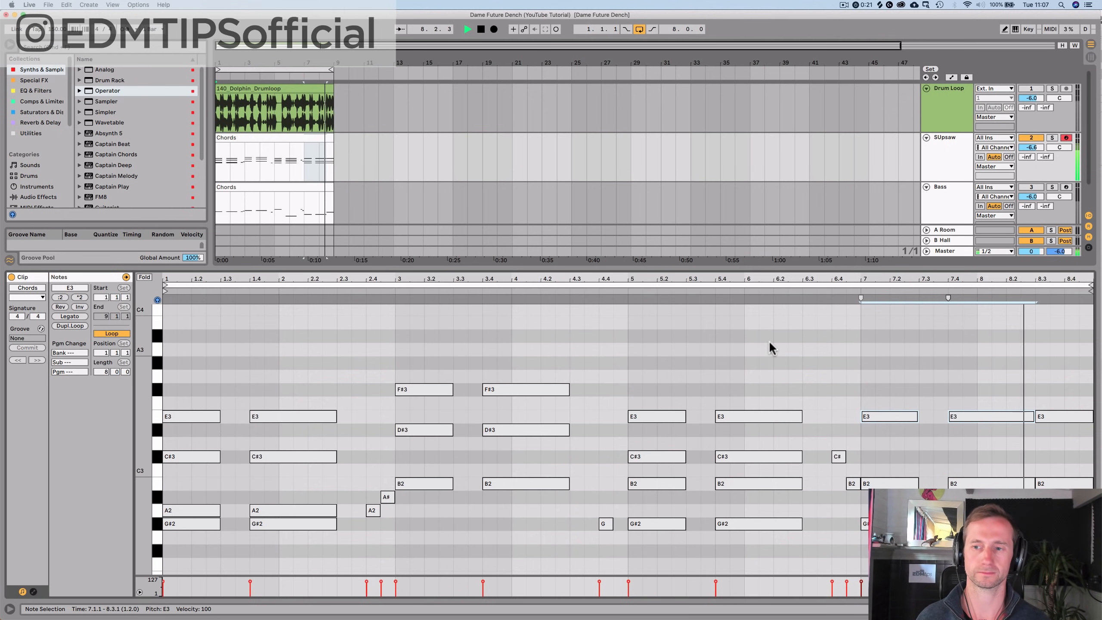
Step: Undo the chord revoicing and the whole SUpsaw clip's octave transposition, and play the chords again
{"action": "key", "text": "super+z"}
{"action": "key", "text": "super+z"}
{"action": "key", "text": "super+z"}
{"action": "key", "text": "super+z"}
{"action": "key", "text": "super+z"}
{"action": "key", "text": "super+z"}
{"action": "key", "text": "super+z"}
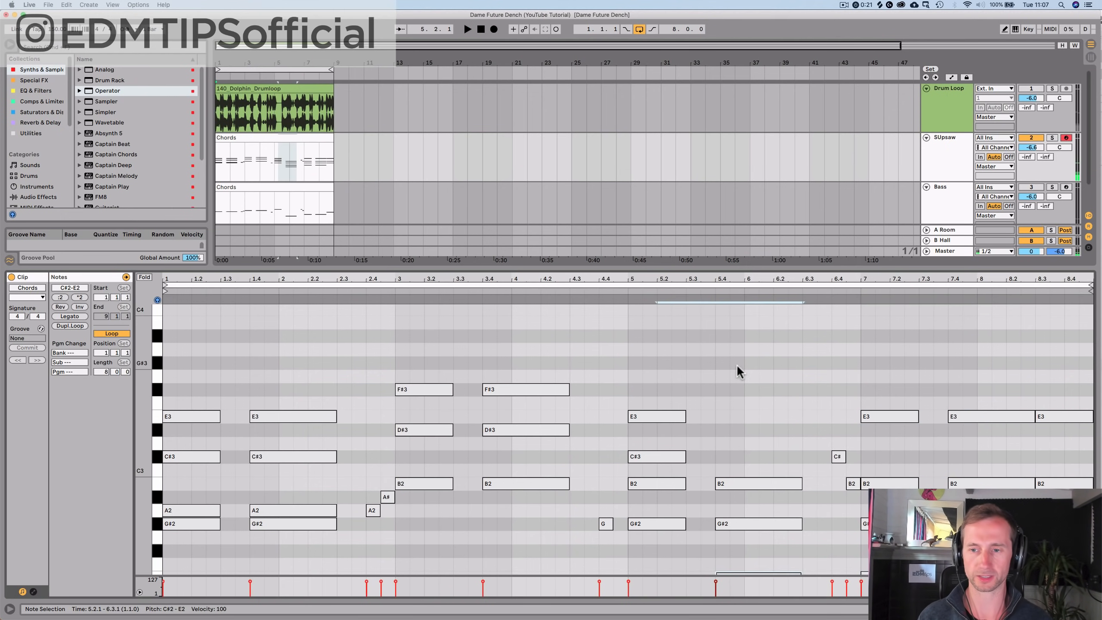
{"action": "key", "text": "super+z"}
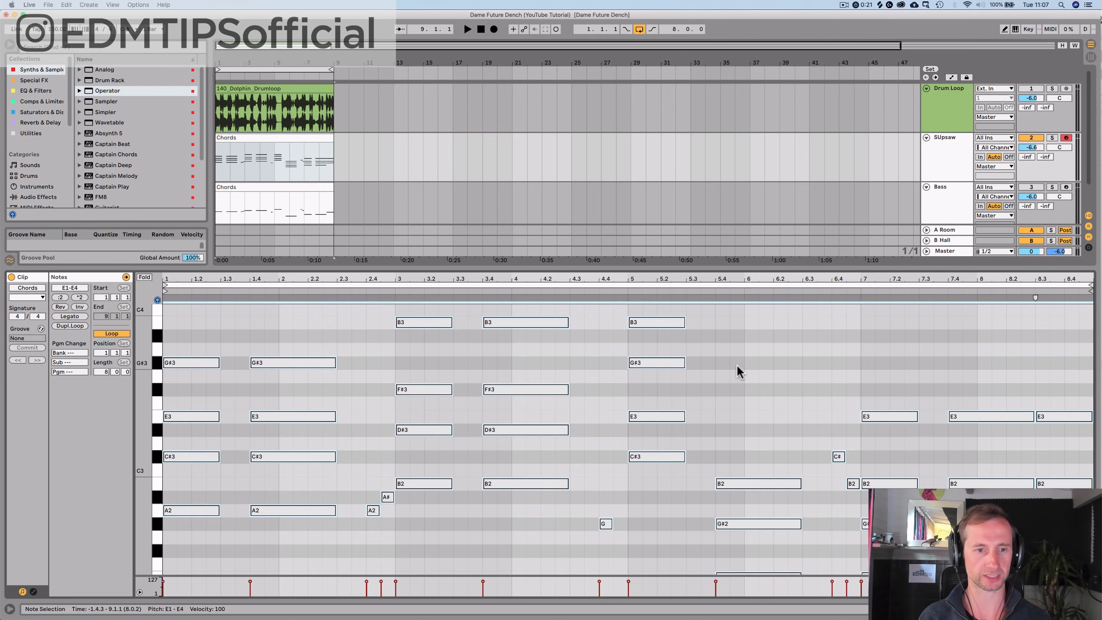
{"action": "key", "text": "super+shift+z"}
{"action": "key", "text": "space"}
{"action": "scroll", "coordinate": [599, 415], "scroll_direction": "up", "scroll_amount": 1}
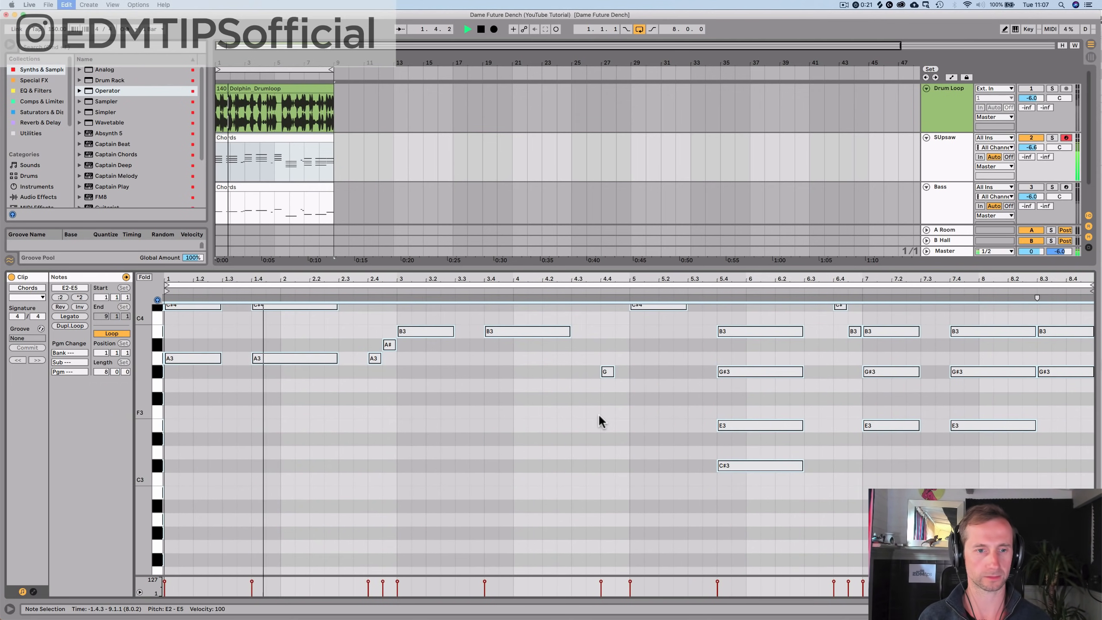
Step: Transpose all notes in the SUpsaw chord clip down one octave and audition them
{"action": "key", "text": "shift+Down"}
{"action": "key", "text": "space"}
{"action": "key", "text": "space"}
{"action": "key", "text": "space"}
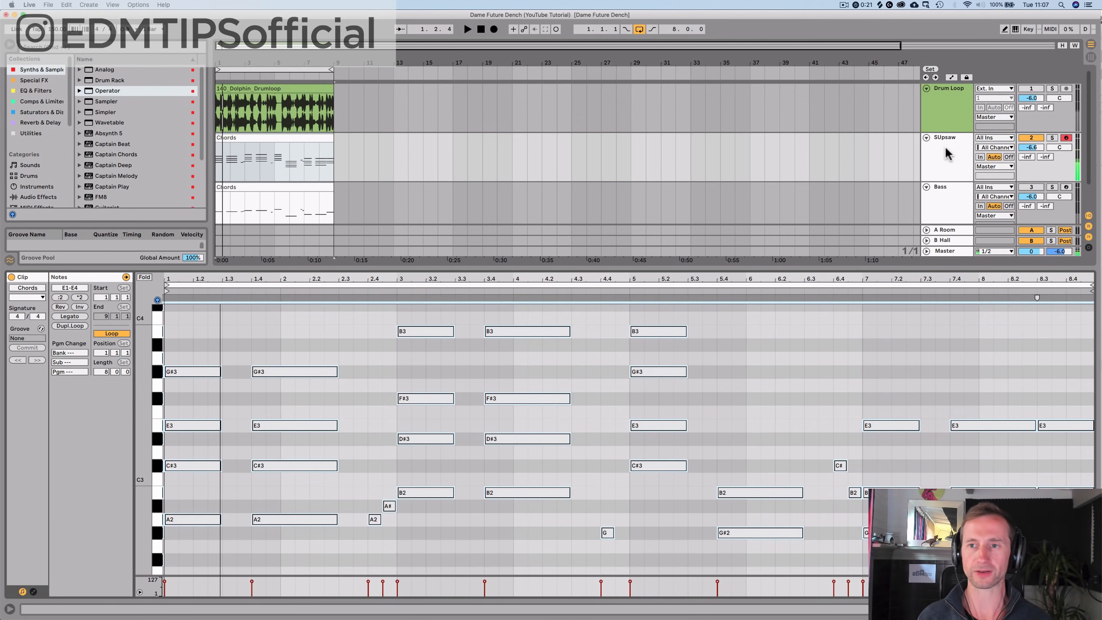
Step: Set the overall volume of the SUpsaw track's Operator to -10 dB
{"action": "left_click", "coordinate": [945, 145]}
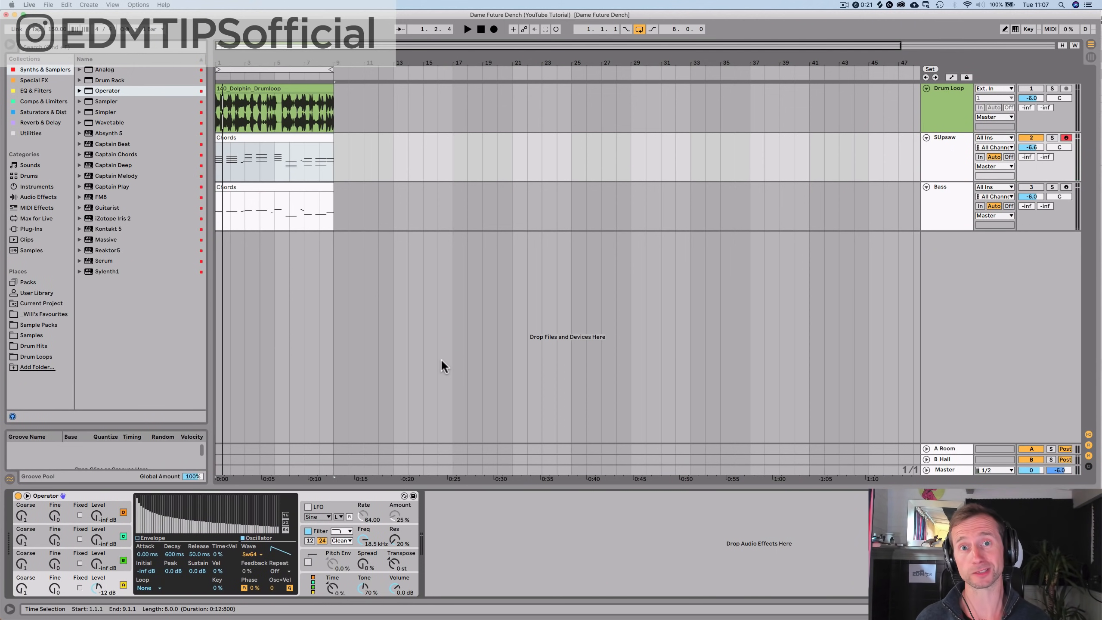
{"action": "left_click", "coordinate": [79, 496]}
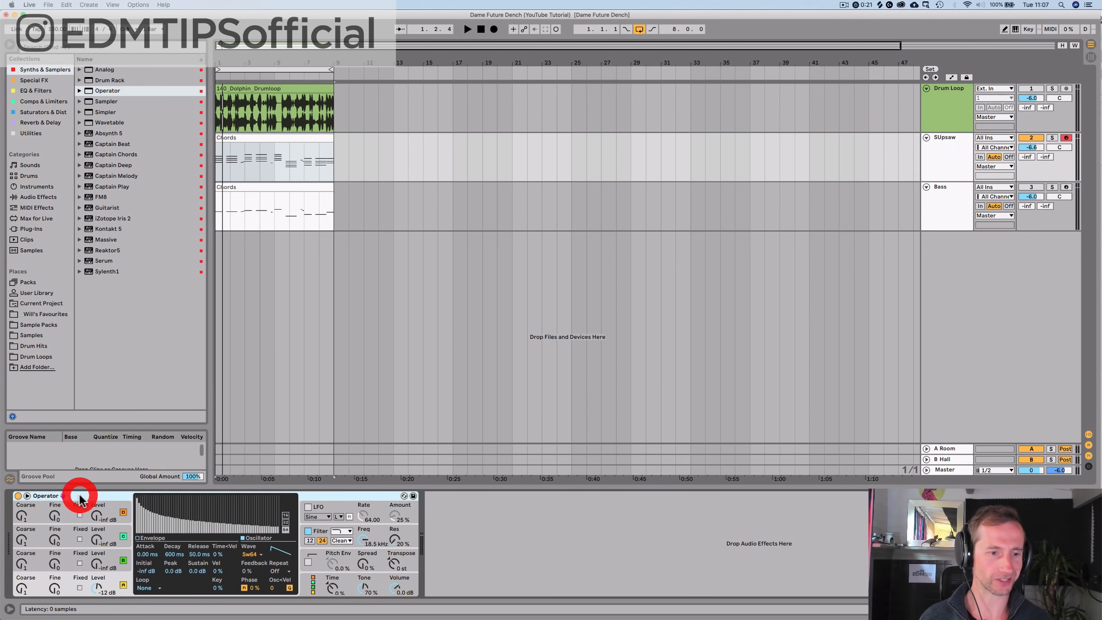
{"action": "left_click", "coordinate": [402, 593]}
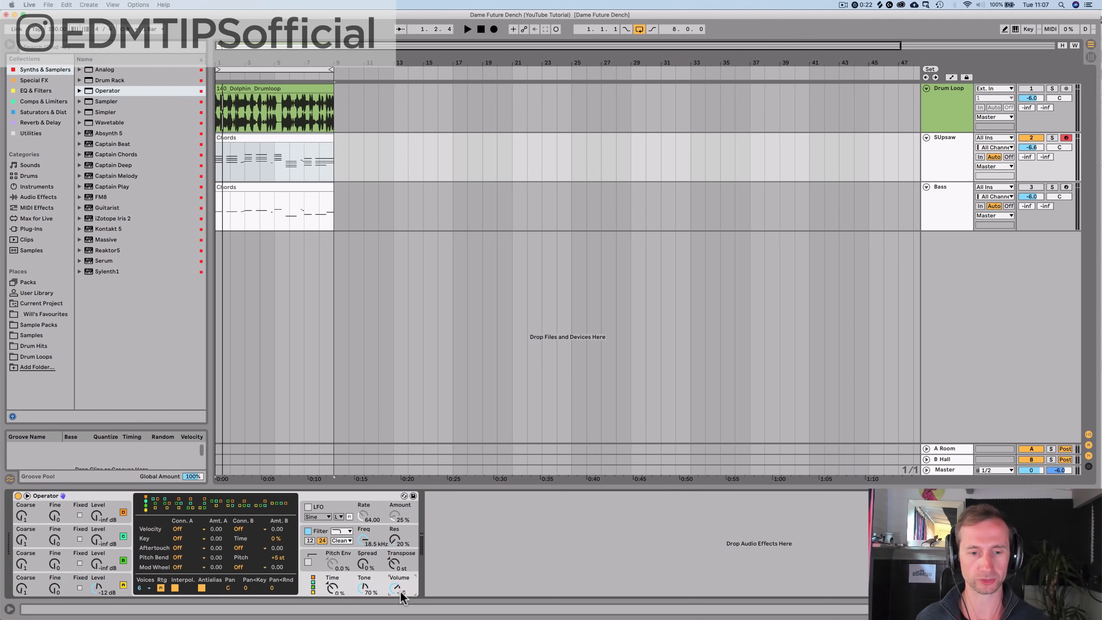
{"action": "left_click", "coordinate": [96, 494]}
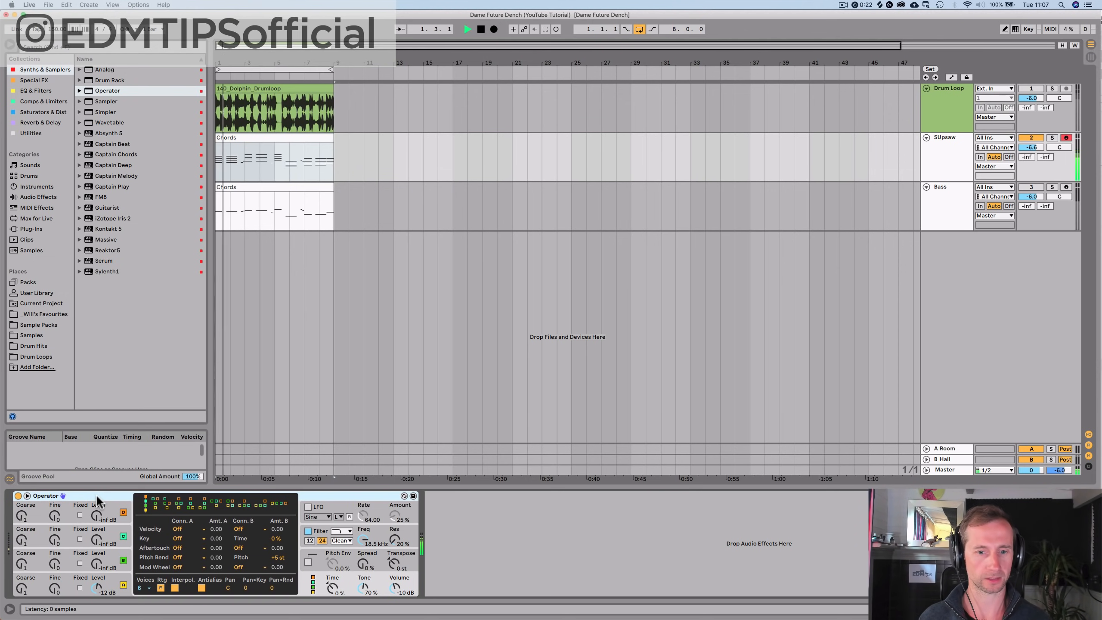
Step: Group the SUpsaw track's Operator into an Instrument Rack and duplicate its chain twice to make three Operator chains
{"action": "left_click", "coordinate": [96, 494]}
{"action": "key", "text": "super+g"}
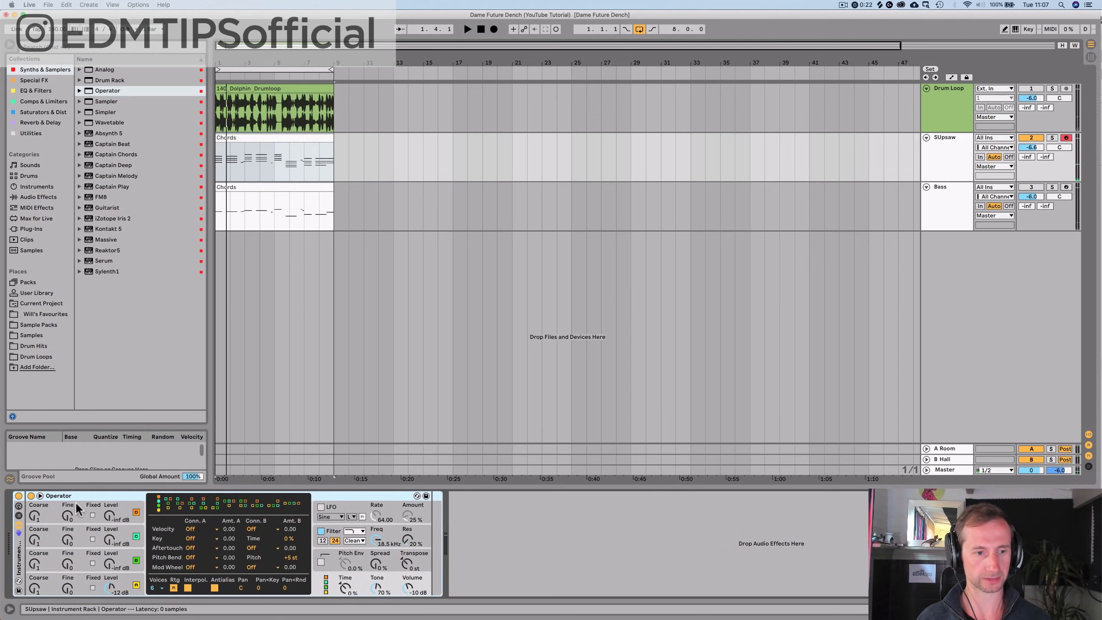
{"action": "left_click", "coordinate": [19, 513]}
{"action": "right_click", "coordinate": [55, 523]}
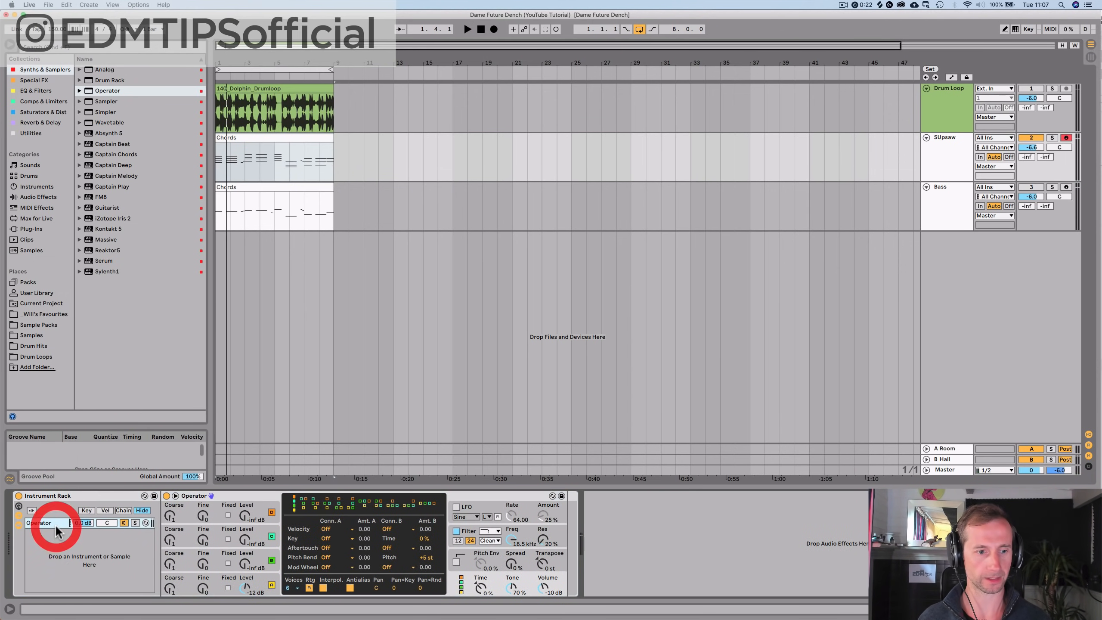
{"action": "left_click", "coordinate": [87, 415]}
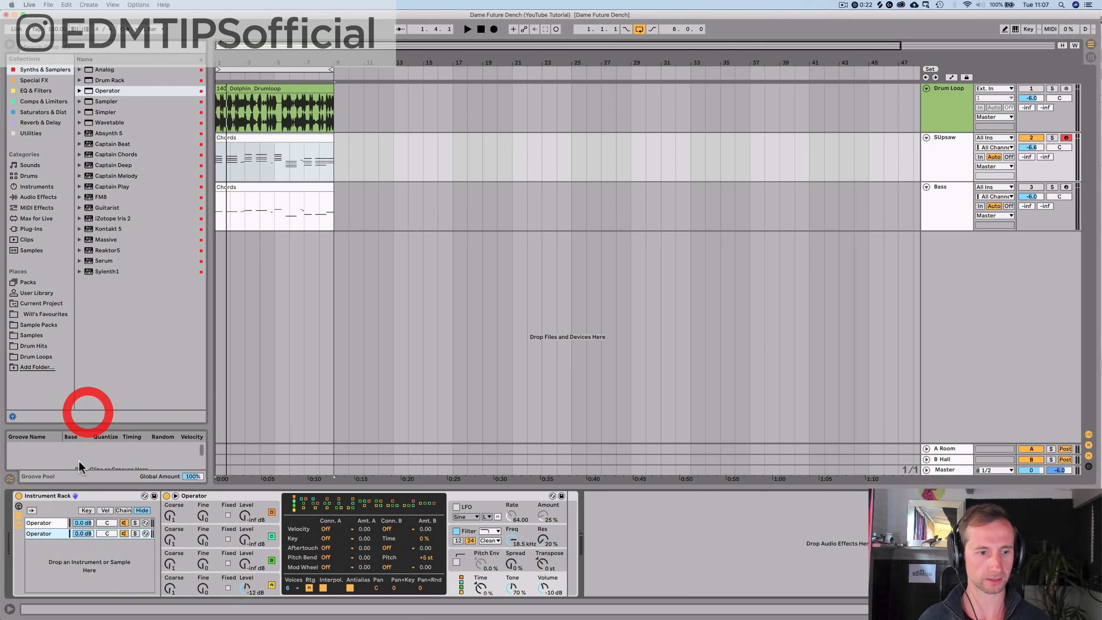
{"action": "right_click", "coordinate": [52, 537]}
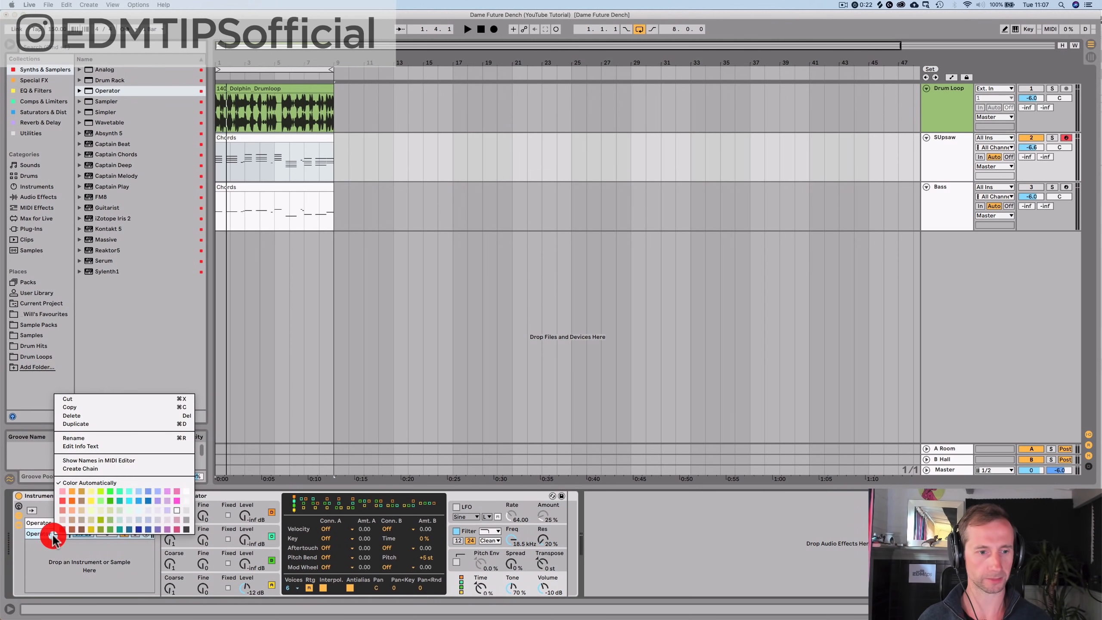
{"action": "left_click", "coordinate": [81, 423]}
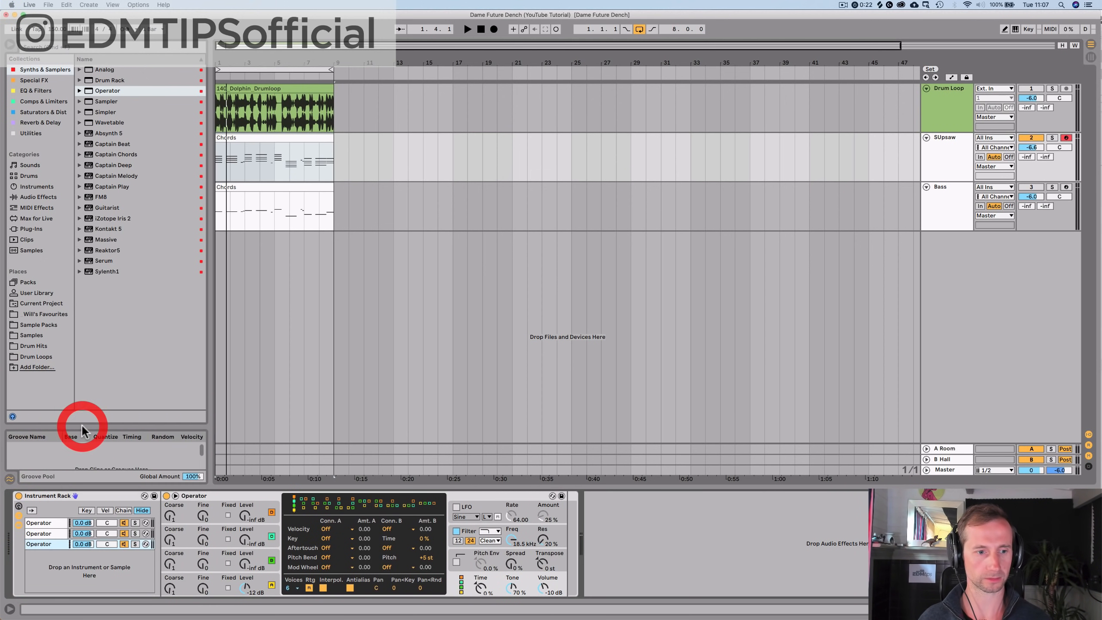
Step: Deactivate the second and third Operator chains in the rack and audition the first chain alone
{"action": "left_click", "coordinate": [124, 530]}
{"action": "left_click", "coordinate": [124, 541]}
{"action": "left_click", "coordinate": [49, 523]}
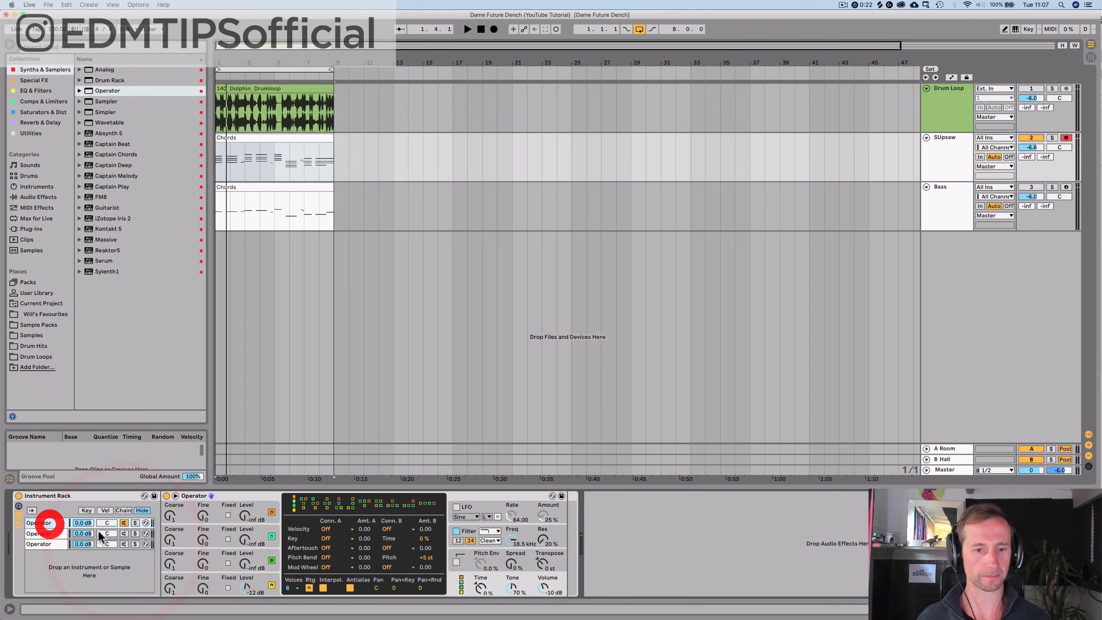
{"action": "key", "text": "space"}
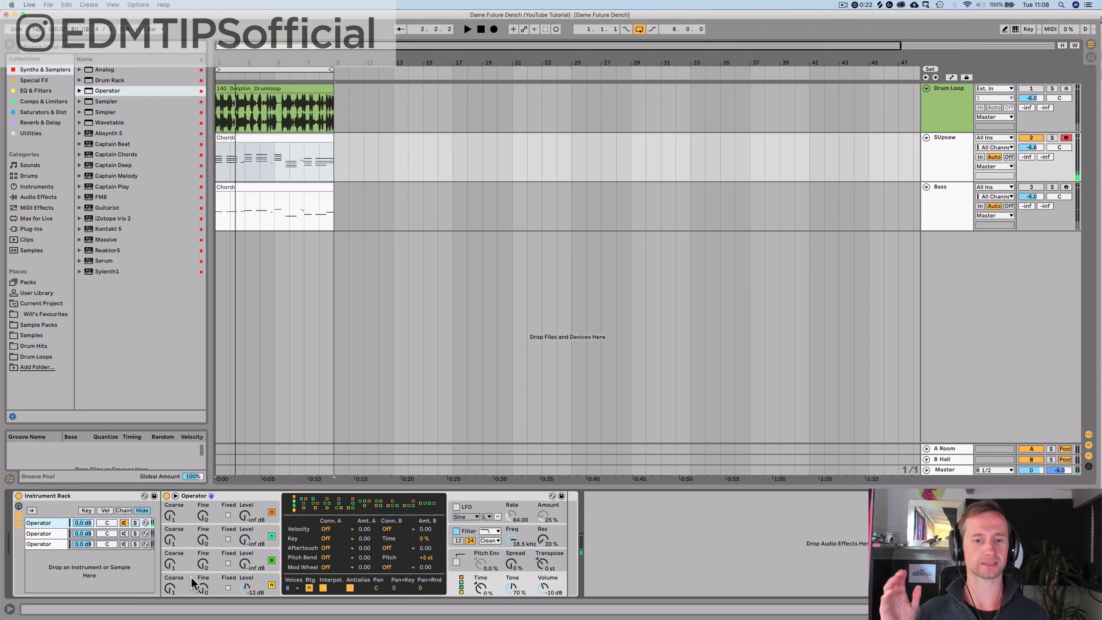
Step: Deactivate the first chain, activate the second, and detune the second chain's oscillator A slightly with Fine while auditioning it
{"action": "left_click", "coordinate": [50, 543]}
{"action": "left_click", "coordinate": [123, 523]}
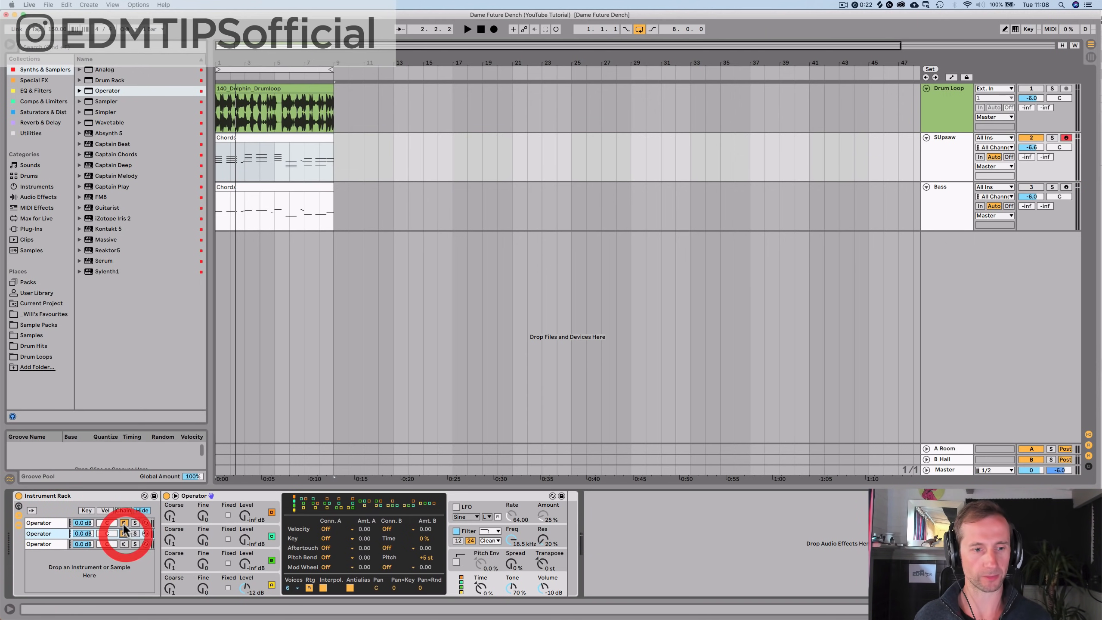
{"action": "left_click", "coordinate": [51, 533]}
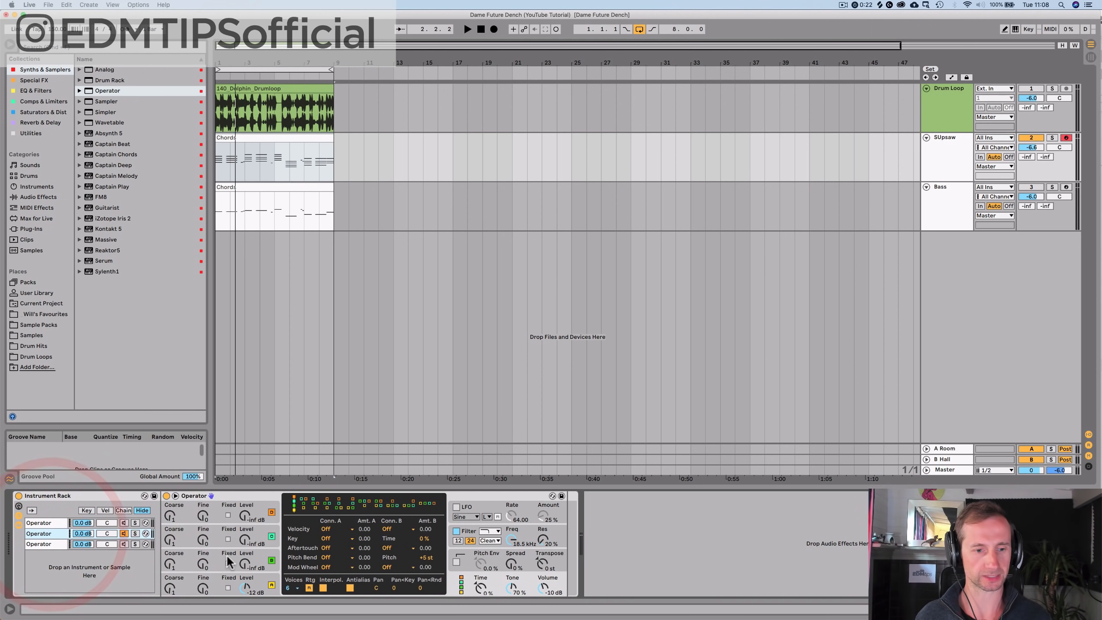
{"action": "key", "text": "space"}
{"action": "left_click_drag", "start_coordinate": [203, 588], "coordinate": [203, 579]}
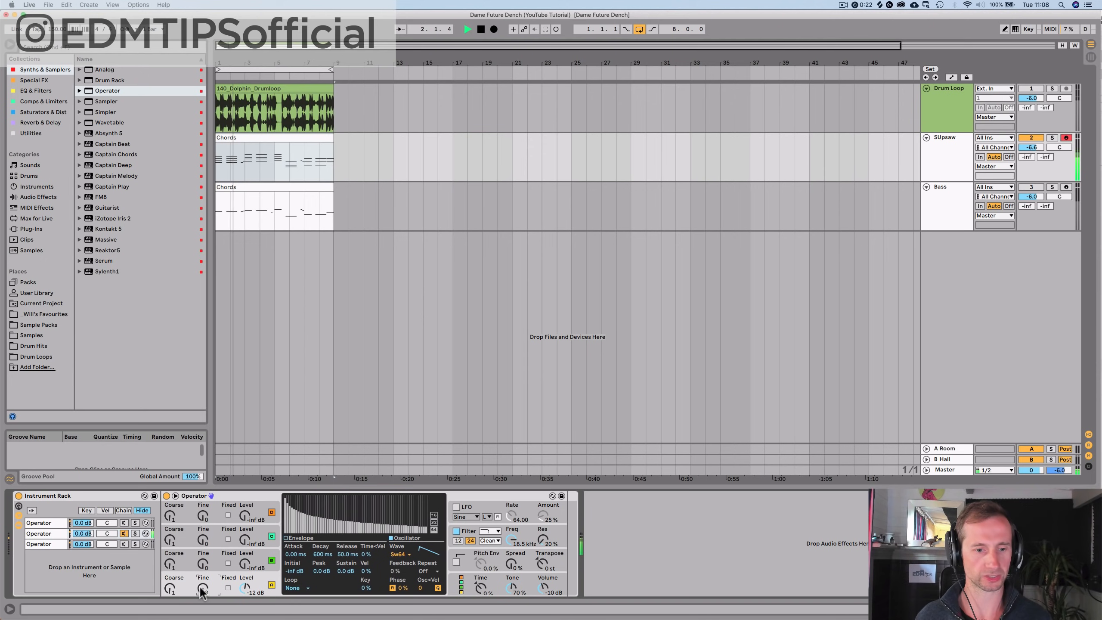
{"action": "key", "text": "space"}
{"action": "left_click_drag", "start_coordinate": [204, 590], "coordinate": [204, 600]}
{"action": "key", "text": "space"}
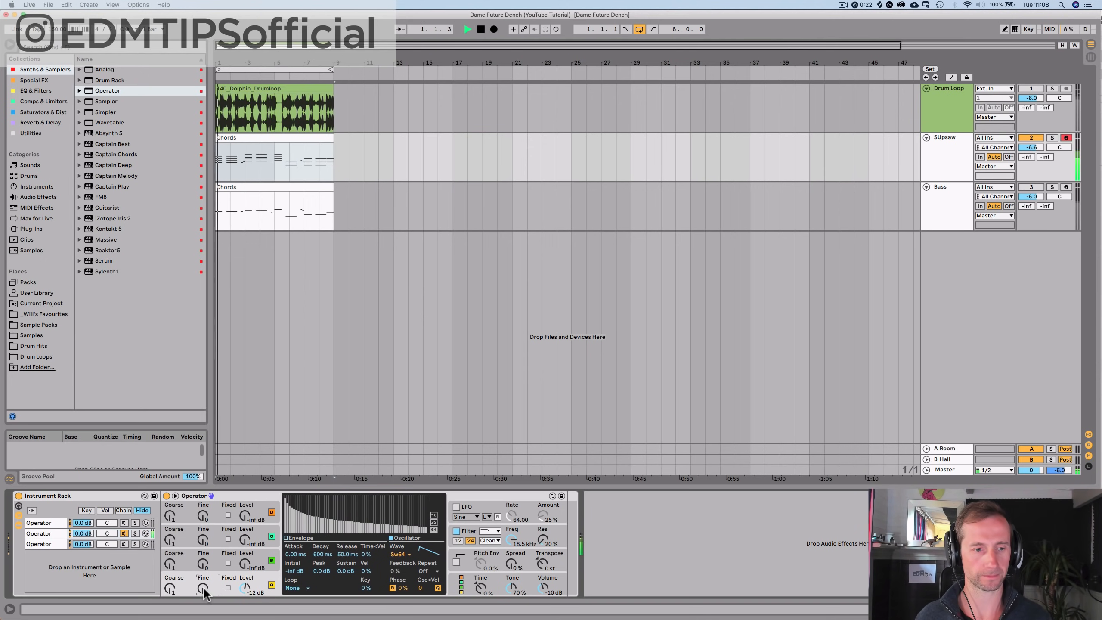
{"action": "key", "text": "space"}
Step: Set Fine on the third chain's oscillator A to 8 and activate the chain alongside the second during playback
{"action": "left_click", "coordinate": [42, 545]}
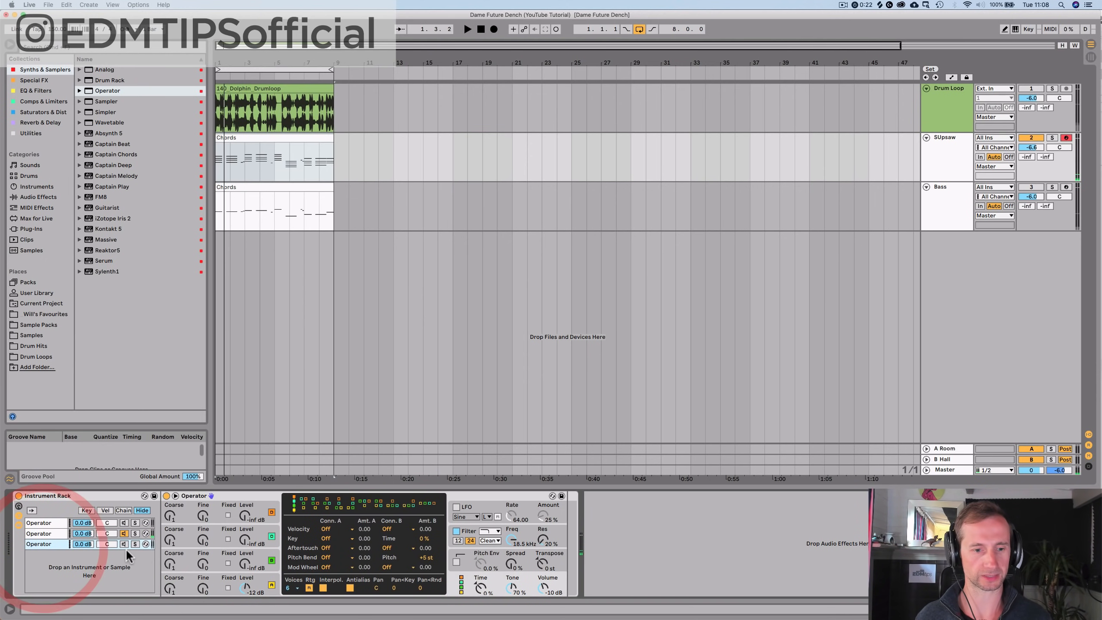
{"action": "left_click_drag", "start_coordinate": [203, 588], "coordinate": [202, 584]}
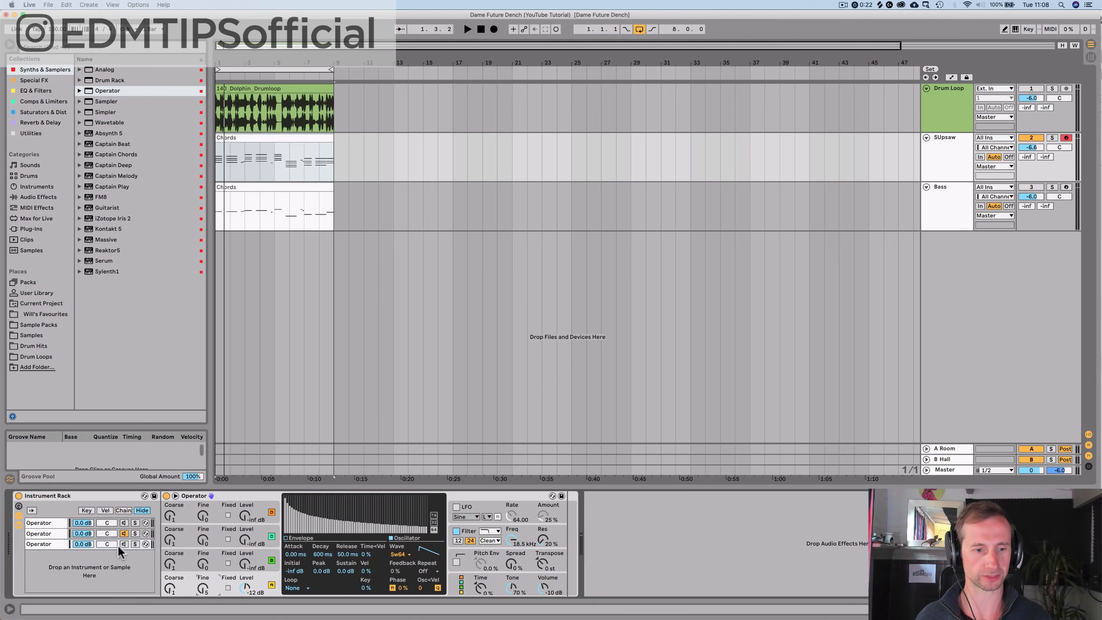
{"action": "left_click", "coordinate": [56, 534]}
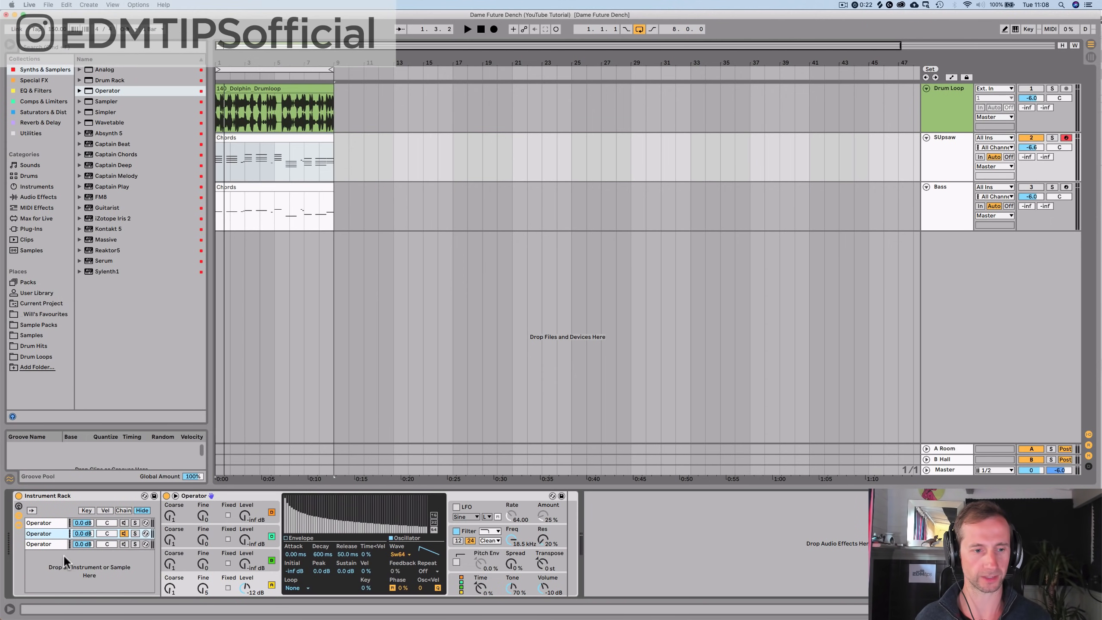
{"action": "left_click", "coordinate": [36, 545]}
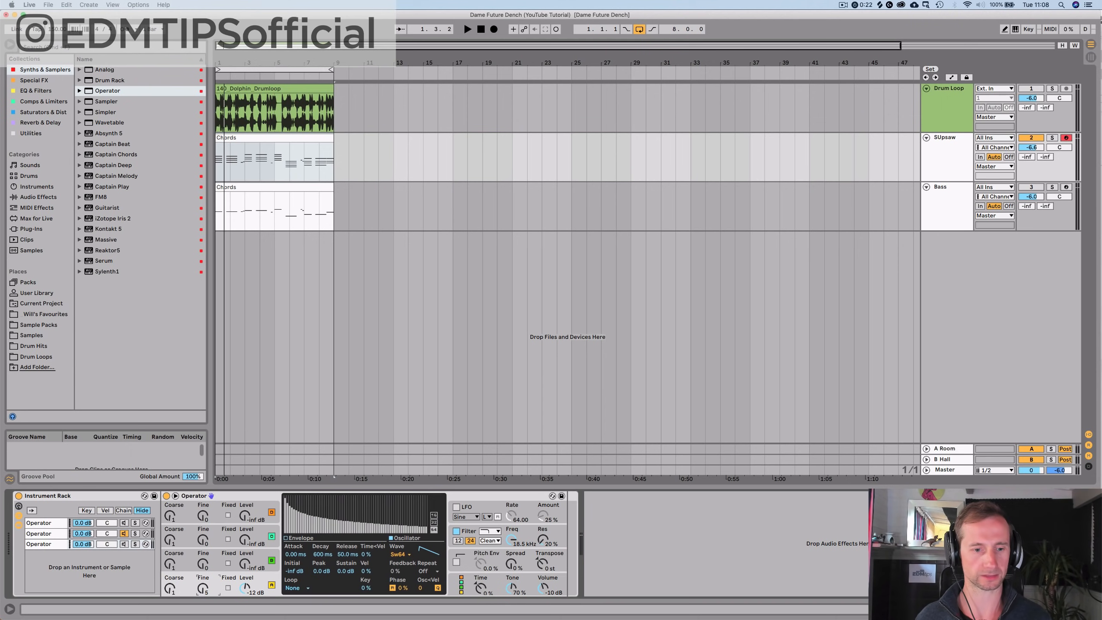
{"action": "key", "text": "space"}
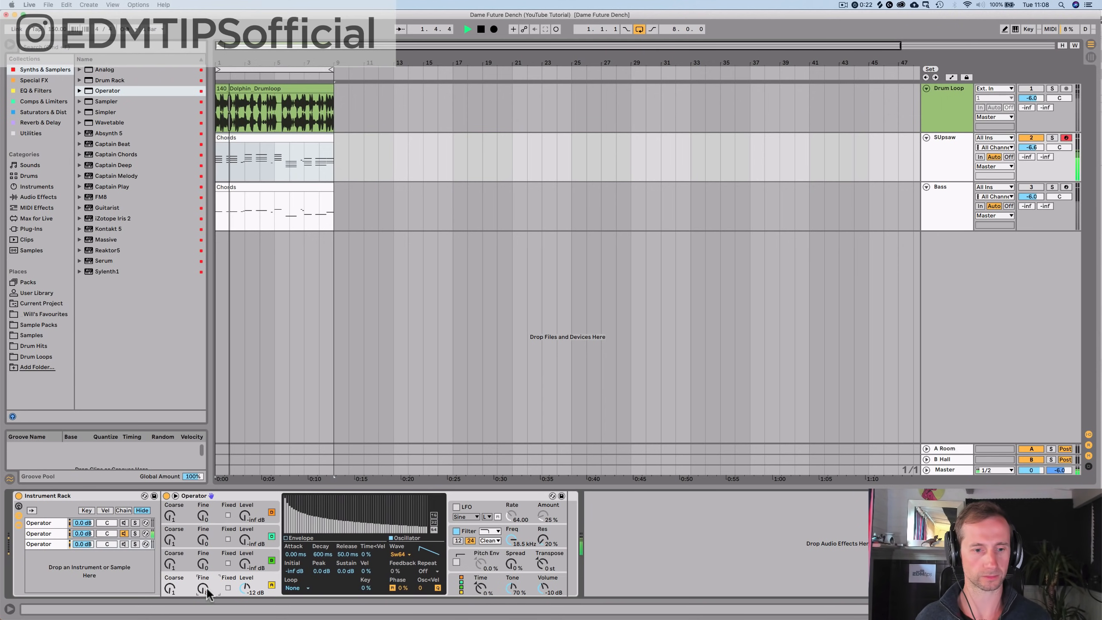
{"action": "left_click", "coordinate": [121, 542]}
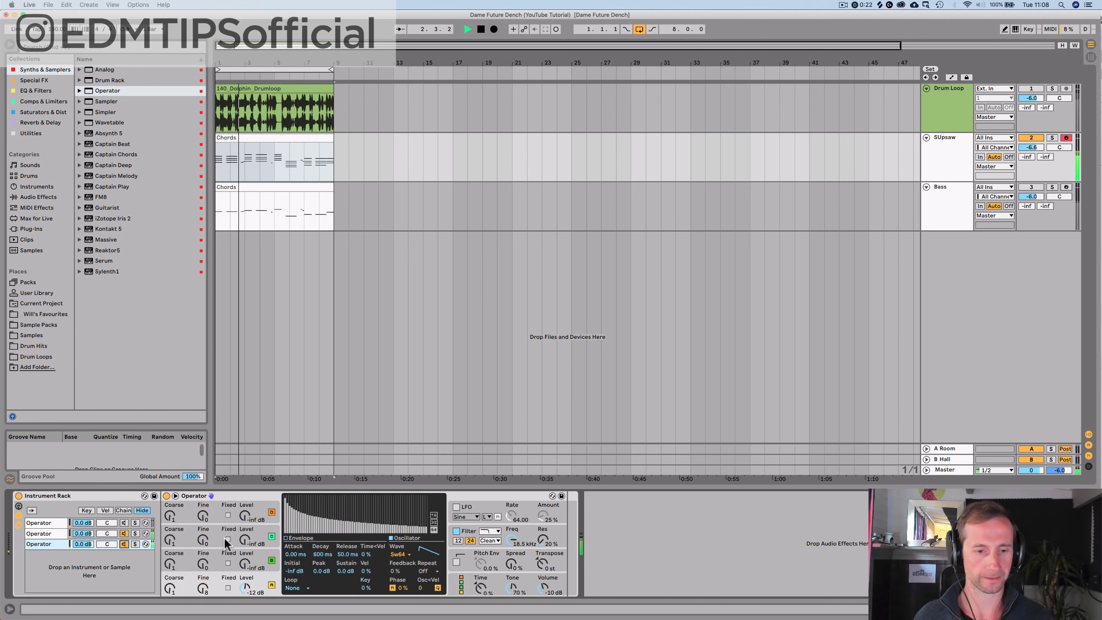
Step: Pan the second chain to 50L and the third to 50R, and reactivate the first chain to audition all three together
{"action": "left_click", "coordinate": [102, 533]}
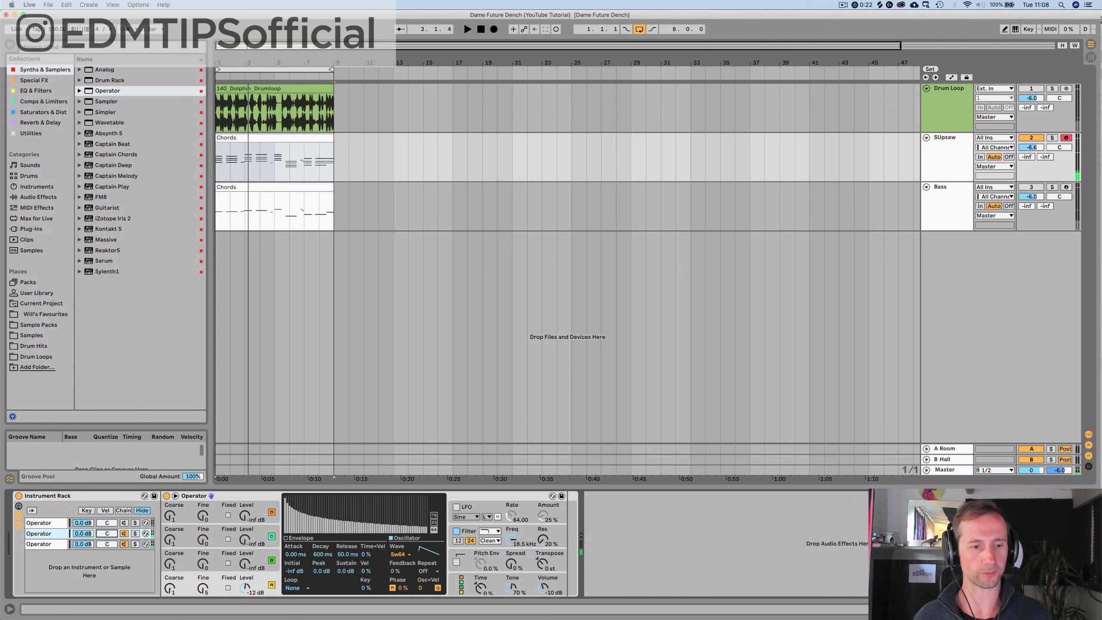
{"action": "left_click_drag", "start_coordinate": [104, 546], "coordinate": [104, 523]}
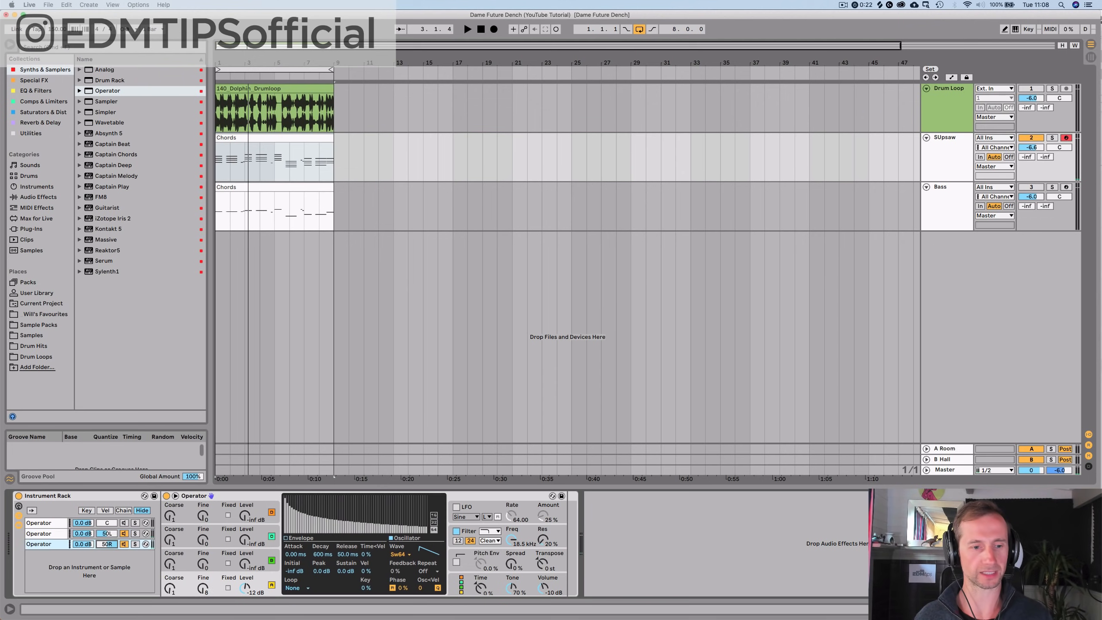
{"action": "left_click", "coordinate": [124, 522]}
{"action": "left_click", "coordinate": [39, 523]}
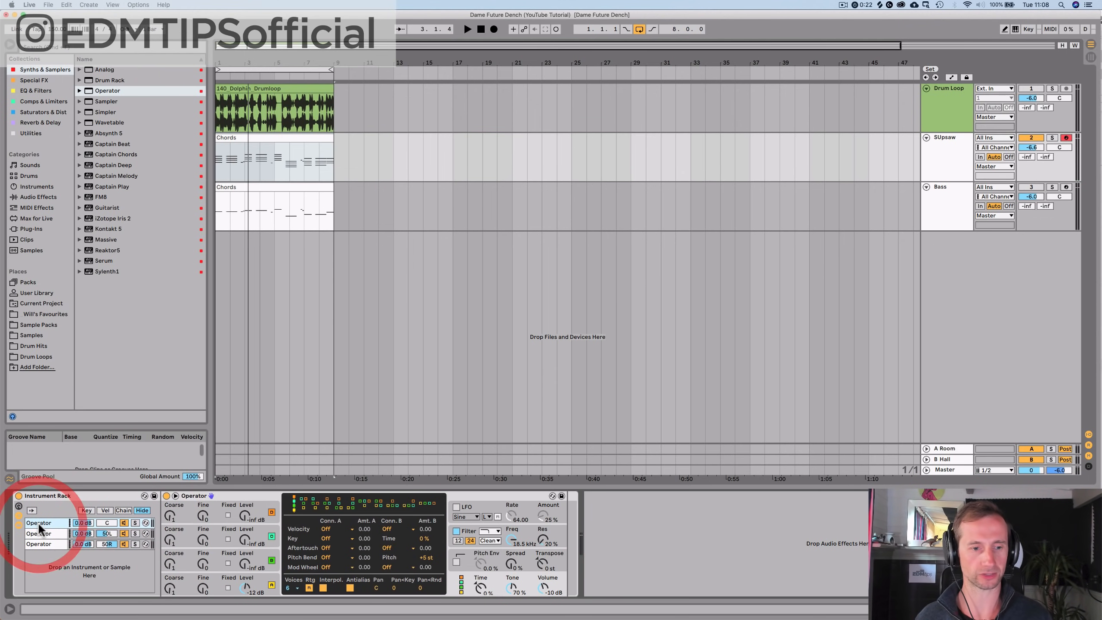
{"action": "key", "text": "space"}
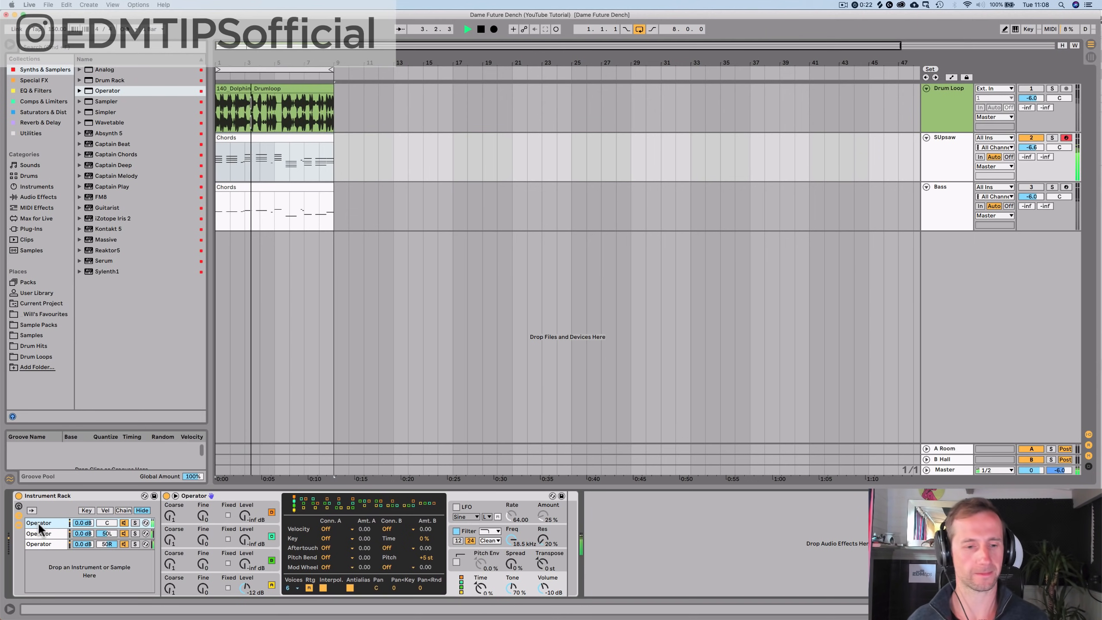
{"action": "key", "text": "space"}
Step: Compare the oscillator settings of the second and third Operator chains and play the chords
{"action": "left_click", "coordinate": [47, 544]}
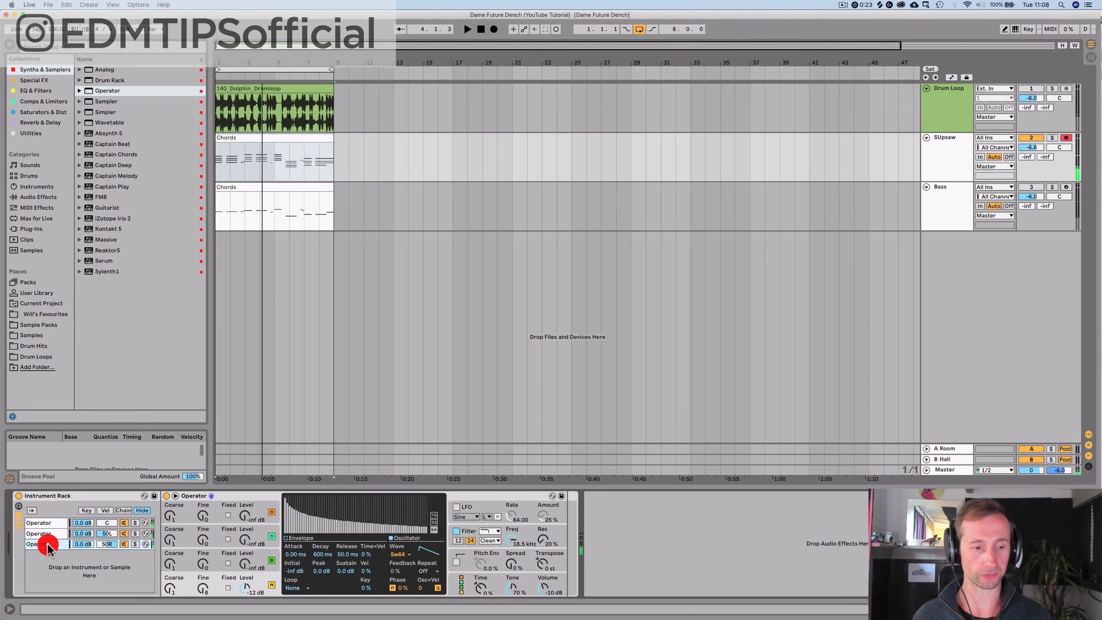
{"action": "left_click", "coordinate": [50, 537]}
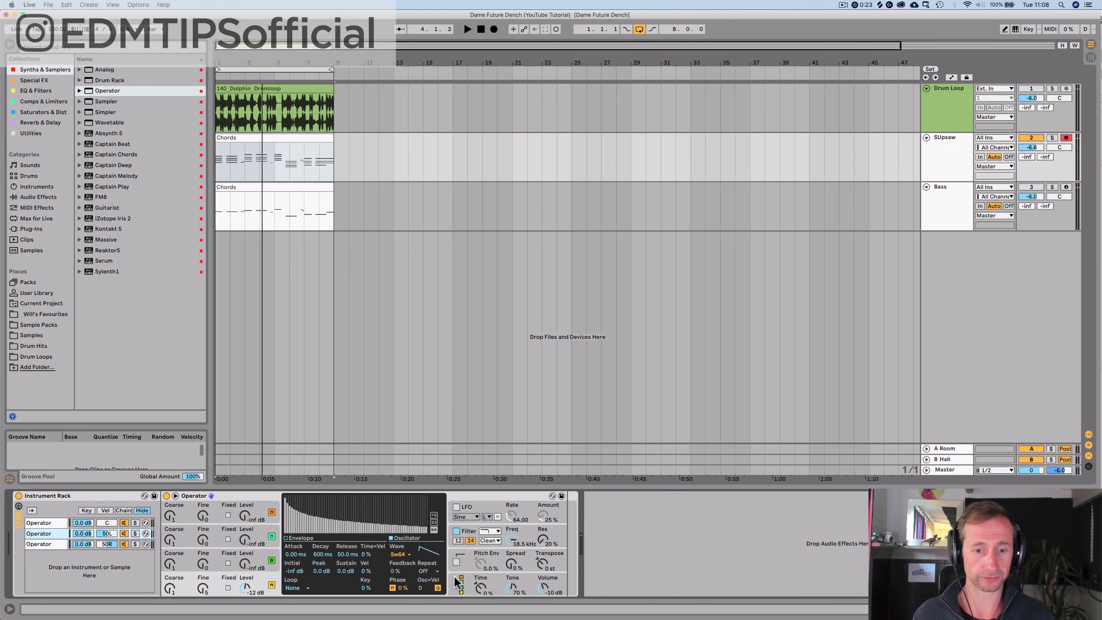
{"action": "left_click", "coordinate": [50, 546]}
{"action": "left_click", "coordinate": [185, 578]}
{"action": "key", "text": "space"}
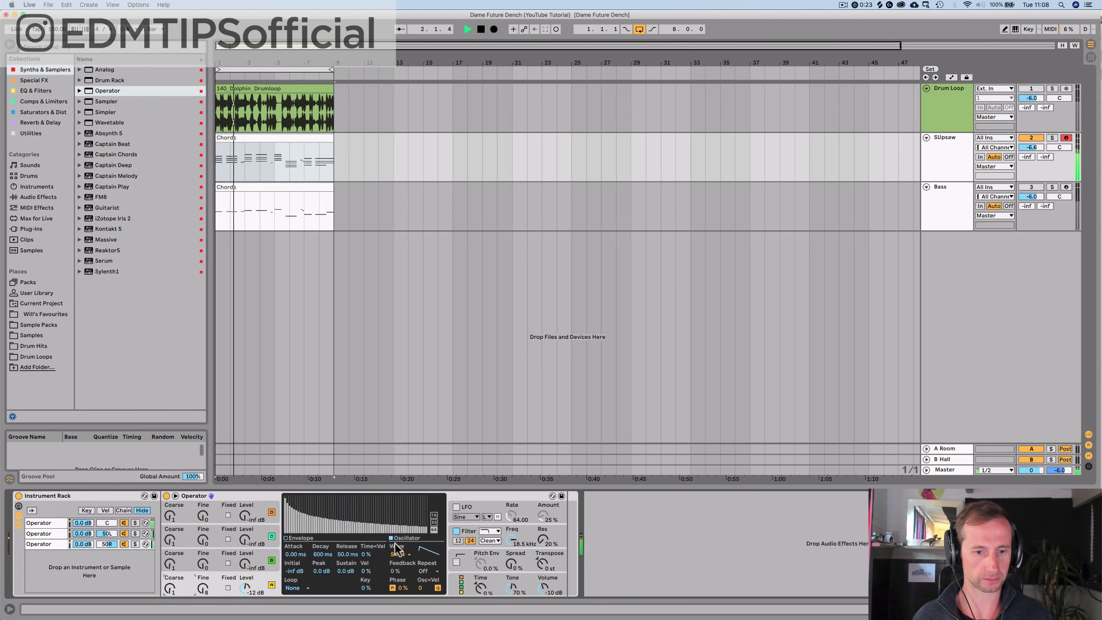
Step: Try switching off the third chain's oscillator A, and switch it back on while auditioning the chords
{"action": "left_click", "coordinate": [270, 585]}
{"action": "key", "text": "space"}
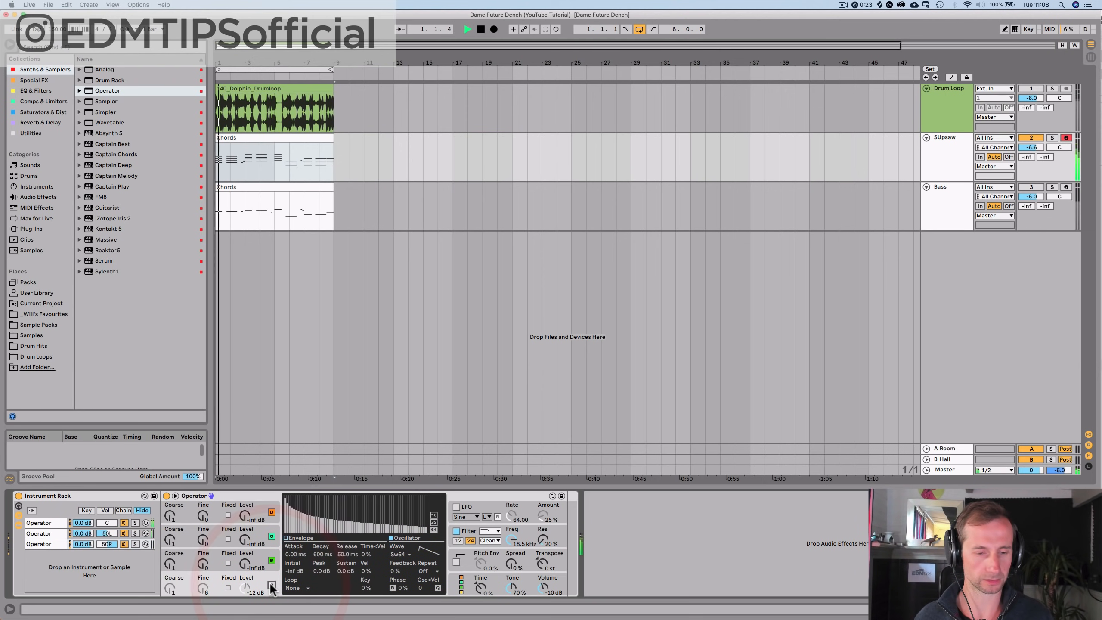
{"action": "key", "text": "space"}
{"action": "left_click", "coordinate": [271, 585]}
{"action": "key", "text": "space"}
{"action": "key", "text": "space"}
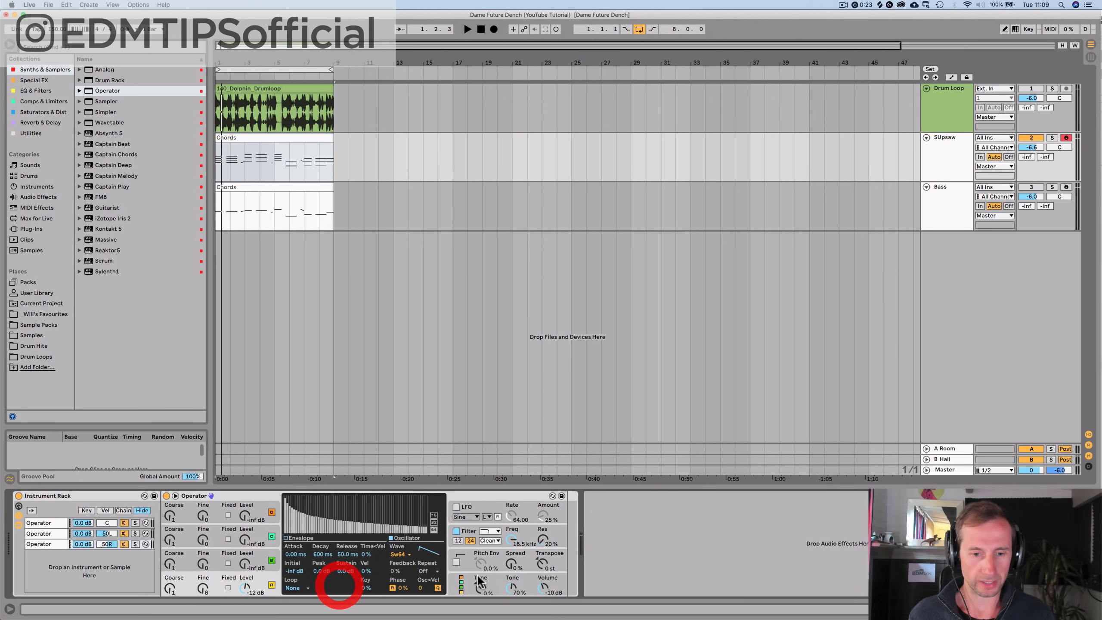
Step: Examine the third chain's Operator global, pitch envelope, filter and LFO settings and play the chords
{"action": "left_click", "coordinate": [452, 581]}
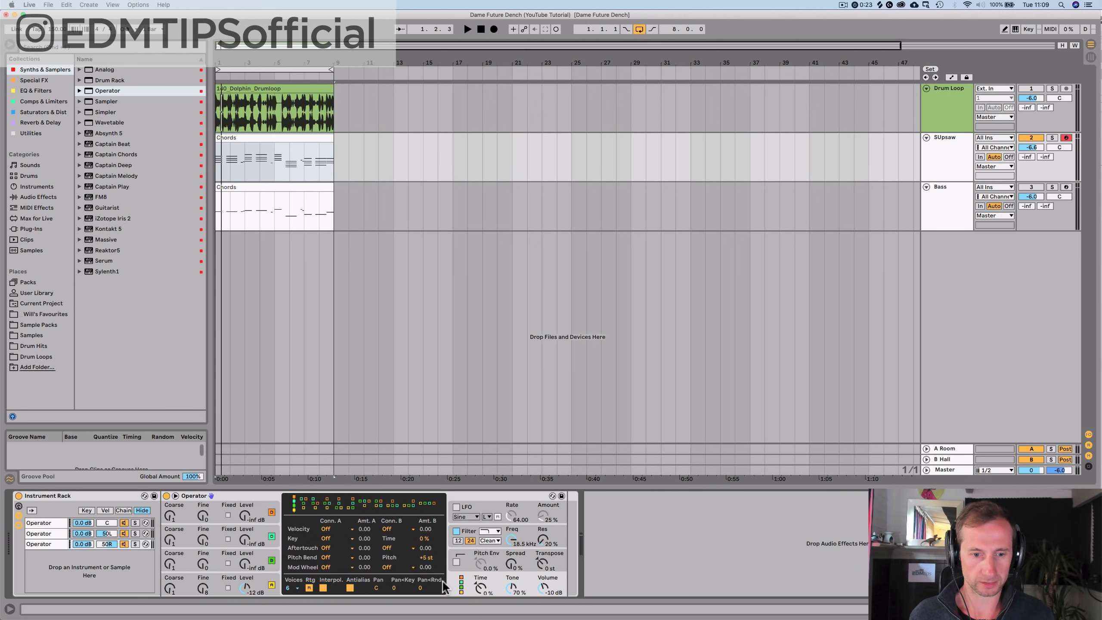
{"action": "left_click", "coordinate": [468, 564]}
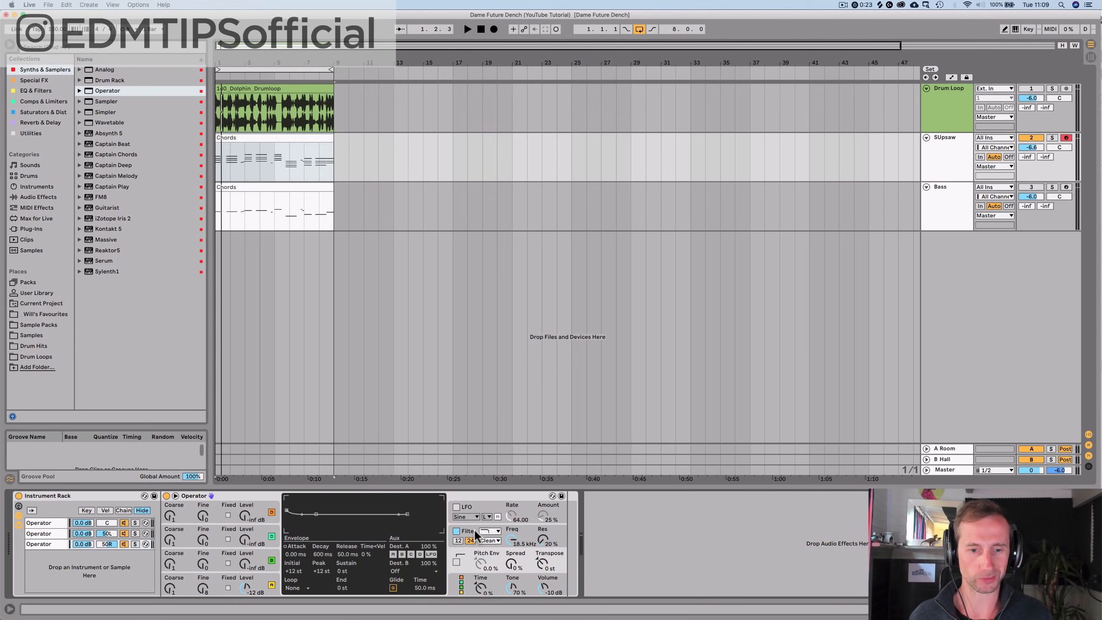
{"action": "left_click", "coordinate": [476, 536]}
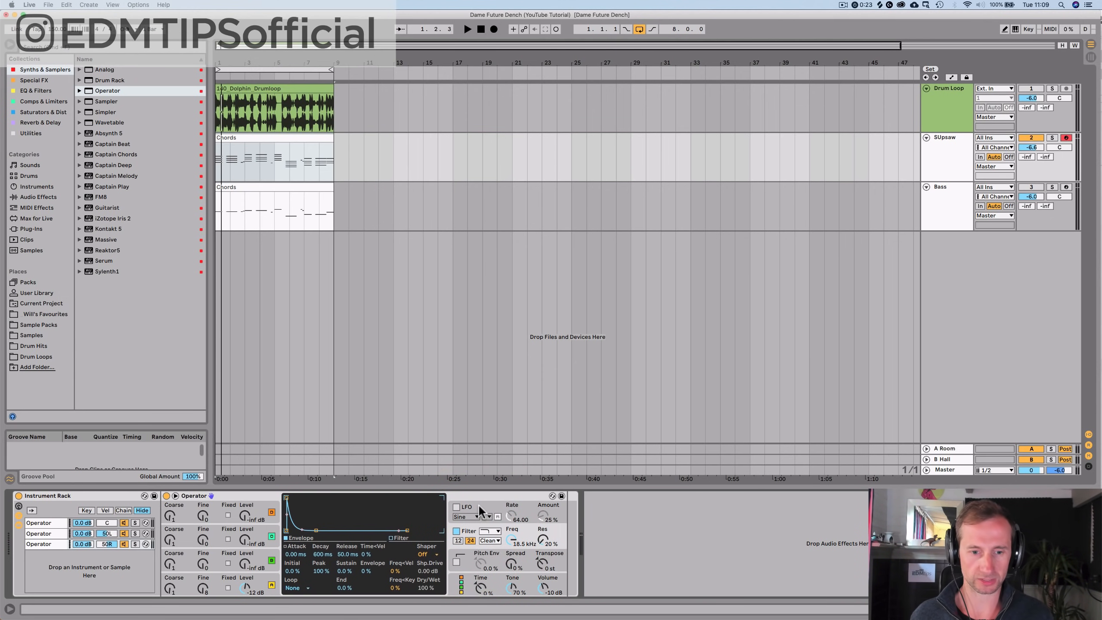
{"action": "left_click", "coordinate": [479, 509]}
{"action": "key", "text": "space"}
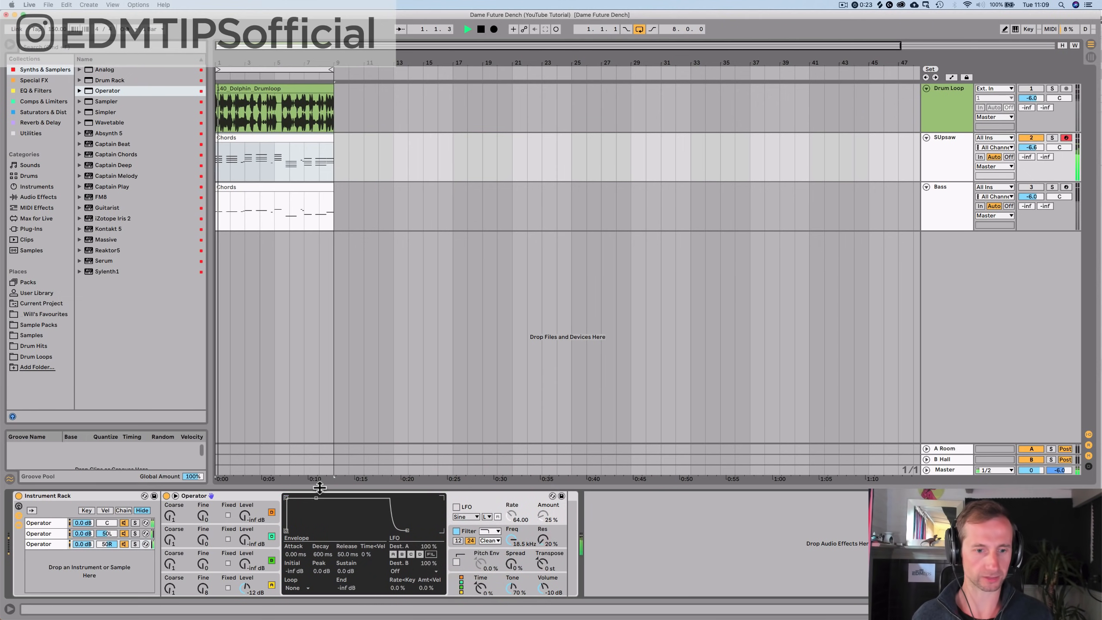
Step: Fold the Instrument Rack and rename the Bass track and its clip to Sub Bass
{"action": "double_click", "coordinate": [81, 494]}
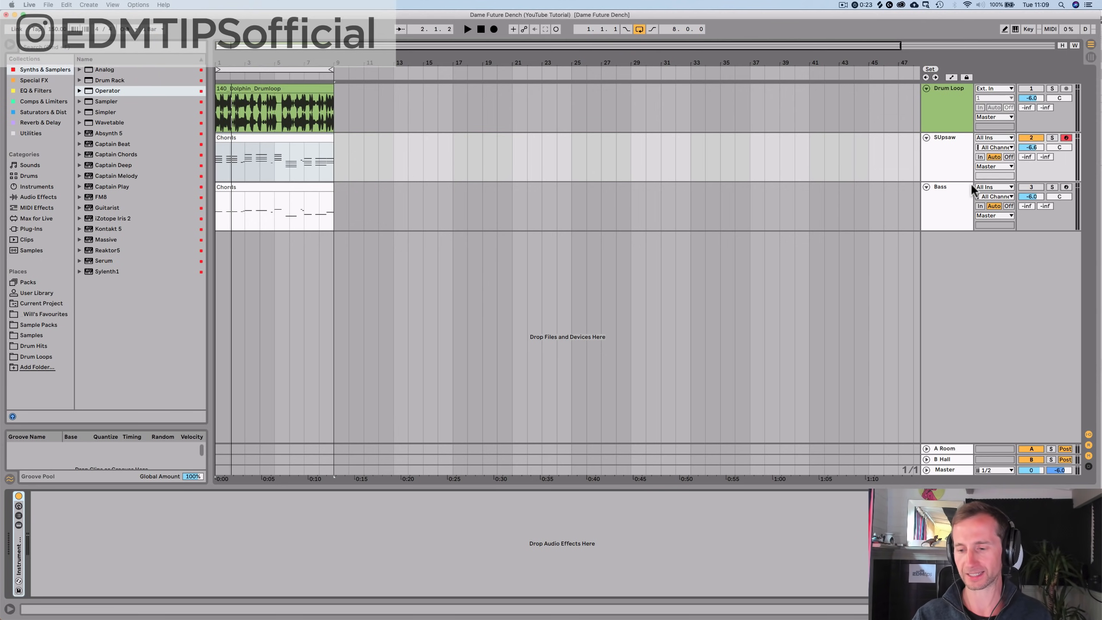
{"action": "left_click", "coordinate": [963, 205]}
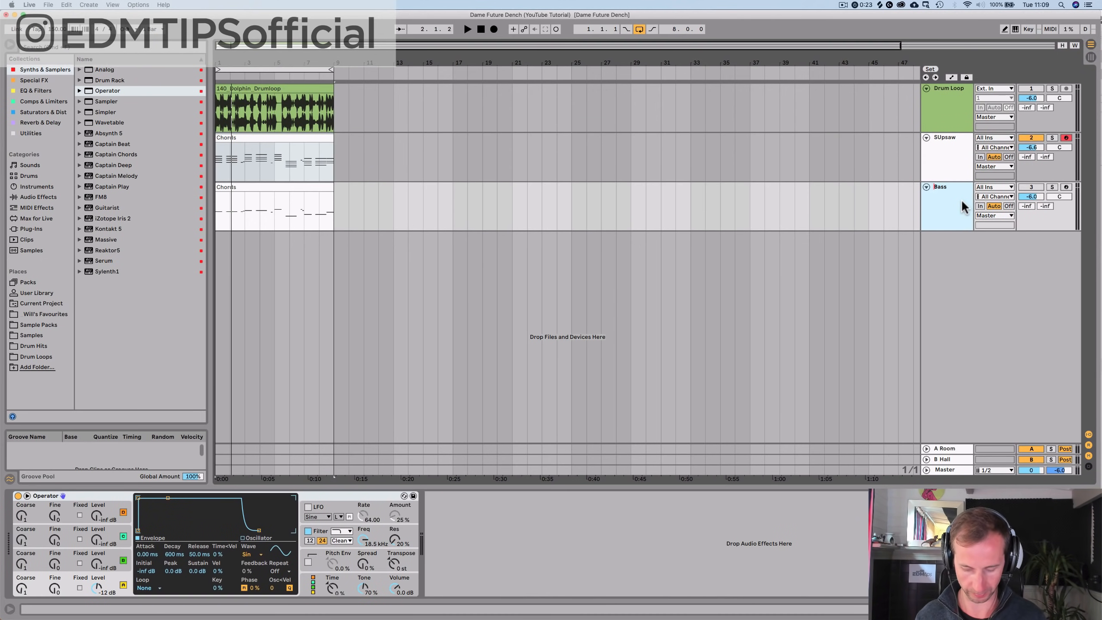
{"action": "left_click", "coordinate": [256, 187]}
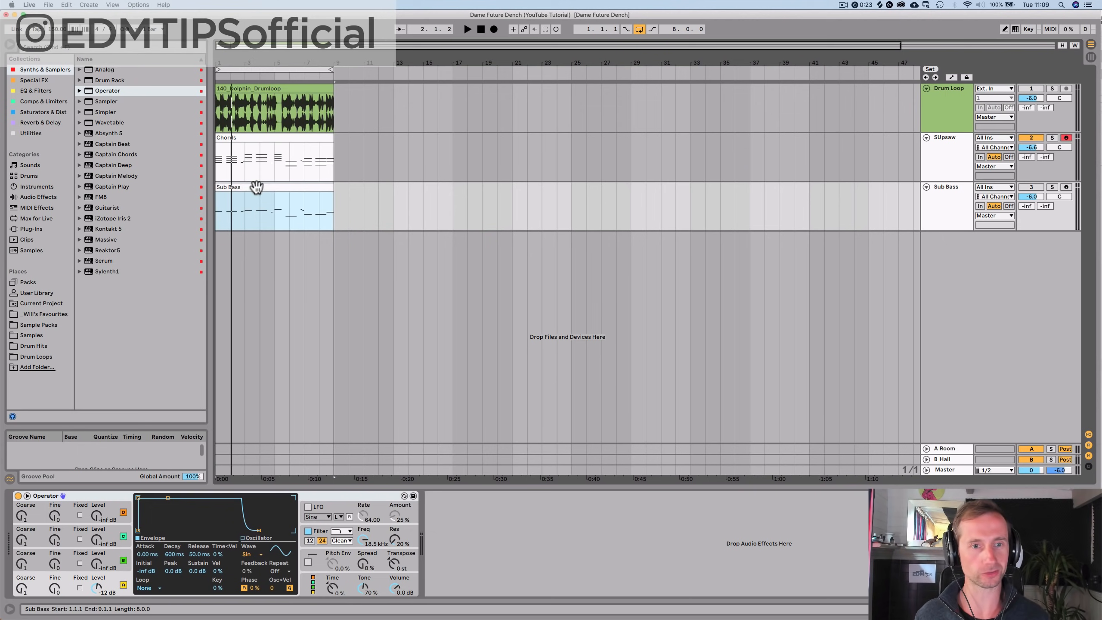
Step: Colour the Sub Bass clip and the Sub Bass track light yellow
{"action": "right_click", "coordinate": [257, 187]}
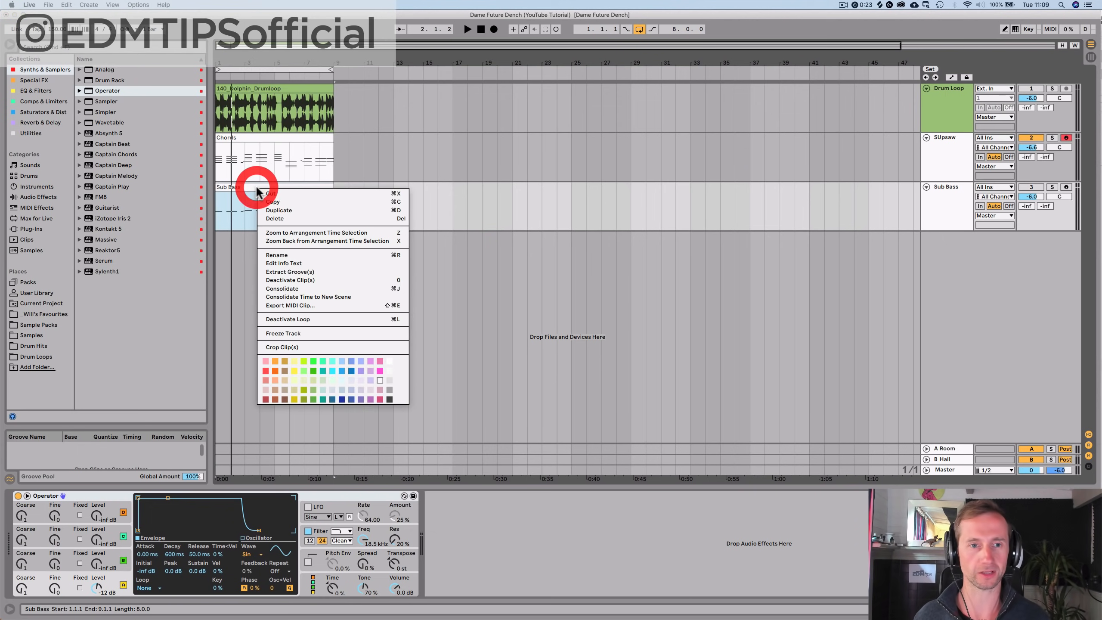
{"action": "left_click", "coordinate": [294, 361]}
{"action": "right_click", "coordinate": [959, 204]}
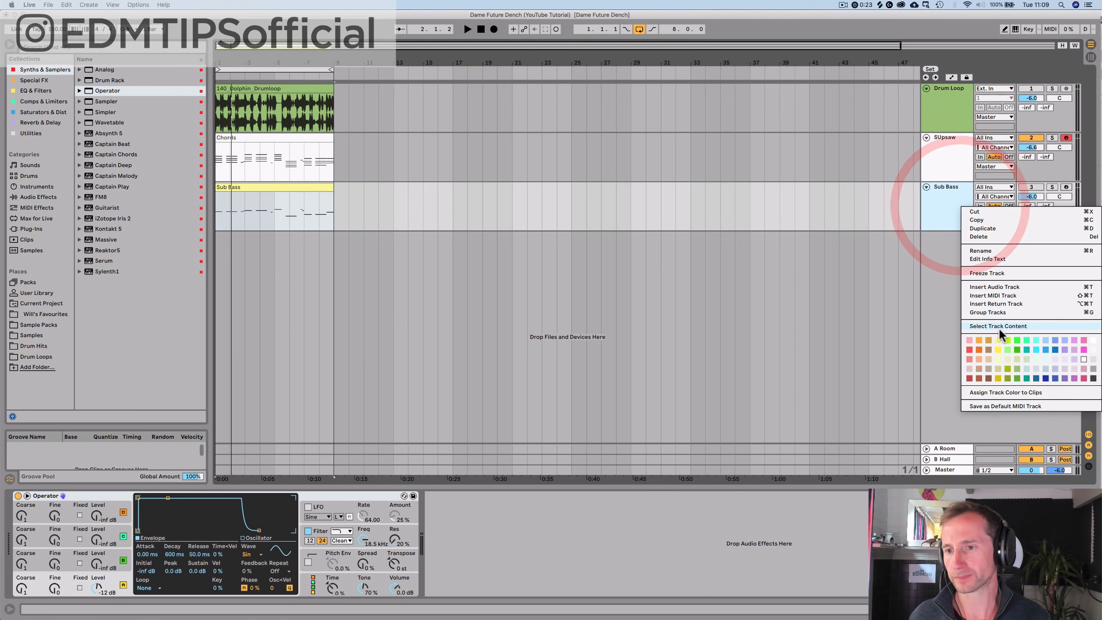
{"action": "left_click", "coordinate": [998, 340]}
Step: Colour the SUpsaw track and its Chords clip matching light blue, and rename the track to Chords
{"action": "left_click", "coordinate": [942, 152]}
{"action": "right_click", "coordinate": [942, 152]}
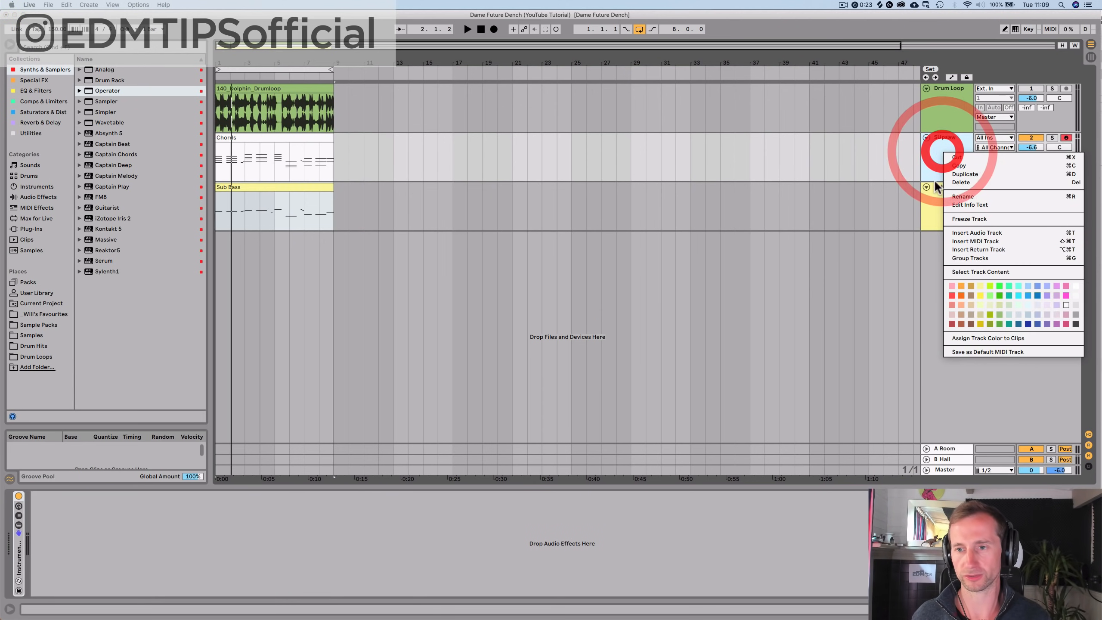
{"action": "left_click", "coordinate": [1028, 286]}
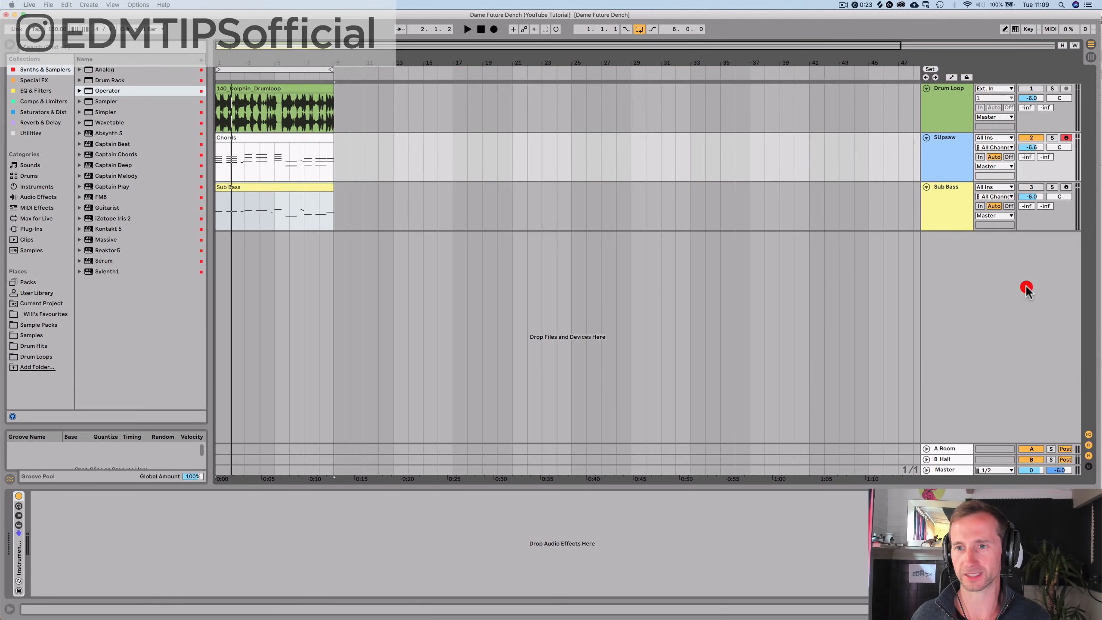
{"action": "right_click", "coordinate": [243, 139]}
{"action": "left_click", "coordinate": [344, 313]}
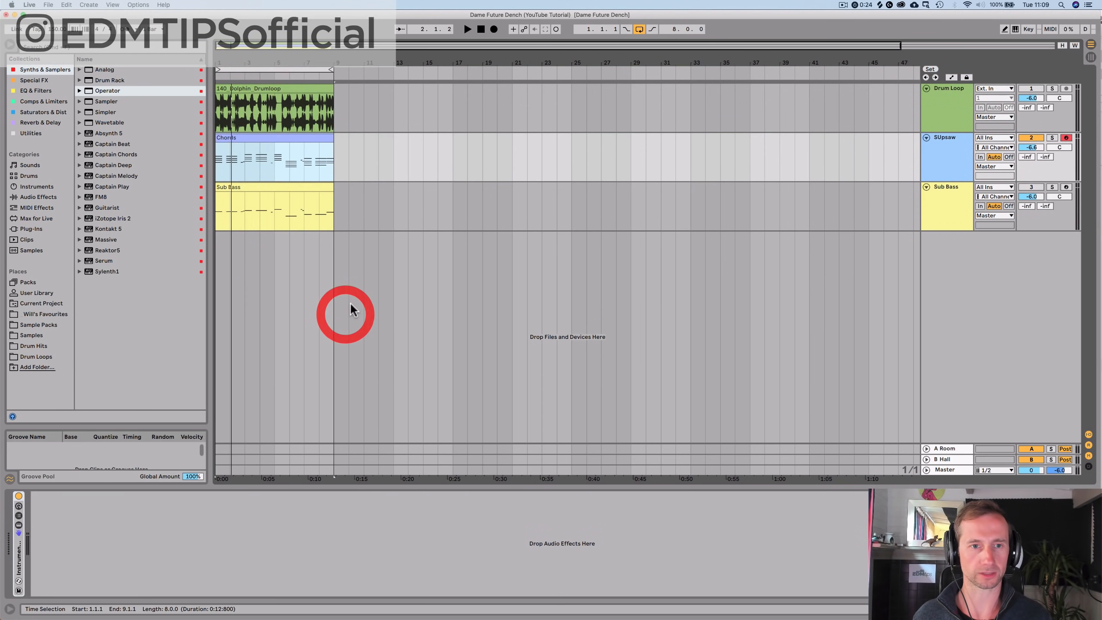
{"action": "right_click", "coordinate": [296, 139]}
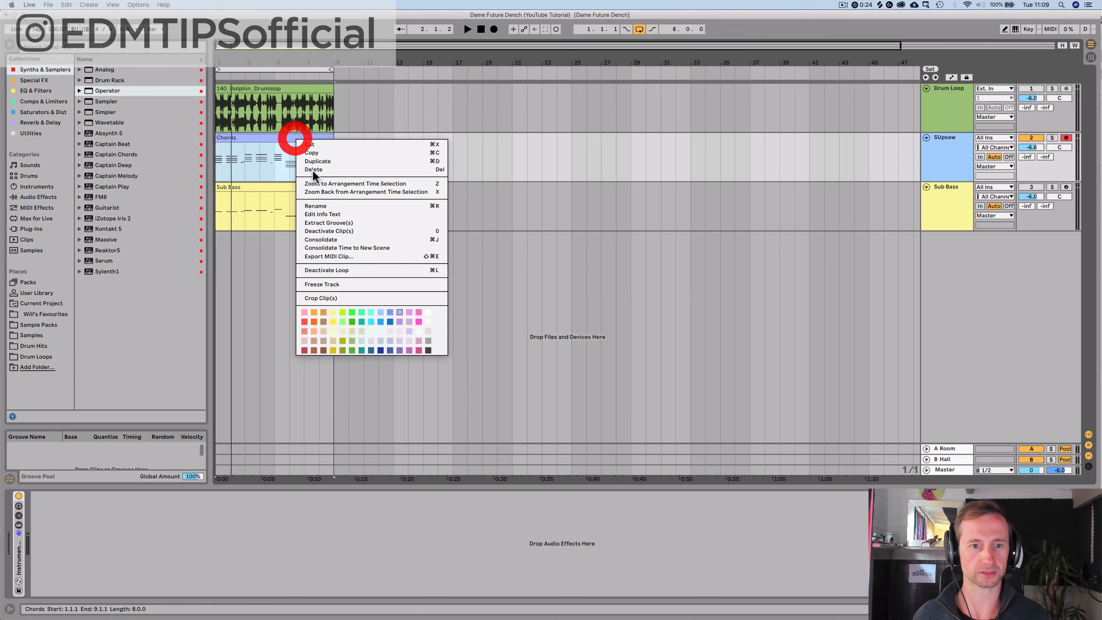
{"action": "left_click", "coordinate": [399, 312]}
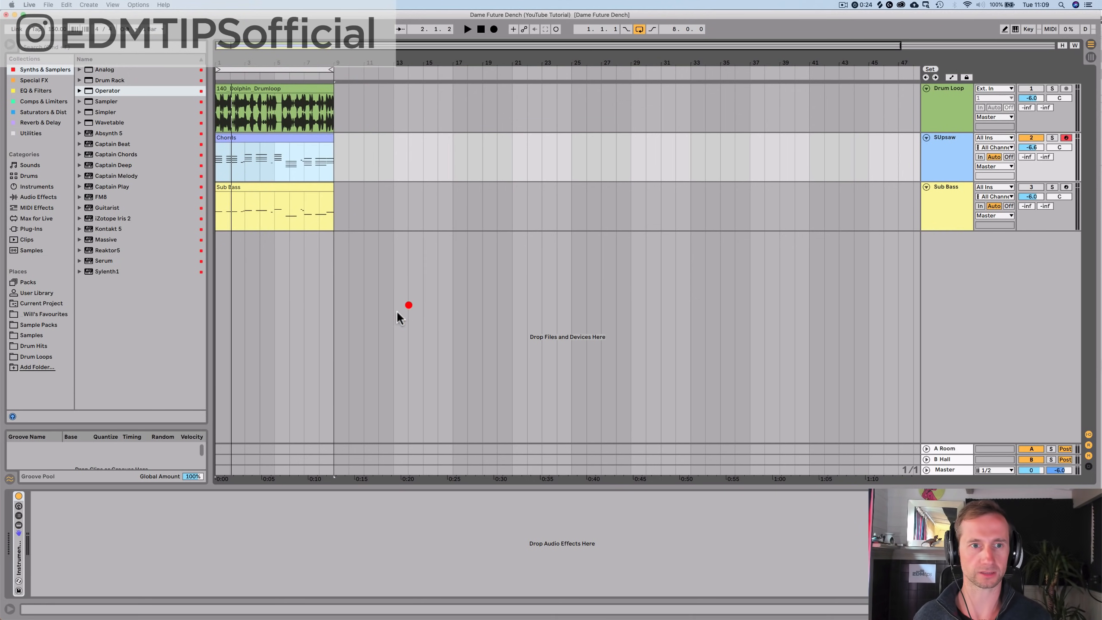
{"action": "right_click", "coordinate": [292, 138]}
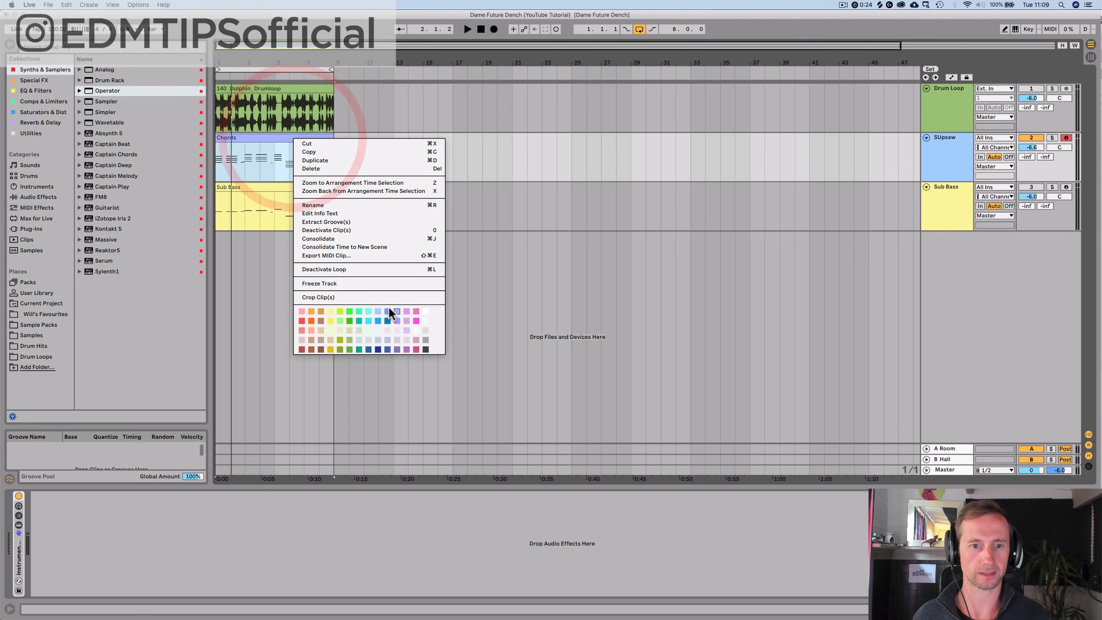
{"action": "left_click", "coordinate": [373, 311]}
{"action": "left_click", "coordinate": [942, 139]}
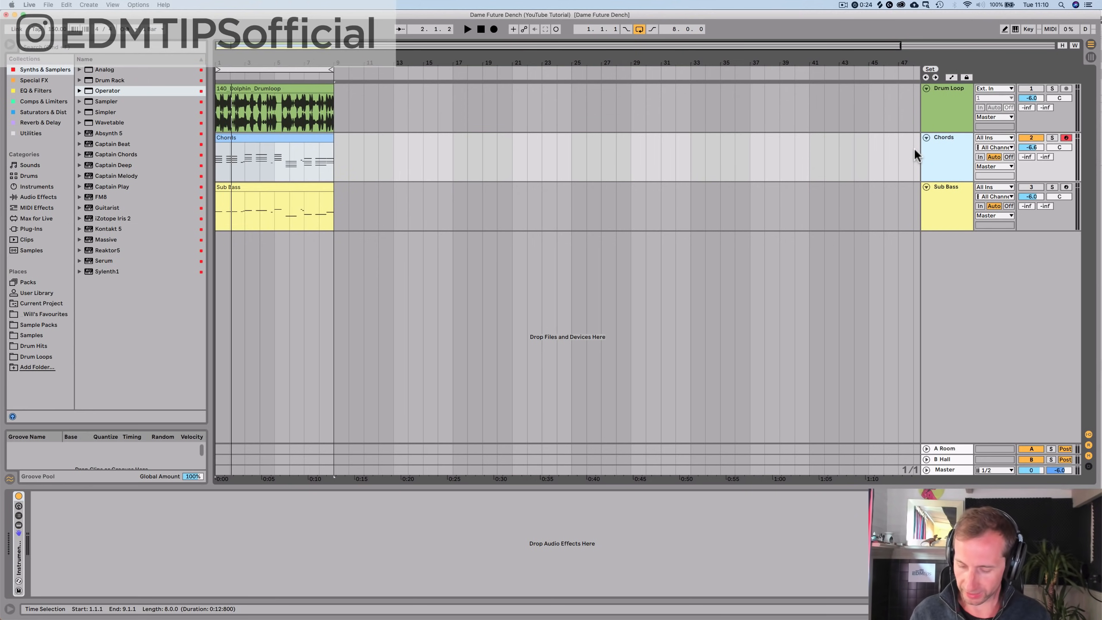
Step: Reactivate the Sub Bass track and play it together with the chords and the drum loop
{"action": "left_click", "coordinate": [950, 196]}
{"action": "left_click", "coordinate": [1037, 187]}
{"action": "key", "text": "space"}
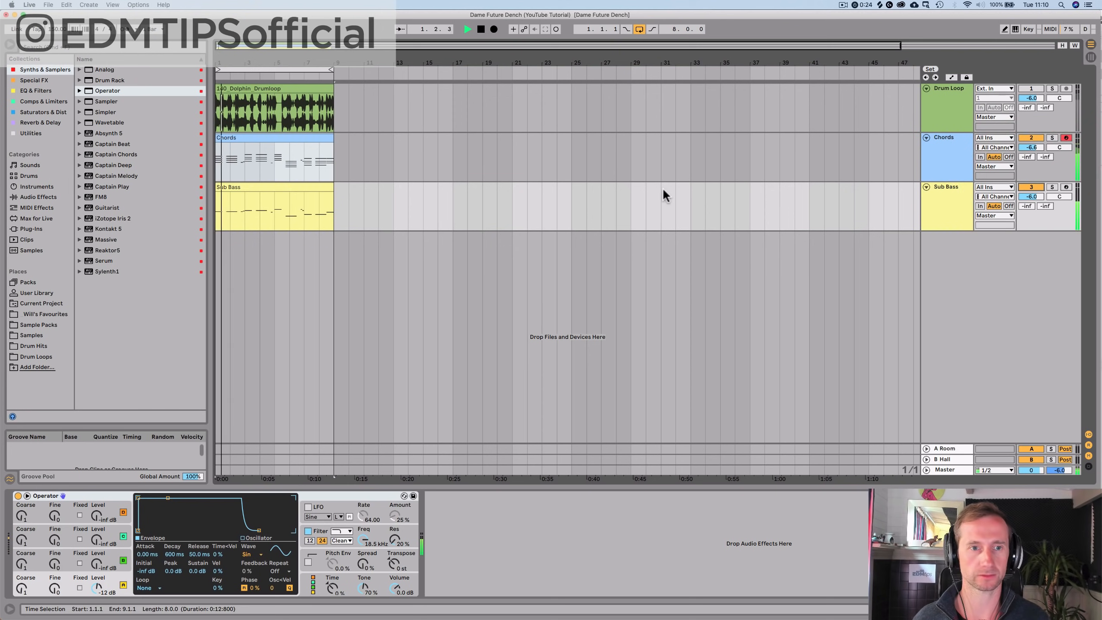
{"action": "left_click", "coordinate": [935, 163]}
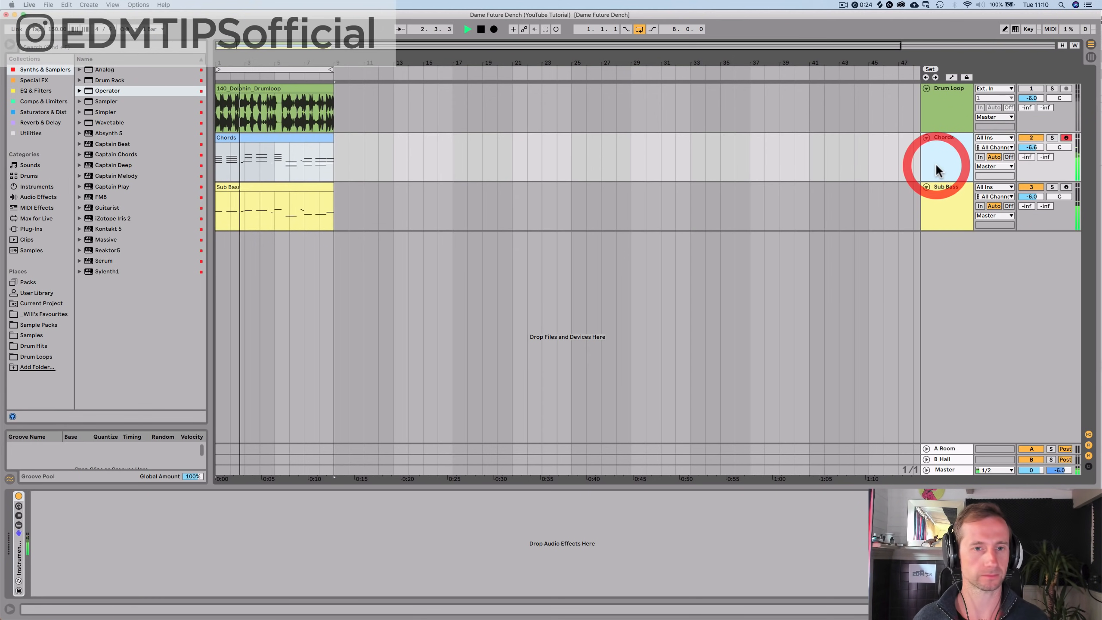
{"action": "left_click", "coordinate": [946, 206]}
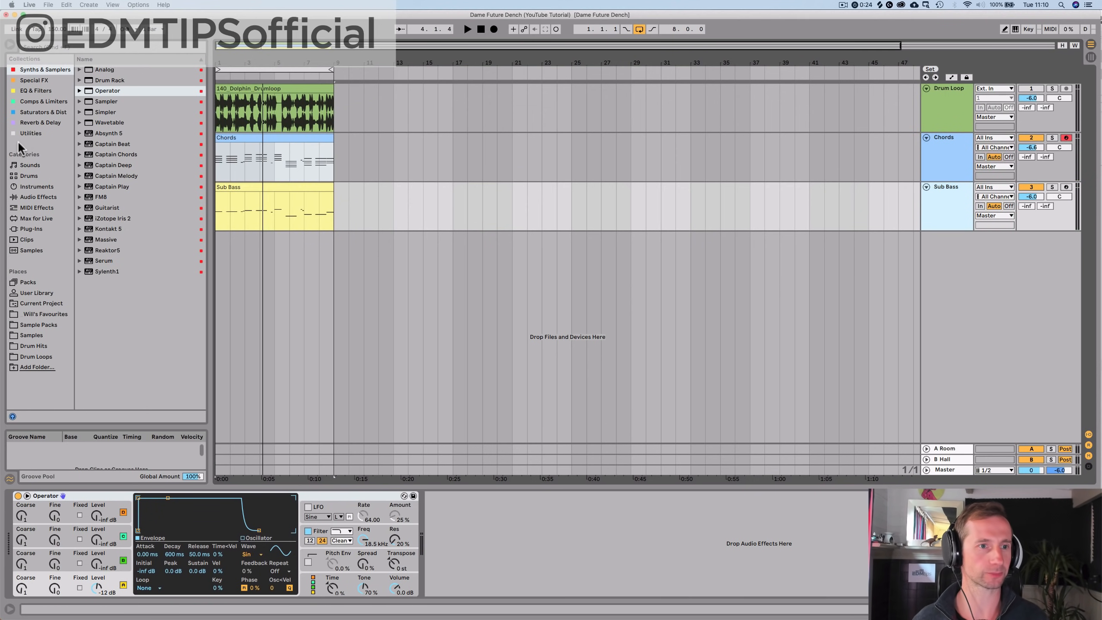
Step: Load the Frequency Splitter.adg audio effect rack after the Operator on the Sub Bass track
{"action": "left_click", "coordinate": [27, 132]}
{"action": "left_click", "coordinate": [40, 91]}
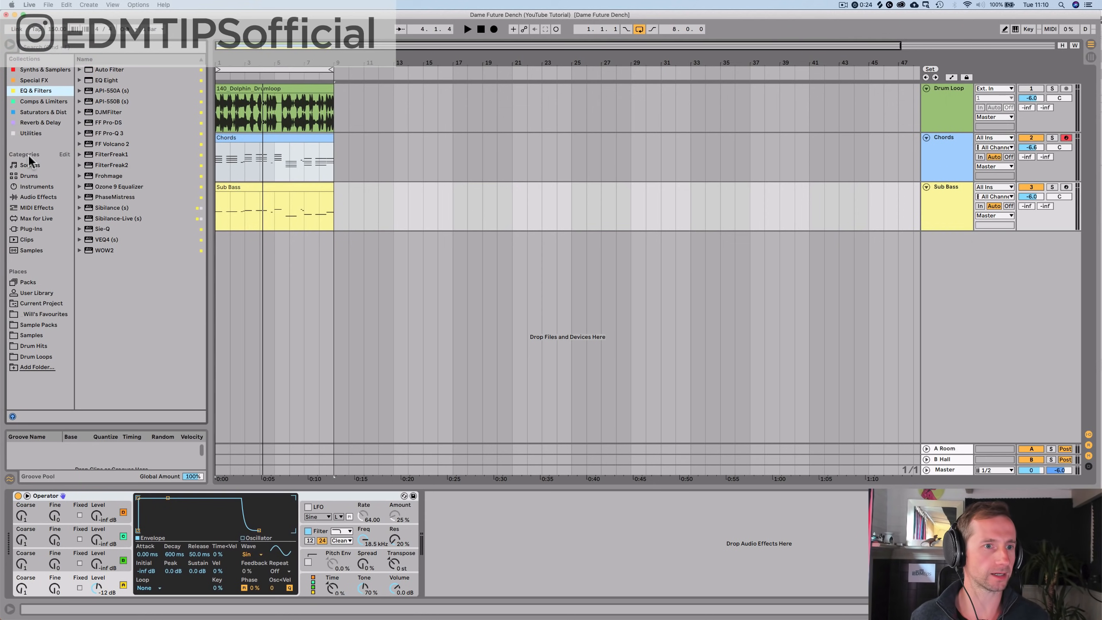
{"action": "left_click", "coordinate": [27, 198]}
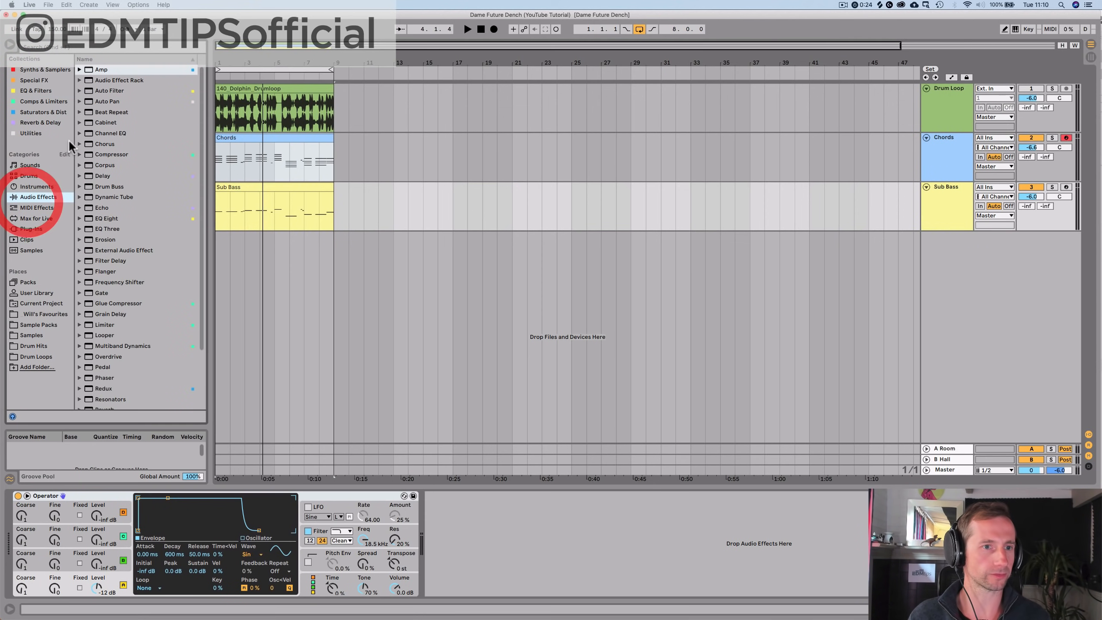
{"action": "left_click", "coordinate": [79, 80]}
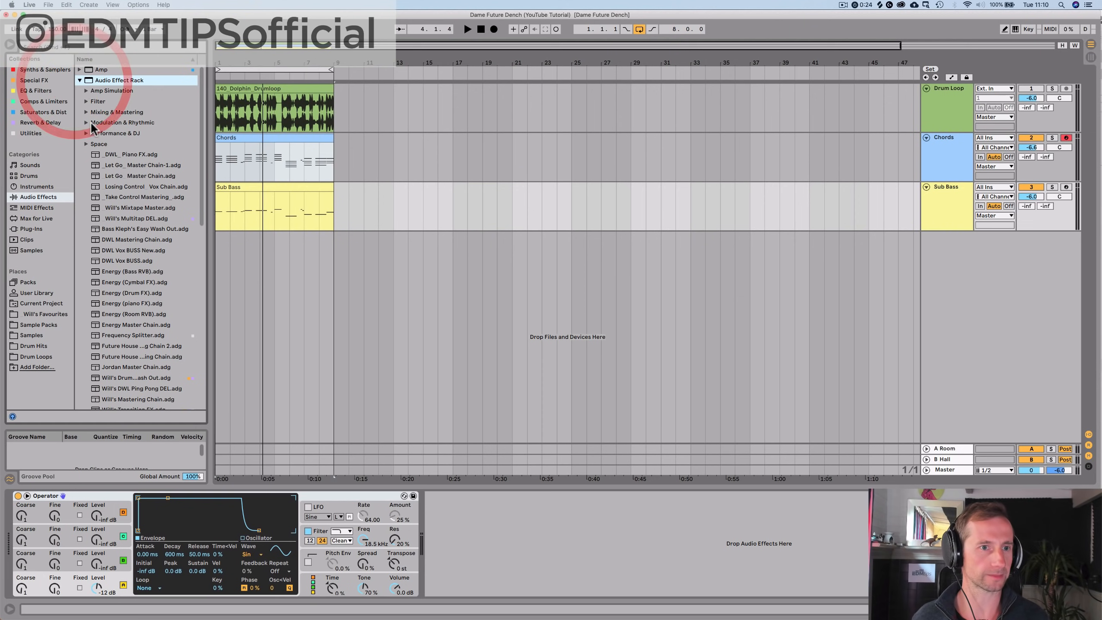
{"action": "left_click", "coordinate": [82, 145]}
{"action": "scroll", "coordinate": [117, 172], "scroll_direction": "down", "scroll_amount": 10}
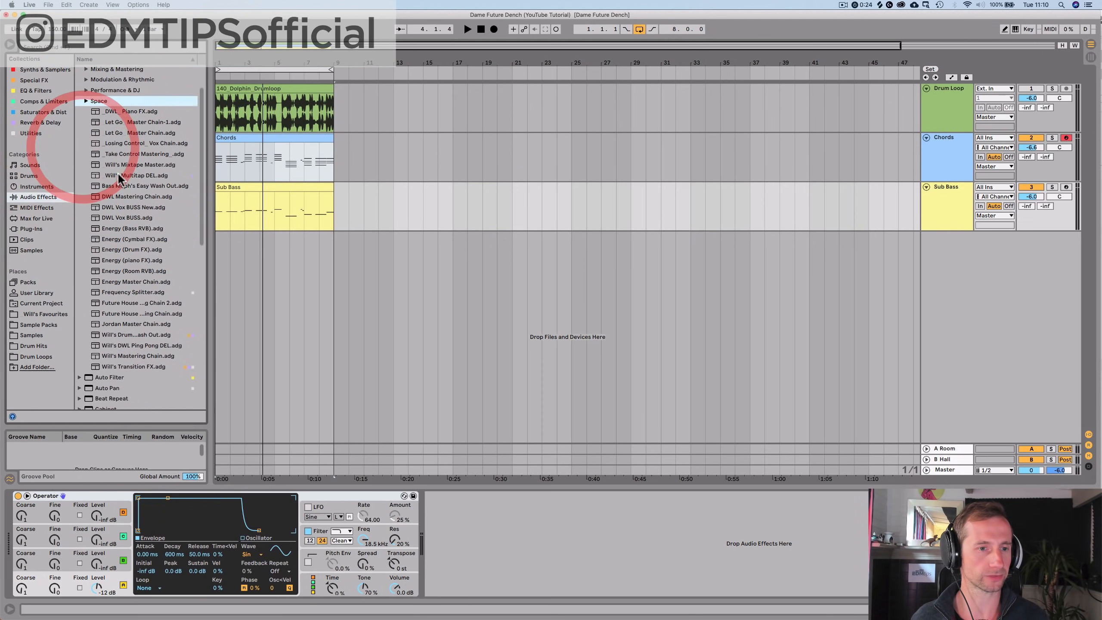
{"action": "left_click", "coordinate": [122, 213]}
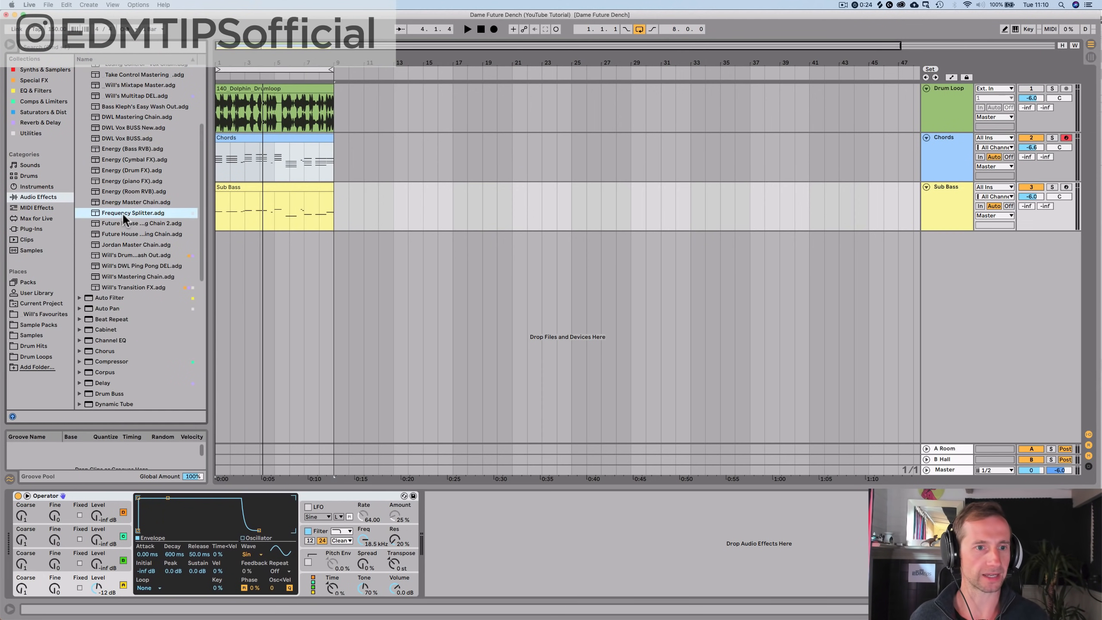
{"action": "left_click_drag", "start_coordinate": [545, 548], "coordinate": [874, 209]}
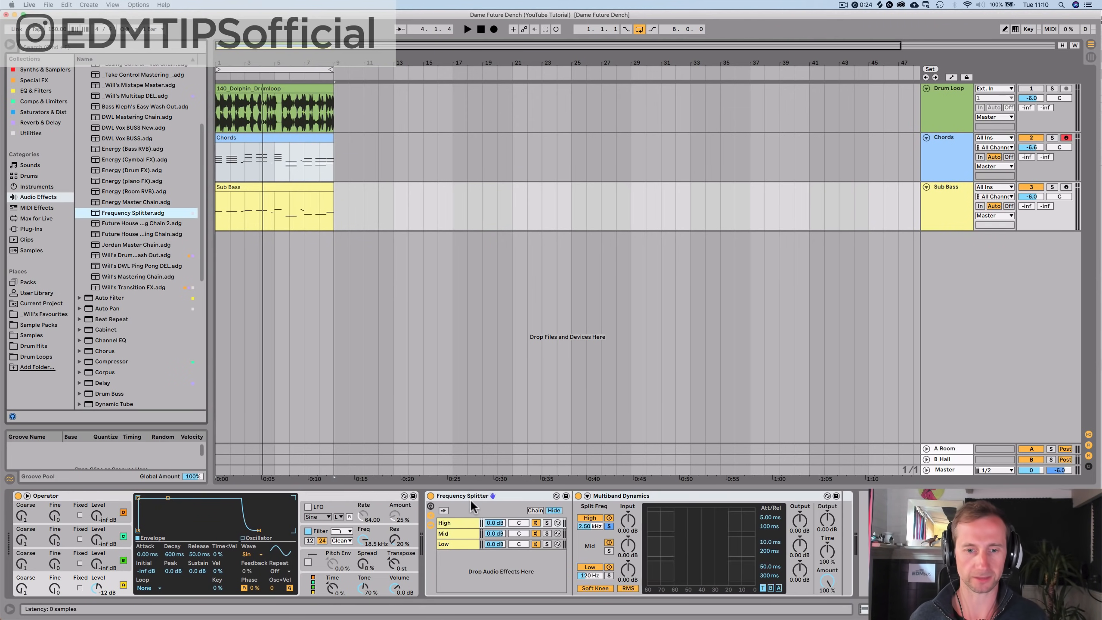
Step: Examine the High, Mid and Low chains of the Frequency Splitter rack
{"action": "left_click", "coordinate": [453, 522]}
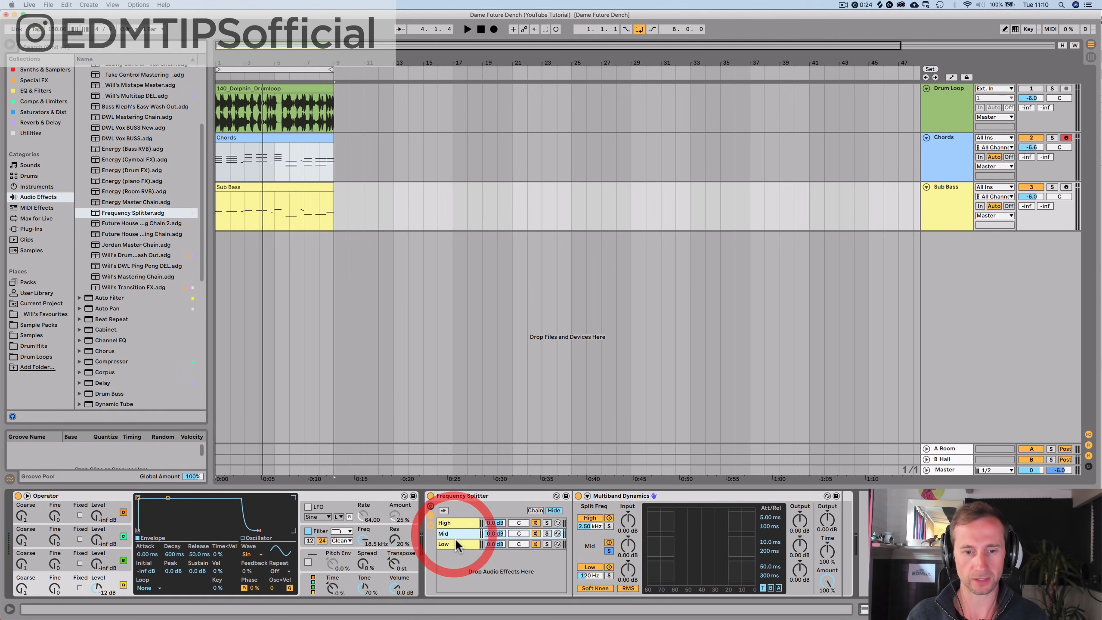
{"action": "left_click", "coordinate": [457, 534]}
{"action": "left_click", "coordinate": [456, 523]}
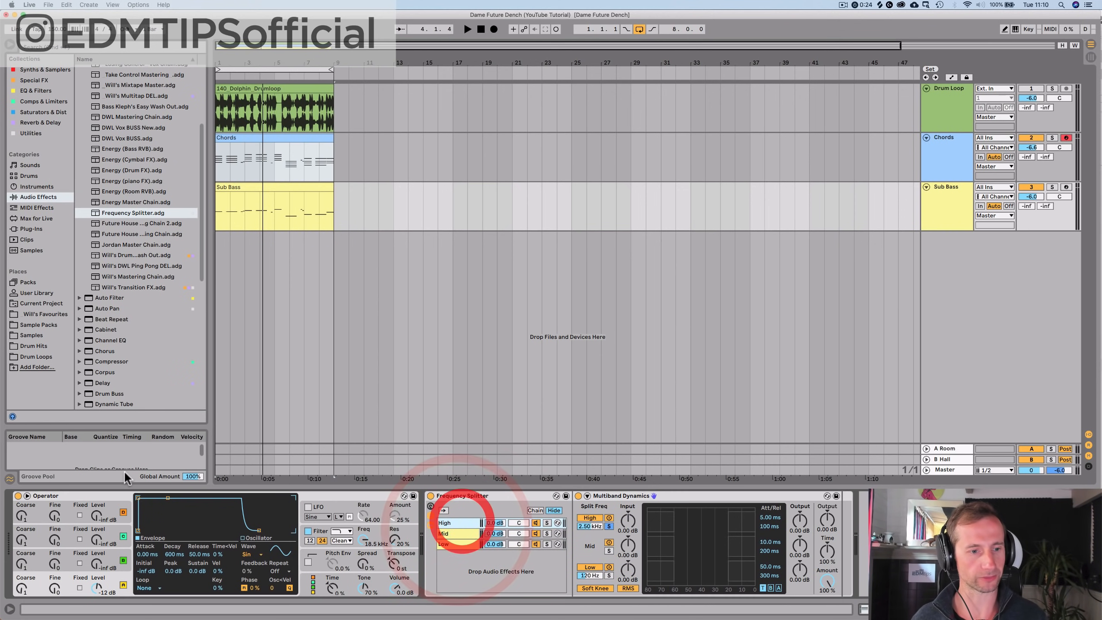
Step: Solo the Sub Bass track during playback and select it
{"action": "key", "text": "space"}
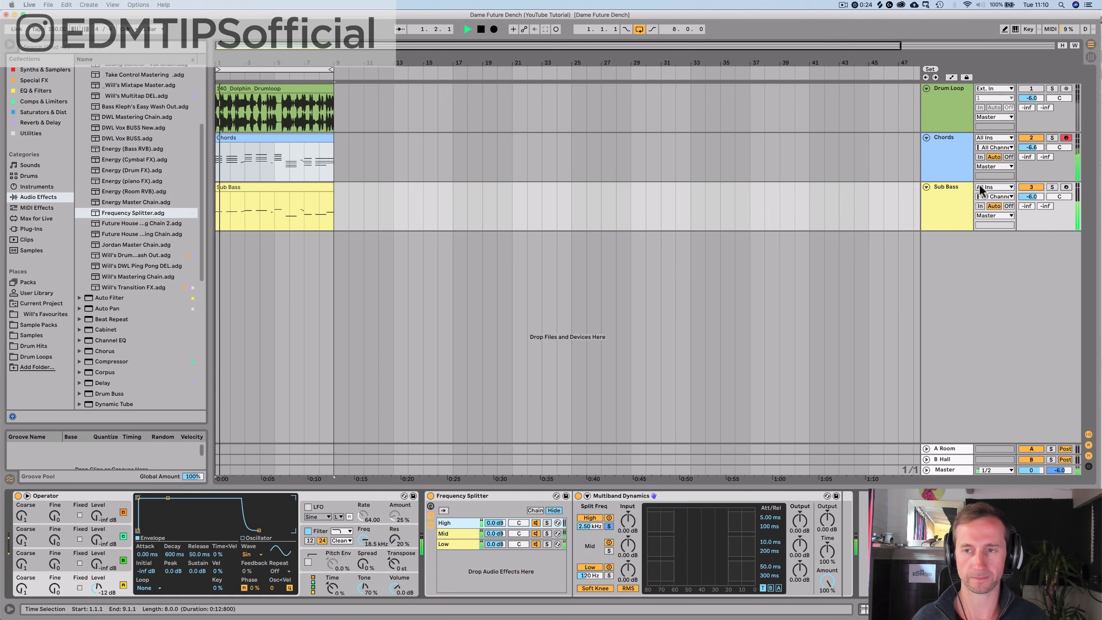
{"action": "left_click", "coordinate": [1053, 190]}
{"action": "left_click", "coordinate": [965, 203]}
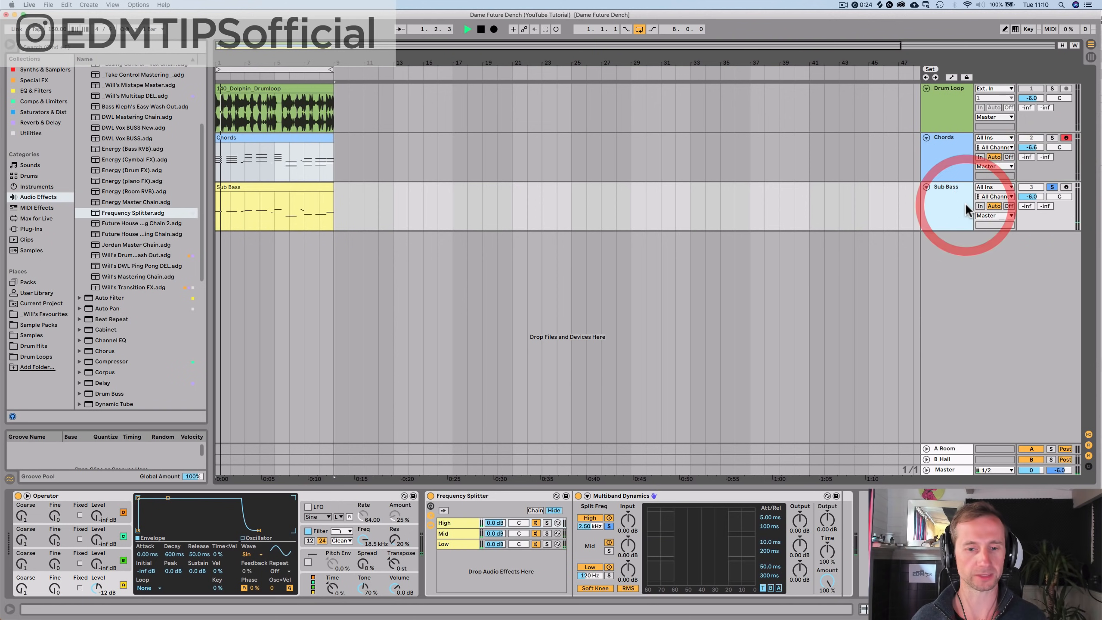
Step: Insert a Saturator between the Operator and the Frequency Splitter on the Sub Bass track and play the bass
{"action": "left_click", "coordinate": [23, 114]}
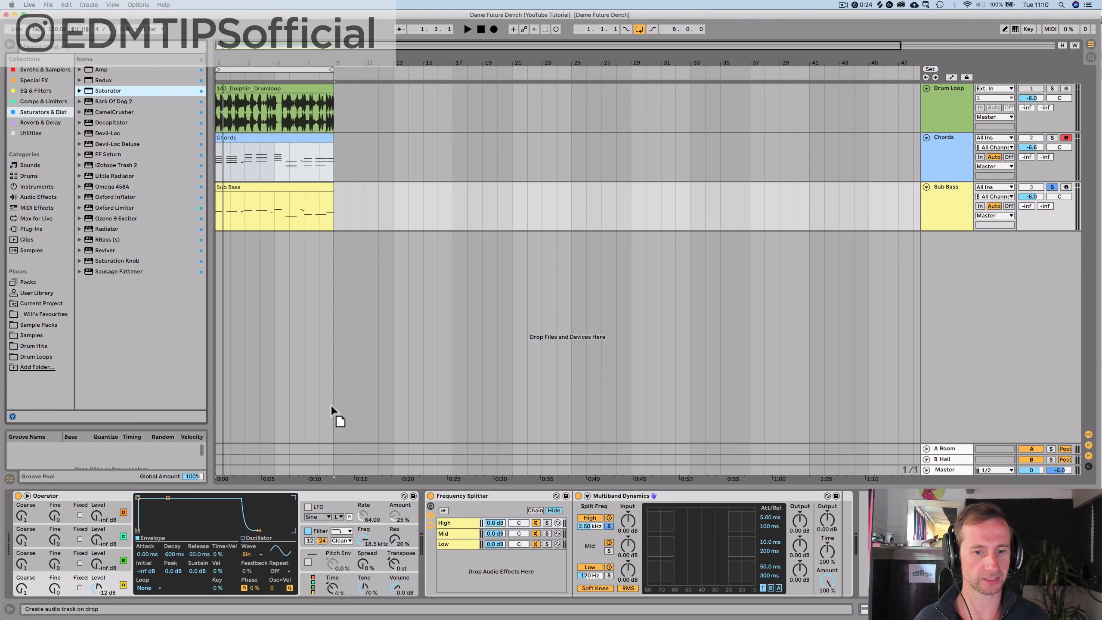
{"action": "left_click_drag", "start_coordinate": [382, 488], "coordinate": [417, 530]}
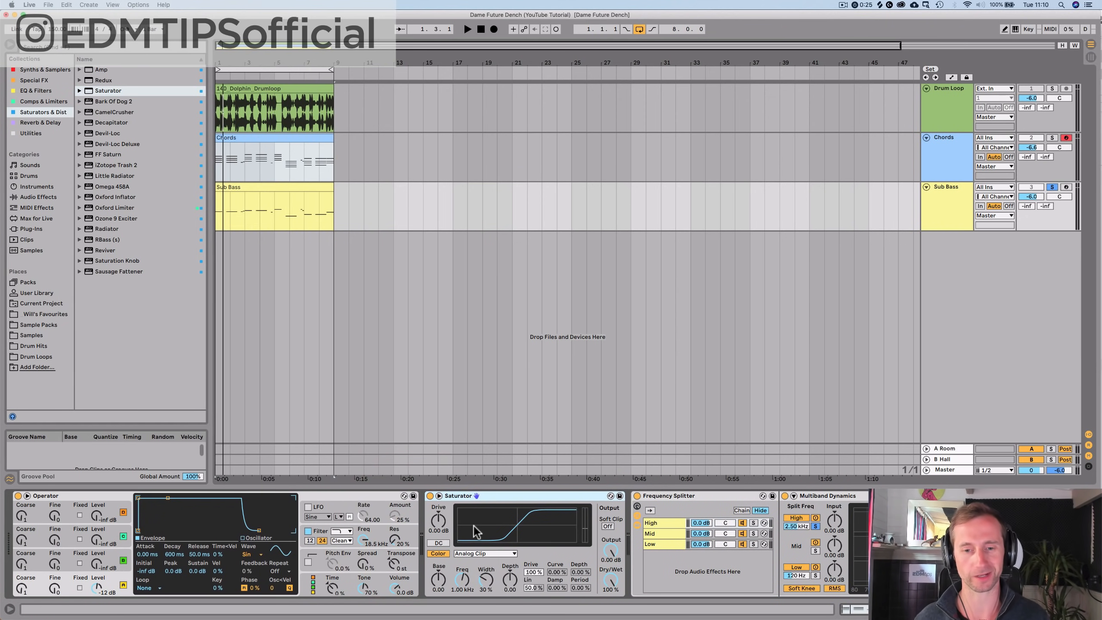
{"action": "key", "text": "space"}
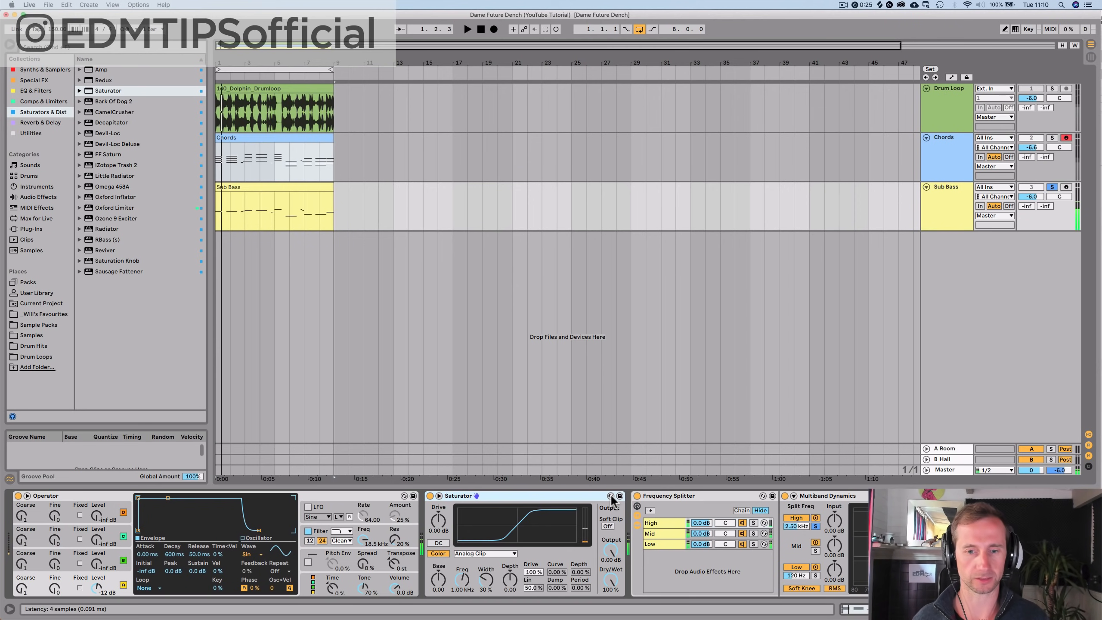
Step: Load the Rectifier preset into the Sub Bass track's Saturator while the bass plays
{"action": "left_click", "coordinate": [610, 496]}
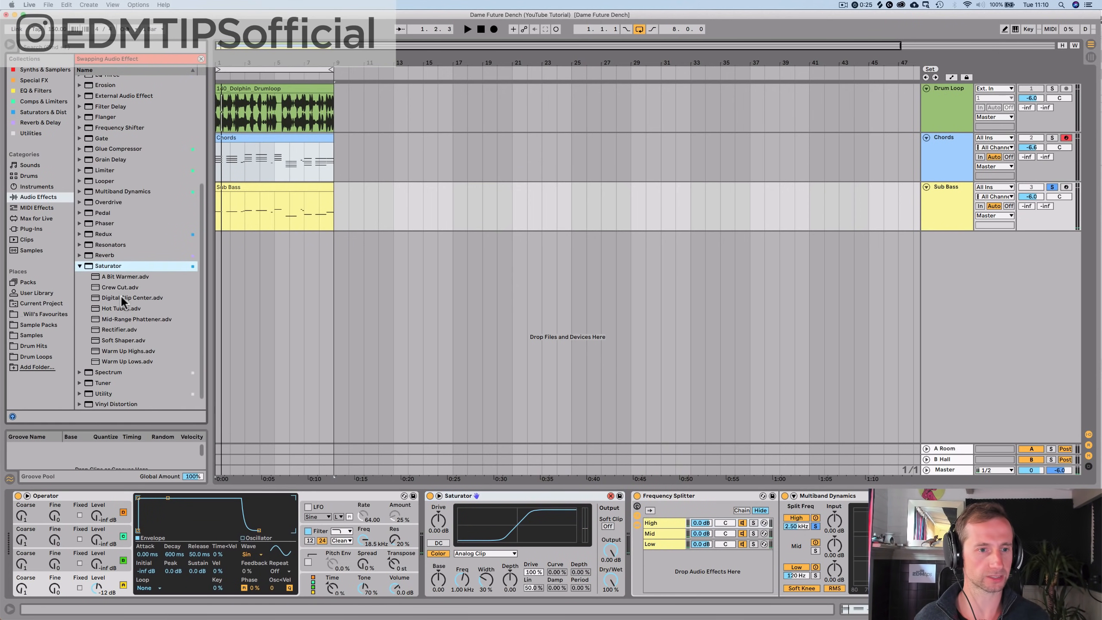
{"action": "left_click", "coordinate": [119, 319]}
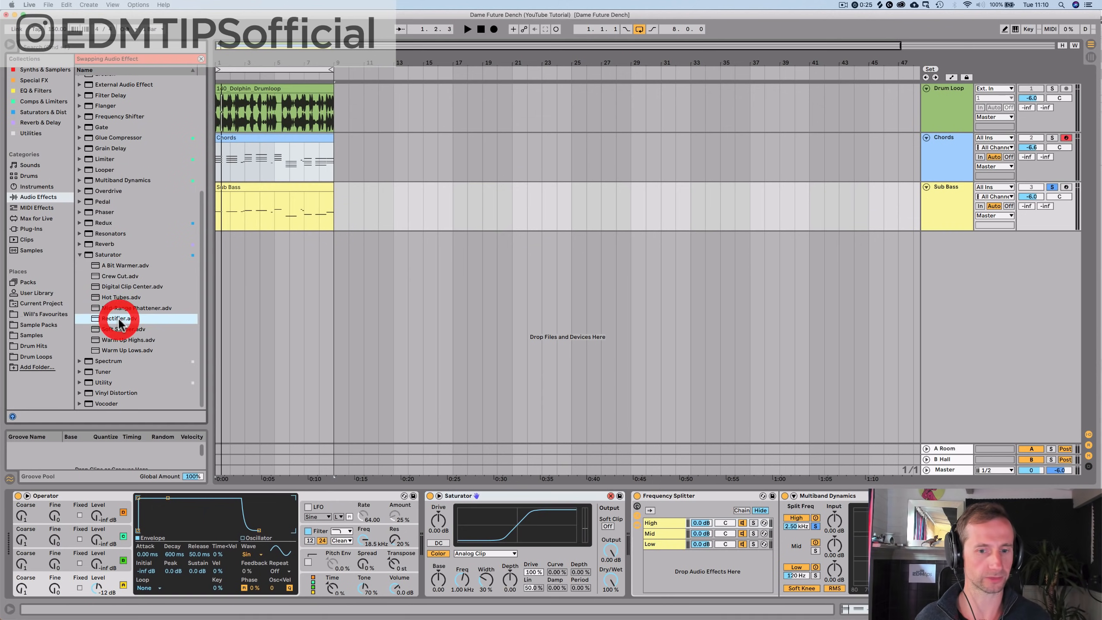
{"action": "key", "text": "space"}
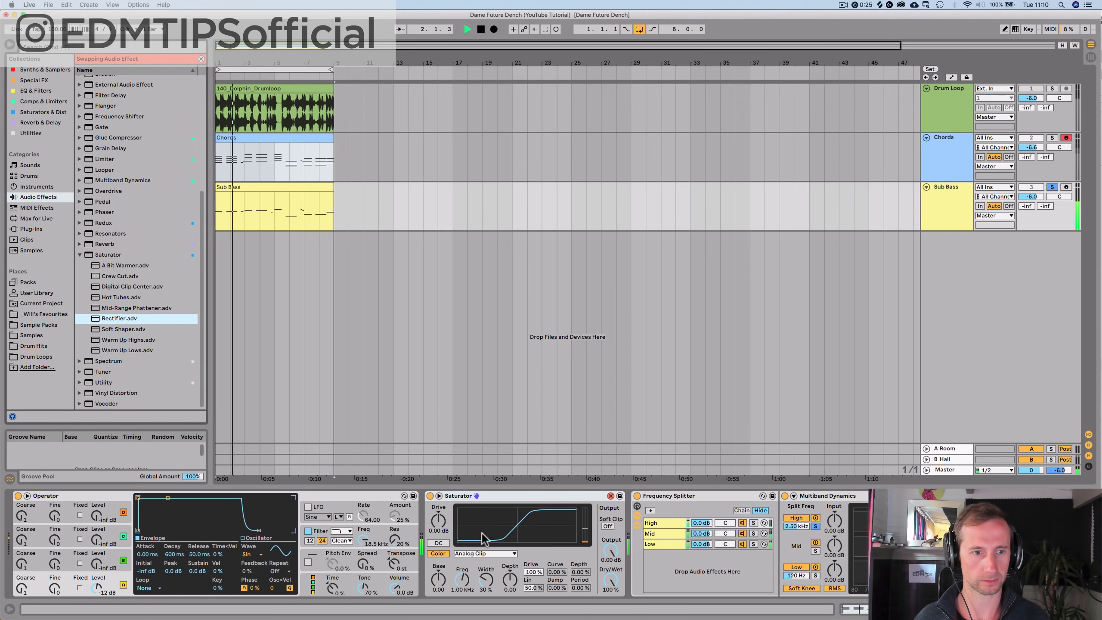
{"action": "double_click", "coordinate": [120, 319]}
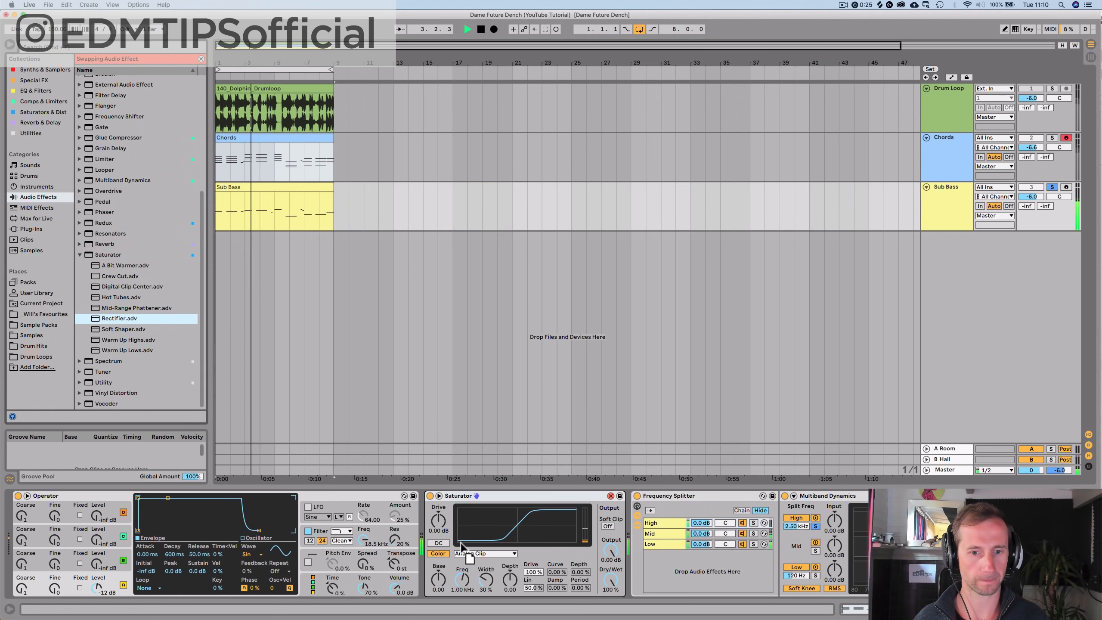
{"action": "left_click", "coordinate": [476, 530]}
Step: Set the Rectifier's Dry/Wet to about 13.5 % and fold the device
{"action": "left_click_drag", "start_coordinate": [610, 580], "coordinate": [610, 619]}
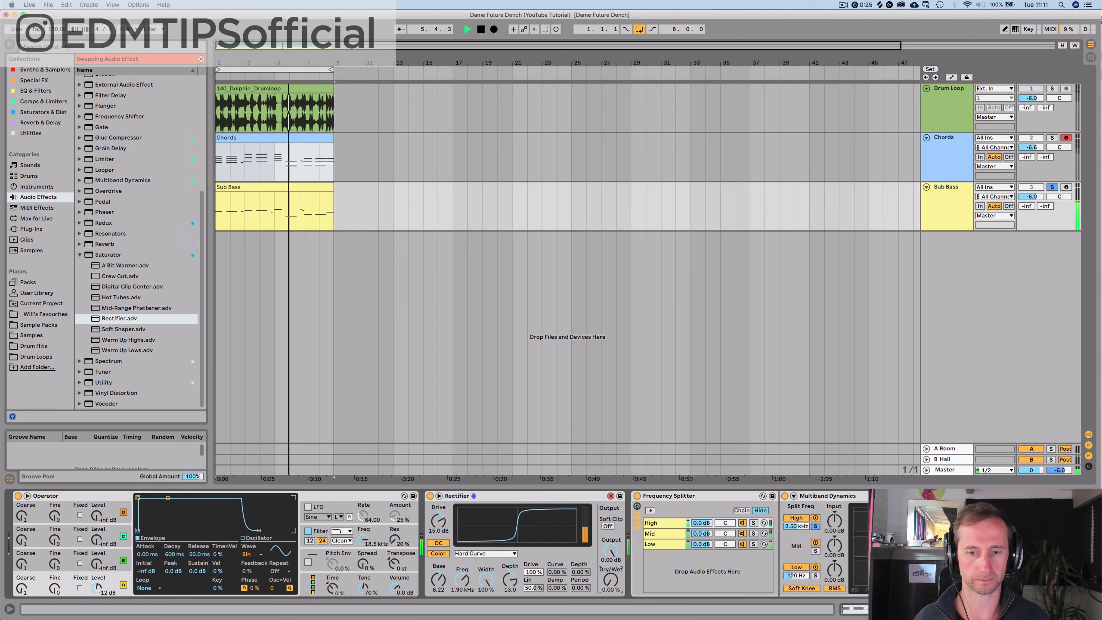
{"action": "left_click_drag", "start_coordinate": [610, 580], "coordinate": [610, 572]}
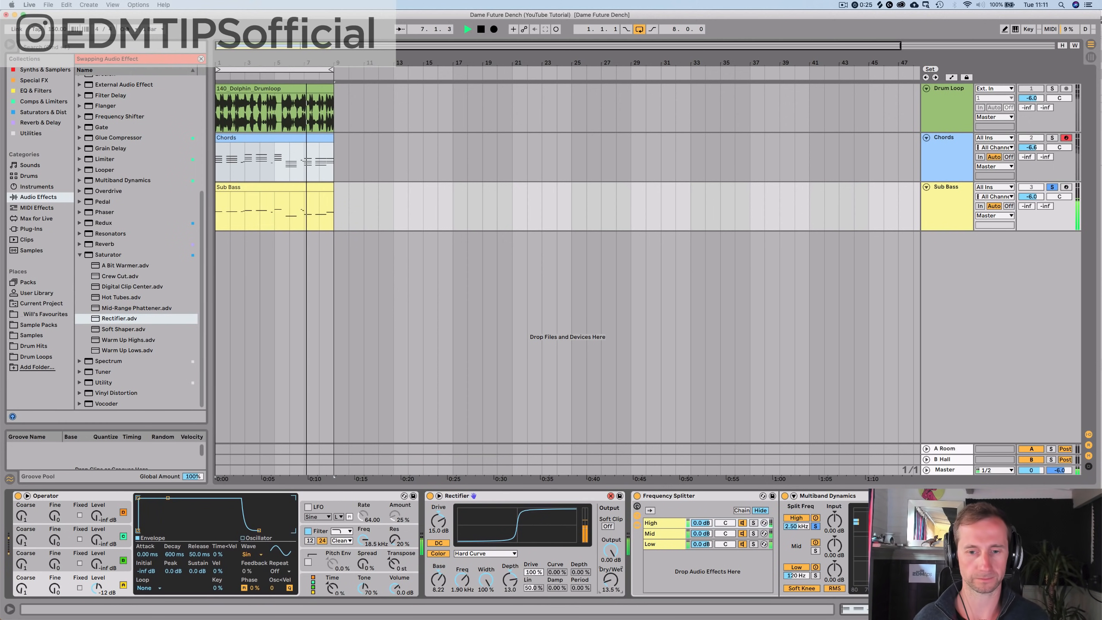
{"action": "double_click", "coordinate": [512, 495]}
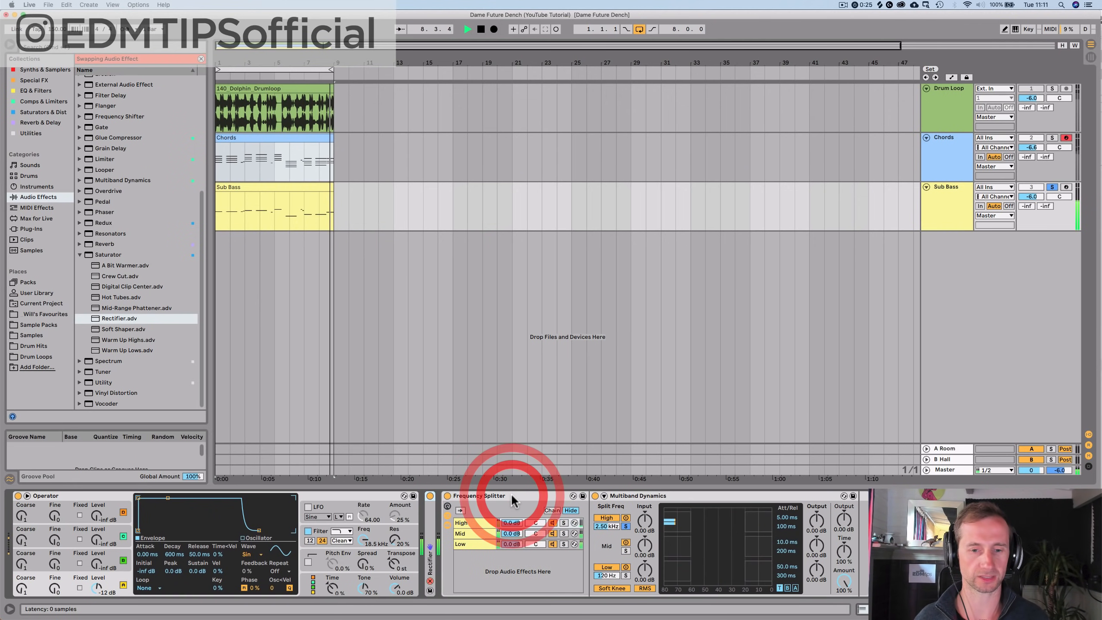
Step: Add Ozone Imager 2 after the Multiband Dynamics on the Mid chain of the Sub Bass track's Frequency Splitter
{"action": "left_click", "coordinate": [486, 533]}
{"action": "left_click", "coordinate": [485, 523]}
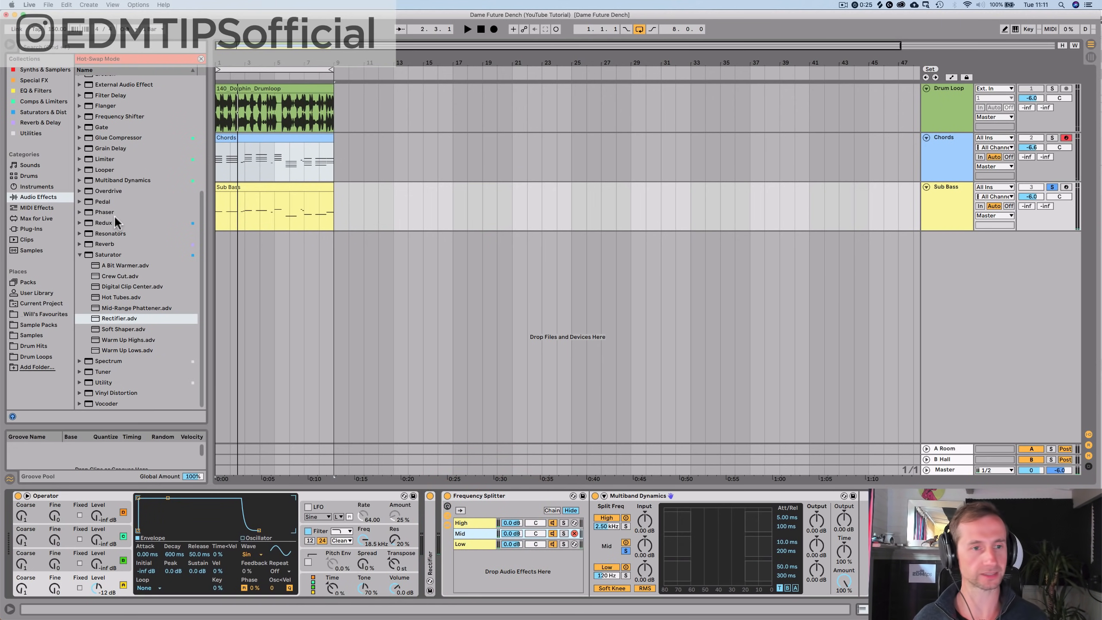
{"action": "left_click", "coordinate": [34, 133]}
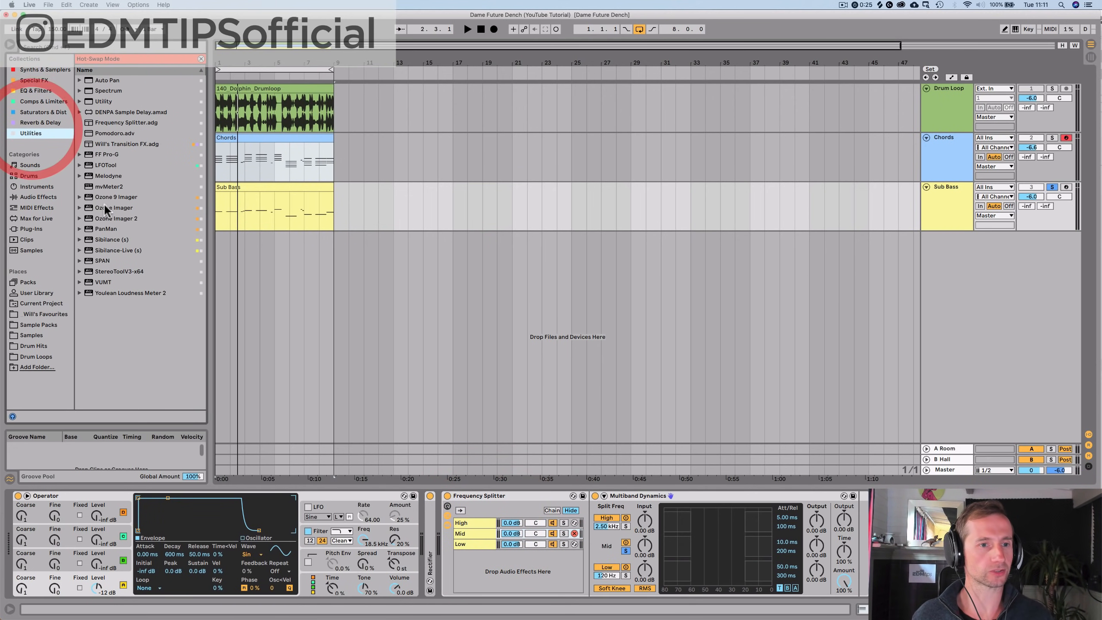
{"action": "left_click", "coordinate": [112, 217]}
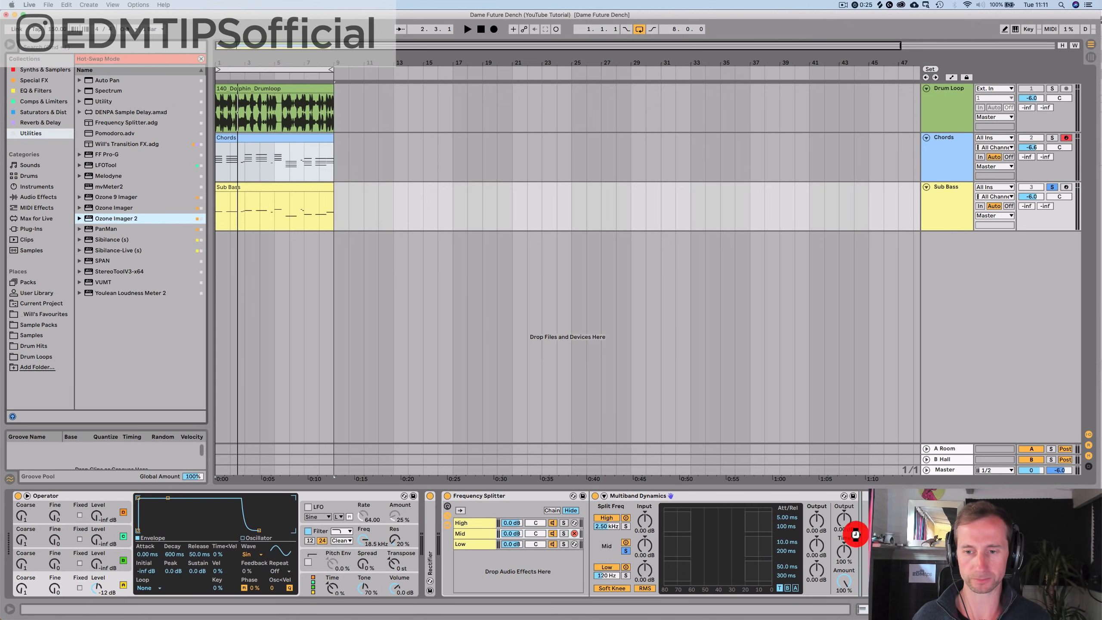
{"action": "left_click_drag", "start_coordinate": [856, 534], "coordinate": [856, 535]}
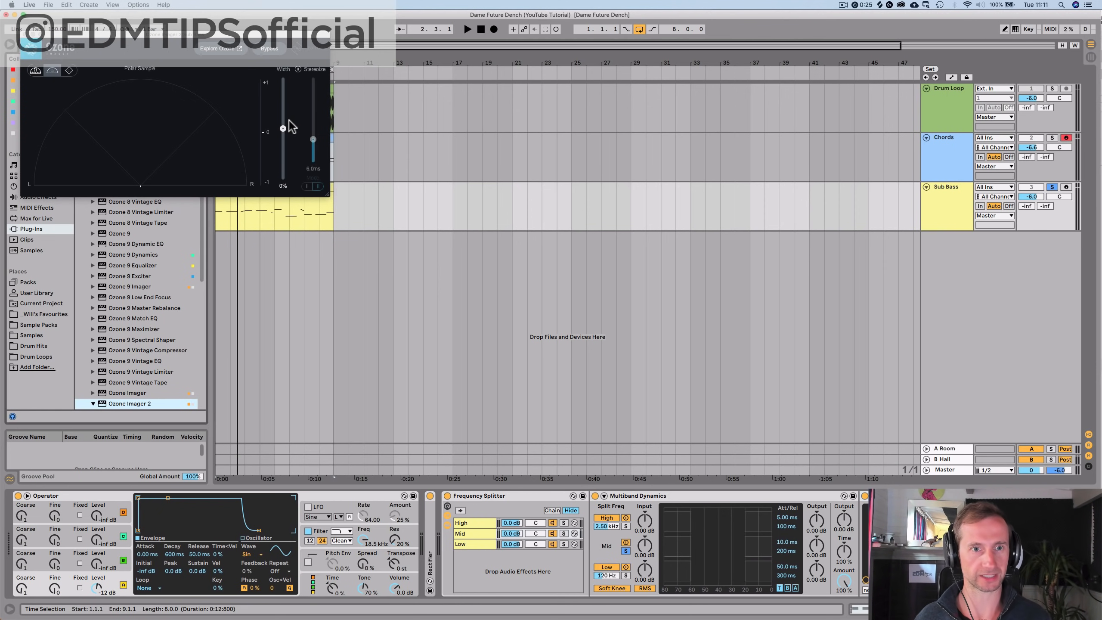
Step: Play the bass, enable Stereoize in Ozone Imager 2, and set Width to 82% and the Stereoize delay to 15.8 ms
{"action": "key", "text": "space"}
{"action": "left_click", "coordinate": [299, 71]}
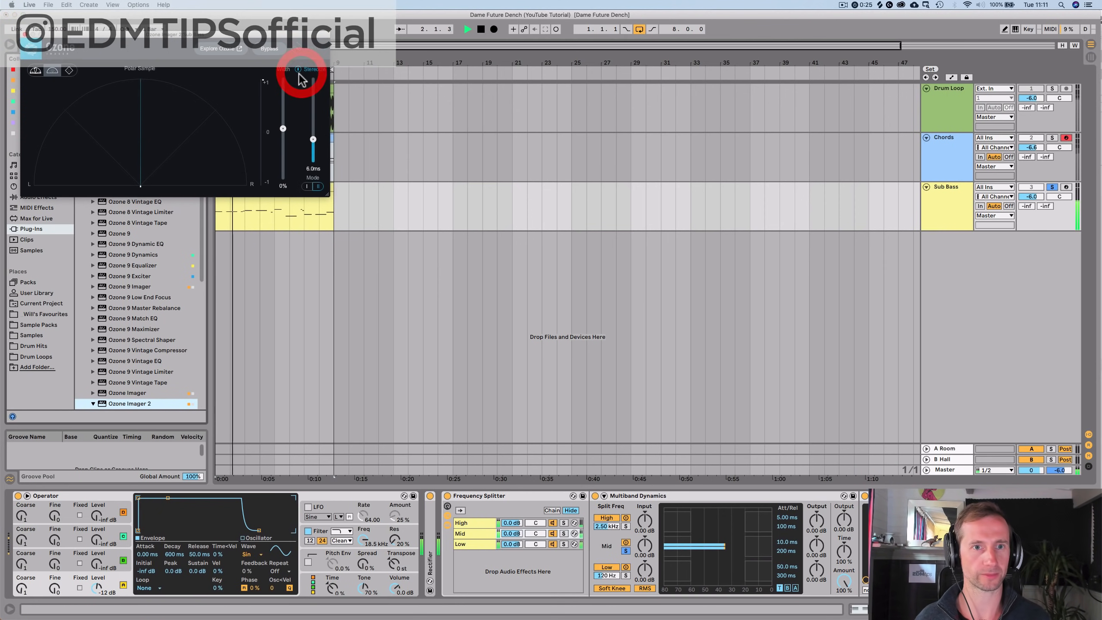
{"action": "left_click", "coordinate": [283, 89]}
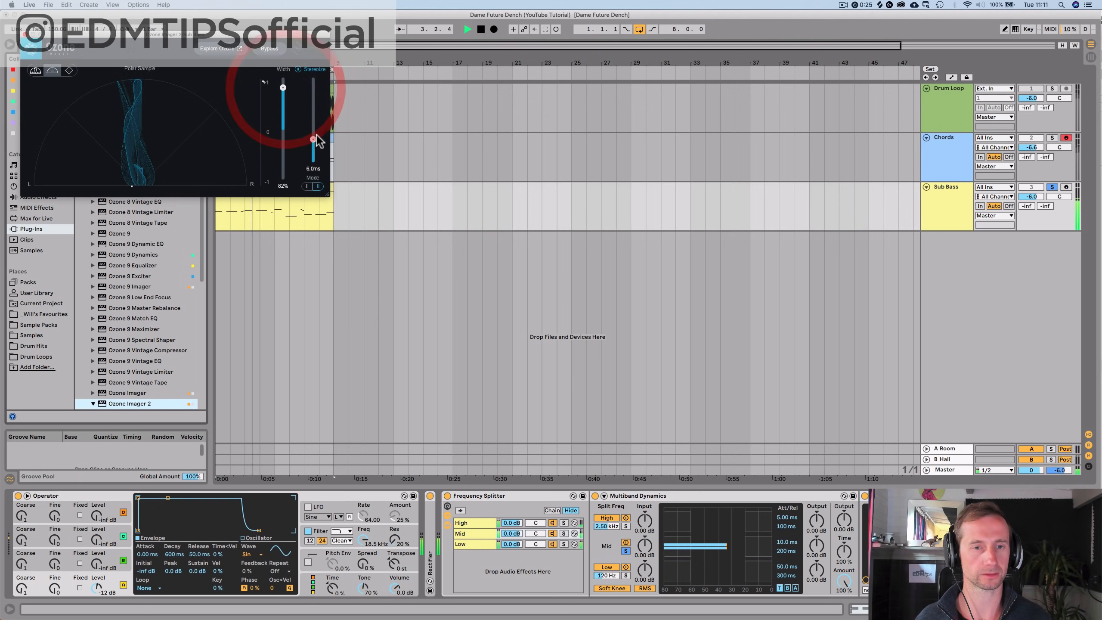
{"action": "left_click", "coordinate": [320, 97]}
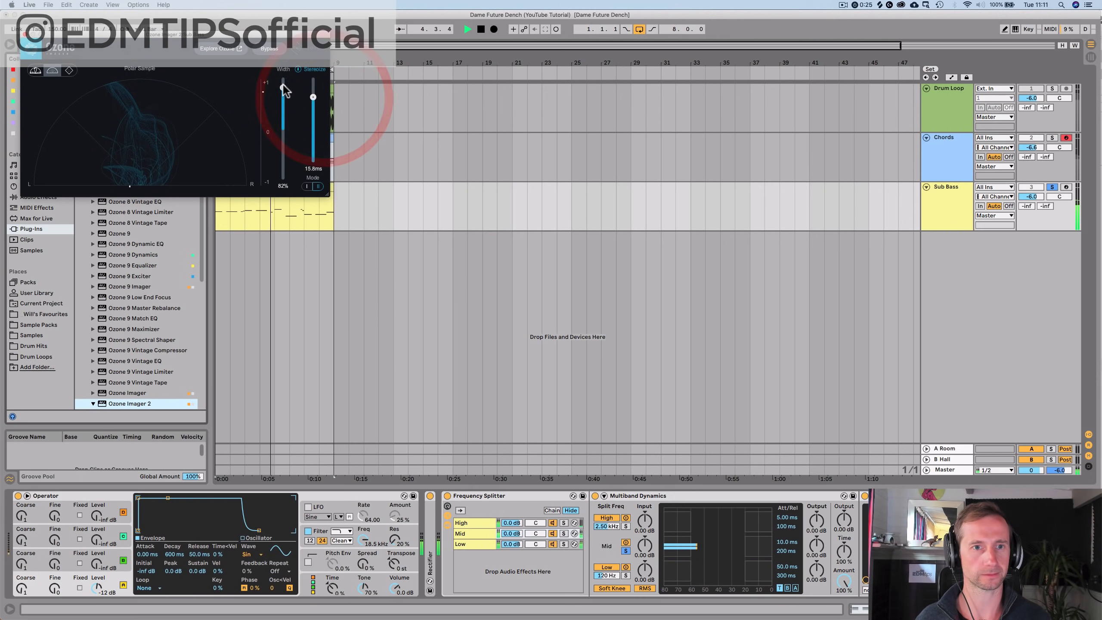
{"action": "left_click", "coordinate": [284, 88]}
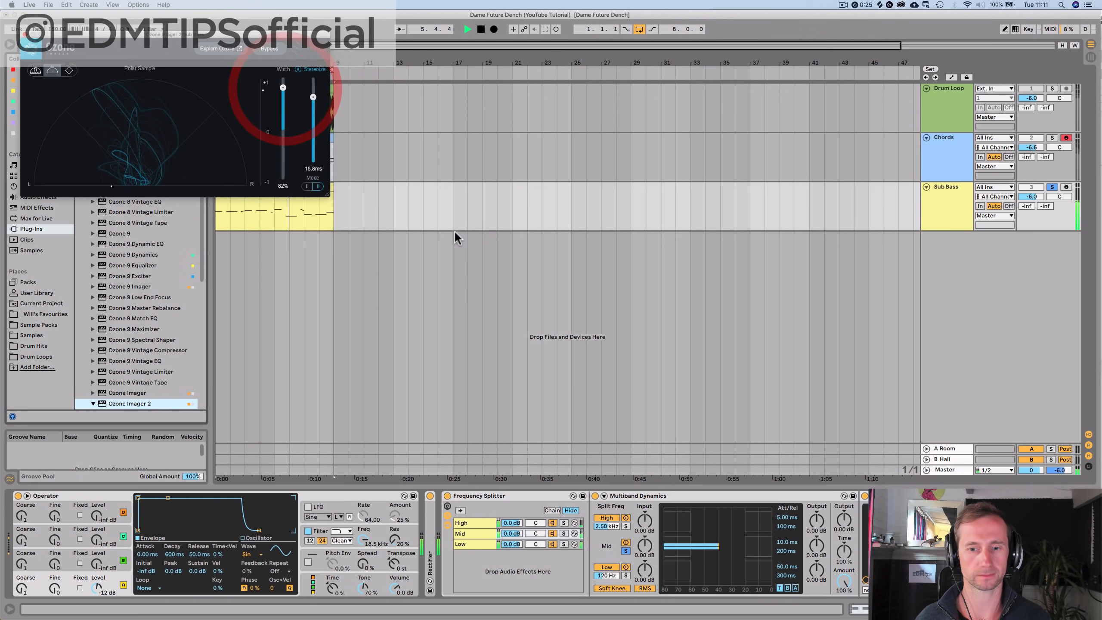
Step: Compare the bass with the Frequency Splitter bypassed and re-enabled, and close the Ozone Imager window
{"action": "left_click", "coordinate": [449, 497]}
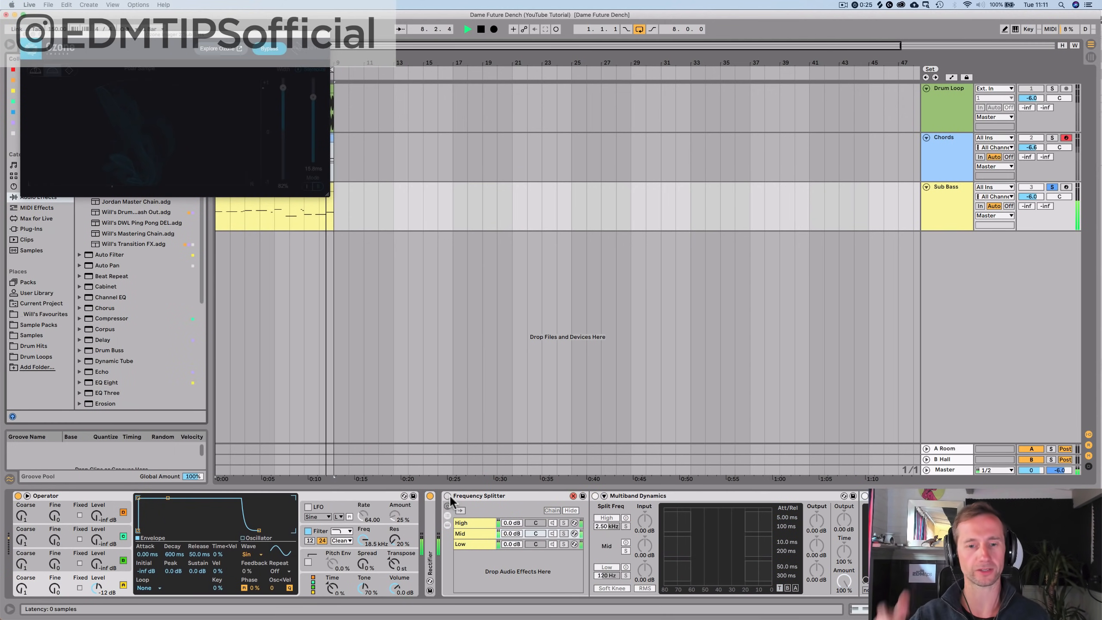
{"action": "left_click", "coordinate": [448, 496]}
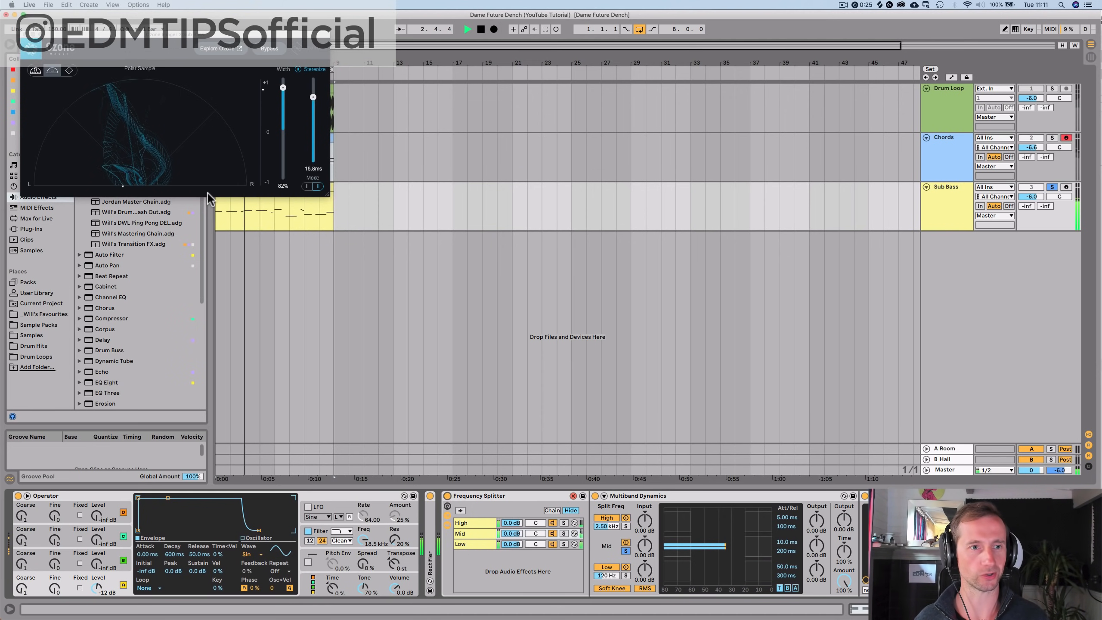
{"action": "left_click", "coordinate": [25, 35]}
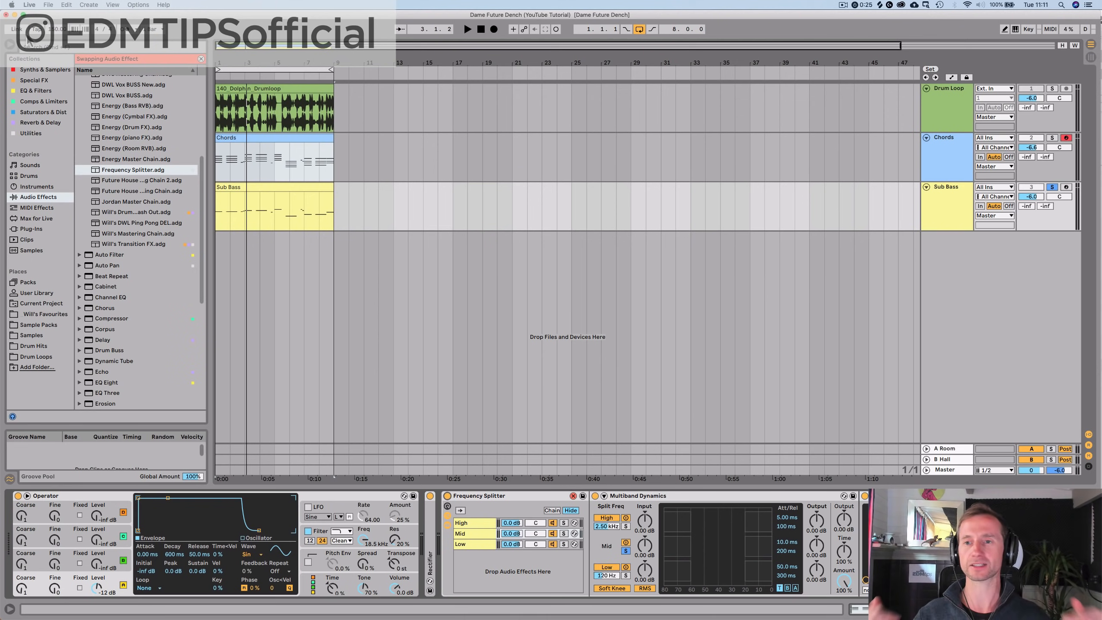
Step: Duplicate the first Operator chain in the Chords track's Instrument Rack and set the copy's oscillator A Fine to 3
{"action": "left_click", "coordinate": [934, 168]}
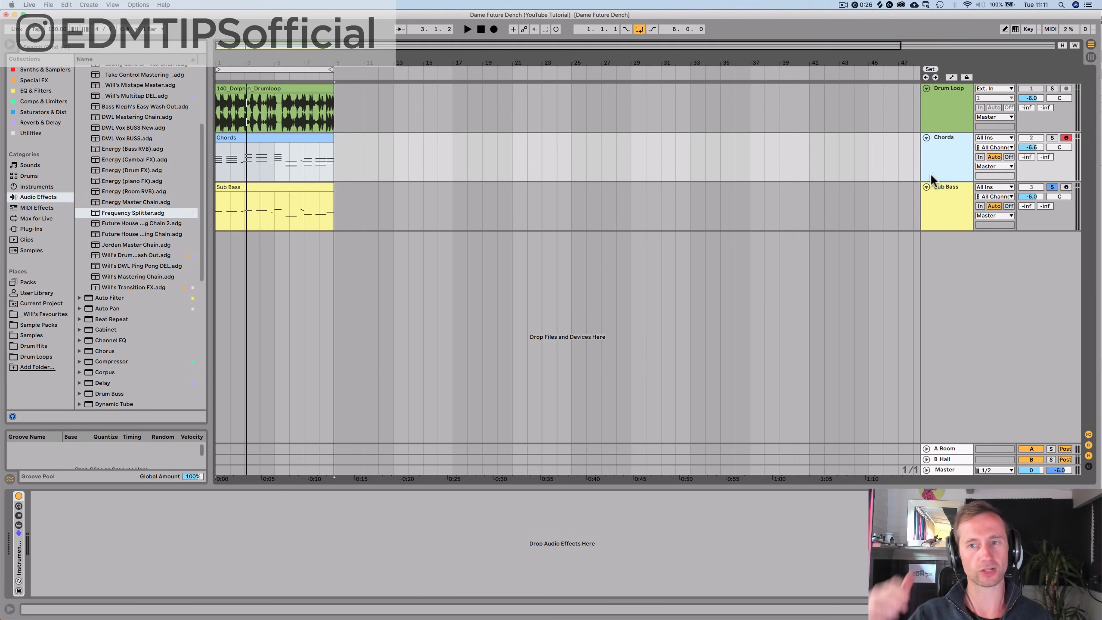
{"action": "left_click", "coordinate": [935, 172]}
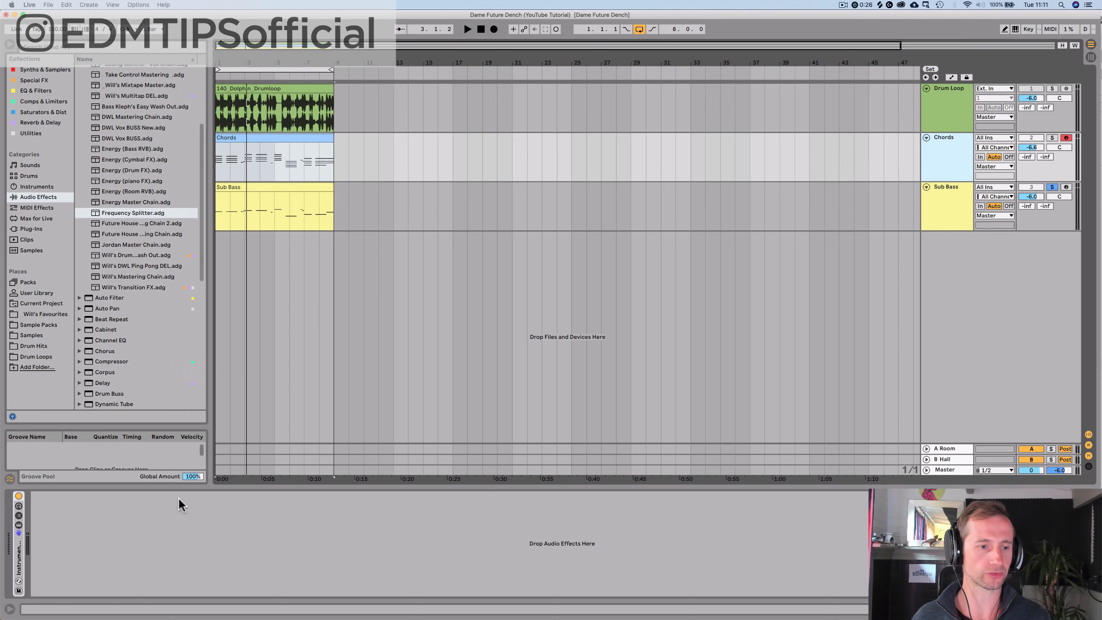
{"action": "double_click", "coordinate": [21, 552]}
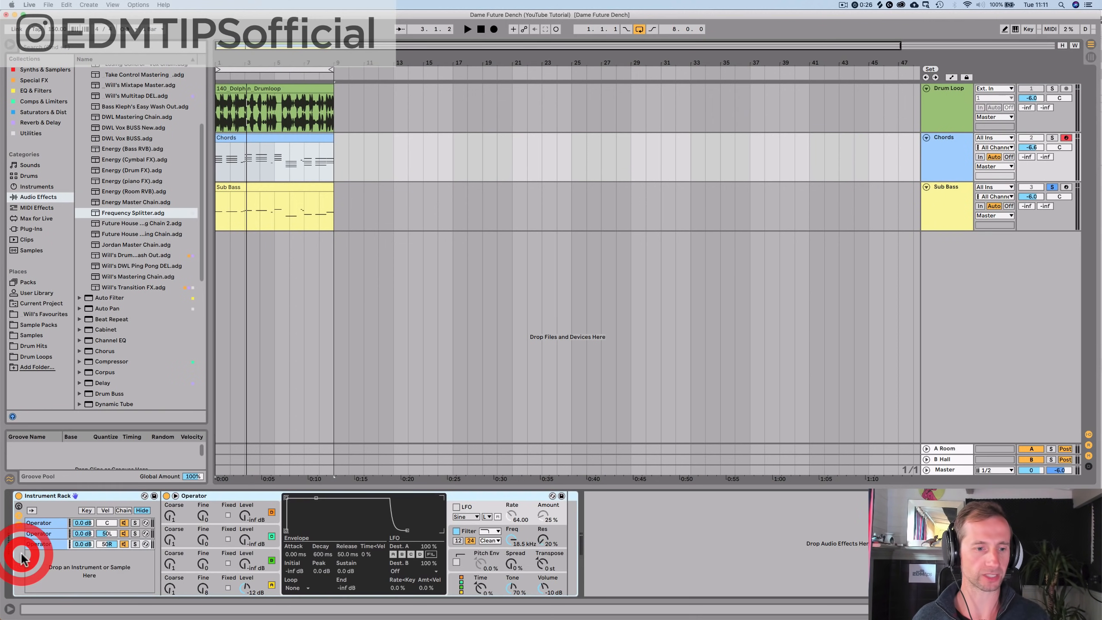
{"action": "left_click", "coordinate": [38, 525]}
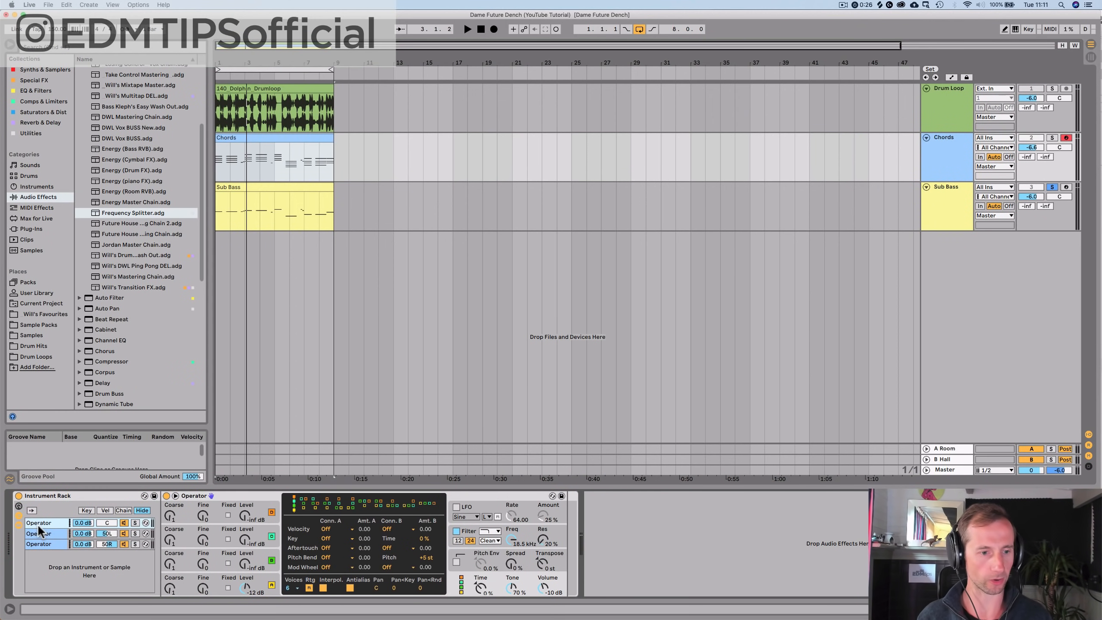
{"action": "key", "text": "super+d"}
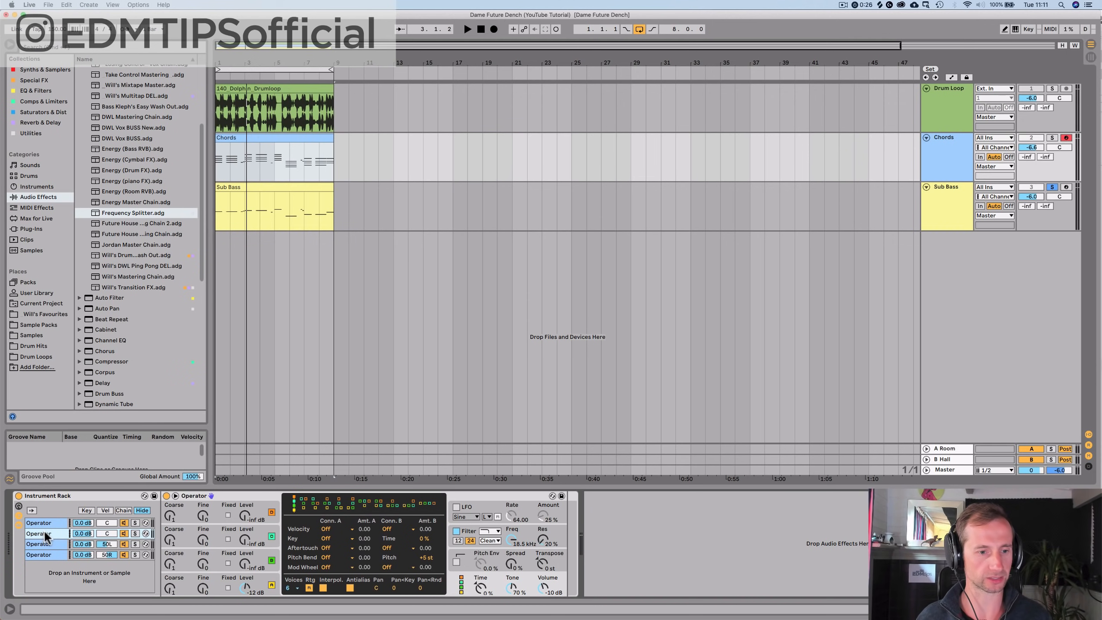
{"action": "left_click", "coordinate": [205, 590]}
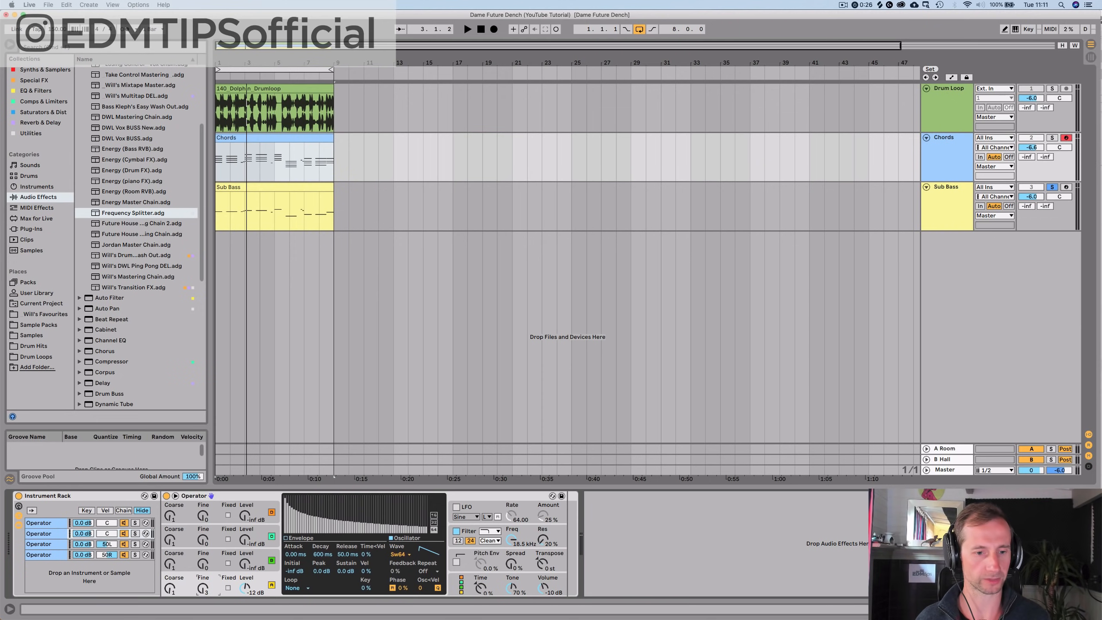
Step: Solo the Chords track together with the Sub Bass track, play both, and select the Chords track
{"action": "key", "text": "space"}
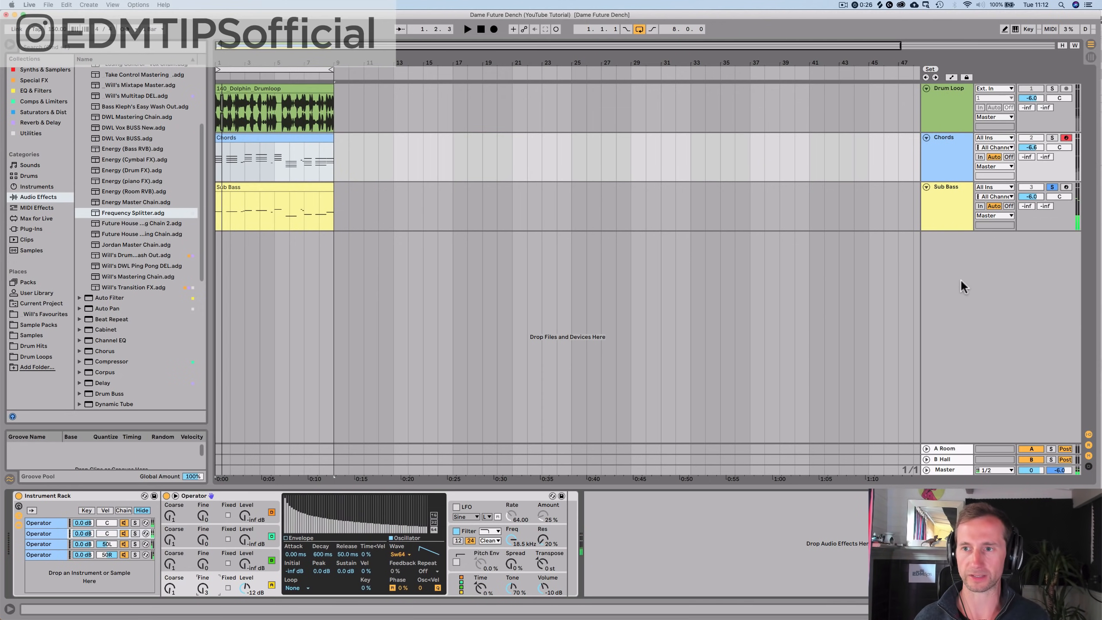
{"action": "left_click", "coordinate": [1052, 137]}
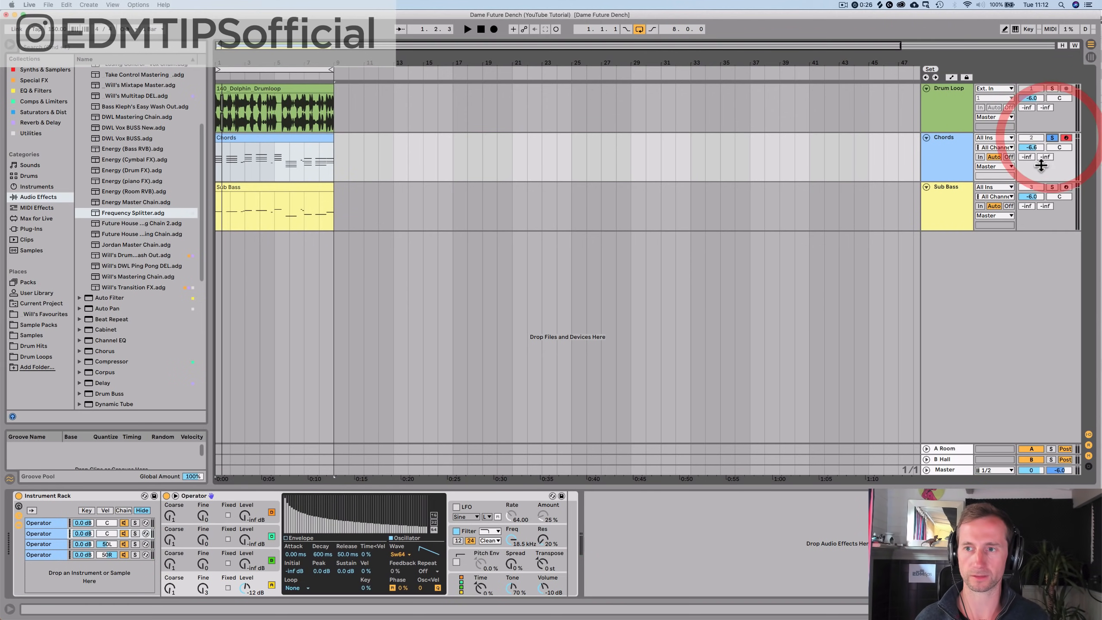
{"action": "left_click", "coordinate": [1052, 187]}
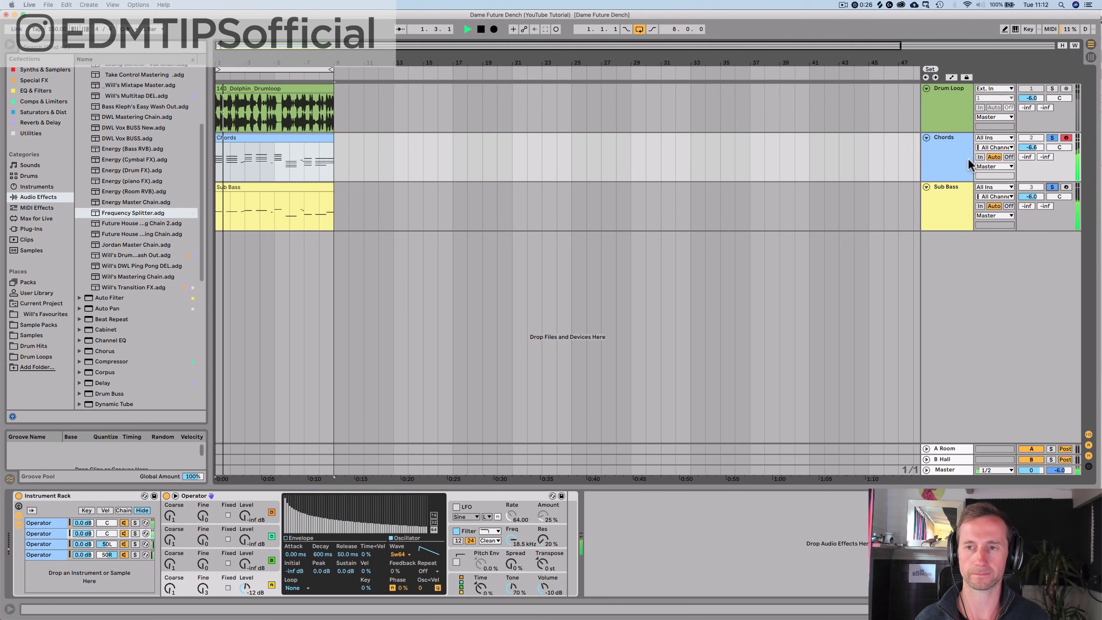
{"action": "left_click", "coordinate": [954, 156]}
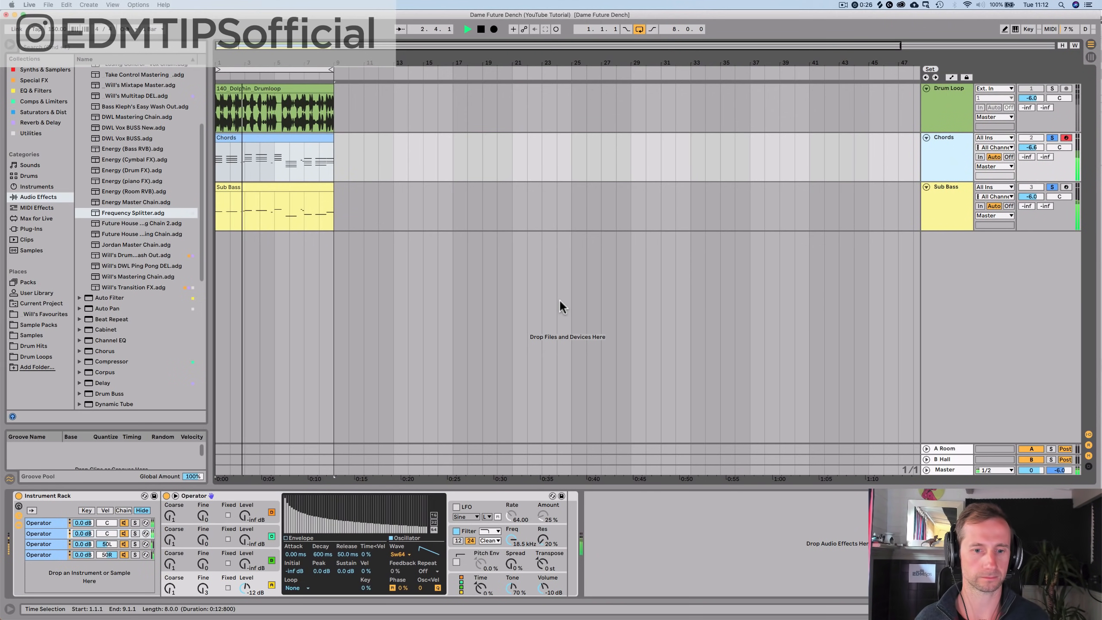
Step: Try the Square 64 waveform on oscillator A of the Operator chain panned 50R and play the track
{"action": "left_click", "coordinate": [58, 556]}
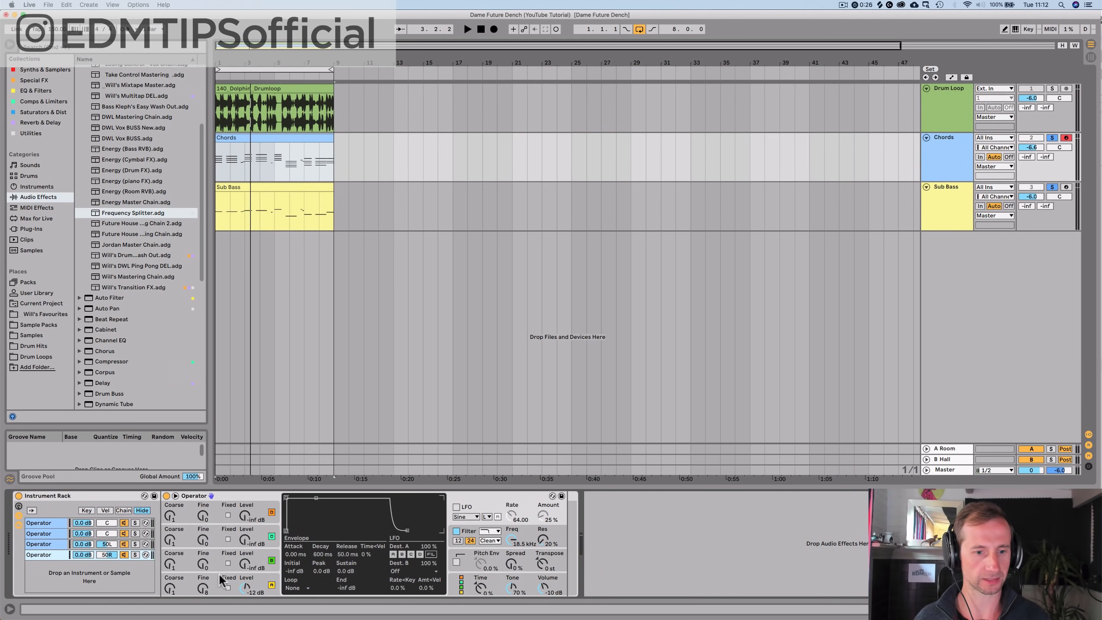
{"action": "left_click", "coordinate": [244, 590]}
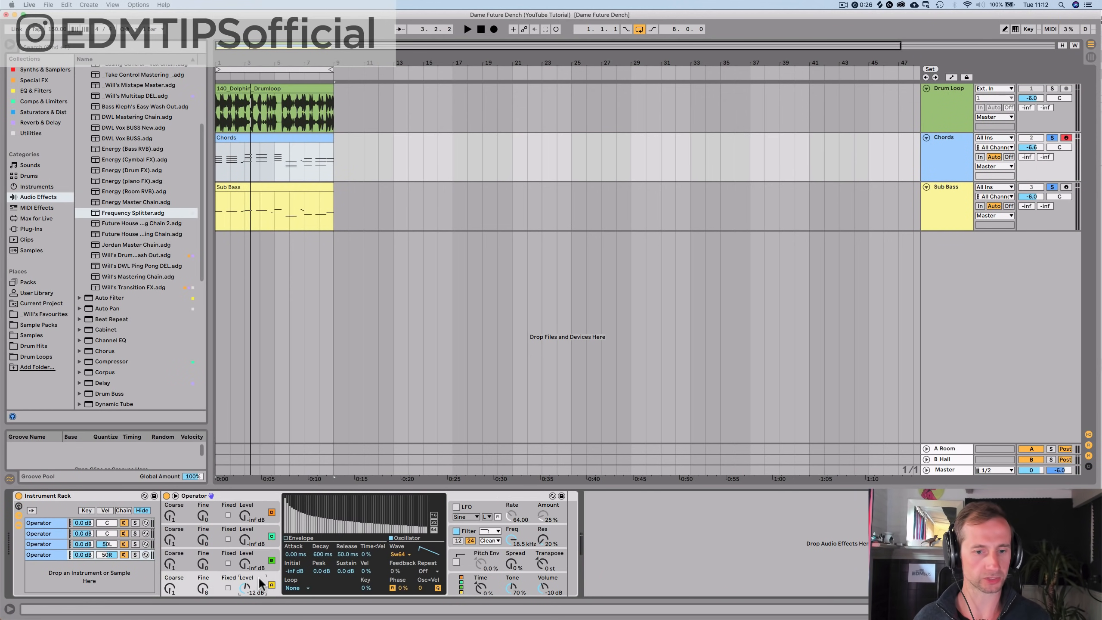
{"action": "left_click", "coordinate": [409, 553]}
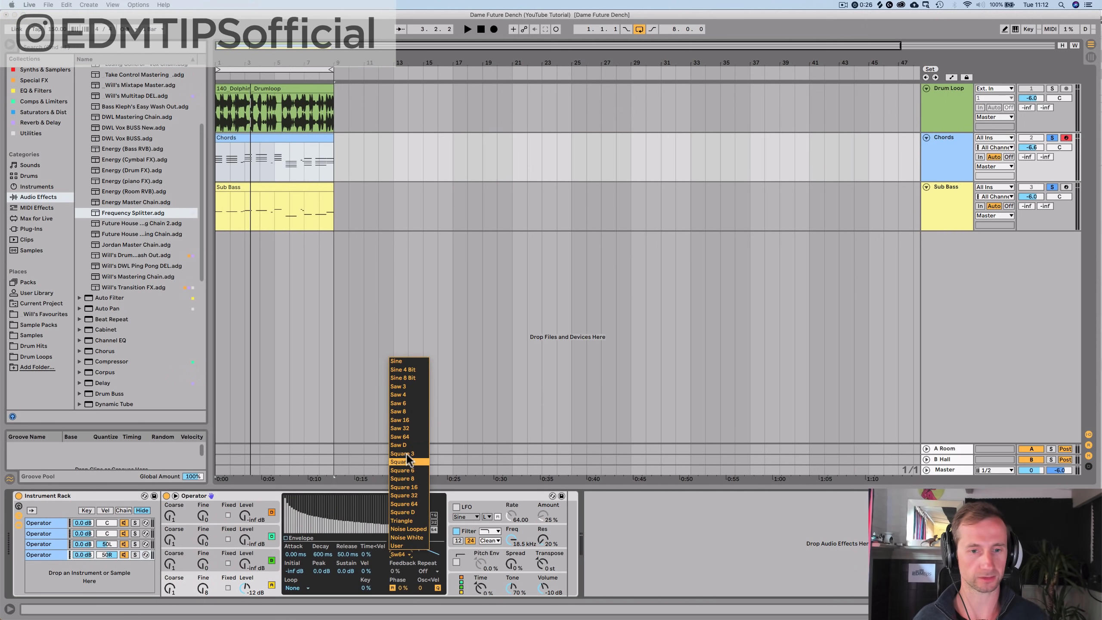
{"action": "left_click", "coordinate": [409, 502]}
{"action": "key", "text": "space"}
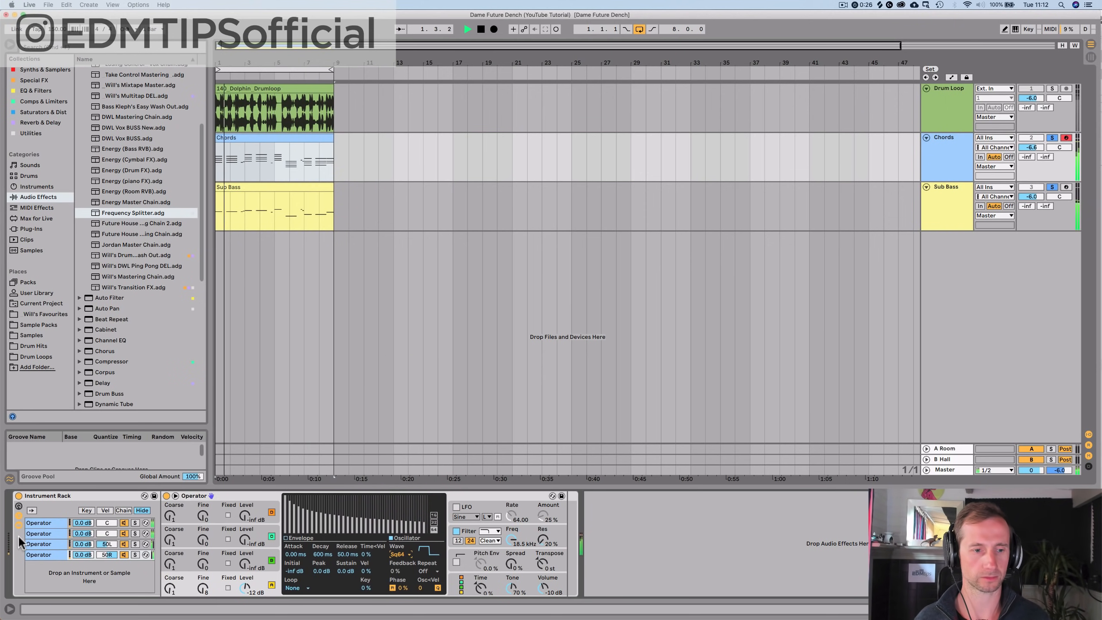
Step: Try the Triangle waveform on oscillator A of the Operator chain panned 50L during playback
{"action": "left_click", "coordinate": [43, 543]}
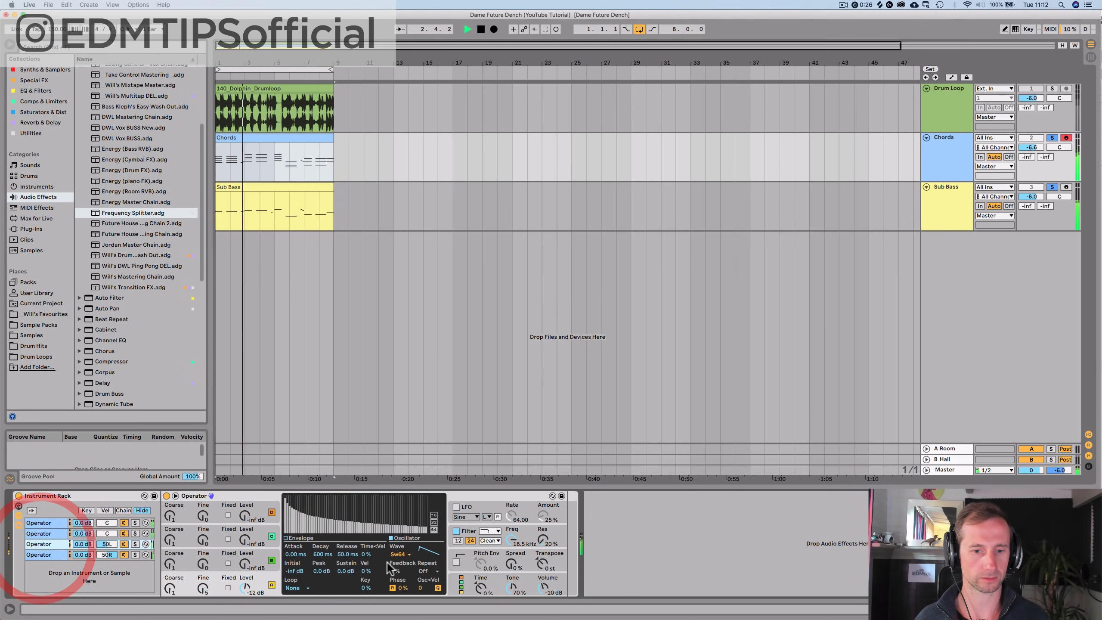
{"action": "left_click", "coordinate": [405, 555]}
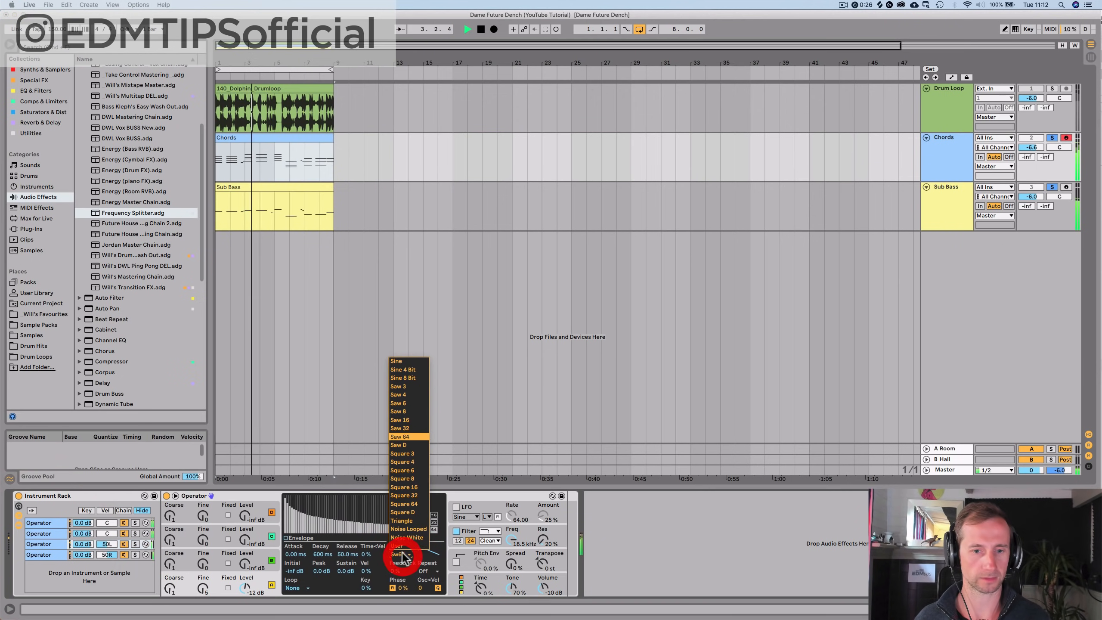
{"action": "left_click", "coordinate": [402, 519]}
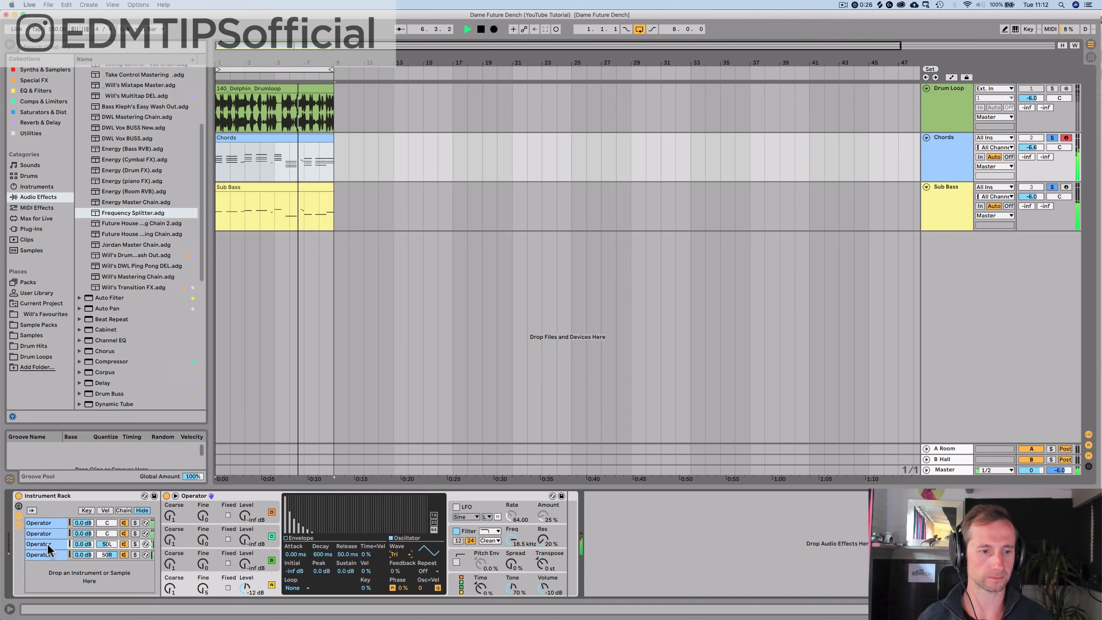
Step: Stop playback, undo the waveform changes on the panned Operator chains, and check both chains
{"action": "key", "text": "space"}
{"action": "key", "text": "super+z"}
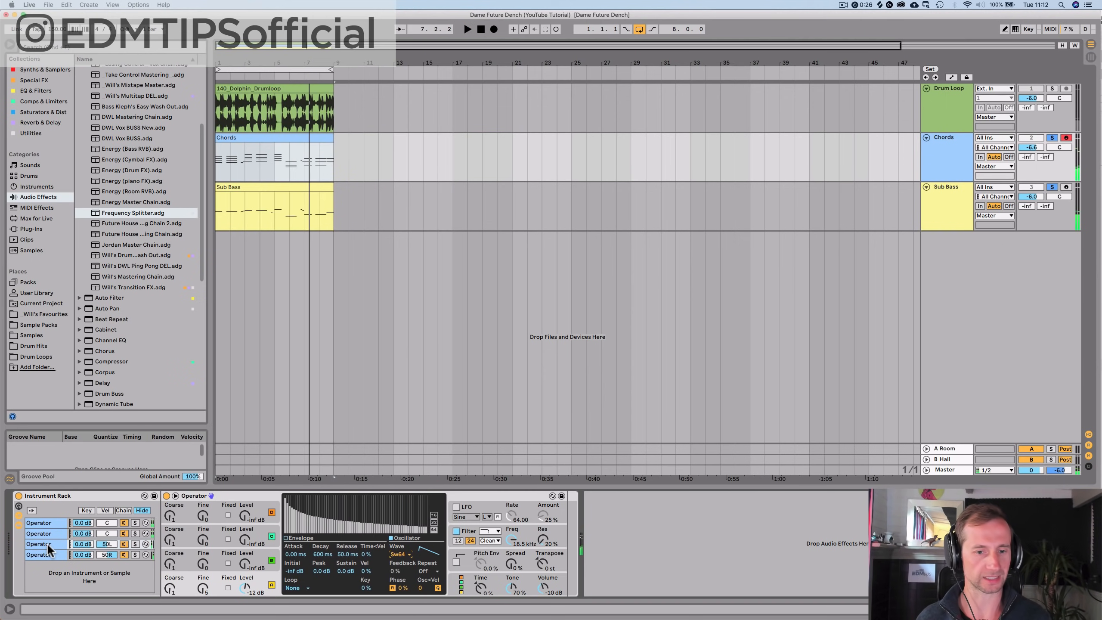
{"action": "left_click", "coordinate": [48, 548]}
{"action": "left_click", "coordinate": [48, 555]}
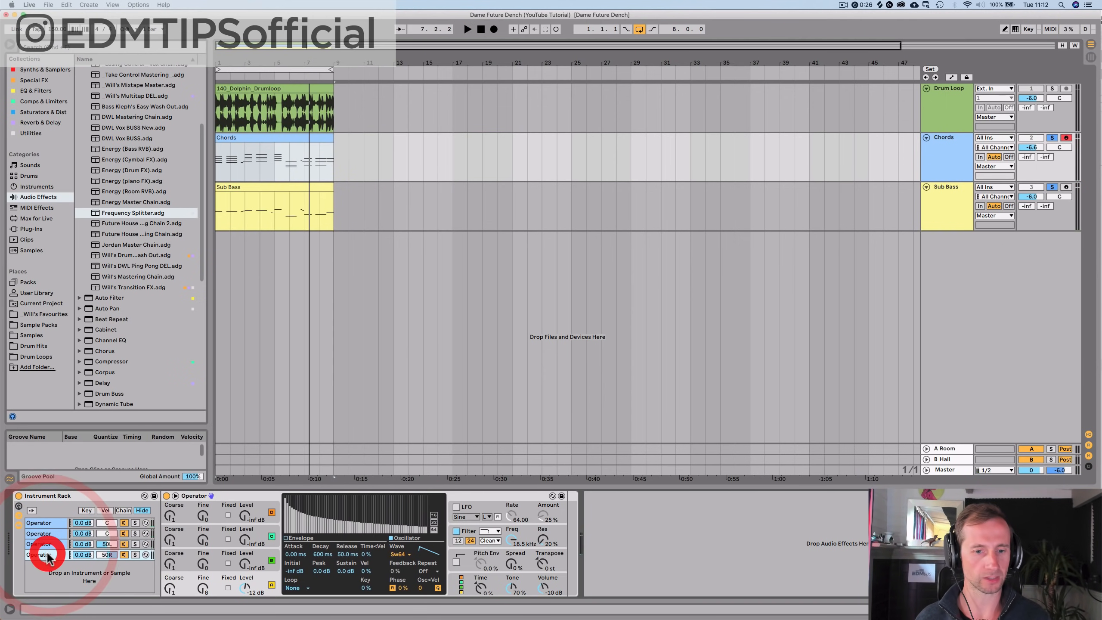
{"action": "left_click", "coordinate": [48, 538]}
{"action": "left_click", "coordinate": [49, 545]}
Step: Try the Saw 16 waveform on oscillator A of the Operator chain panned 50L and play the result
{"action": "key", "text": "space"}
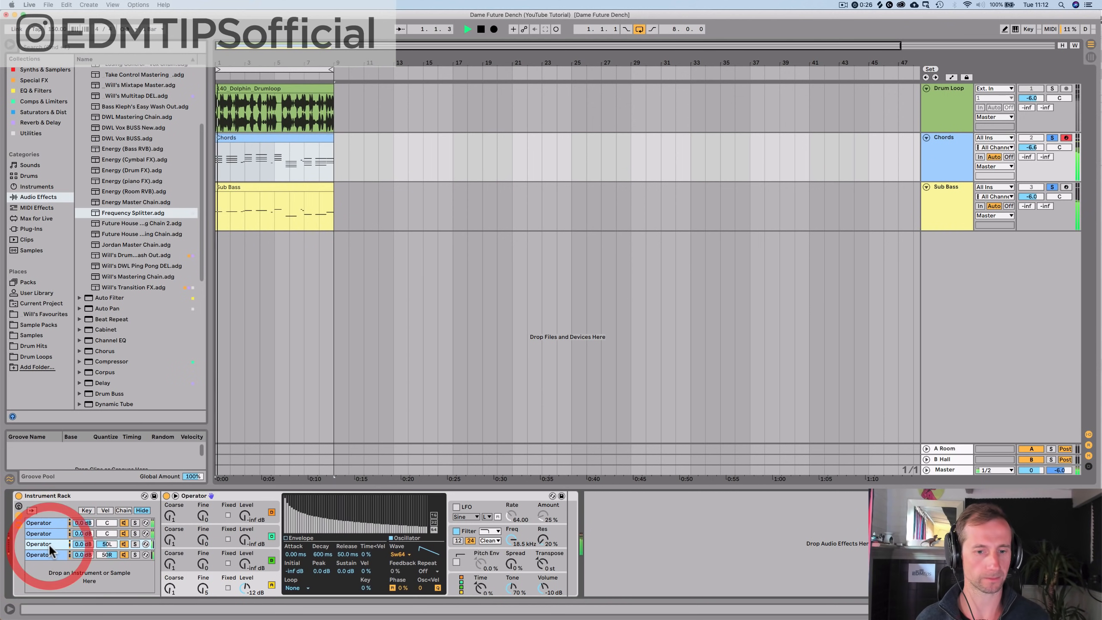
{"action": "key", "text": "space"}
{"action": "left_click", "coordinate": [399, 556]}
{"action": "left_click", "coordinate": [392, 424]}
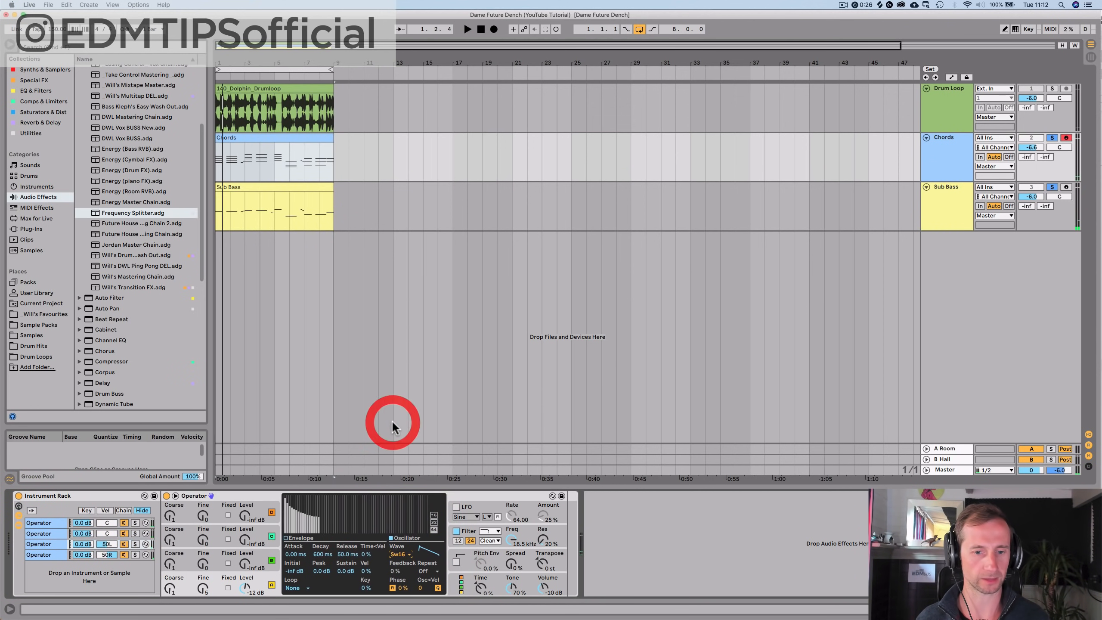
{"action": "key", "text": "space"}
Step: Check the waveforms of both panned Operator chains during playback, stop, and select the Sub Bass track
{"action": "left_click", "coordinate": [30, 557]}
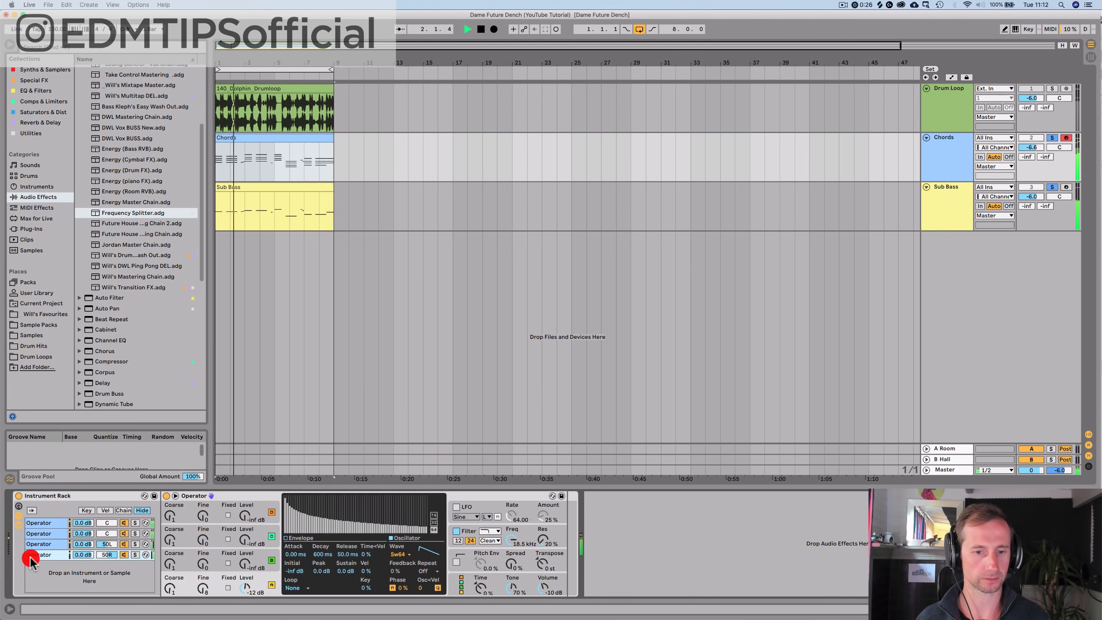
{"action": "left_click", "coordinate": [40, 545]}
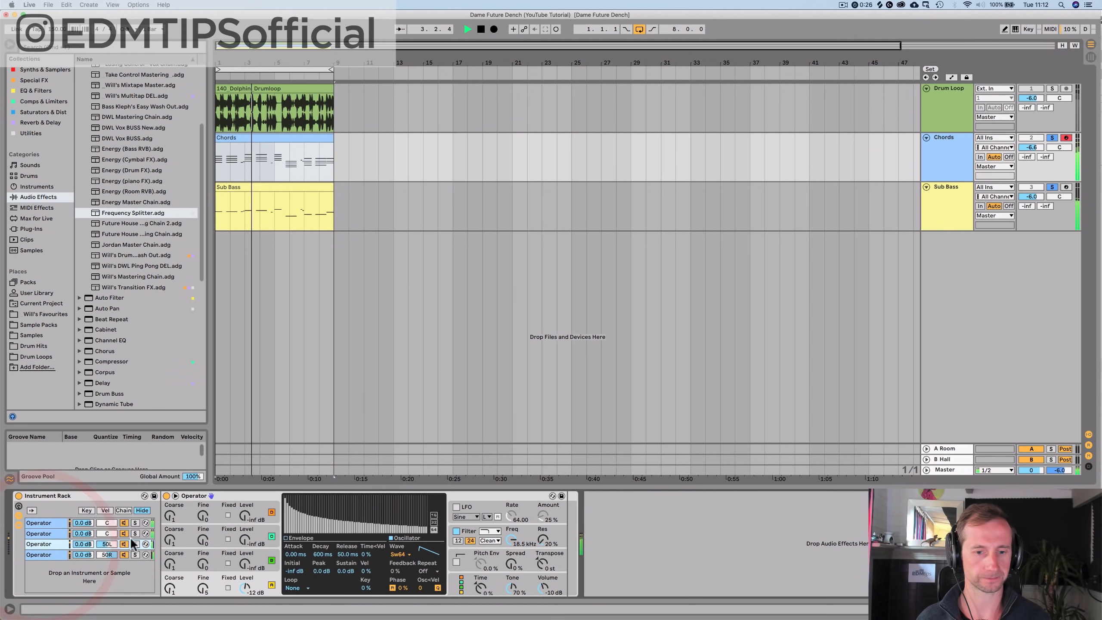
{"action": "key", "text": "space"}
{"action": "left_click", "coordinate": [961, 205]}
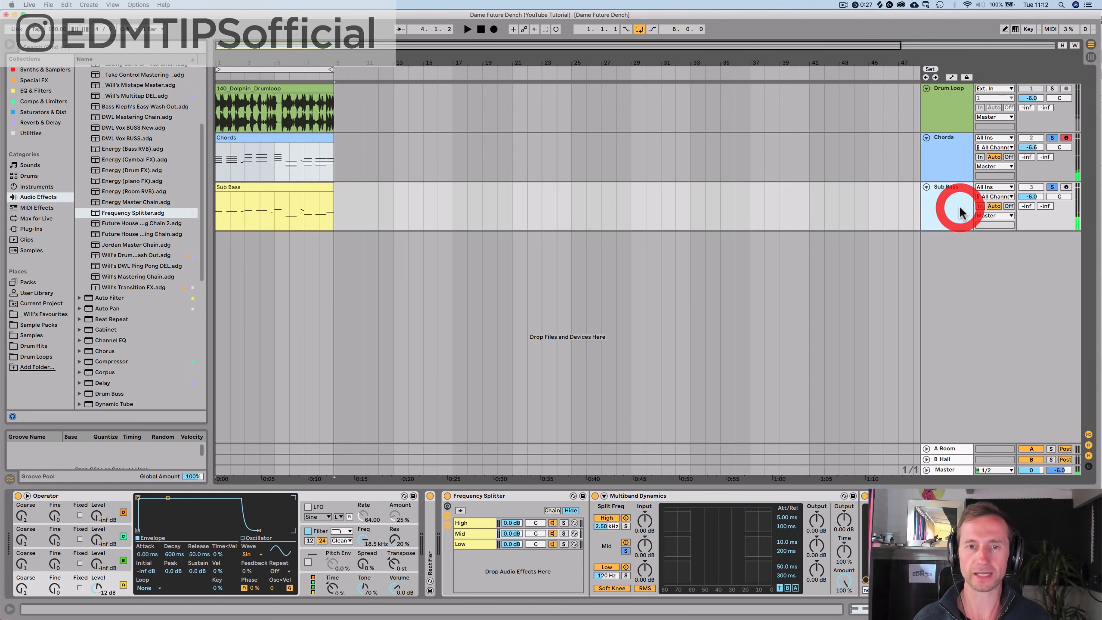
Step: Insert a MIDI track below the Drum Loop track and name it SC
{"action": "left_click", "coordinate": [949, 168]}
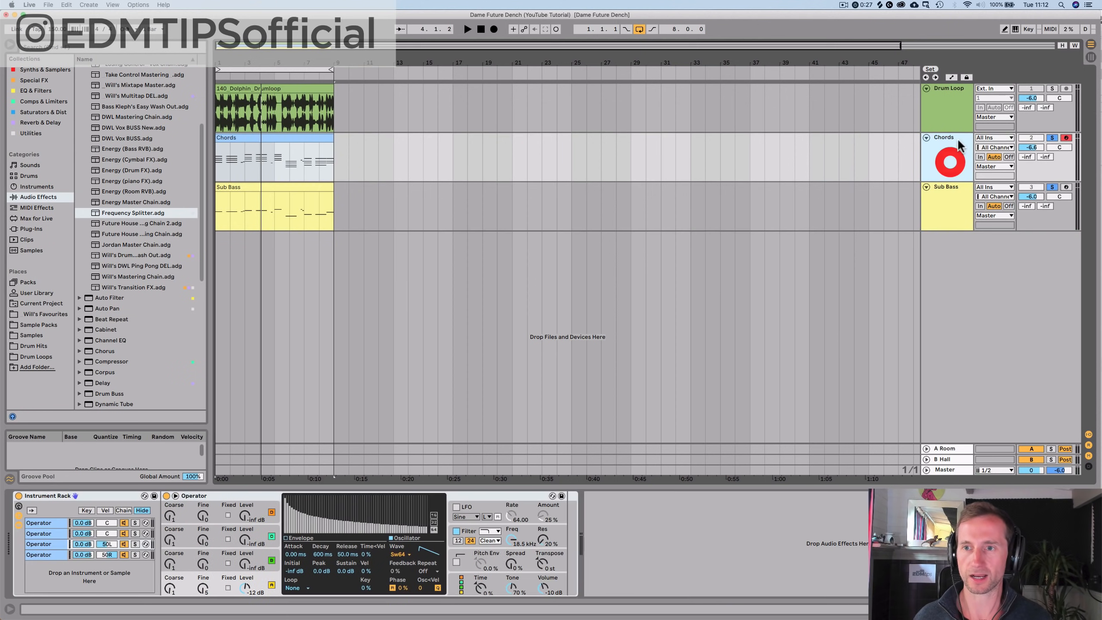
{"action": "left_click", "coordinate": [949, 114]}
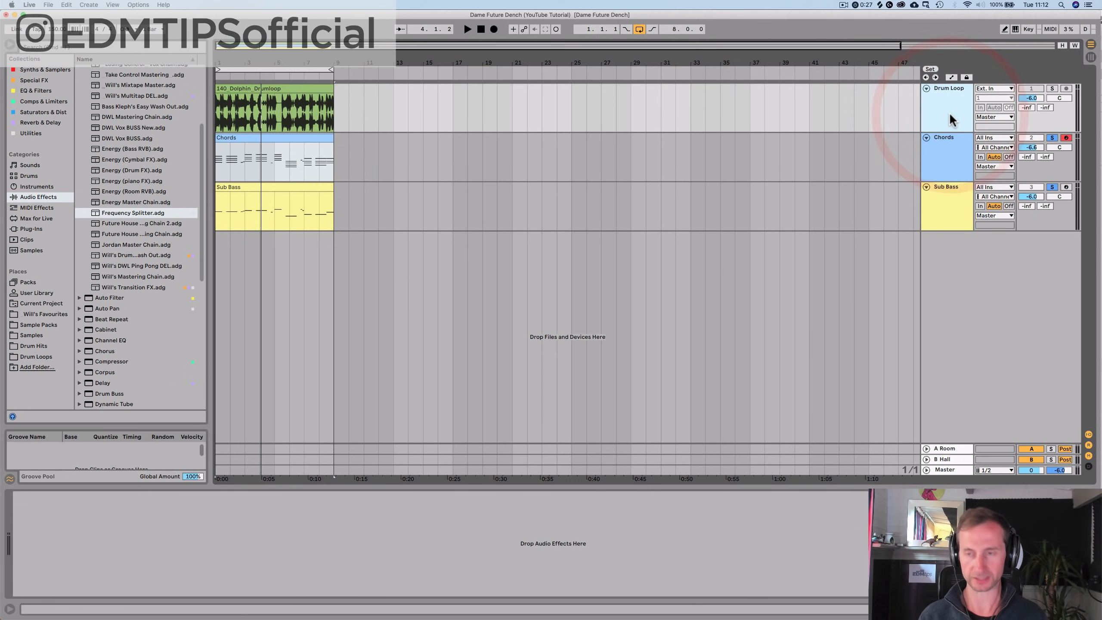
{"action": "key", "text": "super+shift+t"}
{"action": "left_click", "coordinate": [948, 141]}
{"action": "key", "text": "super+r"}
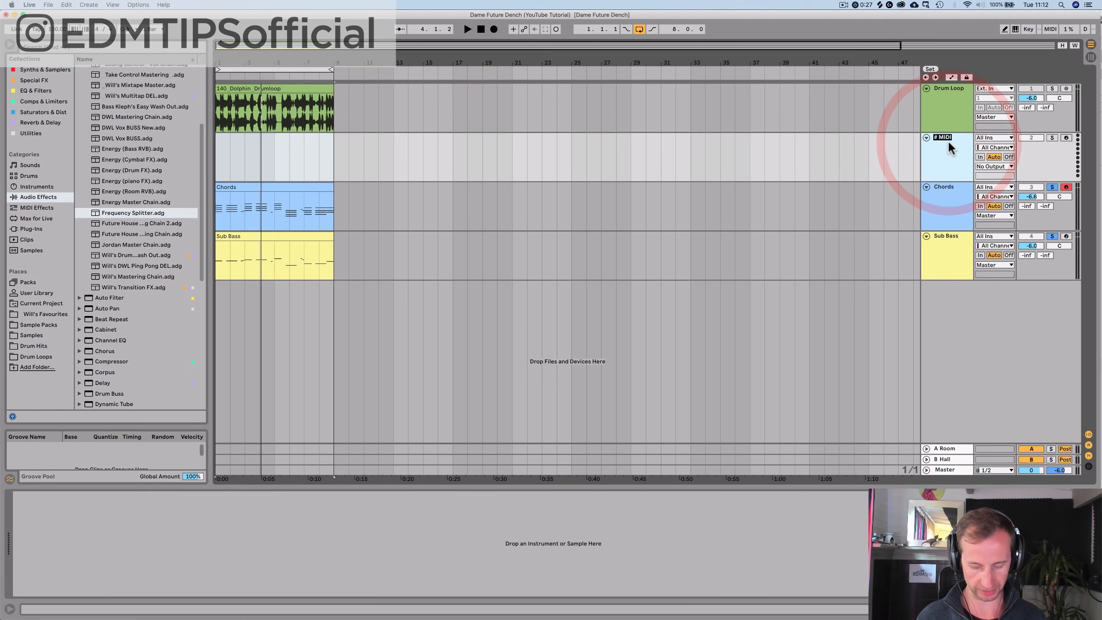
{"action": "type", "text": "SC"}
Step: Move the SC track above the Drum Loop track and colour it white
{"action": "left_click_drag", "start_coordinate": [960, 98], "coordinate": [959, 92]}
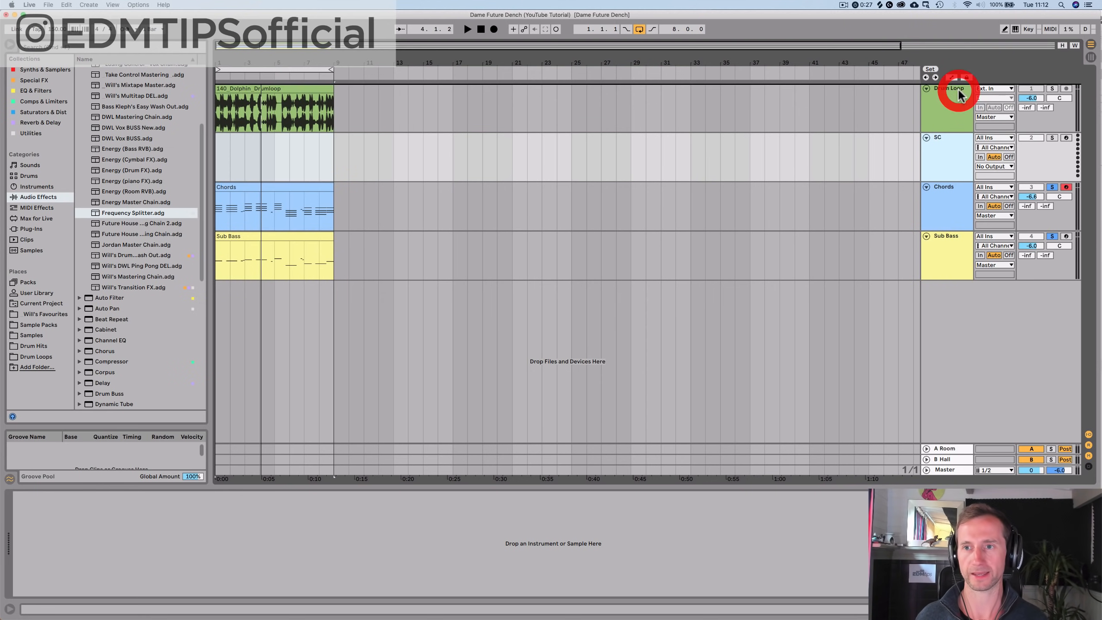
{"action": "right_click", "coordinate": [959, 91]}
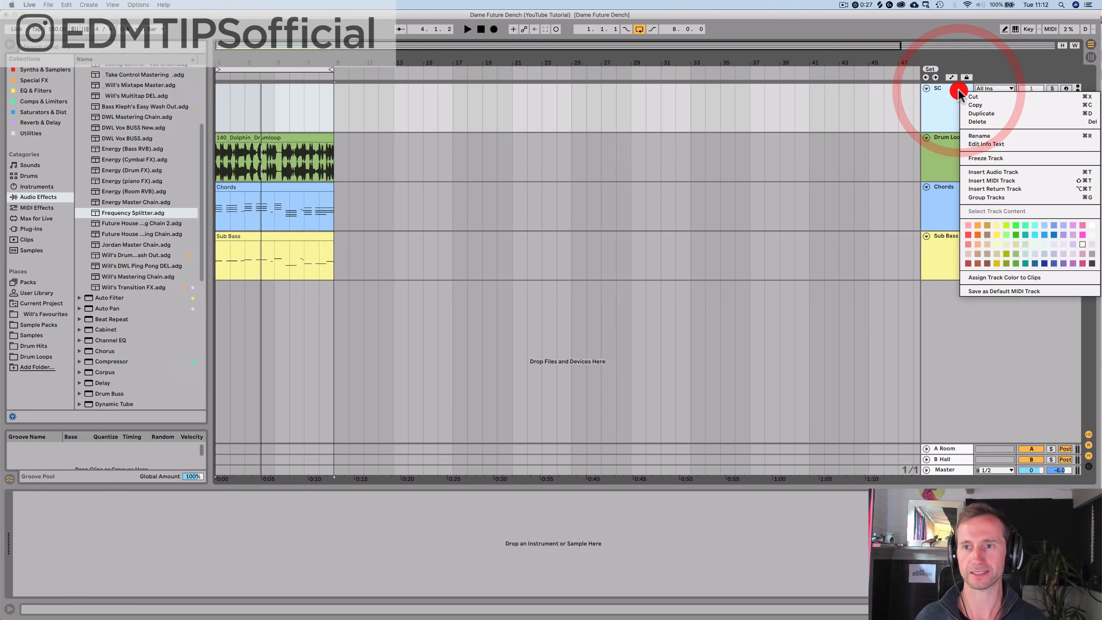
{"action": "left_click", "coordinate": [1092, 225]}
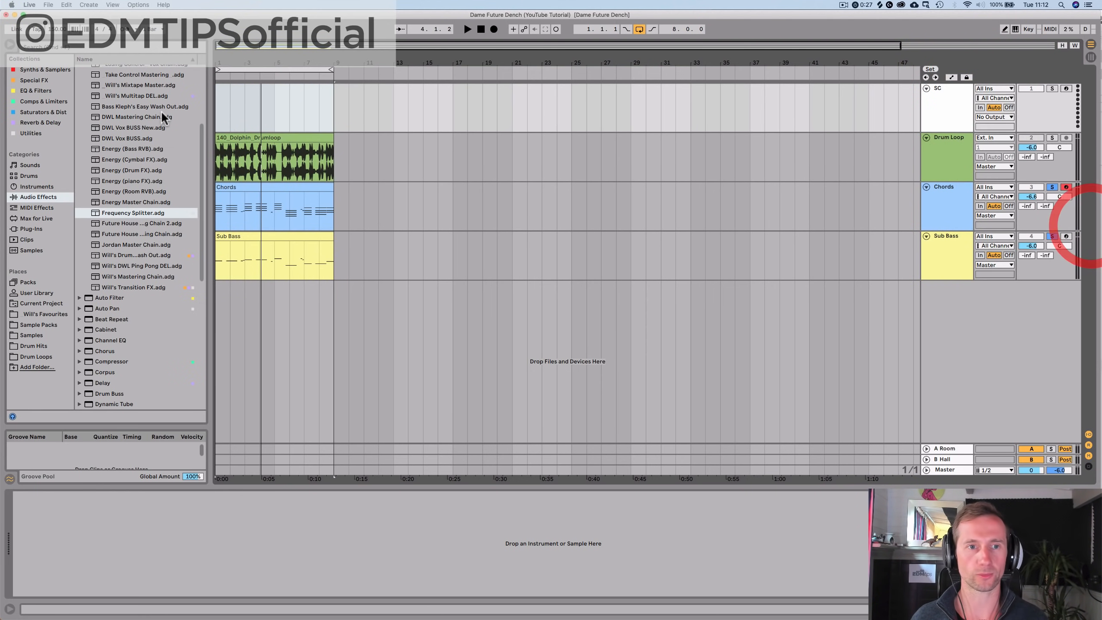
Step: Solo the Drum Loop track, enlarge the timeline around its clips, and play the loop
{"action": "left_click", "coordinate": [1053, 136]}
{"action": "left_click_drag", "start_coordinate": [238, 64], "coordinate": [286, 96]}
{"action": "key", "text": "space"}
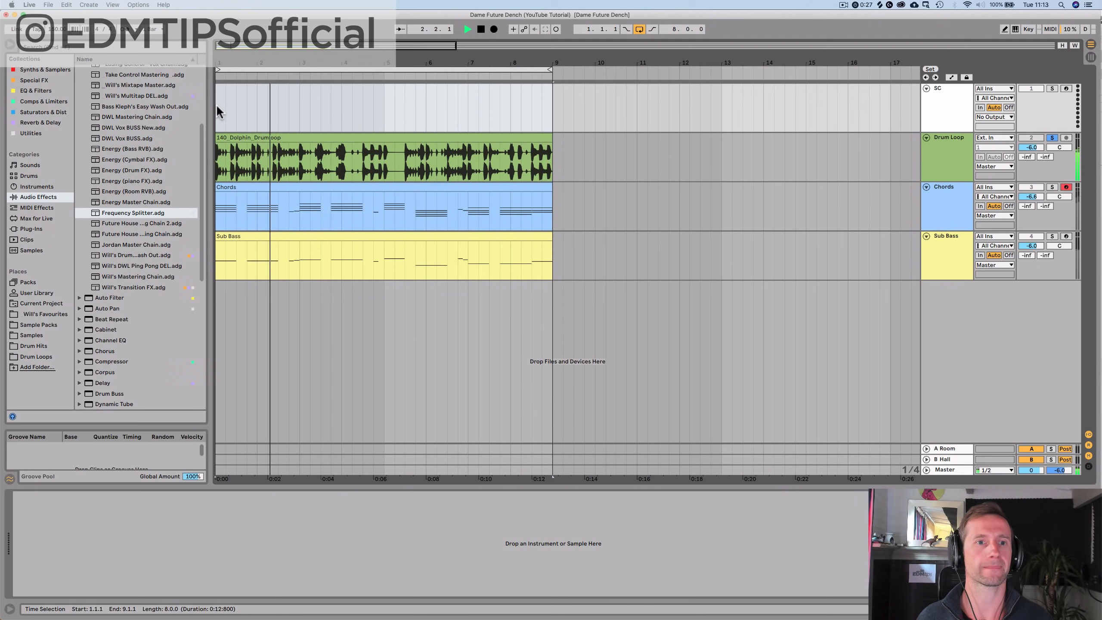
{"action": "key", "text": "space"}
Step: Create an empty MIDI clip on the SC track spanning bars 1 to 8 and hide its note editor
{"action": "left_click_drag", "start_coordinate": [216, 103], "coordinate": [506, 107]}
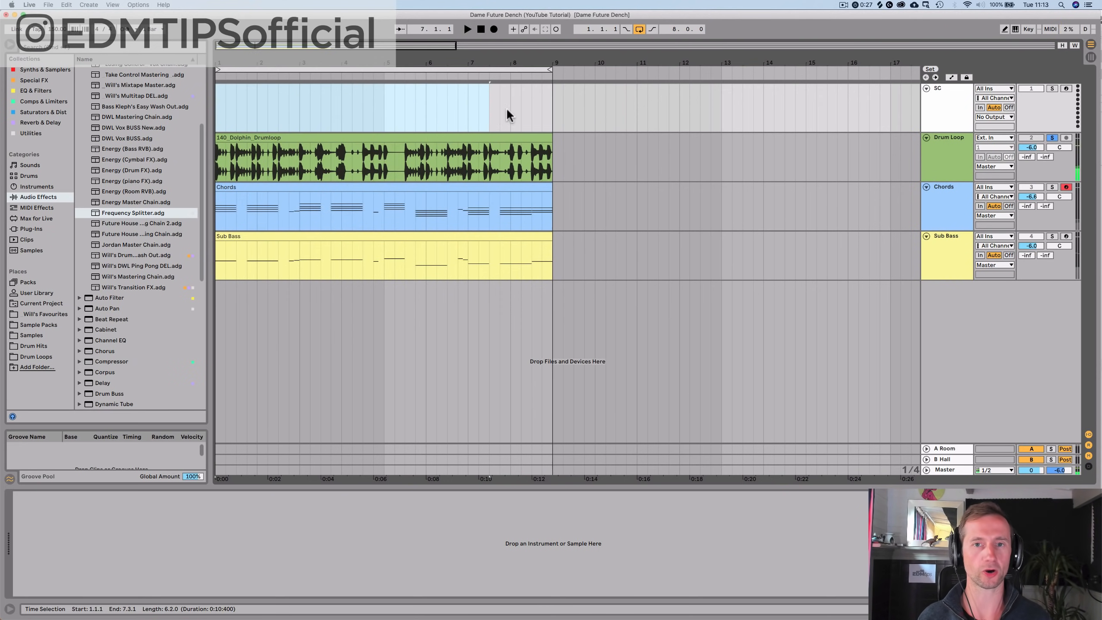
{"action": "double_click", "coordinate": [547, 109]}
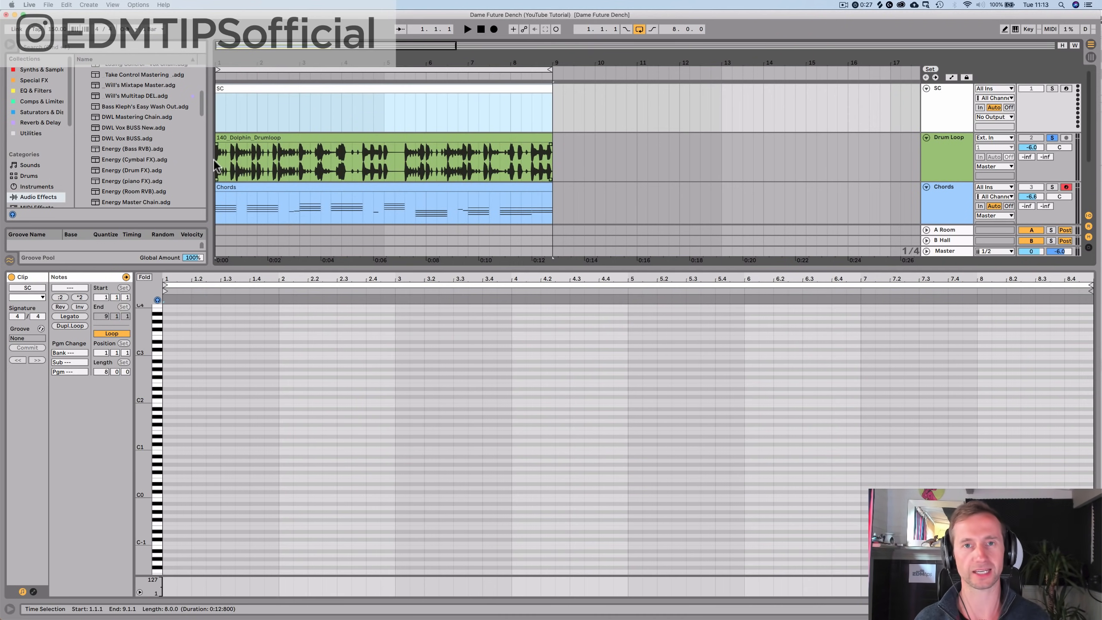
{"action": "key", "text": "shift+Tab"}
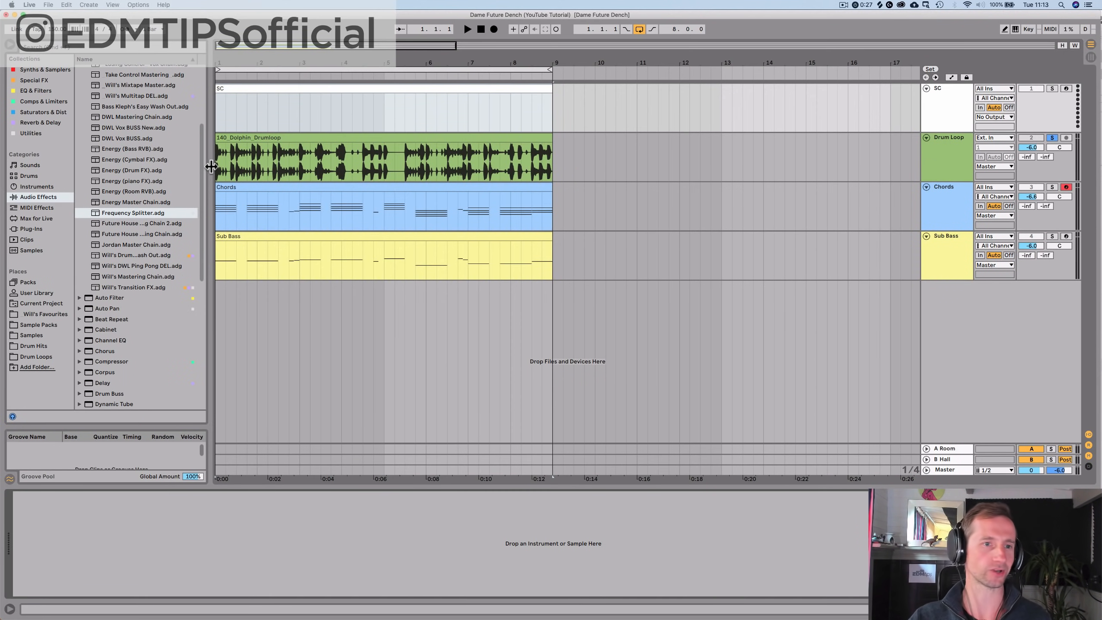
Step: Load Simpler on the SC track with the closed hi-hat sample 808_CL7.wav and move its start marker to the onset of the sound
{"action": "left_click", "coordinate": [46, 69]}
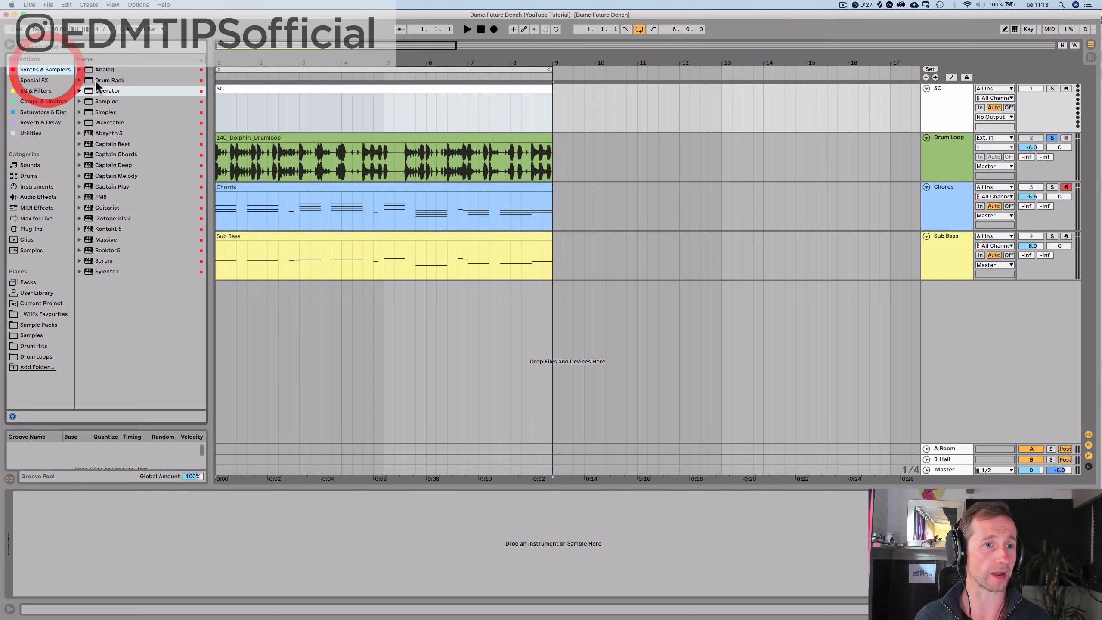
{"action": "left_click_drag", "start_coordinate": [271, 101], "coordinate": [271, 100]}
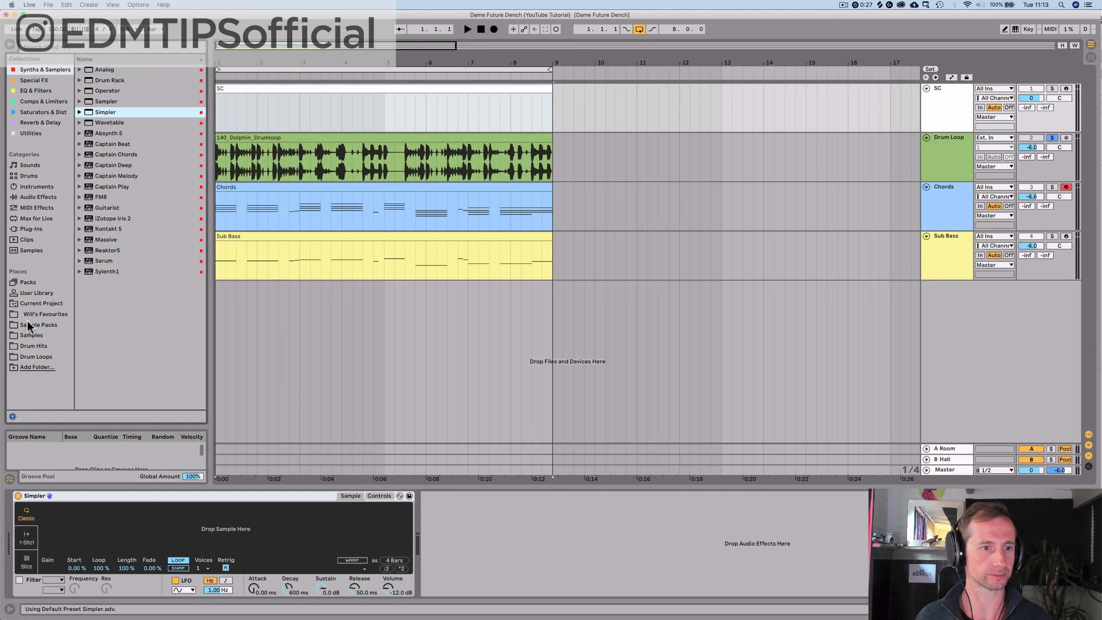
{"action": "left_click", "coordinate": [33, 346]}
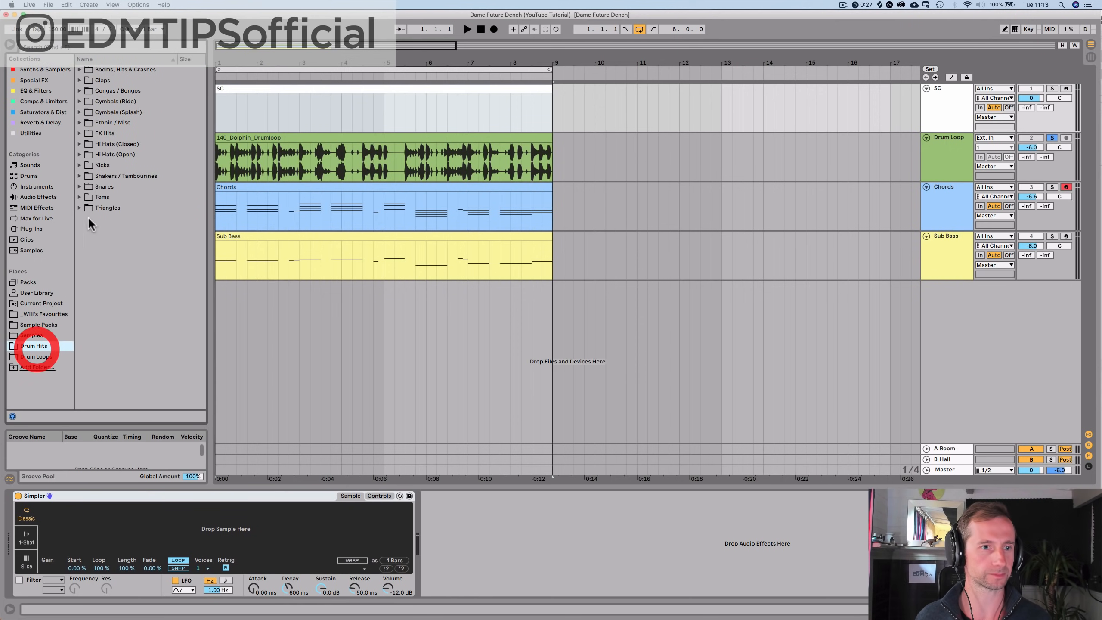
{"action": "left_click", "coordinate": [104, 132]}
{"action": "left_click", "coordinate": [109, 145]}
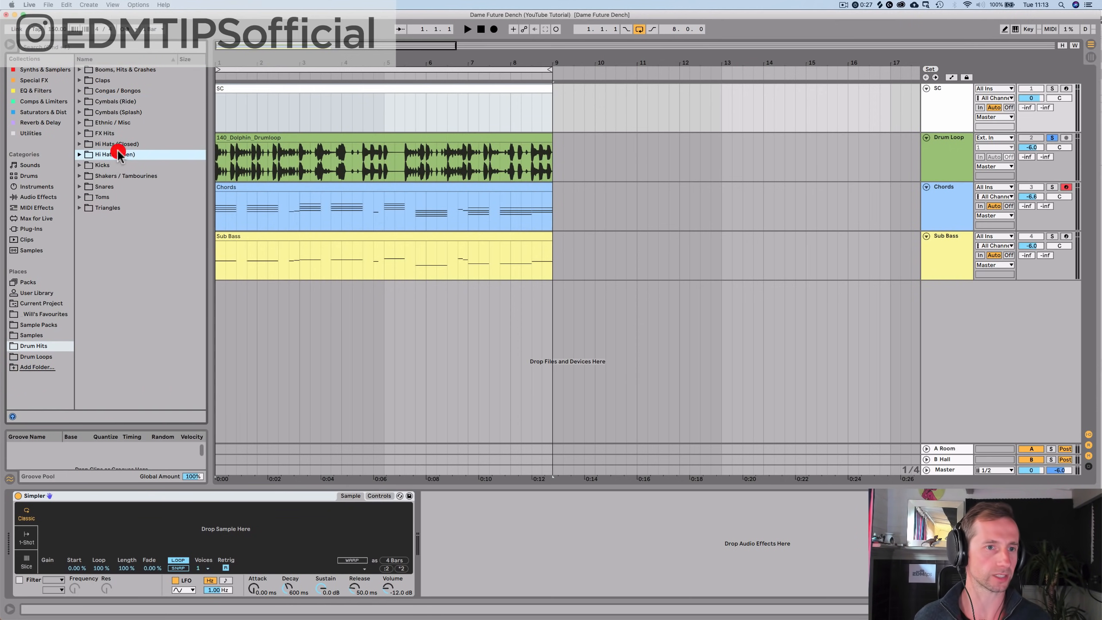
{"action": "left_click", "coordinate": [118, 250]}
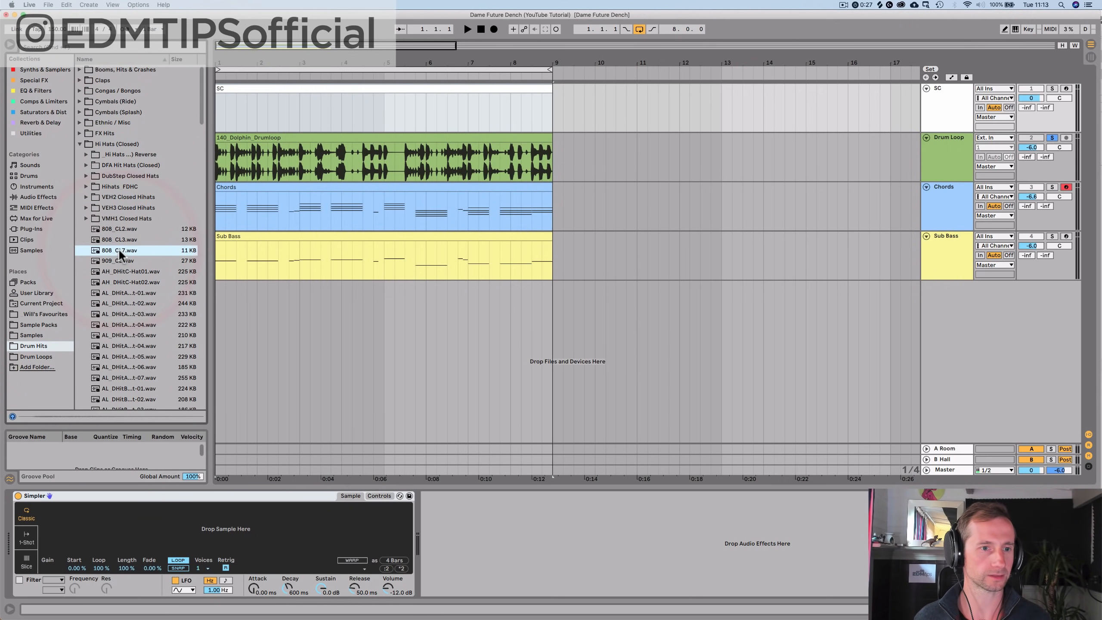
{"action": "left_click_drag", "start_coordinate": [120, 252], "coordinate": [127, 523]}
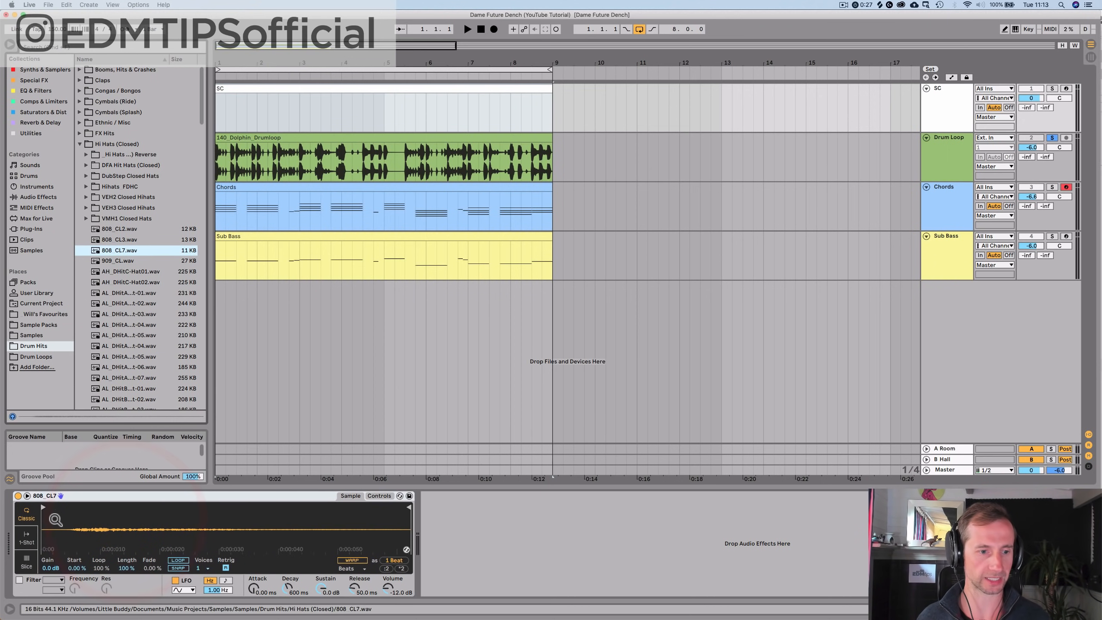
{"action": "left_click_drag", "start_coordinate": [47, 508], "coordinate": [71, 509]}
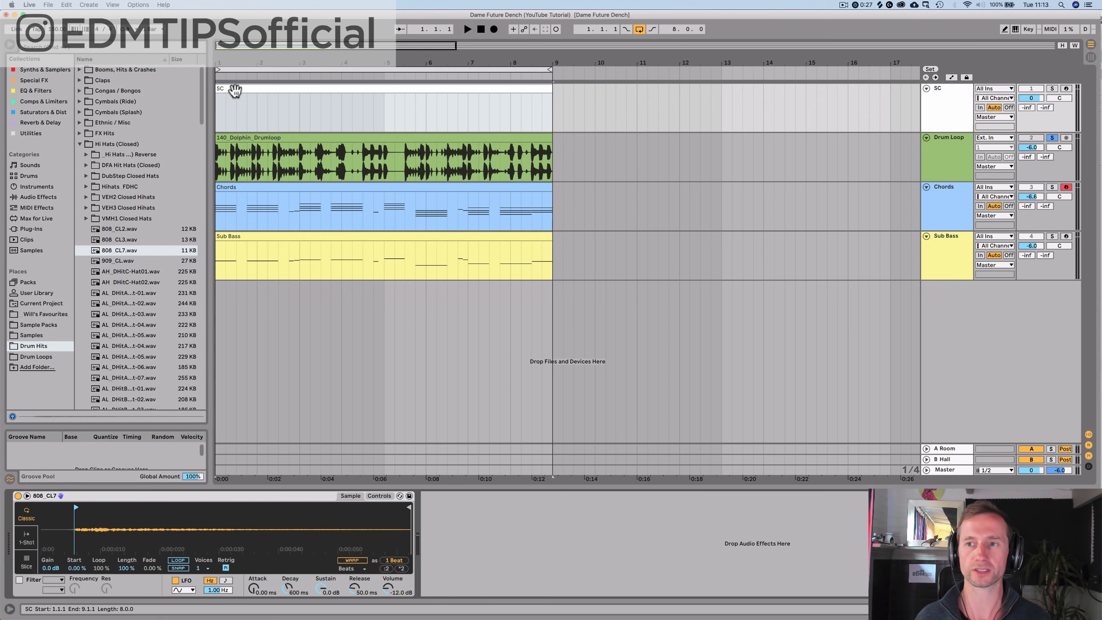
Step: Unsolo the Drum Loop track and mute the Chords and Sub Bass tracks
{"action": "left_click", "coordinate": [1053, 138]}
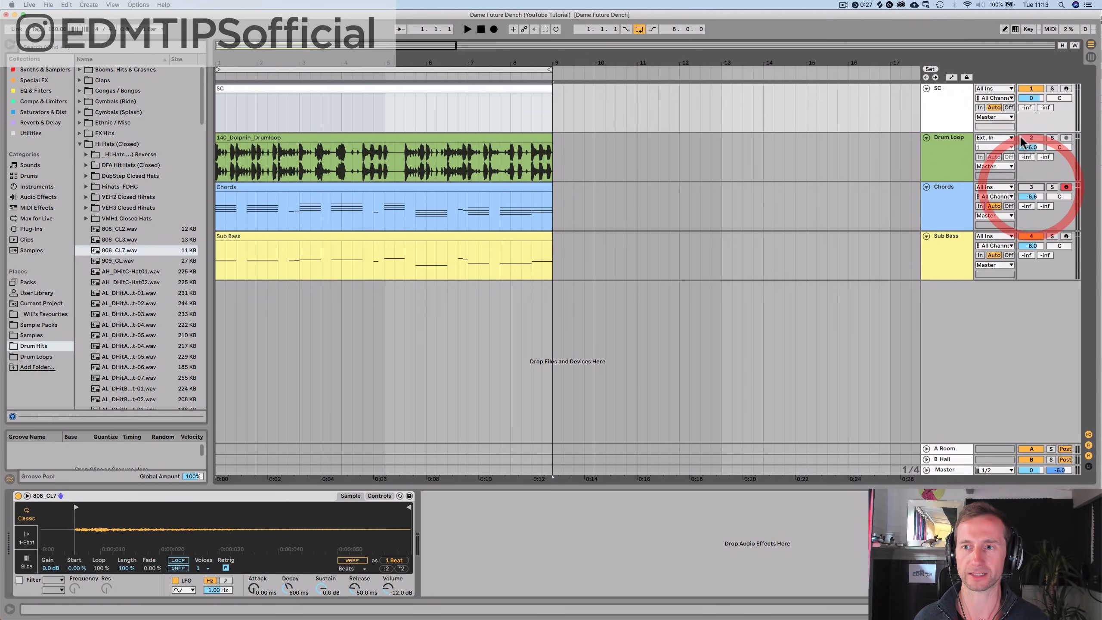
{"action": "left_click", "coordinate": [1031, 138]}
{"action": "left_click", "coordinate": [1032, 236]}
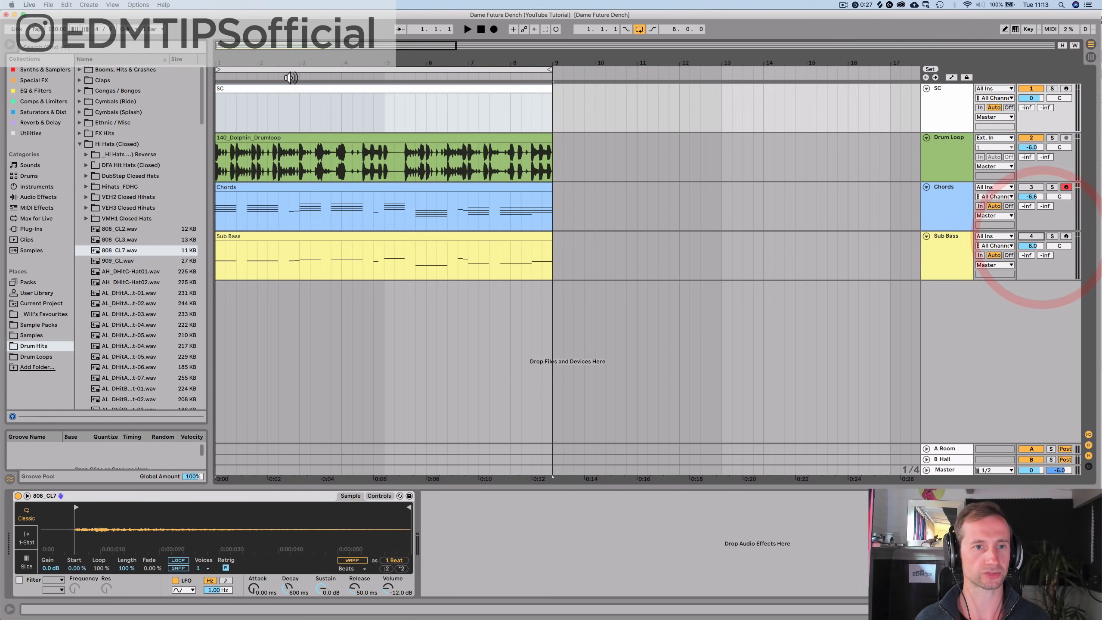
Step: Add C3 notes to the SC clip at 1.1.1, 1.2.3, 2.1.1 and 2.2.3 to match the drum loop's kicks during playback
{"action": "left_click", "coordinate": [234, 86]}
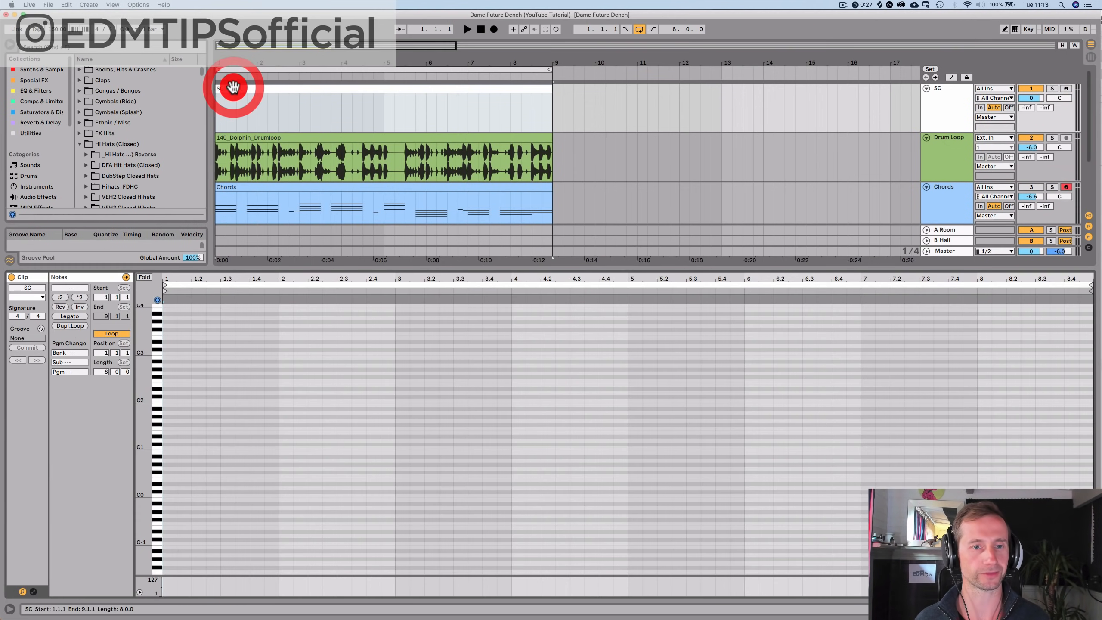
{"action": "double_click", "coordinate": [165, 352]}
{"action": "key", "text": "space"}
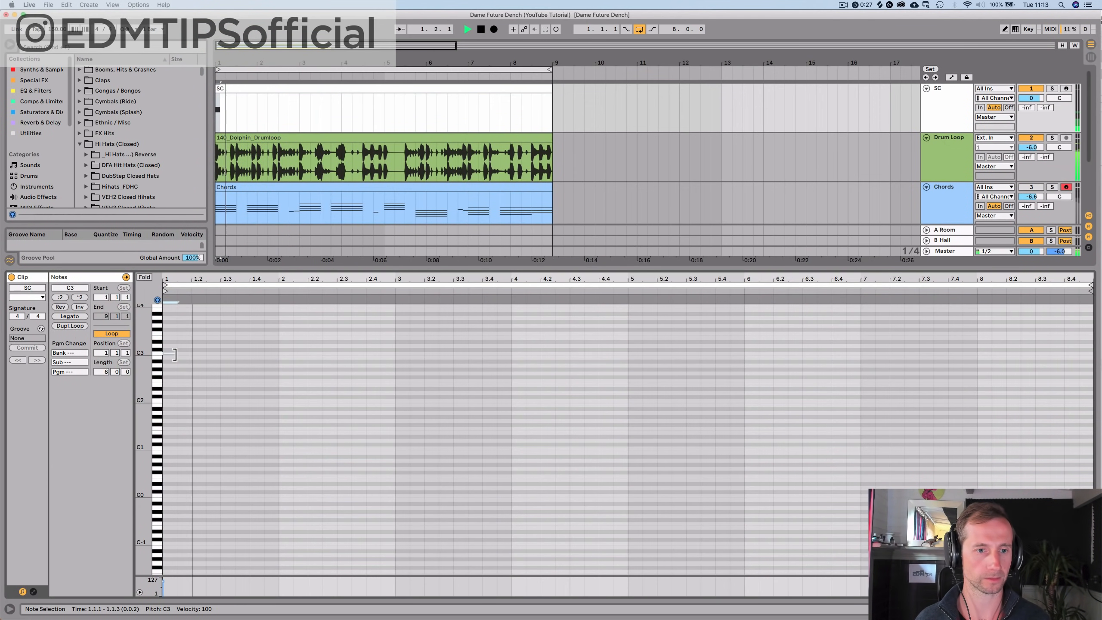
{"action": "double_click", "coordinate": [207, 353]}
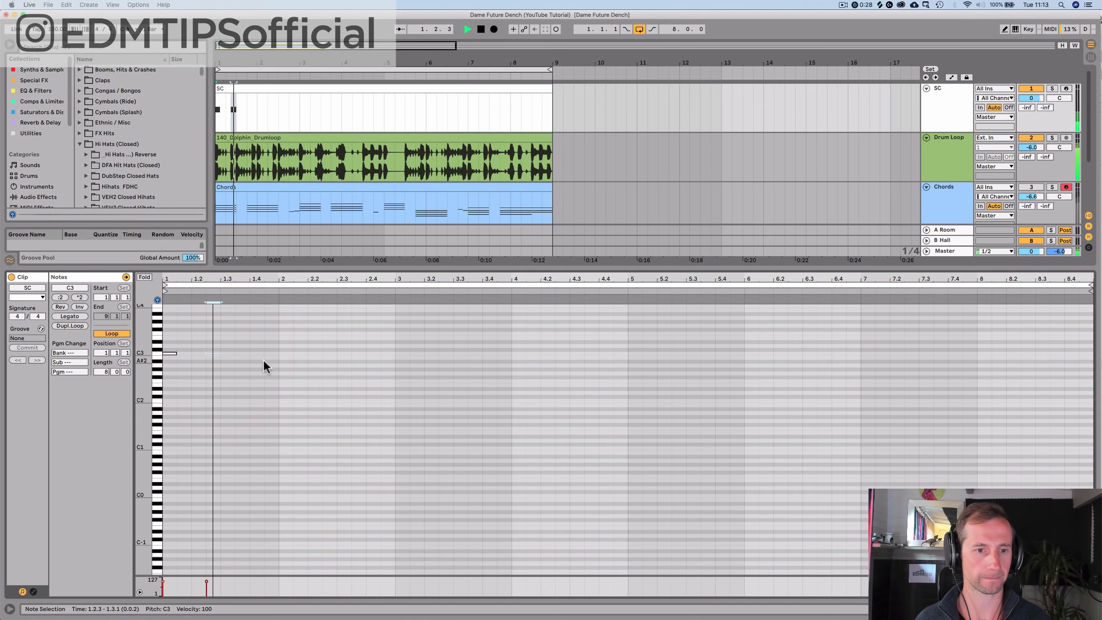
{"action": "double_click", "coordinate": [283, 354]}
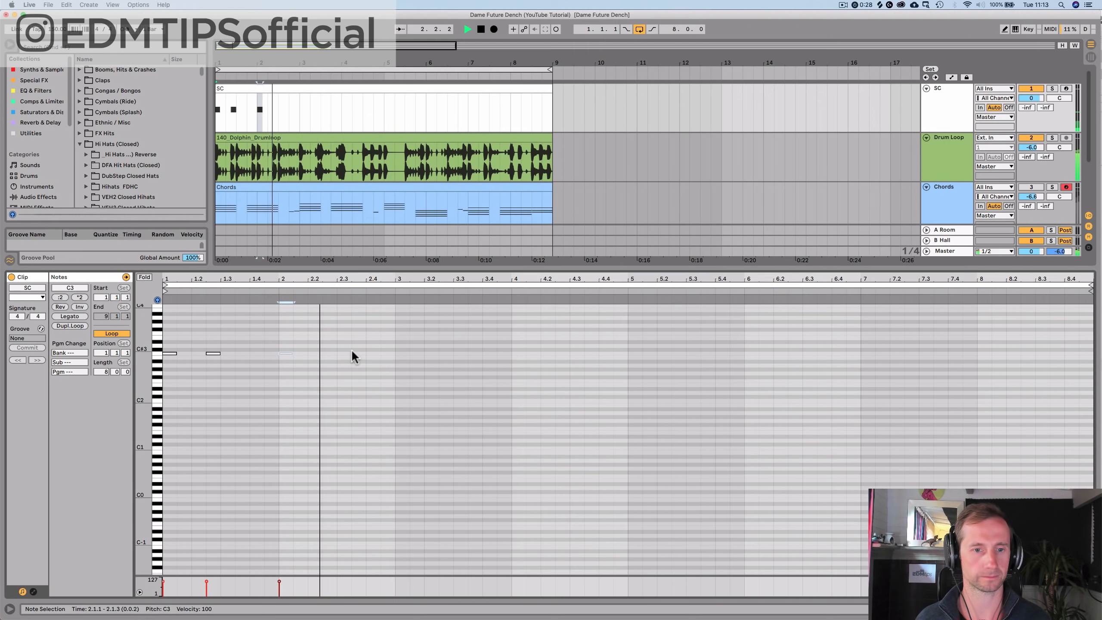
{"action": "double_click", "coordinate": [333, 353]}
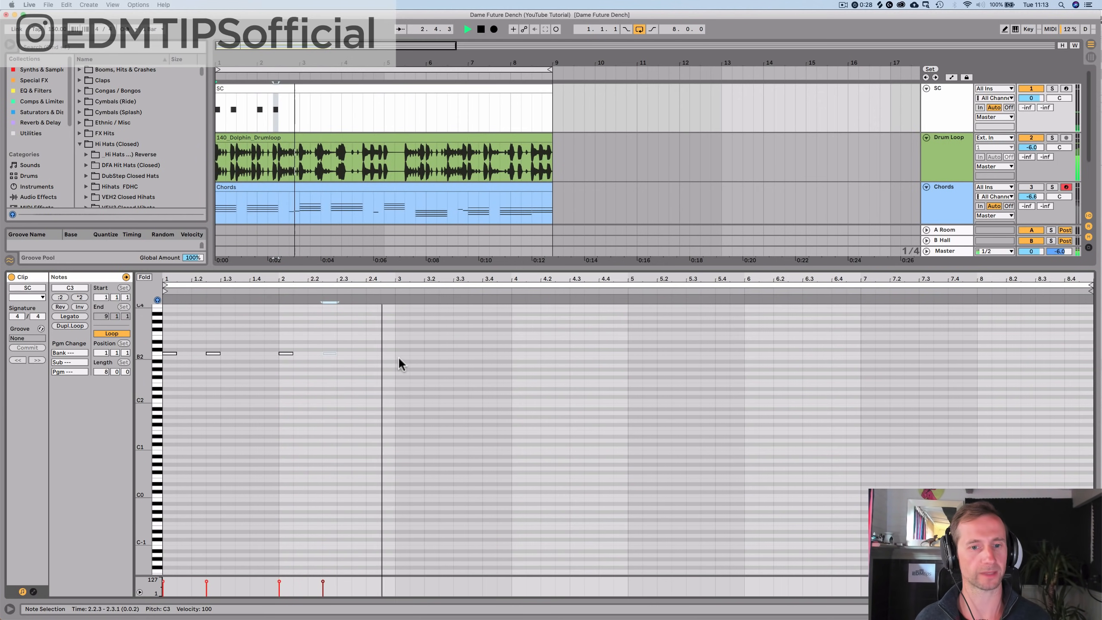
Step: Duplicate the SC clip's two-bar note pattern into bars 3 and 4 and play it against the drum loop
{"action": "left_click_drag", "start_coordinate": [389, 355], "coordinate": [179, 350]}
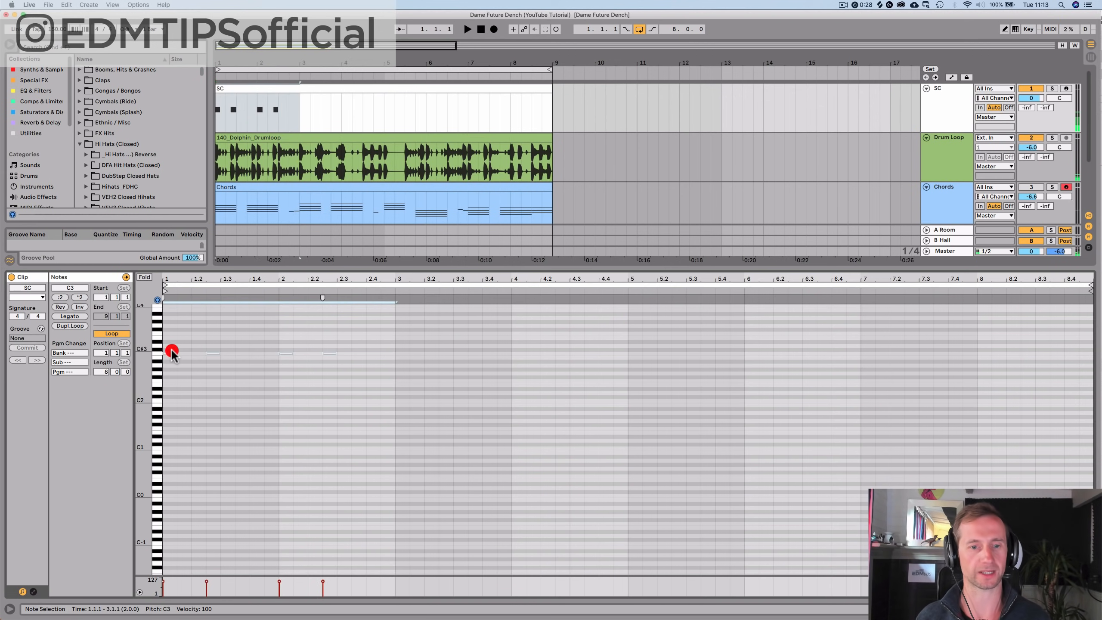
{"action": "key", "text": "super+d"}
{"action": "key", "text": "space"}
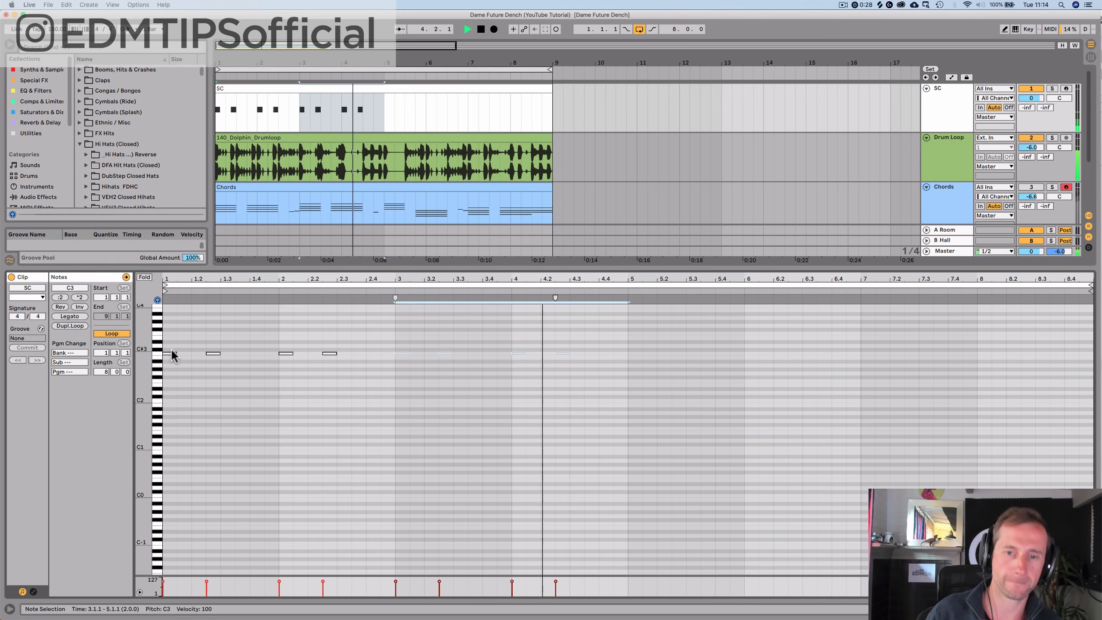
{"action": "key", "text": "space"}
Step: Move the last C3 note in bar 4 to 4.3.3 and play from bar 4 to check it
{"action": "left_click", "coordinate": [523, 392]}
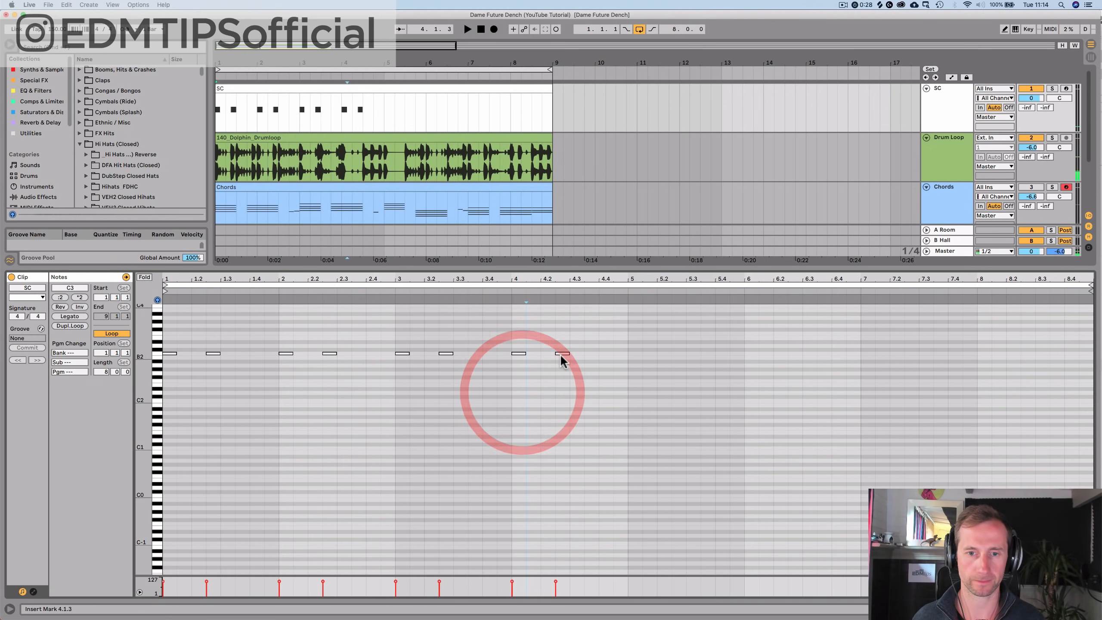
{"action": "left_click_drag", "start_coordinate": [561, 353], "coordinate": [606, 353]}
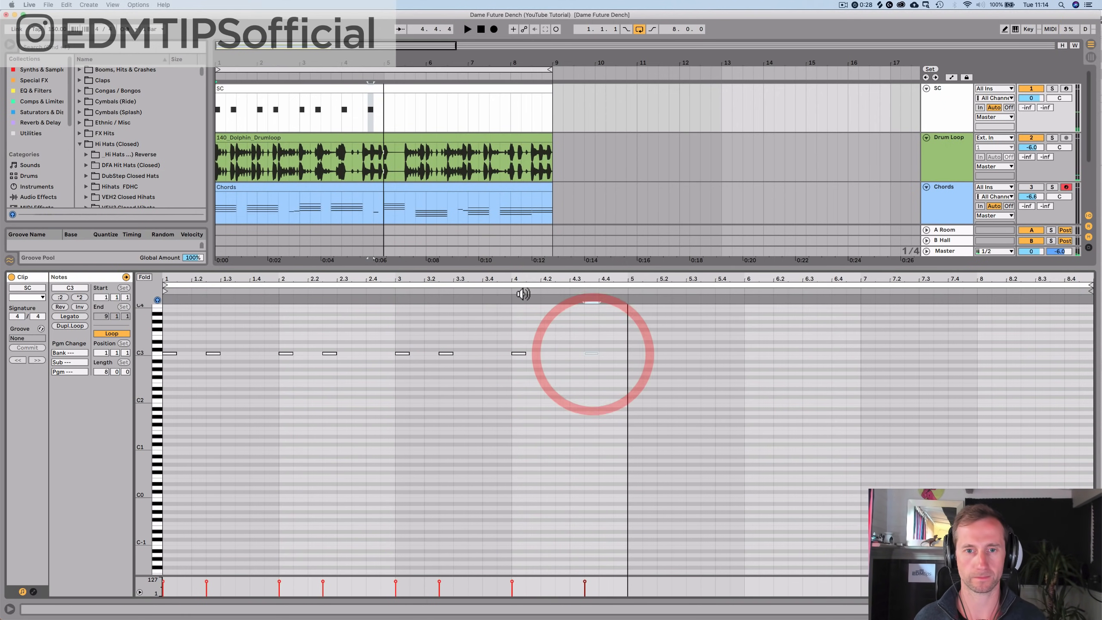
{"action": "left_click", "coordinate": [522, 291]}
{"action": "key", "text": "space"}
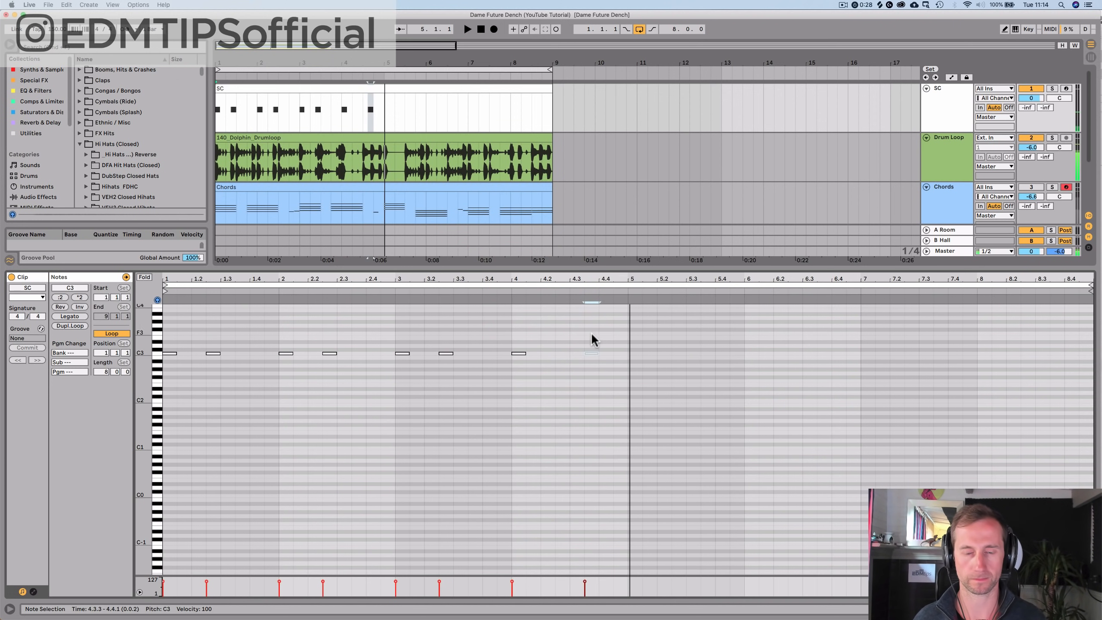
{"action": "left_click", "coordinate": [510, 290]}
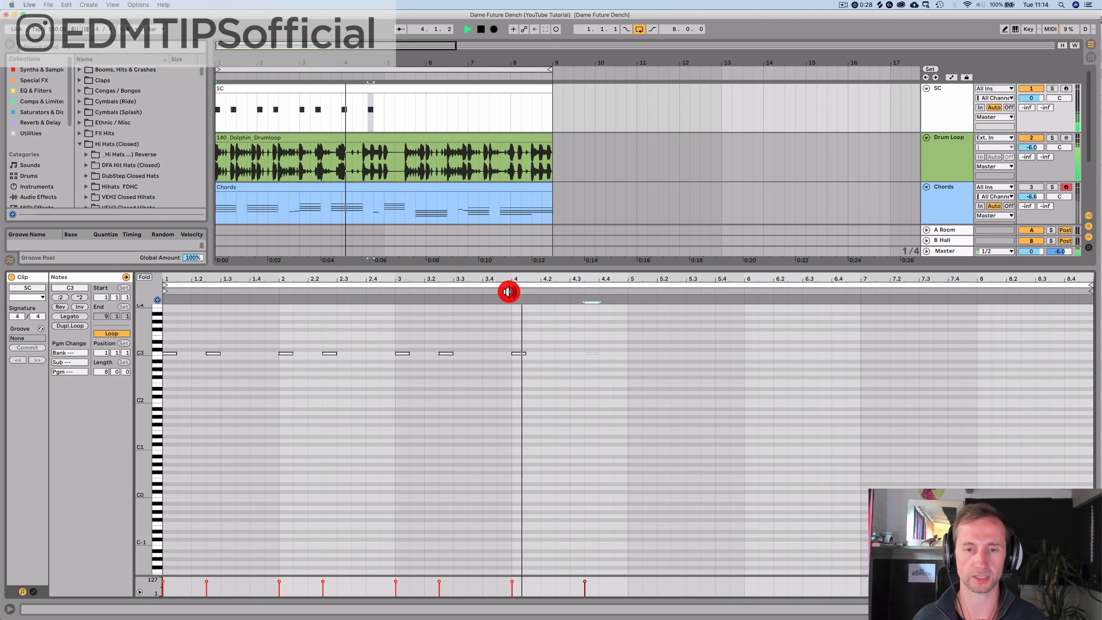
{"action": "key", "text": "space"}
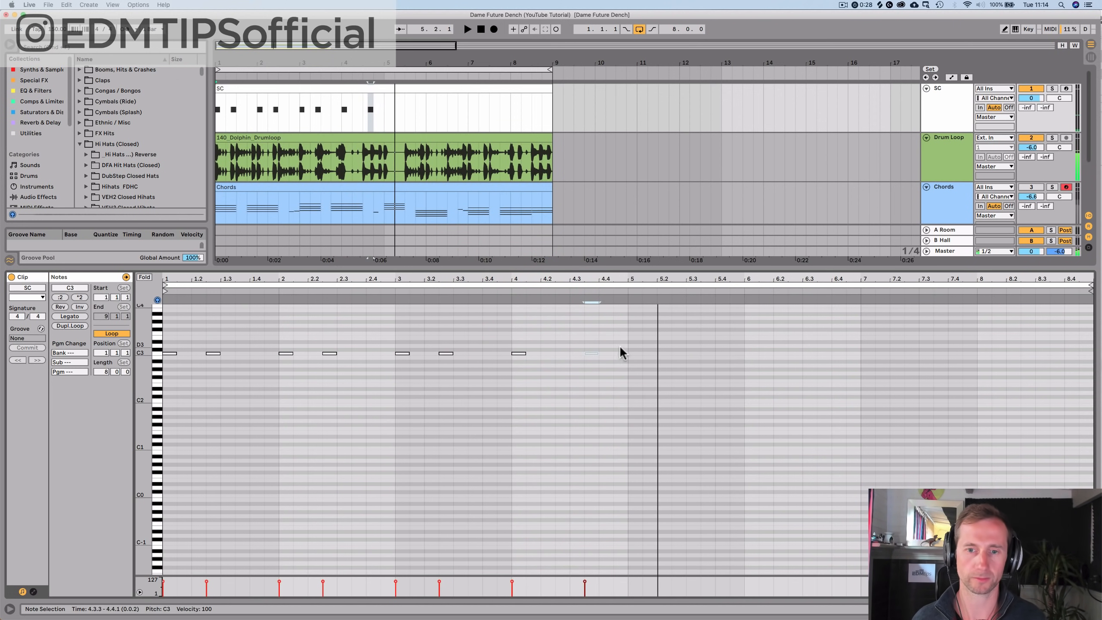
Step: Duplicate the SC clip's first four bars of notes into bars 5 to 8
{"action": "left_click_drag", "start_coordinate": [625, 359], "coordinate": [163, 328]}
{"action": "key", "text": "super+d"}
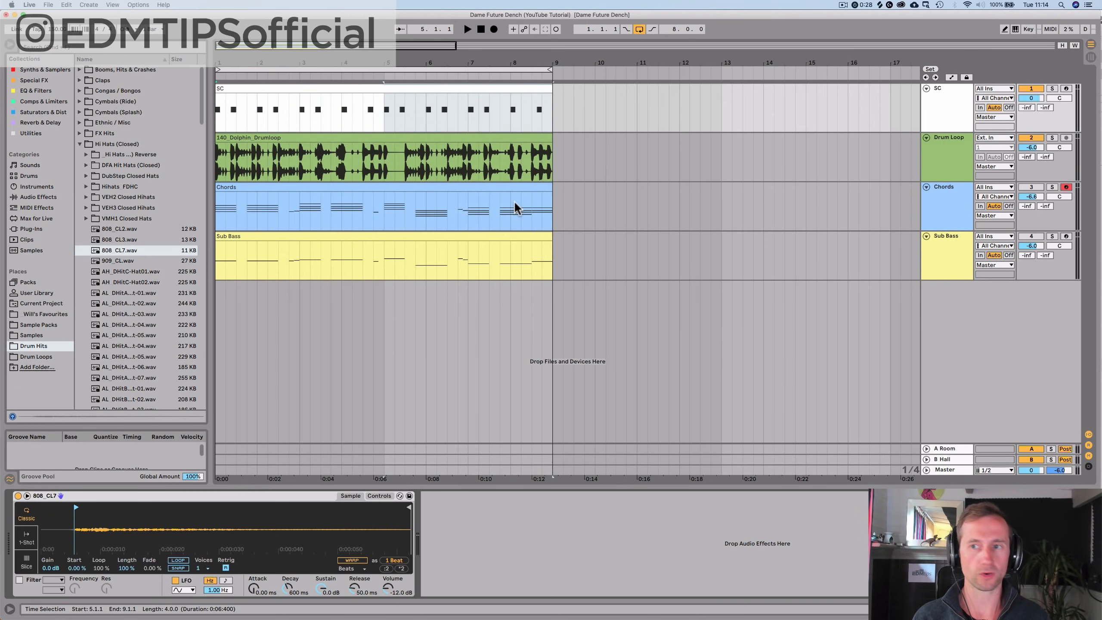
Step: Switch to Session View, raise the 808_CL7 Simpler's volume to 14.1 dB, and play to check the SC track's level
{"action": "key", "text": "Tab"}
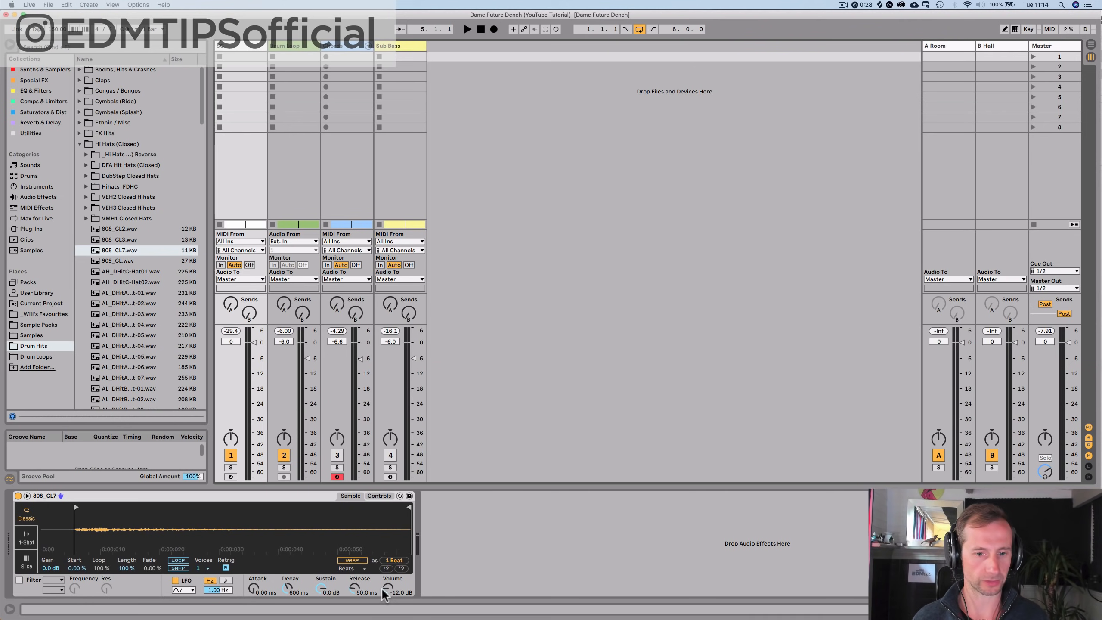
{"action": "left_click_drag", "start_coordinate": [390, 593], "coordinate": [391, 606]}
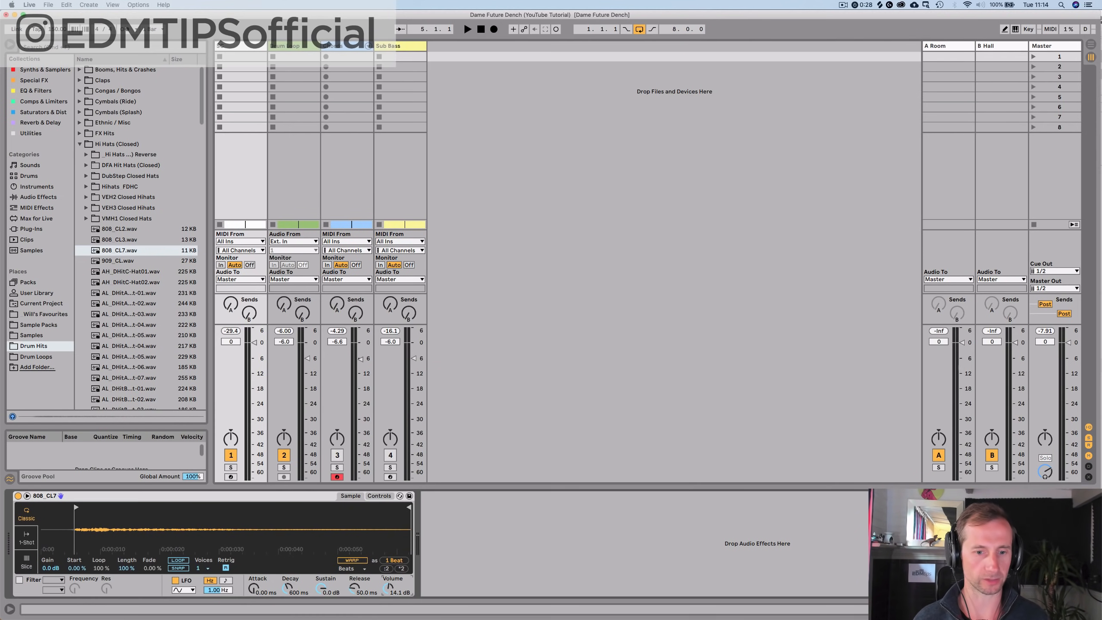
{"action": "key", "text": "space"}
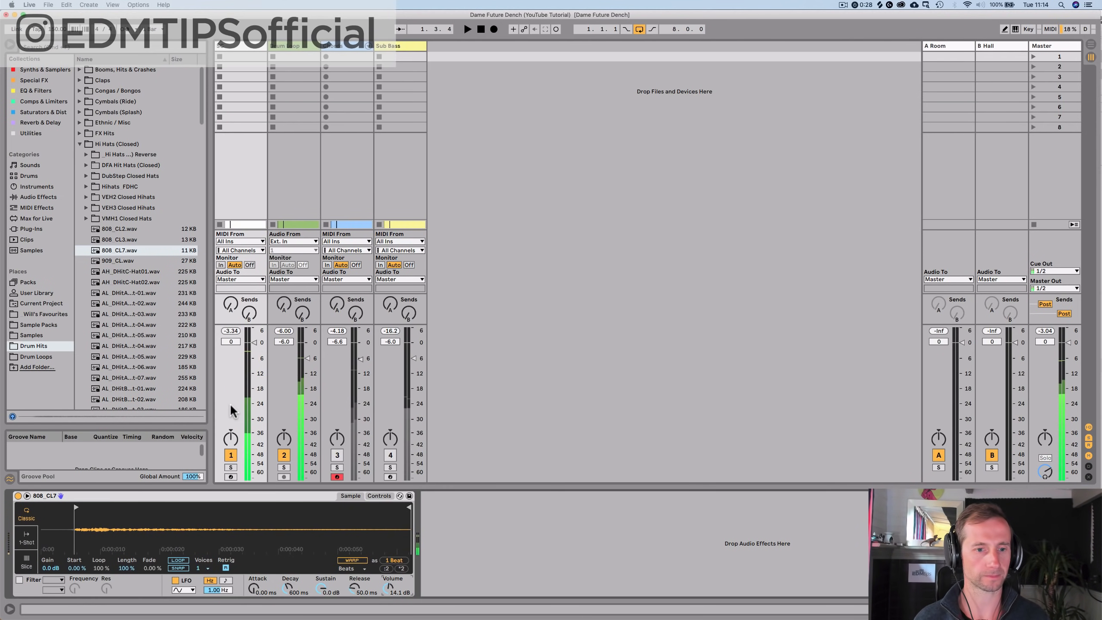
Step: Route the SC track's audio output to Sends Only and briefly solo the track in Arrangement View to check it
{"action": "left_click", "coordinate": [235, 278]}
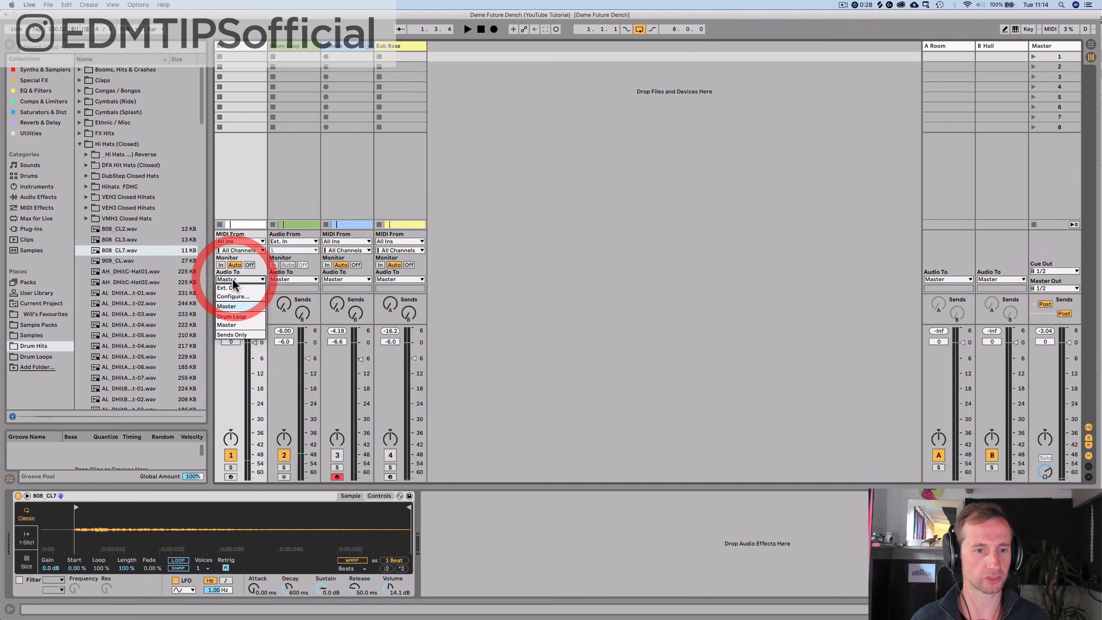
{"action": "left_click", "coordinate": [229, 333]}
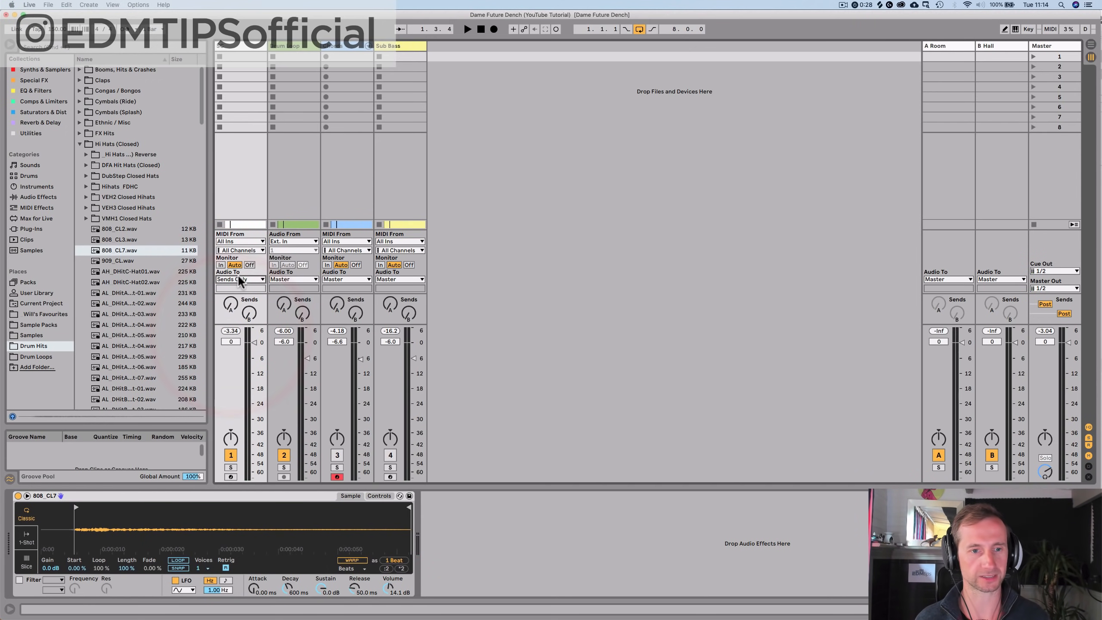
{"action": "key", "text": "Tab"}
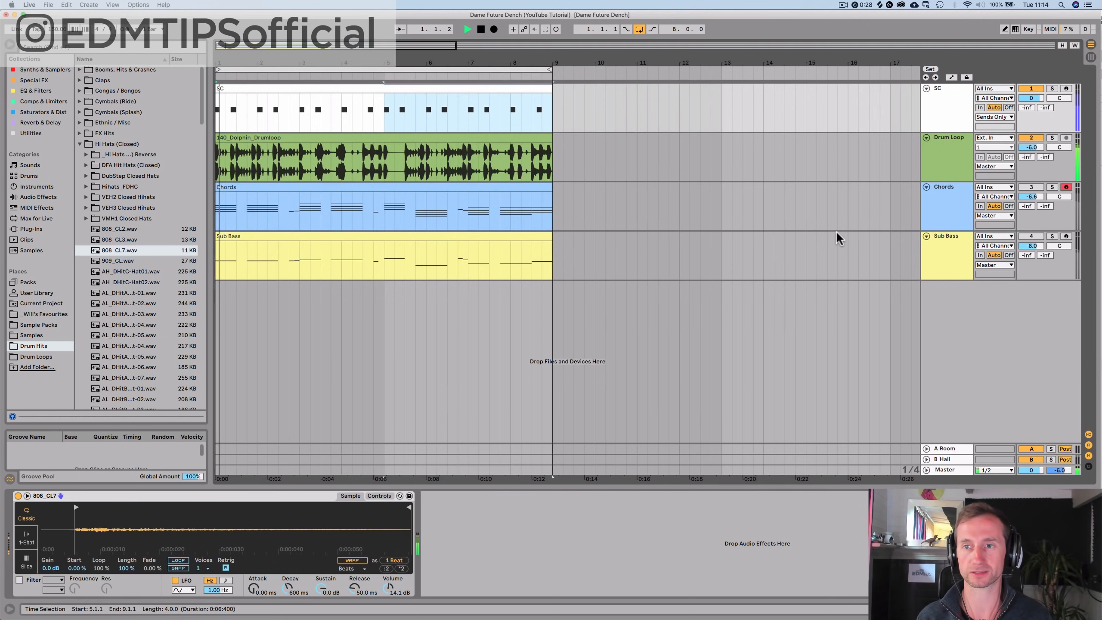
{"action": "left_click", "coordinate": [1049, 88]}
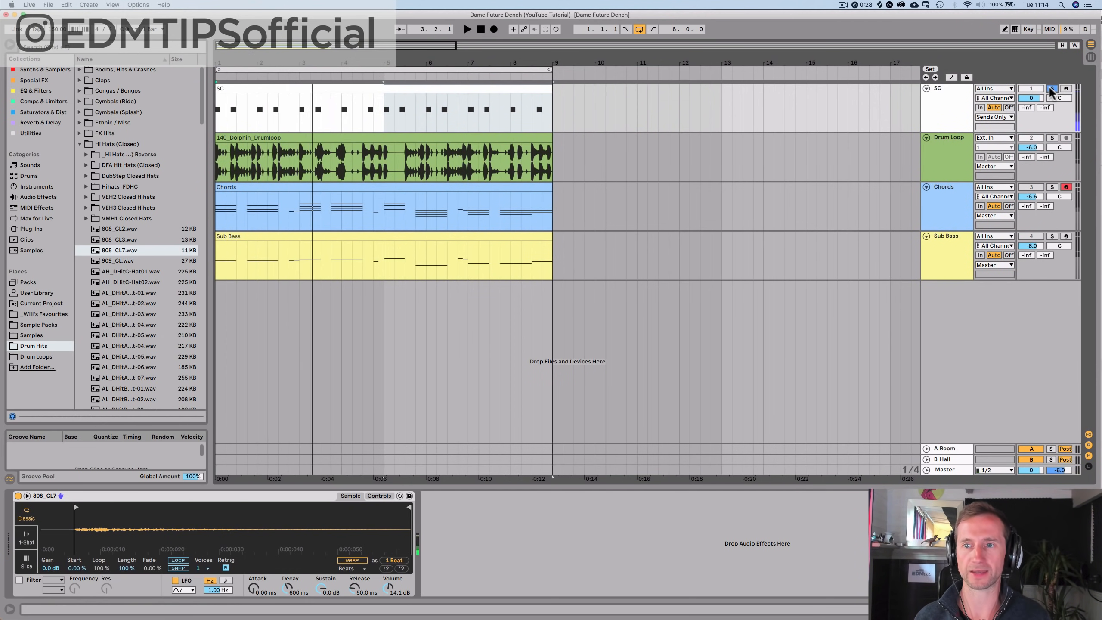
{"action": "left_click", "coordinate": [1051, 89]}
Step: Add a Compressor from the Comps & Limiters collection to the end of the Chords track's device chain
{"action": "left_click", "coordinate": [947, 208]}
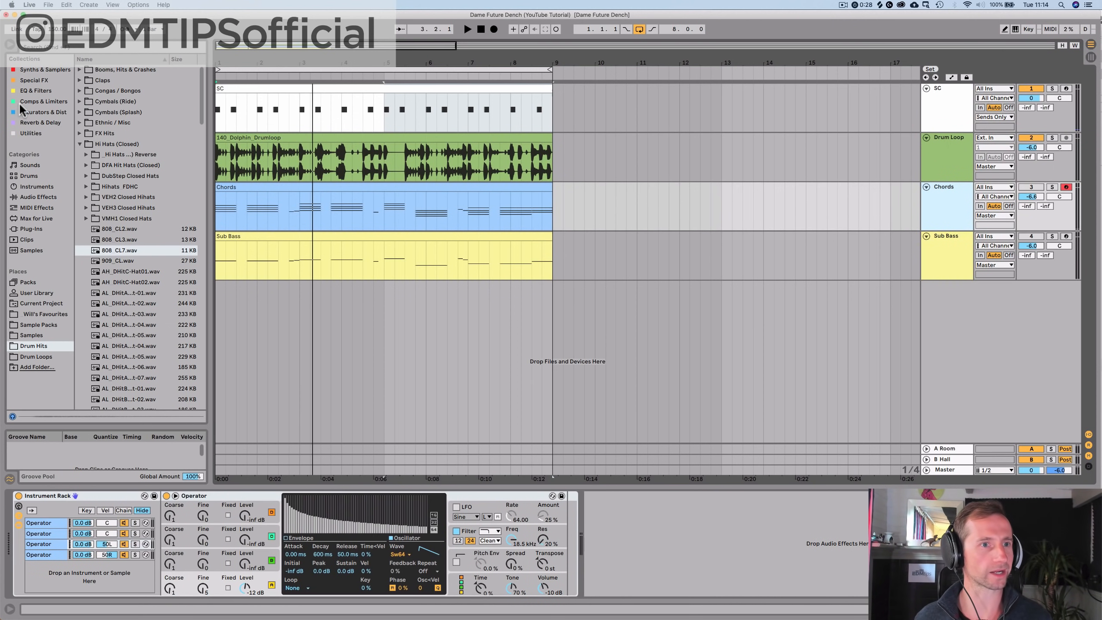
{"action": "left_click", "coordinate": [23, 103]}
{"action": "left_click_drag", "start_coordinate": [101, 69], "coordinate": [396, 239]}
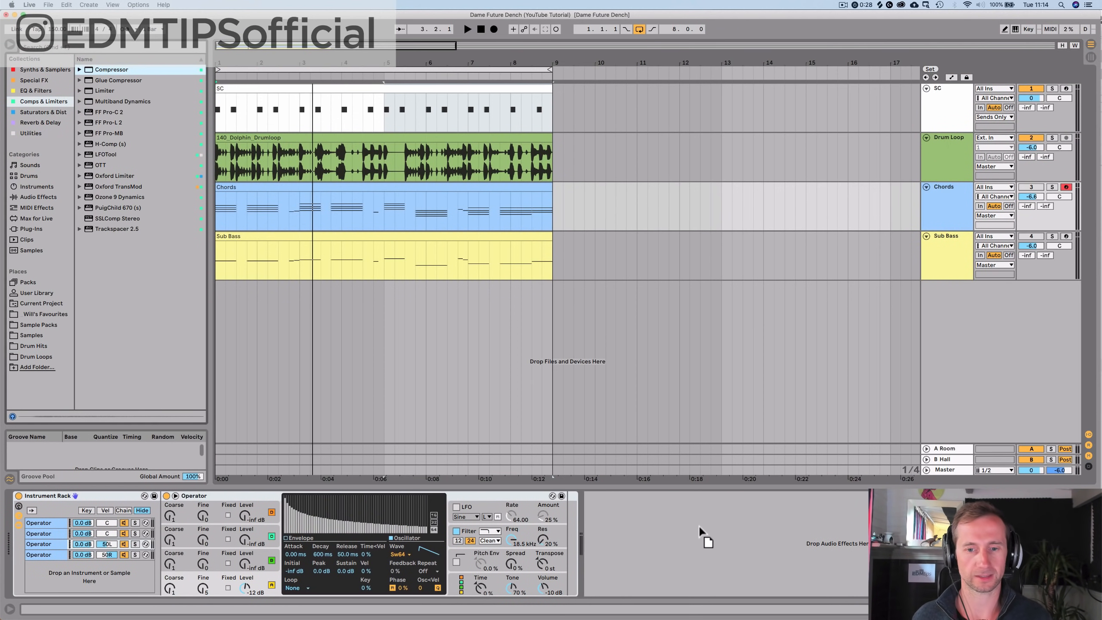
{"action": "left_click_drag", "start_coordinate": [699, 526], "coordinate": [696, 523]}
Step: Enable the Chords compressor's sidechain with SC as its audio source and rename the device "Pump COMP"
{"action": "left_click", "coordinate": [599, 497]}
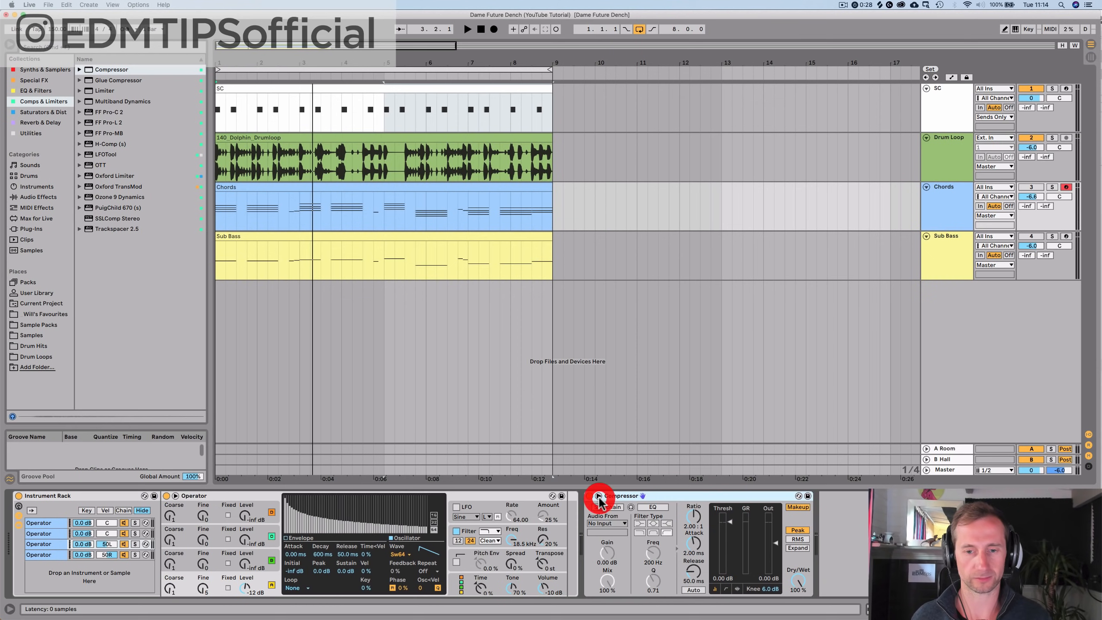
{"action": "left_click", "coordinate": [607, 507]}
{"action": "left_click", "coordinate": [605, 523]}
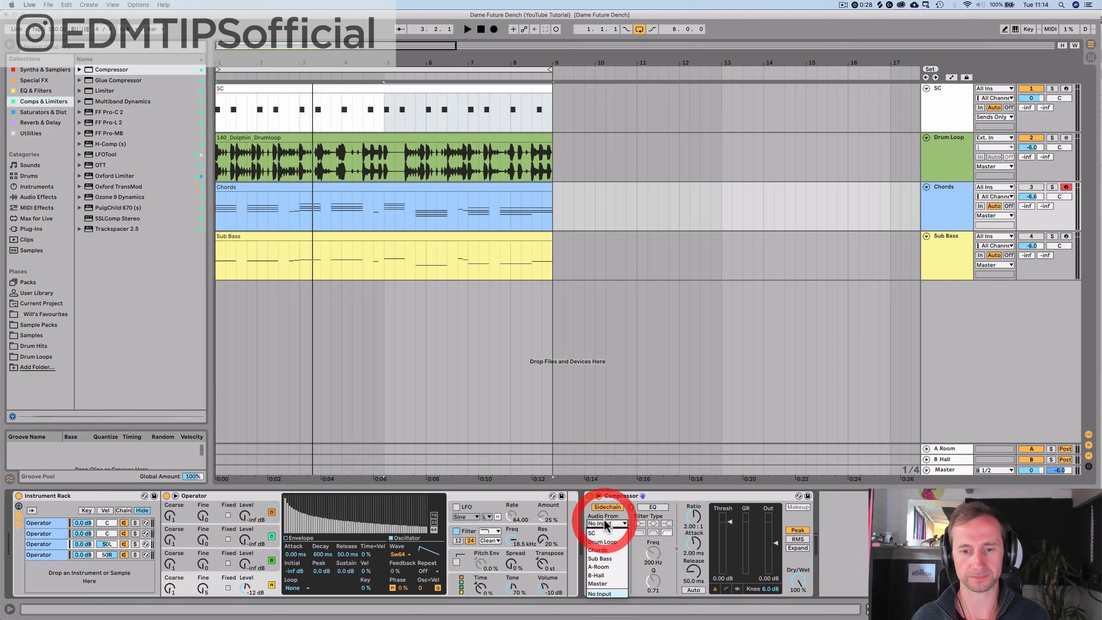
{"action": "left_click", "coordinate": [597, 530]}
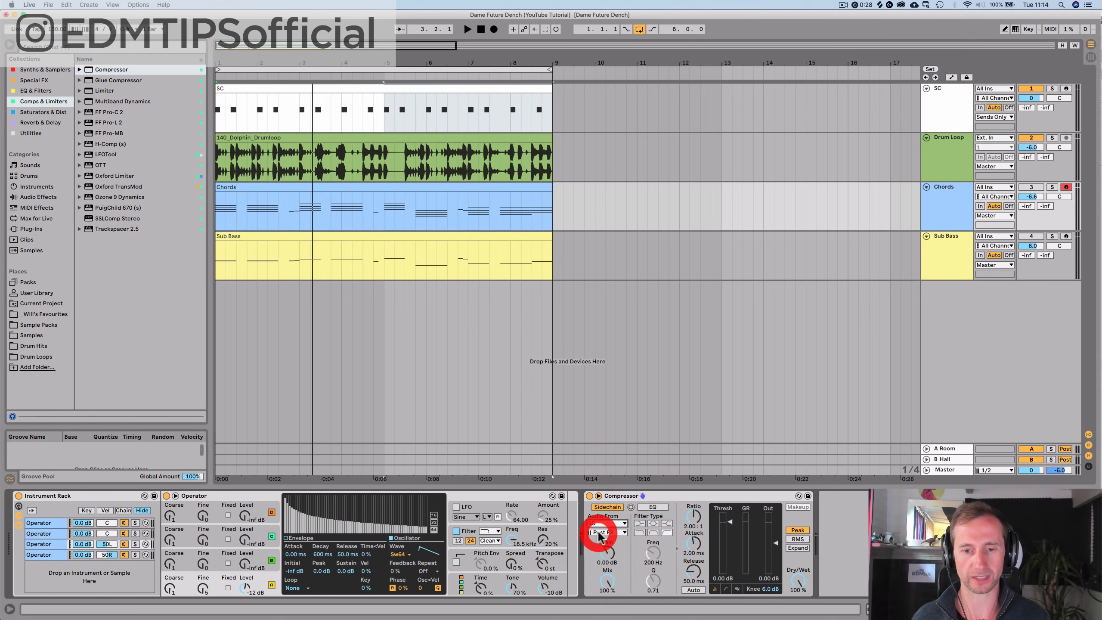
{"action": "left_click", "coordinate": [620, 497]}
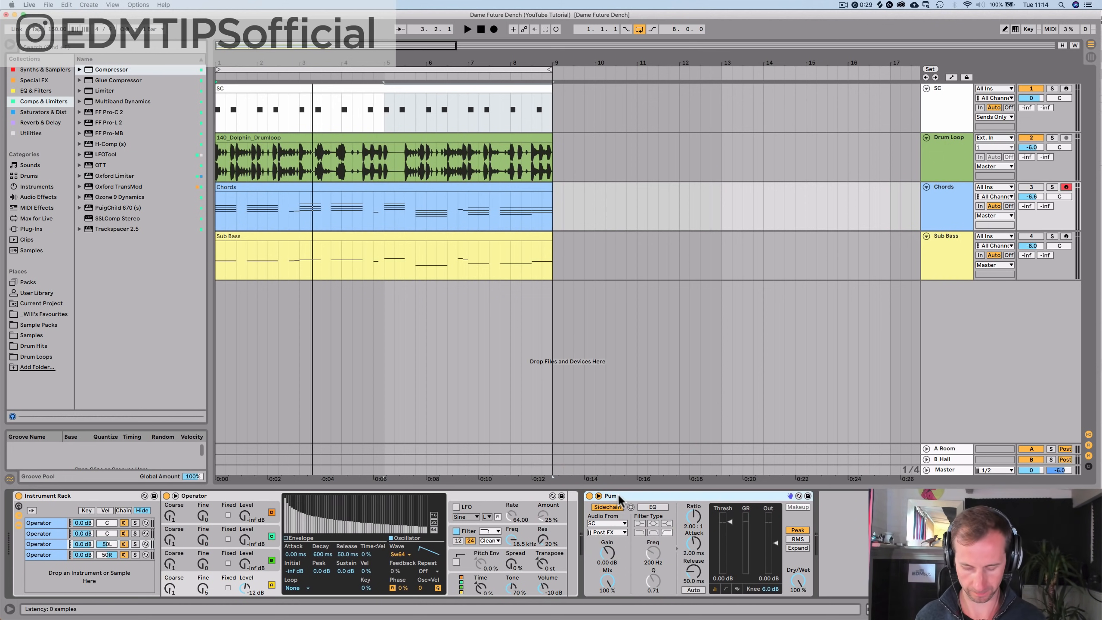
{"action": "type", "text": "Pump COMP"}
{"action": "key", "text": "Return"}
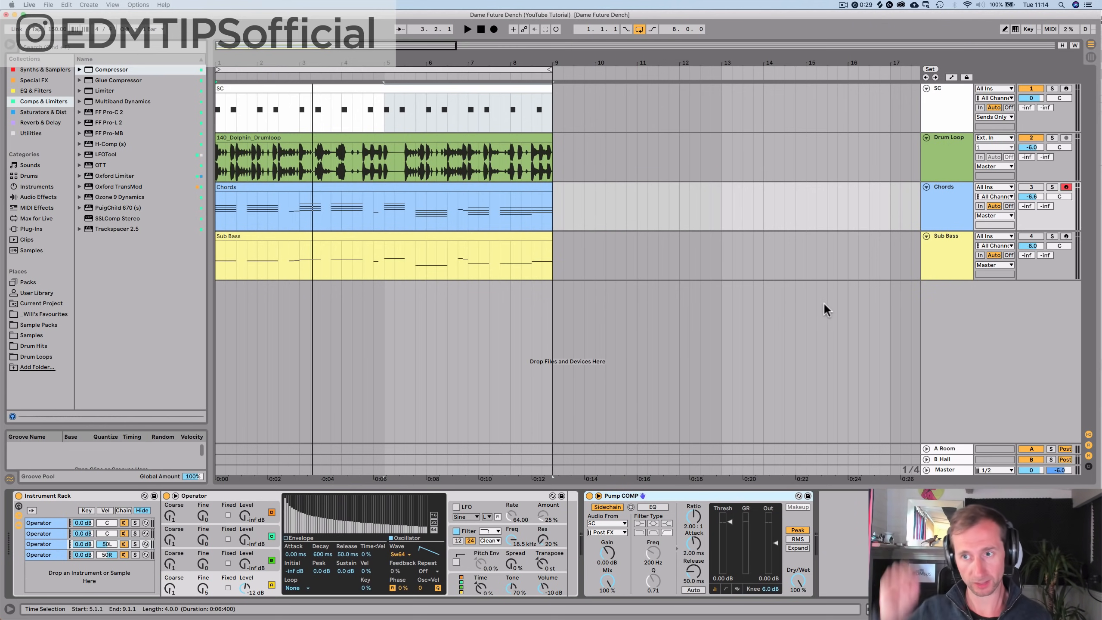
Step: Unmute the Chords track and lower Pump COMP's threshold to -inf dB while auditioning the loop
{"action": "left_click", "coordinate": [1040, 187]}
{"action": "key", "text": "space"}
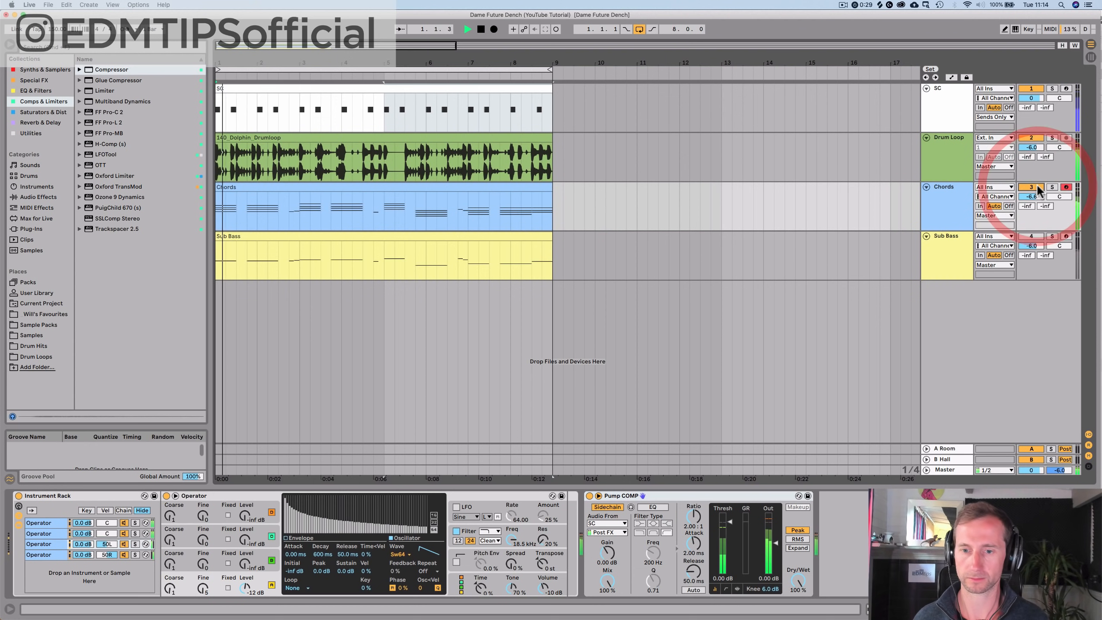
{"action": "left_click", "coordinate": [729, 521]}
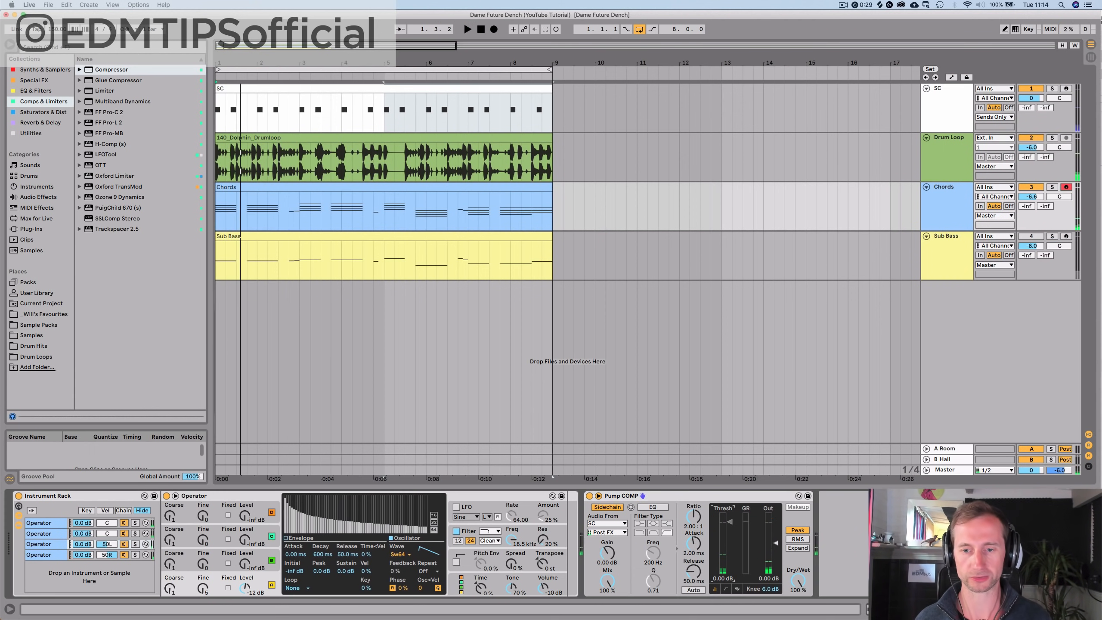
{"action": "key", "text": "space"}
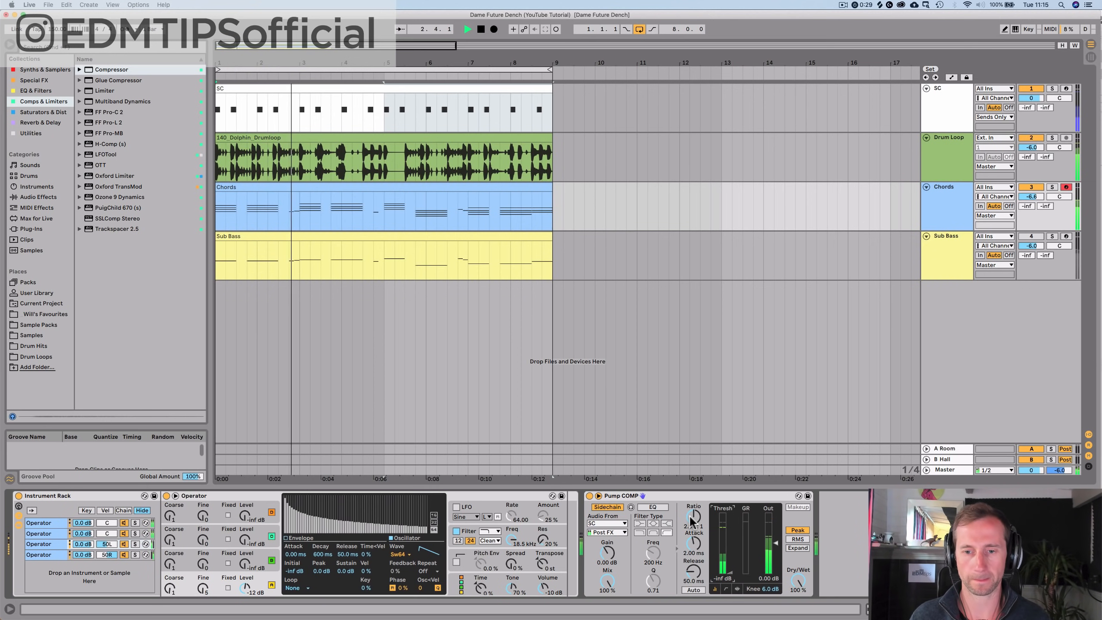
Step: Set Pump COMP's ratio to 42.0:1, attack to 0.02 ms and release to 49.2 ms while playing the track
{"action": "left_click", "coordinate": [693, 518]}
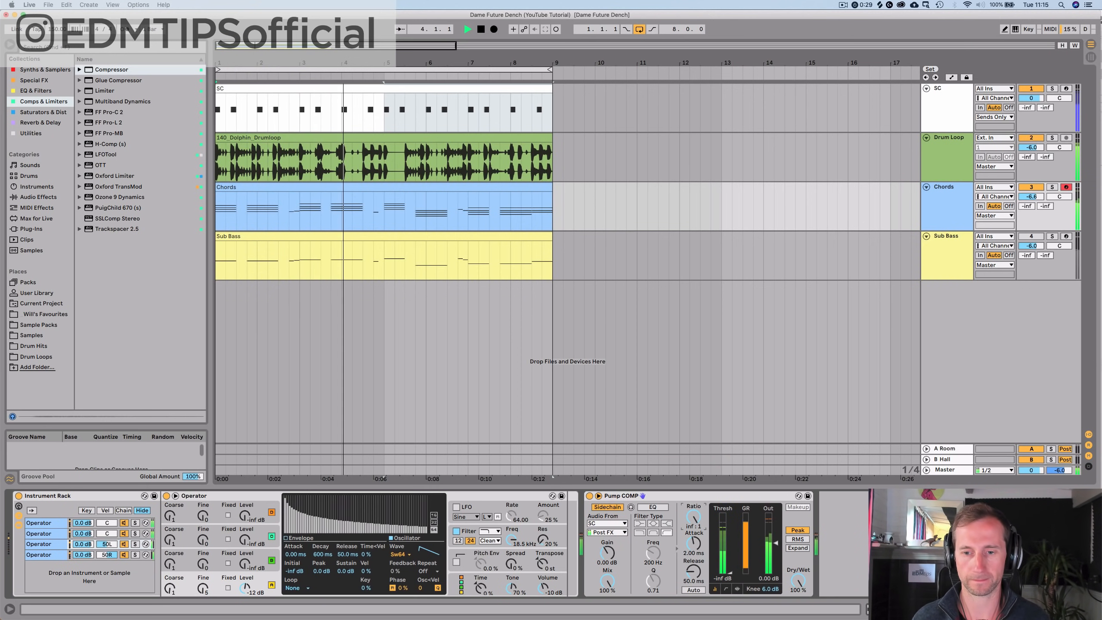
{"action": "left_click_drag", "start_coordinate": [690, 516], "coordinate": [691, 518]}
{"action": "key", "text": "space"}
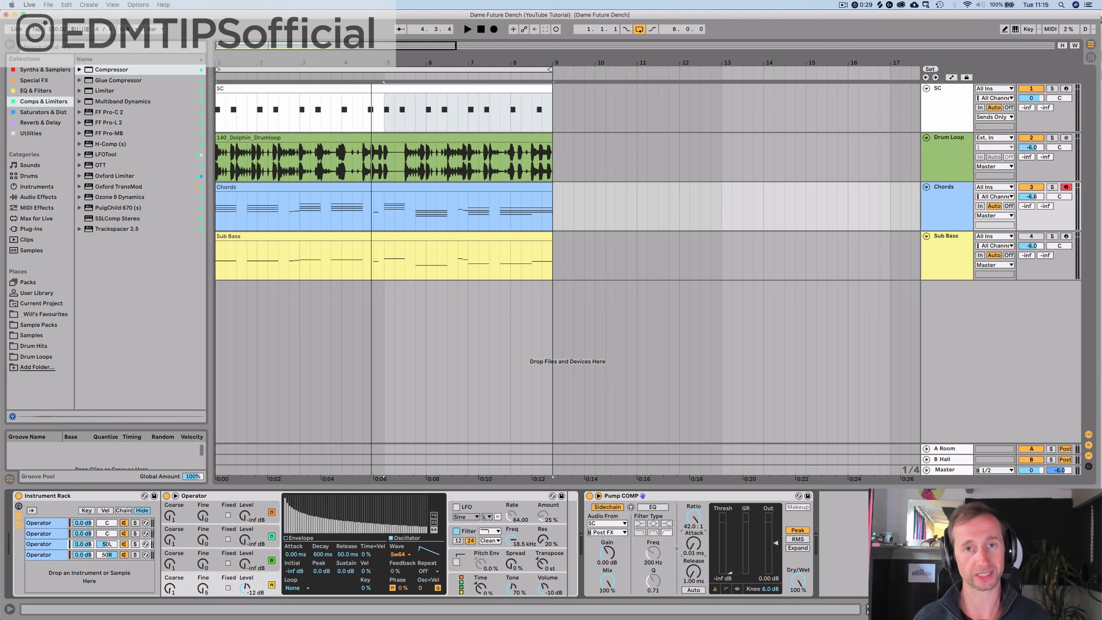
{"action": "key", "text": "space"}
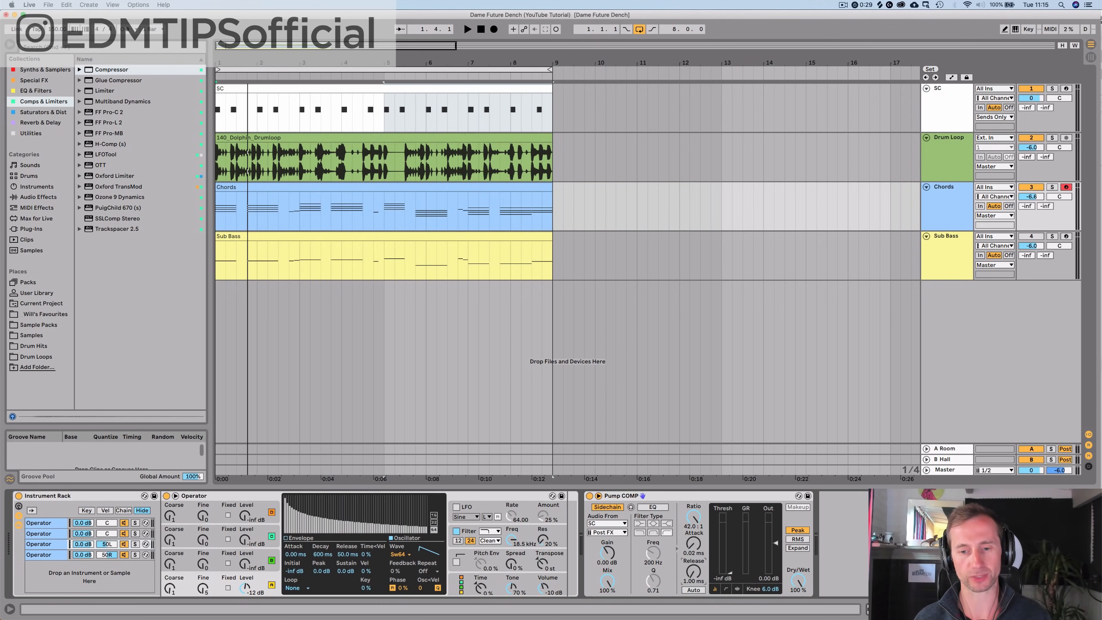
{"action": "key", "text": "space"}
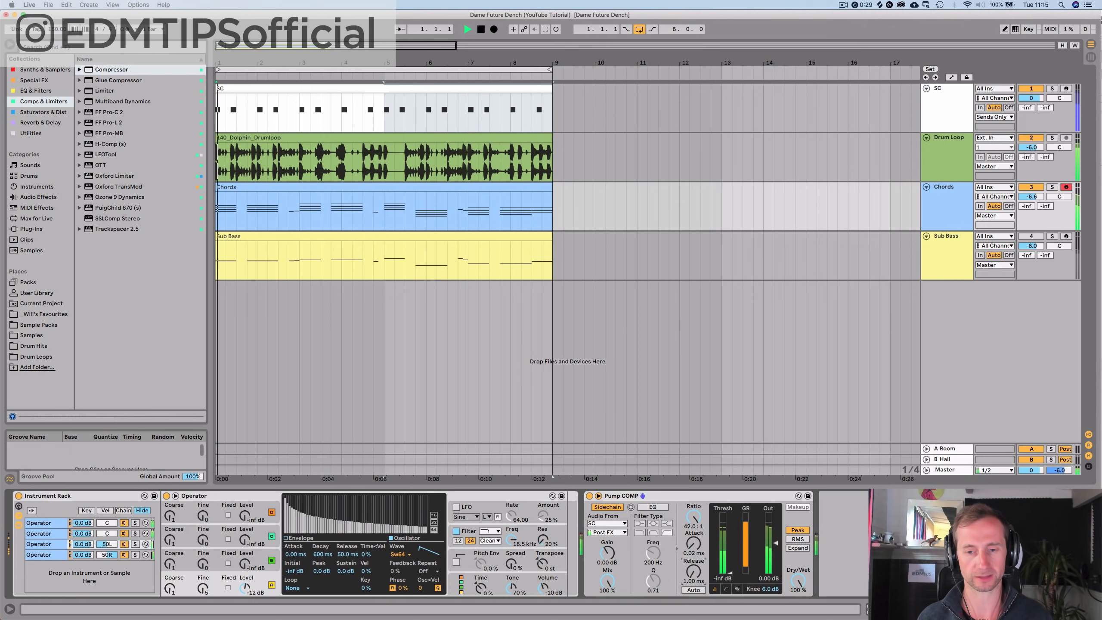
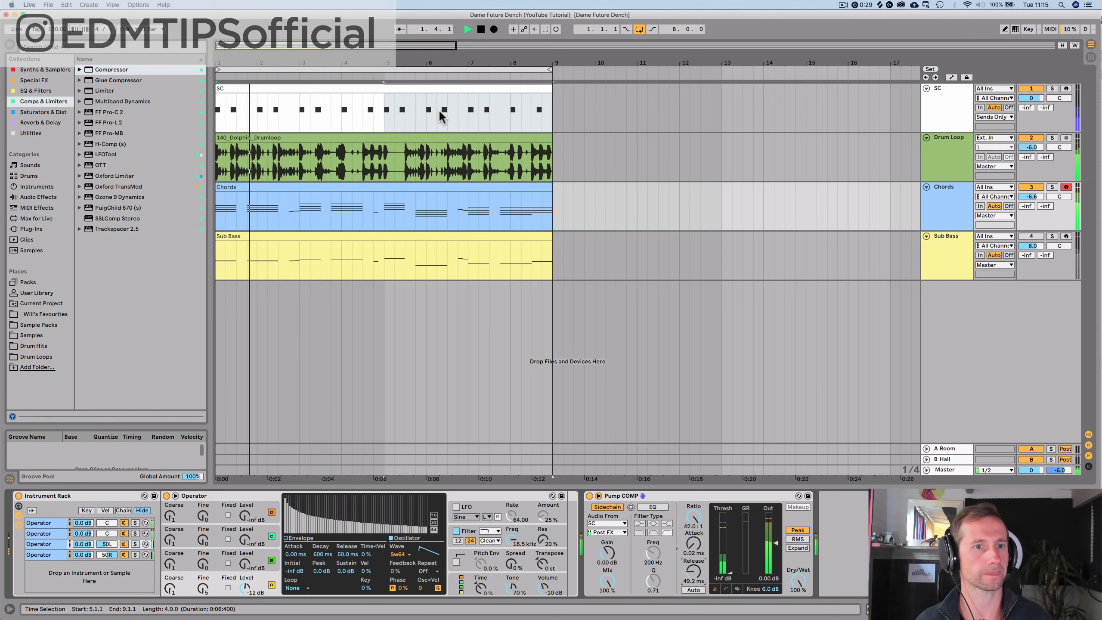
Step: Stop playback and open the SC clip's notes for editing
{"action": "key", "text": "space"}
{"action": "double_click", "coordinate": [403, 88]}
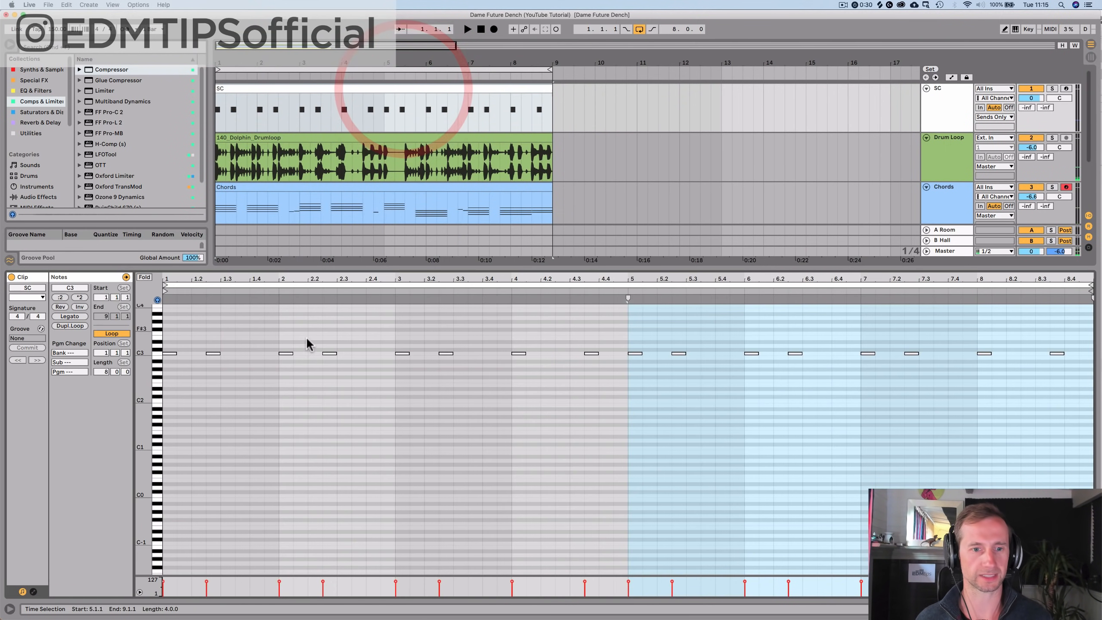
{"action": "left_click", "coordinate": [286, 354]}
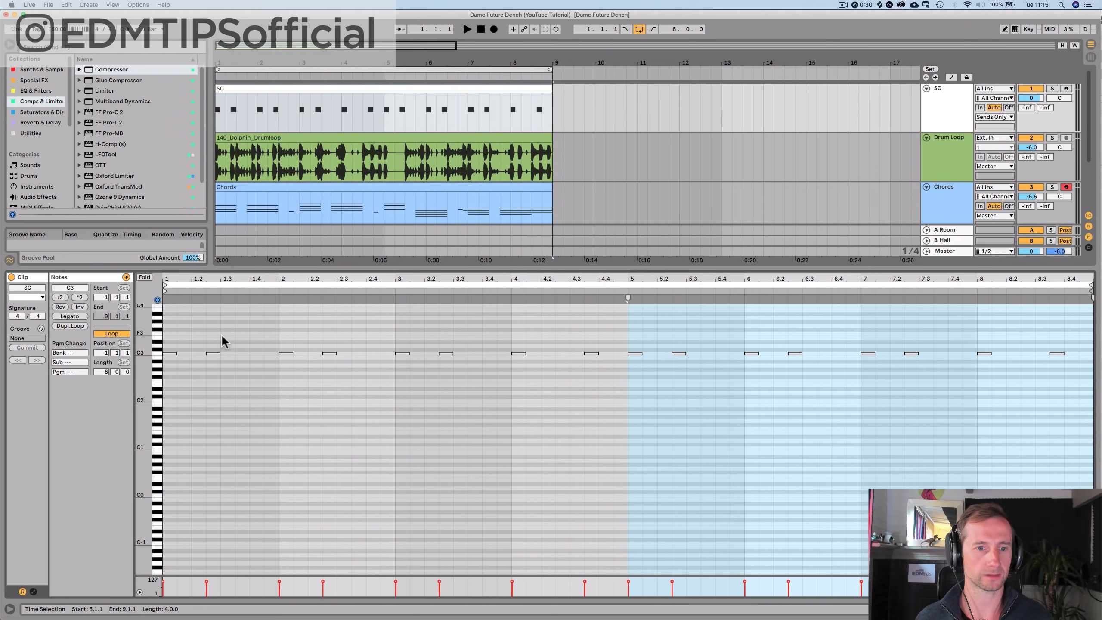
{"action": "left_click_drag", "start_coordinate": [222, 338], "coordinate": [196, 389]}
{"action": "key", "text": "Delete"}
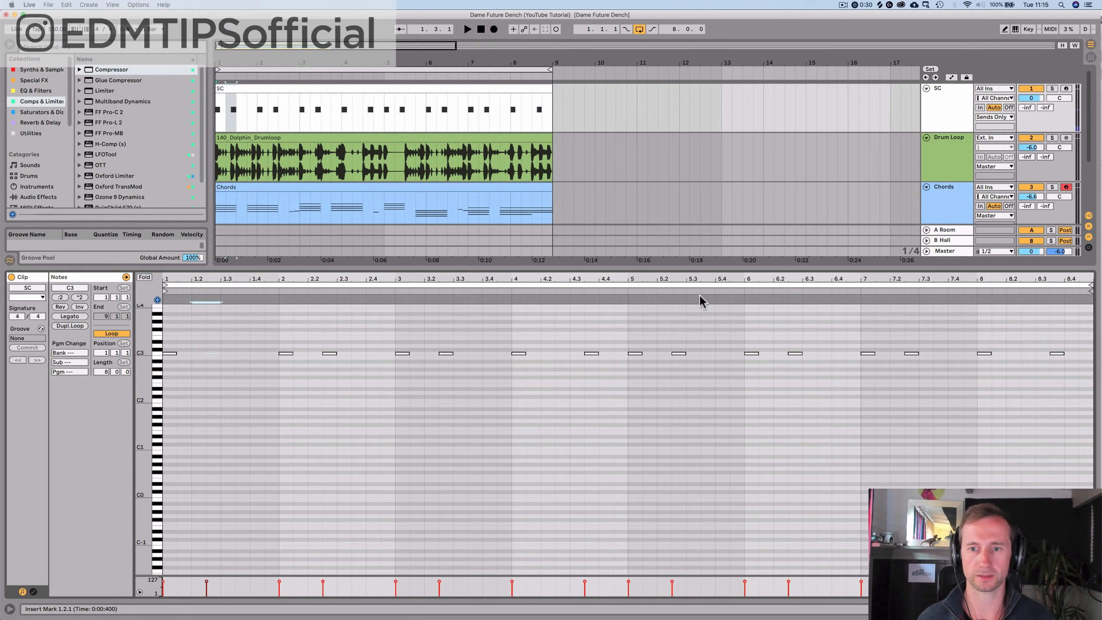
Step: Delete the second C3 note in both bar 5 and bar 6 of the SC clip, playing from bar 5 to check
{"action": "key", "text": "Delete"}
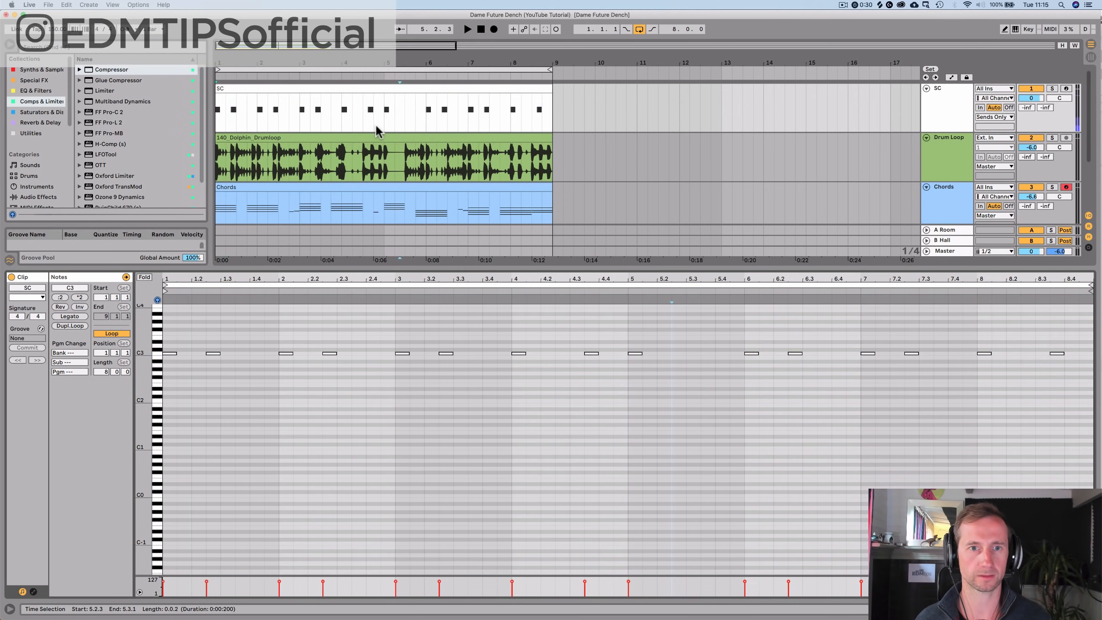
{"action": "left_click", "coordinate": [384, 121]}
{"action": "key", "text": "space"}
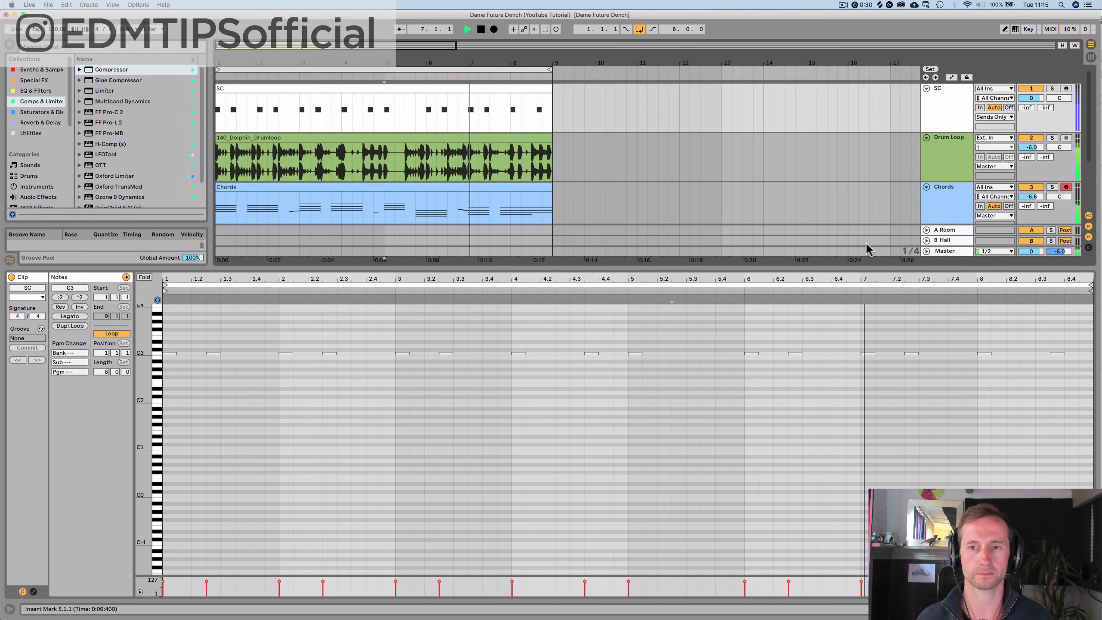
{"action": "double_click", "coordinate": [789, 354]}
{"action": "left_click", "coordinate": [628, 338]}
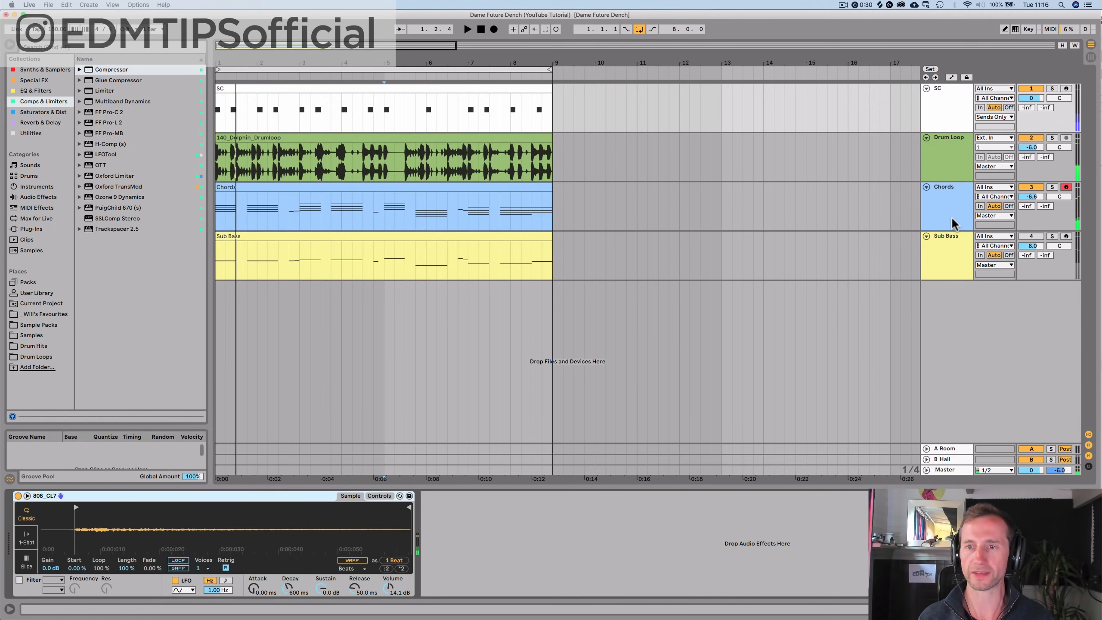
Step: Copy Pump COMP from the Chords track to the end of the Sub Bass device chain, folding the Frequency Splitter
{"action": "left_click", "coordinate": [950, 215]}
{"action": "left_click", "coordinate": [690, 496]}
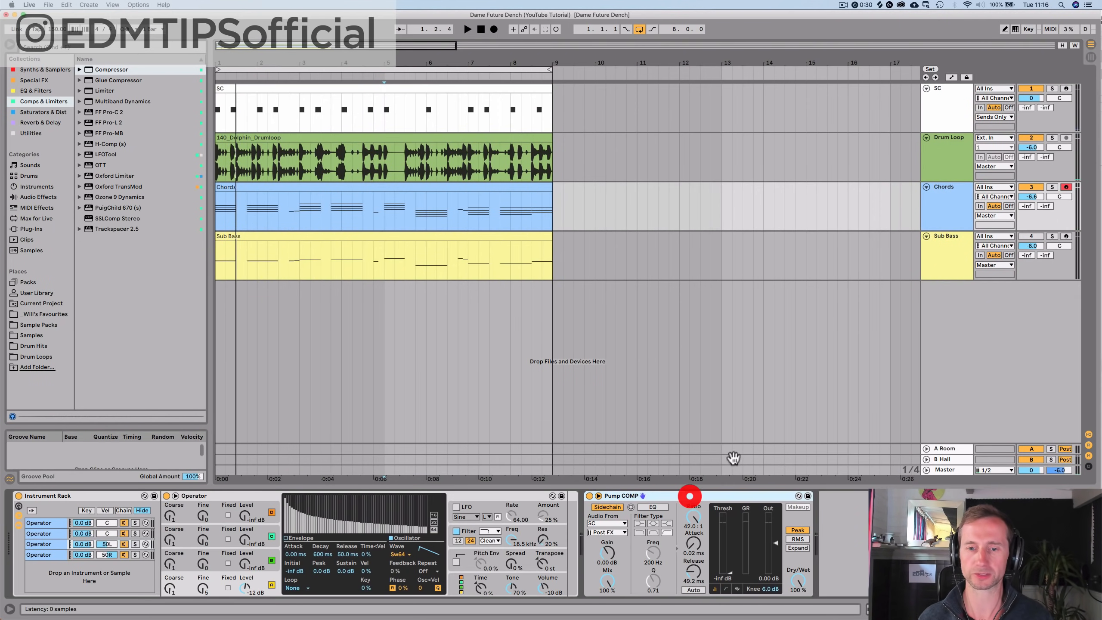
{"action": "left_click", "coordinate": [934, 266]}
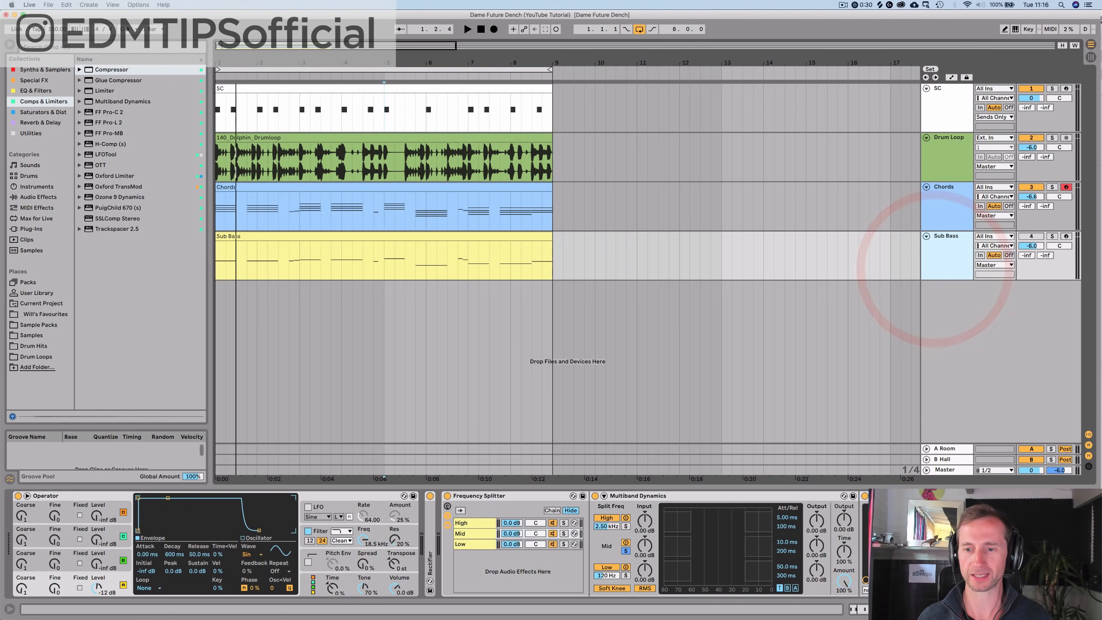
{"action": "scroll", "coordinate": [609, 543], "scroll_direction": "right", "scroll_amount": 3}
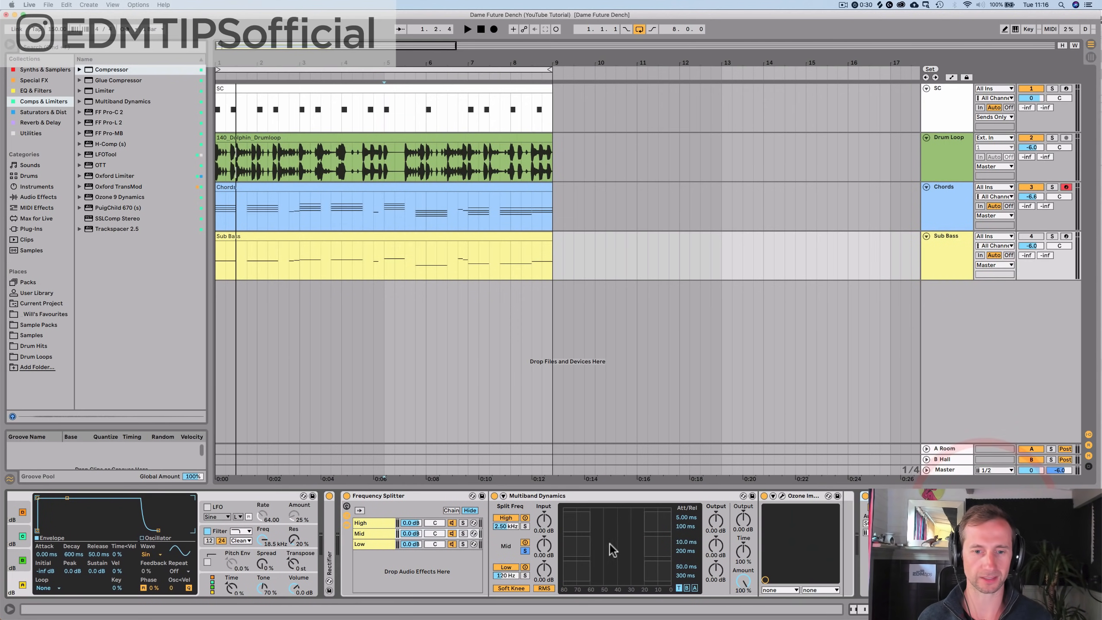
{"action": "double_click", "coordinate": [412, 497]}
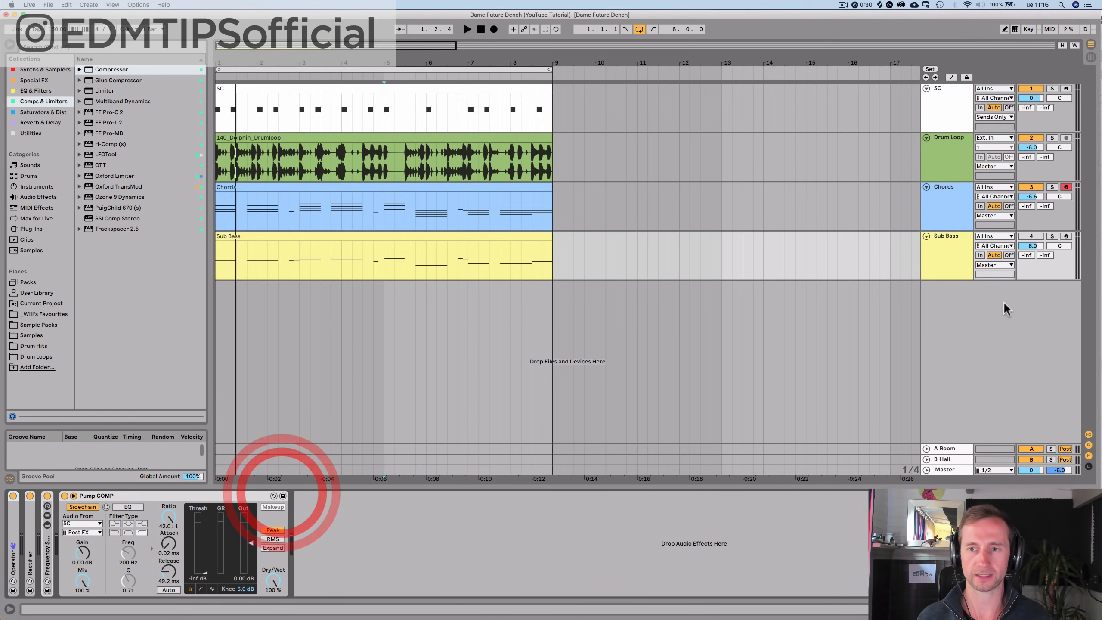
Step: Unmute the Sub Bass track and play all tracks from bar 5 to hear the sidechained bass
{"action": "left_click", "coordinate": [1031, 236]}
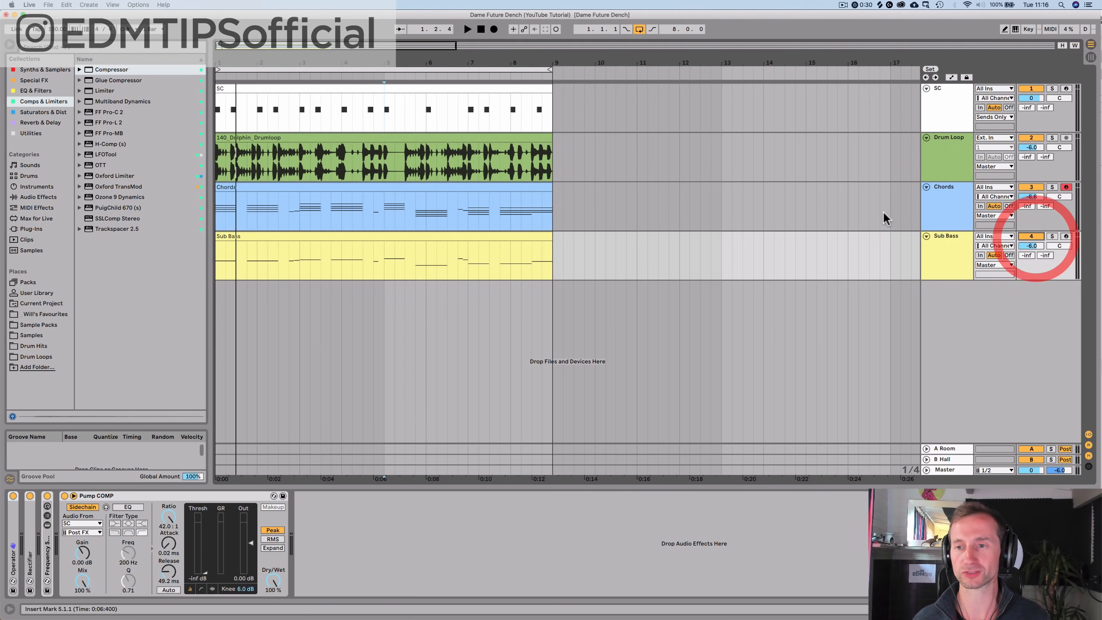
{"action": "key", "text": "space"}
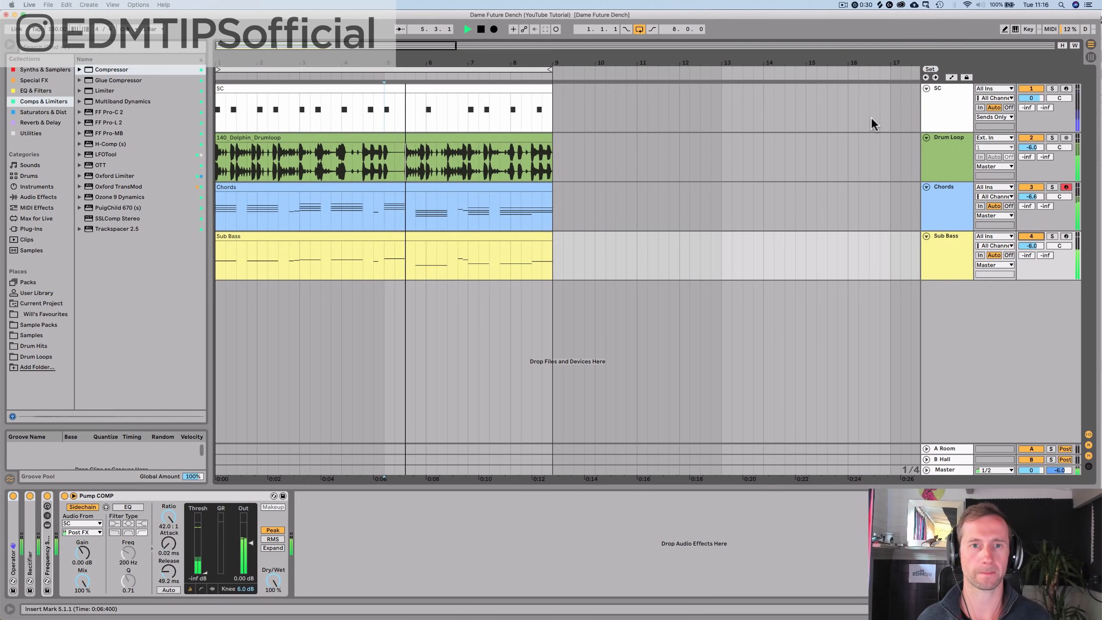
{"action": "left_click", "coordinate": [479, 29]}
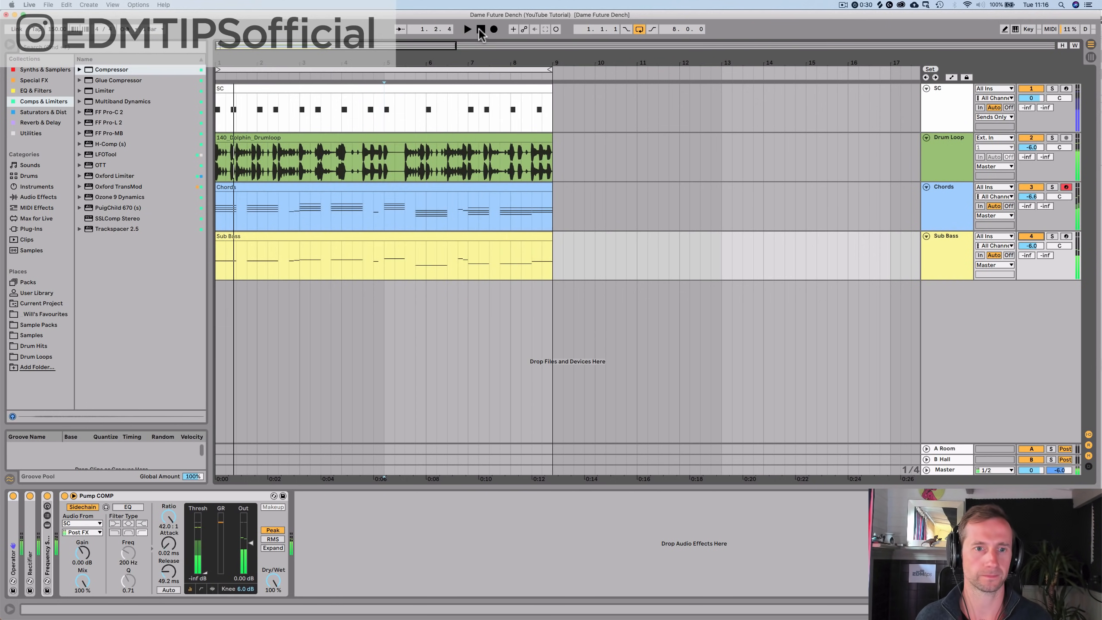
Step: Delete the short passing notes in the Chords clip: A2 and A#2 in bar 2, G#2 in bar 4, C#3 and B2 in bar 6
{"action": "double_click", "coordinate": [289, 191]}
{"action": "left_click_drag", "start_coordinate": [371, 477], "coordinate": [382, 530]}
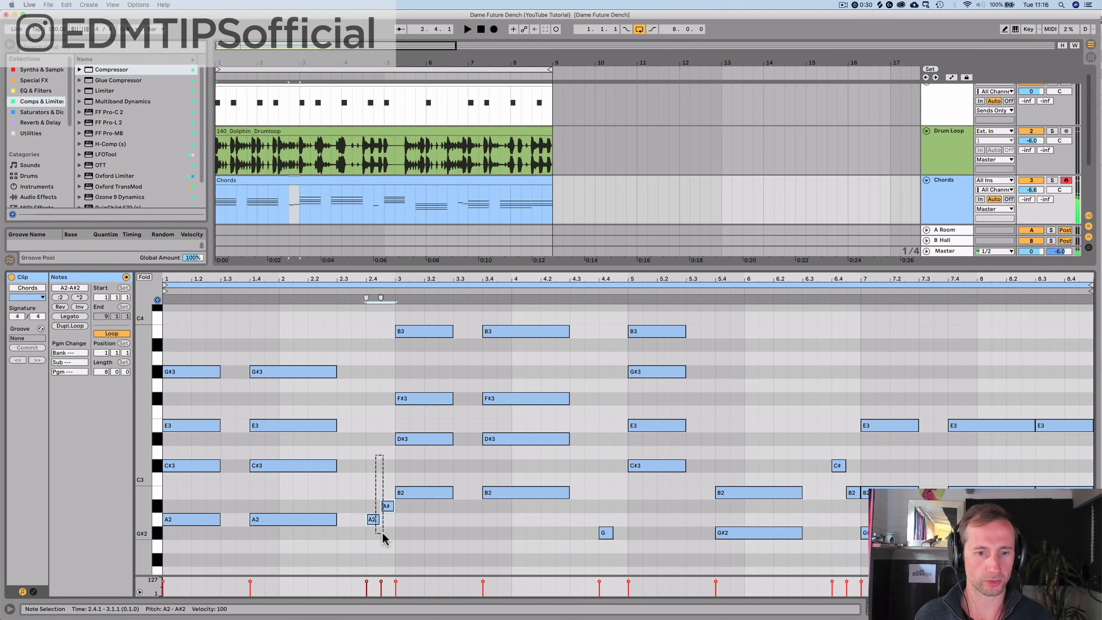
{"action": "key", "text": "Delete"}
{"action": "left_click_drag", "start_coordinate": [575, 519], "coordinate": [613, 540]}
{"action": "key", "text": "Delete"}
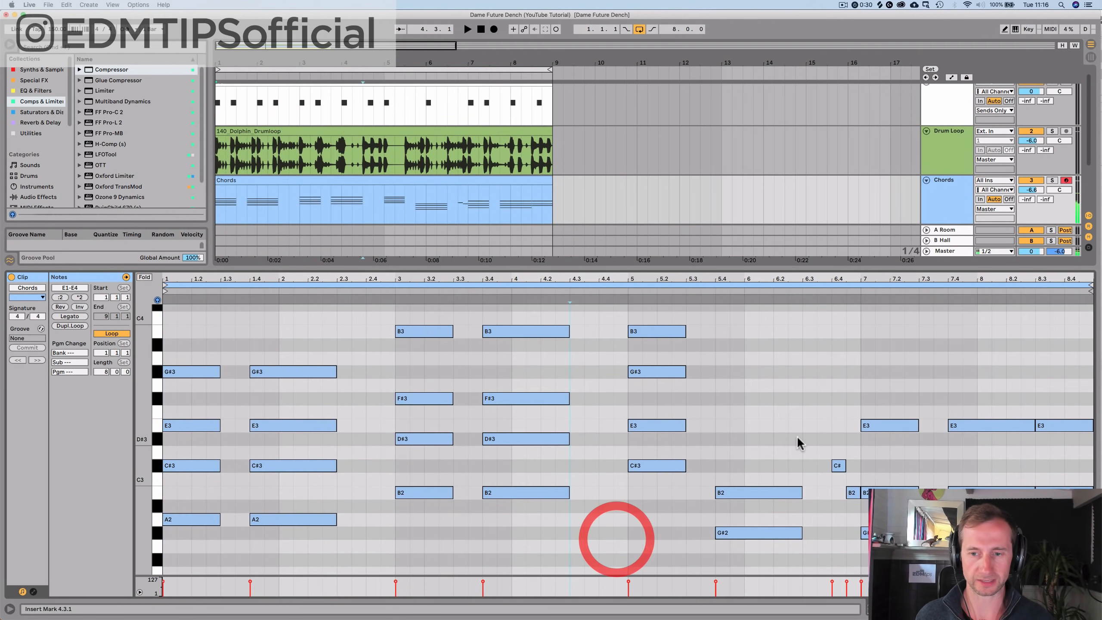
{"action": "left_click", "coordinate": [827, 438]}
{"action": "left_click_drag", "start_coordinate": [856, 495], "coordinate": [850, 493]}
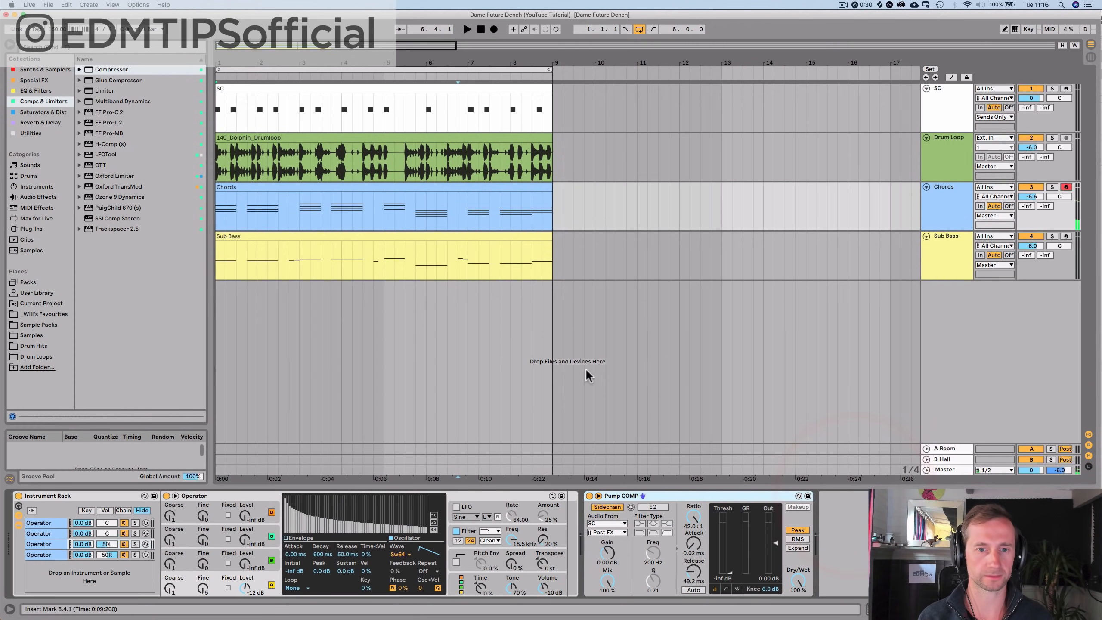
Step: Switch to the Session mixer and delete the B Hall return track
{"action": "left_click", "coordinate": [942, 206]}
{"action": "key", "text": "Tab"}
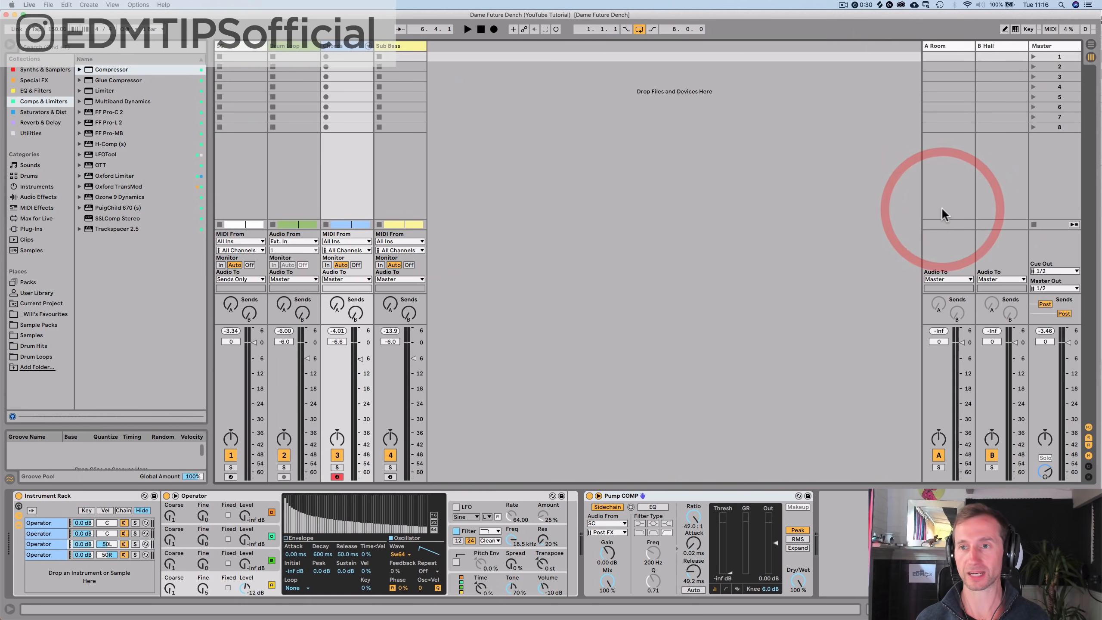
{"action": "left_click", "coordinate": [992, 45]}
{"action": "left_click", "coordinate": [954, 45]}
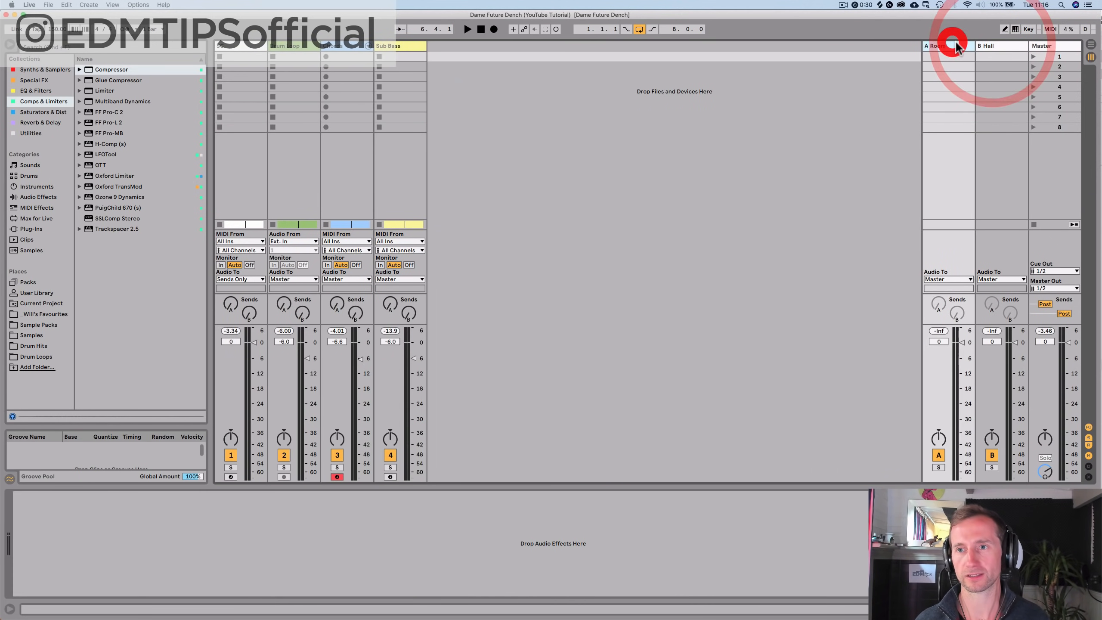
{"action": "left_click", "coordinate": [993, 49]}
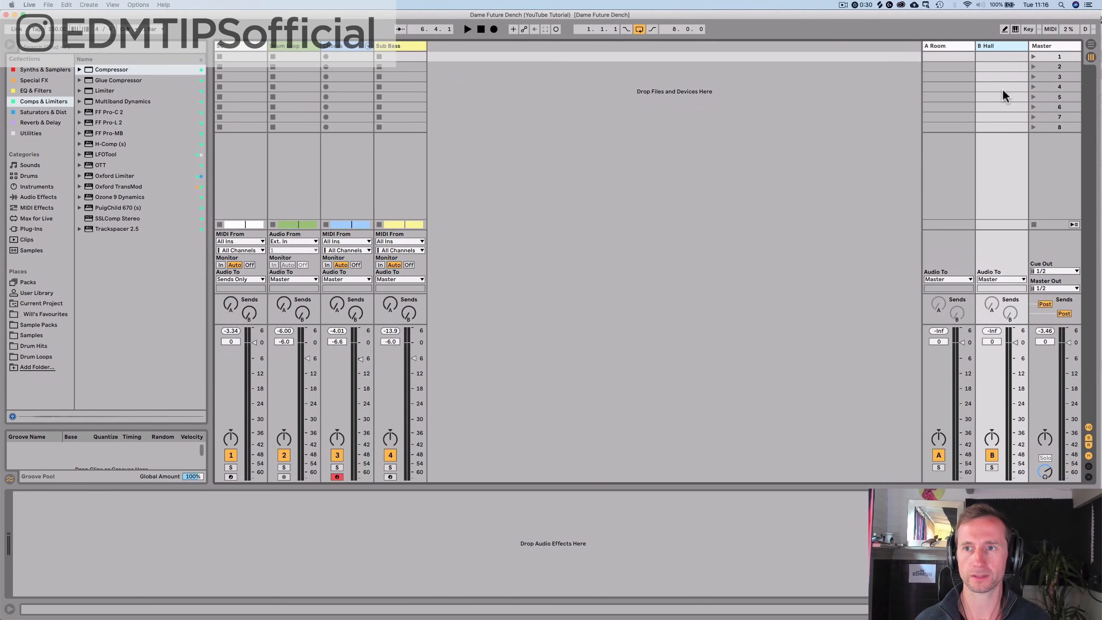
{"action": "key", "text": "Delete"}
Step: Add a Reverb from the Reverb & Delay collection to the A Room return track
{"action": "left_click", "coordinate": [989, 42]}
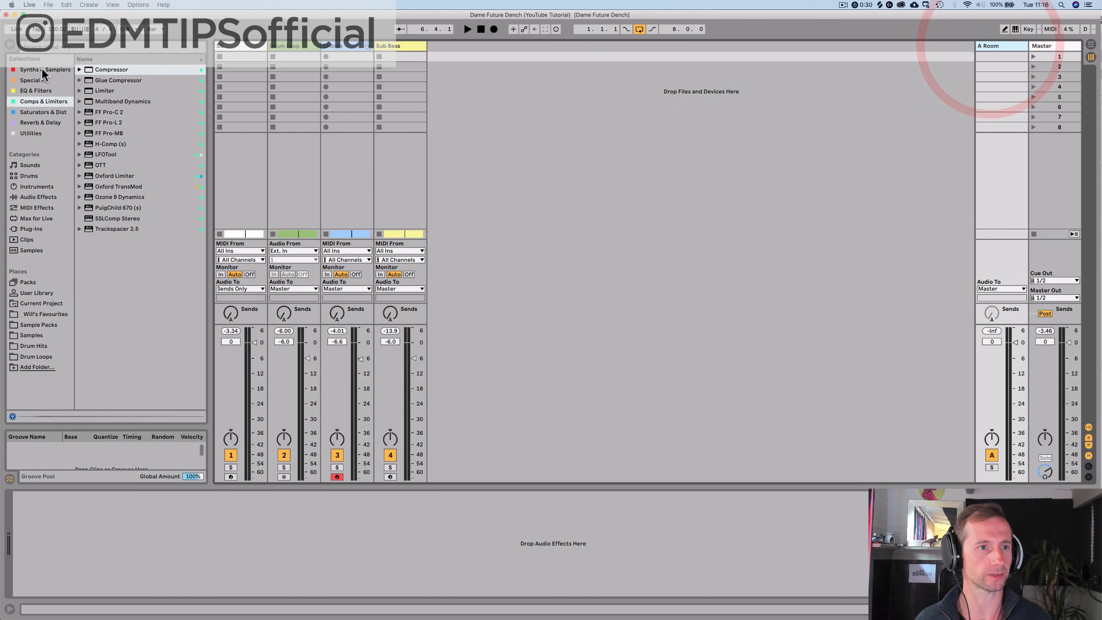
{"action": "left_click", "coordinate": [26, 121]}
{"action": "left_click_drag", "start_coordinate": [98, 89], "coordinate": [856, 157]}
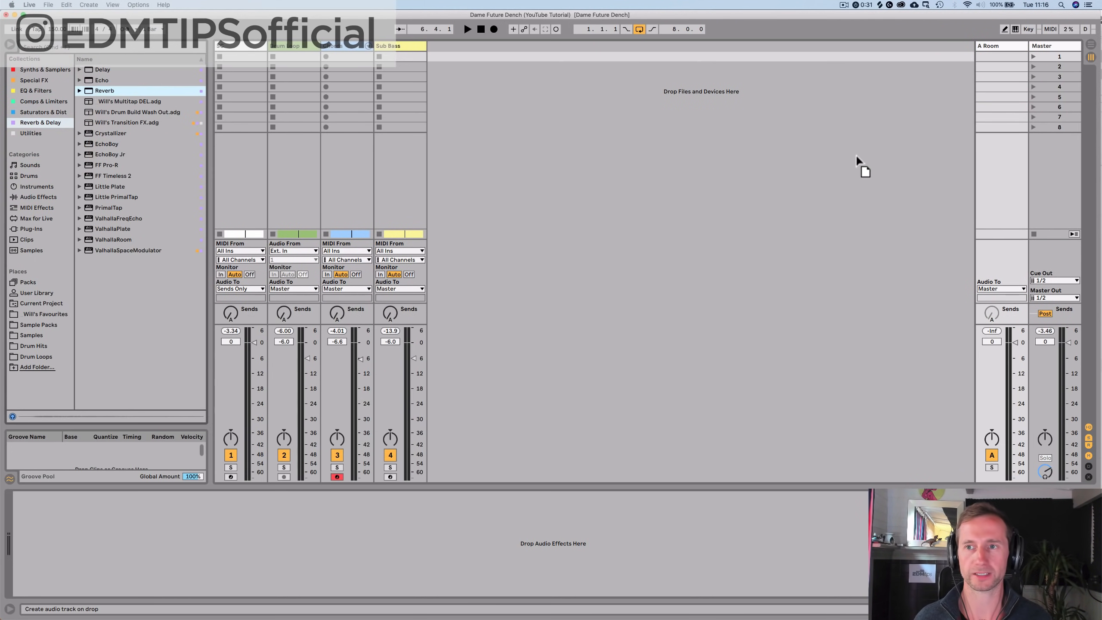
{"action": "left_click_drag", "start_coordinate": [974, 61], "coordinate": [976, 62]}
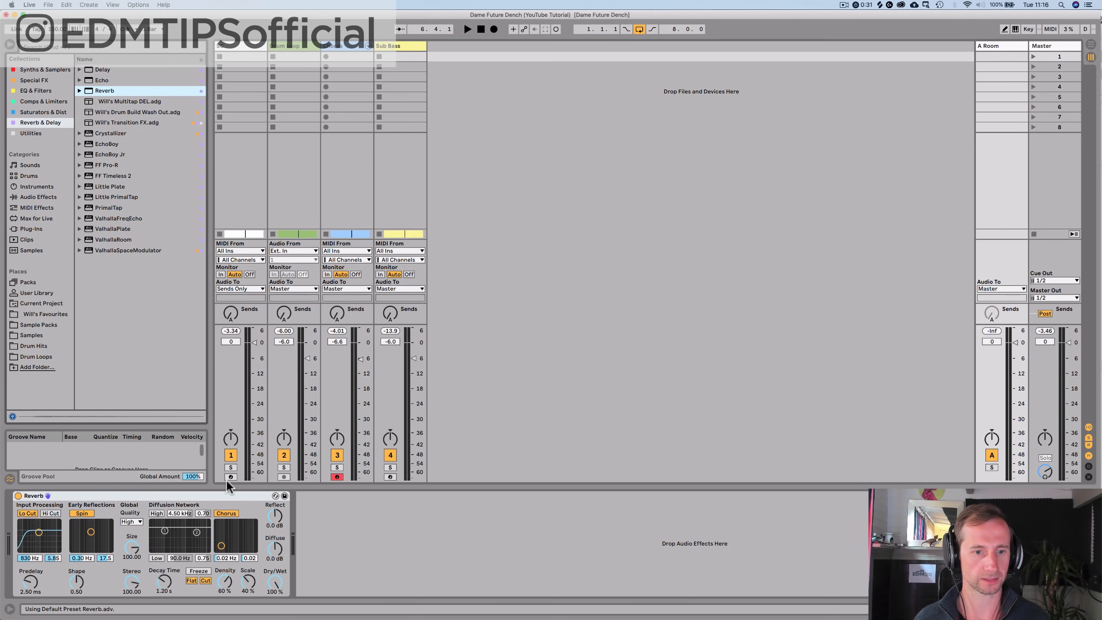
Step: Turn up the Chords track's send to A Room during playback, with the Reverb's decay time at 4.98 s
{"action": "key", "text": "space"}
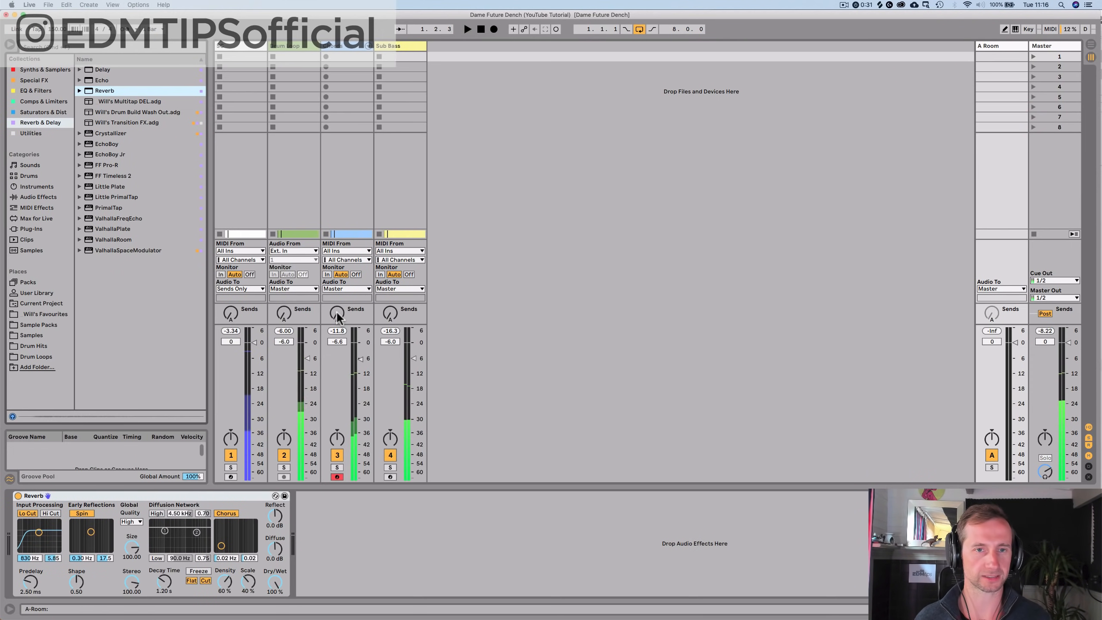
{"action": "left_click_drag", "start_coordinate": [337, 314], "coordinate": [337, 304]}
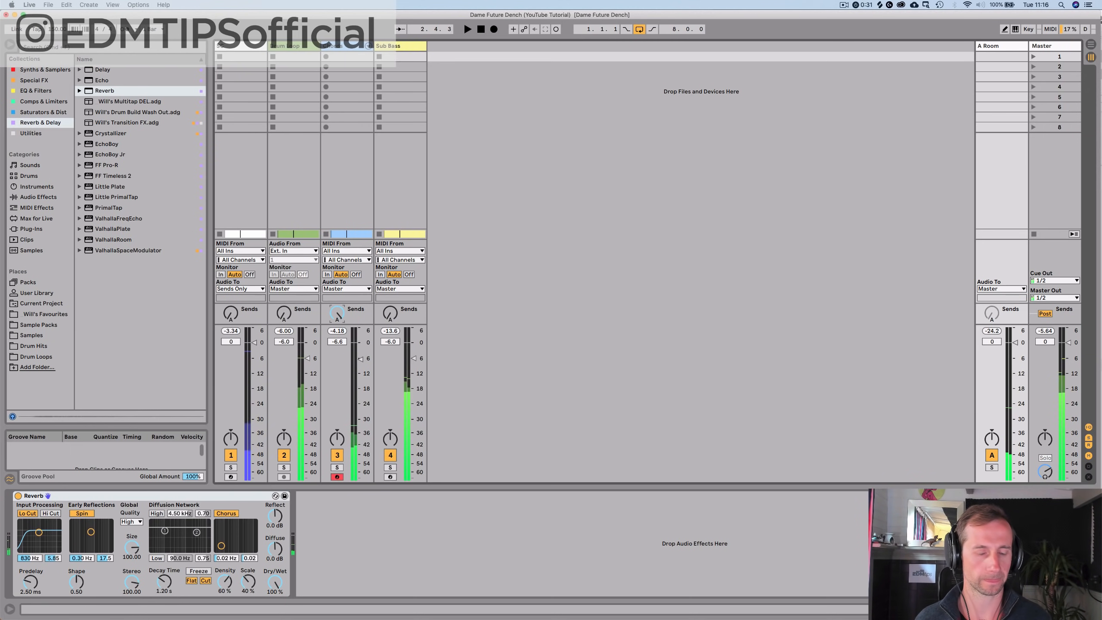
{"action": "key", "text": "space"}
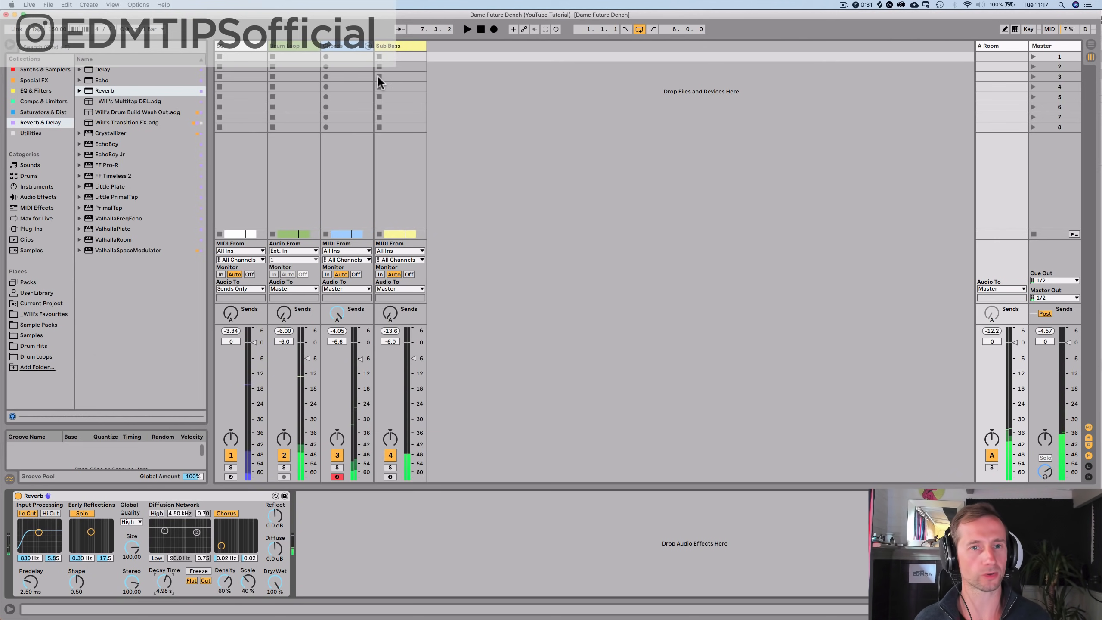
Step: Add EQ Eight after the Reverb on A Room and cut the lows, setting band 2 to 625 Hz and -5.58 dB
{"action": "left_click", "coordinate": [98, 76]}
{"action": "left_click", "coordinate": [36, 90]}
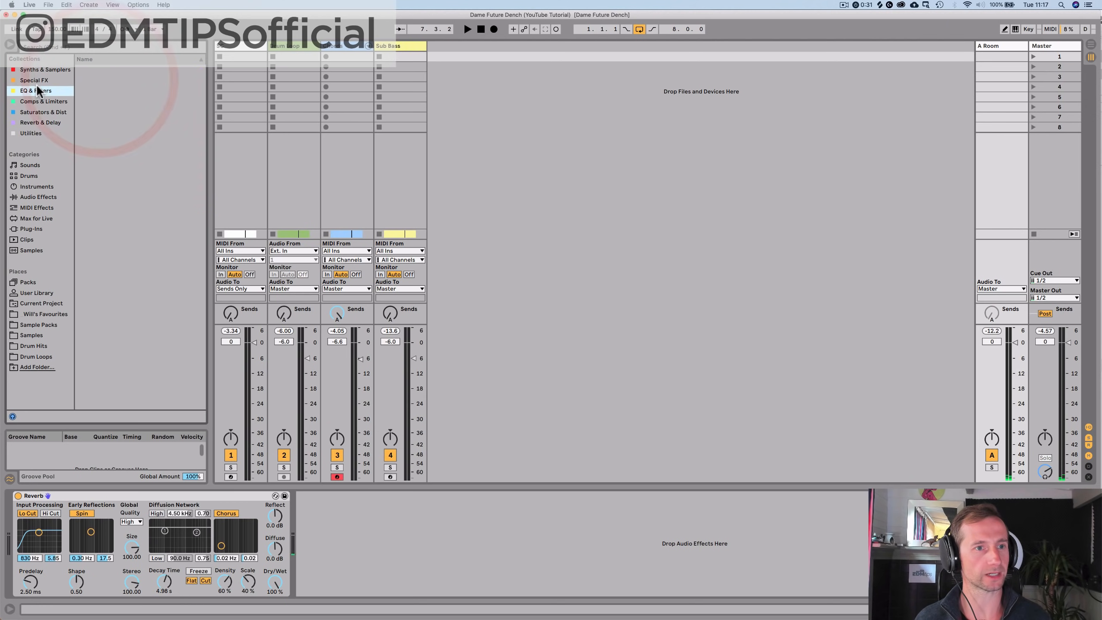
{"action": "left_click_drag", "start_coordinate": [98, 80], "coordinate": [252, 233]}
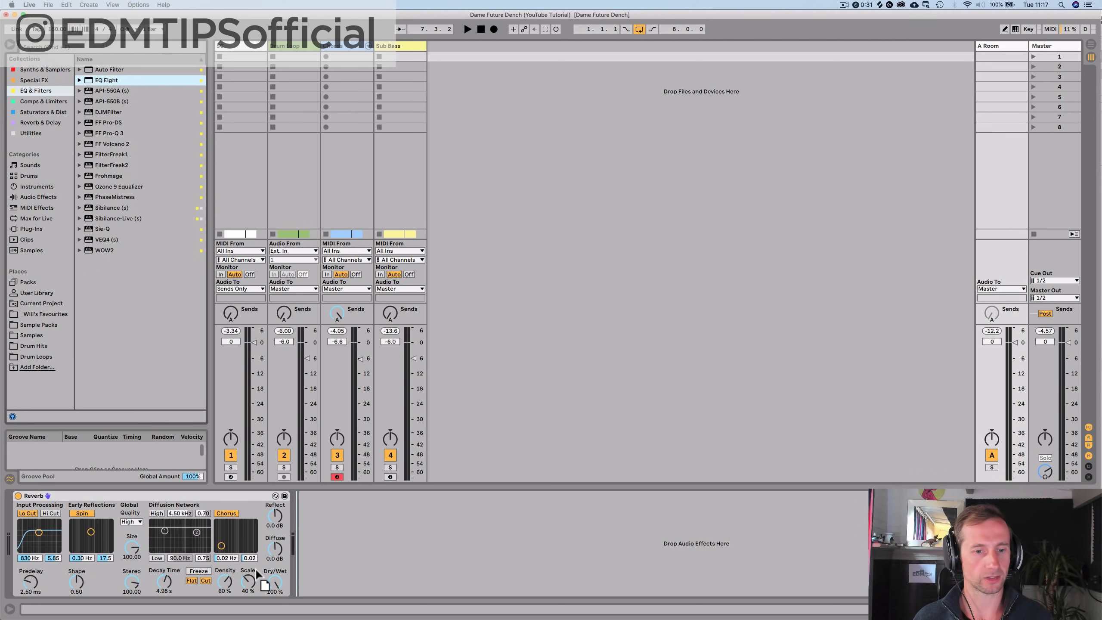
{"action": "left_click_drag", "start_coordinate": [325, 557], "coordinate": [439, 552]}
{"action": "key", "text": "space"}
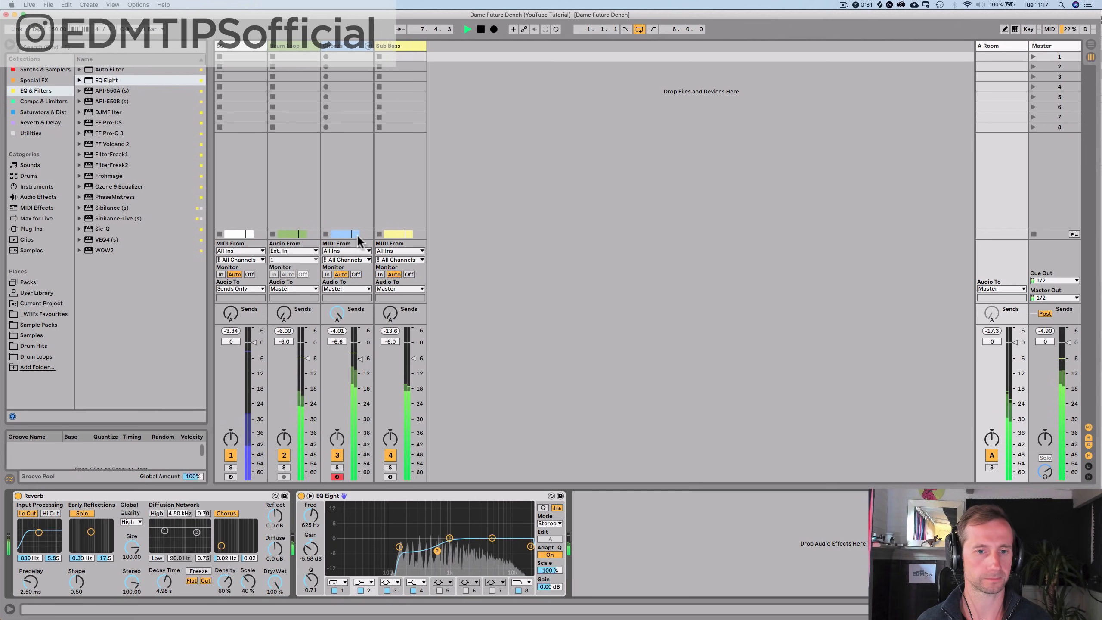
Step: Set Pump COMP's Dry/Wet on the Chords track to 83 % during playback, returning to the Arrangement view
{"action": "left_click", "coordinate": [352, 47]}
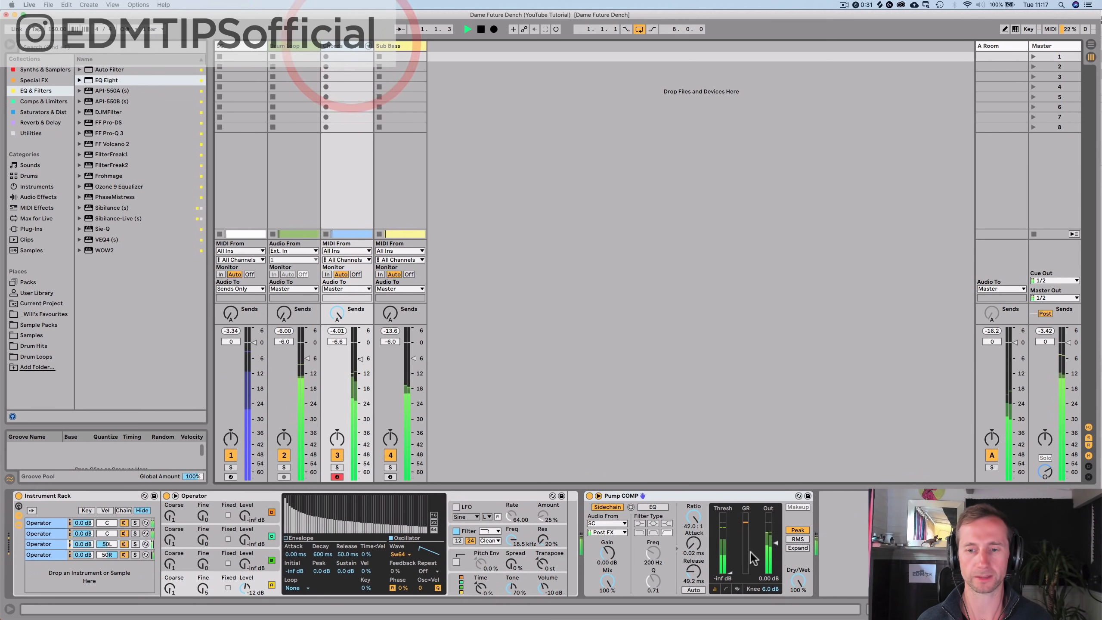
{"action": "left_click_drag", "start_coordinate": [800, 576], "coordinate": [800, 584]}
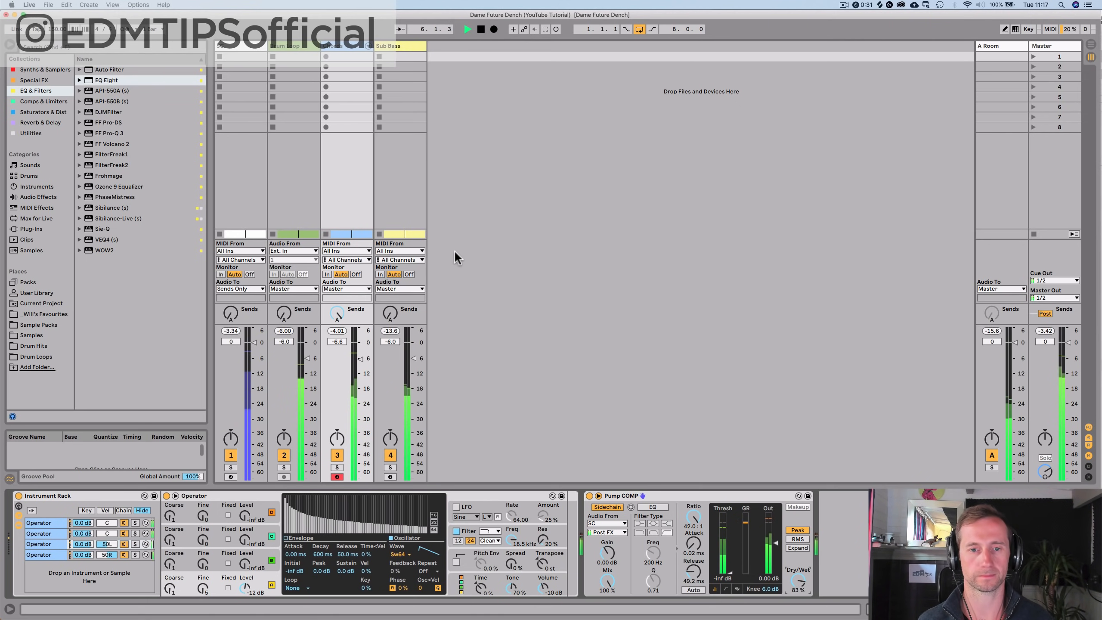
{"action": "key", "text": "Tab"}
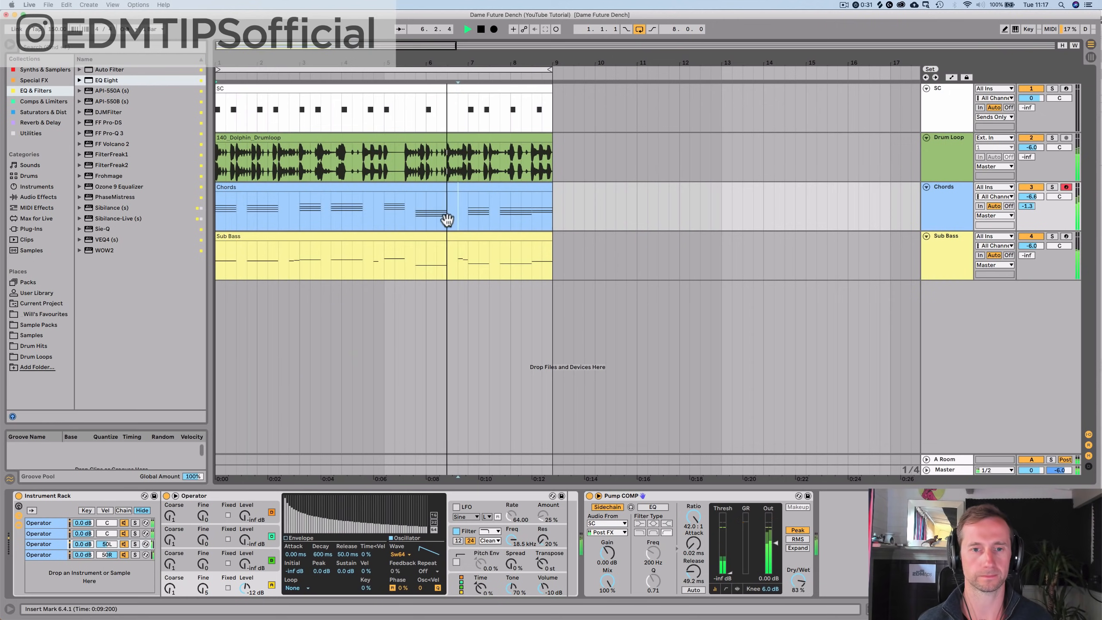
{"action": "key", "text": "space"}
Step: In the Chords clip, lower the B3 notes of both chords at 3.1 and 3.4 to G#3, playing them back
{"action": "double_click", "coordinate": [358, 192]}
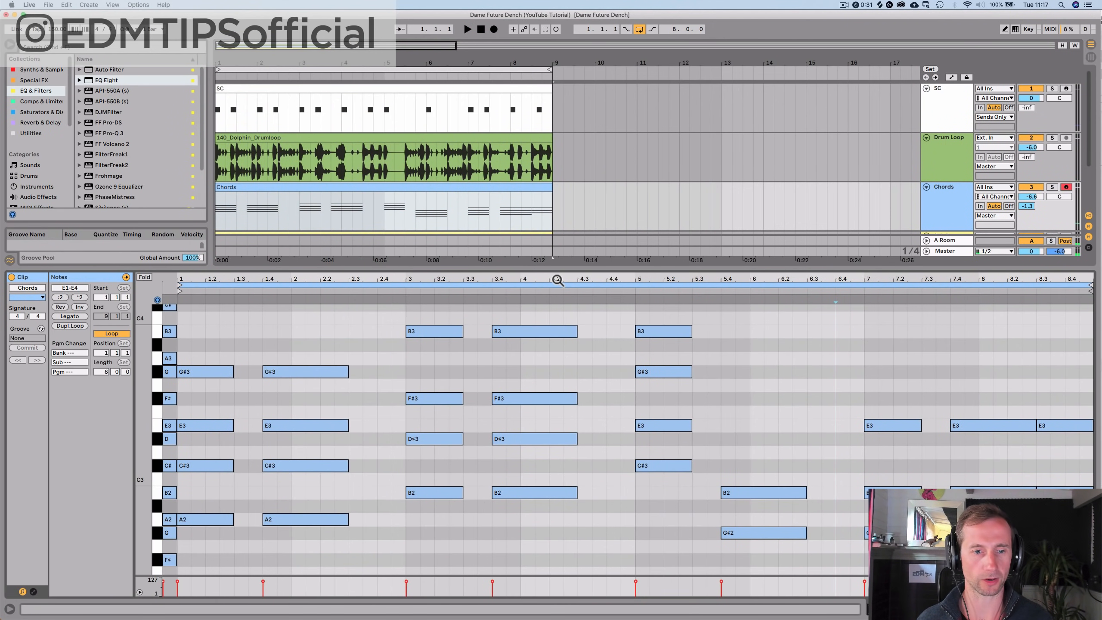
{"action": "key", "text": "space"}
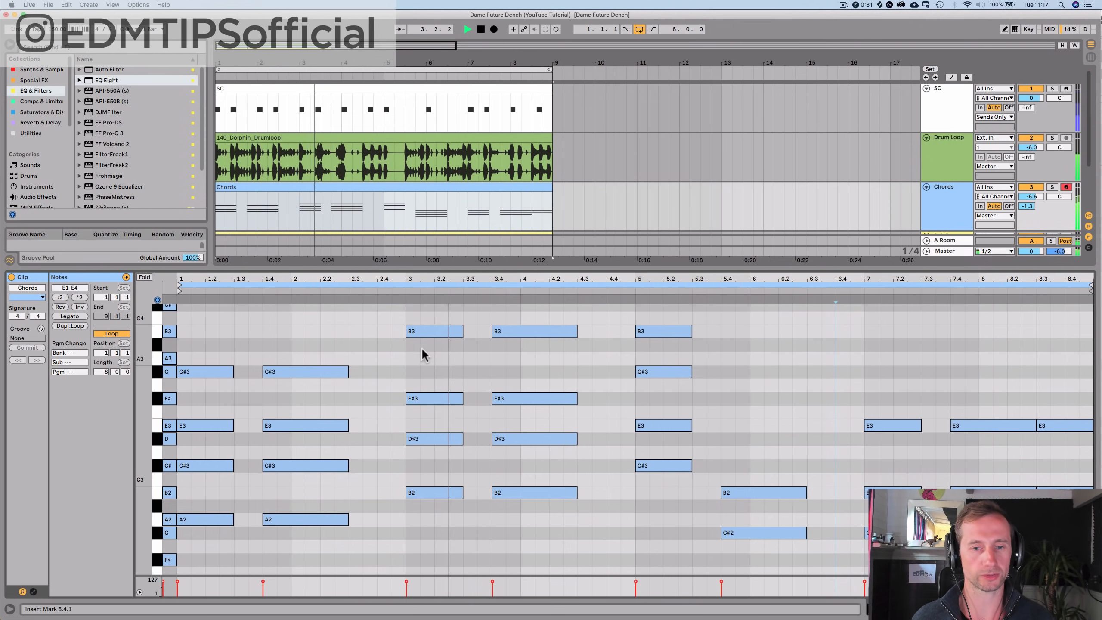
{"action": "key", "text": "space"}
{"action": "left_click_drag", "start_coordinate": [402, 321], "coordinate": [529, 336]}
{"action": "key", "text": "Down"}
{"action": "key", "text": "Down"}
{"action": "key", "text": "Down"}
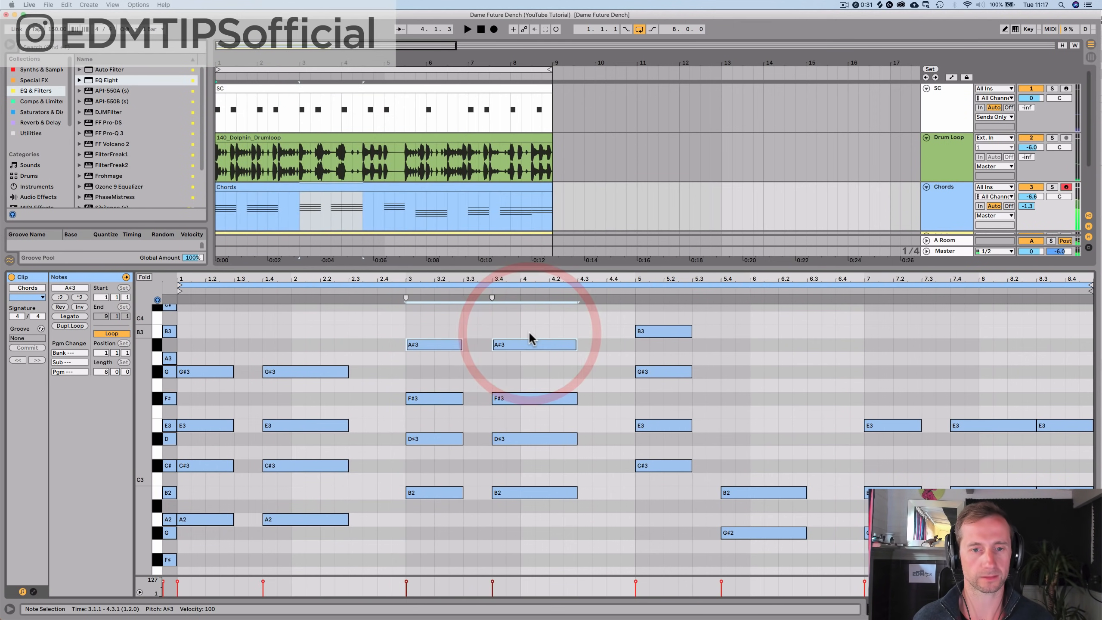
{"action": "left_click", "coordinate": [378, 289]}
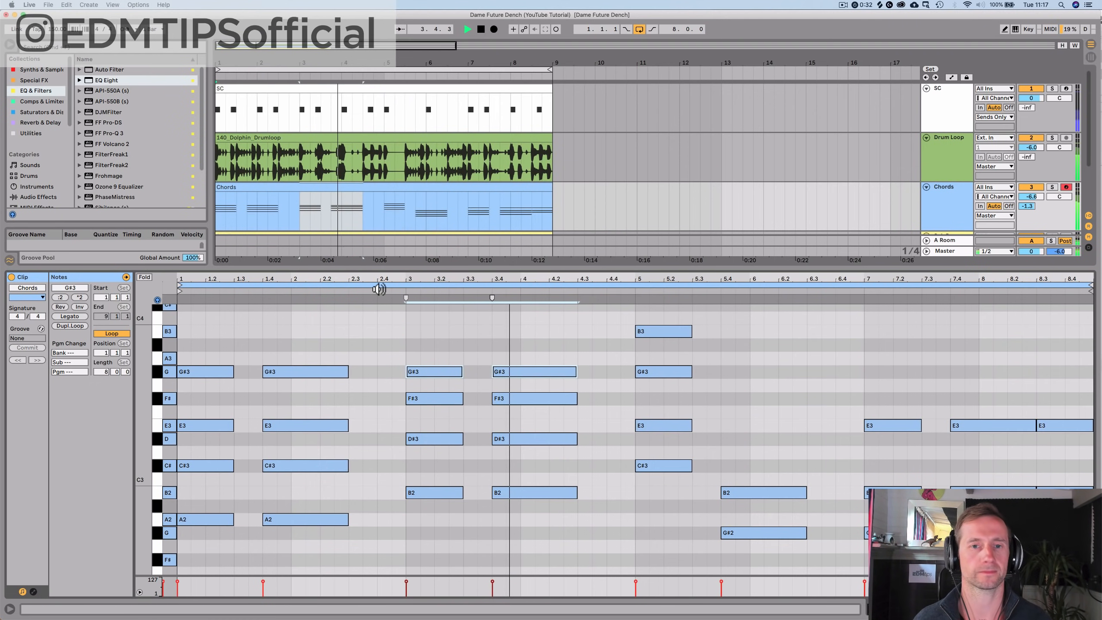
{"action": "key", "text": "space"}
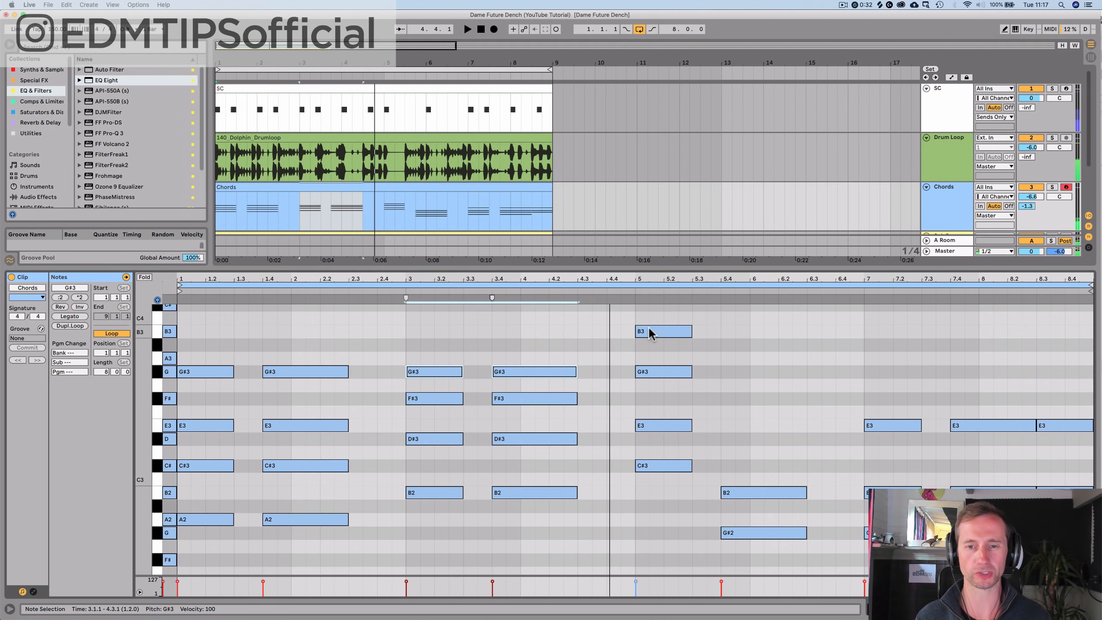
Step: Lower the B3 of the bar 5 chord by an octave to B2 and play it back
{"action": "left_click", "coordinate": [650, 331]}
{"action": "key", "text": "shift+Down"}
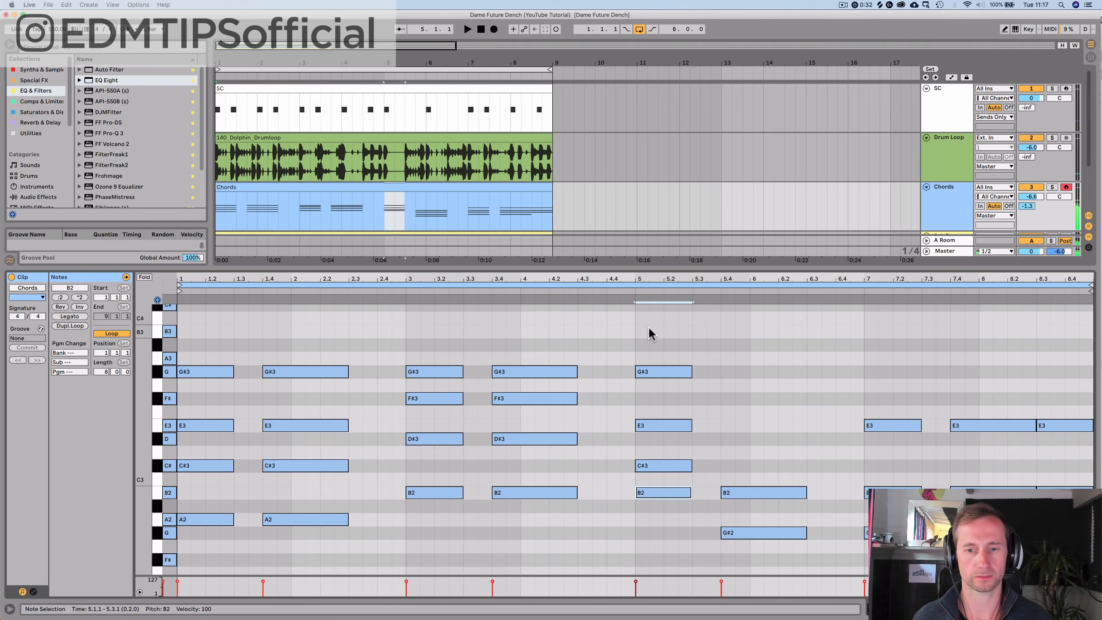
{"action": "left_click", "coordinate": [606, 295]}
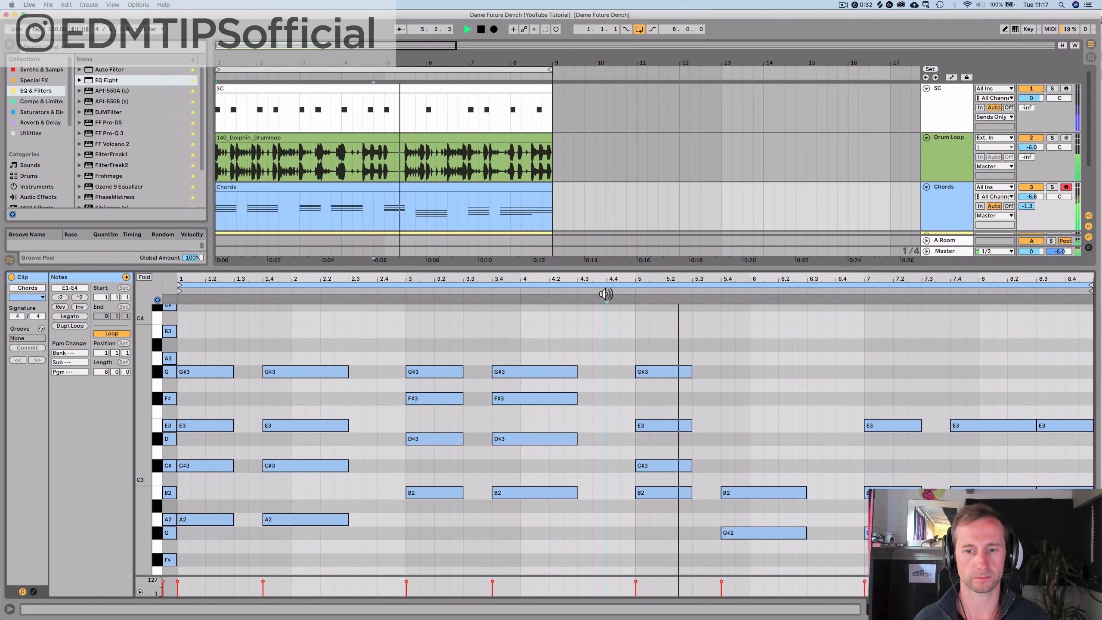
Step: Transpose the whole chord at 5.4 up an octave to C#3–B3 and play it back
{"action": "scroll", "coordinate": [814, 464], "scroll_direction": "down", "scroll_amount": 5}
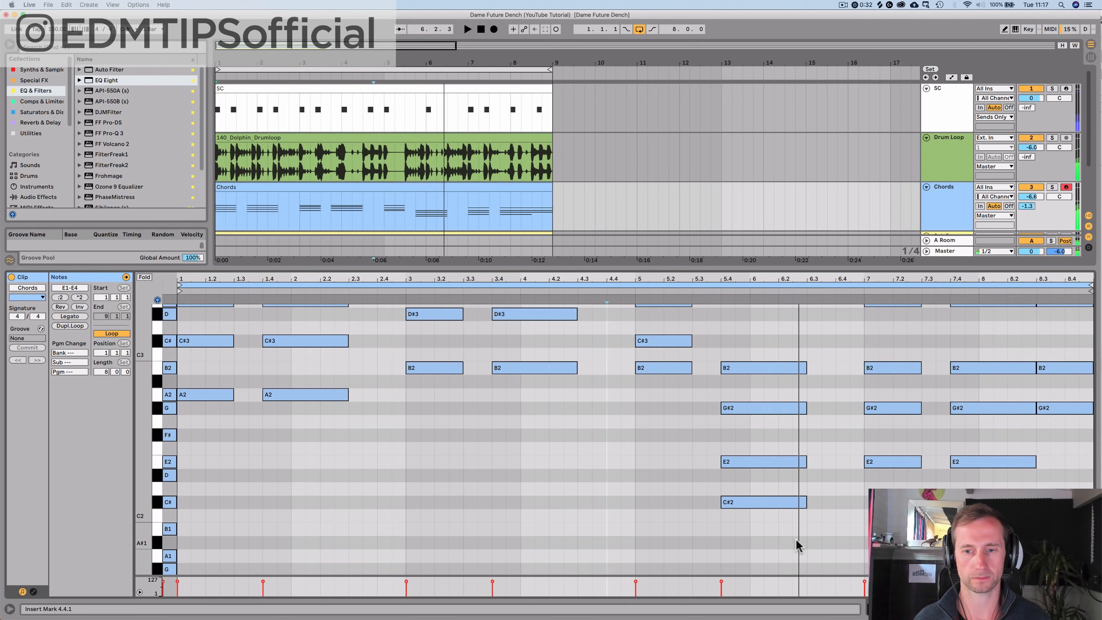
{"action": "left_click_drag", "start_coordinate": [796, 538], "coordinate": [758, 360]}
{"action": "key", "text": "shift+Up"}
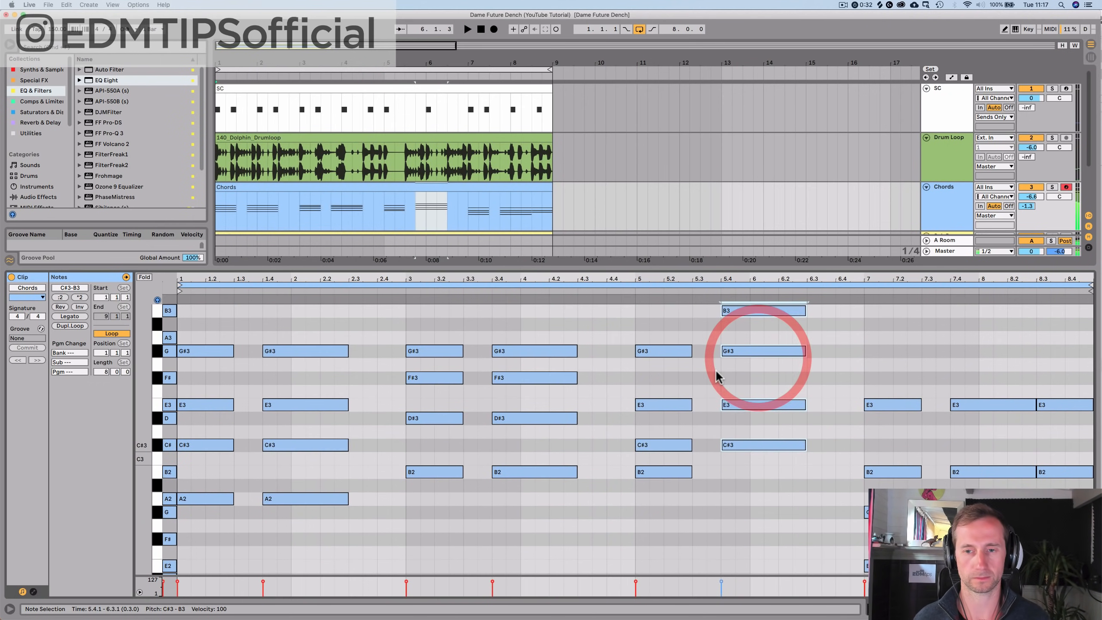
{"action": "left_click", "coordinate": [614, 292]}
Step: Lower the B3 of the chord at 5.4 to B2, transpose the chord down an octave to B1–G#2, and play the clip
{"action": "left_click", "coordinate": [731, 310]}
{"action": "key", "text": "shift+Down"}
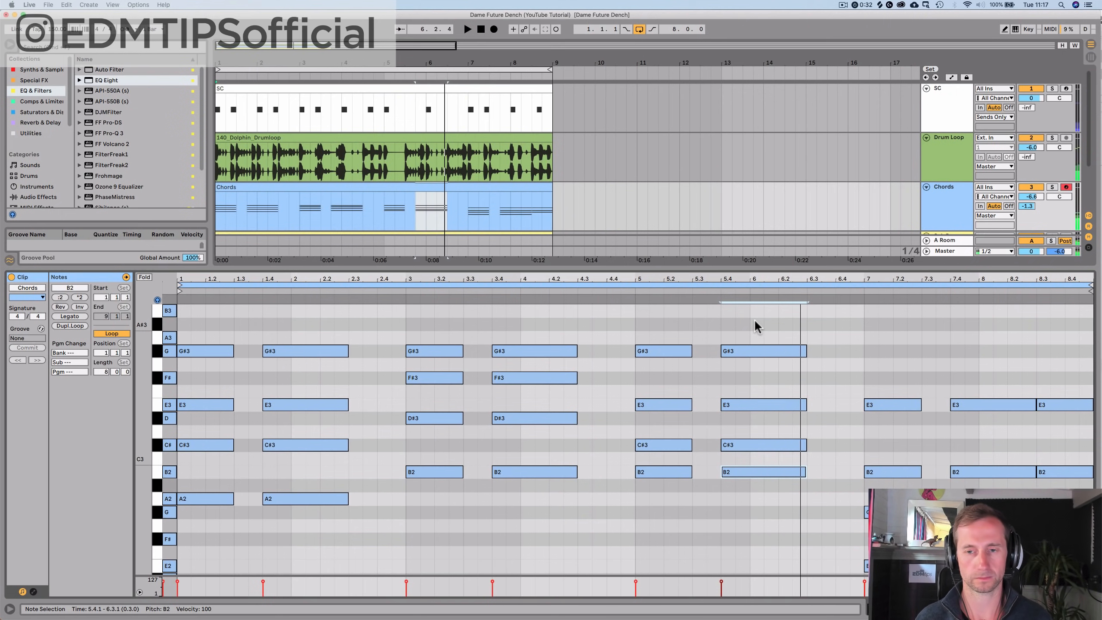
{"action": "left_click_drag", "start_coordinate": [754, 322], "coordinate": [771, 480]}
{"action": "key", "text": "shift+Down"}
{"action": "key", "text": "space"}
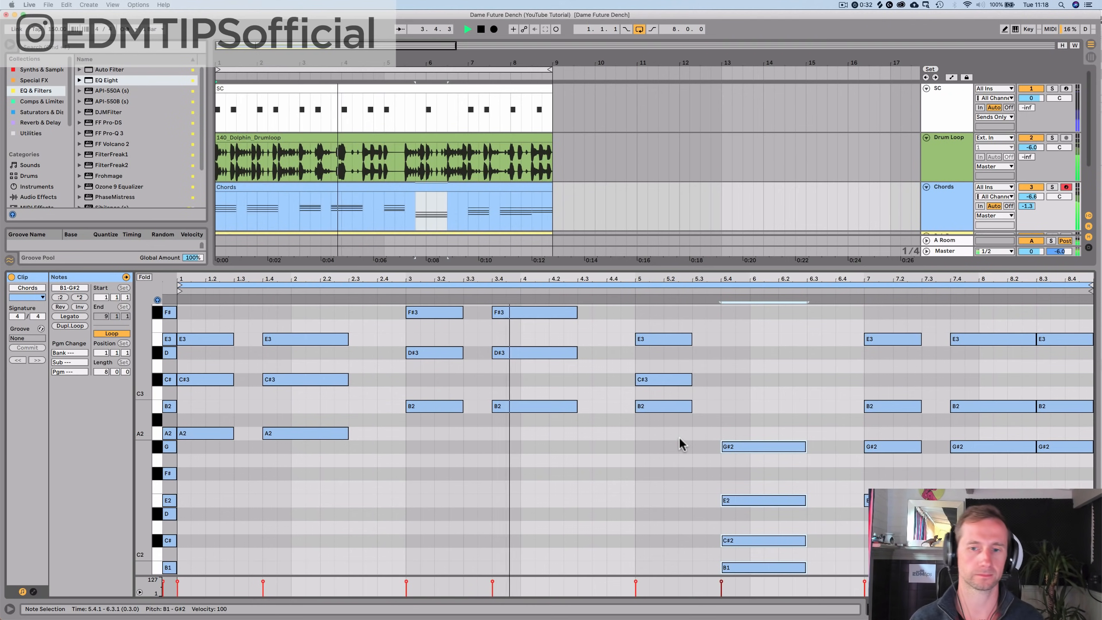
{"action": "scroll", "coordinate": [684, 426], "scroll_direction": "up", "scroll_amount": 2}
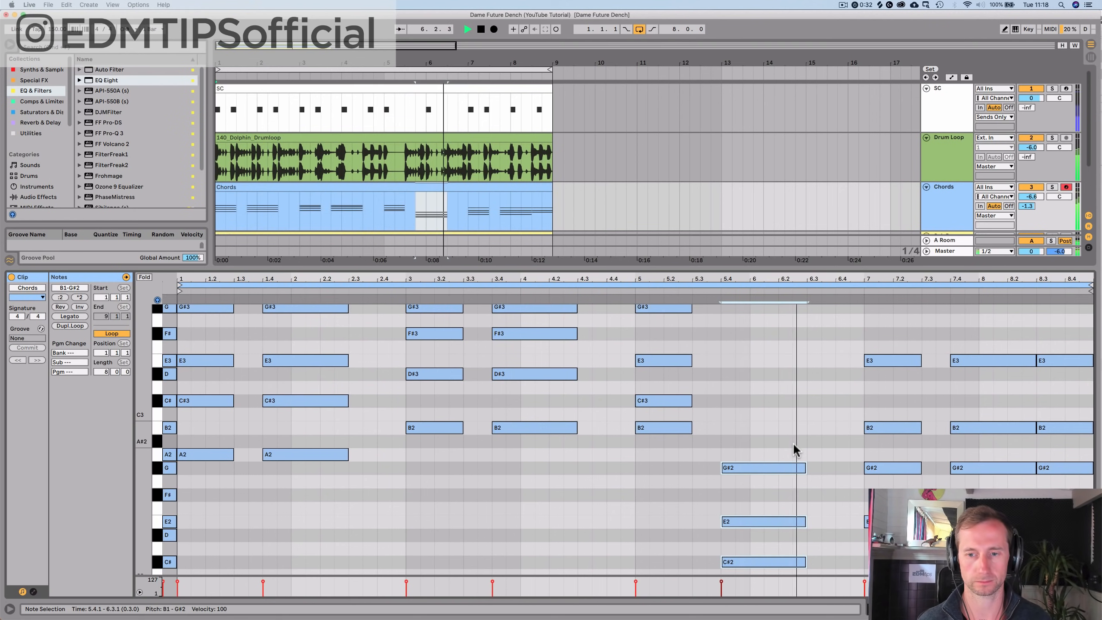
{"action": "scroll", "coordinate": [793, 443], "scroll_direction": "down", "scroll_amount": 2}
{"action": "scroll", "coordinate": [827, 537], "scroll_direction": "down", "scroll_amount": 2}
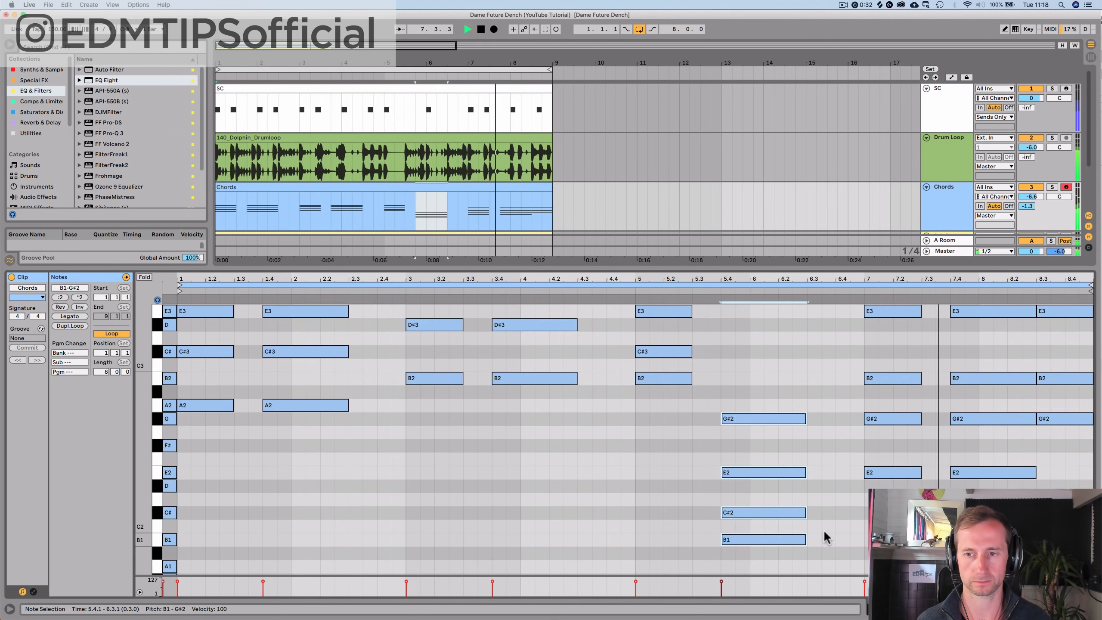
{"action": "scroll", "coordinate": [954, 477], "scroll_direction": "up", "scroll_amount": 2}
{"action": "scroll", "coordinate": [1068, 440], "scroll_direction": "up", "scroll_amount": 2}
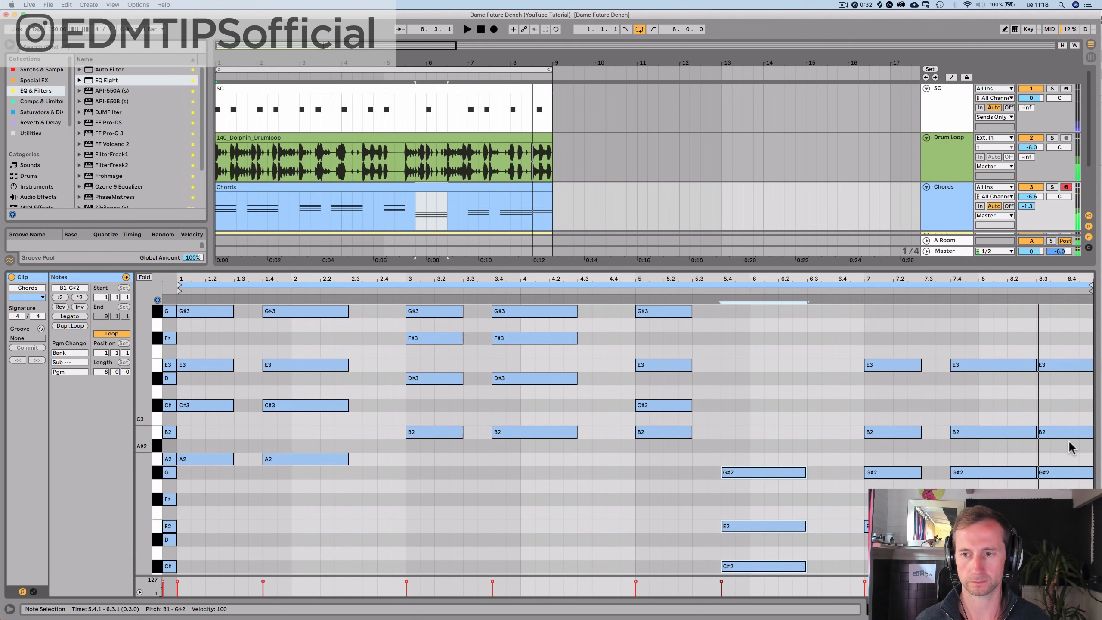
{"action": "left_click", "coordinate": [1053, 363]}
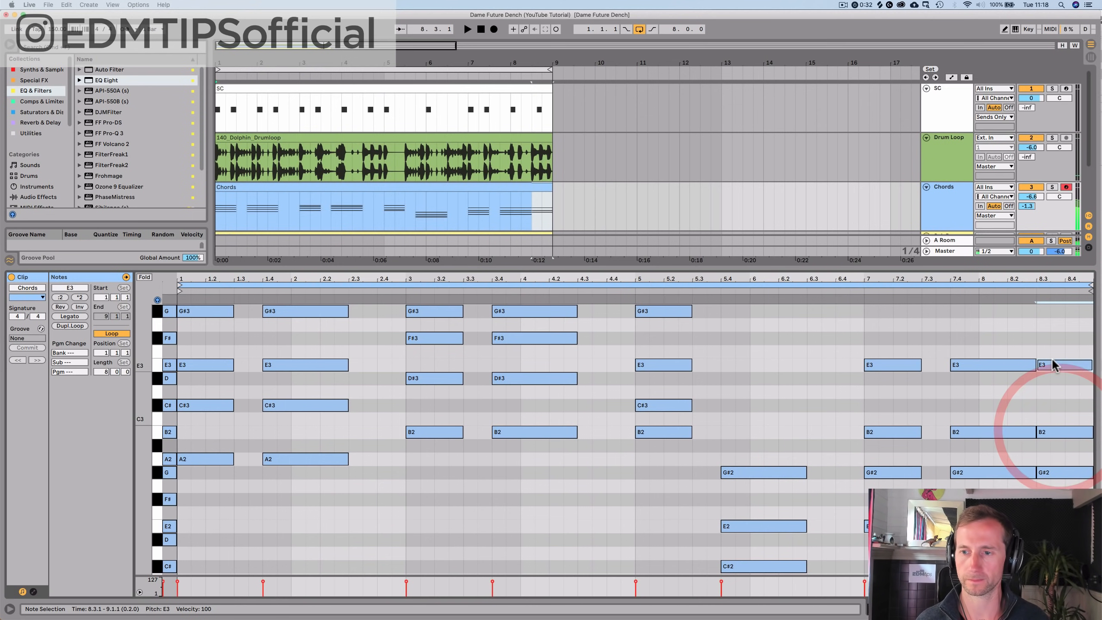
{"action": "left_click_drag", "start_coordinate": [1052, 358], "coordinate": [1052, 316]}
{"action": "key", "text": "shift+Down"}
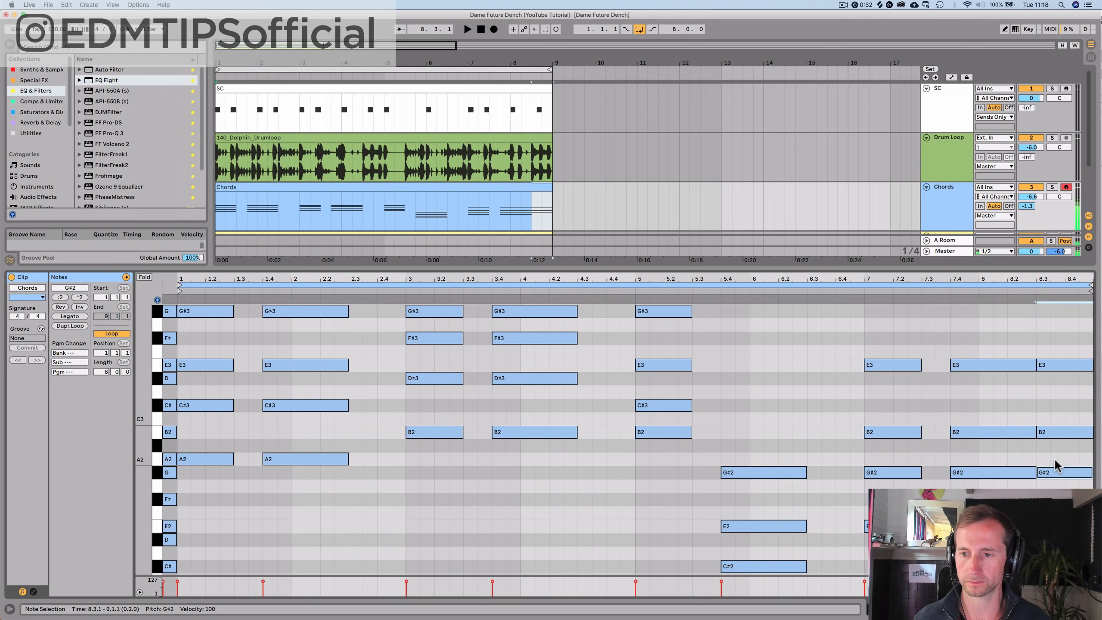
{"action": "left_click", "coordinate": [1023, 467]}
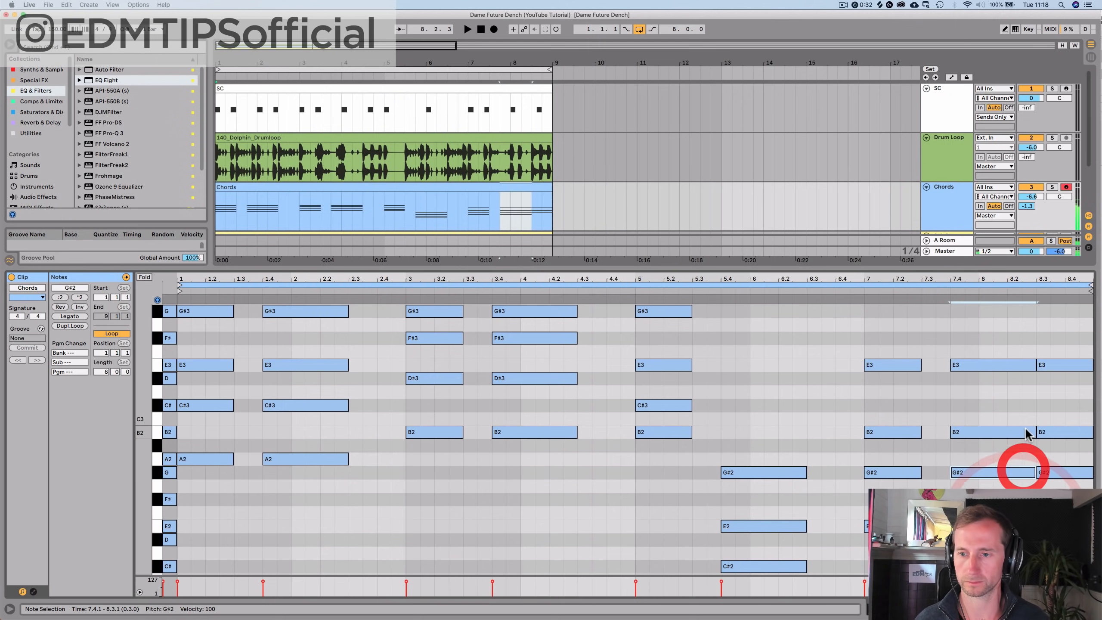
Step: Lower the E3 of the last chord at 8.3 to D#3 and play from bar 8 to check
{"action": "left_click", "coordinate": [1051, 363]}
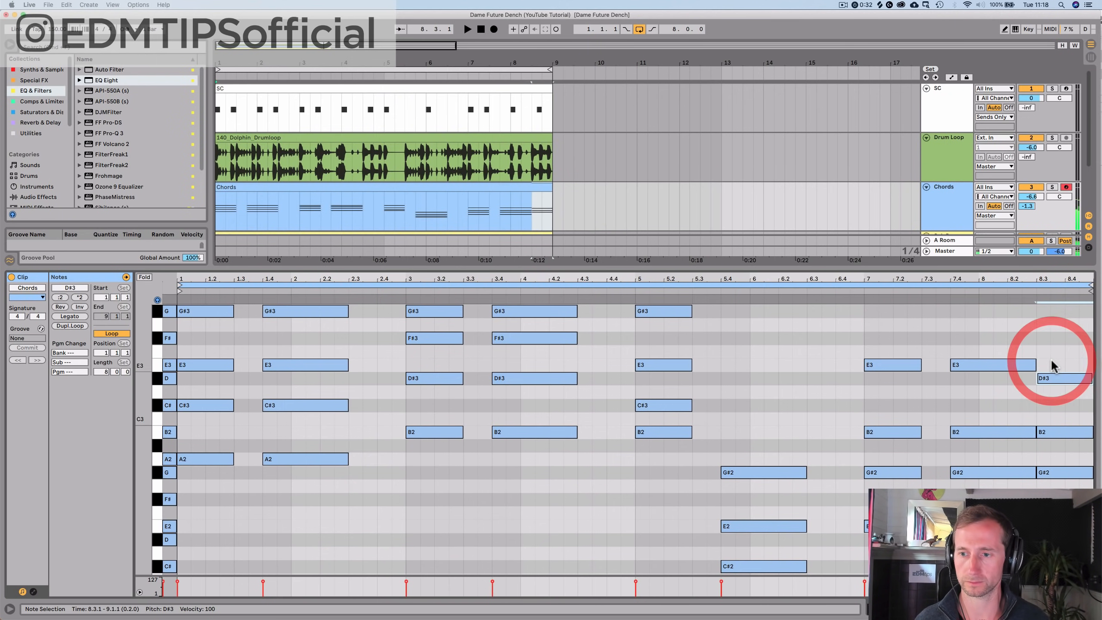
{"action": "key", "text": "Down"}
{"action": "left_click", "coordinate": [1009, 285]}
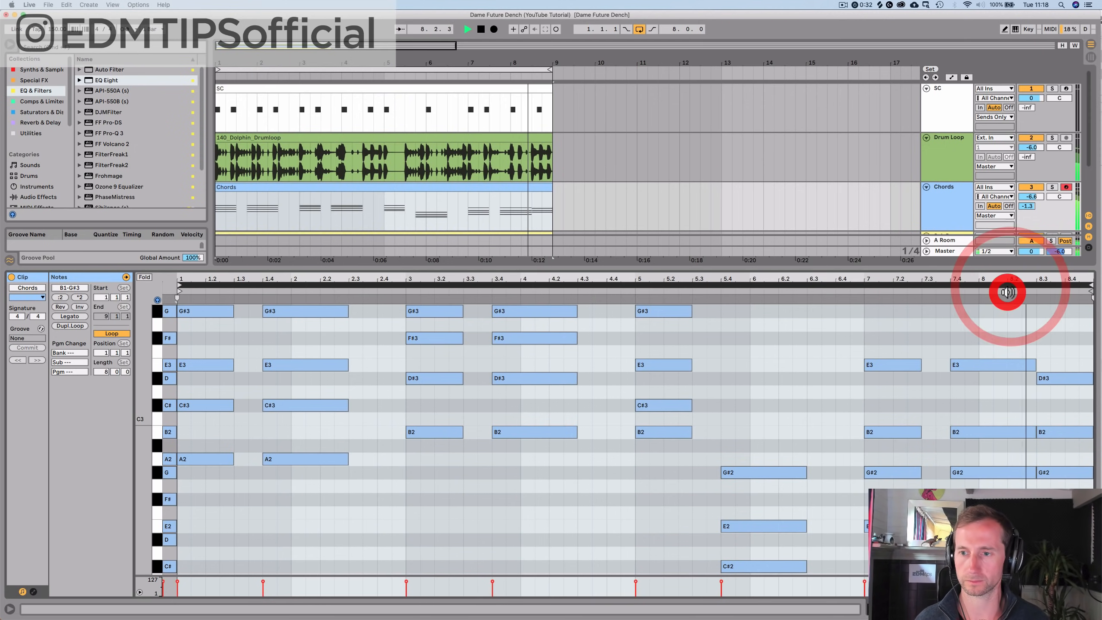
{"action": "key", "text": "space"}
{"action": "key", "text": "space"}
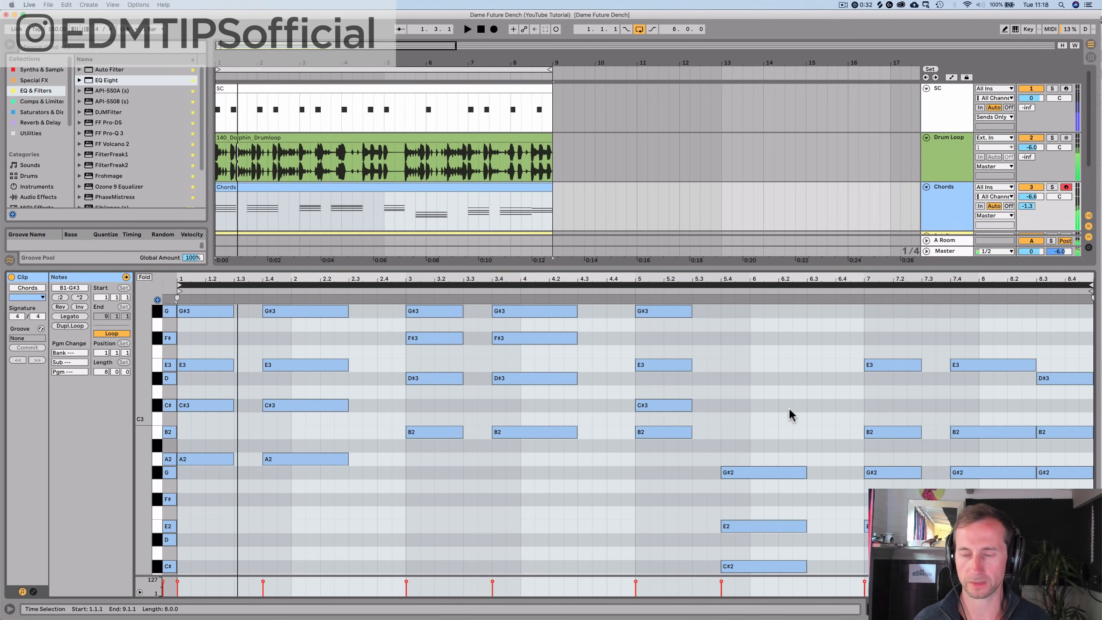
Step: Transpose the whole chord at 5.4 up an octave to B2–G#3
{"action": "key", "text": "super+a"}
{"action": "left_click", "coordinate": [1060, 390]}
{"action": "scroll", "coordinate": [744, 437], "scroll_direction": "down", "scroll_amount": 3}
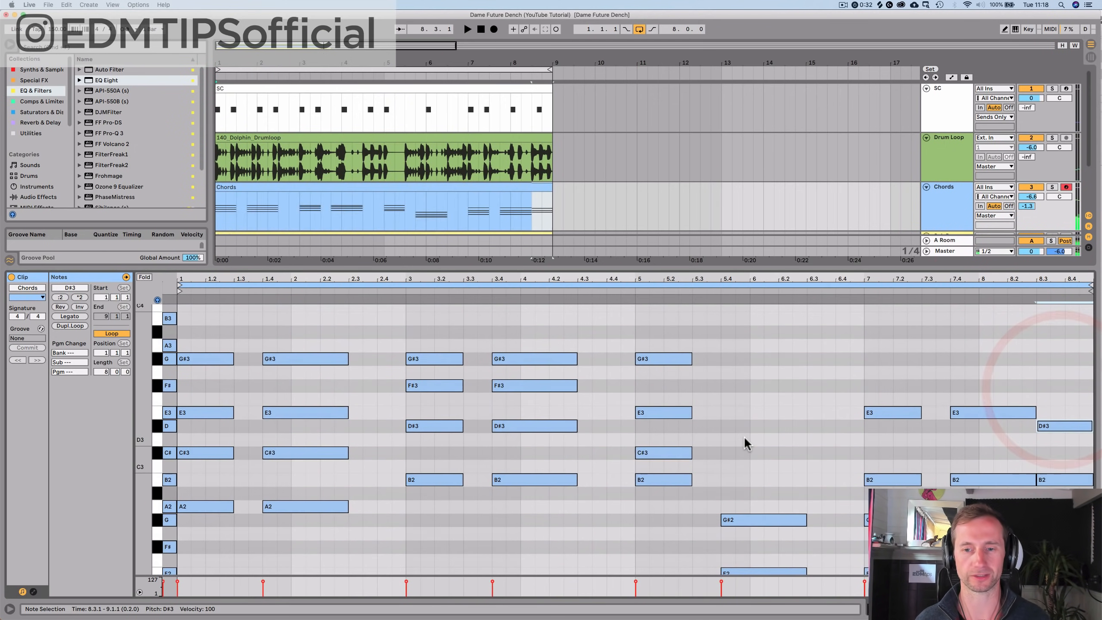
{"action": "scroll", "coordinate": [758, 436], "scroll_direction": "down", "scroll_amount": 4}
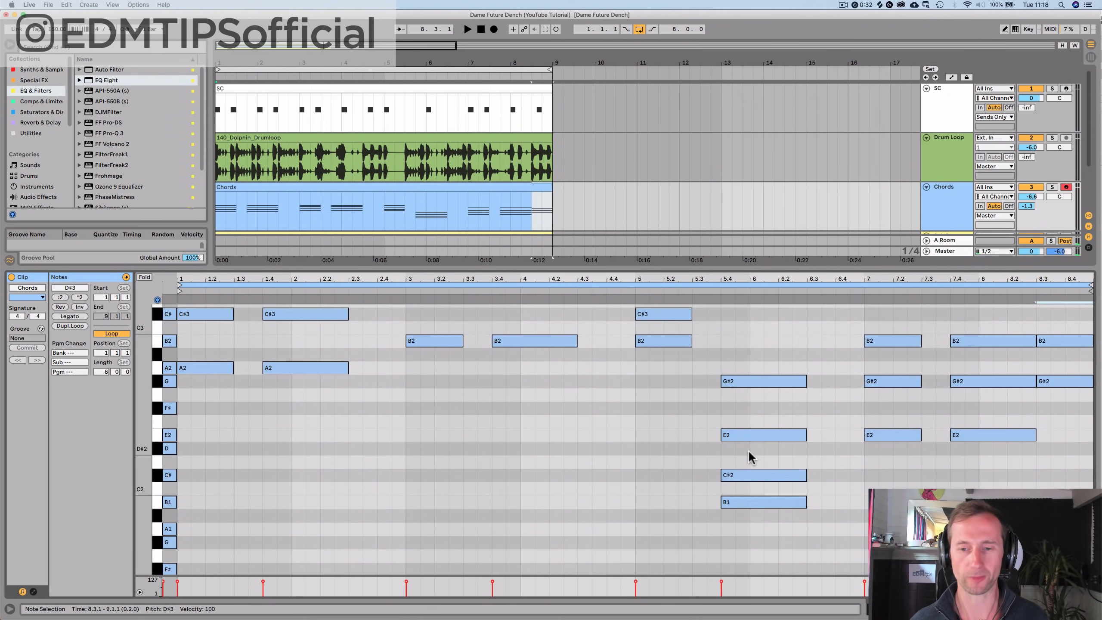
{"action": "left_click_drag", "start_coordinate": [682, 506], "coordinate": [751, 368]}
{"action": "left_click", "coordinate": [760, 349], "text": "shift"}
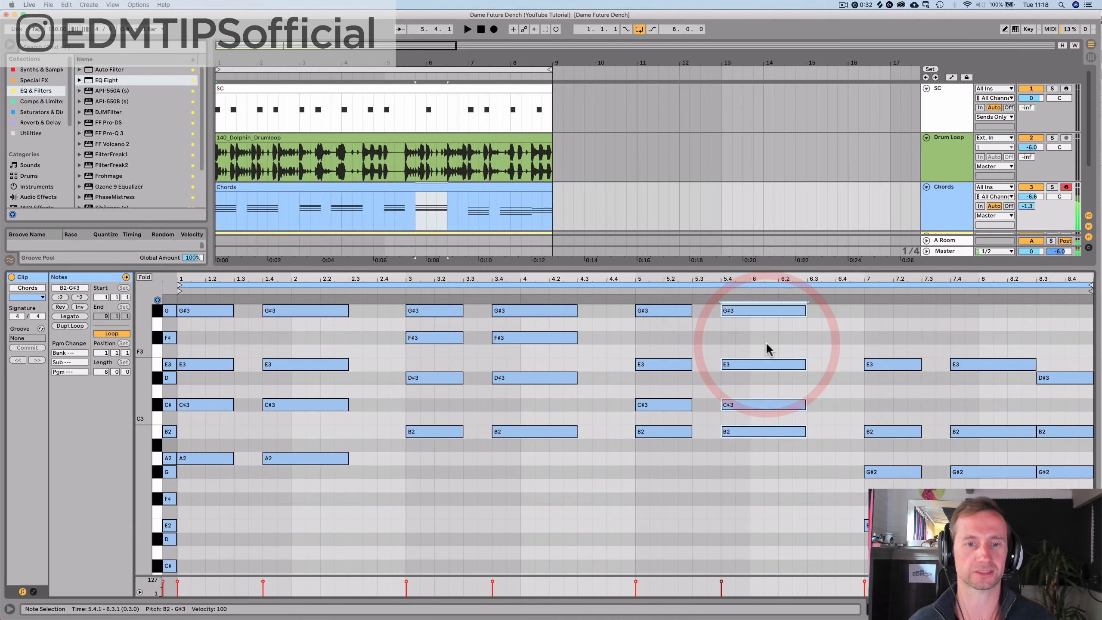
{"action": "key", "text": "shift+Up"}
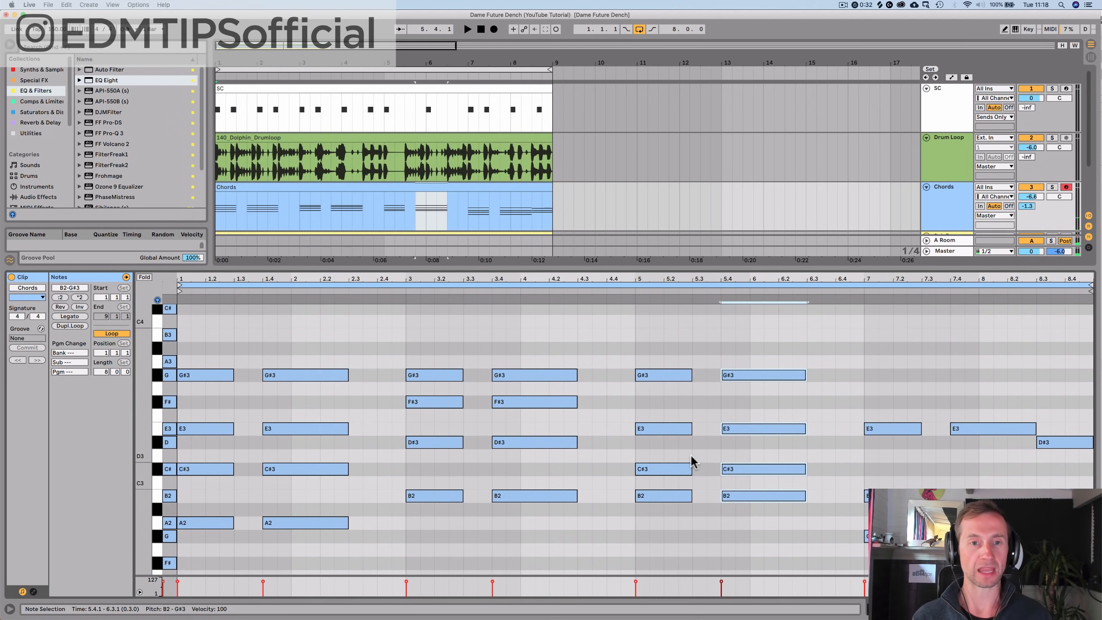
Step: Set the Sub Bass track's Operator to 1 voice and its pitch bend range to +12 st
{"action": "key", "text": "shift+Tab"}
{"action": "left_click", "coordinate": [958, 241]}
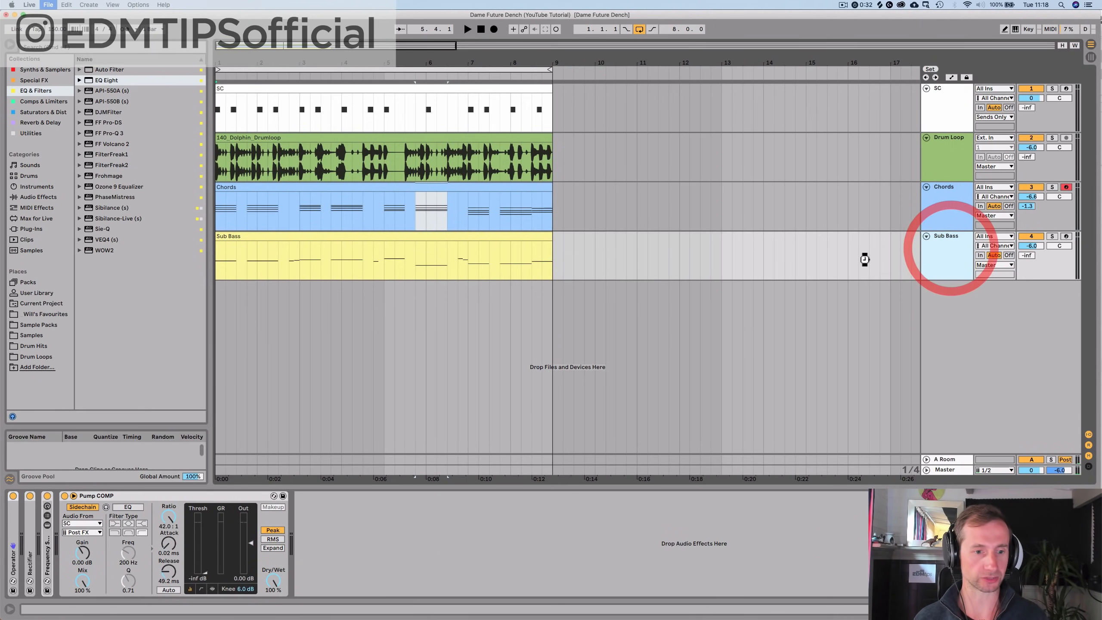
{"action": "double_click", "coordinate": [13, 534]}
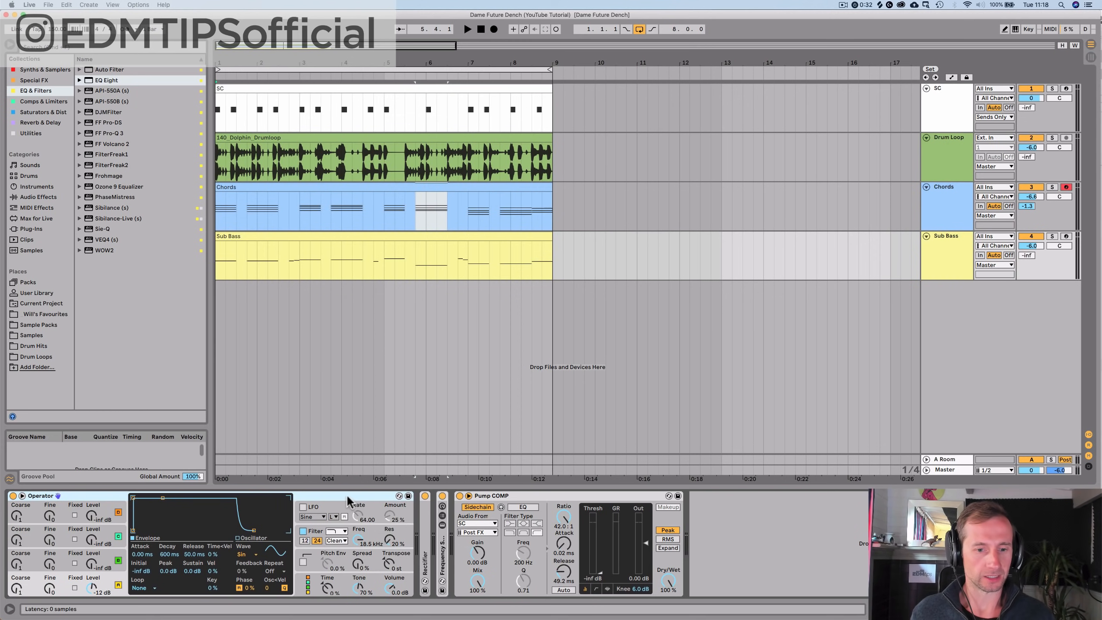
{"action": "left_click", "coordinate": [300, 584]}
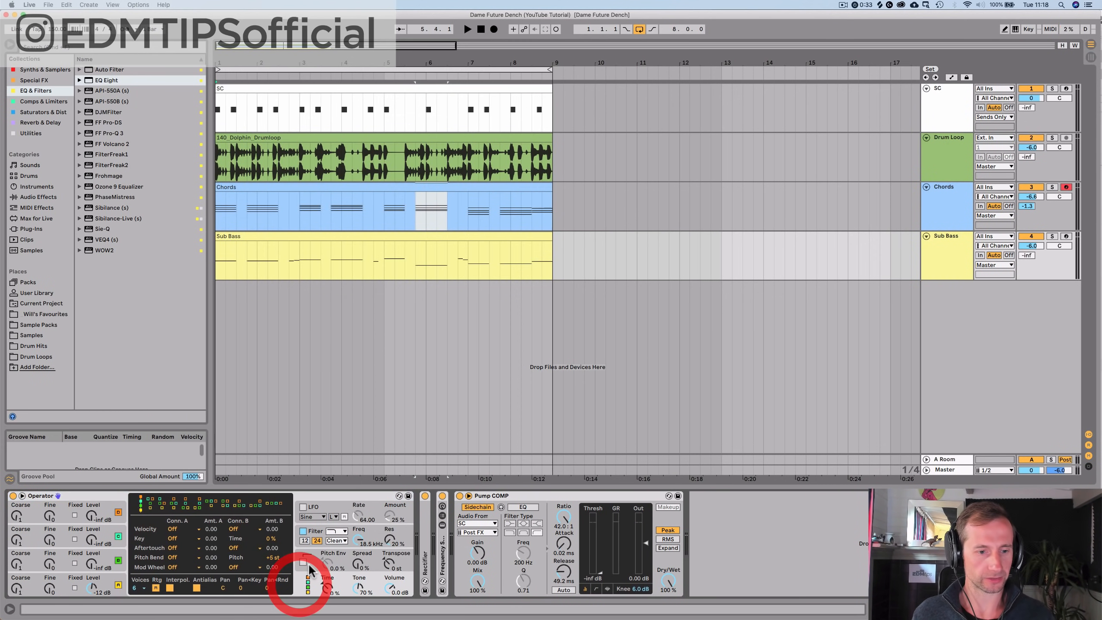
{"action": "left_click", "coordinate": [143, 588]}
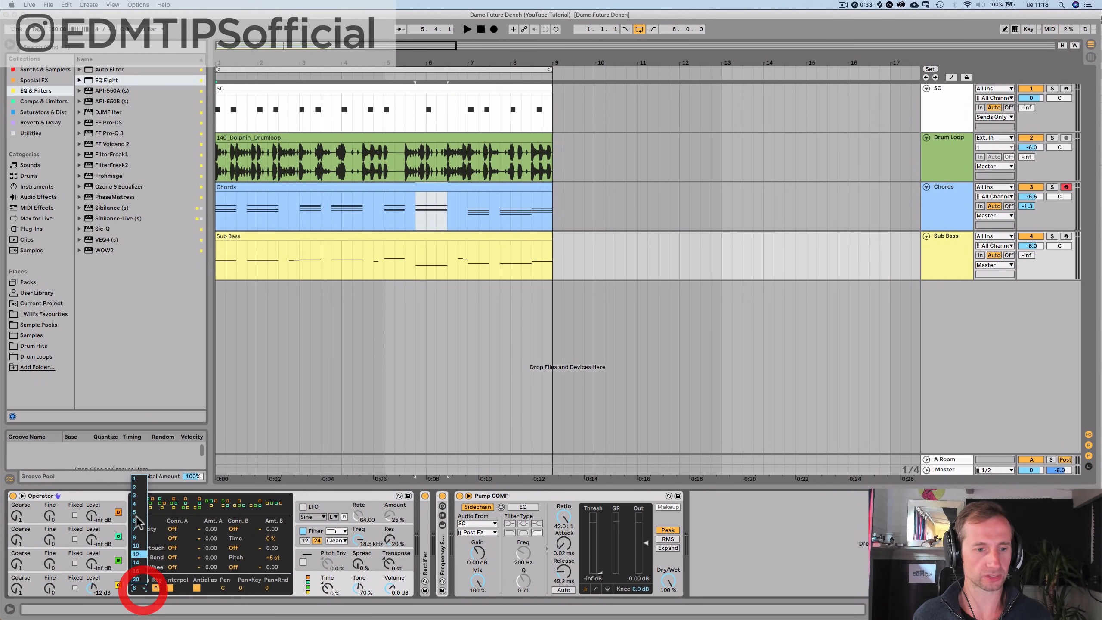
{"action": "left_click", "coordinate": [142, 480]}
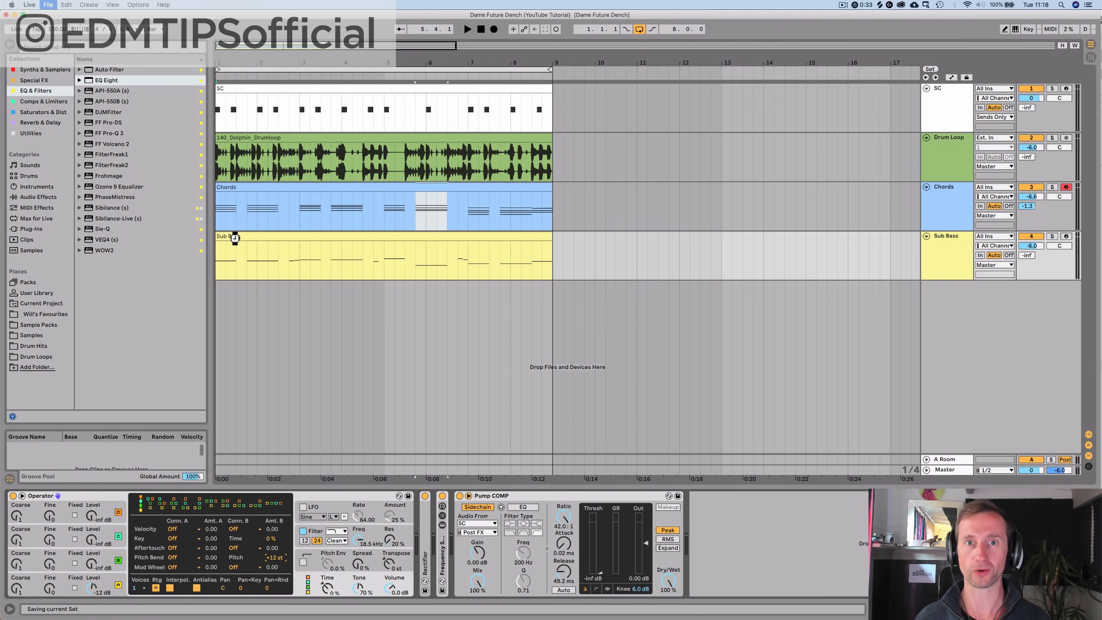
Step: Open the Sub Bass clip's envelopes and show the MIDI Ctrl Pitch Bend envelope
{"action": "double_click", "coordinate": [266, 239]}
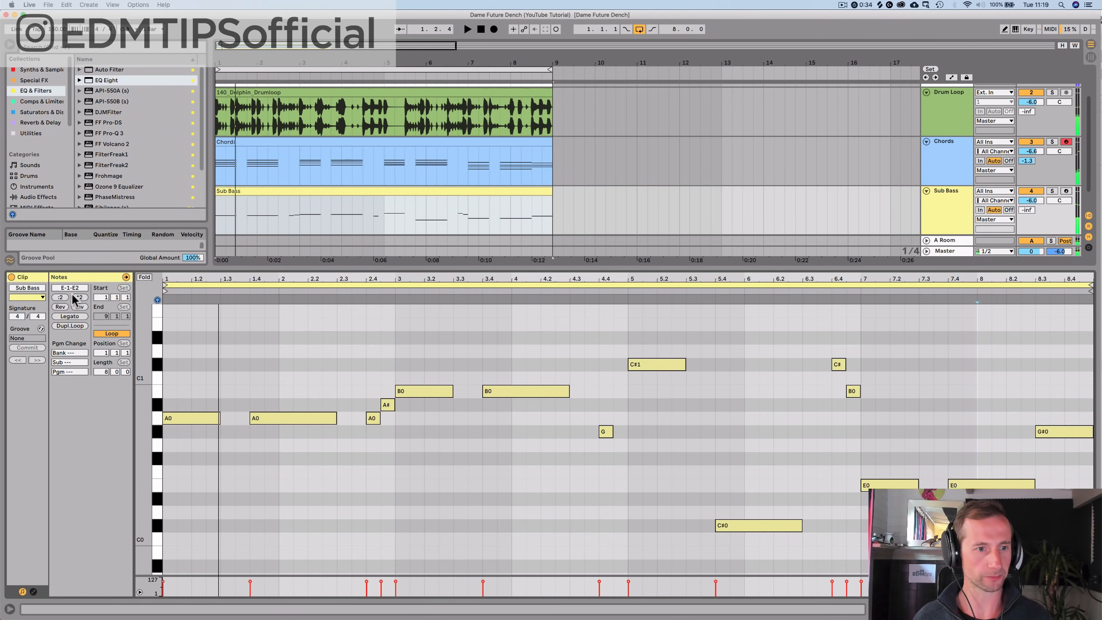
{"action": "left_click", "coordinate": [33, 591]}
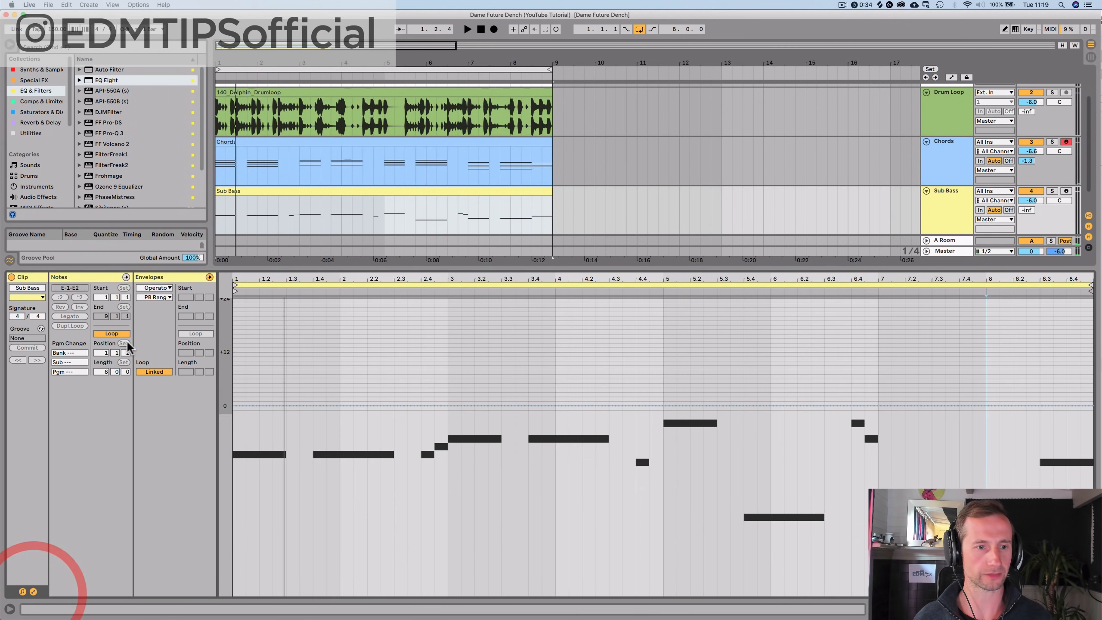
{"action": "left_click", "coordinate": [147, 288]}
{"action": "left_click", "coordinate": [146, 295]}
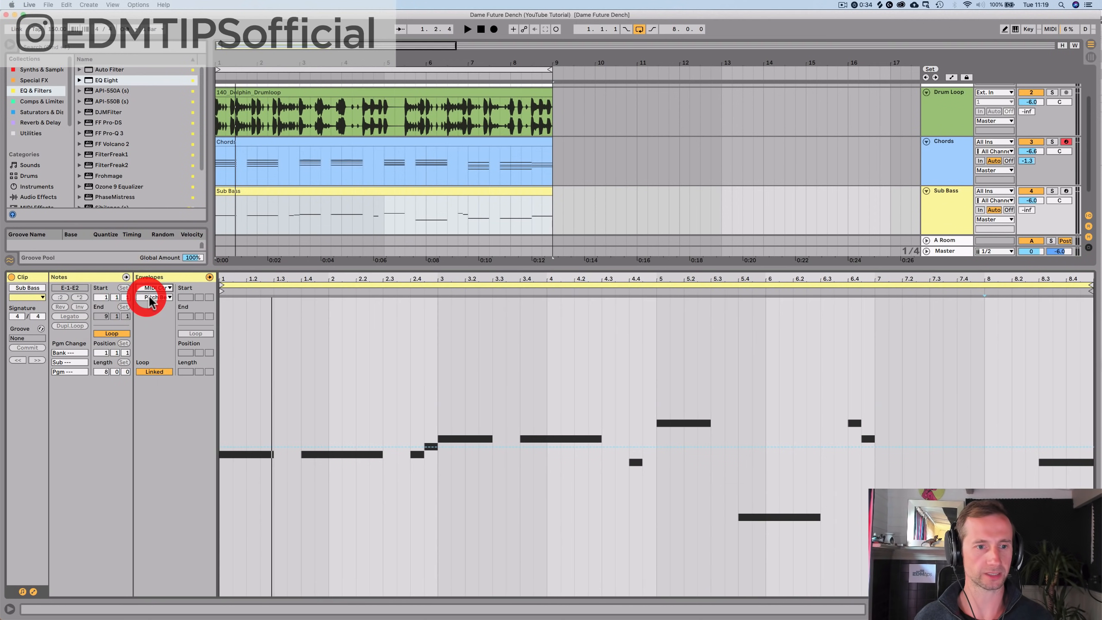
{"action": "left_click", "coordinate": [219, 445]}
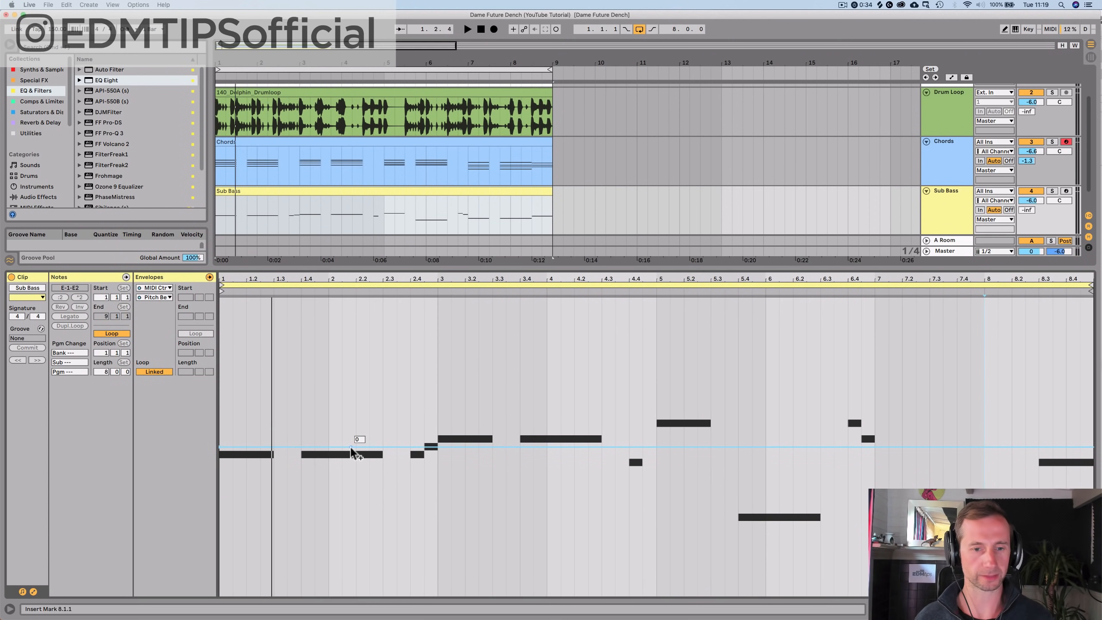
Step: Mute the Chords track and raise the Sub Bass volume to -4.3 dB during playback
{"action": "left_click", "coordinate": [1039, 141]}
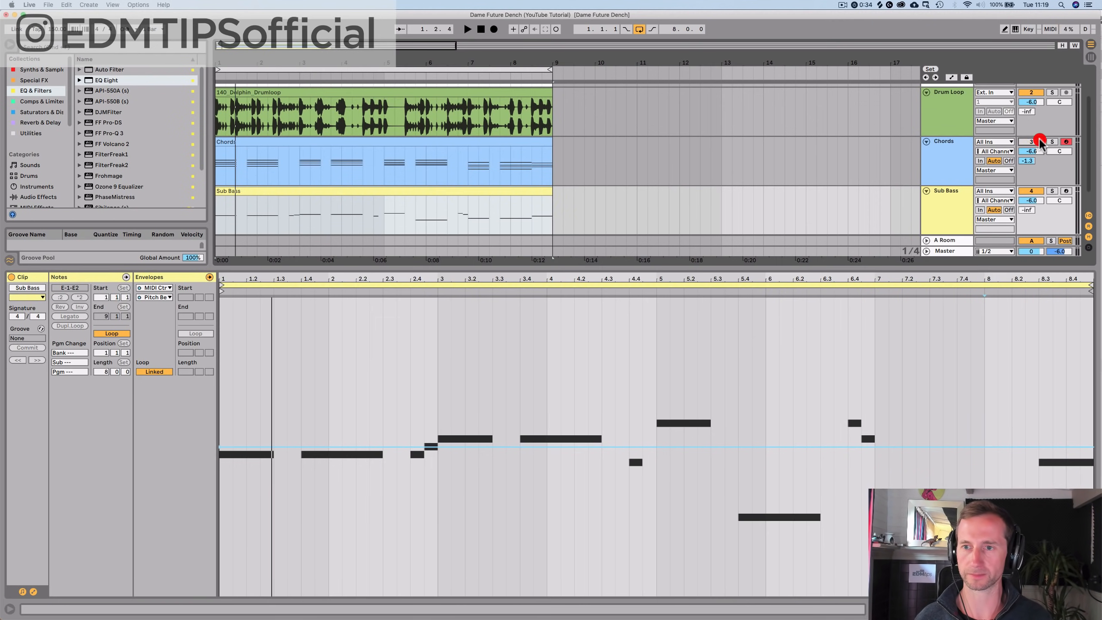
{"action": "left_click", "coordinate": [966, 216]}
{"action": "key", "text": "space"}
{"action": "left_click_drag", "start_coordinate": [1034, 197], "coordinate": [1034, 189]}
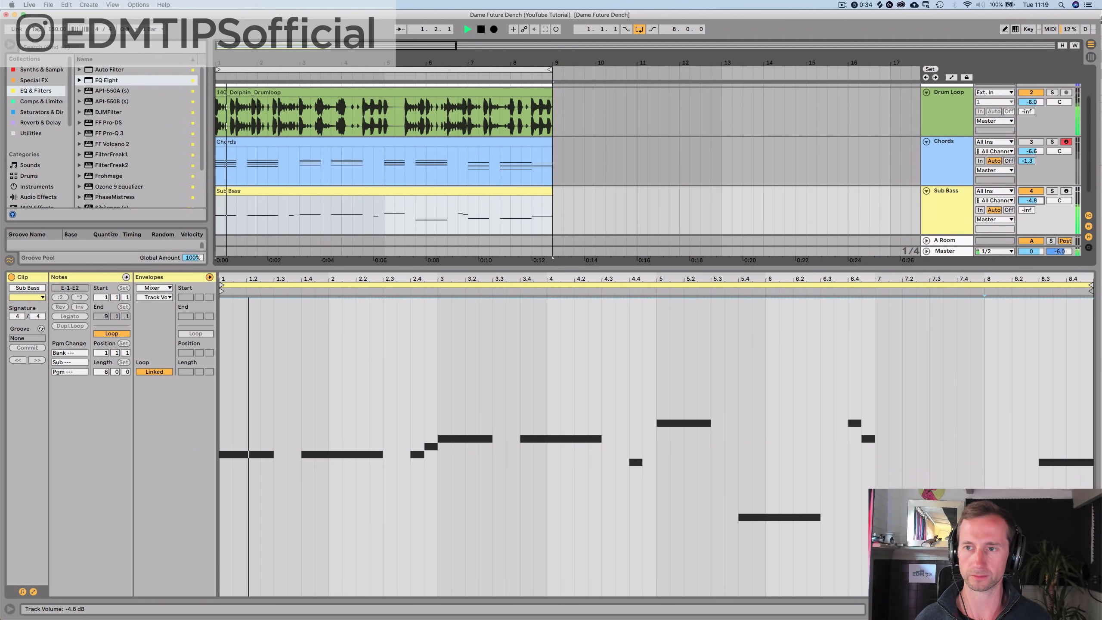
{"action": "left_click", "coordinate": [371, 464]}
{"action": "key", "text": "space"}
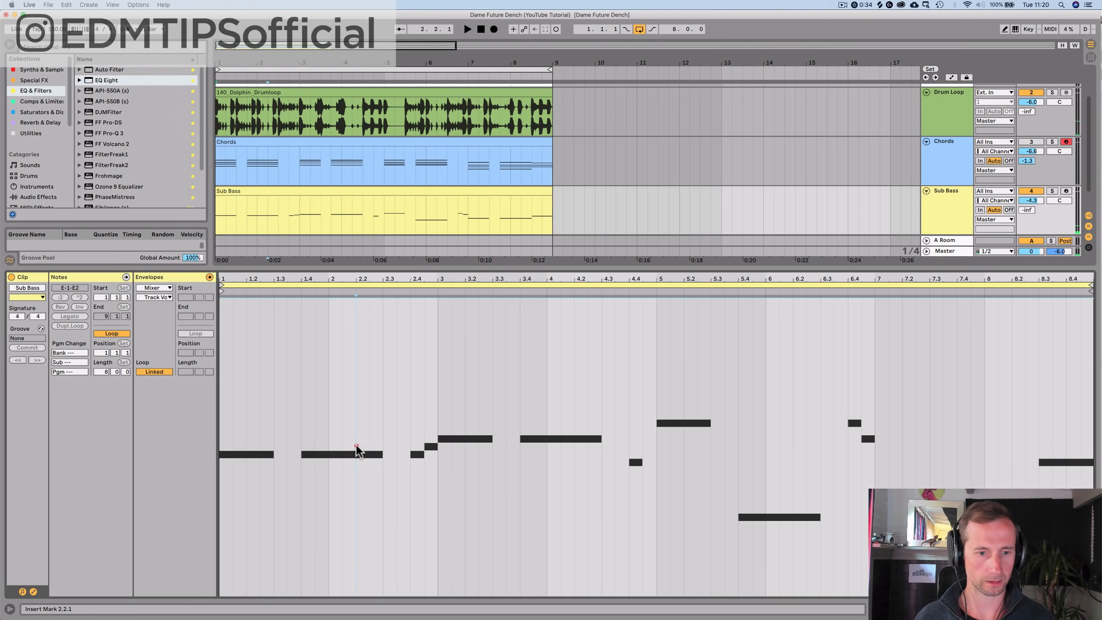
Step: Return to the MIDI Ctrl Pitch Bend envelope and draw a downward bend from about 2.2 that bottoms out around 2.3
{"action": "left_click", "coordinate": [356, 446]}
{"action": "left_click", "coordinate": [153, 288]}
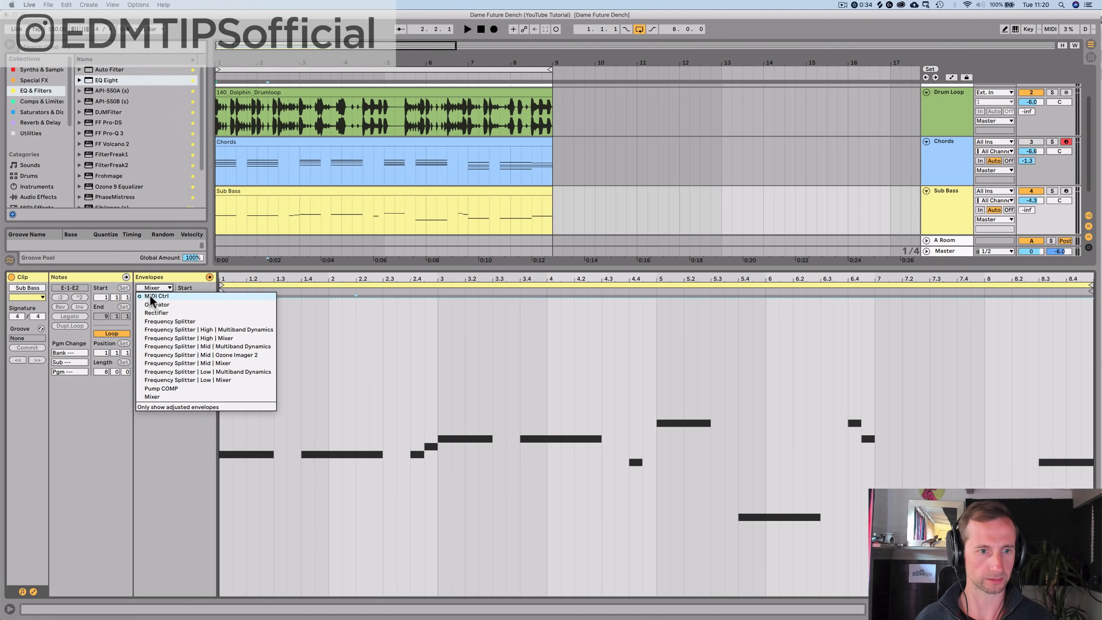
{"action": "left_click", "coordinate": [150, 296]}
{"action": "key", "text": "space"}
{"action": "left_click", "coordinate": [350, 446]}
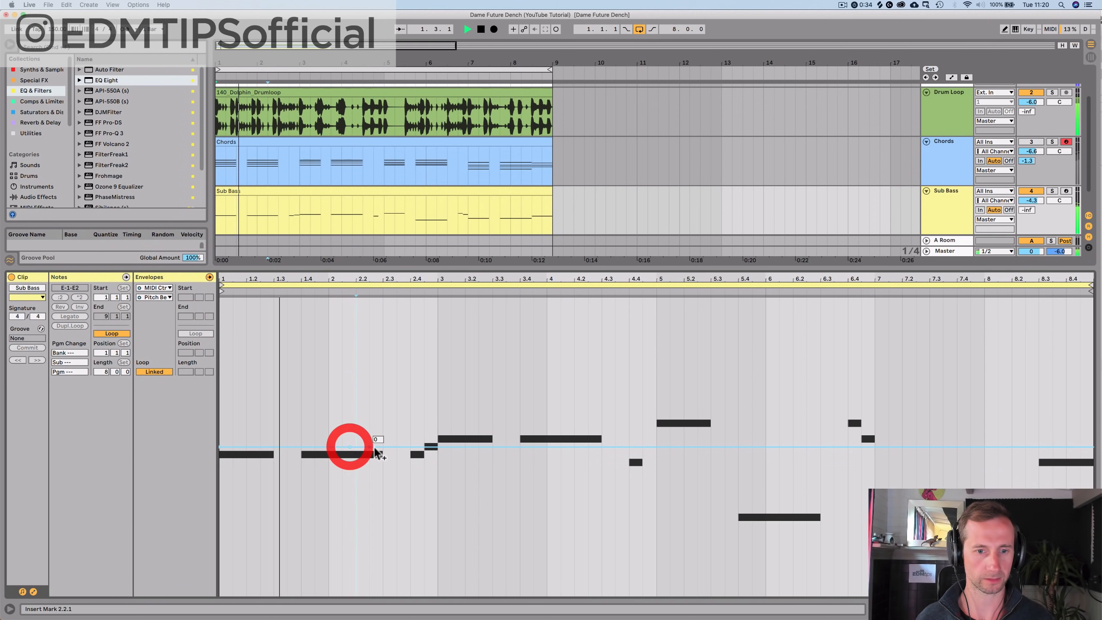
{"action": "left_click_drag", "start_coordinate": [376, 449], "coordinate": [398, 451]}
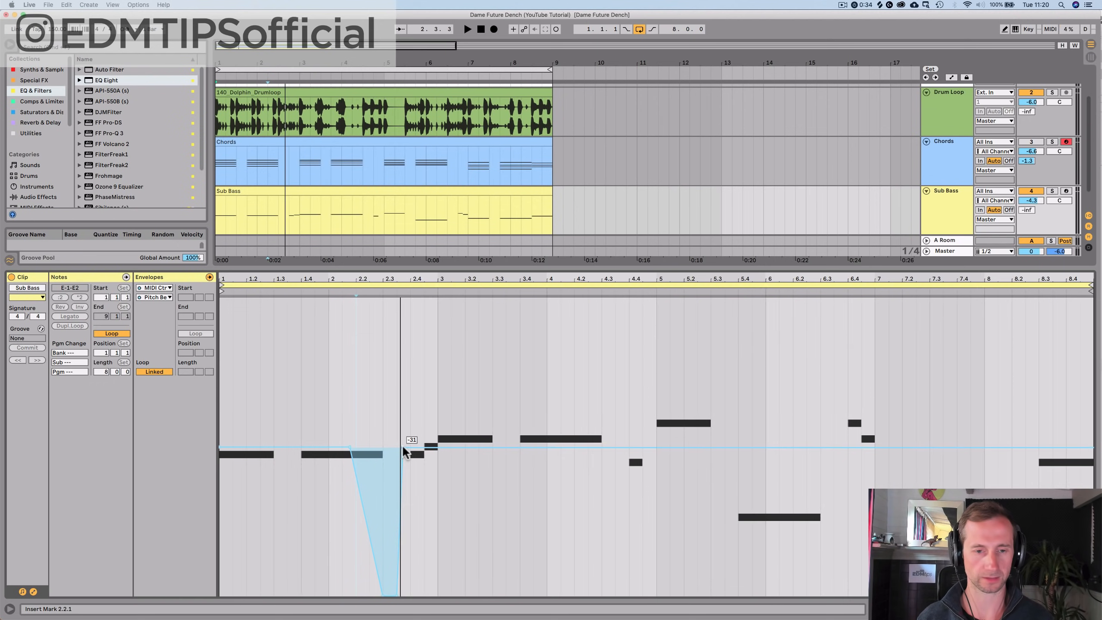
Step: Extend the first bend's return to the zero line to just after 2.4 and play it back
{"action": "key", "text": "space"}
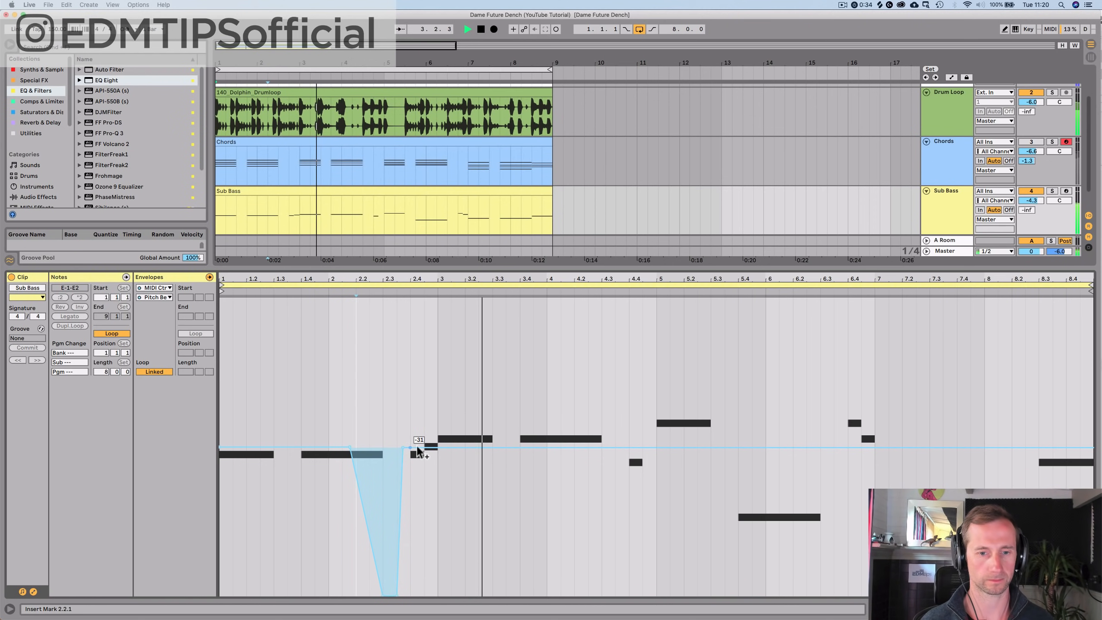
{"action": "left_click", "coordinate": [416, 447]}
{"action": "left_click", "coordinate": [403, 448]}
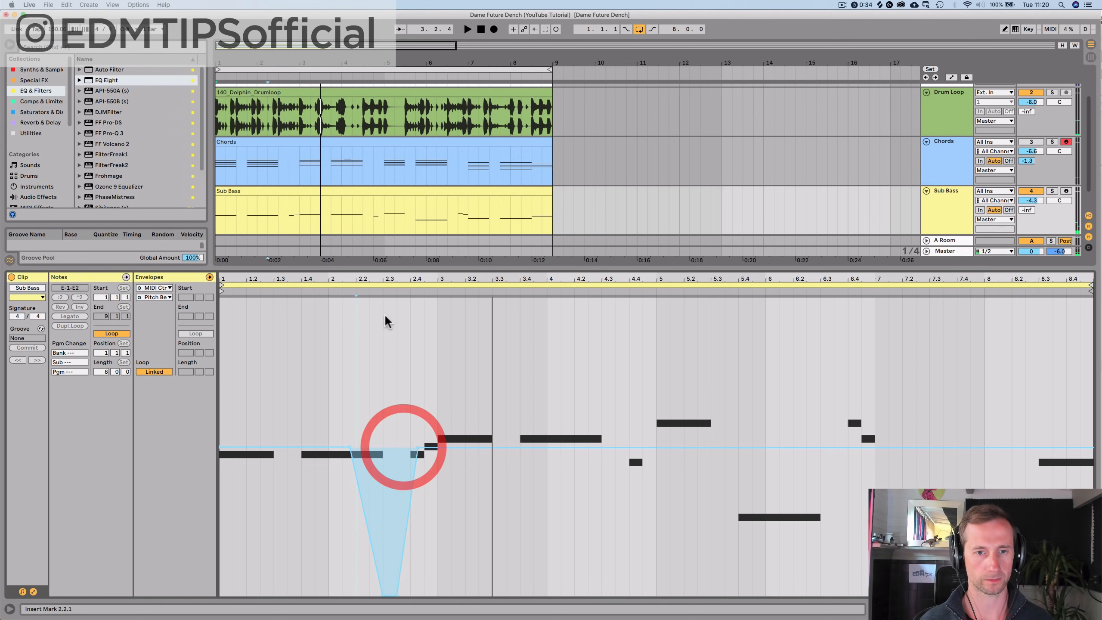
{"action": "left_click", "coordinate": [387, 292]}
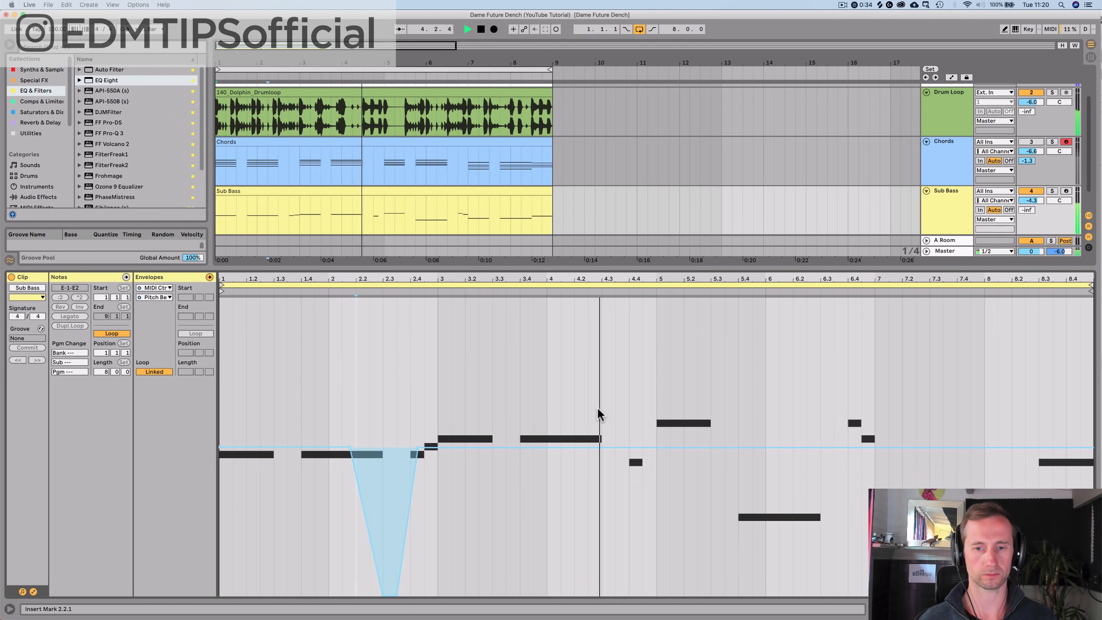
Step: Draw a second downward bend from about 4.2 to its lowest point at 4.3, and curve the falling edges of both bends
{"action": "key", "text": "space"}
{"action": "left_click", "coordinate": [567, 447]}
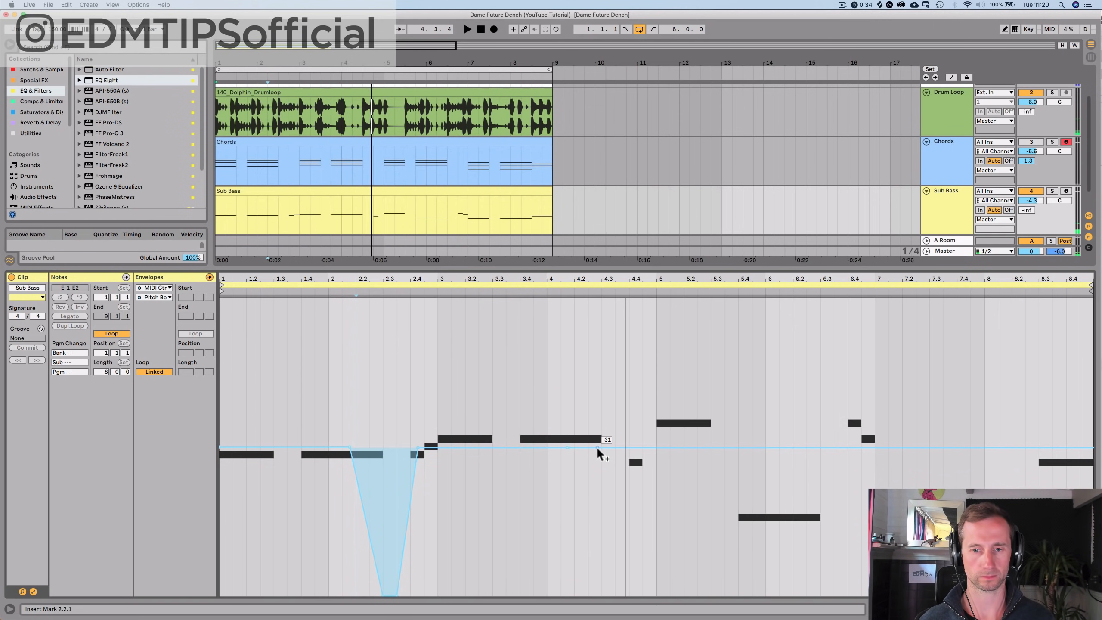
{"action": "left_click_drag", "start_coordinate": [588, 447], "coordinate": [601, 595]}
{"action": "key", "text": "space"}
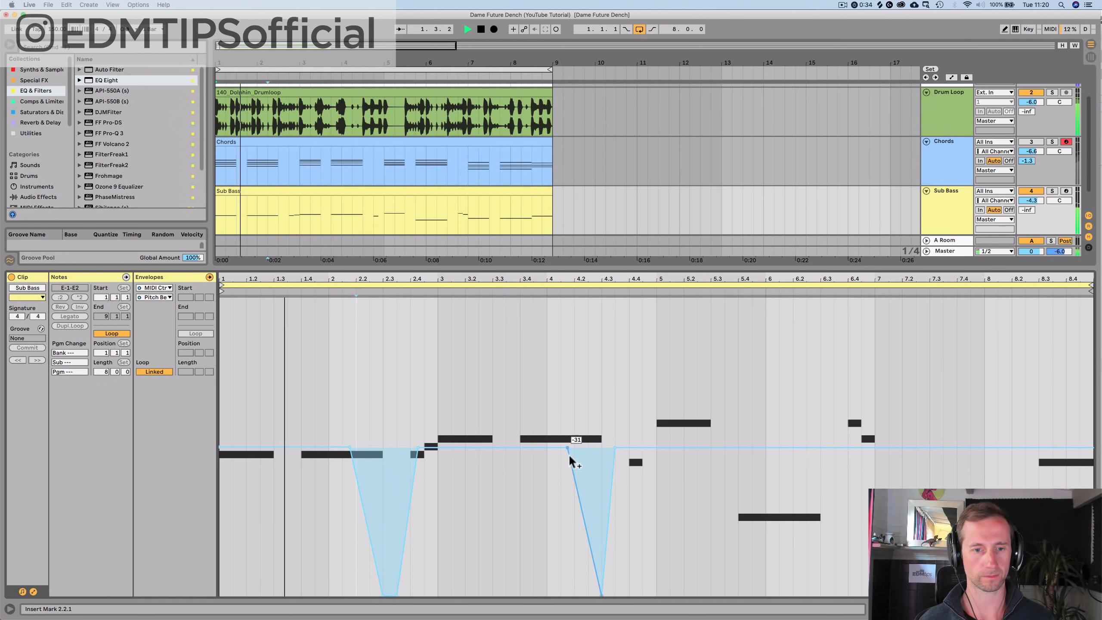
{"action": "left_click_drag", "start_coordinate": [356, 464], "coordinate": [357, 447]}
{"action": "left_click_drag", "start_coordinate": [576, 476], "coordinate": [577, 451]}
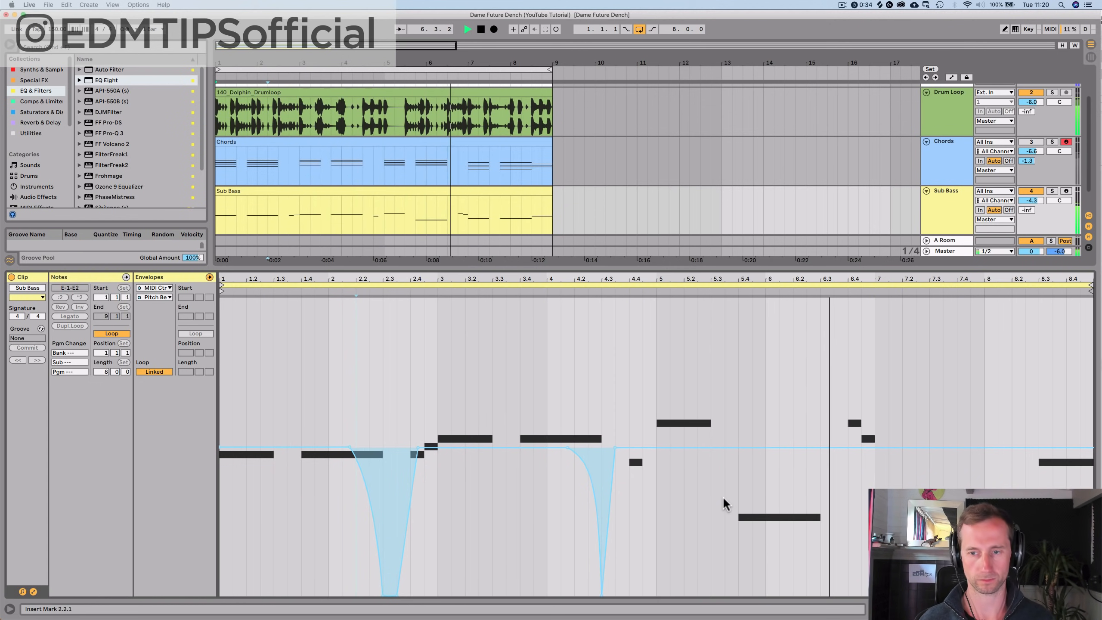
{"action": "left_click", "coordinate": [856, 447]}
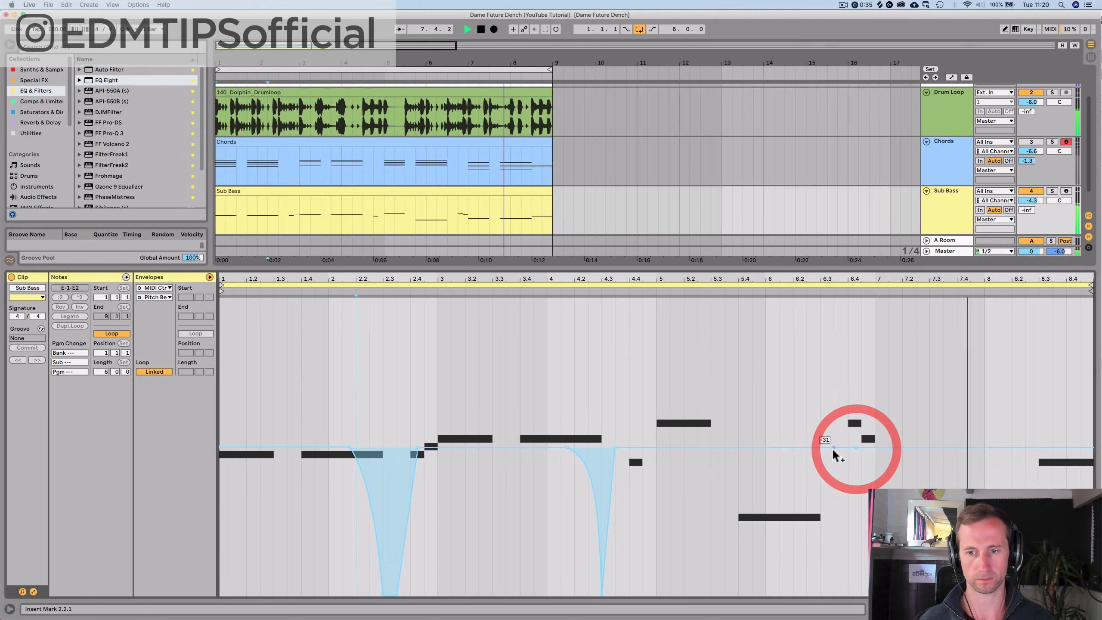
{"action": "left_click", "coordinate": [832, 448]}
{"action": "key", "text": "space"}
{"action": "left_click", "coordinate": [837, 448]}
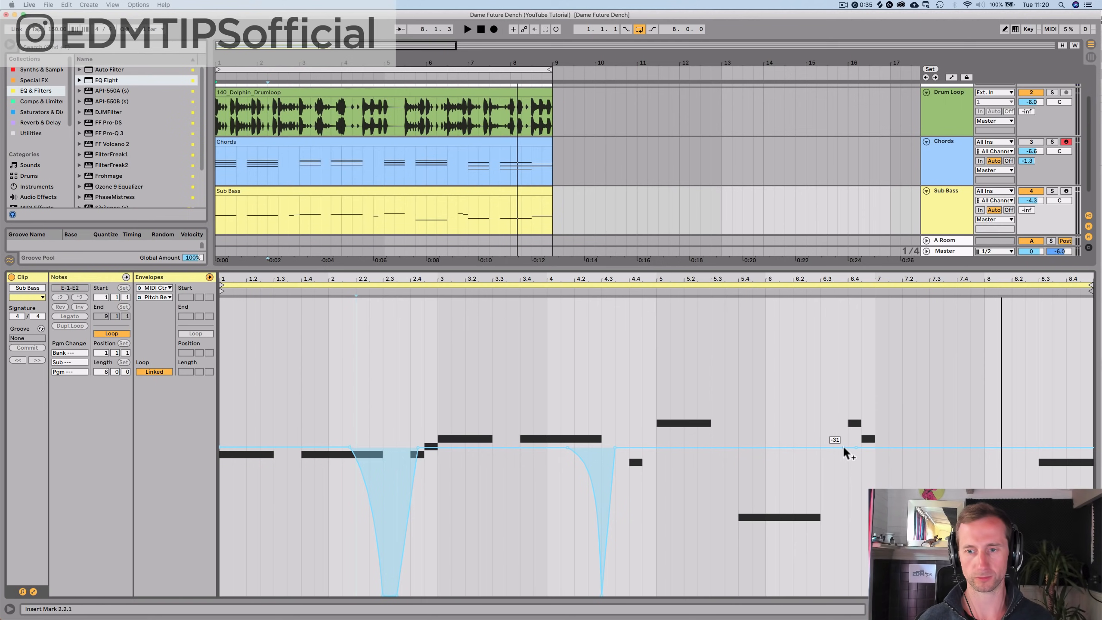
{"action": "left_click", "coordinate": [856, 448]}
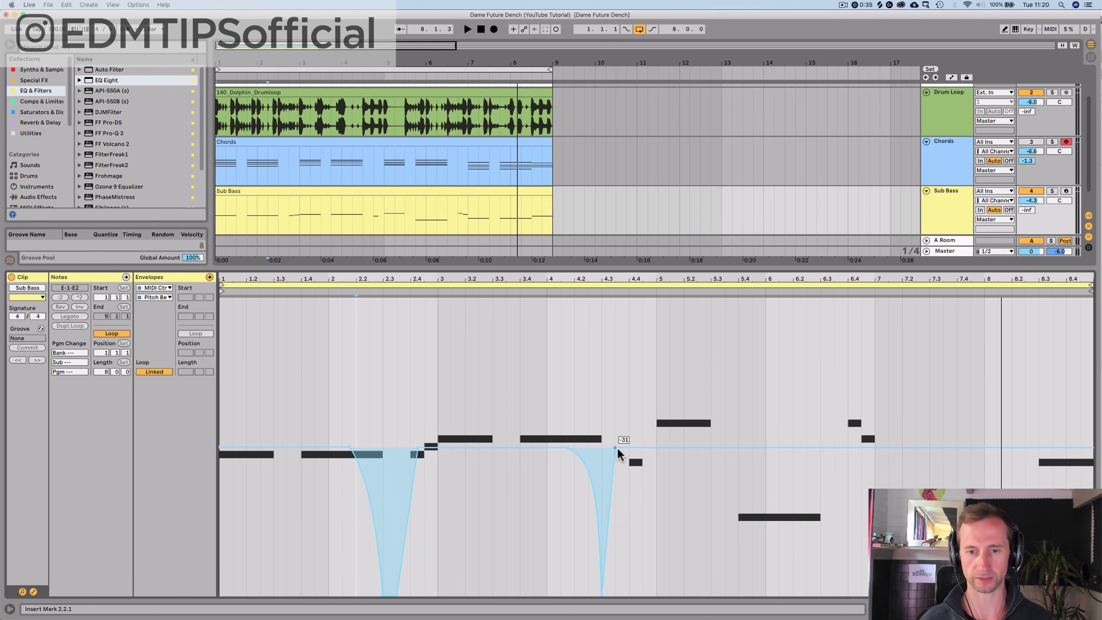
{"action": "left_click_drag", "start_coordinate": [540, 469], "coordinate": [525, 469]}
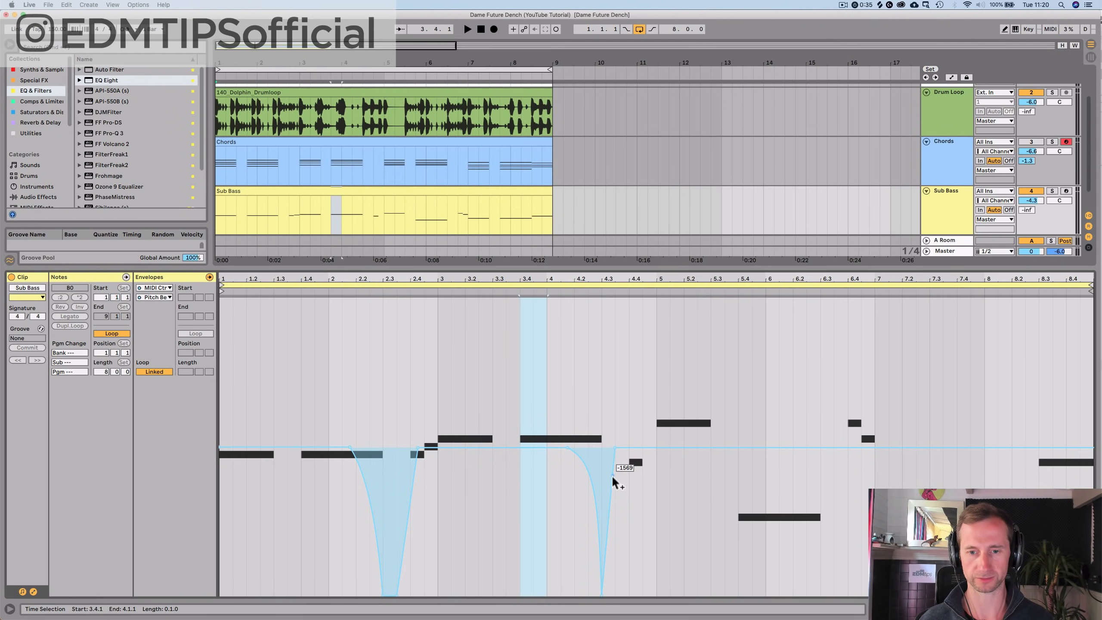
{"action": "left_click_drag", "start_coordinate": [615, 488], "coordinate": [616, 509]}
{"action": "left_click", "coordinate": [616, 508]}
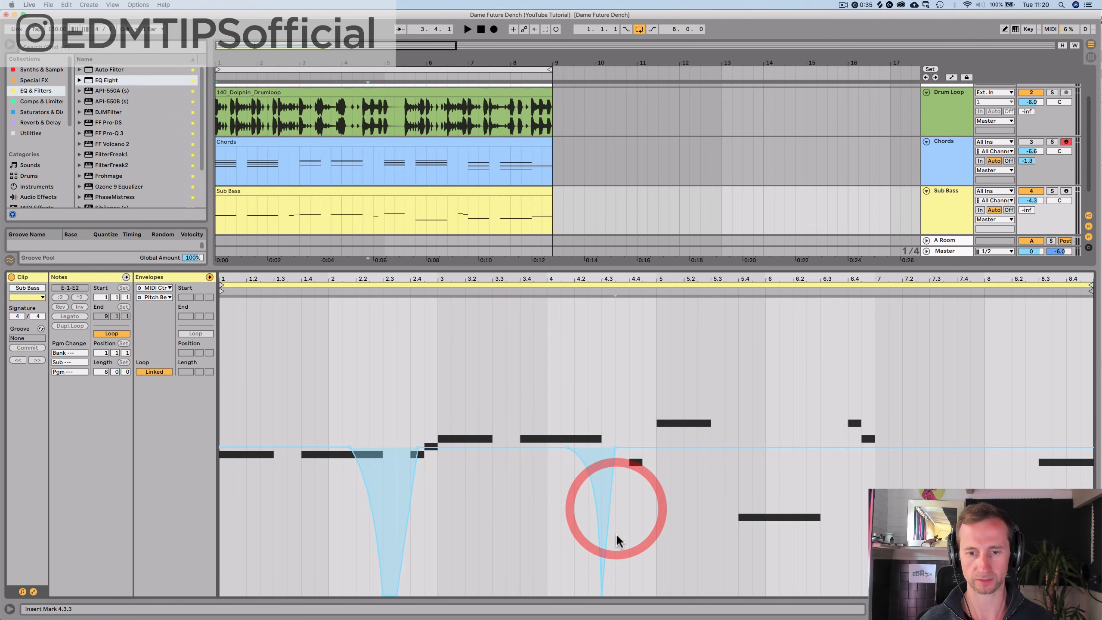
{"action": "left_click", "coordinate": [617, 533]}
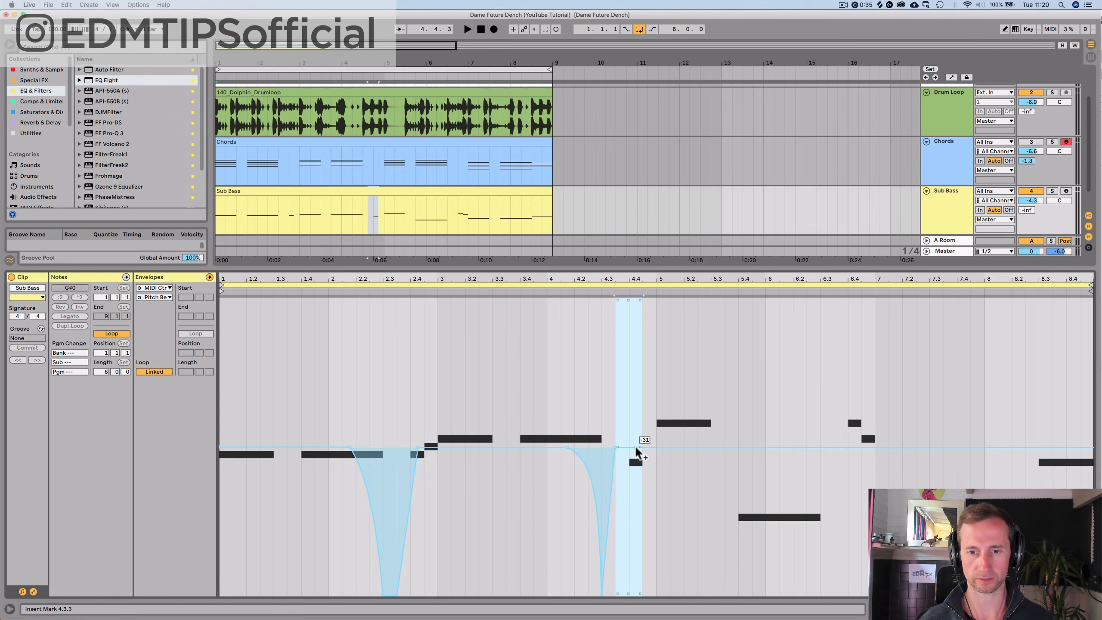
{"action": "left_click", "coordinate": [652, 406]}
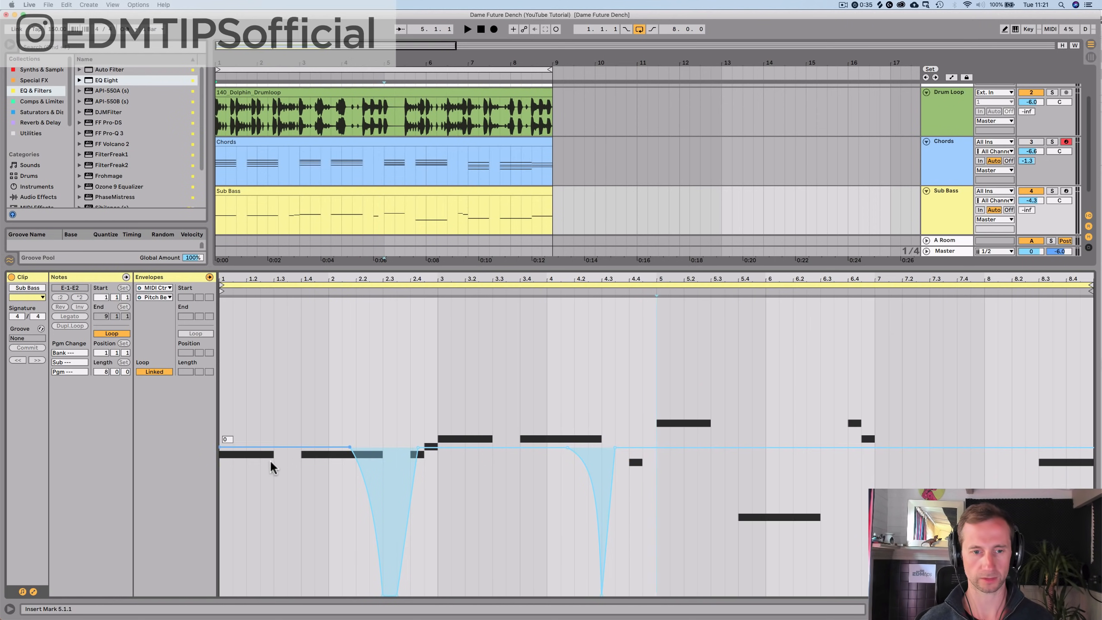
Step: Copy the flat zero section of the pitch bend envelope from 1.3 to 2.1 and paste it at 3.4, between the two bends
{"action": "left_click_drag", "start_coordinate": [273, 475], "coordinate": [327, 477]}
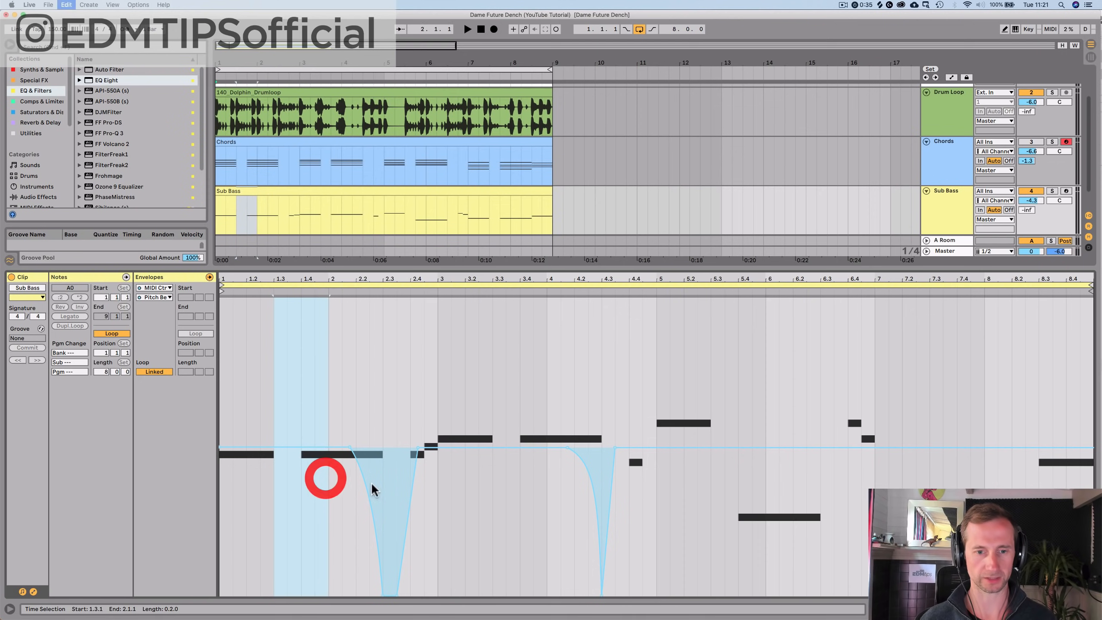
{"action": "left_click", "coordinate": [426, 510]}
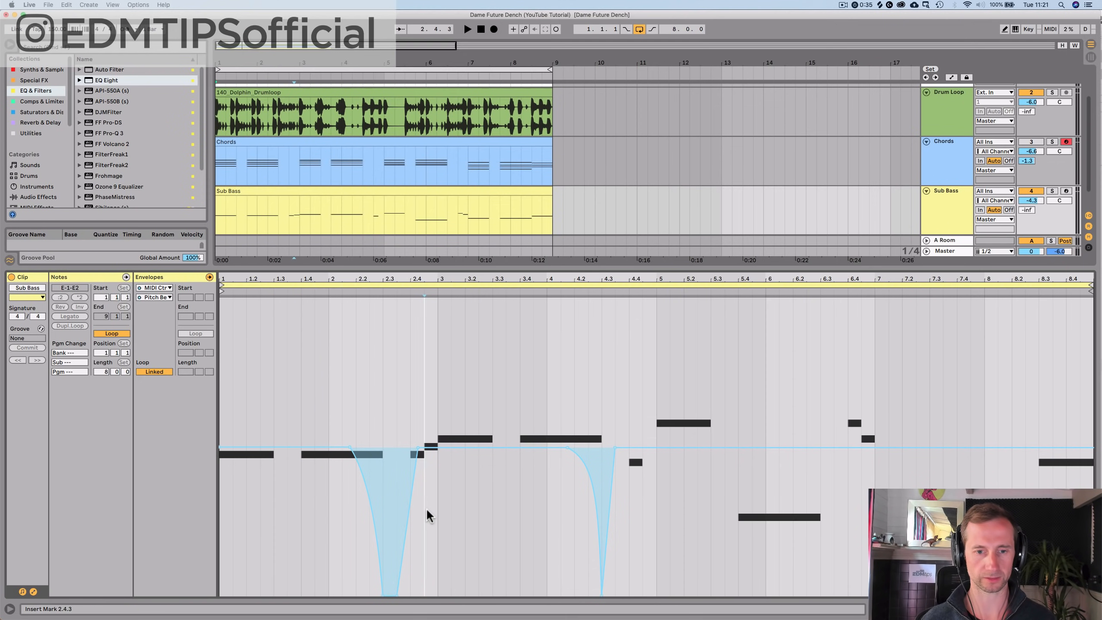
{"action": "left_click", "coordinate": [477, 500]}
{"action": "left_click_drag", "start_coordinate": [477, 500], "coordinate": [514, 504]}
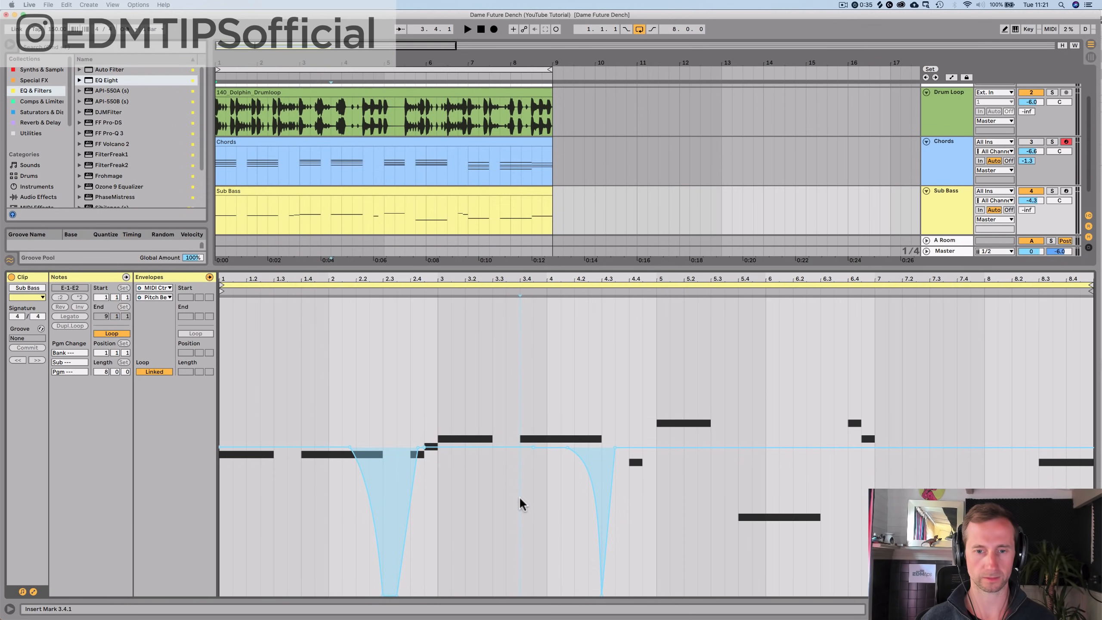
{"action": "left_click", "coordinate": [519, 500]}
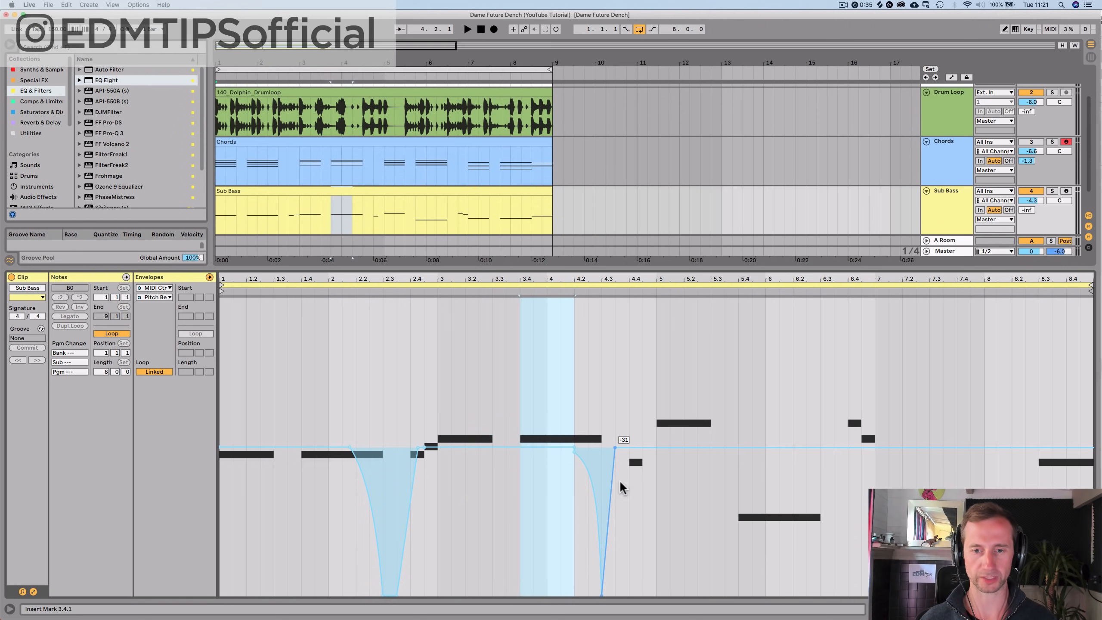
Step: Paste the flat envelope section repeatedly from 4.4 through 8.4 to level the pitch bend after the second bend
{"action": "left_click", "coordinate": [637, 492]}
{"action": "left_click", "coordinate": [625, 489]}
{"action": "key", "text": "super+v"}
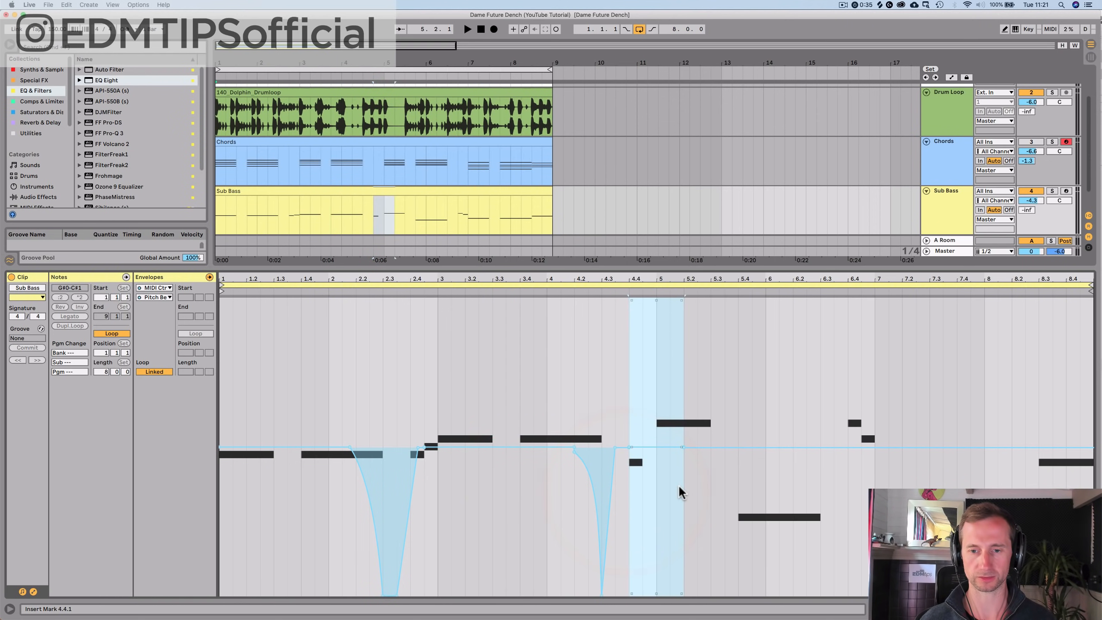
{"action": "key", "text": "super+v"}
{"action": "key", "text": "super+v"}
{"action": "key", "text": "super+v"}
{"action": "key", "text": "super+v"}
{"action": "key", "text": "super+v"}
{"action": "key", "text": "super+v"}
{"action": "key", "text": "super+v"}
{"action": "key", "text": "super+v"}
{"action": "key", "text": "super+v"}
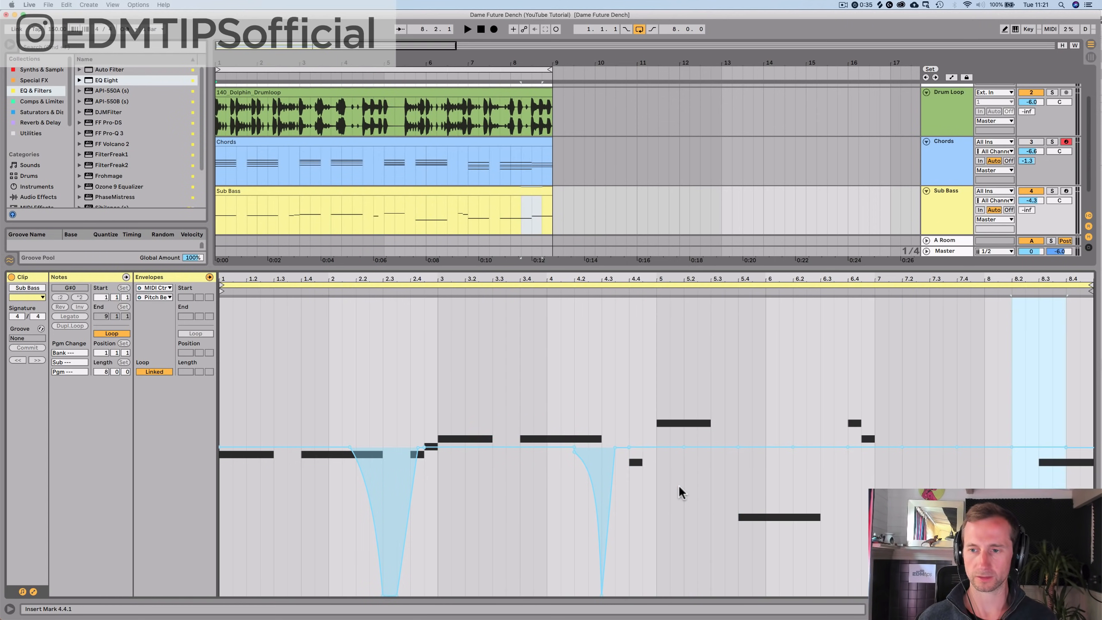
Step: Play the Sub Bass clip from around bar 5, stop, and duplicate its envelope section from 1.2.1 to 5.1.1
{"action": "left_click", "coordinate": [620, 293]}
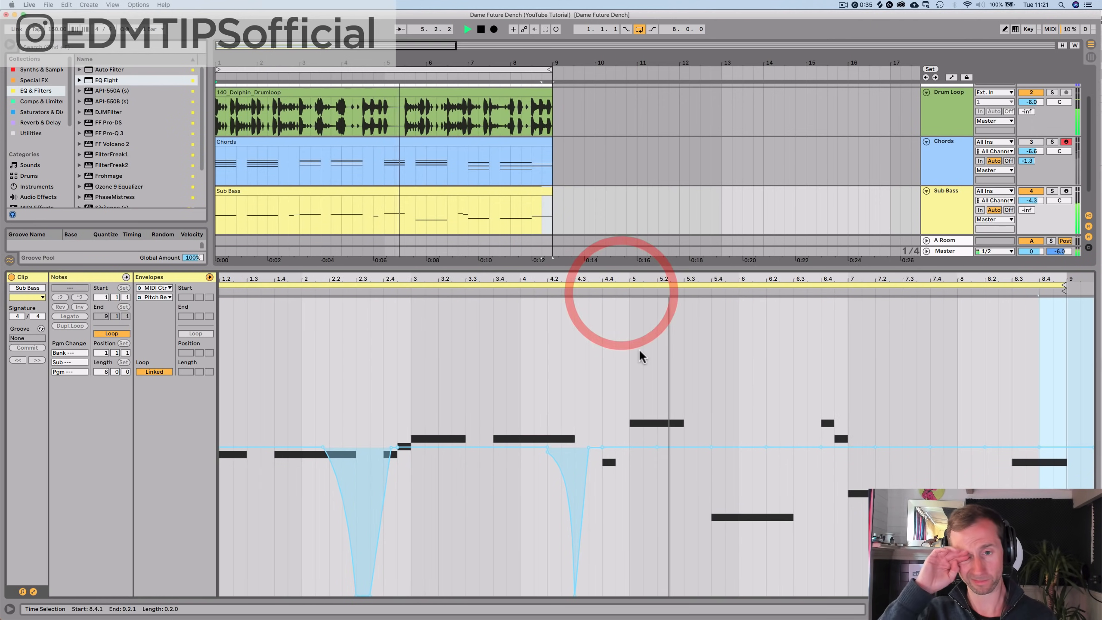
{"action": "key", "text": "space"}
{"action": "left_click_drag", "start_coordinate": [222, 536], "coordinate": [629, 521]}
{"action": "key", "text": "super+d"}
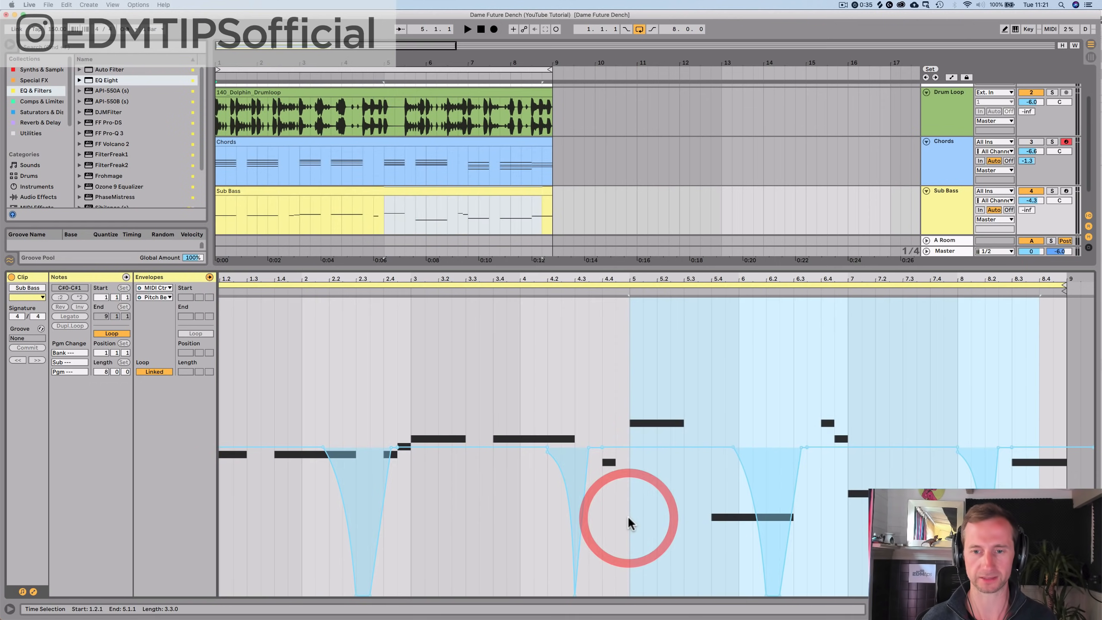
Step: Audition the duplicated pitch-bend envelope from bar 5 and remove the two low breakpoints of the dip just after bar 6
{"action": "key", "text": "space"}
{"action": "left_click", "coordinate": [620, 291]}
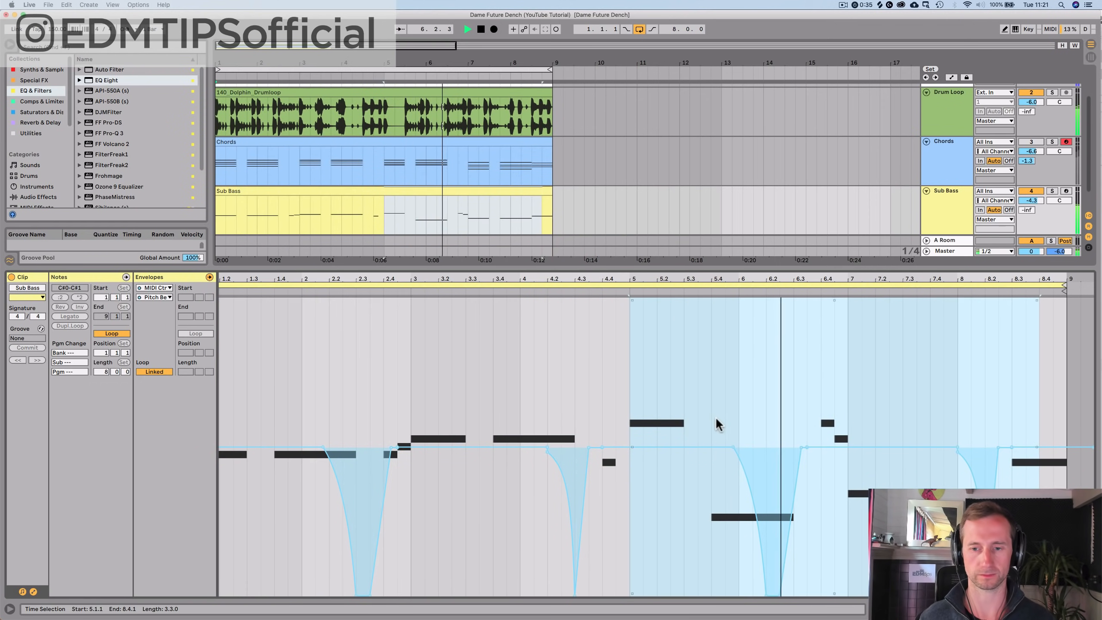
{"action": "left_click", "coordinate": [714, 466]}
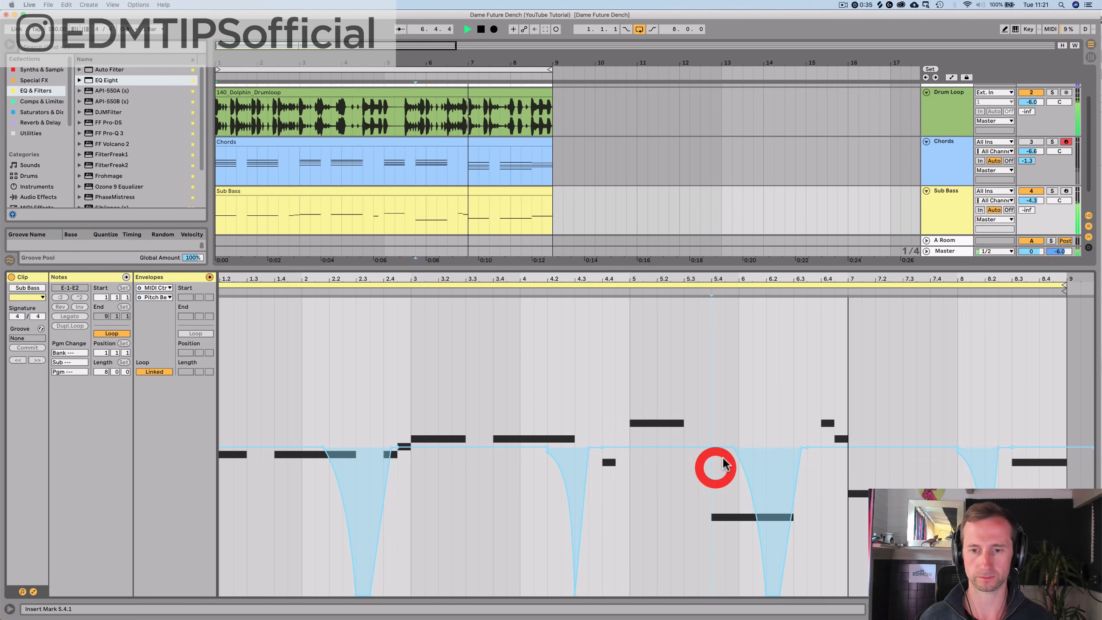
{"action": "left_click", "coordinate": [767, 595]}
{"action": "left_click", "coordinate": [781, 594]}
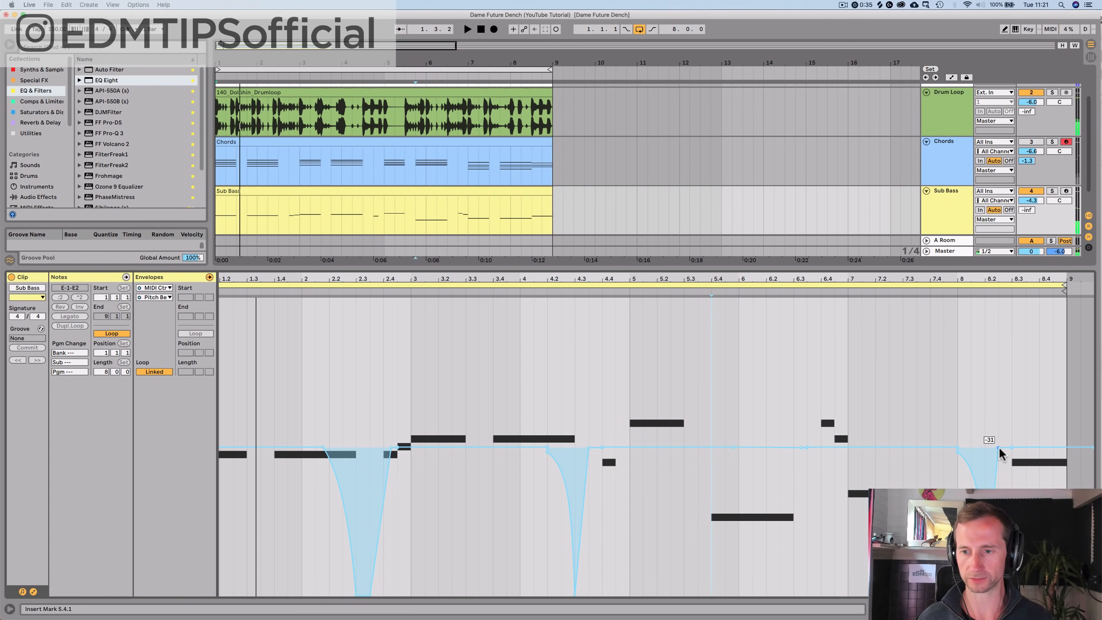
{"action": "left_click", "coordinate": [930, 292]}
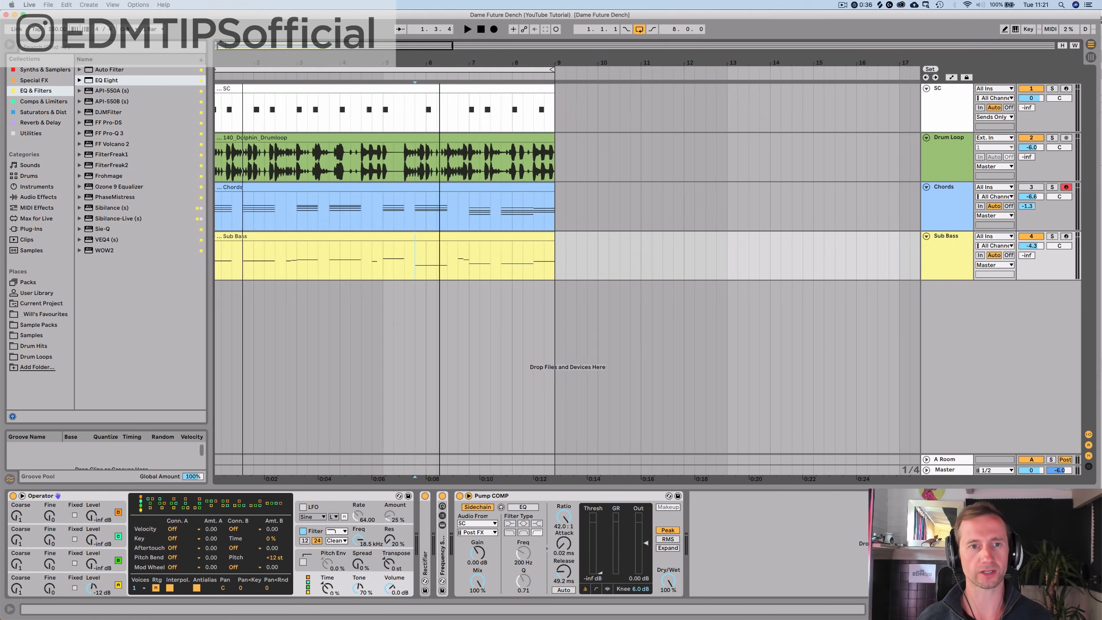
{"action": "left_click_drag", "start_coordinate": [444, 53], "coordinate": [444, 37]}
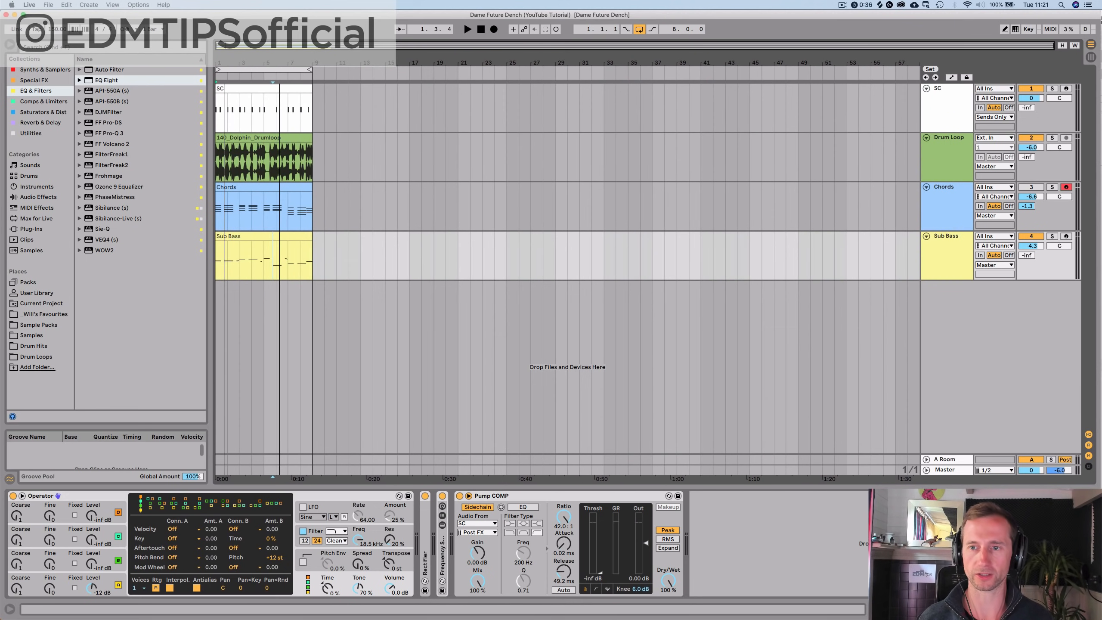
{"action": "left_click", "coordinate": [946, 259]}
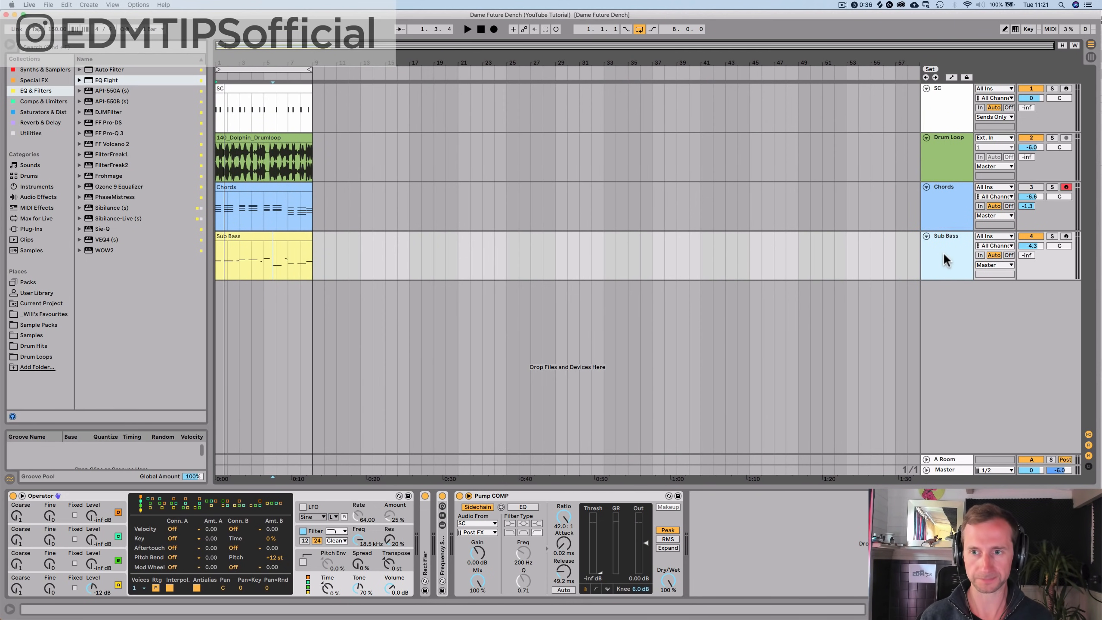
{"action": "key", "text": "super+shift+t"}
{"action": "left_click", "coordinate": [947, 286]}
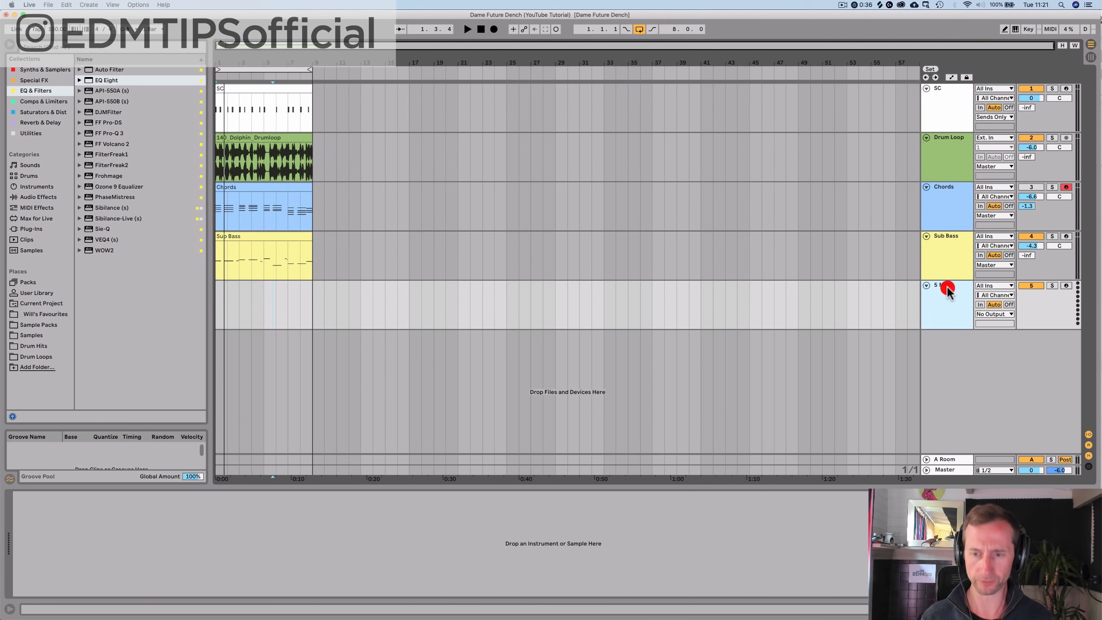
{"action": "key", "text": "super+z"}
Step: Insert a new audio track below Sub Bass and rename it Vocals
{"action": "left_click", "coordinate": [952, 262]}
{"action": "key", "text": "super+t"}
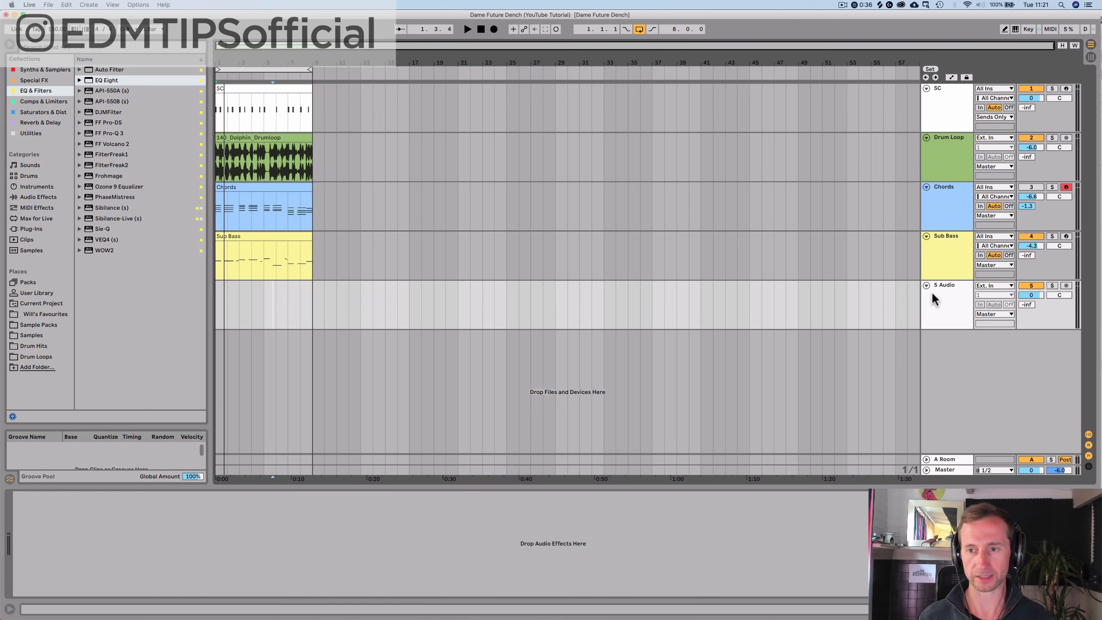
{"action": "double_click", "coordinate": [940, 287]}
{"action": "type", "text": "Voca"}
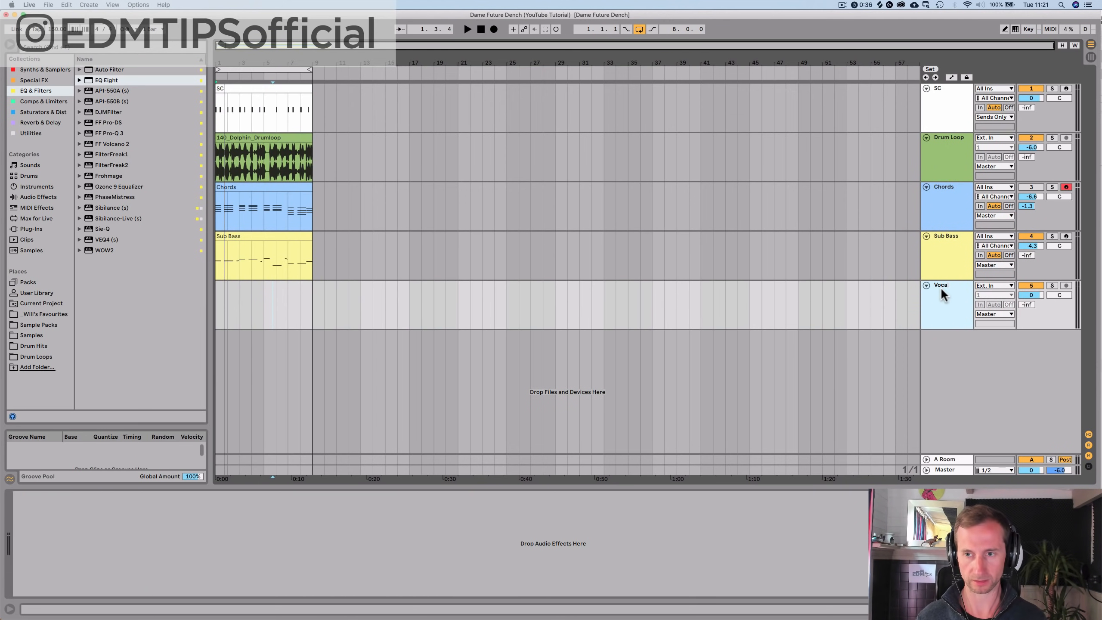
{"action": "type", "text": "ls"}
{"action": "key", "text": "Return"}
Step: Narrow the Live window so the Splice app's sample library shows beside the arrangement
{"action": "left_click_drag", "start_coordinate": [1098, 177], "coordinate": [959, 174]}
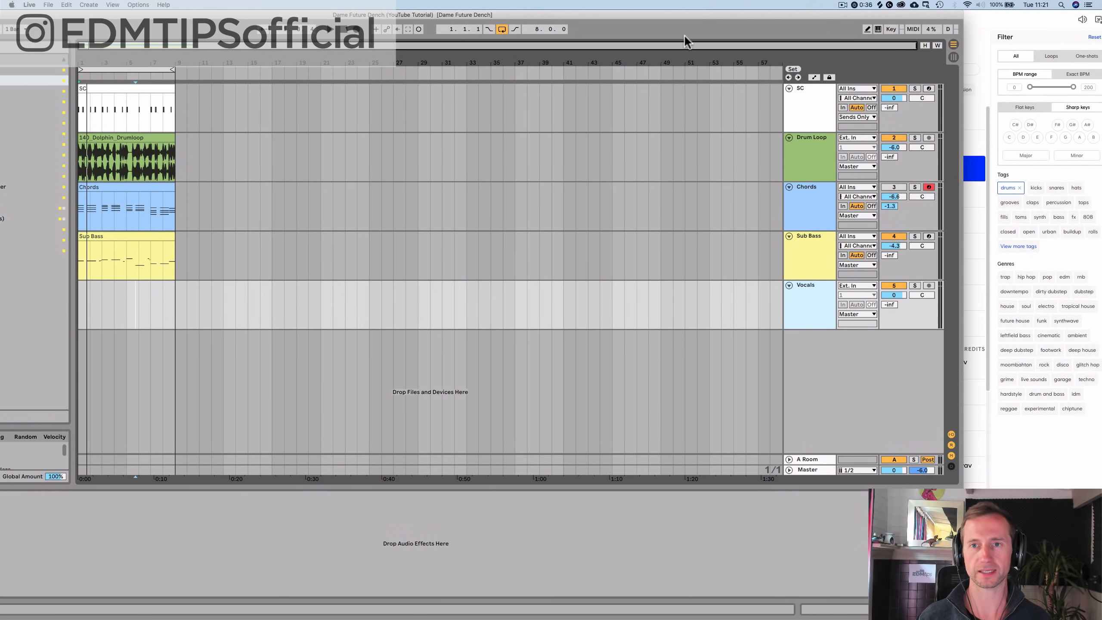
{"action": "left_click_drag", "start_coordinate": [680, 22], "coordinate": [815, 13]}
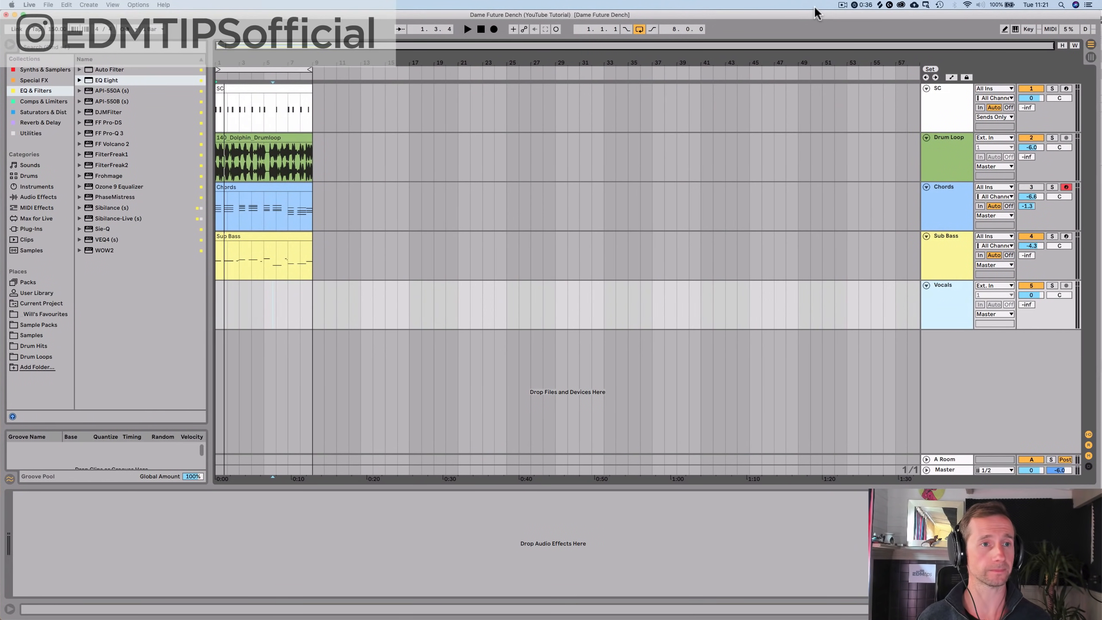
{"action": "left_click_drag", "start_coordinate": [1100, 125], "coordinate": [704, 125]}
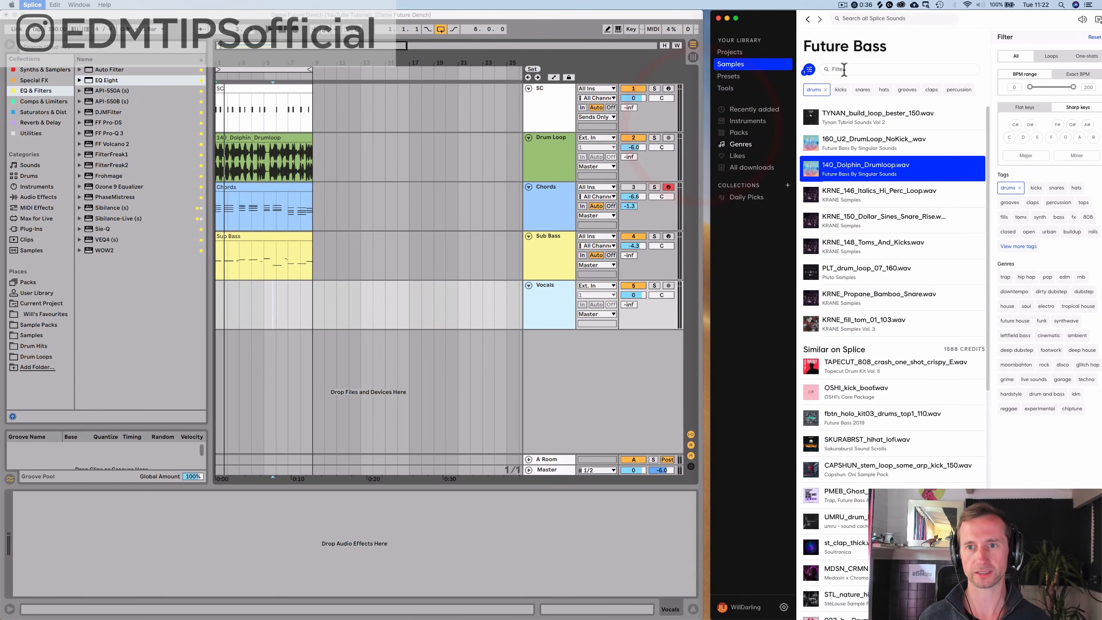
Step: Search the Future Bass samples in Splice for "female vocals", replacing the drums tag with vocals and filtering to the key of E major
{"action": "left_click", "coordinate": [844, 69]}
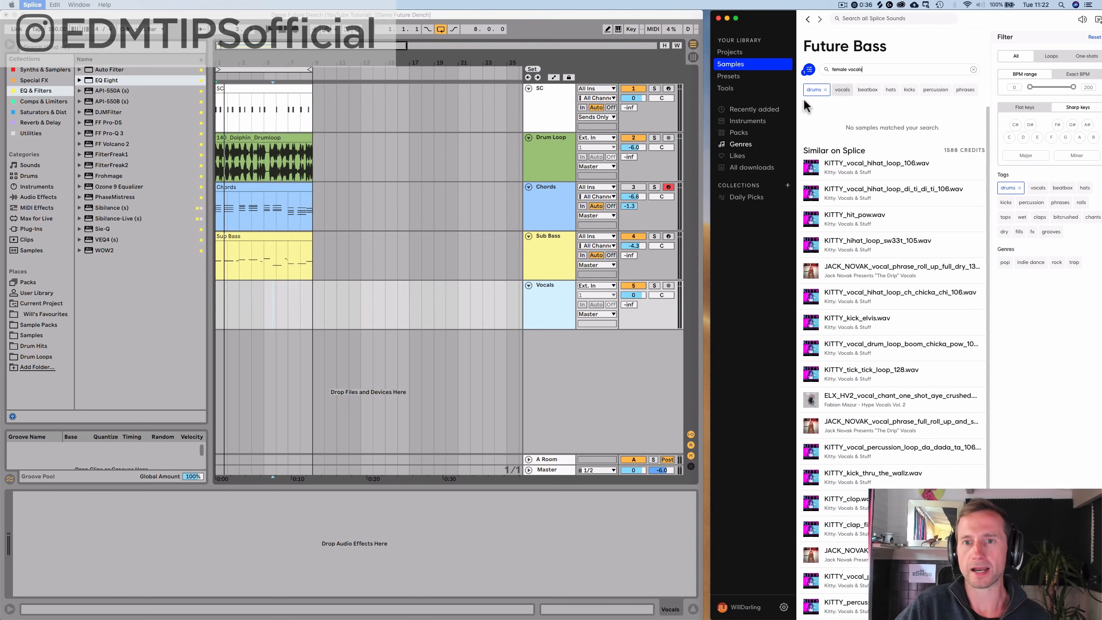
{"action": "left_click", "coordinate": [825, 90]}
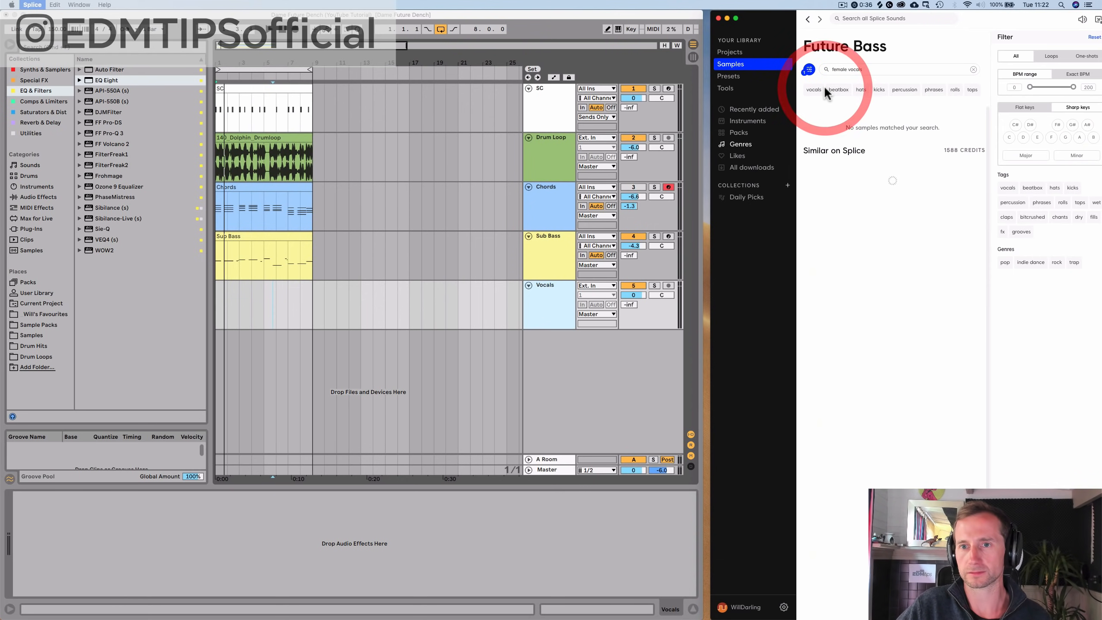
{"action": "left_click", "coordinate": [815, 91]}
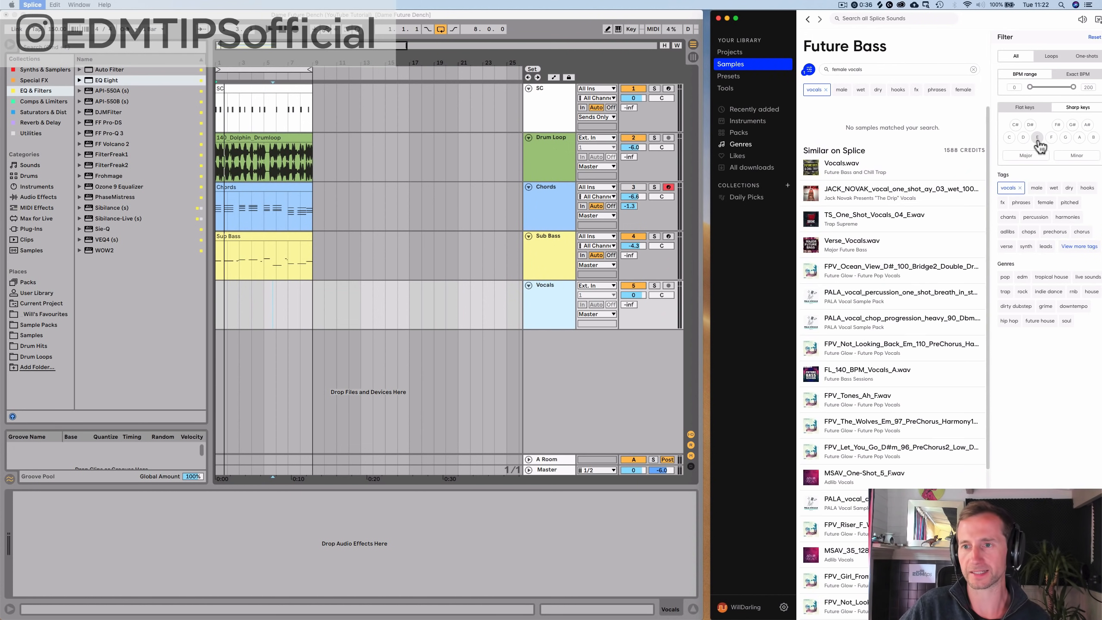
{"action": "left_click", "coordinate": [1028, 155]}
{"action": "left_click", "coordinate": [1037, 137]}
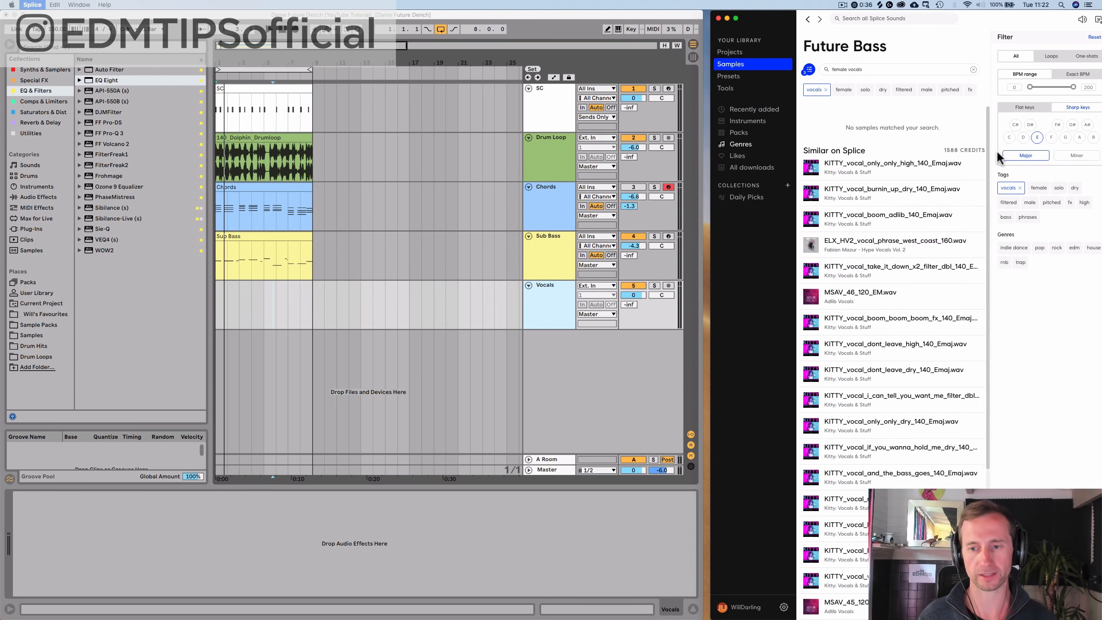
Step: Audition several of the E major vocal samples in Splice while the Live arrangement plays, and stop the arrangement
{"action": "left_click", "coordinate": [813, 505]}
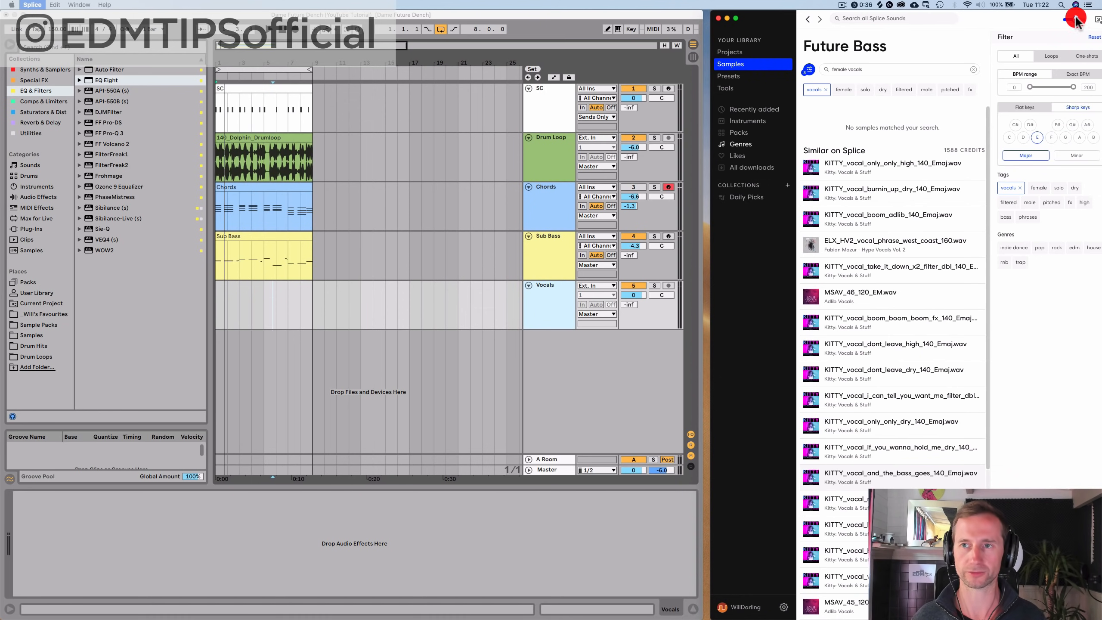
{"action": "left_click", "coordinate": [813, 505]}
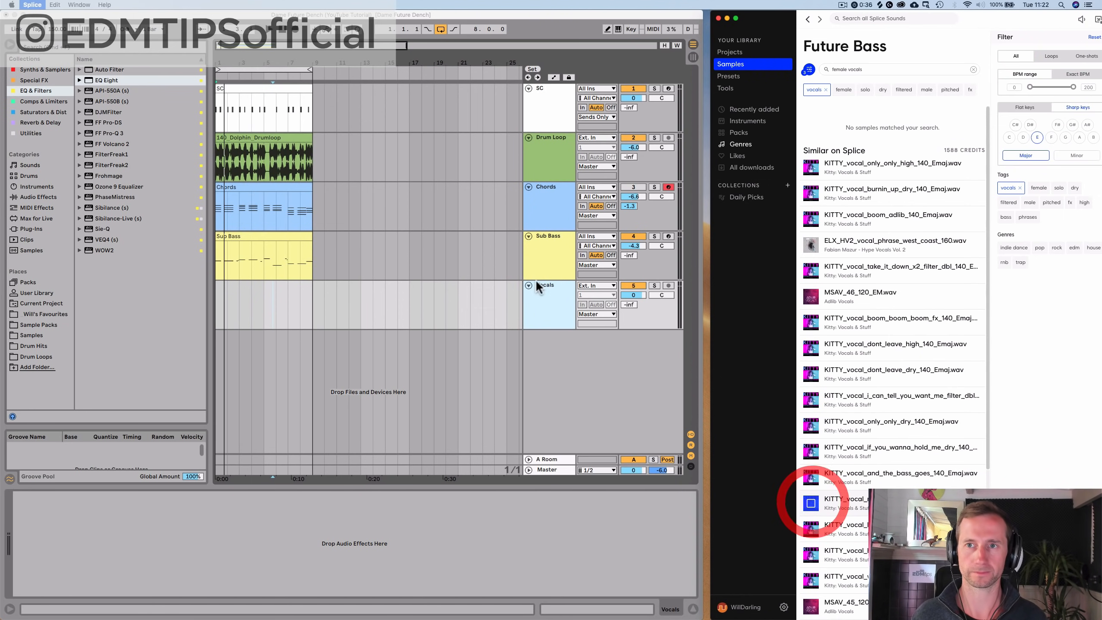
{"action": "left_click", "coordinate": [283, 33]}
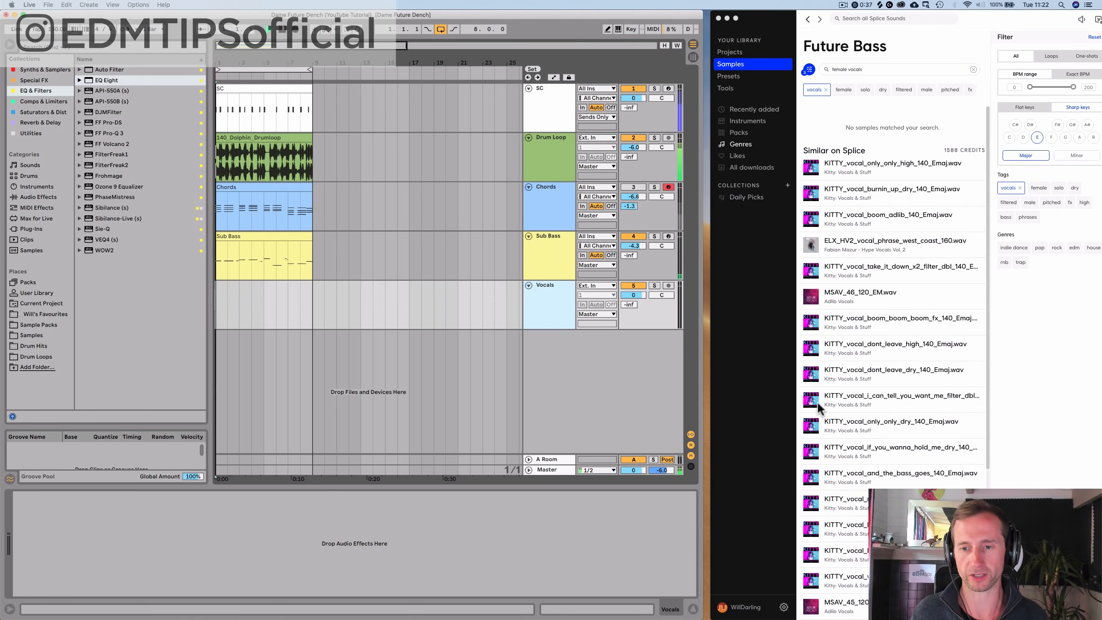
{"action": "left_click", "coordinate": [810, 426]}
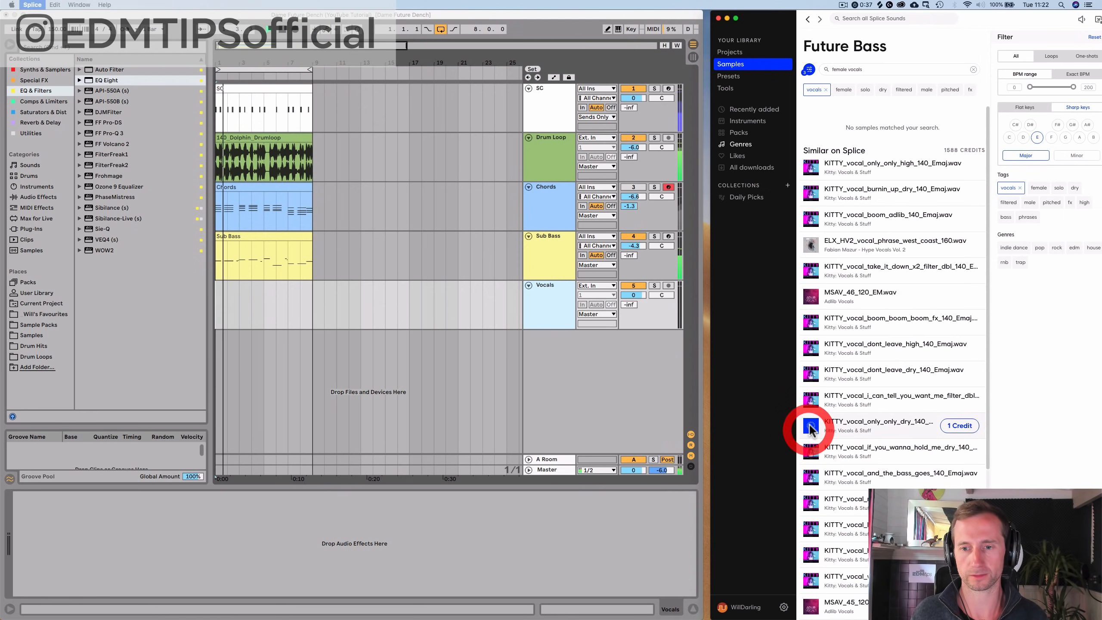
{"action": "left_click", "coordinate": [811, 477]}
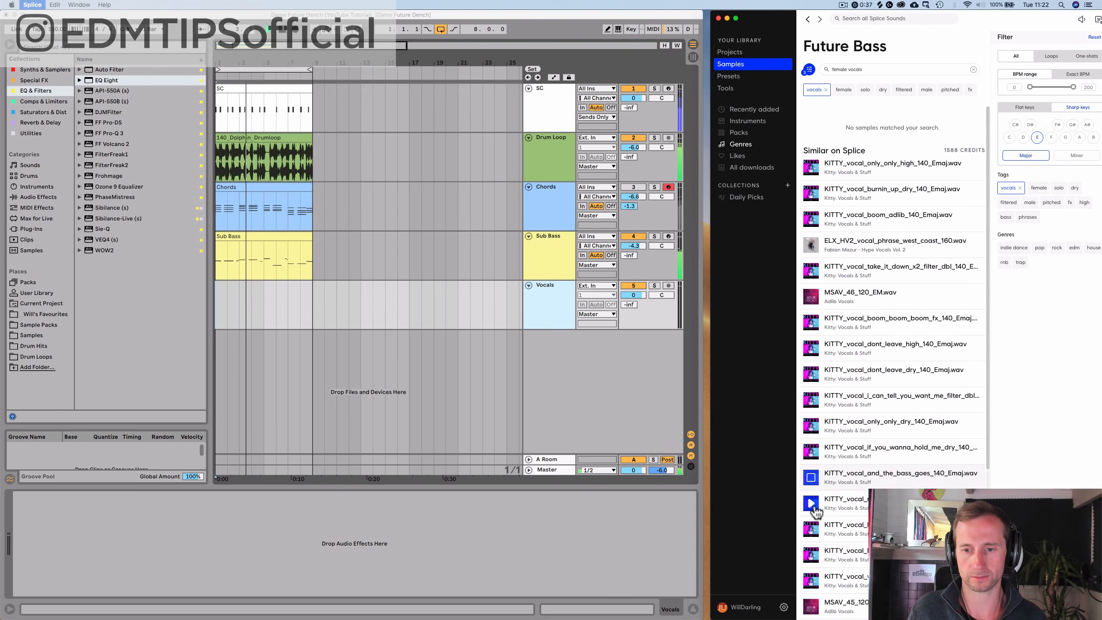
{"action": "left_click", "coordinate": [811, 504]}
{"action": "left_click", "coordinate": [809, 271]}
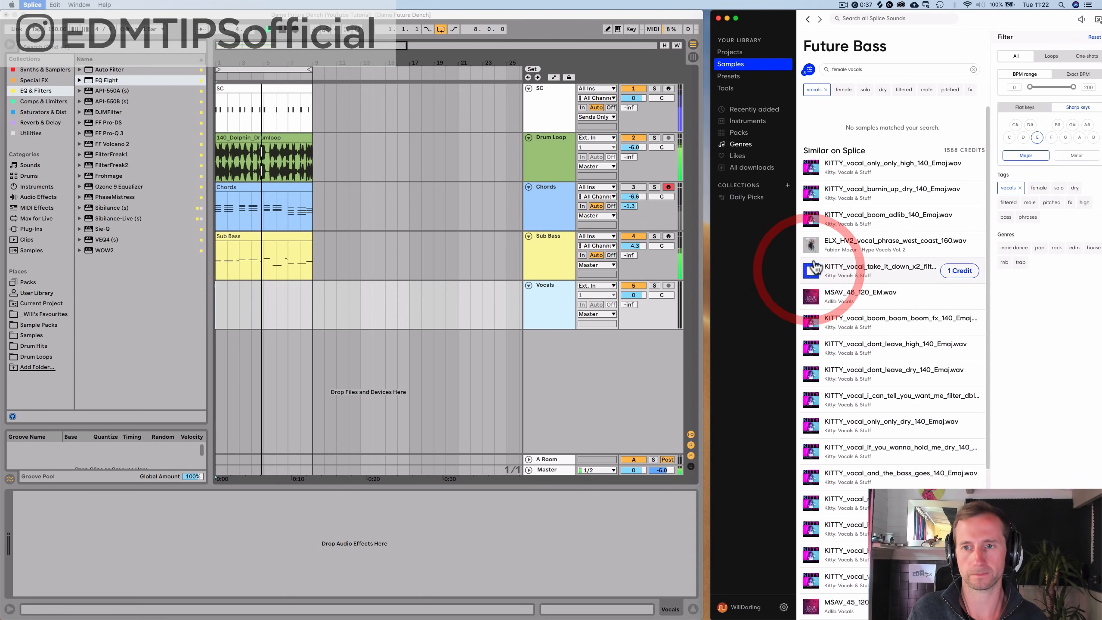
{"action": "left_click", "coordinate": [812, 218]}
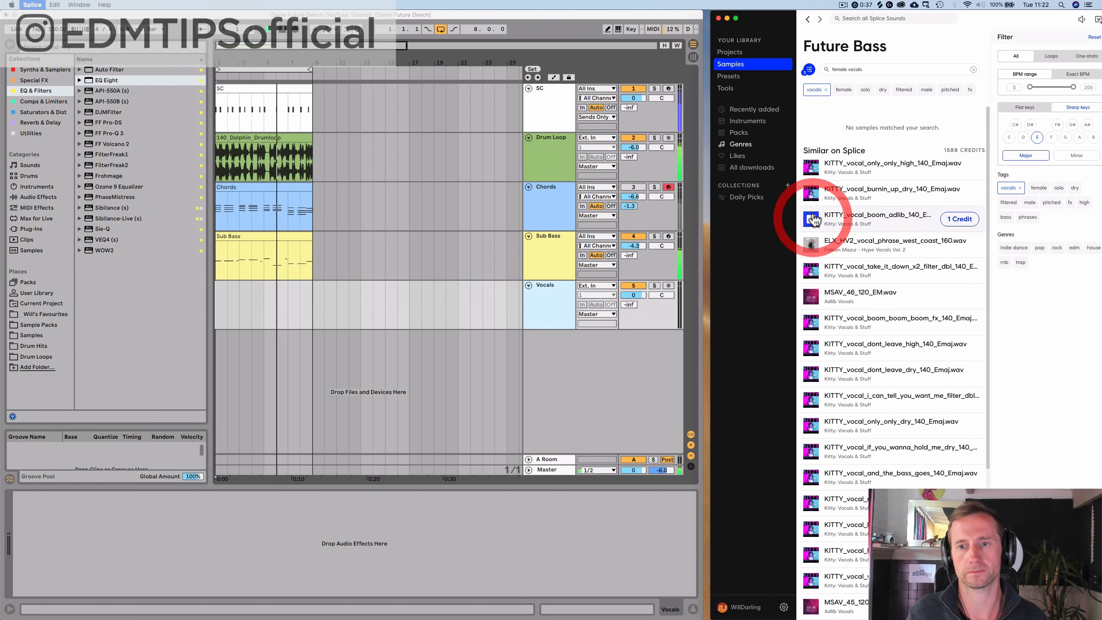
{"action": "left_click", "coordinate": [810, 193]}
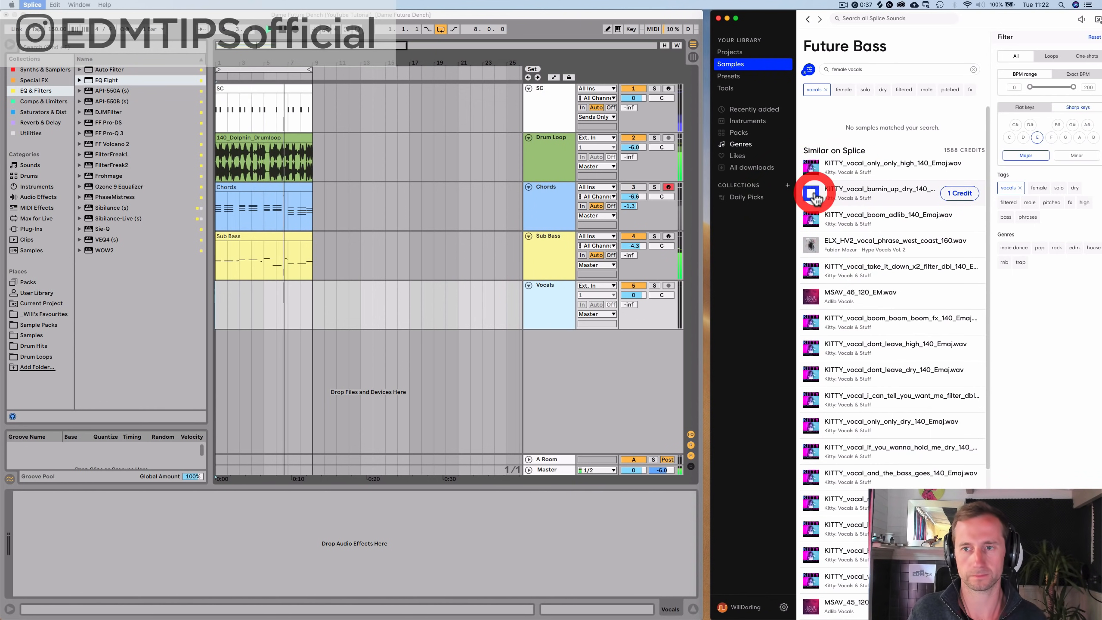
{"action": "left_click", "coordinate": [811, 581]}
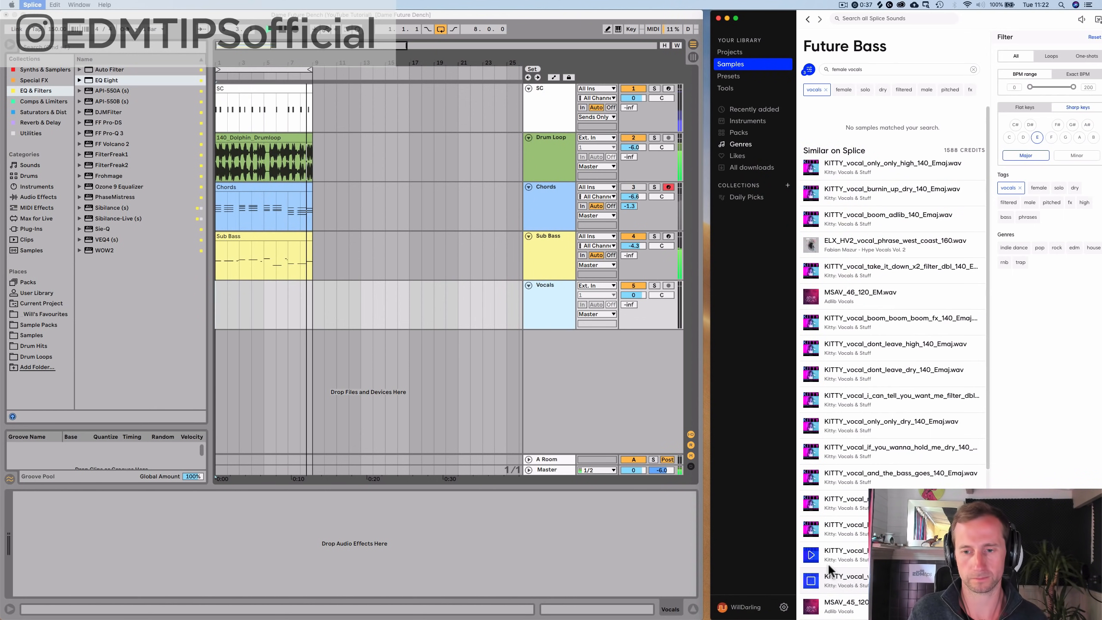
{"action": "left_click", "coordinate": [812, 555]}
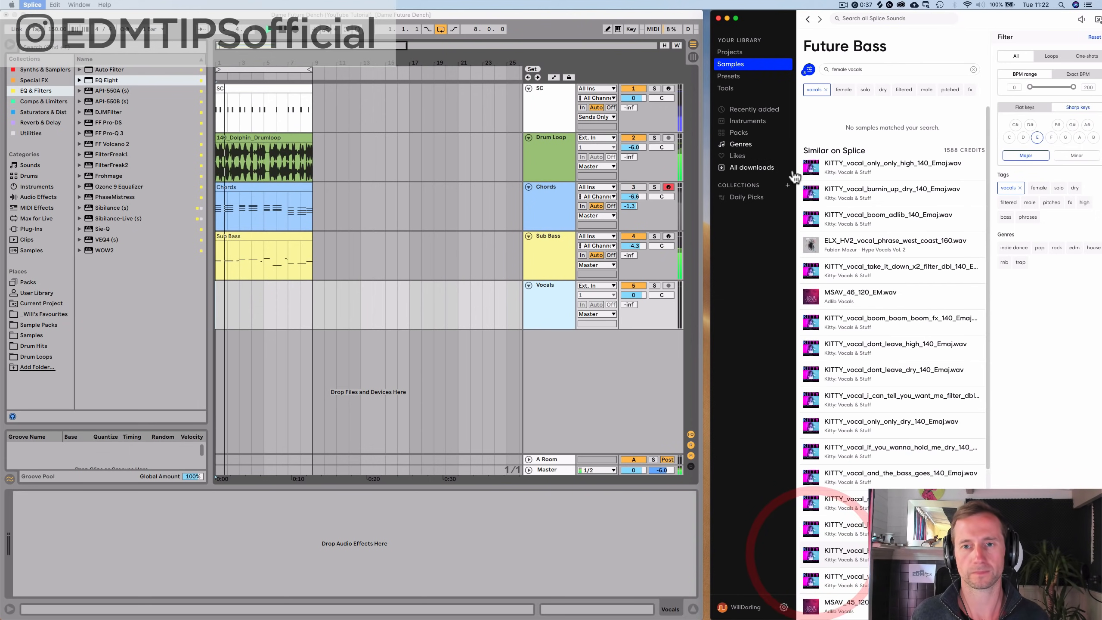
{"action": "left_click", "coordinate": [339, 168]}
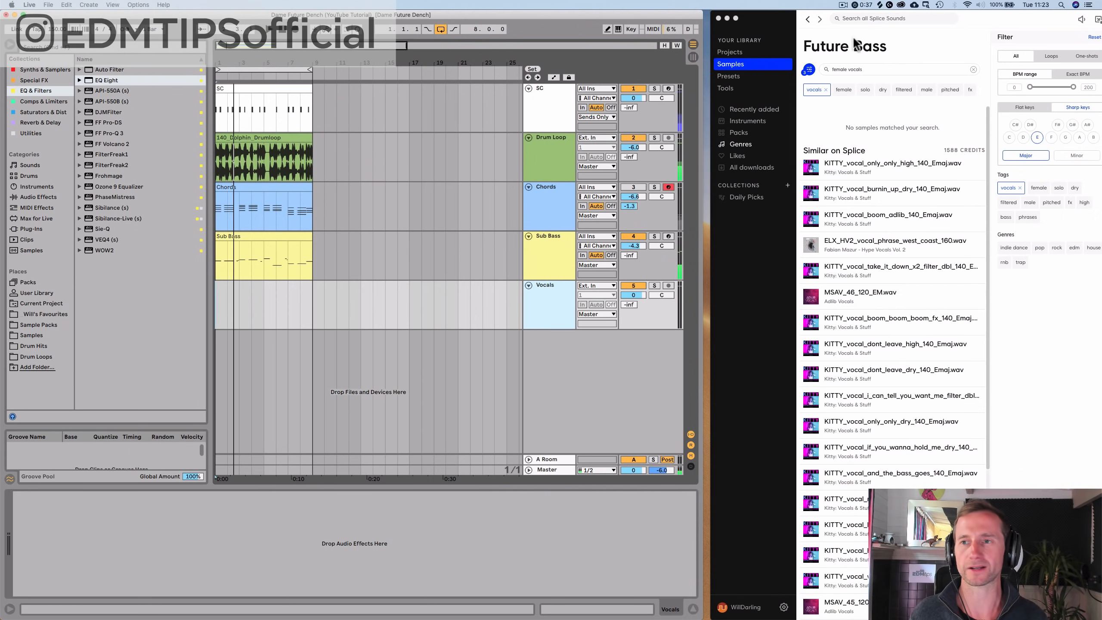
Step: Shift the Splice window fully into view, reset the sample filters and show the recently added samples
{"action": "mouse_move", "coordinate": [978, 23]}
{"action": "left_mouse_down"}
{"action": "mouse_move", "coordinate": [956, 9]}
{"action": "mouse_move", "coordinate": [969, 9]}
{"action": "left_mouse_up"}
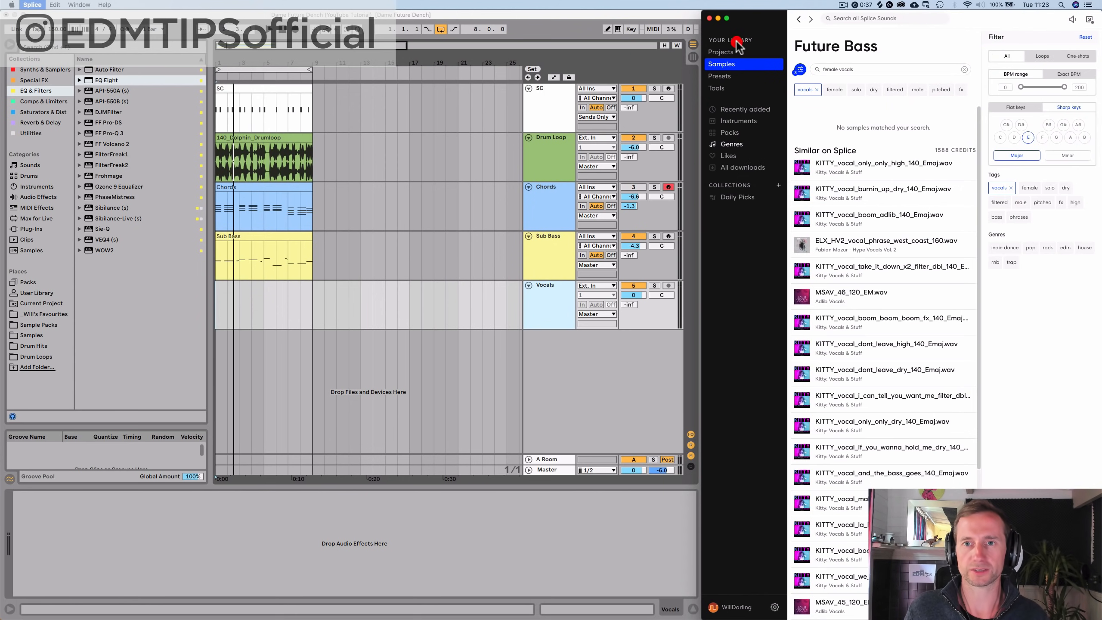
{"action": "left_click", "coordinate": [1086, 39]}
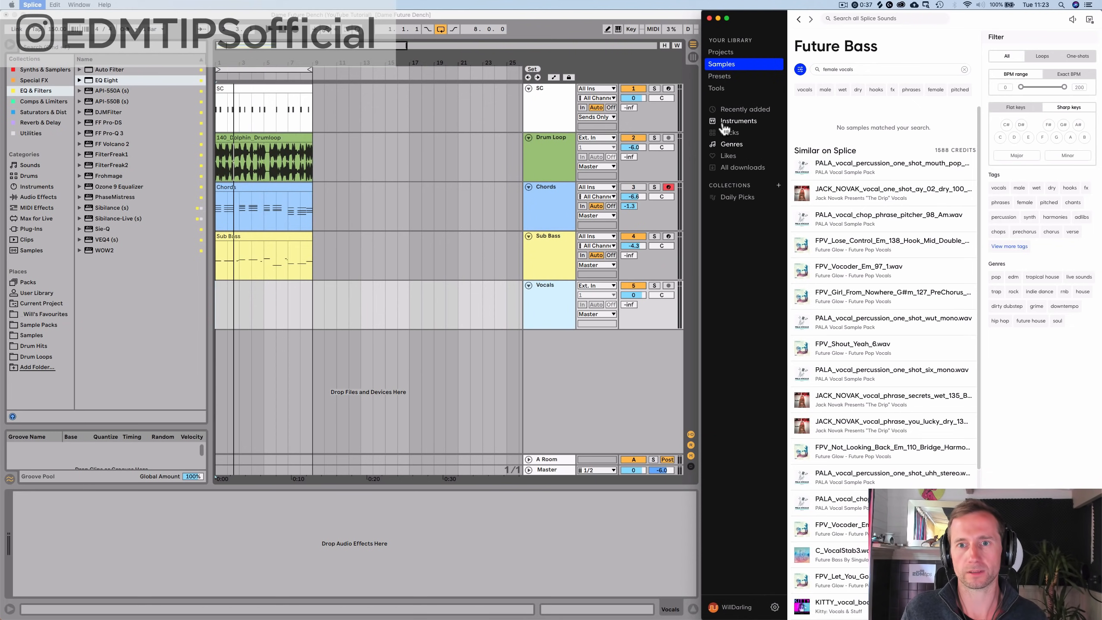
{"action": "left_click", "coordinate": [733, 112]}
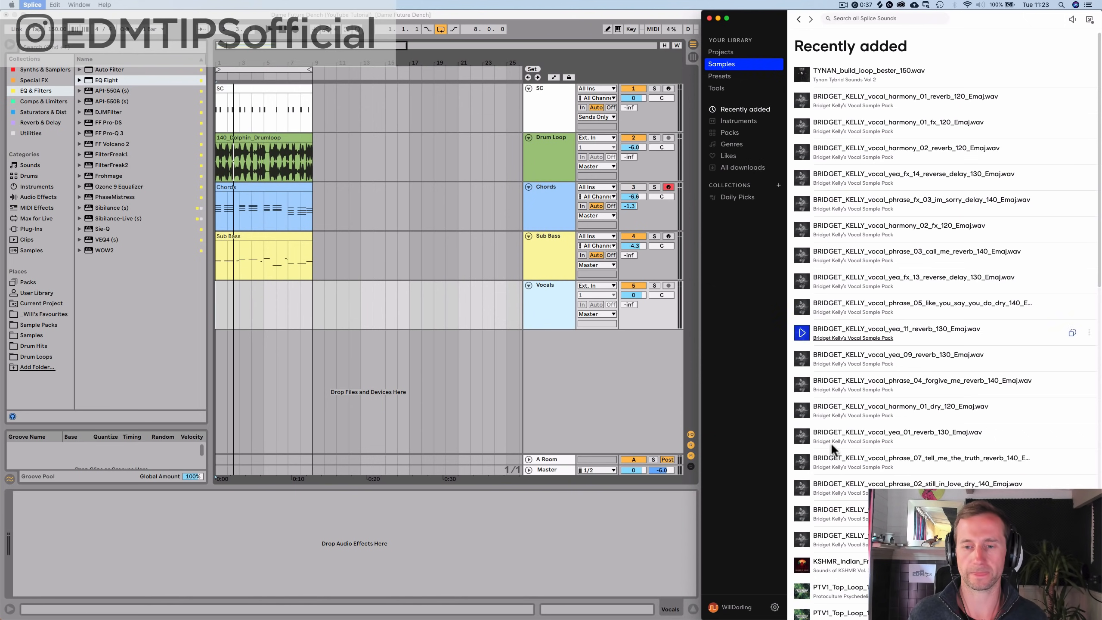
Step: Audition vocal phrases in Splice, try the tell_me_the_truth reverb phrase at the start of the Vocals track and set that track's volume to -6.6 dB
{"action": "left_click", "coordinate": [802, 540]}
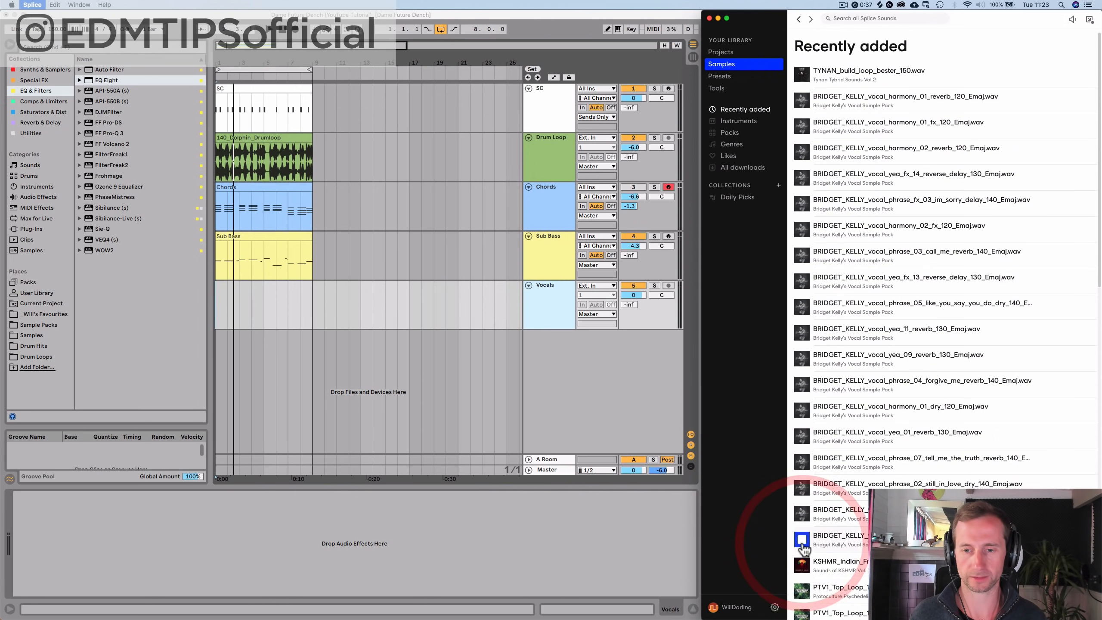
{"action": "left_click", "coordinate": [803, 485]}
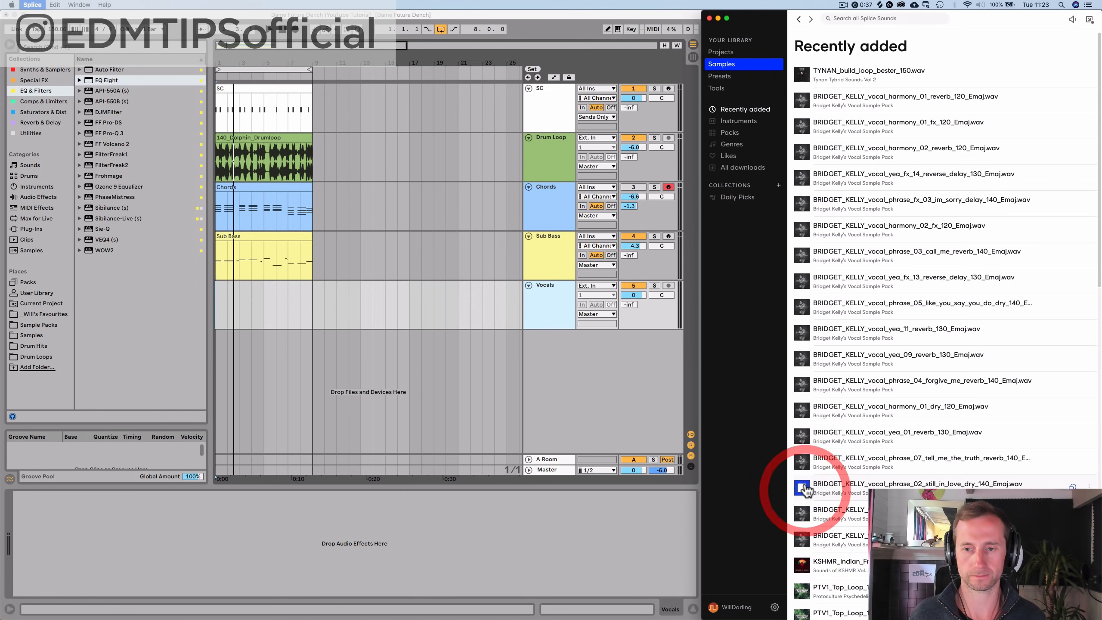
{"action": "left_click", "coordinate": [803, 462]}
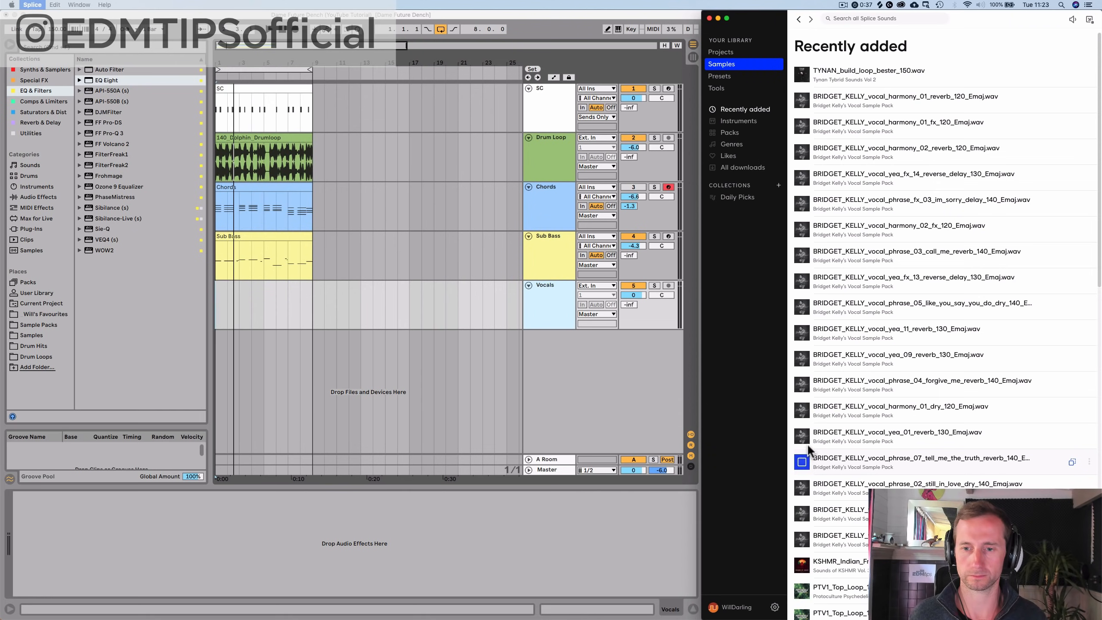
{"action": "left_click_drag", "start_coordinate": [825, 454], "coordinate": [230, 289]}
{"action": "left_click", "coordinate": [234, 288]}
{"action": "left_click_drag", "start_coordinate": [635, 296], "coordinate": [634, 304]}
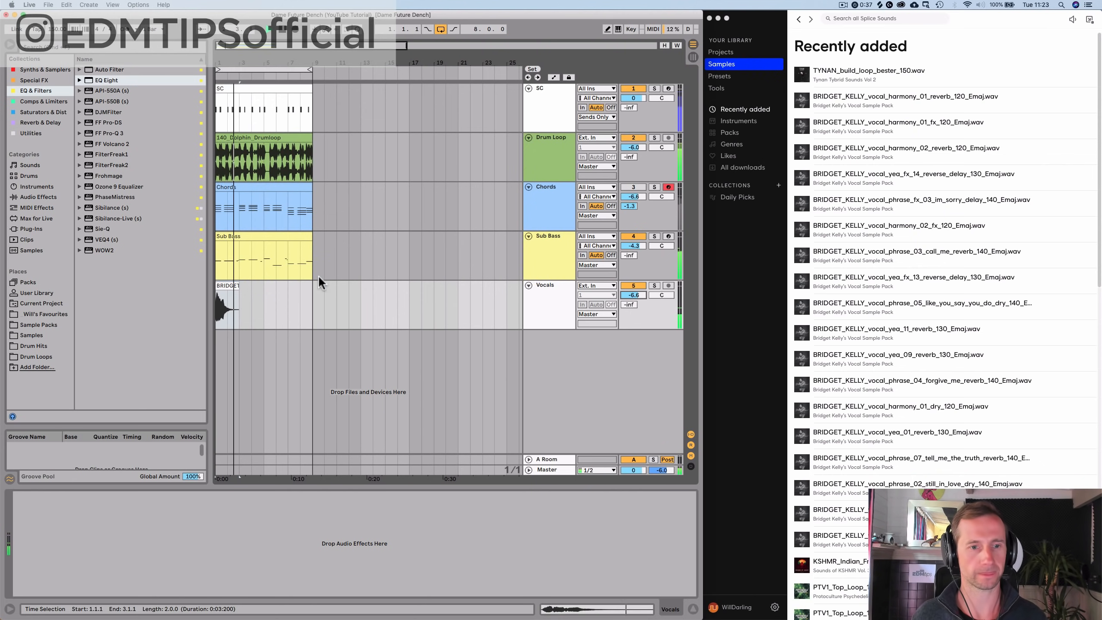
Step: Delete the trial vocal clip and place the auditioned like_you_say_you_do dry phrase on the Vocals track at bar 9
{"action": "left_click", "coordinate": [232, 291]}
{"action": "key", "text": "Delete"}
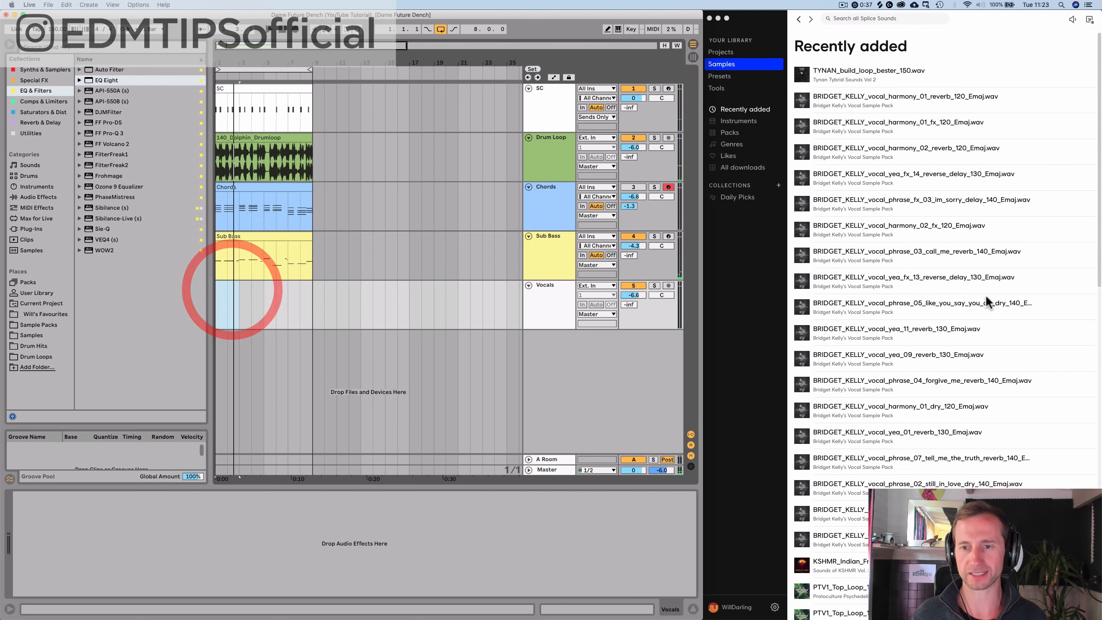
{"action": "left_click", "coordinate": [803, 306]}
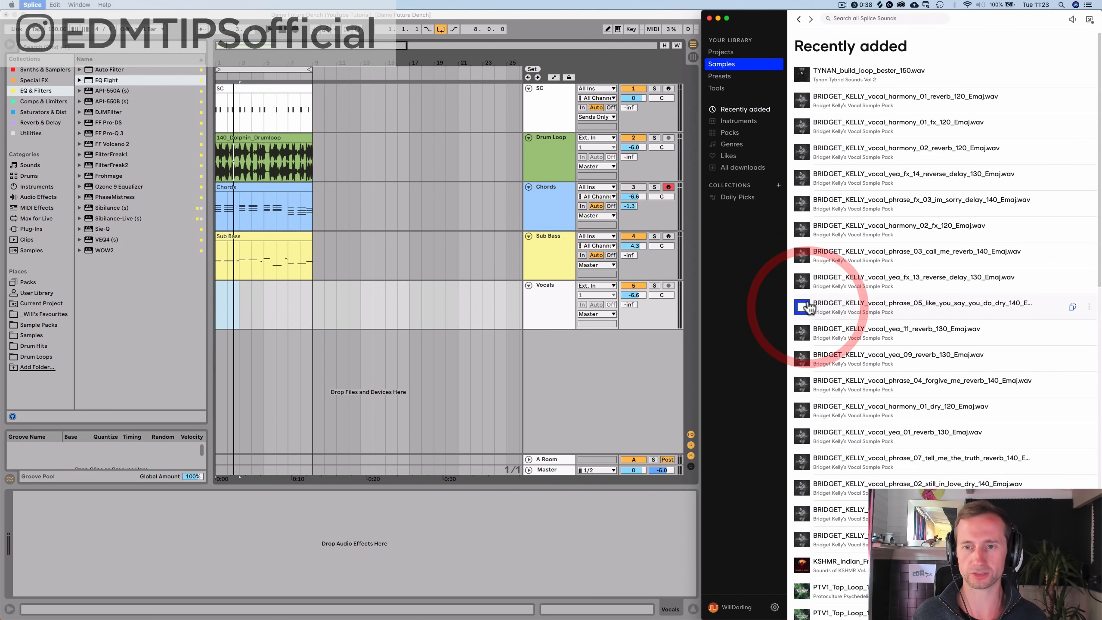
{"action": "left_click_drag", "start_coordinate": [825, 303], "coordinate": [316, 310]}
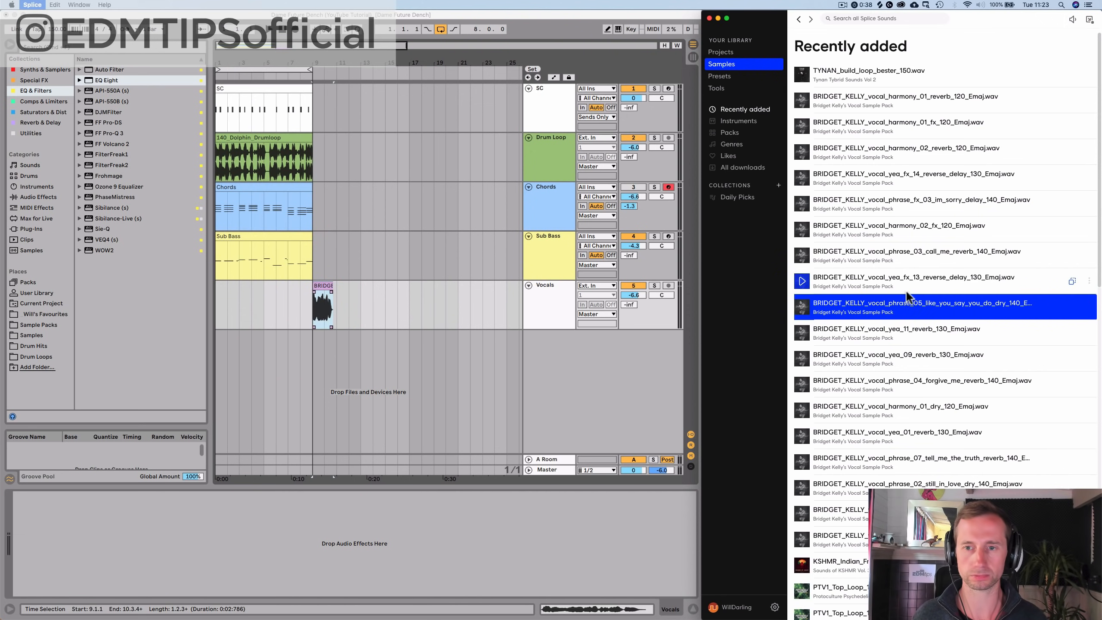
Step: Audition two more vocals and place the call_me reverb phrase at bar 18 on a new audio track below Vocals
{"action": "left_click", "coordinate": [802, 282]}
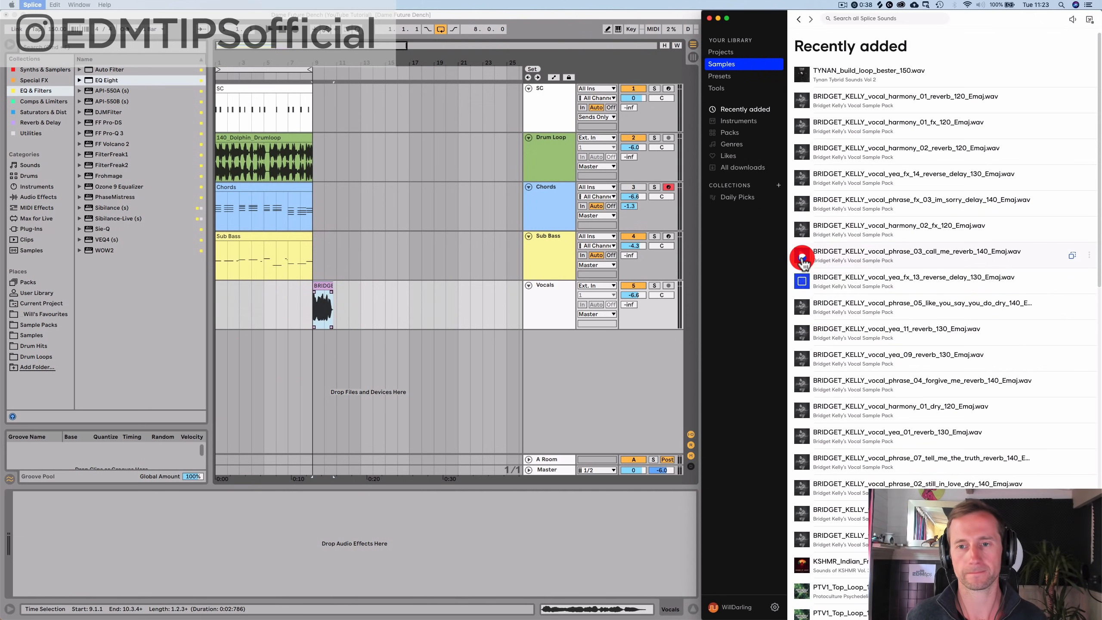
{"action": "left_click", "coordinate": [802, 257]}
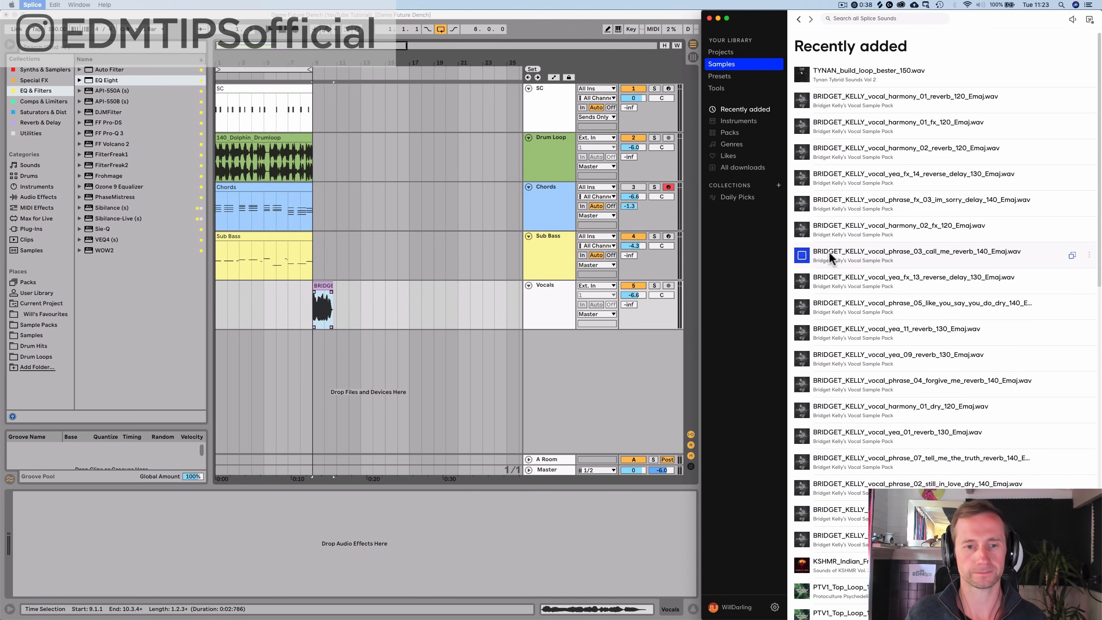
{"action": "left_click", "coordinate": [554, 311]}
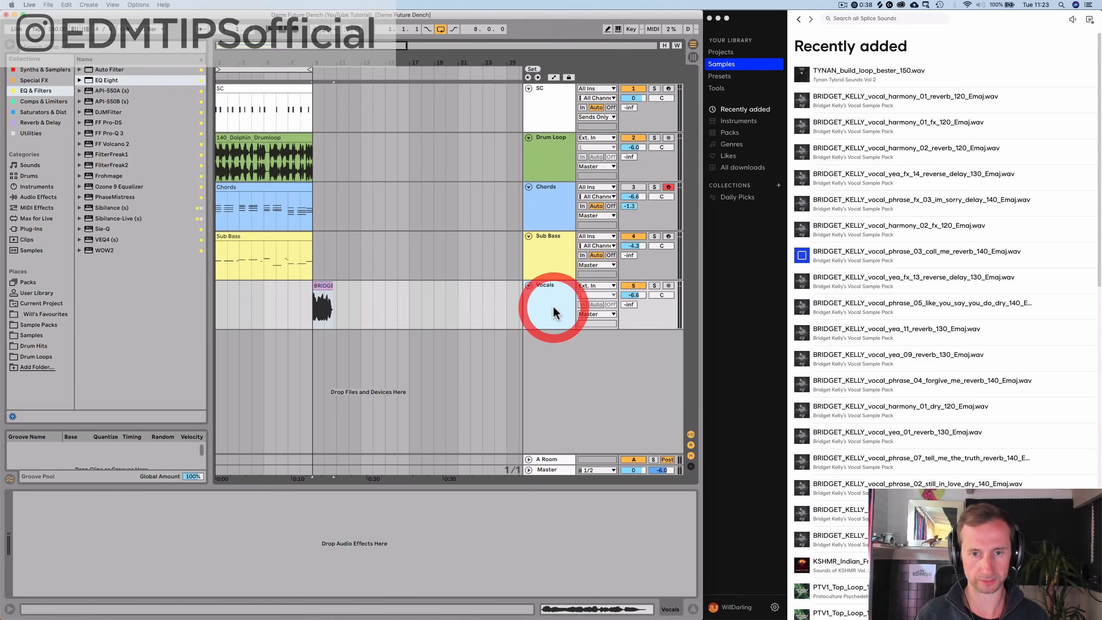
{"action": "key", "text": "super+t"}
{"action": "left_click_drag", "start_coordinate": [830, 247], "coordinate": [443, 337]}
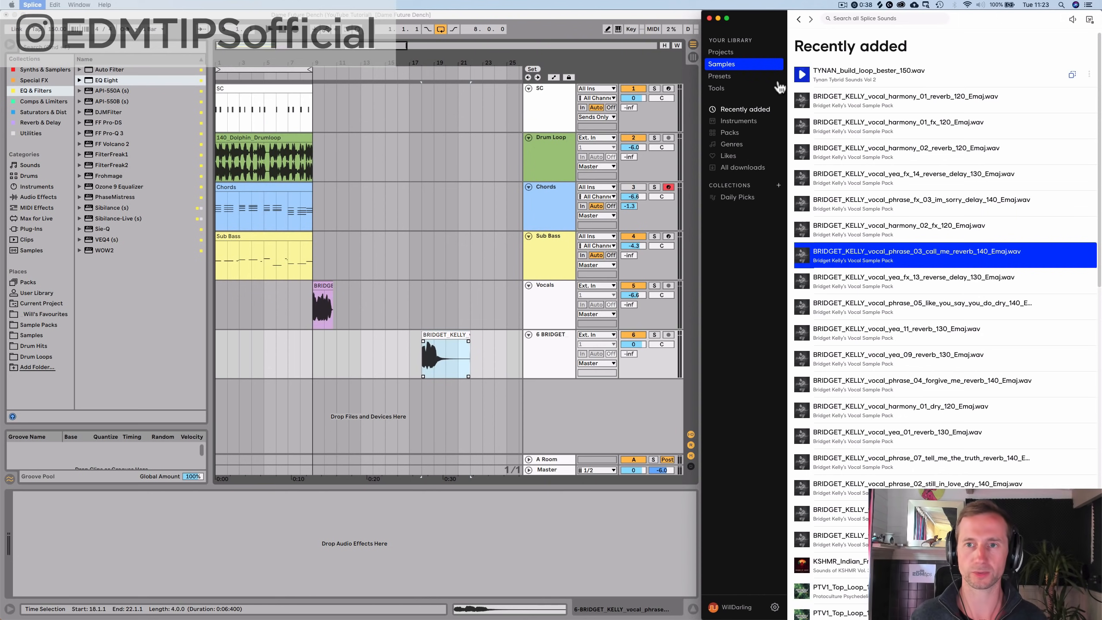
Step: Audition the harmony samples and add vocal_harmony_01_reverb at bar 11 and vocal_harmony_02_reverb at bar 23 of the new track
{"action": "left_click", "coordinate": [802, 101]}
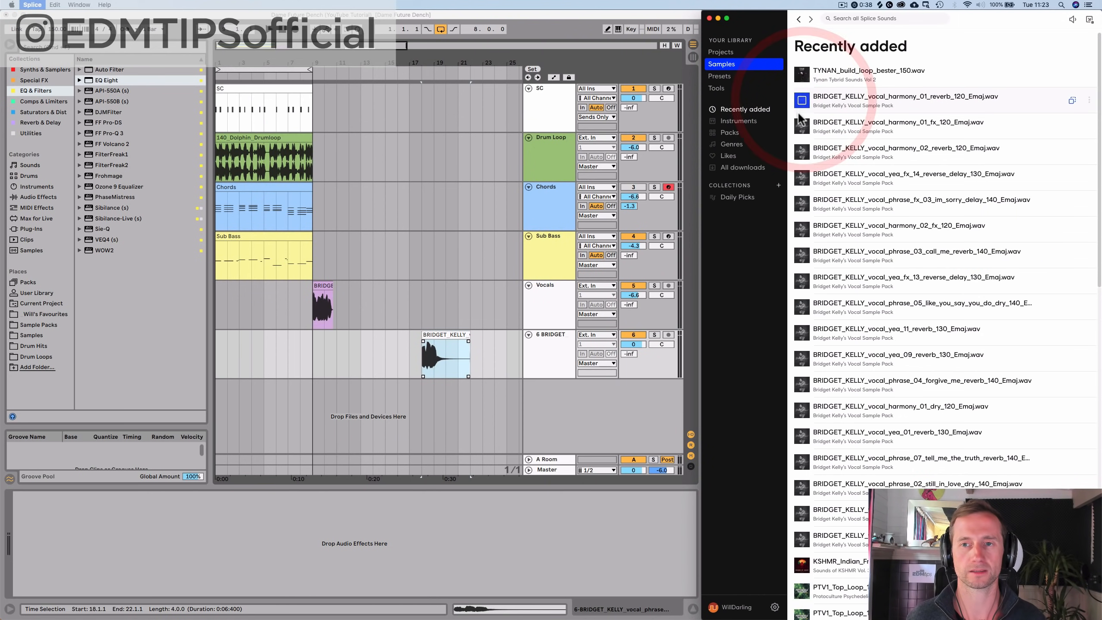
{"action": "left_click_drag", "start_coordinate": [839, 101], "coordinate": [349, 361]}
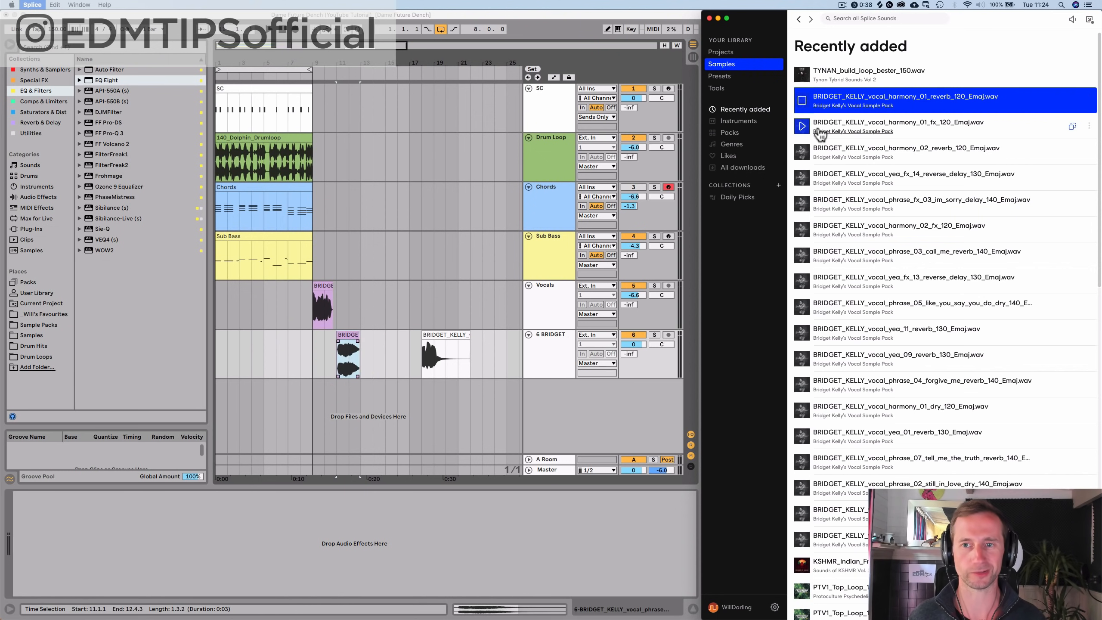
{"action": "left_click", "coordinate": [802, 126]}
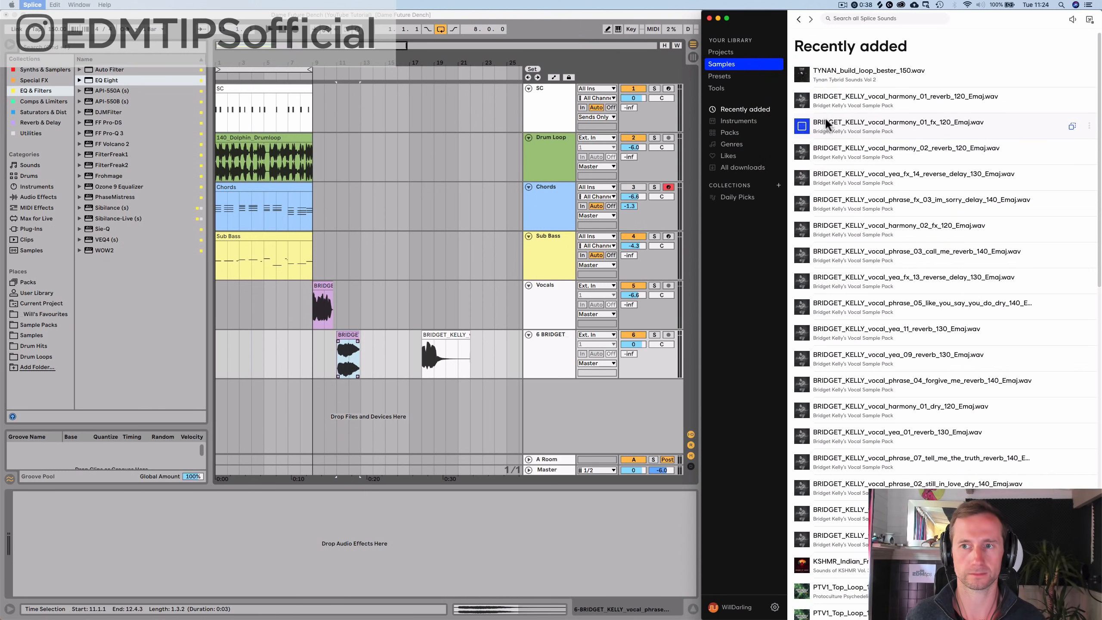
{"action": "left_click", "coordinate": [826, 121]}
{"action": "left_click", "coordinate": [801, 152]}
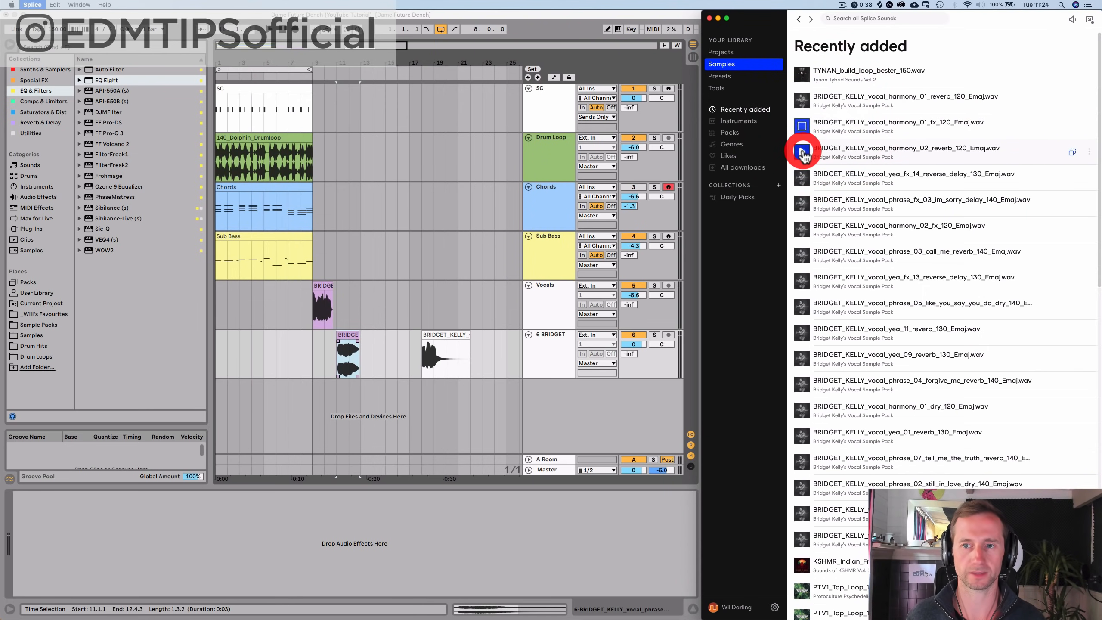
{"action": "left_click_drag", "start_coordinate": [825, 155], "coordinate": [481, 344]}
Step: Audition the vocal_yea_fx_14 reverse delay sample and place it at bar 31 of the new vocal track
{"action": "left_click", "coordinate": [802, 177]}
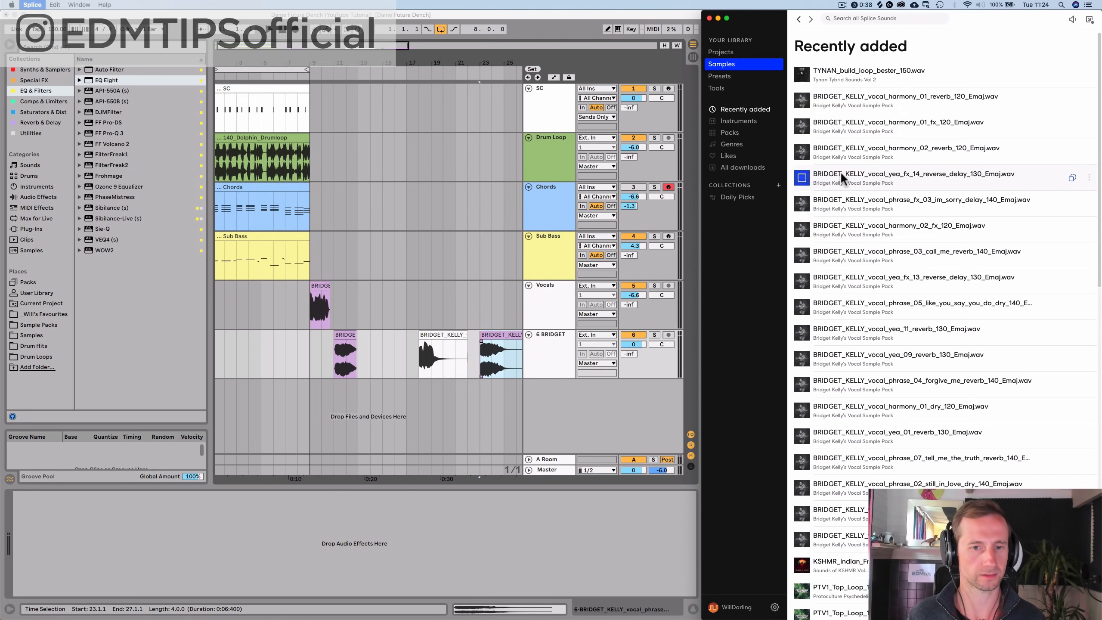
{"action": "left_click", "coordinate": [466, 61]}
{"action": "left_click_drag", "start_coordinate": [466, 62], "coordinate": [466, 42]}
{"action": "left_click", "coordinate": [806, 154]}
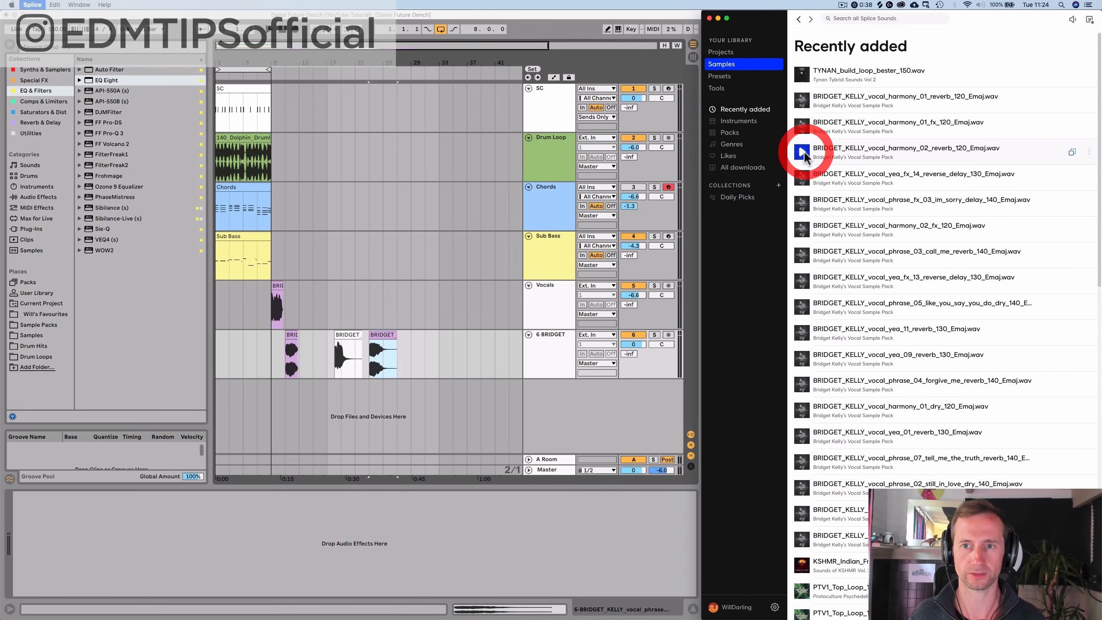
{"action": "left_click", "coordinate": [802, 178]}
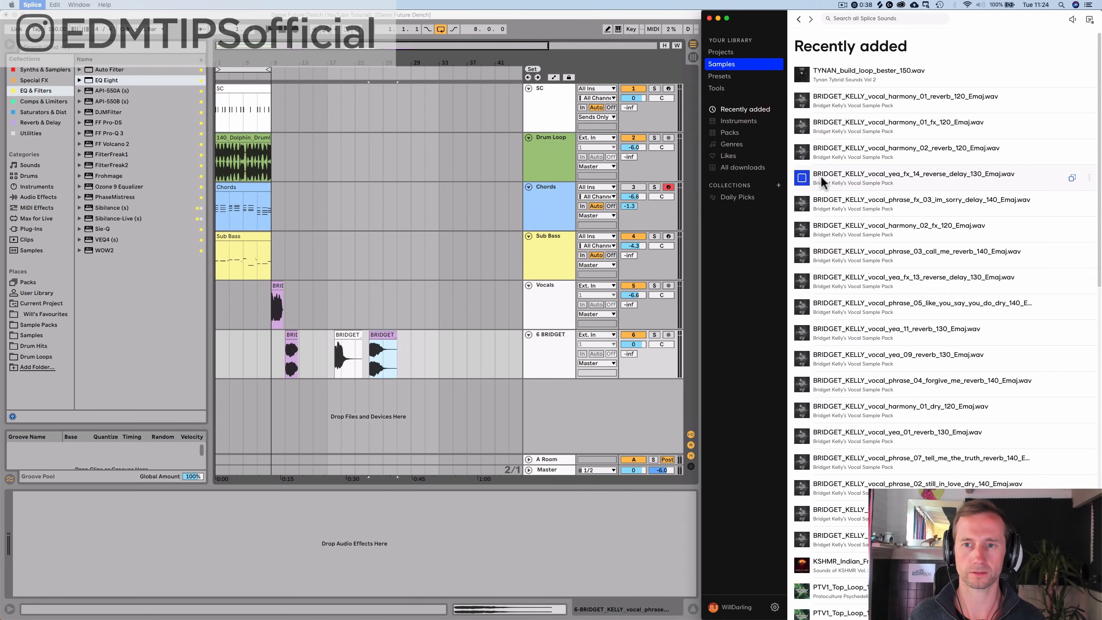
{"action": "left_click_drag", "start_coordinate": [804, 183], "coordinate": [431, 358]}
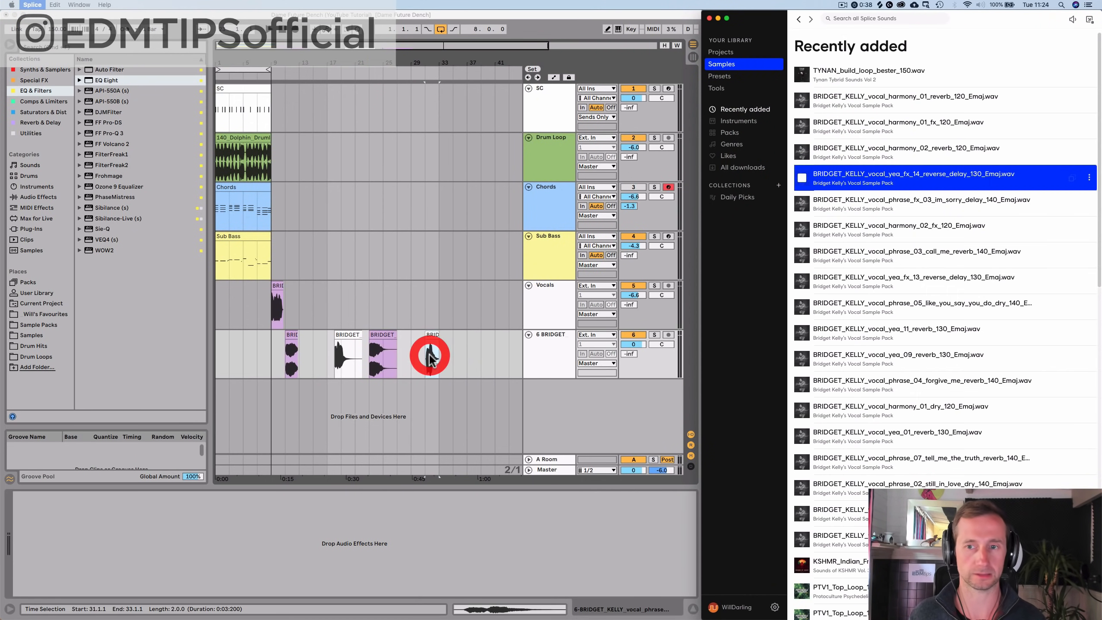
Step: Audition further vocals and add the im_sorry delay phrase at bar 37 and the call_me reverb phrase at bar 43
{"action": "left_click", "coordinate": [801, 208]}
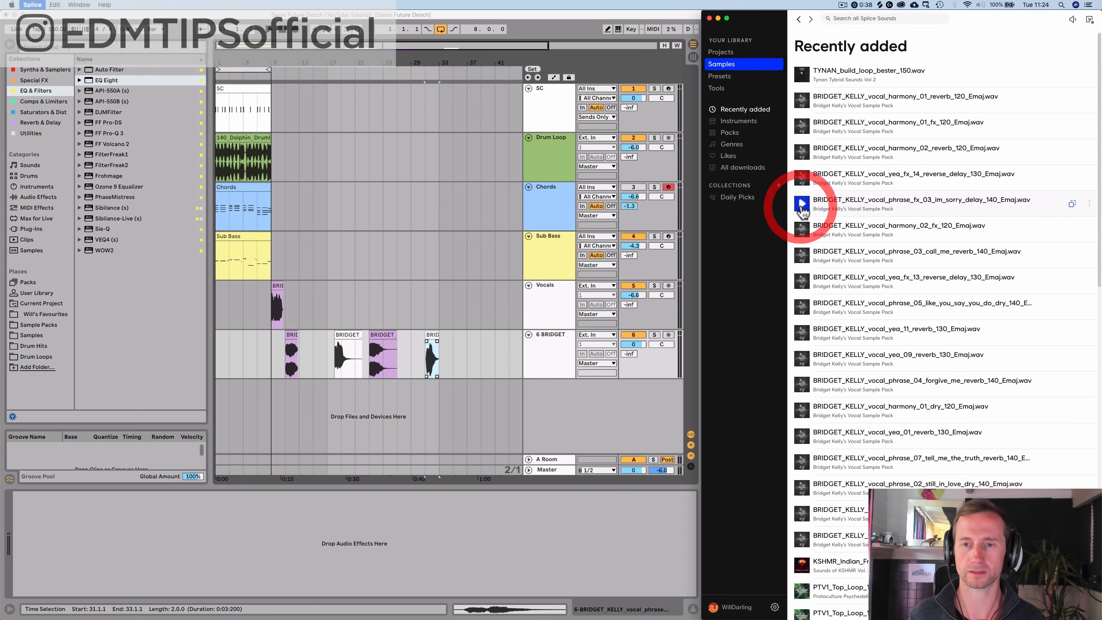
{"action": "left_click", "coordinate": [802, 203]}
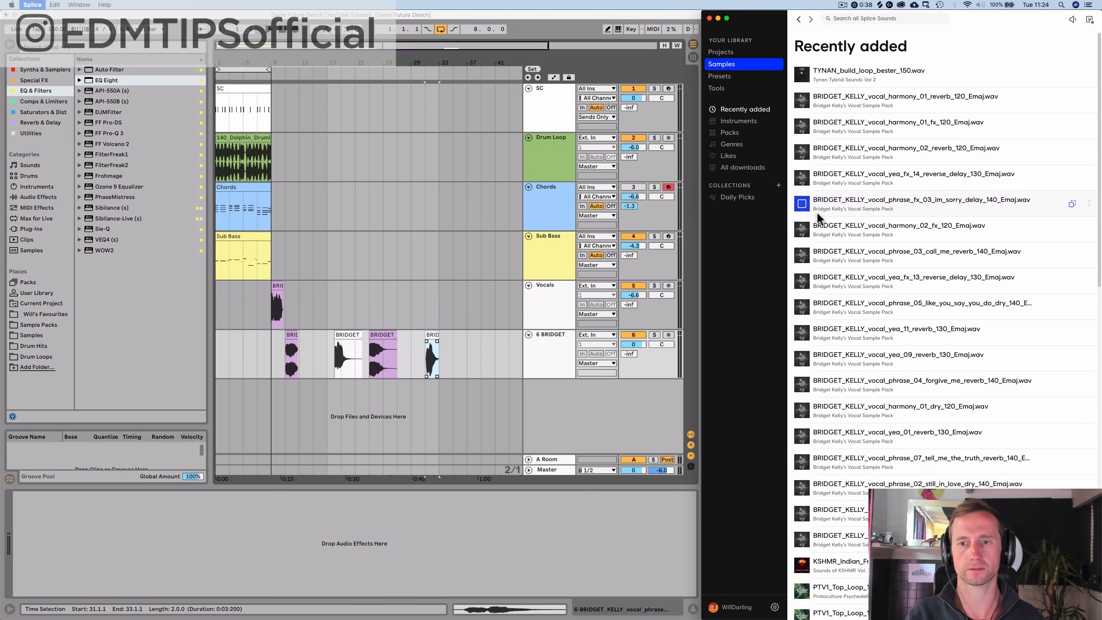
{"action": "left_click_drag", "start_coordinate": [825, 208], "coordinate": [474, 348]}
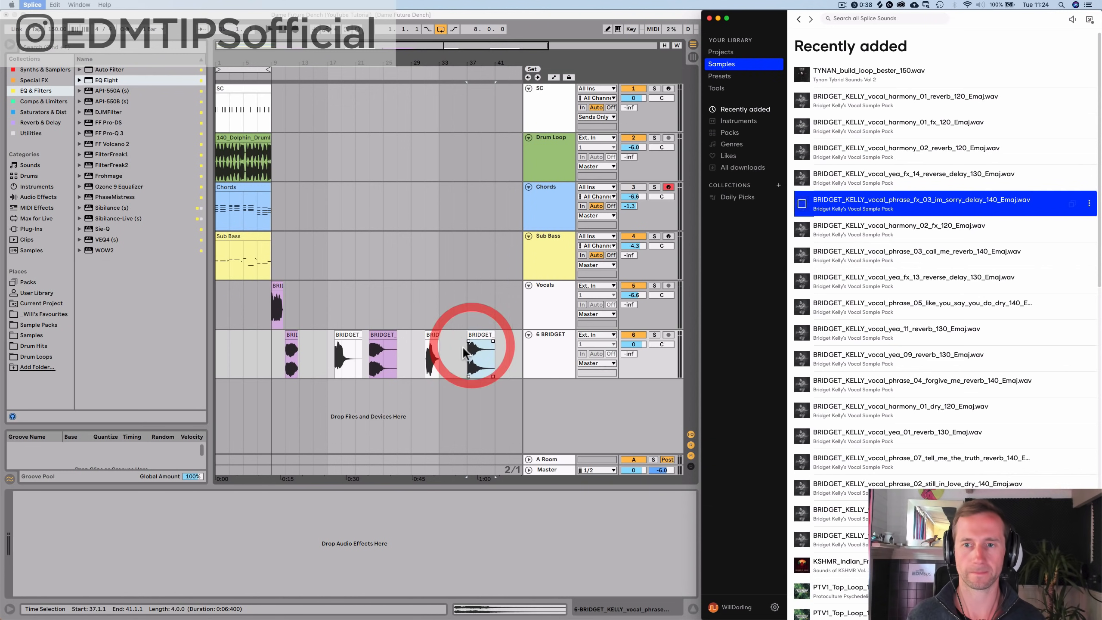
{"action": "left_click", "coordinate": [801, 229]}
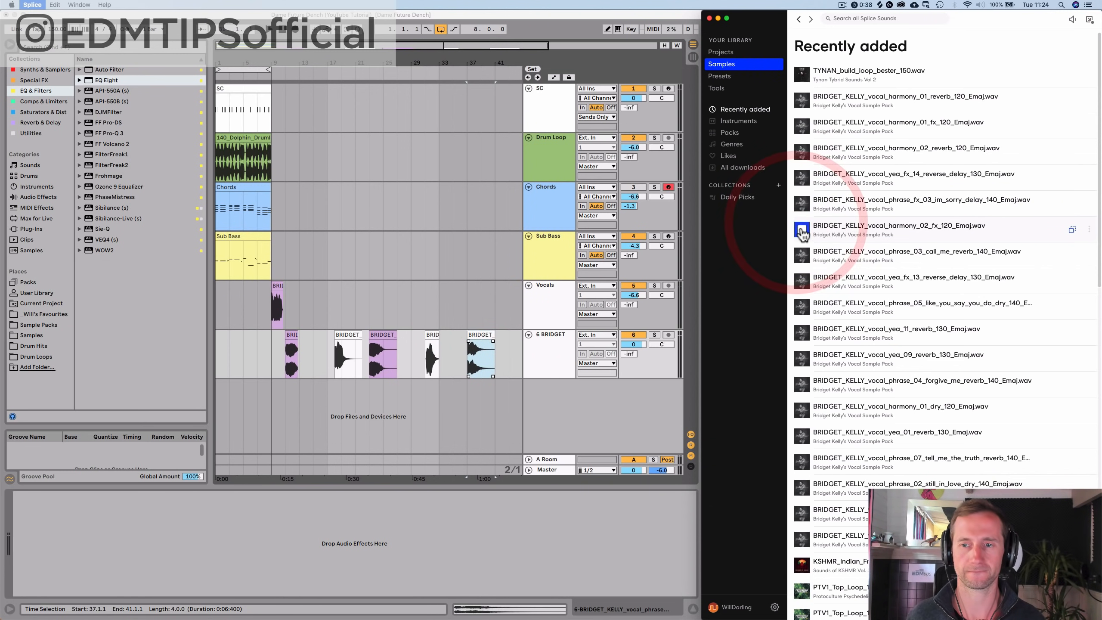
{"action": "left_click", "coordinate": [802, 256]}
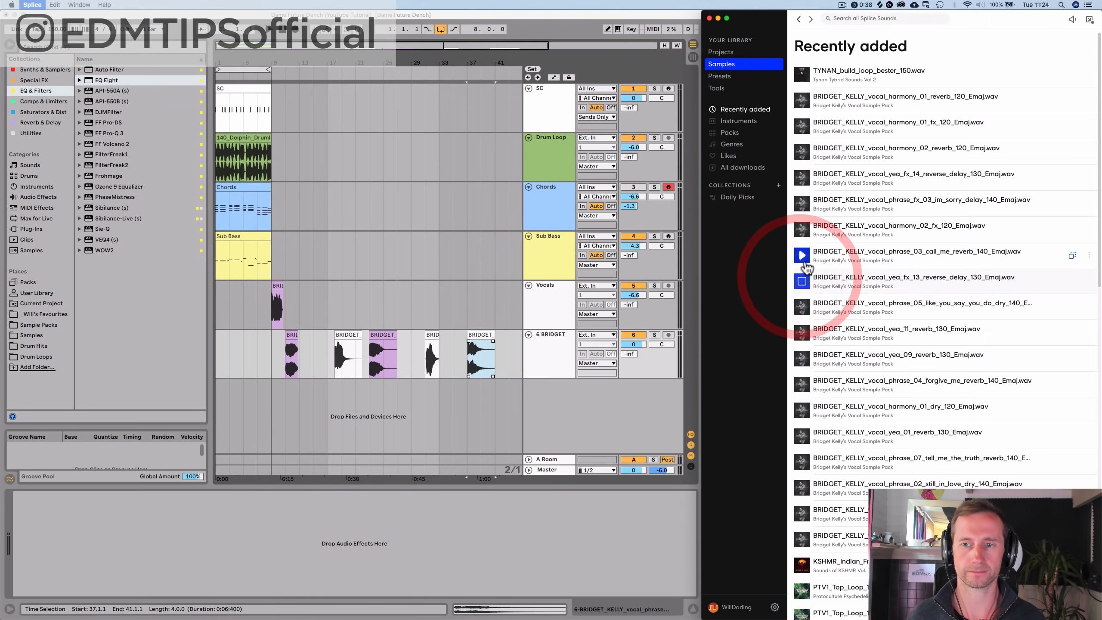
{"action": "left_click_drag", "start_coordinate": [830, 254], "coordinate": [510, 350]}
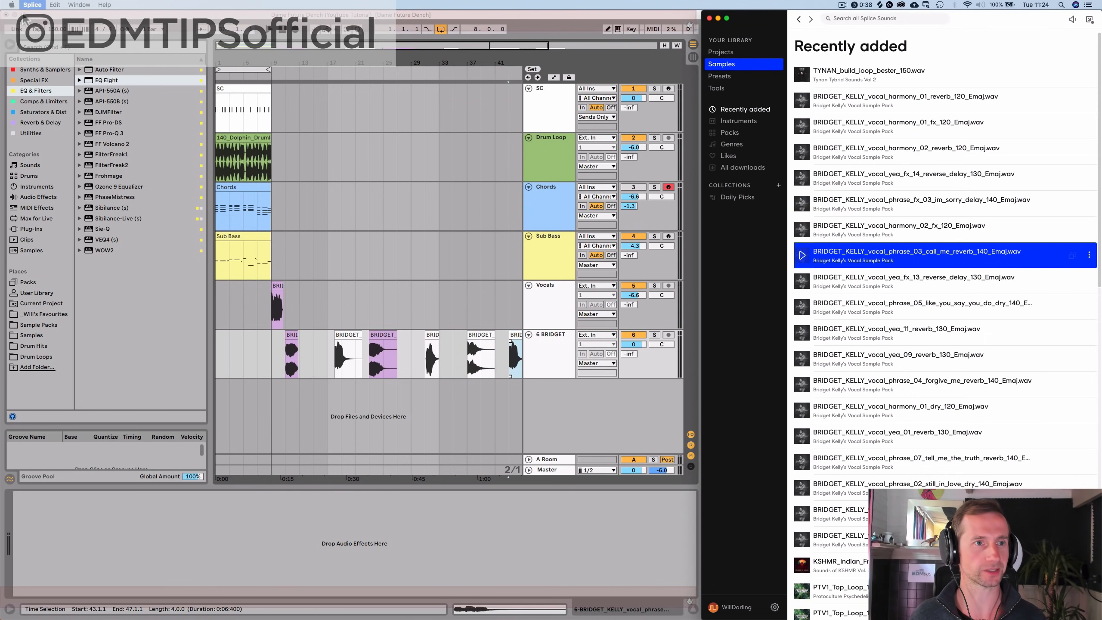
Step: Switch back to Ableton Live and expand its window to fill the screen
{"action": "left_click", "coordinate": [366, 189]}
{"action": "left_click", "coordinate": [385, 153]}
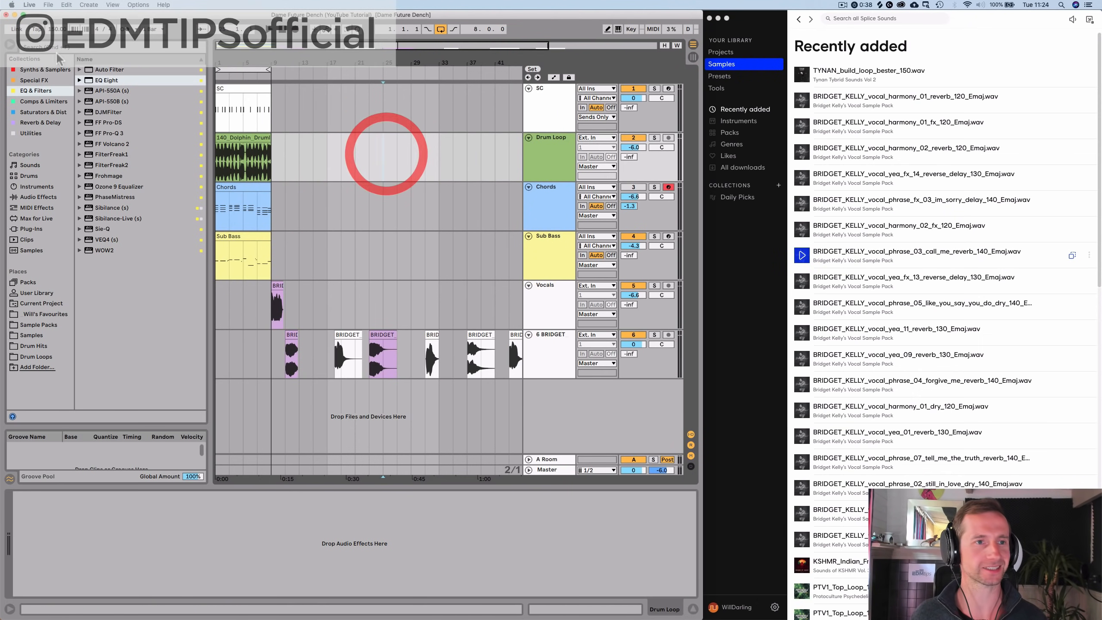
{"action": "left_click", "coordinate": [25, 19]}
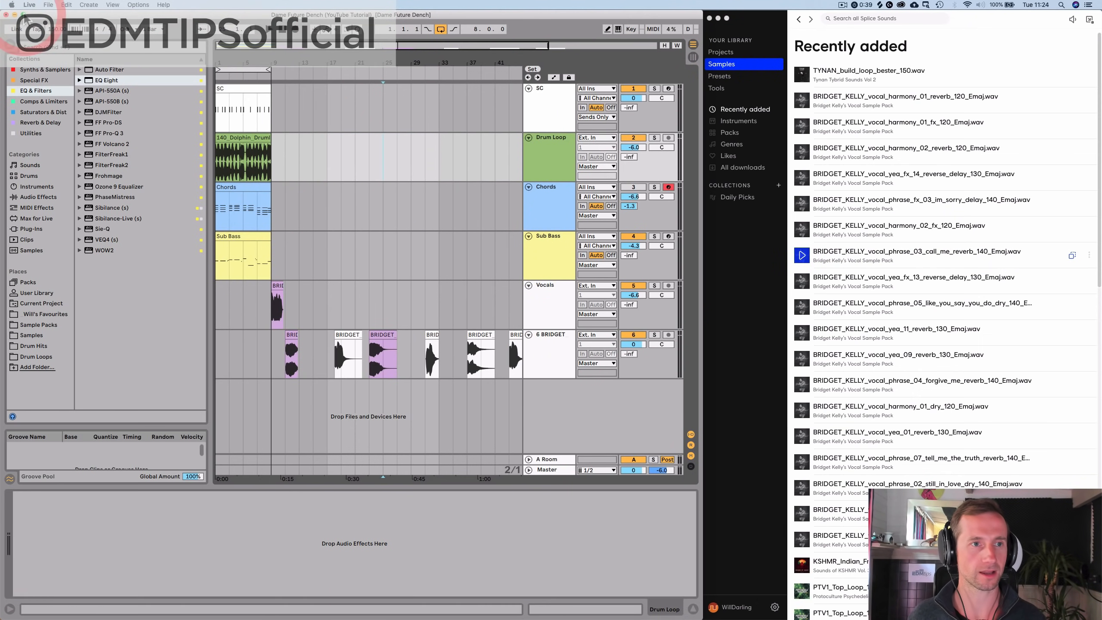
{"action": "left_click", "coordinate": [25, 19]}
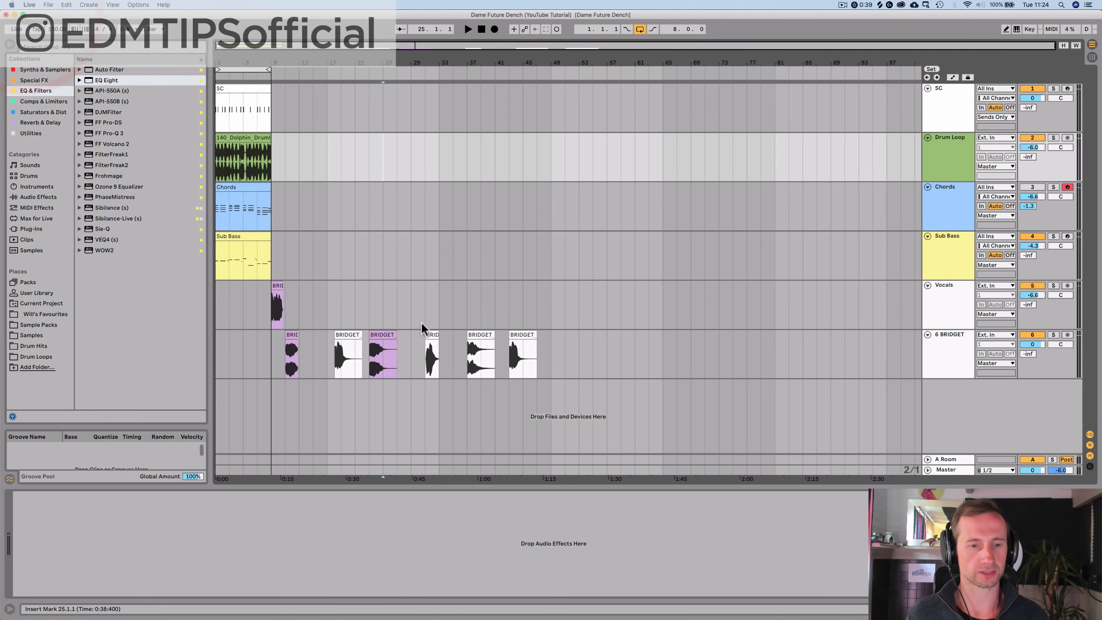
Step: Duplicate the eight-bar SC, Drum Loop, Chords and Sub Bass clips into the following eight bars
{"action": "left_click", "coordinate": [354, 313]}
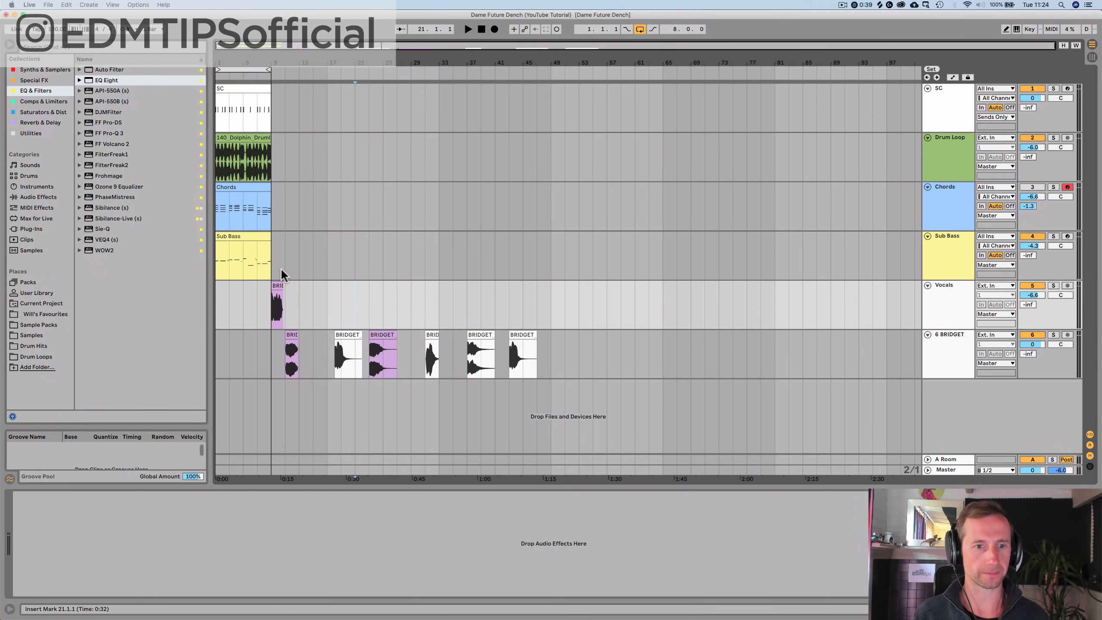
{"action": "left_click_drag", "start_coordinate": [275, 269], "coordinate": [180, 54]}
{"action": "key", "text": "super+d"}
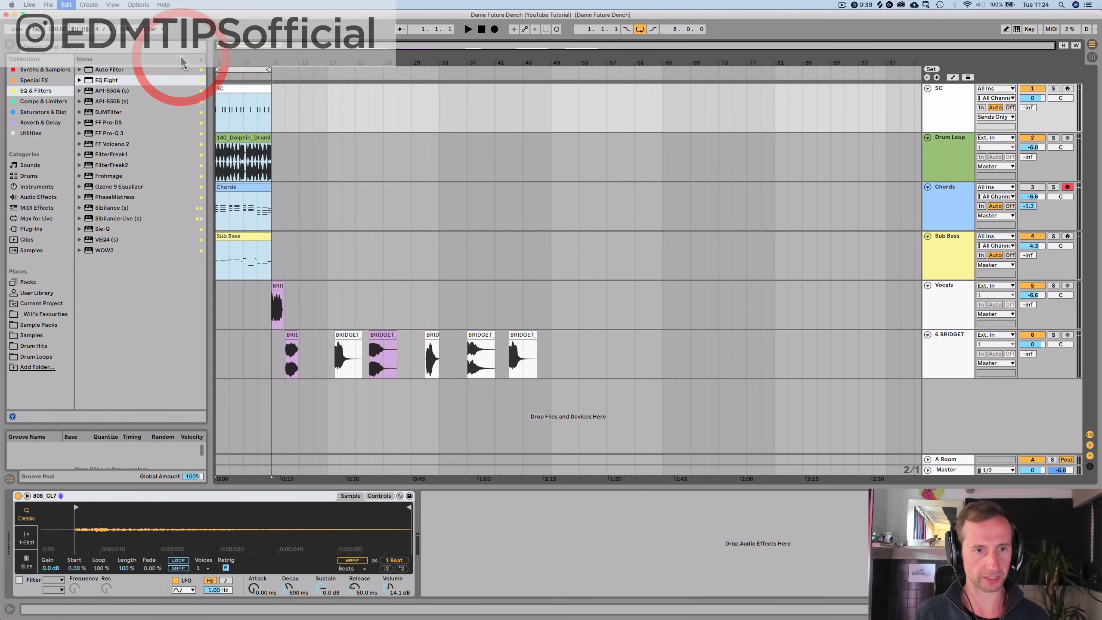
Step: Delete the Sub Bass, Drum Loop and SC clips from the first eight bars, keeping only the chords there
{"action": "left_click", "coordinate": [251, 237]}
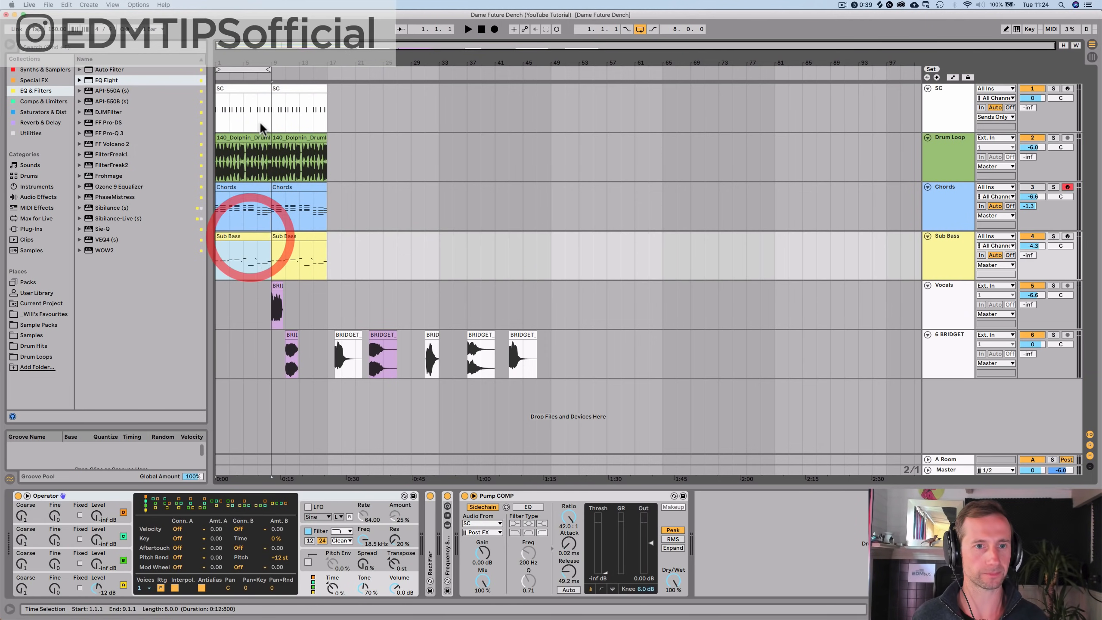
{"action": "key", "text": "Delete"}
{"action": "left_click", "coordinate": [251, 136]}
{"action": "key", "text": "Delete"}
{"action": "left_click", "coordinate": [256, 91]}
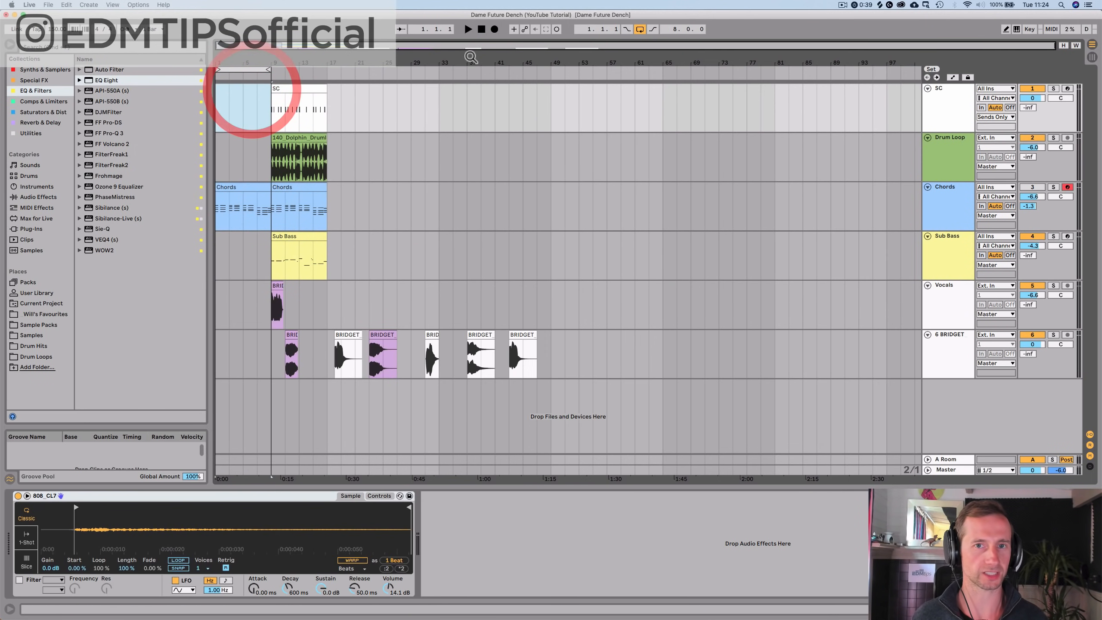
{"action": "key", "text": "Delete"}
Step: Turn the Chords track back on and play the arrangement from the start
{"action": "left_click", "coordinate": [484, 29]}
{"action": "key", "text": "space"}
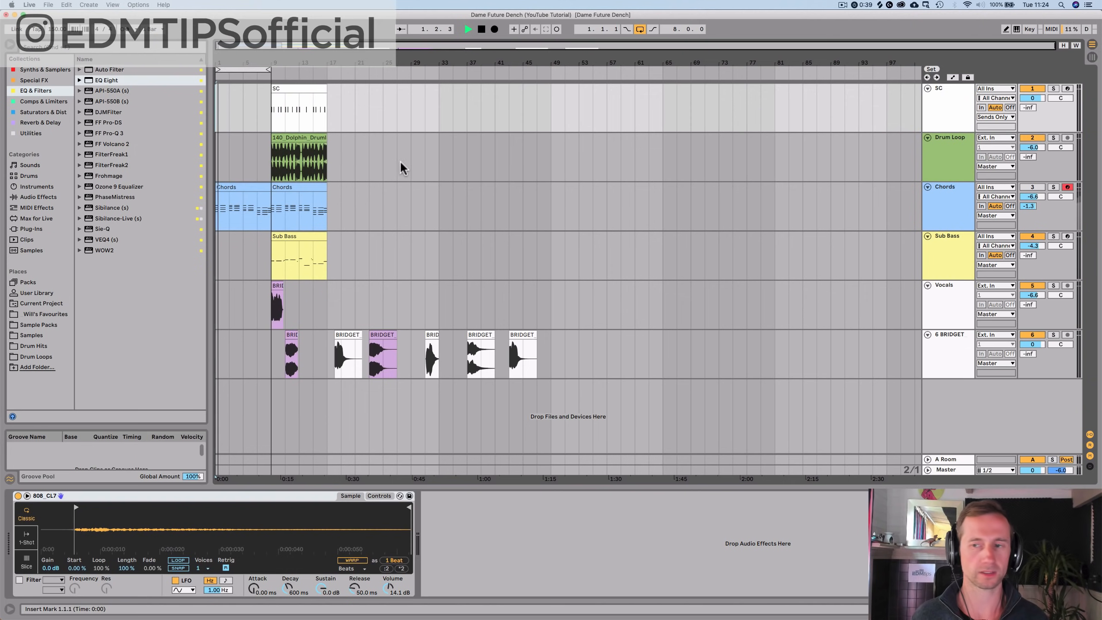
{"action": "left_click", "coordinate": [1035, 188]}
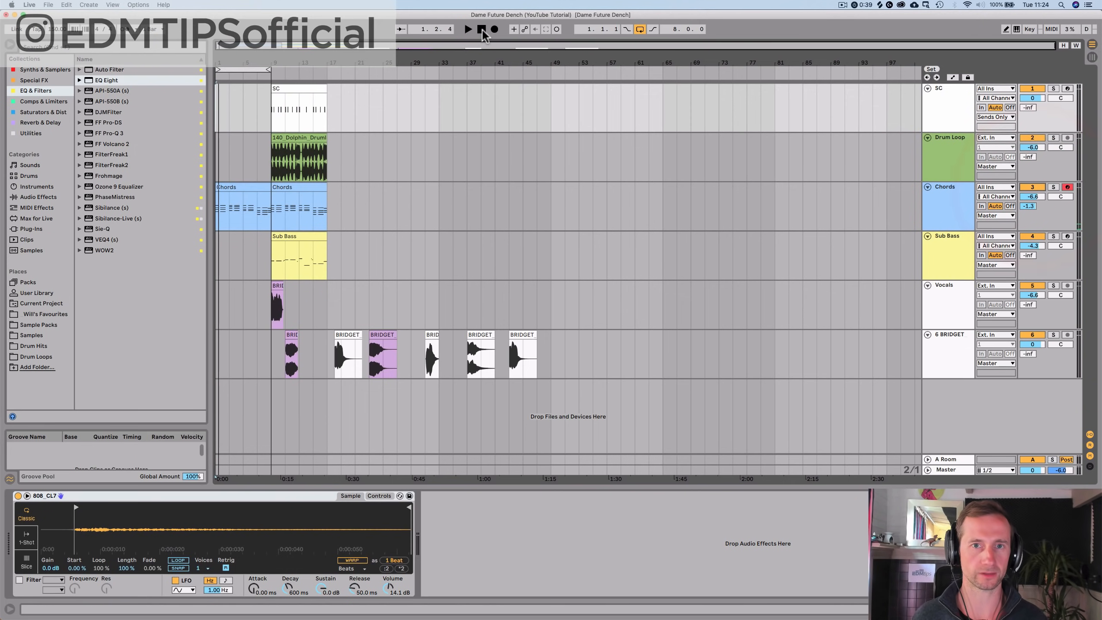
{"action": "left_click", "coordinate": [468, 29]}
{"action": "left_click_drag", "start_coordinate": [233, 62], "coordinate": [344, 173]}
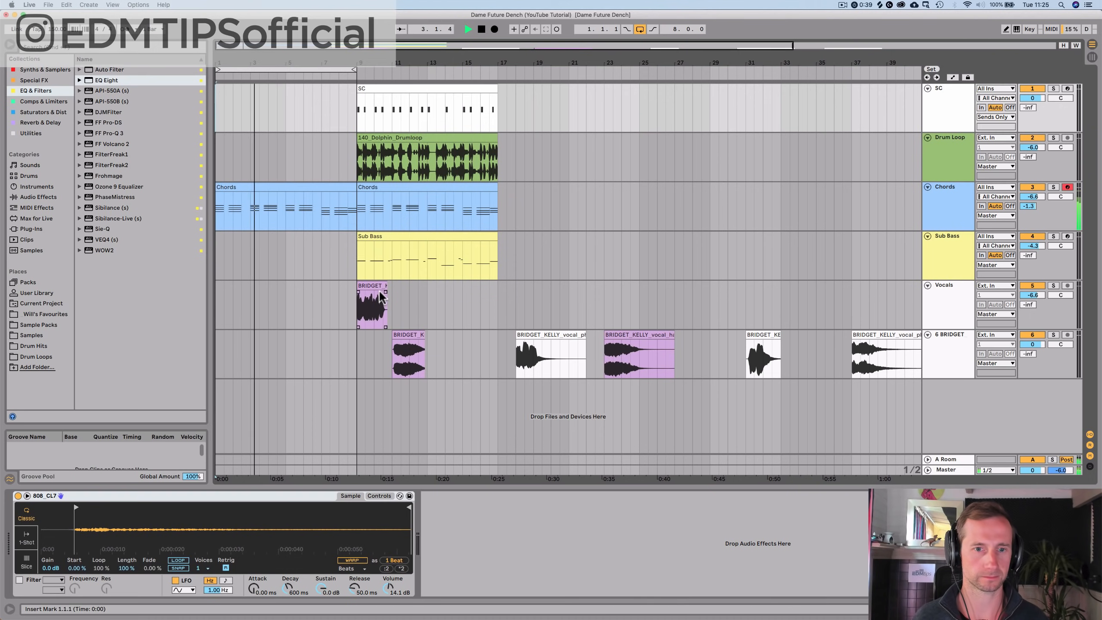
Step: Open the Sub Bass clip, show its notes instead of the pitch bend envelope, and copy all of them
{"action": "double_click", "coordinate": [374, 239]}
{"action": "left_click", "coordinate": [384, 399]}
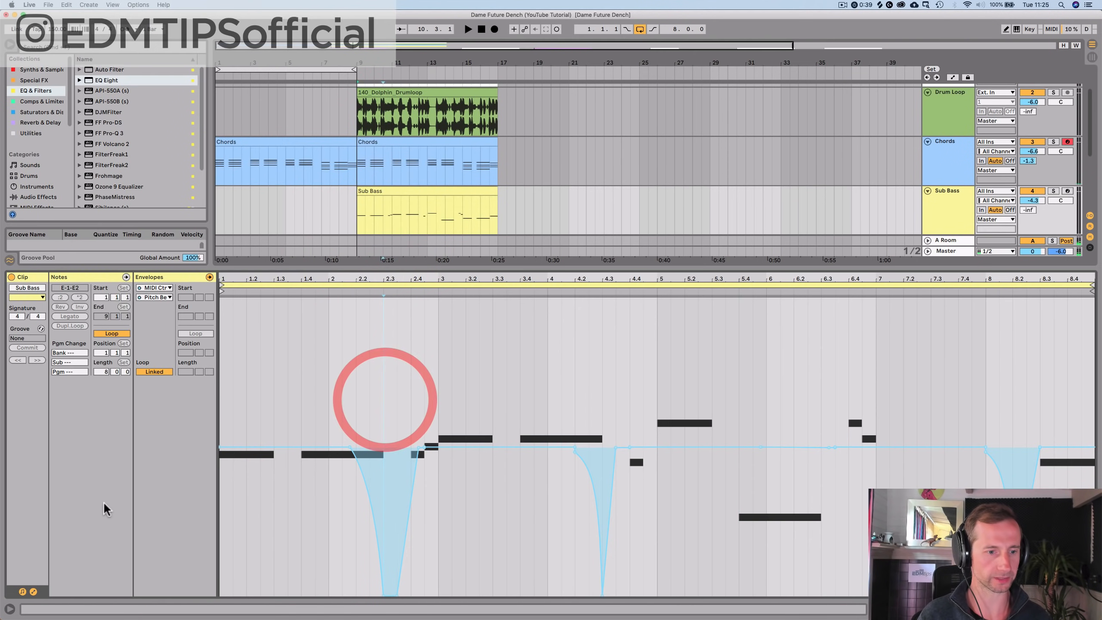
{"action": "left_click", "coordinate": [33, 591]}
{"action": "left_click", "coordinate": [337, 341]}
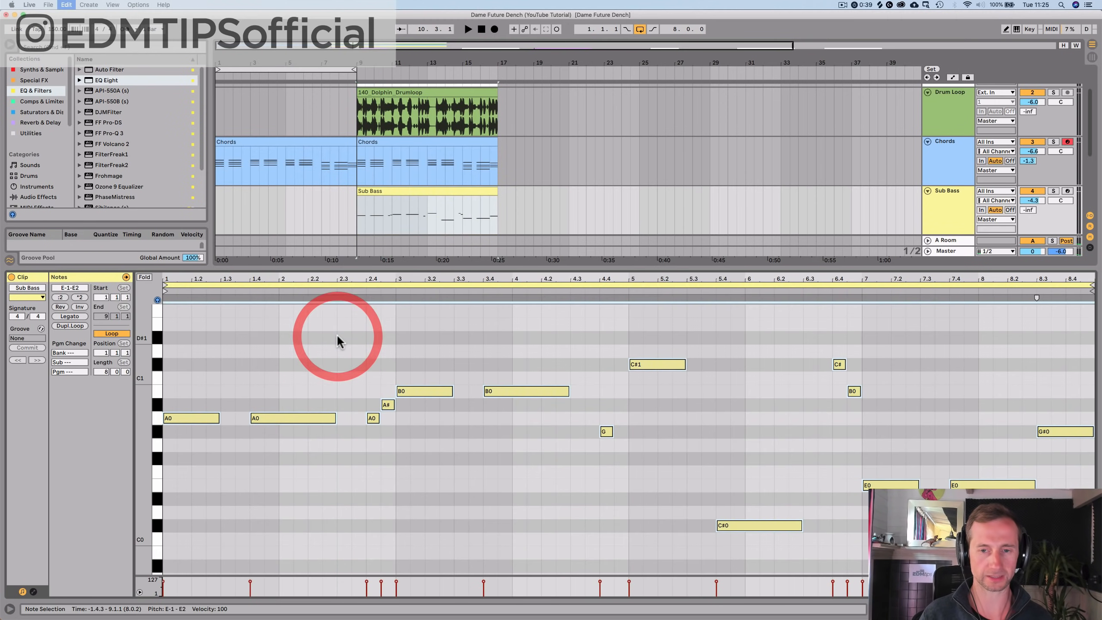
Step: Try to paste the copied sub bass notes at the start of the first Chords clip
{"action": "left_click", "coordinate": [244, 136]}
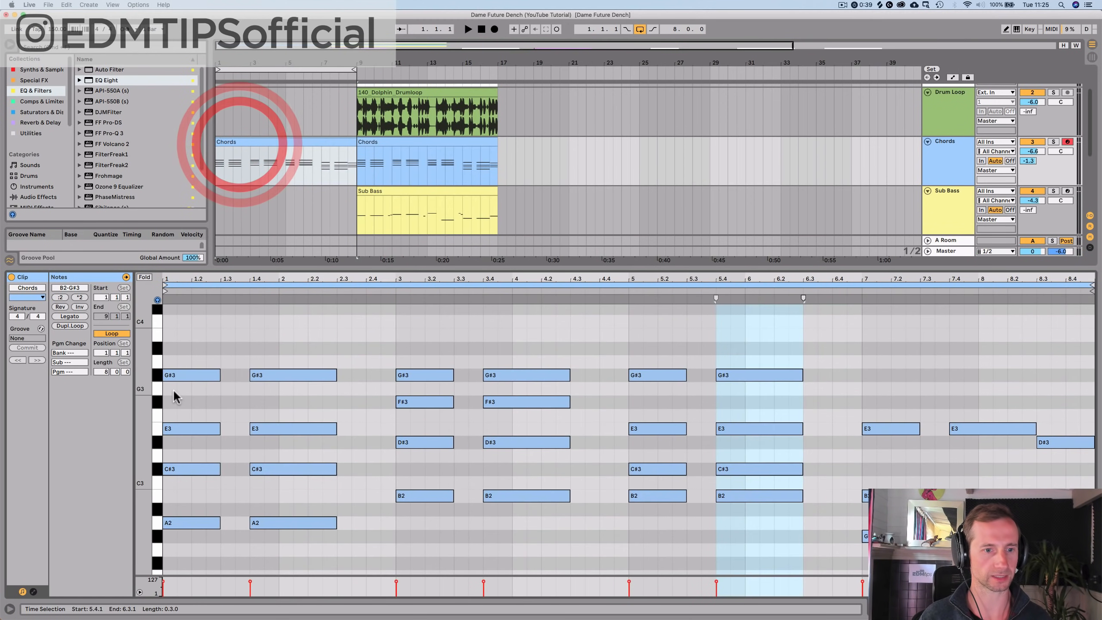
{"action": "left_click", "coordinate": [159, 403]}
{"action": "left_click", "coordinate": [164, 402]}
{"action": "key", "text": "super+v"}
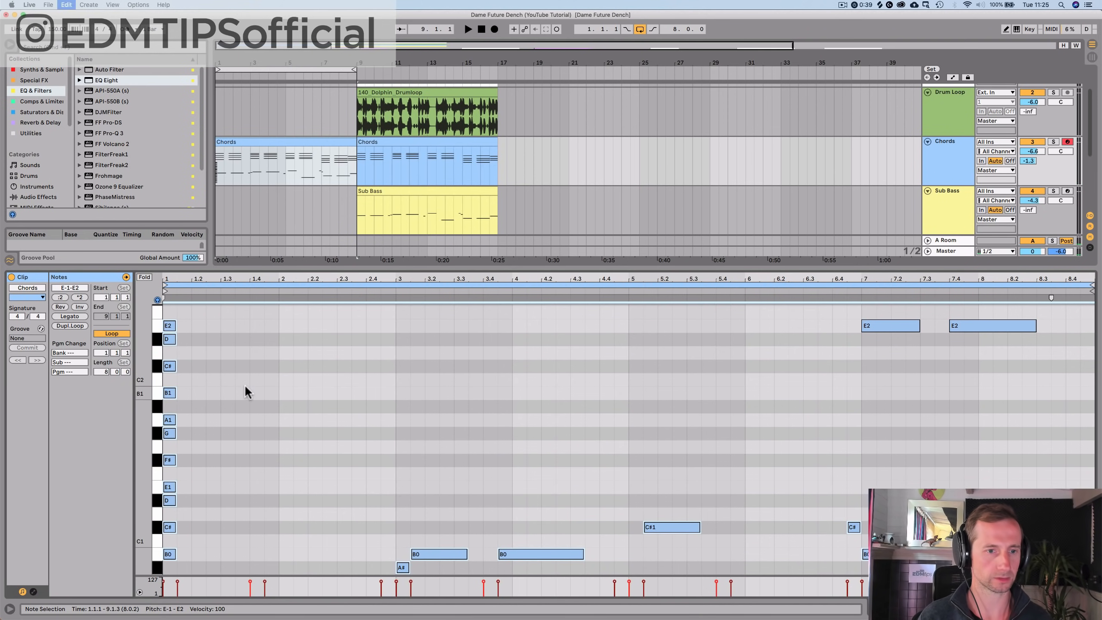
{"action": "key", "text": "super+z"}
Step: Delete all the stray short notes lying before bar 1 in the Sub Bass clip
{"action": "left_click", "coordinate": [406, 193]}
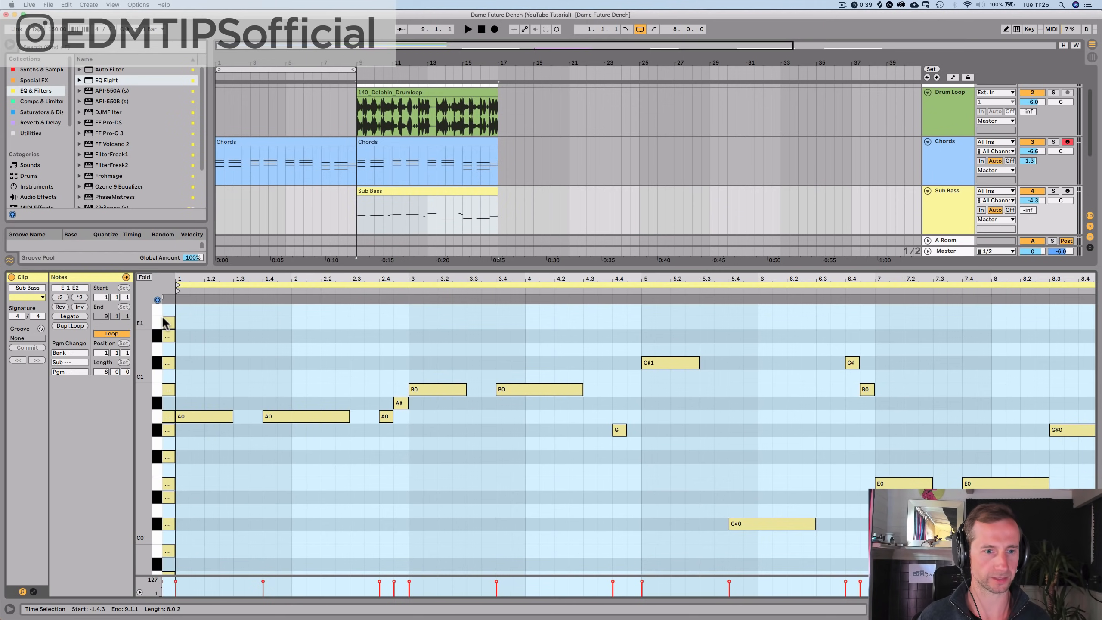
{"action": "left_click_drag", "start_coordinate": [161, 323], "coordinate": [164, 484]}
{"action": "key", "text": "Delete"}
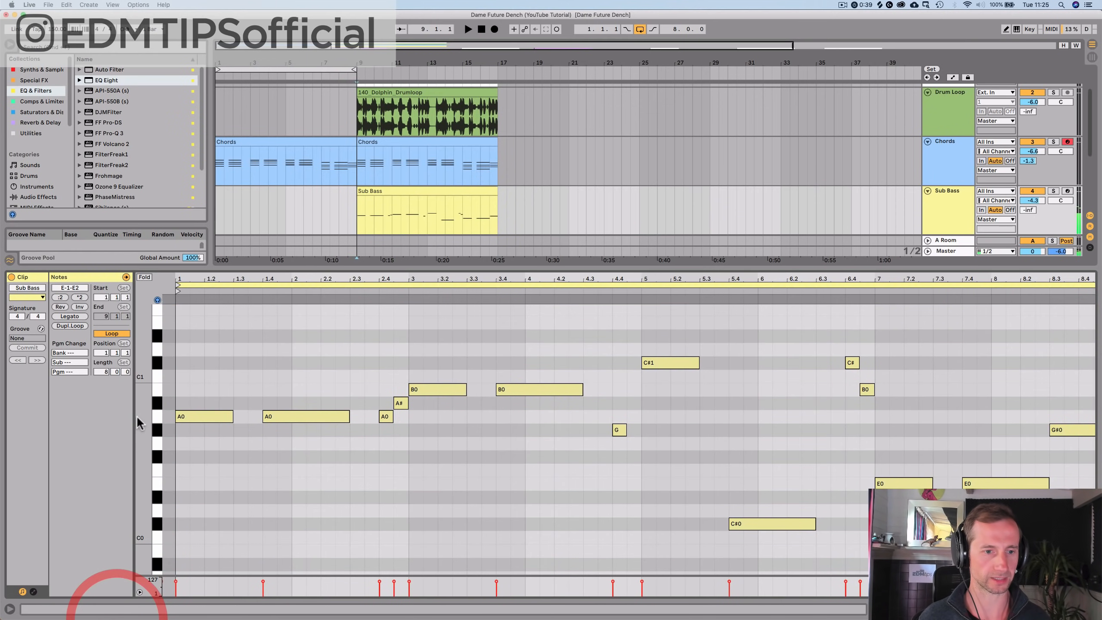
{"action": "scroll", "coordinate": [168, 414], "scroll_direction": "down", "scroll_amount": 10}
{"action": "left_click_drag", "start_coordinate": [167, 412], "coordinate": [169, 269]}
{"action": "key", "text": "Delete"}
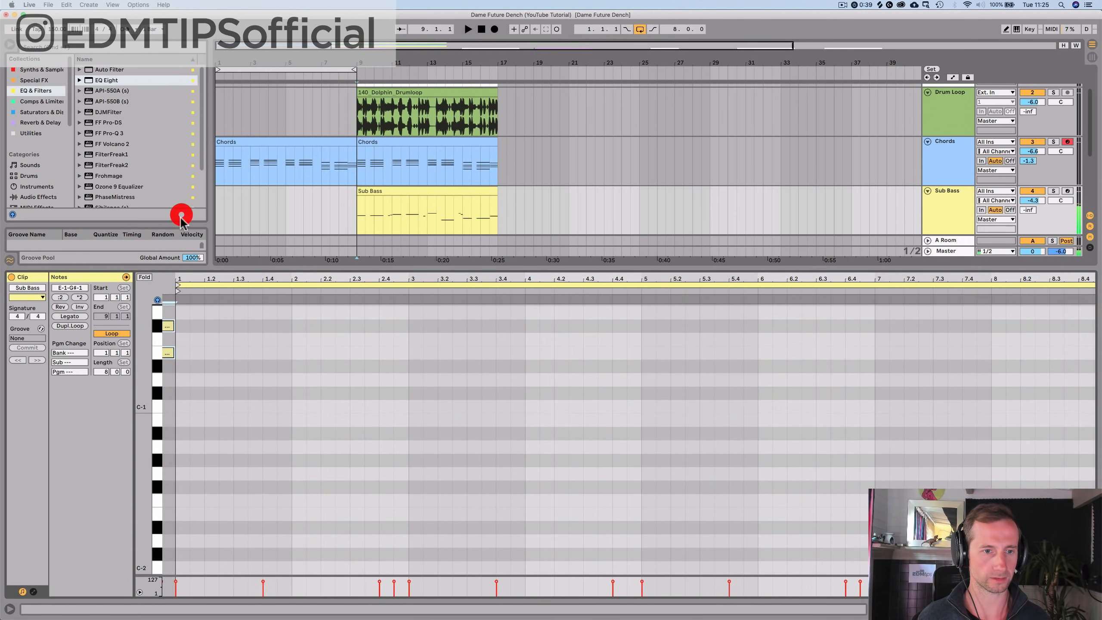
{"action": "scroll", "coordinate": [215, 355], "scroll_direction": "up", "scroll_amount": 10}
{"action": "left_click_drag", "start_coordinate": [173, 431], "coordinate": [167, 306]}
{"action": "key", "text": "Delete"}
{"action": "scroll", "coordinate": [209, 394], "scroll_direction": "up", "scroll_amount": 5}
{"action": "key", "text": "Delete"}
Step: Copy all the remaining Sub Bass notes, paste them at bar 1 of the first Chords clip, and play it back
{"action": "left_click", "coordinate": [256, 400]}
{"action": "key", "text": "super+a"}
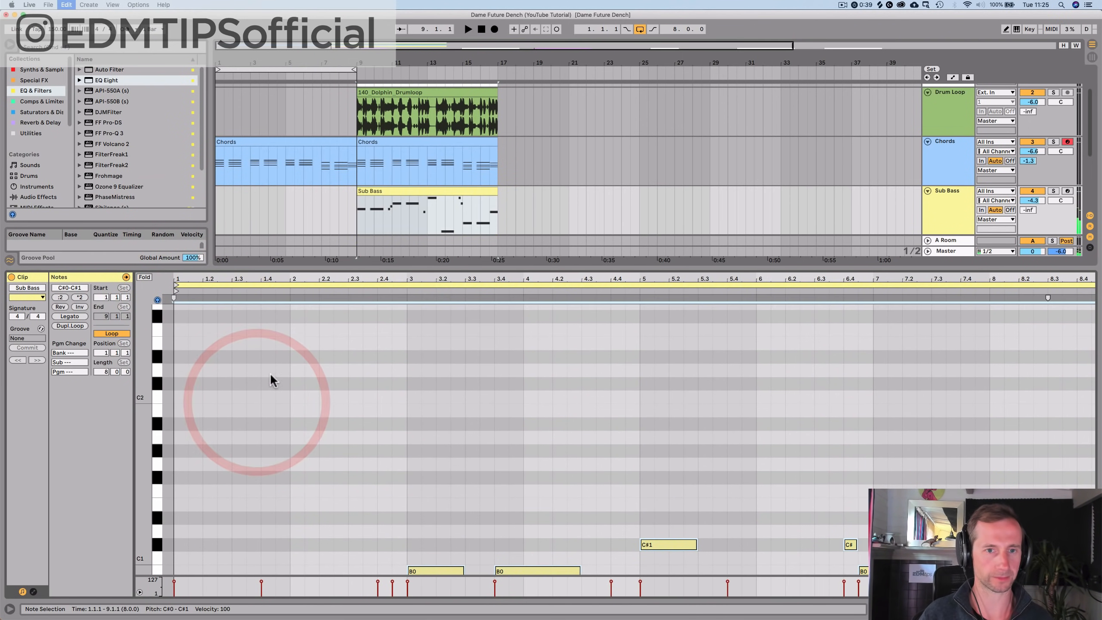
{"action": "left_click", "coordinate": [263, 143]}
{"action": "left_click", "coordinate": [167, 367]}
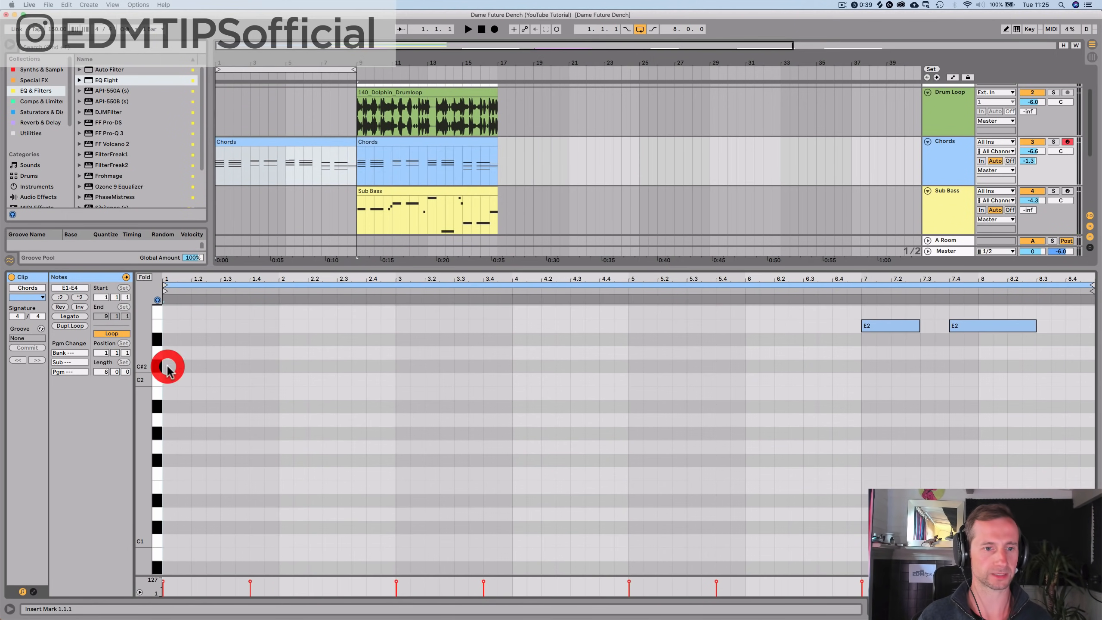
{"action": "key", "text": "super+v"}
{"action": "key", "text": "space"}
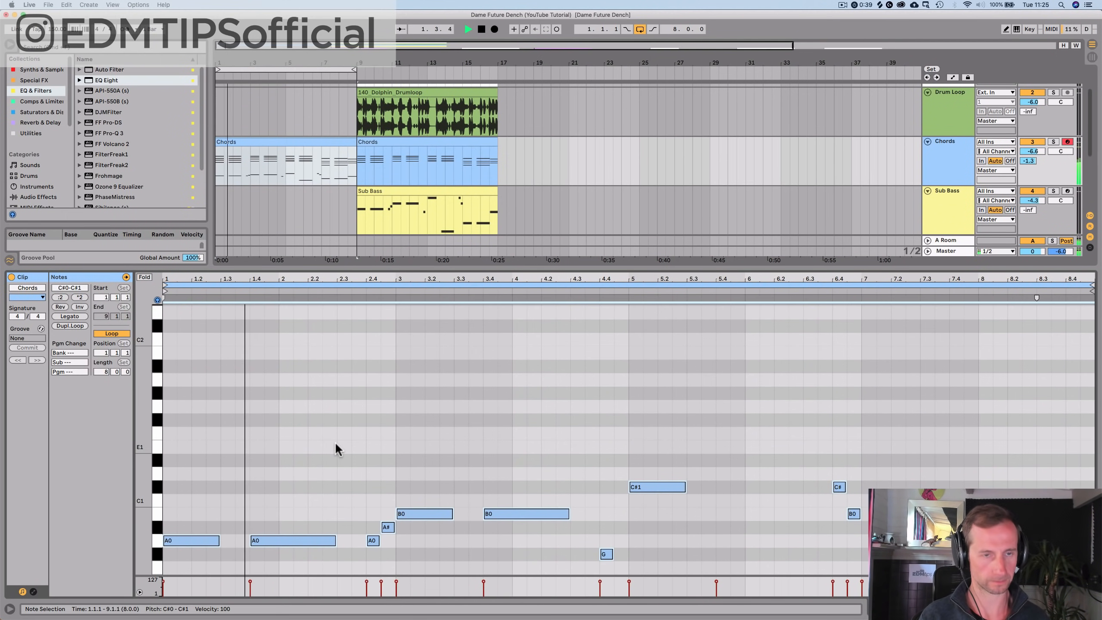
Step: Insert EQ Eight before the Pump COMP on the Chords track and set its low-cut frequency to 188 Hz
{"action": "key", "text": "shift+Tab"}
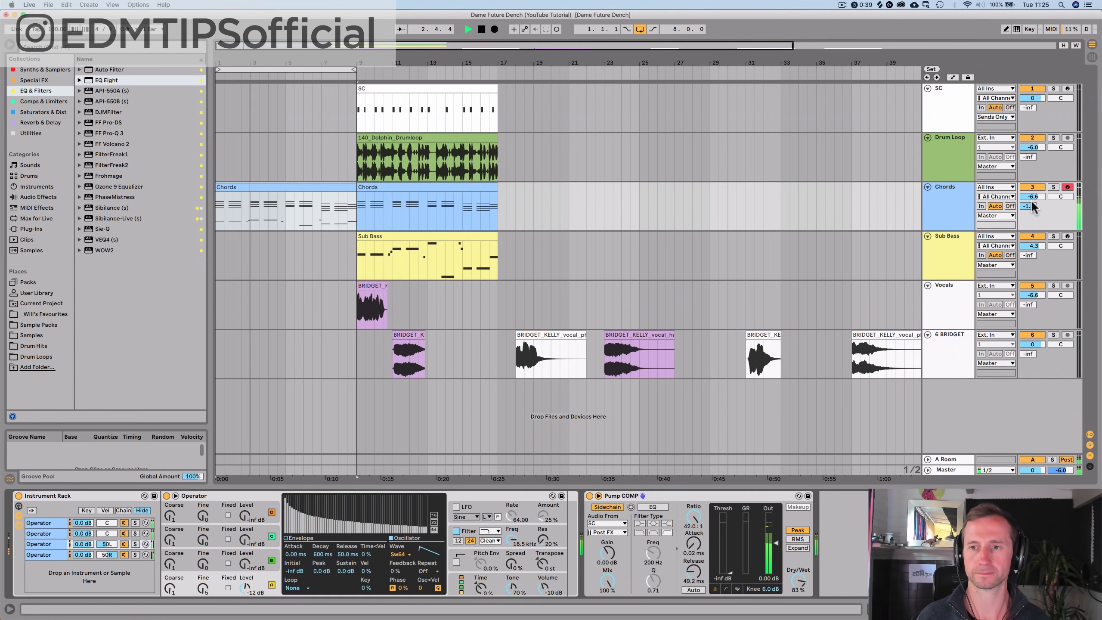
{"action": "left_click", "coordinate": [954, 208]}
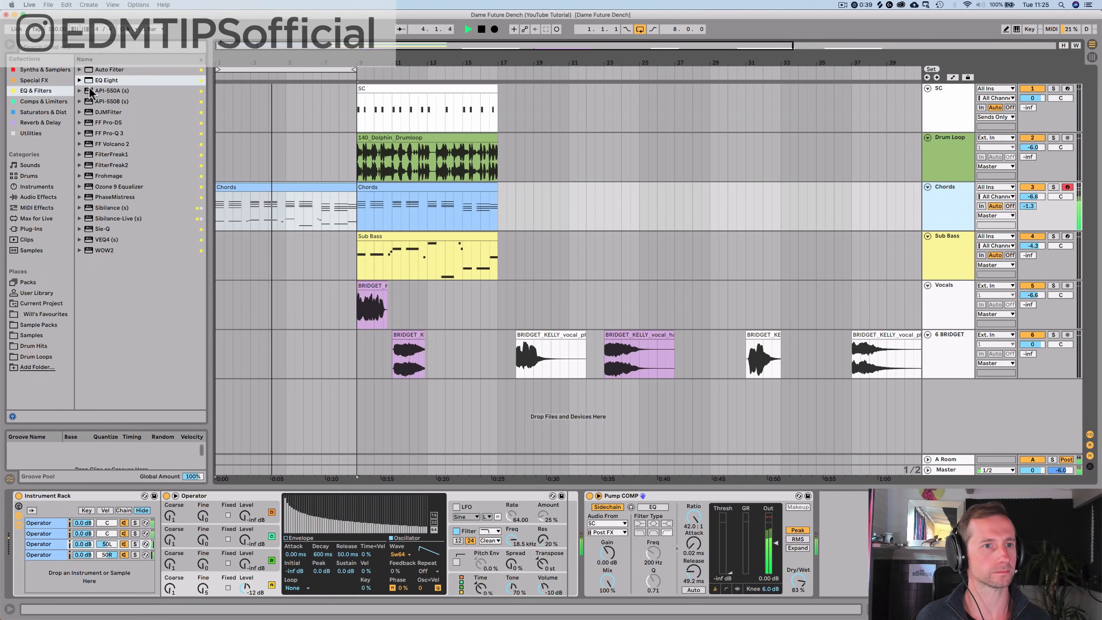
{"action": "left_click_drag", "start_coordinate": [104, 80], "coordinate": [824, 483]}
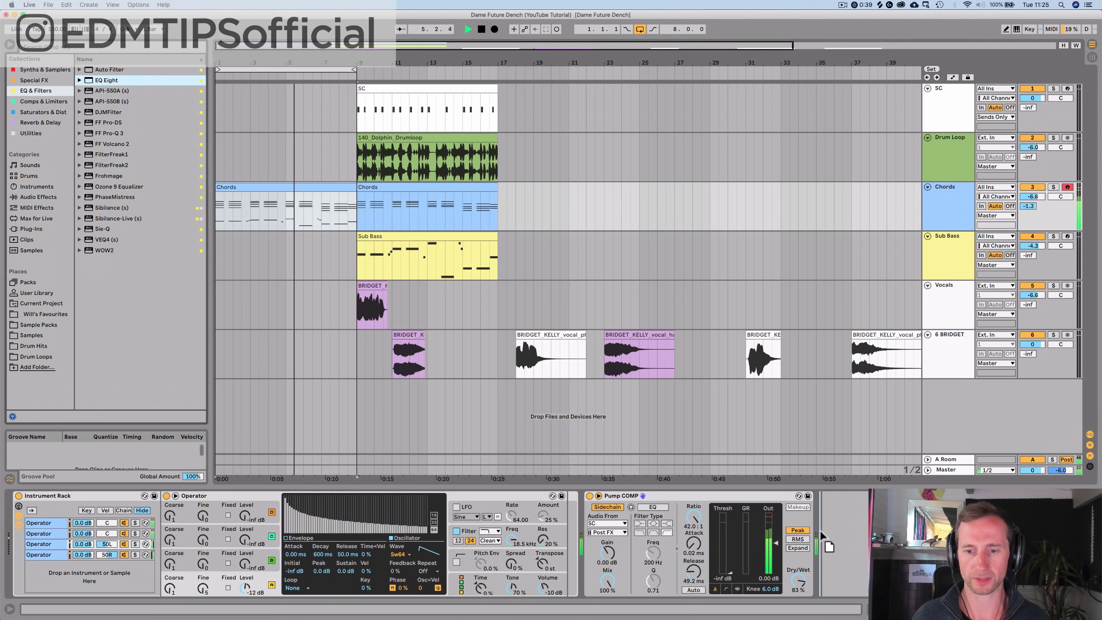
{"action": "left_click_drag", "start_coordinate": [822, 535], "coordinate": [583, 543]}
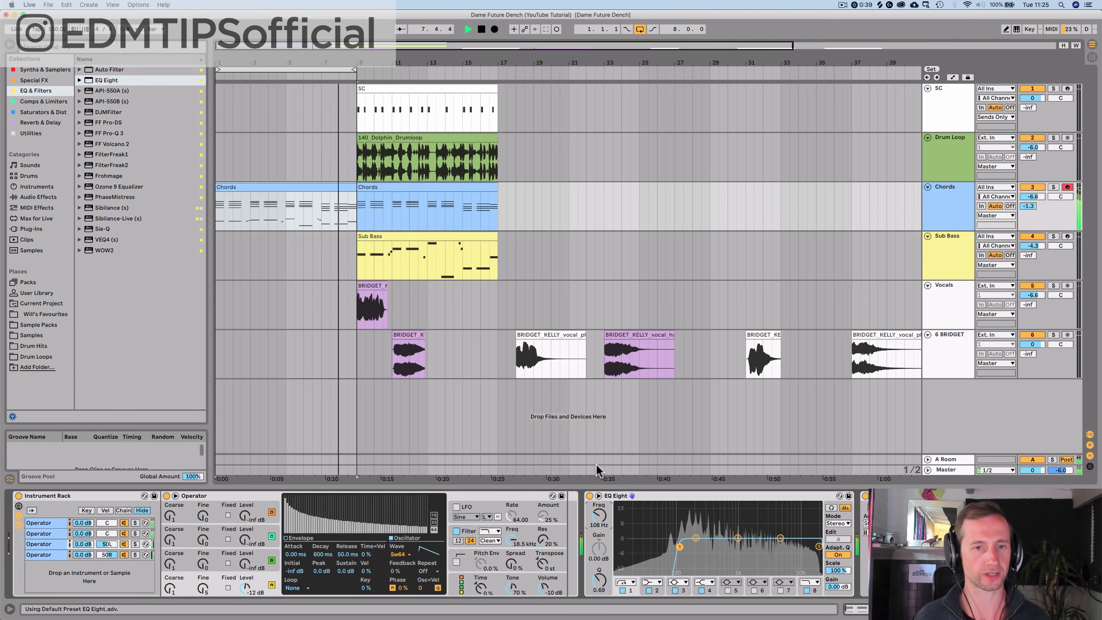
{"action": "left_click_drag", "start_coordinate": [600, 513], "coordinate": [600, 504]}
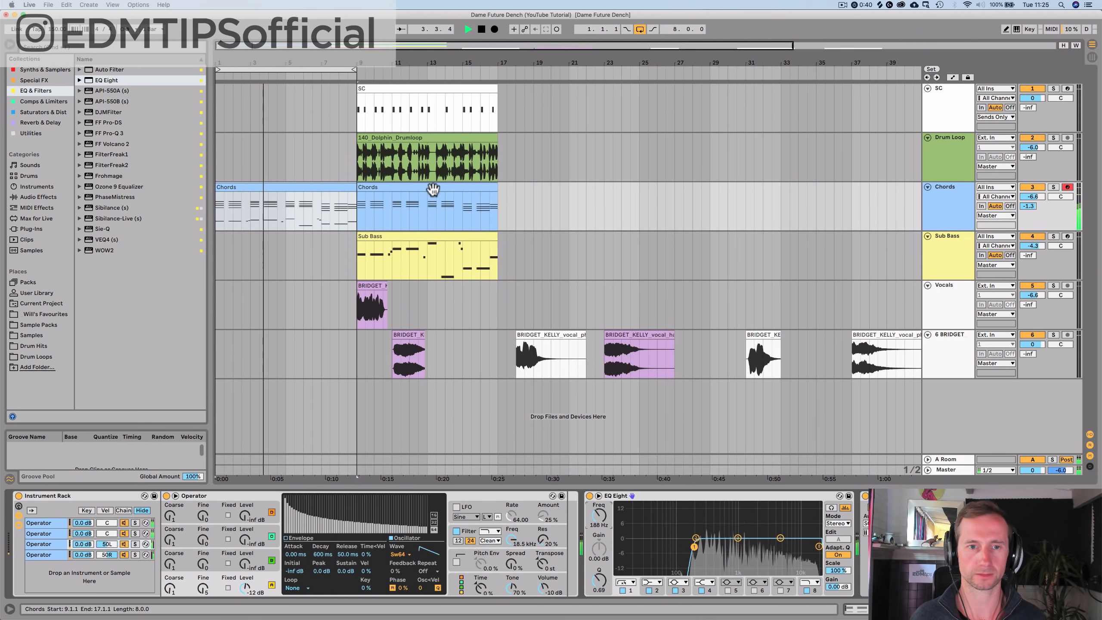
Step: Play the arrangement from bar 9 and set the Sub Bass track volume to -1.7 dB
{"action": "key", "text": "space"}
{"action": "left_click", "coordinate": [354, 250]}
{"action": "key", "text": "space"}
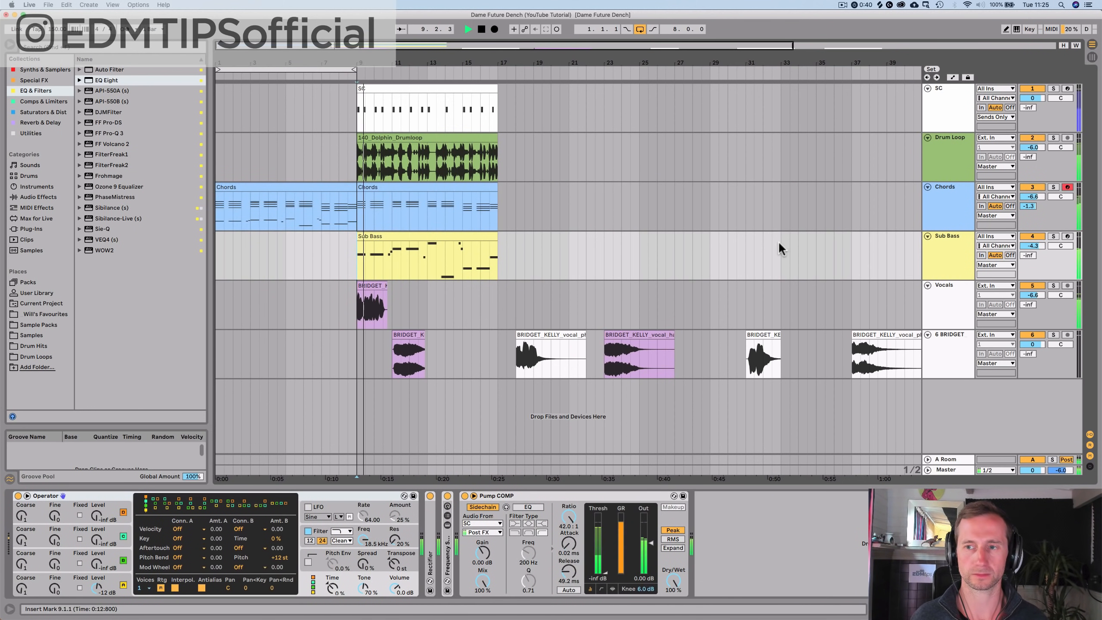
{"action": "mouse_move", "coordinate": [1033, 246]}
{"action": "left_mouse_down"}
{"action": "mouse_move", "coordinate": [1032, 224]}
{"action": "mouse_move", "coordinate": [1029, 251]}
{"action": "left_mouse_up"}
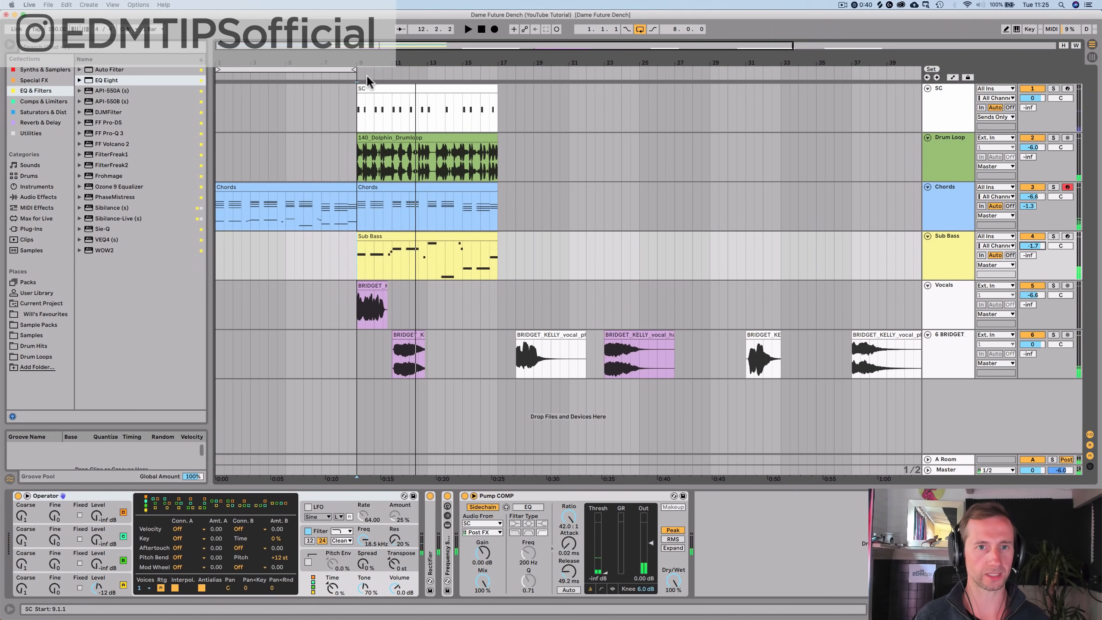
Step: Move the start marker of the bar 9 vocal phrase to where the voice begins, and save the clip settings with the sample
{"action": "left_click_drag", "start_coordinate": [367, 81], "coordinate": [363, 173]}
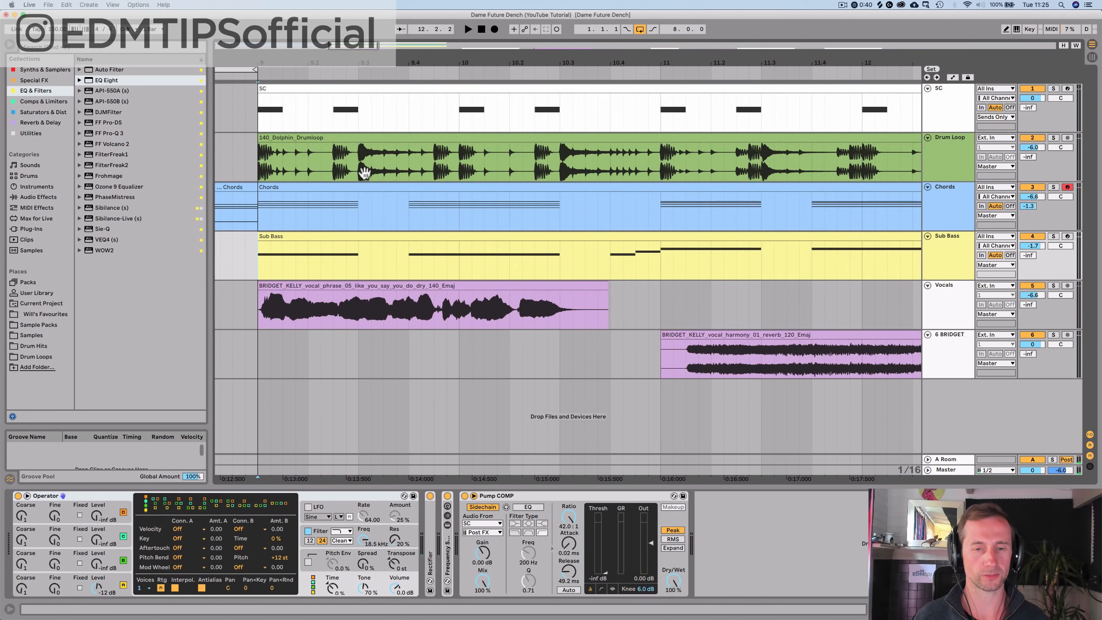
{"action": "left_click", "coordinate": [393, 292]}
{"action": "double_click", "coordinate": [435, 288]}
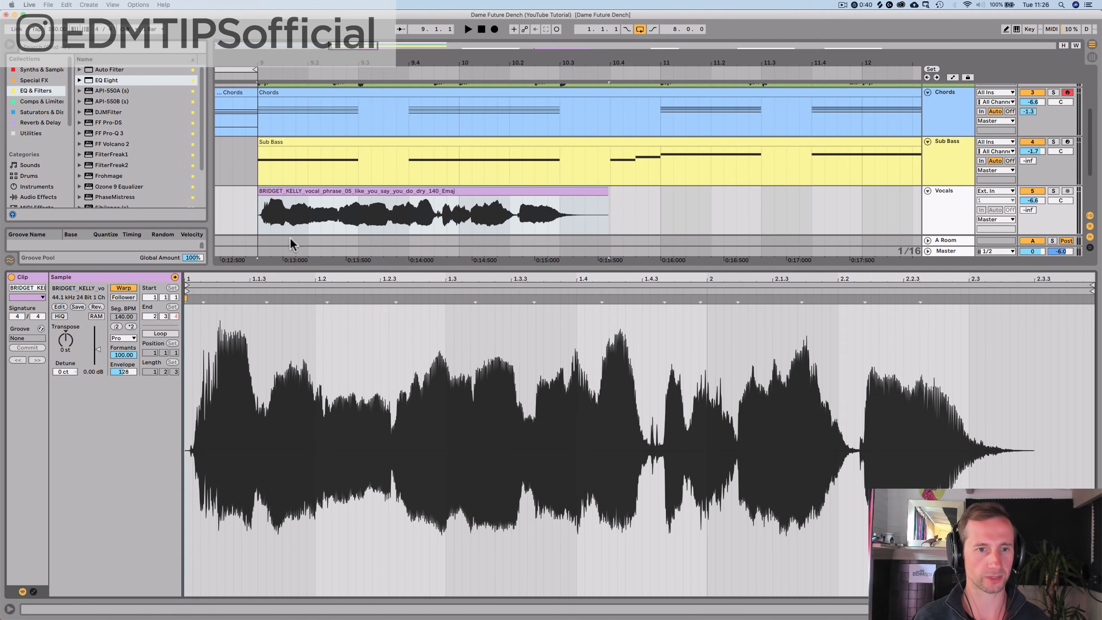
{"action": "left_click", "coordinate": [286, 284]}
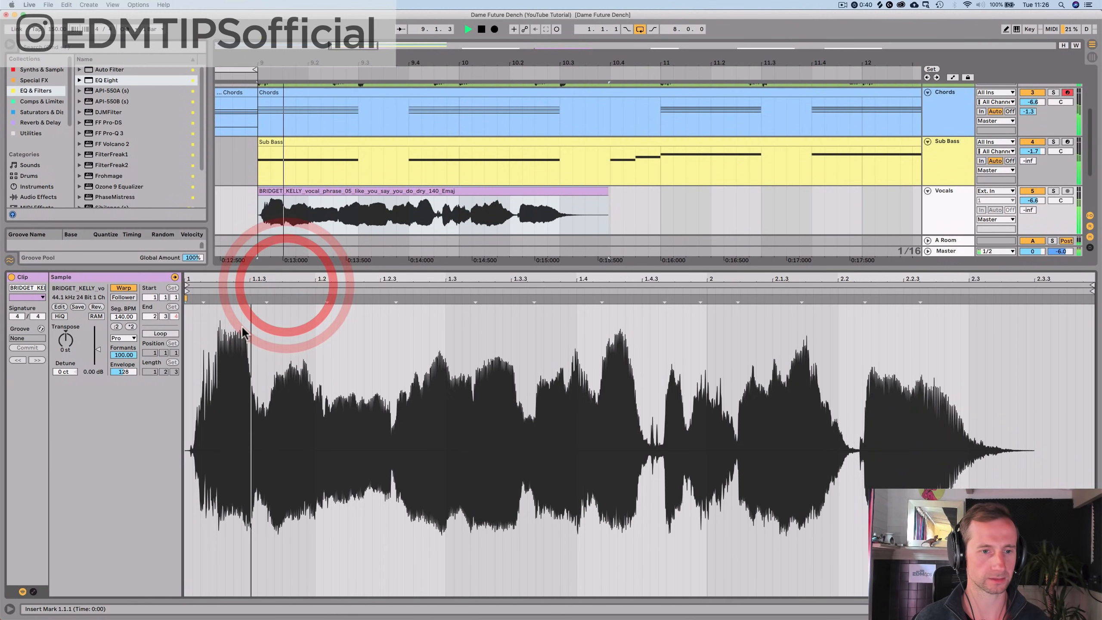
{"action": "left_click_drag", "start_coordinate": [186, 291], "coordinate": [197, 293]}
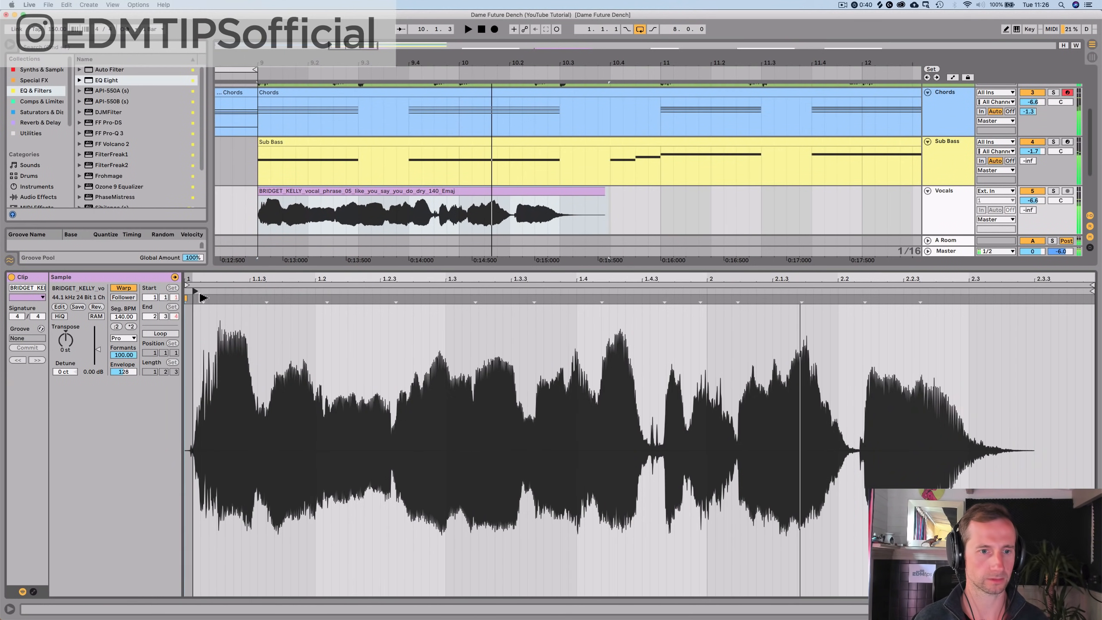
{"action": "left_click", "coordinate": [203, 297]}
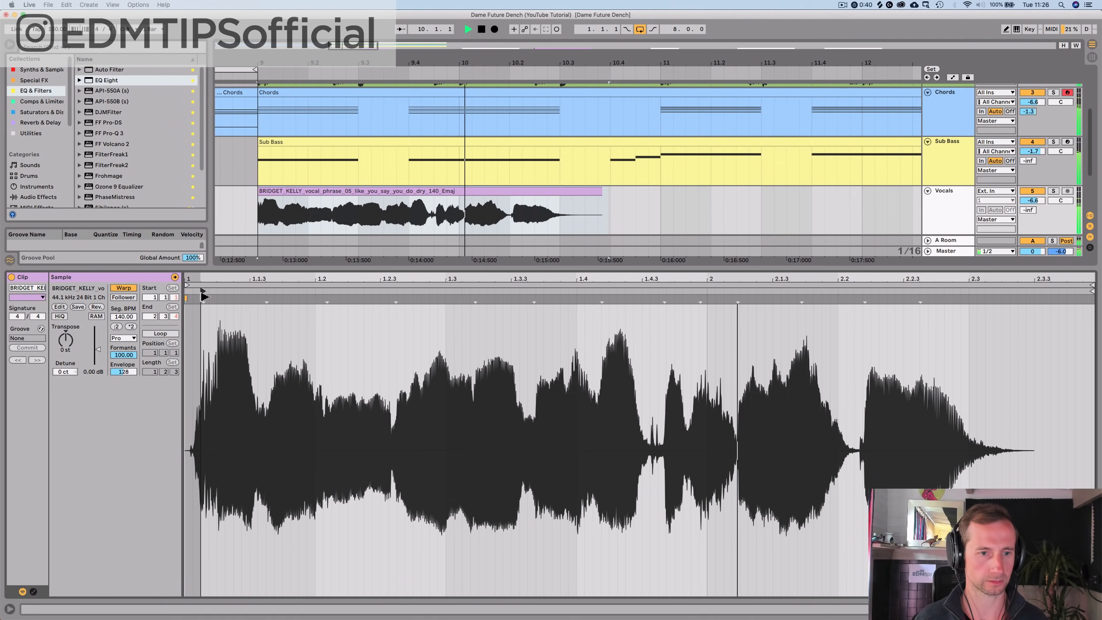
{"action": "left_click_drag", "start_coordinate": [202, 295], "coordinate": [197, 298]}
{"action": "key", "text": "space"}
{"action": "key", "text": "space"}
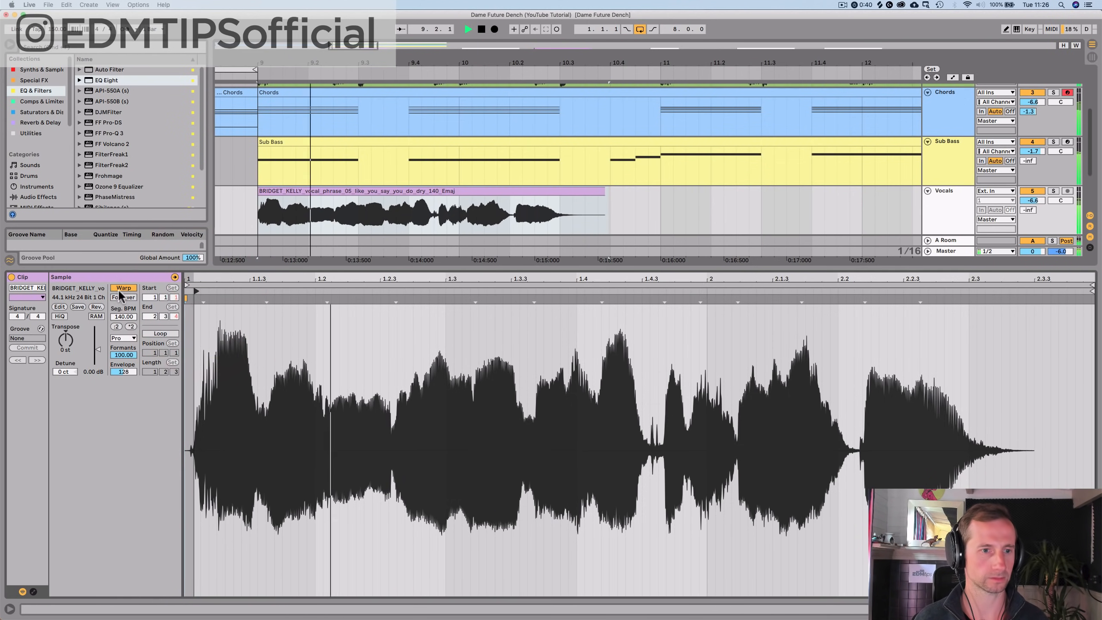
{"action": "left_click", "coordinate": [82, 309]}
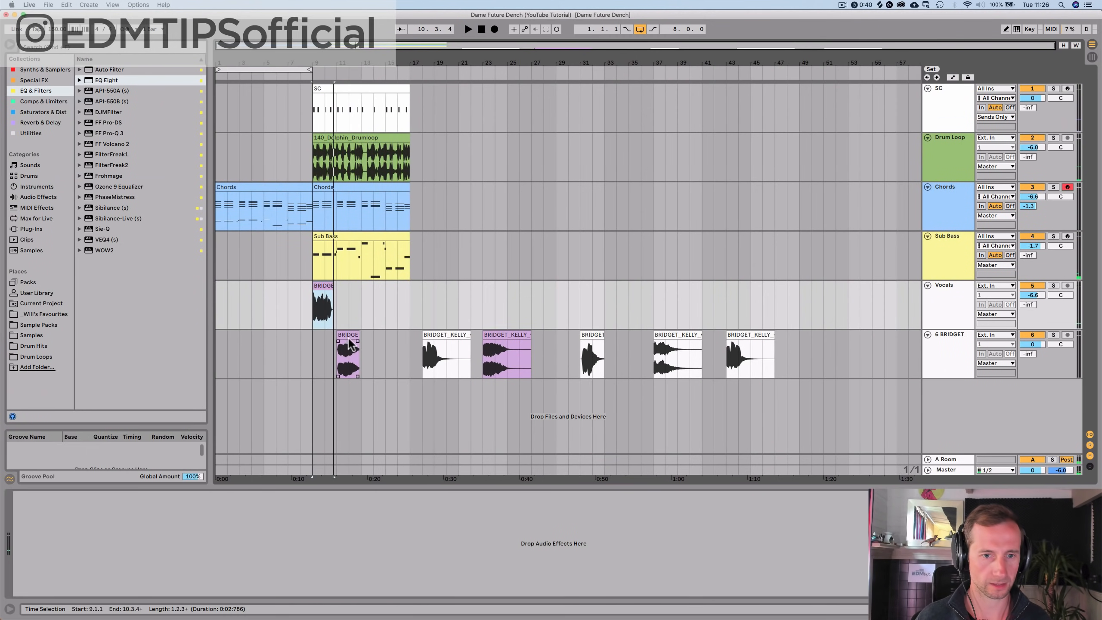
Step: Move the vocal harmony 01 clip into the intro at 1.2.3 and lower its track volume to -11.3 dB during playback
{"action": "left_click_drag", "start_coordinate": [351, 345], "coordinate": [217, 345]}
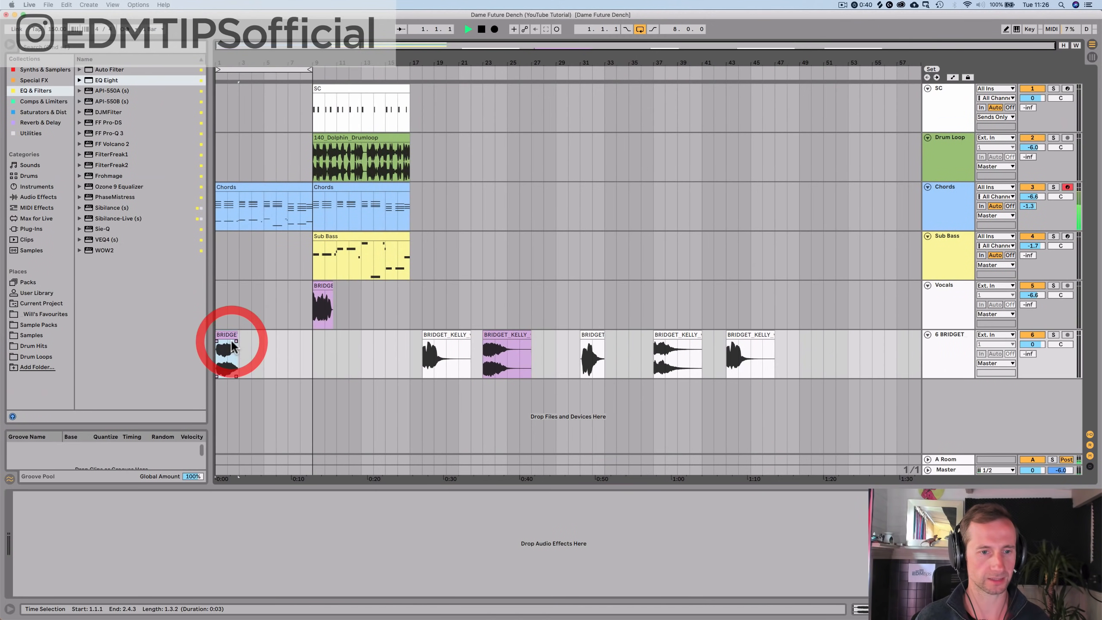
{"action": "key", "text": "space"}
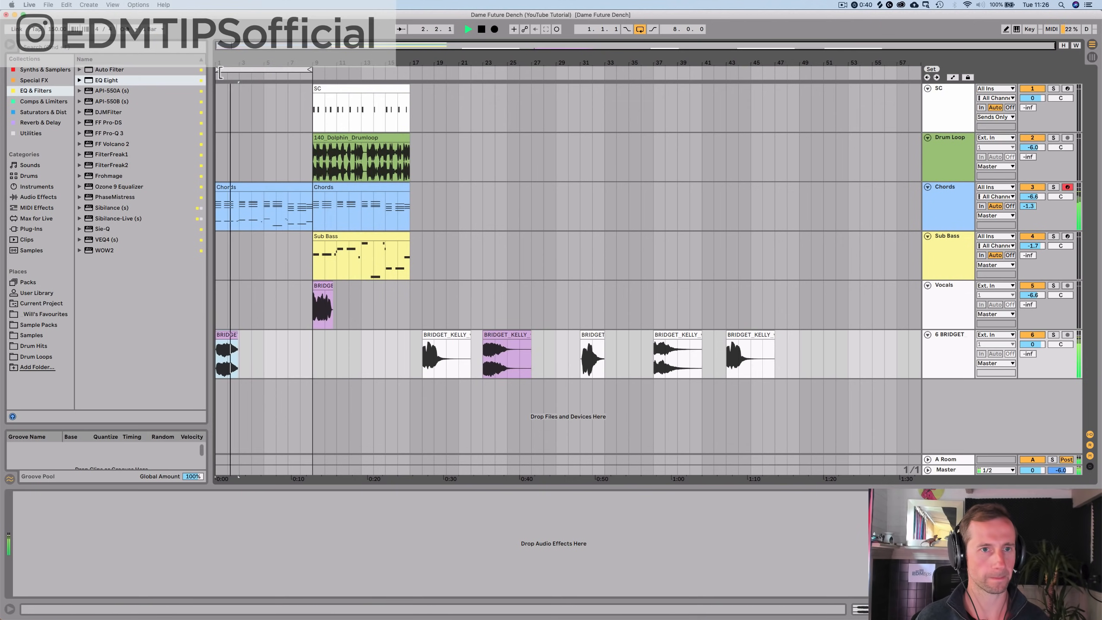
{"action": "left_click_drag", "start_coordinate": [217, 54], "coordinate": [262, 282]}
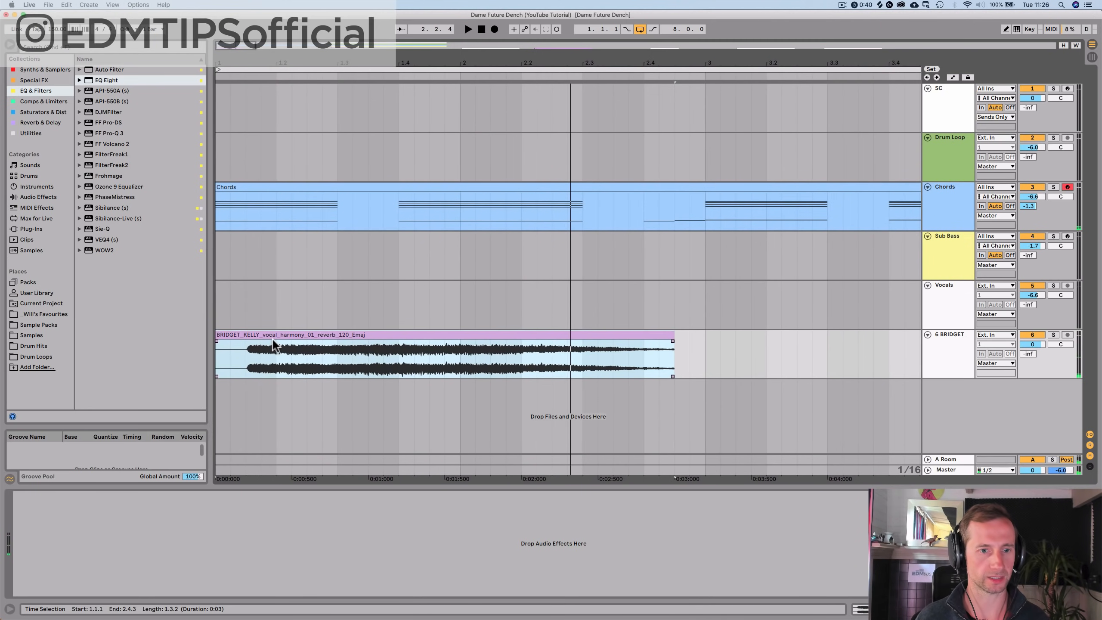
{"action": "left_click_drag", "start_coordinate": [274, 338], "coordinate": [303, 341]}
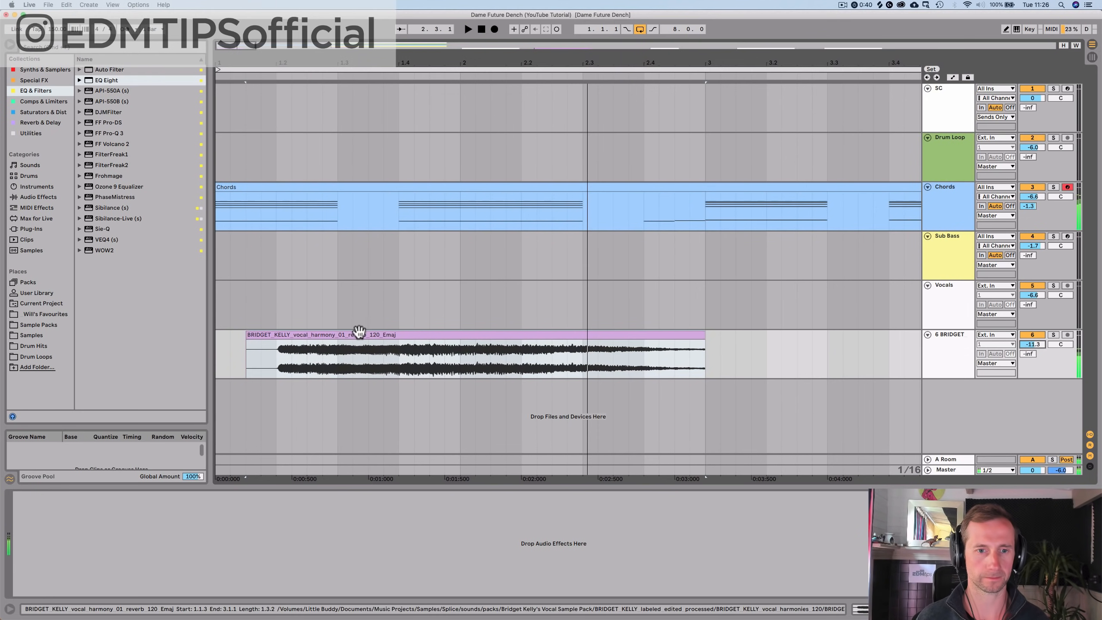
{"action": "mouse_move", "coordinate": [391, 338]}
{"action": "left_mouse_down"}
{"action": "mouse_move", "coordinate": [408, 328]}
{"action": "mouse_move", "coordinate": [406, 338]}
{"action": "left_mouse_up"}
{"action": "key", "text": "space"}
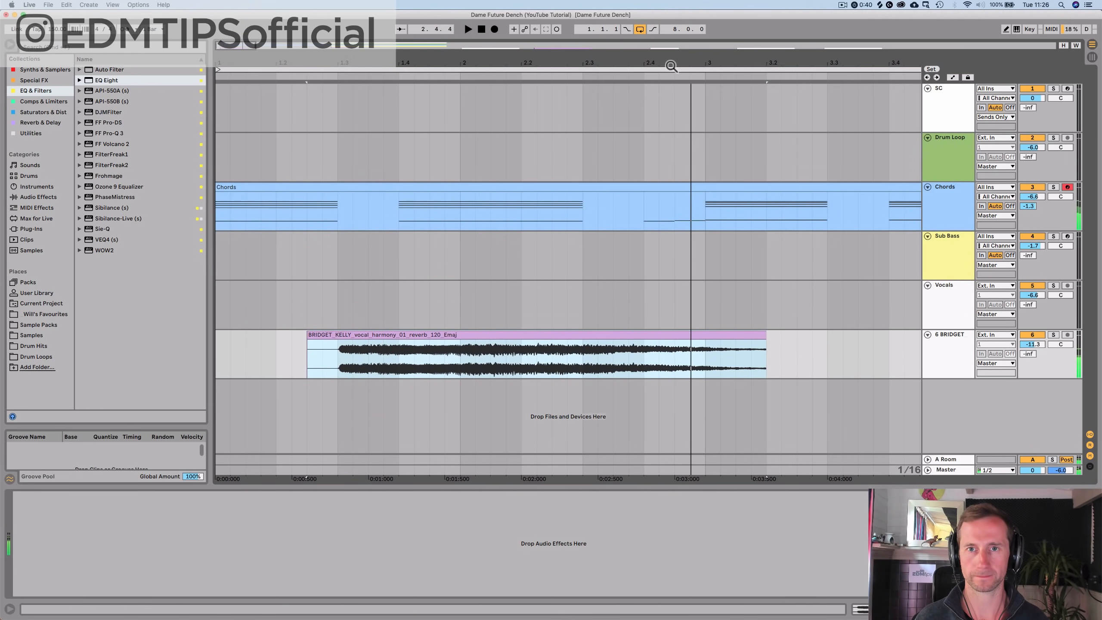
Step: Audition the vocal phrase at bar 18, and move the vocal harmony 02 clip to bar 4 and play it
{"action": "left_click_drag", "start_coordinate": [671, 66], "coordinate": [671, 11]}
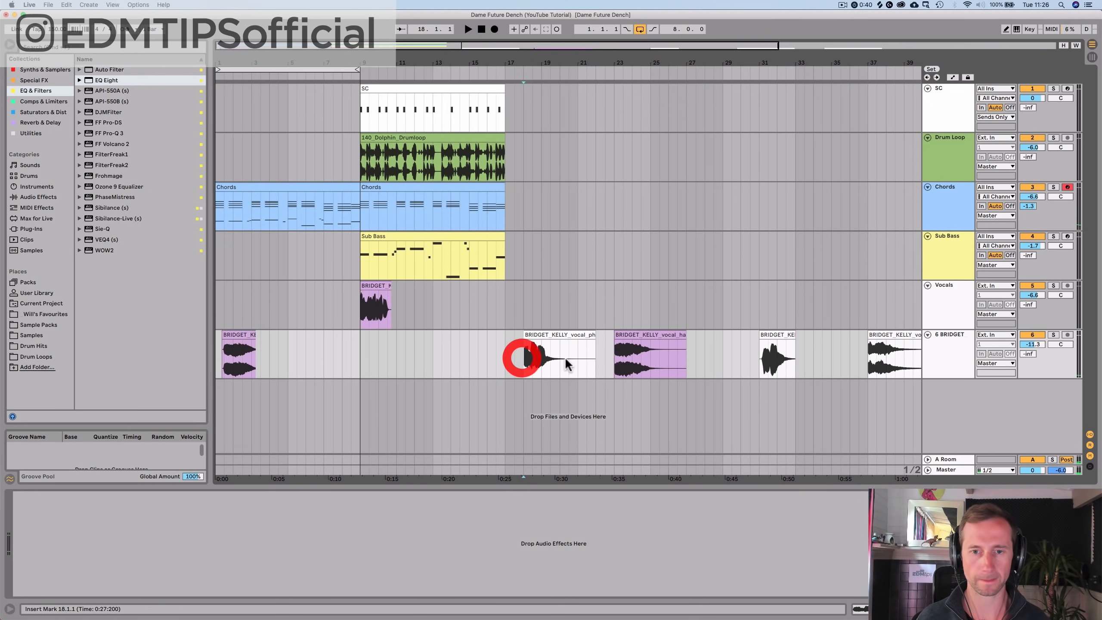
{"action": "key", "text": "space"}
{"action": "left_click", "coordinate": [614, 360]}
{"action": "left_click_drag", "start_coordinate": [633, 334], "coordinate": [292, 344]}
{"action": "key", "text": "space"}
{"action": "key", "text": "space"}
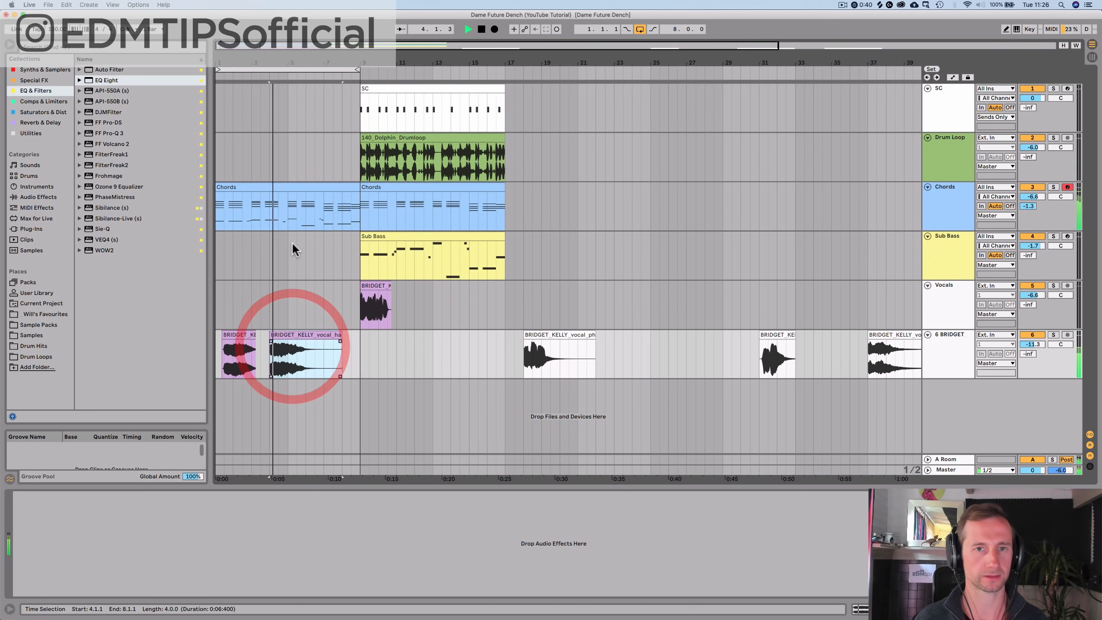
Step: Set the BRIDGET track volume to -6.1 dB, move the vocal harmony 02 clip to bar 3, and play the intro
{"action": "left_click_drag", "start_coordinate": [1033, 344], "coordinate": [1034, 321]}
{"action": "left_click_drag", "start_coordinate": [287, 336], "coordinate": [270, 337]}
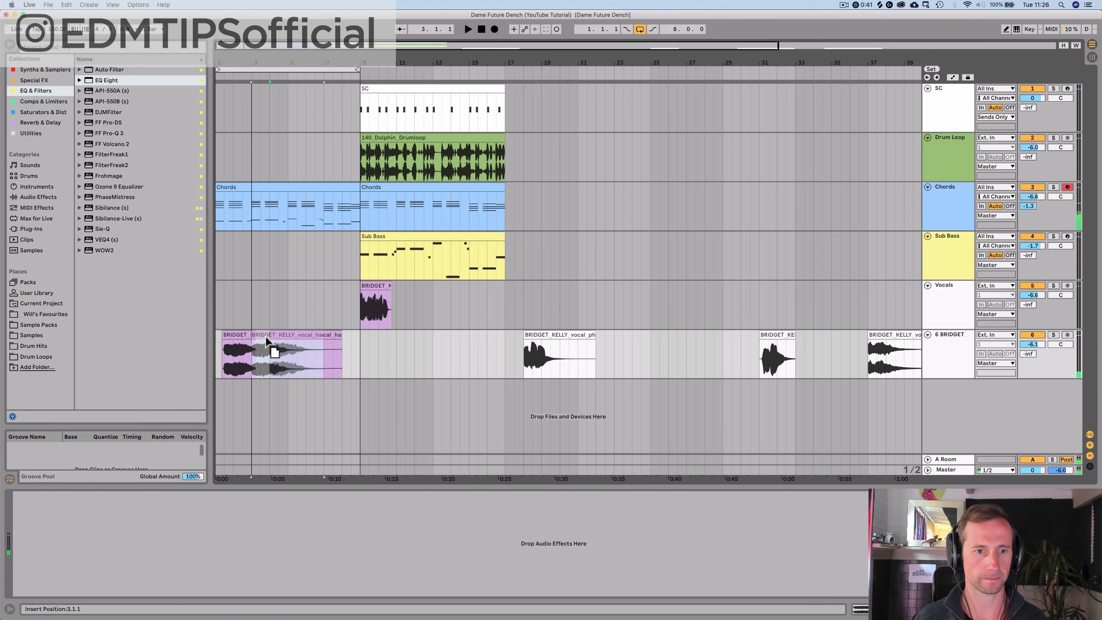
{"action": "left_click", "coordinate": [487, 30]}
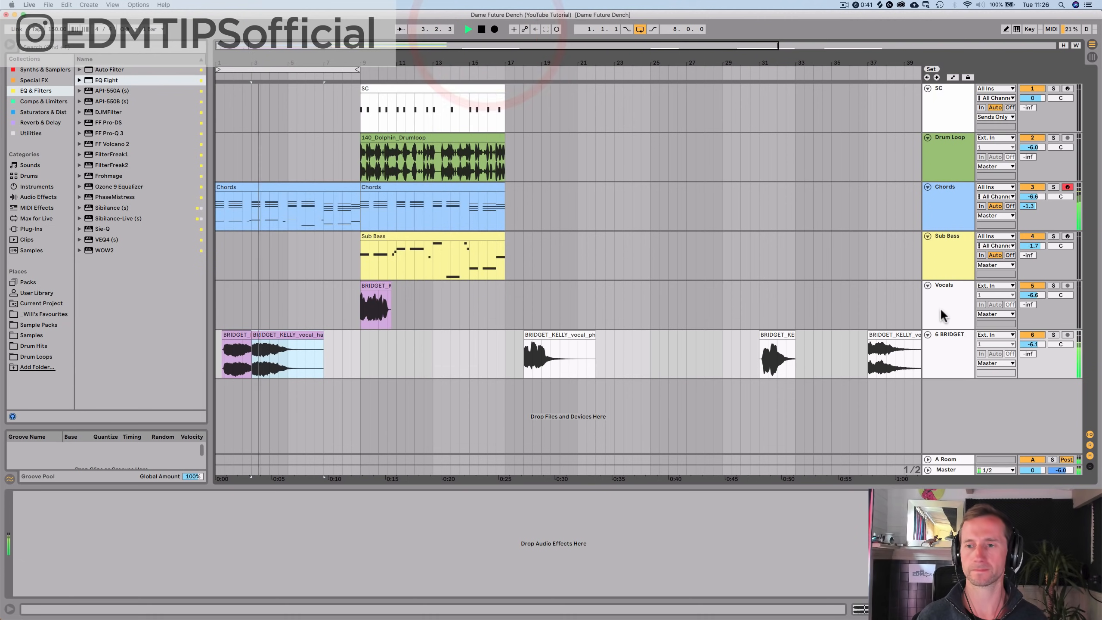
{"action": "key", "text": "space"}
{"action": "left_click", "coordinate": [481, 29]}
{"action": "left_click", "coordinate": [467, 29]}
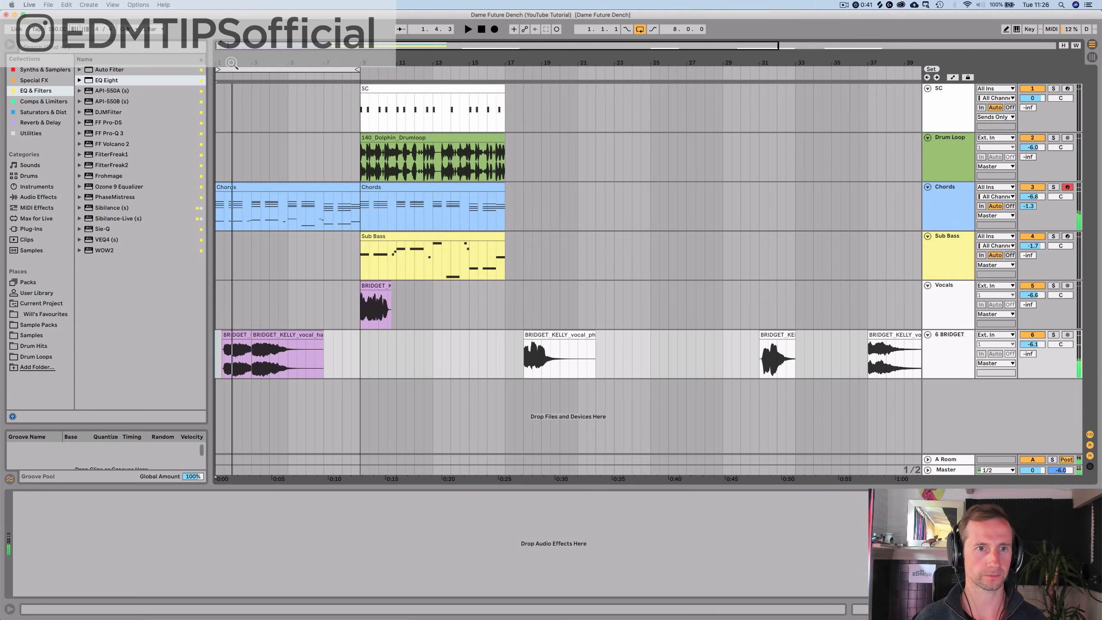
{"action": "left_click_drag", "start_coordinate": [232, 62], "coordinate": [217, 131]}
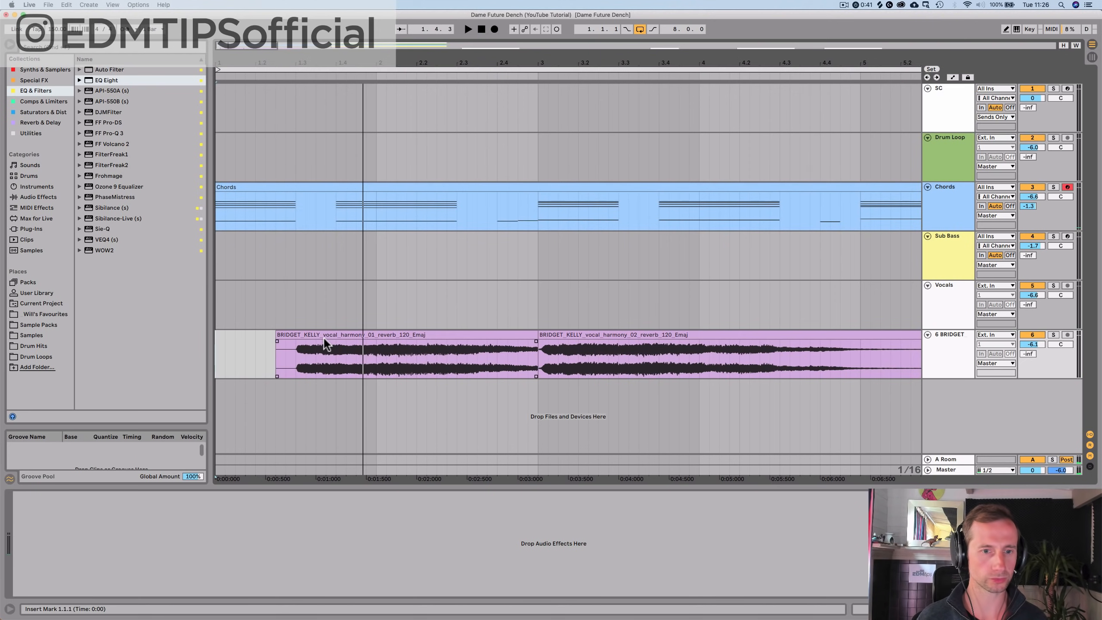
Step: Move the vocal harmony 01 clip to 1.1.3, play the intro, and extend the clip's end to bar 3
{"action": "left_click_drag", "start_coordinate": [324, 338], "coordinate": [283, 343]}
{"action": "key", "text": "space"}
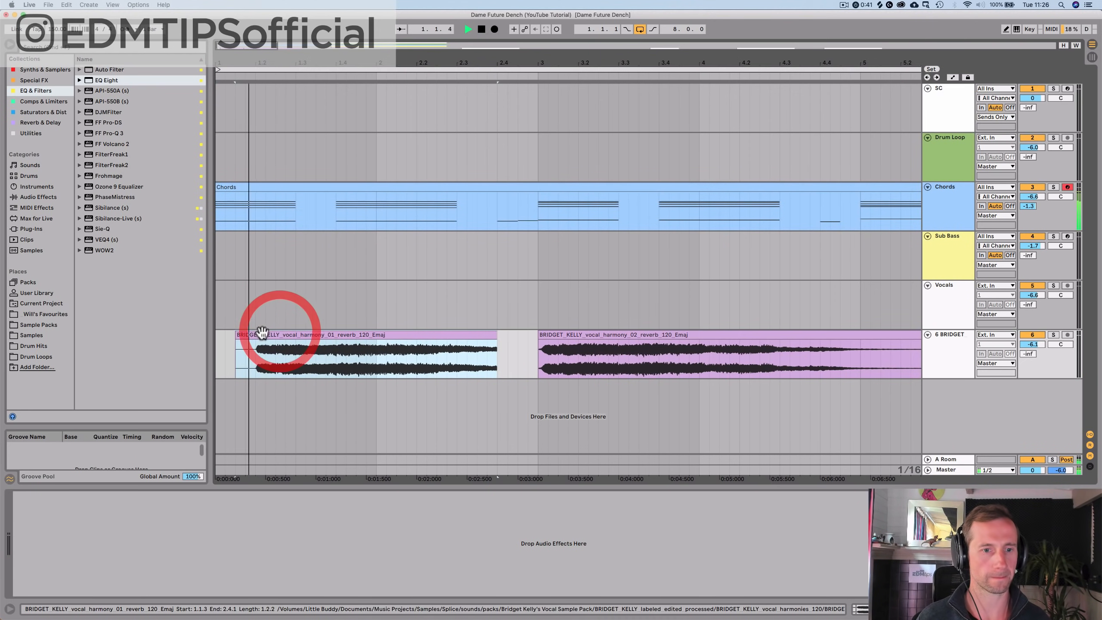
{"action": "left_click", "coordinate": [217, 350]}
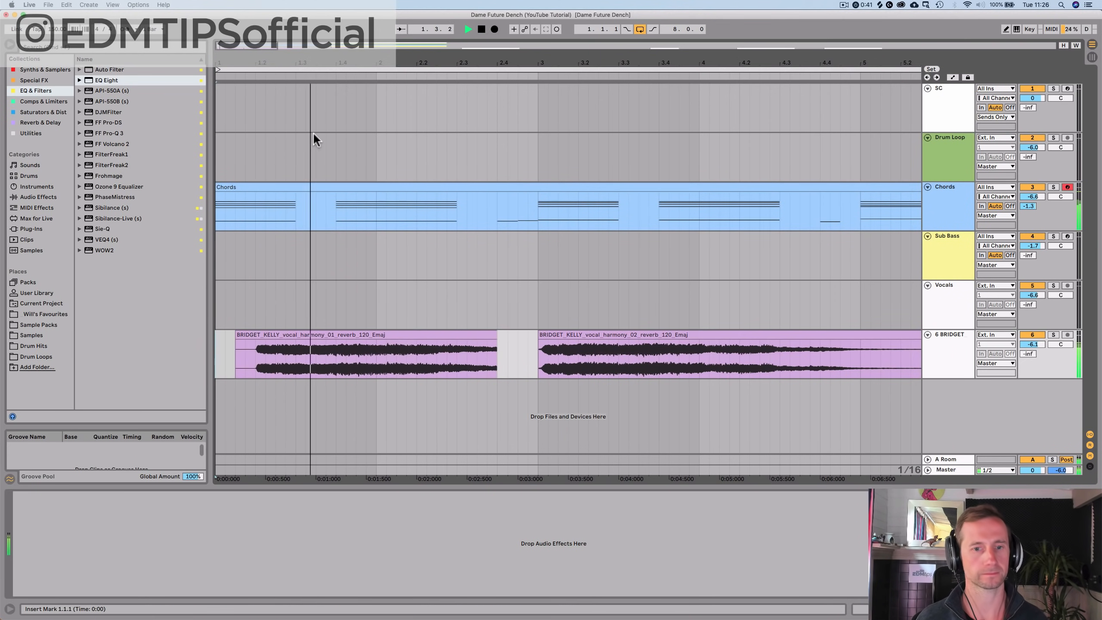
{"action": "left_click_drag", "start_coordinate": [520, 335], "coordinate": [537, 333]}
{"action": "left_click_drag", "start_coordinate": [598, 59], "coordinate": [595, 13]}
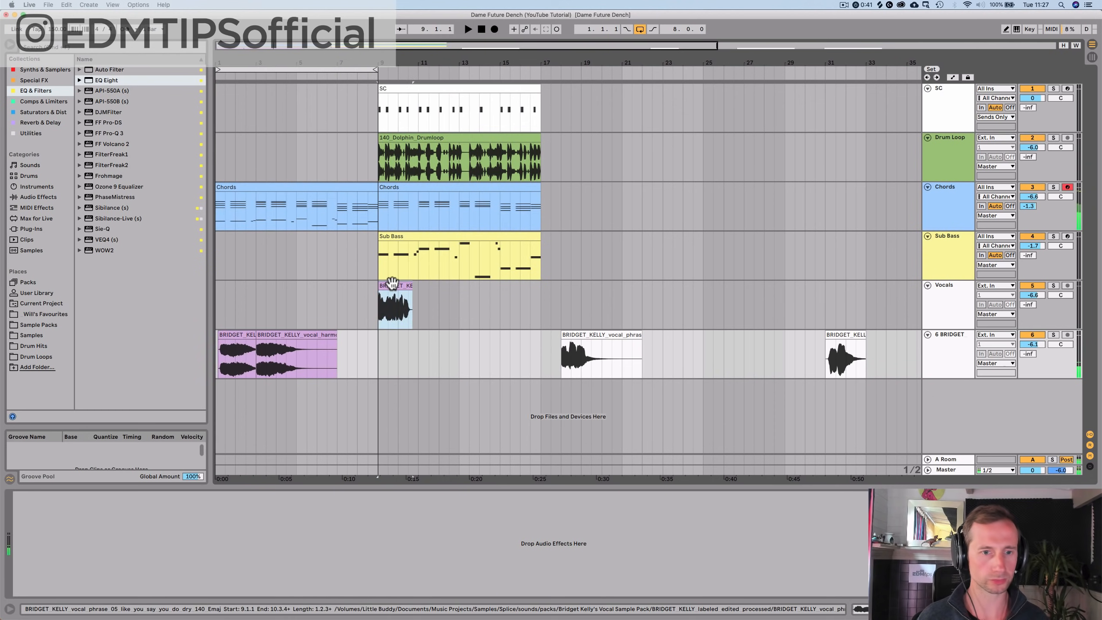
Step: Move the "like you say you do" vocal phrase clip from bar 9 to bar 5 and play it
{"action": "left_click_drag", "start_coordinate": [387, 286], "coordinate": [305, 288]}
{"action": "key", "text": "space"}
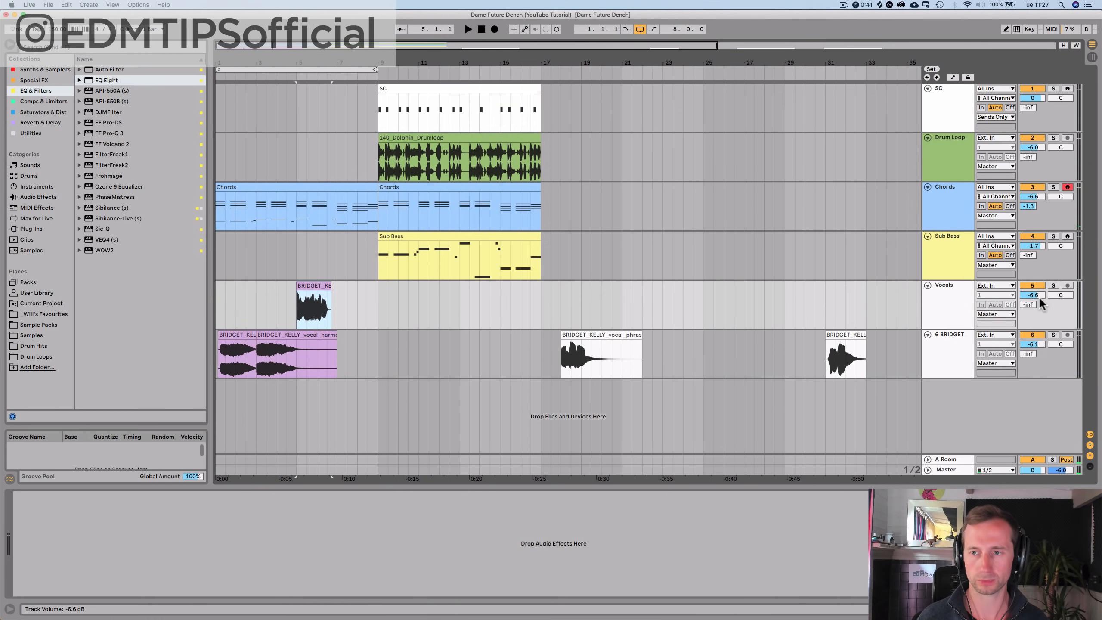
{"action": "key", "text": "space"}
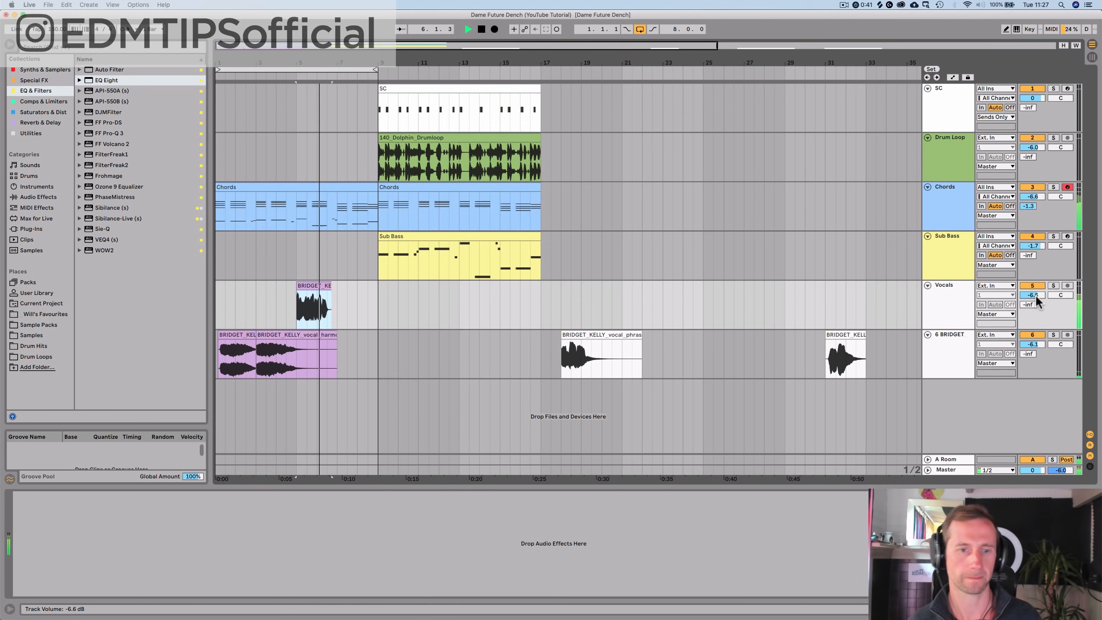
Step: Move the "call me" vocal phrase 03 clip to bar 7 and colour it purple like the other intro vocals
{"action": "left_click", "coordinate": [564, 360]}
{"action": "left_click_drag", "start_coordinate": [564, 361], "coordinate": [356, 345]}
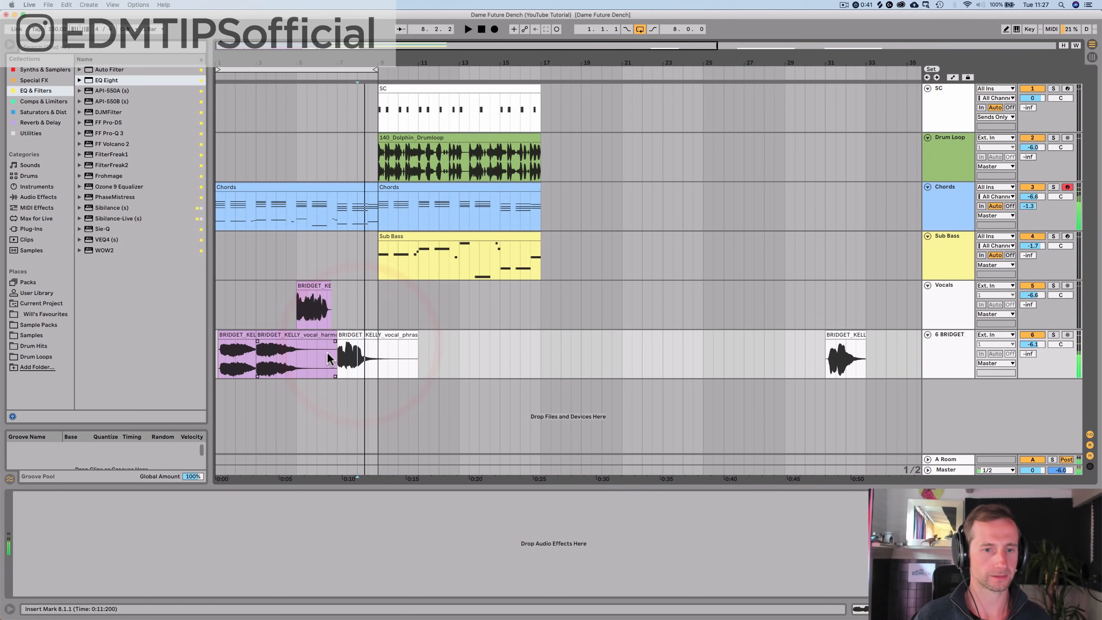
{"action": "left_click", "coordinate": [330, 356]}
{"action": "key", "text": "space"}
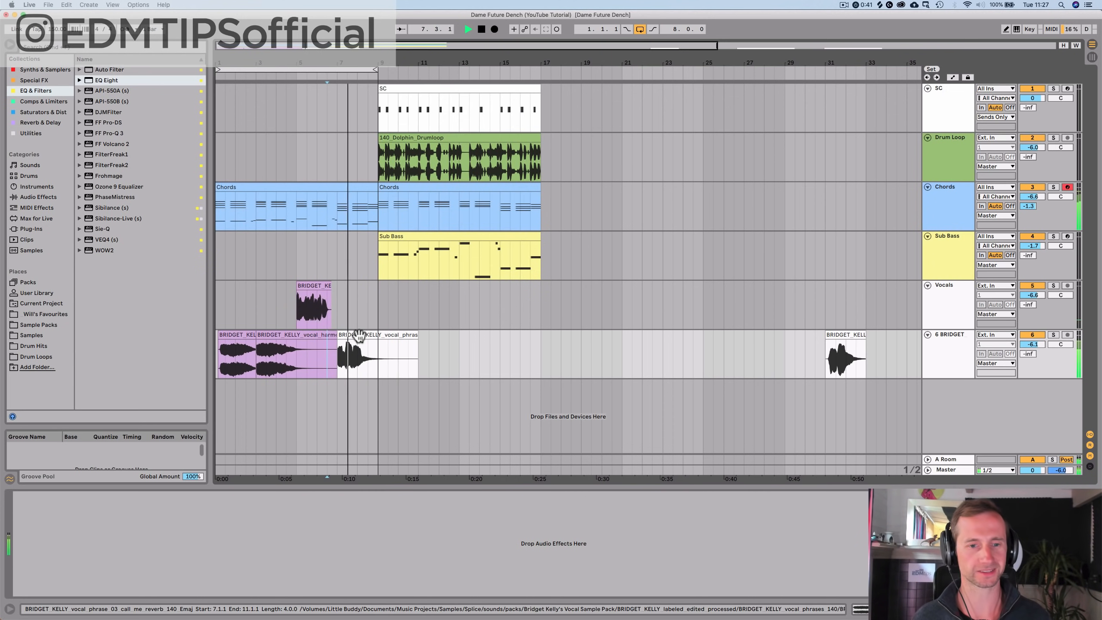
{"action": "right_click", "coordinate": [359, 335]}
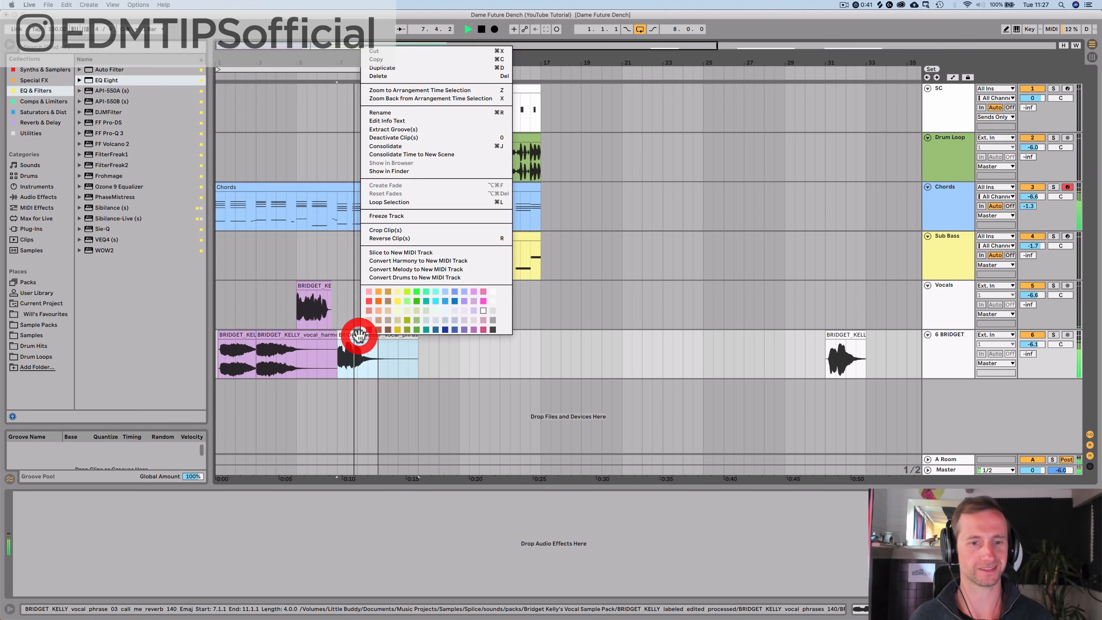
{"action": "left_click", "coordinate": [472, 298]}
{"action": "key", "text": "space"}
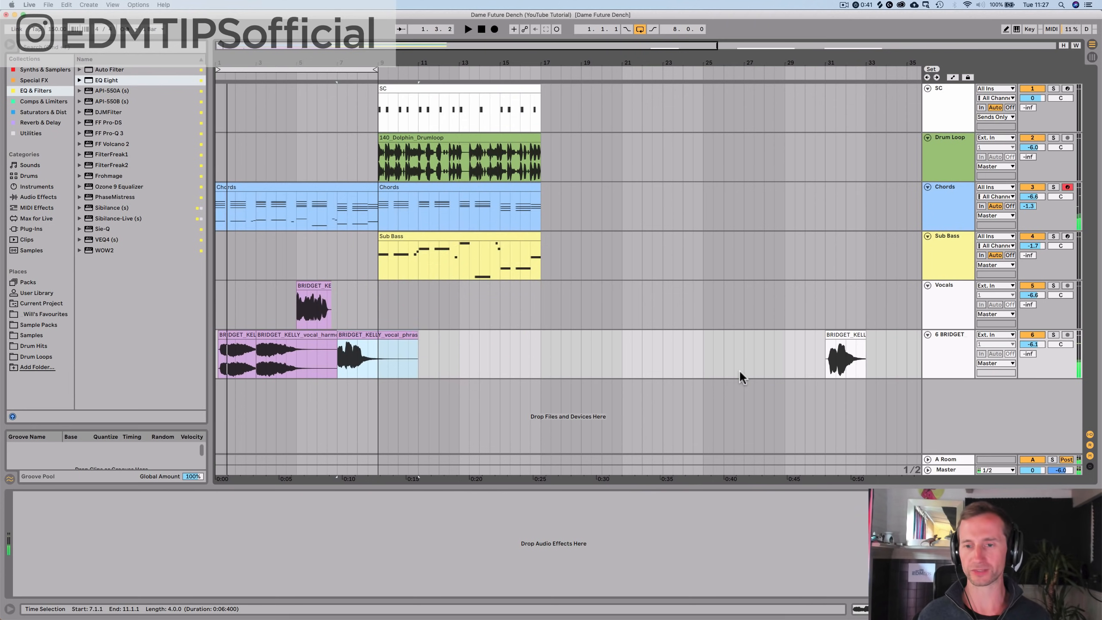
Step: Audition the unused vocal clip at bar 37
{"action": "left_click_drag", "start_coordinate": [769, 62], "coordinate": [770, 21]}
{"action": "left_click", "coordinate": [657, 368]}
{"action": "key", "text": "space"}
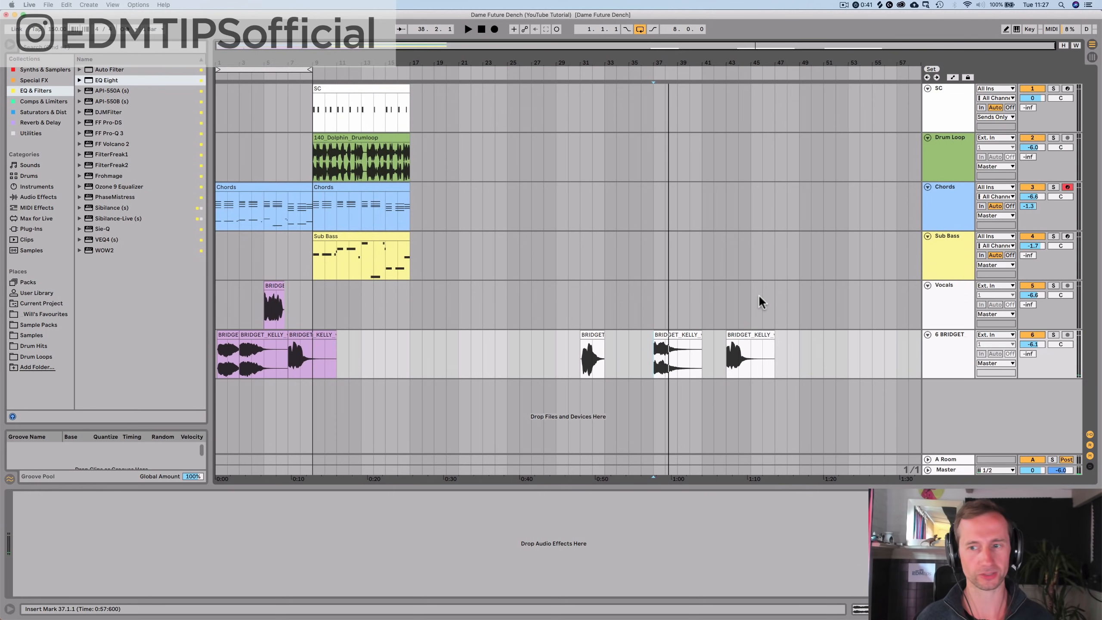
Step: Rename the BRIDGET audio track as Backing
{"action": "left_click", "coordinate": [956, 317]}
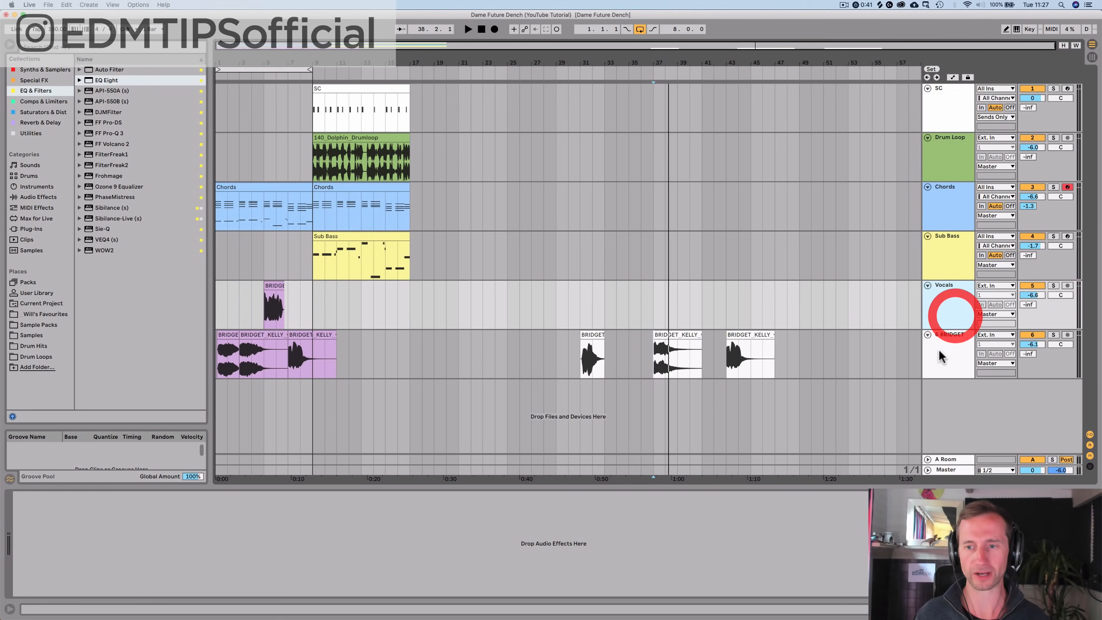
{"action": "left_click", "coordinate": [939, 348]}
{"action": "key", "text": "super+r"}
{"action": "type", "text": "B"}
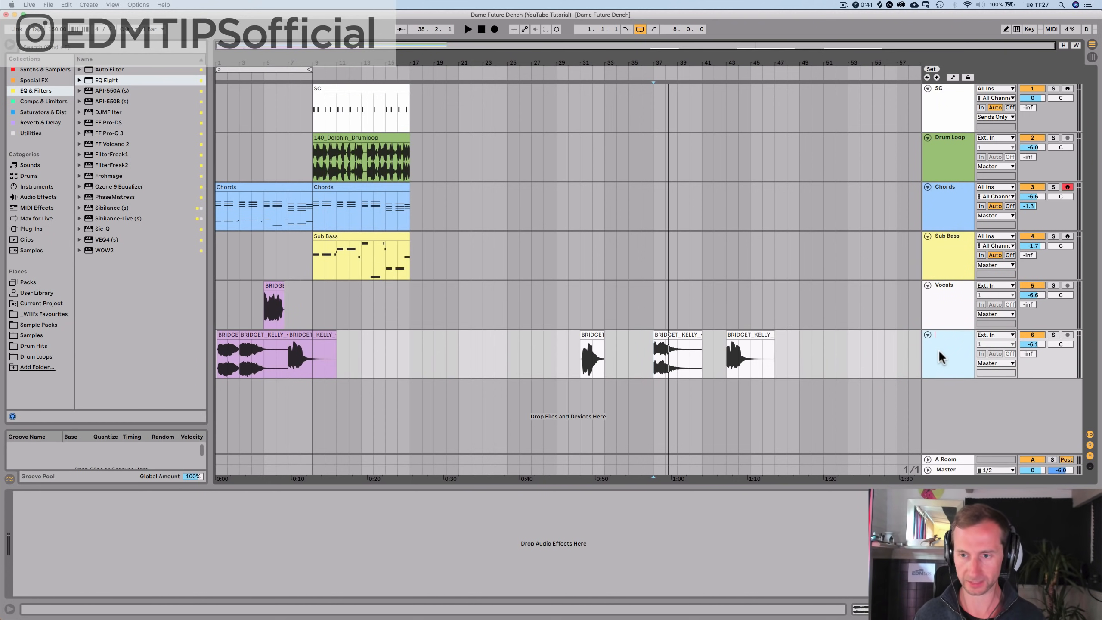
{"action": "type", "text": "acking"}
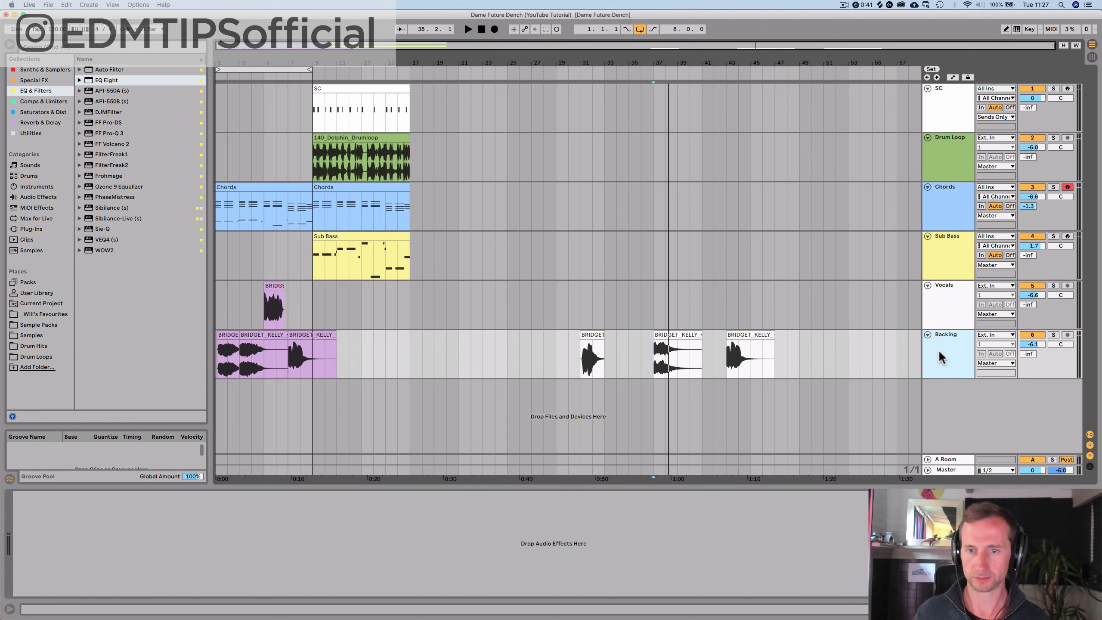
Step: Colour the Vocals and Backing tracks purple and assign the track colour to their clips
{"action": "left_click", "coordinate": [940, 353]}
{"action": "right_click", "coordinate": [949, 318]}
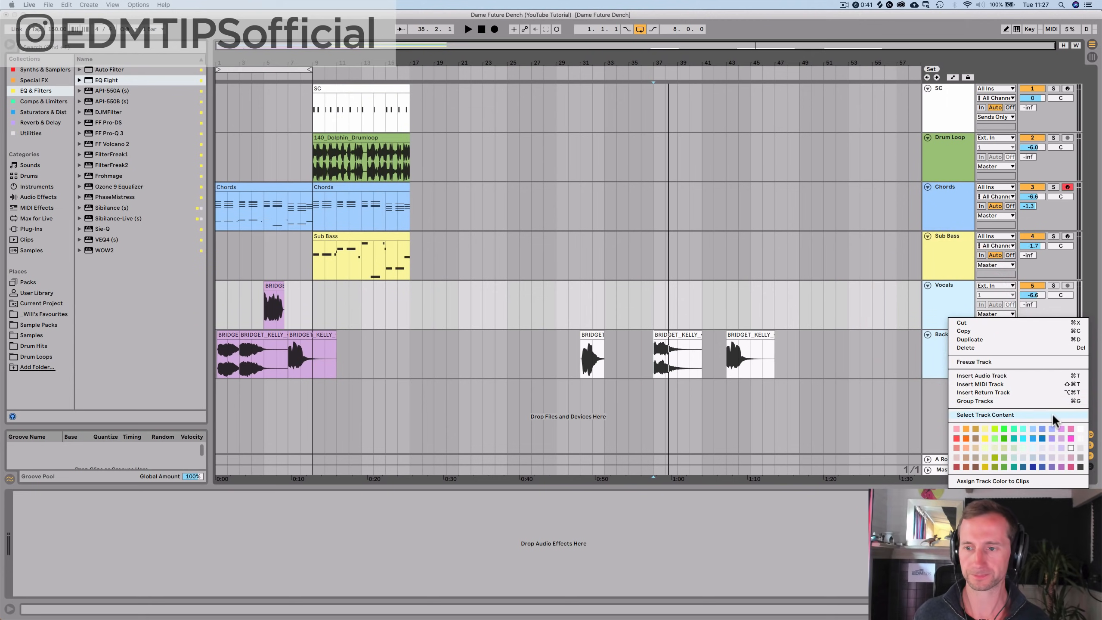
{"action": "left_click", "coordinate": [1061, 443]}
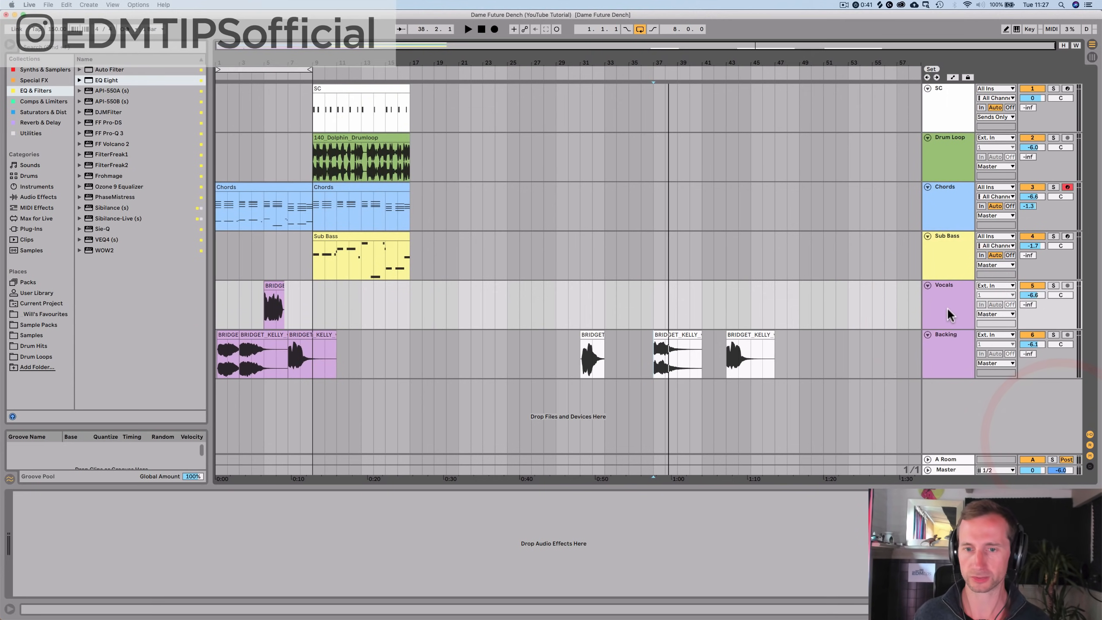
{"action": "right_click", "coordinate": [948, 376]}
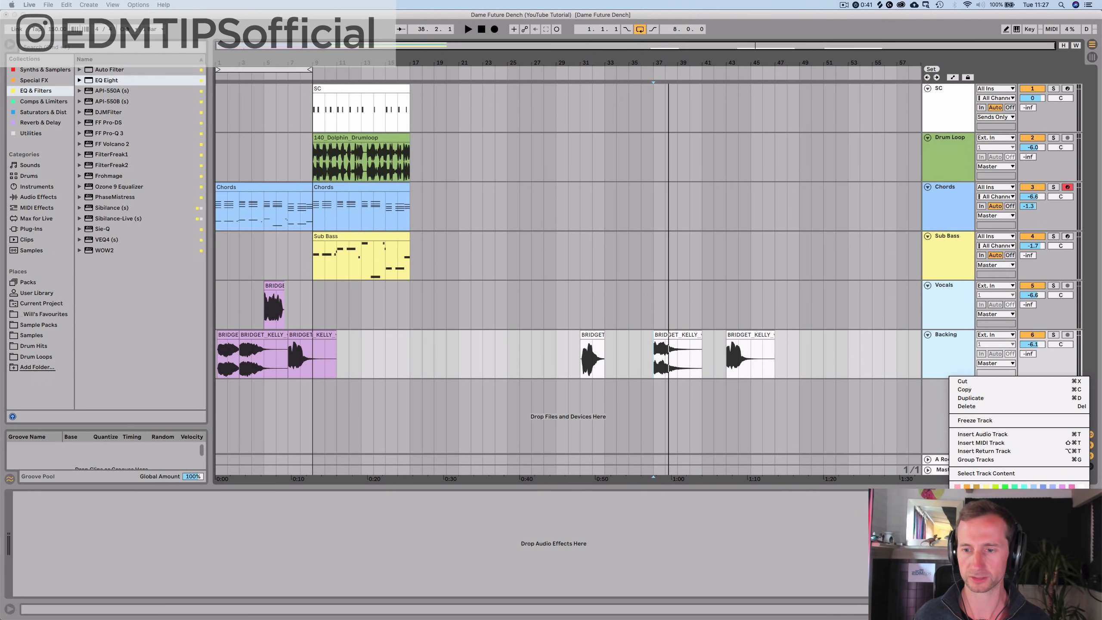
{"action": "left_click", "coordinate": [615, 349]}
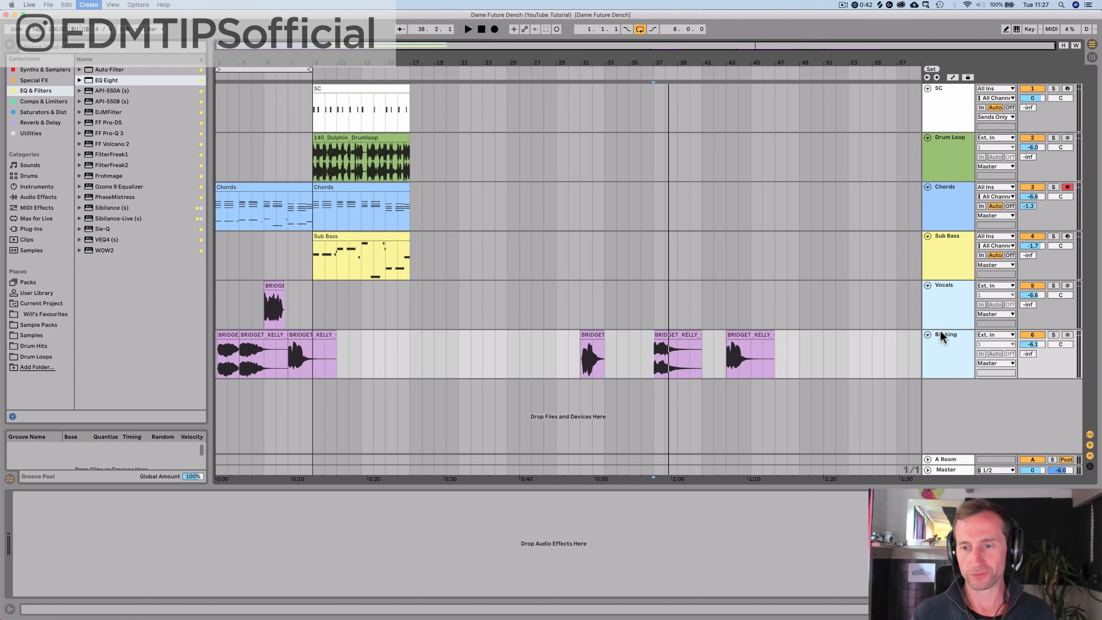
Step: Insert a MIDI track named Vocal below the Backing track and load Simpler onto it
{"action": "key", "text": "super+shift+t"}
{"action": "double_click", "coordinate": [946, 386]}
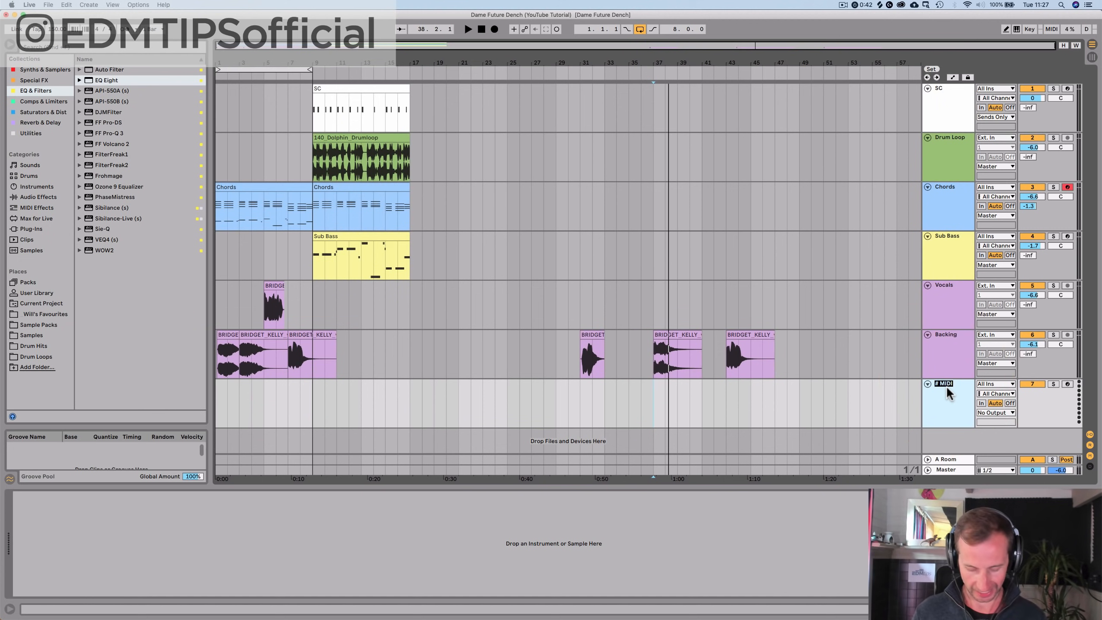
{"action": "type", "text": "Vocal"}
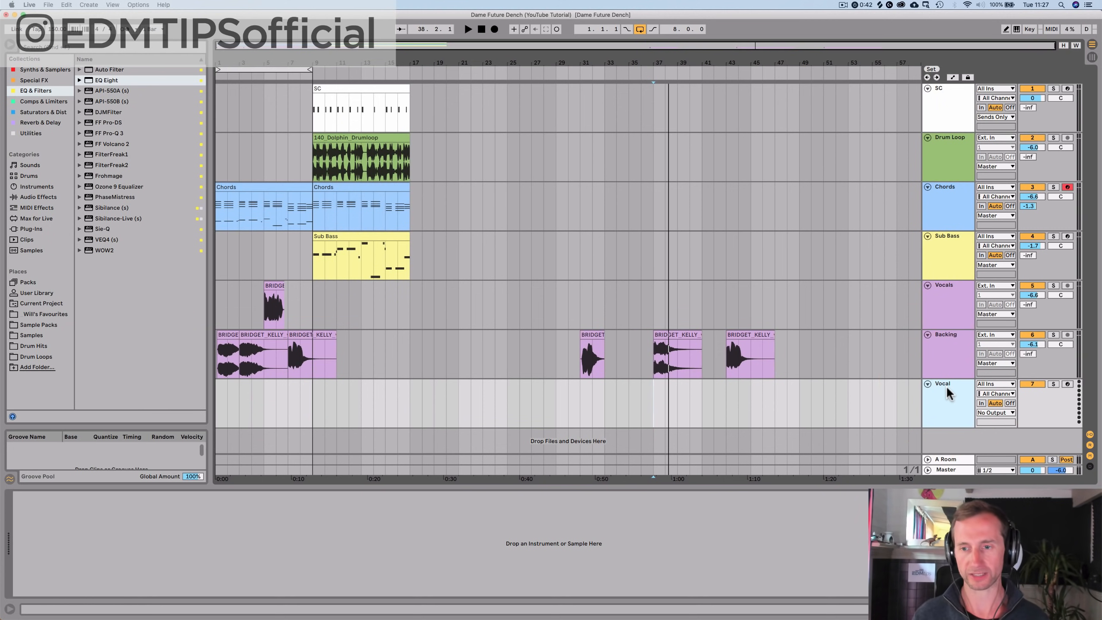
{"action": "left_click", "coordinate": [29, 71]}
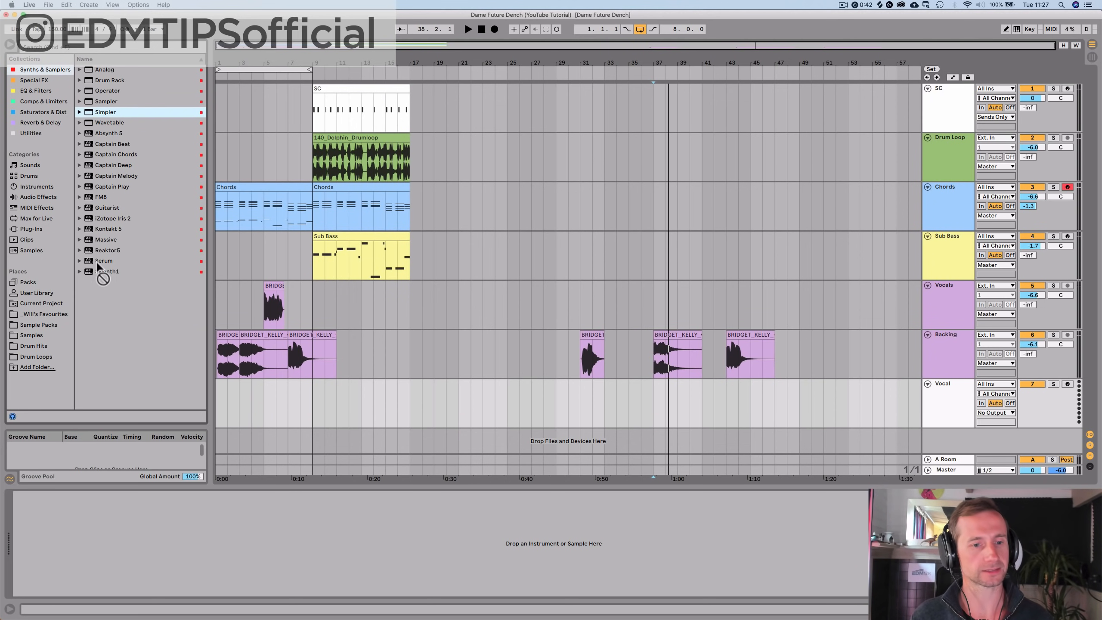
{"action": "left_click_drag", "start_coordinate": [97, 267], "coordinate": [54, 524]}
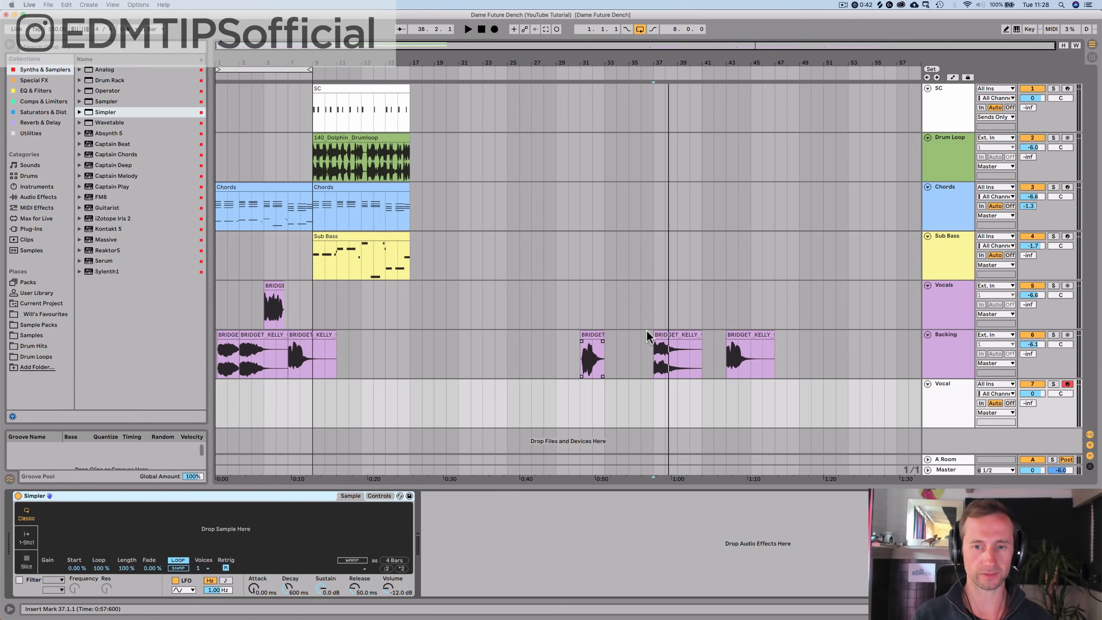
Step: Solo the Backing track and audition its clips at bar 31 and in the intro for a usable vocal slice
{"action": "left_click", "coordinate": [1055, 335]}
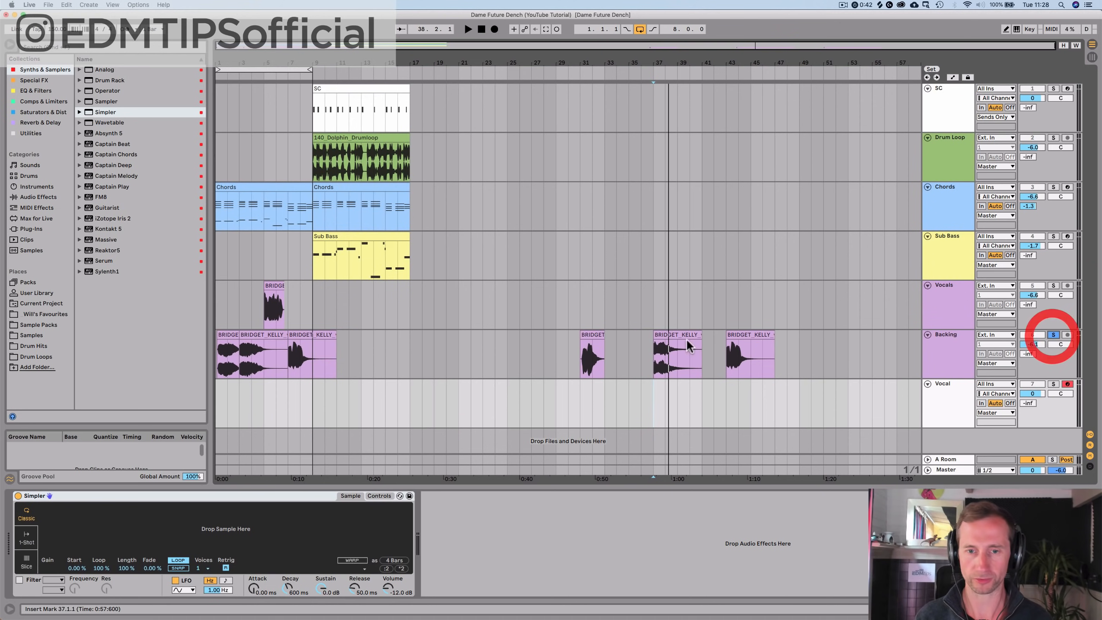
{"action": "left_click", "coordinate": [589, 358]}
{"action": "key", "text": "space"}
{"action": "key", "text": "space"}
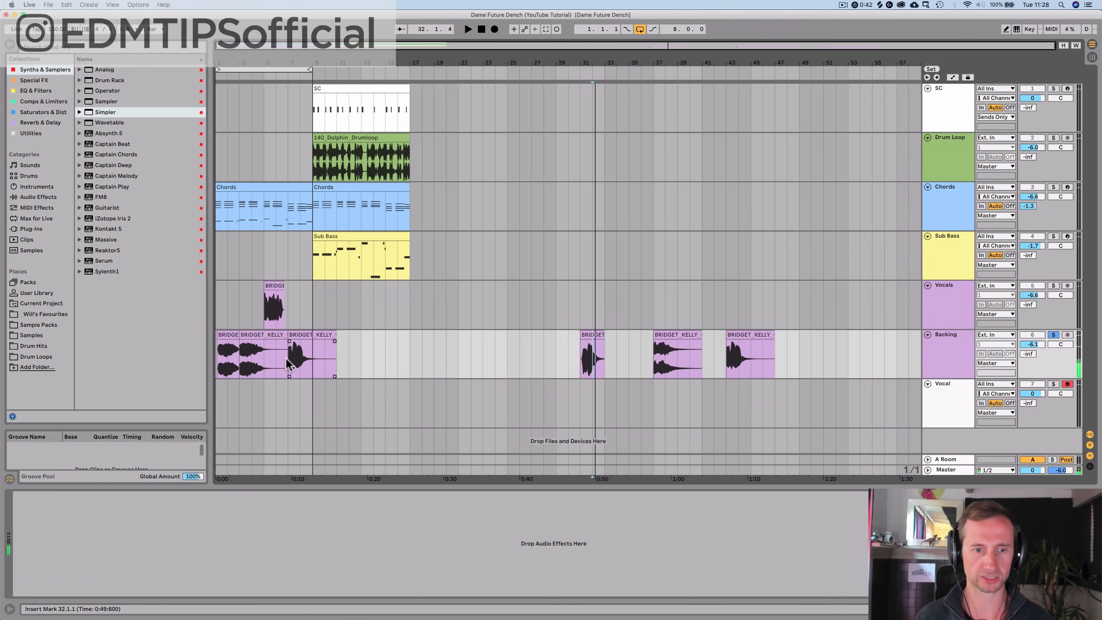
{"action": "left_click", "coordinate": [287, 356]}
{"action": "left_click", "coordinate": [266, 316]}
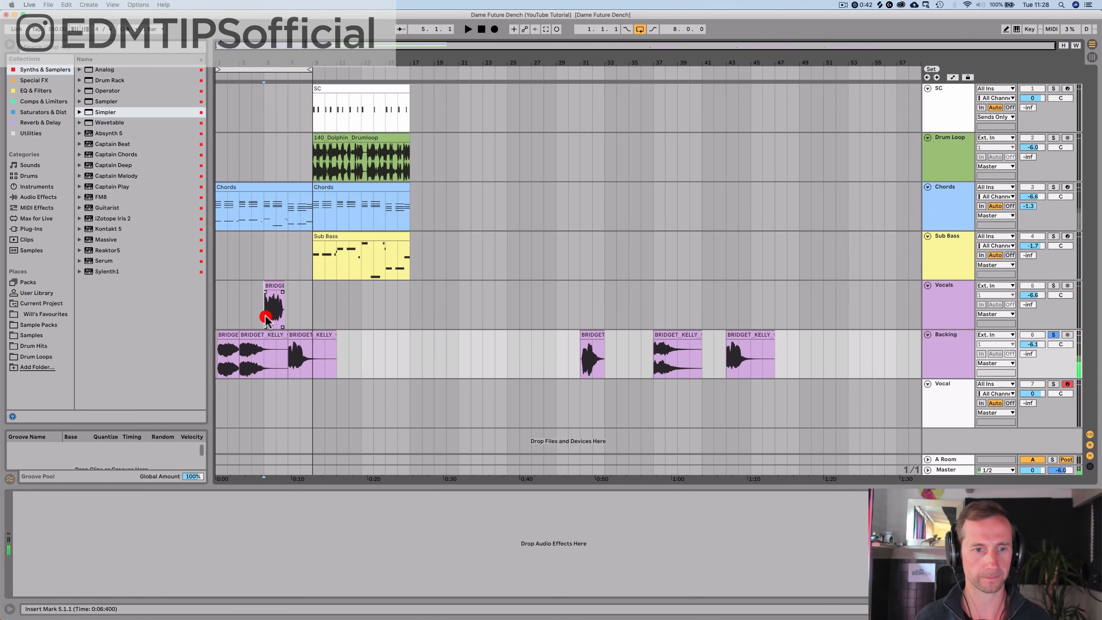
{"action": "key", "text": "space"}
{"action": "left_click", "coordinate": [241, 365]}
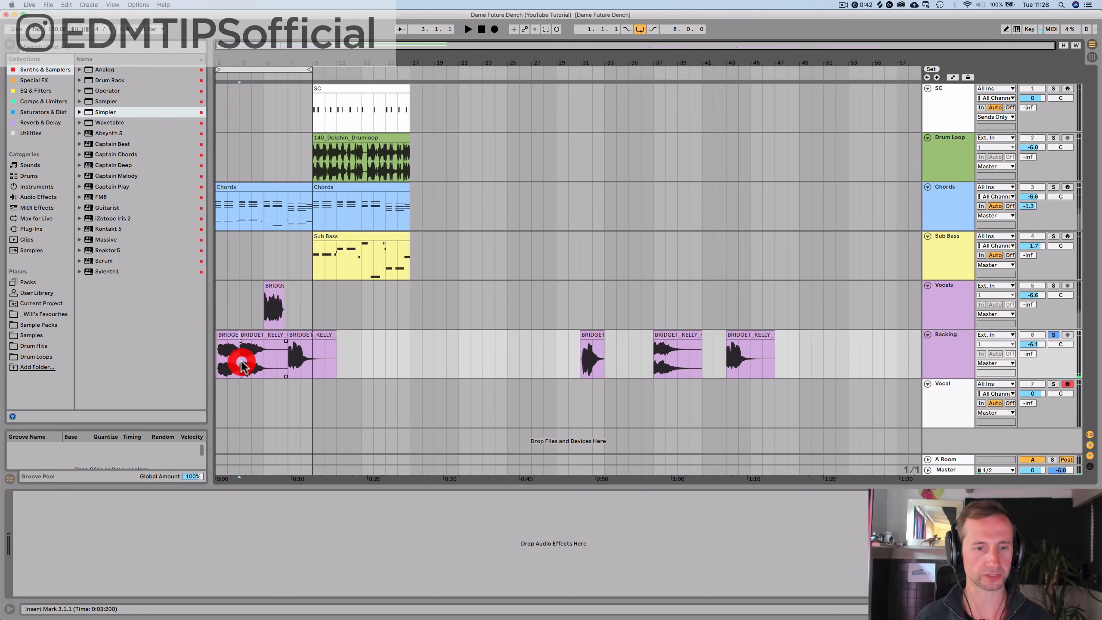
{"action": "left_click", "coordinate": [220, 366]}
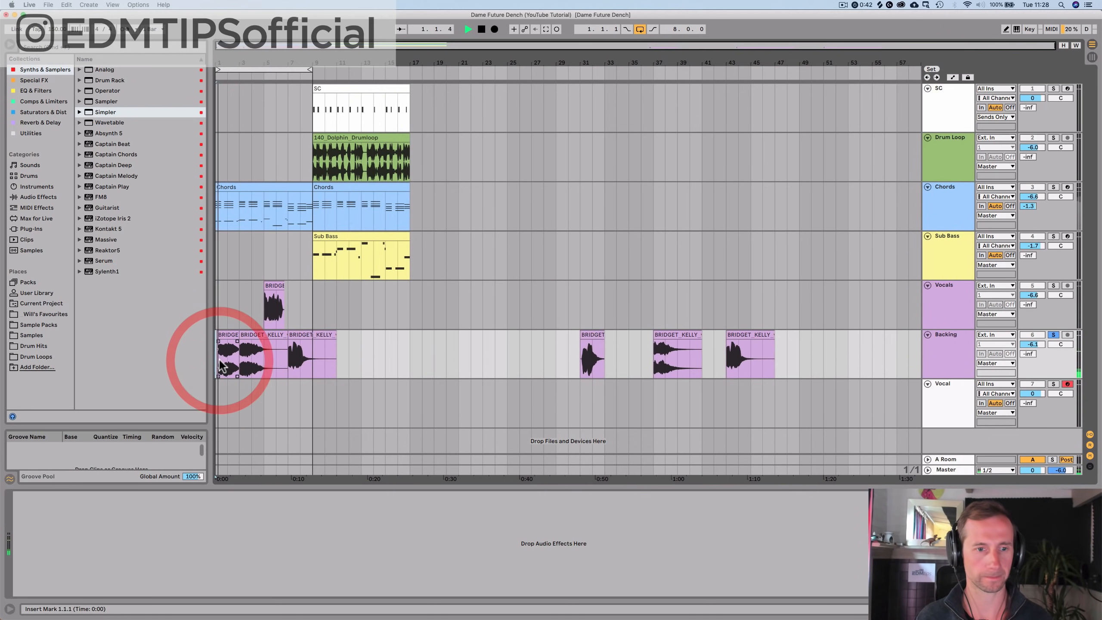
Step: Solo the Vocals track and audition the vocal phrase at bar 5
{"action": "left_click", "coordinate": [264, 304]}
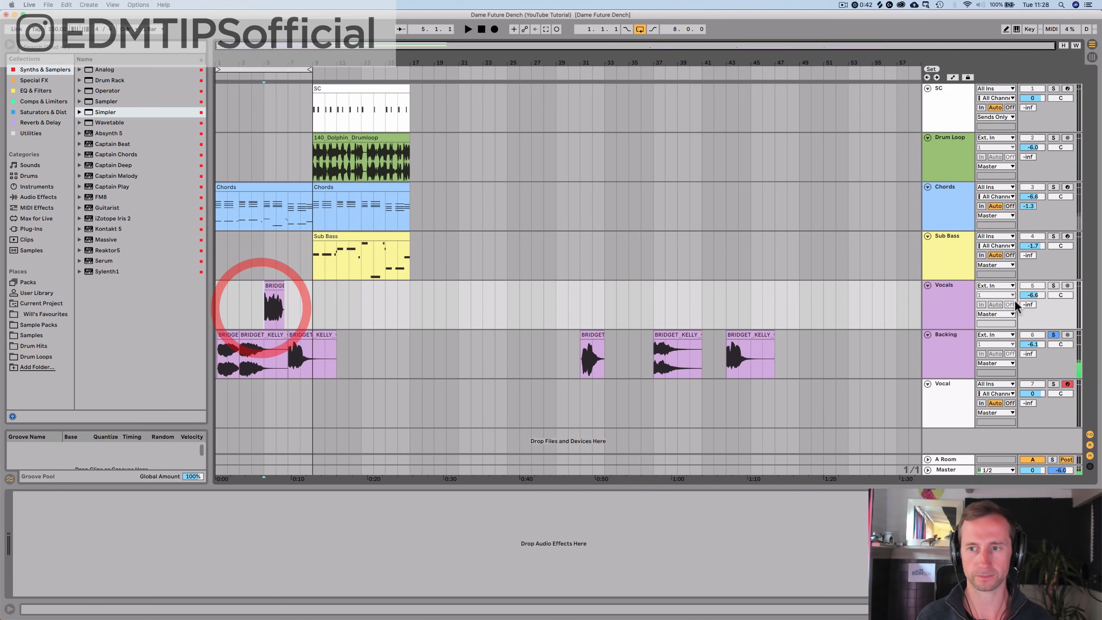
{"action": "key", "text": "space"}
{"action": "left_click", "coordinate": [1060, 286]}
{"action": "left_click", "coordinate": [1057, 287]}
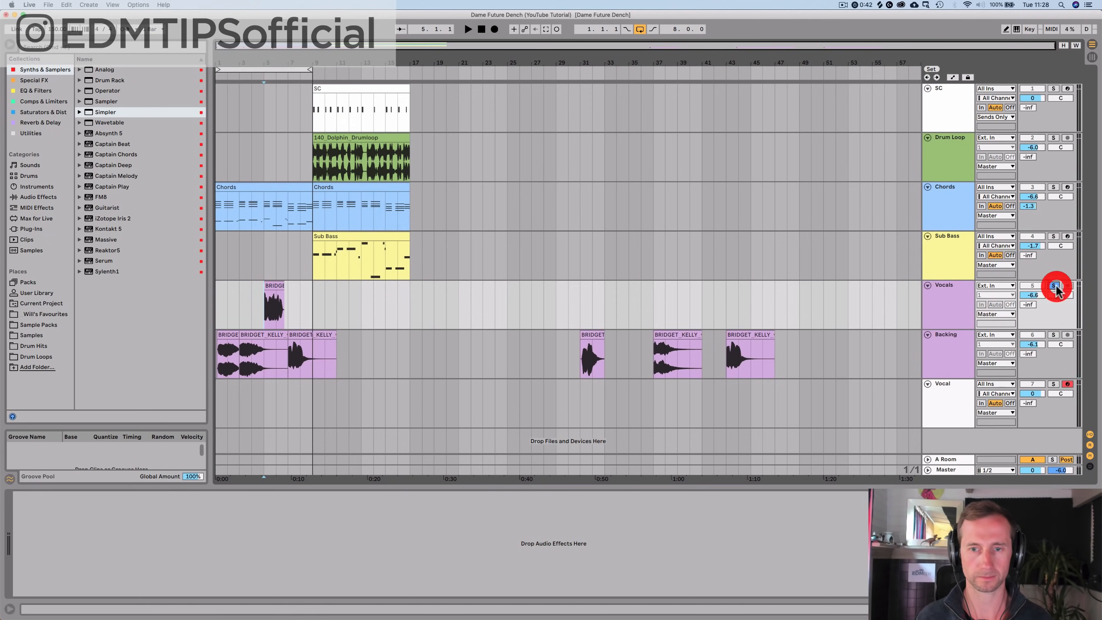
{"action": "key", "text": "space"}
{"action": "key", "text": "space"}
Step: Split off the first syllable of the bar 5 vocal phrase, from 5.1.1 to 5.1.3, as its own clip
{"action": "left_click_drag", "start_coordinate": [257, 71], "coordinate": [257, 83]}
{"action": "left_click_drag", "start_coordinate": [320, 319], "coordinate": [361, 313]}
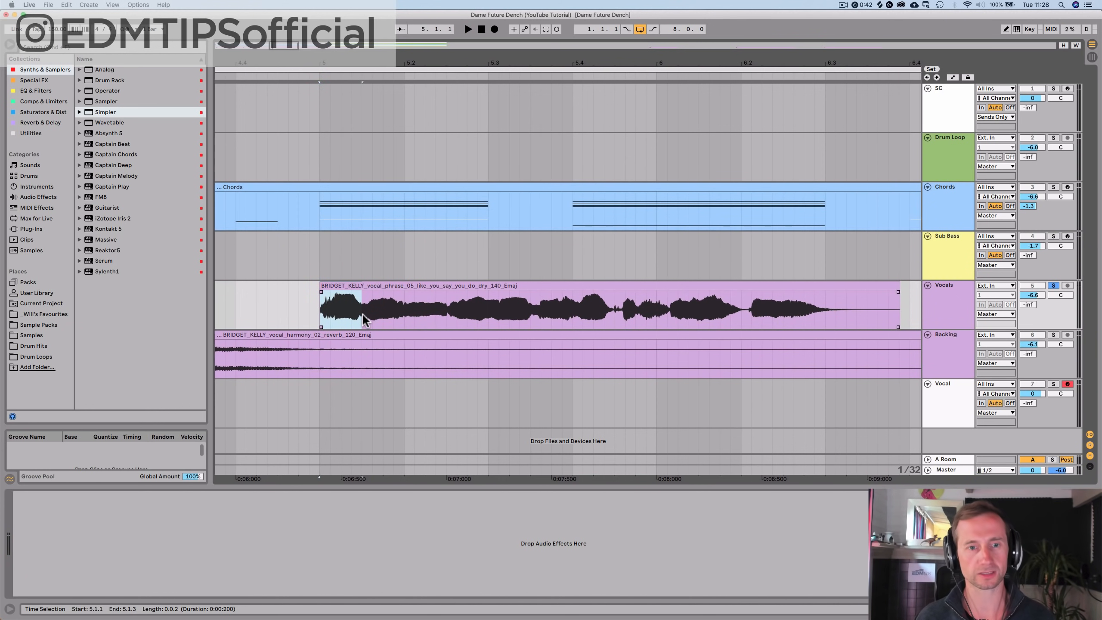
{"action": "key", "text": "super+e"}
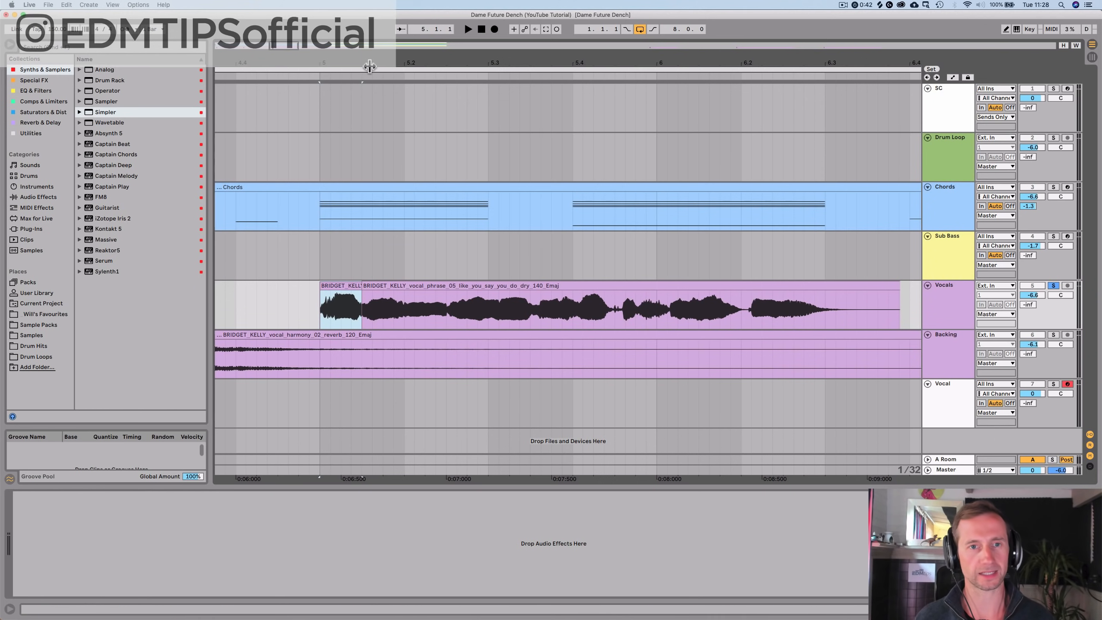
Step: Load the split-off vocal syllable clip into the Simpler on the Vocal track
{"action": "left_click_drag", "start_coordinate": [368, 64], "coordinate": [368, 19]}
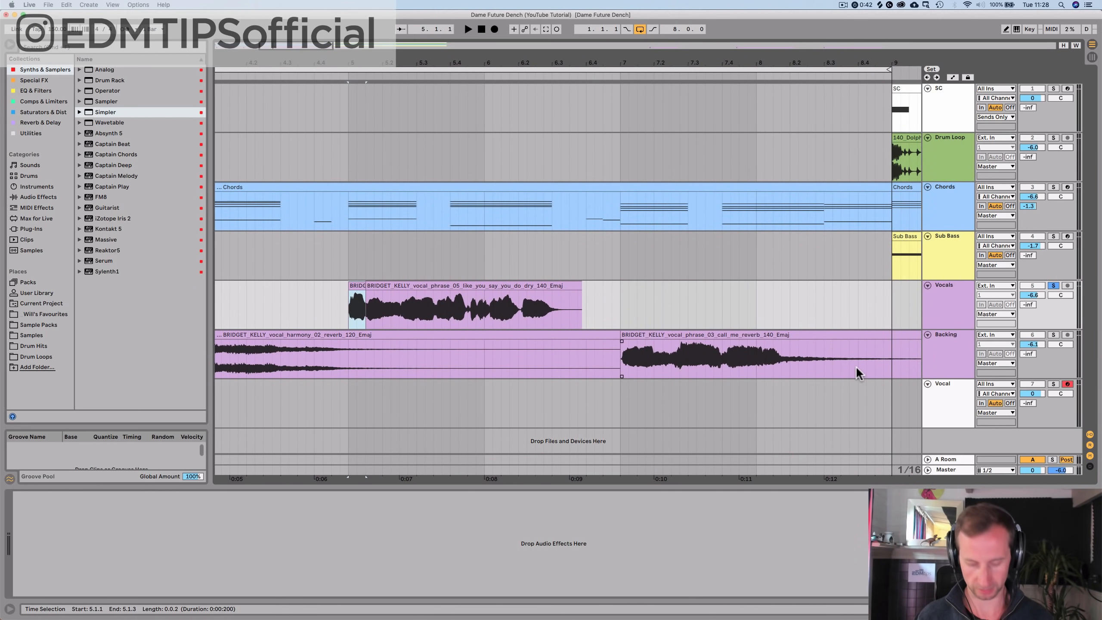
{"action": "left_click", "coordinate": [942, 393]}
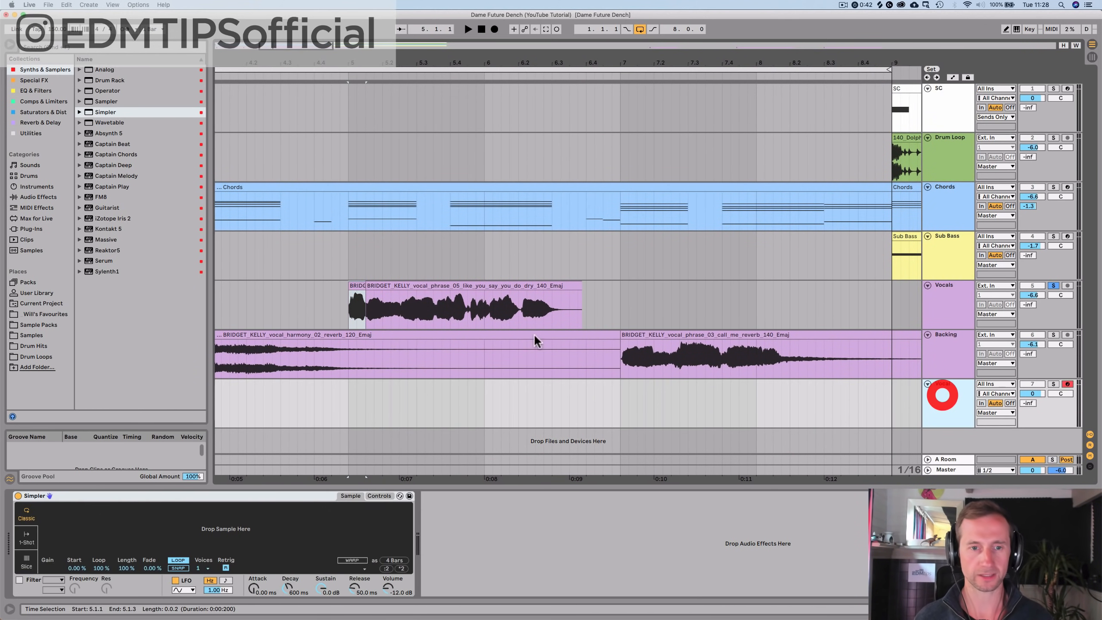
{"action": "left_click_drag", "start_coordinate": [359, 288], "coordinate": [160, 524]}
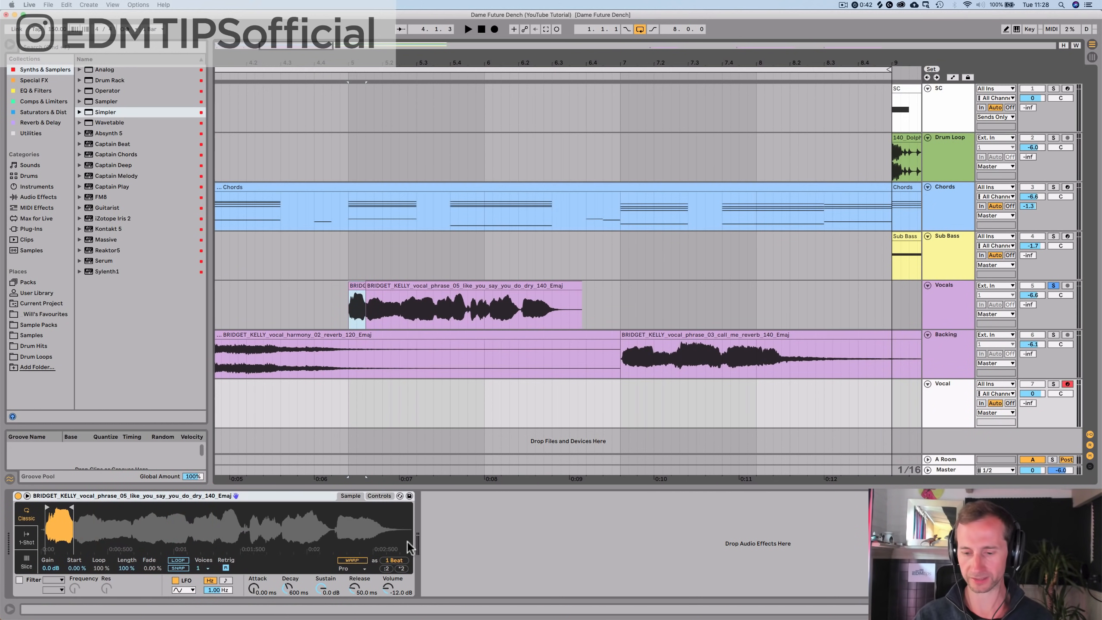
Step: Solo the Vocal track and move Simpler's sample start marker forward to trim the beginning of the syllable
{"action": "left_click", "coordinate": [1051, 384]}
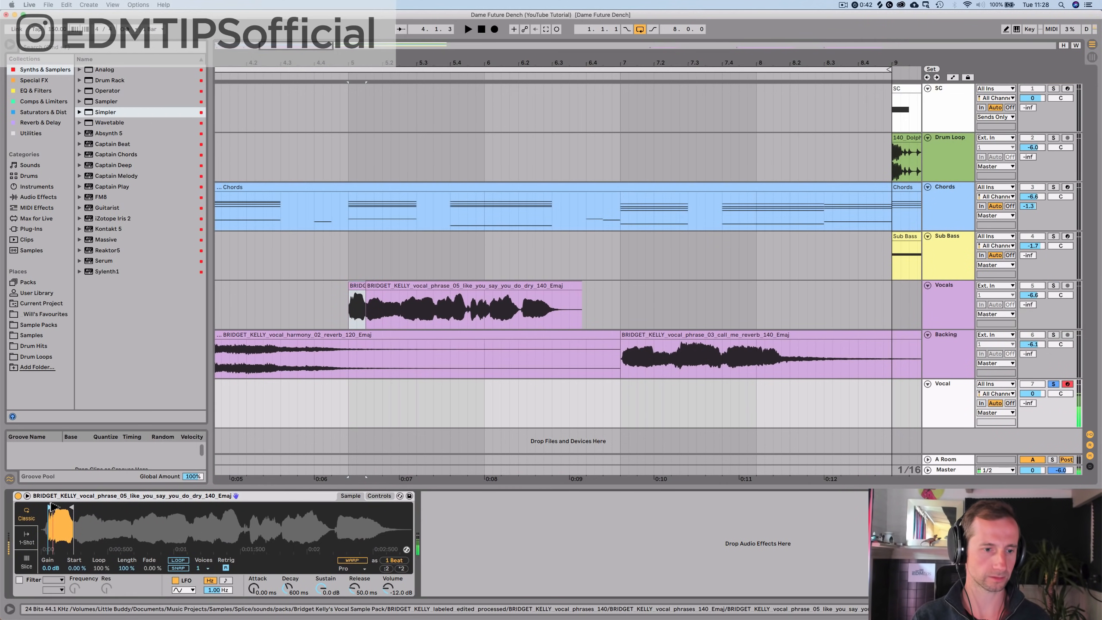
{"action": "left_click_drag", "start_coordinate": [51, 506], "coordinate": [62, 505]}
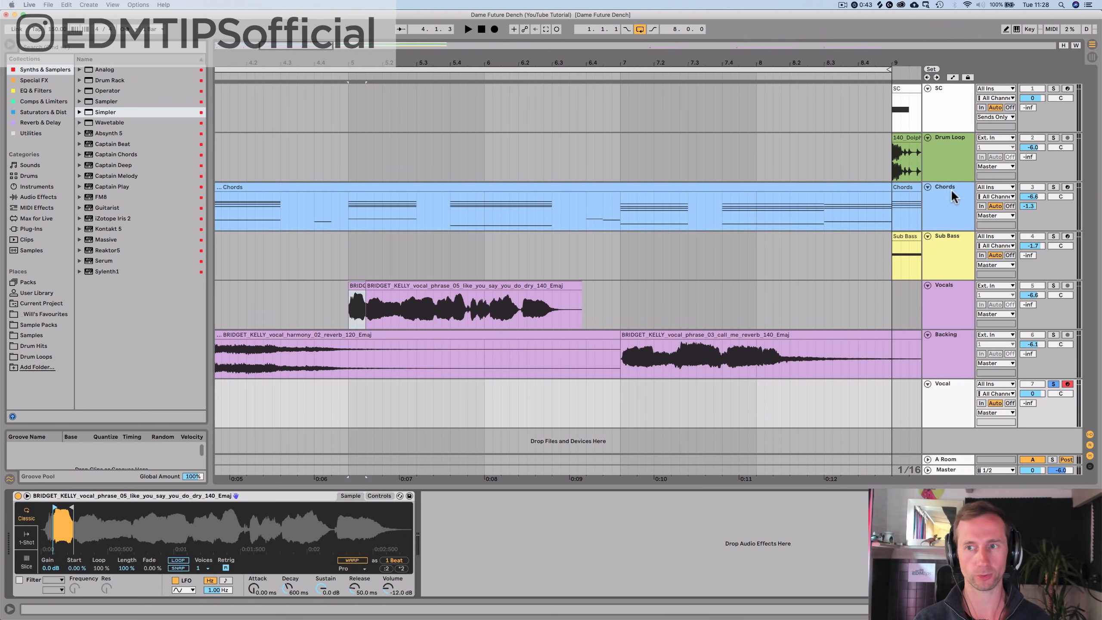
Step: Arm and solo the Chords track to play a reference pitch for tuning the vocal chop
{"action": "left_click", "coordinate": [954, 202]}
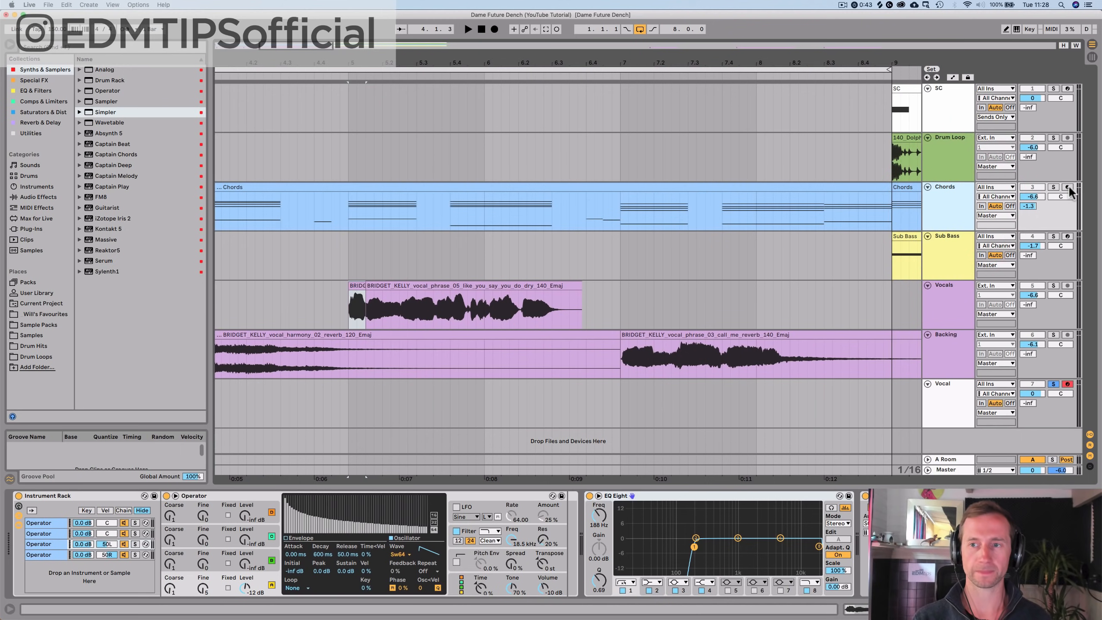
{"action": "left_click", "coordinate": [1067, 187]}
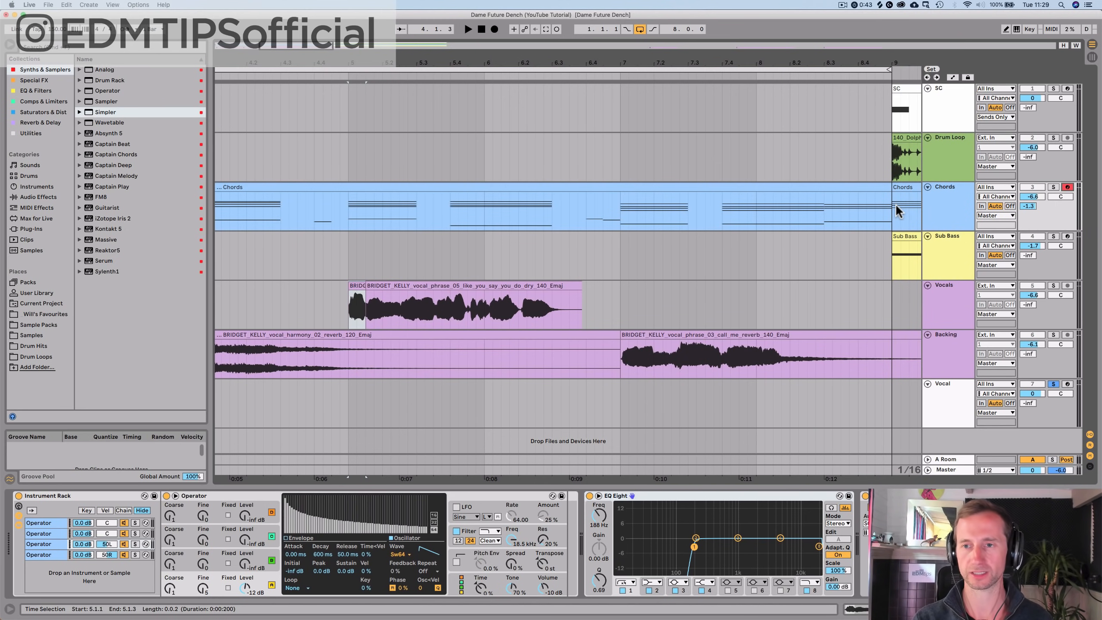
{"action": "left_click", "coordinate": [1052, 187]}
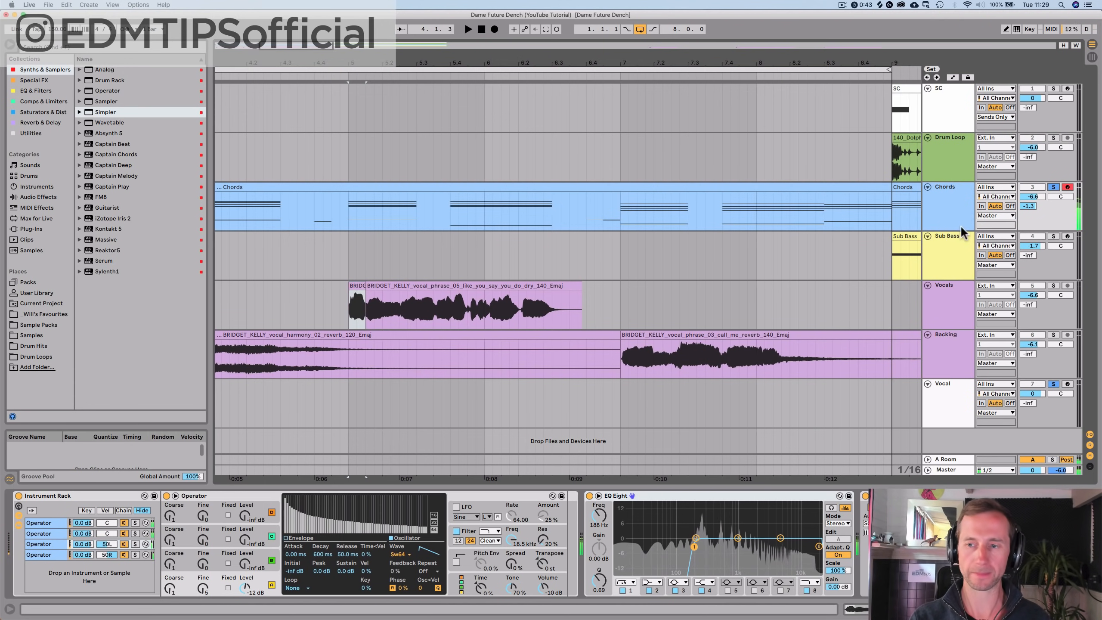
Step: Set the Simpler transpose on the Vocal track to -6 st, comparing the pitch against notes played on the Chords track
{"action": "left_click", "coordinate": [1068, 384]}
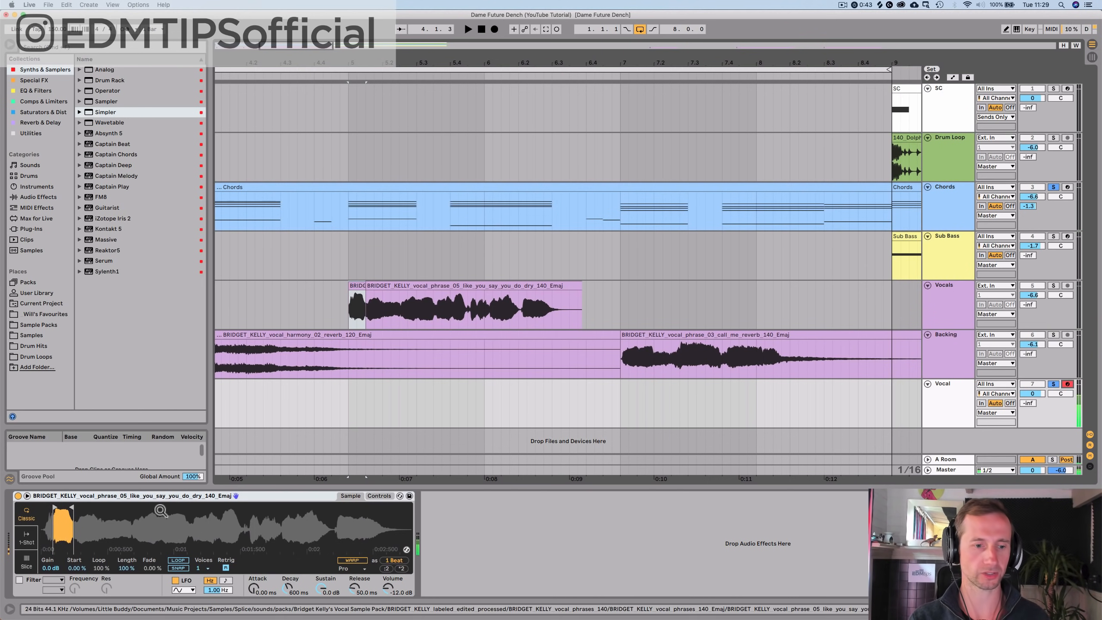
{"action": "left_click", "coordinate": [367, 499]}
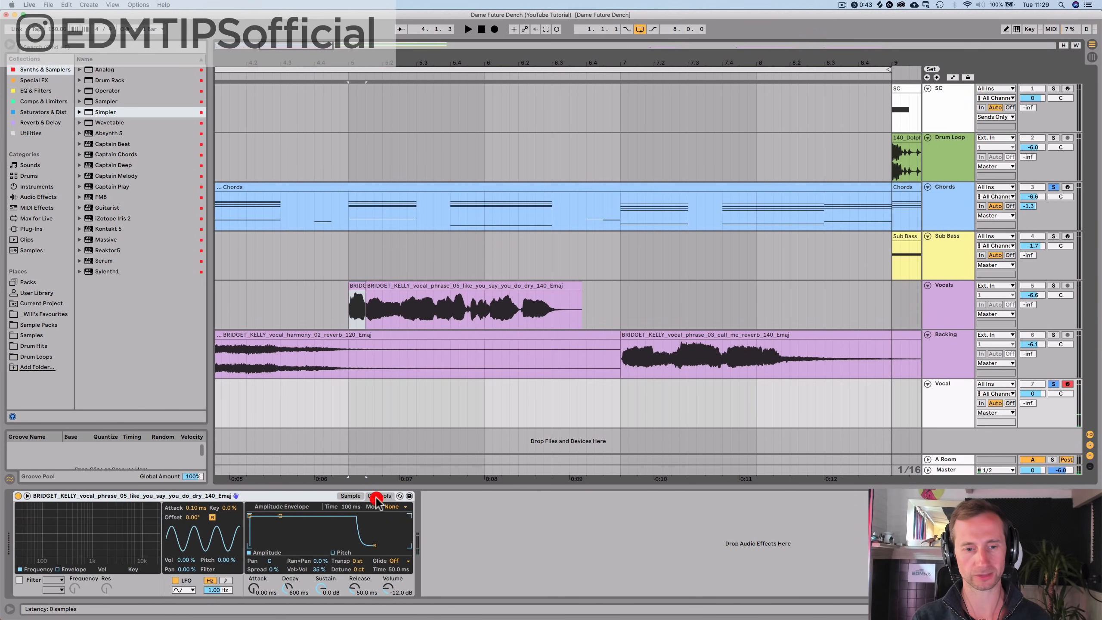
{"action": "left_click", "coordinate": [355, 561]}
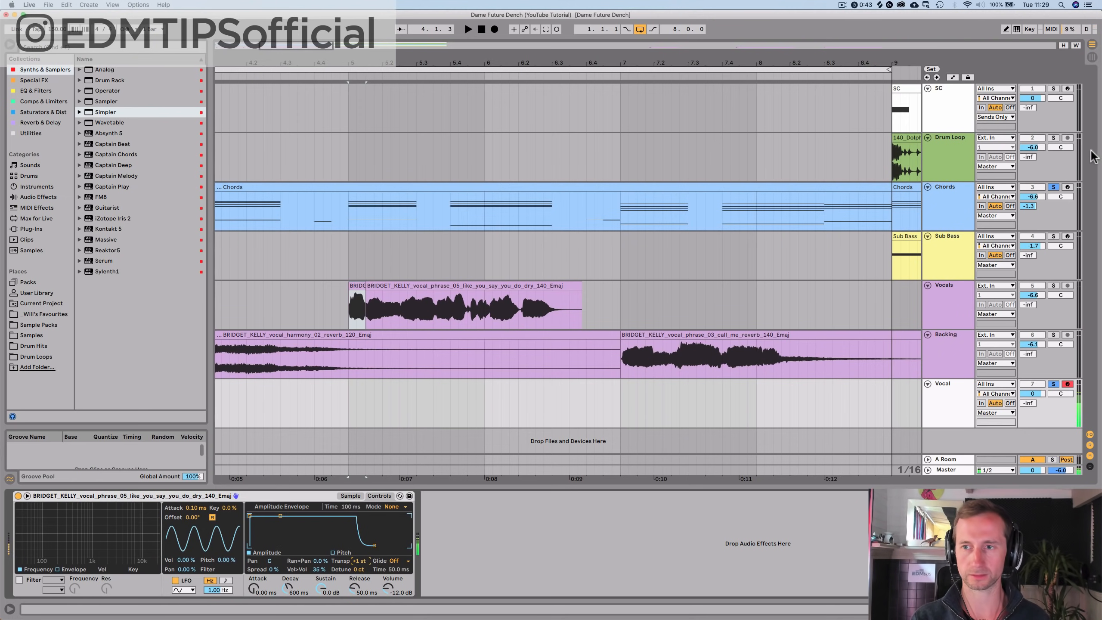
{"action": "left_click", "coordinate": [1067, 187]}
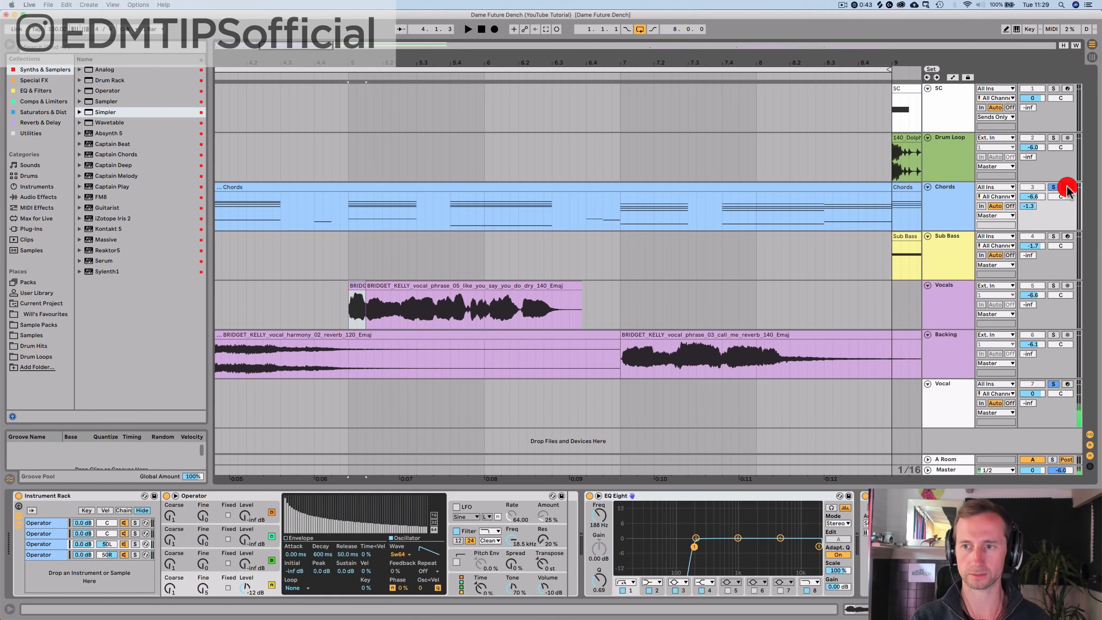
{"action": "left_click", "coordinate": [944, 397]}
{"action": "left_click", "coordinate": [1065, 384]}
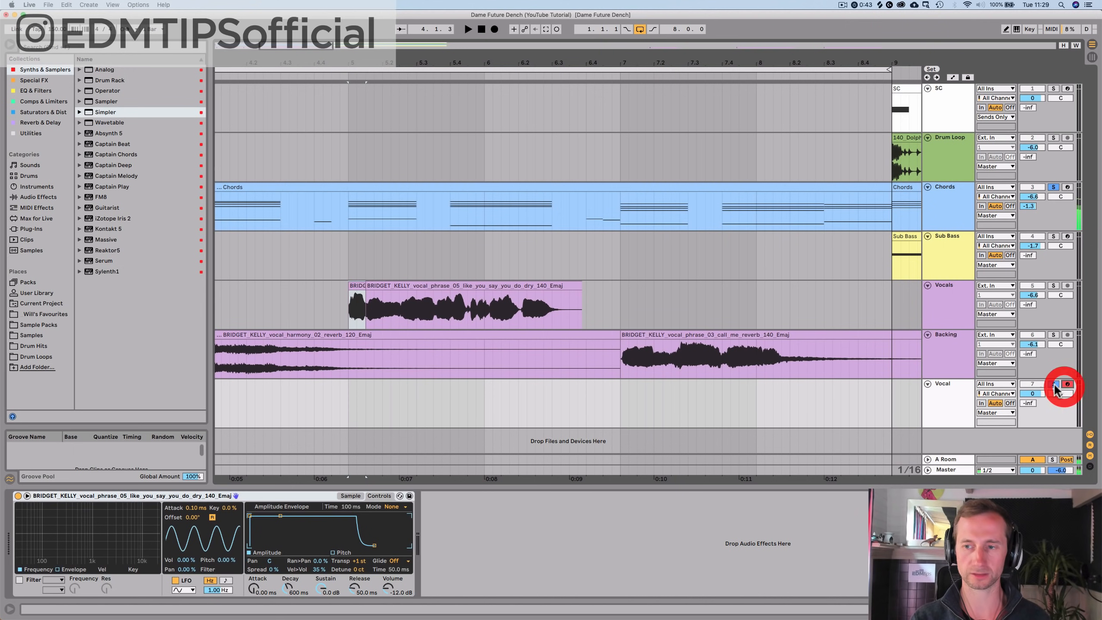
{"action": "left_click", "coordinate": [1055, 383]}
{"action": "left_click", "coordinate": [951, 398]}
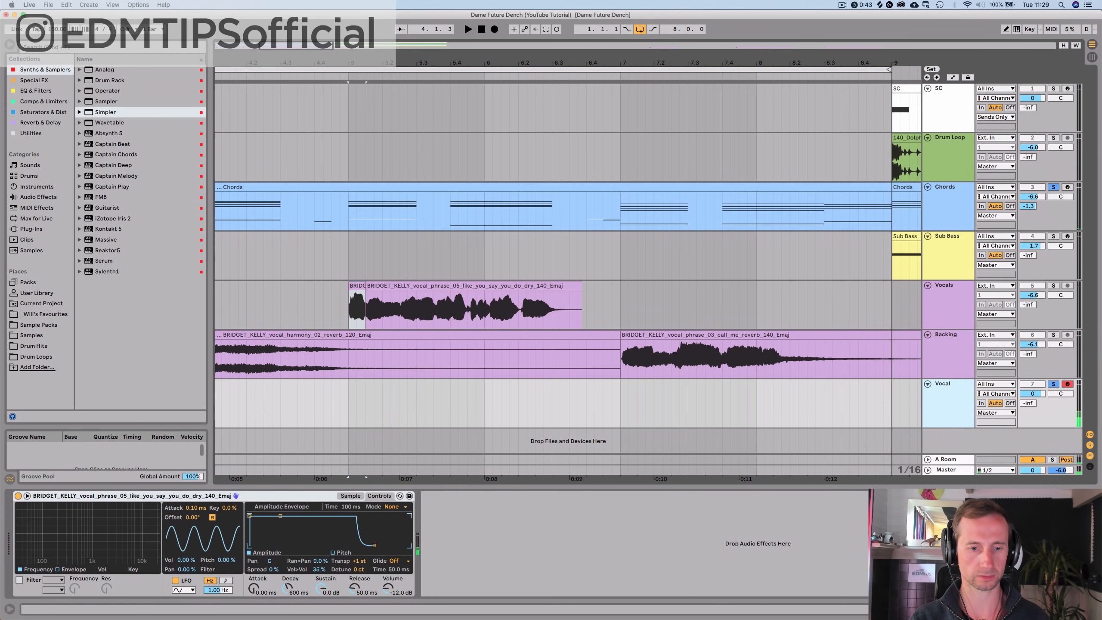
{"action": "left_click_drag", "start_coordinate": [360, 561], "coordinate": [360, 569]}
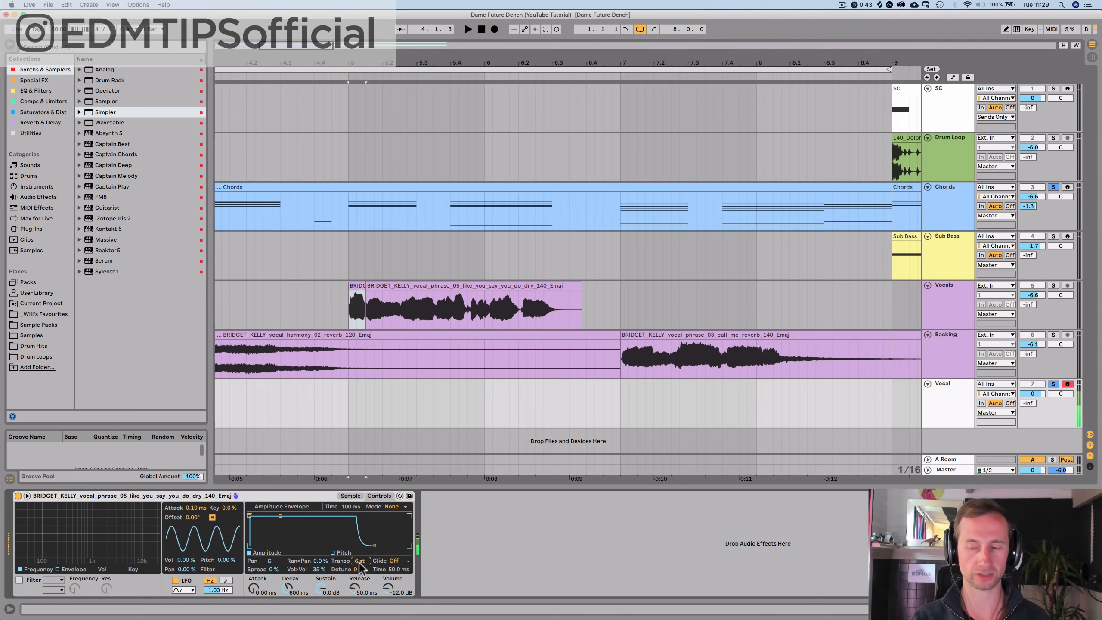
{"action": "left_click", "coordinate": [1067, 187]}
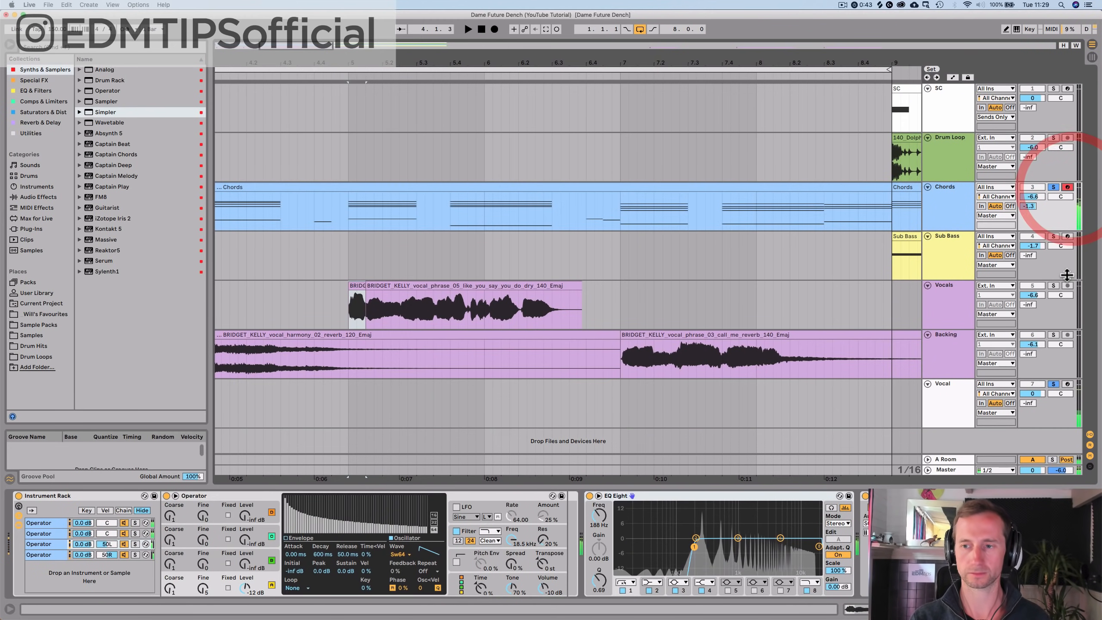
{"action": "left_click", "coordinate": [1067, 384]}
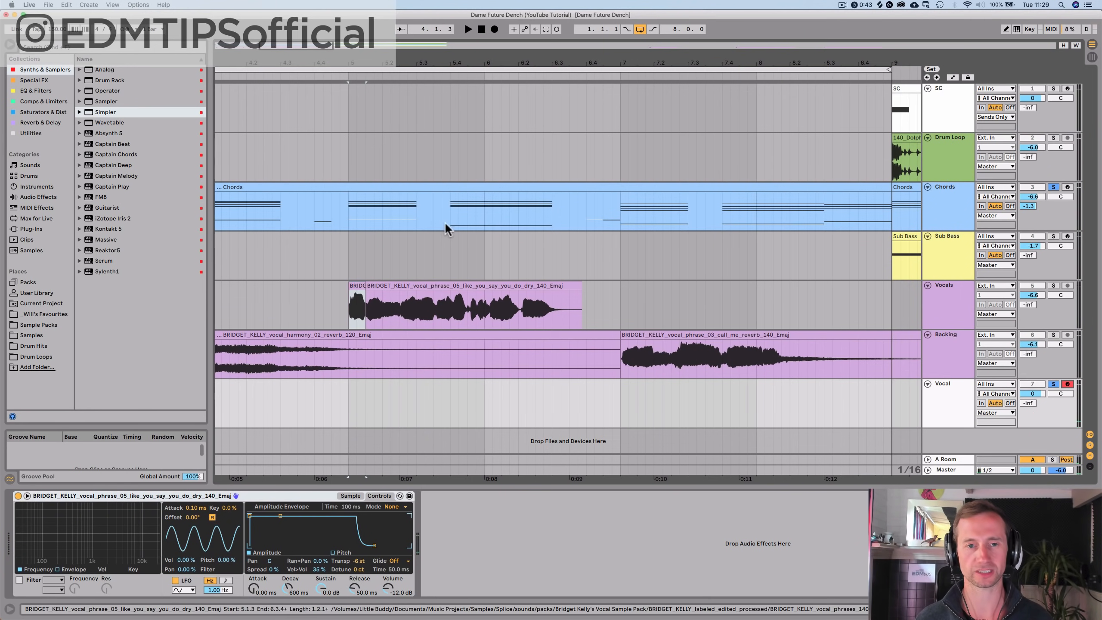
Step: Start playback from bar 9 on the Vocal track and clear the solos on the Chords and Vocal tracks
{"action": "left_click_drag", "start_coordinate": [461, 64], "coordinate": [275, 63]}
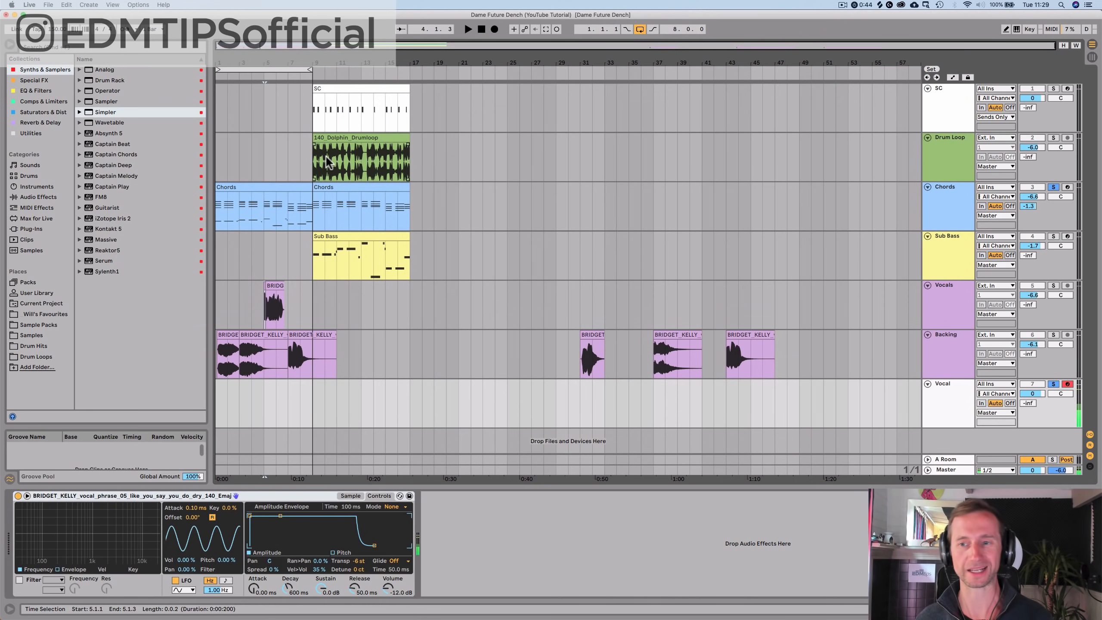
{"action": "left_click", "coordinate": [312, 414]}
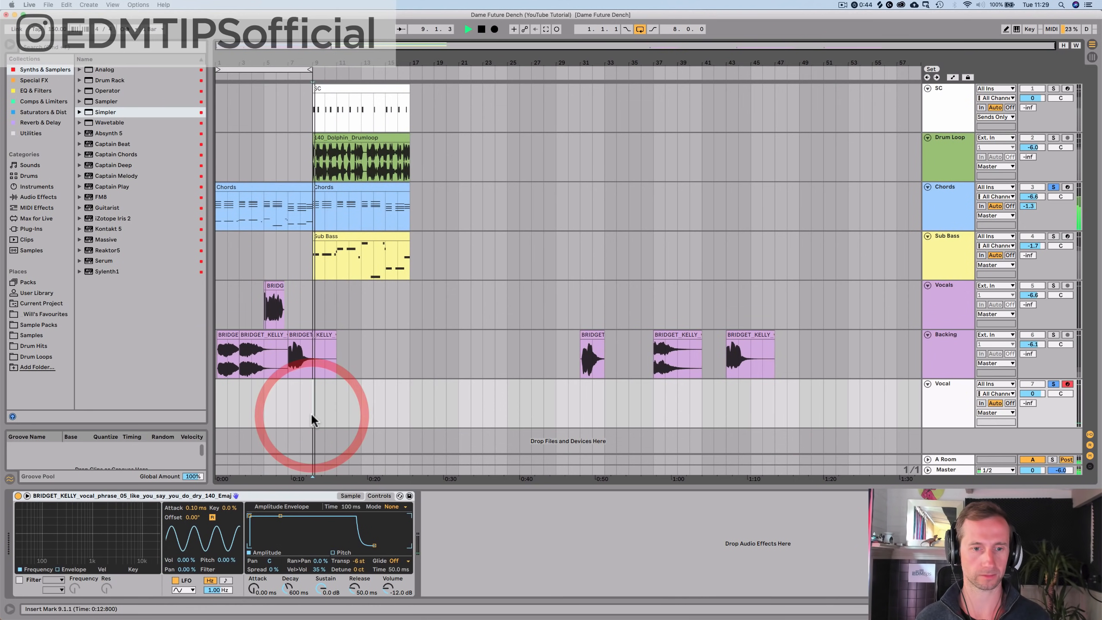
{"action": "key", "text": "space"}
{"action": "key", "text": "space"}
{"action": "left_click", "coordinate": [1053, 384]}
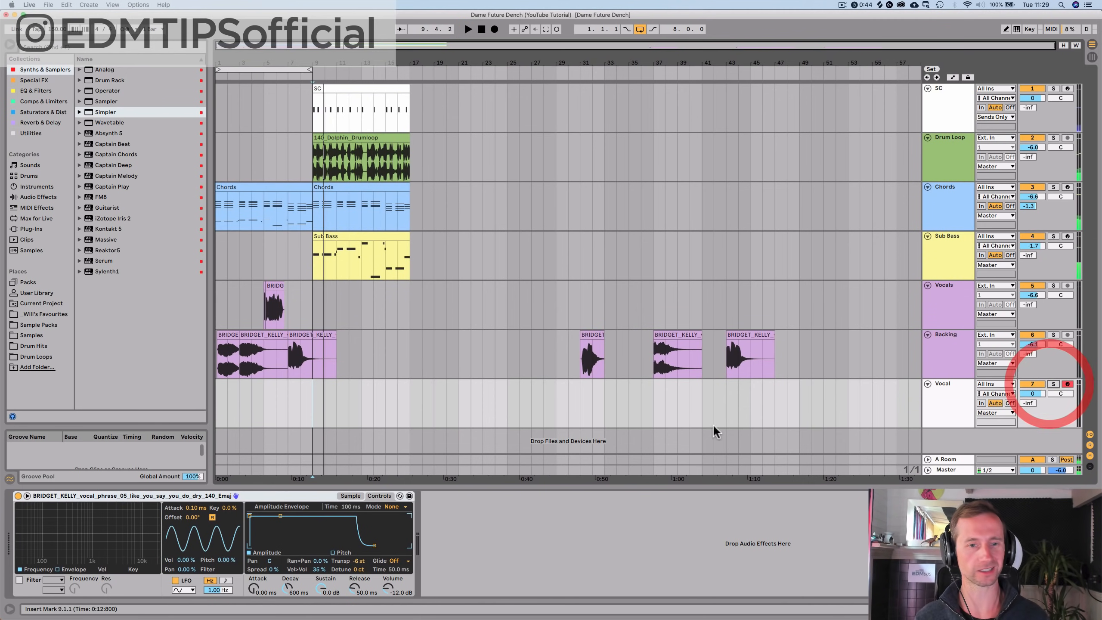
Step: Create an empty MIDI clip on the Vocal track from 9.1.1 to 17.1.1 and name it "Vocal Chop"
{"action": "left_click_drag", "start_coordinate": [313, 408], "coordinate": [398, 413]}
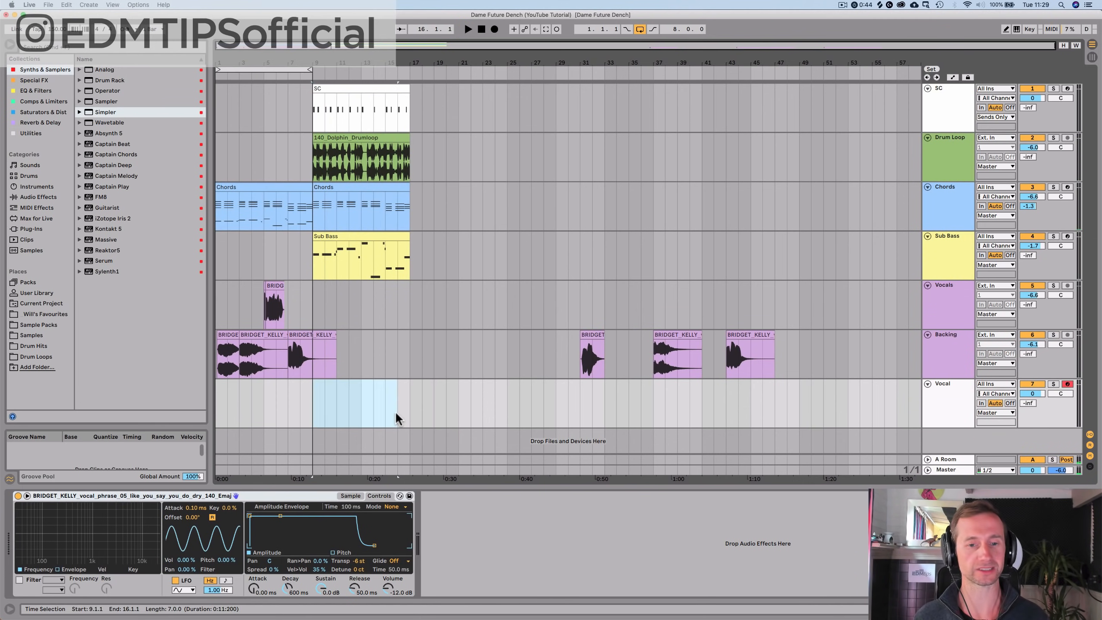
{"action": "double_click", "coordinate": [406, 408]}
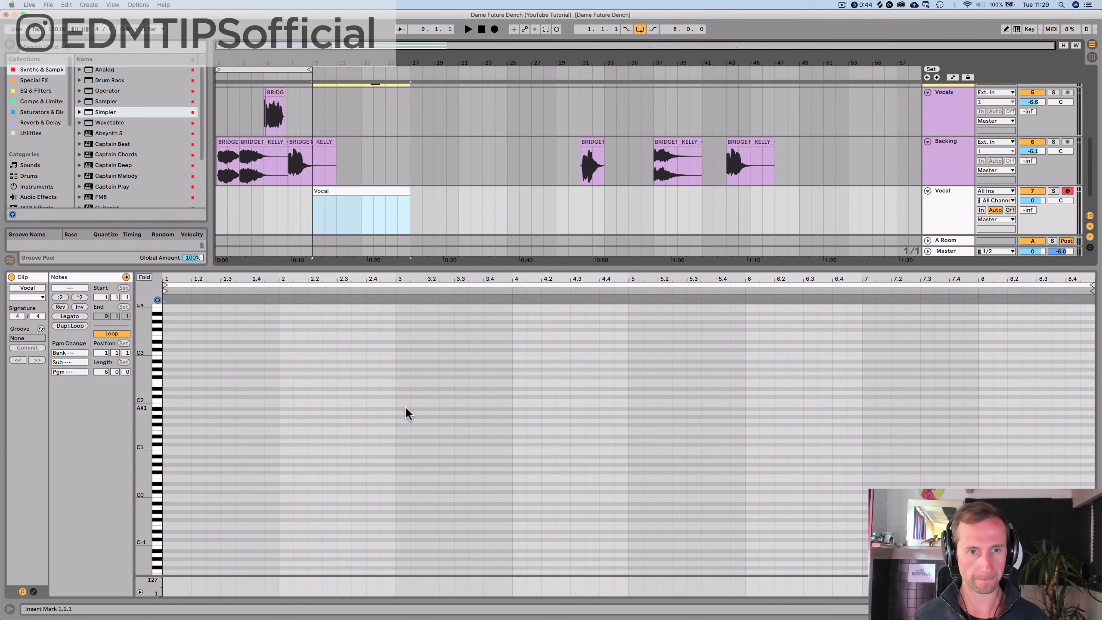
{"action": "key", "text": "super+r"}
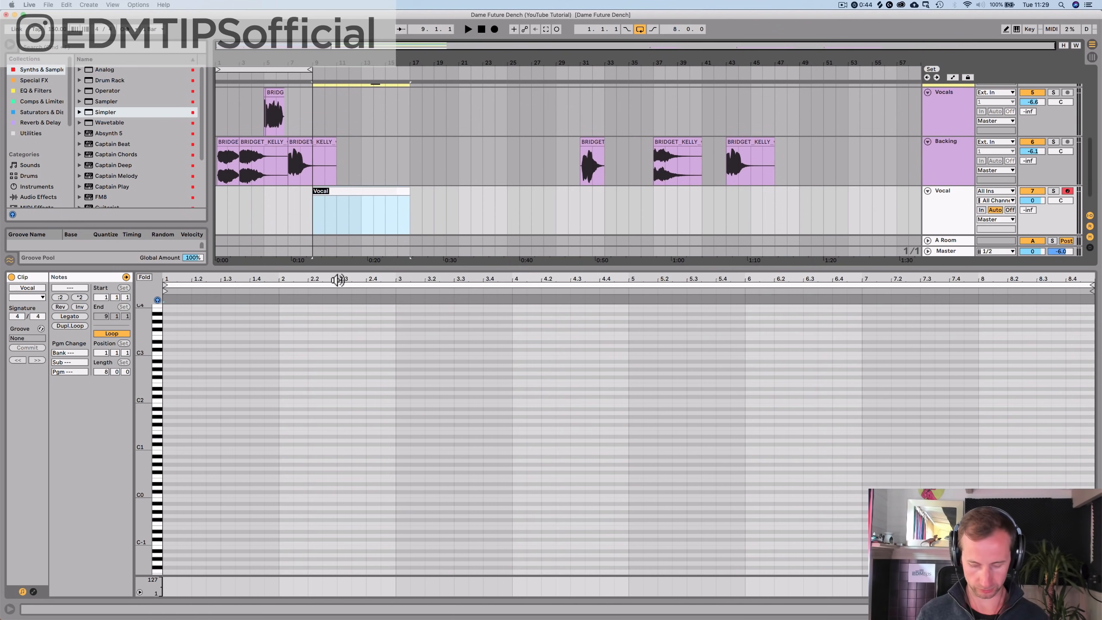
{"action": "type", "text": "Vocal Chop"}
{"action": "key", "text": "Return"}
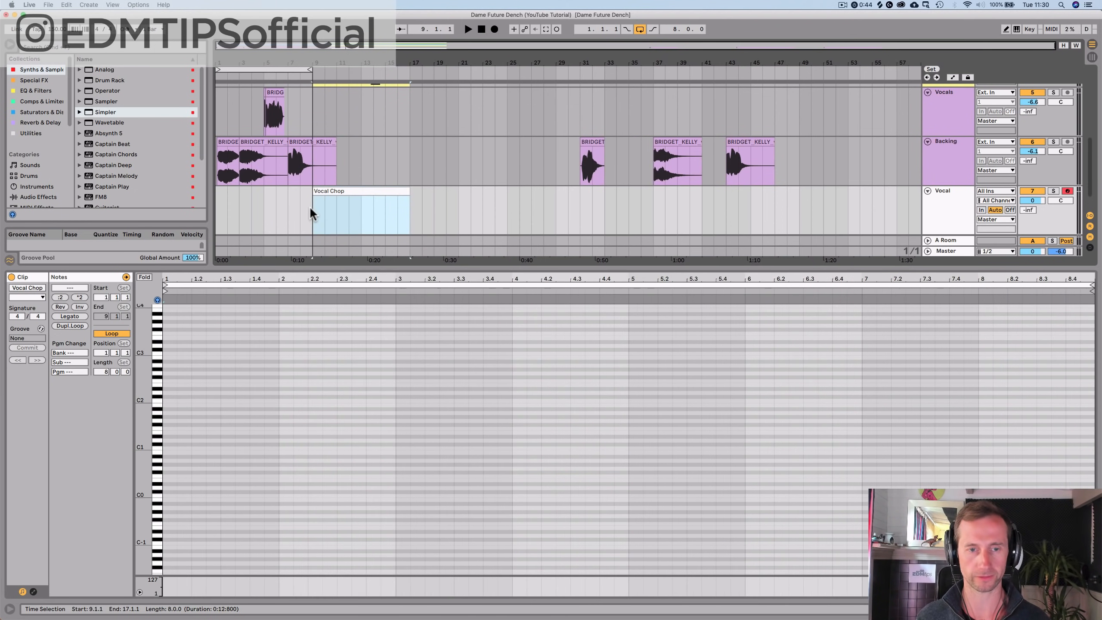
Step: Loop the arrangement over the Vocal Chop clip and play it back while trying out chop notes
{"action": "left_click", "coordinate": [310, 209]}
{"action": "key", "text": "super+l"}
{"action": "key", "text": "space"}
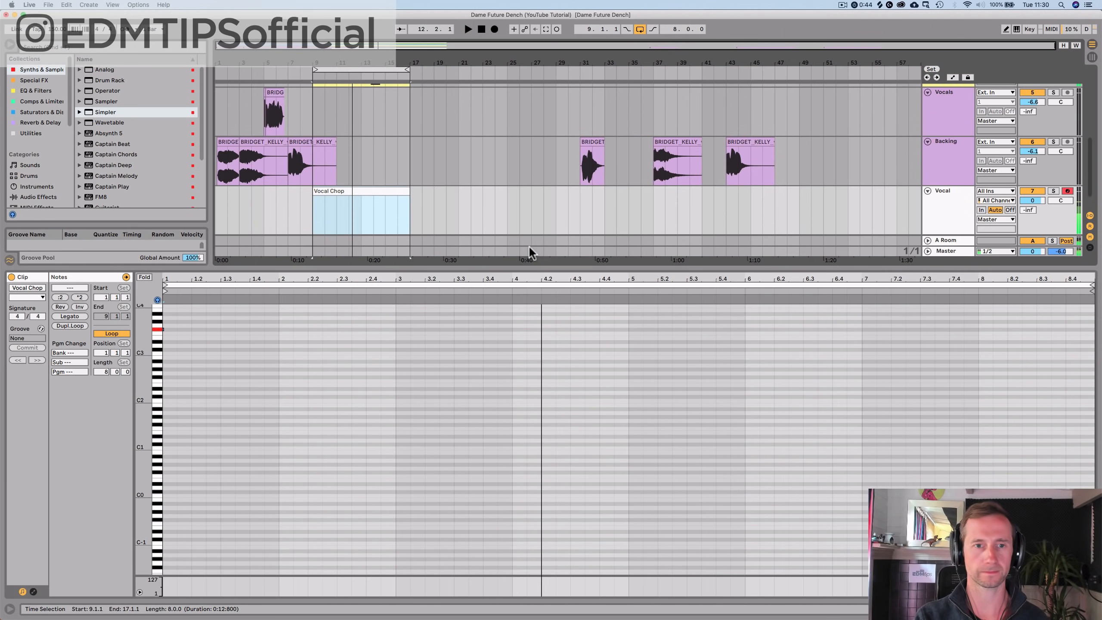
Step: Fine-tune the Vocal track's Simpler detune to -9 ct, checking the pitch against the Chords track
{"action": "left_click", "coordinate": [932, 204]}
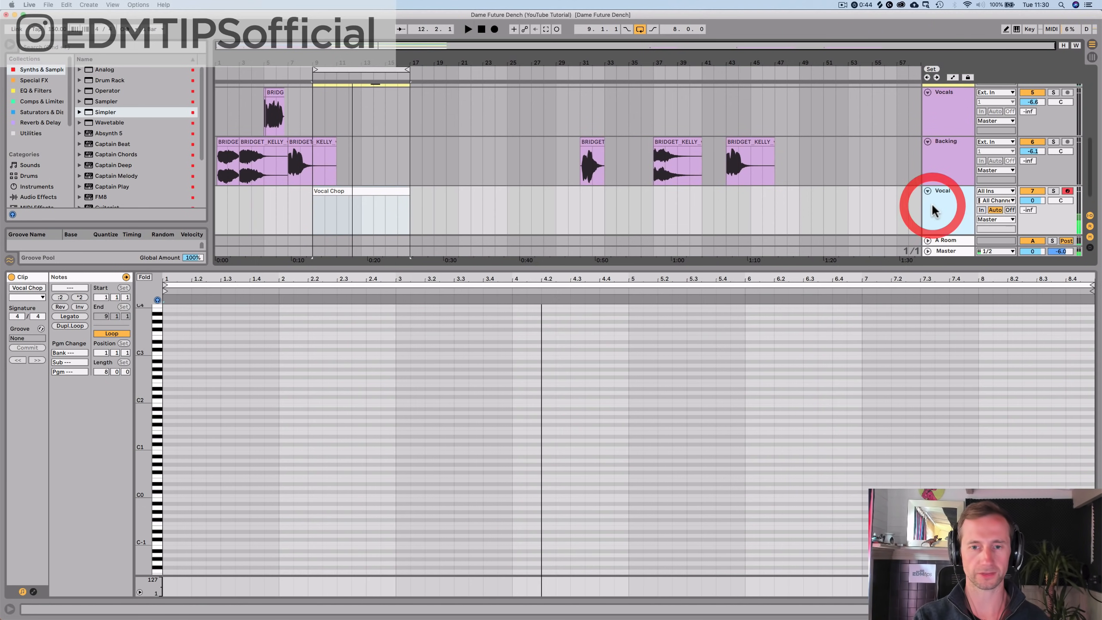
{"action": "key", "text": "shift+Tab"}
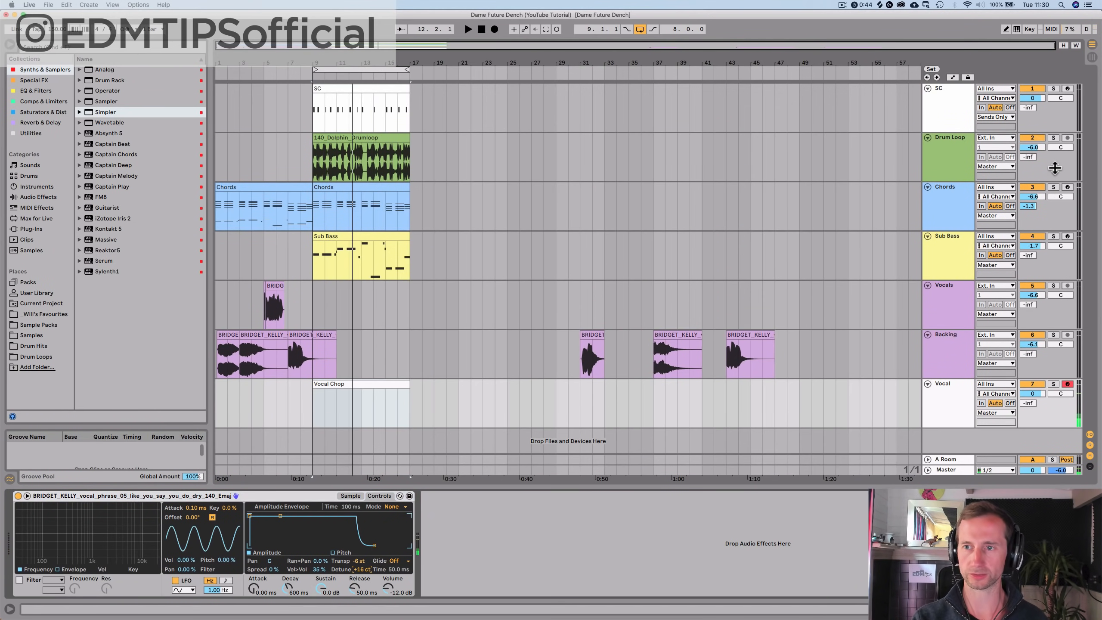
{"action": "left_click", "coordinate": [1067, 187]}
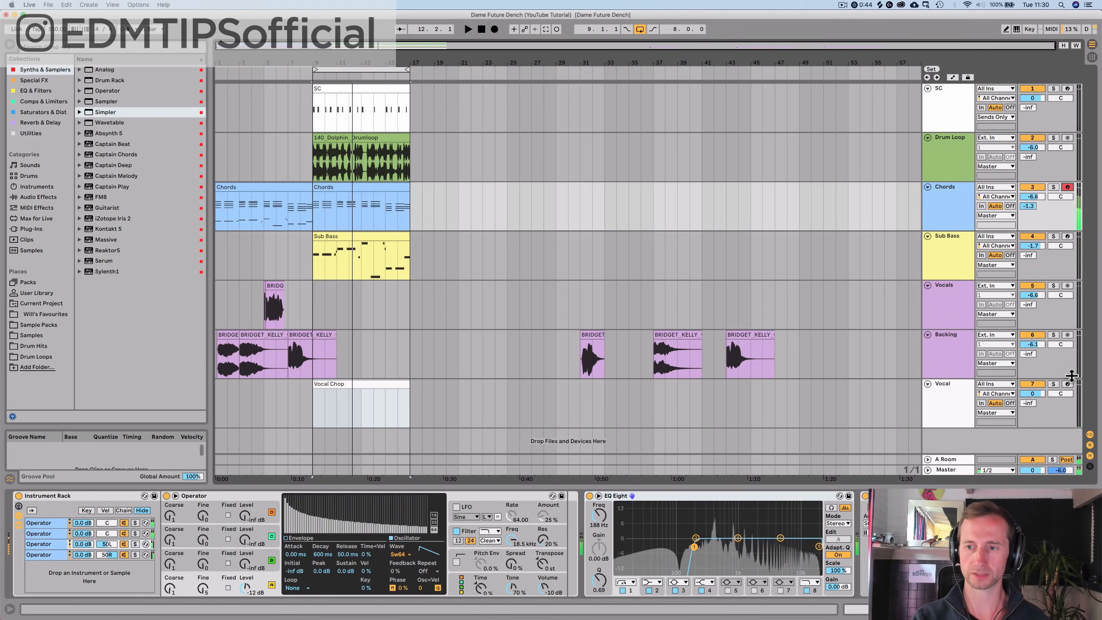
{"action": "left_click", "coordinate": [1067, 385]}
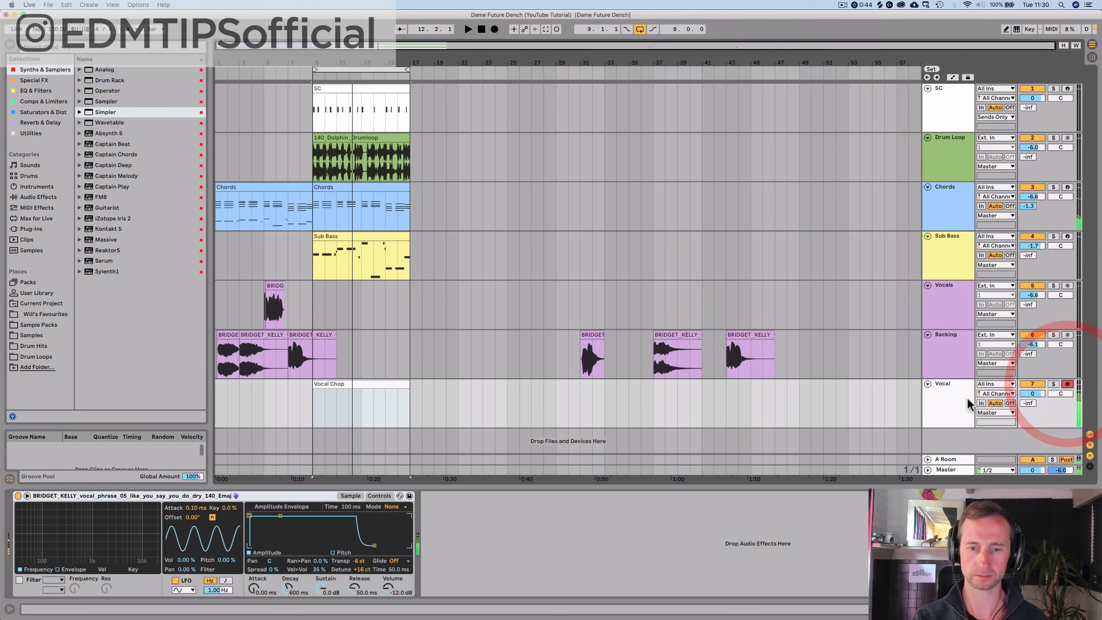
{"action": "left_click_drag", "start_coordinate": [356, 572], "coordinate": [357, 562]}
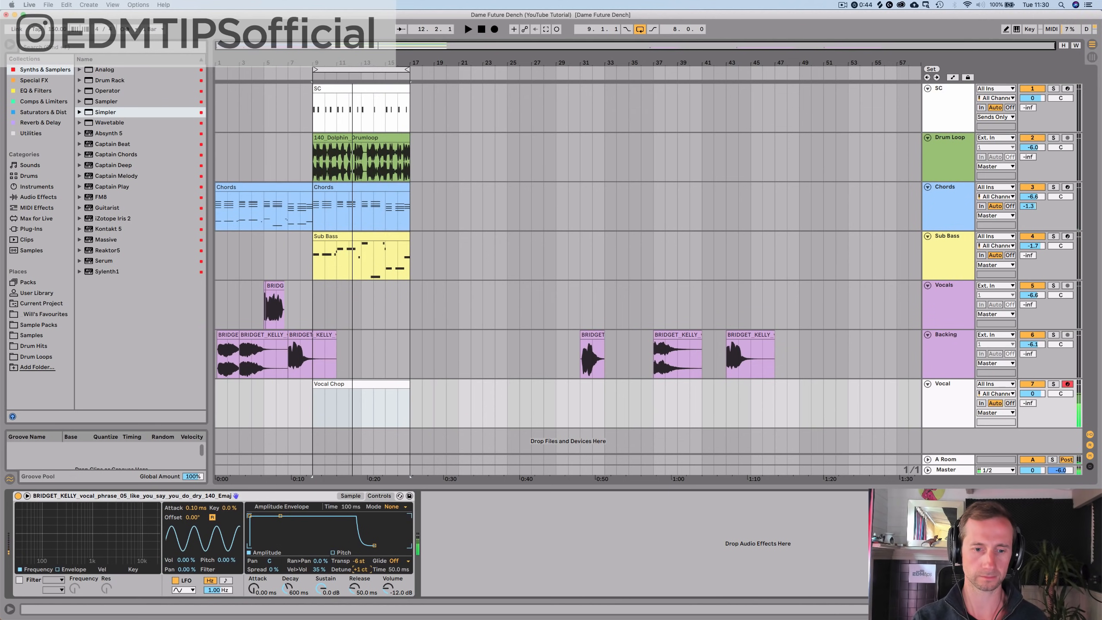
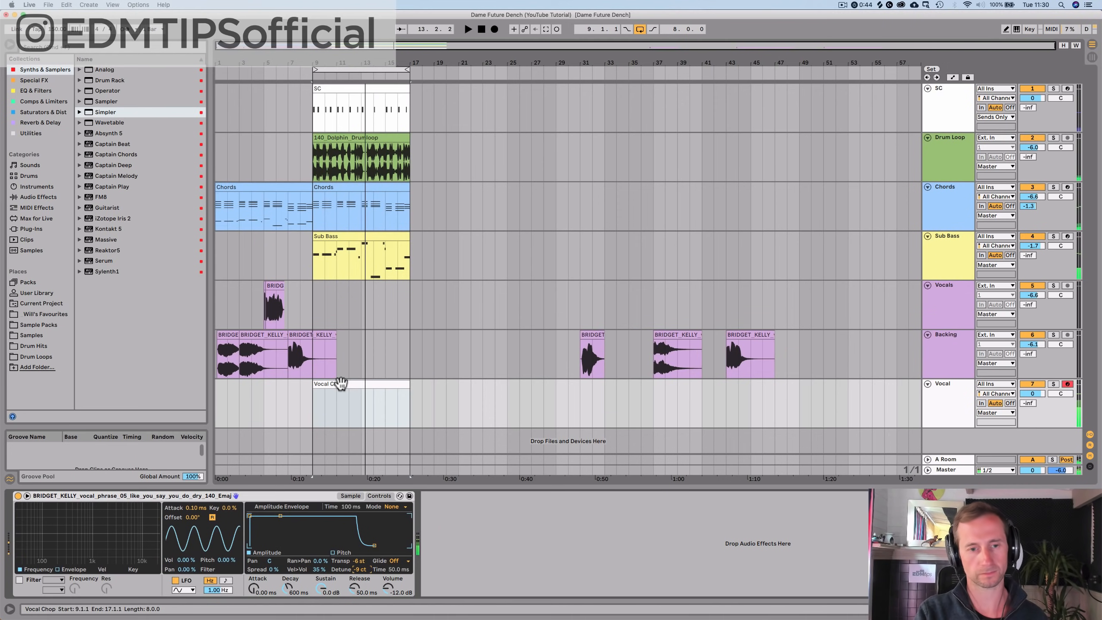
Step: Open the Vocal Chop clip and add two G#3 notes at 1.2.1 and 1.3.1
{"action": "double_click", "coordinate": [341, 382]}
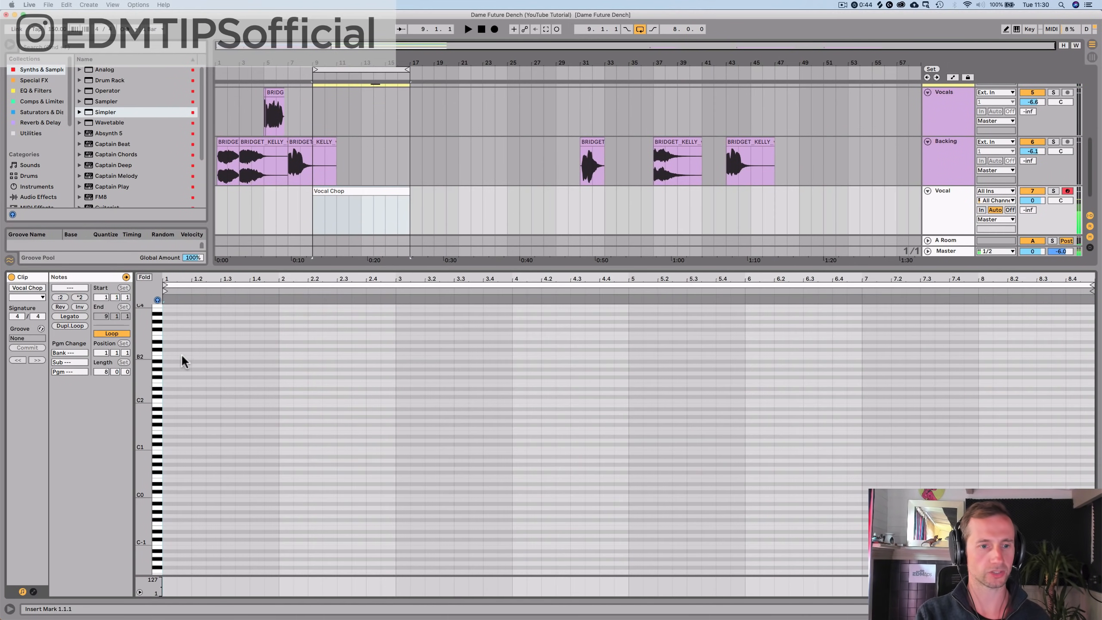
{"action": "scroll", "coordinate": [174, 349], "scroll_direction": "up", "scroll_amount": 1}
{"action": "key", "text": "space"}
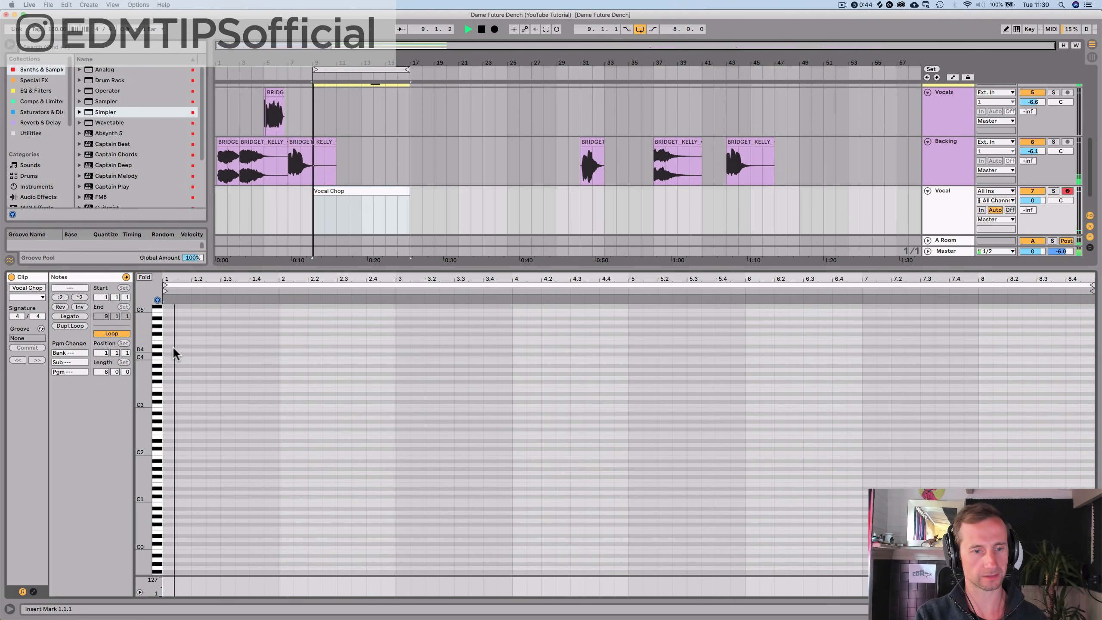
{"action": "double_click", "coordinate": [198, 374]}
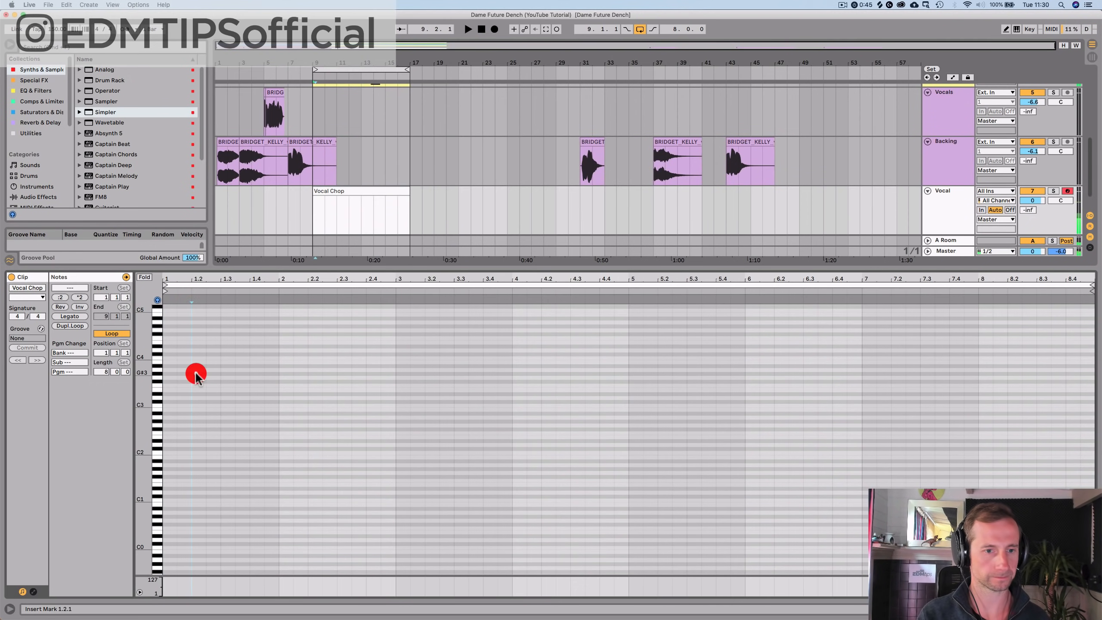
{"action": "double_click", "coordinate": [227, 373]}
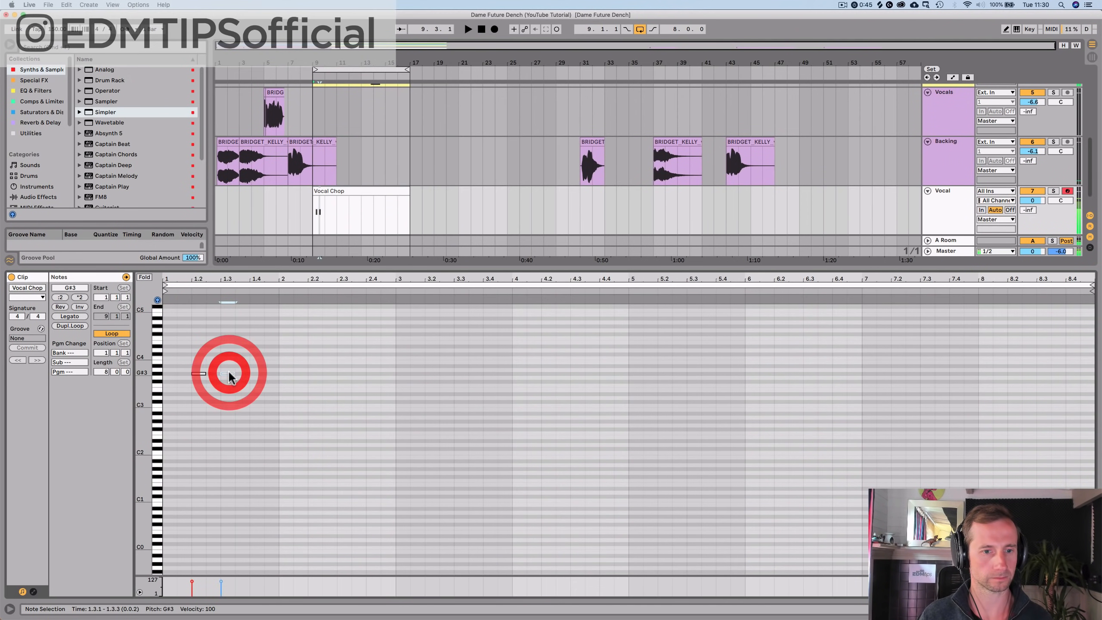
Step: Add an F#3 note at 1.3.3 directly following the second G#3 note
{"action": "left_click", "coordinate": [245, 396]}
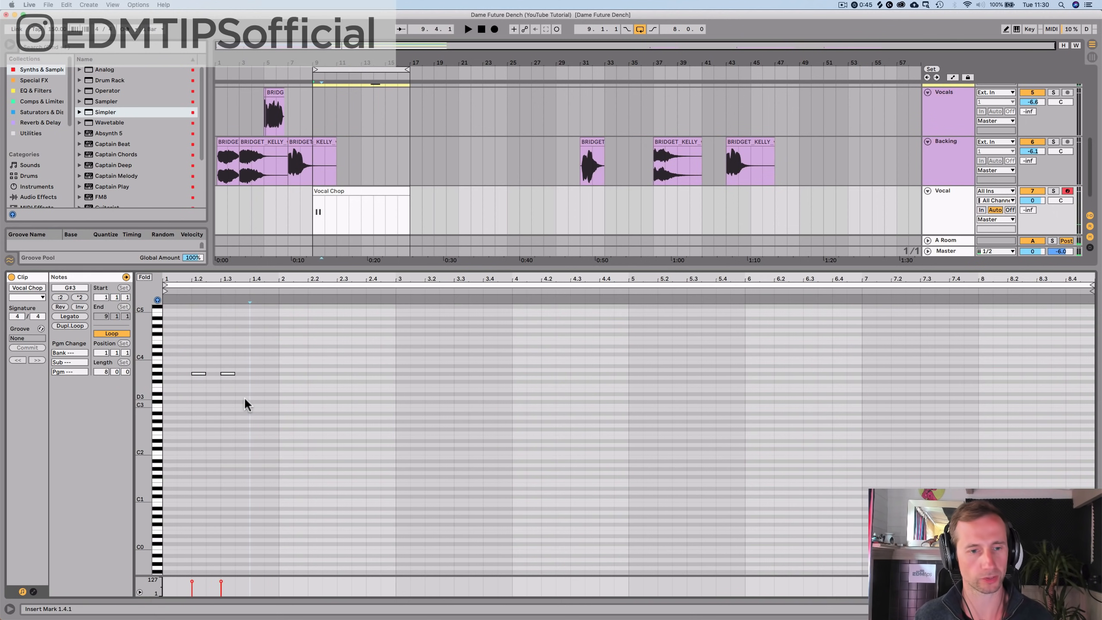
{"action": "double_click", "coordinate": [244, 396]}
{"action": "key", "text": "Up"}
{"action": "key", "text": "Up"}
{"action": "key", "text": "Up"}
{"action": "key", "text": "Up"}
{"action": "key", "text": "Up"}
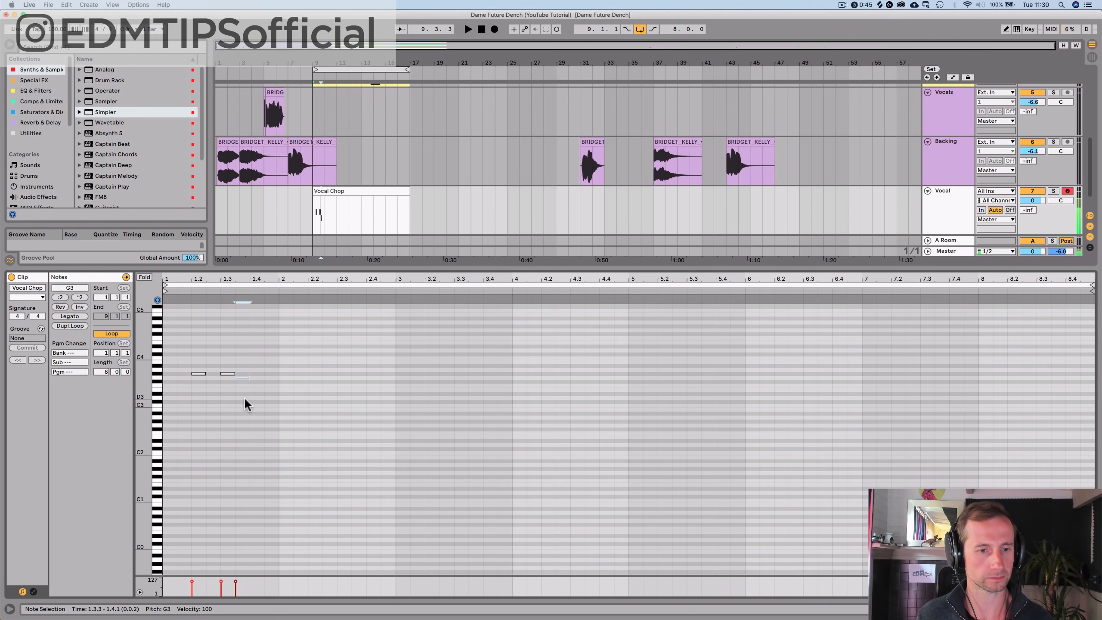
{"action": "key", "text": "Down"}
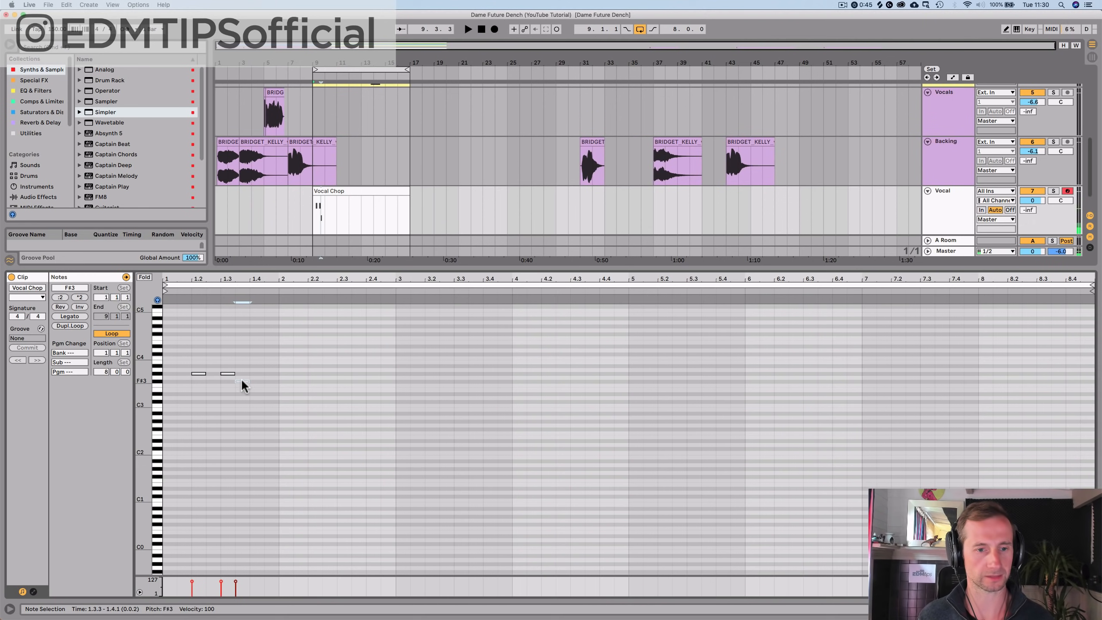
Step: Add a B3 note at 1.4.1 after the F#3 note and audition the phrase
{"action": "left_click_drag", "start_coordinate": [241, 380], "coordinate": [262, 360]}
{"action": "key", "text": "space"}
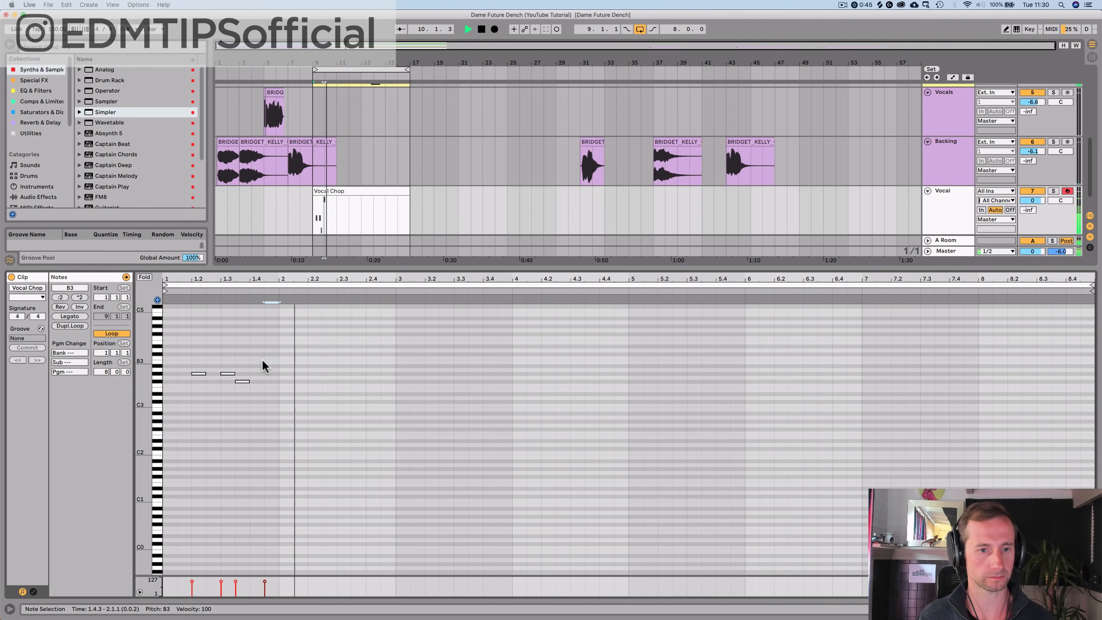
{"action": "key", "text": "space"}
{"action": "key", "text": "Left"}
Step: Duplicate the first bar's note pattern six times through bar 7 of the clip and play it from the start
{"action": "left_click_drag", "start_coordinate": [257, 361], "coordinate": [167, 349]}
{"action": "key", "text": "super+d"}
{"action": "key", "text": "super+d"}
{"action": "key", "text": "super+d"}
{"action": "key", "text": "super+d"}
{"action": "key", "text": "super+d"}
{"action": "key", "text": "super+d"}
{"action": "left_click", "coordinate": [168, 349]}
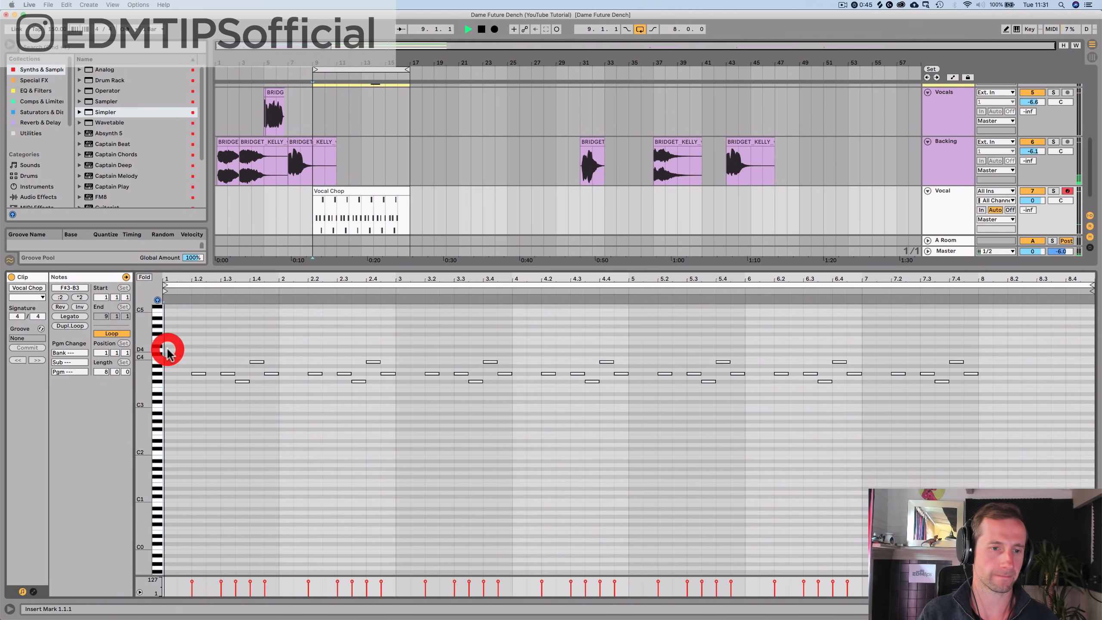
Step: Lower the B3 note at 4.4.1 to A3 and delete all notes after bar 4
{"action": "key", "text": "space"}
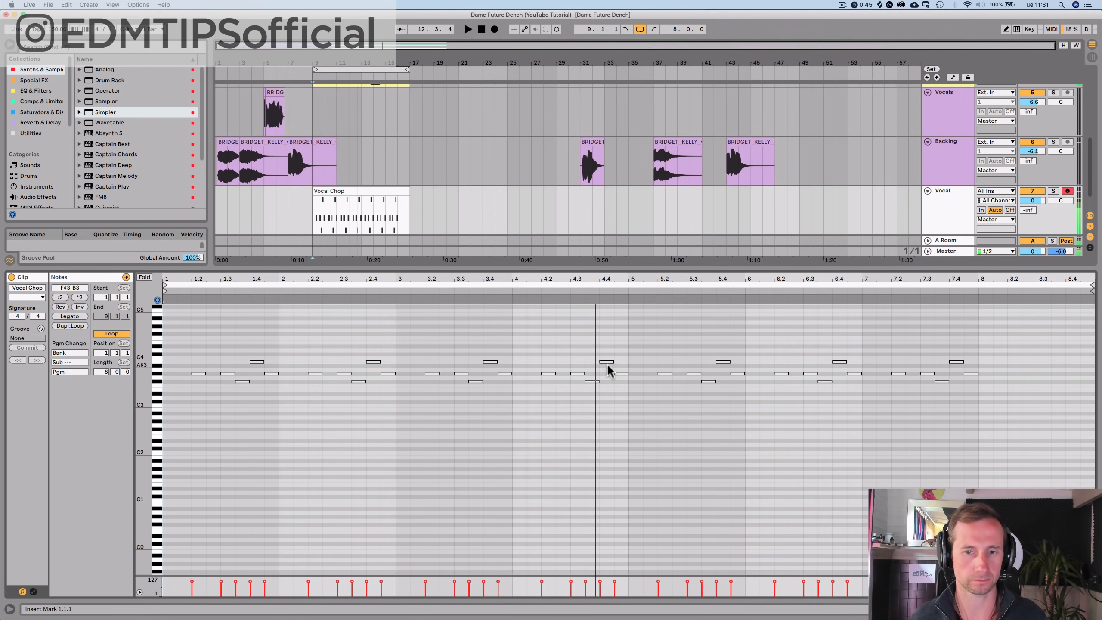
{"action": "key", "text": "space"}
{"action": "left_click_drag", "start_coordinate": [607, 362], "coordinate": [1069, 361]}
{"action": "key", "text": "Delete"}
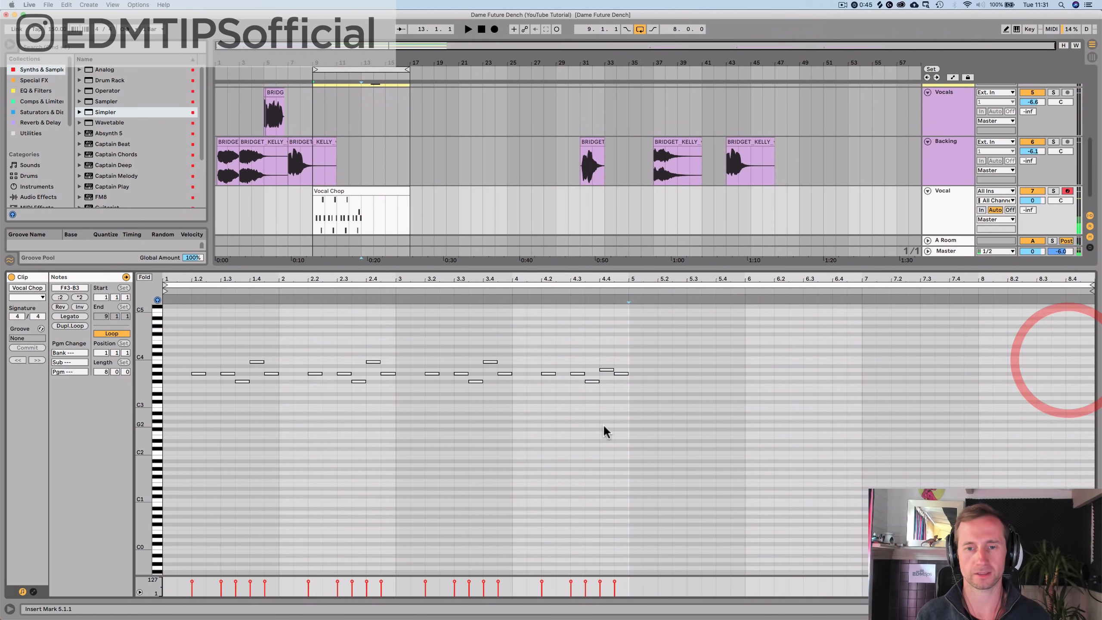
Step: Duplicate the first four bars of vocal chop notes across bars 5 to 8 and play the result
{"action": "left_click_drag", "start_coordinate": [623, 417], "coordinate": [162, 335]}
{"action": "key", "text": "super+d"}
{"action": "key", "text": "space"}
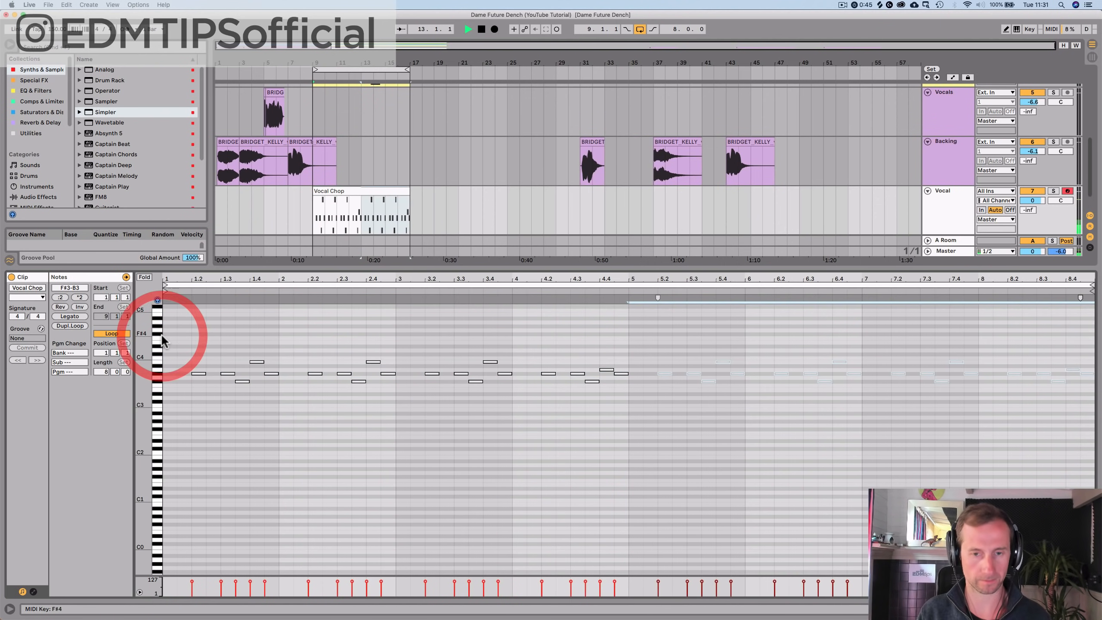
Step: Set the vocal chop Simpler's detune to -12 ct while the loop plays
{"action": "key", "text": "shift+Tab"}
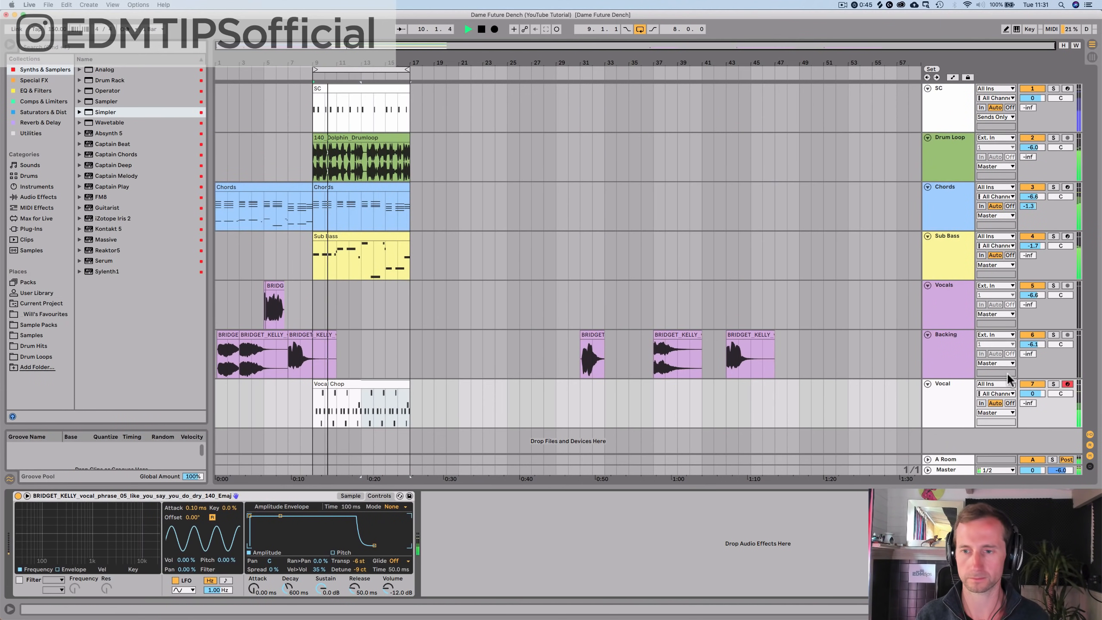
{"action": "left_click_drag", "start_coordinate": [362, 569], "coordinate": [362, 572]}
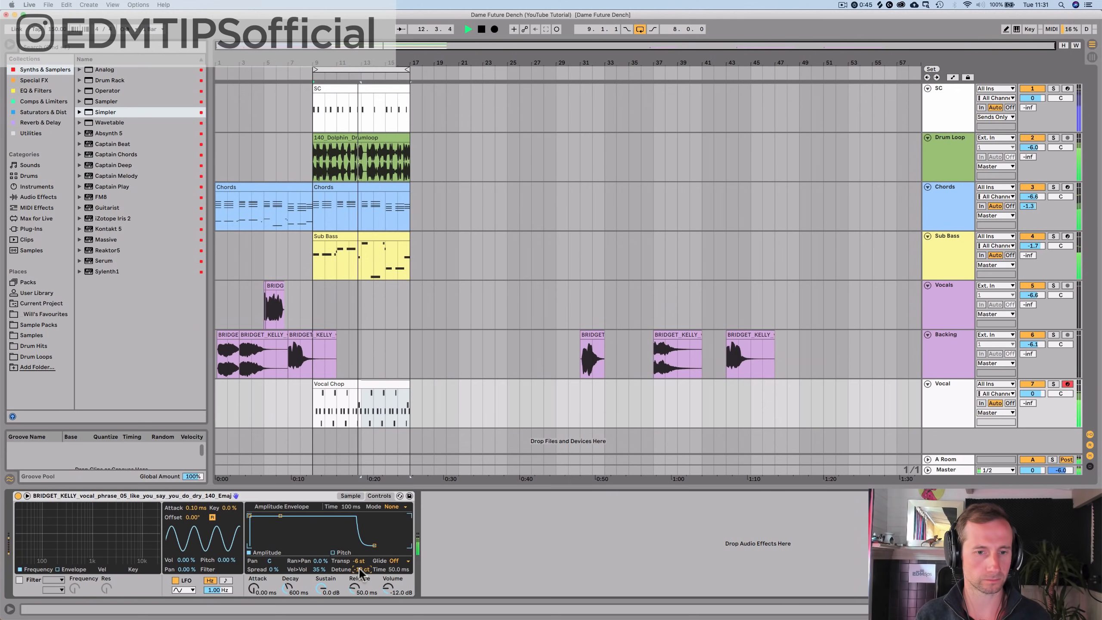
{"action": "left_click", "coordinate": [959, 415]}
{"action": "key", "text": "space"}
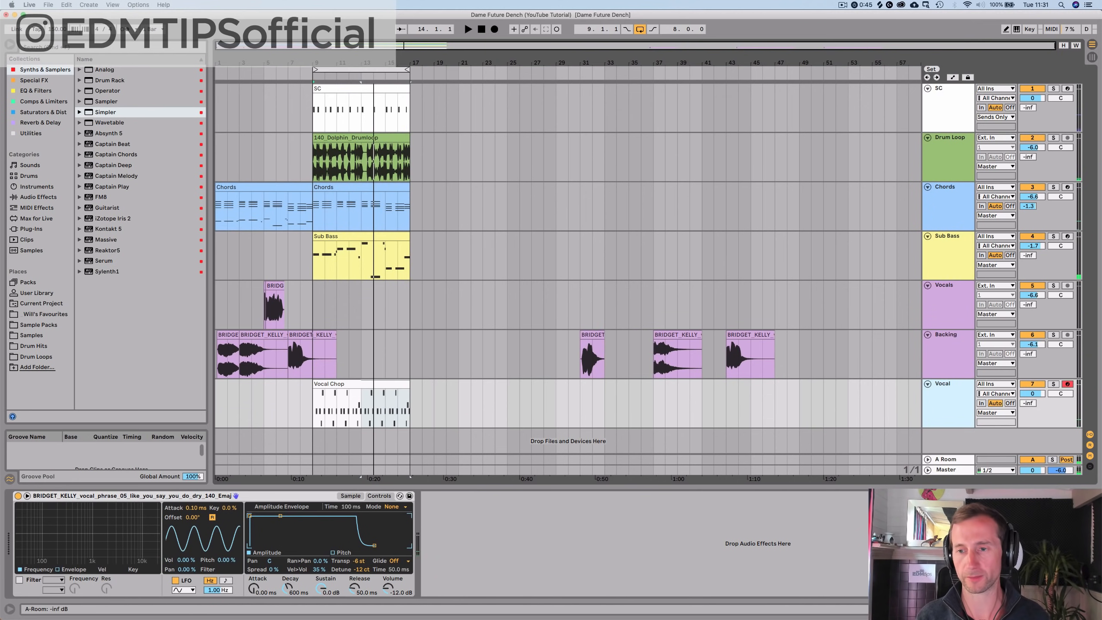
Step: Set the Vocal track's send to the A Room return to -2.8 dB while the drop plays
{"action": "left_click_drag", "start_coordinate": [1028, 404], "coordinate": [1028, 360]}
{"action": "key", "text": "space"}
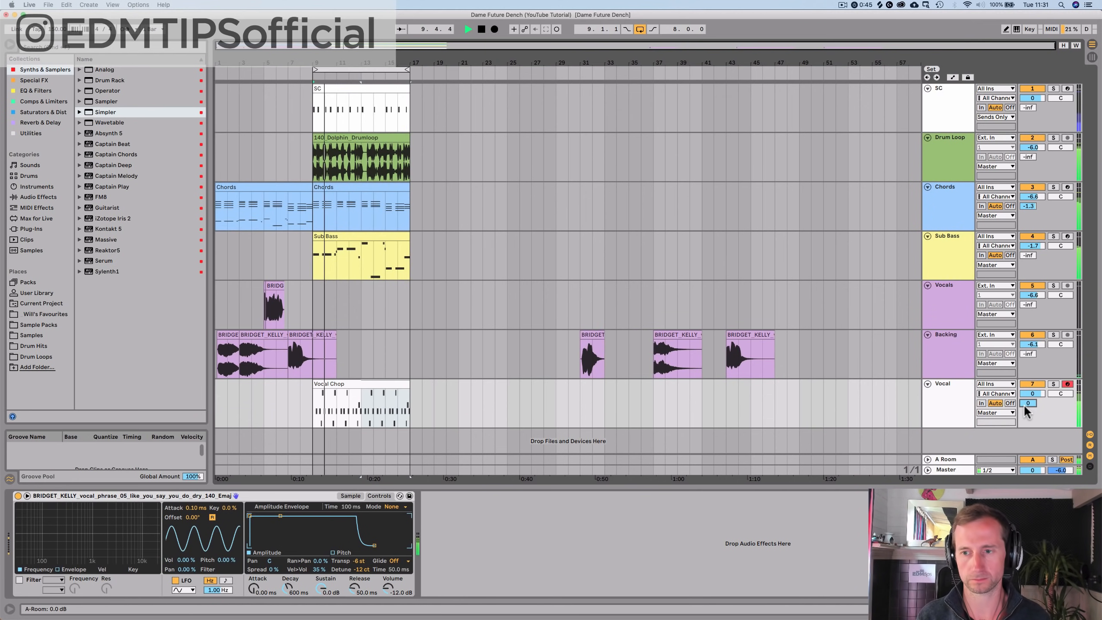
{"action": "left_click", "coordinate": [934, 403]}
Step: Shorten the Reverb decay time on the A Room return to 2.89 s, working from the Session mixer
{"action": "key", "text": "Tab"}
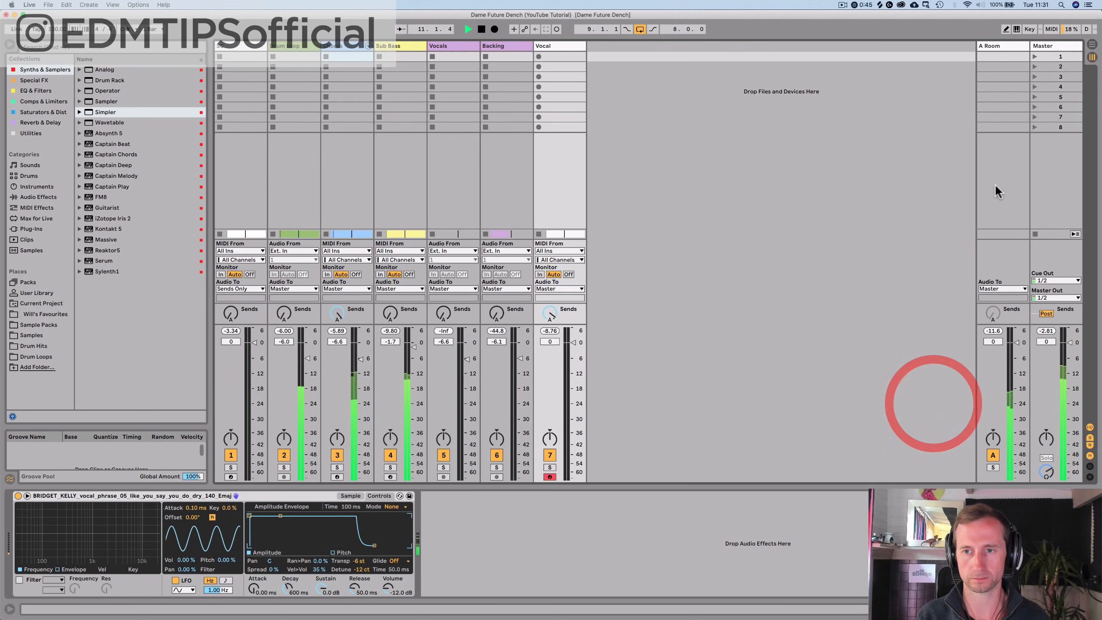
{"action": "left_click", "coordinate": [1013, 46]}
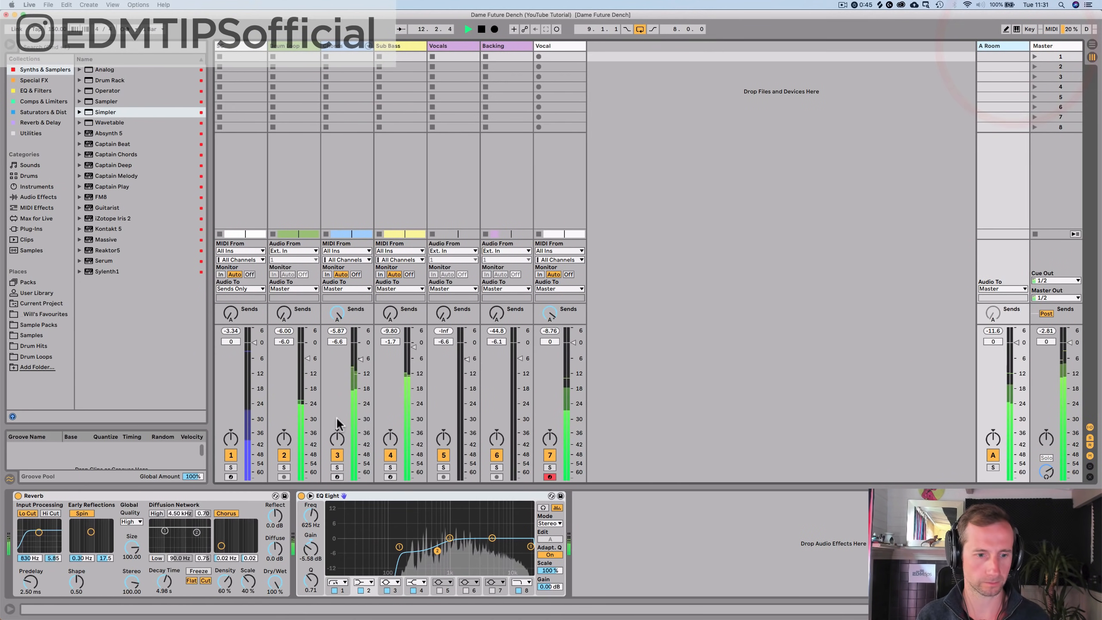
{"action": "left_click_drag", "start_coordinate": [162, 582], "coordinate": [162, 591]}
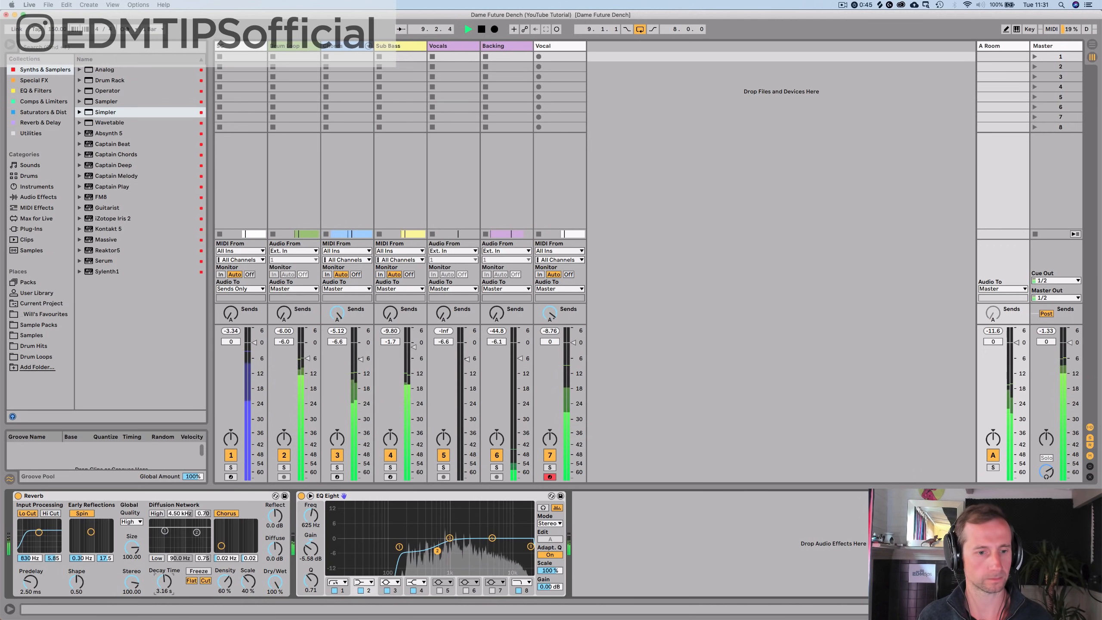
{"action": "left_click_drag", "start_coordinate": [163, 579], "coordinate": [162, 583]}
{"action": "key", "text": "space"}
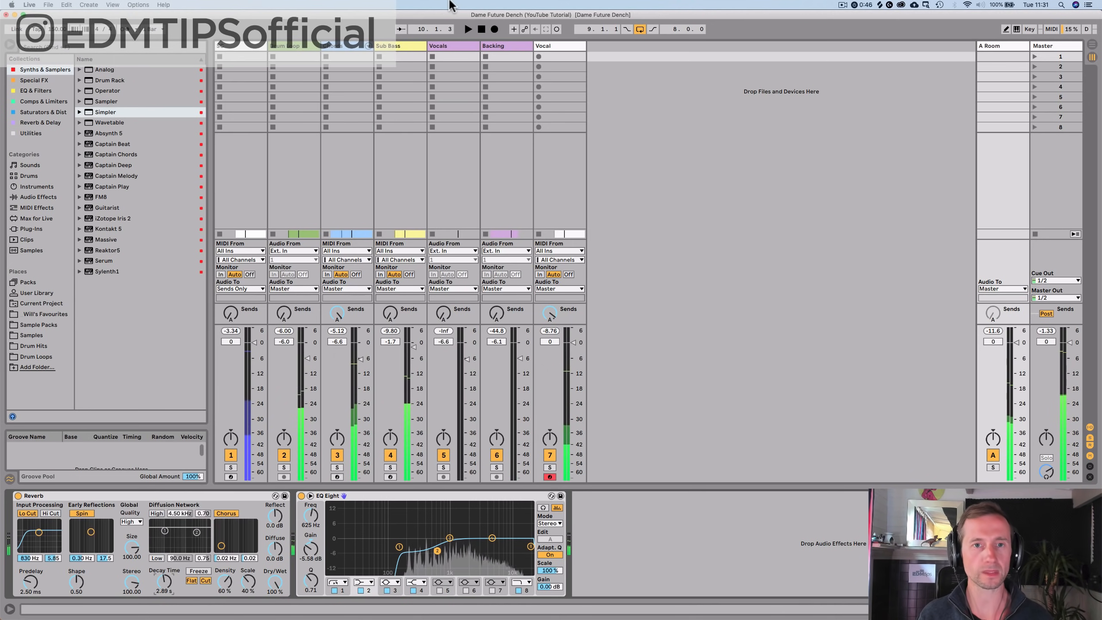
Step: Copy the Pump COMP sidechain compressor from the Sub Bass track to the A Room return after EQ Eight and audition it
{"action": "left_click", "coordinate": [396, 54]}
{"action": "left_click", "coordinate": [545, 494]}
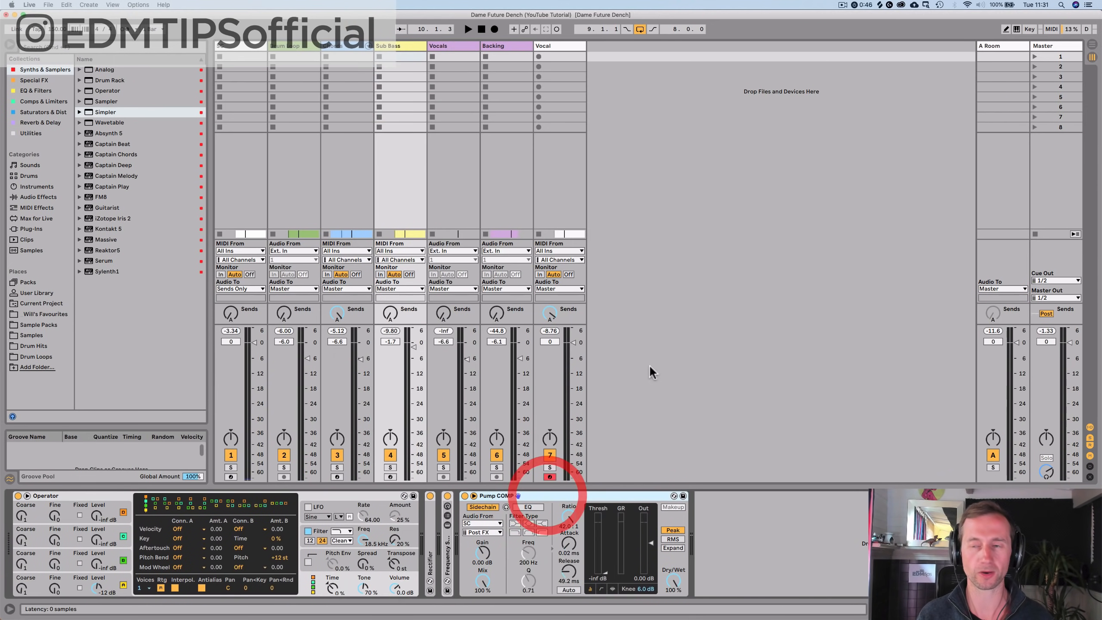
{"action": "left_click", "coordinate": [1009, 46]}
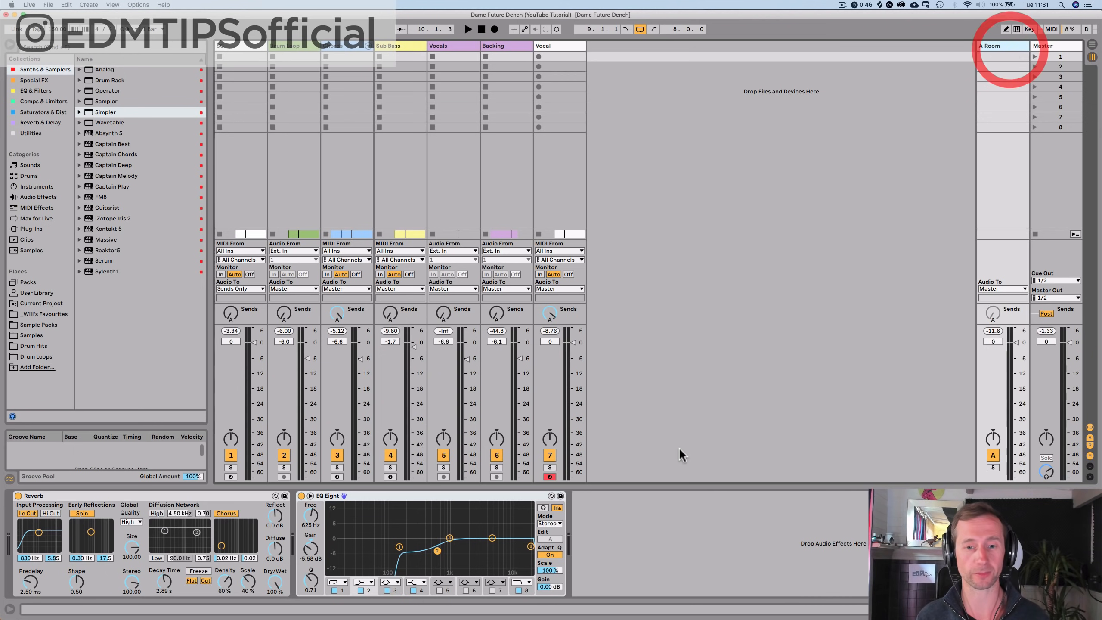
{"action": "left_click", "coordinate": [643, 495]}
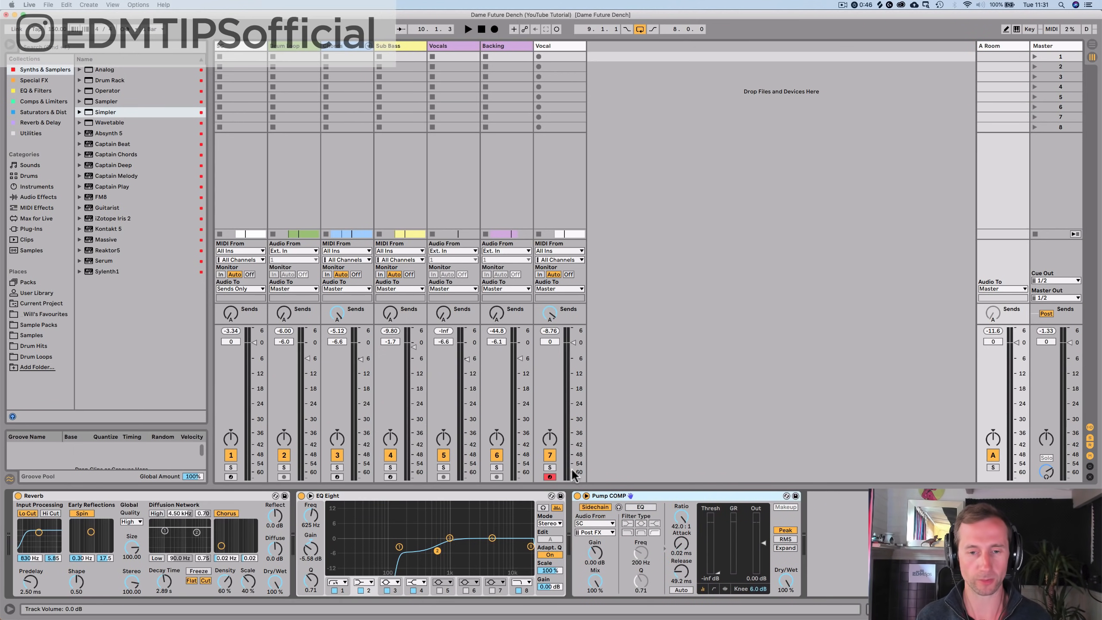
{"action": "key", "text": "space"}
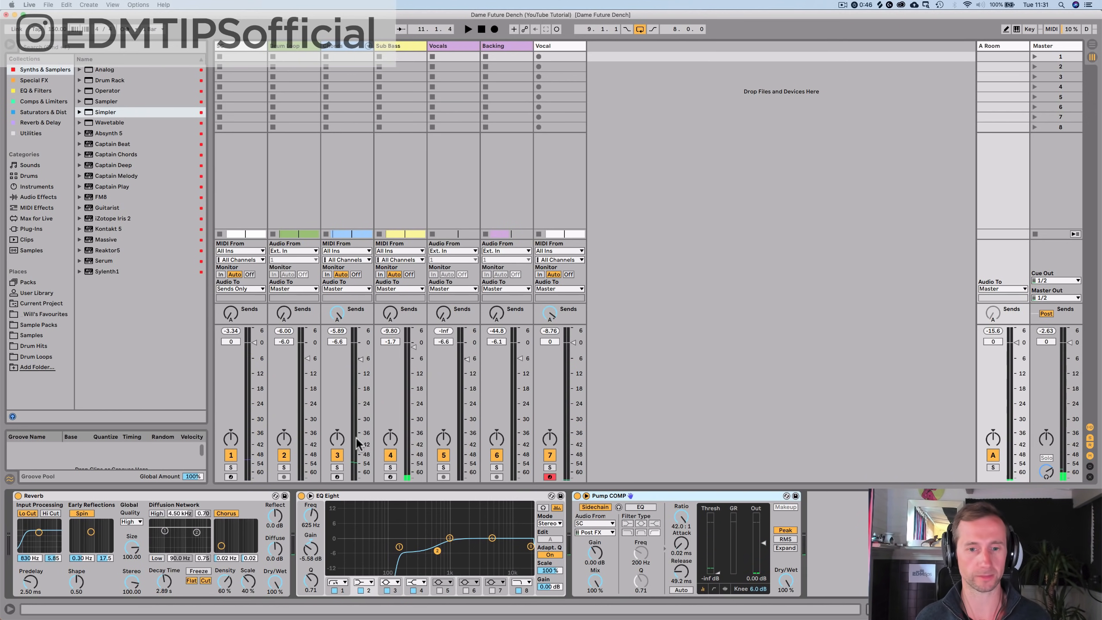
Step: Insert a Utility between EQ Eight and Pump COMP on A Room, boost its gain by about 5.5 dB, and return to the arrangement
{"action": "left_click", "coordinate": [43, 132]}
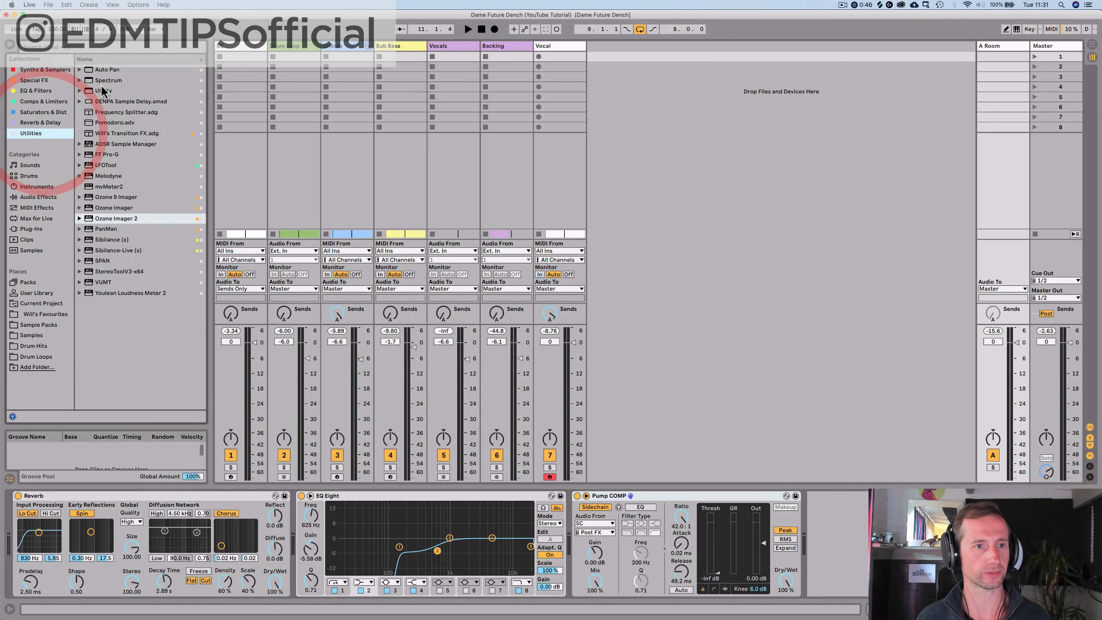
{"action": "left_click_drag", "start_coordinate": [102, 89], "coordinate": [351, 151]}
{"action": "left_click_drag", "start_coordinate": [513, 468], "coordinate": [573, 581]}
{"action": "key", "text": "space"}
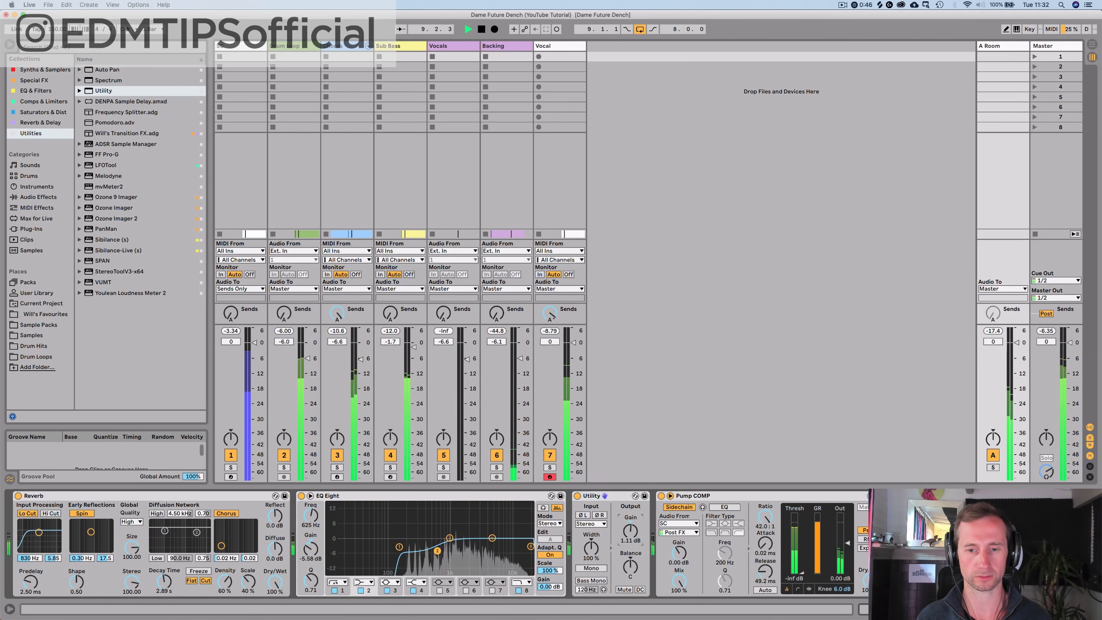
{"action": "left_click_drag", "start_coordinate": [631, 531], "coordinate": [633, 539]}
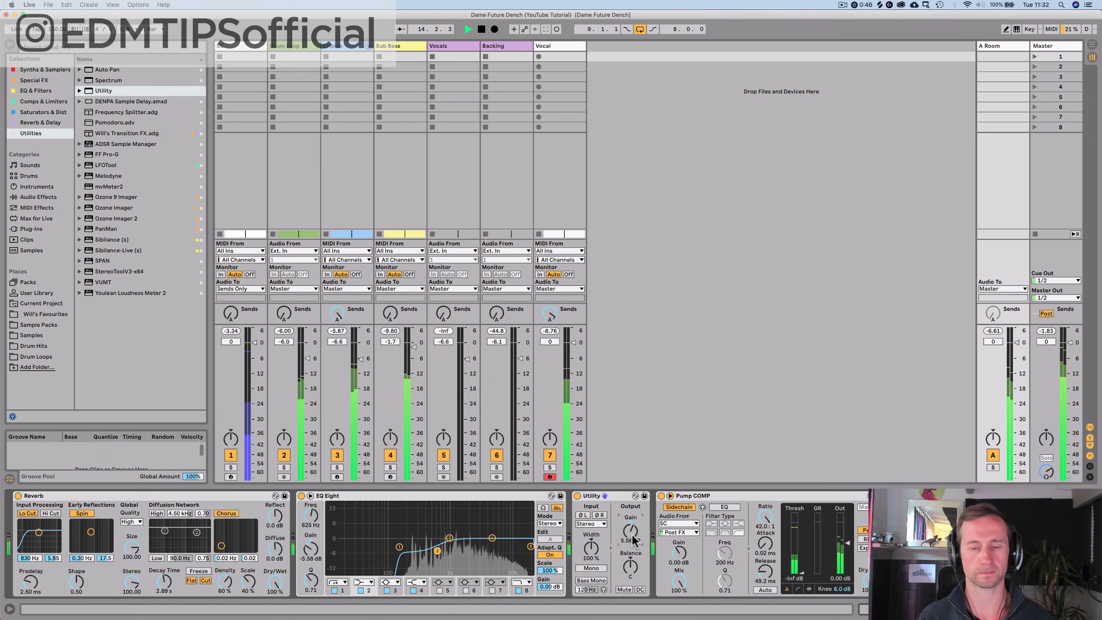
{"action": "key", "text": "Tab"}
{"action": "key", "text": "space"}
Step: Copy the Vocals phrase from 5.1.1–7.1.1 to 15.1.1 and clear the Vocal Chop clip from 15.1.1 to 17.1.1
{"action": "left_click", "coordinate": [403, 306]}
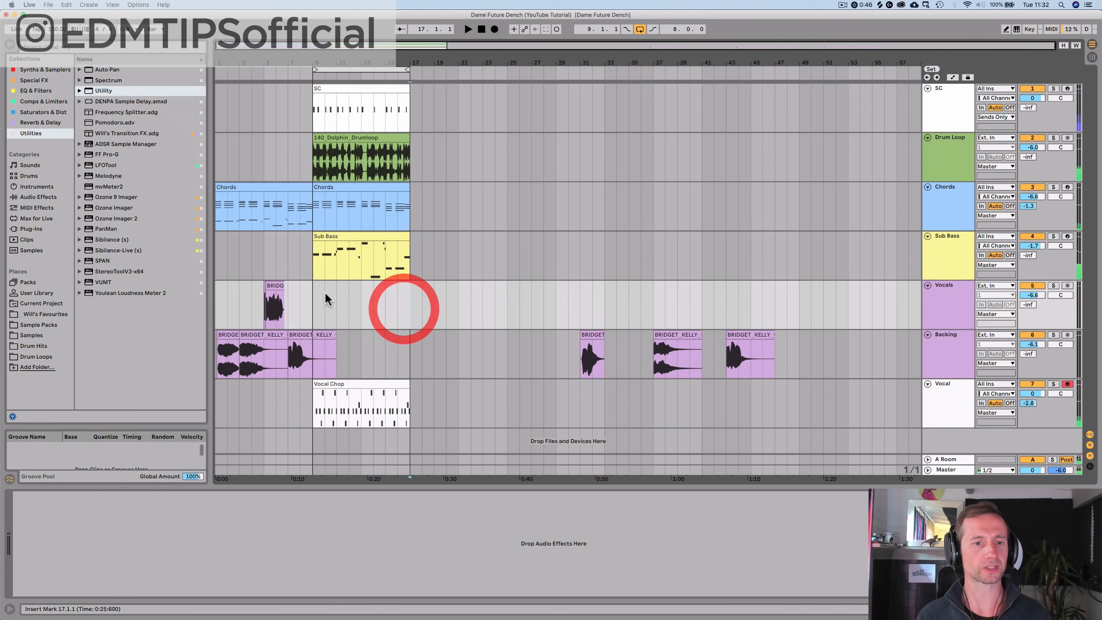
{"action": "left_click_drag", "start_coordinate": [263, 311], "coordinate": [291, 307]}
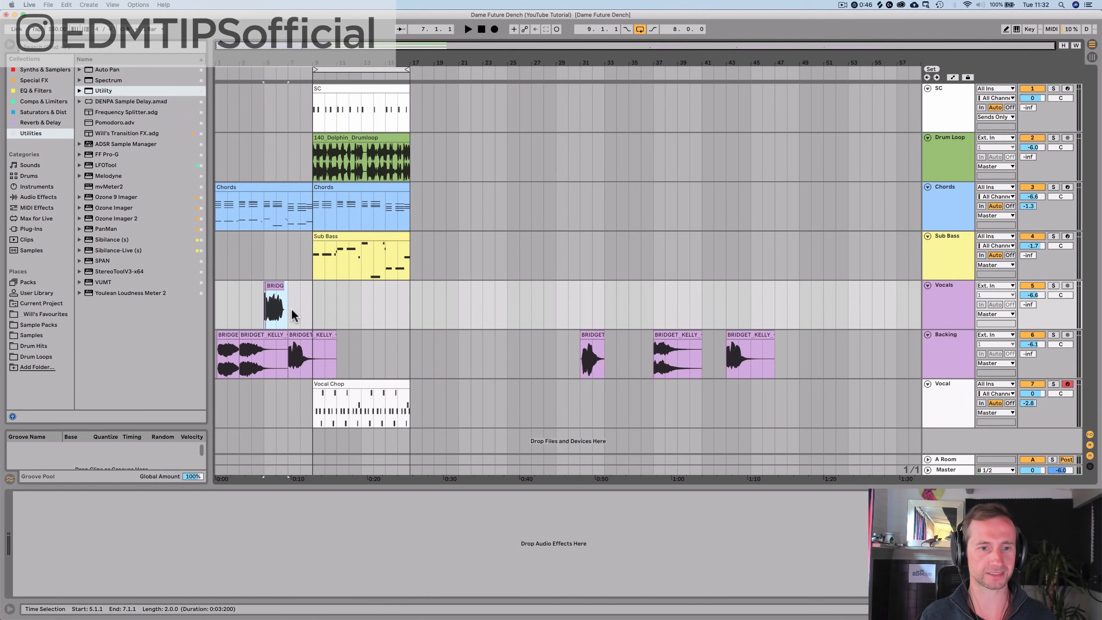
{"action": "key", "text": "super+c"}
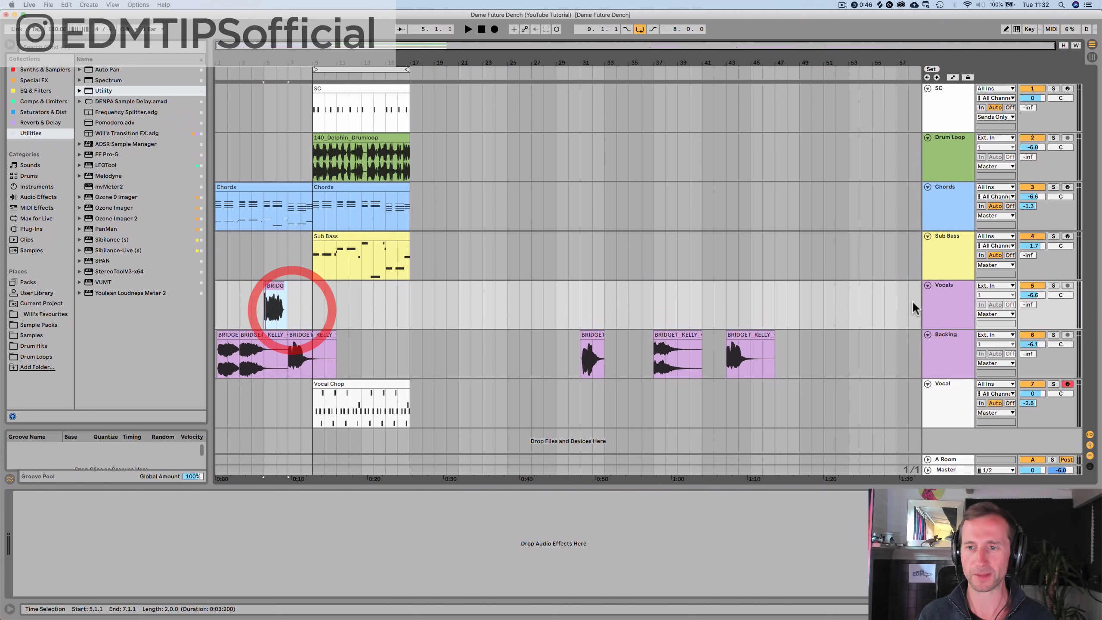
{"action": "left_click", "coordinate": [384, 300]}
{"action": "key", "text": "super+v"}
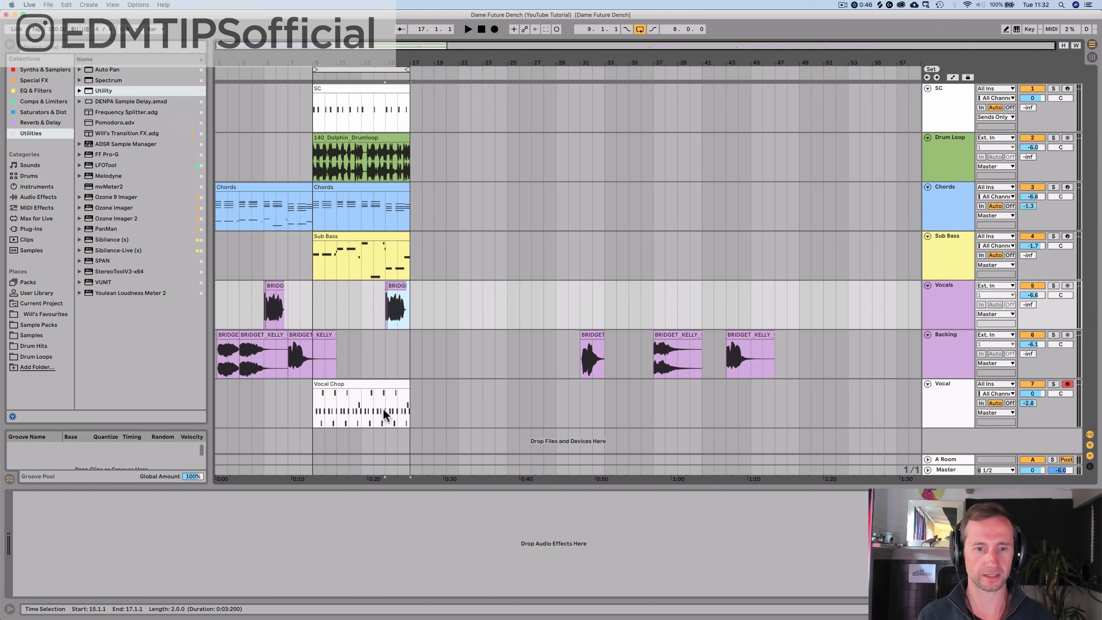
{"action": "left_click", "coordinate": [409, 401]}
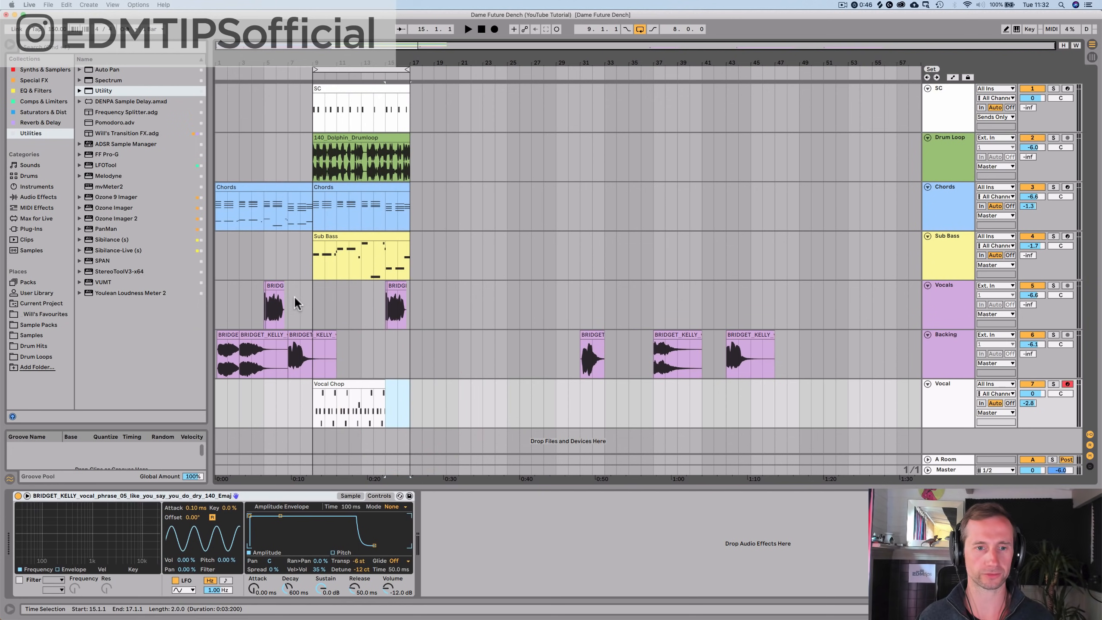
Step: Play from bar 15 and set the Vocals track volume to -5.3 dB and its A Room send to -9.7 dB
{"action": "left_click", "coordinate": [342, 303]}
{"action": "left_click", "coordinate": [381, 308]}
{"action": "key", "text": "space"}
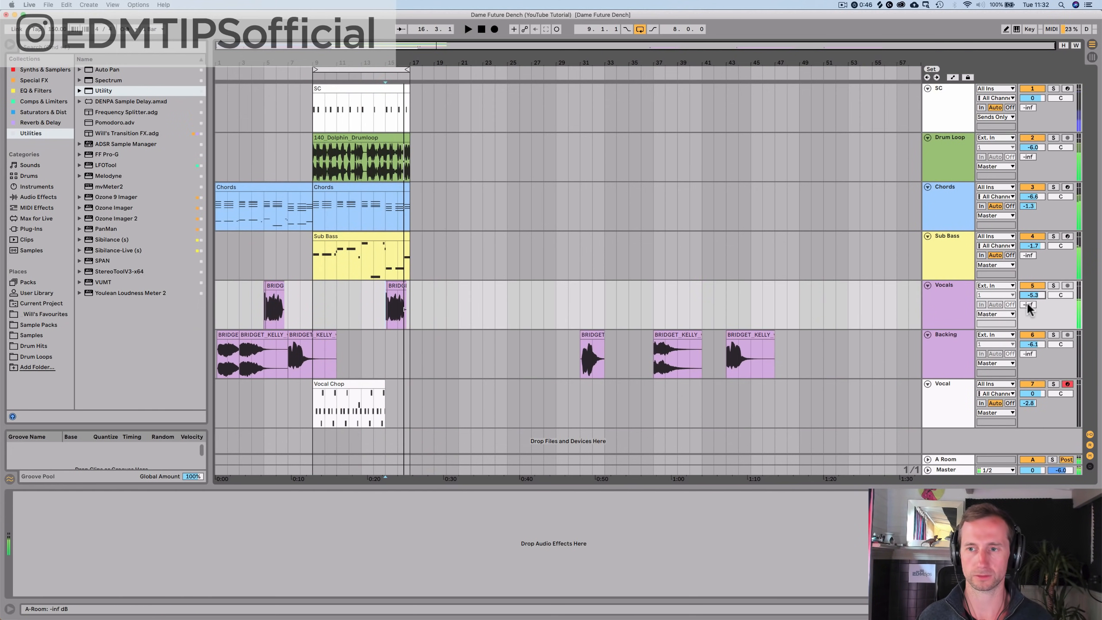
{"action": "key", "text": "space"}
{"action": "left_click_drag", "start_coordinate": [1028, 305], "coordinate": [1028, 317]}
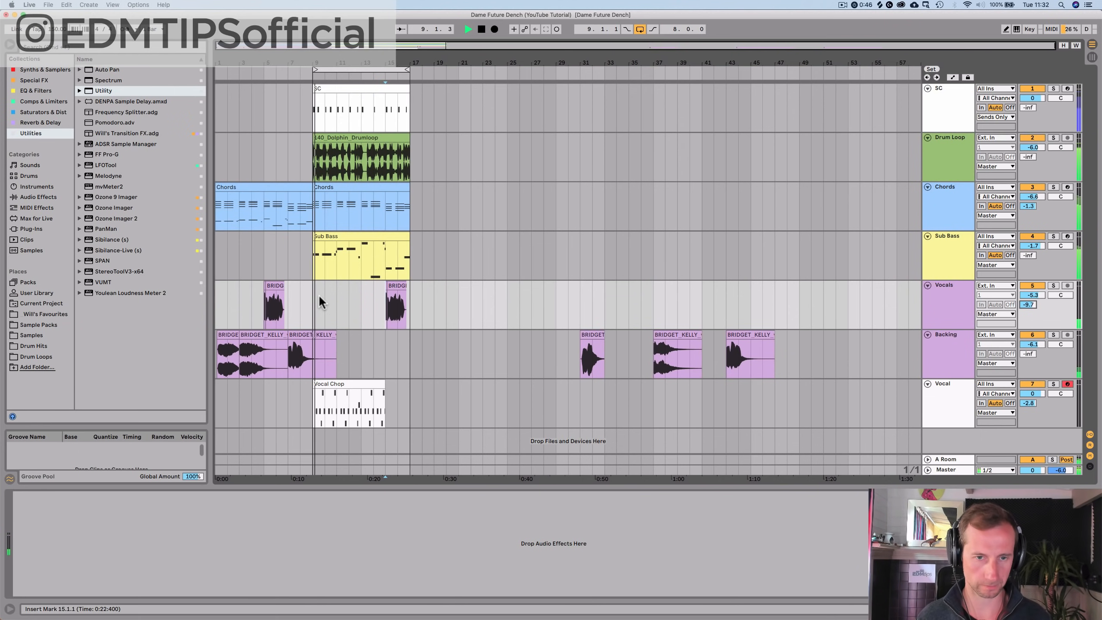
{"action": "key", "text": "space"}
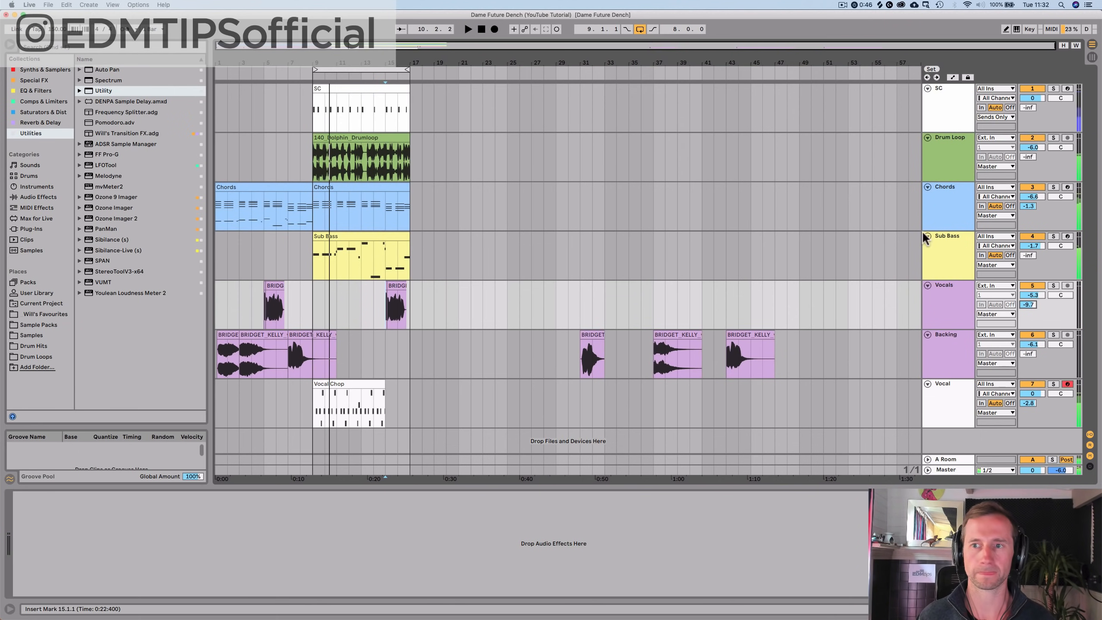
Step: Insert an audio track below Drum Loop and place the VMH1 Crash 13.wav sample from the Cymbals (Splash) folder at bar 9
{"action": "left_click", "coordinate": [946, 178]}
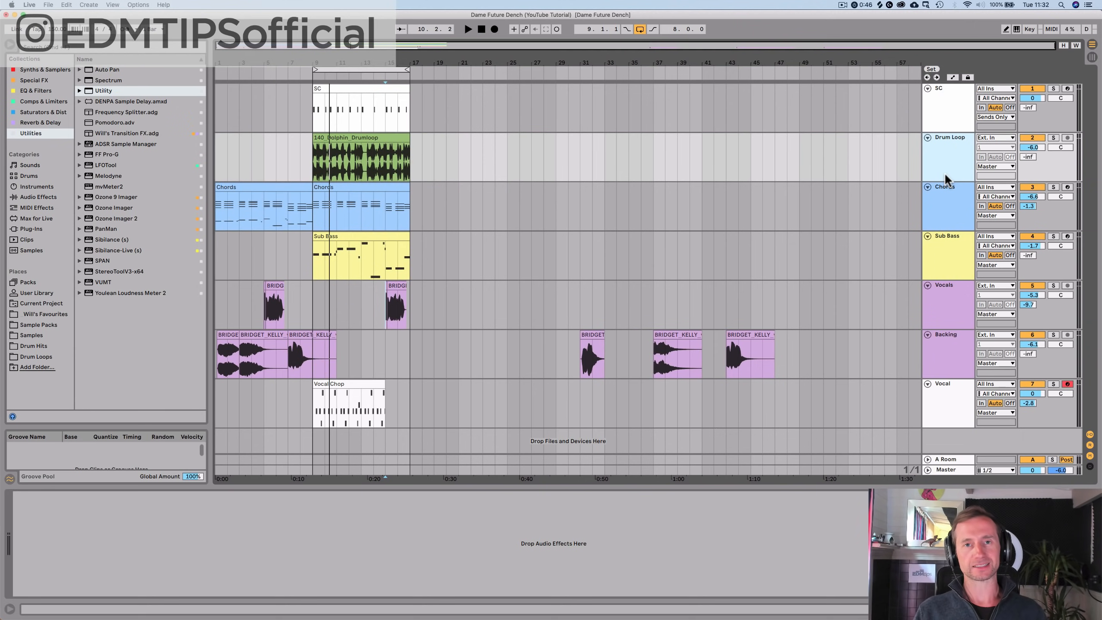
{"action": "key", "text": "super+t"}
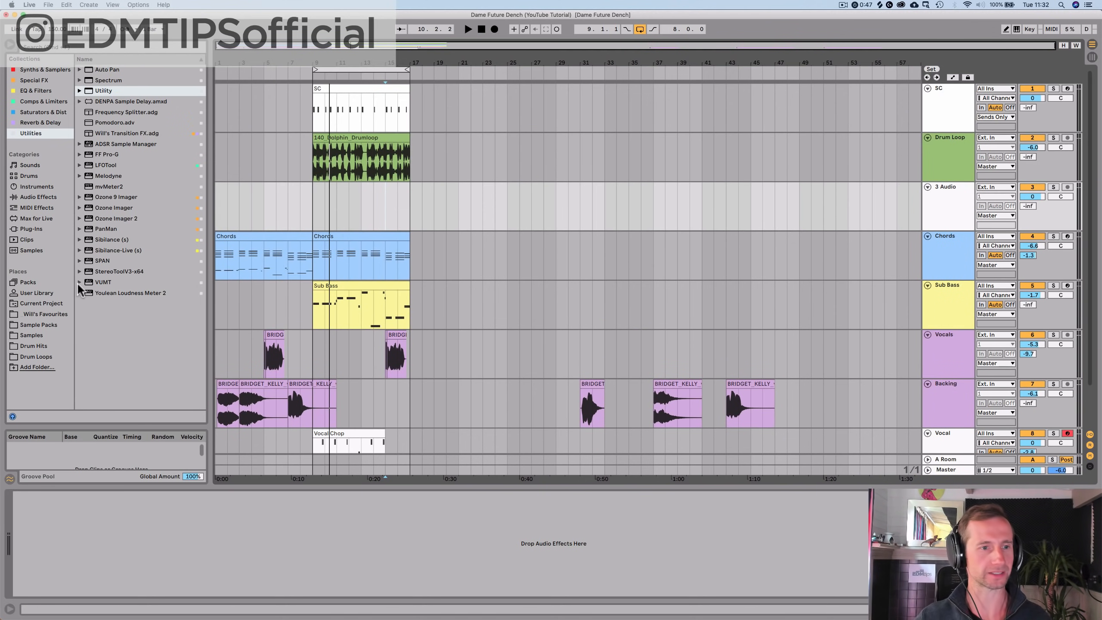
{"action": "left_click", "coordinate": [23, 346]}
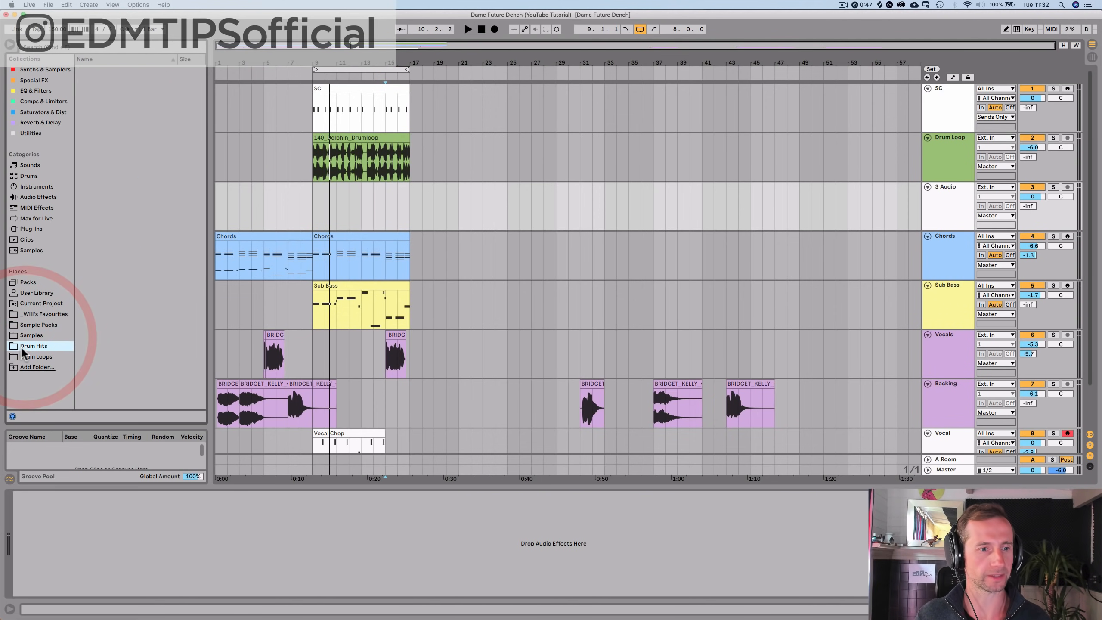
{"action": "left_click", "coordinate": [117, 110]}
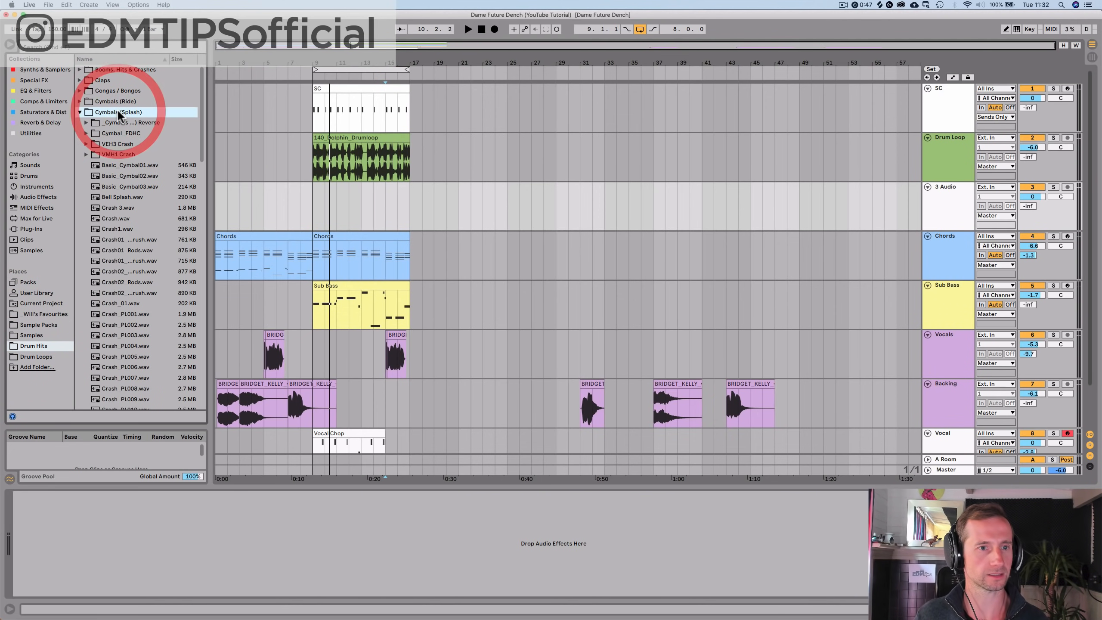
{"action": "left_click", "coordinate": [125, 167]}
{"action": "left_click", "coordinate": [119, 155]}
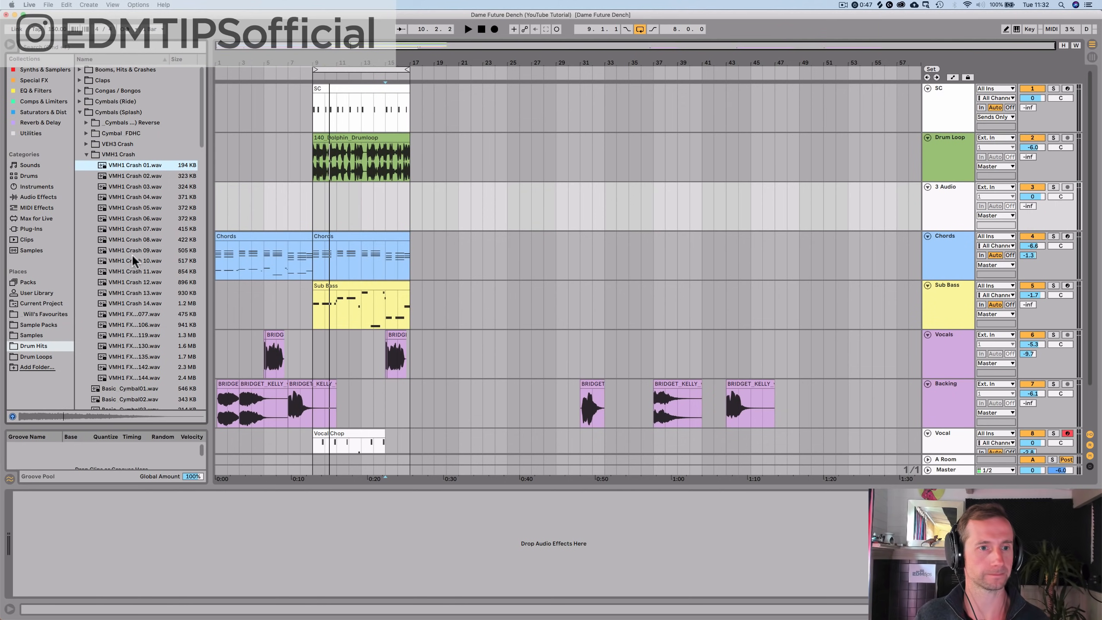
{"action": "left_click", "coordinate": [135, 293]}
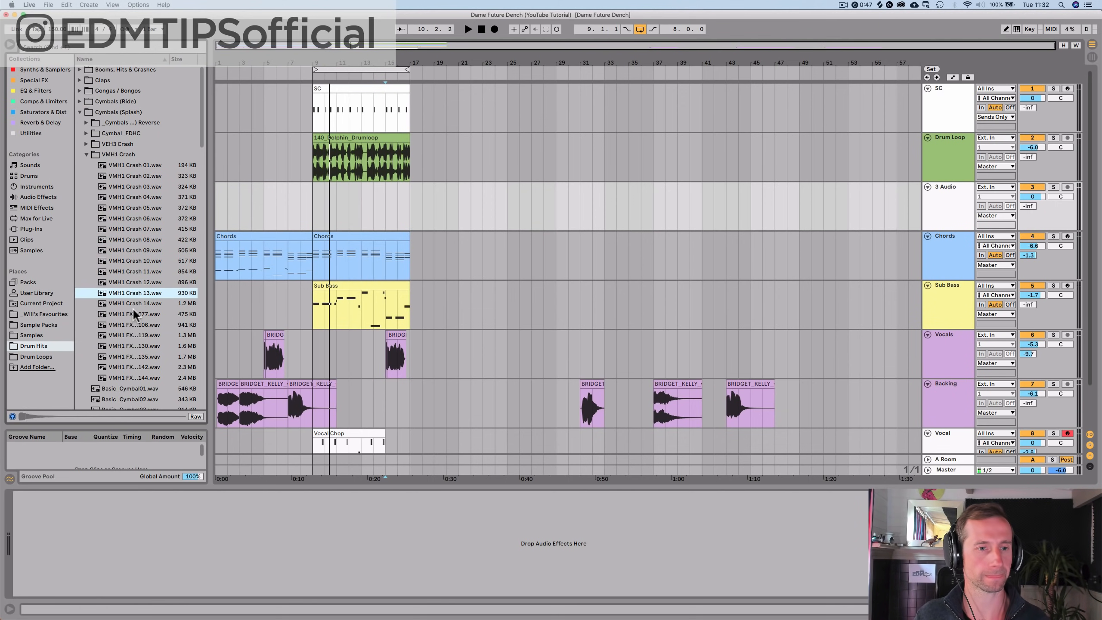
{"action": "left_click_drag", "start_coordinate": [133, 291], "coordinate": [315, 215]}
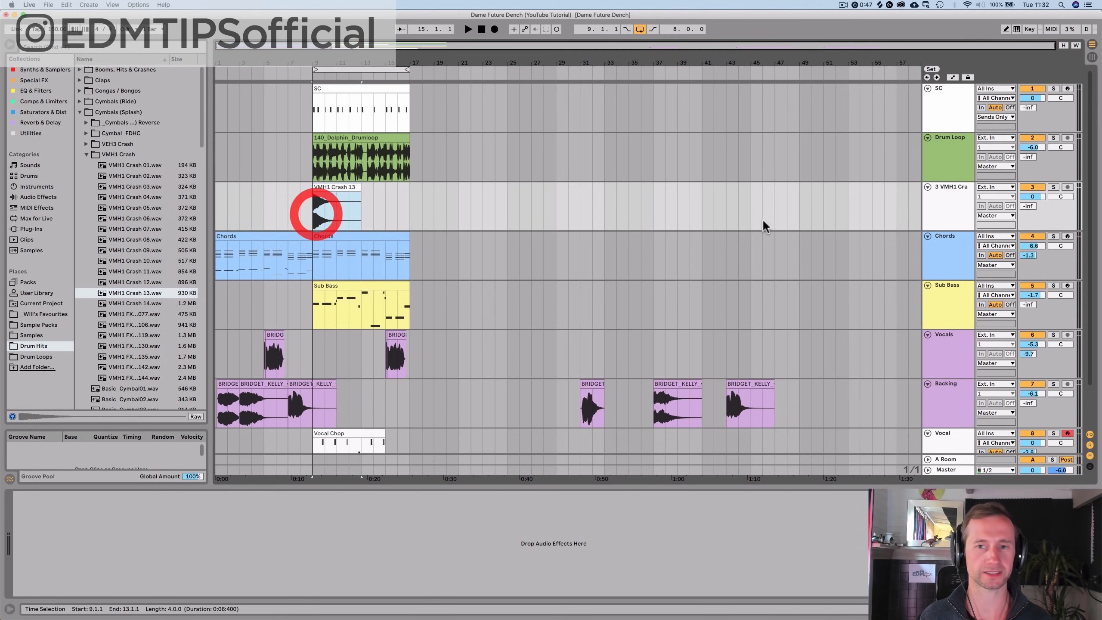
Step: Lower the crash track's volume to -14.8 dB and audition it with the drop
{"action": "mouse_move", "coordinate": [1033, 196]}
{"action": "left_mouse_down"}
{"action": "mouse_move", "coordinate": [1033, 225]}
{"action": "mouse_move", "coordinate": [1033, 195]}
{"action": "left_mouse_up"}
{"action": "key", "text": "space"}
{"action": "key", "text": "space"}
{"action": "key", "text": "space"}
Step: Audition the remaining VMH1 Crash samples and replace the crash clip at bar 9 with the VMH1 FX…119.wav sample
{"action": "left_click", "coordinate": [116, 303]}
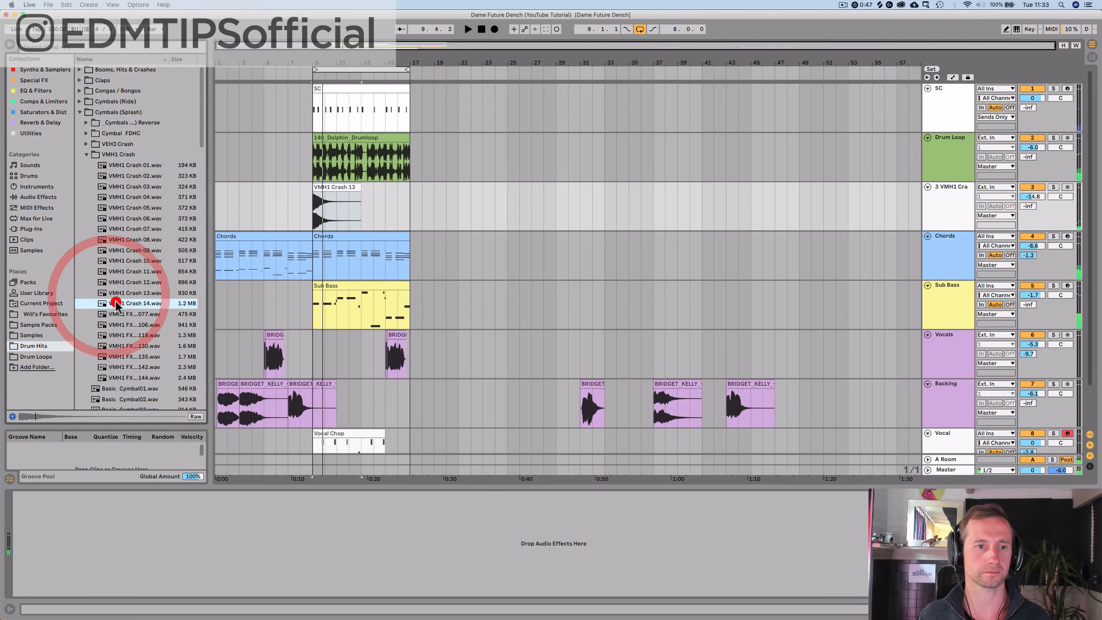
{"action": "key", "text": "Down"}
{"action": "key", "text": "Down"}
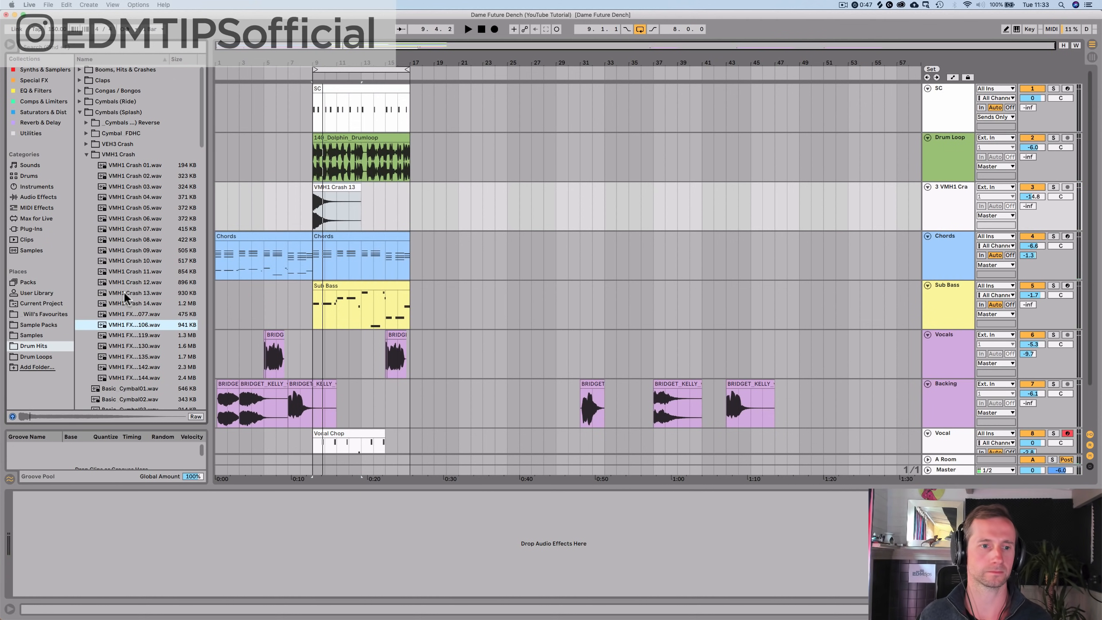
{"action": "key", "text": "Down"}
{"action": "left_click_drag", "start_coordinate": [128, 334], "coordinate": [316, 195]}
{"action": "key", "text": "space"}
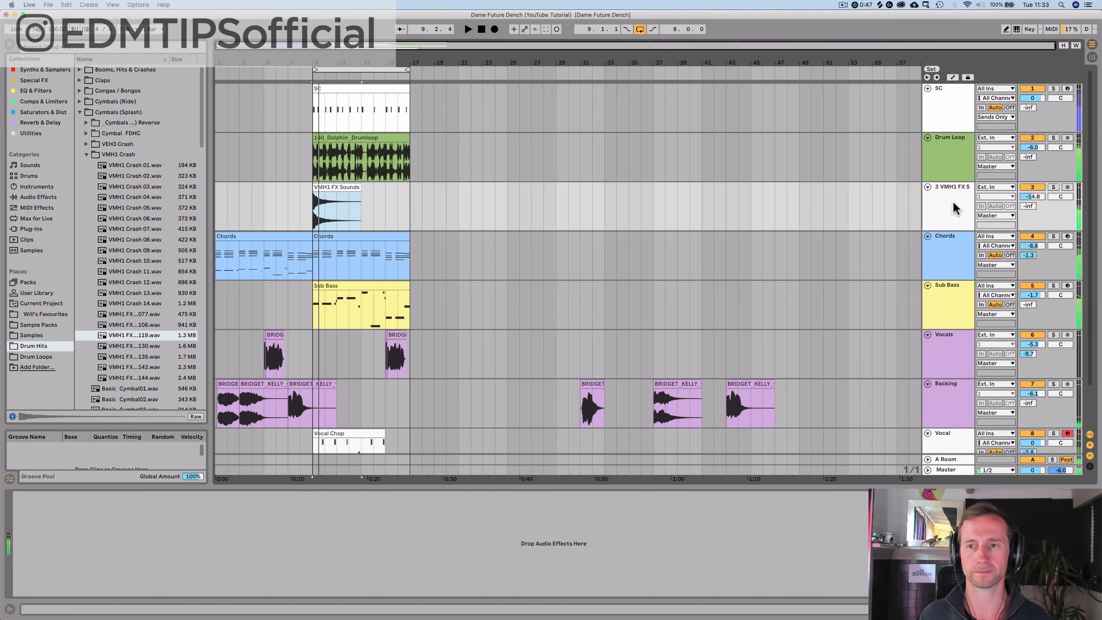
Step: Add EQ Eight to the crash track and set its low-cut filter frequency to 225 Hz
{"action": "left_click", "coordinate": [953, 202]}
{"action": "left_click", "coordinate": [51, 92]}
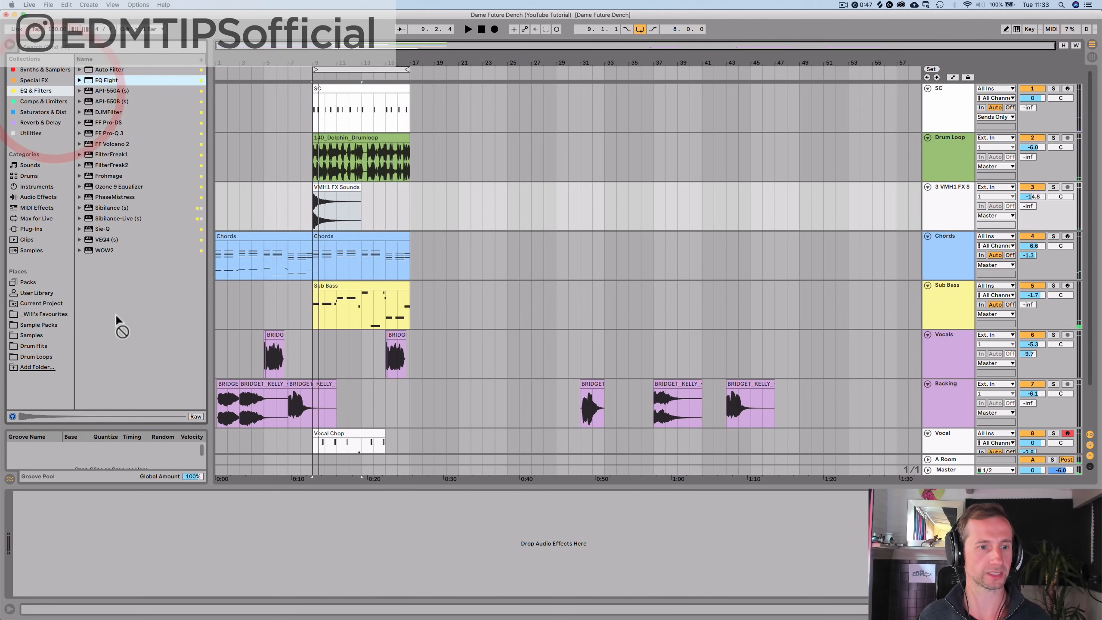
{"action": "left_click", "coordinate": [96, 508]}
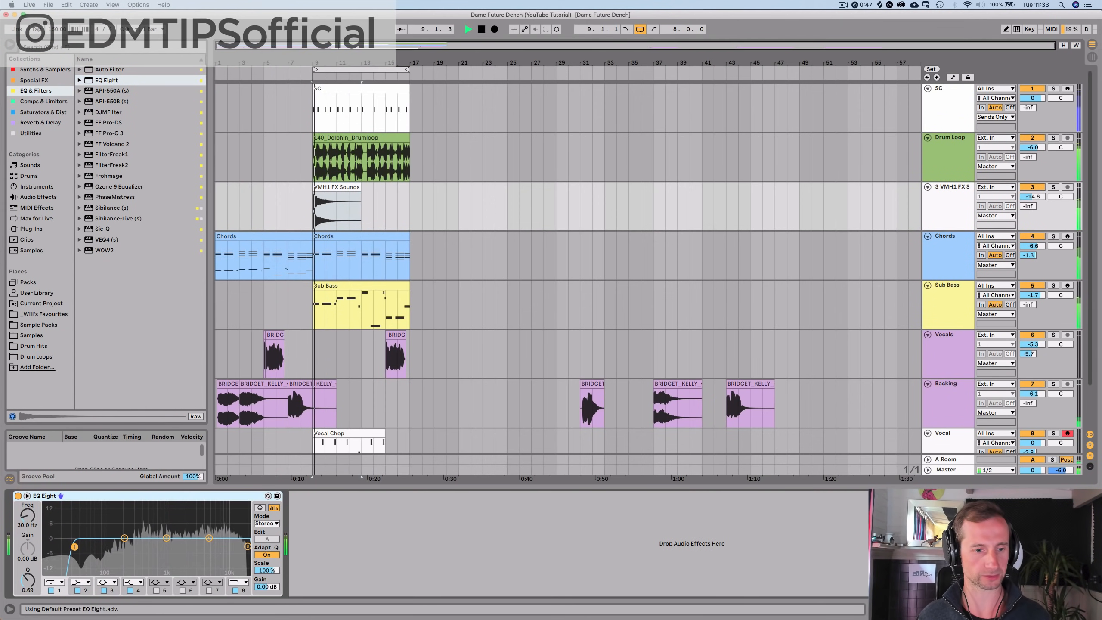
{"action": "mouse_move", "coordinate": [136, 547]}
{"action": "left_mouse_down"}
{"action": "mouse_move", "coordinate": [239, 547]}
{"action": "mouse_move", "coordinate": [114, 547]}
{"action": "mouse_move", "coordinate": [127, 547]}
{"action": "left_mouse_up"}
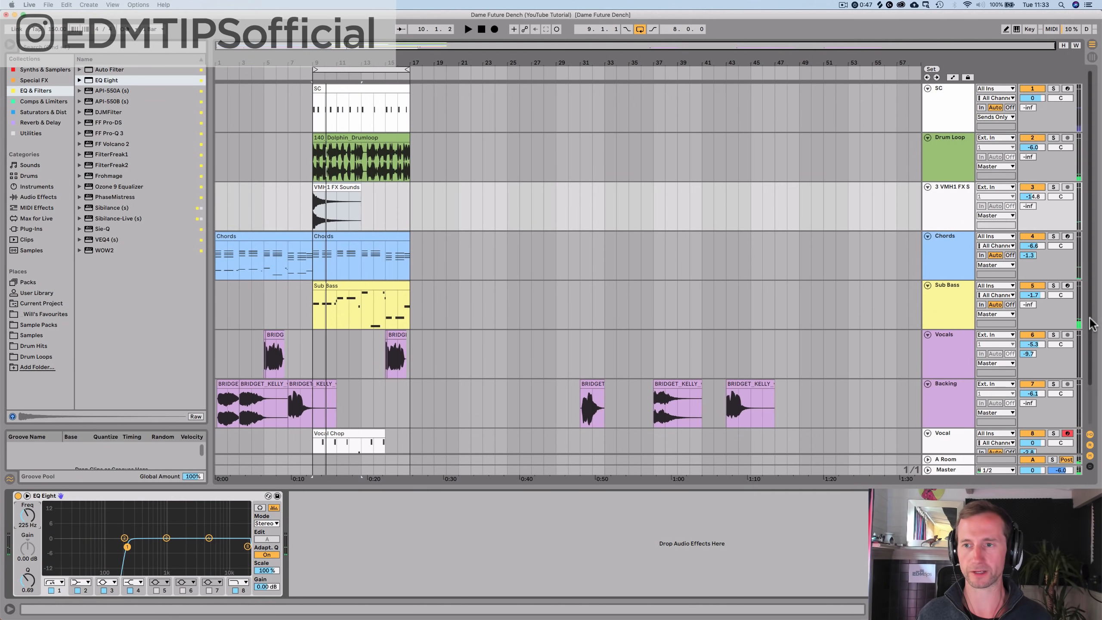
Step: Raise the crash track's A Room send to -2.2 dB while playing the drop from bar 9
{"action": "left_click", "coordinate": [1035, 206]}
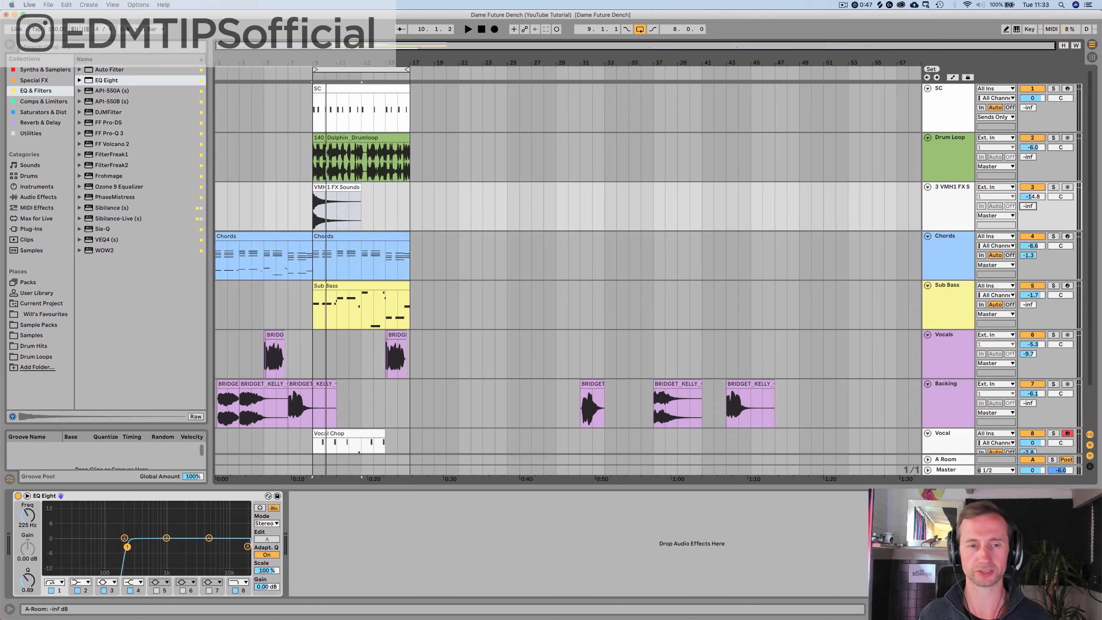
{"action": "key", "text": "space"}
{"action": "left_click_drag", "start_coordinate": [1034, 207], "coordinate": [1035, 164]}
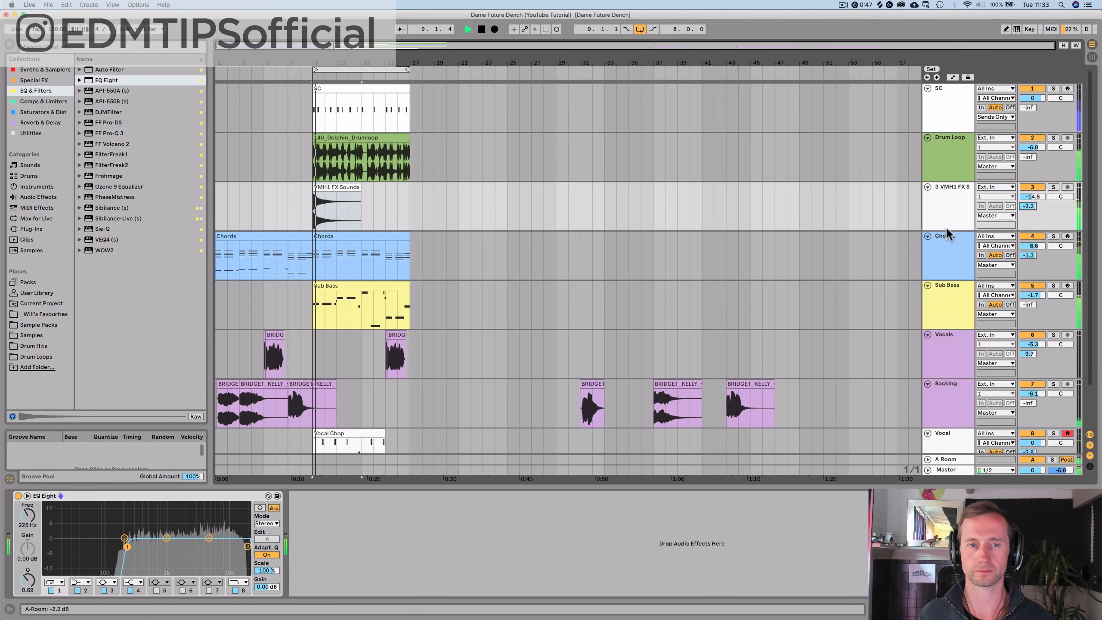
{"action": "left_click", "coordinate": [320, 199]}
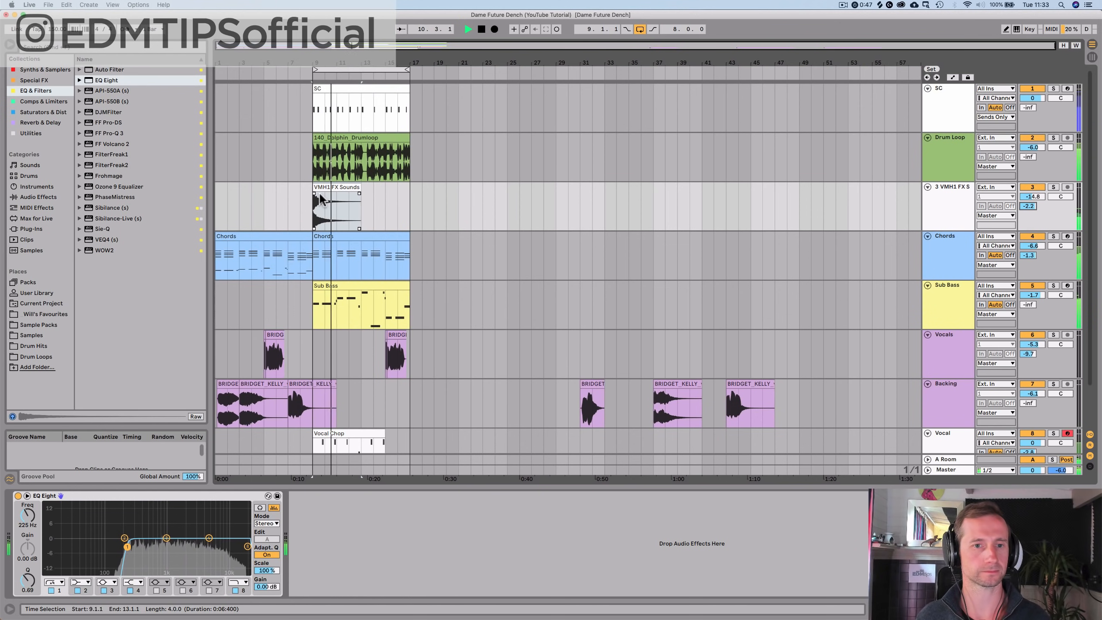
{"action": "key", "text": "space"}
Step: Add a Compressor after EQ Eight on the crash track and set its threshold to -17.9 dB during playback
{"action": "left_click", "coordinate": [938, 209]}
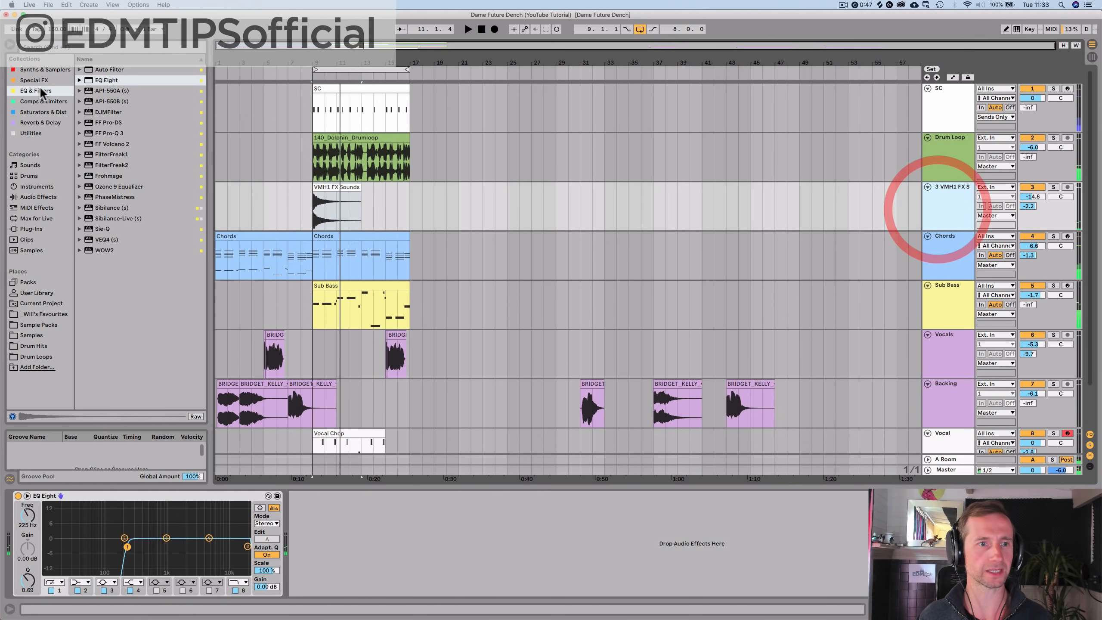
{"action": "left_click", "coordinate": [43, 102]}
{"action": "left_click", "coordinate": [101, 69]}
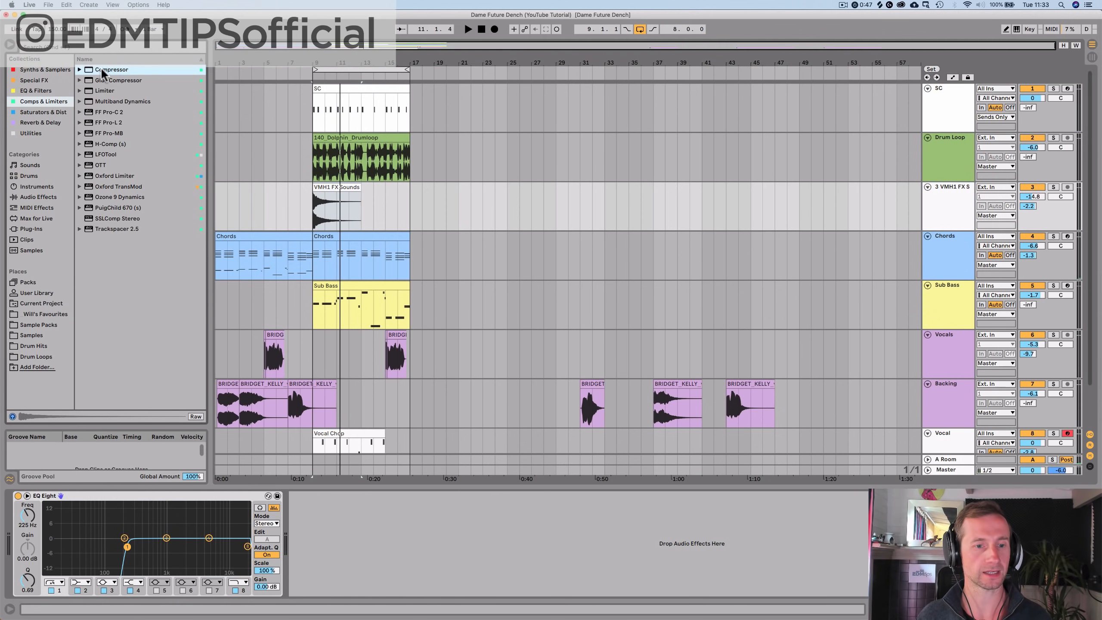
{"action": "left_click_drag", "start_coordinate": [317, 535], "coordinate": [340, 567]}
{"action": "key", "text": "space"}
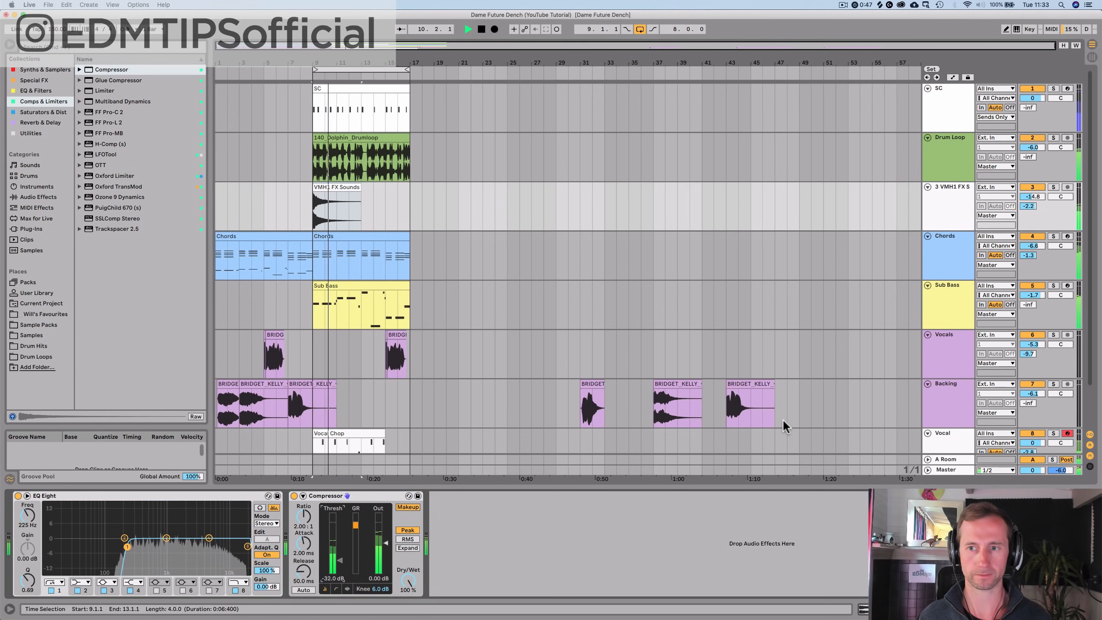
{"action": "left_click_drag", "start_coordinate": [1032, 196], "coordinate": [1032, 191]}
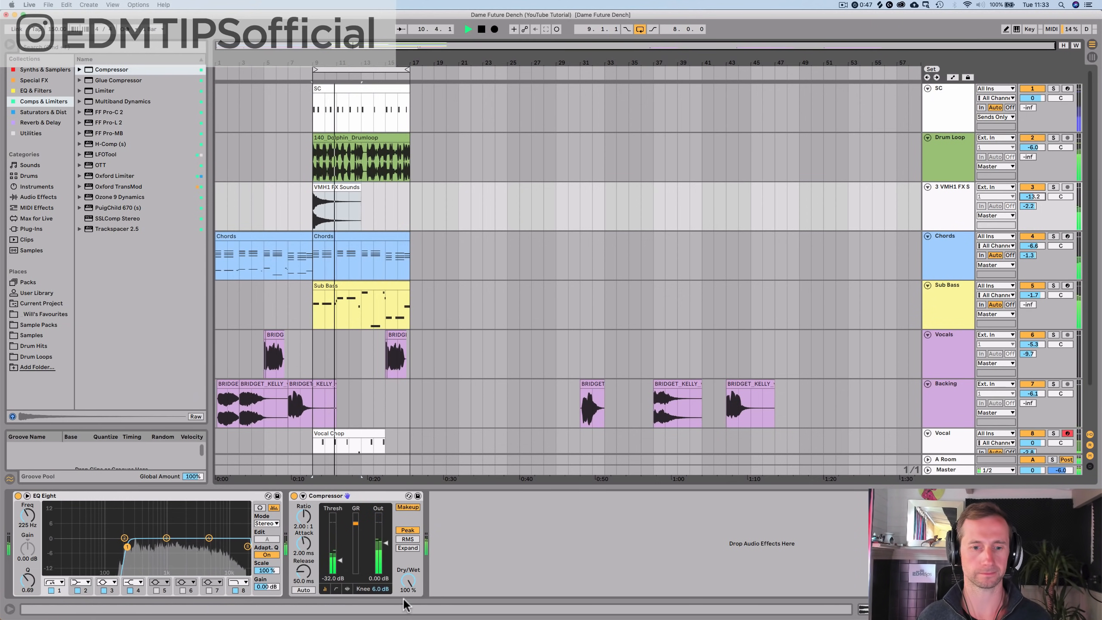
{"action": "left_click_drag", "start_coordinate": [340, 560], "coordinate": [340, 544]}
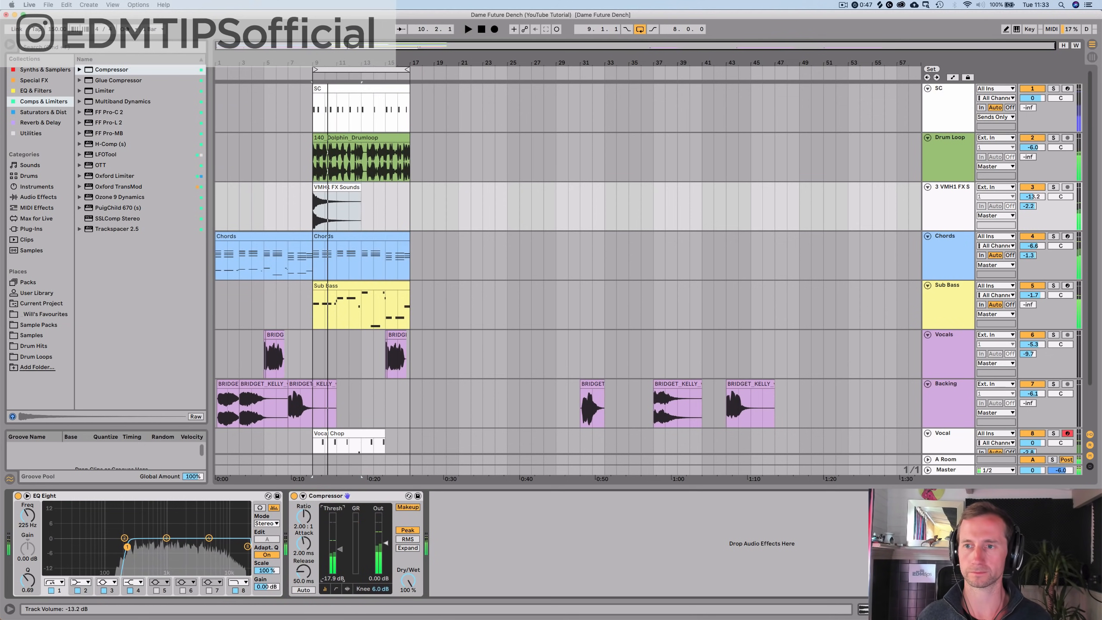
Step: Set the crash track's volume to -20.1 dB while replaying the drop, and save the set
{"action": "key", "text": "space"}
{"action": "mouse_move", "coordinate": [1033, 197]}
{"action": "left_mouse_down"}
{"action": "mouse_move", "coordinate": [1033, 226]}
{"action": "mouse_move", "coordinate": [1033, 178]}
{"action": "mouse_move", "coordinate": [1036, 195]}
{"action": "left_mouse_up"}
{"action": "key", "text": "space"}
{"action": "key", "text": "space"}
{"action": "key", "text": "space"}
{"action": "key", "text": "space"}
{"action": "key", "text": "space"}
{"action": "key", "text": "space"}
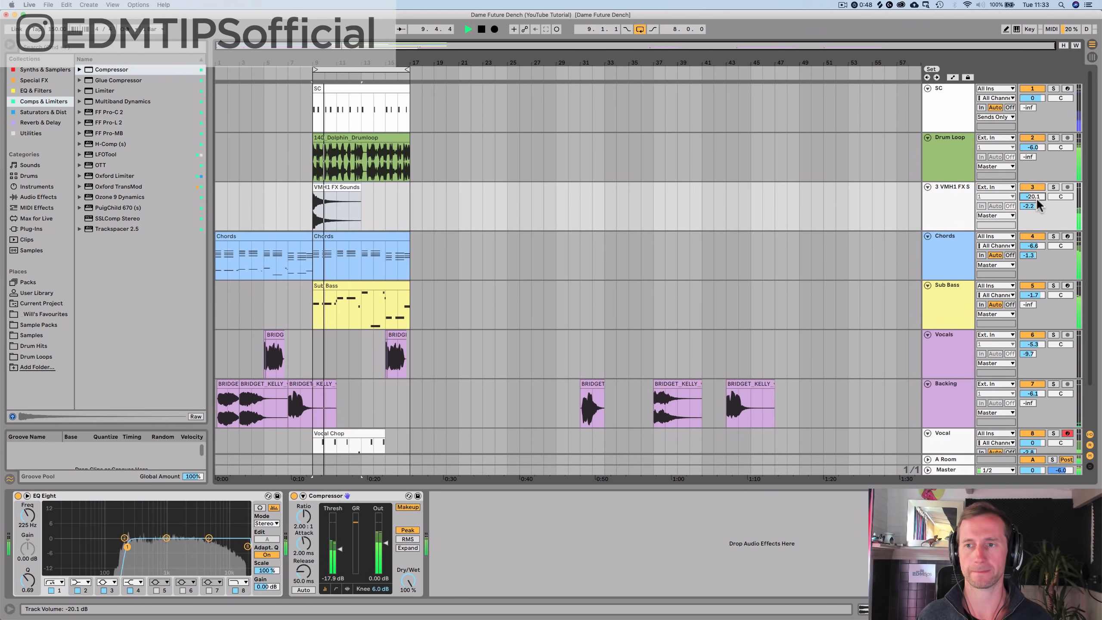
{"action": "left_click", "coordinate": [404, 206]}
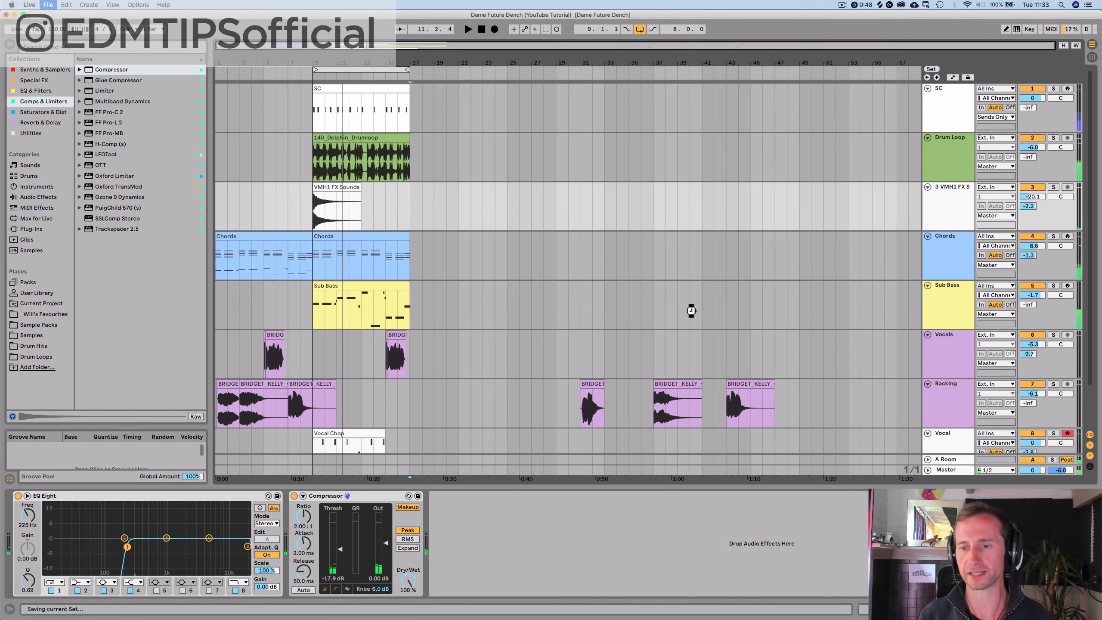
Step: Fold the Sub Bass and Chords tracks and move Chords below the Vocal track
{"action": "left_click", "coordinate": [928, 286]}
{"action": "left_click", "coordinate": [929, 236]}
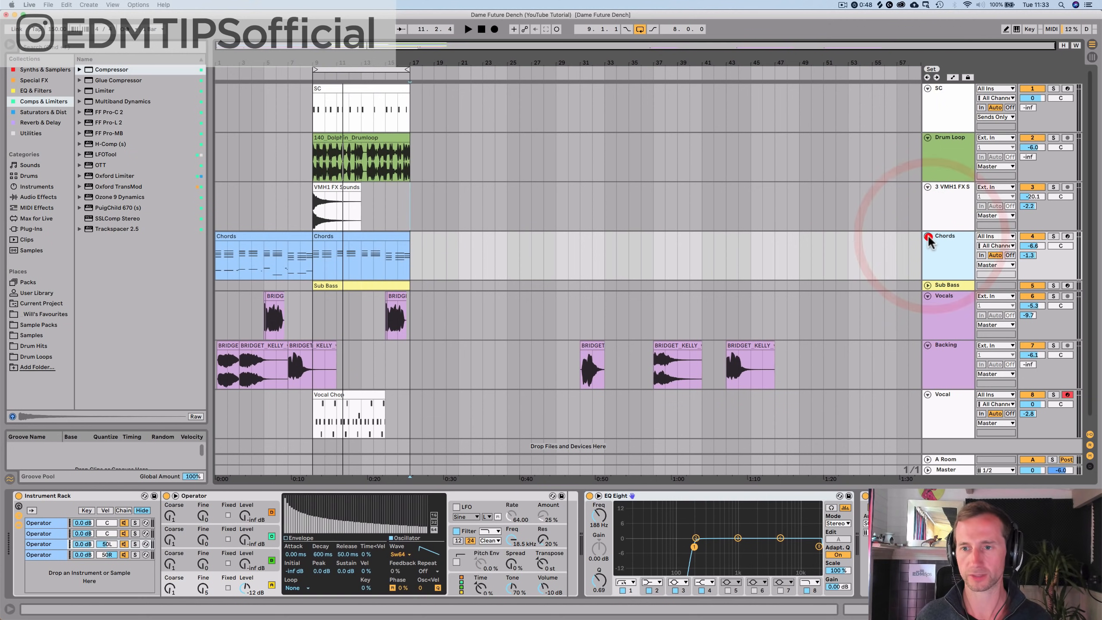
{"action": "left_click", "coordinate": [928, 237]}
{"action": "left_click_drag", "start_coordinate": [947, 235], "coordinate": [938, 355]}
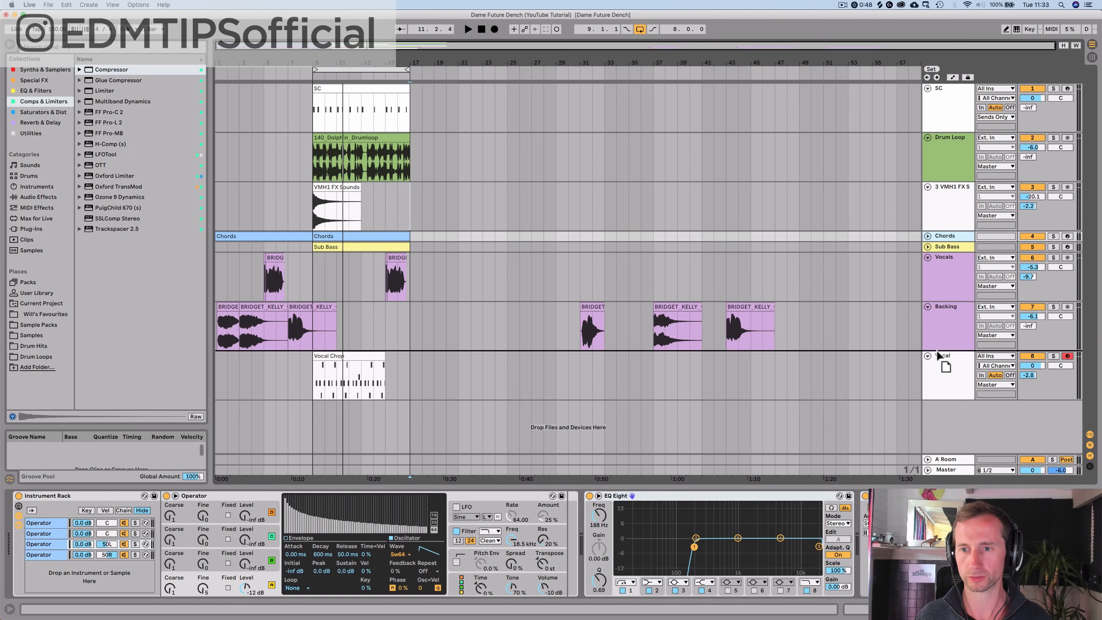
{"action": "left_click_drag", "start_coordinate": [938, 399], "coordinate": [936, 400]}
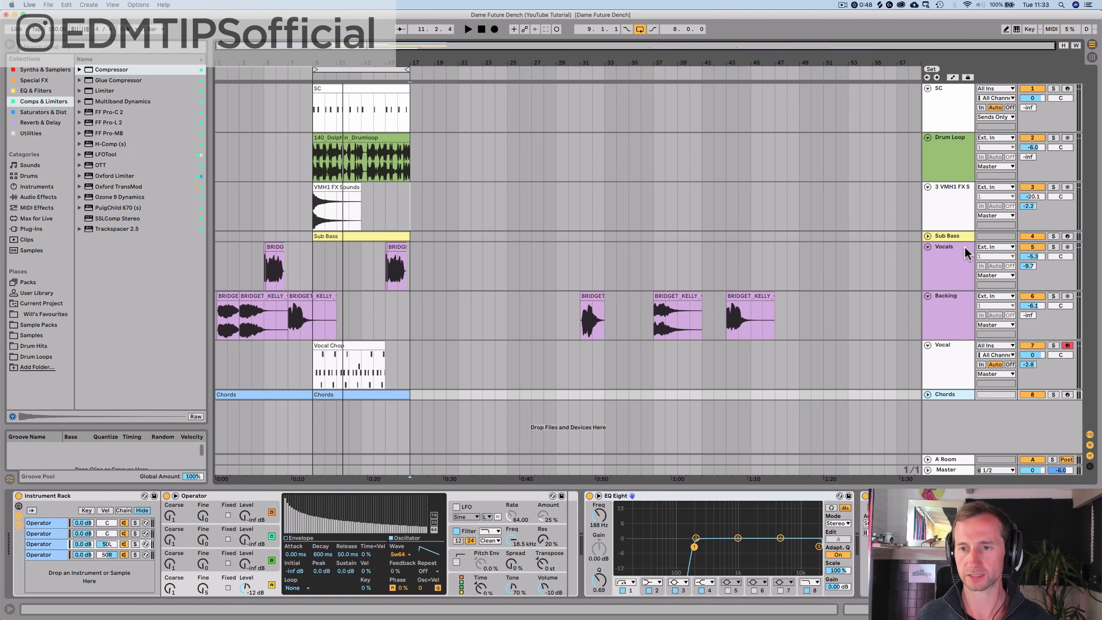
{"action": "left_click", "coordinate": [957, 234]}
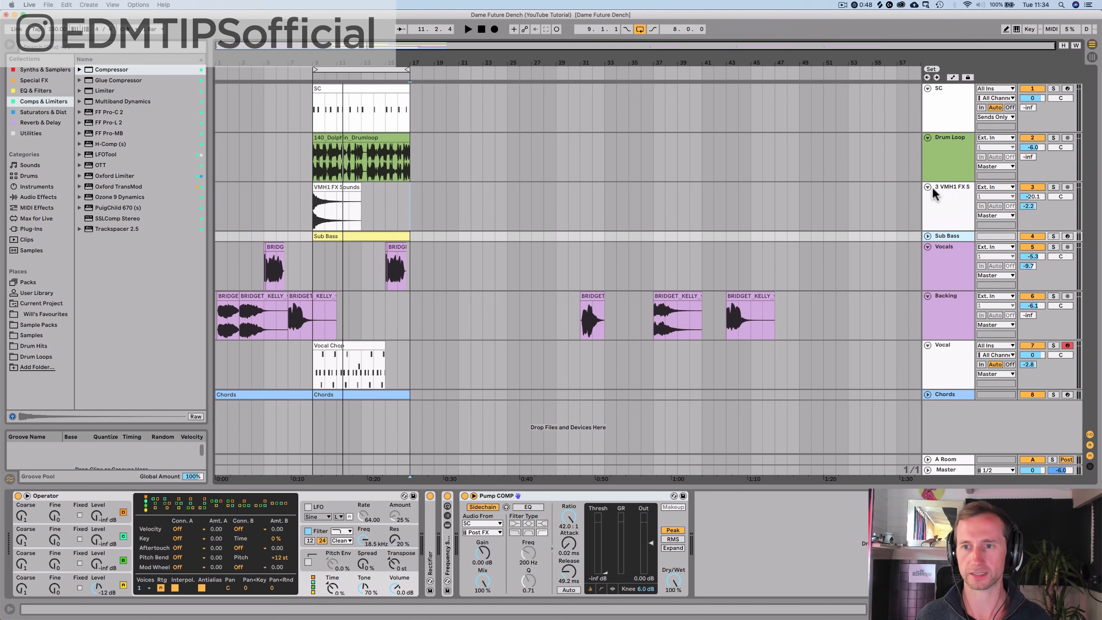
Step: Rename the VMH1 FX Sounds track to Crash, colour it green and assign the track colour to its clips
{"action": "left_click", "coordinate": [948, 188]}
{"action": "key", "text": "super+r"}
{"action": "type", "text": "C"}
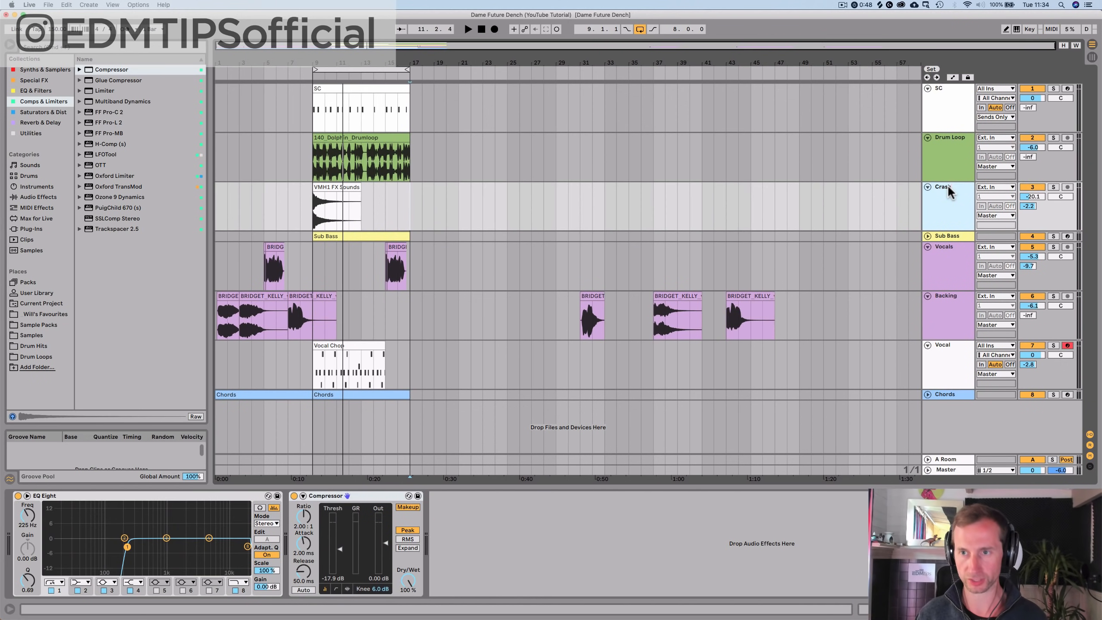
{"action": "right_click", "coordinate": [947, 185]}
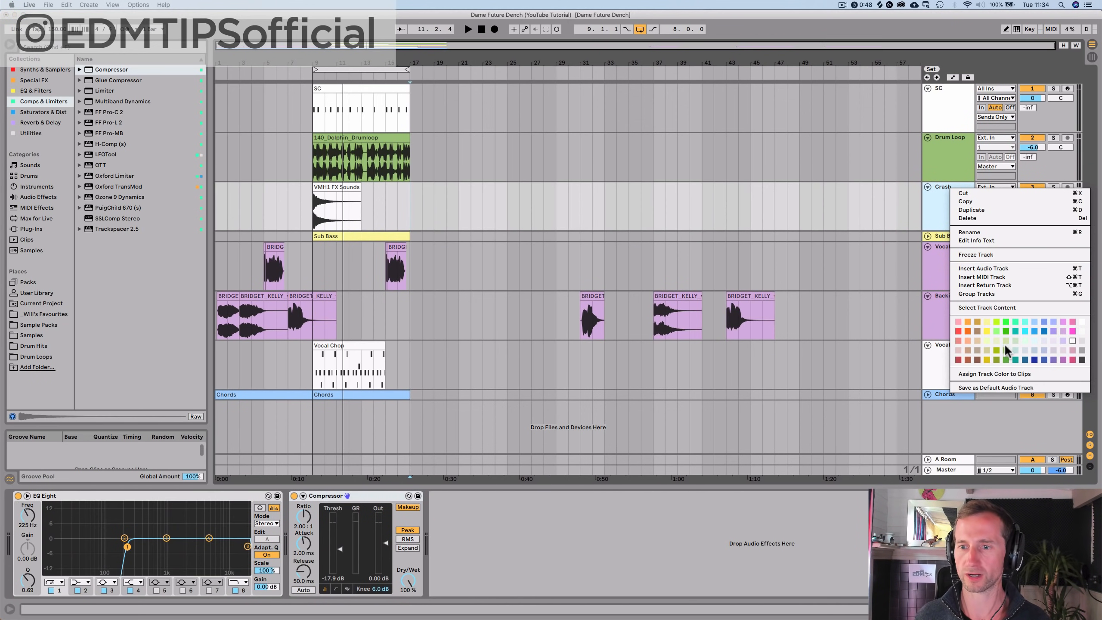
{"action": "left_click", "coordinate": [1004, 350]}
{"action": "right_click", "coordinate": [932, 189]}
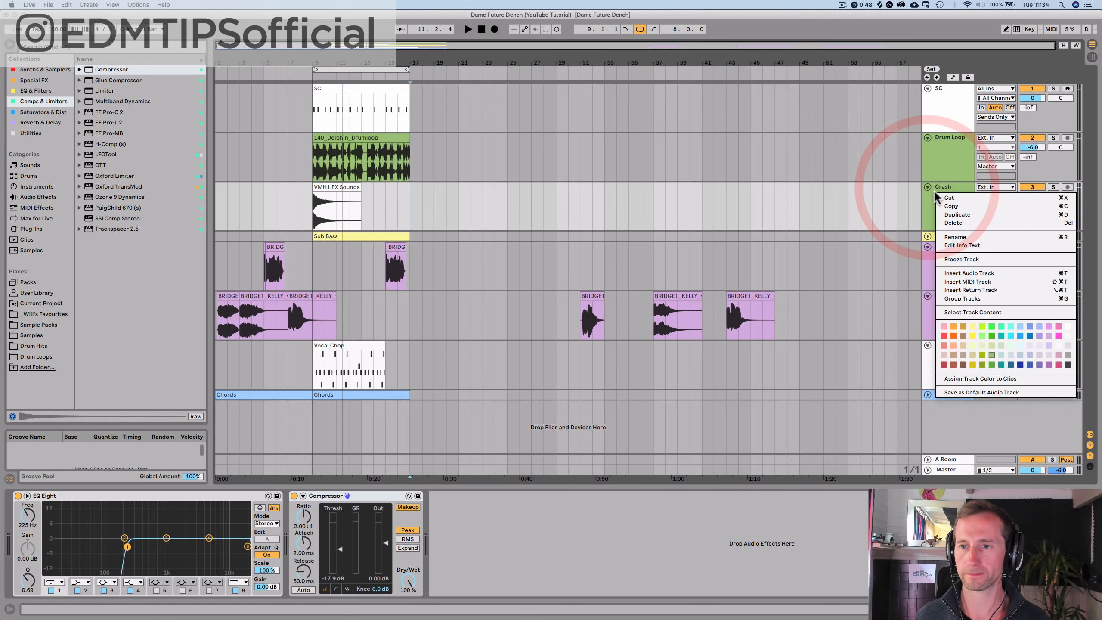
{"action": "left_click", "coordinate": [986, 379]}
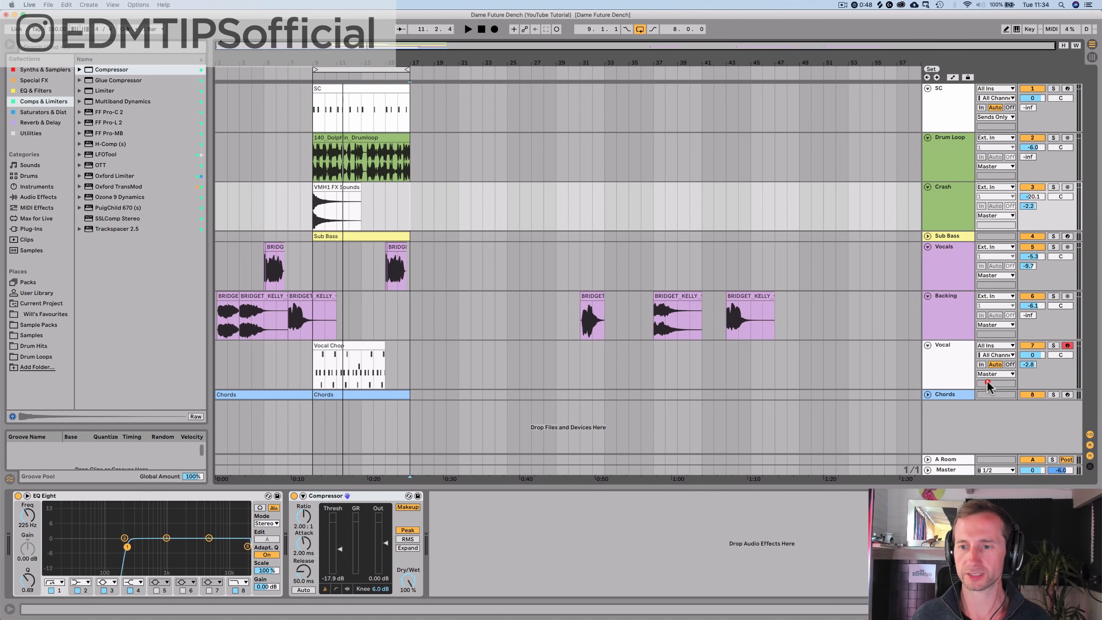
Step: Play the drop from bar 9 and set the Vocal track's Simpler glide mode to Portamento
{"action": "key", "text": "space"}
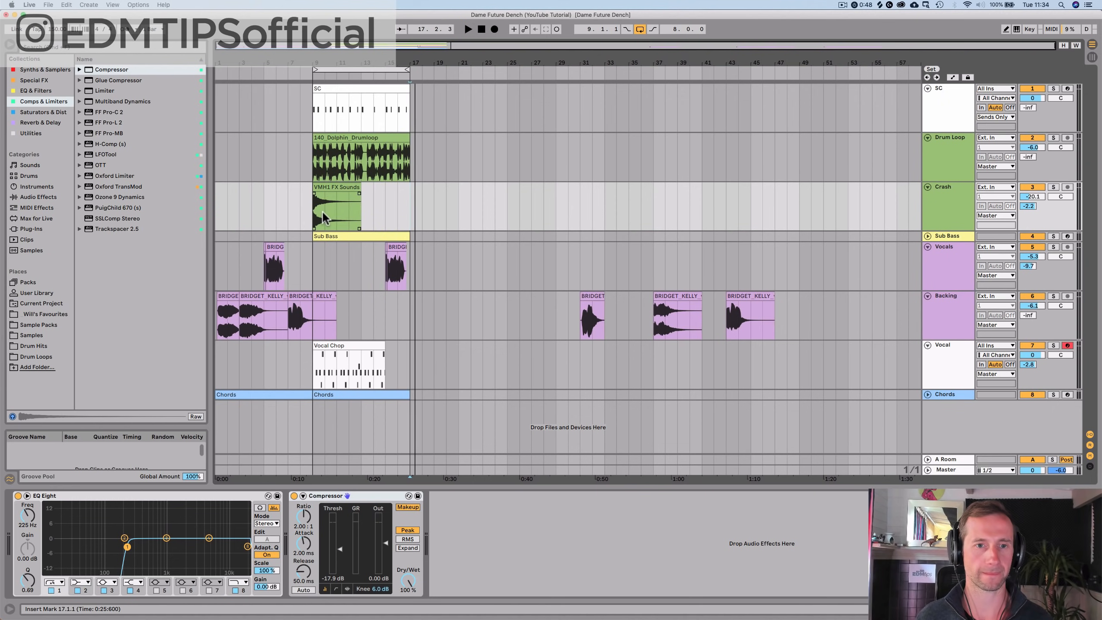
{"action": "left_click", "coordinate": [313, 207]}
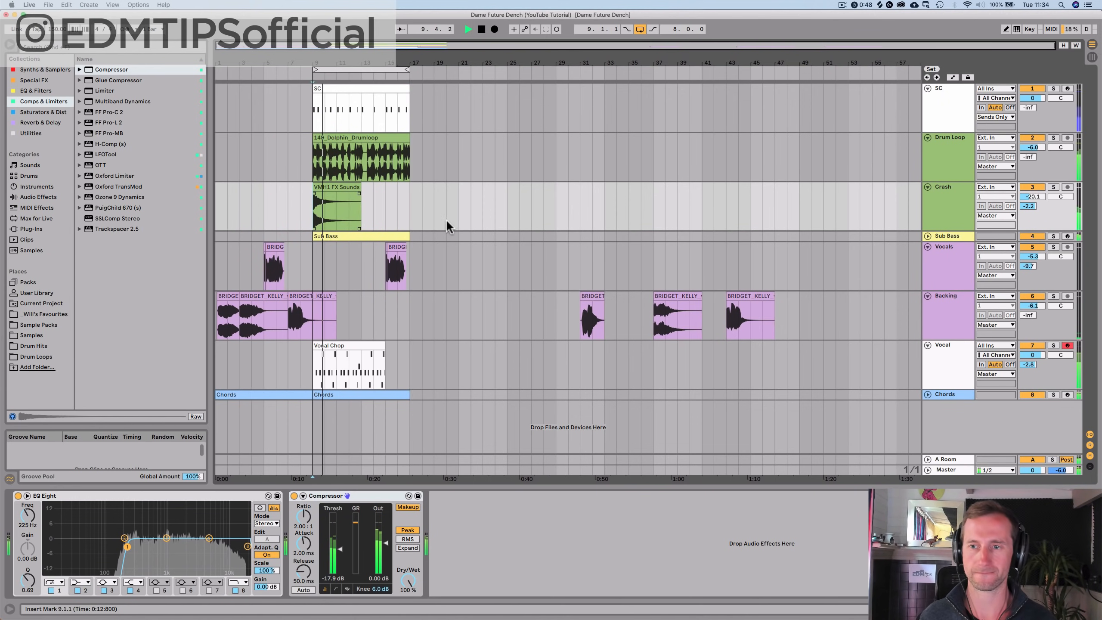
{"action": "left_click", "coordinate": [951, 367]}
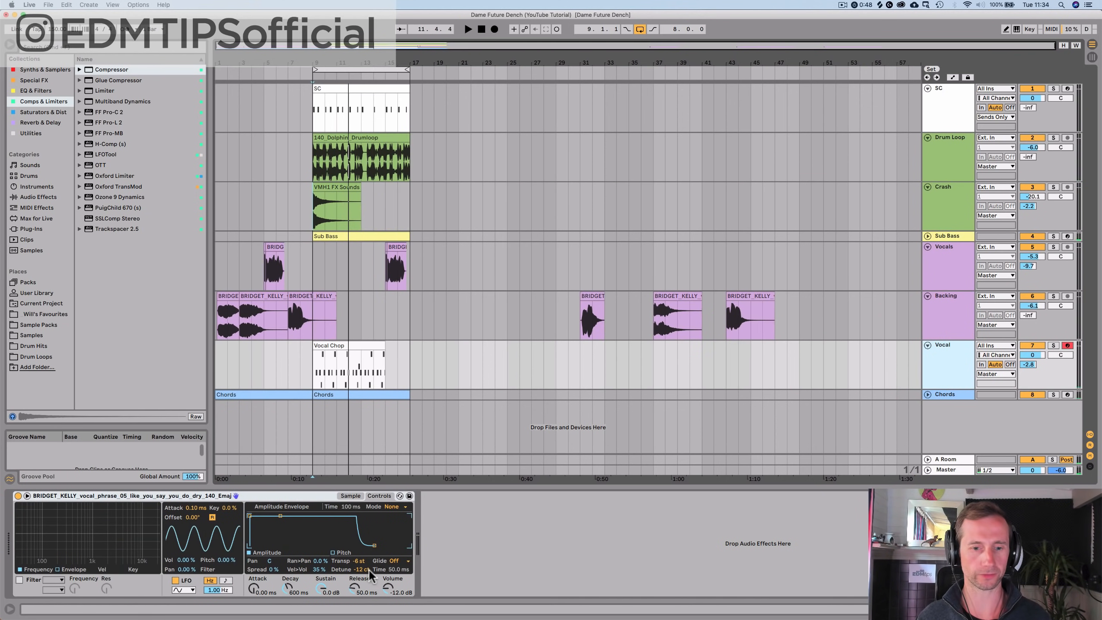
{"action": "left_click", "coordinate": [393, 561]}
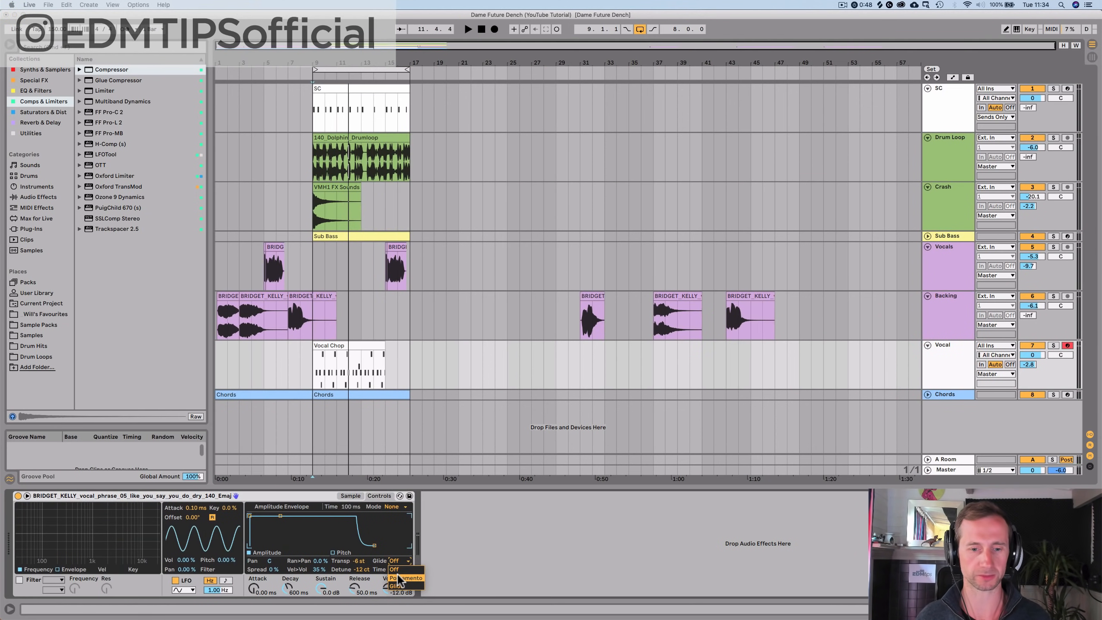
{"action": "left_click", "coordinate": [398, 578]}
{"action": "key", "text": "space"}
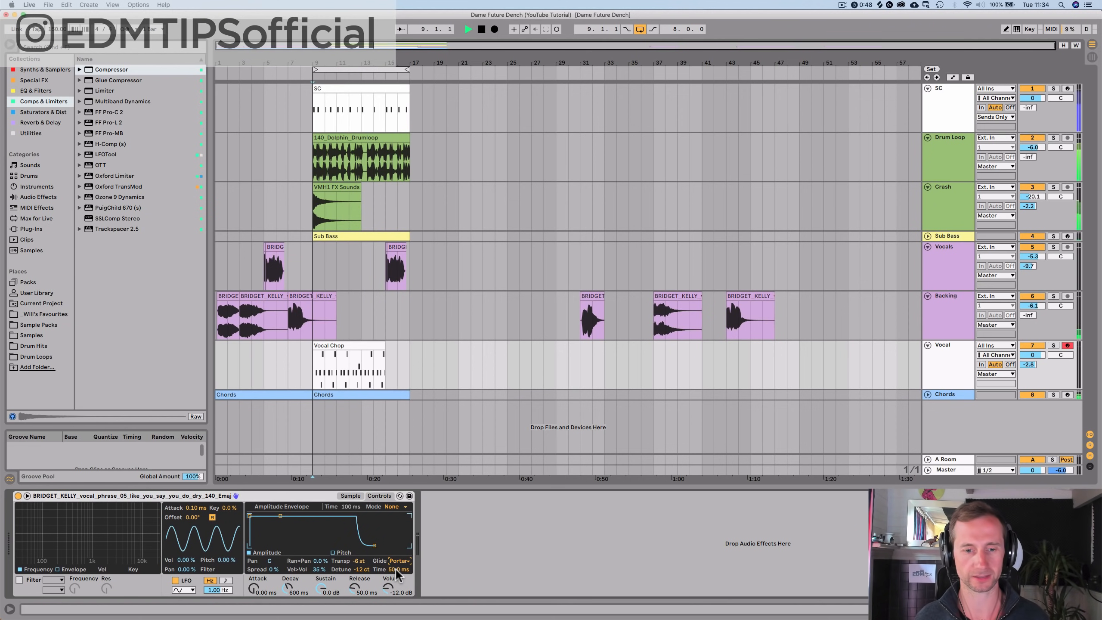
Step: Try the Glide mode with a glide time of 3.11 s in the Vocal track's Simpler
{"action": "left_click", "coordinate": [399, 561]}
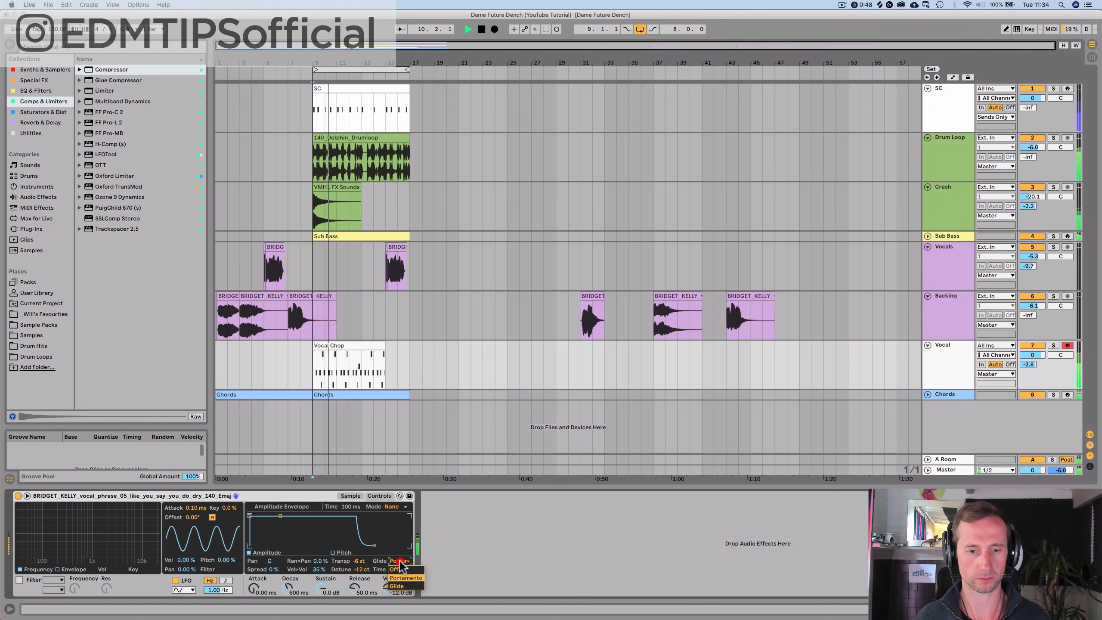
{"action": "left_click", "coordinate": [397, 586]}
{"action": "mouse_move", "coordinate": [396, 570]}
{"action": "left_mouse_down"}
{"action": "mouse_move", "coordinate": [396, 543]}
{"action": "mouse_move", "coordinate": [395, 579]}
{"action": "left_mouse_up"}
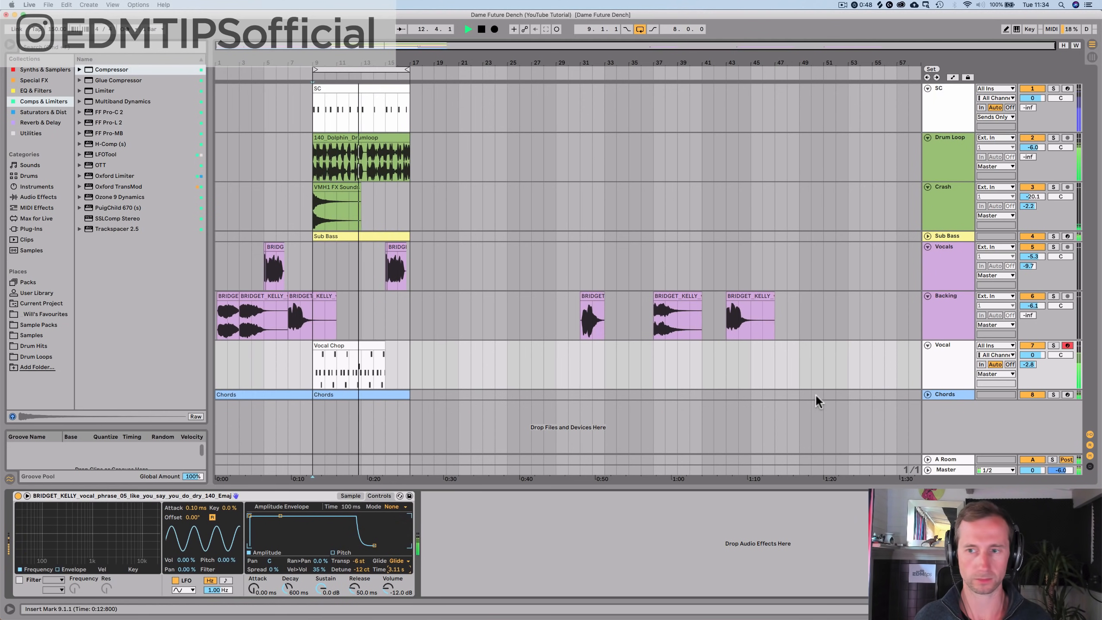
Step: Switch the Vocal track's Simpler to Portamento again and adjust its glide time while playing from bar 9
{"action": "left_click", "coordinate": [938, 361]}
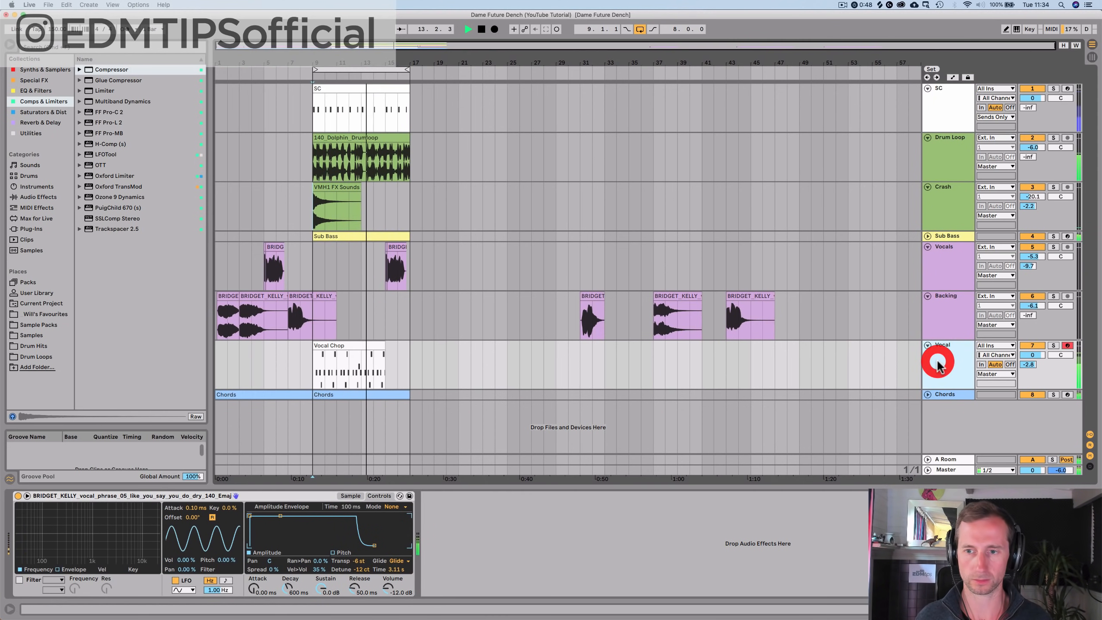
{"action": "left_click", "coordinate": [396, 562]}
{"action": "left_click", "coordinate": [396, 578]}
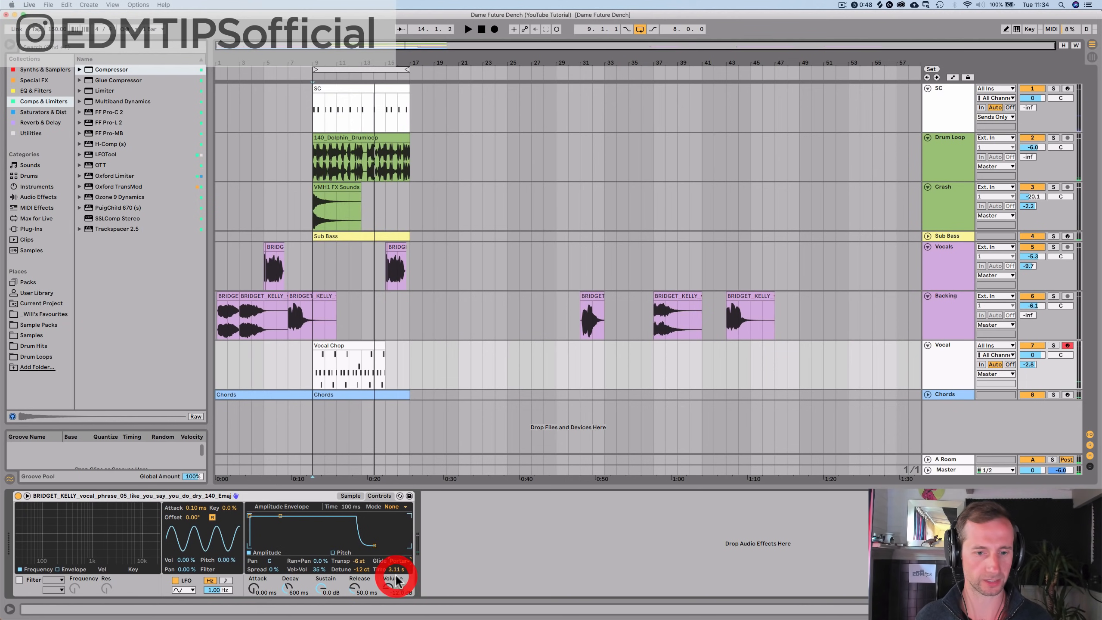
{"action": "key", "text": "space"}
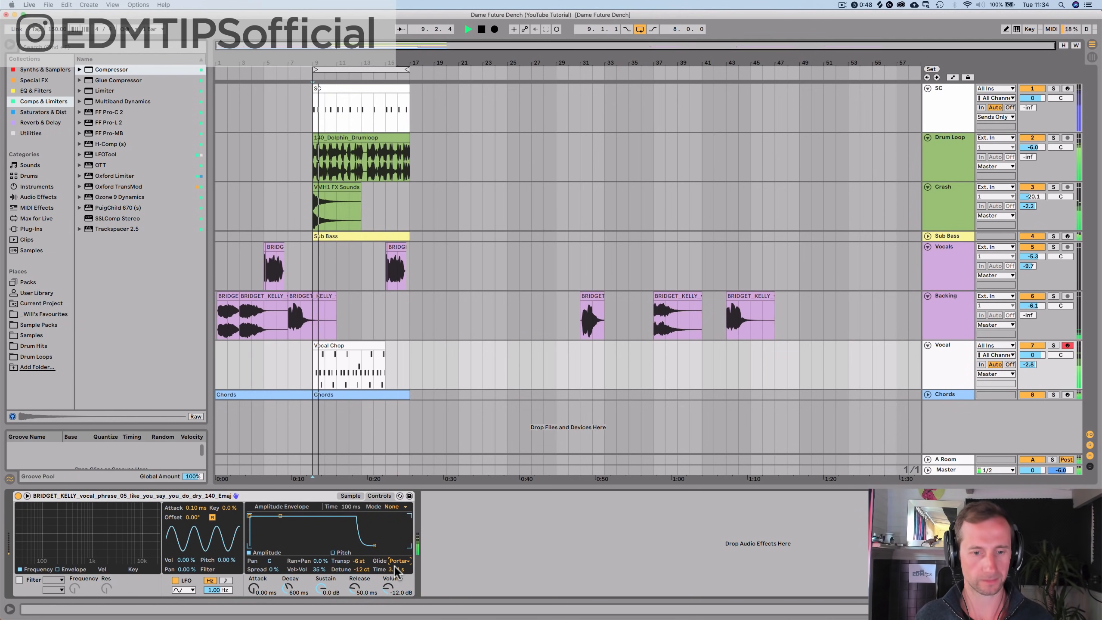
{"action": "left_click_drag", "start_coordinate": [396, 569], "coordinate": [395, 561]}
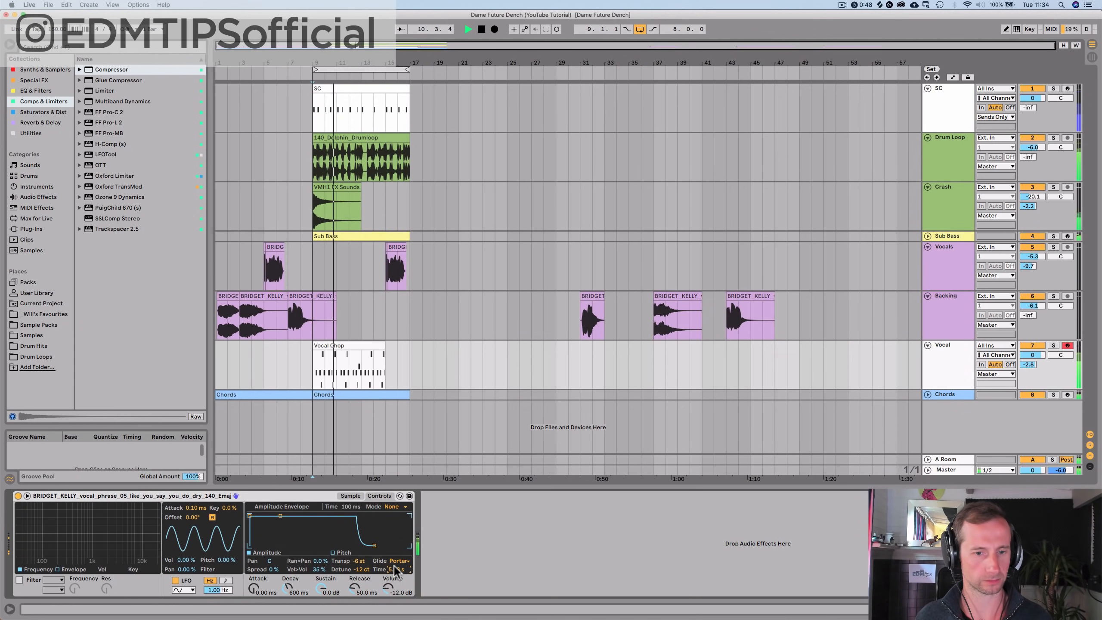
Step: Lengthen the G#3 note at 1.3.1 in the Vocal Chop clip to overlap the next note and play the result
{"action": "key", "text": "space"}
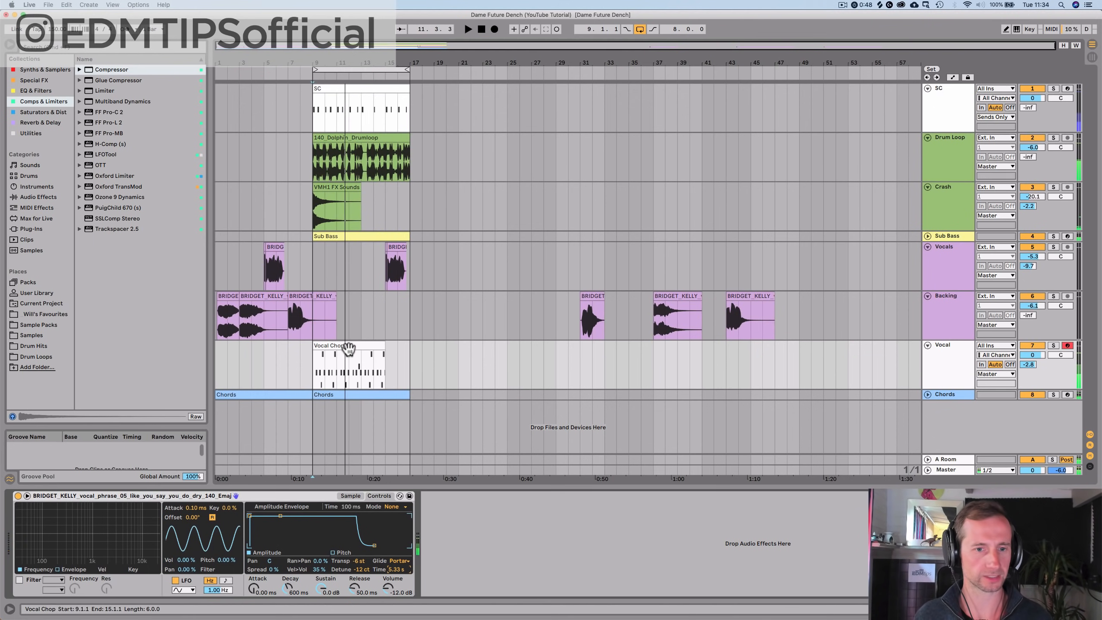
{"action": "double_click", "coordinate": [348, 346]}
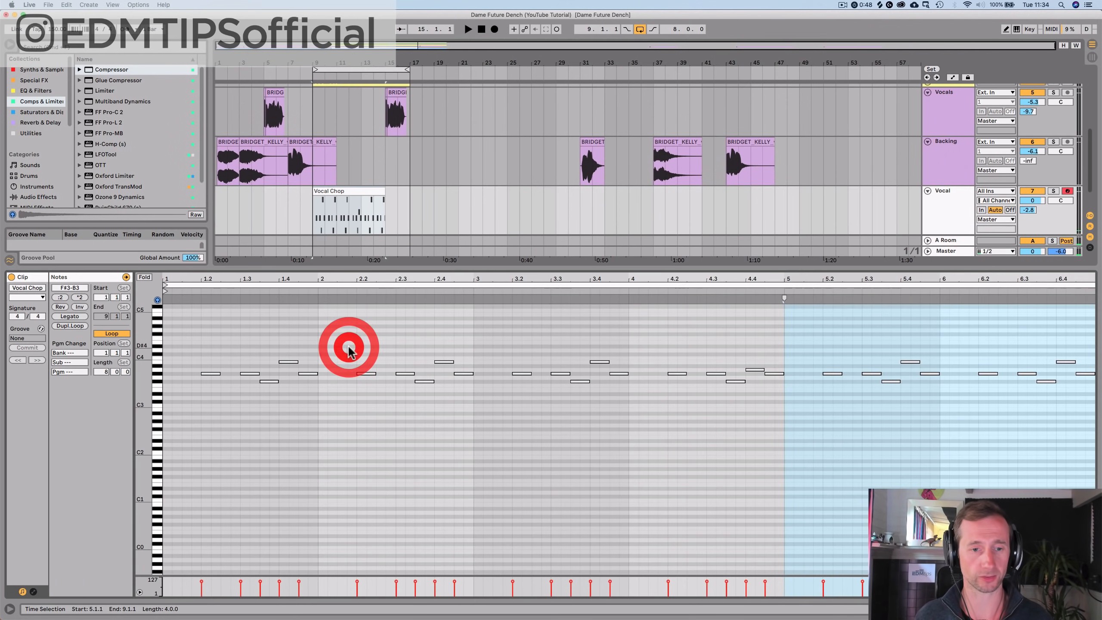
{"action": "left_click", "coordinate": [220, 386]}
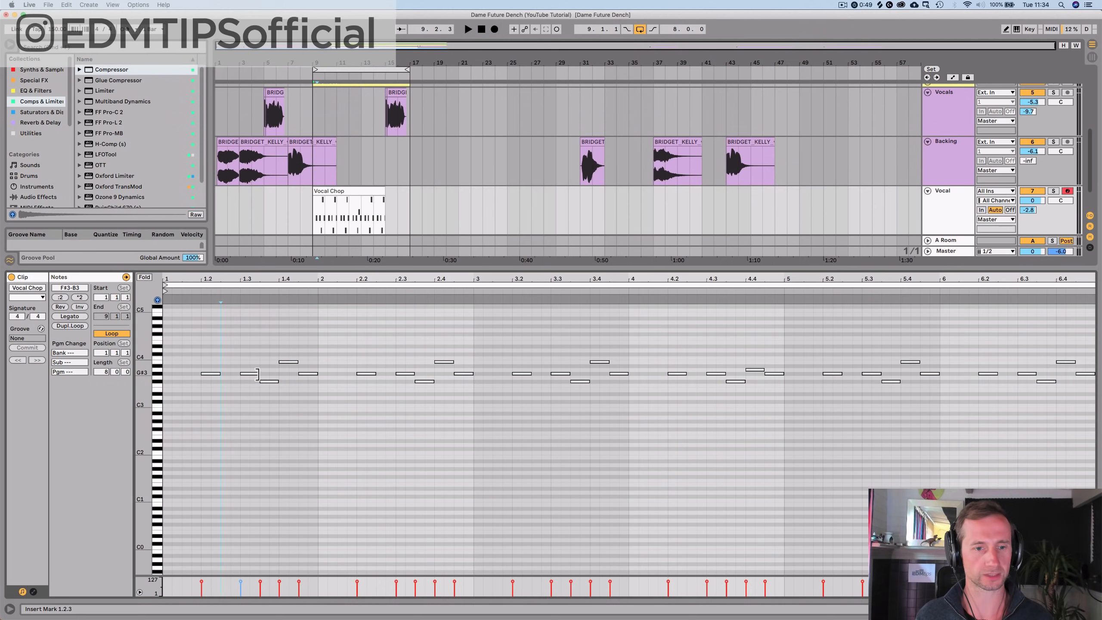
{"action": "left_click_drag", "start_coordinate": [258, 374], "coordinate": [267, 374]}
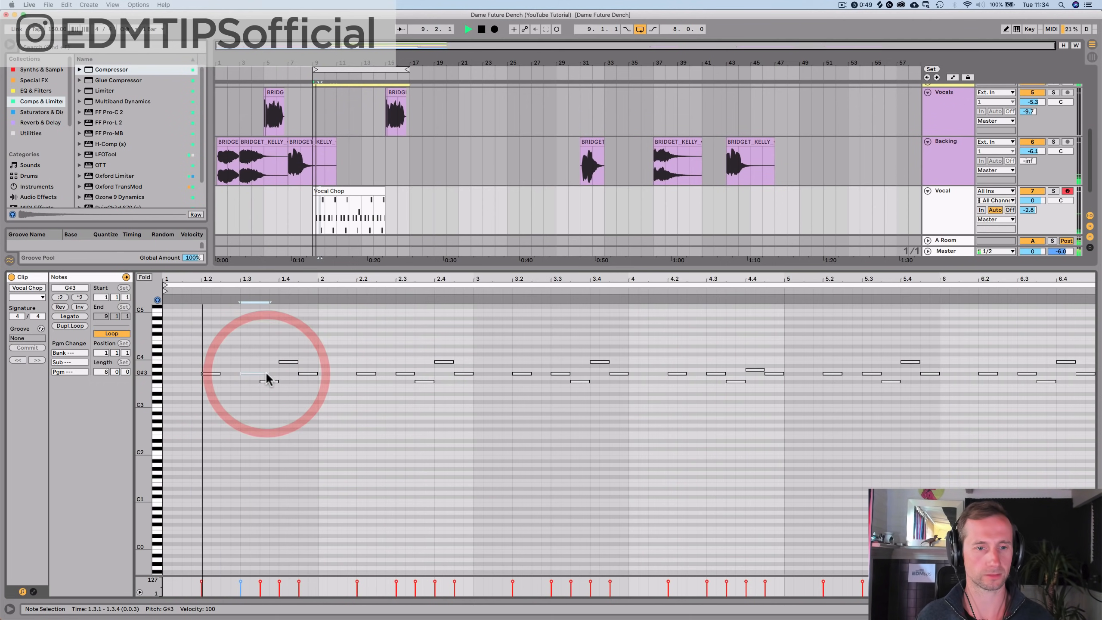
{"action": "key", "text": "space"}
{"action": "key", "text": "space"}
Step: Try a glide time of 85.1 ms with Portamento selected in the Vocal track's Simpler
{"action": "key", "text": "shift+Tab"}
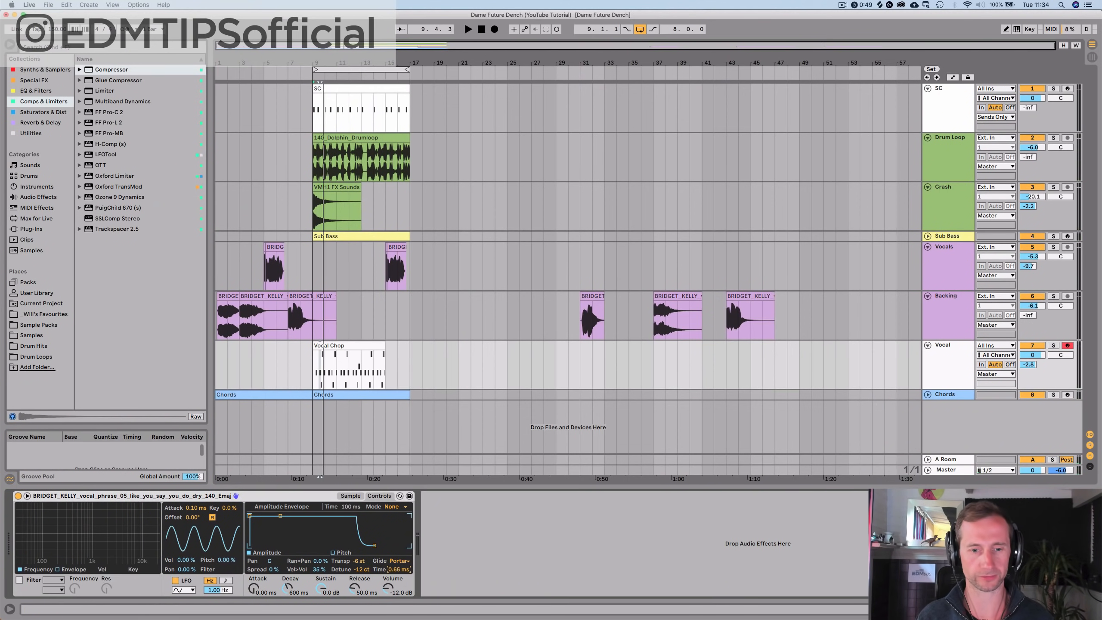
{"action": "left_click_drag", "start_coordinate": [398, 569], "coordinate": [399, 552]}
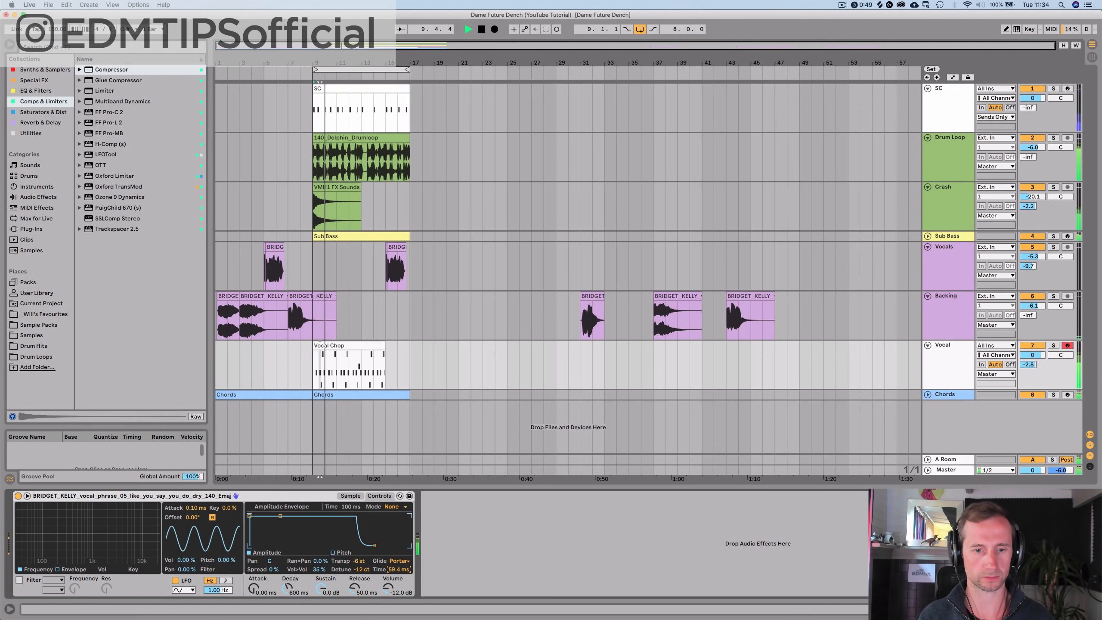
{"action": "left_click", "coordinate": [399, 561]}
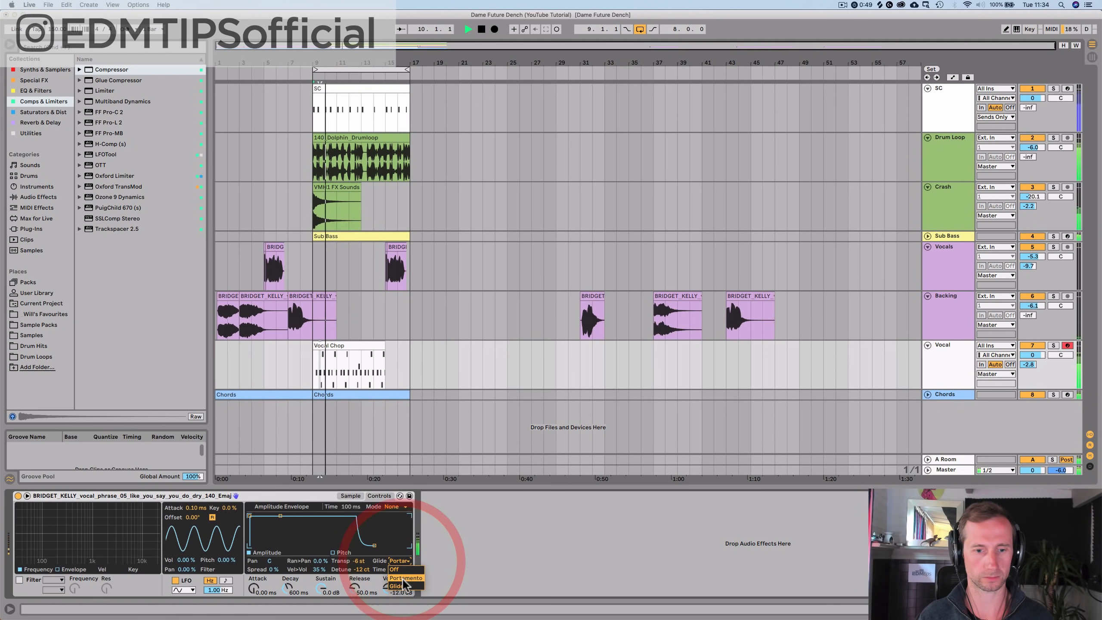
{"action": "left_click", "coordinate": [403, 579]}
{"action": "key", "text": "space"}
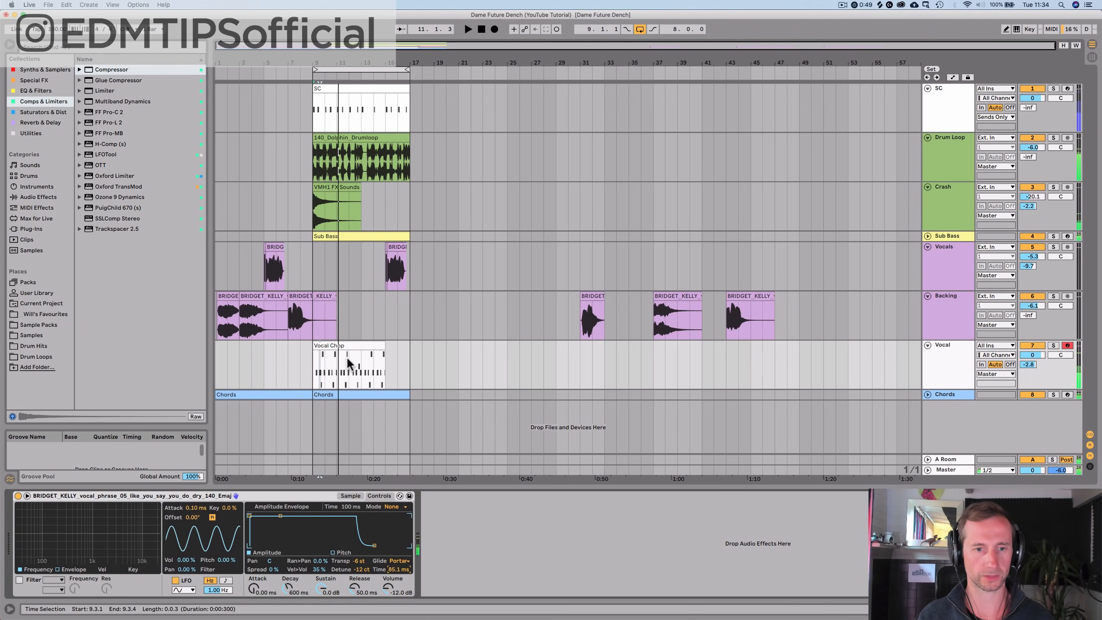
Step: Lengthen the Vocal Chop's B3 note at 1.4 and its G#3 and F#3 notes around 2.3 to overlap the notes that follow
{"action": "left_click", "coordinate": [346, 357]}
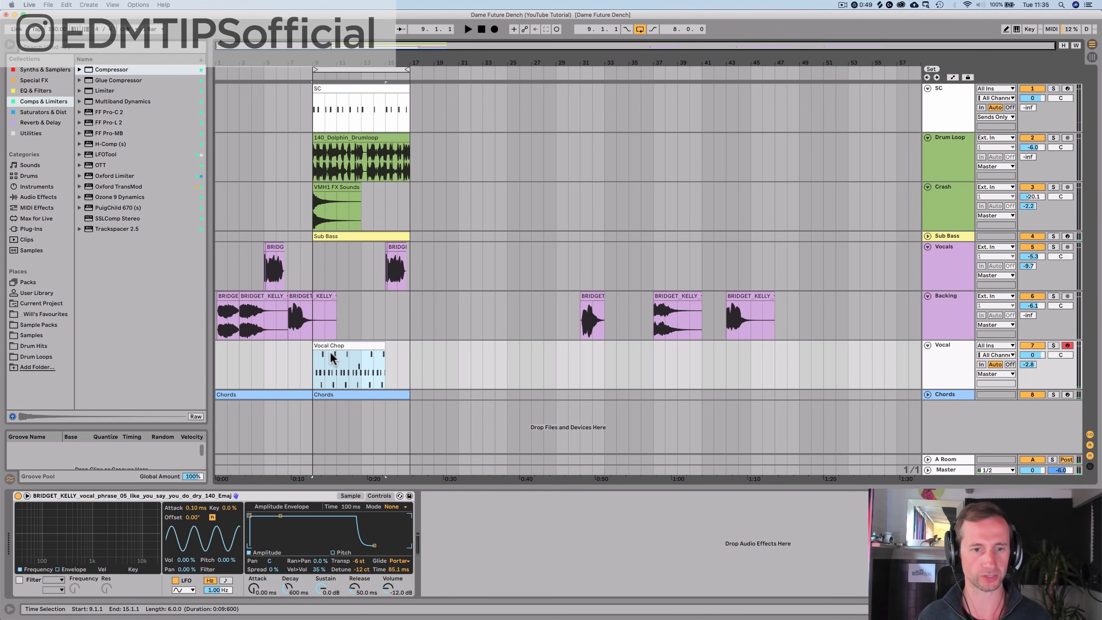
{"action": "double_click", "coordinate": [334, 345]}
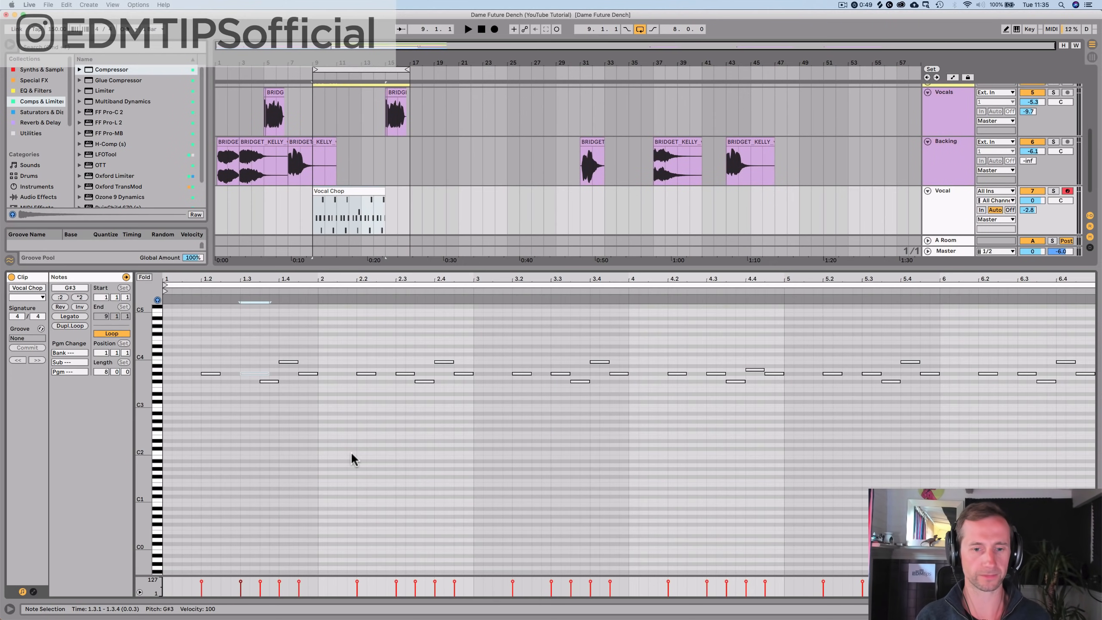
{"action": "left_click", "coordinate": [355, 382]}
{"action": "left_click_drag", "start_coordinate": [299, 362], "coordinate": [305, 364]}
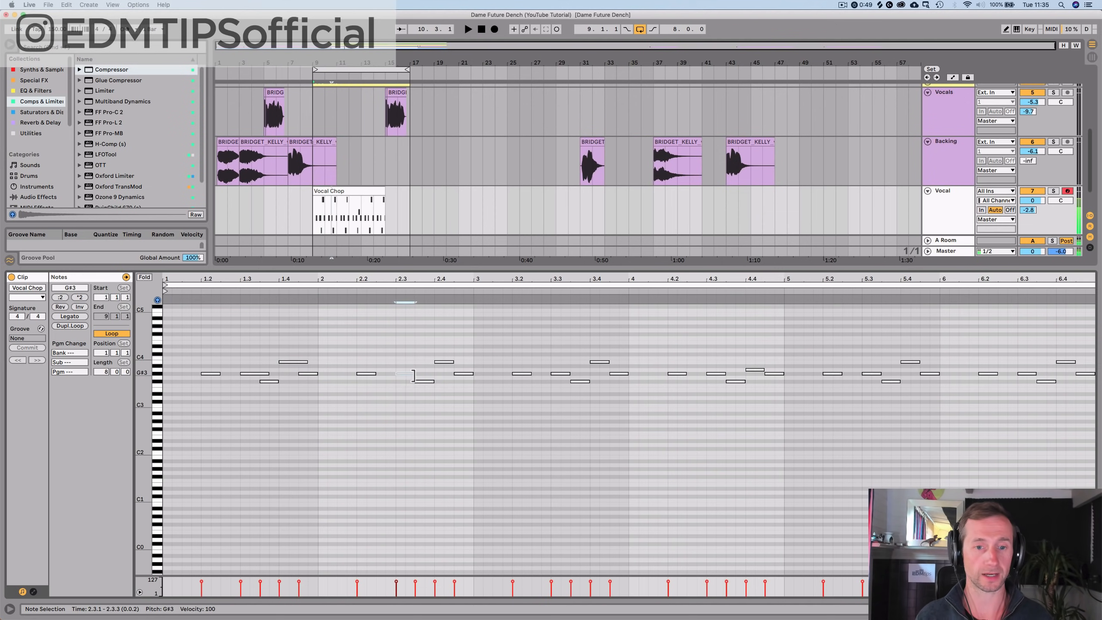
{"action": "left_click_drag", "start_coordinate": [413, 376], "coordinate": [423, 376]}
{"action": "key", "text": "space"}
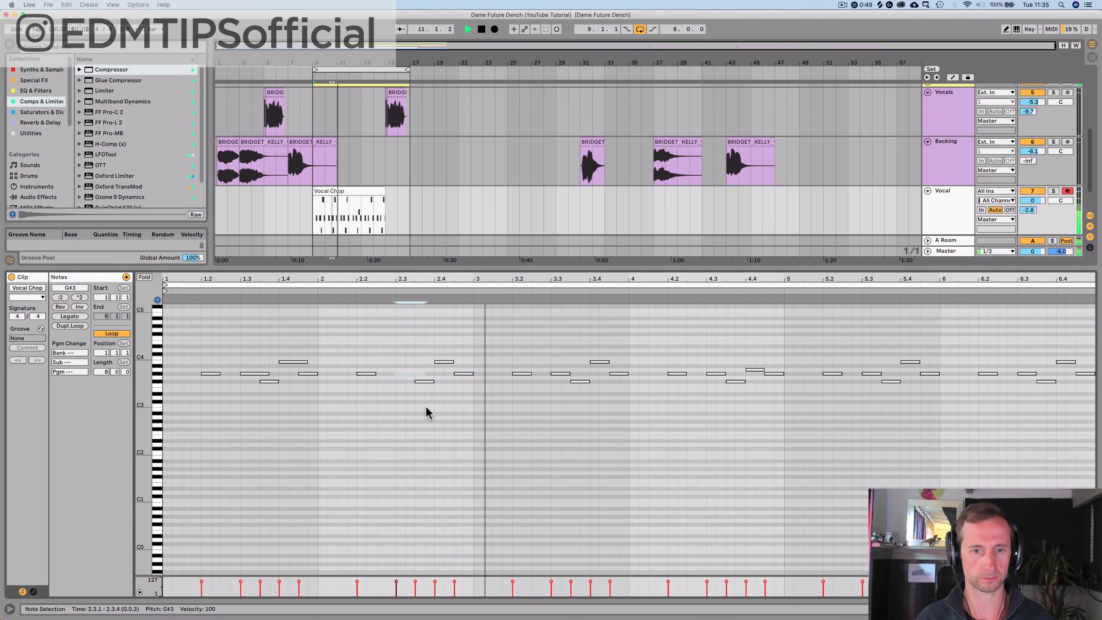
{"action": "left_click_drag", "start_coordinate": [433, 381], "coordinate": [443, 381]}
Step: Play the drop from bar 9 and set the glide time of the Vocal track's Simpler to 71.0 ms
{"action": "key", "text": "space"}
{"action": "key", "text": "shift+Tab"}
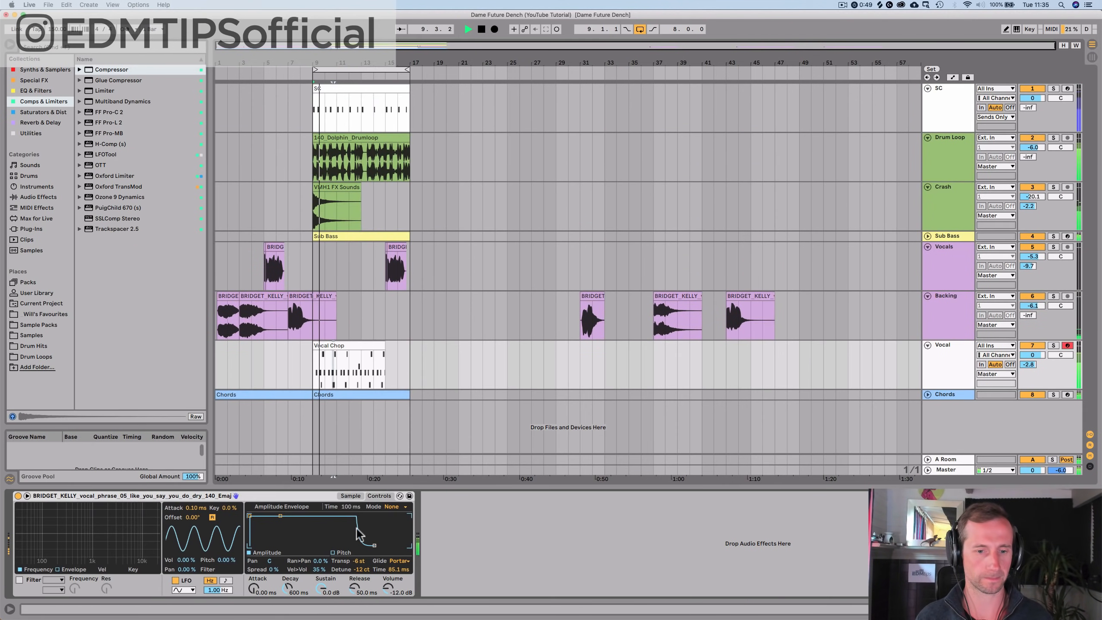
{"action": "left_click_drag", "start_coordinate": [395, 569], "coordinate": [394, 563]}
Step: Duplicate the Vocal Chop's edited bars 9 to 11 over bars 11 to 13, and paste the copied chop section at bar 12
{"action": "left_click_drag", "start_coordinate": [312, 372], "coordinate": [332, 372]}
{"action": "key", "text": "super+d"}
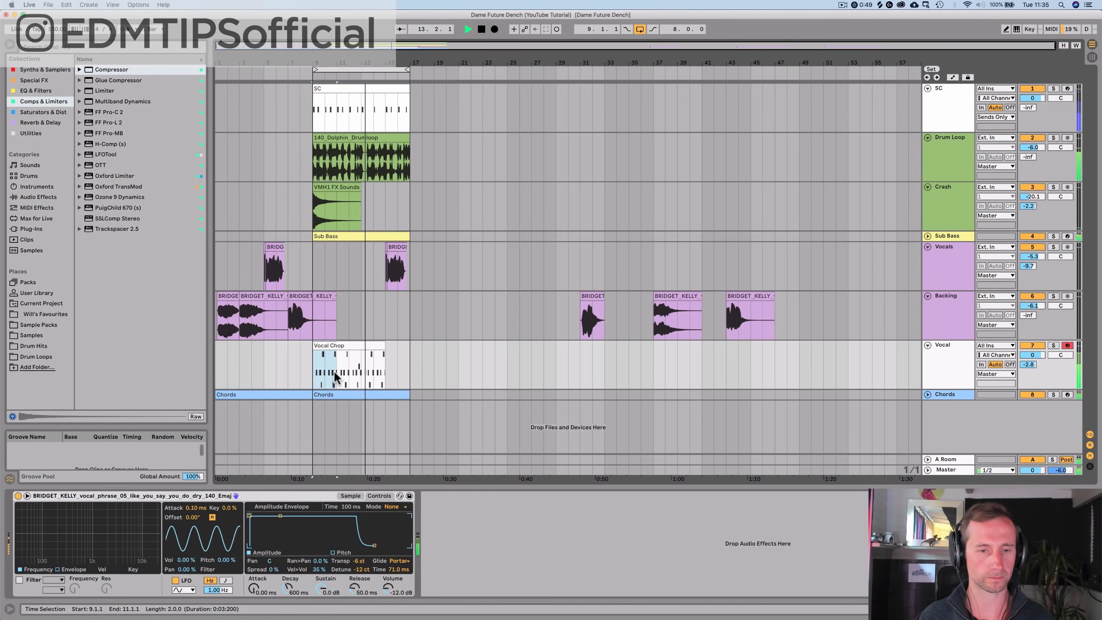
{"action": "left_click_drag", "start_coordinate": [360, 352], "coordinate": [408, 359]}
{"action": "key", "text": "super+c"}
{"action": "left_click", "coordinate": [349, 367]}
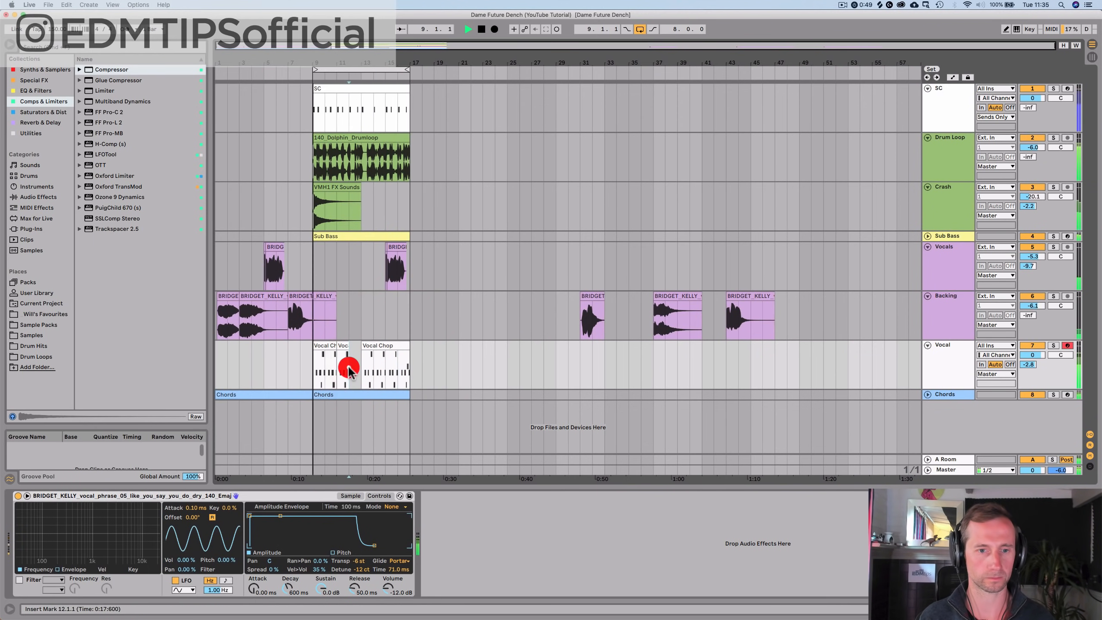
{"action": "key", "text": "super+v"}
Step: Duplicate the four-bar Vocal Chop pattern from bars 9 to 13 onto bars 13 to 17 and stop playback
{"action": "left_click_drag", "start_coordinate": [310, 359], "coordinate": [357, 362]}
{"action": "key", "text": "super+d"}
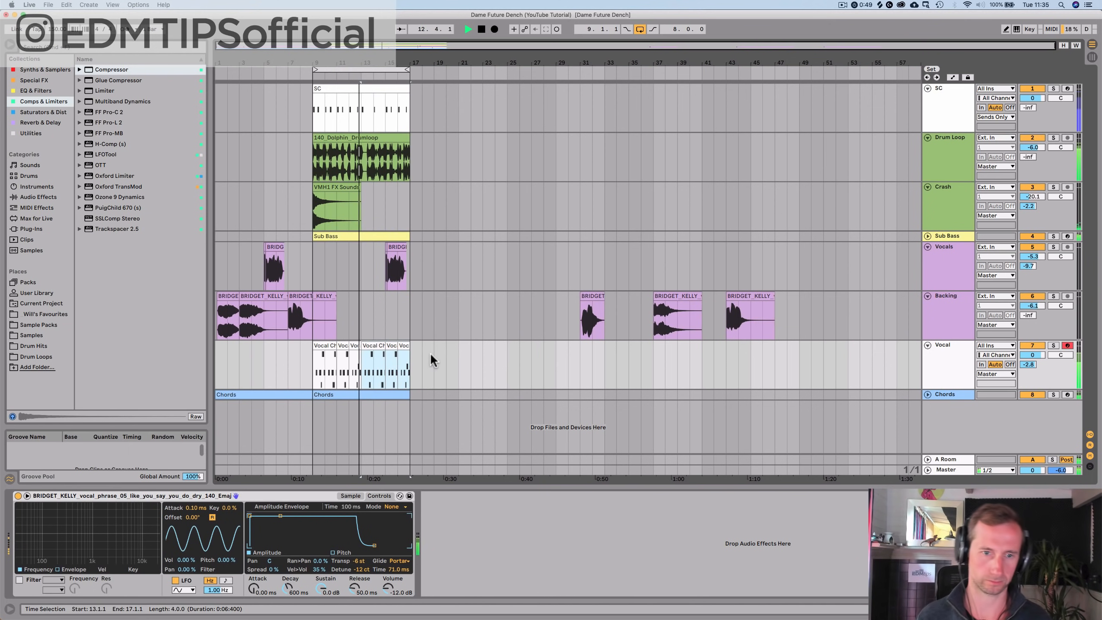
{"action": "key", "text": "space"}
{"action": "left_click", "coordinate": [453, 361]}
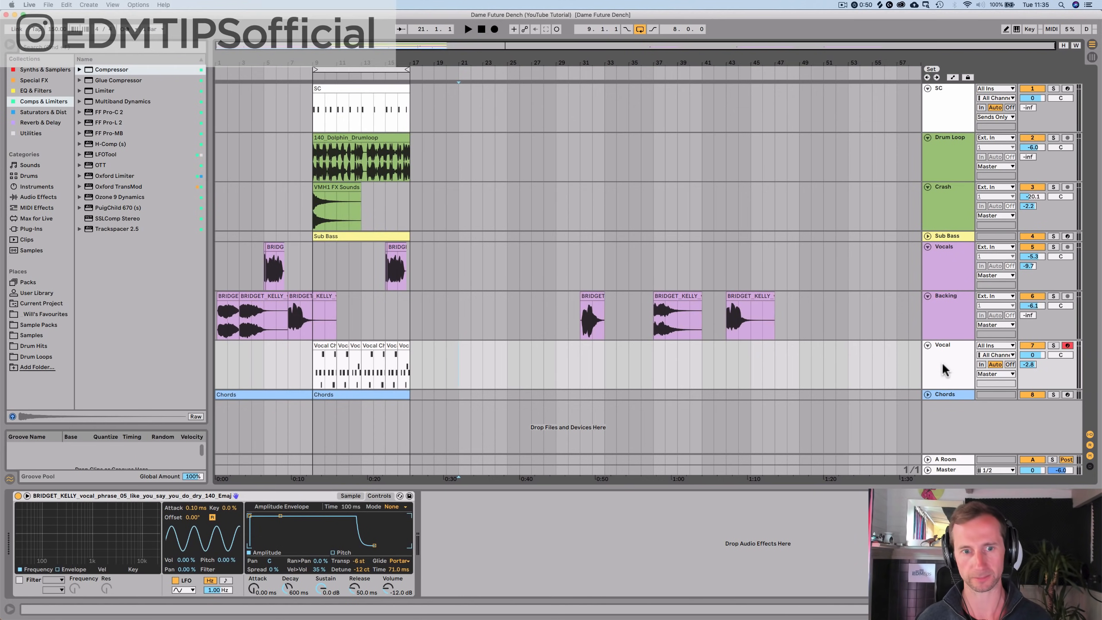
Step: Insert a new MIDI track below Chords and name it Synth Riff
{"action": "left_click", "coordinate": [958, 393]}
{"action": "key", "text": "super+shift+t"}
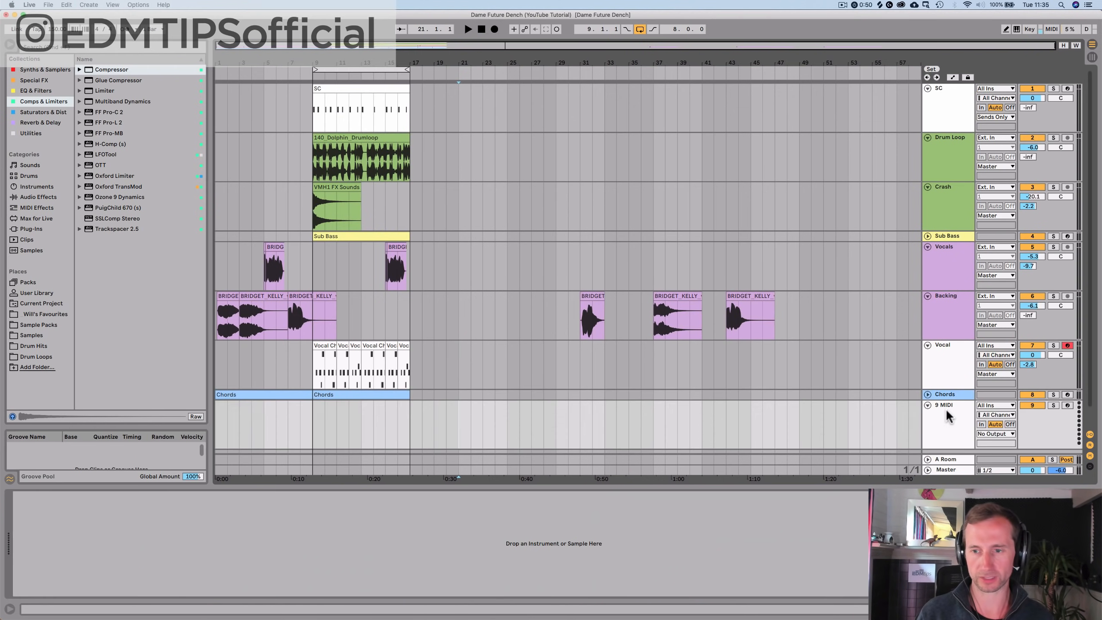
{"action": "left_click", "coordinate": [946, 409]}
{"action": "key", "text": "super+r"}
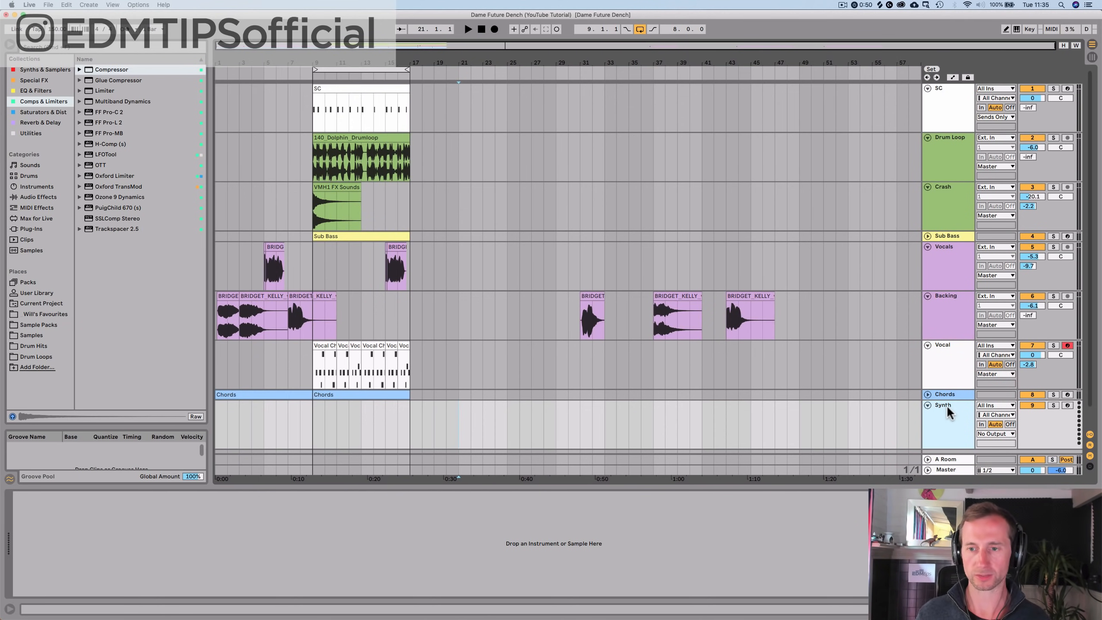
{"action": "left_click", "coordinate": [947, 406]}
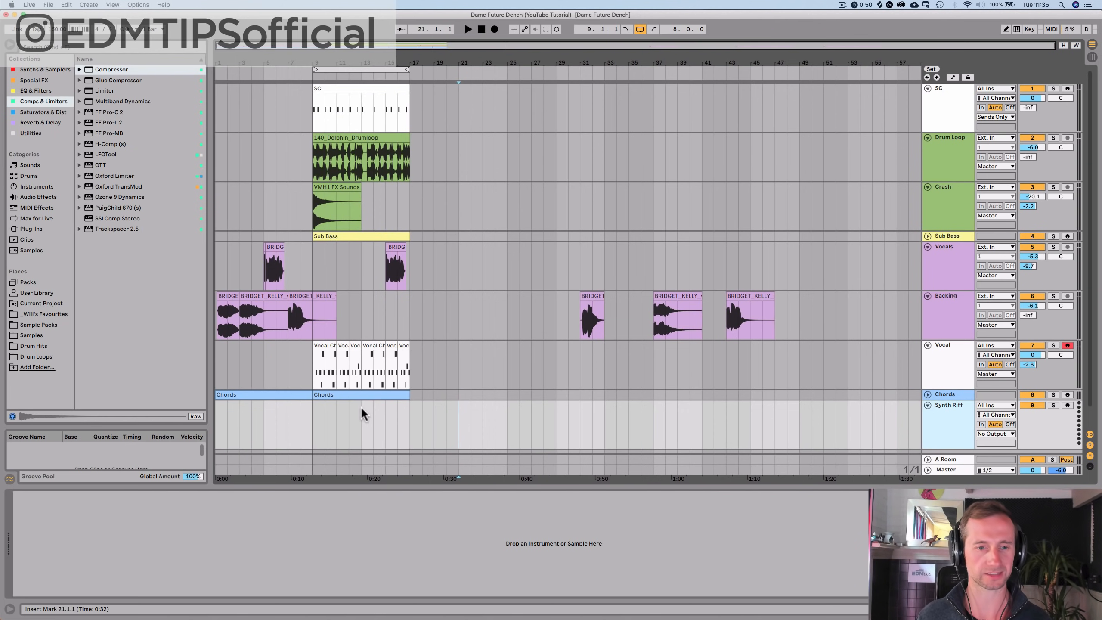
Step: Create an empty MIDI clip from bar 9 to bar 17 on the Synth Riff track and return to its device view
{"action": "left_click_drag", "start_coordinate": [314, 433], "coordinate": [406, 434]}
{"action": "key", "text": "super+shift+m"}
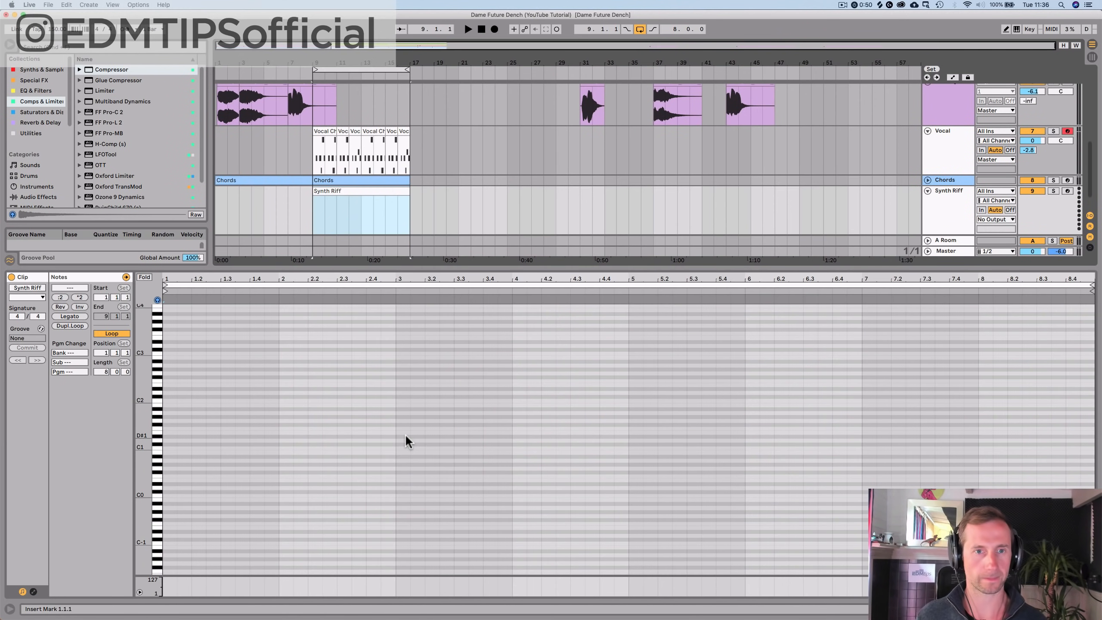
{"action": "key", "text": "shift+Tab"}
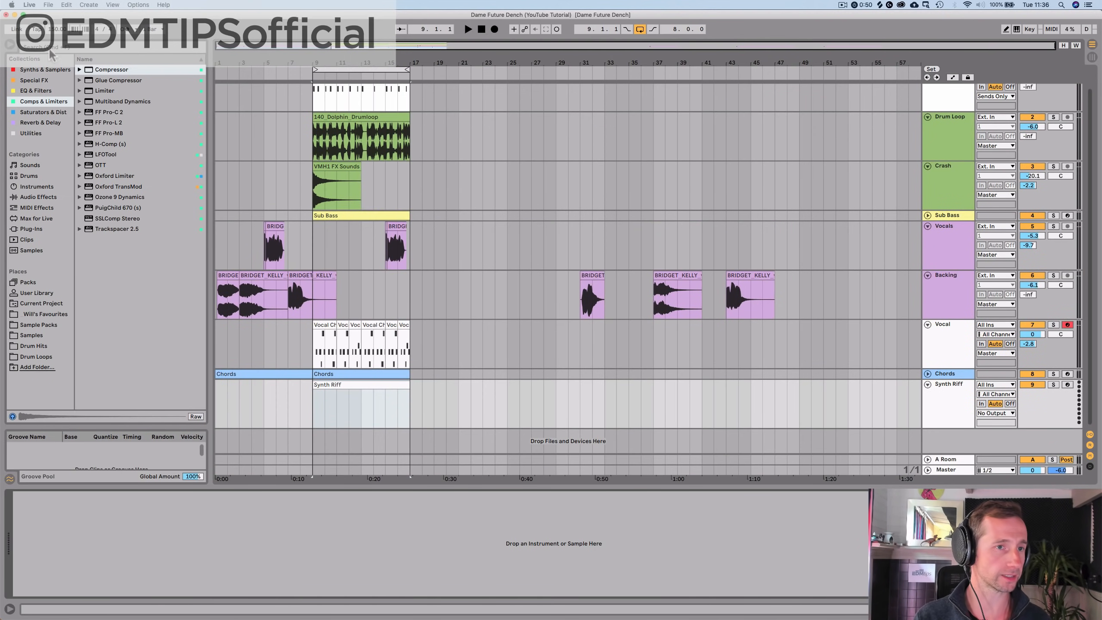
Step: Load a Simpler from the Synths & Samplers collection onto the Synth Riff track
{"action": "left_click", "coordinate": [35, 70]}
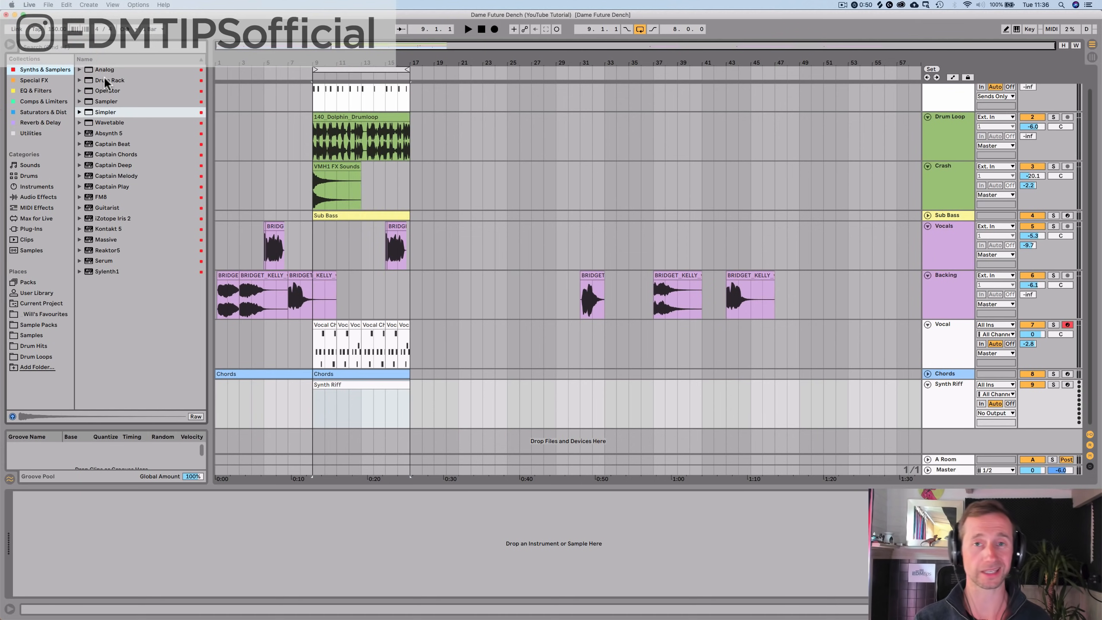
{"action": "left_click_drag", "start_coordinate": [104, 114], "coordinate": [77, 590]}
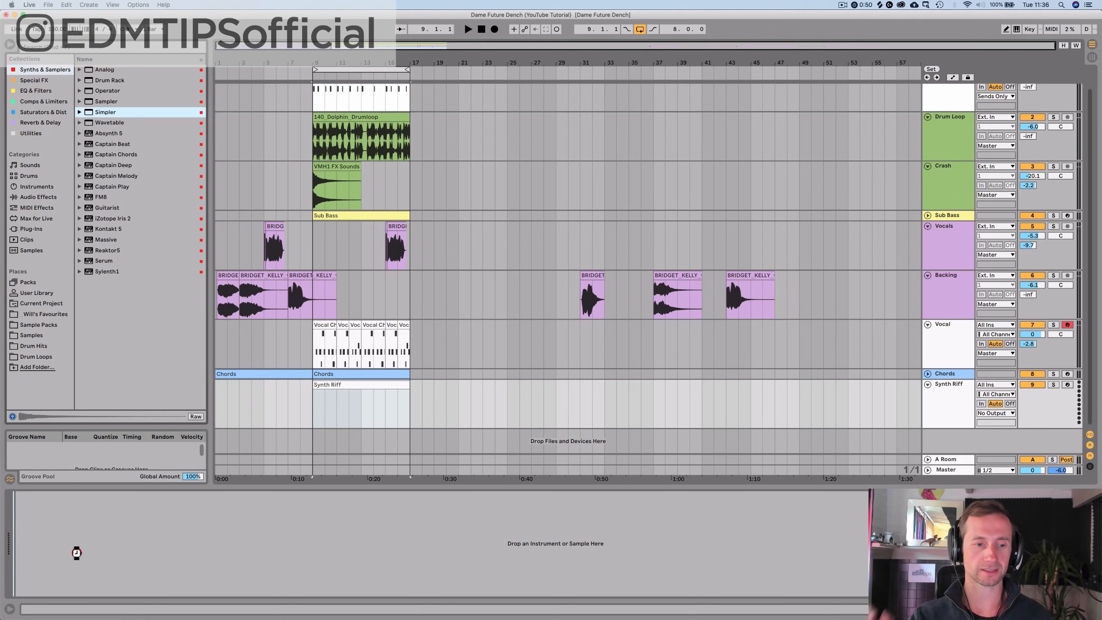
{"action": "left_click_drag", "start_coordinate": [77, 553], "coordinate": [75, 553]}
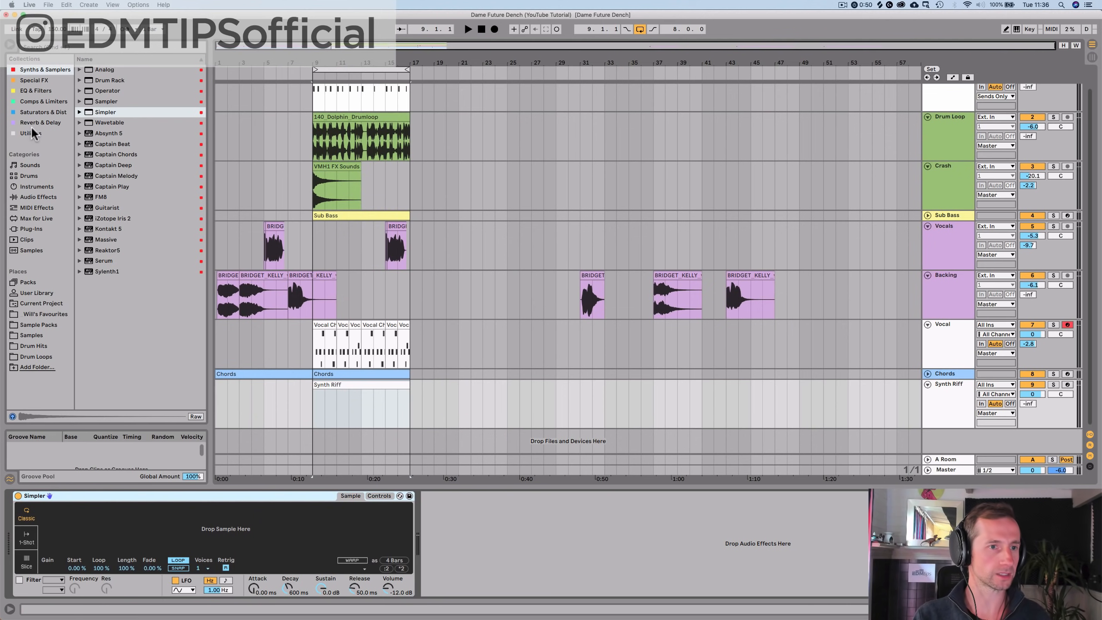
Step: Find the Guitar folder in the Samples library and audition its bb_guit and first ELECGUIT samples
{"action": "left_click", "coordinate": [29, 336]}
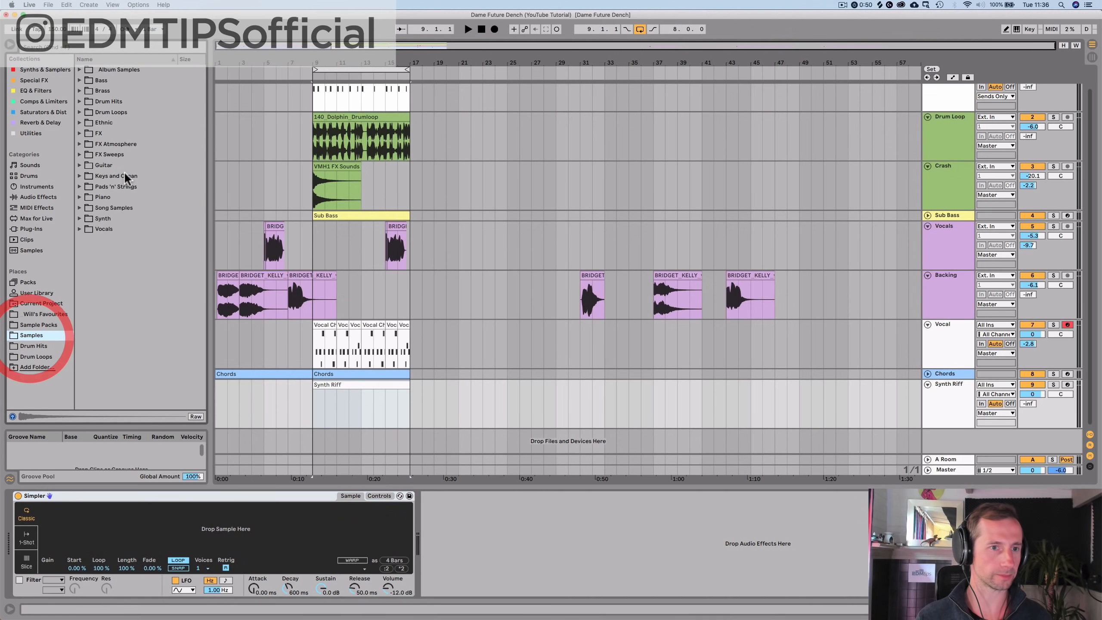
{"action": "left_click", "coordinate": [108, 166]}
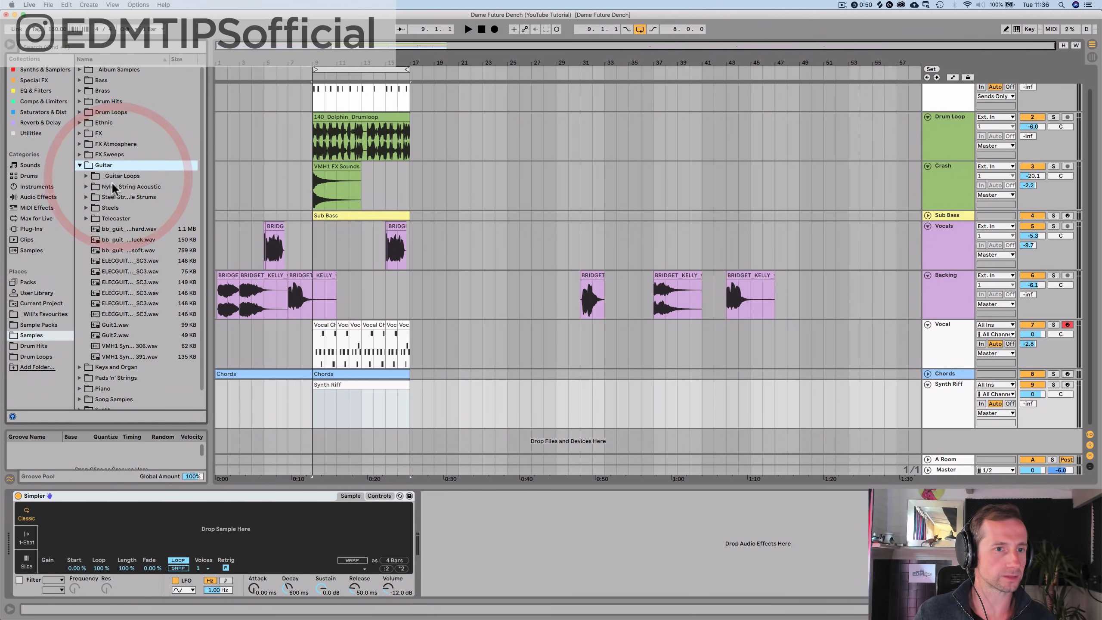
{"action": "left_click", "coordinate": [111, 239]}
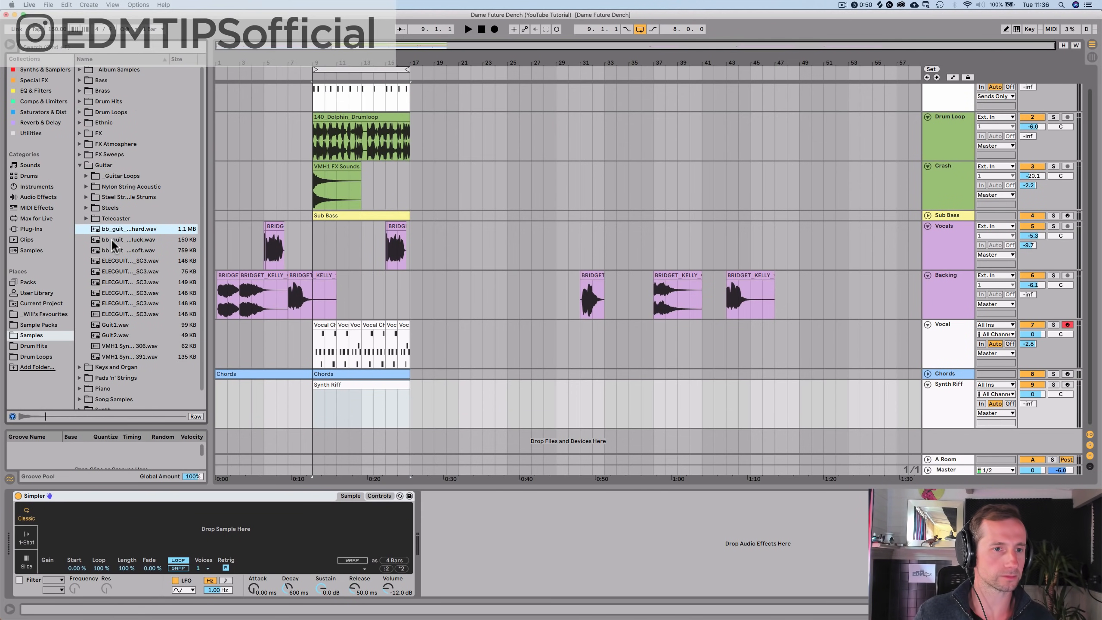
{"action": "key", "text": "Up"}
{"action": "key", "text": "Down"}
{"action": "key", "text": "Down"}
{"action": "key", "text": "Down"}
{"action": "key", "text": "Down"}
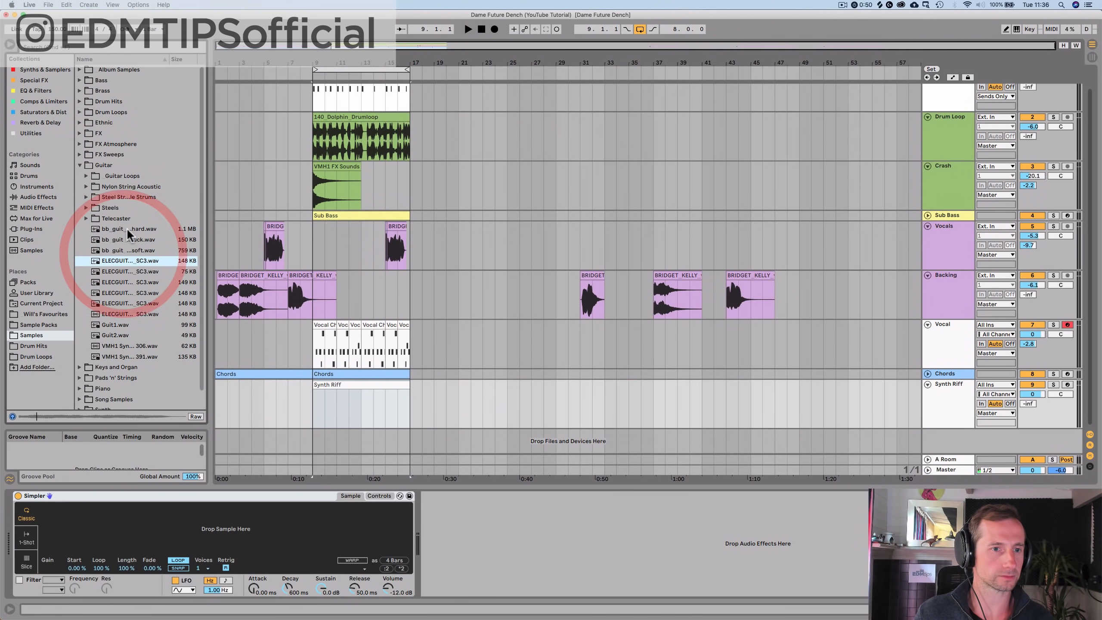
{"action": "key", "text": "Up"}
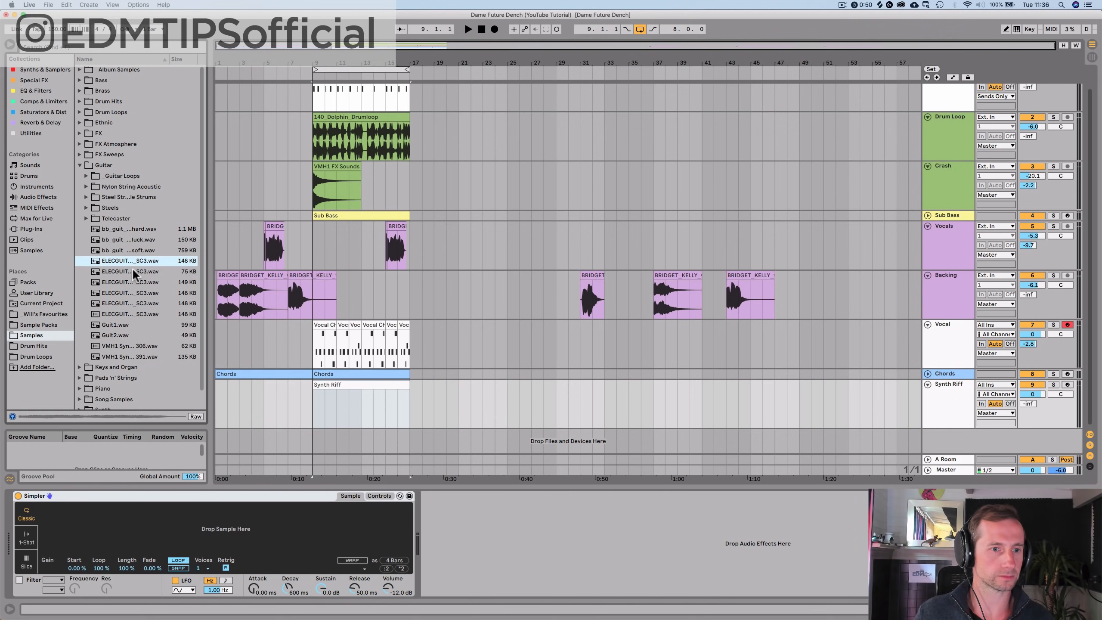
Step: Compare further guitar samples, including Guit1.wav, and load ELECGUIT019_BIGBT_140_A_SC3 into the Synth Riff track's Simpler
{"action": "left_click", "coordinate": [132, 281]}
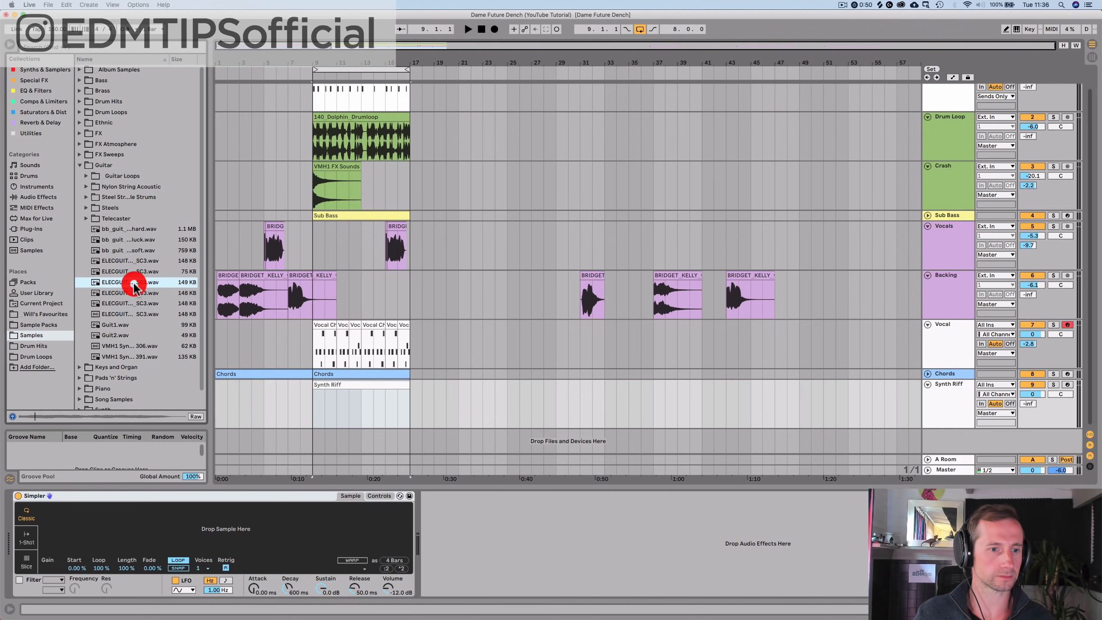
{"action": "left_click", "coordinate": [131, 260]}
{"action": "left_click", "coordinate": [135, 229]}
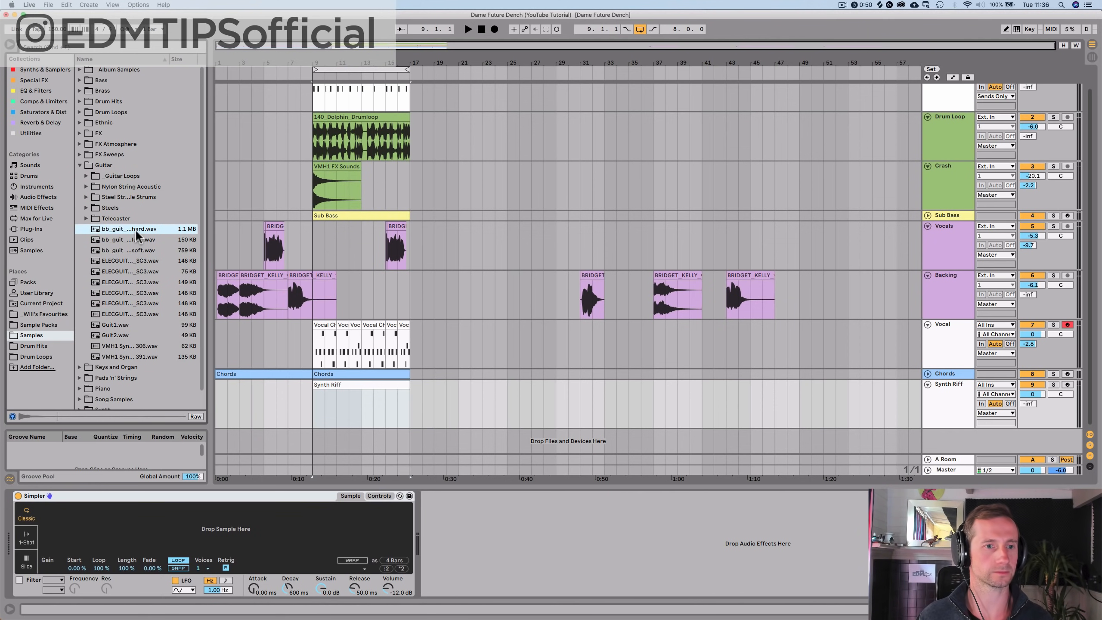
{"action": "left_click", "coordinate": [127, 261]}
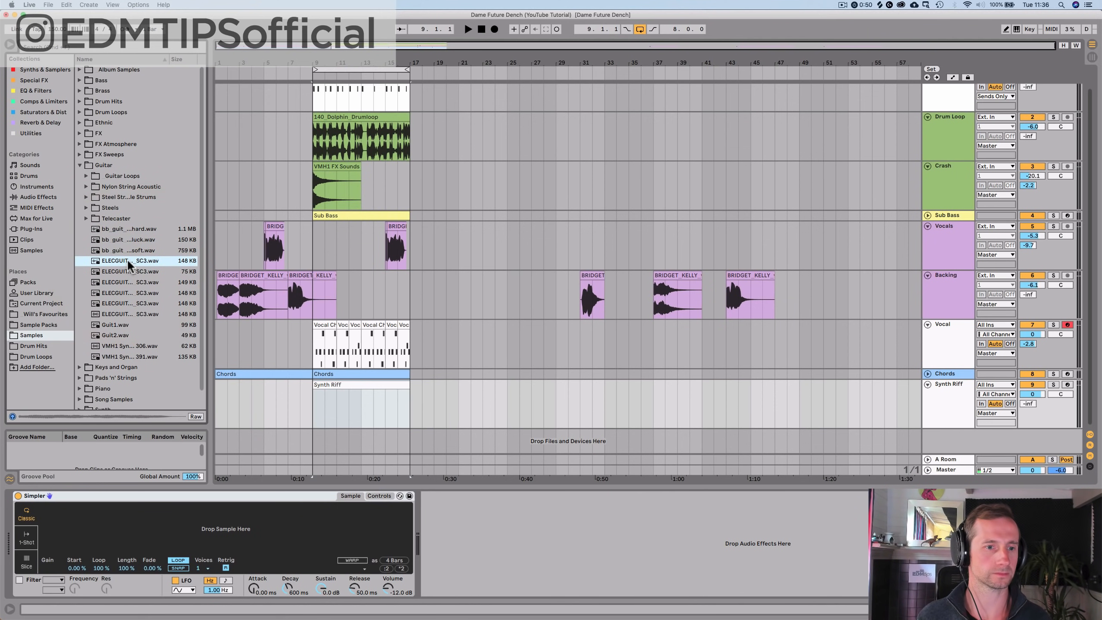
{"action": "left_click", "coordinate": [127, 259]}
{"action": "left_click", "coordinate": [116, 325]}
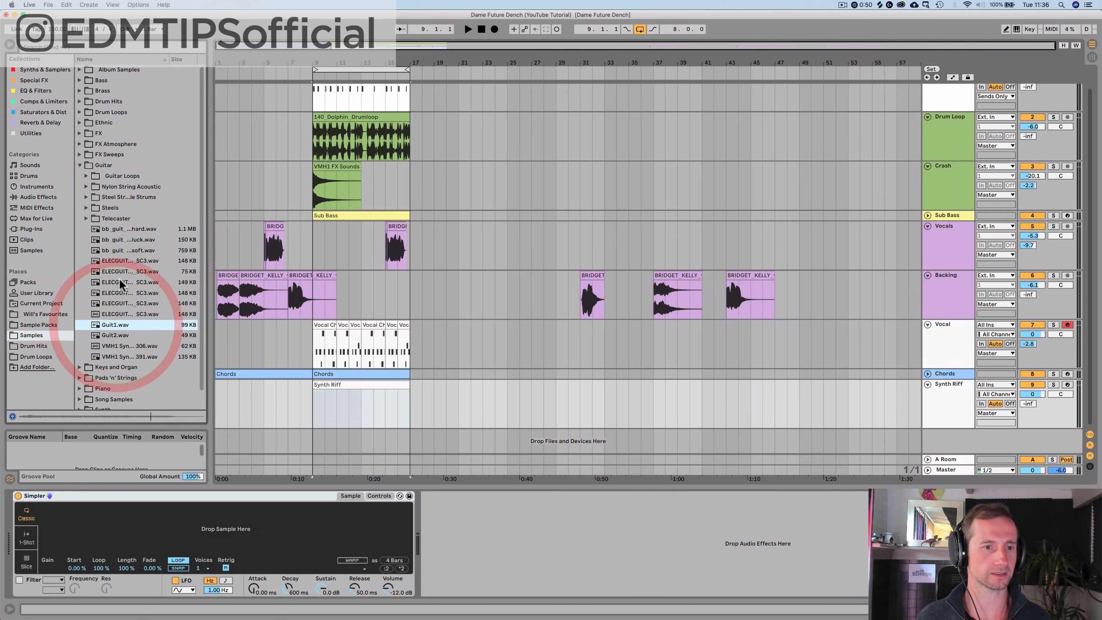
{"action": "left_click_drag", "start_coordinate": [125, 259], "coordinate": [137, 525]}
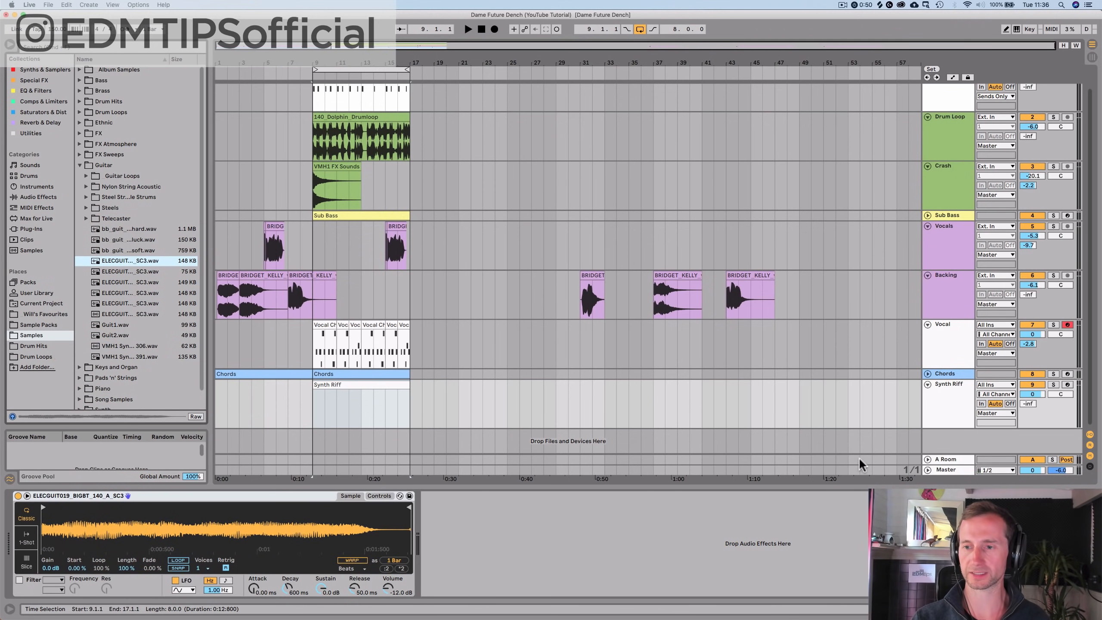
Step: Arm the Synth Riff track and compare the guitar sample's pitch with the Chords track by switching the armed track between them
{"action": "left_click", "coordinate": [1067, 385]}
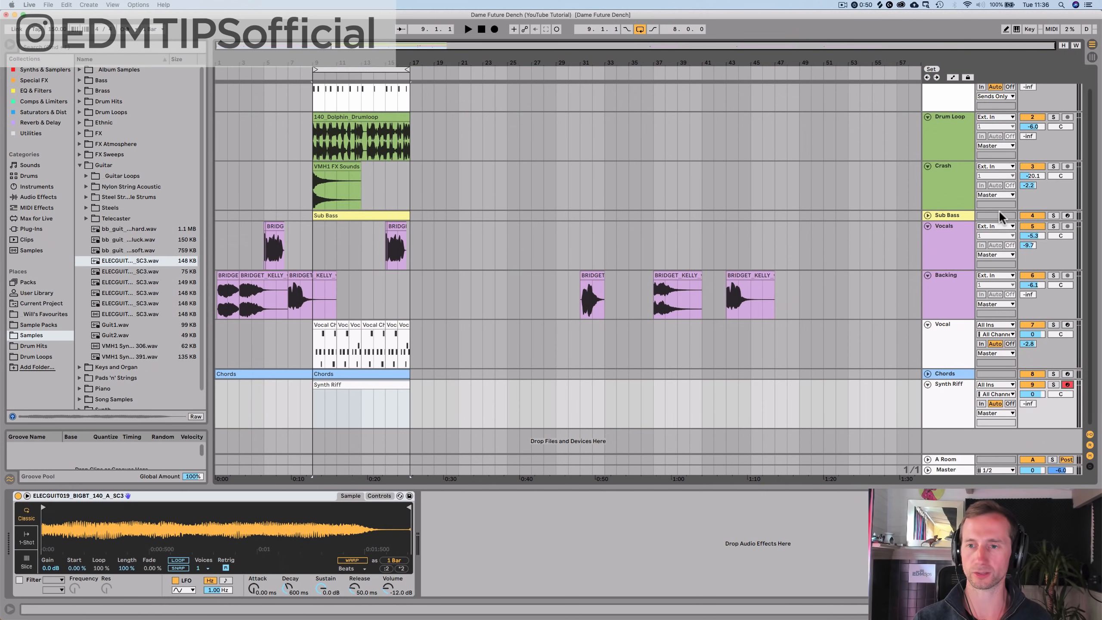
{"action": "scroll", "coordinate": [1011, 212], "scroll_direction": "up", "scroll_amount": 1}
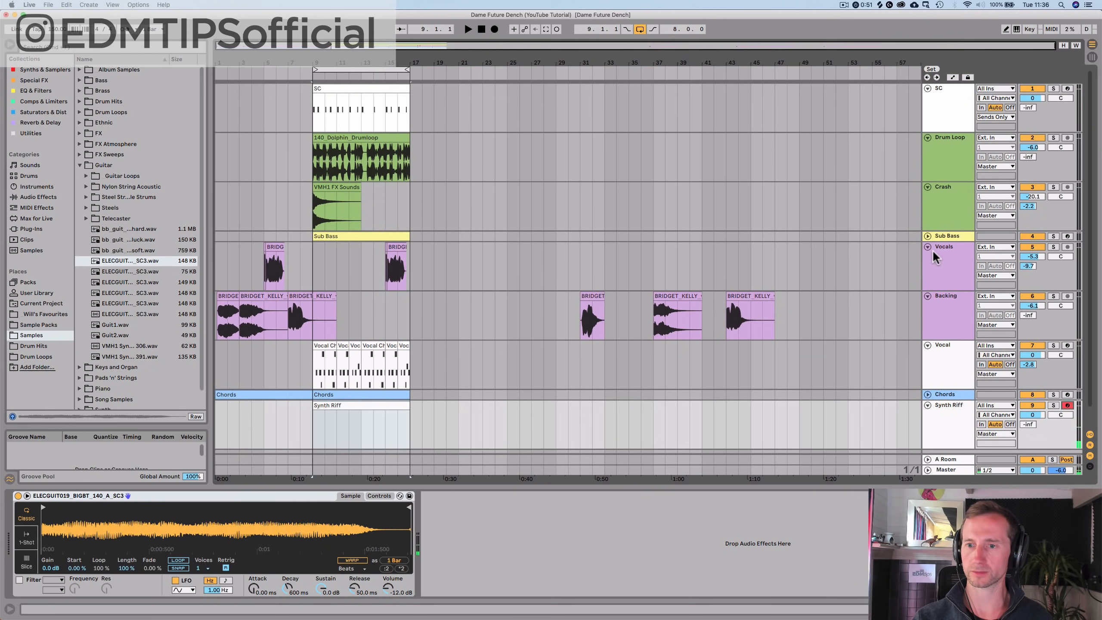
{"action": "left_click", "coordinate": [1067, 395]}
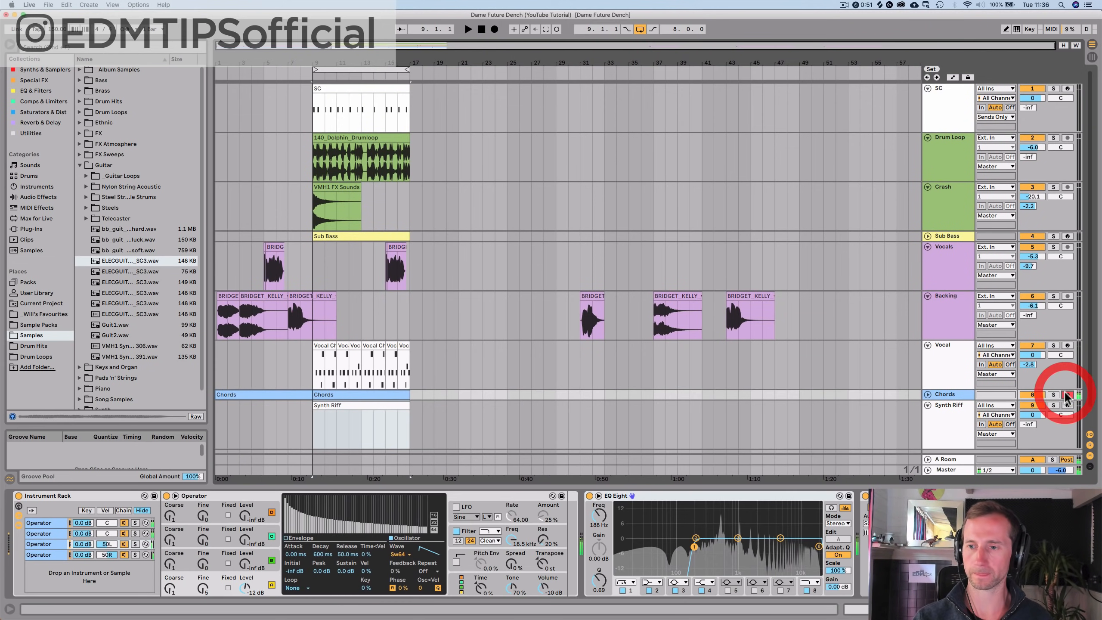
{"action": "left_click", "coordinate": [1067, 405]}
{"action": "left_click", "coordinate": [954, 432]}
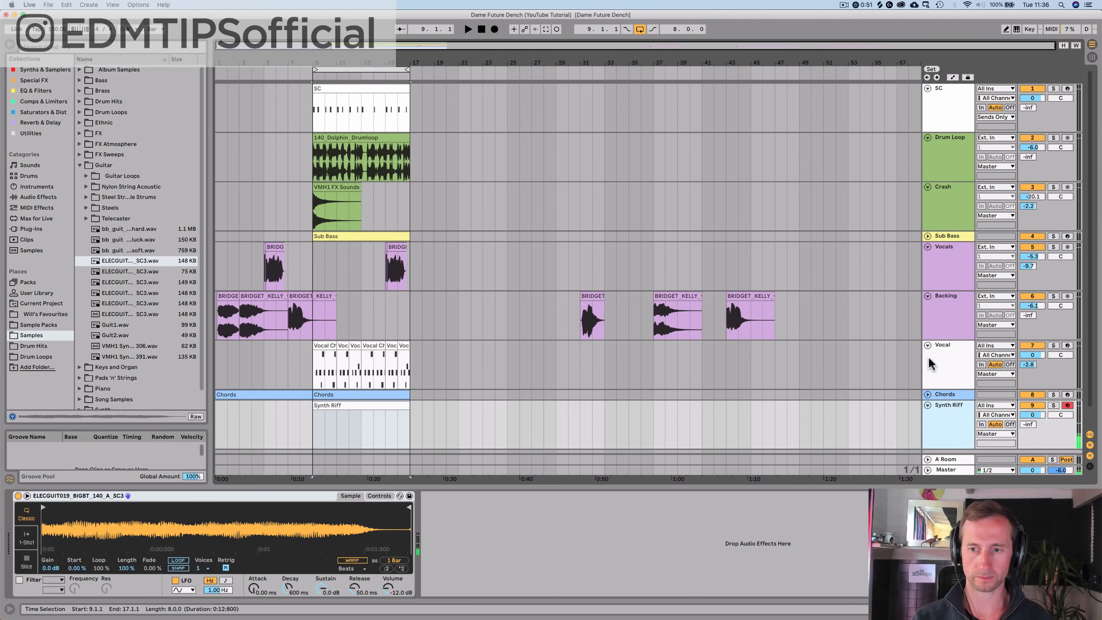
{"action": "left_click", "coordinate": [1068, 394]}
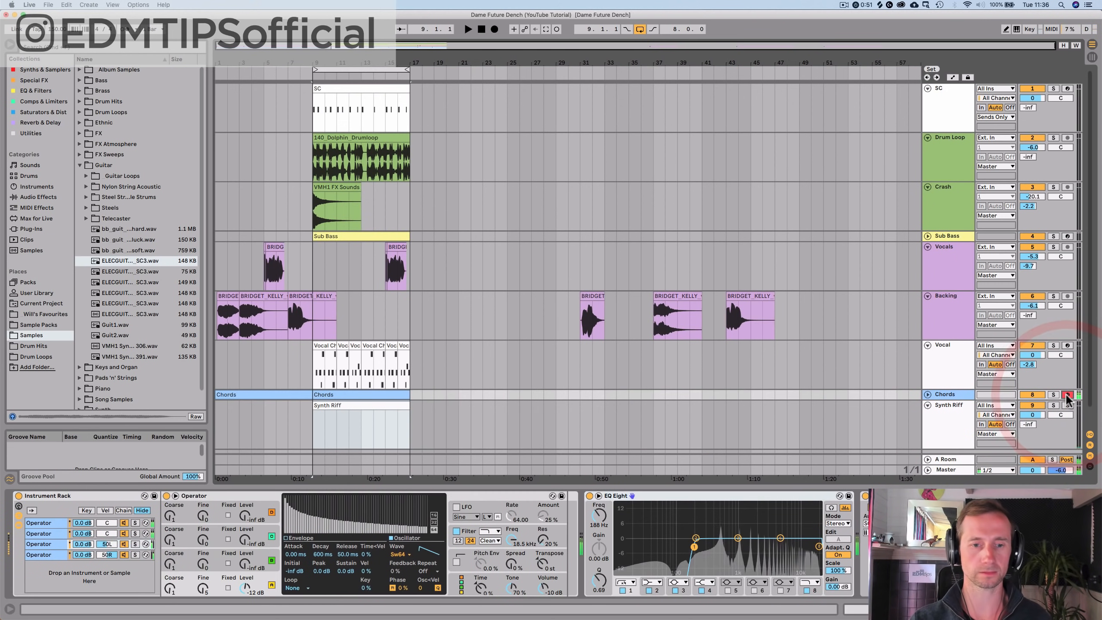
{"action": "left_click", "coordinate": [956, 436]}
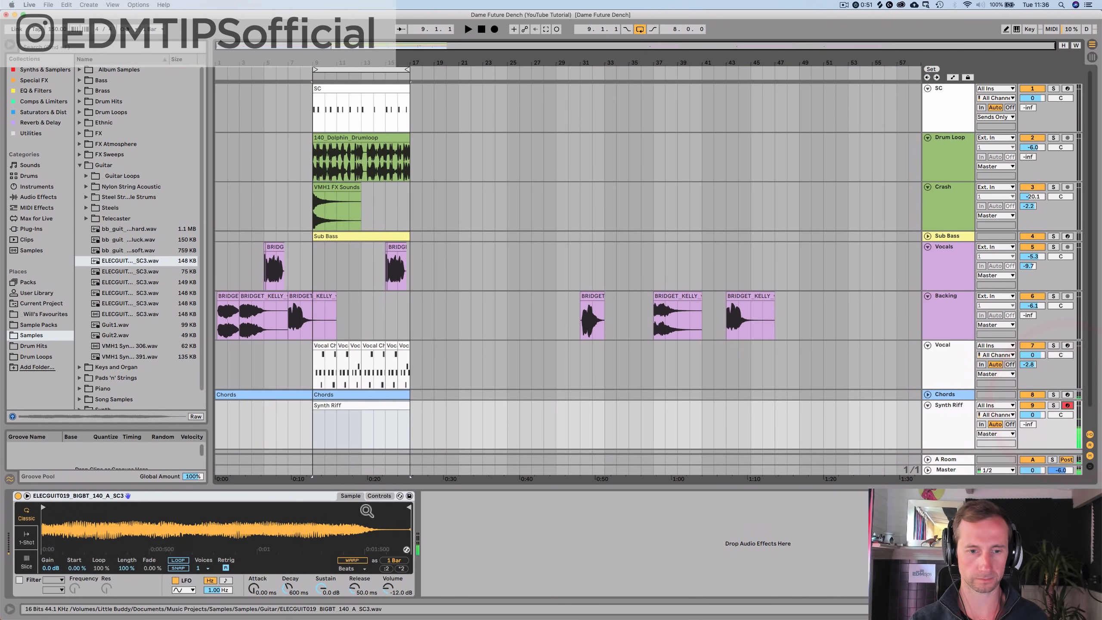
Step: Transpose the Synth Riff's Simpler by +3 st, checking its pitch against the Chords track, and leave Synth Riff armed
{"action": "left_click", "coordinate": [379, 495]}
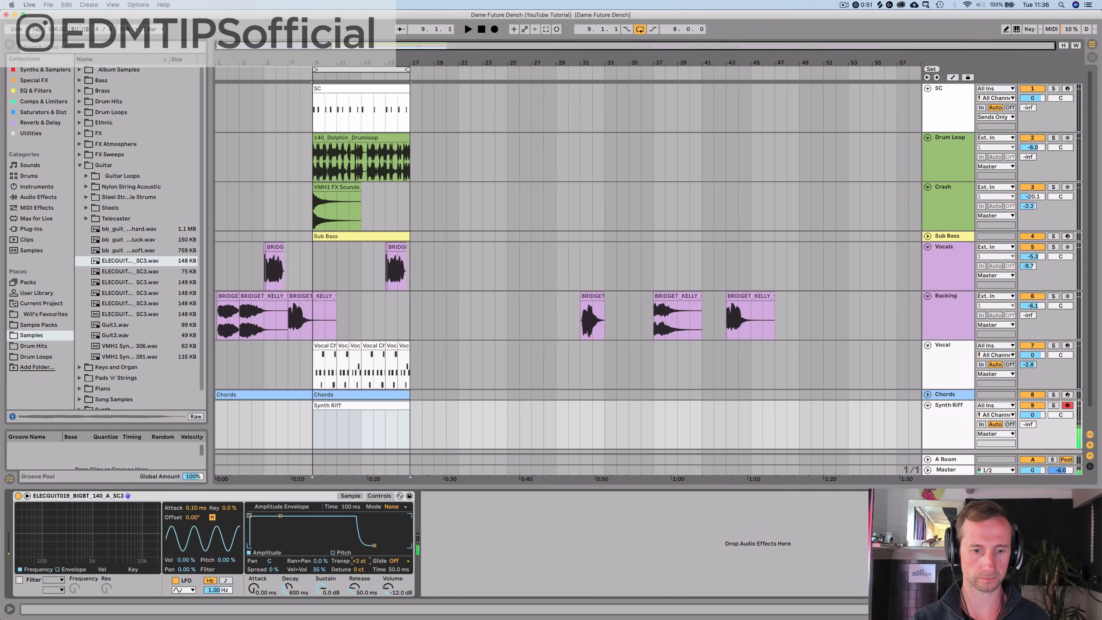
{"action": "left_click", "coordinate": [1067, 395]}
{"action": "left_click", "coordinate": [1068, 406]}
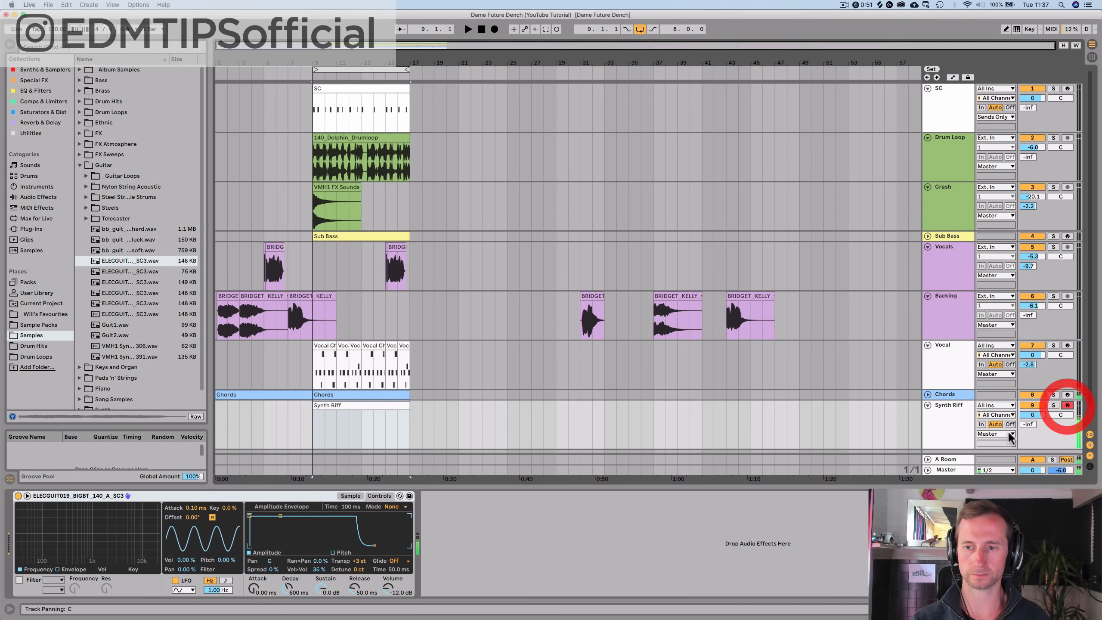
{"action": "left_click", "coordinate": [937, 445]}
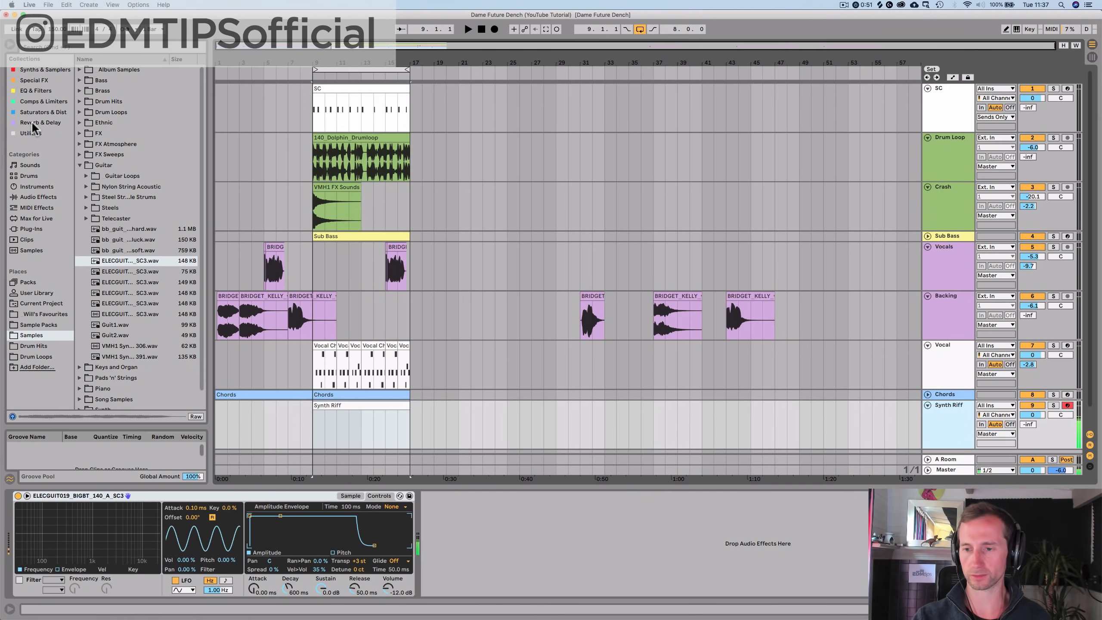
Step: Convert the Synth Riff's Simpler to Sampler and set a back-and-forth sustain loop with its loop end at 54817
{"action": "right_click", "coordinate": [266, 504]}
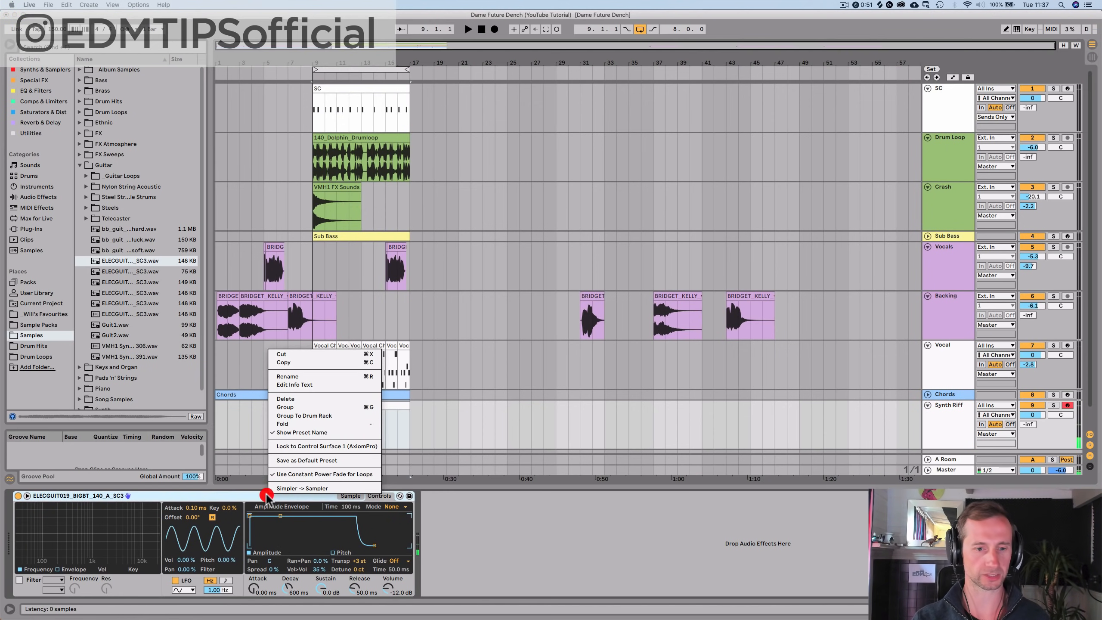
{"action": "left_click", "coordinate": [290, 484]}
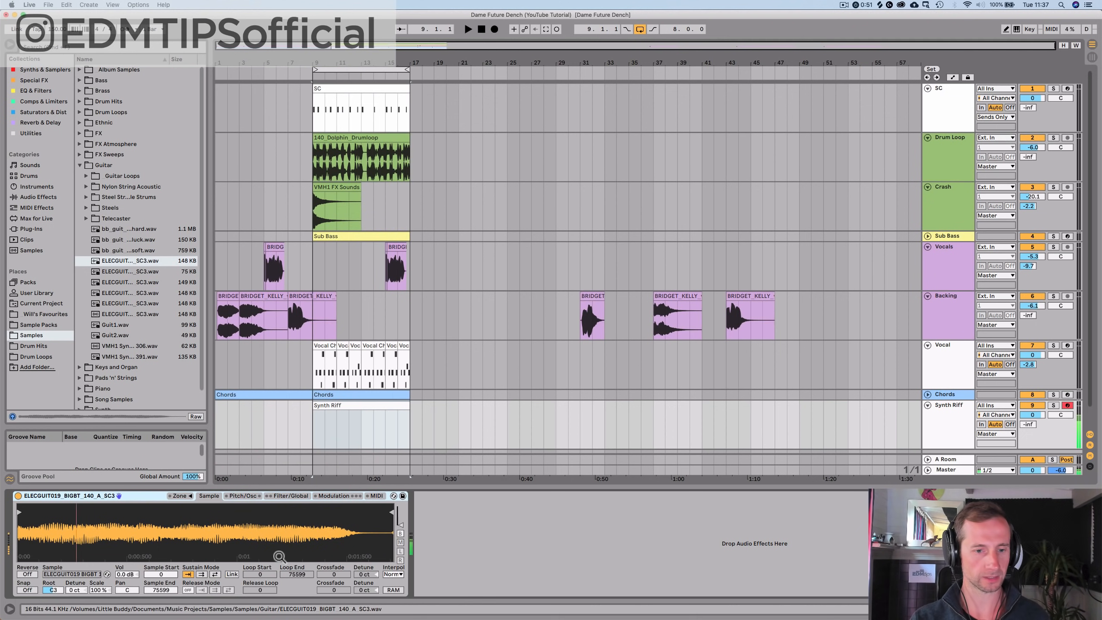
{"action": "left_click", "coordinate": [215, 574]}
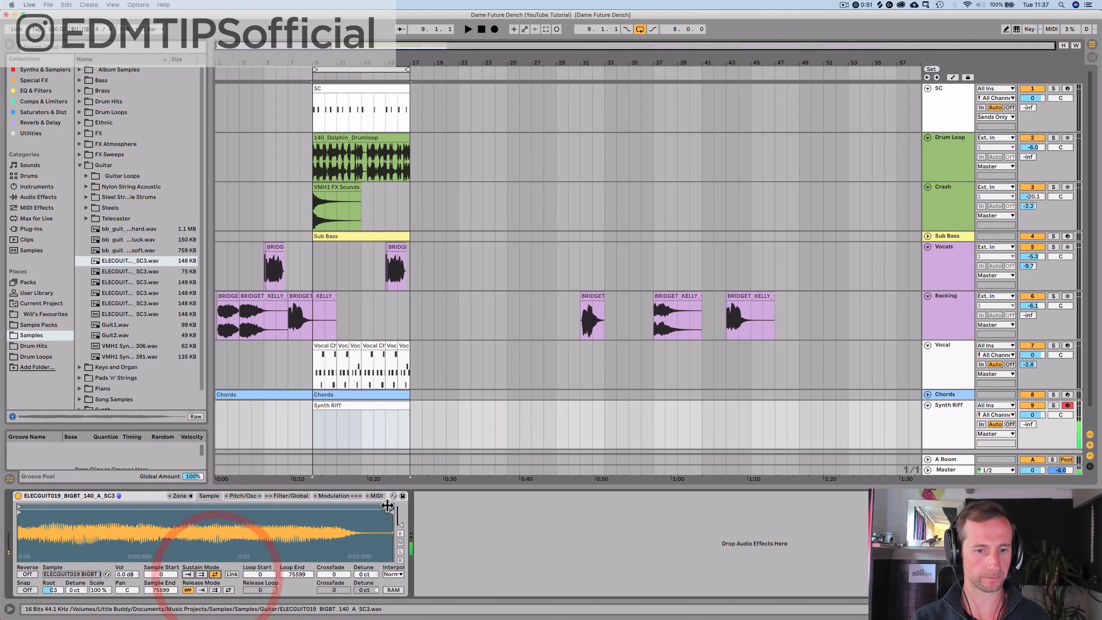
{"action": "left_click_drag", "start_coordinate": [297, 574], "coordinate": [297, 595]}
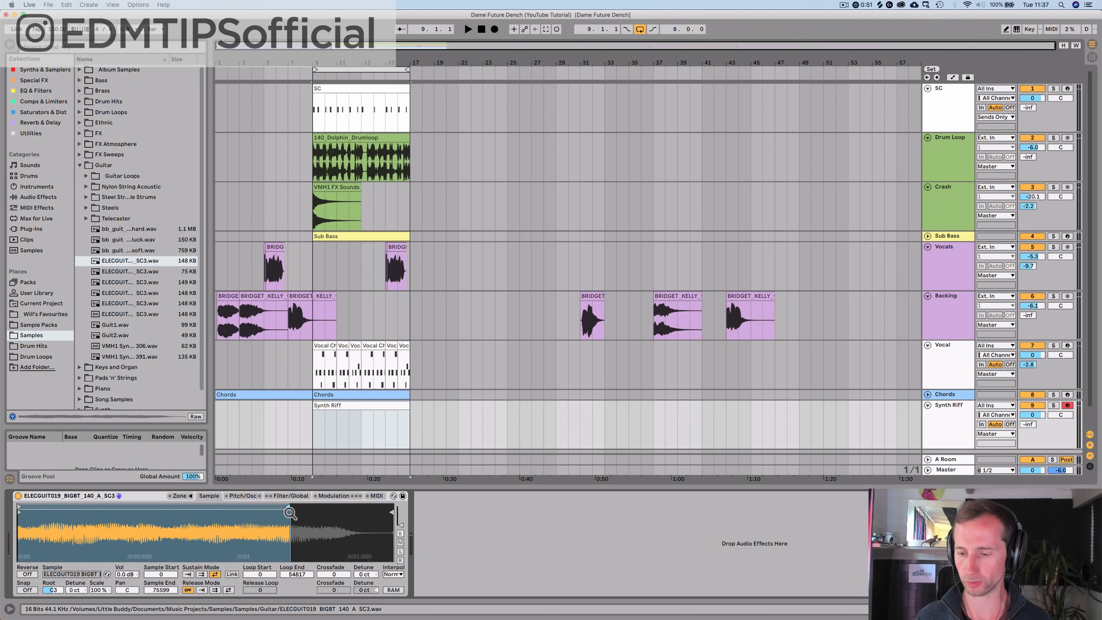
Step: Play the drop from bar 9 to try out riff ideas against the arrangement
{"action": "key", "text": "space"}
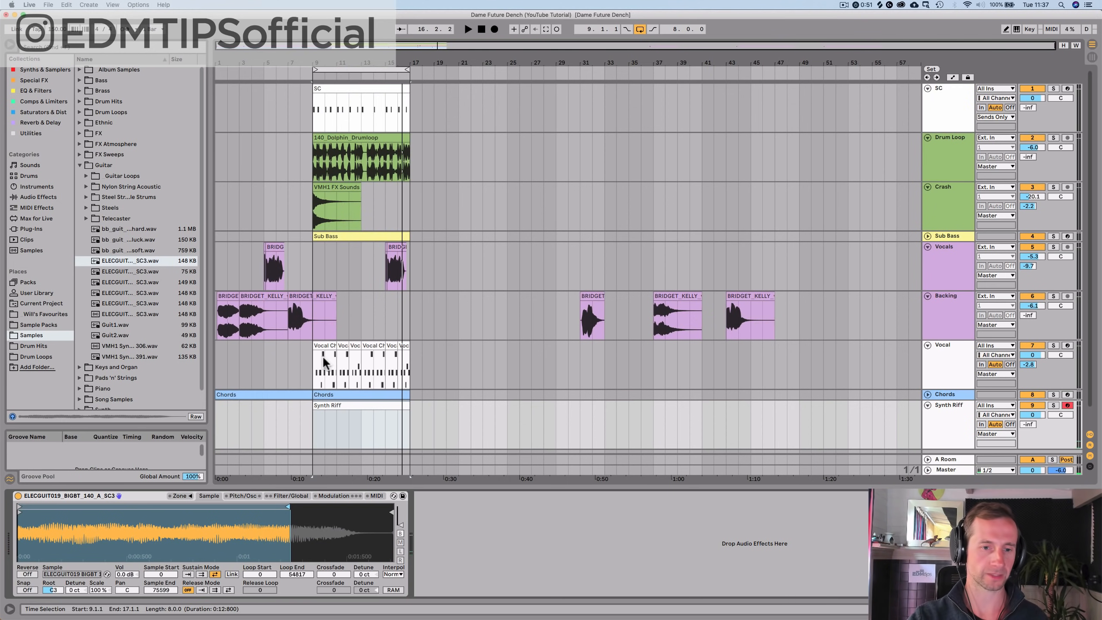
{"action": "left_click", "coordinate": [310, 432]}
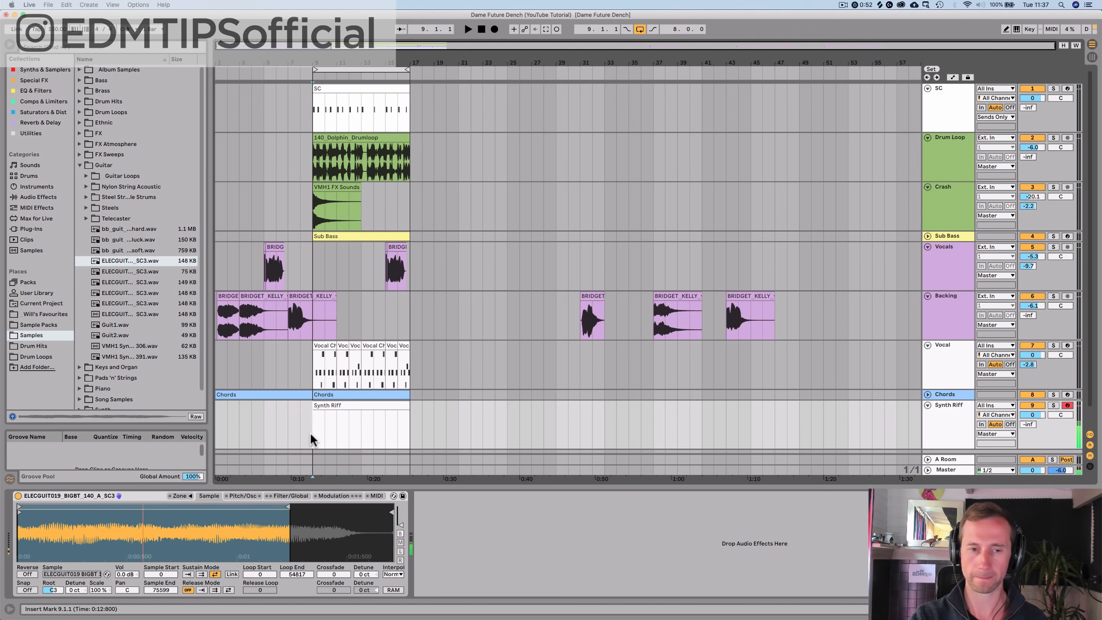
{"action": "key", "text": "space"}
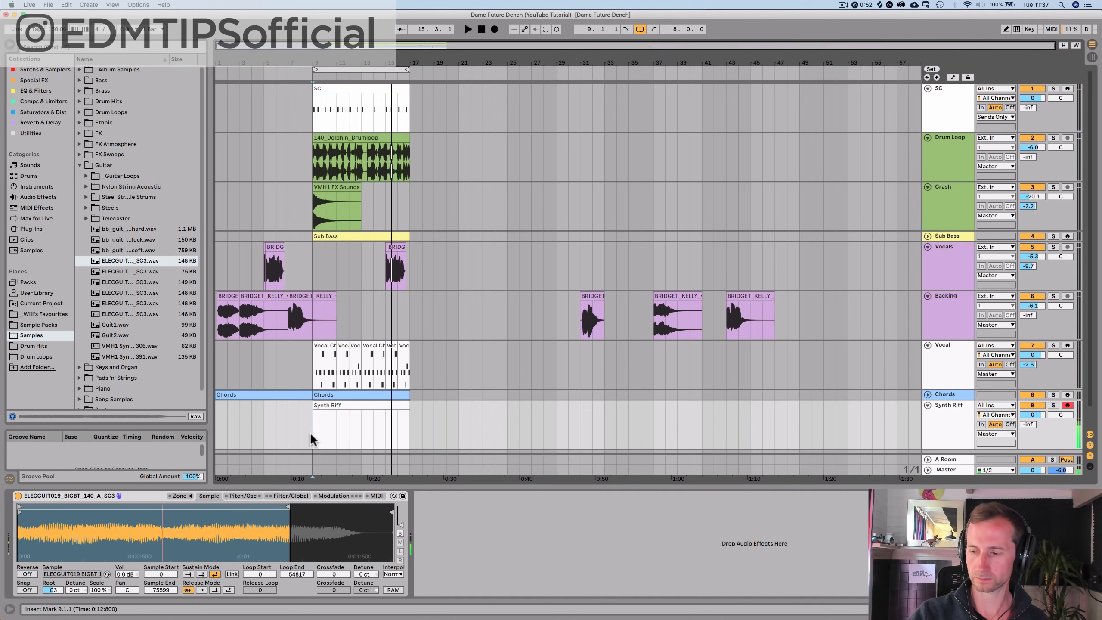
Step: Open the Synth Riff clip's notes and add a C#5 note from 1.1.1 to 1.2.3
{"action": "double_click", "coordinate": [325, 406]}
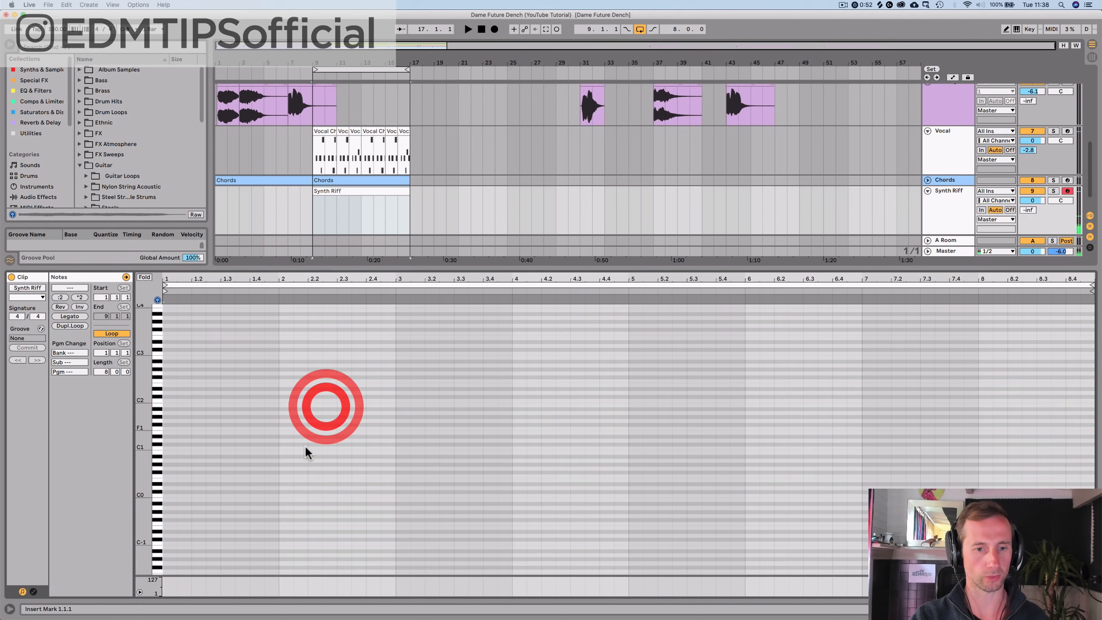
{"action": "scroll", "coordinate": [191, 443], "scroll_direction": "up", "scroll_amount": 2}
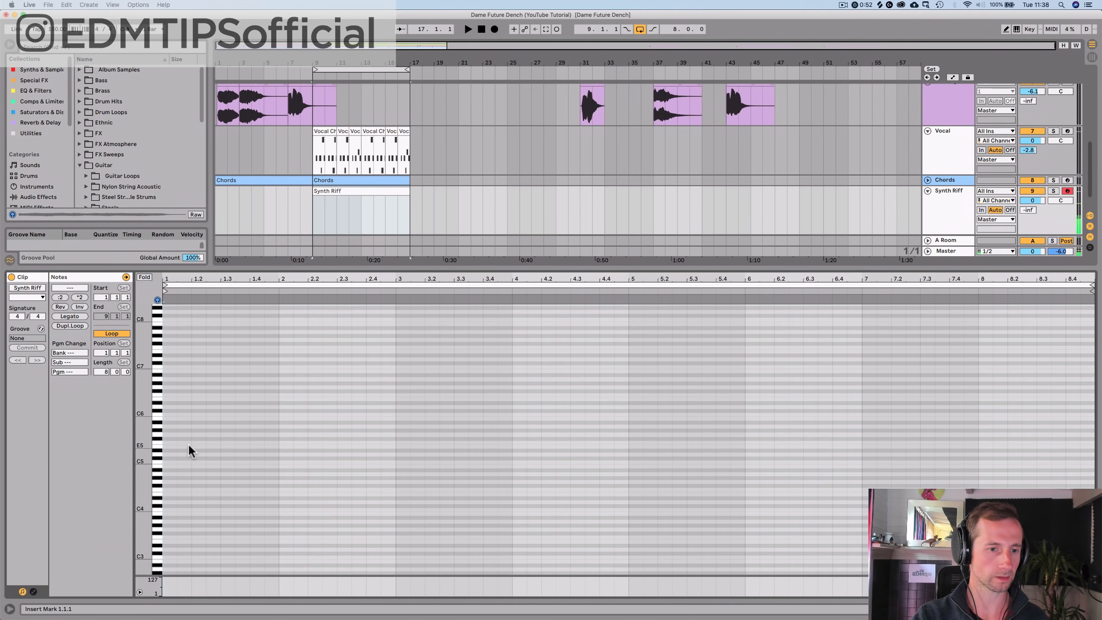
{"action": "double_click", "coordinate": [164, 456]}
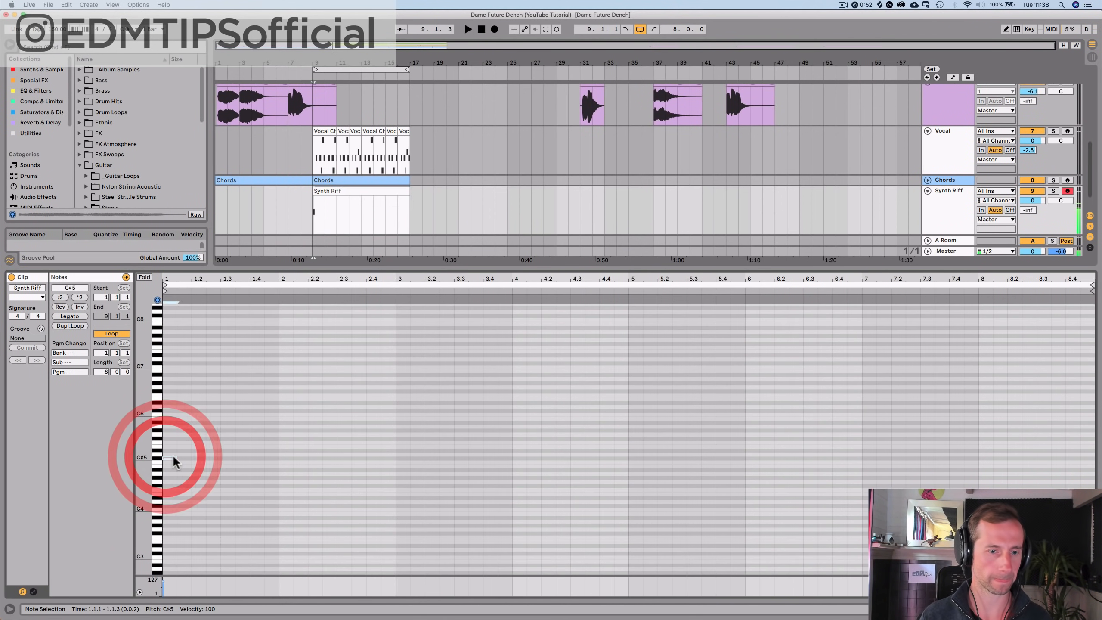
{"action": "left_click_drag", "start_coordinate": [175, 458], "coordinate": [219, 464]}
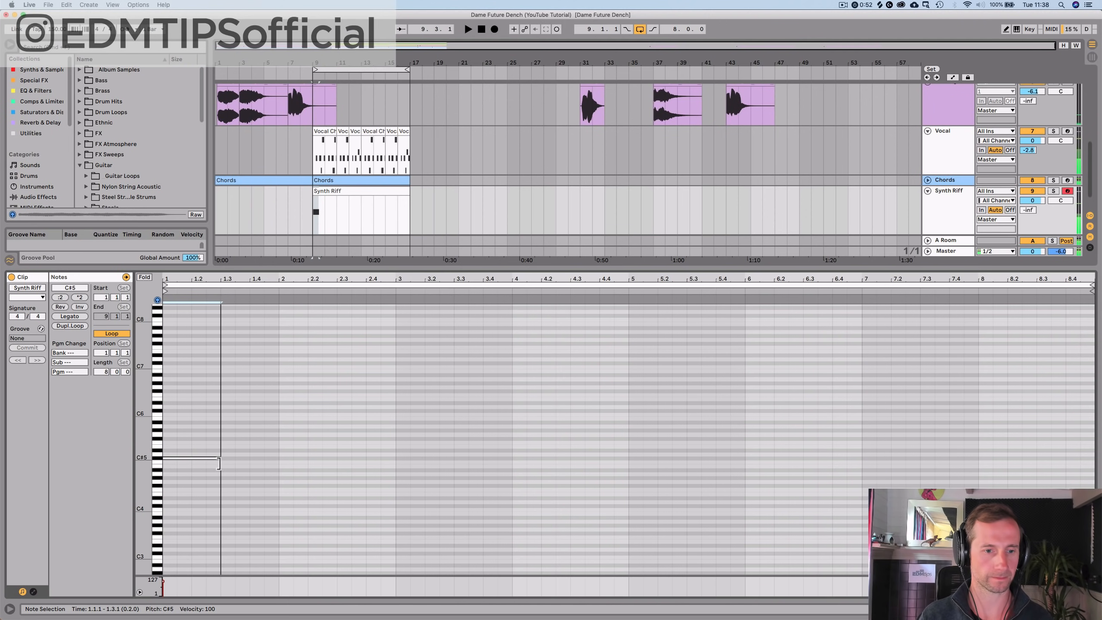
{"action": "left_click", "coordinate": [202, 459]}
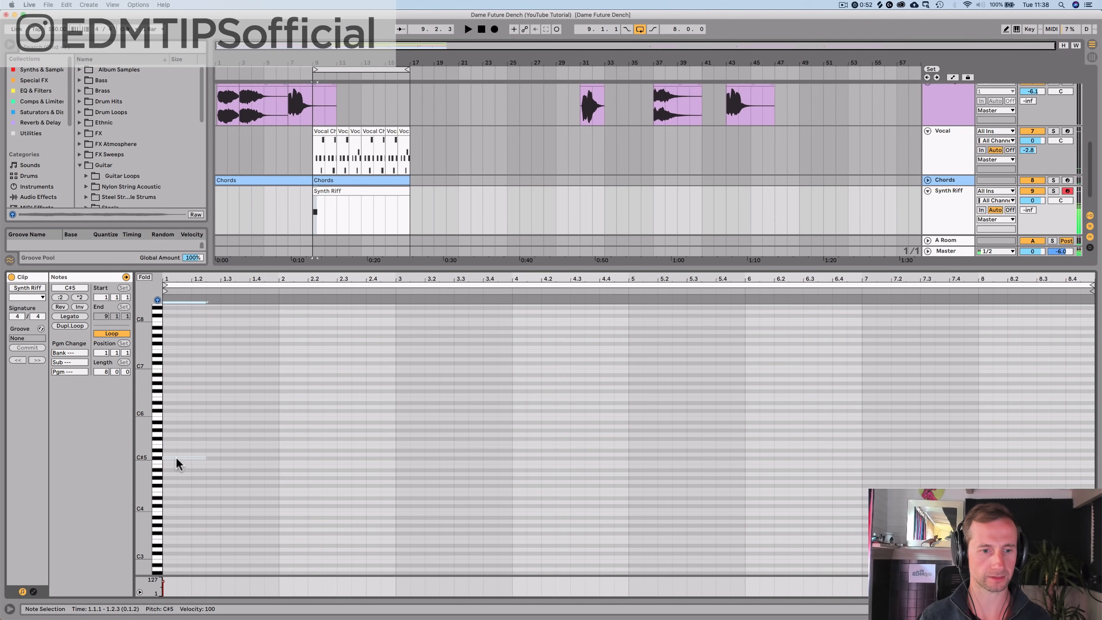
Step: Duplicate the C#5 note to form a B4 at 1.2.3 and a G#4 at 1.4.1, extending the G#4 to 2.2.1
{"action": "key", "text": "super+d"}
{"action": "left_click_drag", "start_coordinate": [222, 460], "coordinate": [263, 481]}
{"action": "key", "text": "space"}
{"action": "key", "text": "space"}
{"action": "key", "text": "super+d"}
{"action": "left_click", "coordinate": [262, 475]}
{"action": "key", "text": "space"}
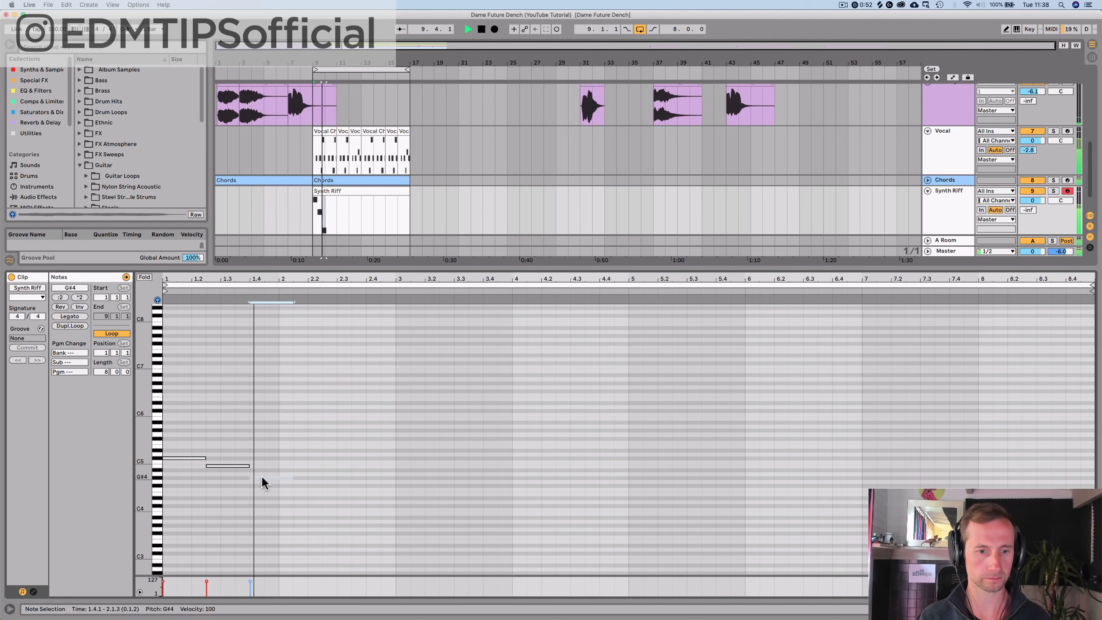
{"action": "left_click_drag", "start_coordinate": [295, 479], "coordinate": [309, 478]}
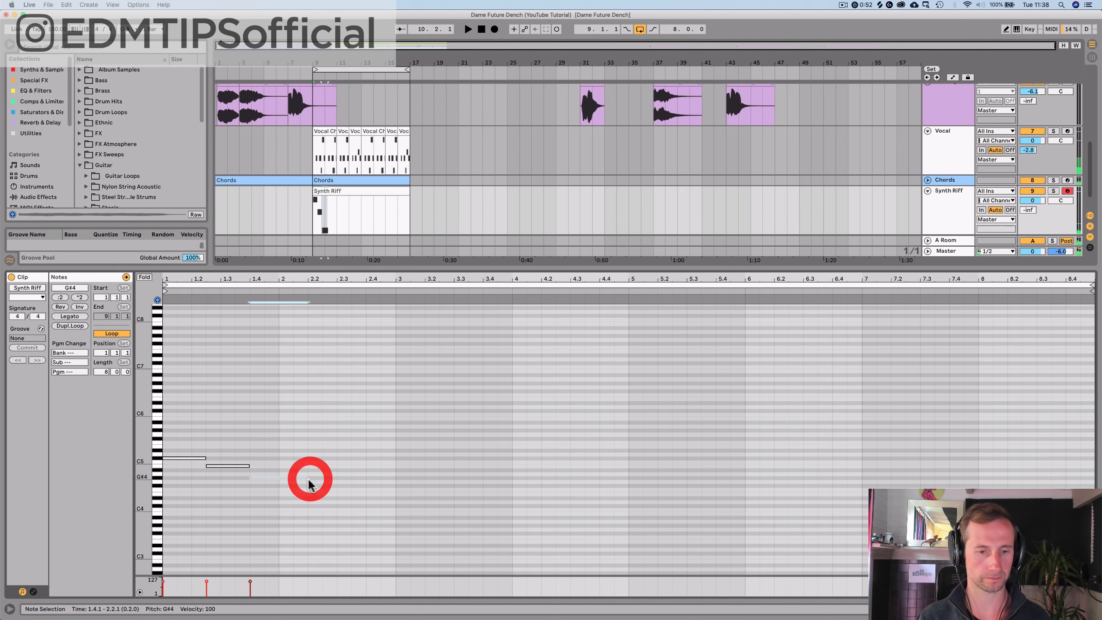
Step: Add an F#4 note at 2.3.1 and a G#4 note at 2.4.1 to the riff, checking their pitch and timing in playback
{"action": "left_click_drag", "start_coordinate": [221, 464], "coordinate": [347, 485]}
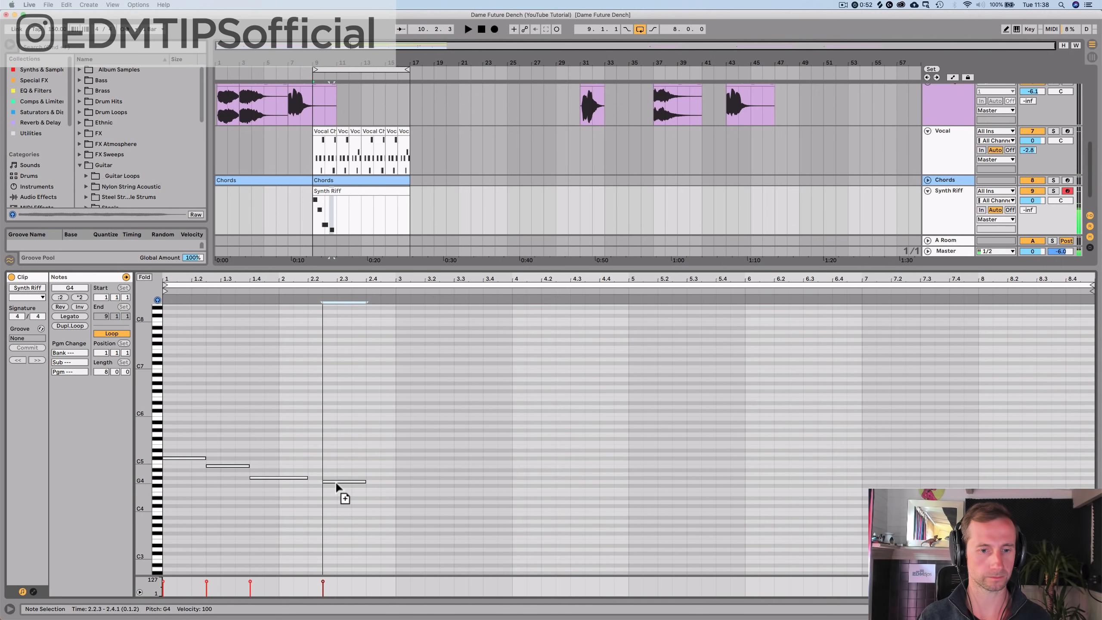
{"action": "mouse_move", "coordinate": [334, 486]}
{"action": "left_mouse_down"}
{"action": "mouse_move", "coordinate": [356, 497]}
{"action": "mouse_move", "coordinate": [376, 488]}
{"action": "mouse_move", "coordinate": [348, 485]}
{"action": "left_mouse_up"}
{"action": "key", "text": "space"}
{"action": "left_click", "coordinate": [347, 485]}
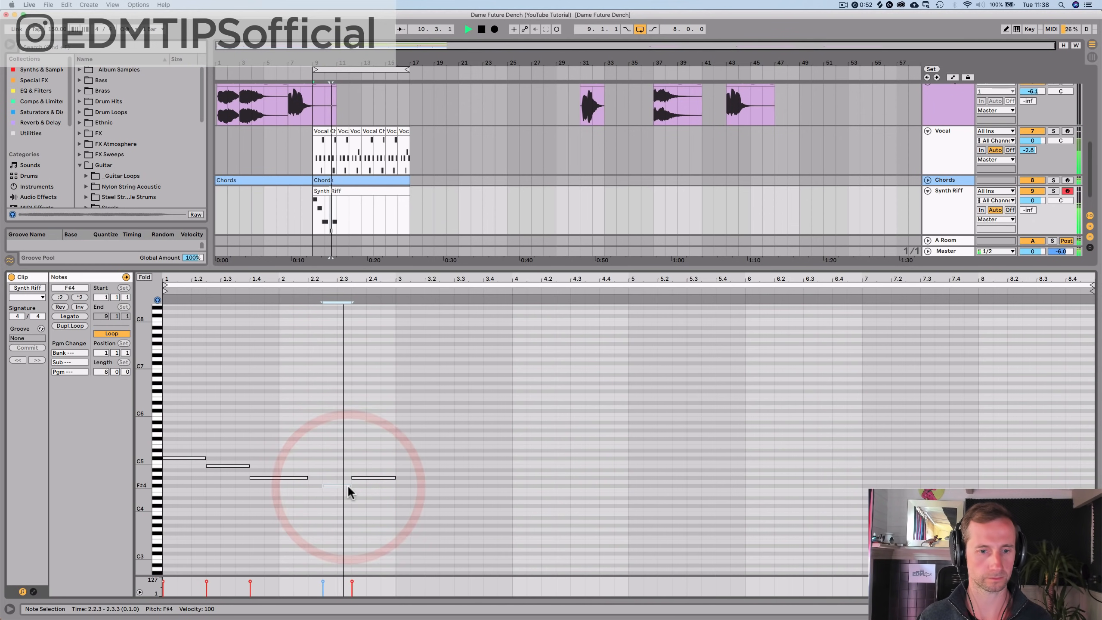
{"action": "key", "text": "space"}
{"action": "key", "text": "Right"}
{"action": "key", "text": "Right"}
{"action": "key", "text": "Left"}
{"action": "key", "text": "Left"}
{"action": "left_click", "coordinate": [360, 477]}
{"action": "key", "text": "Right"}
{"action": "key", "text": "Right"}
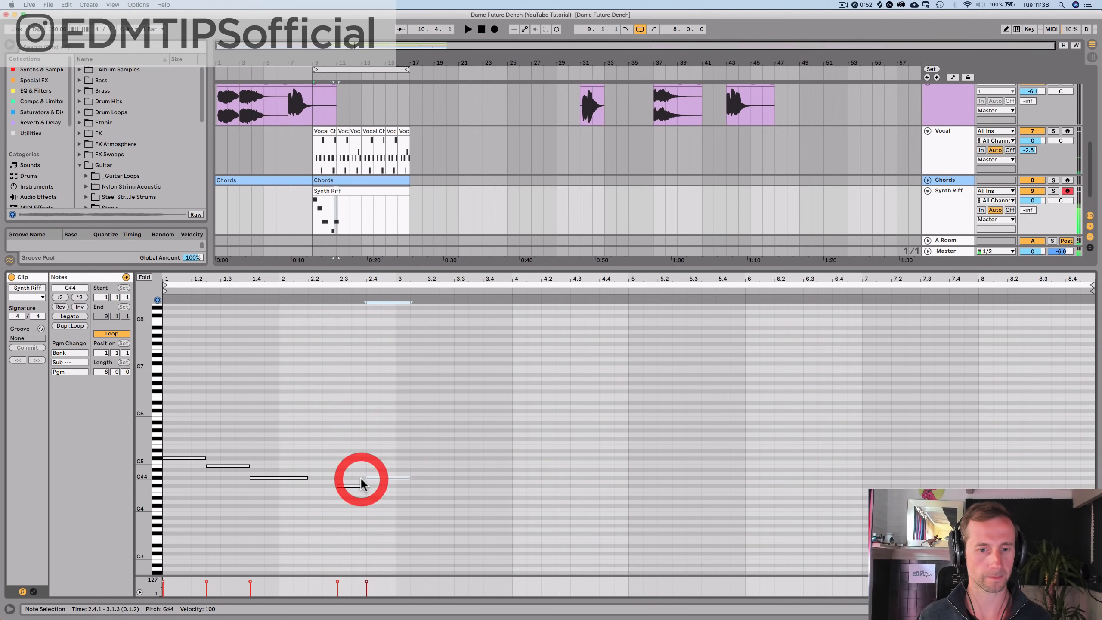
Step: Trim the last G#4 note to end at bar 3 and duplicate the two-bar phrase twice, filling bars 3 to 7
{"action": "key", "text": "space"}
{"action": "left_click_drag", "start_coordinate": [410, 478], "coordinate": [156, 429]}
{"action": "key", "text": "space"}
{"action": "key", "text": "super+d"}
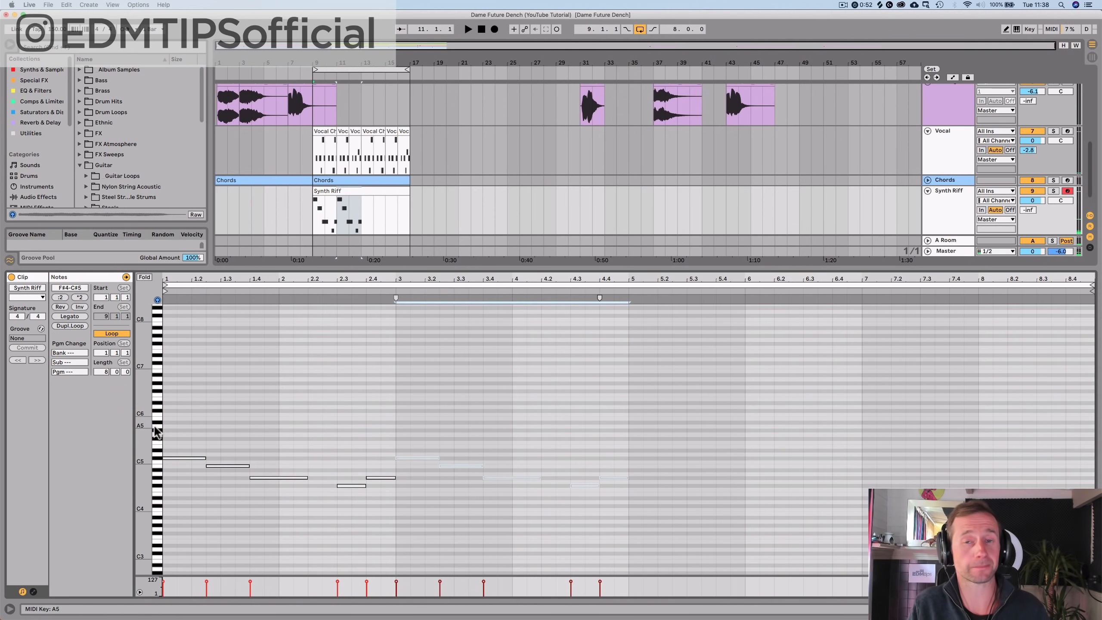
{"action": "key", "text": "super+d"}
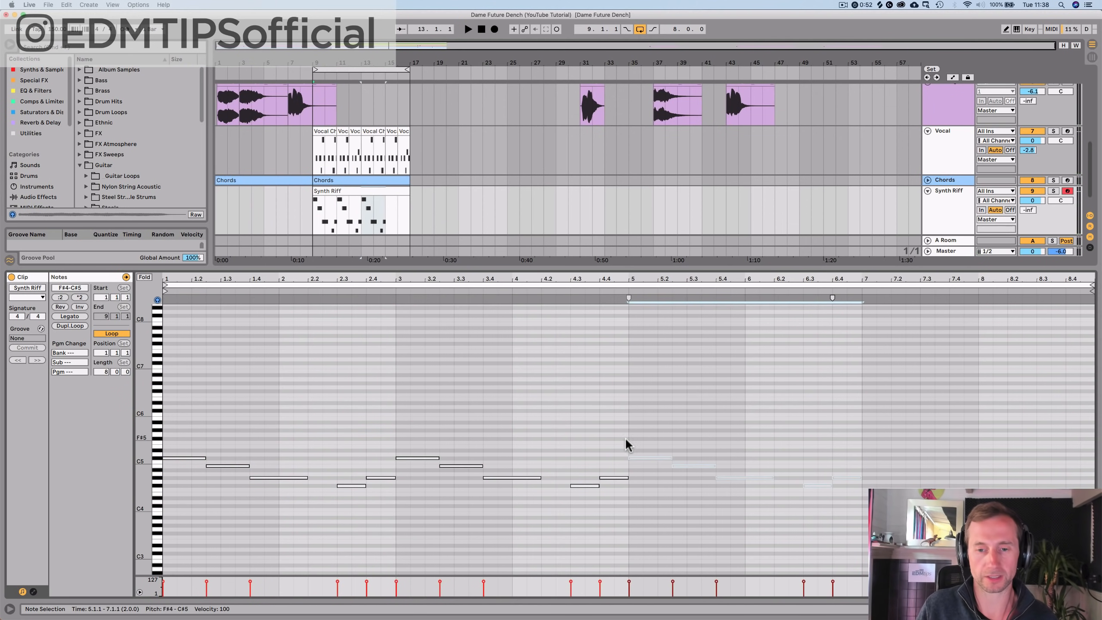
Step: Raise the first three notes of the phrase starting at bar 5 to E5, D#5 and B4
{"action": "left_click", "coordinate": [631, 446]}
{"action": "left_click", "coordinate": [642, 460]}
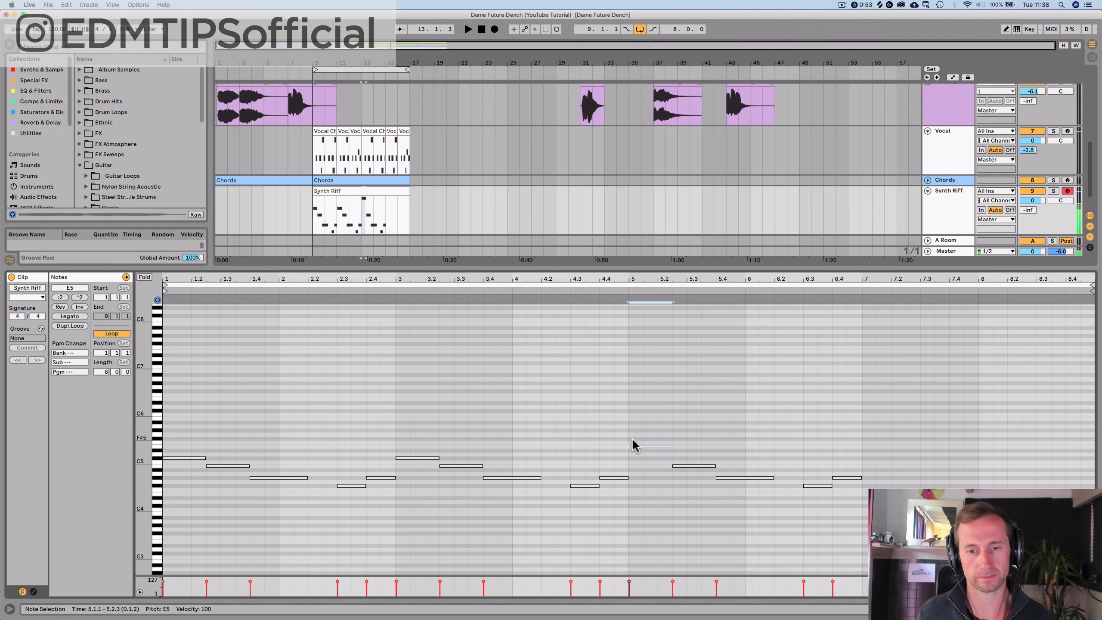
{"action": "left_click", "coordinate": [681, 466]}
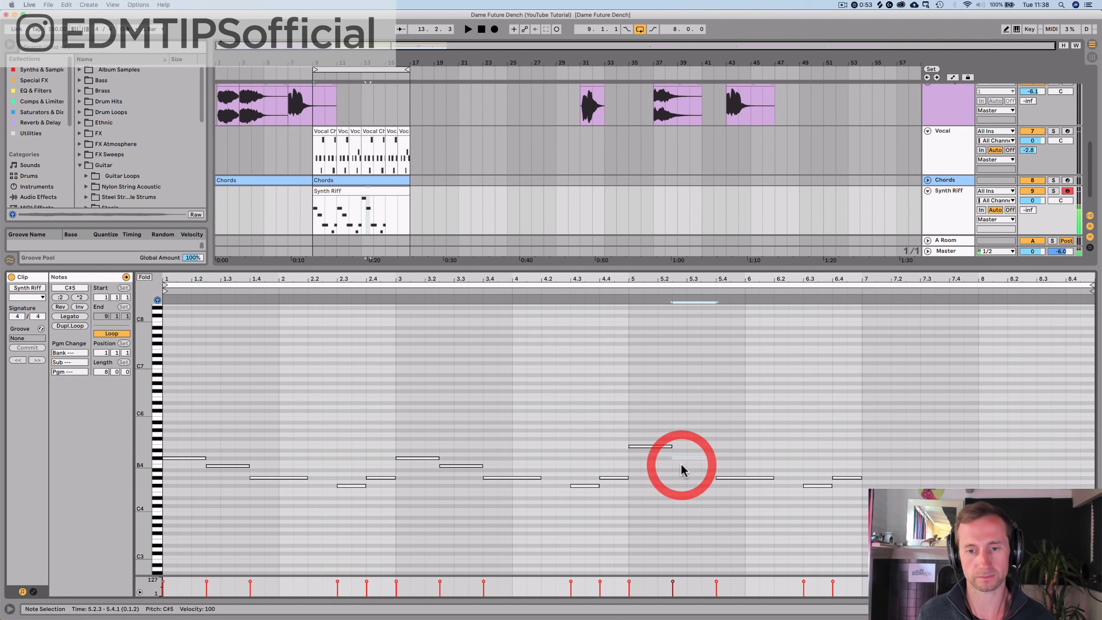
{"action": "key", "text": "Up"}
{"action": "key", "text": "Up"}
{"action": "key", "text": "Up"}
{"action": "key", "text": "Up"}
{"action": "left_click", "coordinate": [735, 477]}
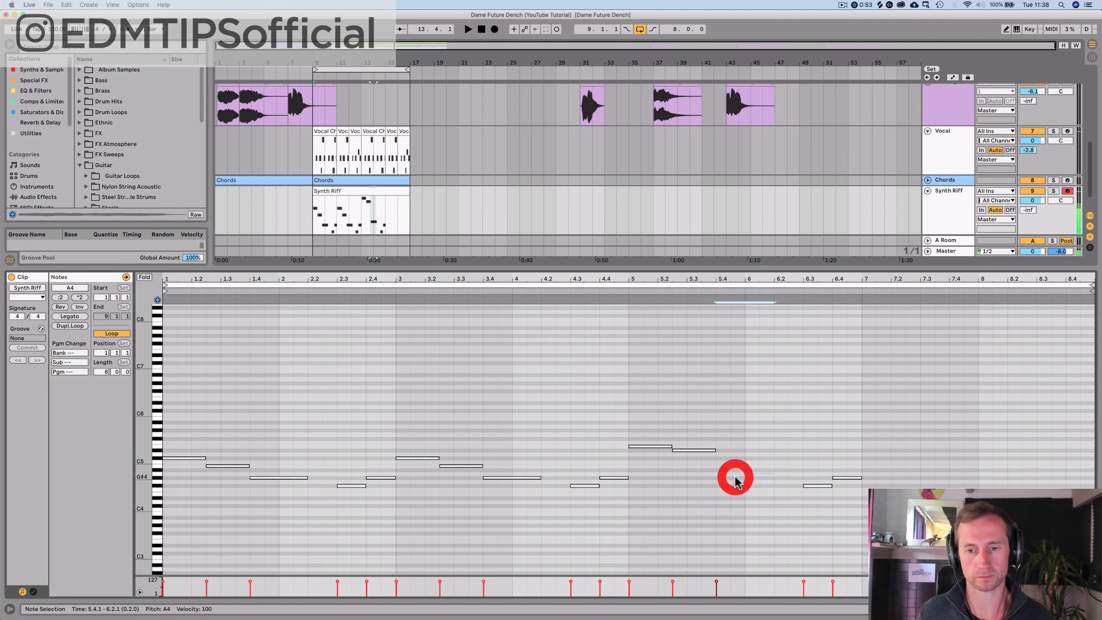
{"action": "key", "text": "Up"}
{"action": "key", "text": "Up"}
{"action": "key", "text": "Up"}
Step: Raise the note at 6.3.1 to G#4 and the note at 6.4.1 to B4
{"action": "left_click", "coordinate": [812, 486]}
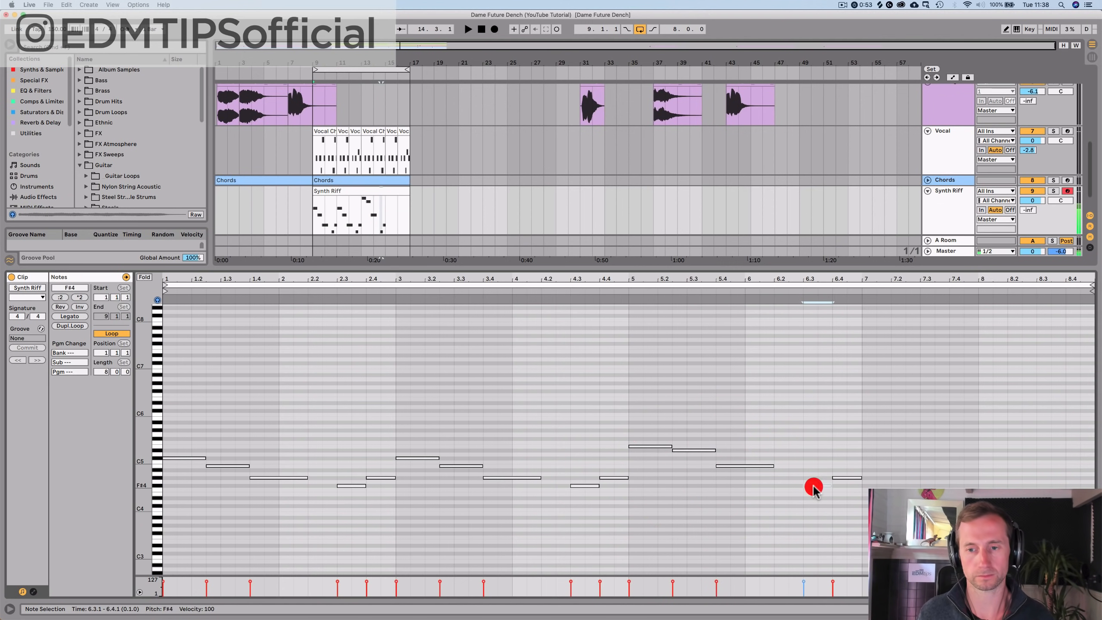
{"action": "key", "text": "Up"}
{"action": "key", "text": "Up"}
{"action": "left_click", "coordinate": [838, 478]}
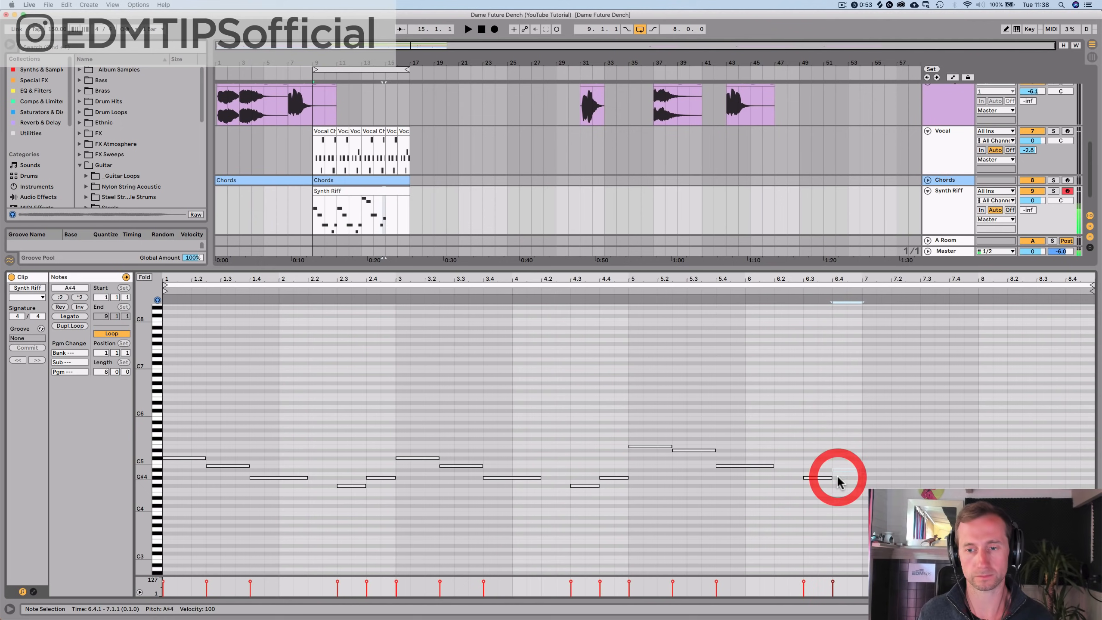
{"action": "key", "text": "Up"}
{"action": "key", "text": "Up"}
{"action": "key", "text": "Up"}
Step: Play the altered phrase from bar 5 and lower the note at 6.3.1 to F#4
{"action": "left_click", "coordinate": [615, 290]}
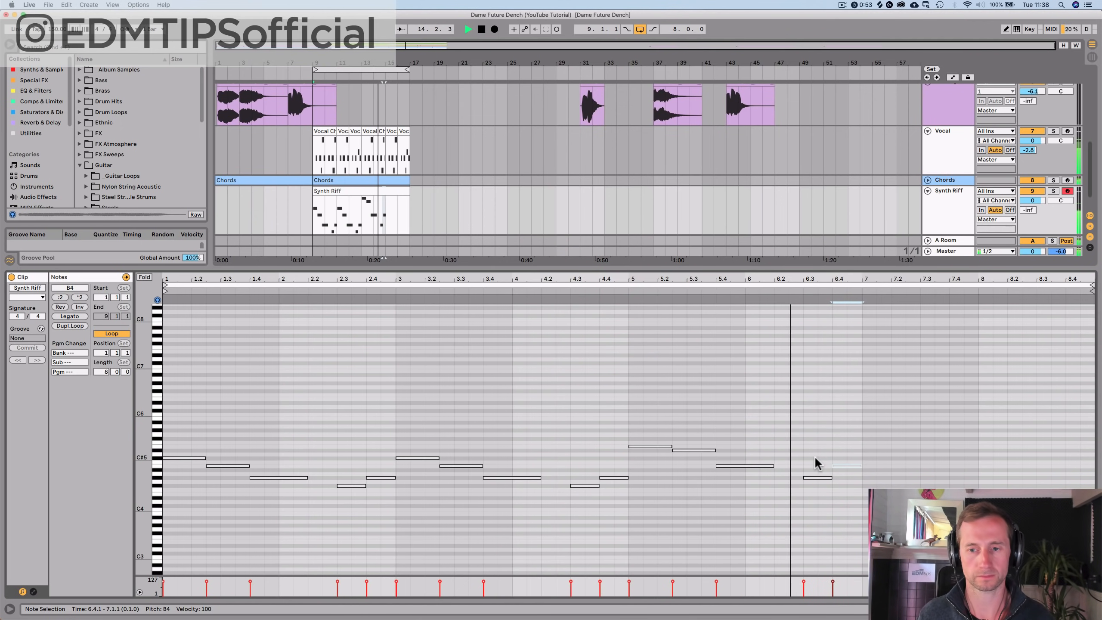
{"action": "left_click", "coordinate": [818, 480]}
{"action": "key", "text": "space"}
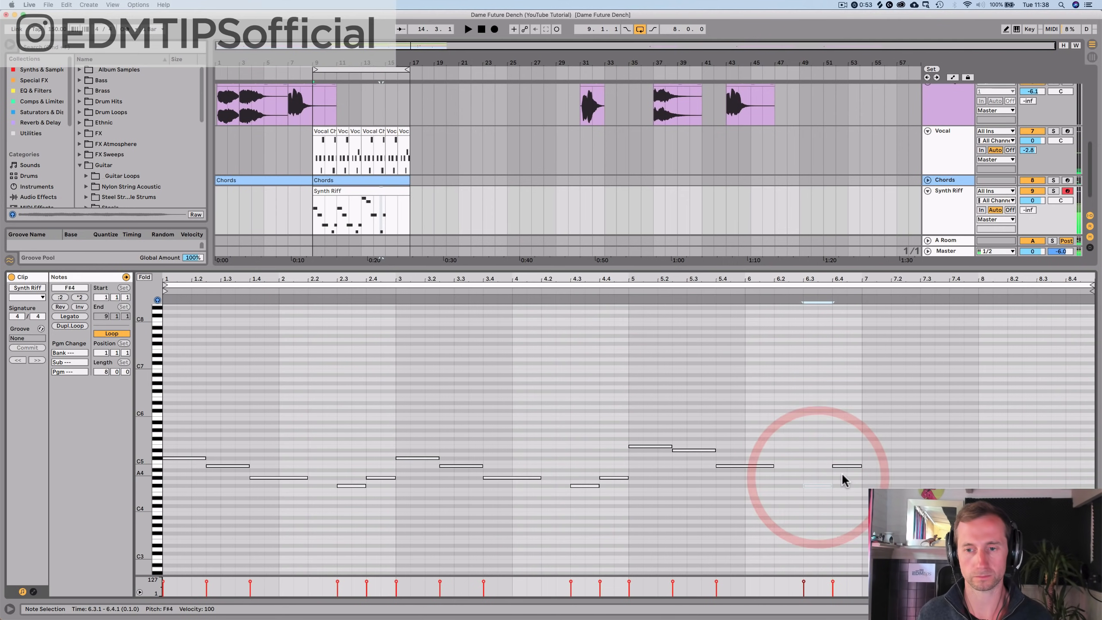
Step: Duplicate the two-bar phrase starting at bar 5 so the copy fills bars 7 to 9
{"action": "left_click_drag", "start_coordinate": [845, 465], "coordinate": [637, 427]}
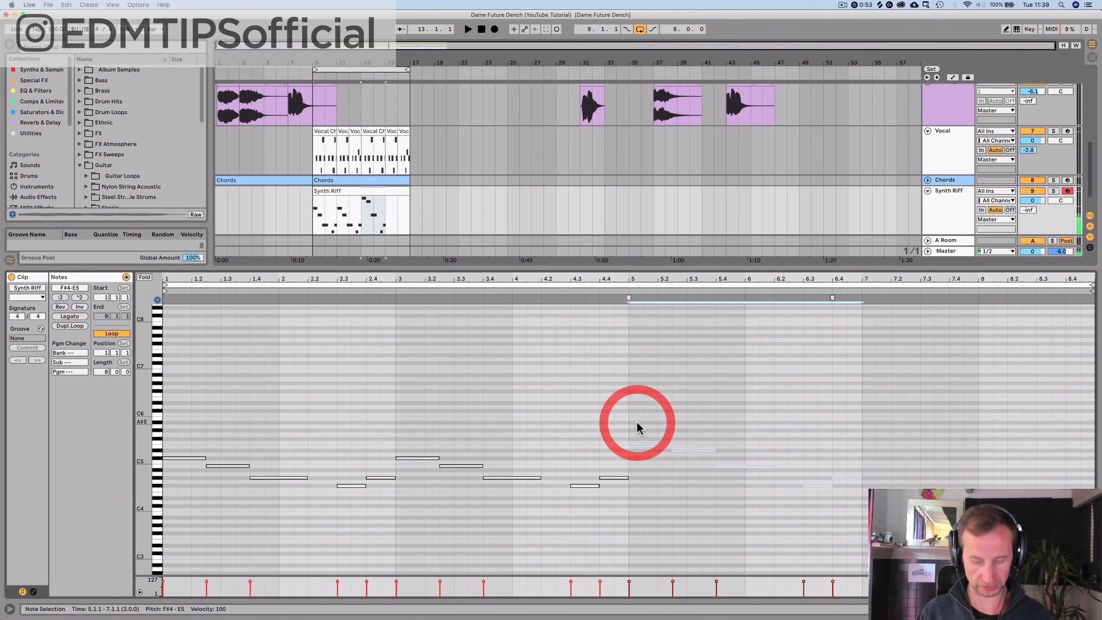
{"action": "key", "text": "super+d"}
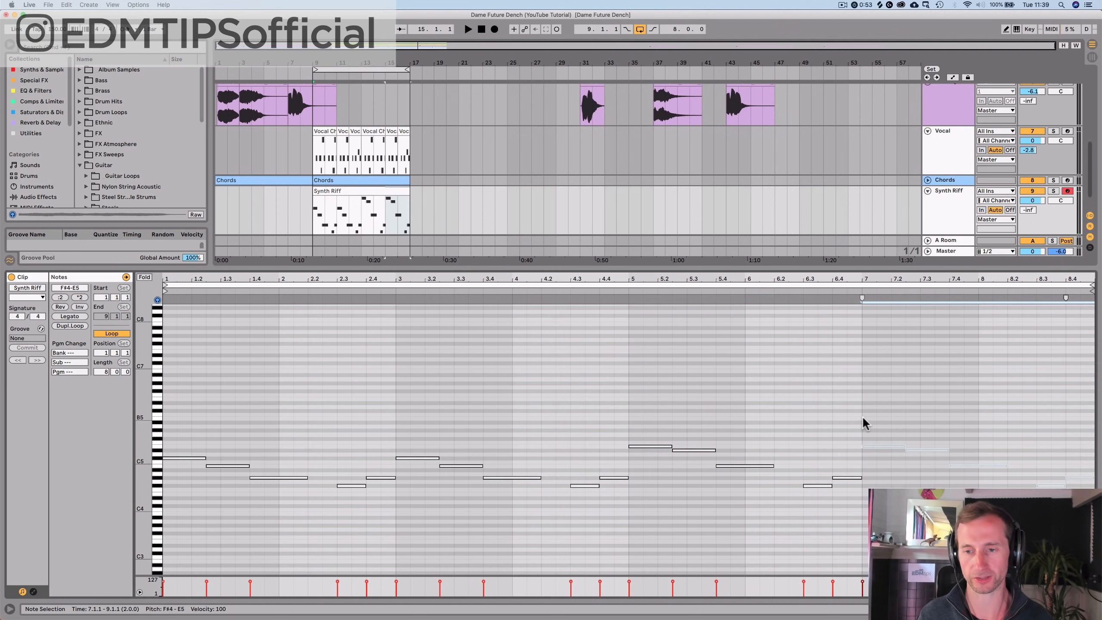
{"action": "left_click", "coordinate": [885, 428]}
{"action": "left_click", "coordinate": [890, 448]}
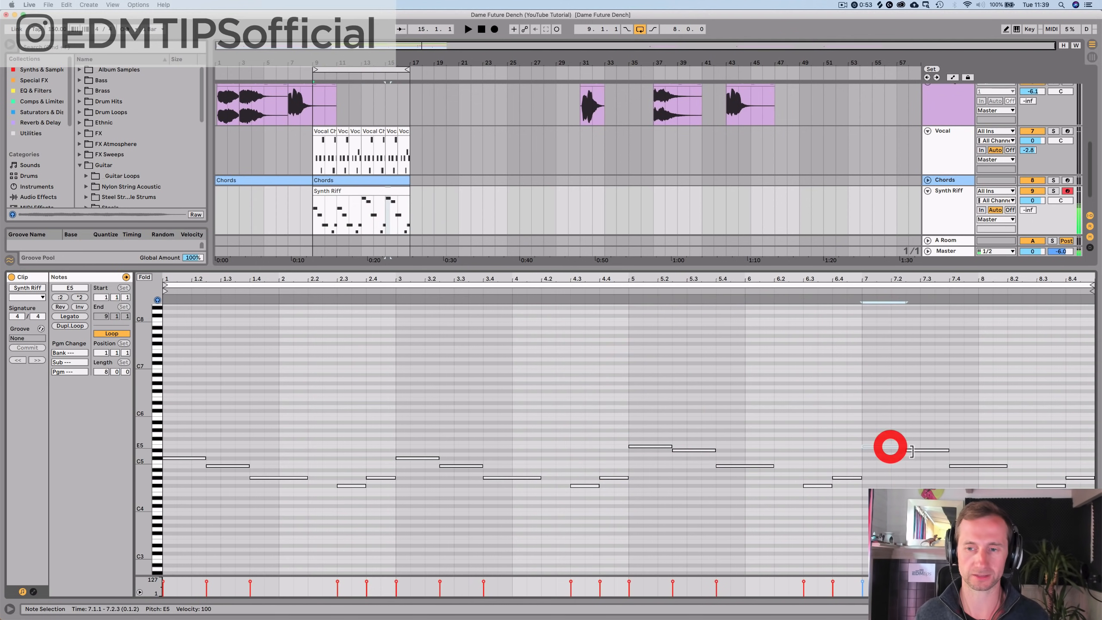
{"action": "left_click", "coordinate": [918, 451]}
Step: Raise the note at 7.4.1 to F#5 and play the phrases from bar 5
{"action": "left_click", "coordinate": [958, 467]}
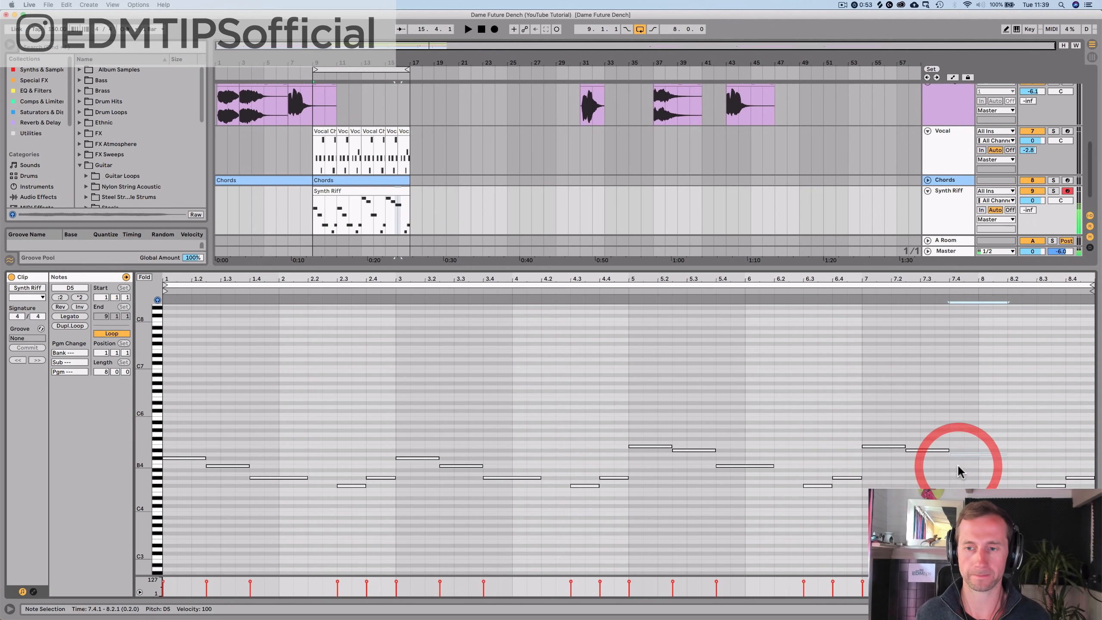
{"action": "key", "text": "Up"}
{"action": "key", "text": "Up"}
{"action": "key", "text": "Up"}
{"action": "key", "text": "Up"}
{"action": "key", "text": "Up"}
{"action": "key", "text": "Up"}
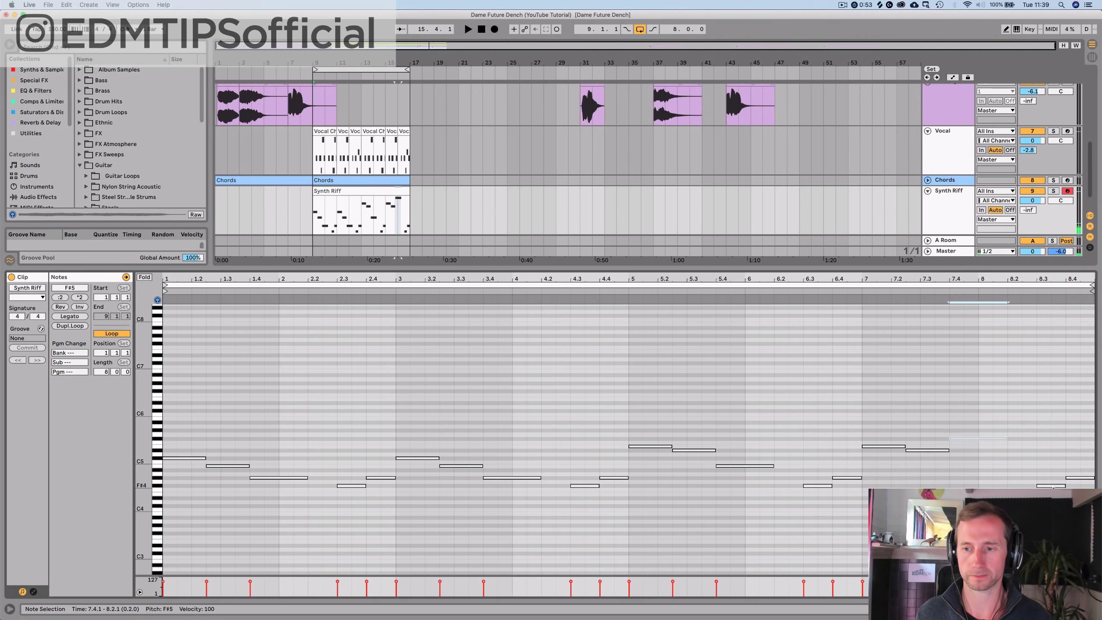
{"action": "left_click", "coordinate": [620, 289]}
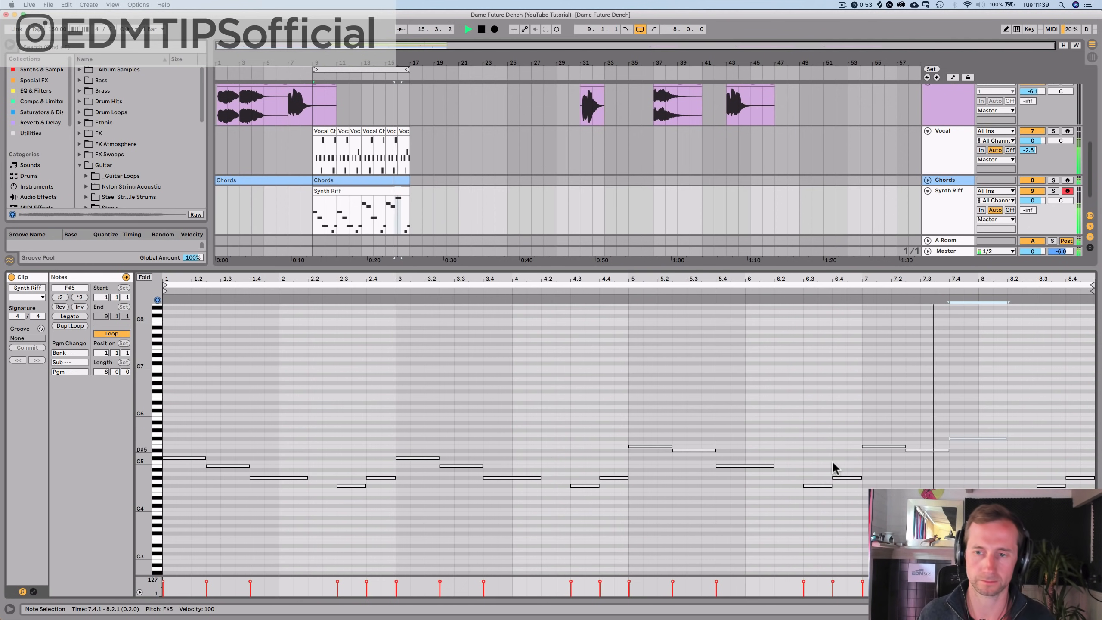
Step: Replace the last two notes of bar 8 with a short descending G#5, F#5 and E5 run from 8.3.1, and play it
{"action": "left_click", "coordinate": [1050, 485]}
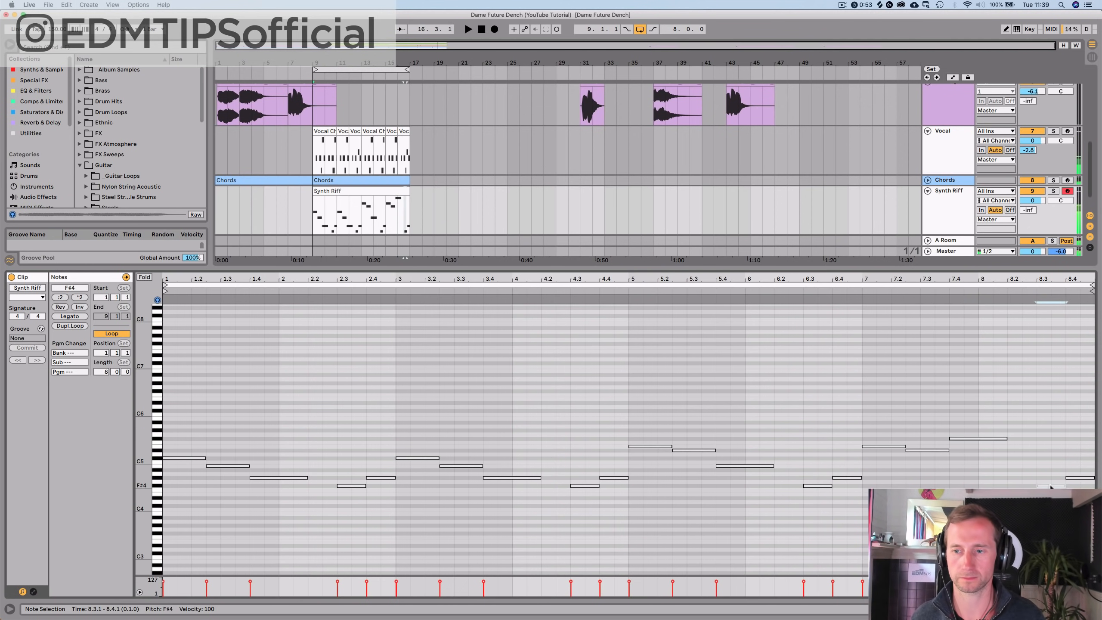
{"action": "left_click_drag", "start_coordinate": [1047, 430], "coordinate": [1061, 439]}
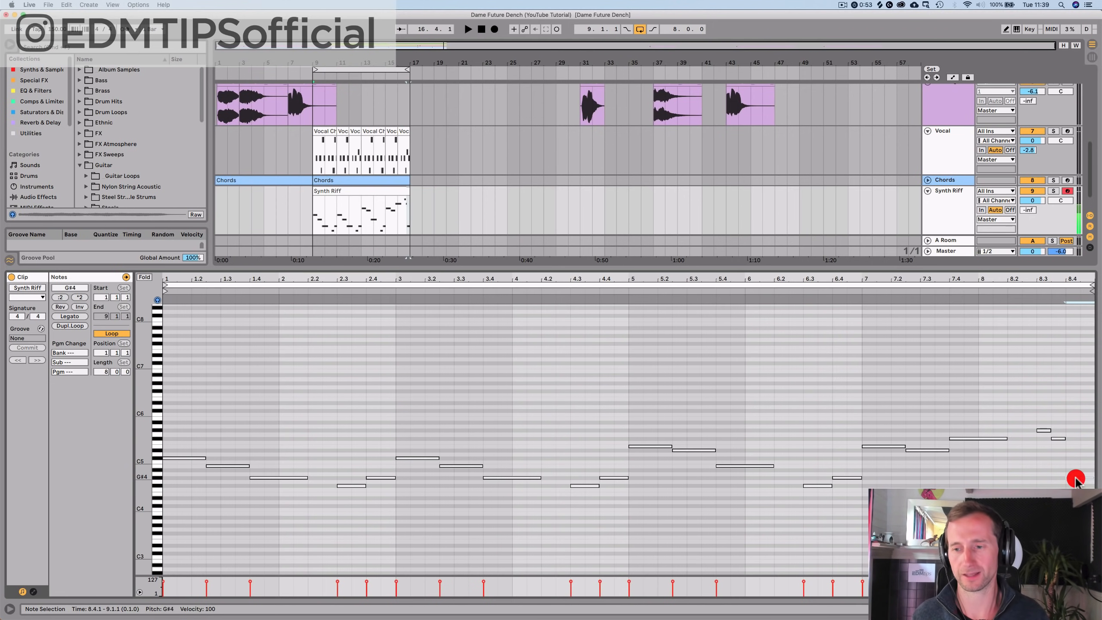
{"action": "key", "text": "Delete"}
{"action": "left_click_drag", "start_coordinate": [1059, 438], "coordinate": [1071, 447]}
{"action": "left_click", "coordinate": [962, 288]}
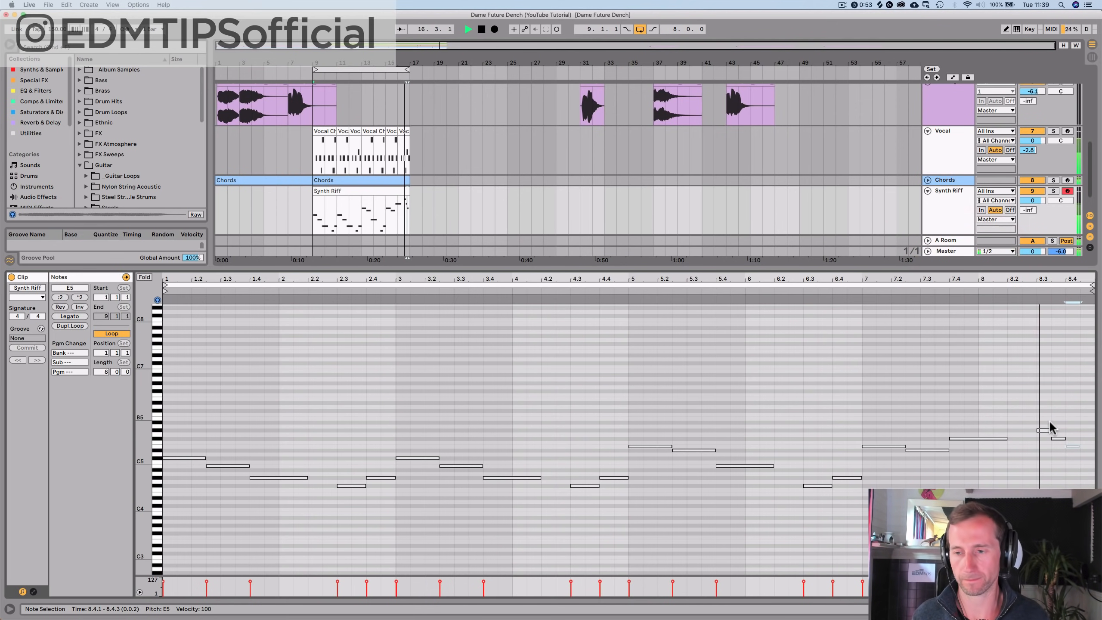
{"action": "key", "text": "space"}
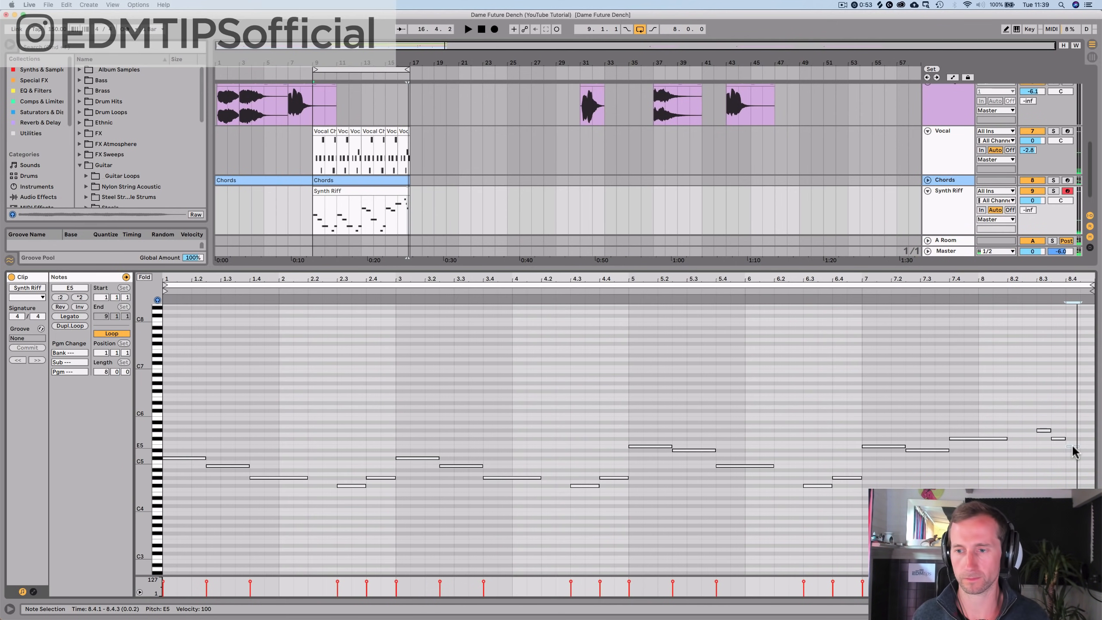
{"action": "left_click", "coordinate": [1044, 429]}
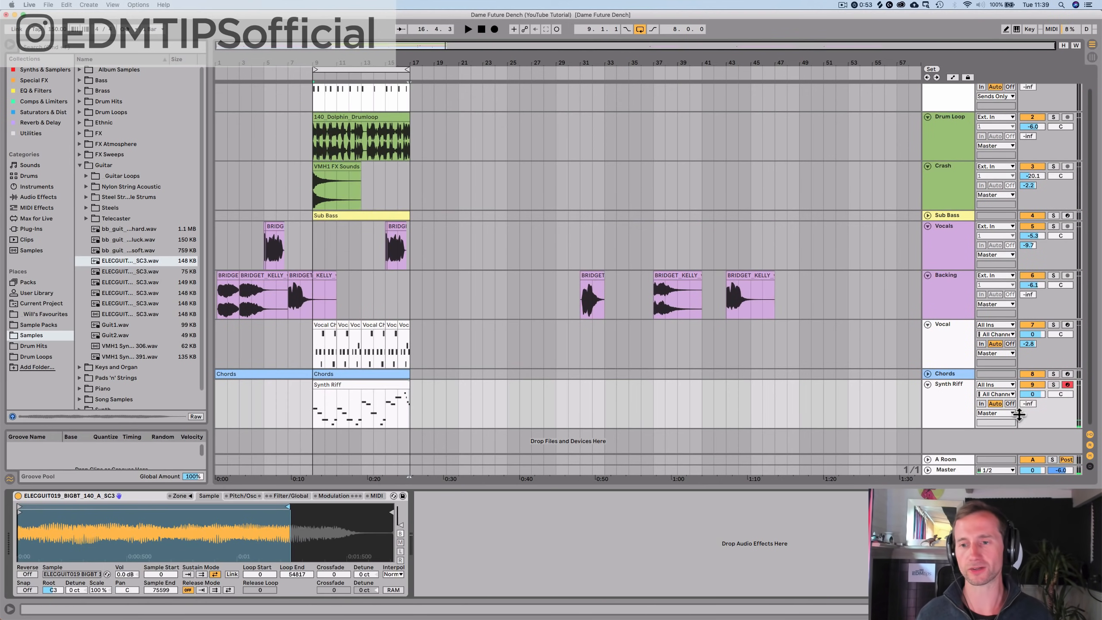
Step: Duplicate the Synth Riff track and rename both the copied track and its clip to Pluck
{"action": "left_click", "coordinate": [947, 416]}
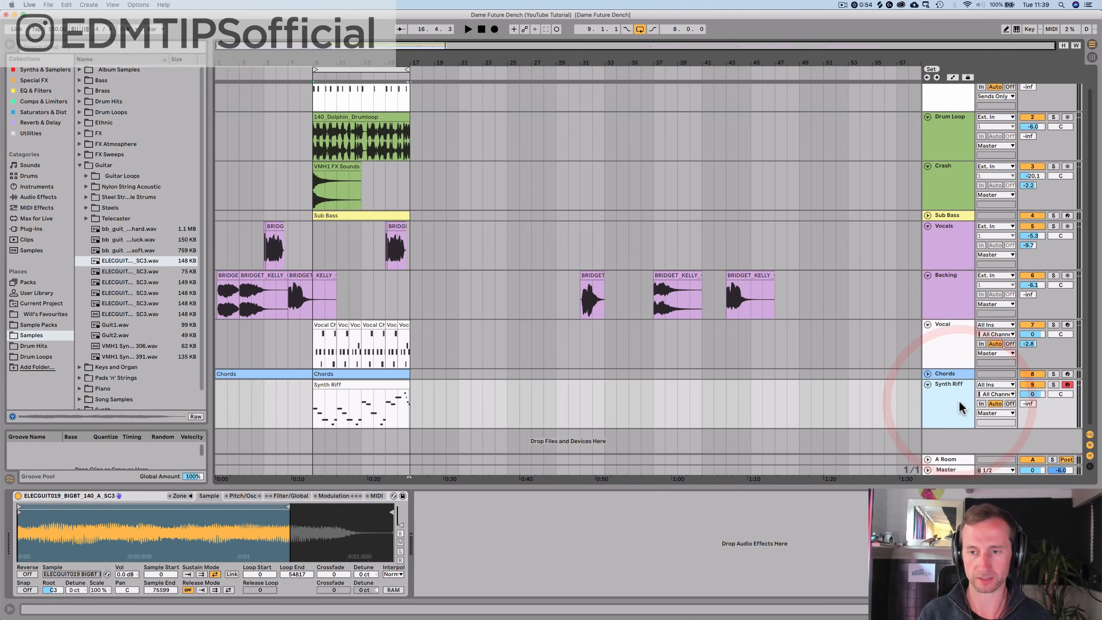
{"action": "key", "text": "super+d"}
{"action": "left_click", "coordinate": [947, 420]}
{"action": "key", "text": "super+r"}
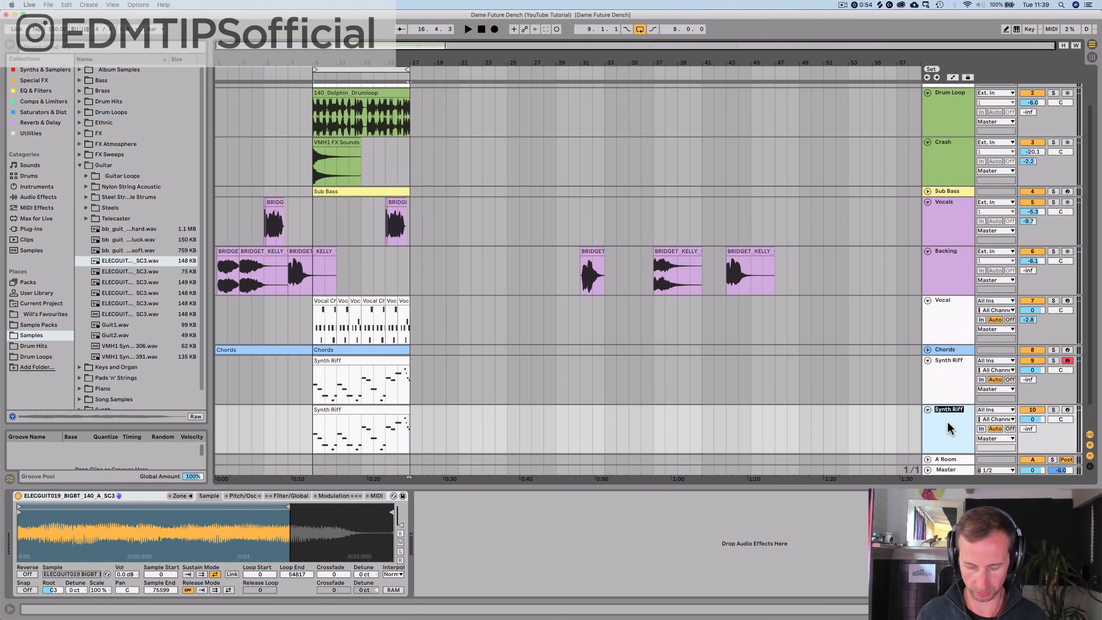
{"action": "left_click", "coordinate": [947, 421]}
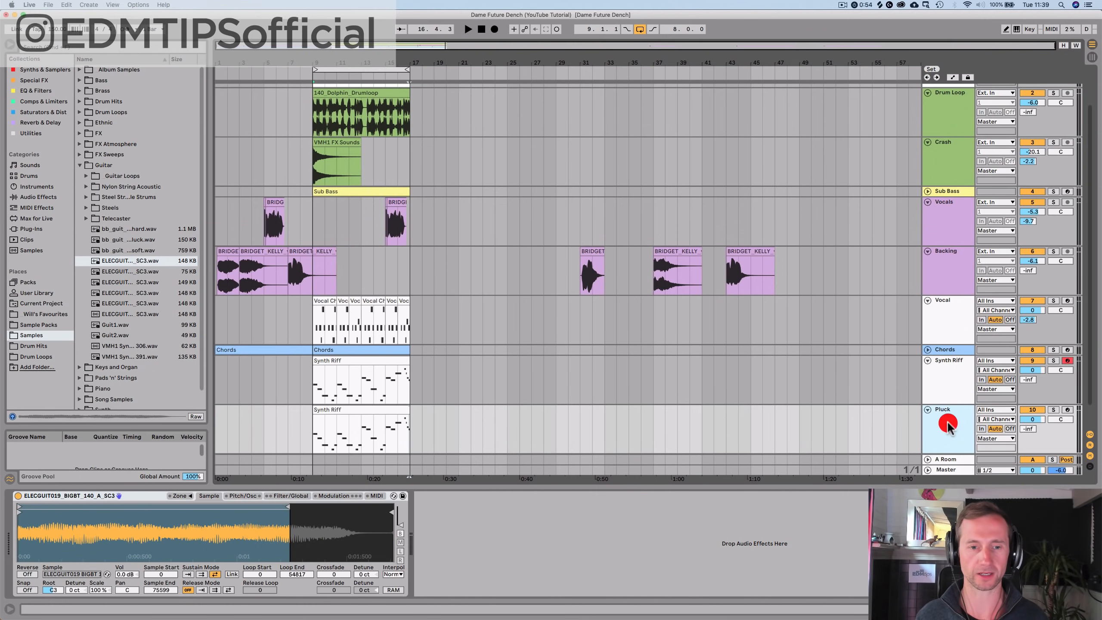
{"action": "left_click", "coordinate": [350, 407]}
{"action": "left_click", "coordinate": [350, 408]}
{"action": "key", "text": "super+r"}
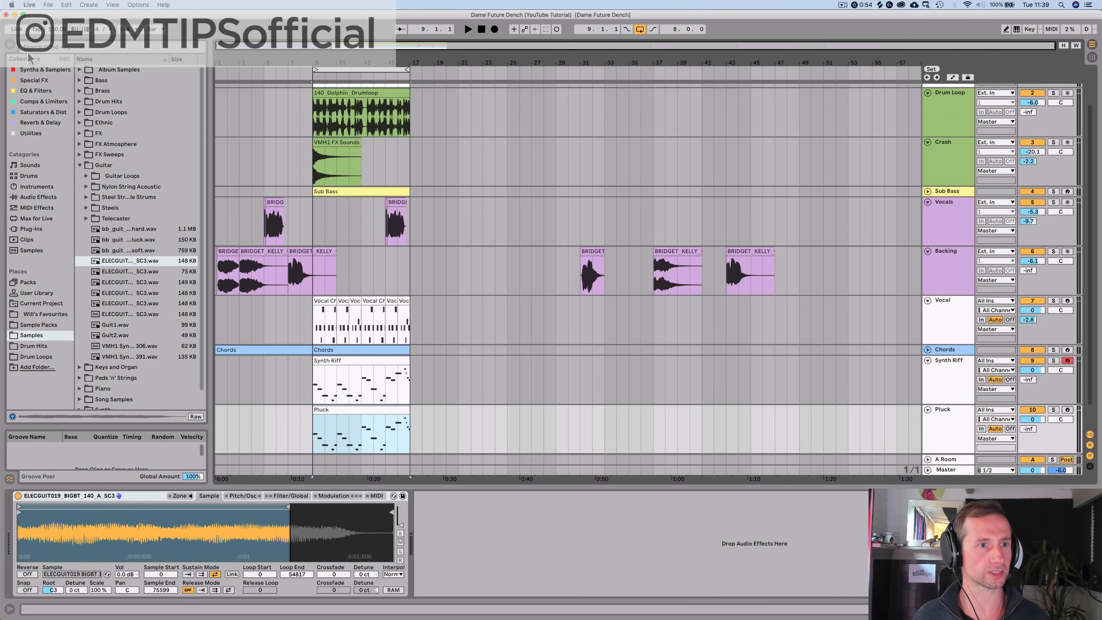
Step: Replace the guitar sampler on the Pluck track with the Wavetable instrument
{"action": "left_click", "coordinate": [32, 70]}
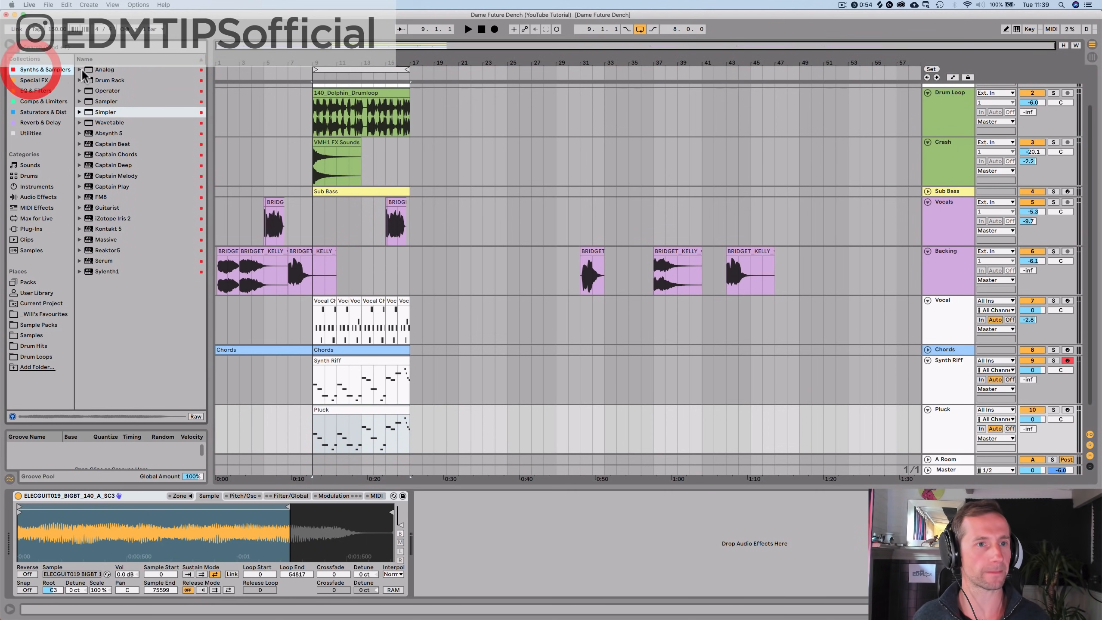
{"action": "left_click", "coordinate": [109, 125]}
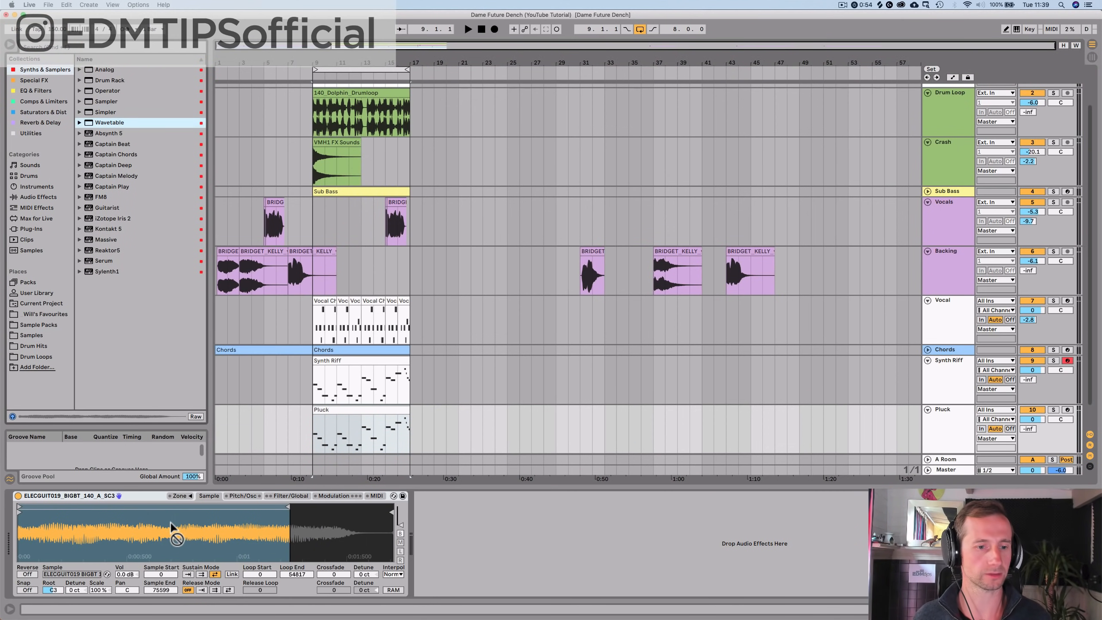
{"action": "left_click_drag", "start_coordinate": [171, 527], "coordinate": [168, 523]}
{"action": "left_click", "coordinate": [98, 124]}
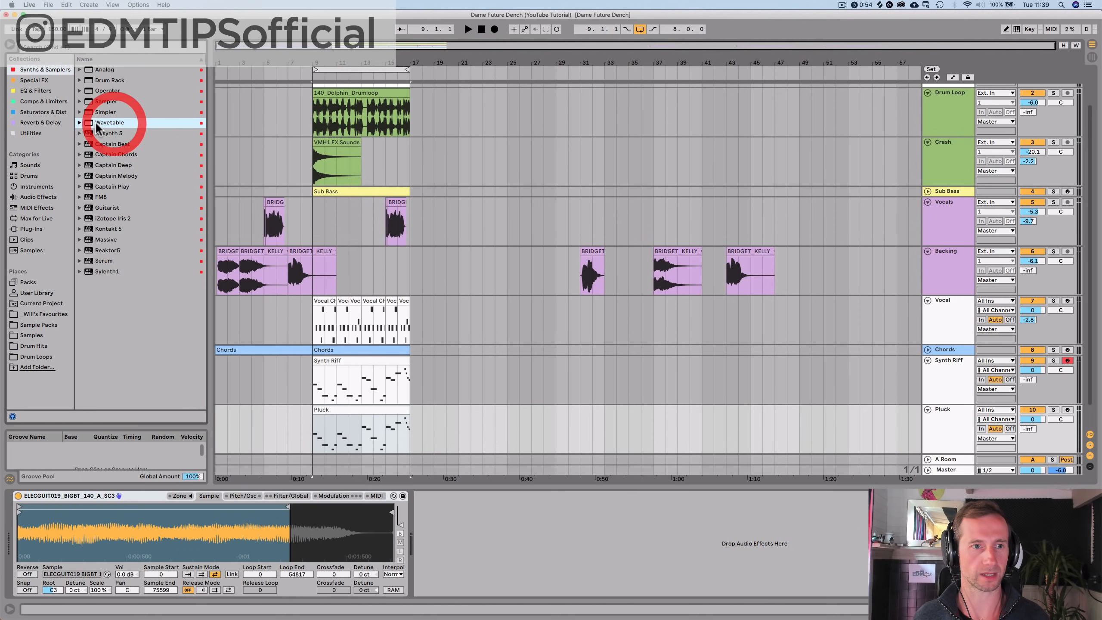
{"action": "left_click_drag", "start_coordinate": [98, 125], "coordinate": [937, 430]}
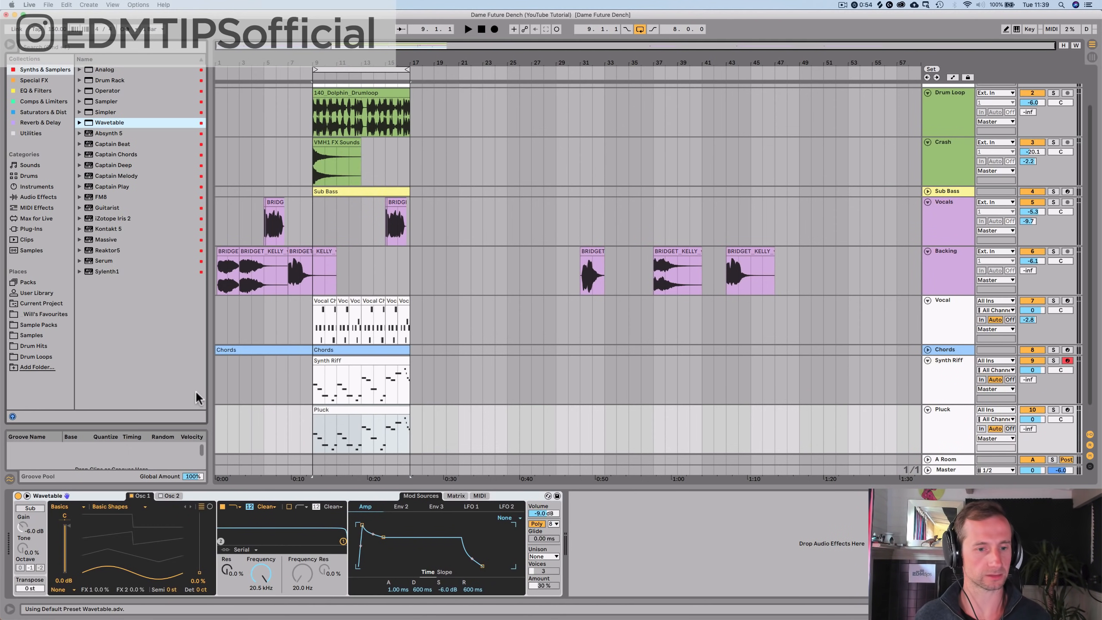
Step: Swap the Pluck track's Wavetable to the Velo-Rezzo Plucks preset from the Guitar & Plucked presets
{"action": "left_click", "coordinate": [546, 496]}
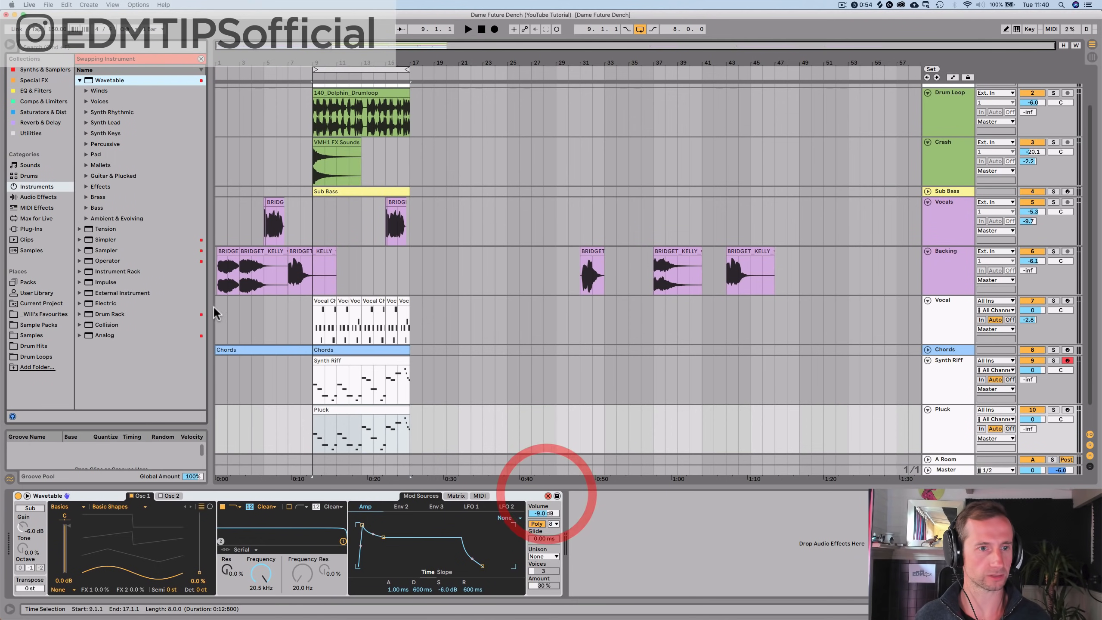
{"action": "left_click", "coordinate": [106, 176]}
{"action": "key", "text": "Down"}
{"action": "key", "text": "Down"}
{"action": "key", "text": "Down"}
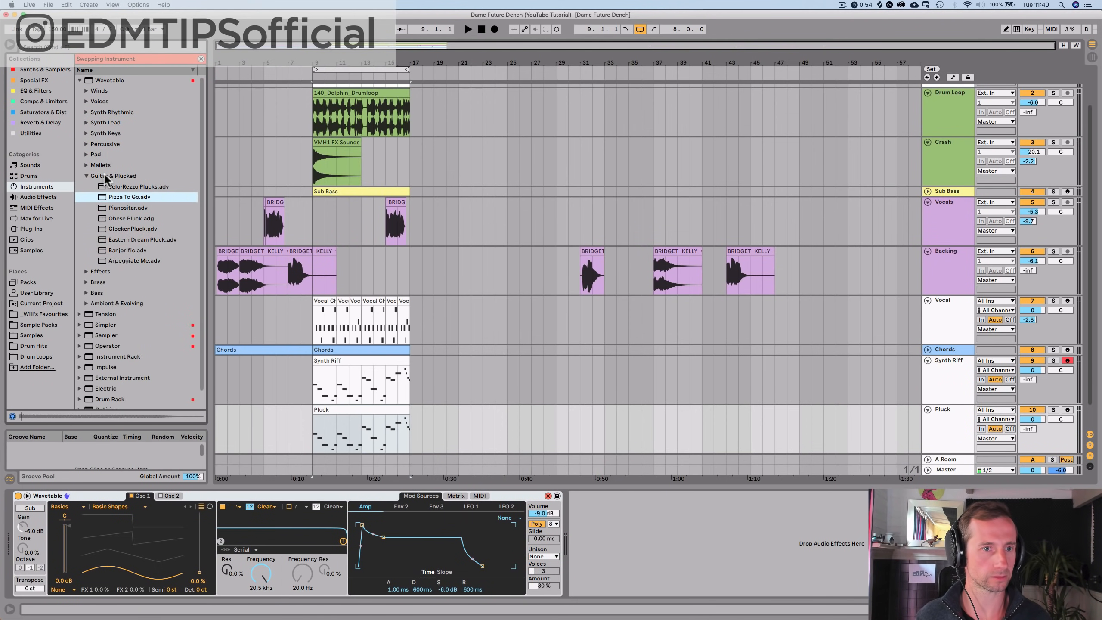
{"action": "key", "text": "Up"}
{"action": "key", "text": "Up"}
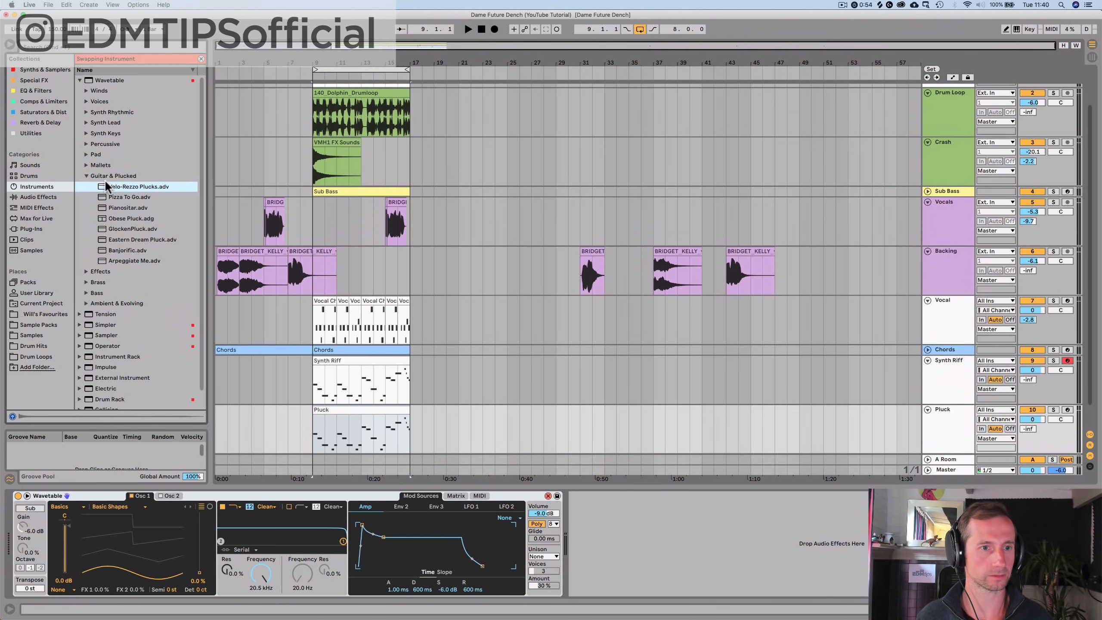
{"action": "left_click_drag", "start_coordinate": [235, 448], "coordinate": [283, 497]}
Step: Solo and play the Synth Riff and Pluck tracks together, and swap the Pluck preset to Pizza To Go
{"action": "left_click", "coordinate": [1053, 360]}
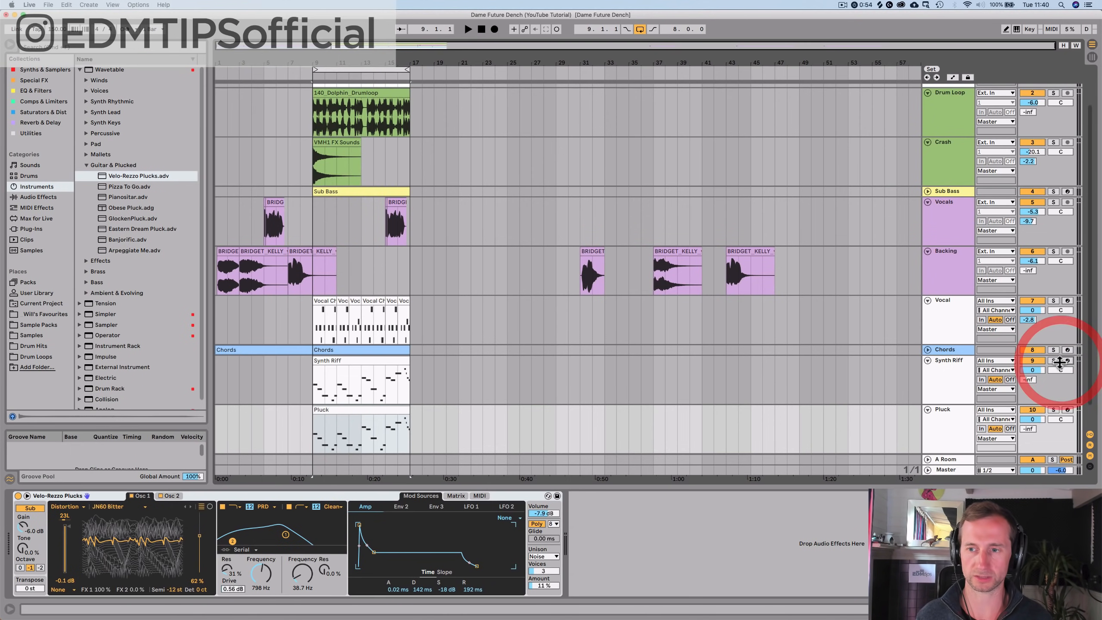
{"action": "left_click", "coordinate": [1053, 410]}
{"action": "key", "text": "space"}
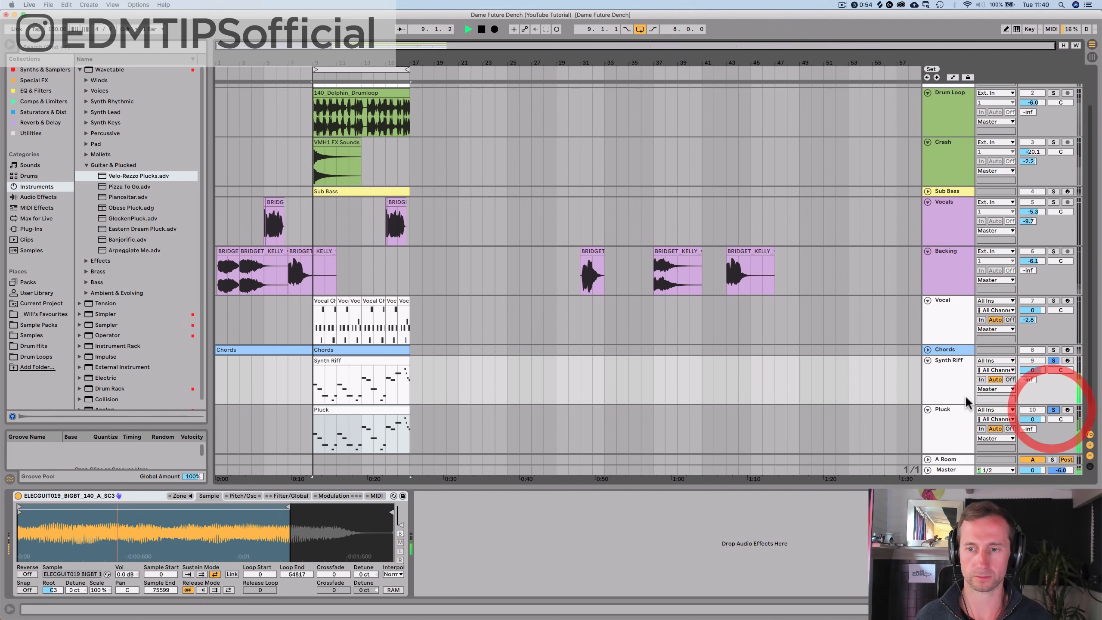
{"action": "left_click", "coordinate": [952, 387]}
{"action": "left_click", "coordinate": [943, 432]}
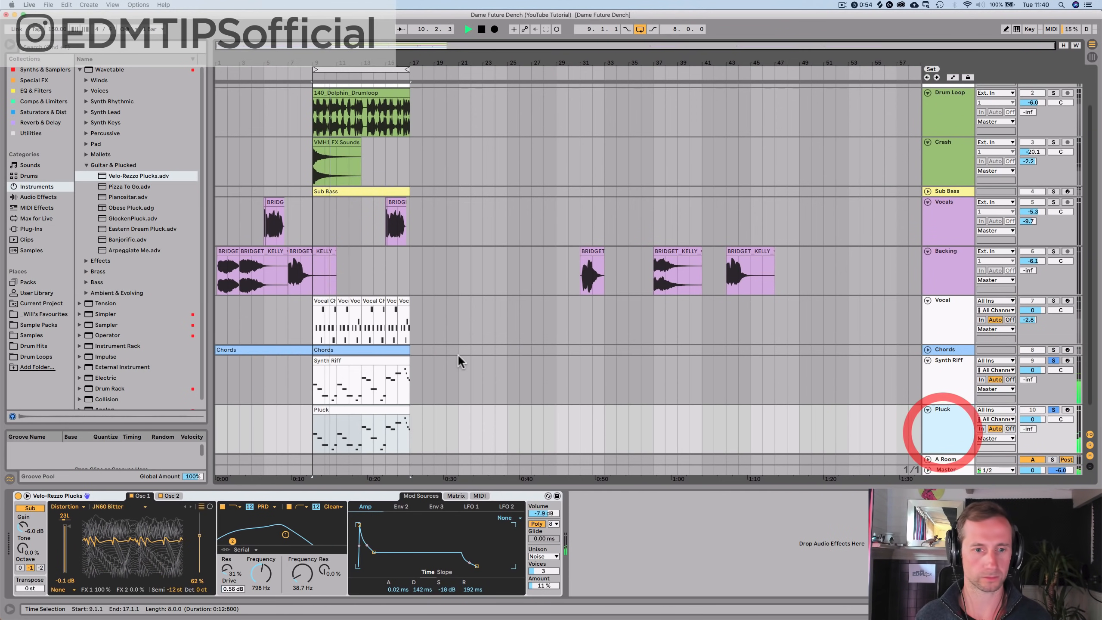
{"action": "left_click", "coordinate": [122, 186]}
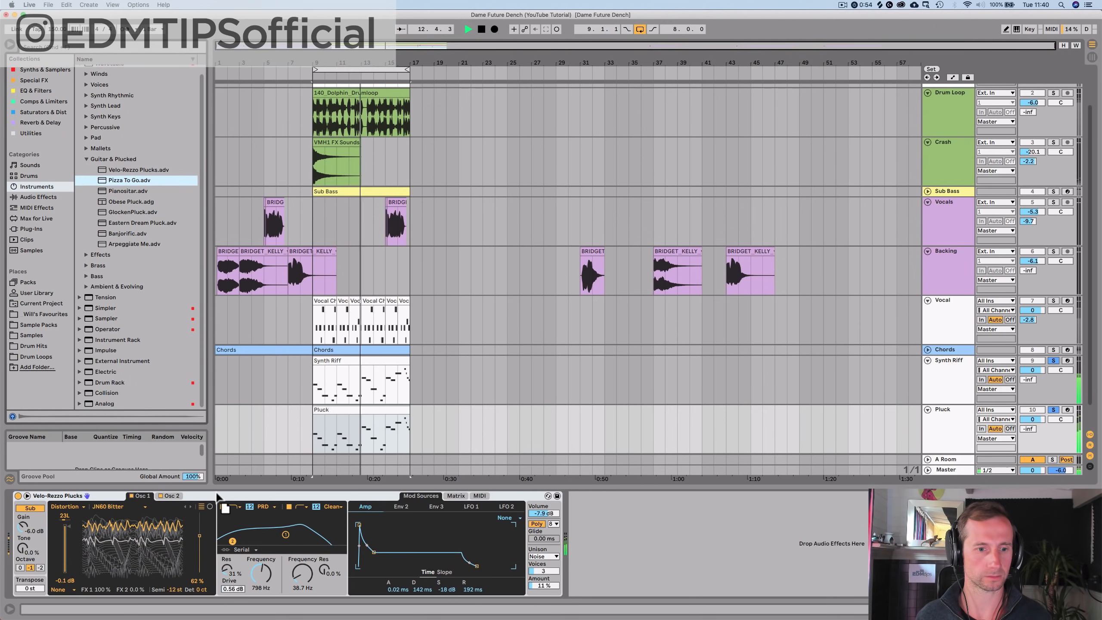
{"action": "left_click_drag", "start_coordinate": [216, 493], "coordinate": [215, 497]}
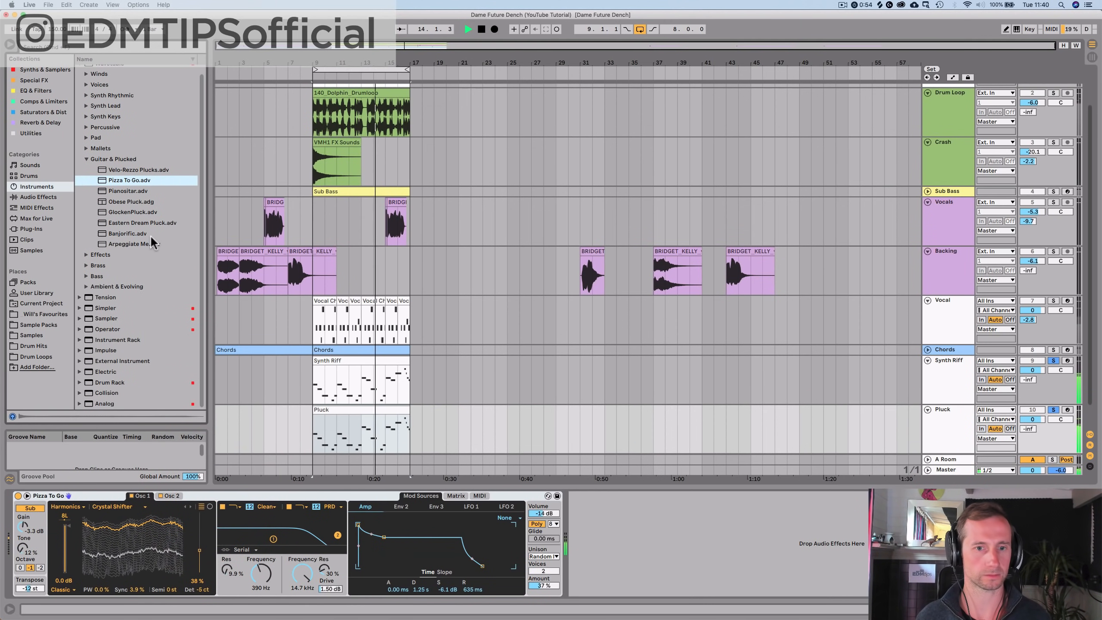
Step: Add EQ Eight to the Pluck track with the low cut at 147 Hz and band 2 at 711 Hz, -7.56 dB
{"action": "left_click", "coordinate": [956, 431]}
{"action": "left_click", "coordinate": [35, 91]}
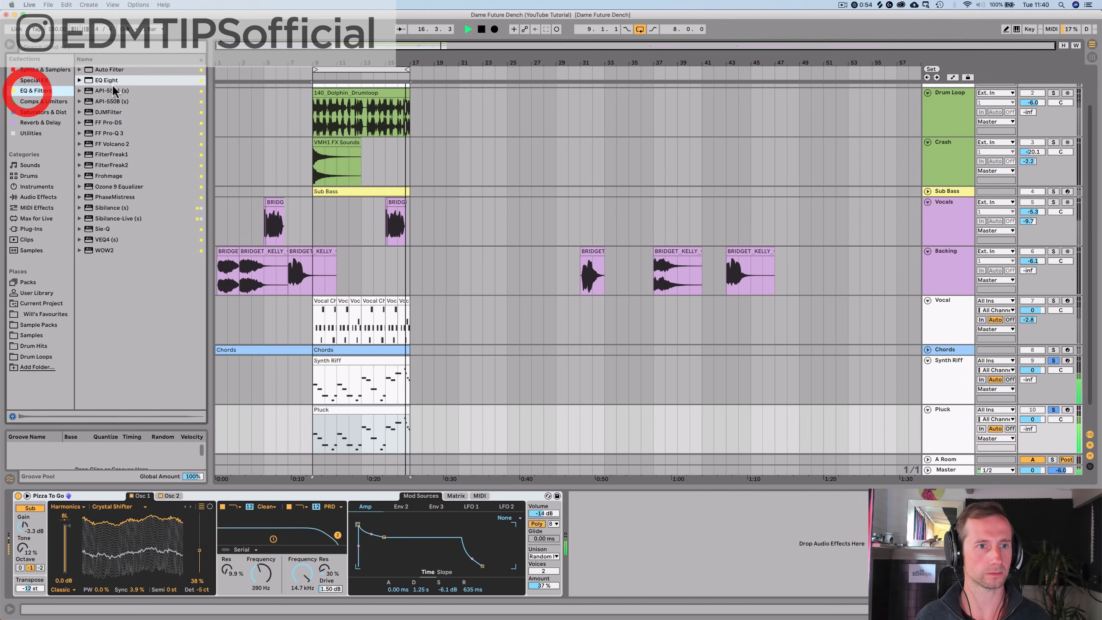
{"action": "left_click_drag", "start_coordinate": [111, 81], "coordinate": [663, 515]}
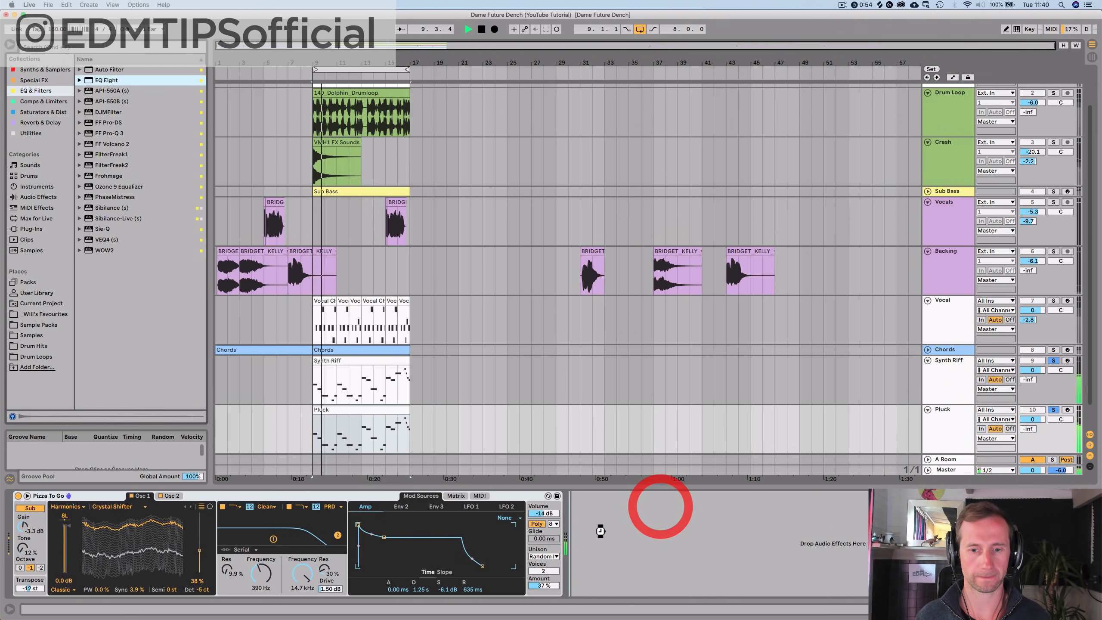
{"action": "left_click_drag", "start_coordinate": [600, 531], "coordinate": [583, 548]}
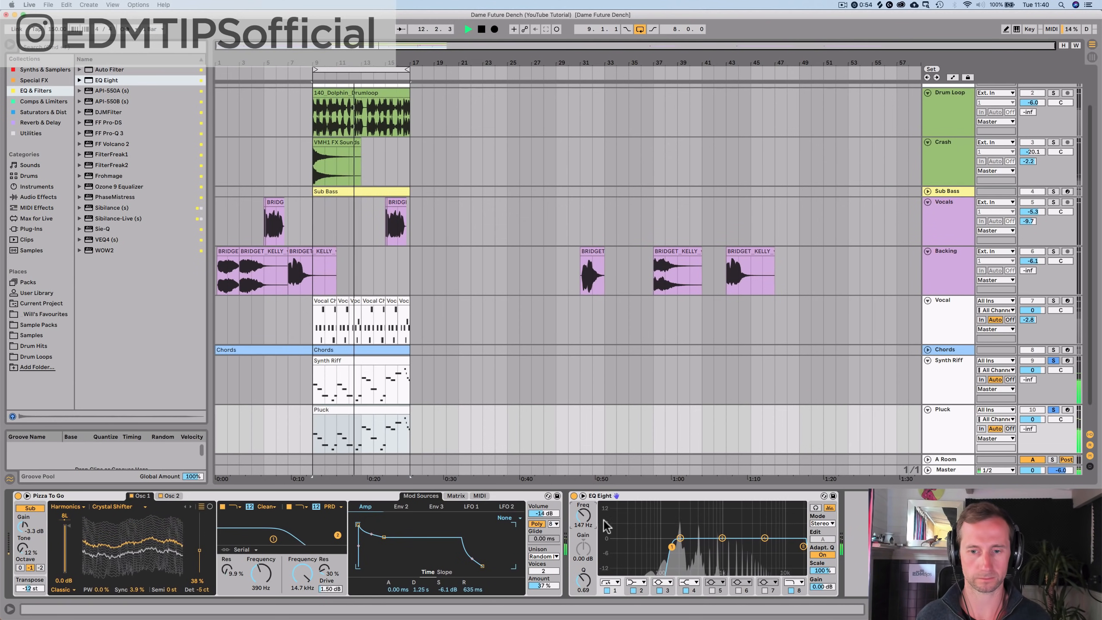
{"action": "left_click_drag", "start_coordinate": [680, 538], "coordinate": [713, 554]}
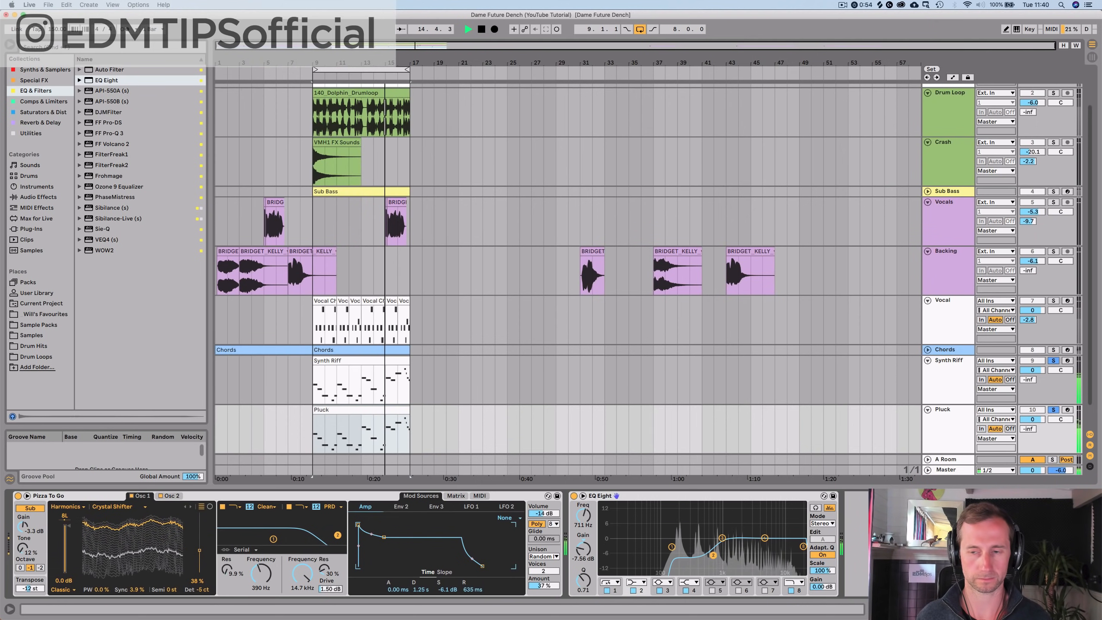
Step: Add EQ Eight after the guitar sampler on the Synth Riff track with a low cut at 188 Hz, and play the result
{"action": "left_click", "coordinate": [960, 391]}
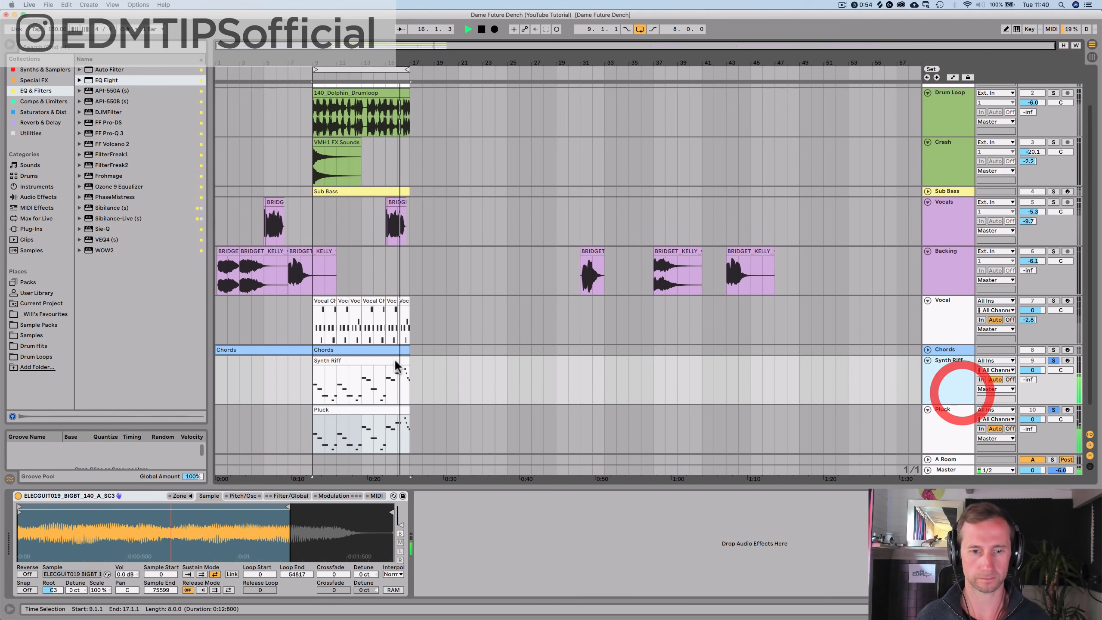
{"action": "key", "text": "space"}
{"action": "left_click_drag", "start_coordinate": [101, 80], "coordinate": [307, 323]}
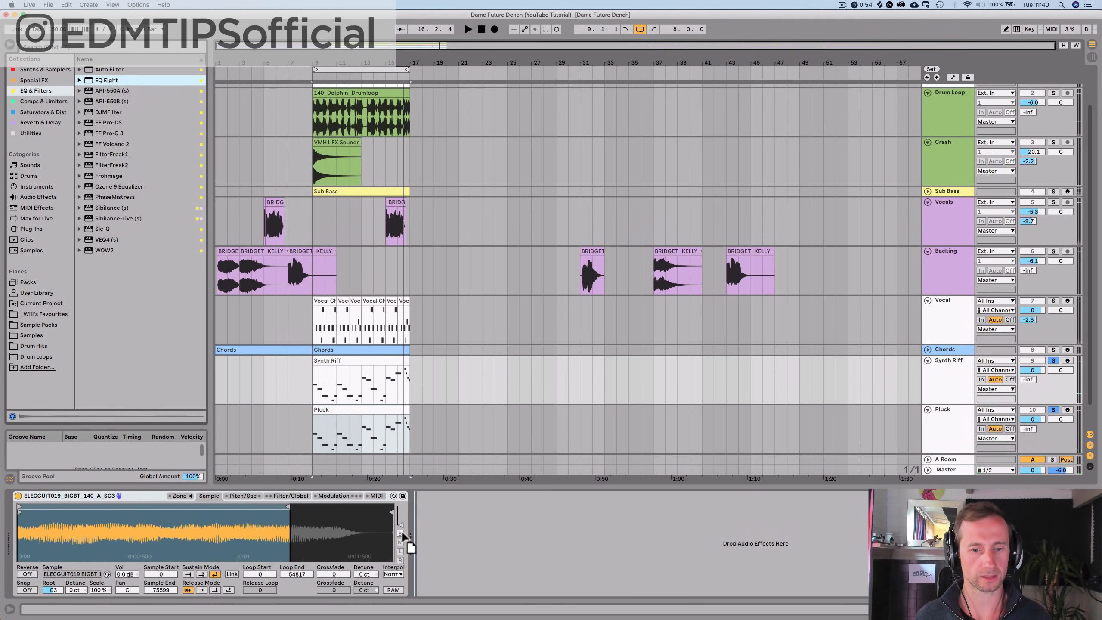
{"action": "left_click_drag", "start_coordinate": [425, 533], "coordinate": [429, 497]}
{"action": "key", "text": "space"}
{"action": "key", "text": "space"}
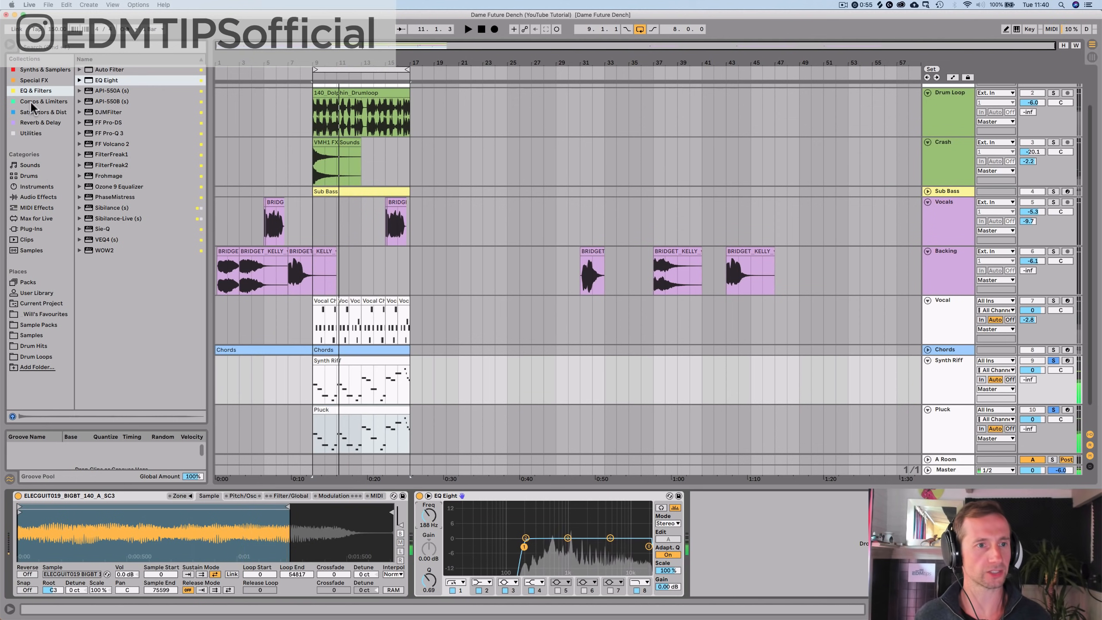
Step: Try an Amp between the guitar sampler and EQ Eight on the Synth Riff track, using the Heavy model at 14.3% dry/wet
{"action": "left_click", "coordinate": [32, 112]}
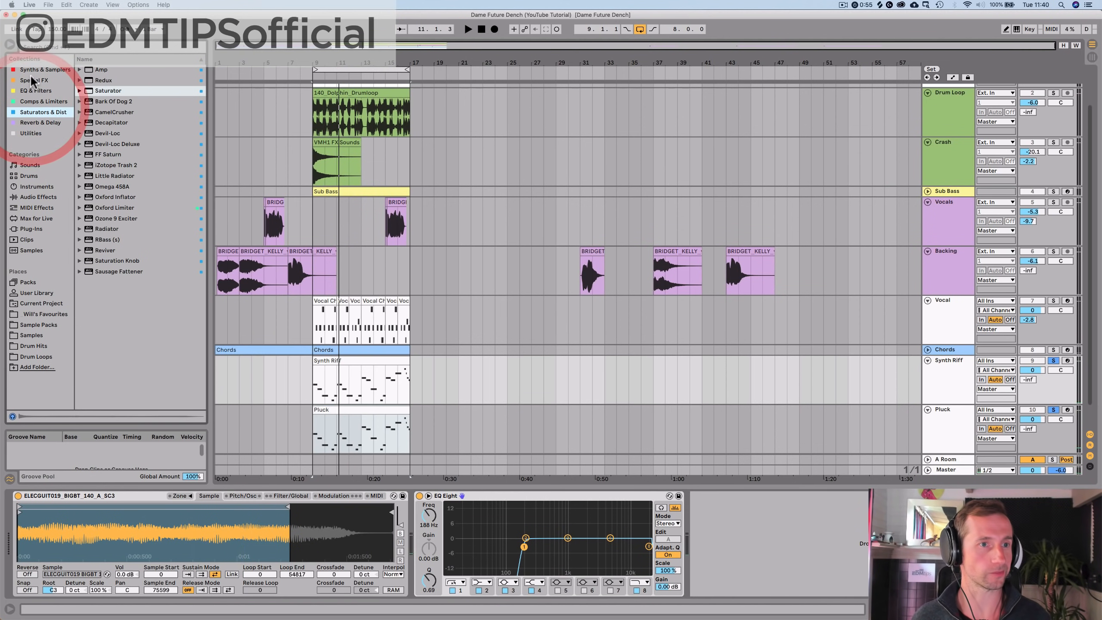
{"action": "left_click", "coordinate": [102, 71]}
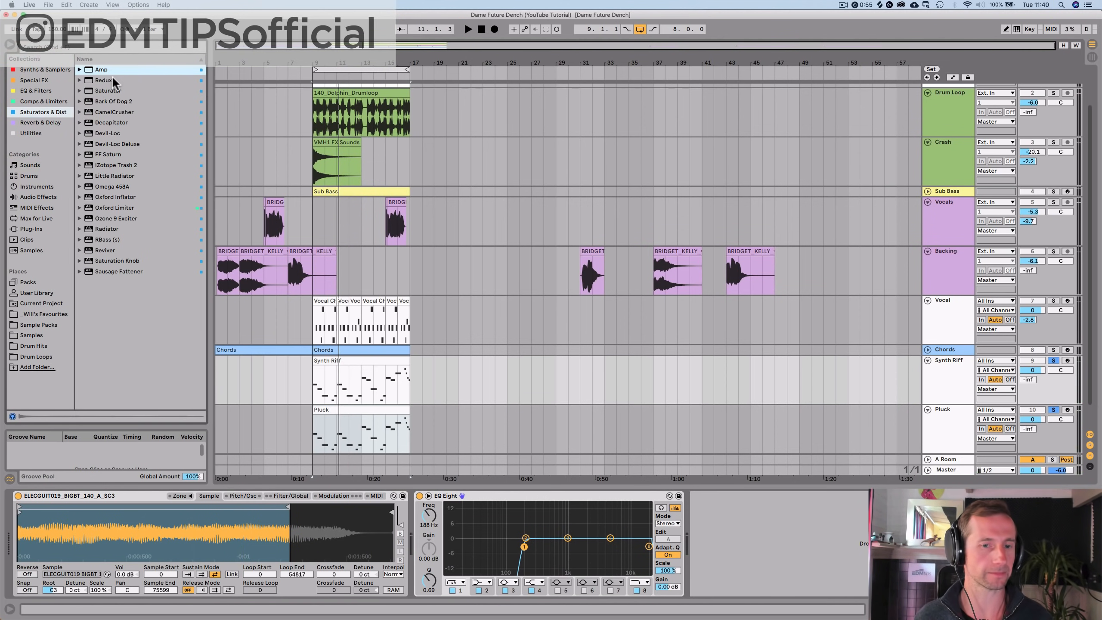
{"action": "left_click_drag", "start_coordinate": [410, 534], "coordinate": [406, 532]}
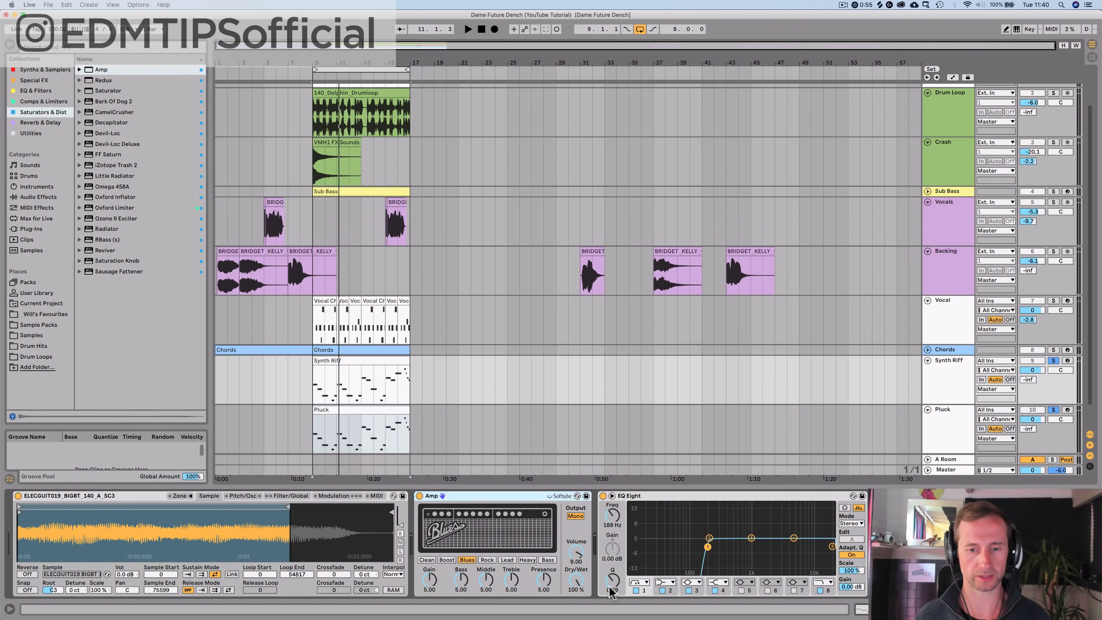
{"action": "left_click", "coordinate": [527, 560]}
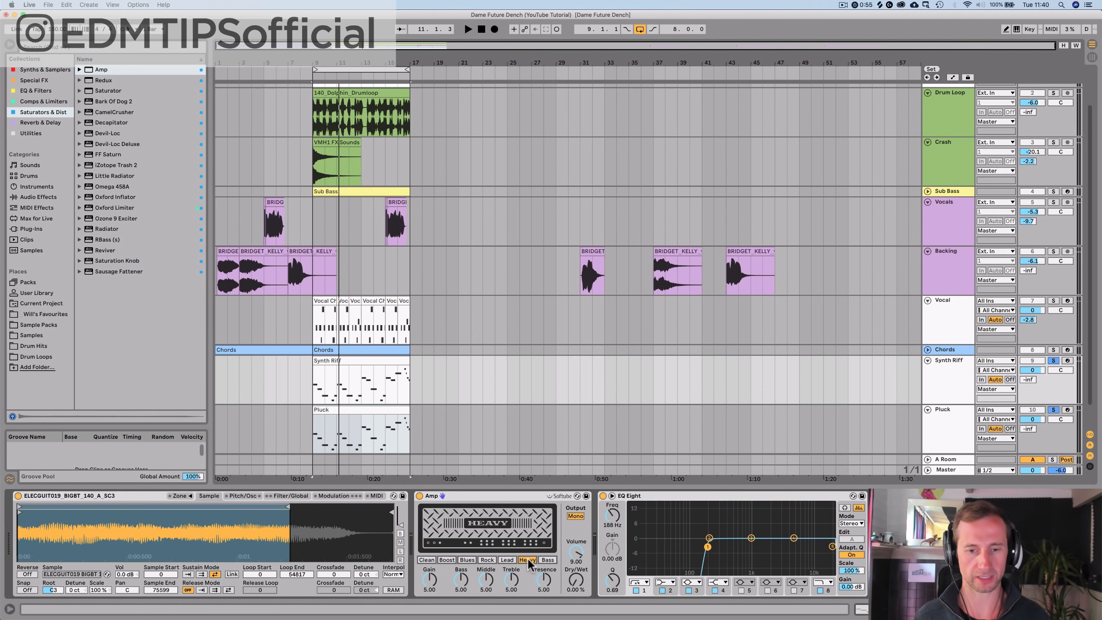
{"action": "key", "text": "space"}
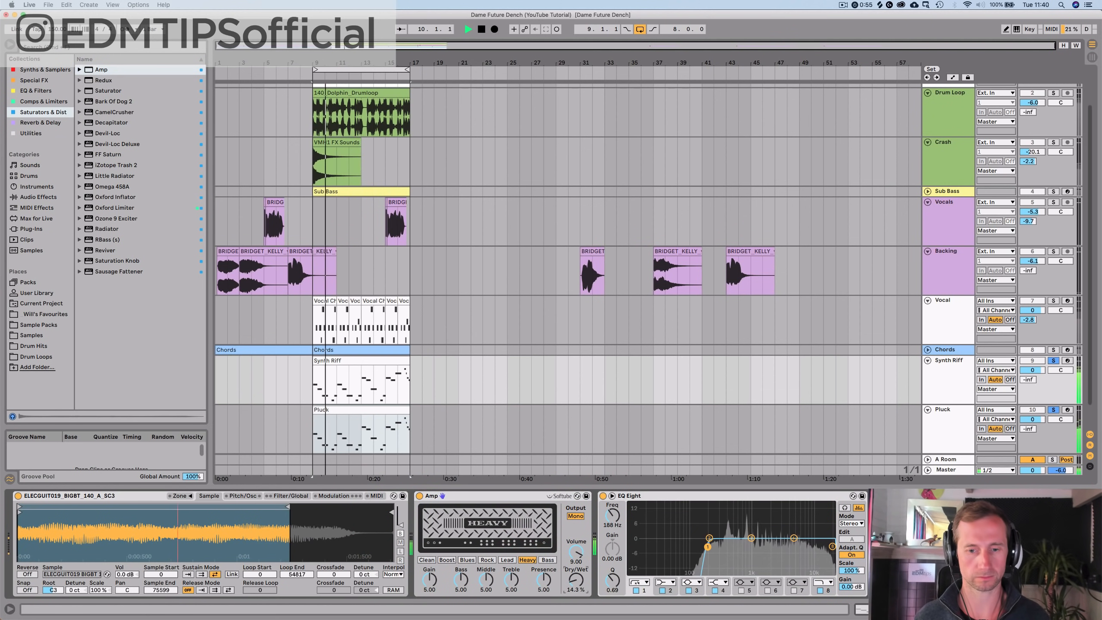
Step: Audition the Amp's Lead and Bass models, set dry/wet to 19%, and compare the riff with the Amp bypassed
{"action": "left_click", "coordinate": [506, 559]}
{"action": "left_click", "coordinate": [547, 559]}
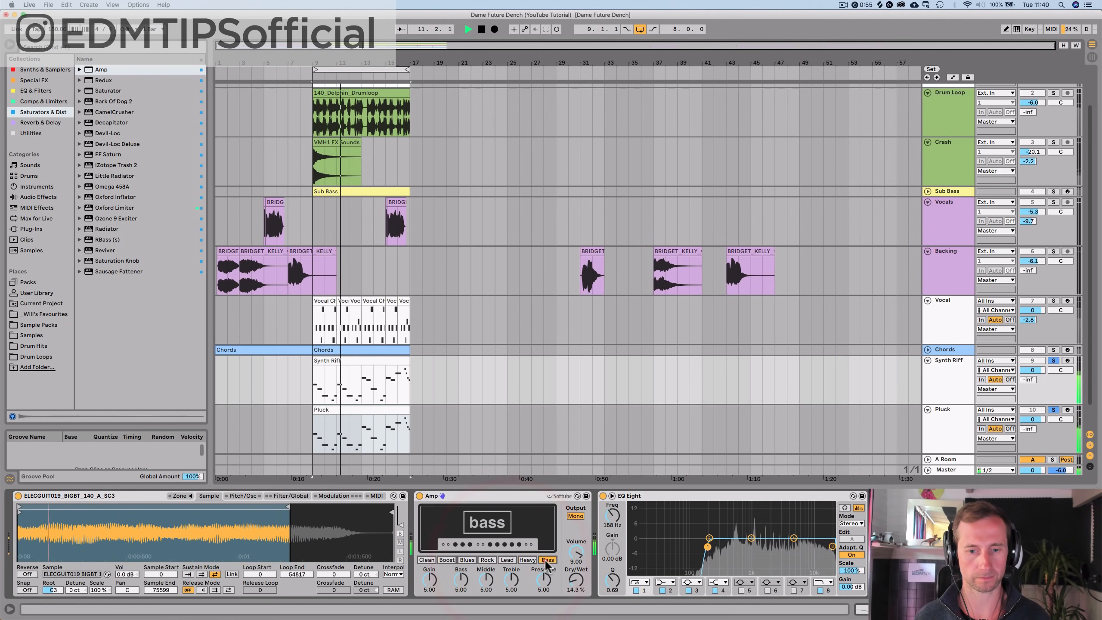
{"action": "left_click_drag", "start_coordinate": [572, 579], "coordinate": [572, 587]}
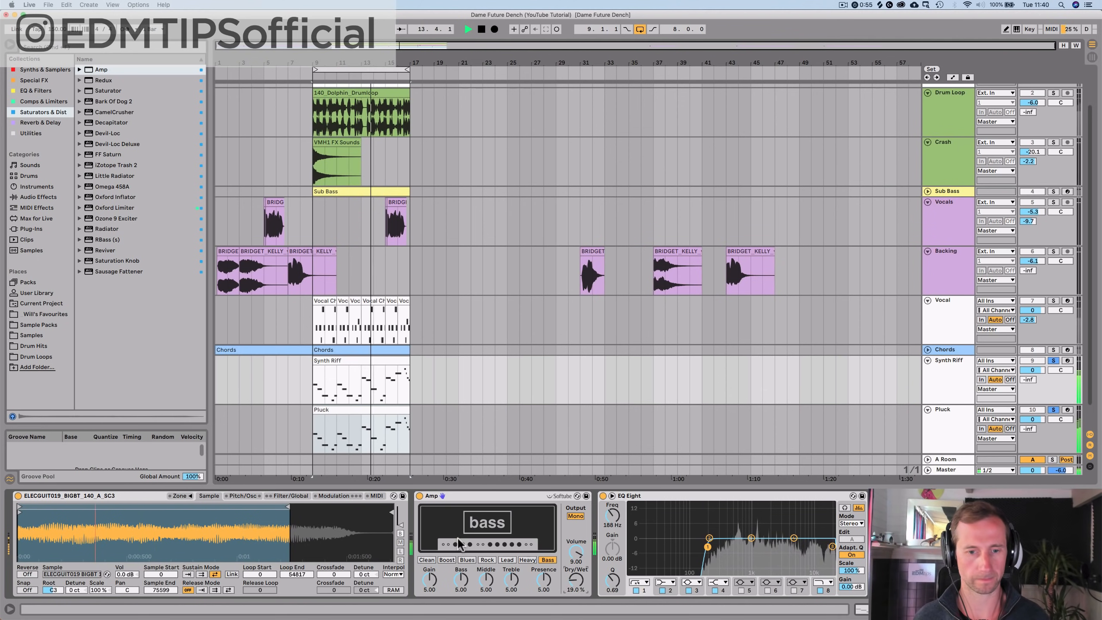
{"action": "left_click", "coordinate": [420, 496]}
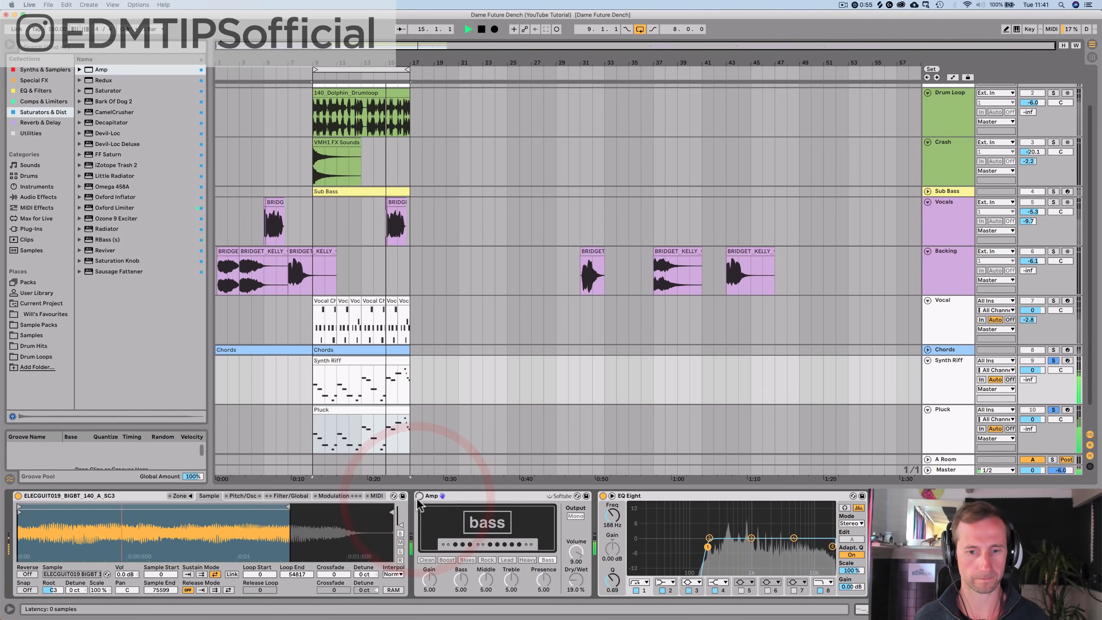
{"action": "left_click", "coordinate": [419, 496]}
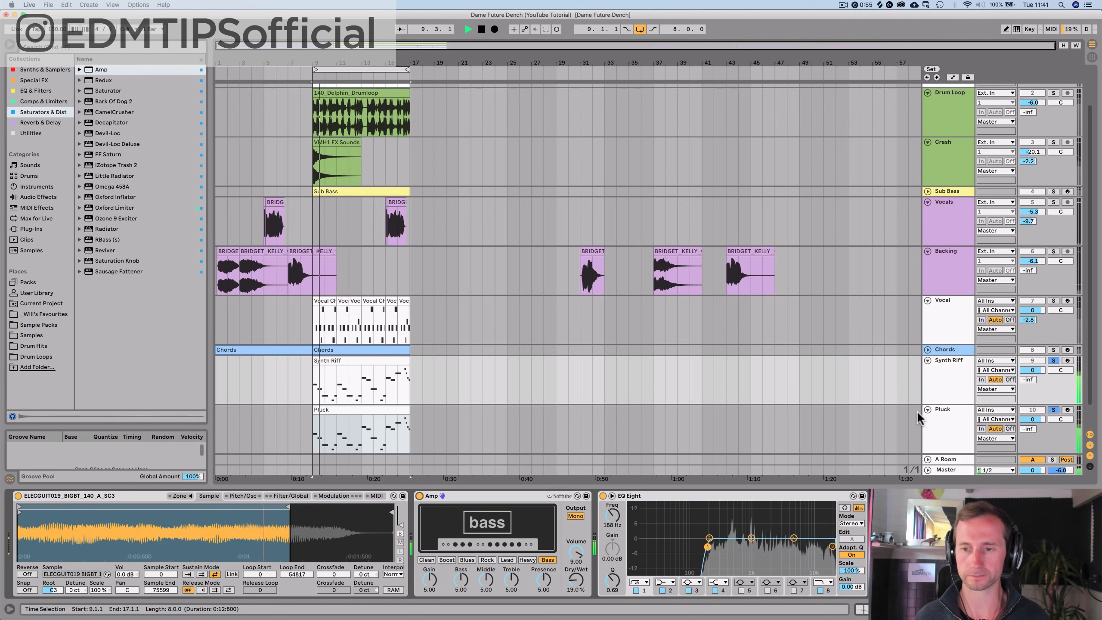
{"action": "key", "text": "space"}
Step: Group the Synth Riff and Pluck tracks and name the group SYNTH RIFF
{"action": "left_click", "coordinate": [937, 379]}
{"action": "left_click", "coordinate": [950, 439]}
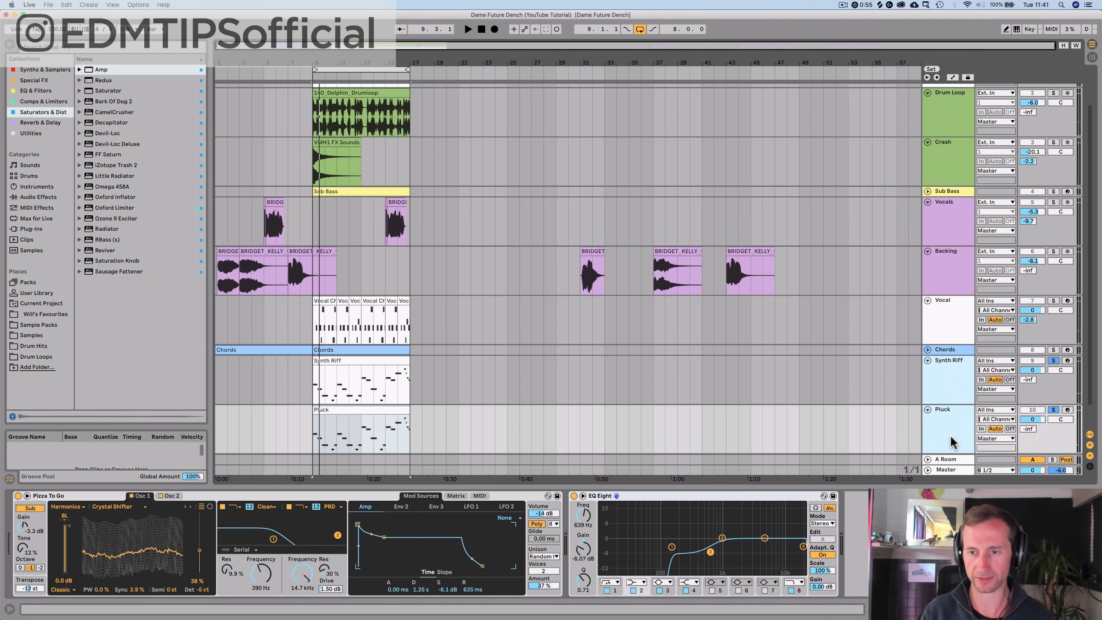
{"action": "key", "text": "super+g"}
{"action": "left_click", "coordinate": [938, 363]}
{"action": "key", "text": "super+r"}
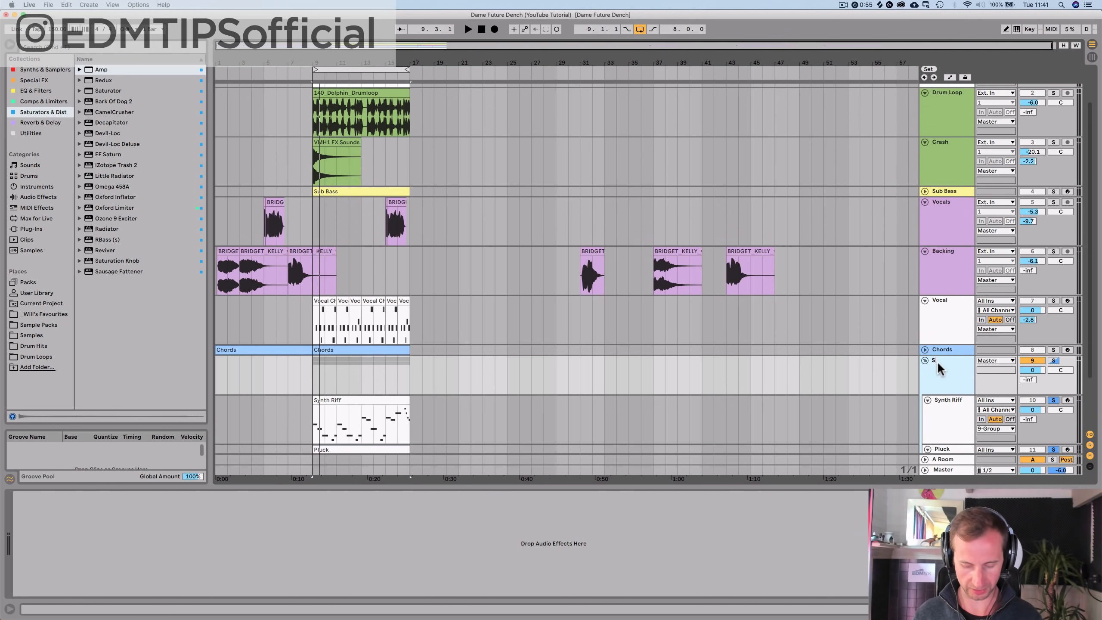
{"action": "type", "text": "SYNTH RIG"}
{"action": "key", "text": "BackSpace"}
{"action": "type", "text": "FF"}
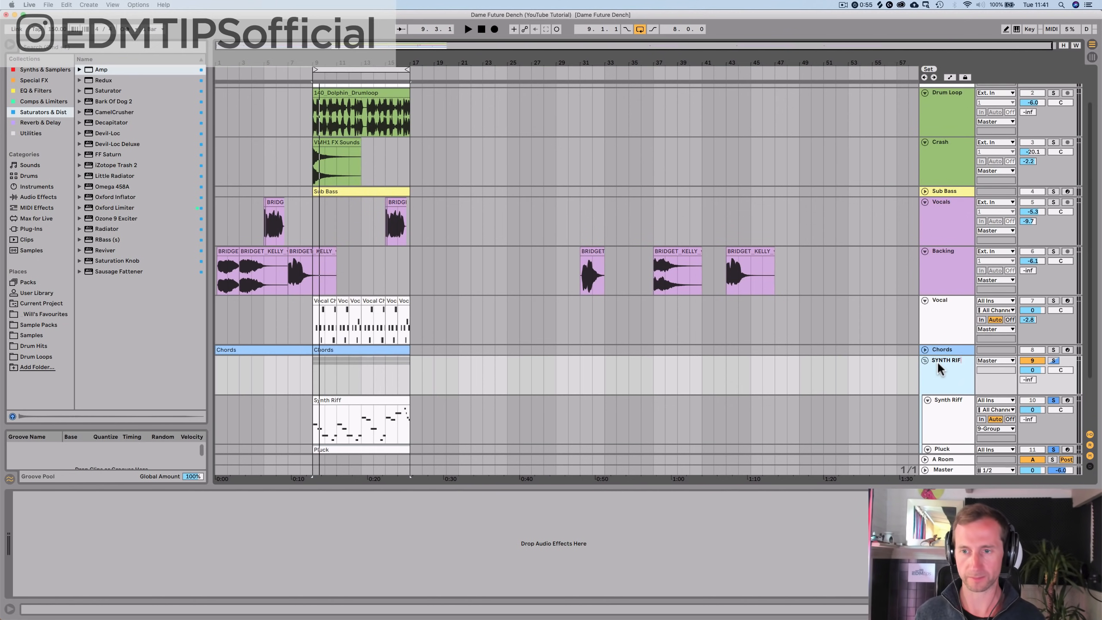
{"action": "key", "text": "Return"}
Step: Colour the SYNTH RIFF group cyan and its Synth Riff and Pluck tracks turquoise, and assign the track colour to their clips
{"action": "right_click", "coordinate": [940, 366]}
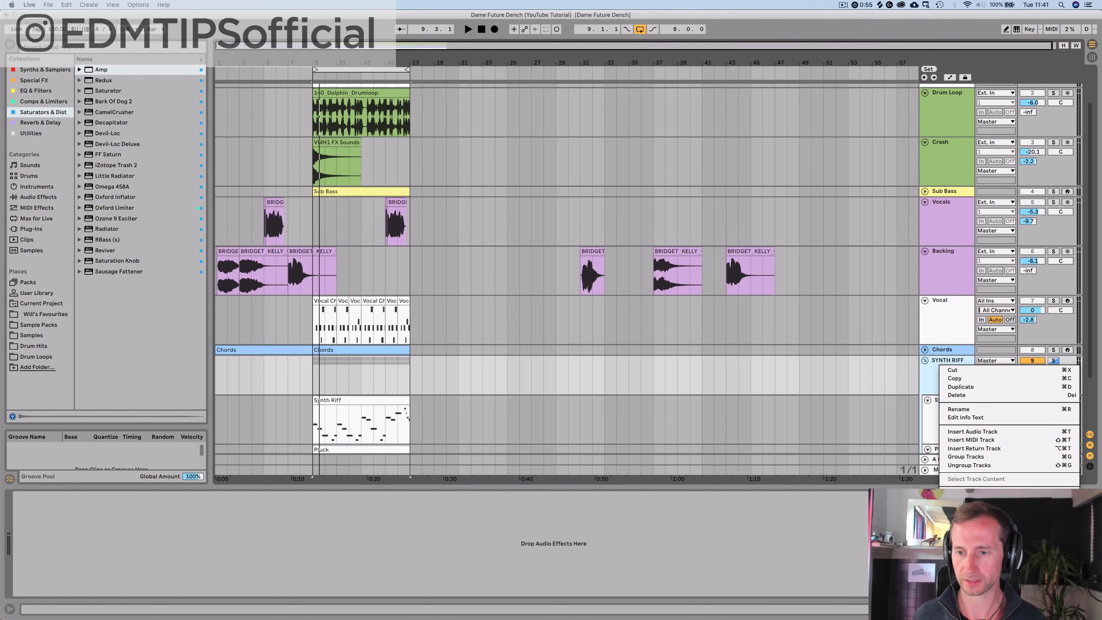
{"action": "left_click", "coordinate": [1014, 538]}
{"action": "scroll", "coordinate": [944, 416], "scroll_direction": "down", "scroll_amount": 3}
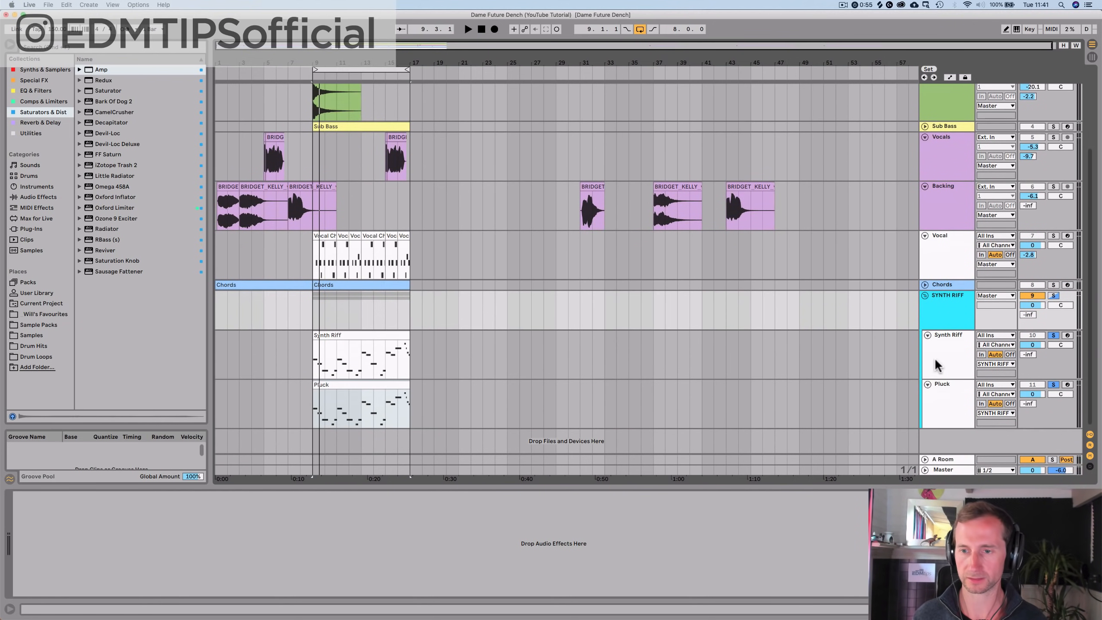
{"action": "left_click", "coordinate": [932, 347]}
{"action": "right_click", "coordinate": [940, 401]}
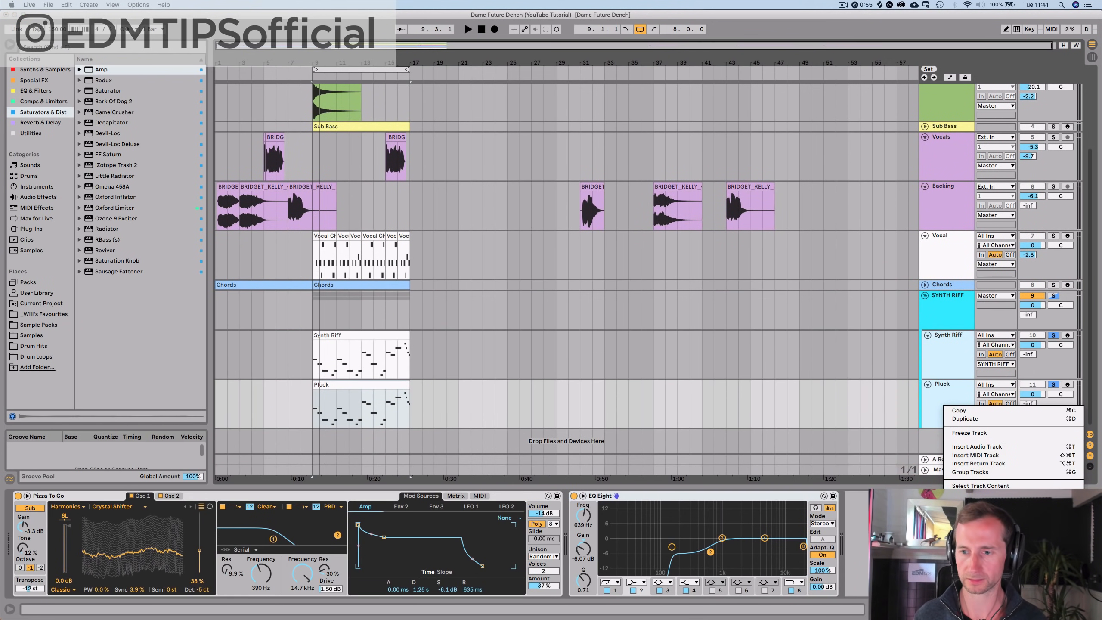
{"action": "left_click", "coordinate": [1014, 539]}
{"action": "left_click", "coordinate": [941, 344]}
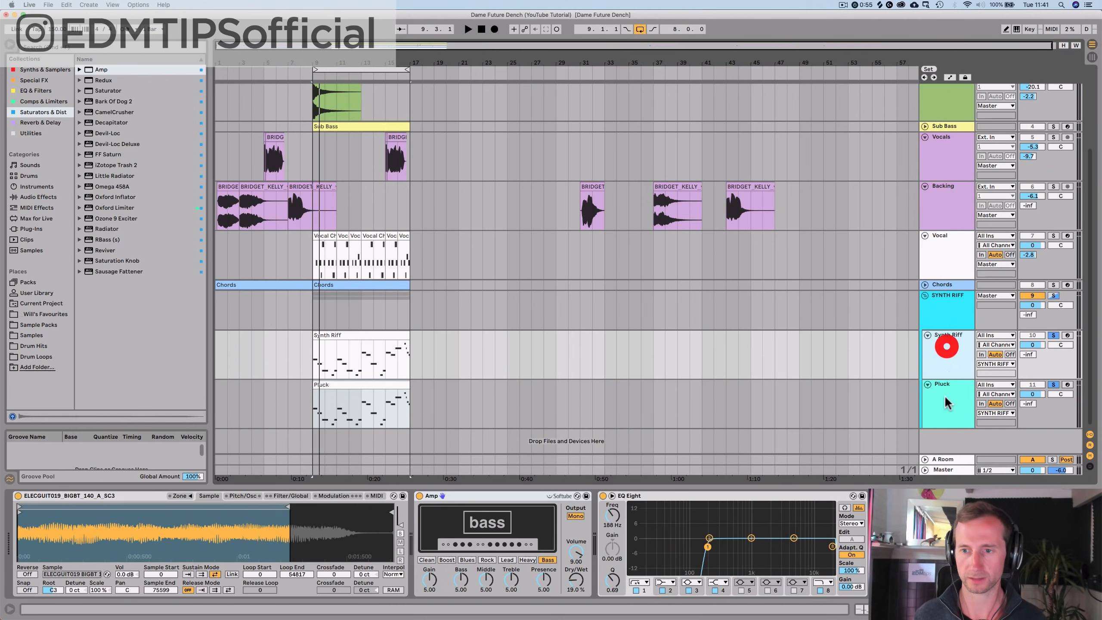
{"action": "left_click", "coordinate": [954, 413]}
{"action": "right_click", "coordinate": [956, 419]}
{"action": "left_click", "coordinate": [993, 500]}
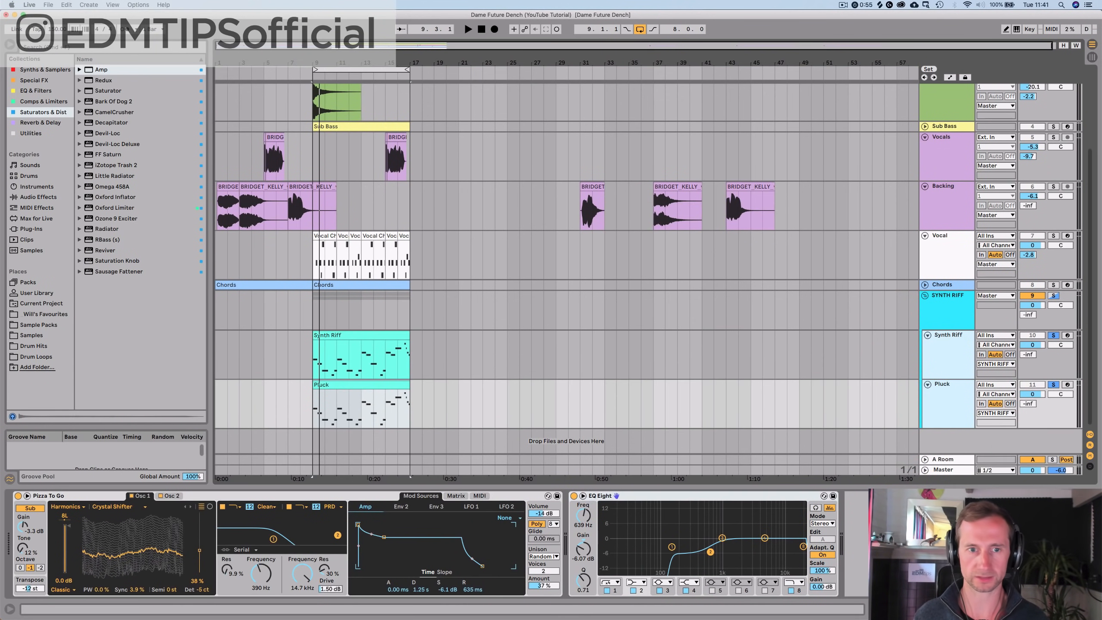
Step: Rename the Vocal track to Vocal Chops, colour it purple and assign that colour to its clips
{"action": "left_click", "coordinate": [938, 255]}
{"action": "right_click", "coordinate": [936, 256]}
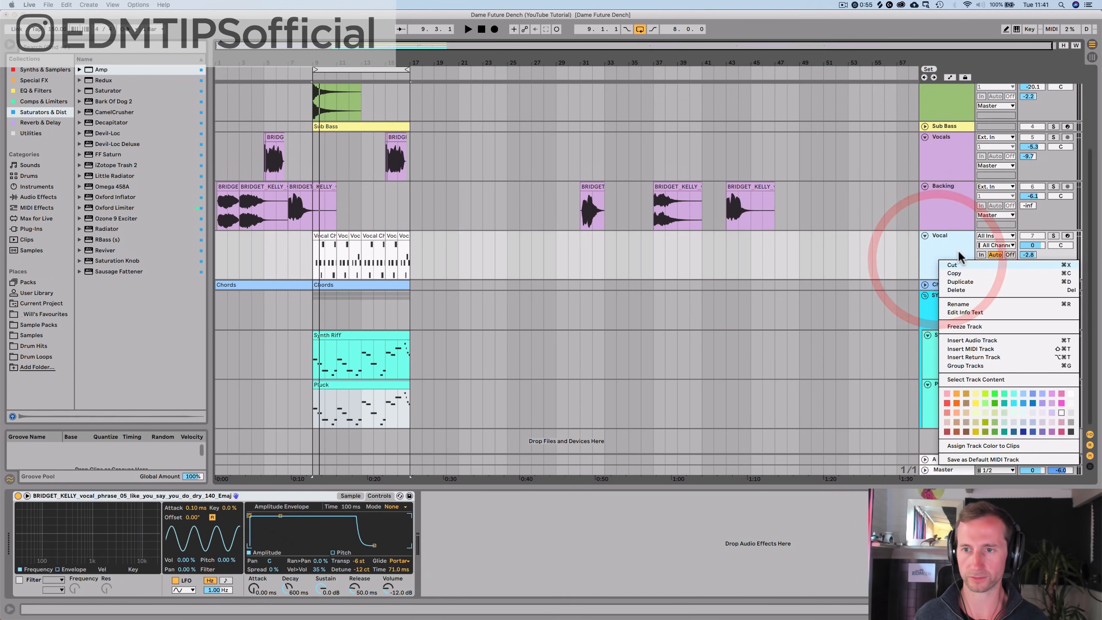
{"action": "left_click", "coordinate": [949, 237]}
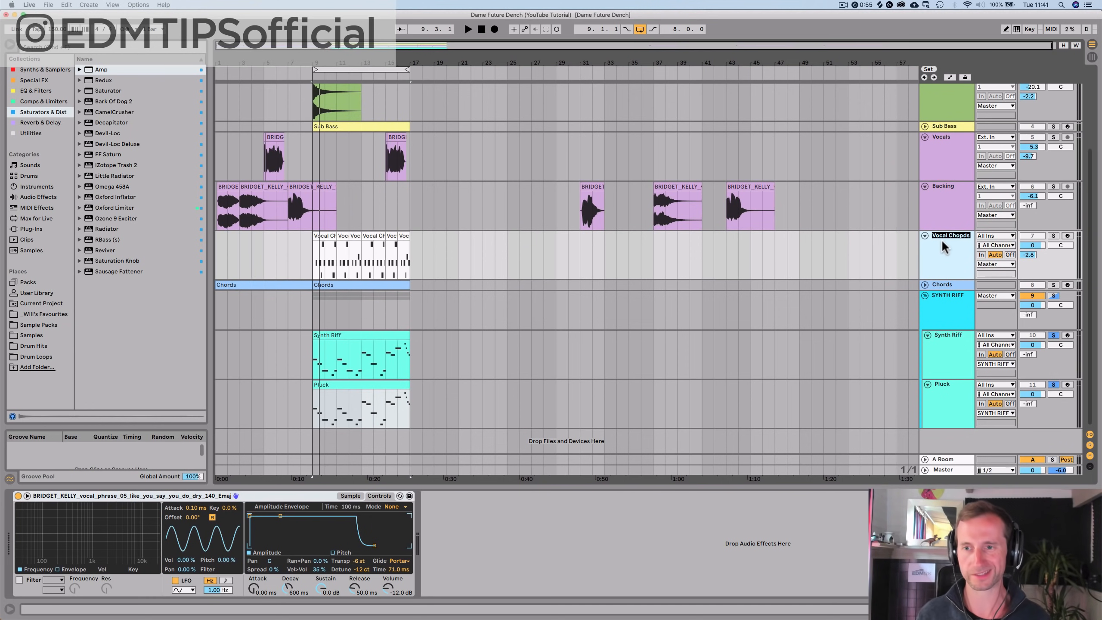
{"action": "right_click", "coordinate": [942, 239]}
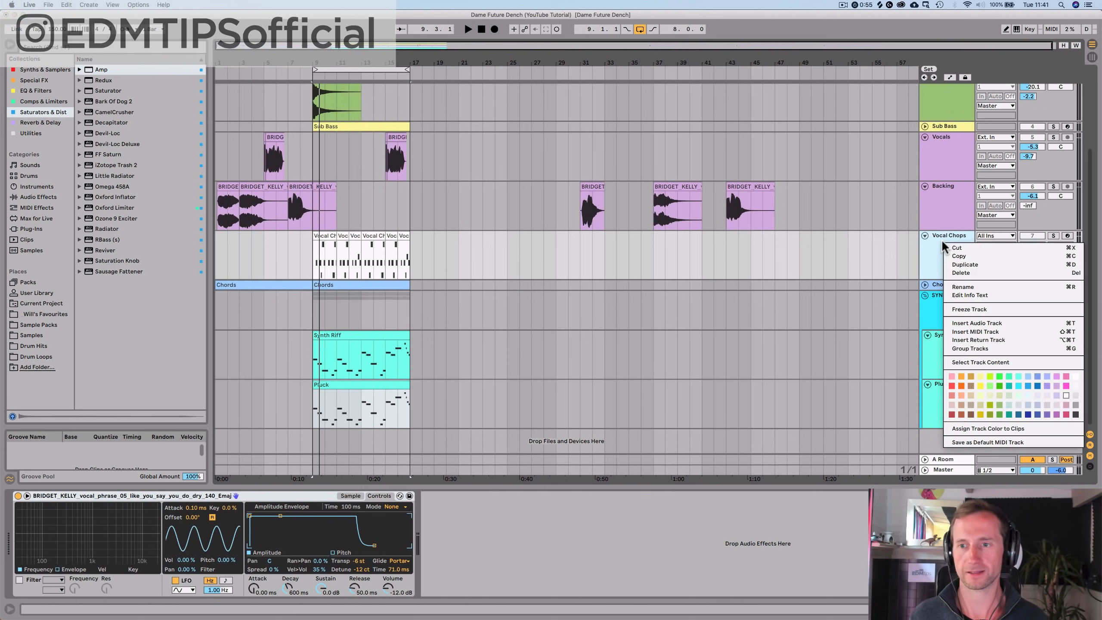
{"action": "left_click", "coordinate": [1056, 385]}
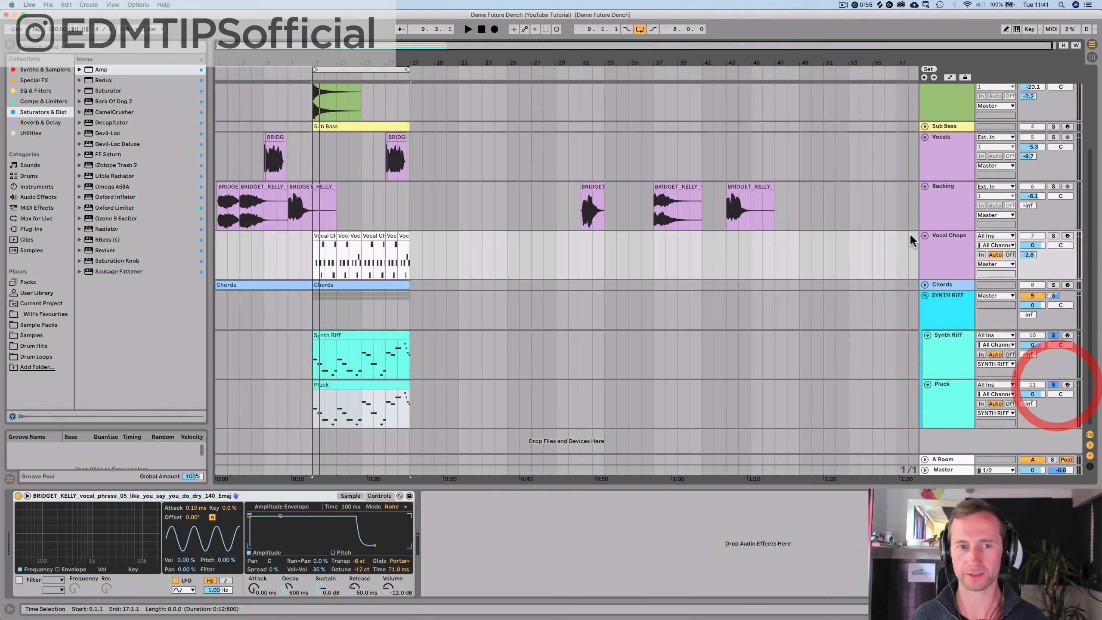
{"action": "right_click", "coordinate": [960, 244]}
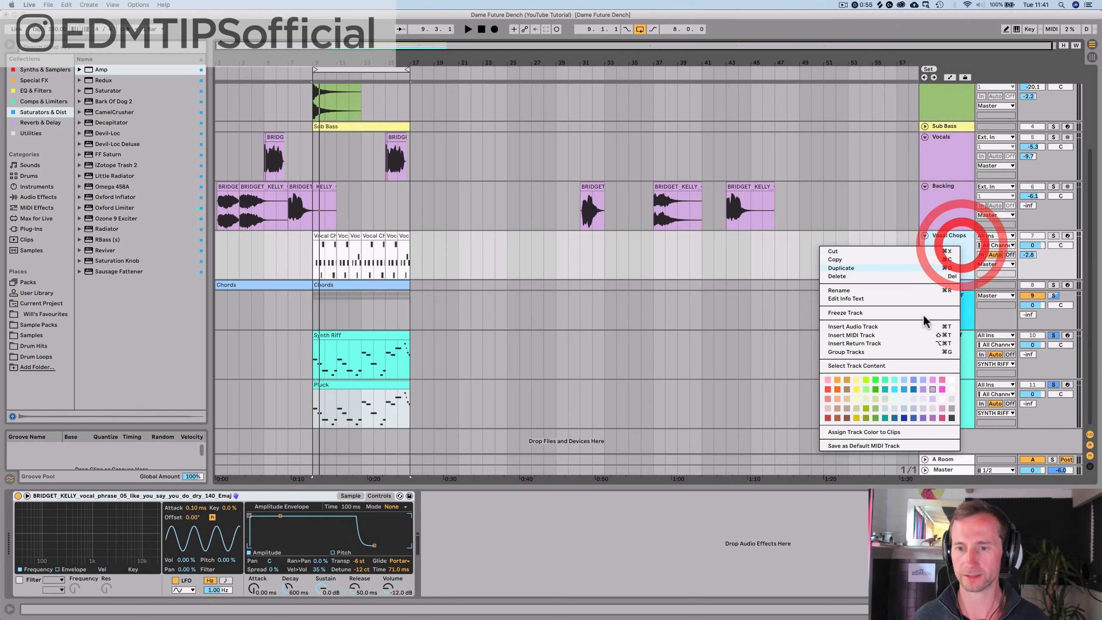
{"action": "left_click", "coordinate": [876, 432]}
Step: Play the riff with the Amp bypassed and delete the Amp from the Synth Riff track
{"action": "key", "text": "space"}
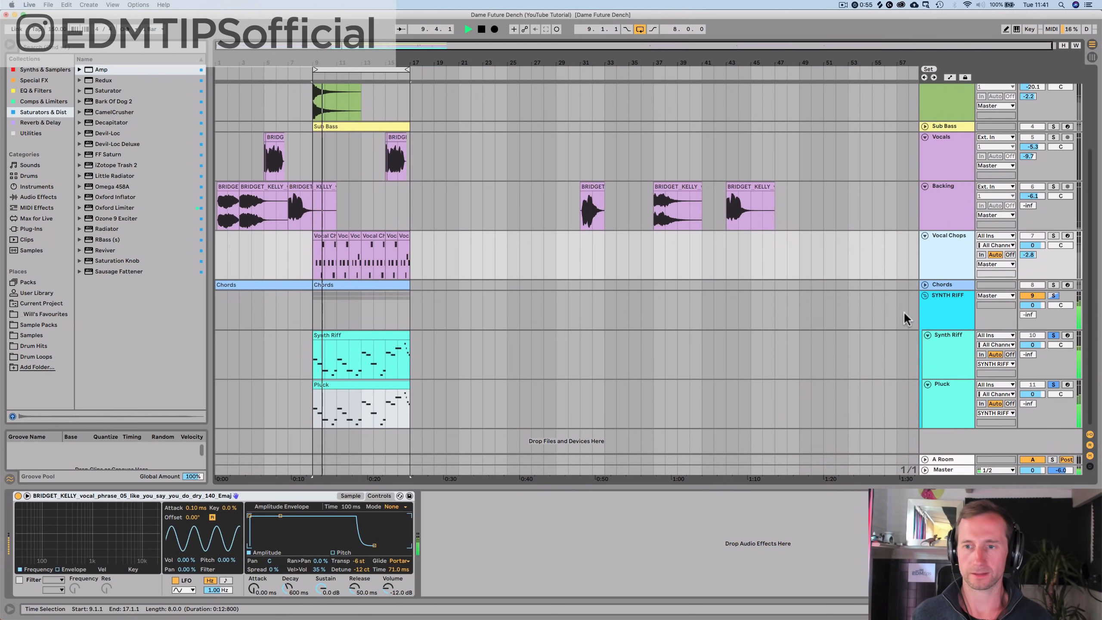
{"action": "left_click", "coordinate": [947, 345]}
{"action": "left_click", "coordinate": [419, 496]}
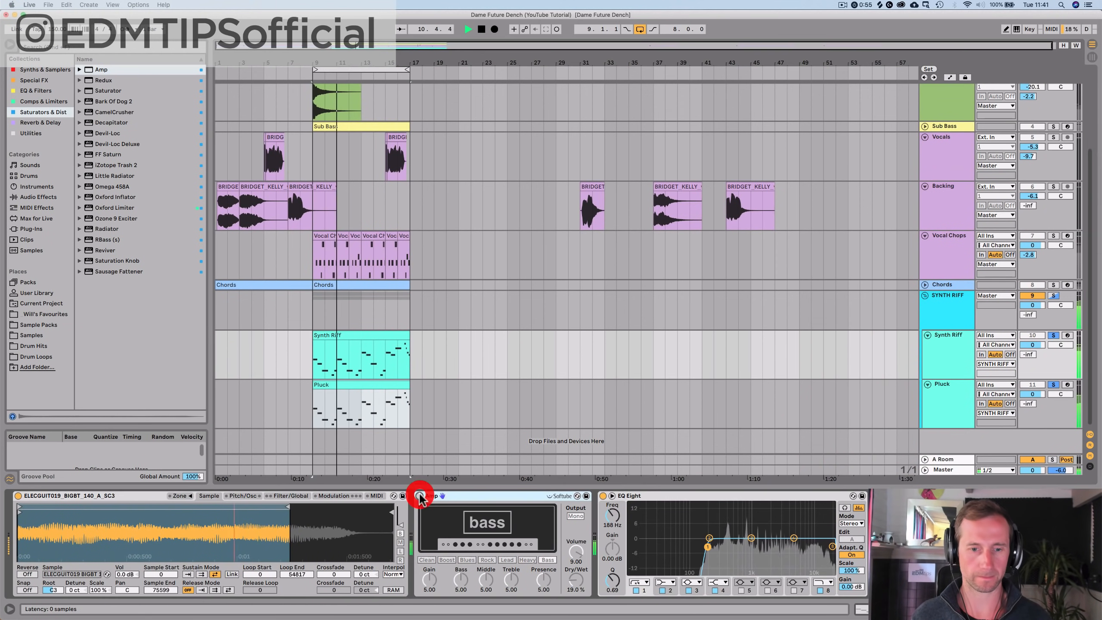
{"action": "key", "text": "Delete"}
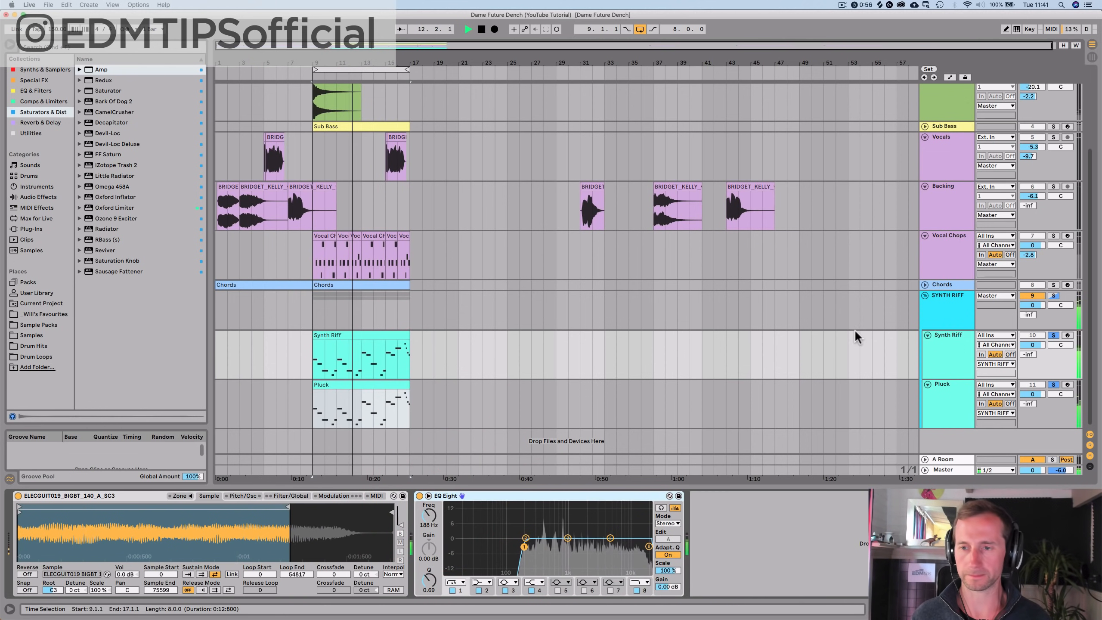
{"action": "key", "text": "space"}
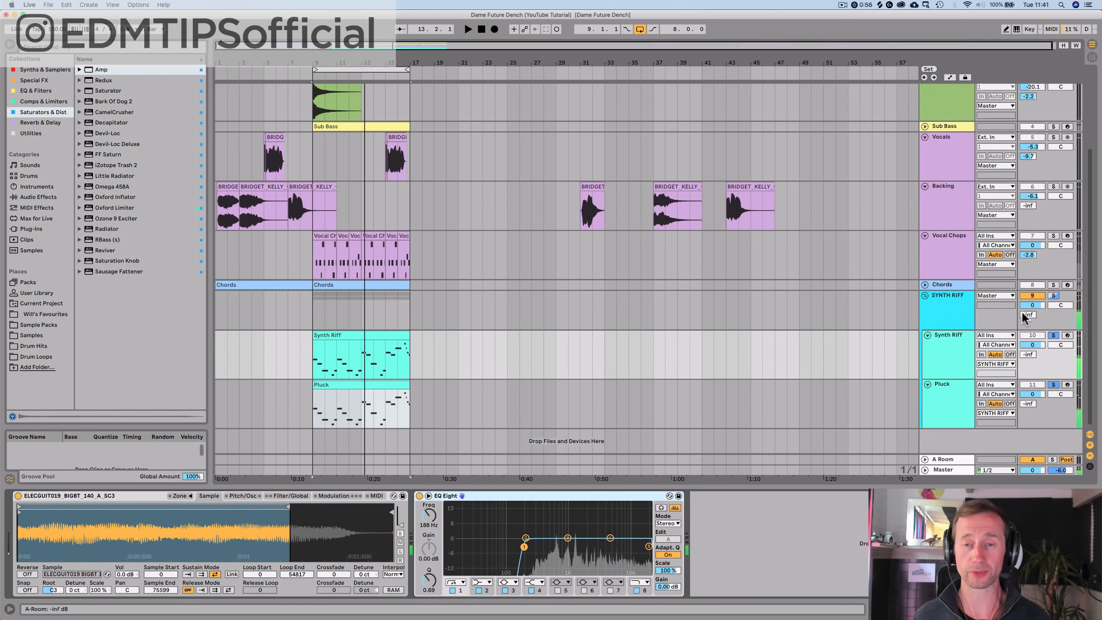
Step: Set the SYNTH RIFF group's send to A Room to -1.6 dB while listening to the loop
{"action": "left_click_drag", "start_coordinate": [1028, 315], "coordinate": [1028, 260]}
{"action": "key", "text": "space"}
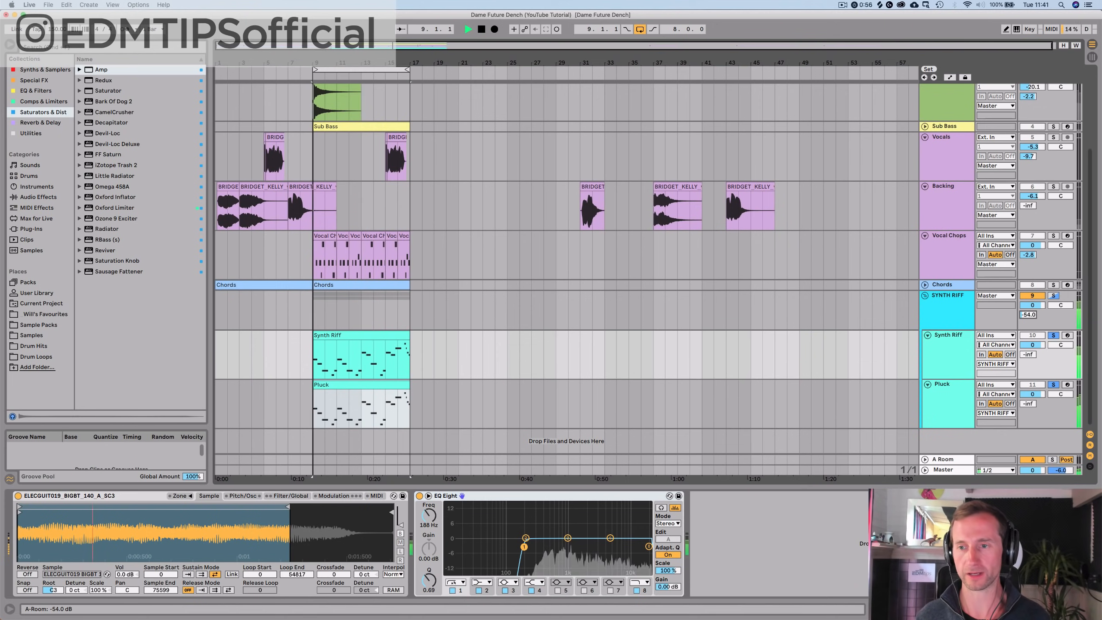
{"action": "left_click_drag", "start_coordinate": [1028, 315], "coordinate": [1028, 318]}
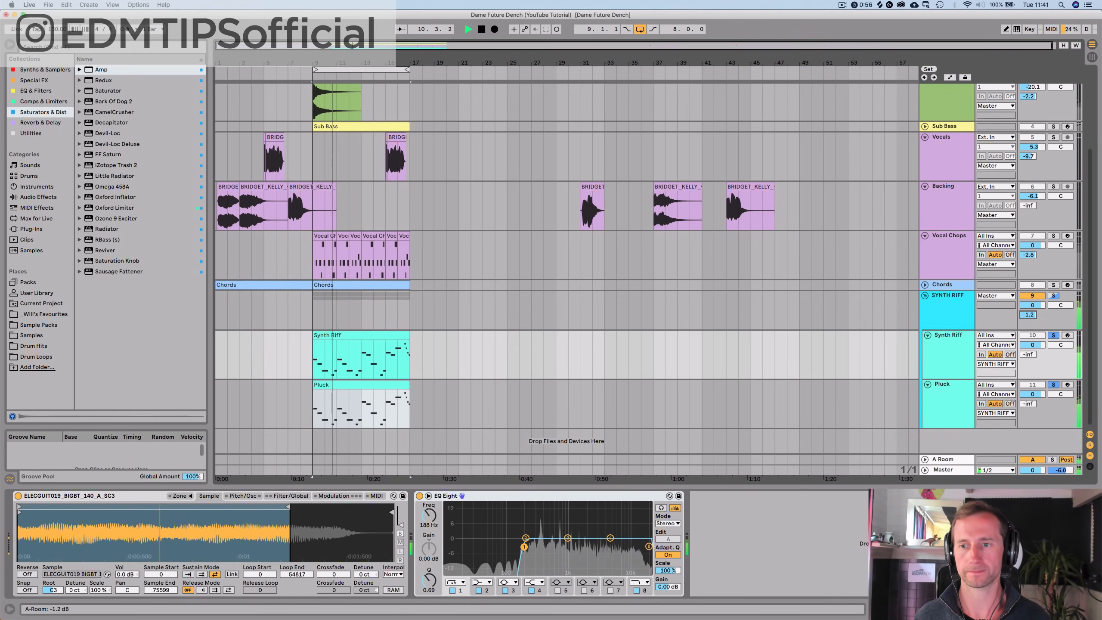
{"action": "left_click", "coordinate": [948, 316]}
{"action": "key", "text": "space"}
Step: Add EQ Eight to the SYNTH RIFF group and set its low cut to 138 Hz during playback
{"action": "left_click", "coordinate": [43, 91]}
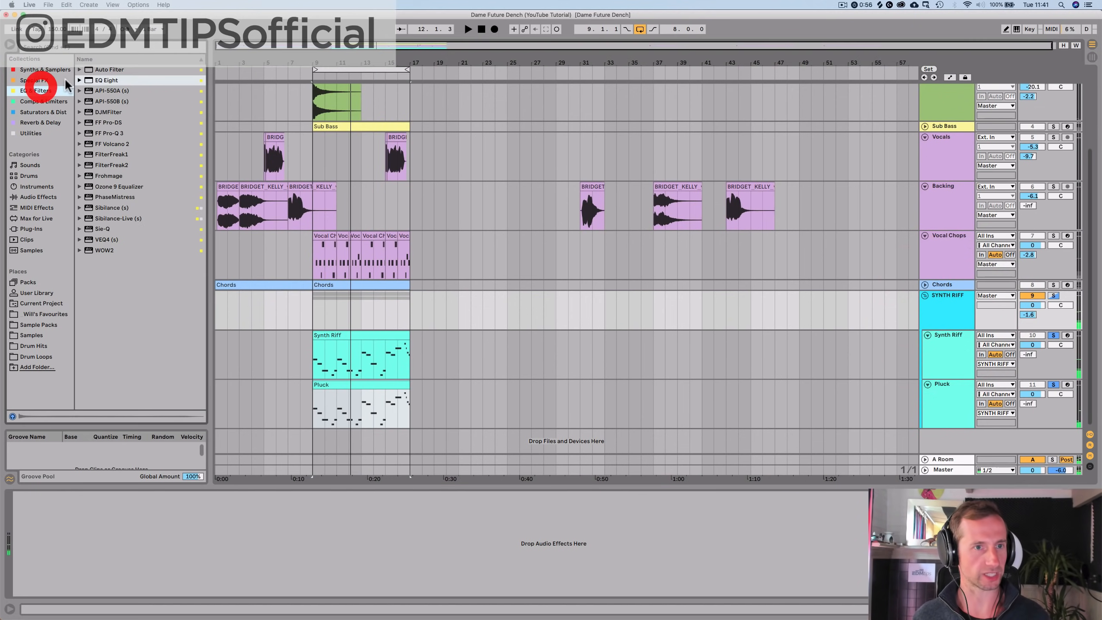
{"action": "left_click_drag", "start_coordinate": [106, 80], "coordinate": [136, 406]}
{"action": "left_click_drag", "start_coordinate": [117, 578], "coordinate": [112, 561]}
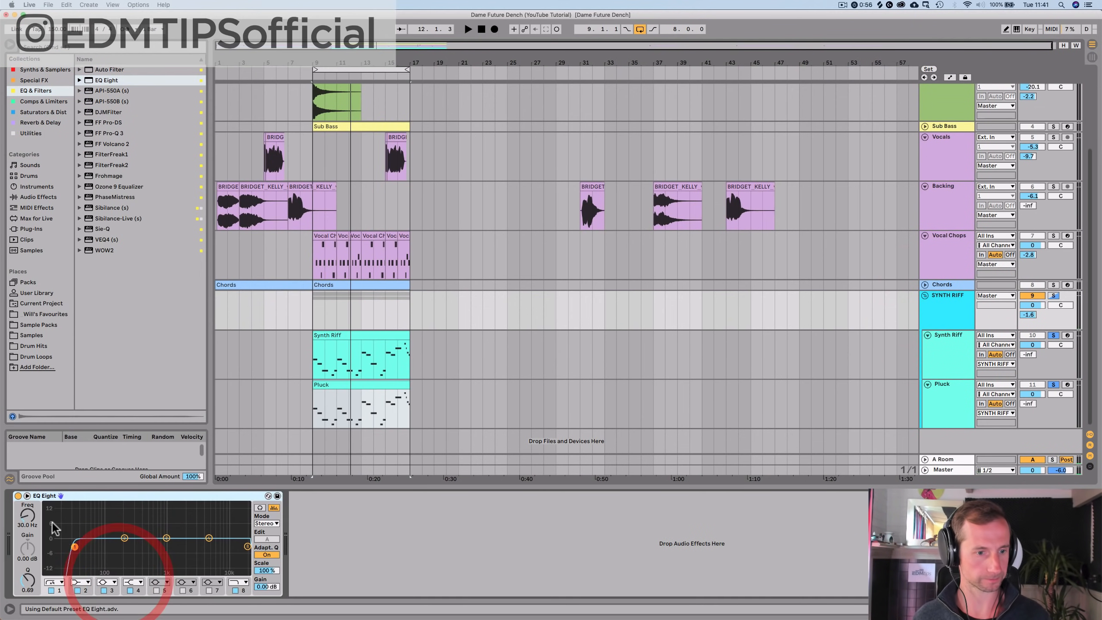
{"action": "key", "text": "space"}
{"action": "left_click_drag", "start_coordinate": [27, 516], "coordinate": [27, 540]}
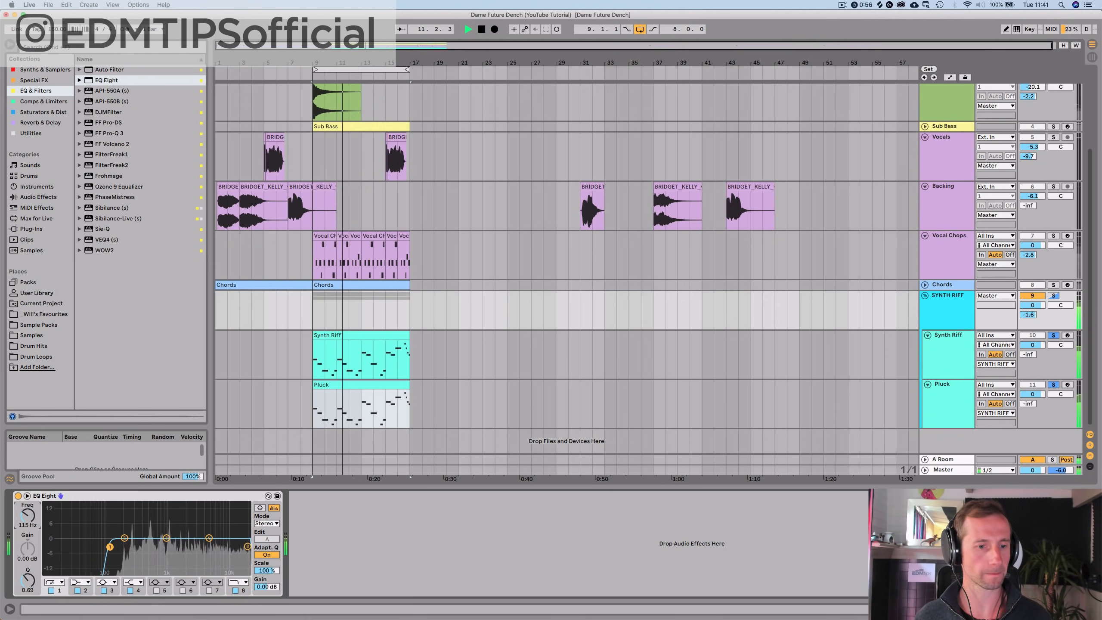
Step: Switch to Session View, insert a second return track and name it DEL
{"action": "key", "text": "Tab"}
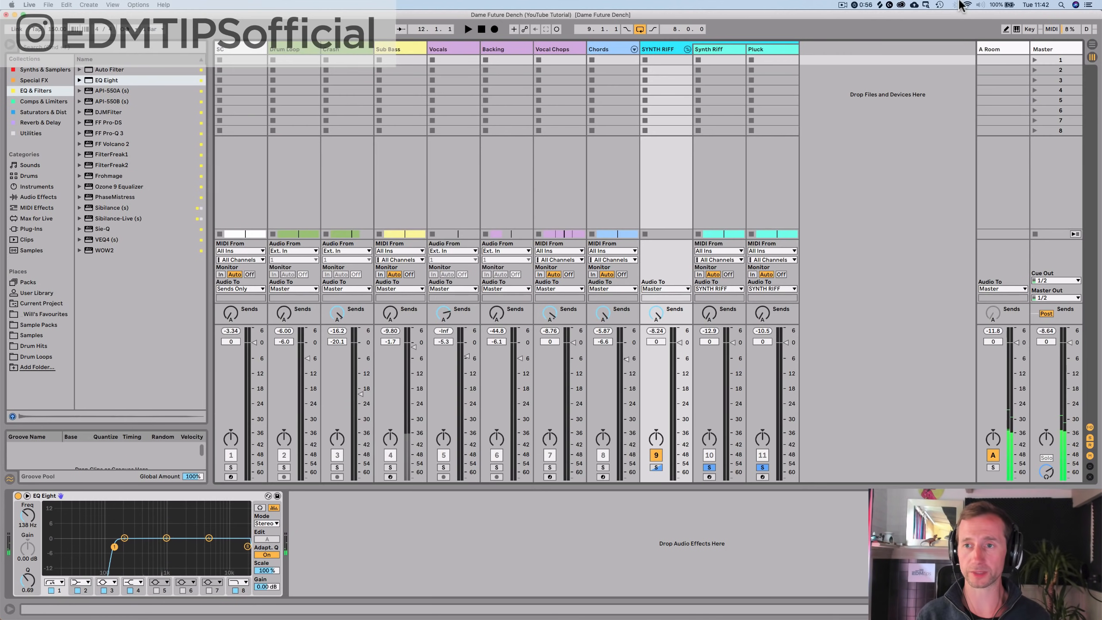
{"action": "left_click", "coordinate": [998, 45]}
{"action": "key", "text": "super+alt+t"}
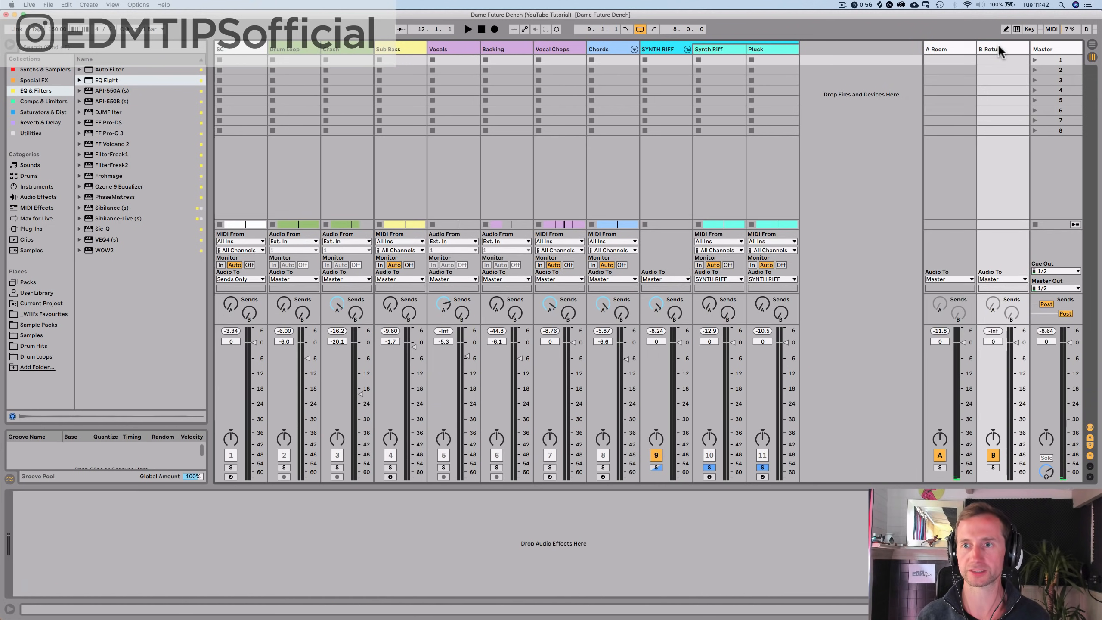
{"action": "key", "text": "super+r"}
{"action": "type", "text": "DEL"}
{"action": "key", "text": "Return"}
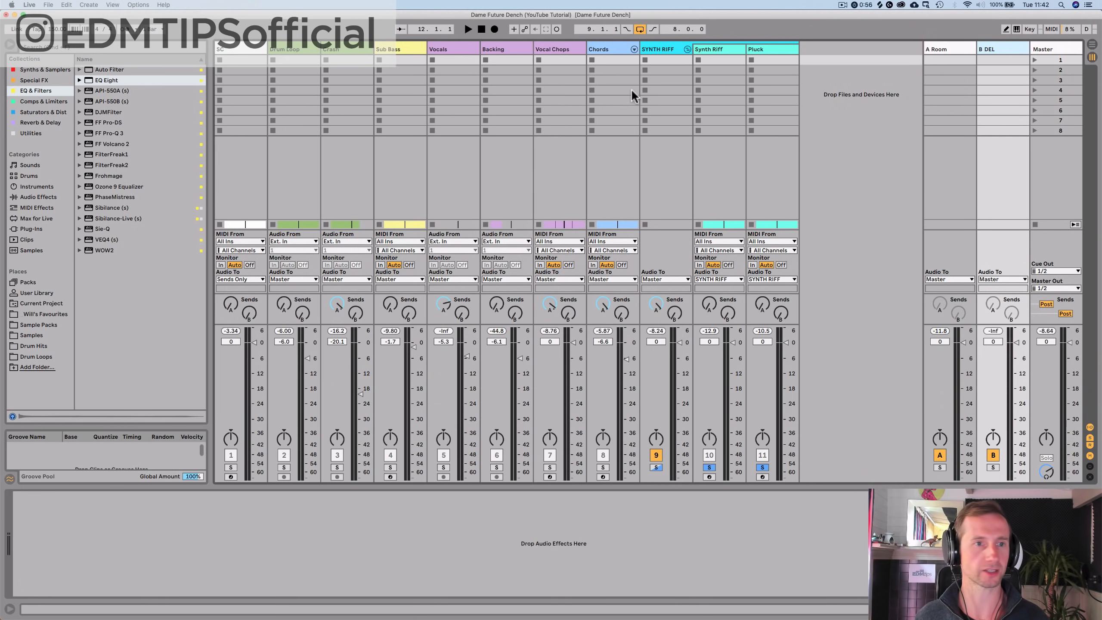
Step: Load Ableton's Delay onto the B DEL return with synced left and right times of 1 and Dry/Wet at 100%
{"action": "left_click", "coordinate": [39, 121]}
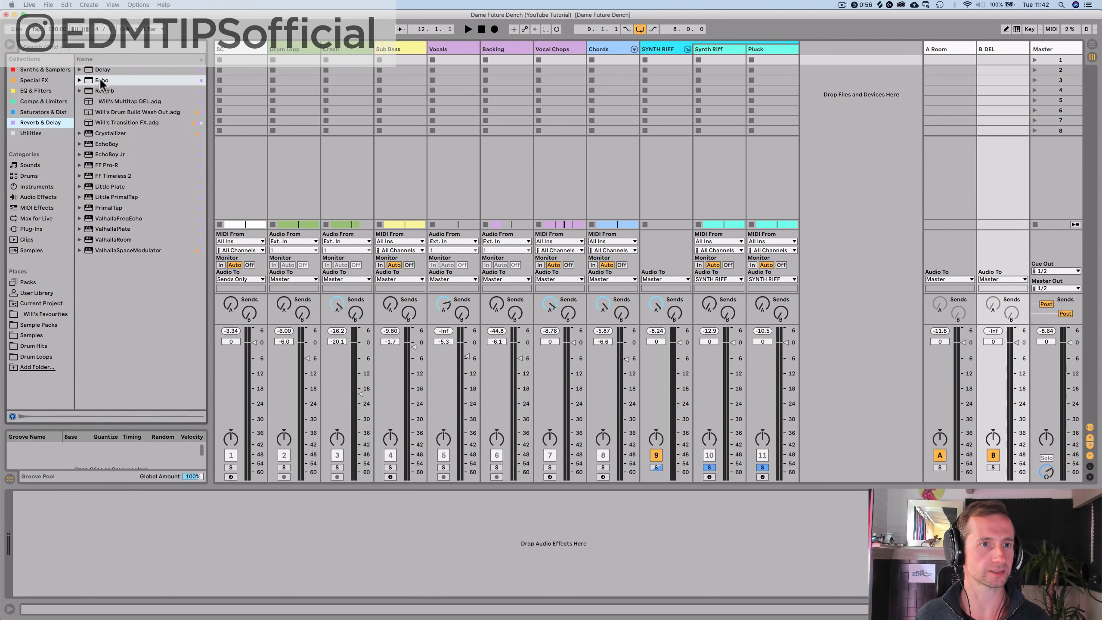
{"action": "left_click", "coordinate": [97, 69]}
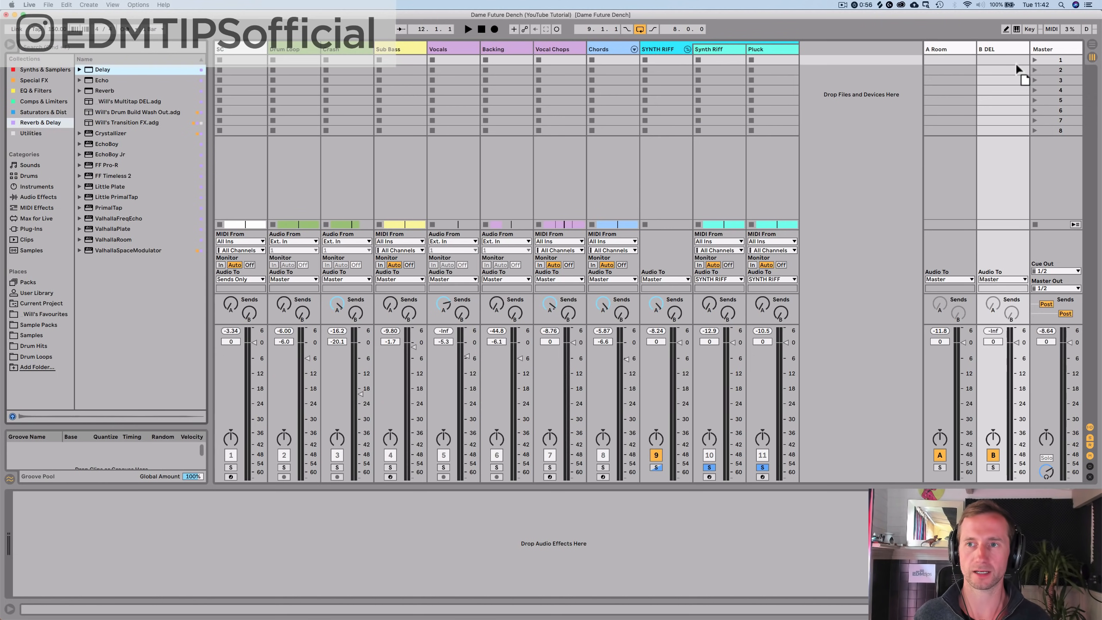
{"action": "key", "text": "Return"}
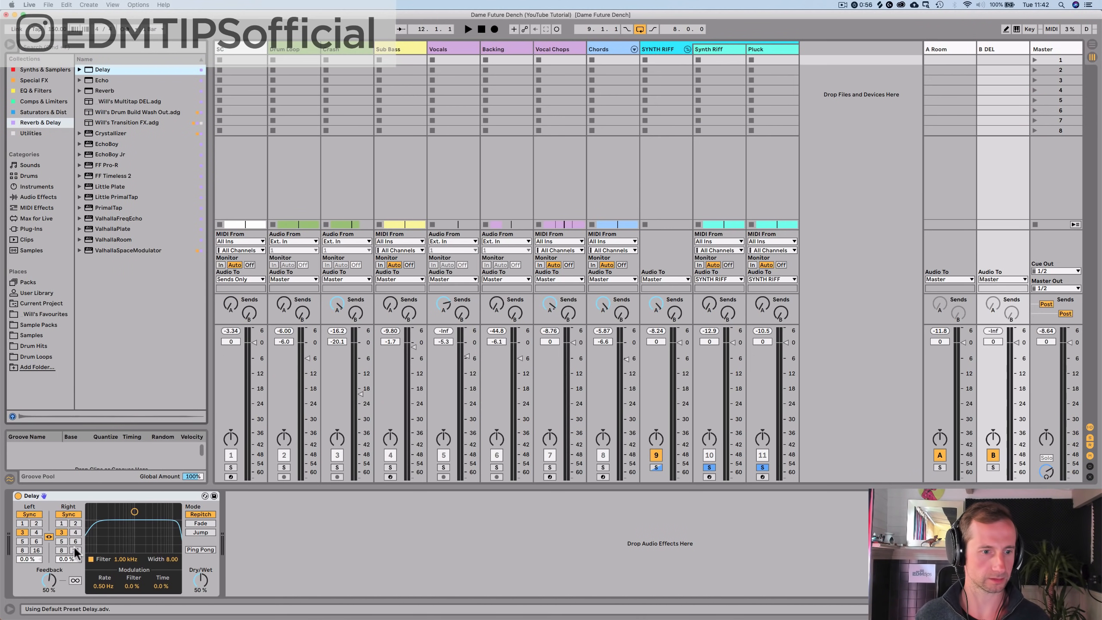
{"action": "left_click", "coordinate": [22, 523]}
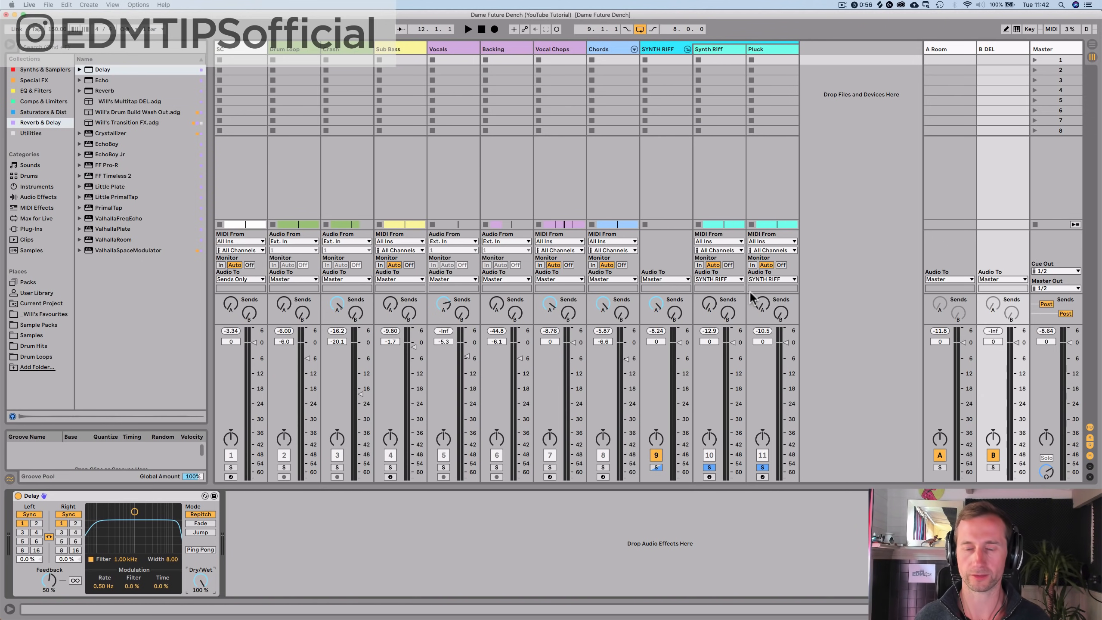
Step: During playback, try the B DEL send on the Synth Riff track and its group, and raise the Pluck track's send to B DEL
{"action": "key", "text": "space"}
{"action": "left_click_drag", "start_coordinate": [737, 309], "coordinate": [737, 295]}
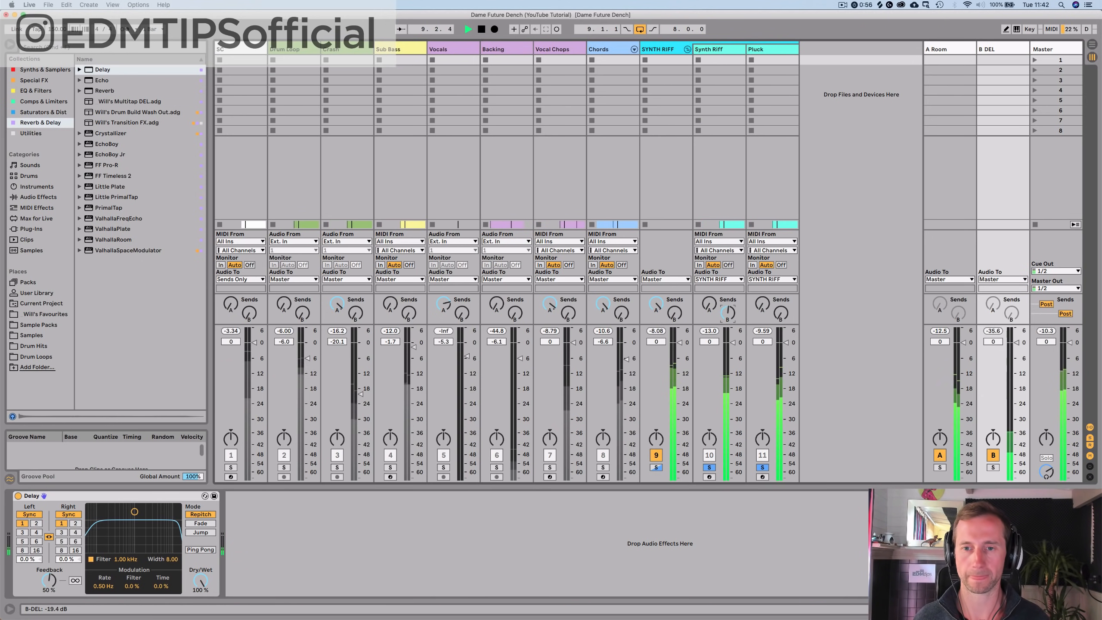
{"action": "left_click", "coordinate": [675, 312]}
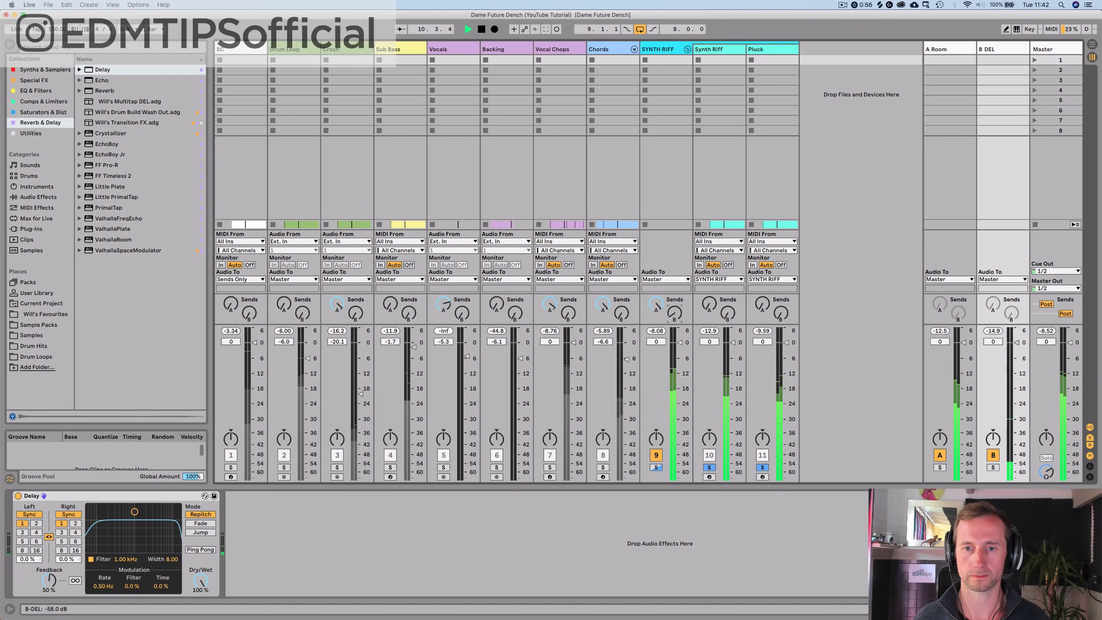
{"action": "left_click_drag", "start_coordinate": [781, 313], "coordinate": [781, 261]}
{"action": "key", "text": "space"}
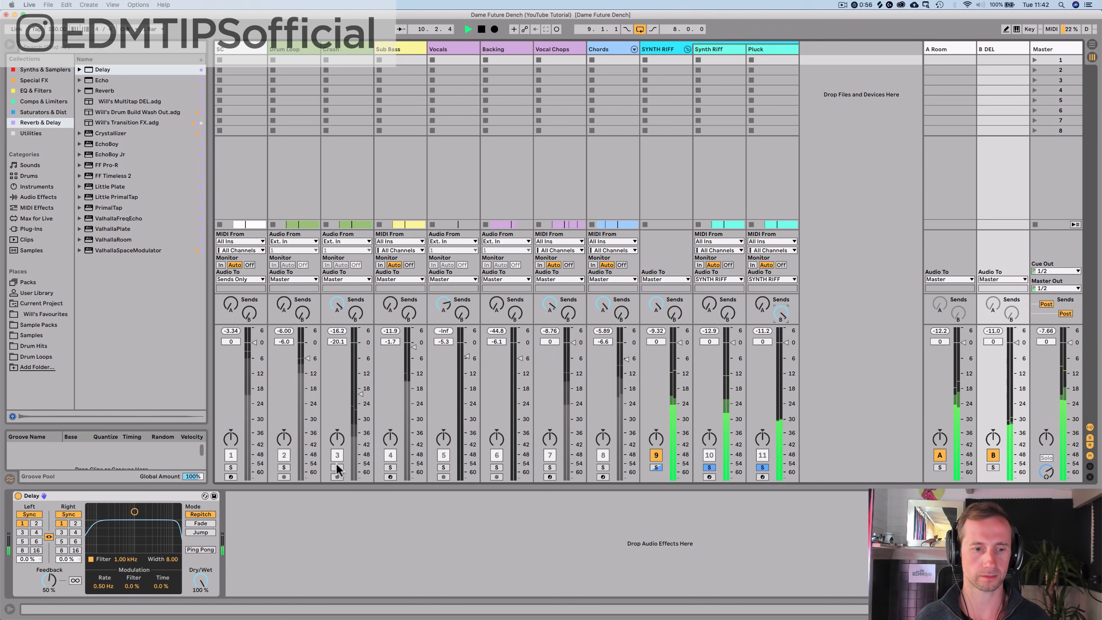
Step: Enable Ping Pong on the delay return and set the Pluck track's B DEL send to -0.3 dB while listening
{"action": "left_click", "coordinate": [200, 550]}
{"action": "key", "text": "space"}
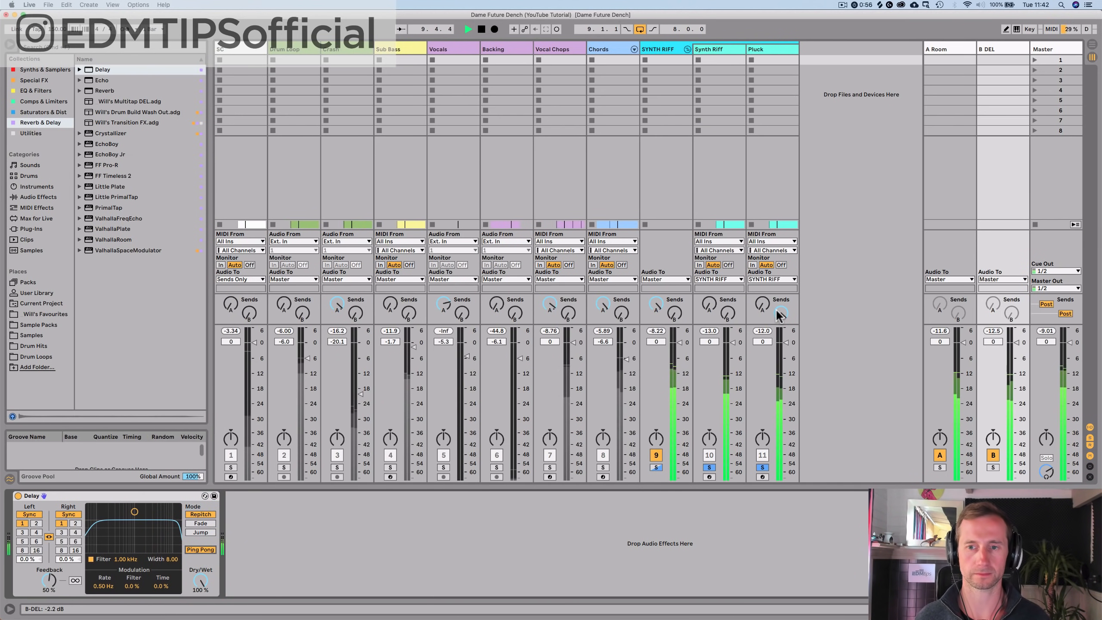
{"action": "left_click_drag", "start_coordinate": [780, 313], "coordinate": [780, 356]}
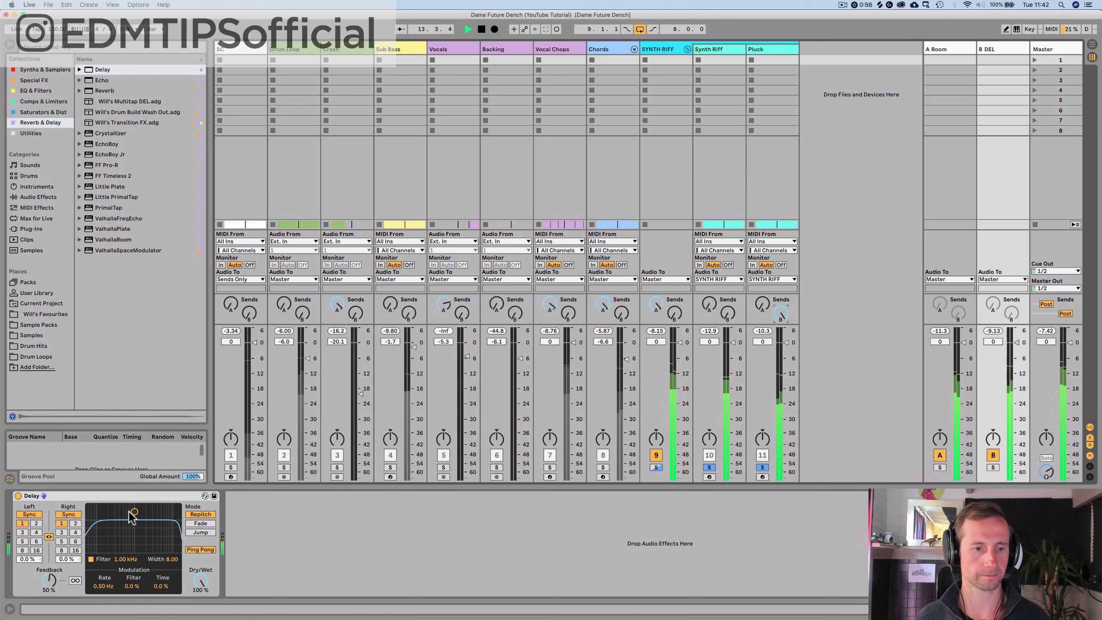
Step: Set the delay's filter to 13.9 kHz with width 8.33 and feedback to 48%, and return to the Arrangement View
{"action": "left_click_drag", "start_coordinate": [135, 511], "coordinate": [151, 510]}
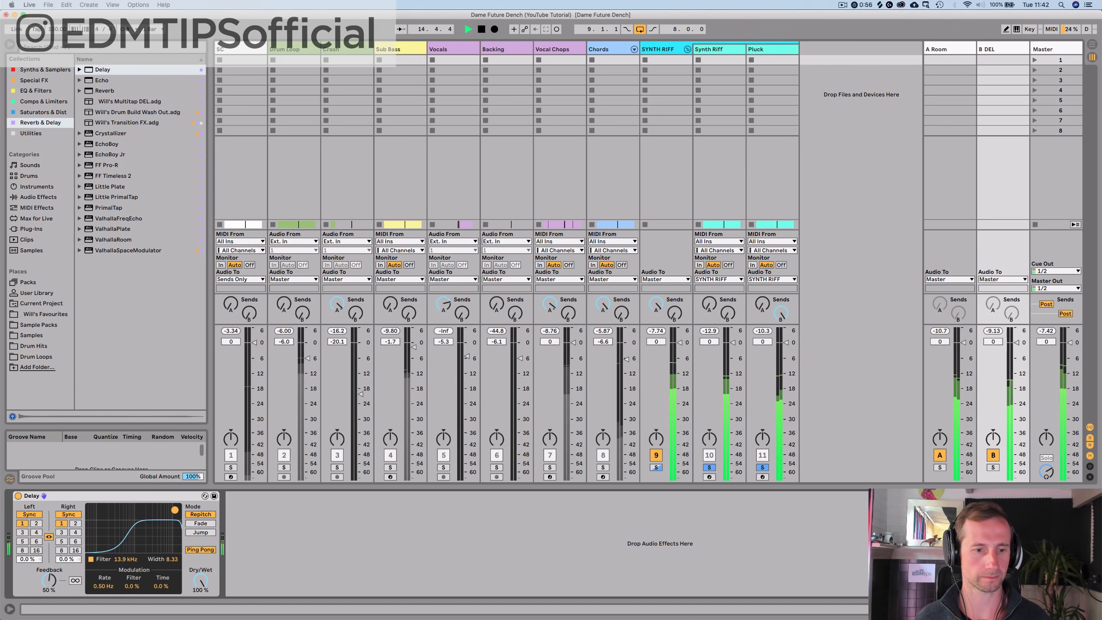
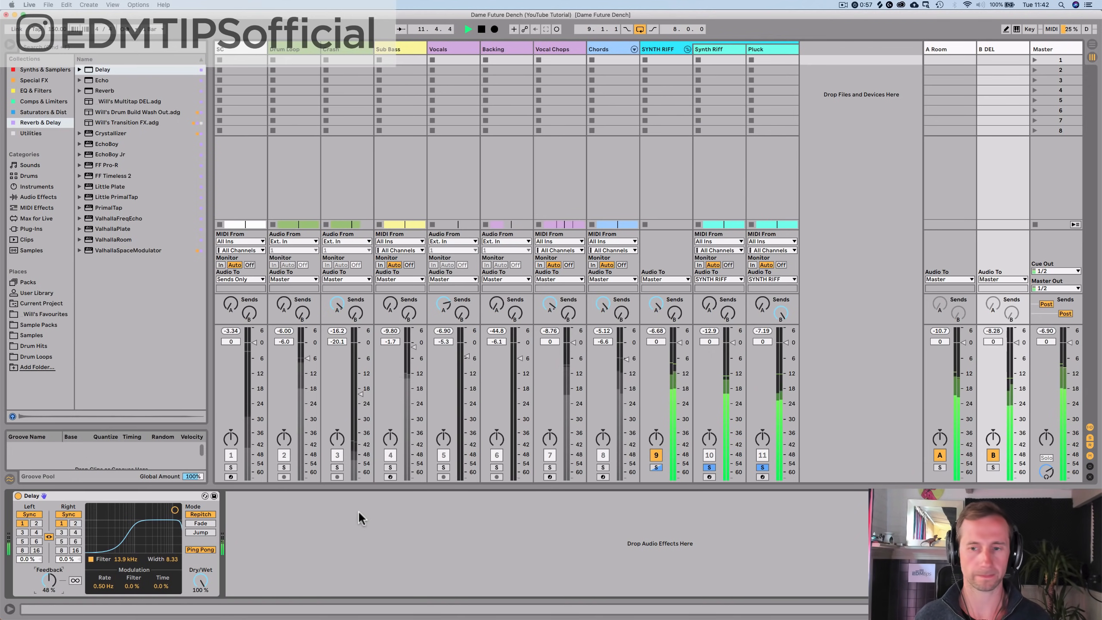
{"action": "key", "text": "space"}
{"action": "key", "text": "Tab"}
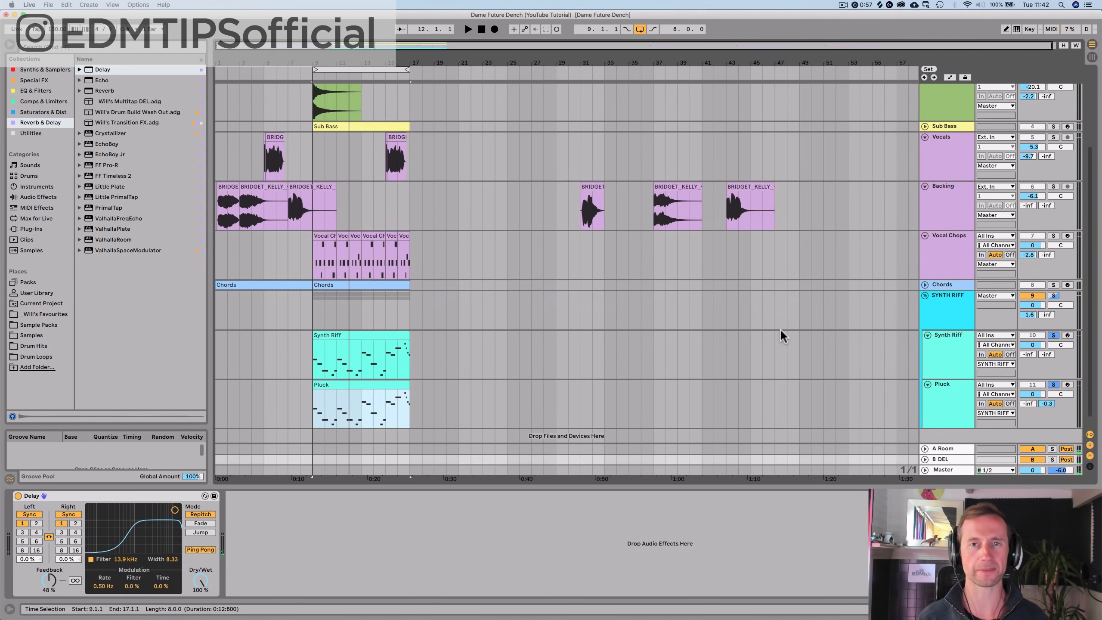
Step: Unsolo the SYNTH RIFF group and play the arrangement briefly from bar 1
{"action": "left_click", "coordinate": [1055, 296]}
{"action": "left_click_drag", "start_coordinate": [503, 58], "coordinate": [502, 55]}
{"action": "left_click", "coordinate": [480, 30]}
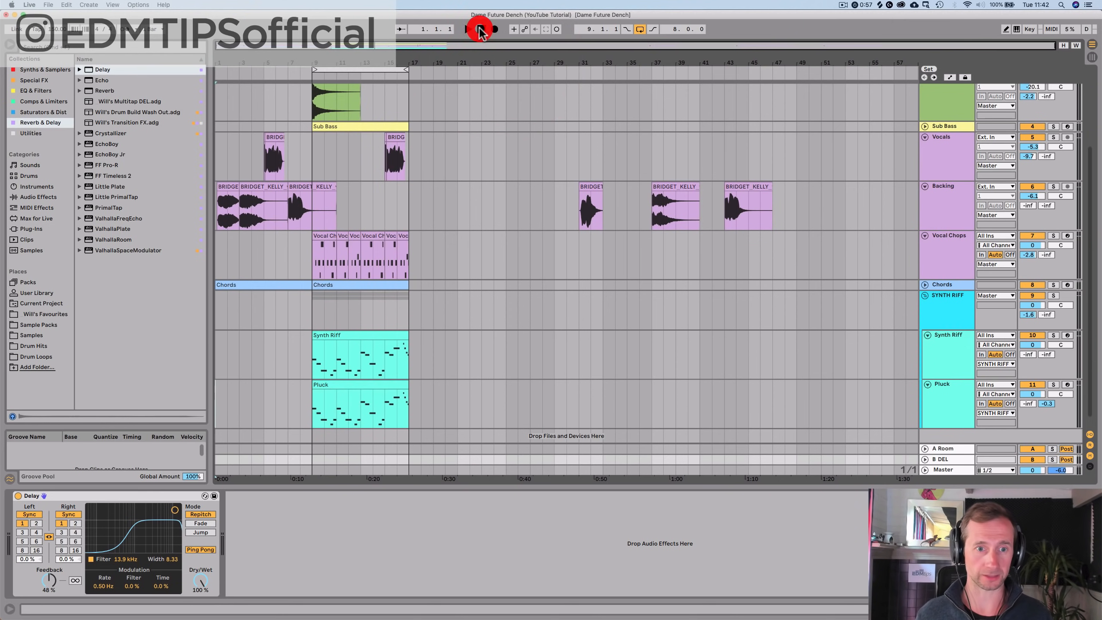
{"action": "key", "text": "space"}
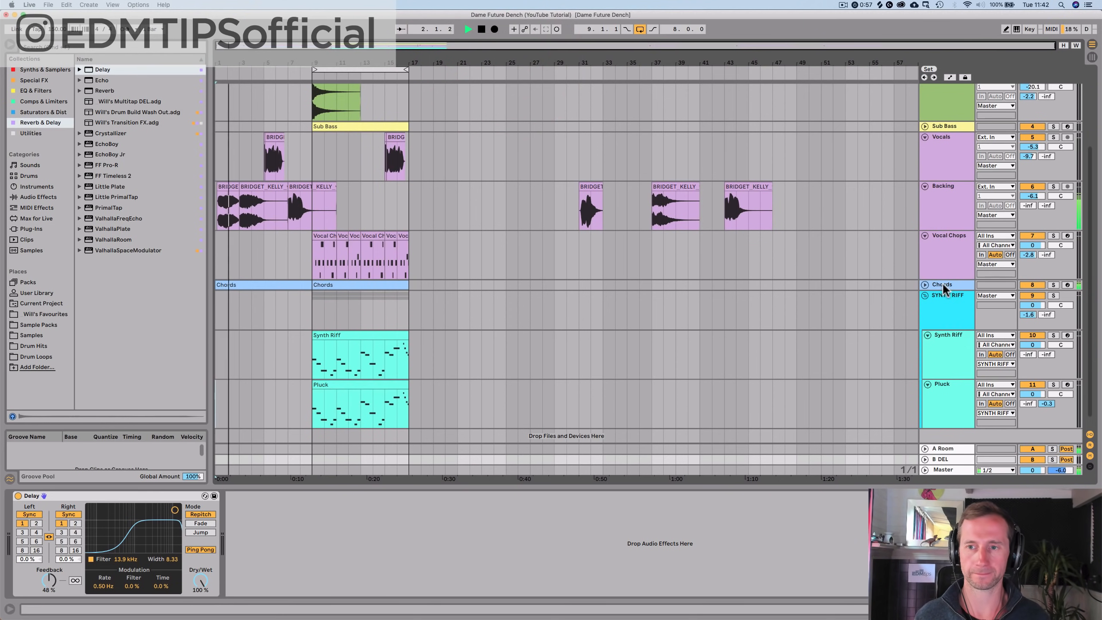
{"action": "key", "text": "space"}
Step: Insert a Saturator before the EQ Eight on the Chords track, with its Instrument Rack folded, and start playback
{"action": "left_click", "coordinate": [959, 285]}
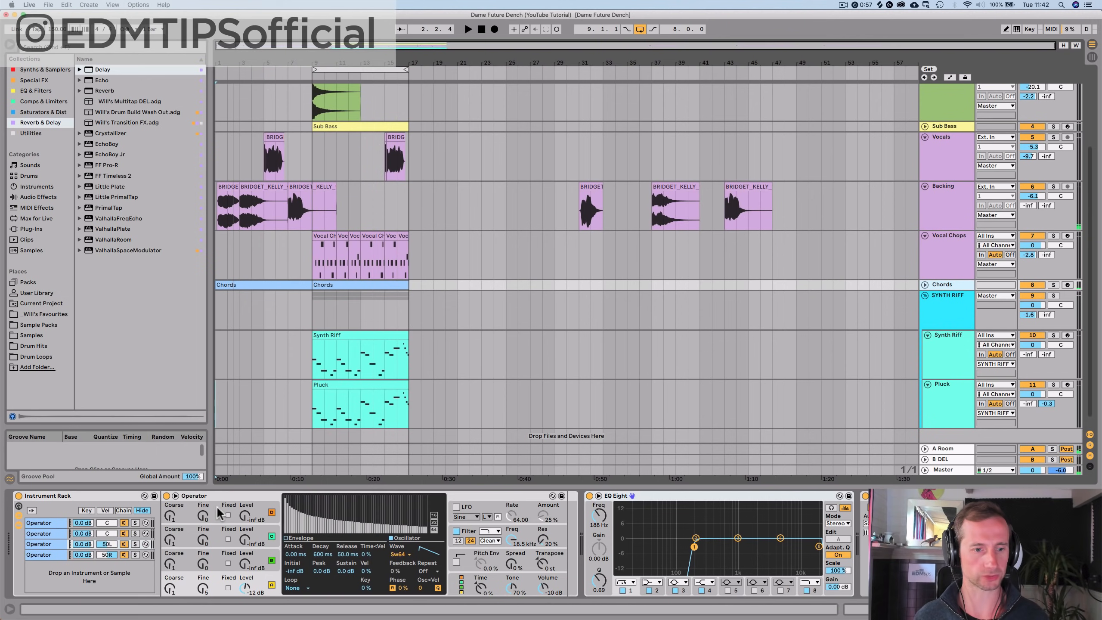
{"action": "double_click", "coordinate": [74, 496]}
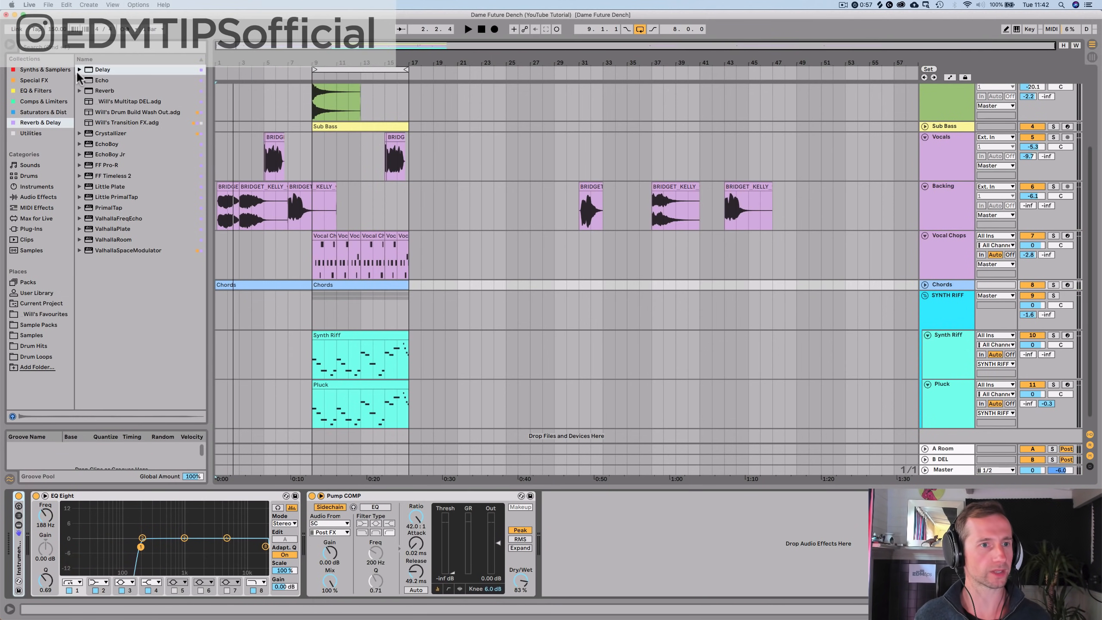
{"action": "left_click", "coordinate": [40, 111]}
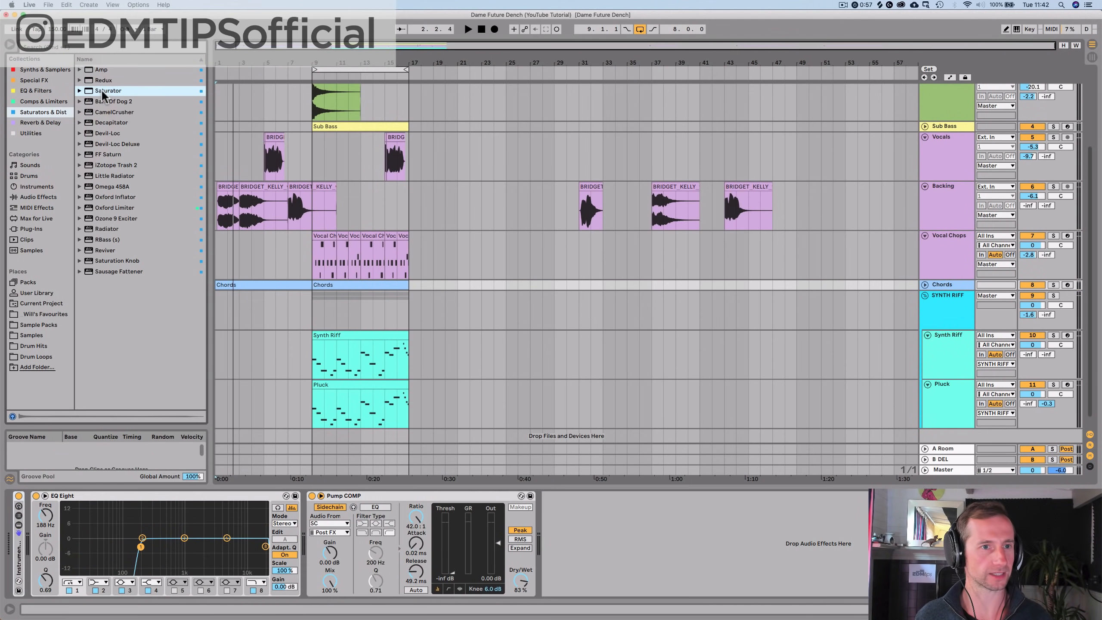
{"action": "left_click_drag", "start_coordinate": [97, 492], "coordinate": [35, 539]}
{"action": "key", "text": "space"}
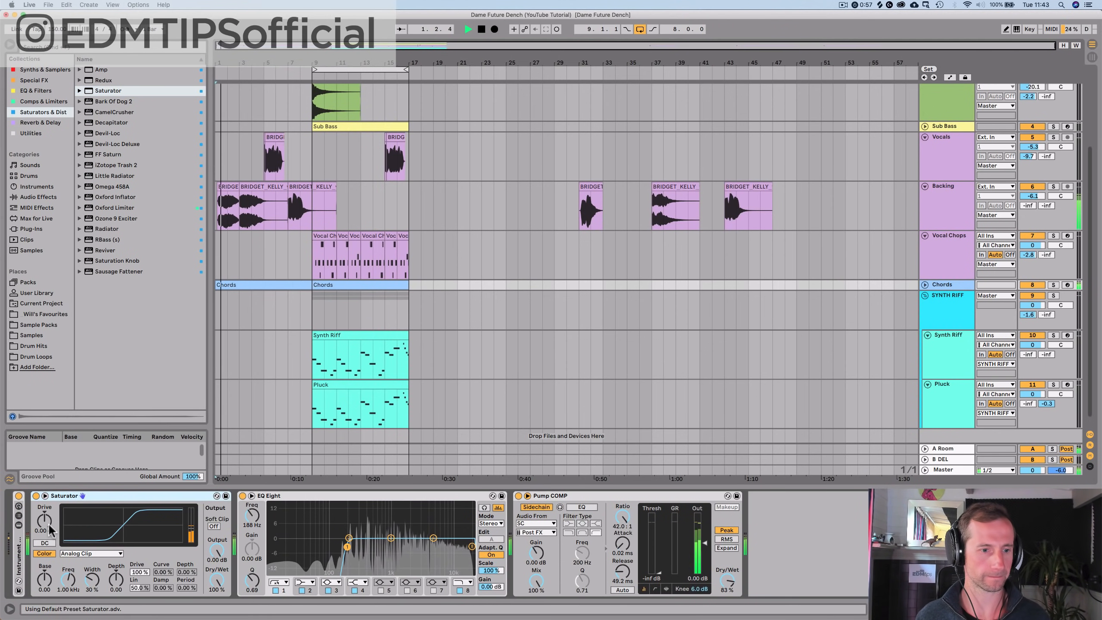
Step: Load the A Bit Warmer preset into the Chords track's Saturator and play the arrangement
{"action": "left_click", "coordinate": [217, 496]}
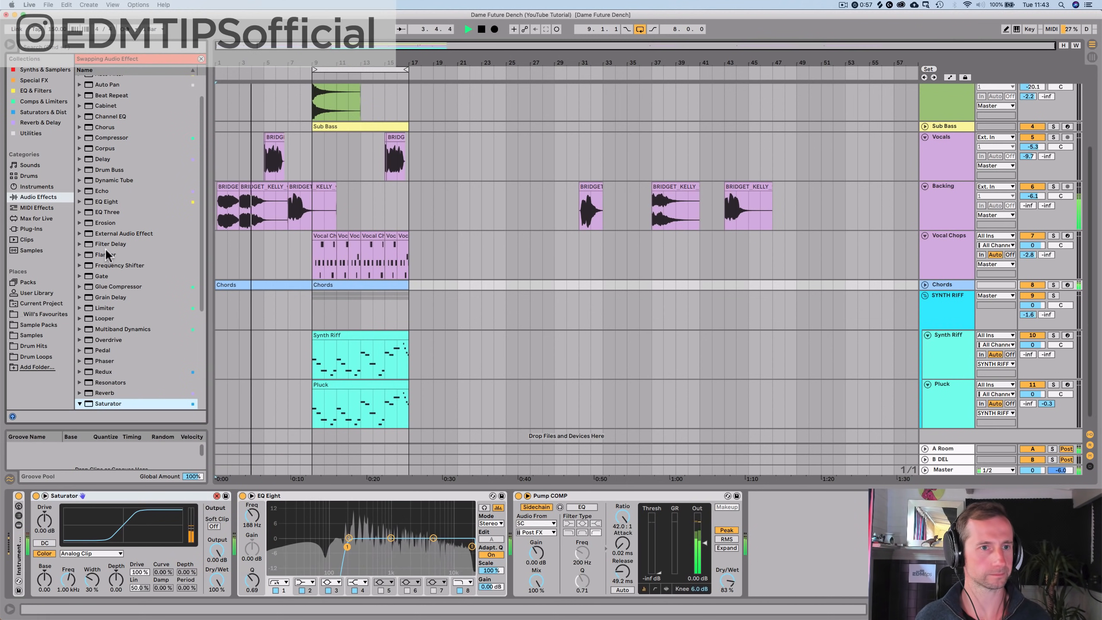
{"action": "scroll", "coordinate": [139, 253], "scroll_direction": "up", "scroll_amount": 2}
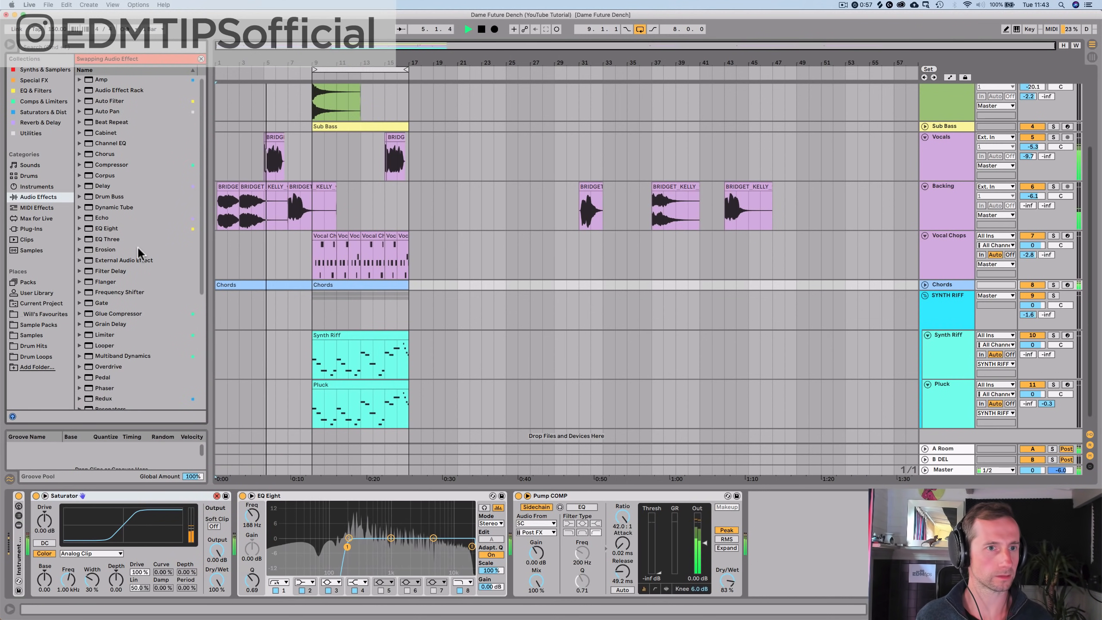
{"action": "key", "text": "space"}
{"action": "left_click", "coordinate": [162, 495]}
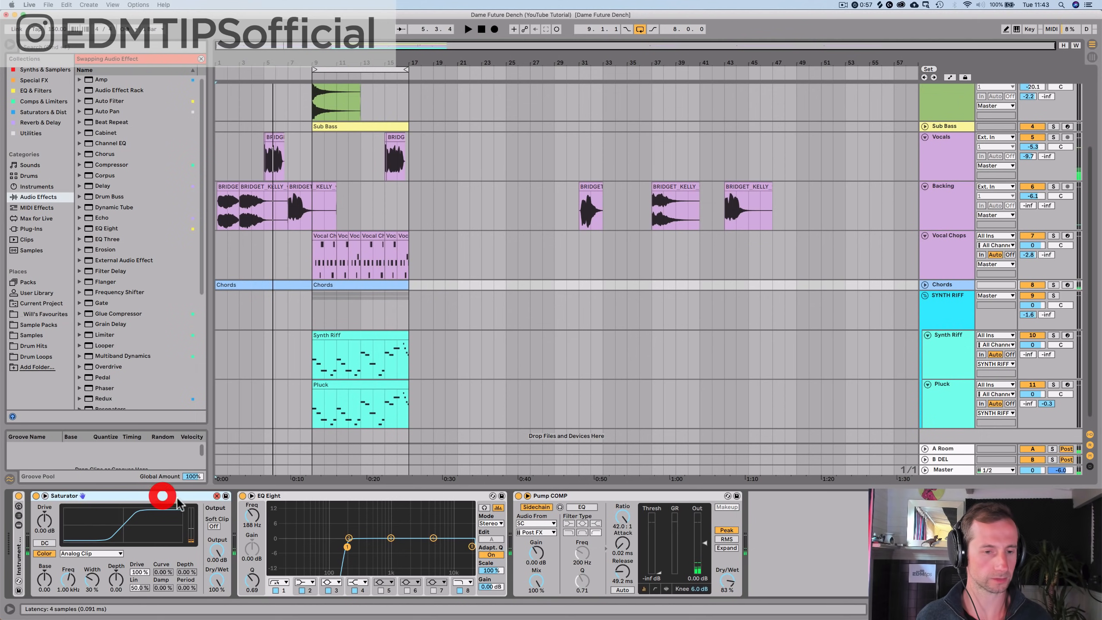
{"action": "left_click", "coordinate": [217, 496]}
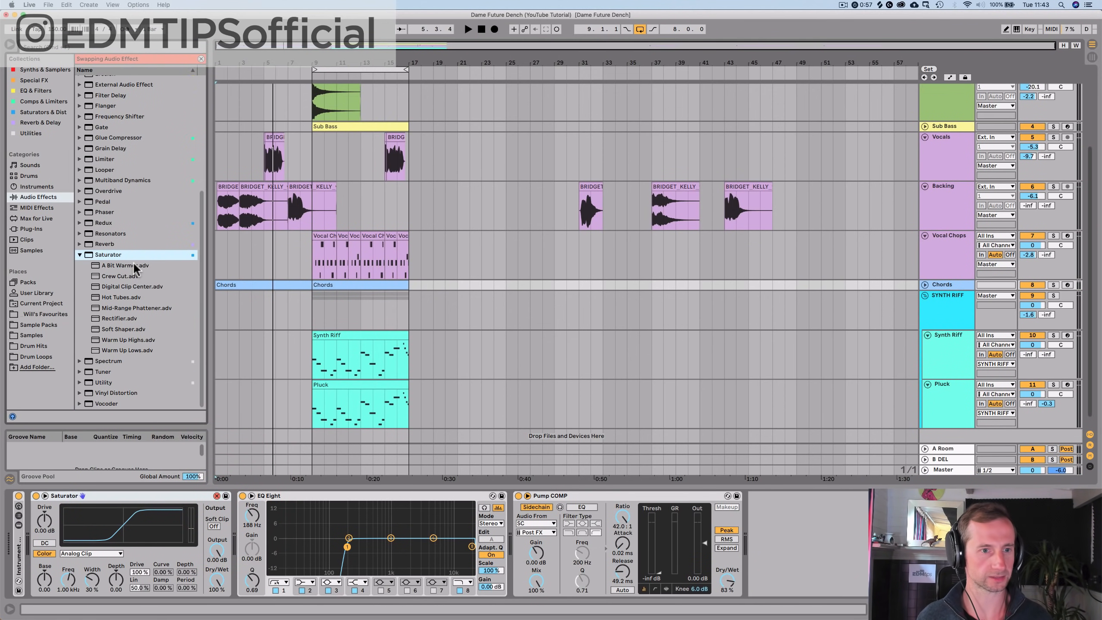
{"action": "left_click", "coordinate": [134, 266]}
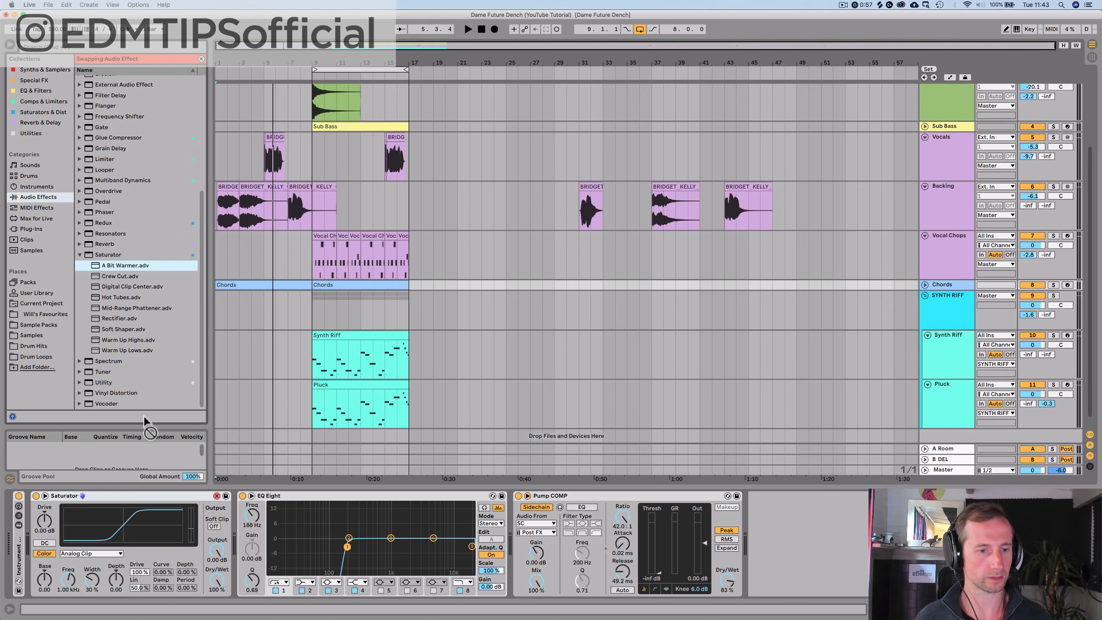
{"action": "left_click_drag", "start_coordinate": [129, 523], "coordinate": [129, 524]}
{"action": "key", "text": "space"}
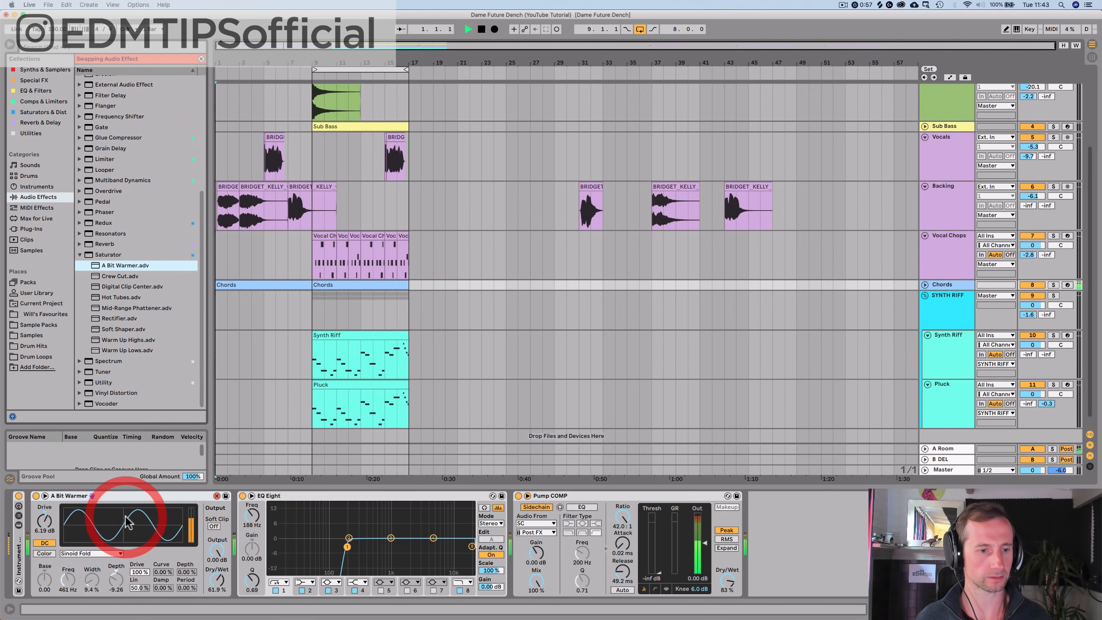
Step: Audition the Saturator's Crew Cut preset, reload A Bit Warmer, and set its dry/wet to 33.3%
{"action": "double_click", "coordinate": [124, 277]}
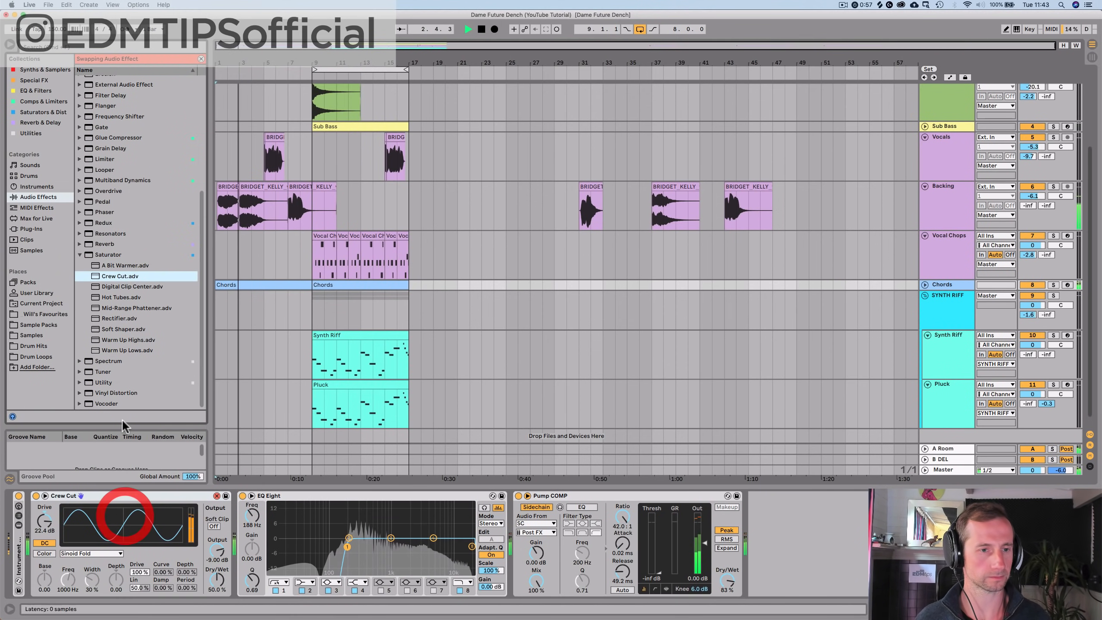
{"action": "left_click_drag", "start_coordinate": [126, 265], "coordinate": [132, 526]}
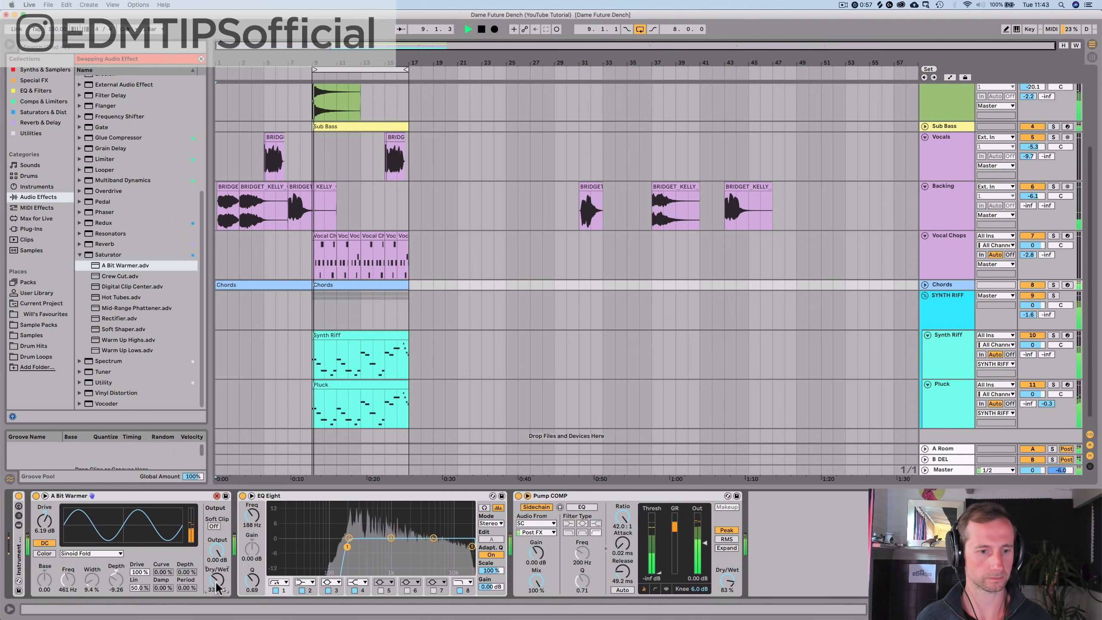
Step: Boost the highs in the Chords EQ Eight by 5.33 dB at 6.81 kHz and fold the device
{"action": "left_click_drag", "start_coordinate": [433, 538], "coordinate": [434, 530]}
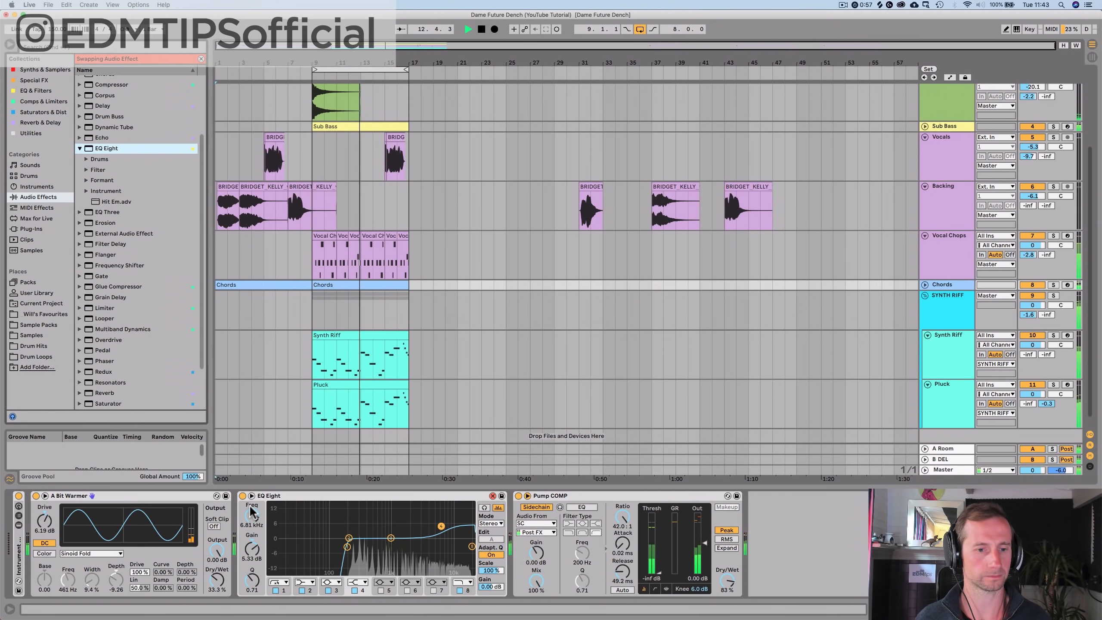
{"action": "double_click", "coordinate": [288, 496]}
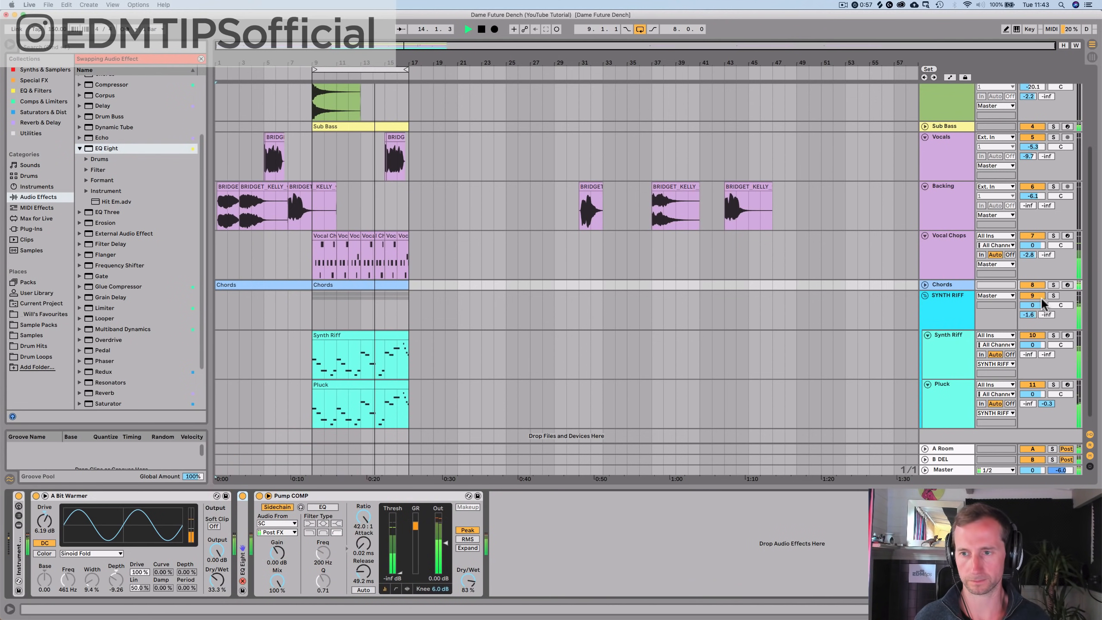
Step: Lower the SYNTH RIFF group and Chords track volumes to -inf, folding the group's tracks and expanding the Chords track
{"action": "left_click_drag", "start_coordinate": [1037, 306], "coordinate": [1037, 382]}
{"action": "key", "text": "space"}
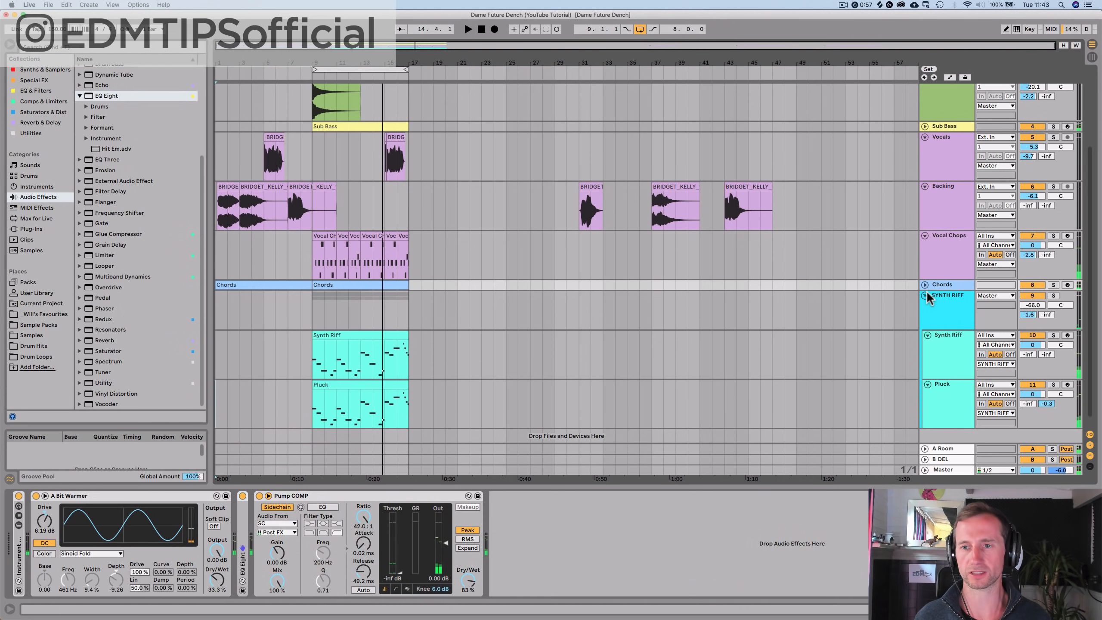
{"action": "left_click", "coordinate": [926, 296]}
{"action": "left_click", "coordinate": [925, 395]}
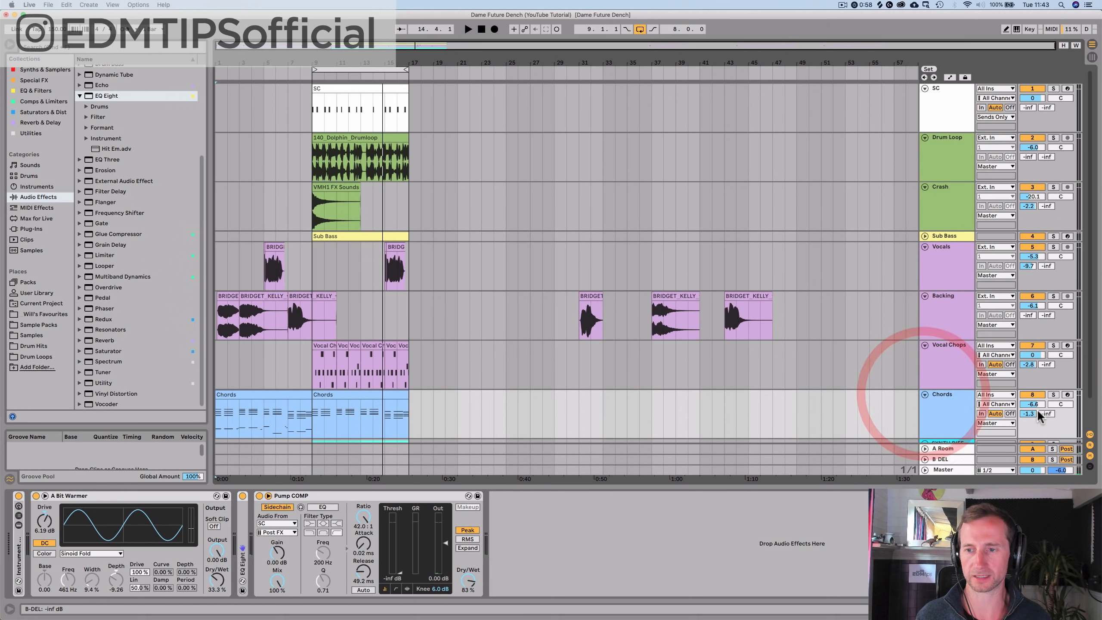
{"action": "left_click_drag", "start_coordinate": [1033, 404], "coordinate": [1033, 405]}
{"action": "scroll", "coordinate": [963, 384], "scroll_direction": "down", "scroll_amount": 2}
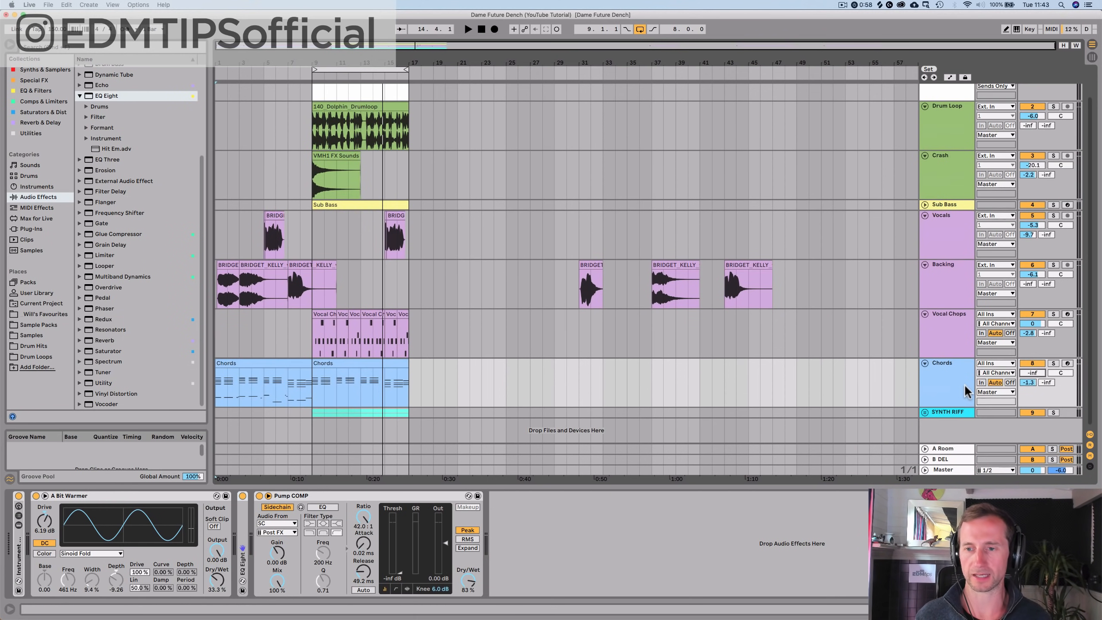
{"action": "left_click", "coordinate": [925, 411]}
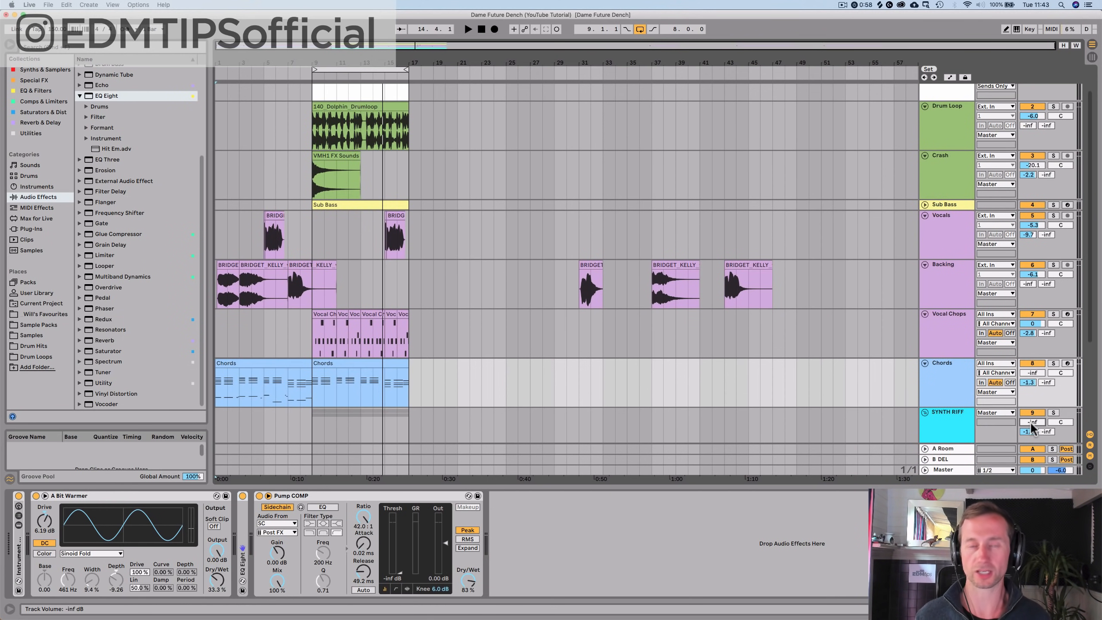
Step: Listen to the backing vocals from the start and insert an EQ Eight on the Backing track
{"action": "left_click", "coordinate": [482, 30]}
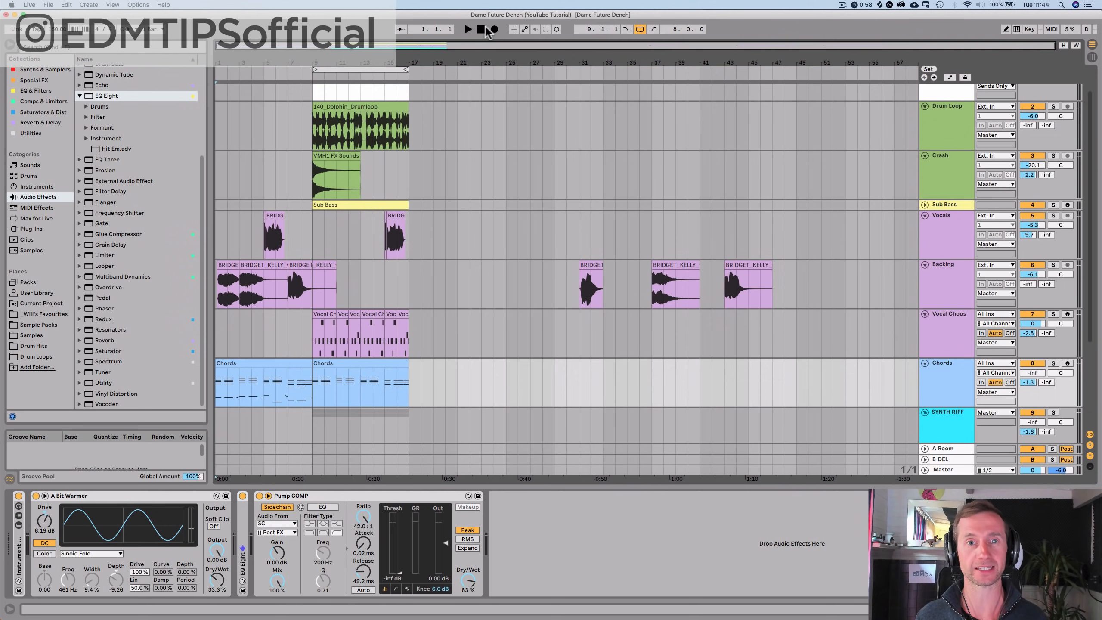
{"action": "left_click", "coordinate": [467, 30]}
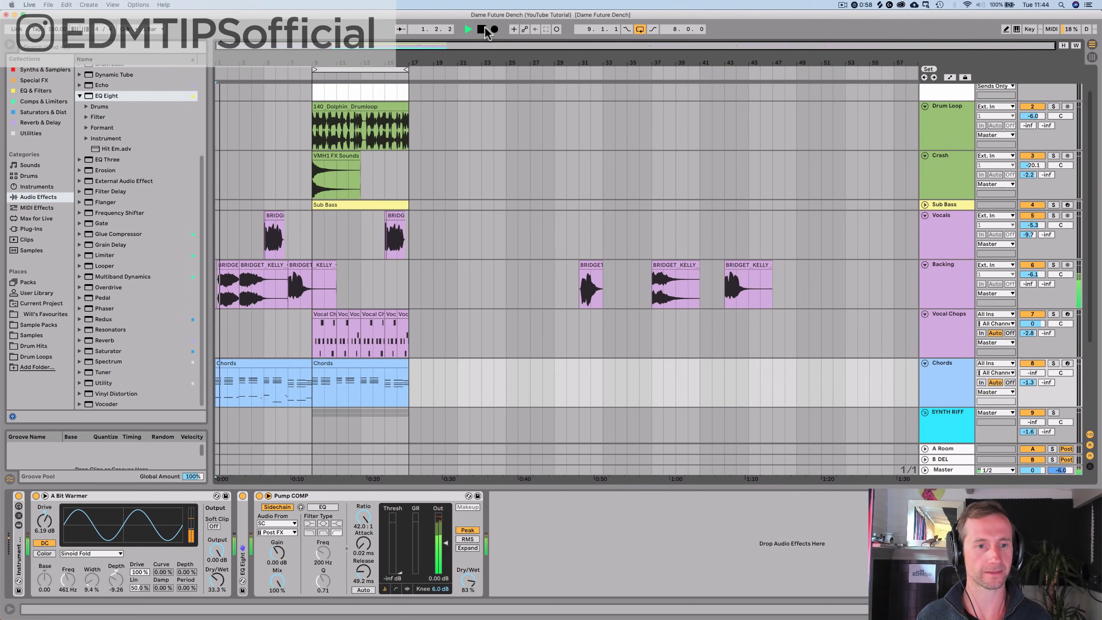
{"action": "left_click", "coordinate": [939, 264]}
{"action": "key", "text": "space"}
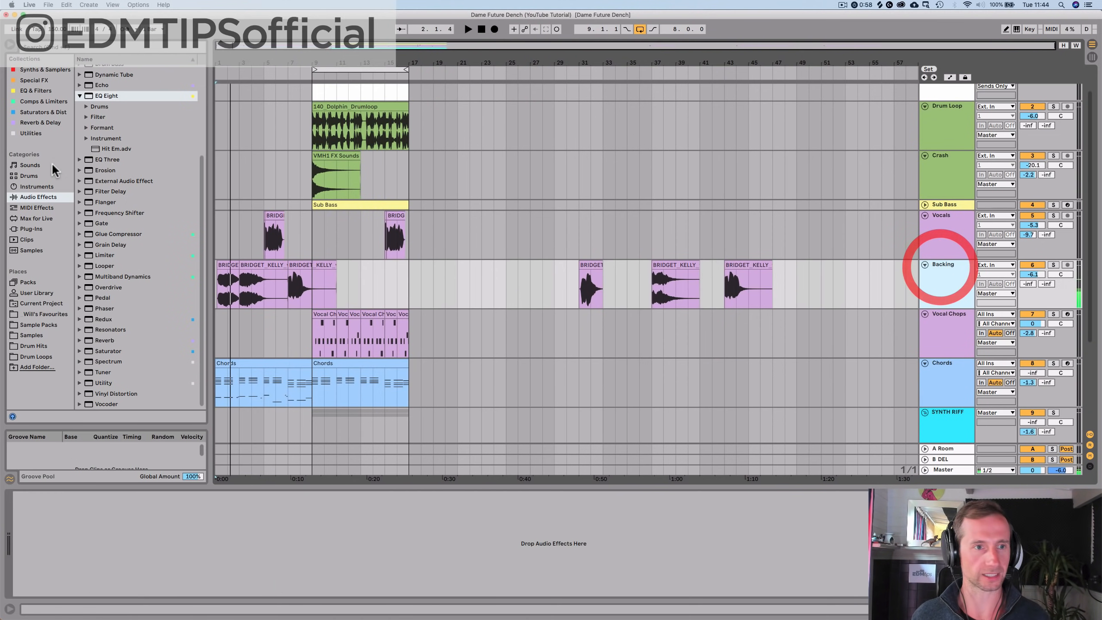
{"action": "left_click_drag", "start_coordinate": [100, 95], "coordinate": [123, 254]}
{"action": "left_click_drag", "start_coordinate": [142, 519], "coordinate": [141, 518]}
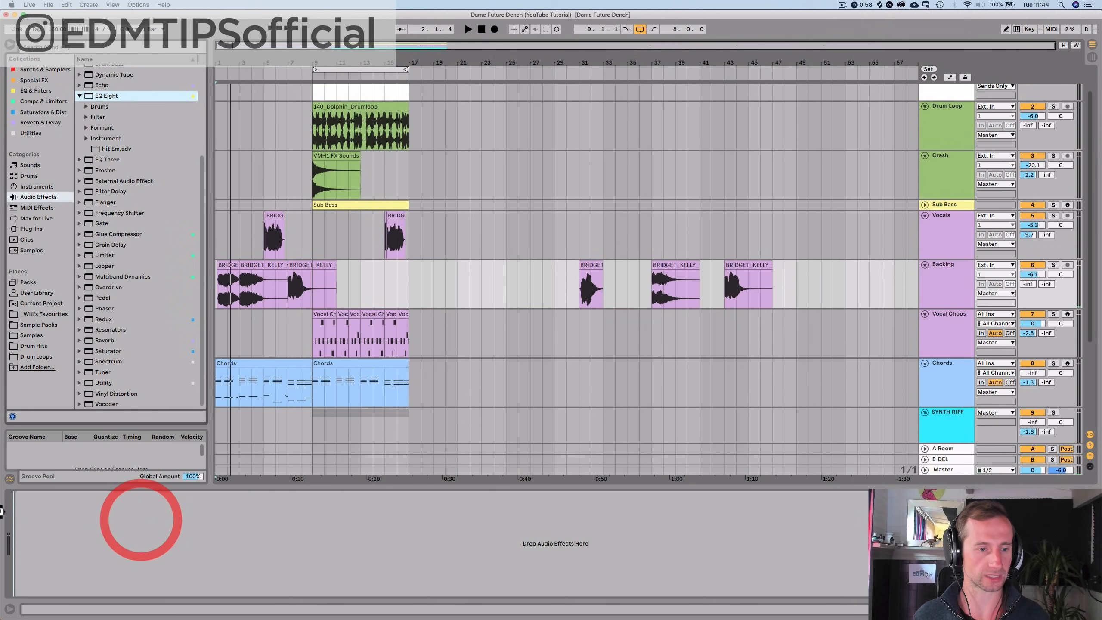
Step: Set the Backing EQ's low cut to 115 Hz and cut its second band by 5.33 dB at 330 Hz
{"action": "key", "text": "space"}
{"action": "left_click_drag", "start_coordinate": [27, 521], "coordinate": [27, 504]}
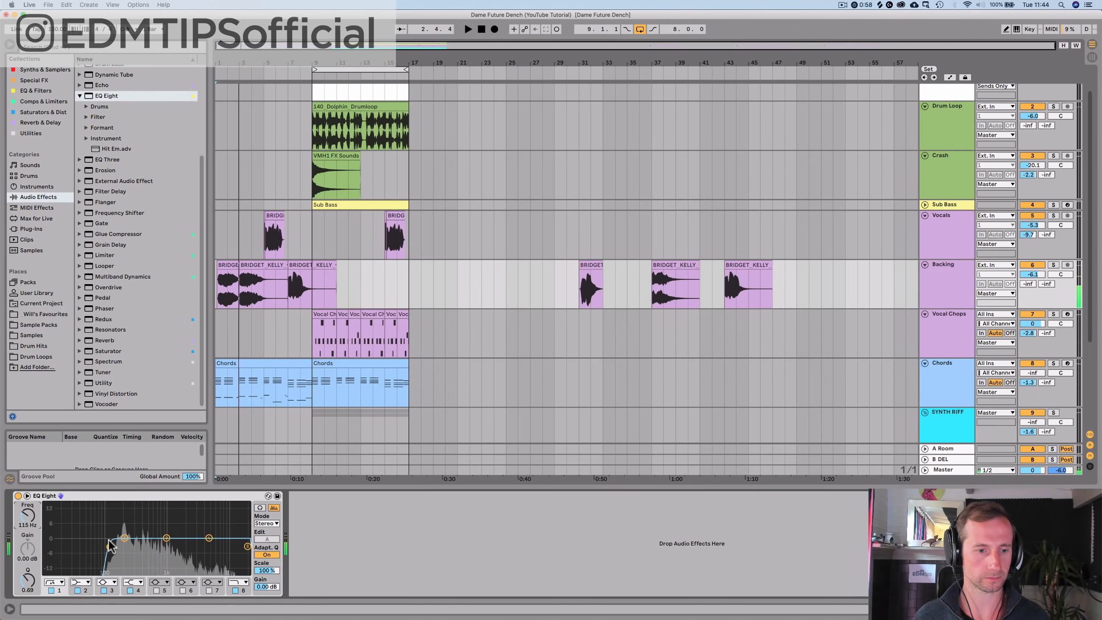
{"action": "left_click_drag", "start_coordinate": [125, 538], "coordinate": [137, 550]}
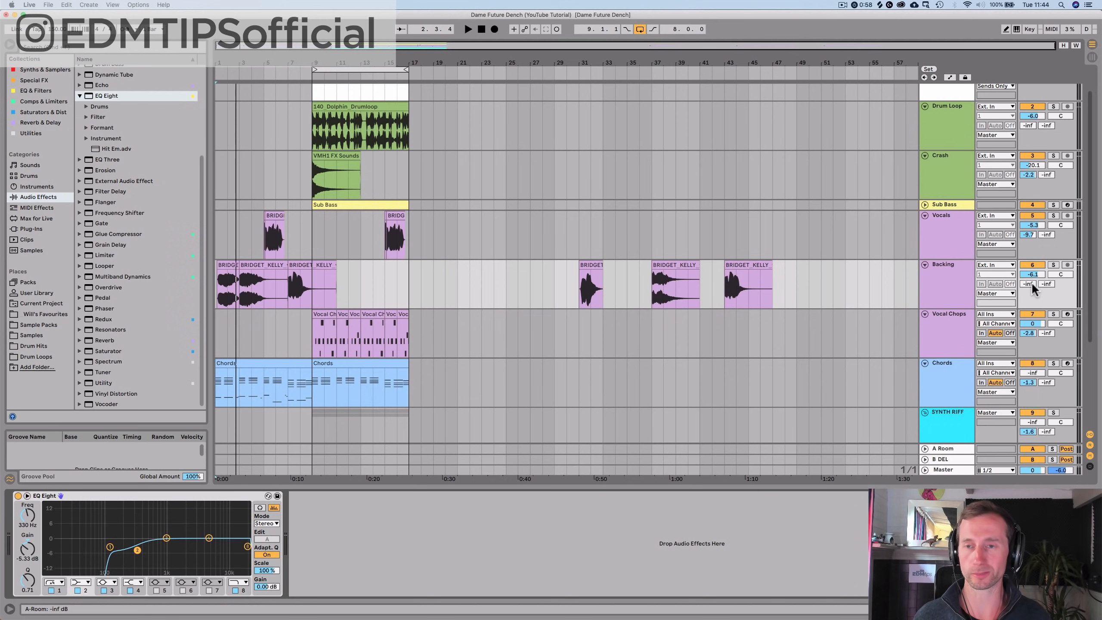
Step: Set the Backing track's A Room send to -4.0 dB during playback and return the playhead to the start
{"action": "key", "text": "space"}
{"action": "left_click_drag", "start_coordinate": [1028, 283], "coordinate": [1033, 280]}
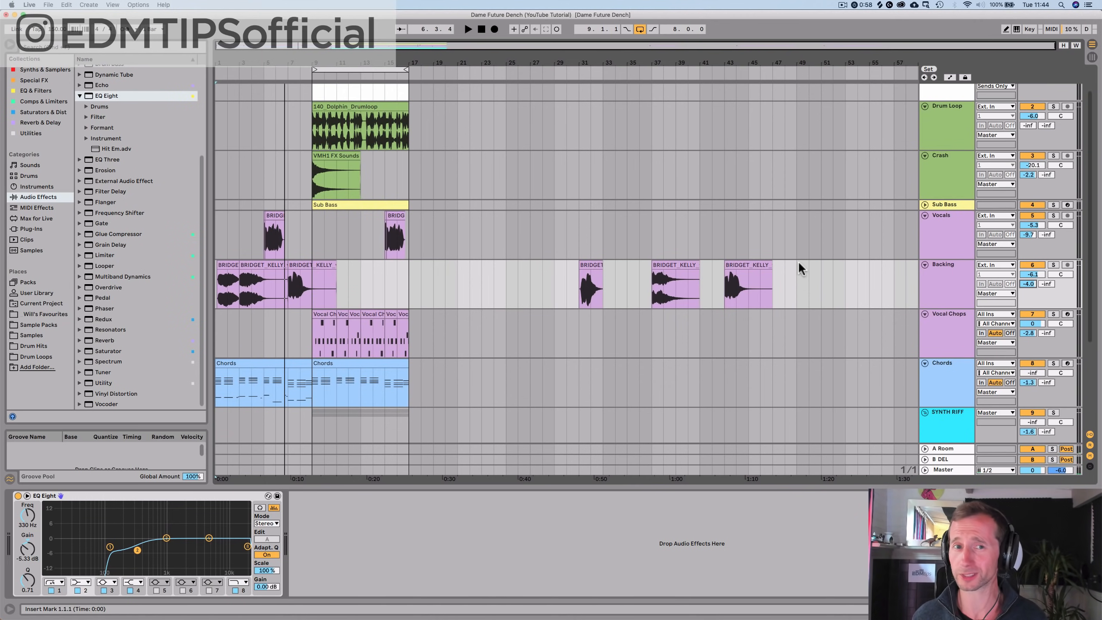
{"action": "left_click", "coordinate": [482, 29]}
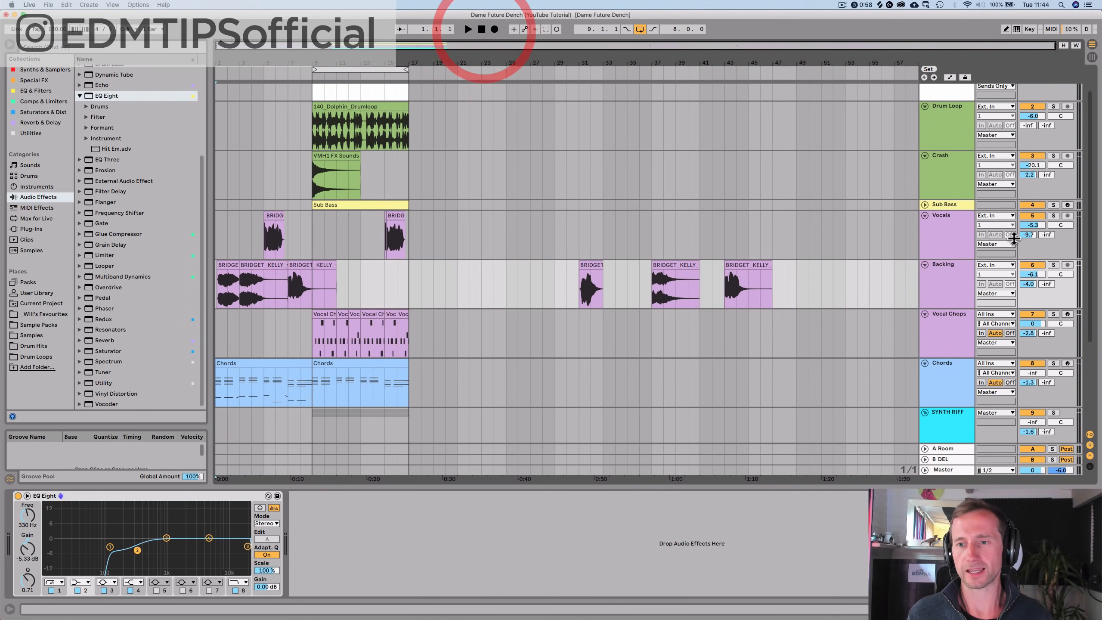
Step: Insert eight bars of empty time at the arrangement's start and fill them with a copy of the Chords clip
{"action": "left_click", "coordinate": [940, 362]}
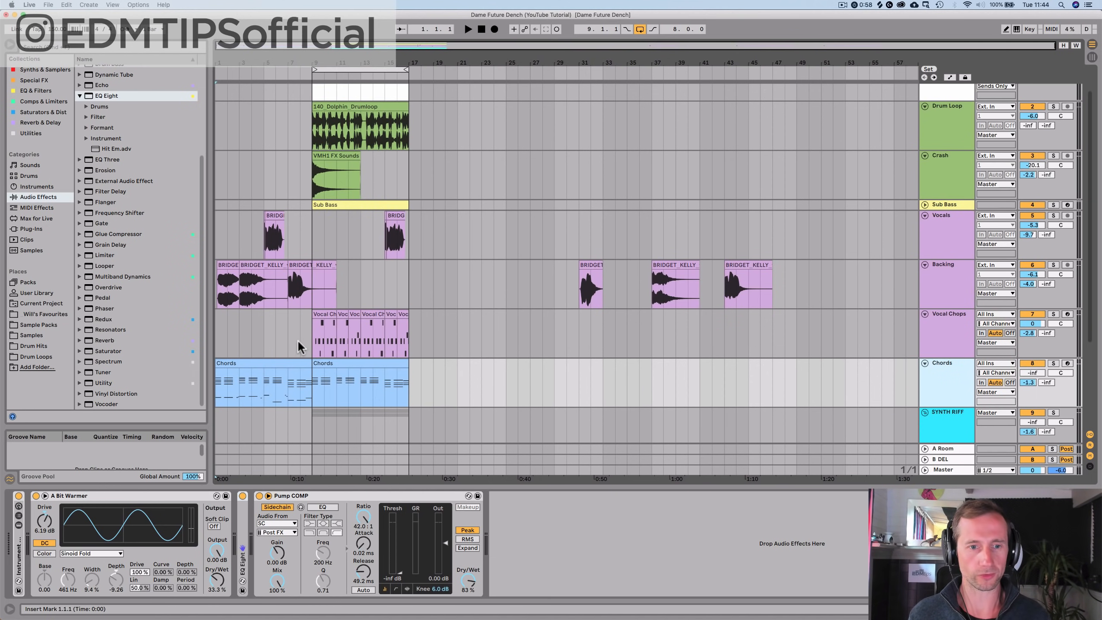
{"action": "left_click_drag", "start_coordinate": [308, 331], "coordinate": [214, 331]}
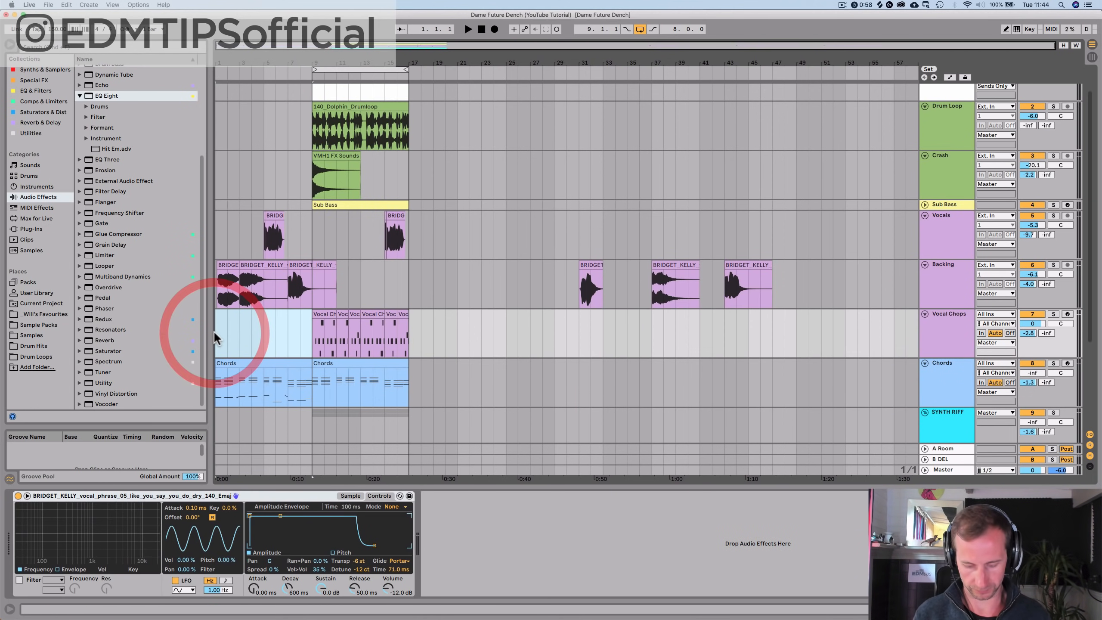
{"action": "key", "text": "super+i"}
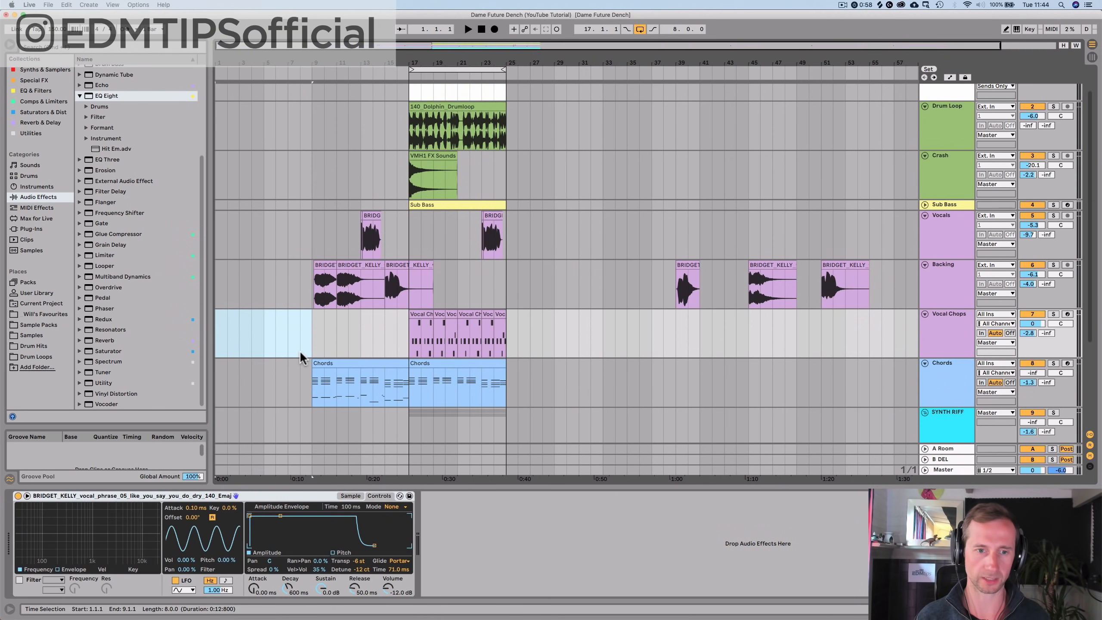
{"action": "mouse_move", "coordinate": [310, 400]}
{"action": "left_mouse_down"}
{"action": "mouse_move", "coordinate": [338, 356]}
{"action": "mouse_move", "coordinate": [398, 358]}
{"action": "mouse_move", "coordinate": [400, 368]}
{"action": "mouse_move", "coordinate": [243, 365]}
{"action": "left_mouse_up"}
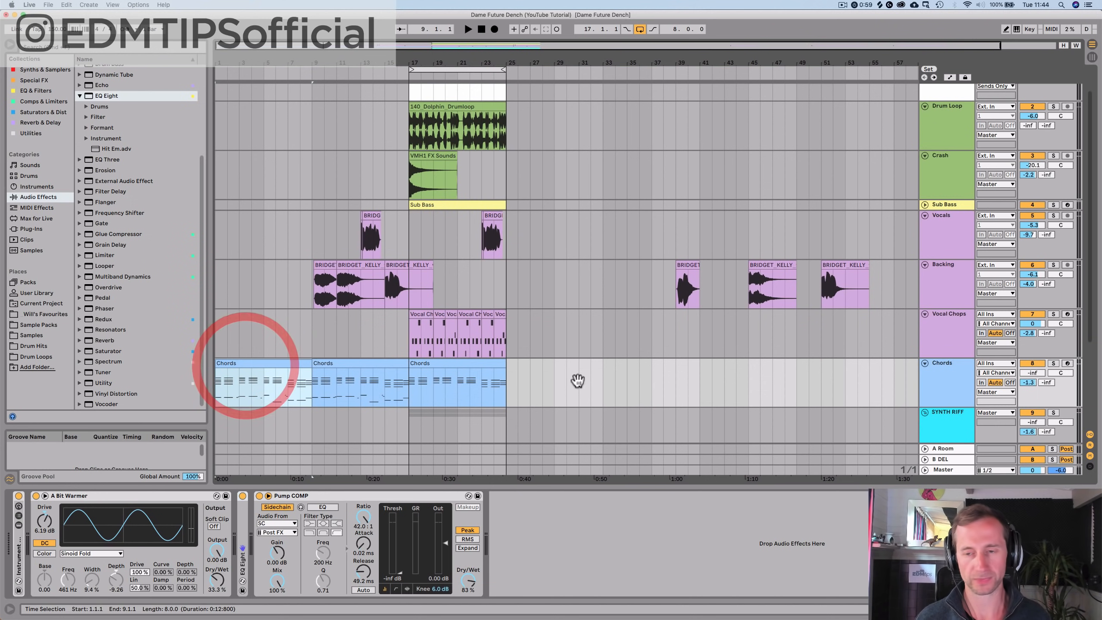
Step: Add an Auto Filter to the end of the Chords device chain with a low-pass frequency of 344 Hz and 14% resonance
{"action": "left_click", "coordinate": [948, 385]}
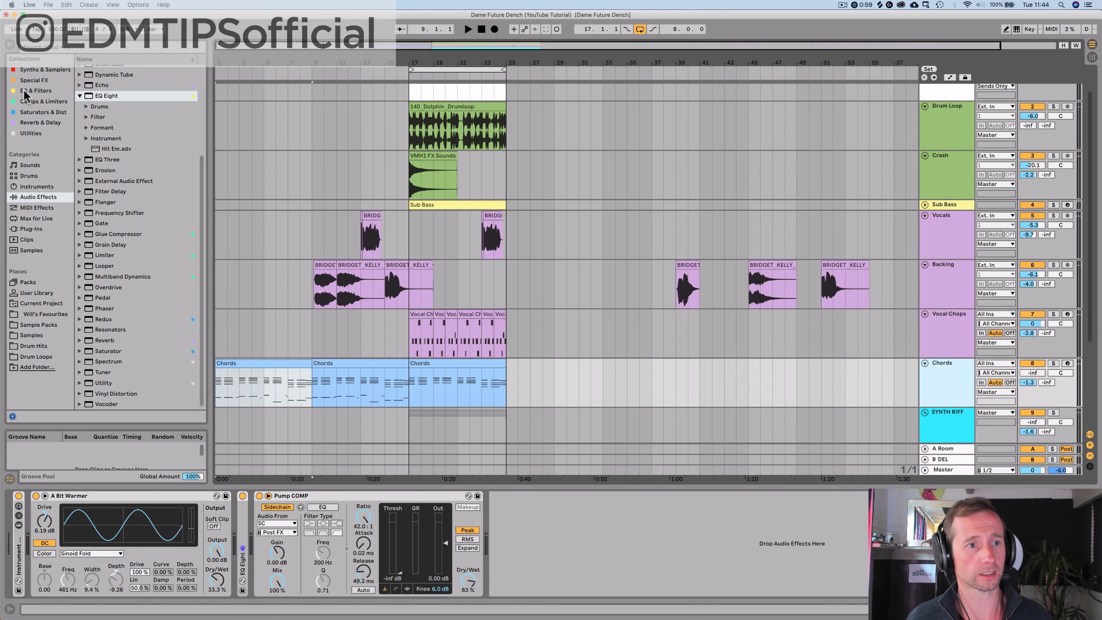
{"action": "scroll", "coordinate": [117, 147], "scroll_direction": "up", "scroll_amount": 5}
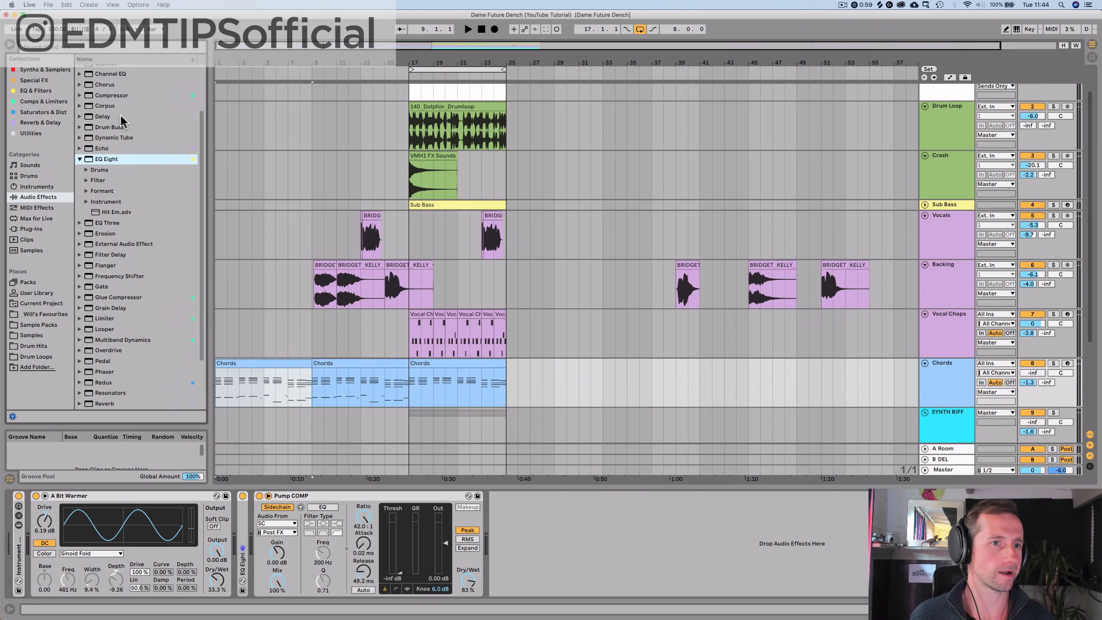
{"action": "left_click", "coordinate": [79, 218]}
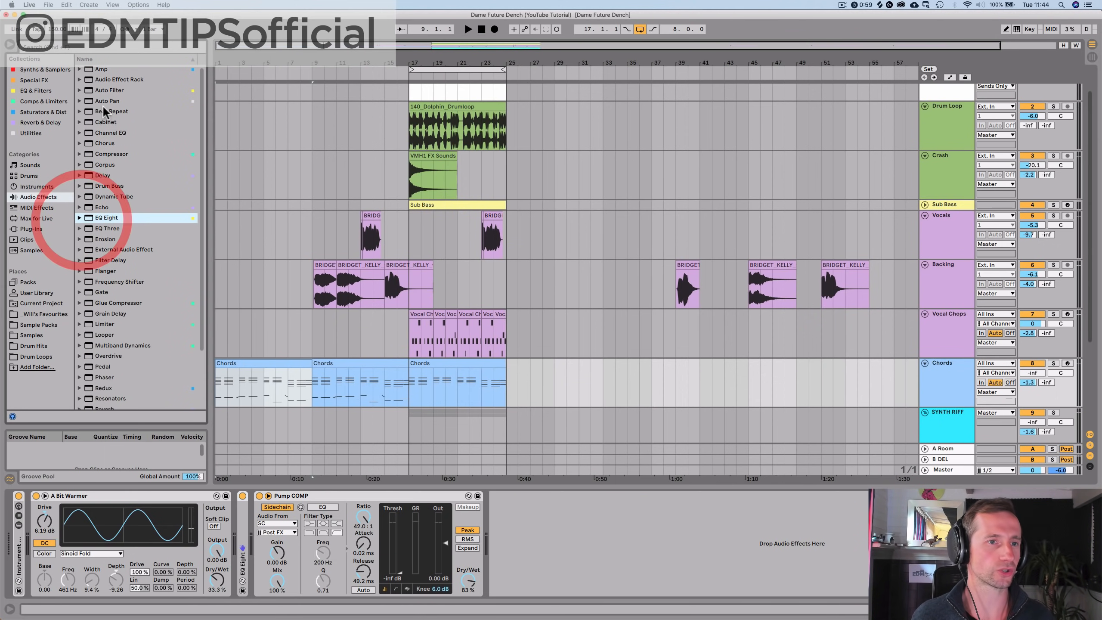
{"action": "left_click_drag", "start_coordinate": [87, 91], "coordinate": [428, 325]}
{"action": "left_click_drag", "start_coordinate": [546, 565], "coordinate": [567, 554]}
{"action": "key", "text": "space"}
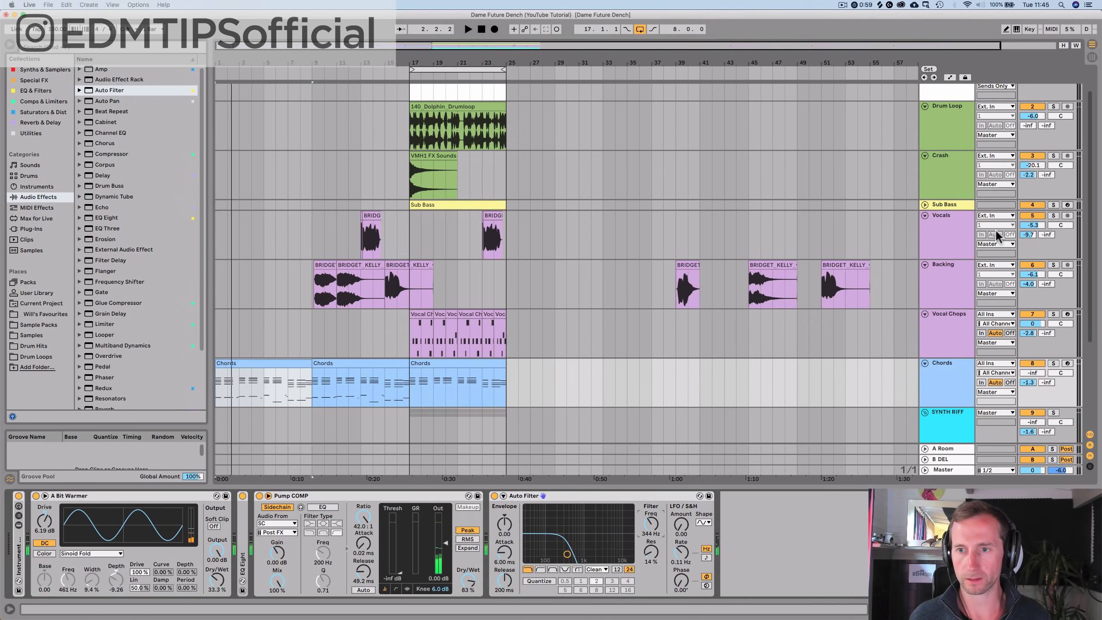
Step: Set the Chords track's volume to -26.4 dB and raise both its A Room and B DEL sends to 0 during playback
{"action": "left_click", "coordinate": [951, 372]}
{"action": "mouse_move", "coordinate": [1033, 373]}
{"action": "left_mouse_down"}
{"action": "mouse_move", "coordinate": [1032, 354]}
{"action": "mouse_move", "coordinate": [1032, 369]}
{"action": "left_mouse_up"}
{"action": "key", "text": "space"}
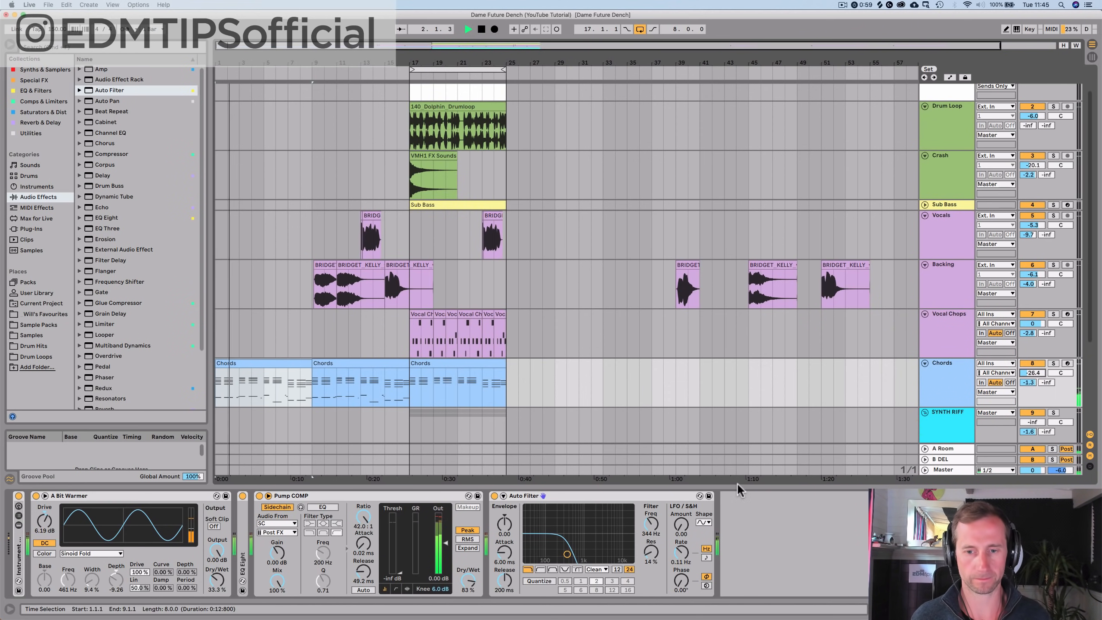
{"action": "mouse_move", "coordinate": [651, 524]}
{"action": "left_mouse_down"}
{"action": "mouse_move", "coordinate": [652, 537]}
{"action": "mouse_move", "coordinate": [651, 524]}
{"action": "left_mouse_up"}
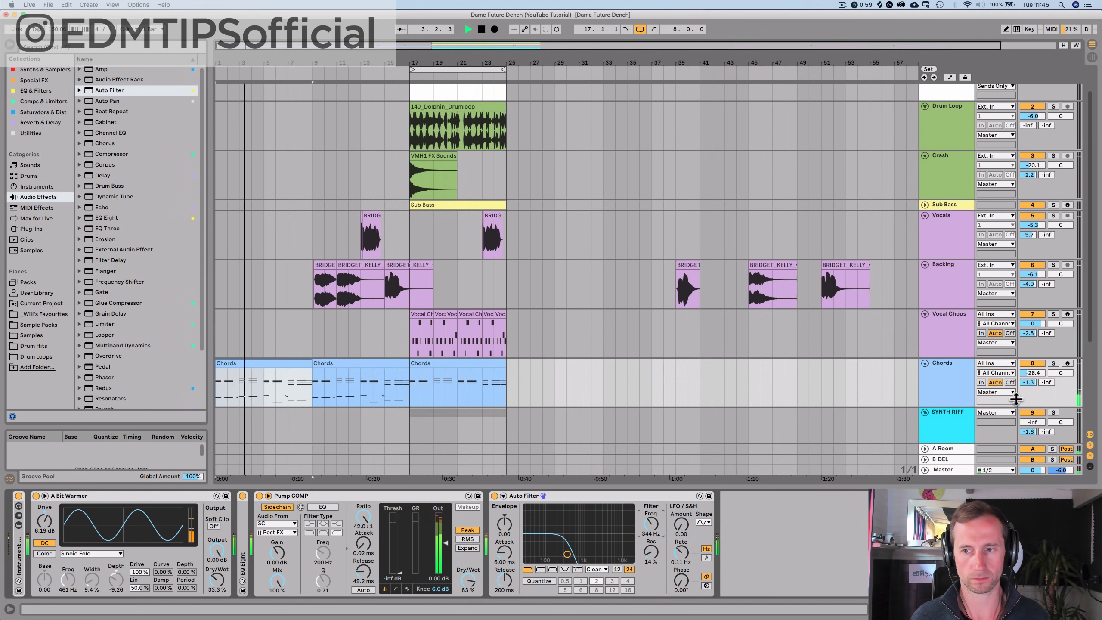
{"action": "left_click_drag", "start_coordinate": [1028, 382], "coordinate": [1046, 374]}
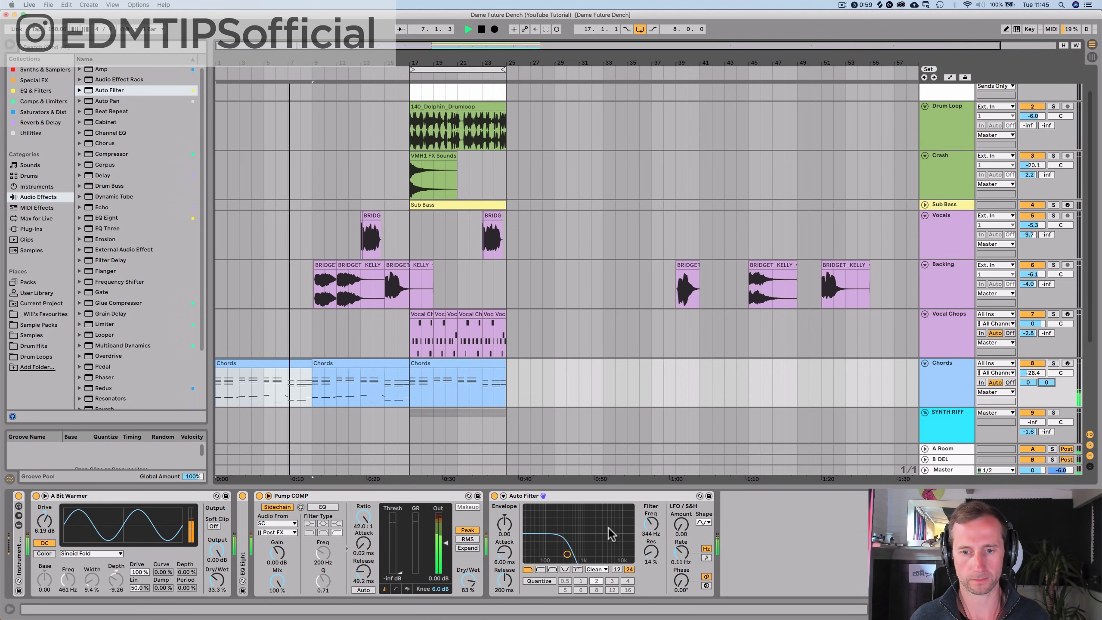
Step: Set the Chords Auto Filter frequency to 497 Hz and the A Bit Warmer output to -11.4 dB while listening from the start
{"action": "left_click_drag", "start_coordinate": [650, 530], "coordinate": [649, 521]}
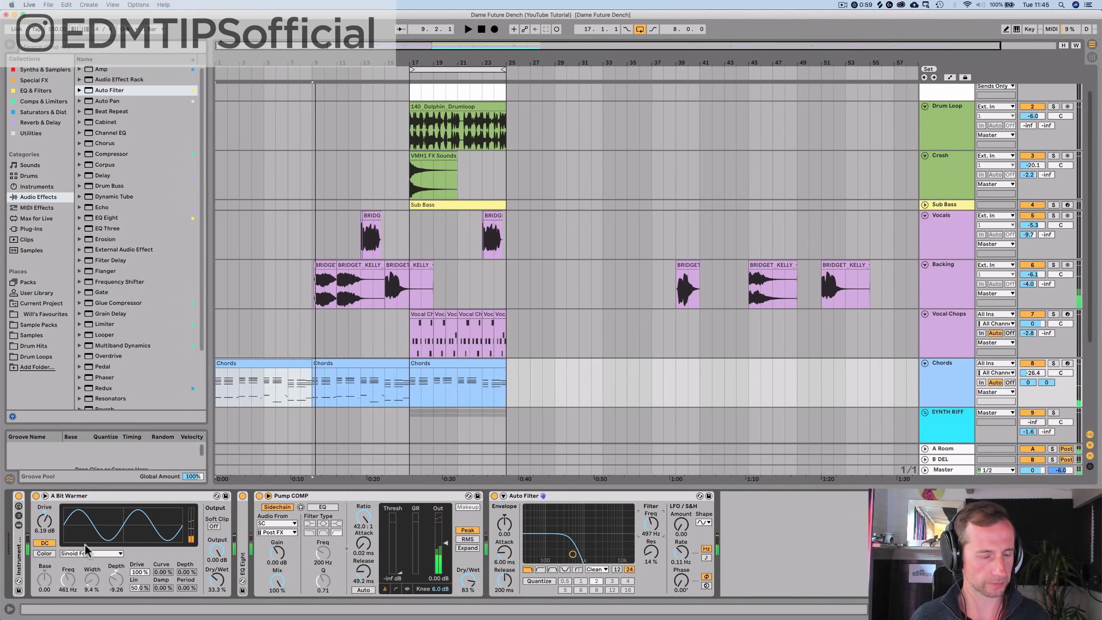
{"action": "key", "text": "space"}
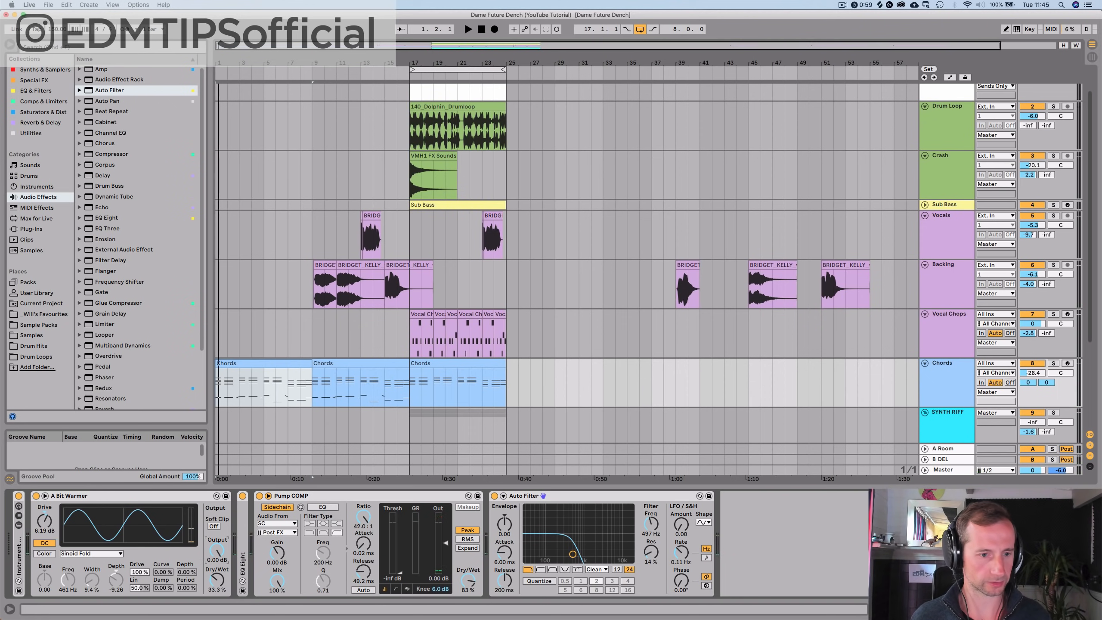
{"action": "key", "text": "space"}
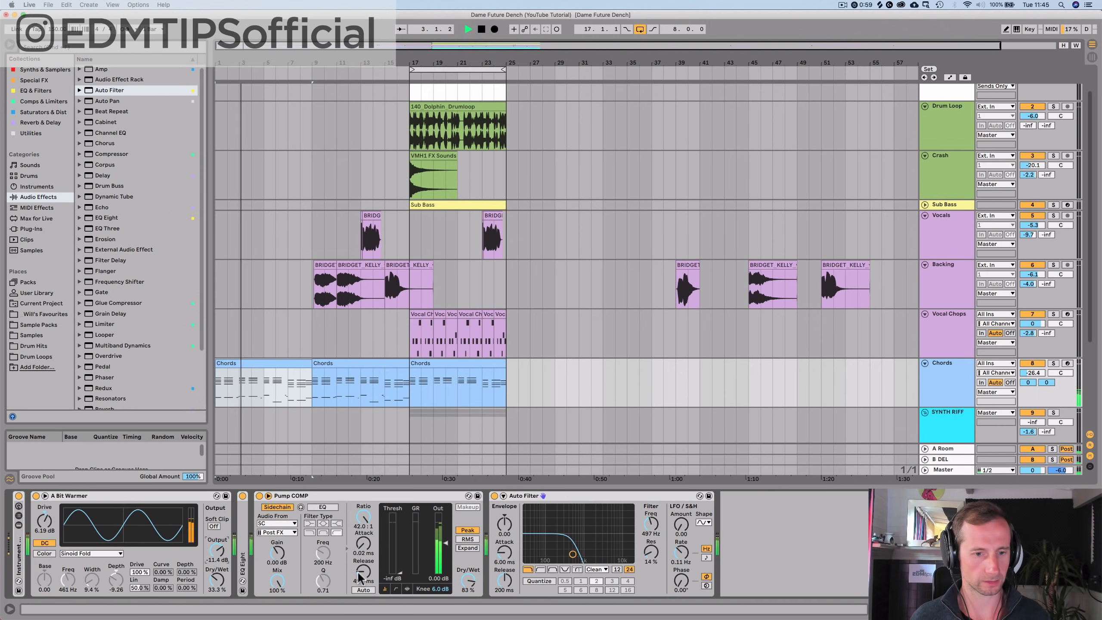
Step: Unfold the Chords Instrument Rack and set the volume of all four Operator chains to -3 dB
{"action": "double_click", "coordinate": [19, 539]}
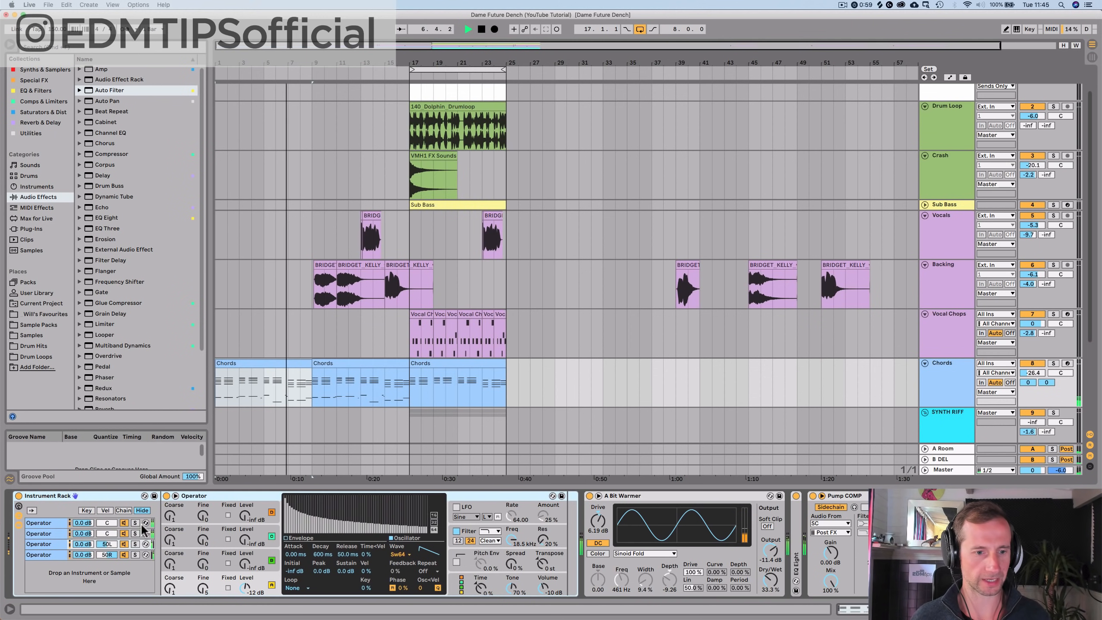
{"action": "left_click", "coordinate": [45, 524]}
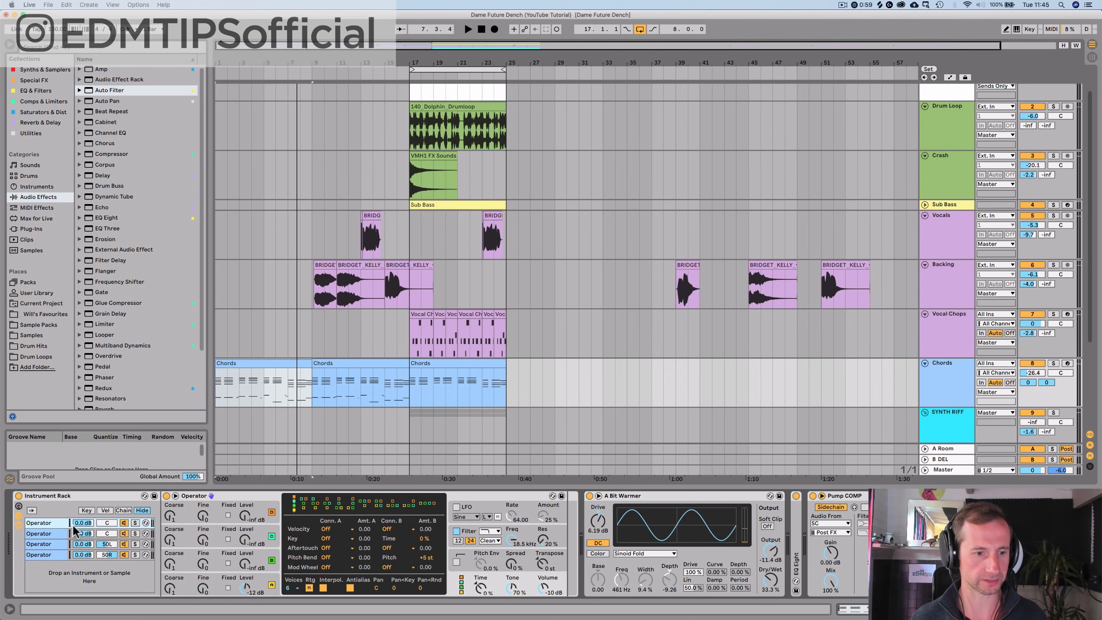
{"action": "key", "text": "Return"}
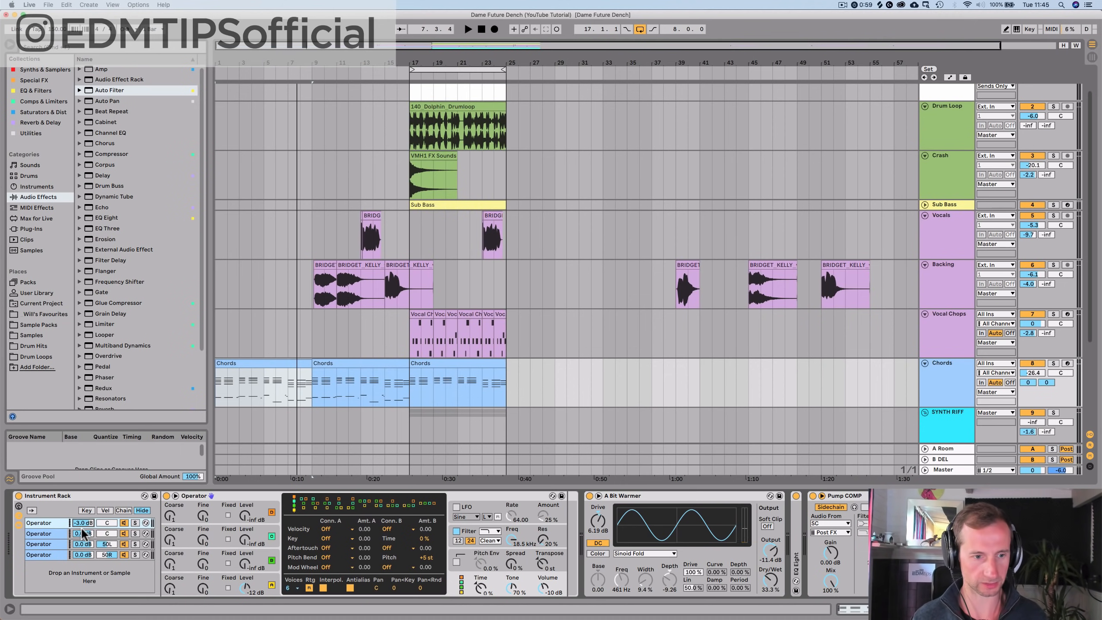
{"action": "left_click", "coordinate": [83, 533]}
{"action": "type", "text": "-3"}
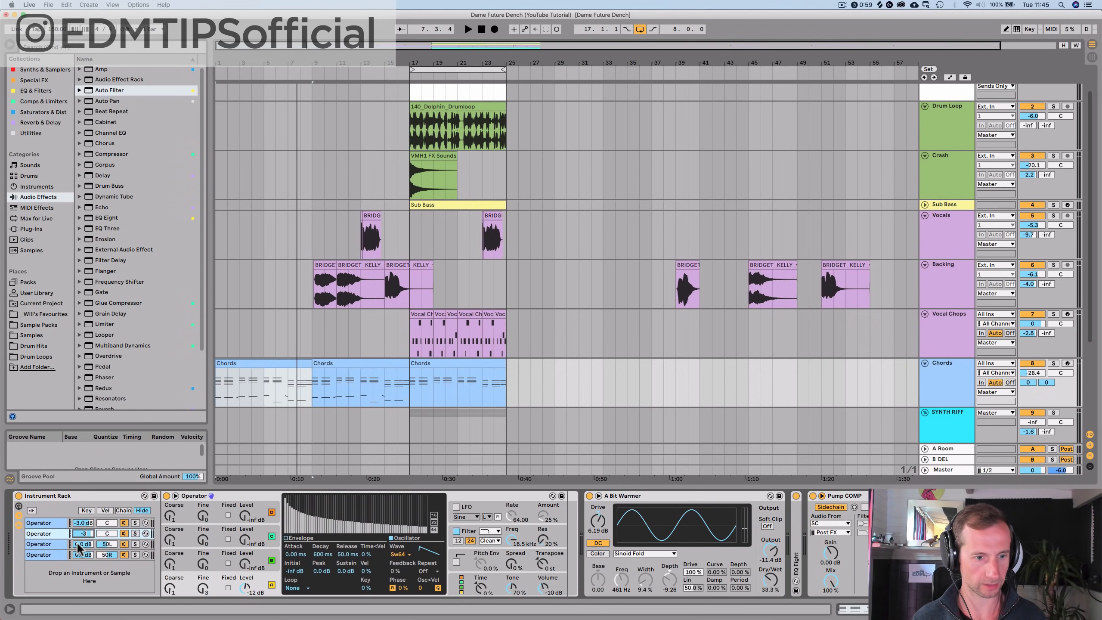
{"action": "left_click", "coordinate": [77, 543]}
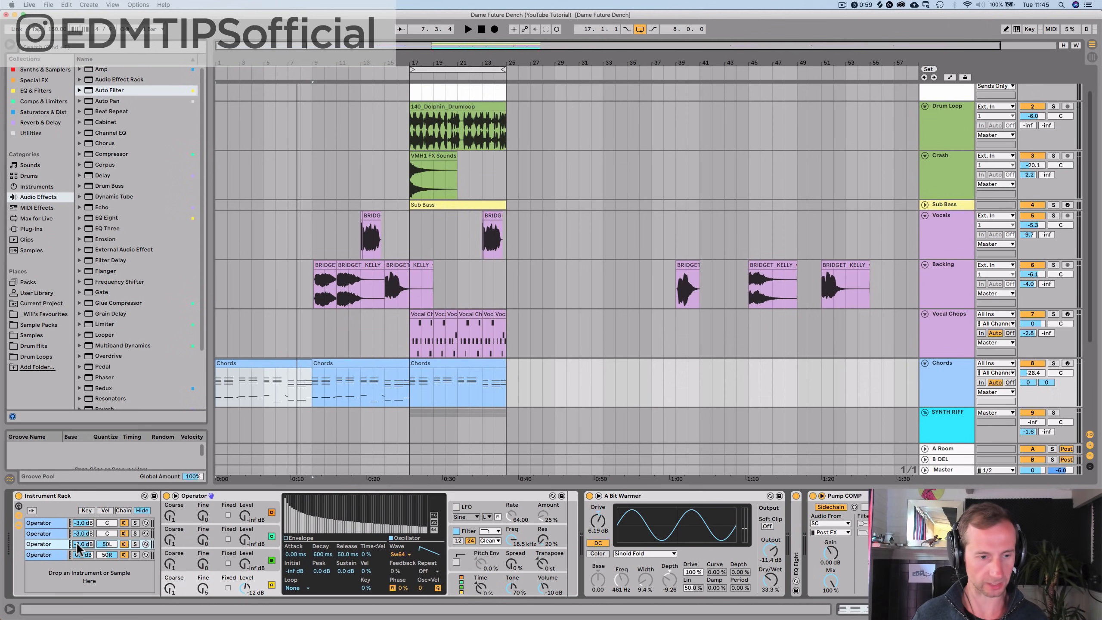
{"action": "left_click", "coordinate": [78, 554]}
{"action": "type", "text": "-3"}
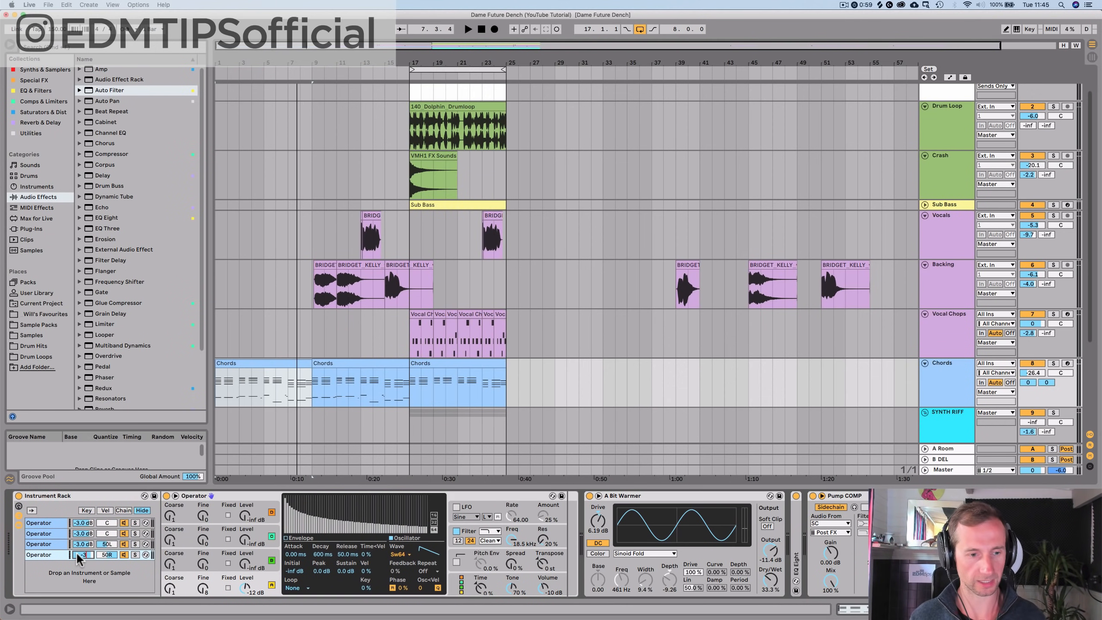
{"action": "key", "text": "Return"}
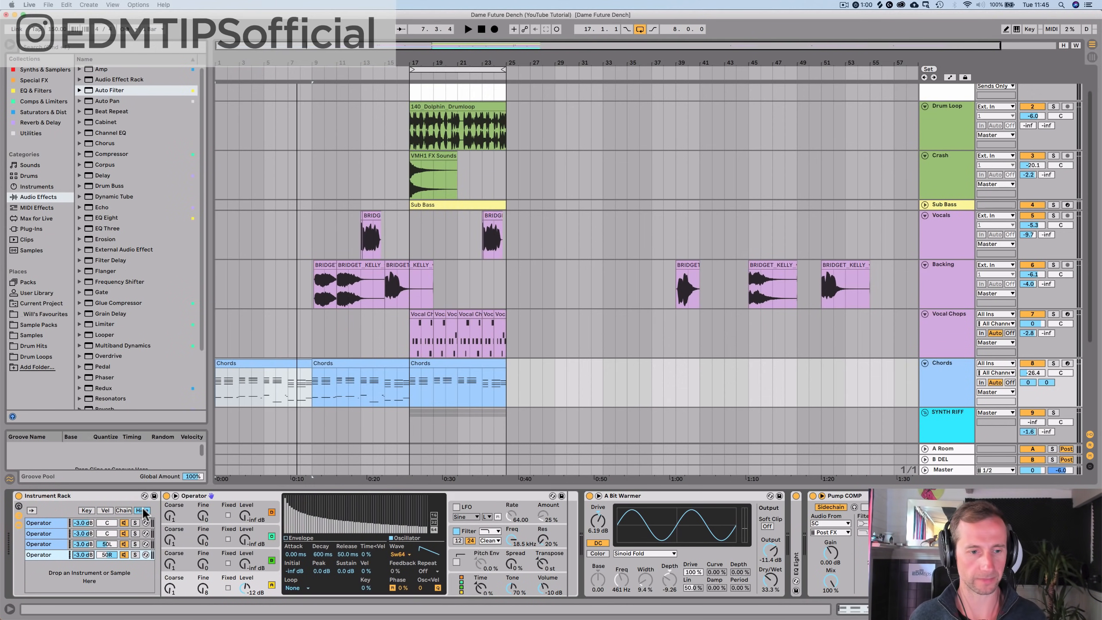
Step: Raise the Chords track's volume to -17.2 dB during playback and fold its Instrument Rack
{"action": "key", "text": "space"}
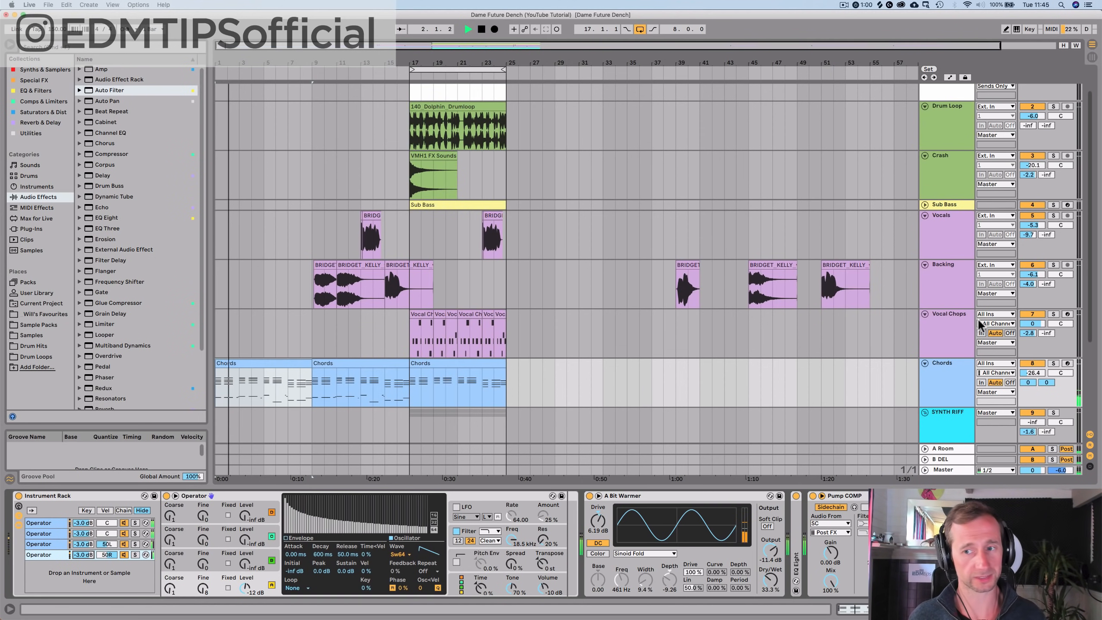
{"action": "left_click_drag", "start_coordinate": [1032, 372], "coordinate": [1033, 367]}
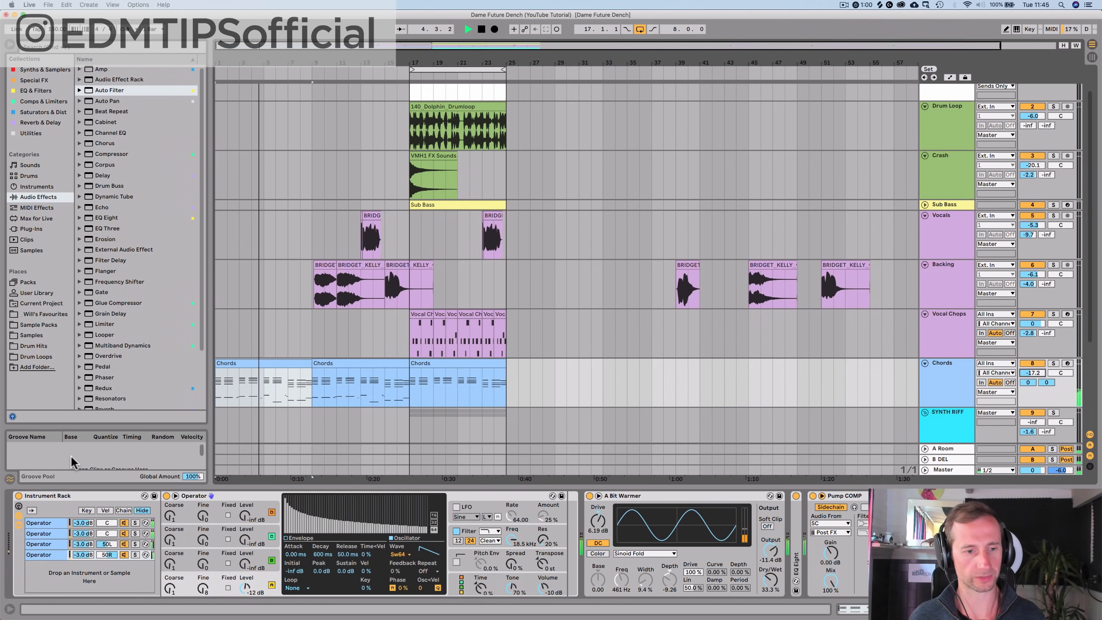
{"action": "double_click", "coordinate": [89, 496]}
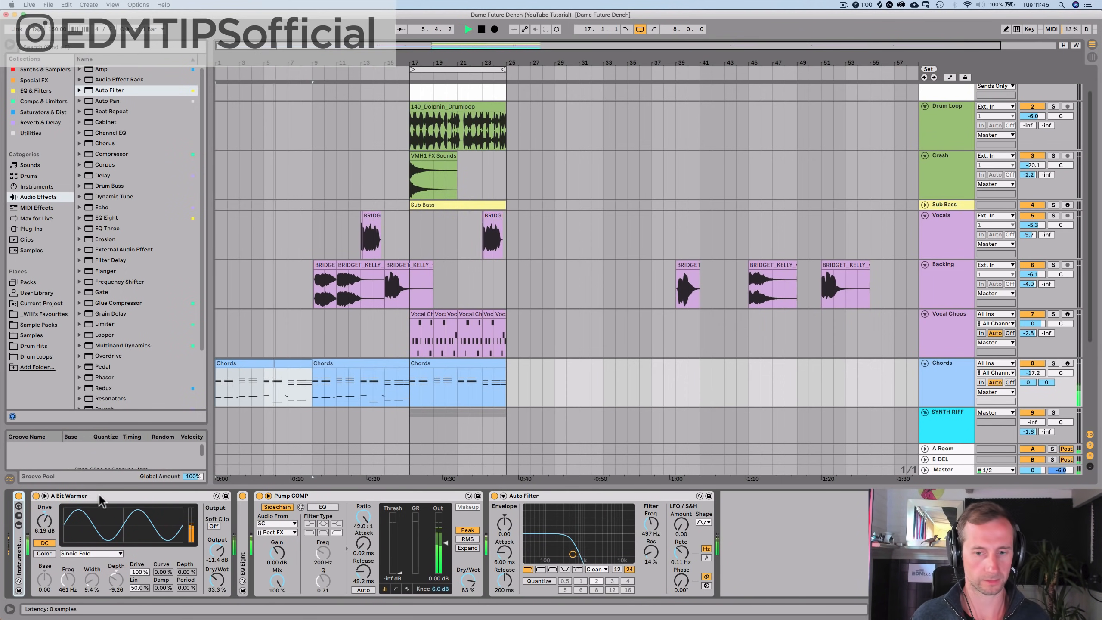
Step: Show the Chords Auto Filter frequency automation and ramp it from bar 9 up to 19.9 kHz at bar 17
{"action": "right_click", "coordinate": [655, 526]}
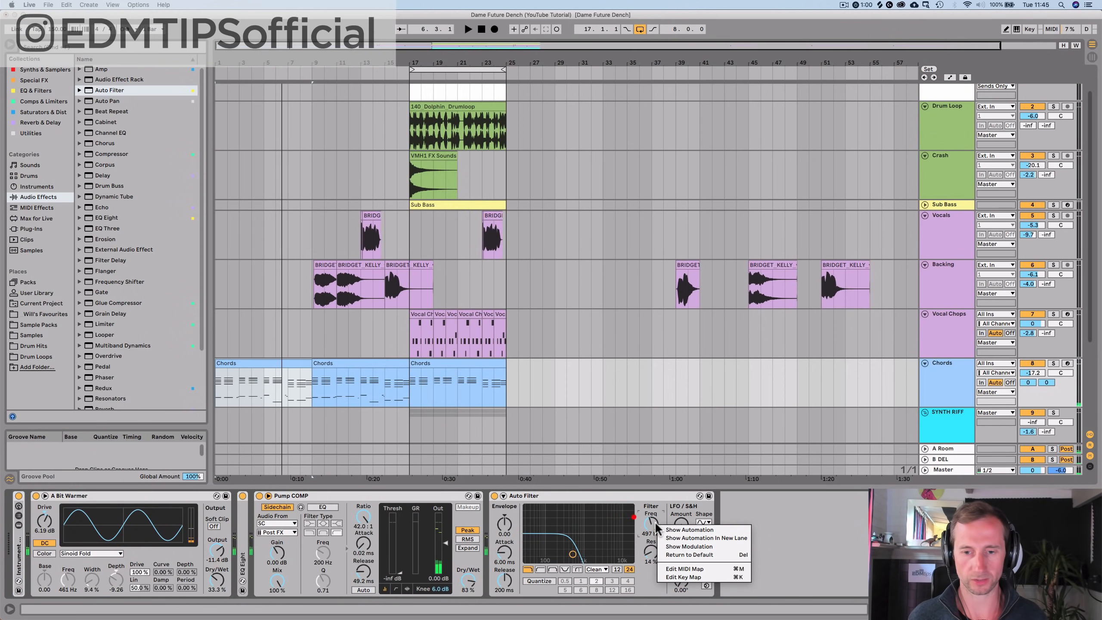
{"action": "left_click", "coordinate": [676, 532]}
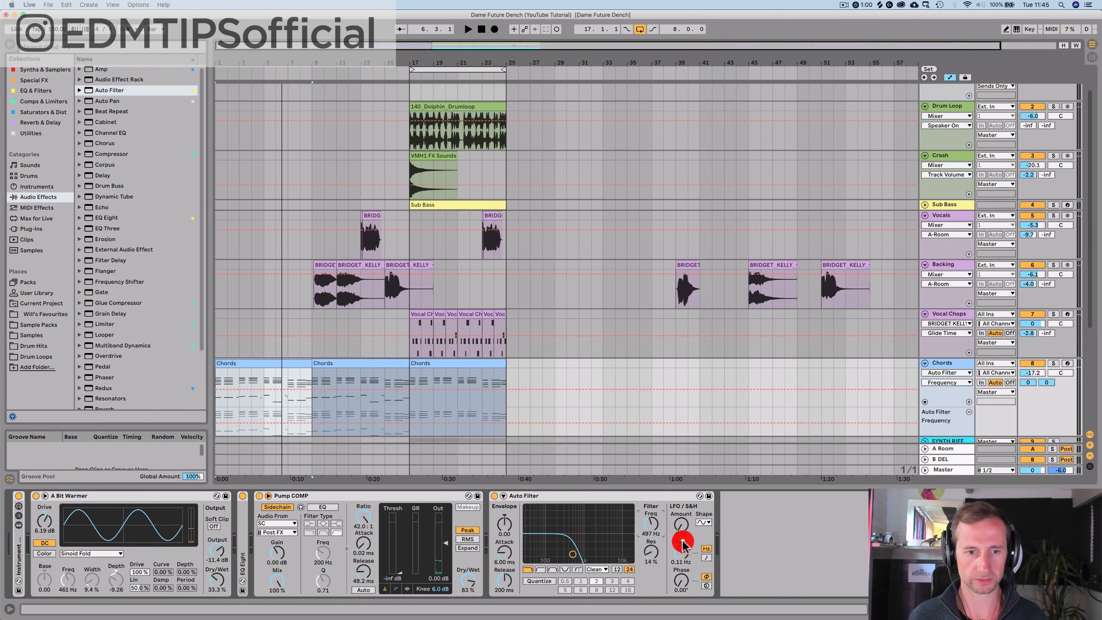
{"action": "left_click", "coordinate": [313, 418]}
{"action": "left_click", "coordinate": [405, 425]}
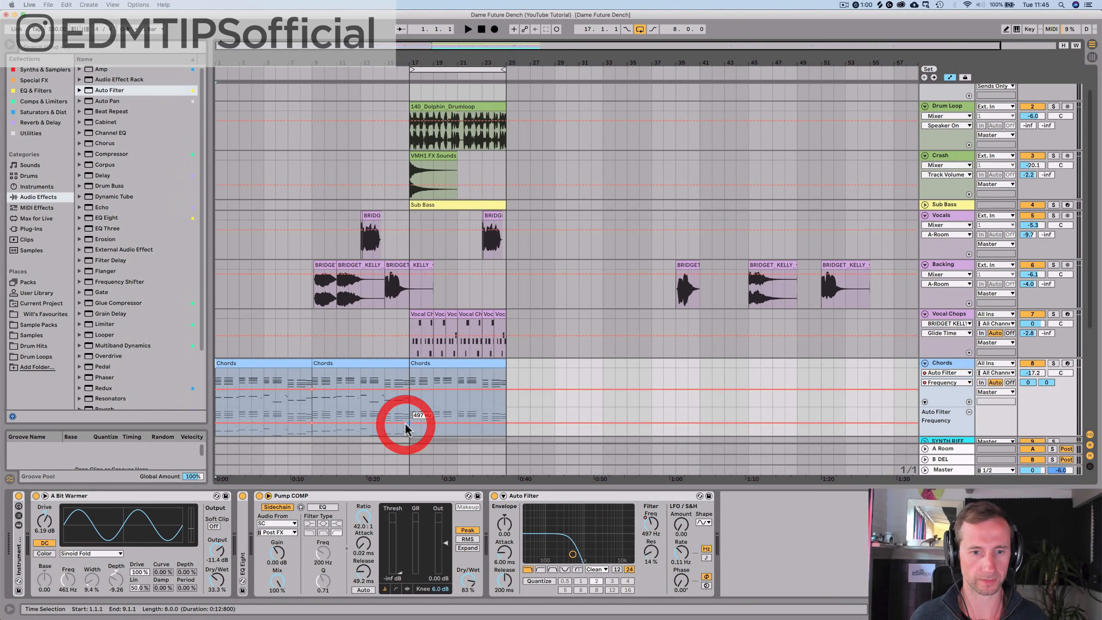
{"action": "left_click_drag", "start_coordinate": [407, 424], "coordinate": [412, 410]}
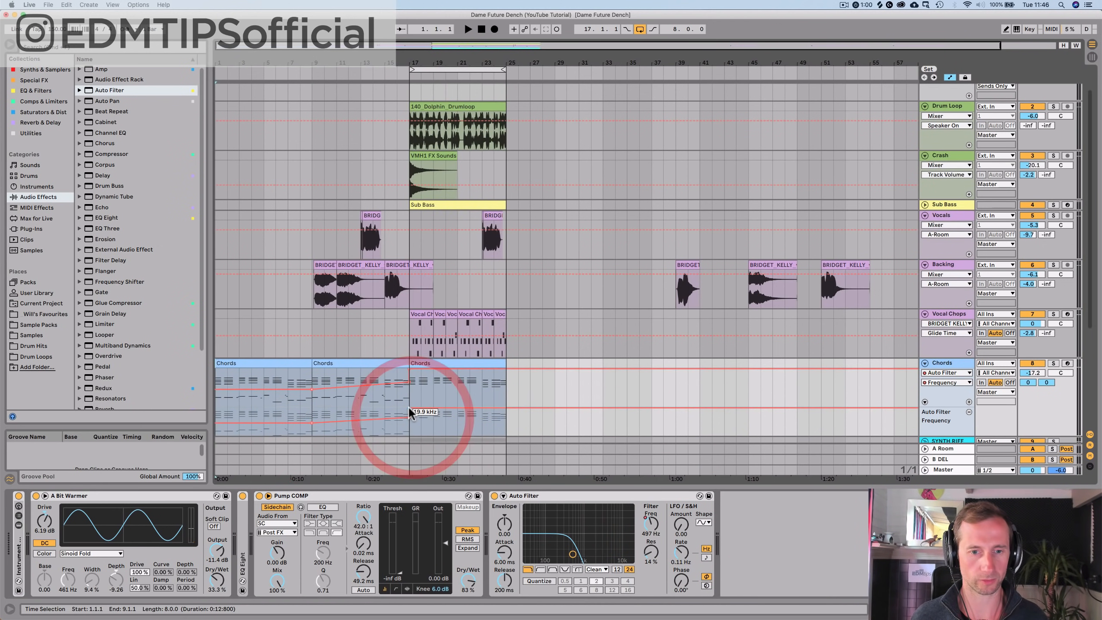
Step: Lower the filter frequency automation before bar 9 to 220 Hz while playing the intro, and stop playback
{"action": "key", "text": "space"}
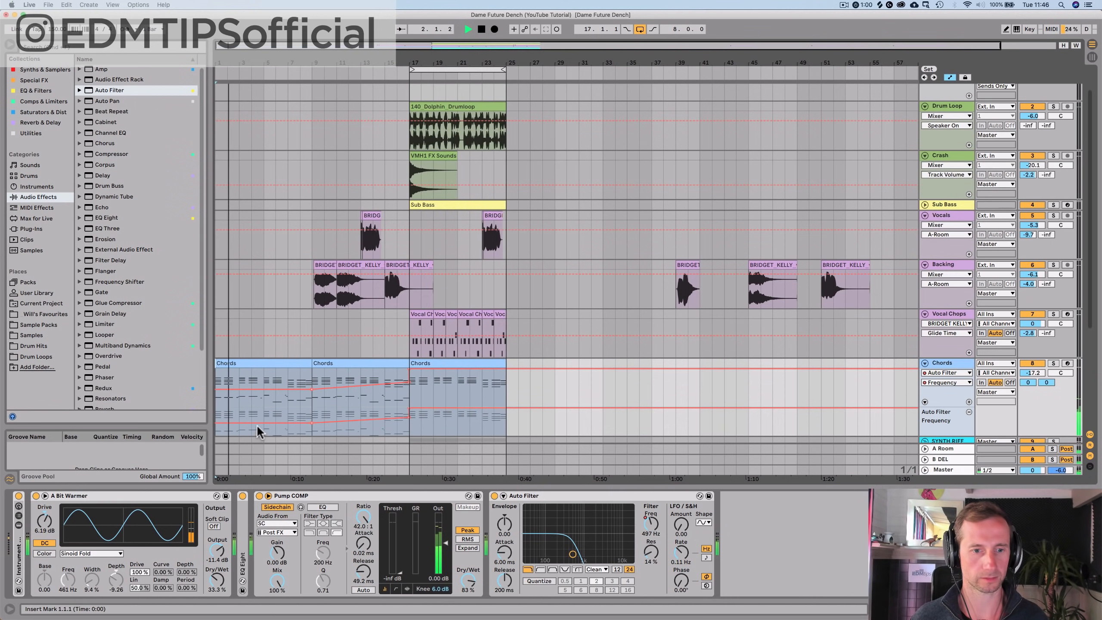
{"action": "left_click_drag", "start_coordinate": [260, 423], "coordinate": [260, 427]}
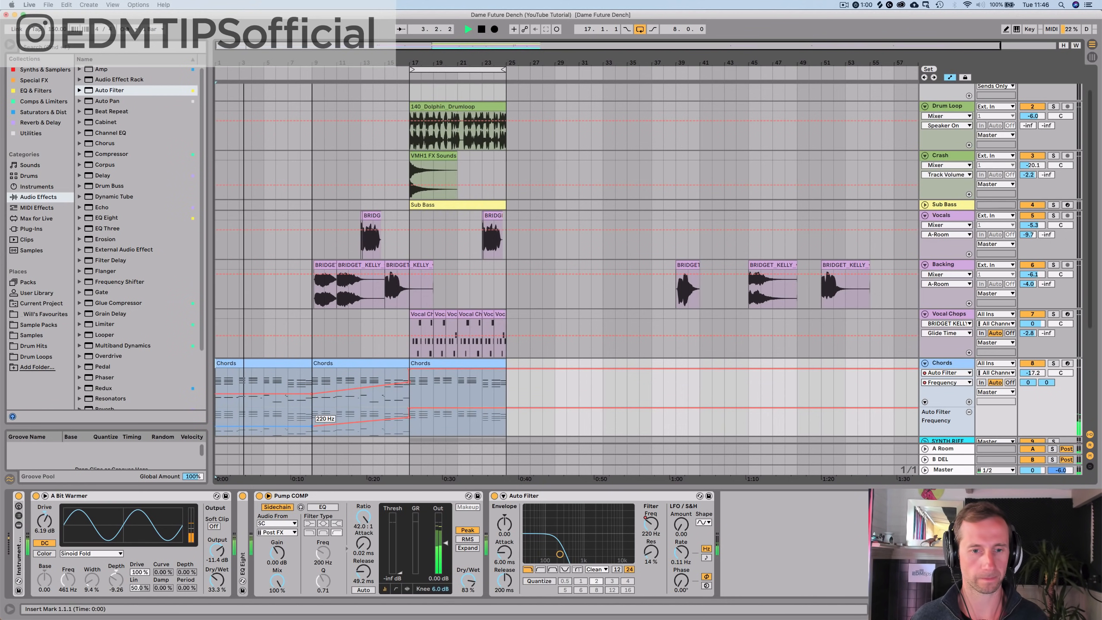
{"action": "key", "text": "space"}
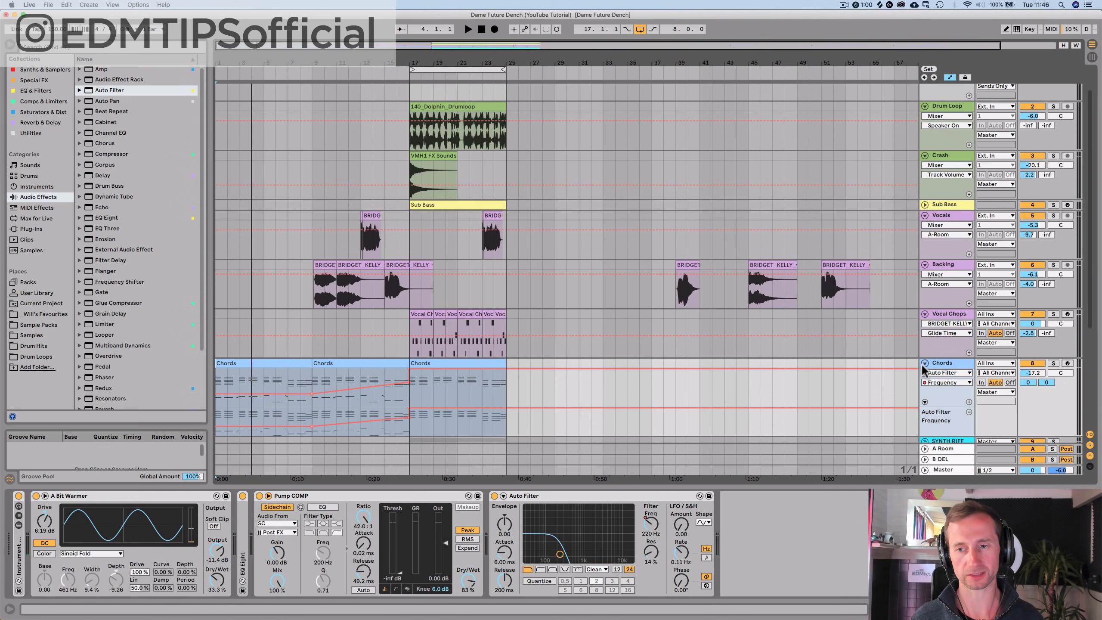
Step: Fold the Chords, Vocal Chops, Backing and Vocals tracks in the arrangement
{"action": "left_click", "coordinate": [925, 363]}
{"action": "left_click", "coordinate": [924, 313]}
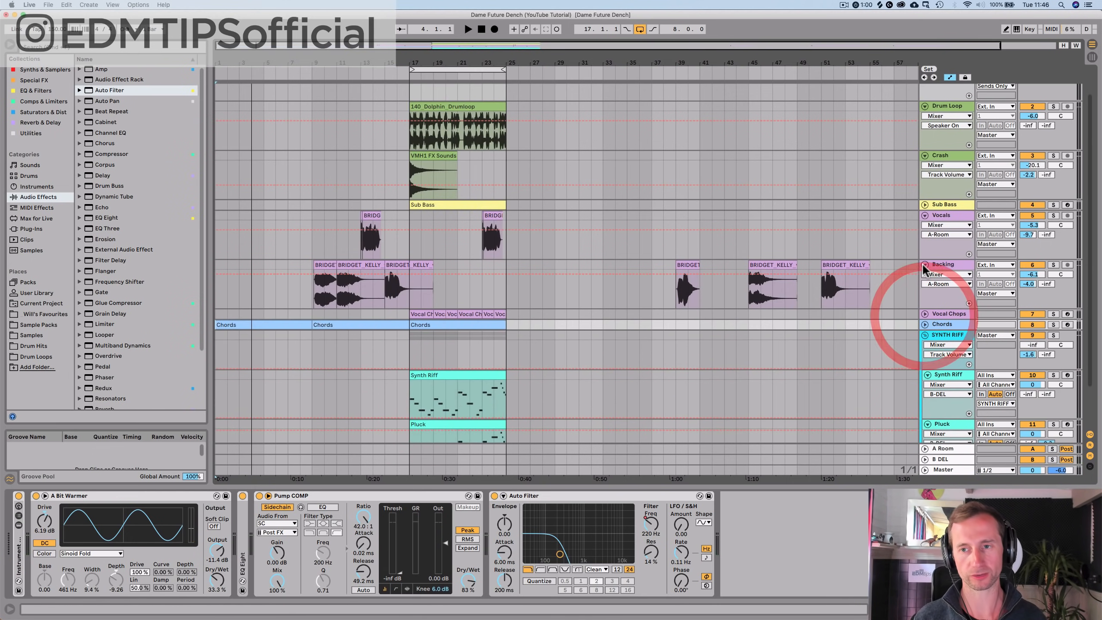
{"action": "left_click", "coordinate": [925, 264]}
{"action": "left_click", "coordinate": [925, 215]}
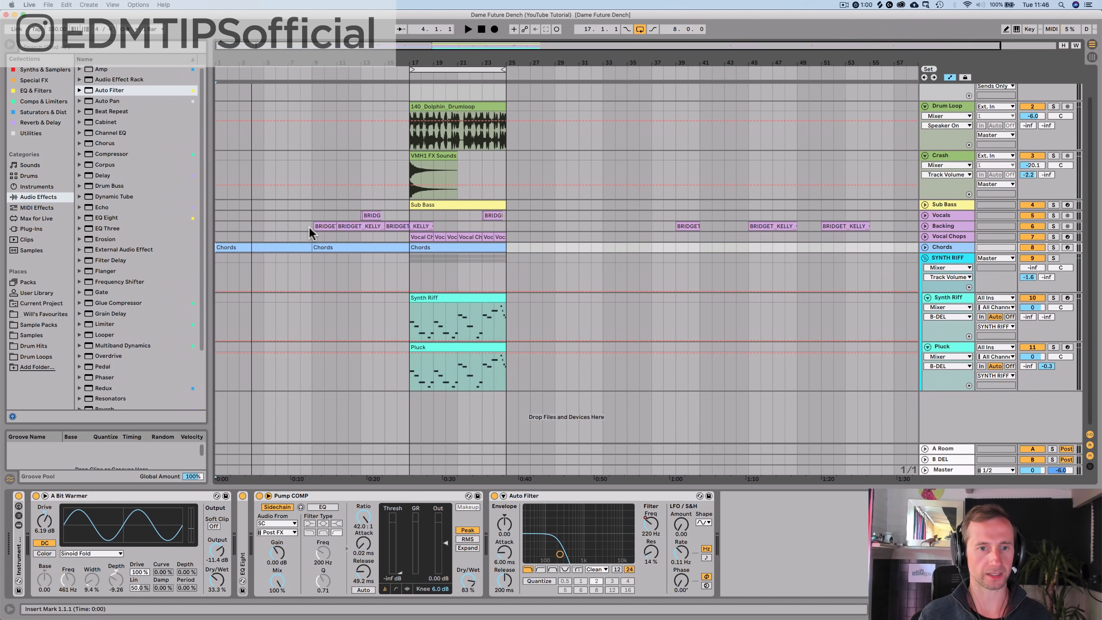
Step: Copy the Vocals and Backing clips from bars 9 to 17 and paste them at bar 1
{"action": "mouse_move", "coordinate": [311, 217]}
{"action": "left_mouse_down"}
{"action": "mouse_move", "coordinate": [343, 203]}
{"action": "mouse_move", "coordinate": [404, 212]}
{"action": "left_mouse_up"}
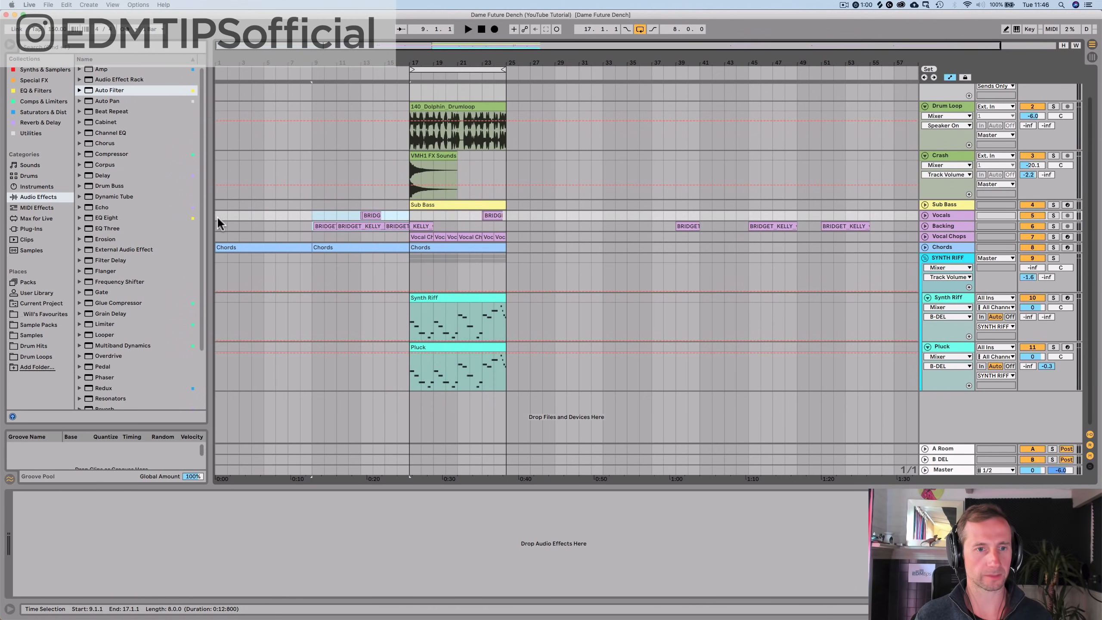
{"action": "left_click", "coordinate": [217, 219]}
{"action": "key", "text": "ctrl+v"}
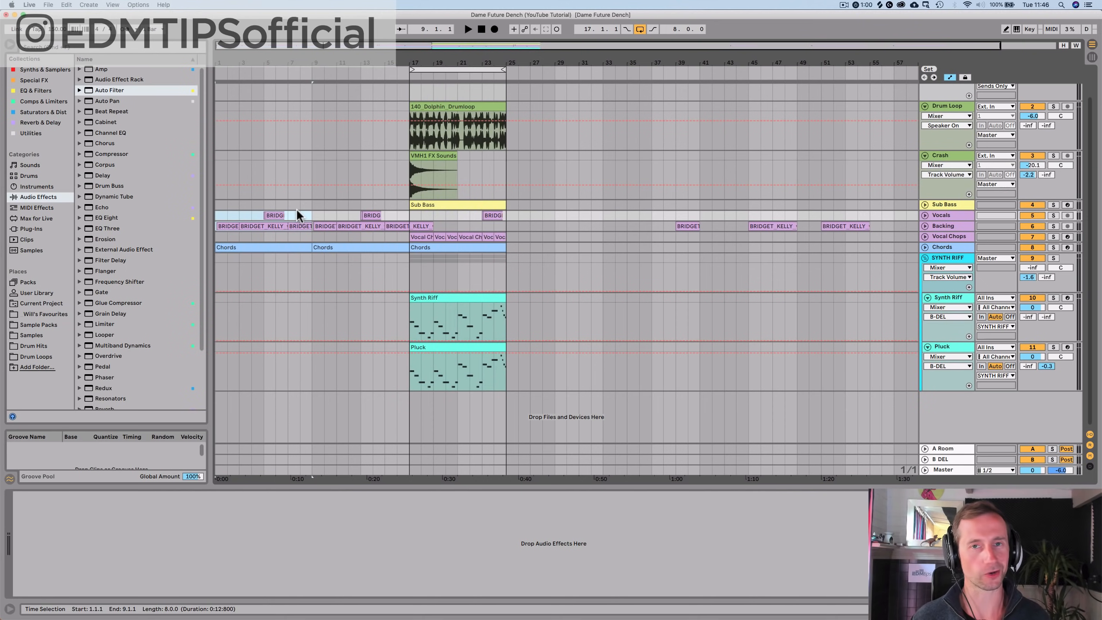
Step: Turn off looping, fold the SYNTH RIFF group, and add a MIDI track named Guitar Pluck below it
{"action": "left_click", "coordinate": [640, 29]}
{"action": "left_click", "coordinate": [925, 258]}
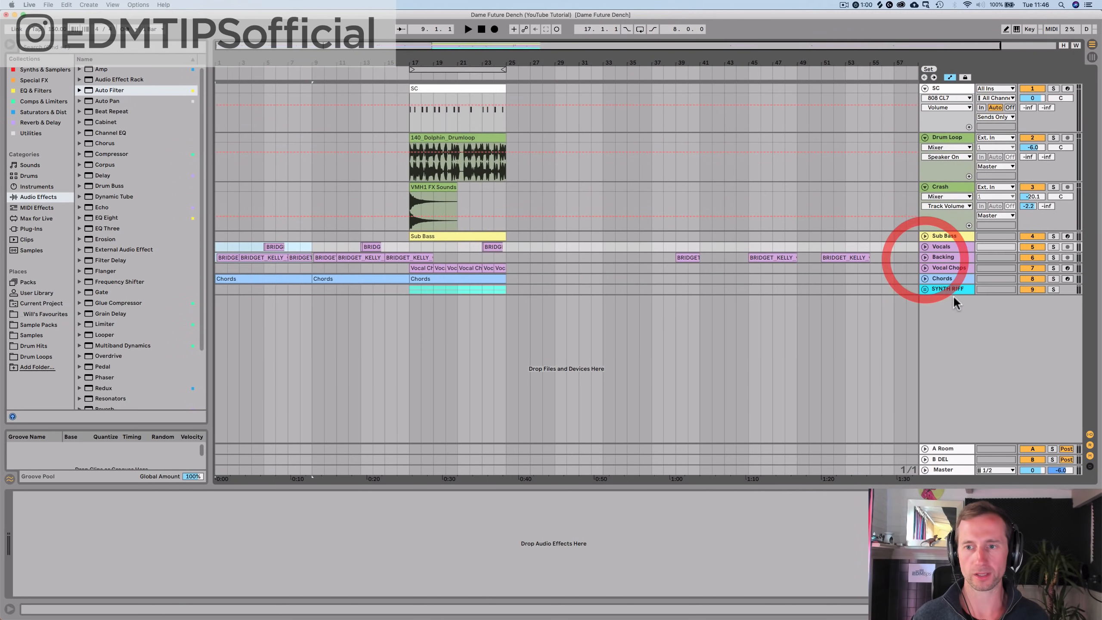
{"action": "left_click", "coordinate": [957, 290]}
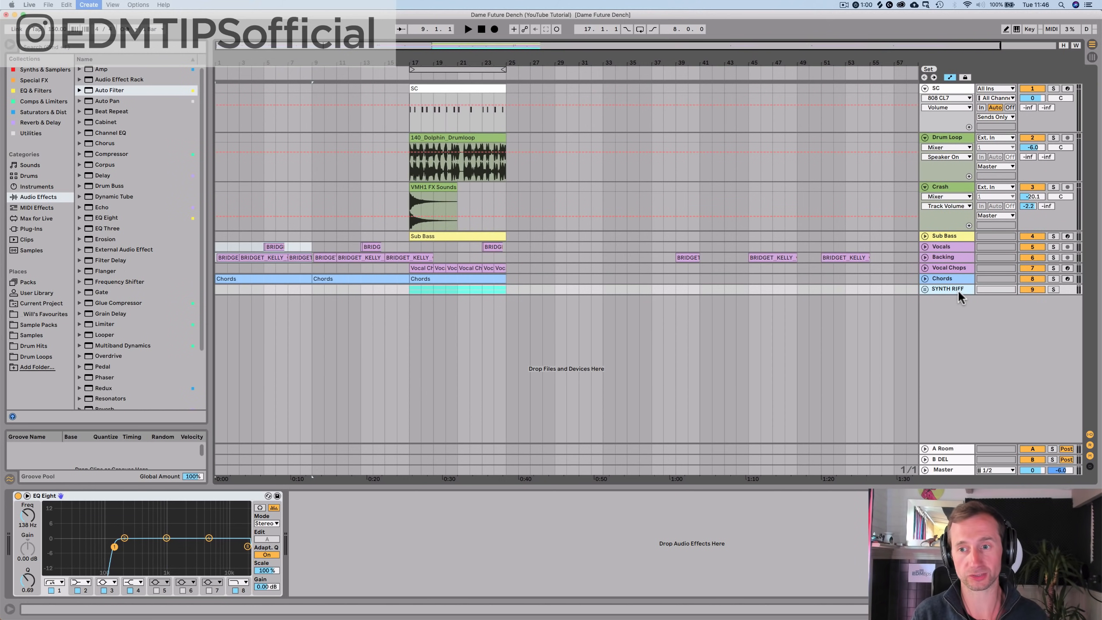
{"action": "key", "text": "super+shift+t"}
{"action": "double_click", "coordinate": [947, 300]}
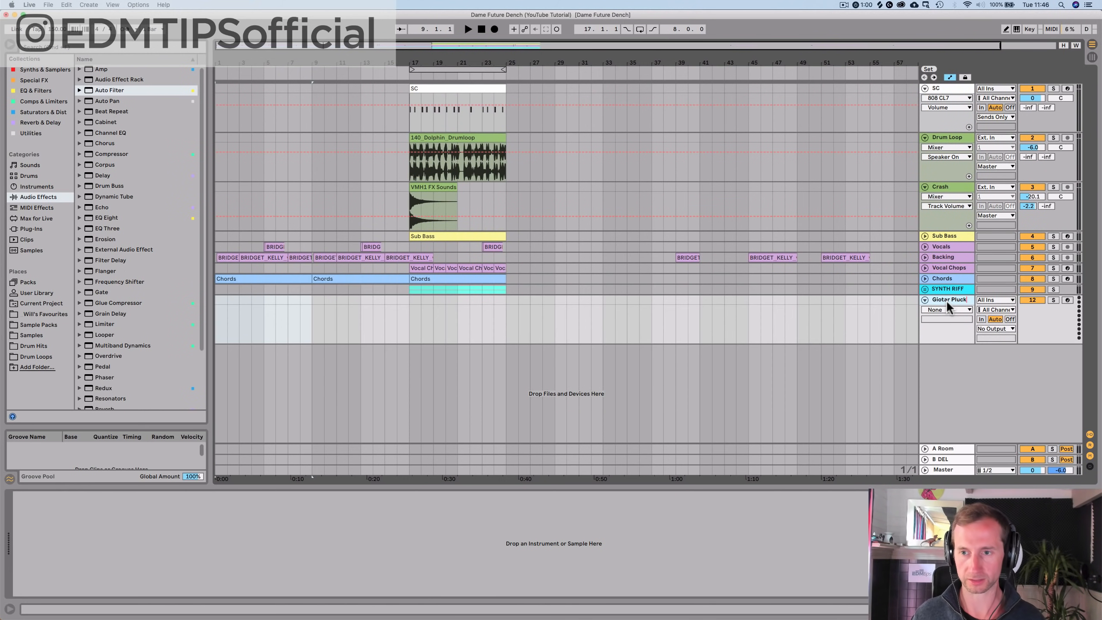
{"action": "left_click", "coordinate": [942, 300]}
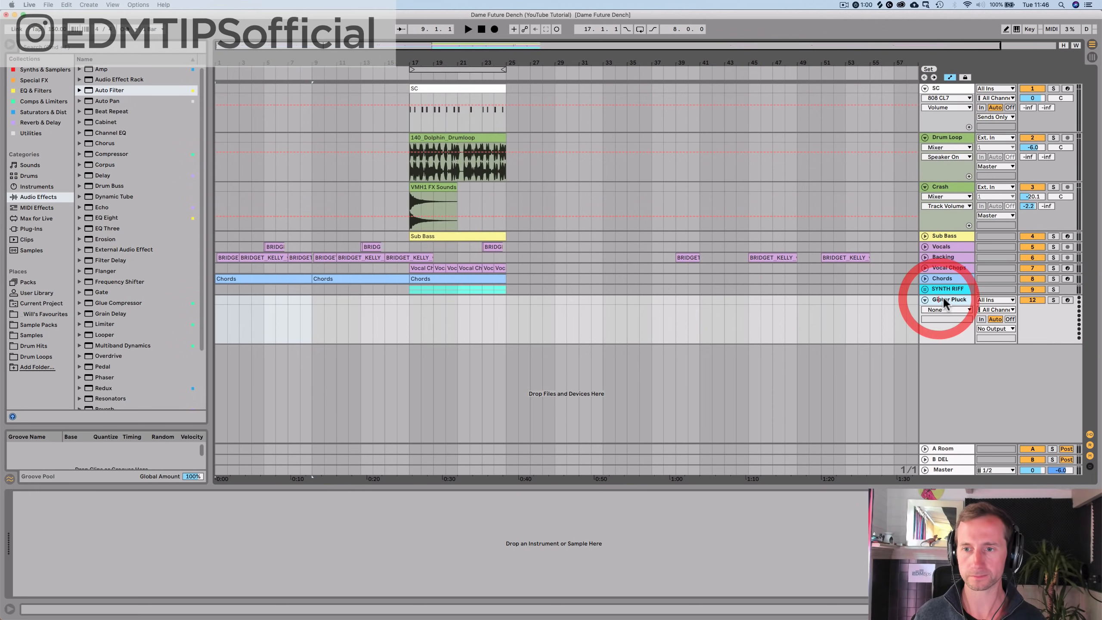
{"action": "key", "text": "BackSpace"}
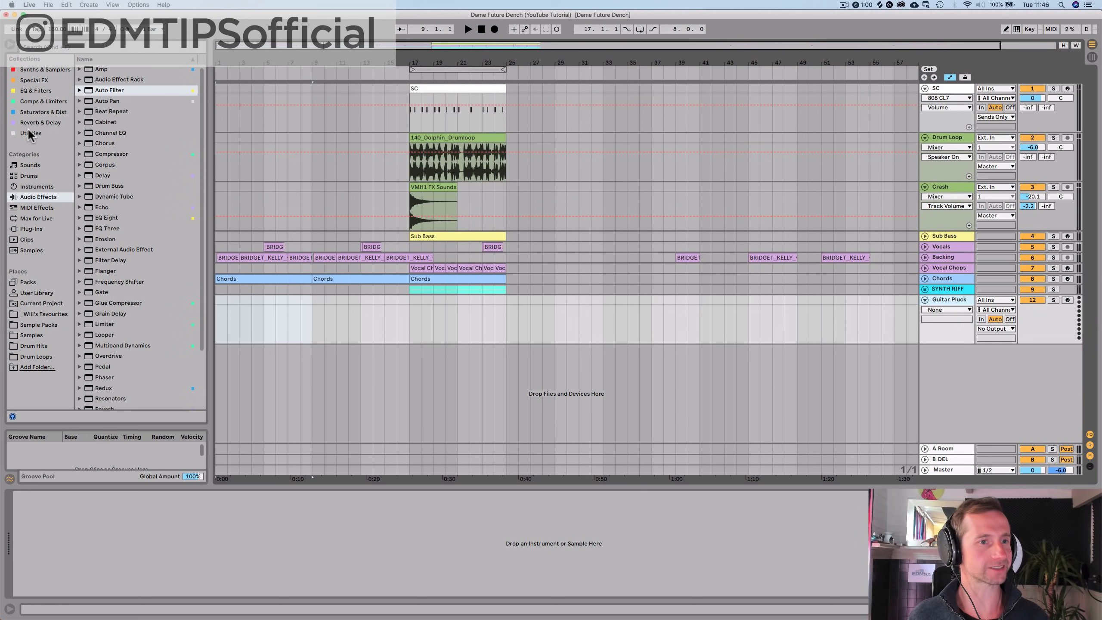
Step: Load the Guitar Palm Legacy preset from the Guitar & Plucked sounds onto the Guitar Pluck track and set its volume to -6 dB
{"action": "left_click", "coordinate": [25, 164]}
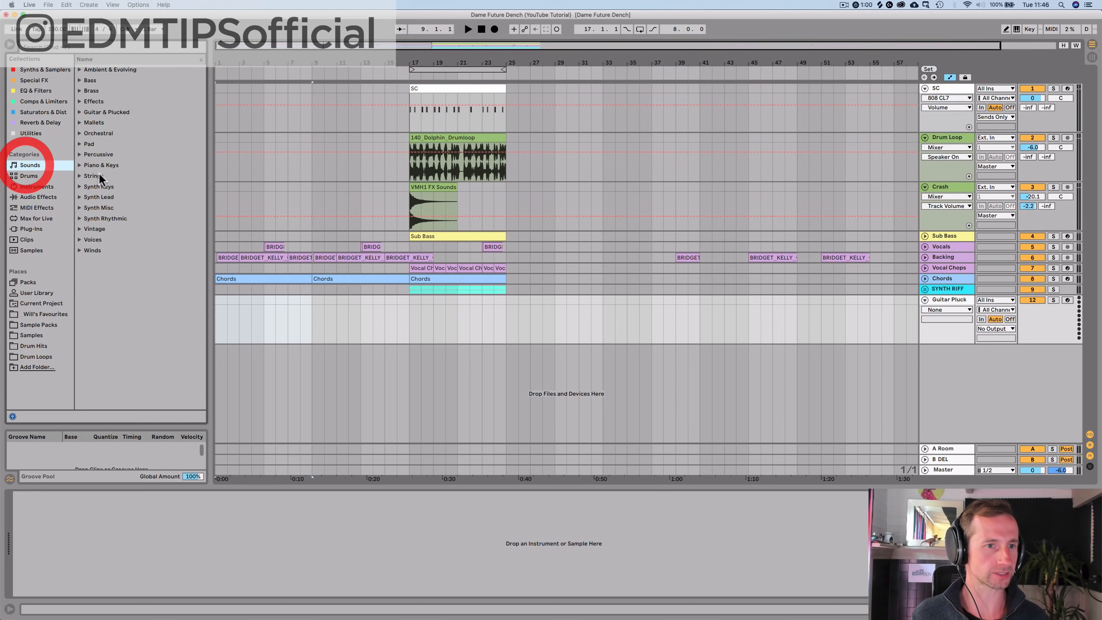
{"action": "left_click", "coordinate": [97, 112]}
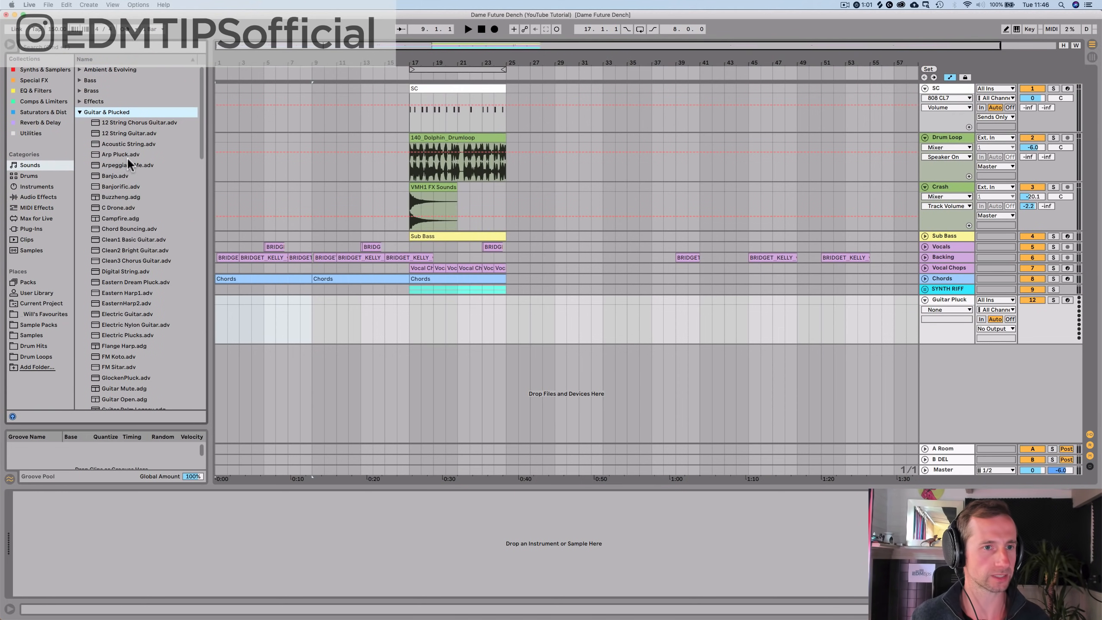
{"action": "scroll", "coordinate": [126, 240], "scroll_direction": "down", "scroll_amount": 5}
{"action": "left_click", "coordinate": [128, 218]}
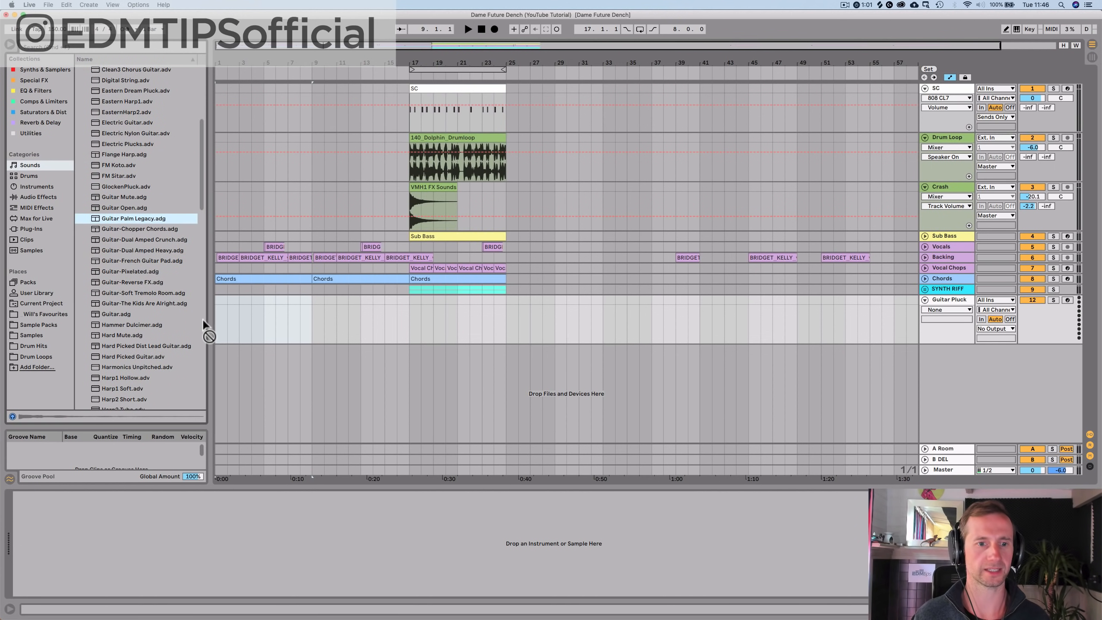
{"action": "left_click_drag", "start_coordinate": [202, 320], "coordinate": [220, 319]}
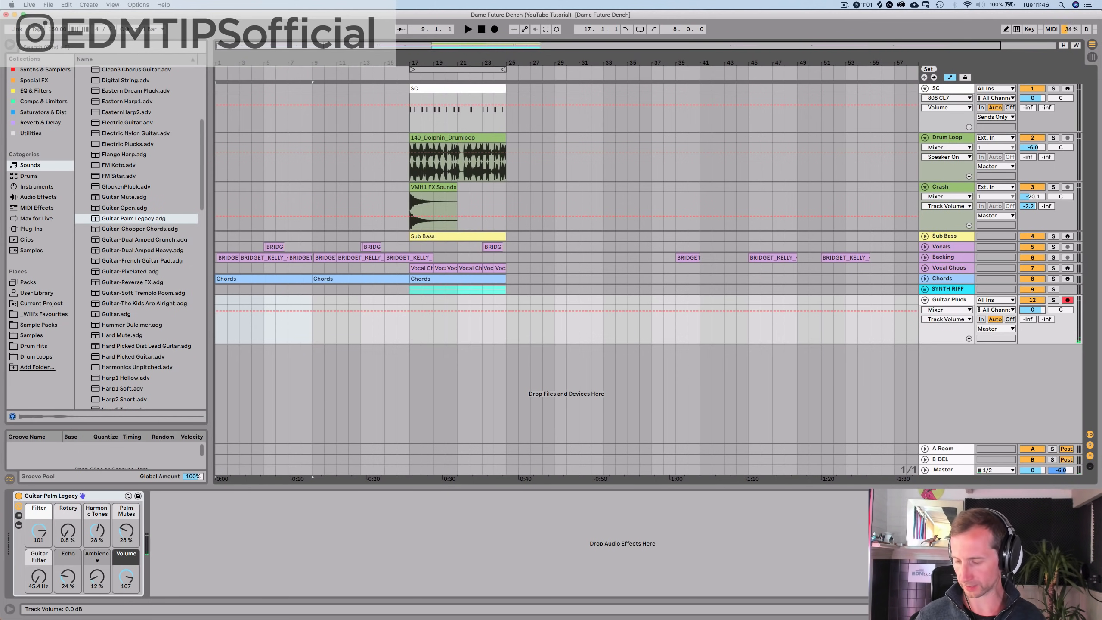
{"action": "key", "text": "Return"}
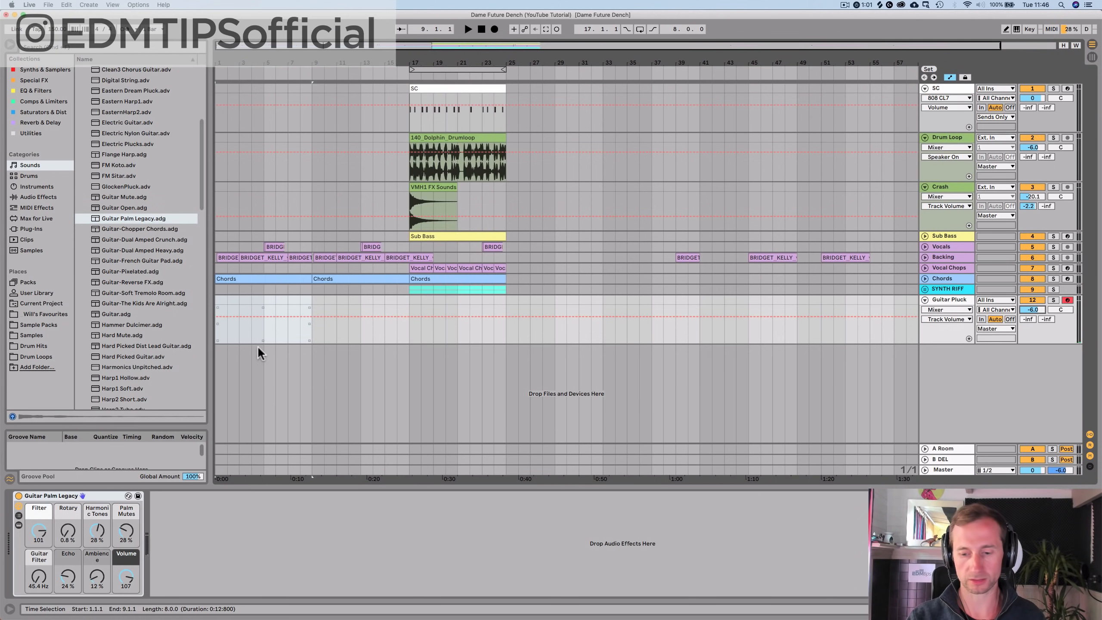
Step: Hide the automation lanes and create a MIDI clip named Guitar Pluck from bar 1 to bar 9 on the Guitar Pluck track
{"action": "left_click", "coordinate": [217, 337]}
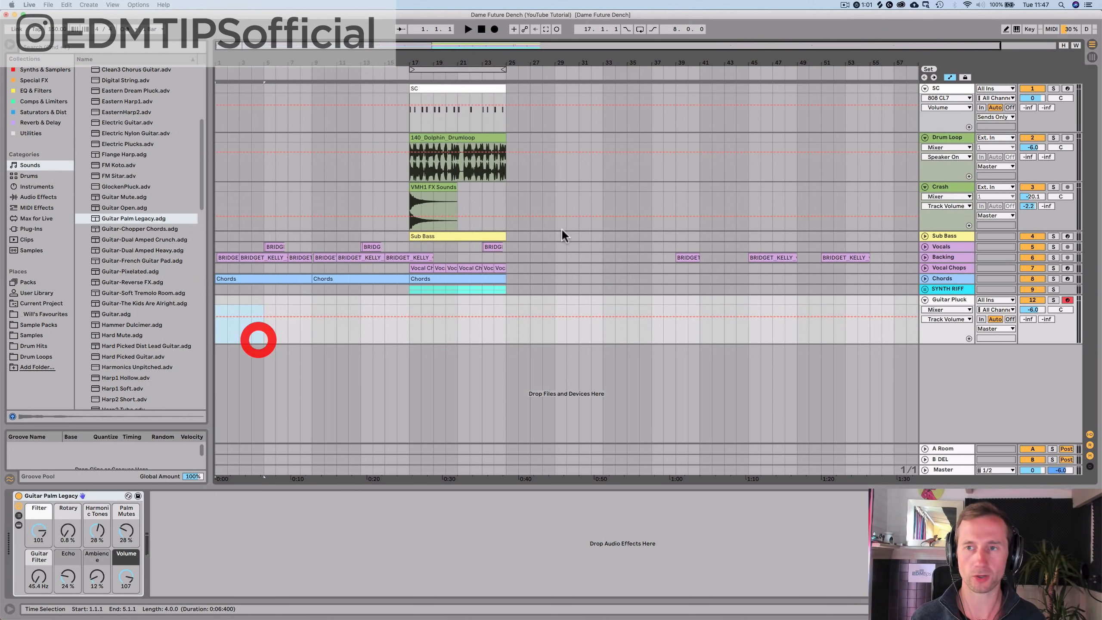
{"action": "left_click", "coordinate": [951, 79]}
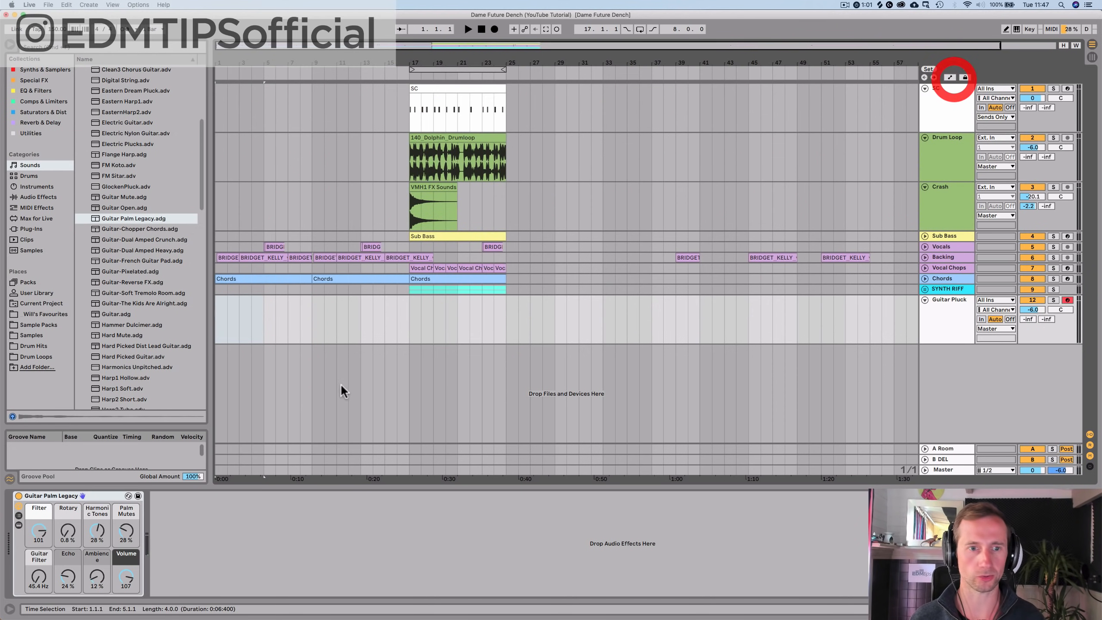
{"action": "left_click_drag", "start_coordinate": [310, 315], "coordinate": [212, 326]}
{"action": "double_click", "coordinate": [212, 327]}
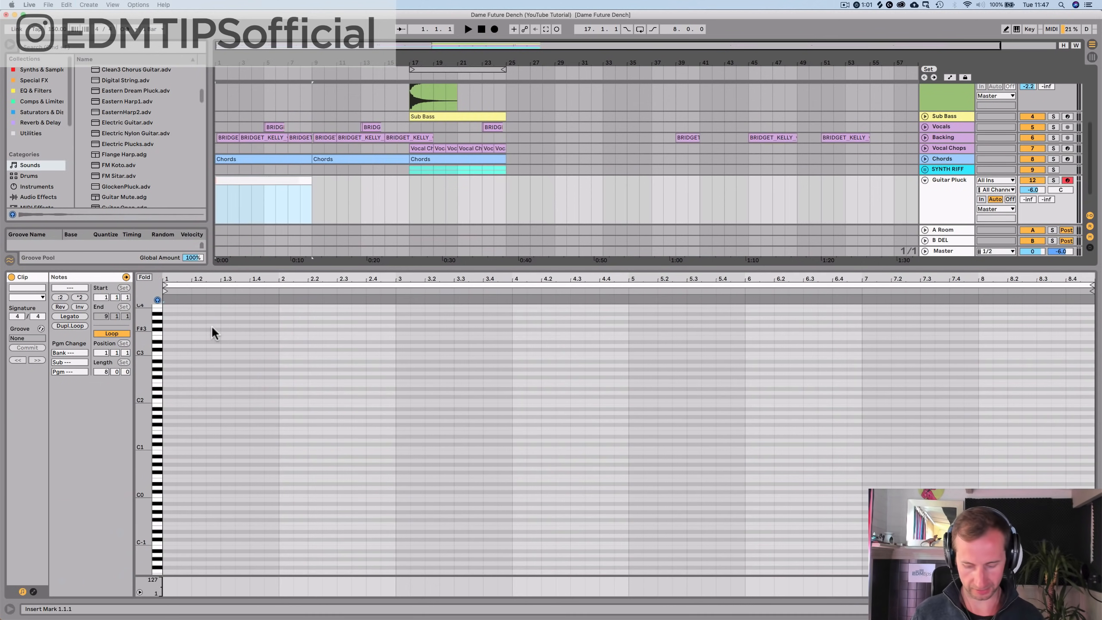
{"action": "type", "text": "Gu"}
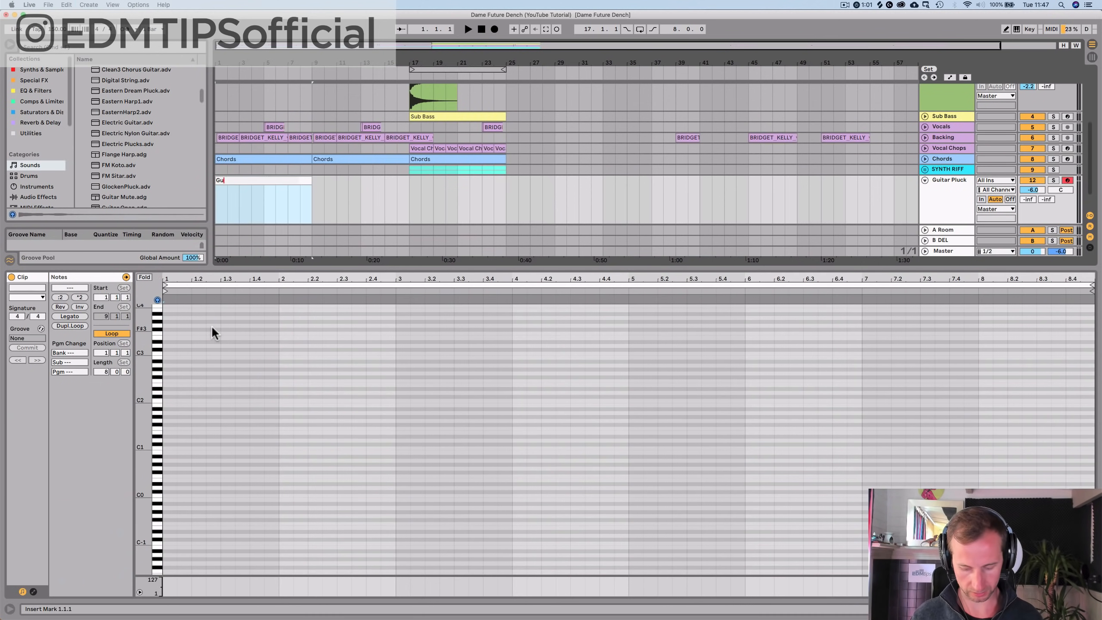
{"action": "type", "text": "itar Pluck"}
{"action": "key", "text": "Return"}
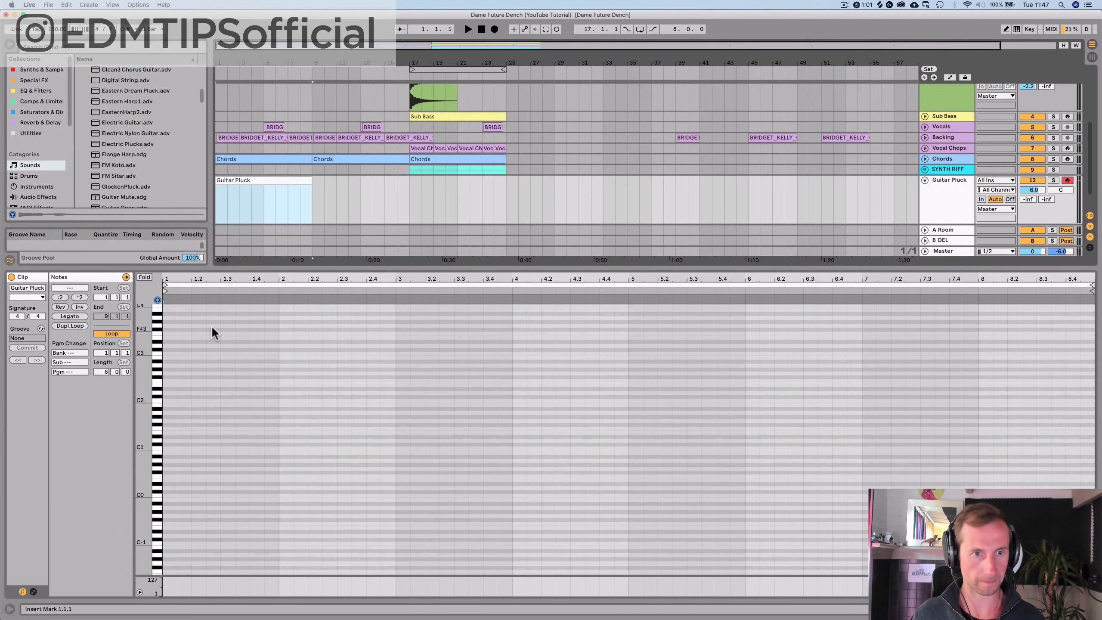
Step: Examine the notes of the first chord in the intro's first Chords clip as a reference for the guitar part
{"action": "left_click", "coordinate": [251, 178]}
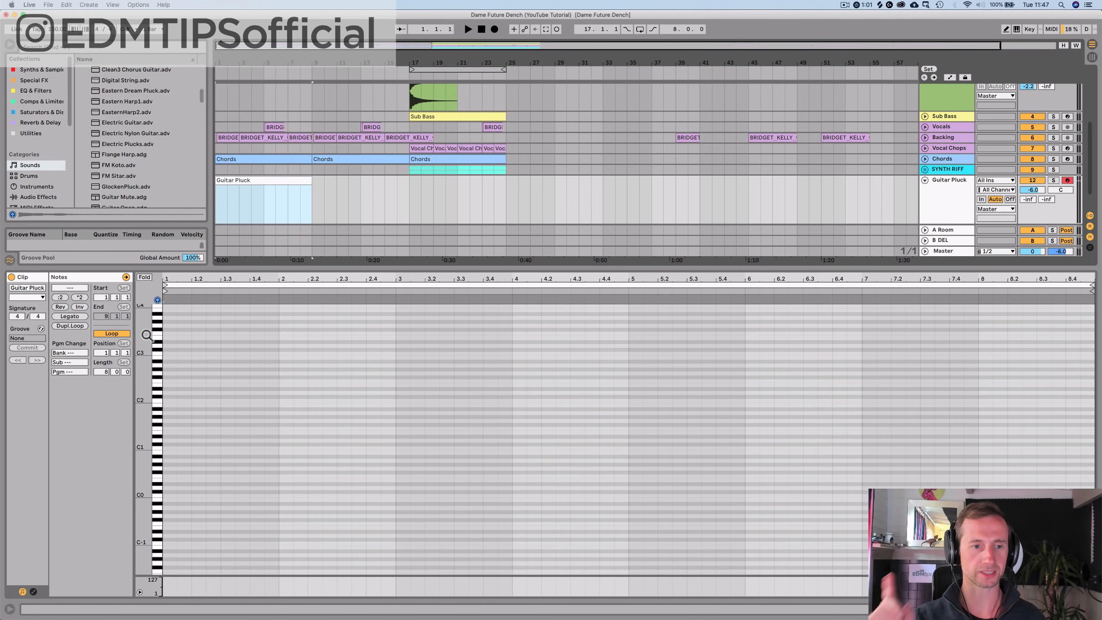
{"action": "left_click_drag", "start_coordinate": [144, 413], "coordinate": [155, 378]}
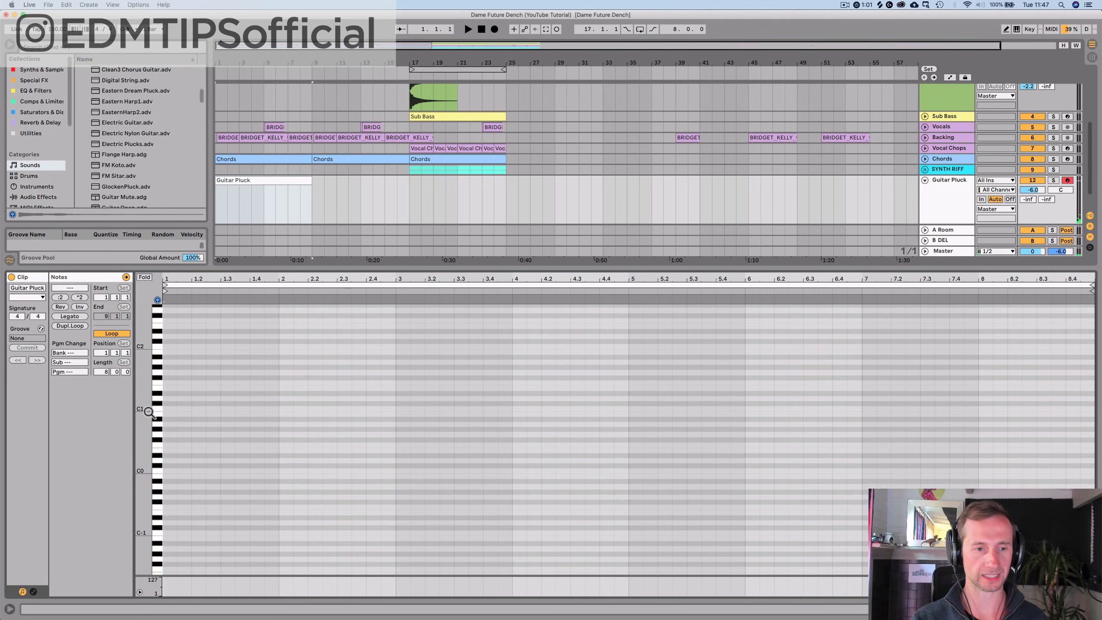
{"action": "left_click", "coordinate": [249, 160]}
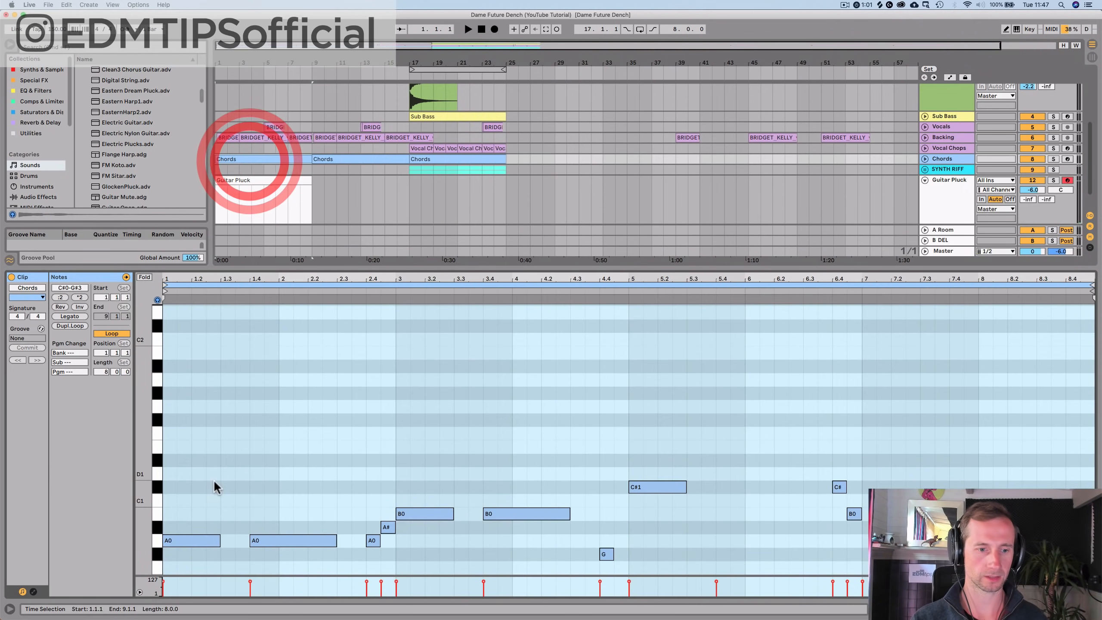
{"action": "scroll", "coordinate": [207, 492], "scroll_direction": "up", "scroll_amount": 10}
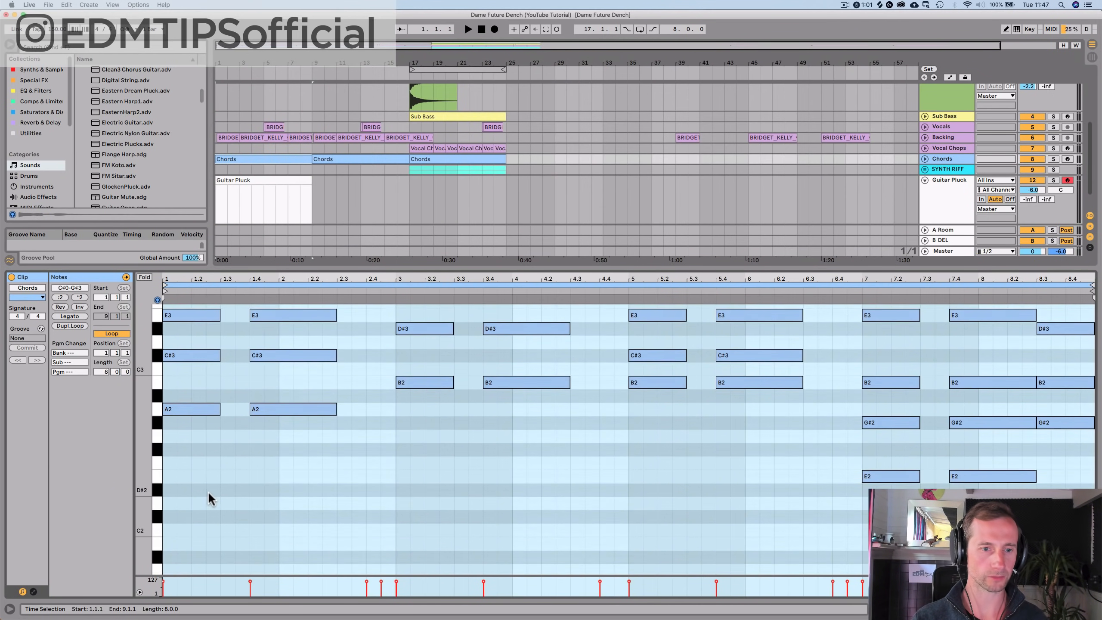
{"action": "left_click", "coordinate": [202, 495]}
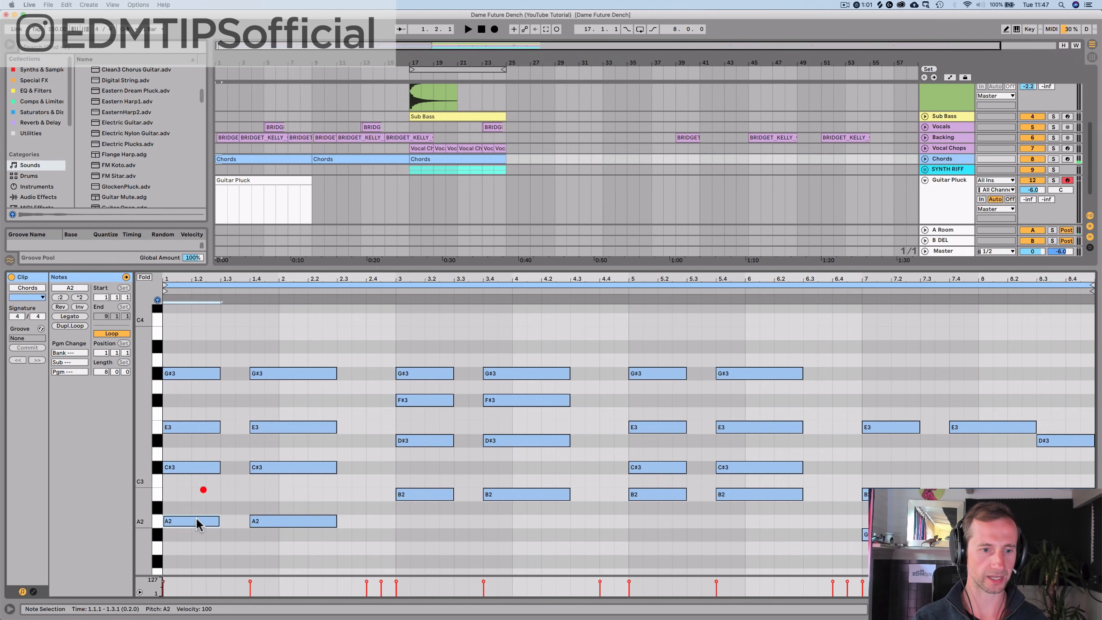
{"action": "left_click", "coordinate": [188, 428]}
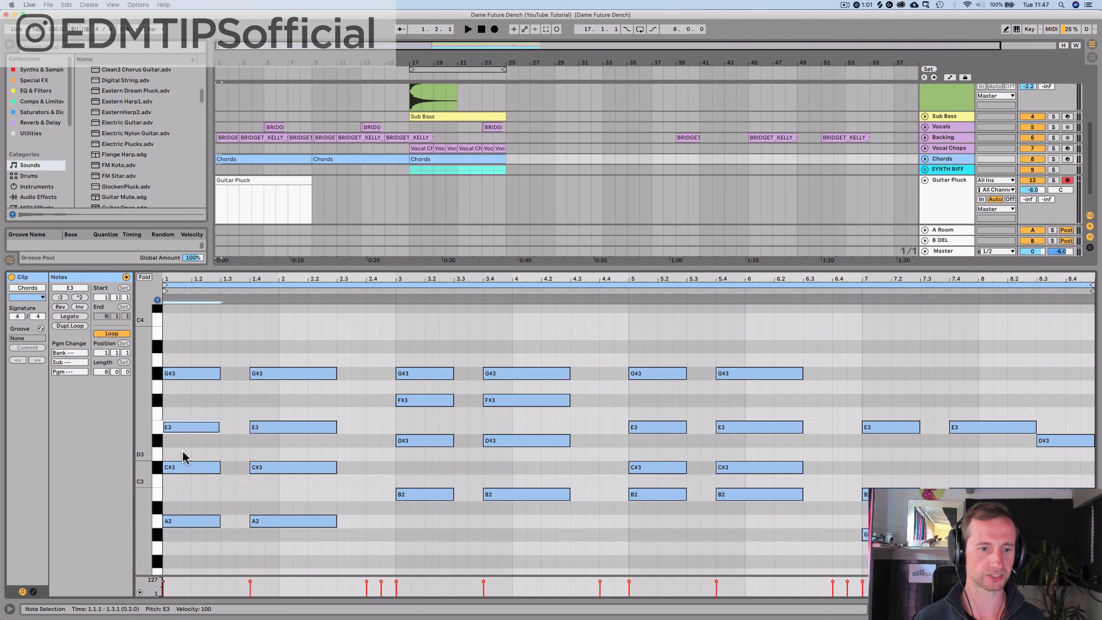
Step: Enter an eighth-note arpeggio of A2, C#3 and E3 at the start of the Guitar Pluck clip
{"action": "key", "text": "shift+Tab"}
{"action": "double_click", "coordinate": [251, 299]}
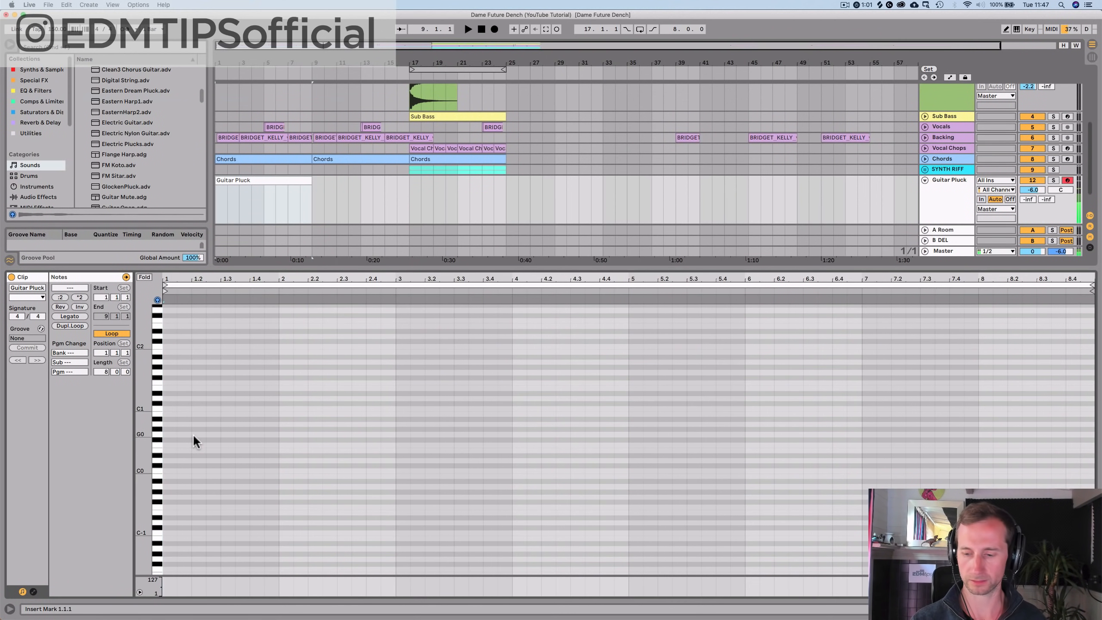
{"action": "scroll", "coordinate": [202, 449], "scroll_direction": "up", "scroll_amount": 5}
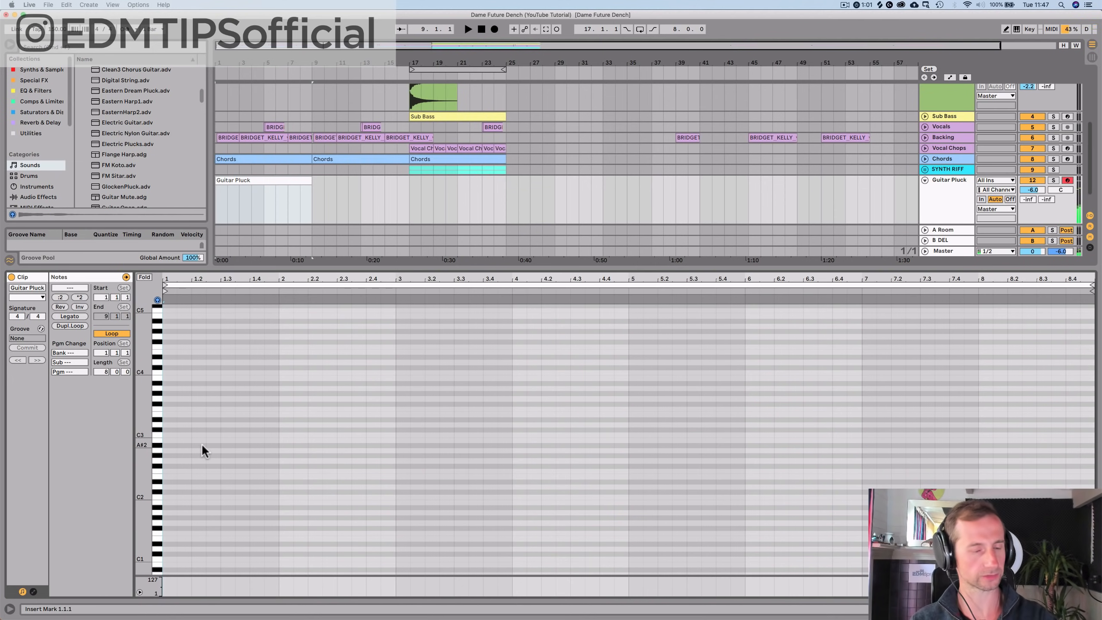
{"action": "double_click", "coordinate": [170, 452]}
{"action": "left_click", "coordinate": [182, 425]}
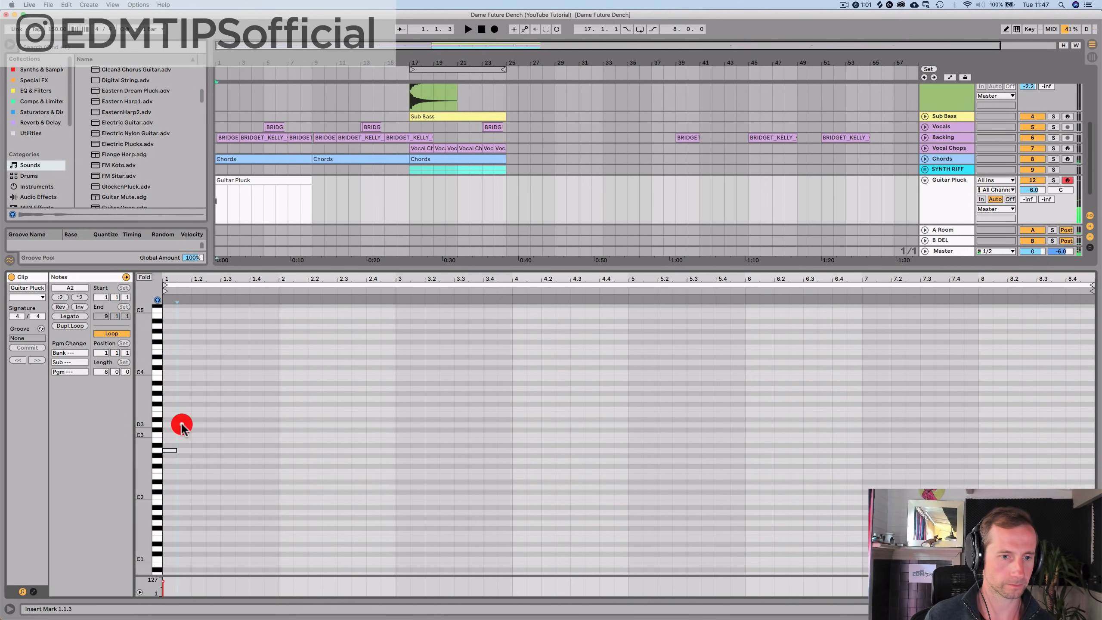
{"action": "double_click", "coordinate": [182, 429]}
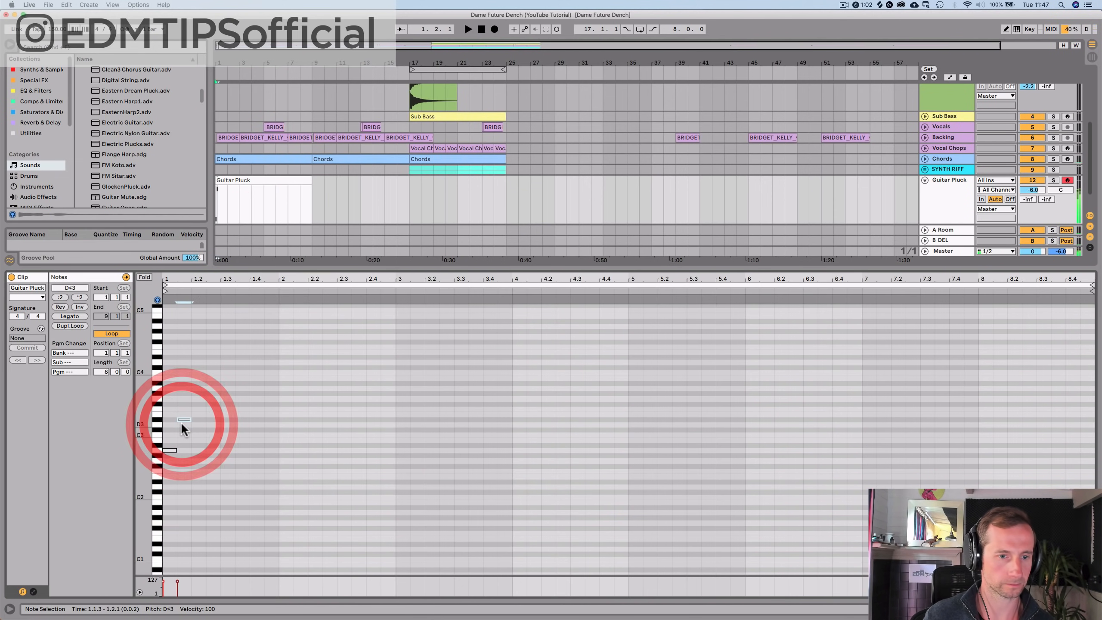
{"action": "double_click", "coordinate": [200, 409]}
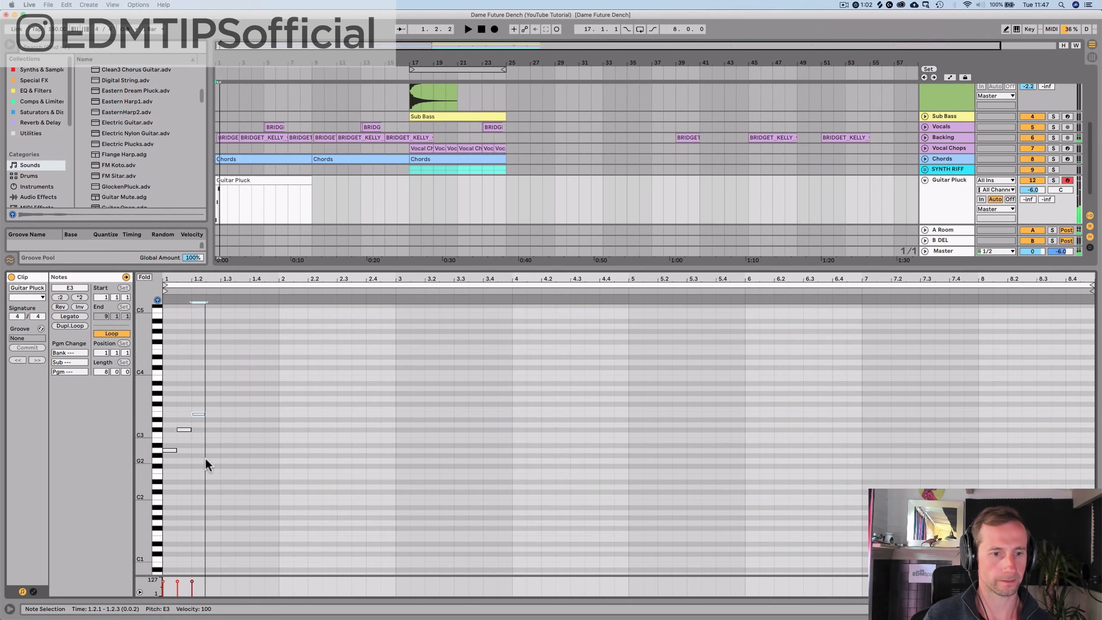
Step: Duplicate the three-note A2, C#3, E3 arpeggio four times across bars 1 and 2, and play it back from the start
{"action": "left_click_drag", "start_coordinate": [206, 457], "coordinate": [157, 409]}
{"action": "key", "text": "super+d"}
{"action": "key", "text": "super+d"}
{"action": "key", "text": "super+d"}
{"action": "key", "text": "super+d"}
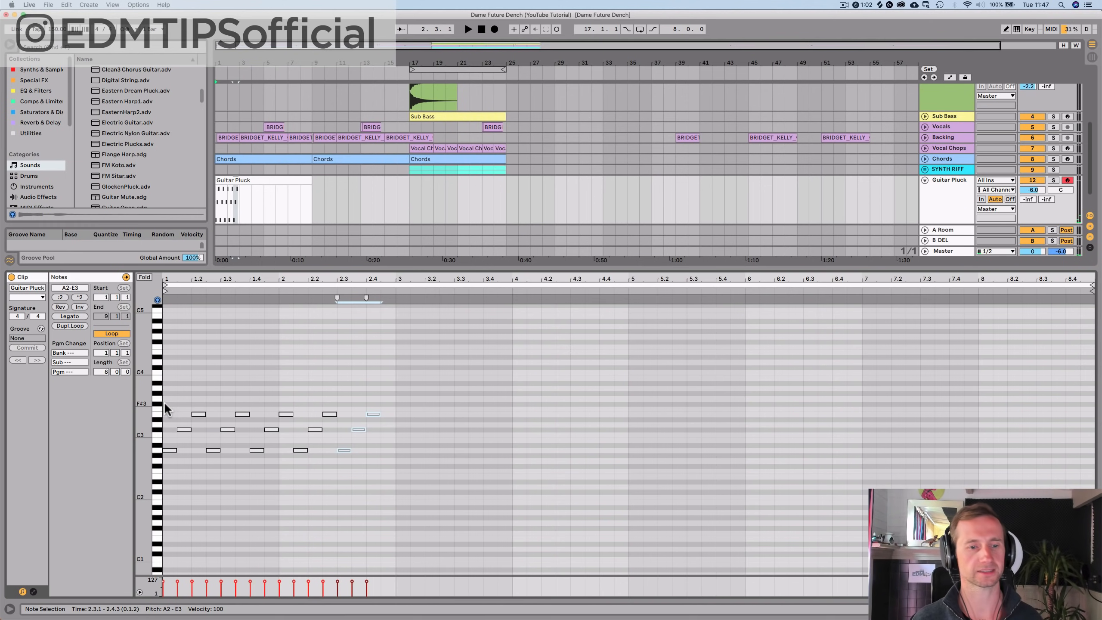
{"action": "left_click", "coordinate": [164, 402]}
{"action": "key", "text": "space"}
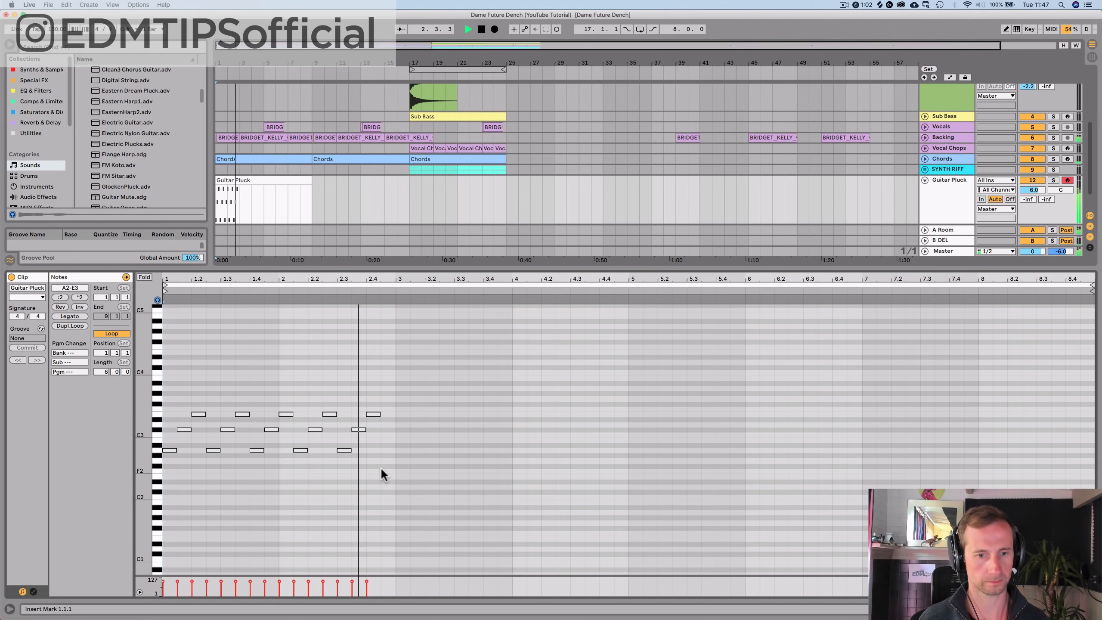
{"action": "key", "text": "space"}
Step: Add a C#3 note to end bar 2, and starting notes B2 at bar 3, C#3 at bar 5 and E3 at bar 7
{"action": "left_click", "coordinate": [387, 429]}
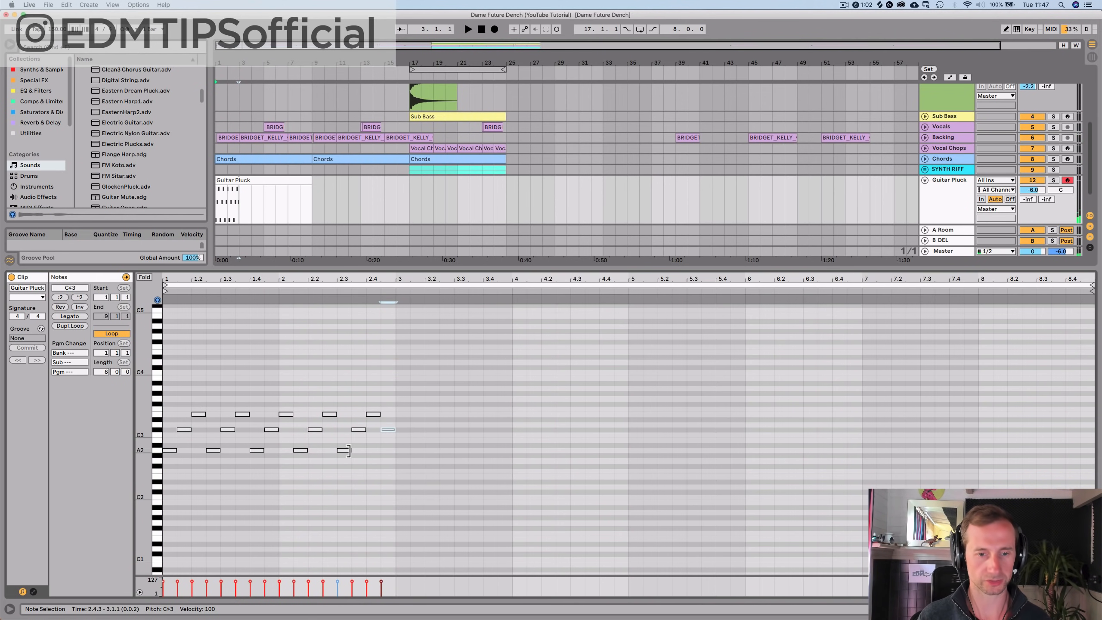
{"action": "left_click", "coordinate": [400, 446]}
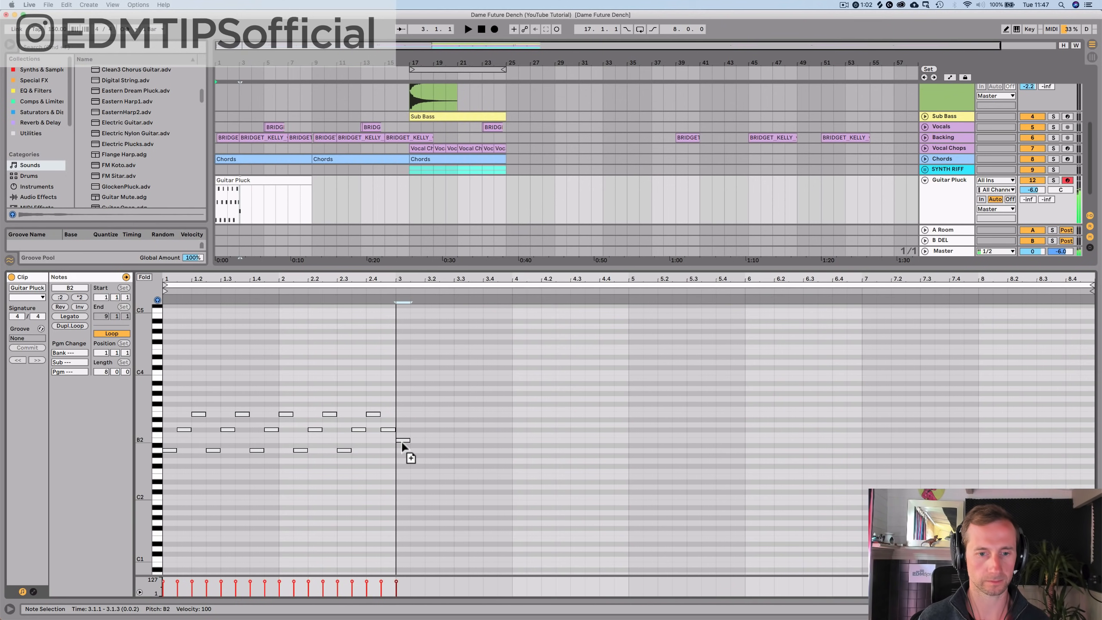
{"action": "left_click", "coordinate": [563, 440]}
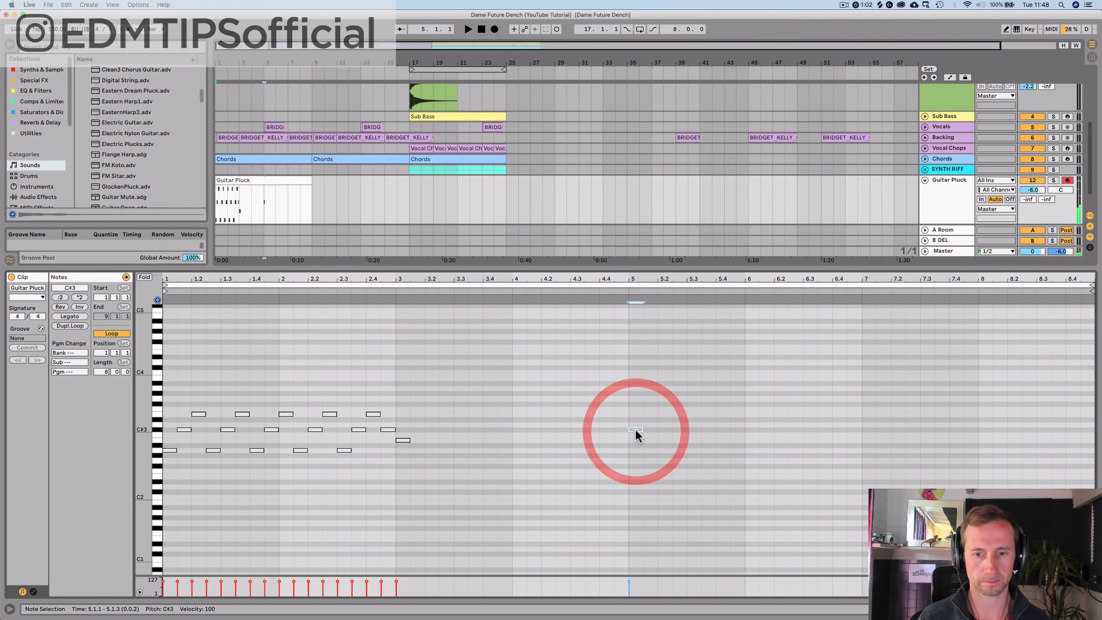
{"action": "left_click", "coordinate": [870, 434]}
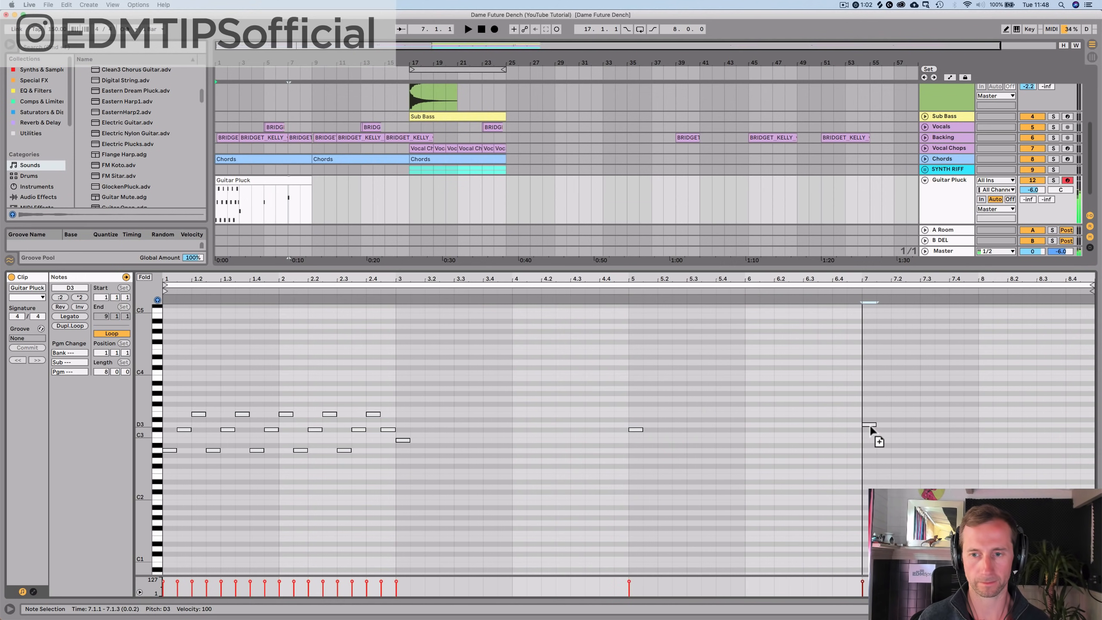
{"action": "left_click", "coordinate": [869, 414]}
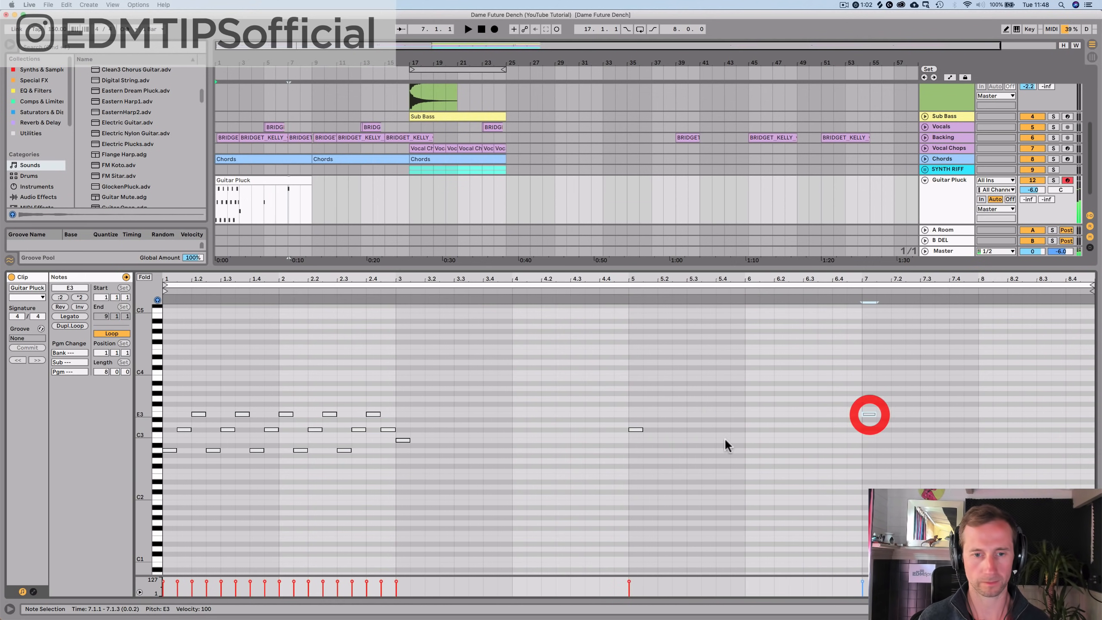
{"action": "left_click", "coordinate": [401, 439]}
{"action": "left_click", "coordinate": [415, 424]}
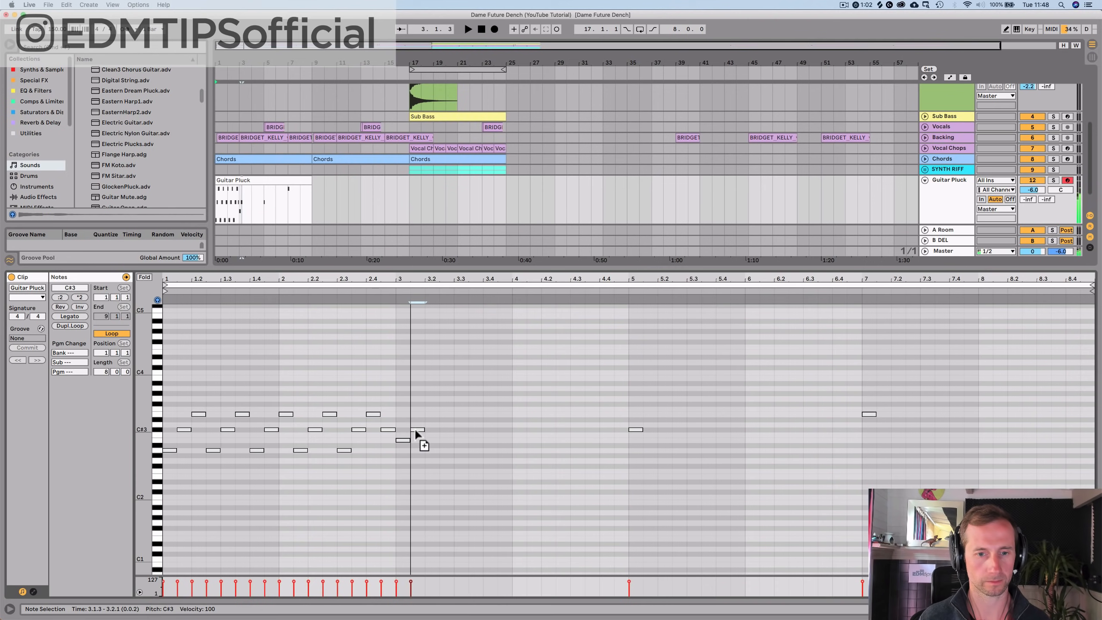
{"action": "left_click_drag", "start_coordinate": [415, 430], "coordinate": [422, 420]}
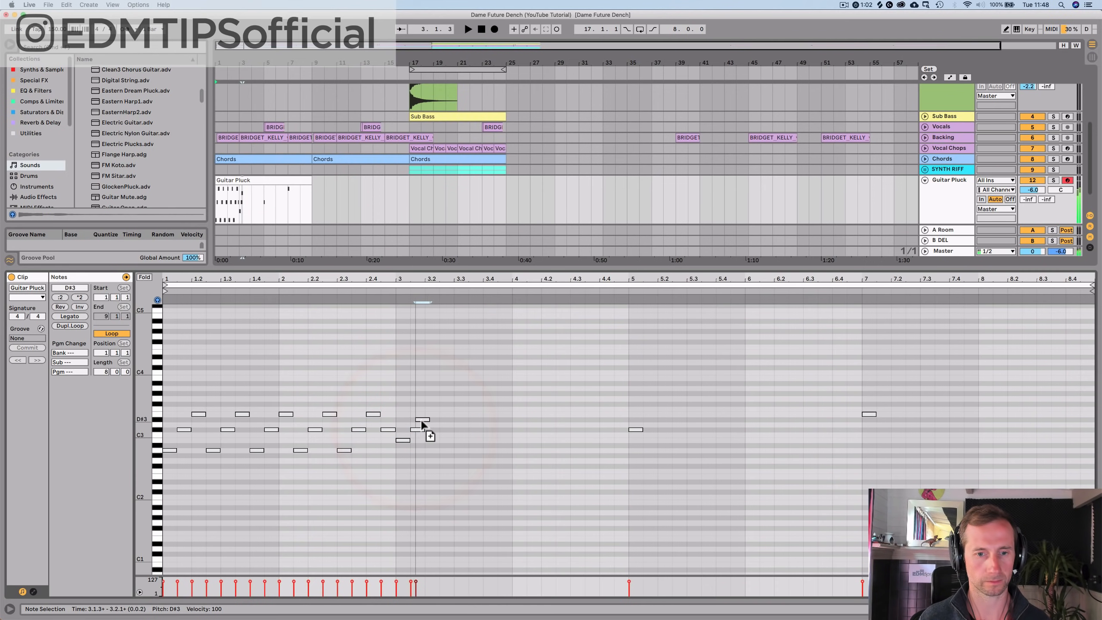
{"action": "left_click", "coordinate": [424, 395]}
Step: Examine the notes of the bar 3 chord in the first Chords clip as a reference for the guitar part
{"action": "left_click", "coordinate": [234, 160]}
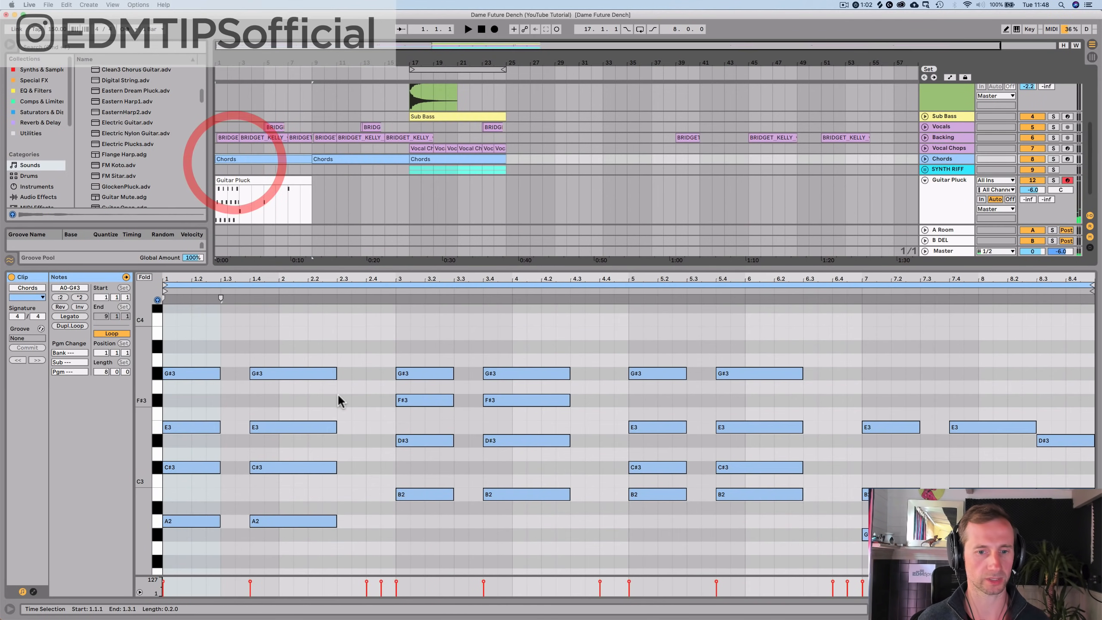
{"action": "left_click", "coordinate": [411, 494]}
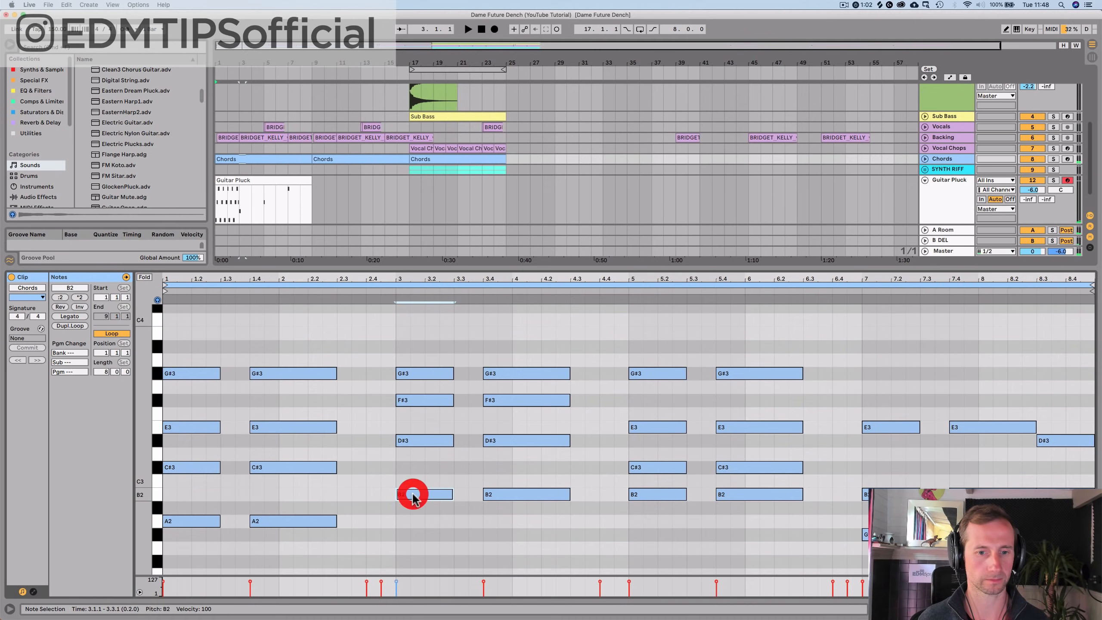
{"action": "left_click", "coordinate": [425, 400]}
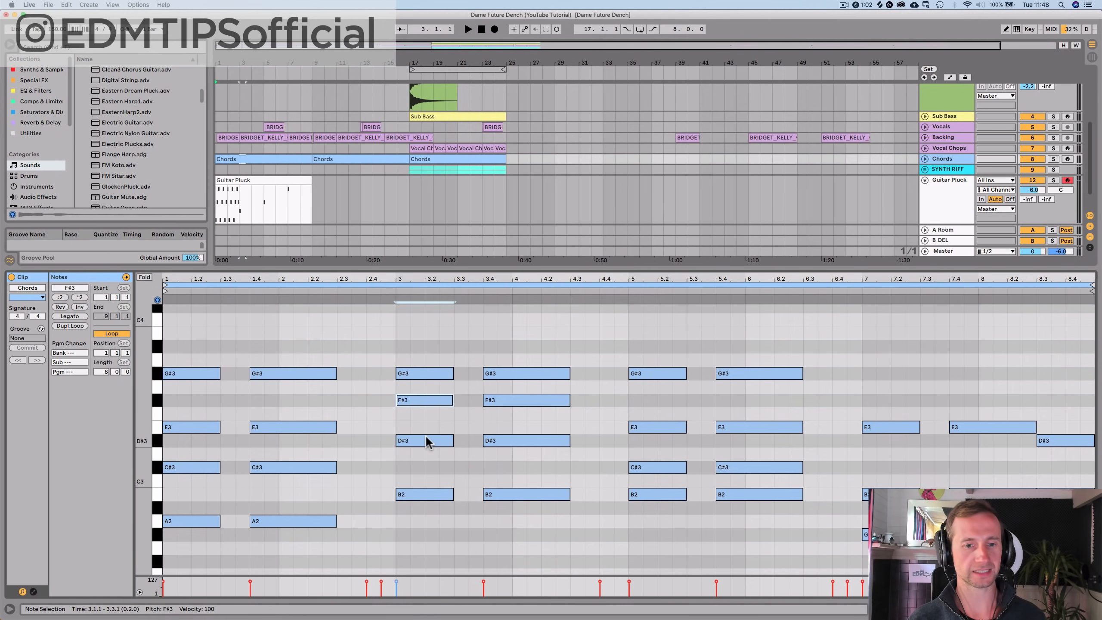
{"action": "key", "text": "shift+Tab"}
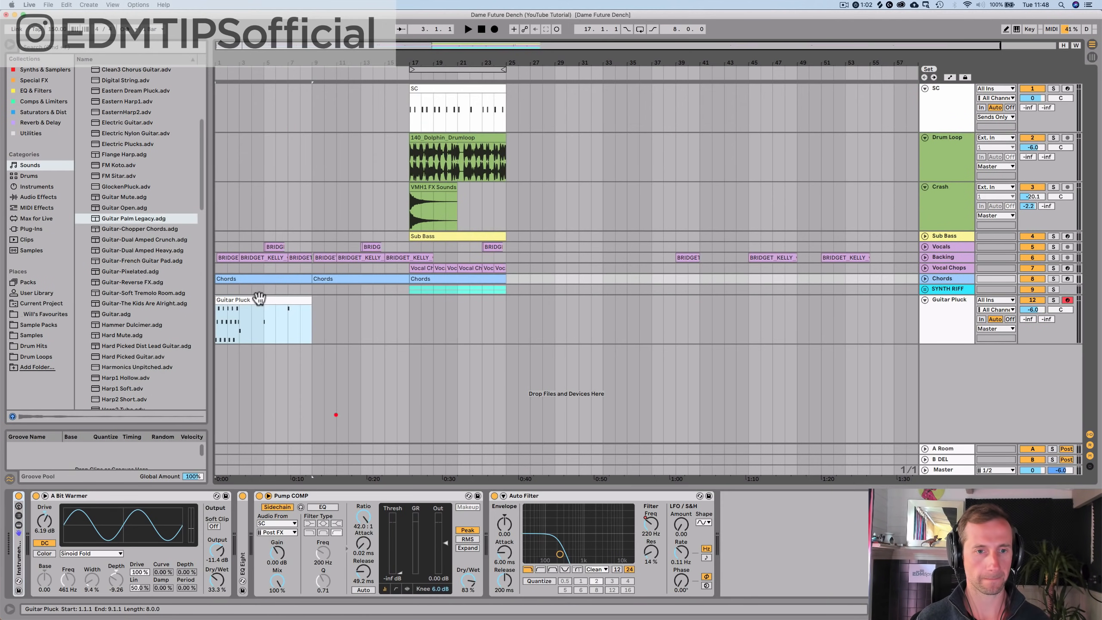
Step: Build a B2, D#3, F#3 arpeggio at bar 3 of the Guitar Pluck clip, duplicate it four times and end bar 4 with D#3
{"action": "double_click", "coordinate": [261, 311]}
{"action": "mouse_move", "coordinate": [399, 440]}
{"action": "left_mouse_down"}
{"action": "mouse_move", "coordinate": [401, 419]}
{"action": "mouse_move", "coordinate": [433, 395]}
{"action": "mouse_move", "coordinate": [426, 443]}
{"action": "mouse_move", "coordinate": [402, 455]}
{"action": "left_mouse_up"}
{"action": "double_click", "coordinate": [431, 403]}
{"action": "key", "text": "super+d"}
{"action": "key", "text": "super+d"}
{"action": "key", "text": "super+d"}
{"action": "key", "text": "super+d"}
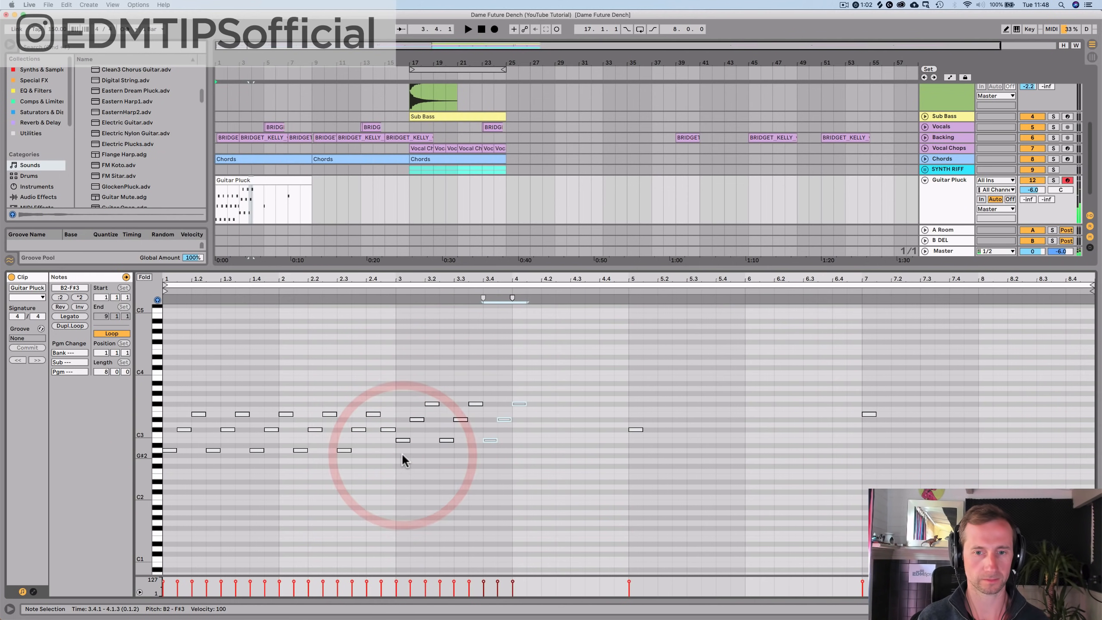
{"action": "left_click", "coordinate": [600, 420]}
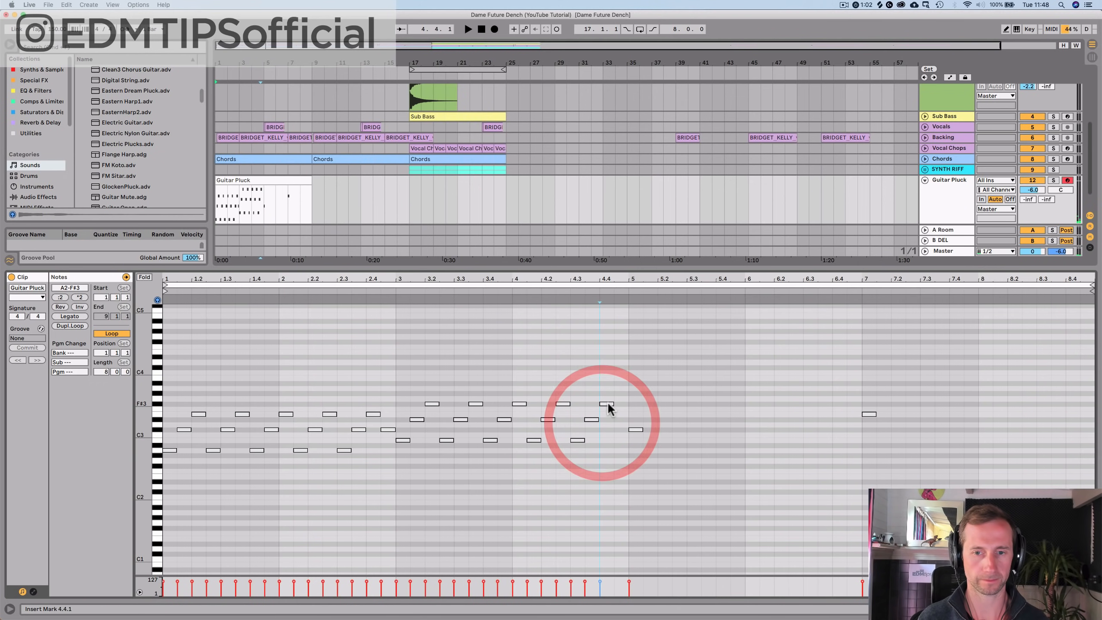
{"action": "double_click", "coordinate": [621, 419]}
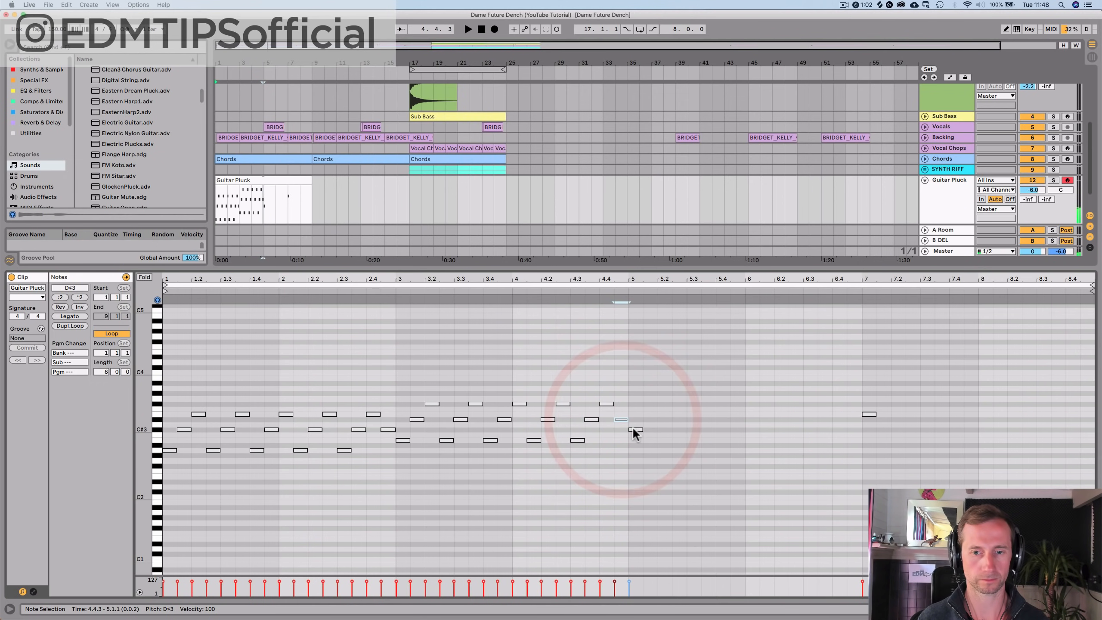
Step: Complete a C#3, E3, G#3 arpeggio at bar 5, duplicate it four times and end bar 6 with an E3 note
{"action": "double_click", "coordinate": [649, 414]}
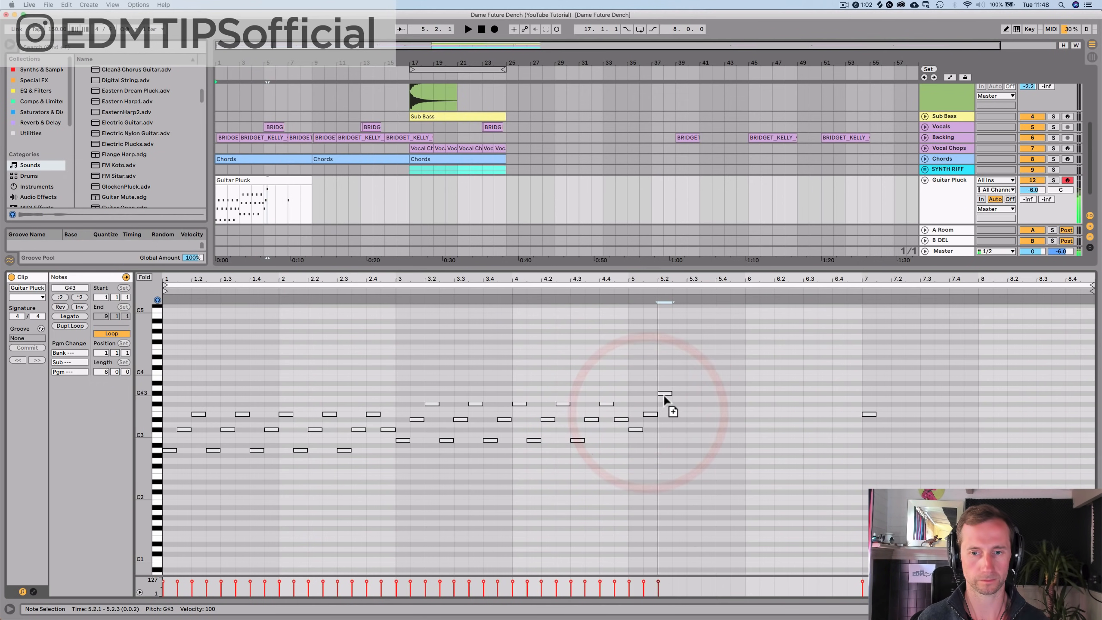
{"action": "double_click", "coordinate": [665, 393]}
{"action": "left_click_drag", "start_coordinate": [666, 432], "coordinate": [631, 378]}
{"action": "key", "text": "ctrl+d"}
{"action": "key", "text": "ctrl+d"}
{"action": "key", "text": "ctrl+d"}
{"action": "key", "text": "ctrl+d"}
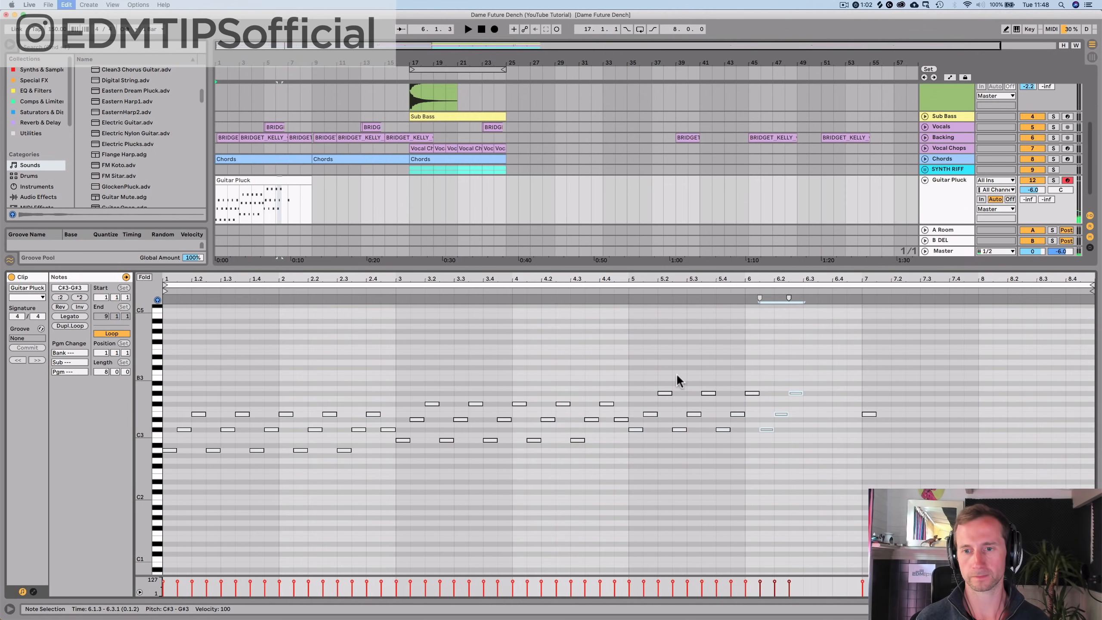
{"action": "left_click", "coordinate": [840, 401]}
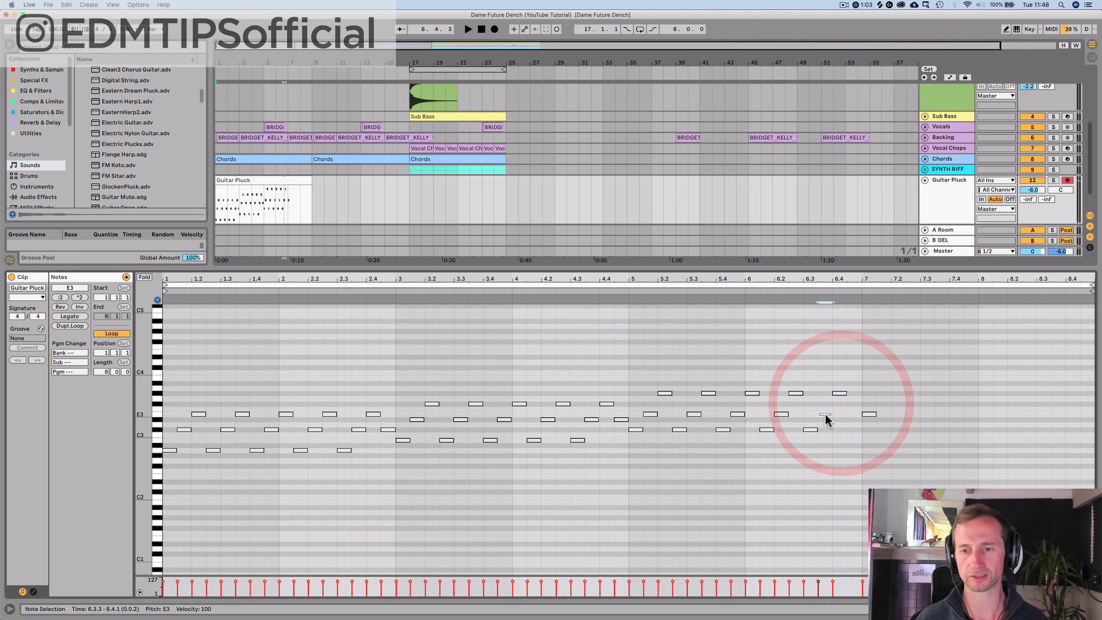
{"action": "double_click", "coordinate": [853, 415]}
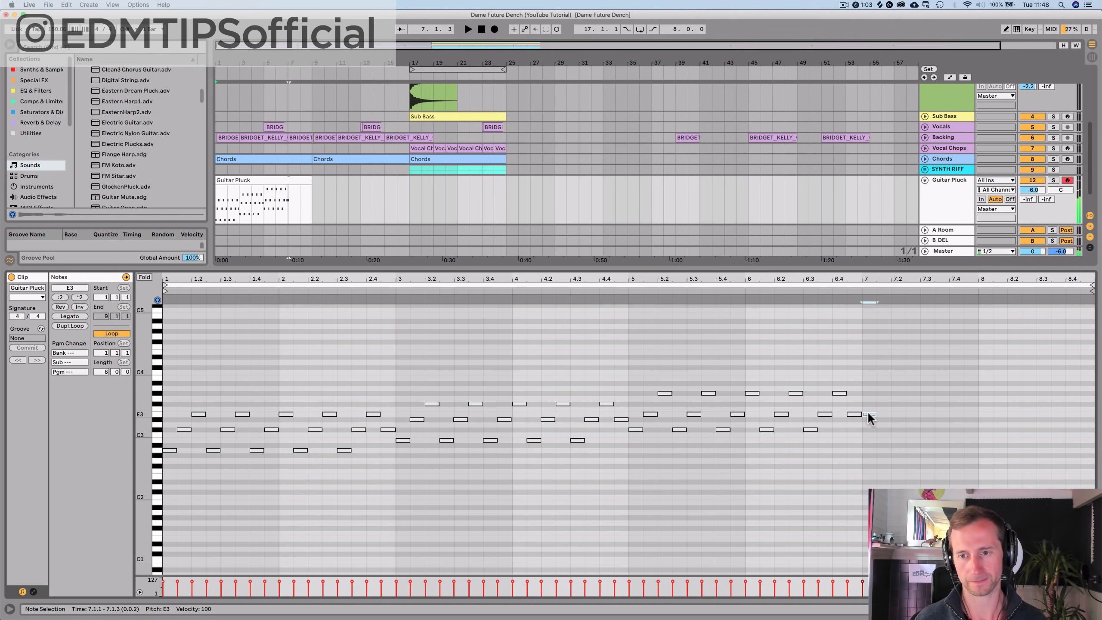
Step: Complete an E3, G#3, B3 arpeggio at bar 7 and duplicate it five times to the end of the clip
{"action": "double_click", "coordinate": [884, 405]}
{"action": "left_click_drag", "start_coordinate": [885, 405], "coordinate": [867, 363]}
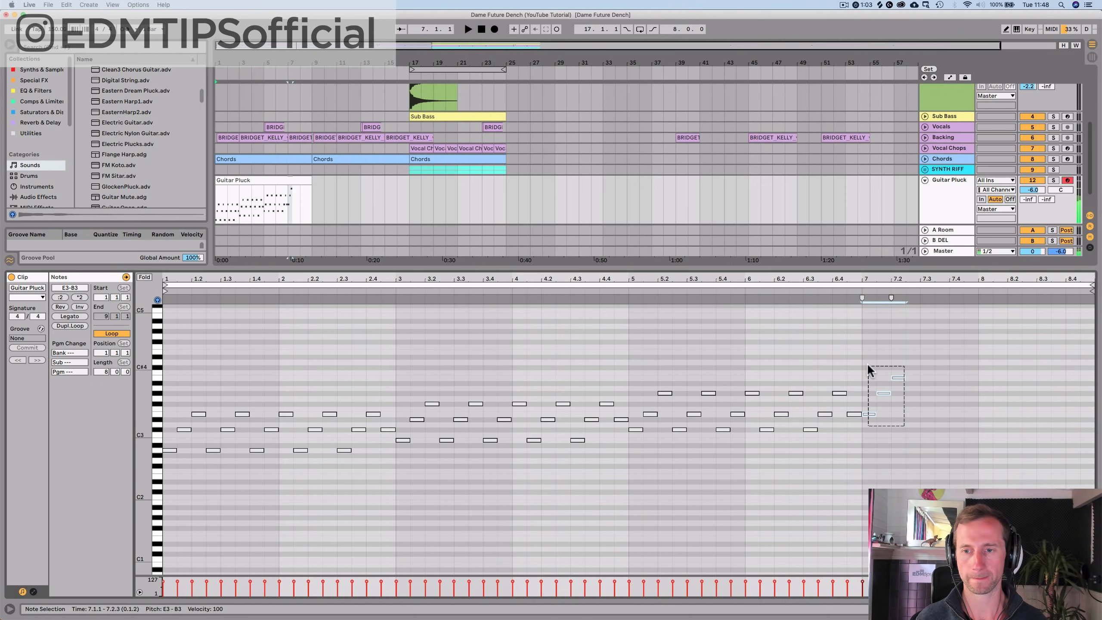
{"action": "key", "text": "super+d"}
{"action": "key", "text": "super+d"}
{"action": "key", "text": "super+d"}
{"action": "key", "text": "super+d"}
{"action": "key", "text": "super+d"}
Step: Play back the guitar part from the start and set the Guitar Pluck track volume to -7.1 dB
{"action": "key", "text": "space"}
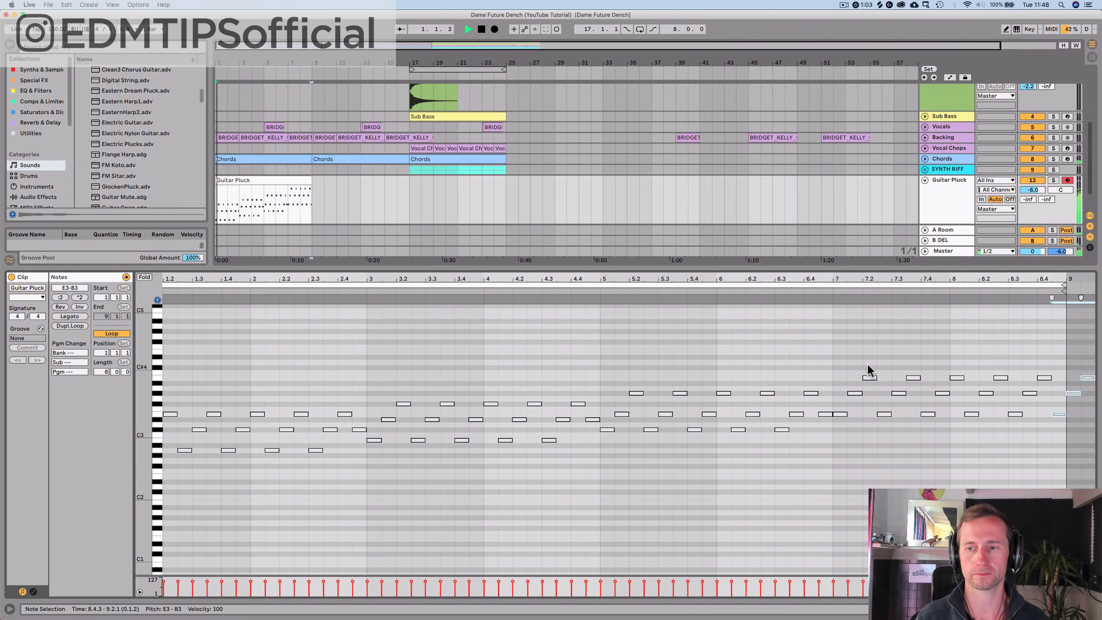
{"action": "left_click", "coordinate": [1052, 434]}
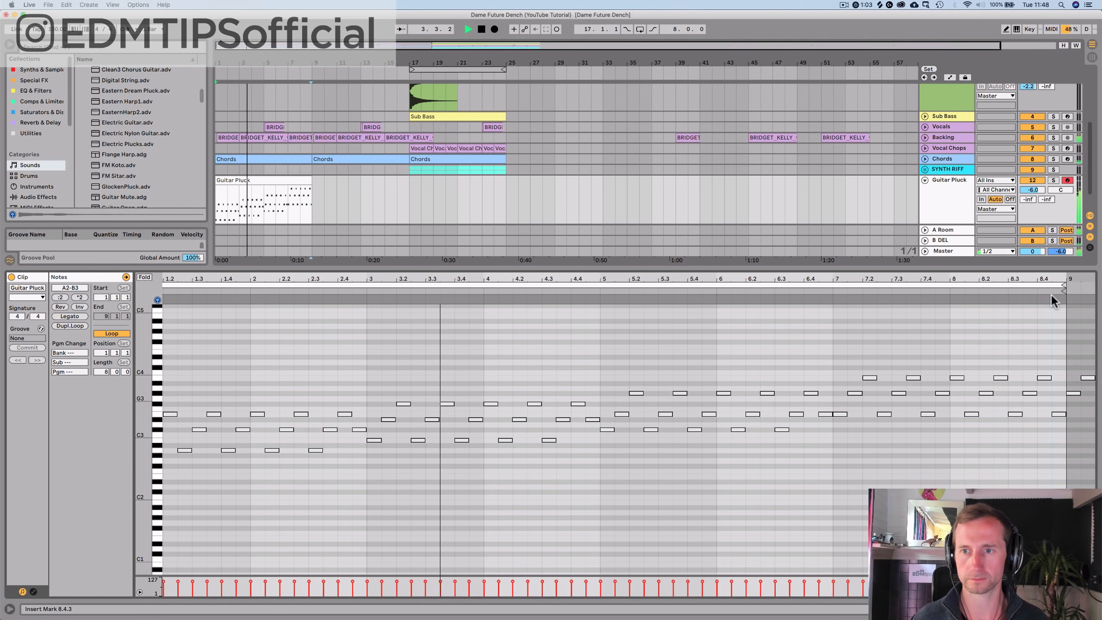
{"action": "left_click_drag", "start_coordinate": [1034, 190], "coordinate": [1035, 193]}
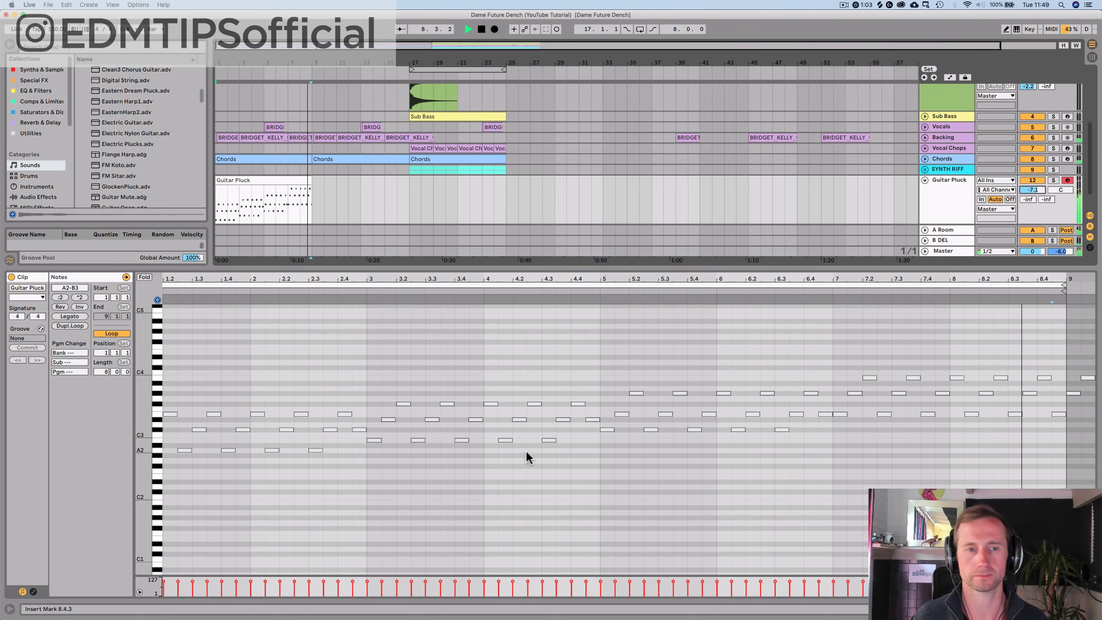
{"action": "scroll", "coordinate": [337, 507], "scroll_direction": "left", "scroll_amount": 2}
{"action": "scroll", "coordinate": [337, 506], "scroll_direction": "up", "scroll_amount": 1}
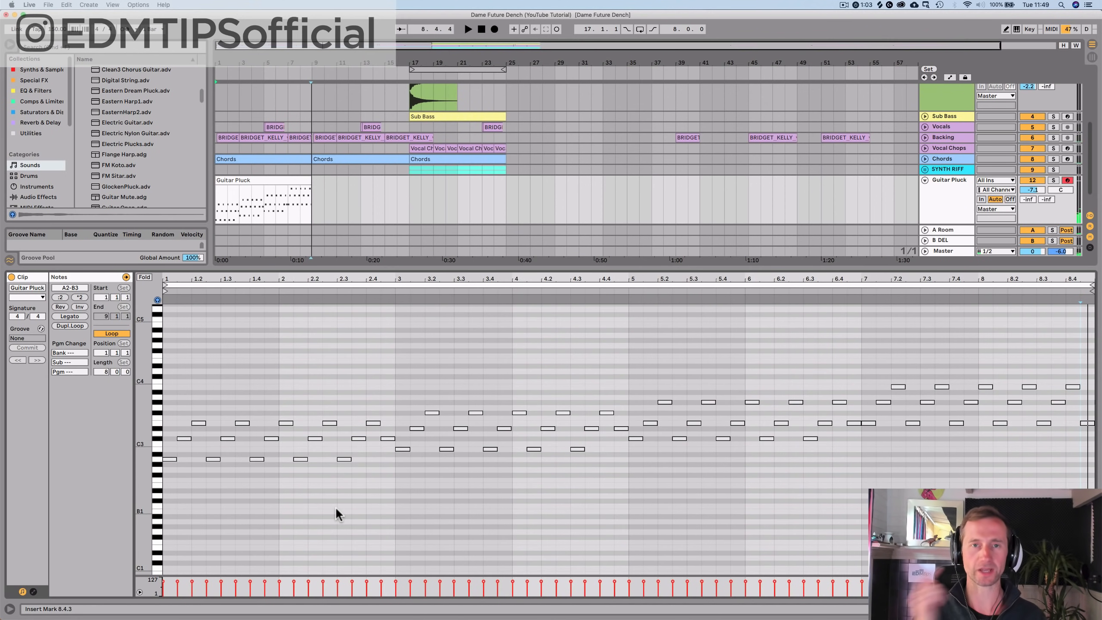
Step: Compare the guitar's starting A2 with each note of the first chord in the first Chords clip
{"action": "left_click", "coordinate": [171, 459]}
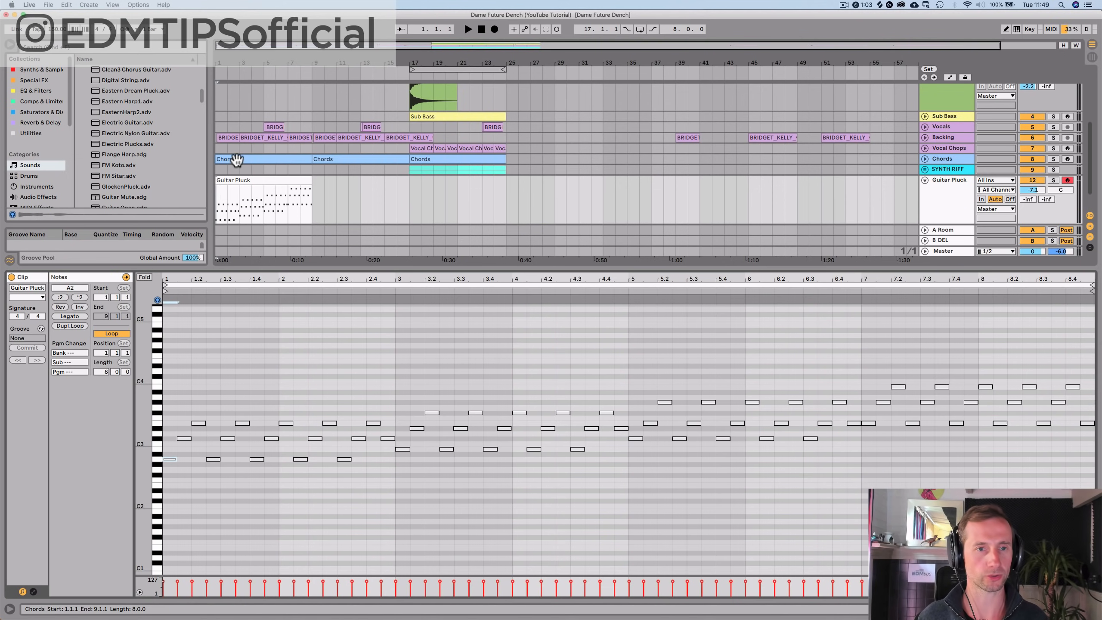
{"action": "left_click", "coordinate": [236, 160]}
{"action": "left_click", "coordinate": [177, 521]}
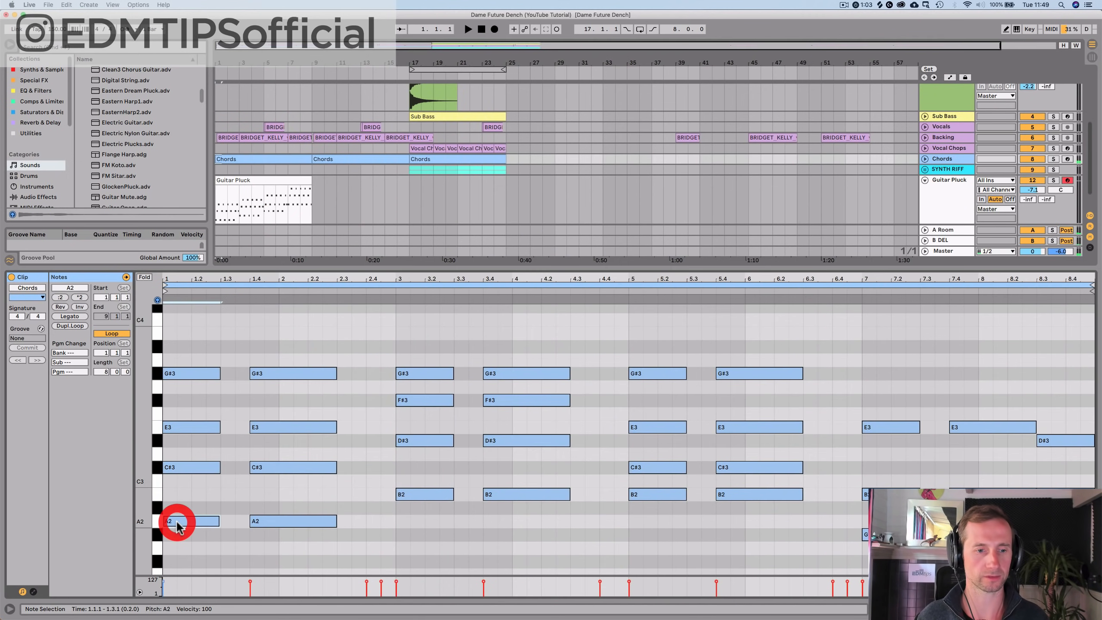
{"action": "left_click", "coordinate": [183, 467]}
{"action": "left_click", "coordinate": [182, 427]}
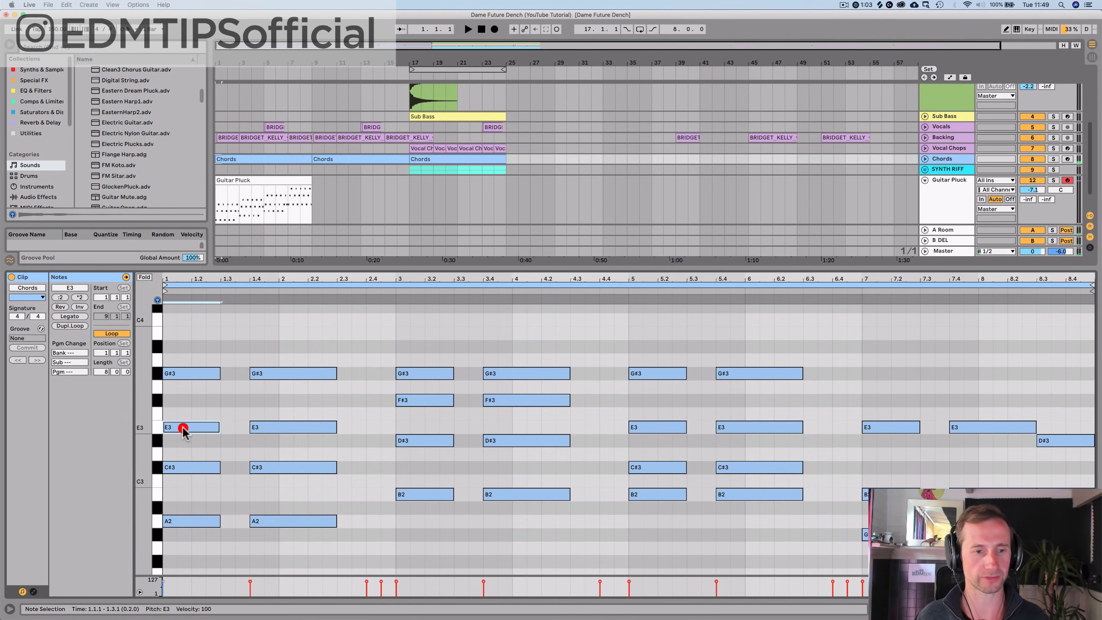
{"action": "left_click", "coordinate": [189, 373]}
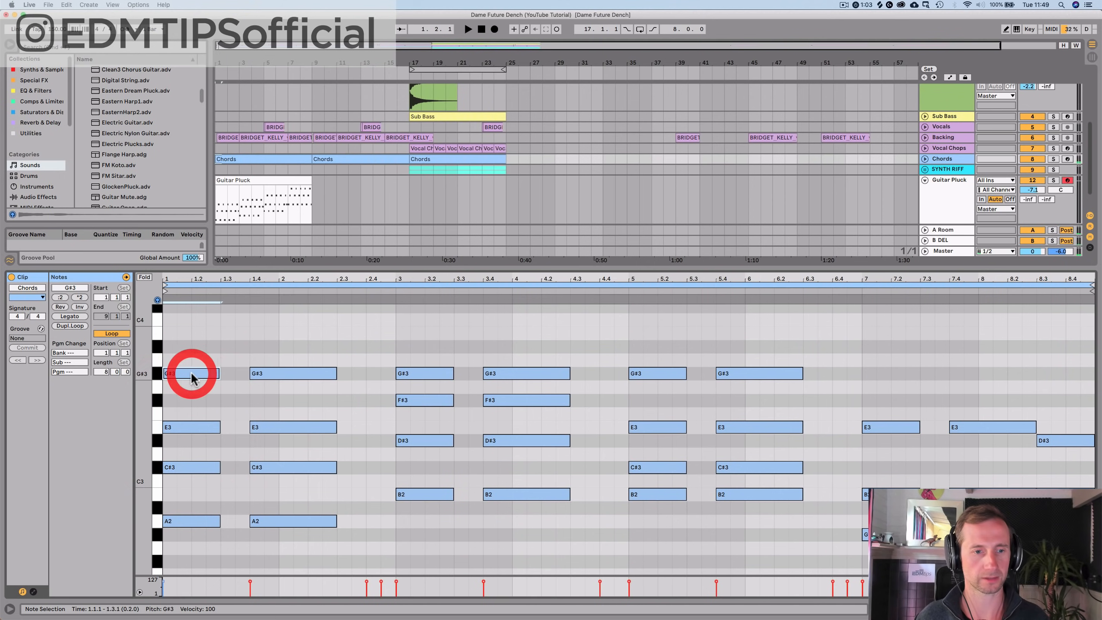
Step: Move the five A2 notes in bars 1 and 2 of the Guitar Pluck clip down to G#2 and play them back
{"action": "left_click", "coordinate": [254, 179]}
{"action": "left_click_drag", "start_coordinate": [265, 462], "coordinate": [353, 472]}
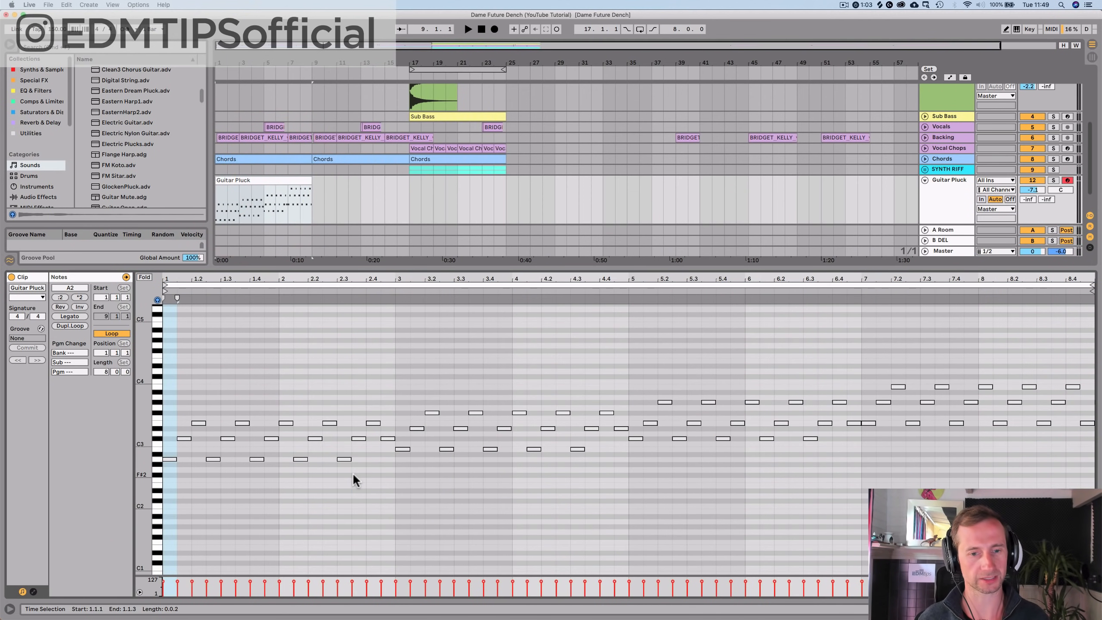
{"action": "left_click", "coordinate": [156, 461]}
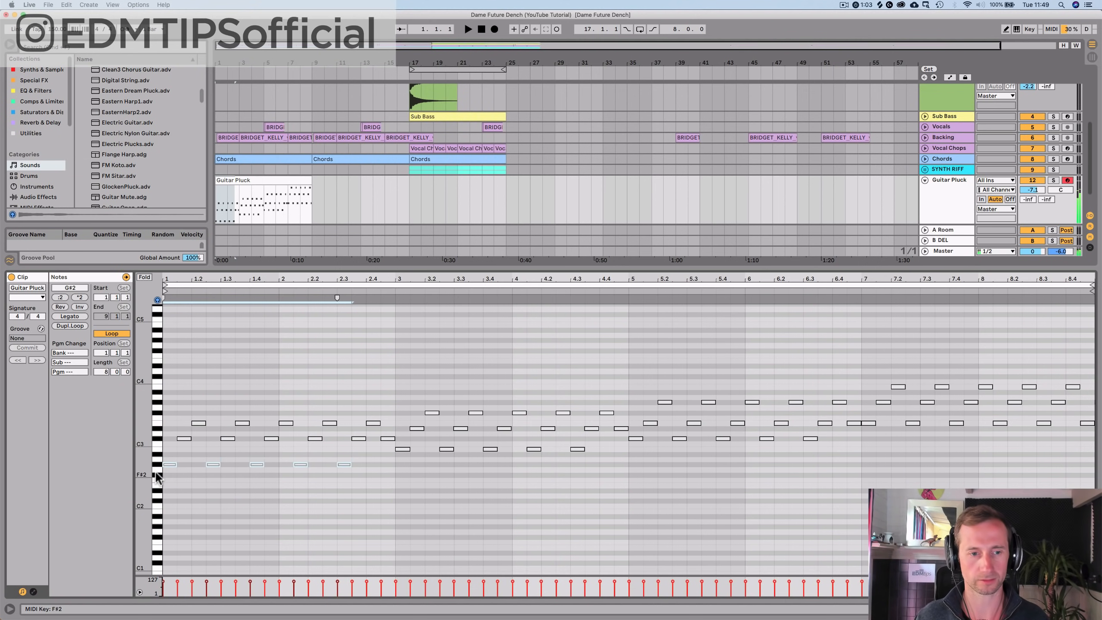
{"action": "key", "text": "space"}
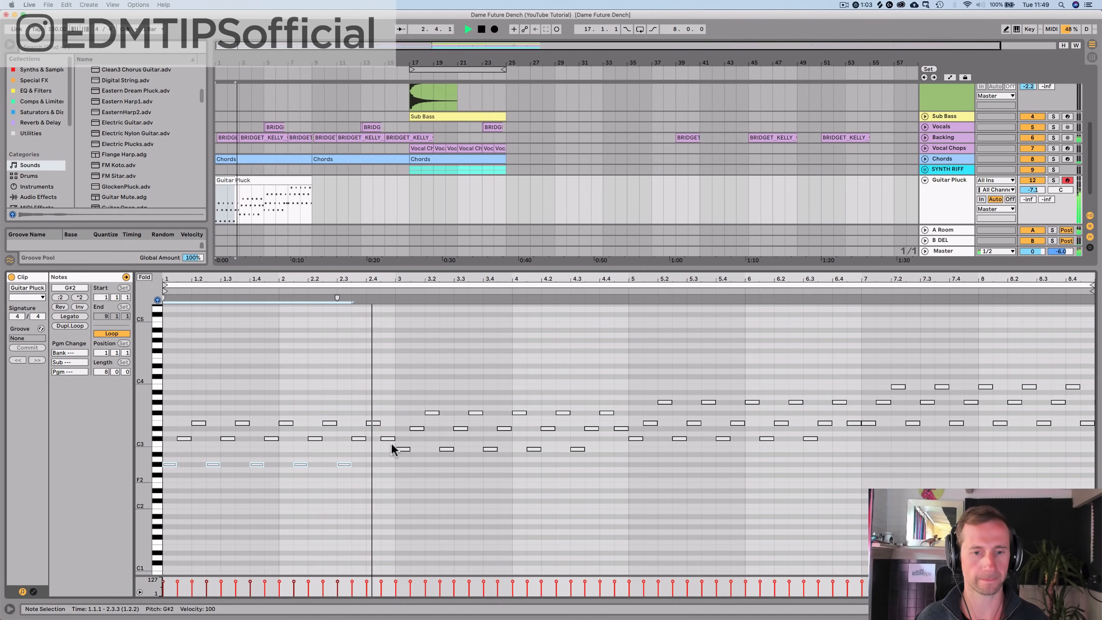
{"action": "key", "text": "space"}
Step: Show the Chords track's automation and raise the intro's Auto Filter frequency up to bar 9 to 379 Hz
{"action": "left_click", "coordinate": [267, 160]}
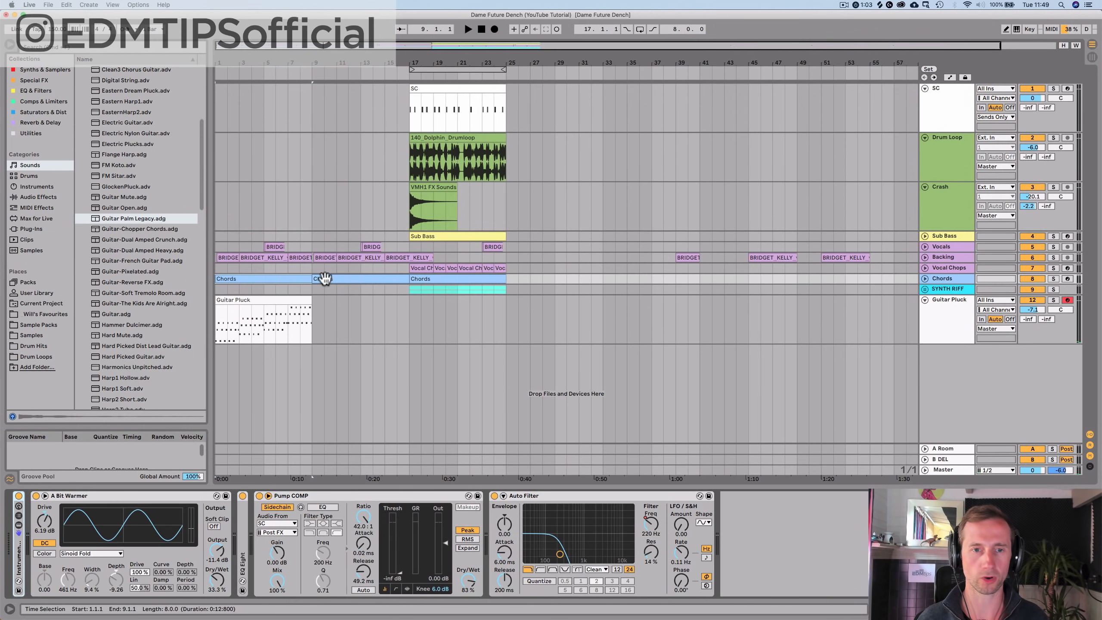
{"action": "left_click", "coordinate": [925, 278]}
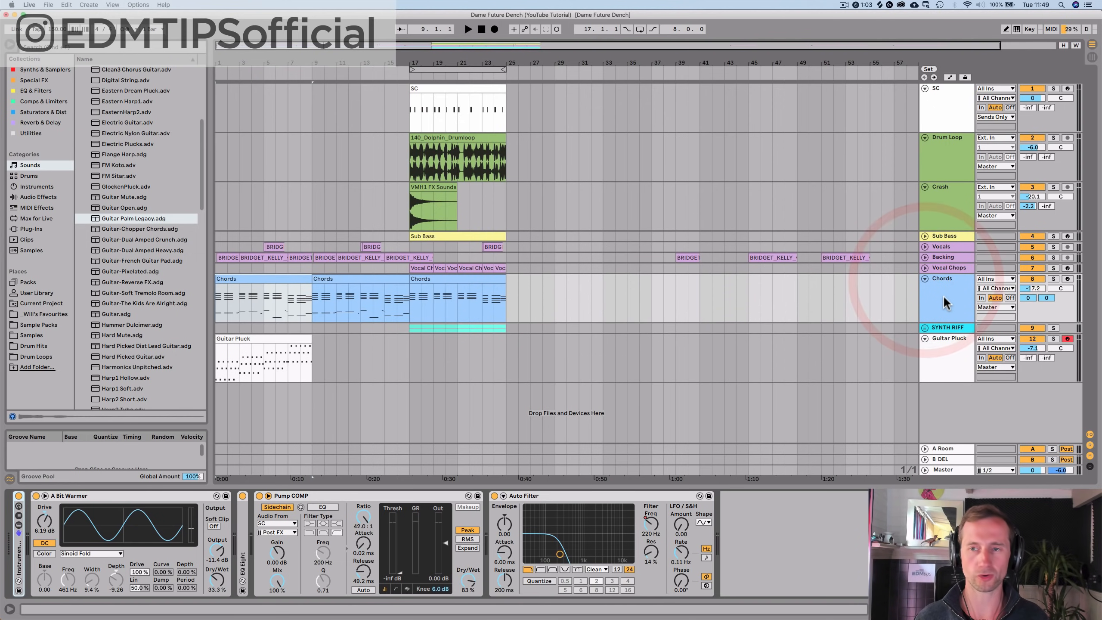
{"action": "left_click", "coordinate": [950, 77]}
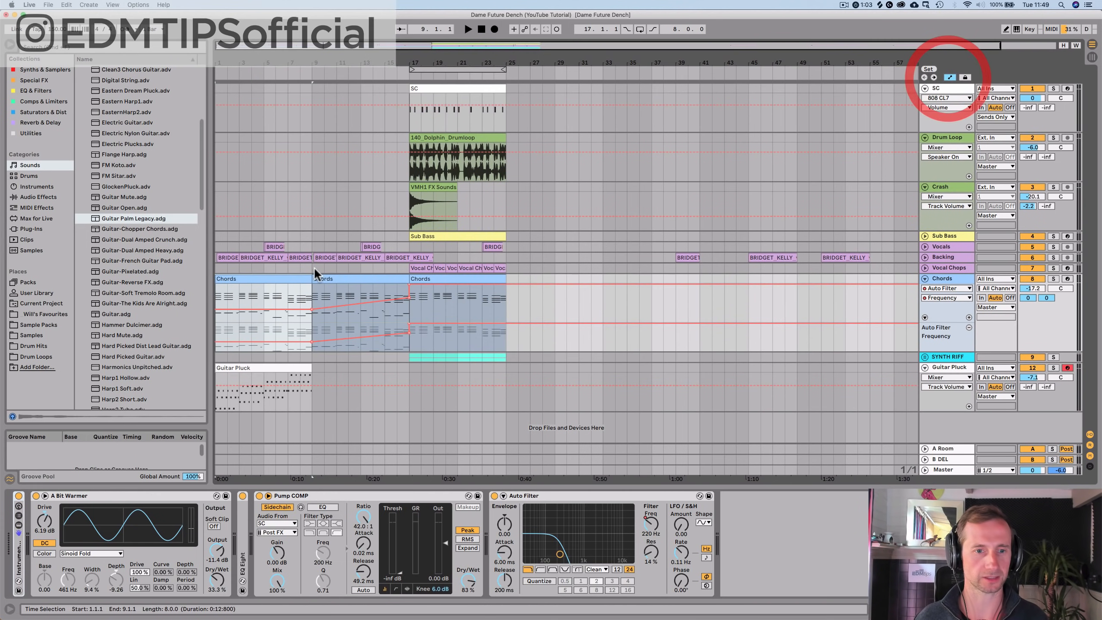
{"action": "left_click", "coordinate": [311, 340]}
{"action": "key", "text": "space"}
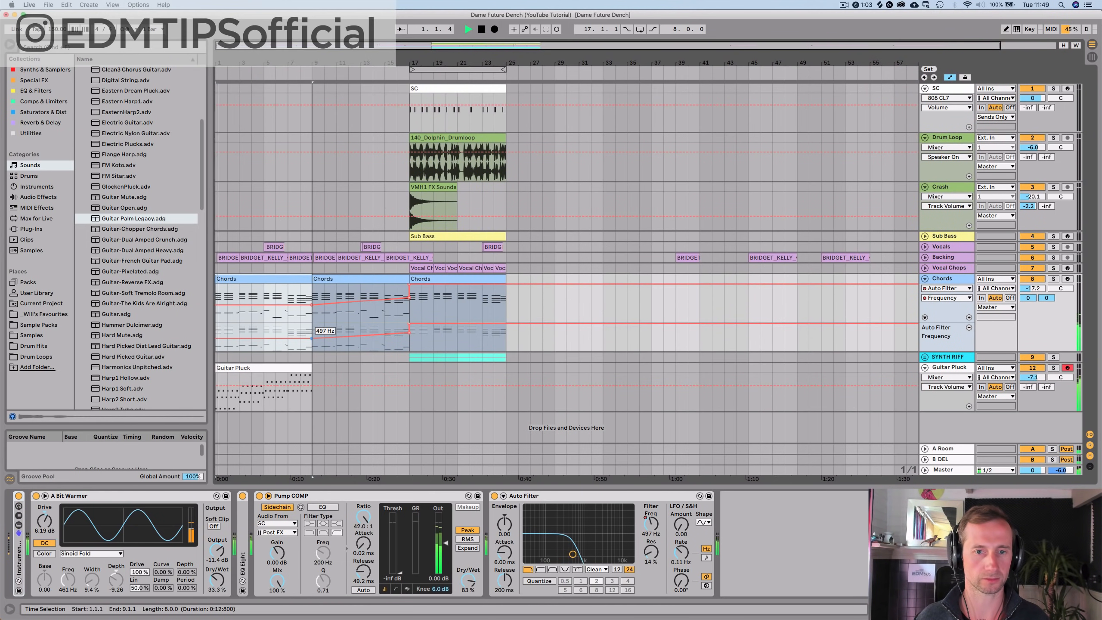
{"action": "left_click_drag", "start_coordinate": [312, 339], "coordinate": [311, 340]}
{"action": "key", "text": "space"}
Step: Raise the Chords track volume to -4.4 dB and play back the intro
{"action": "key", "text": "space"}
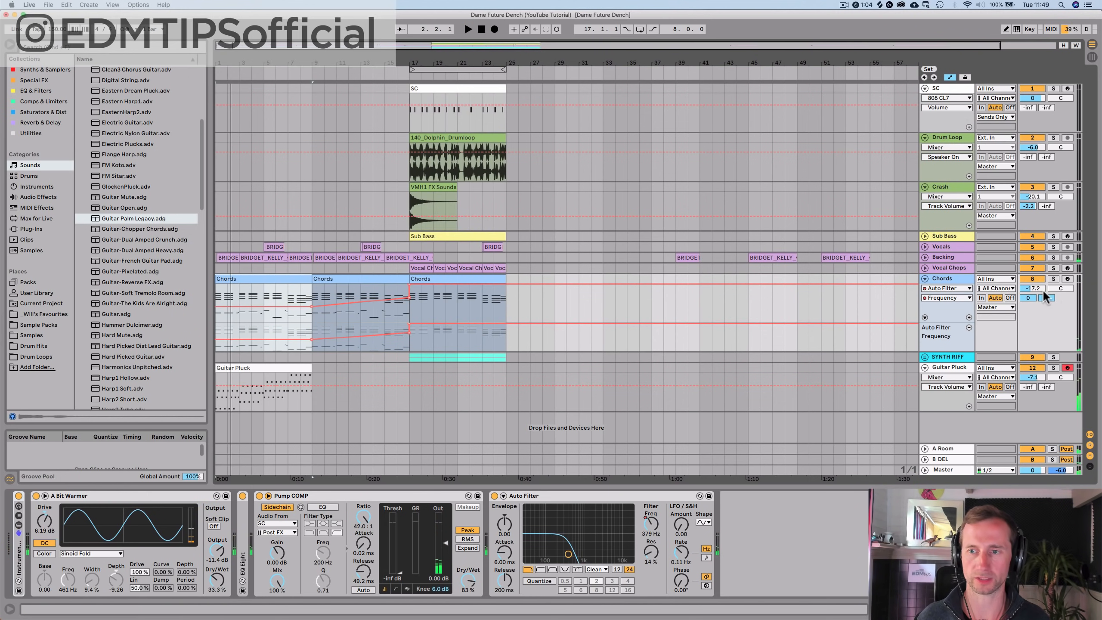
{"action": "mouse_move", "coordinate": [1041, 290]}
{"action": "left_mouse_down"}
{"action": "mouse_move", "coordinate": [1041, 264]}
{"action": "mouse_move", "coordinate": [1041, 275]}
{"action": "left_mouse_up"}
{"action": "key", "text": "space"}
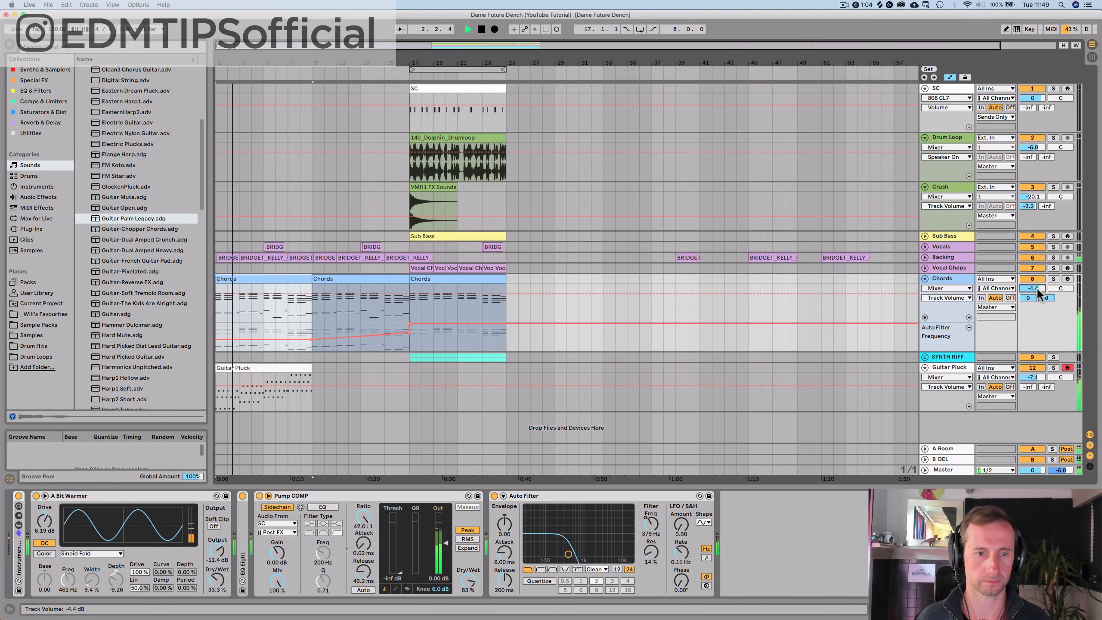
Step: Open the Guitar Pluck clip and audition individual notes at the end of bar 2 and the start of bar 3
{"action": "double_click", "coordinate": [251, 368]}
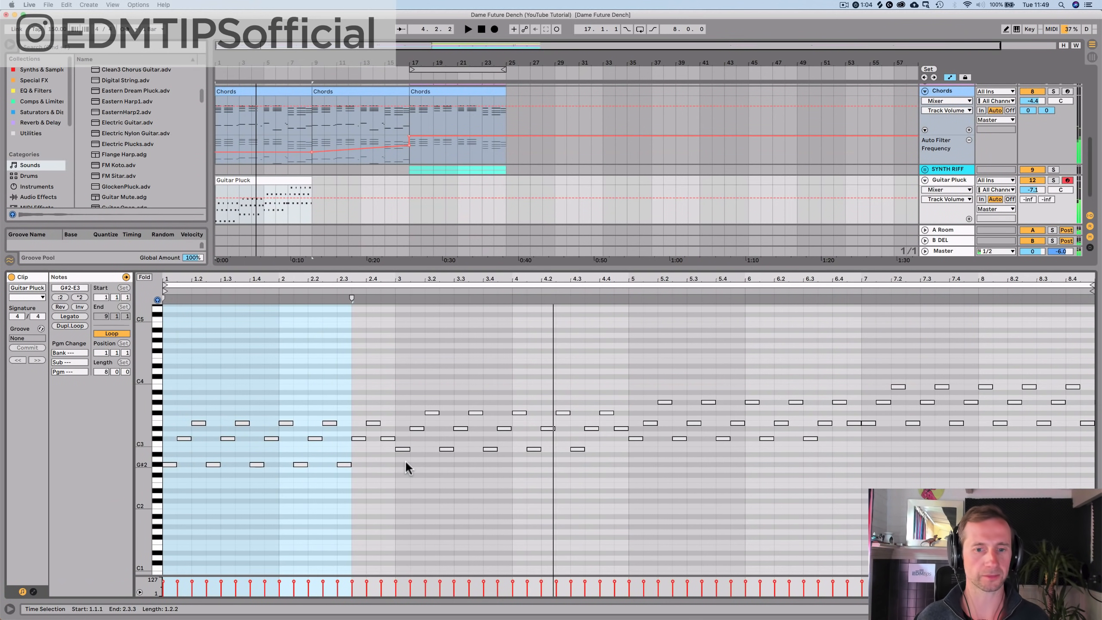
{"action": "left_click_drag", "start_coordinate": [397, 461], "coordinate": [418, 441]}
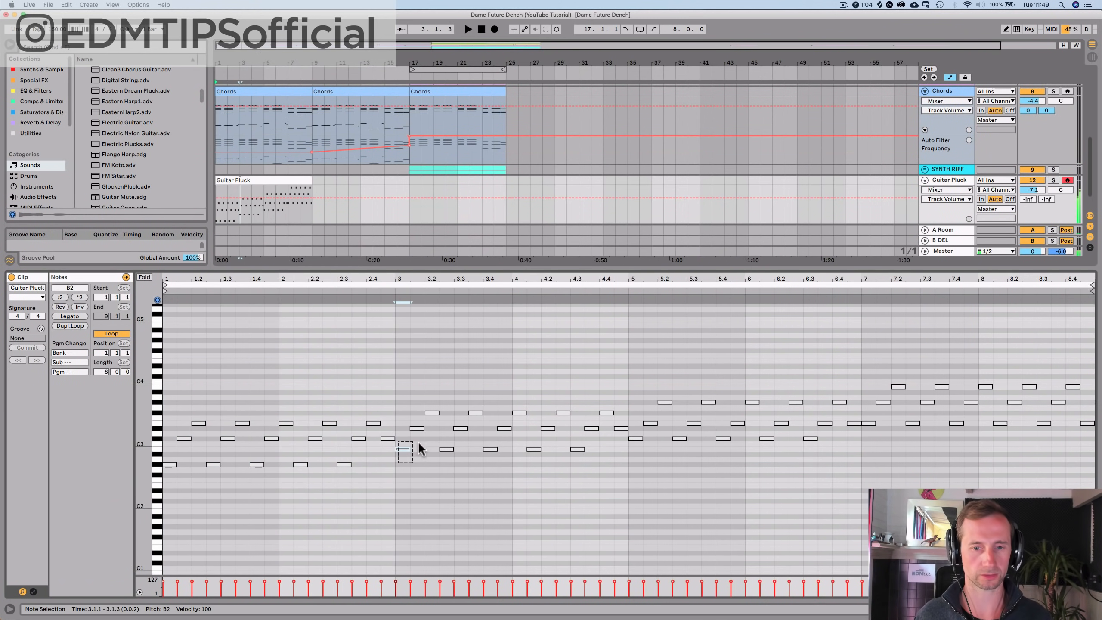
{"action": "left_click", "coordinate": [400, 423]}
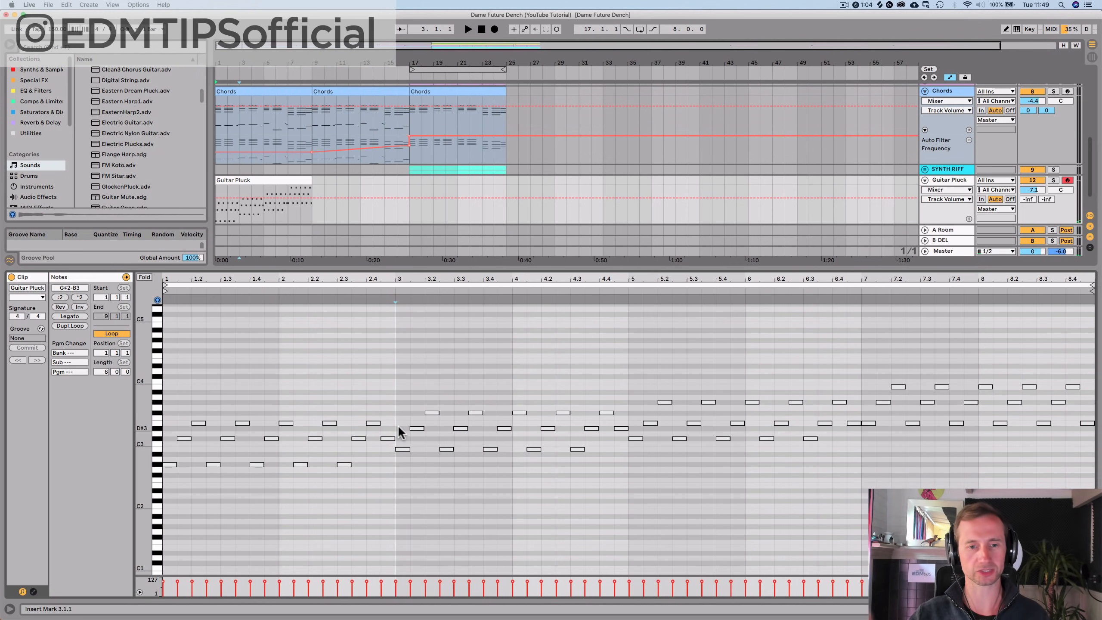
{"action": "left_click_drag", "start_coordinate": [400, 429], "coordinate": [616, 426]}
{"action": "left_click", "coordinate": [343, 465]}
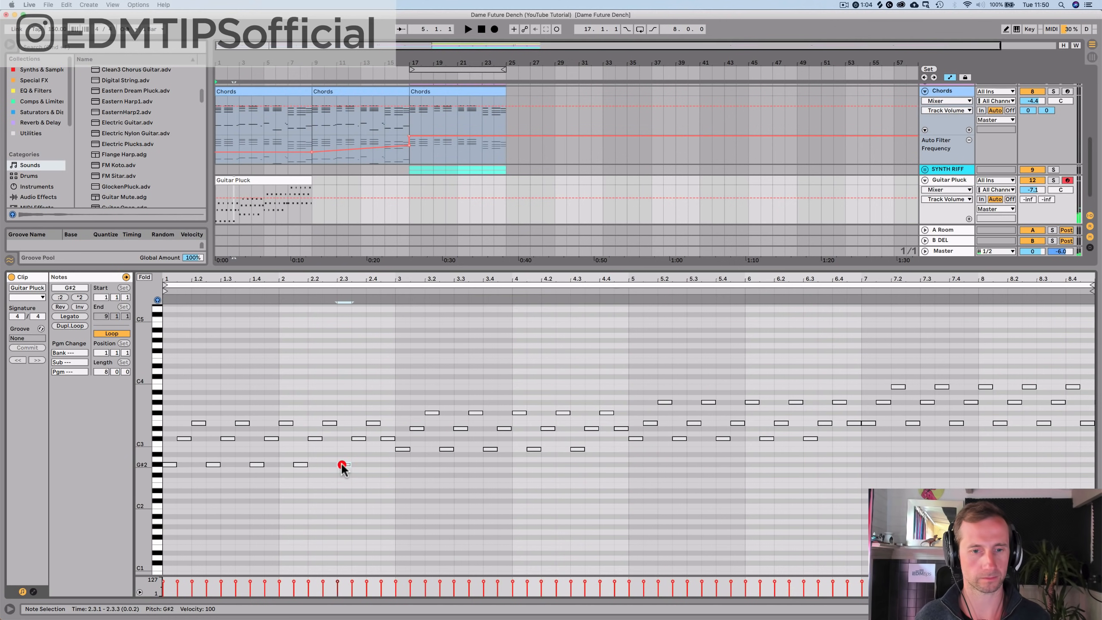
{"action": "left_click", "coordinate": [354, 438]}
{"action": "left_click", "coordinate": [369, 423]}
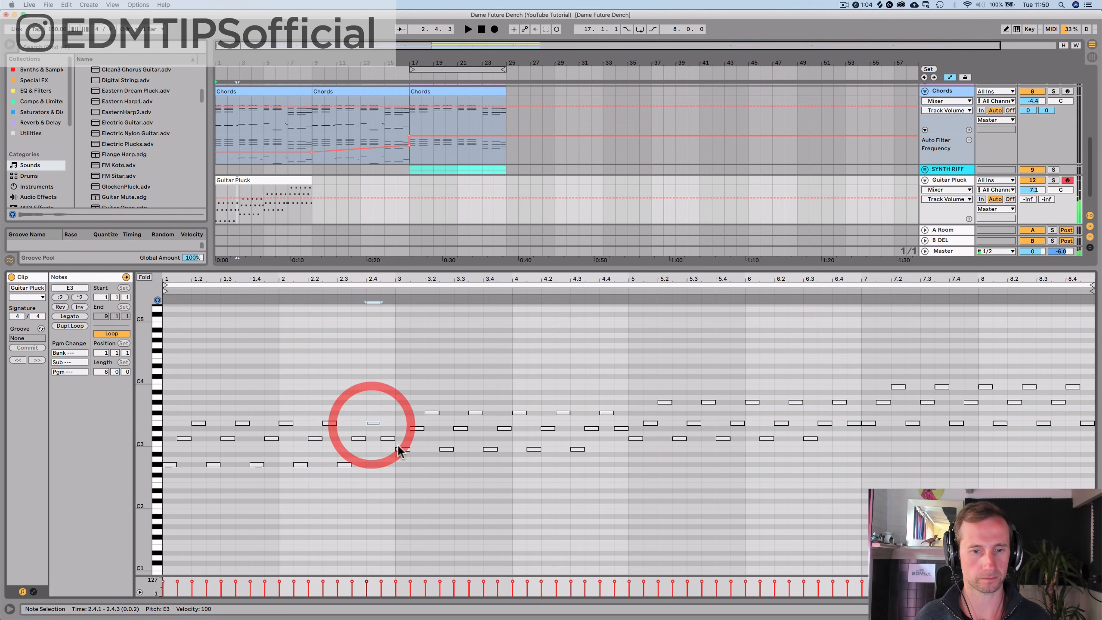
{"action": "left_click", "coordinate": [403, 450]}
Step: Transpose the Guitar Pluck arpeggio in bars 3 and 4 down to A2, C#3 and E3
{"action": "left_click_drag", "start_coordinate": [394, 450], "coordinate": [581, 446]}
{"action": "key", "text": "Down"}
{"action": "key", "text": "Down"}
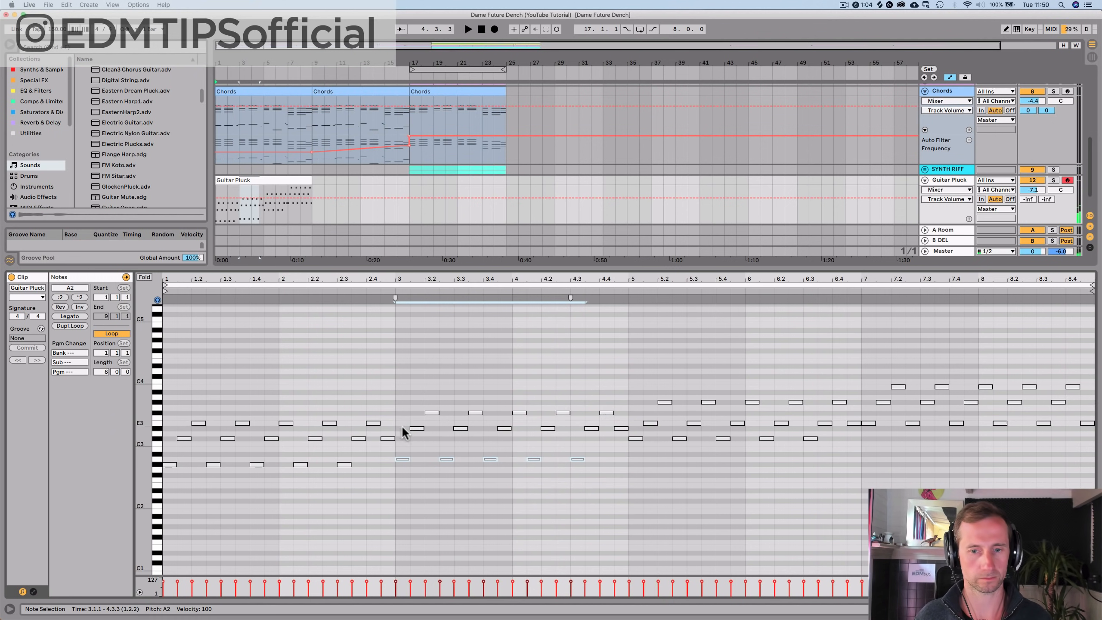
{"action": "left_click_drag", "start_coordinate": [403, 433], "coordinate": [621, 425]}
{"action": "key", "text": "Down"}
{"action": "key", "text": "Down"}
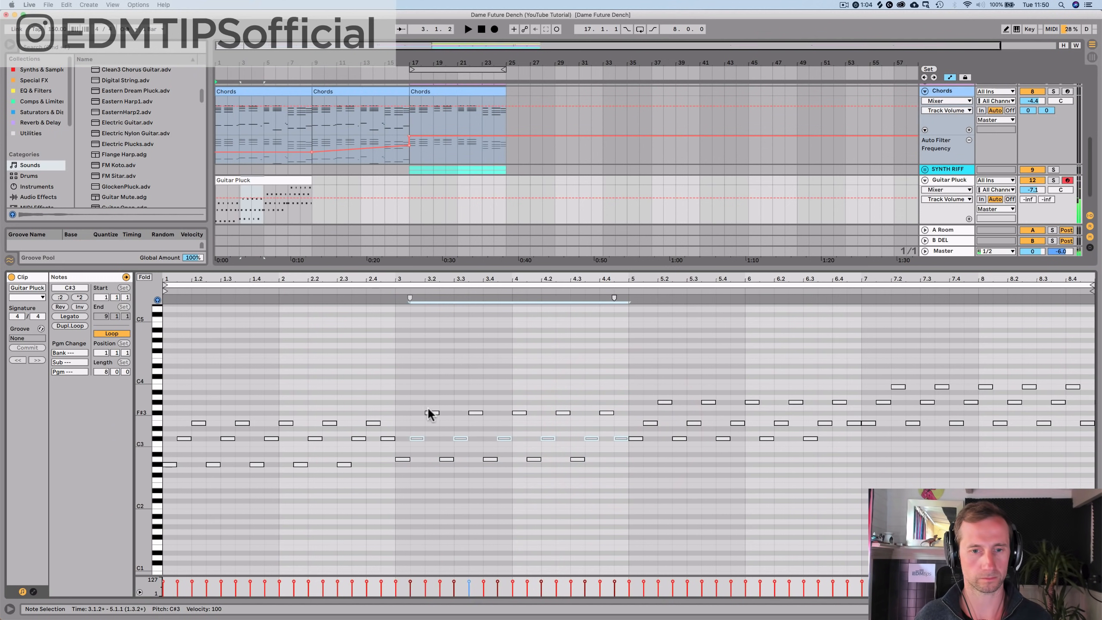
{"action": "left_click_drag", "start_coordinate": [423, 408], "coordinate": [610, 414]}
{"action": "key", "text": "Down"}
{"action": "key", "text": "Down"}
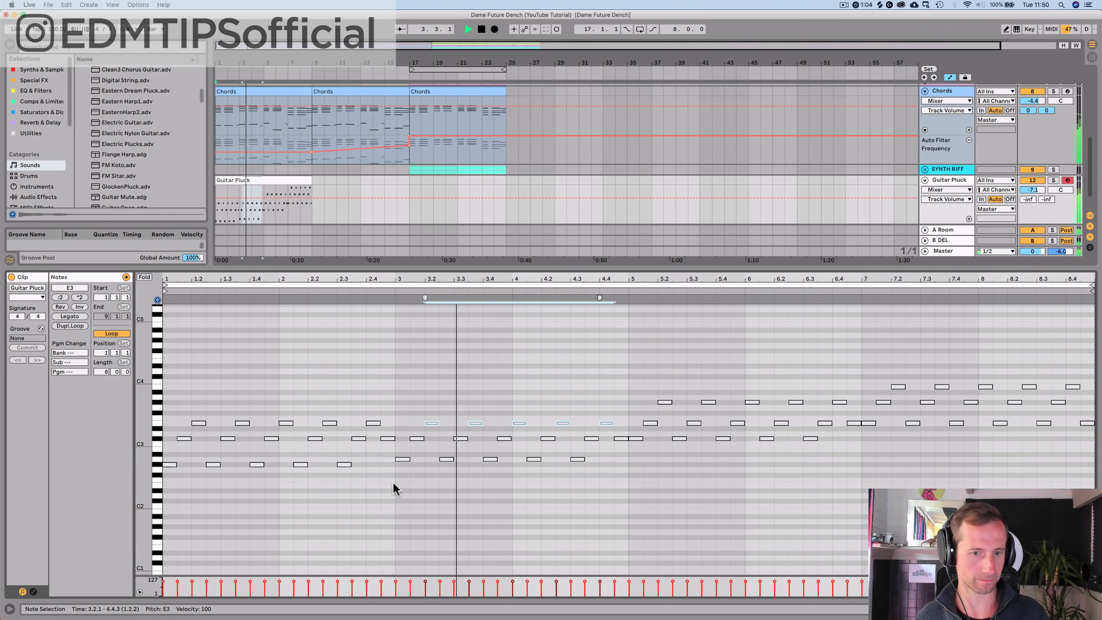
Step: In bars 3 and 4, raise the five lowest notes to B2, lower the five highest to D#3, and play them back
{"action": "left_click_drag", "start_coordinate": [394, 468], "coordinate": [545, 468]}
{"action": "key", "text": "space"}
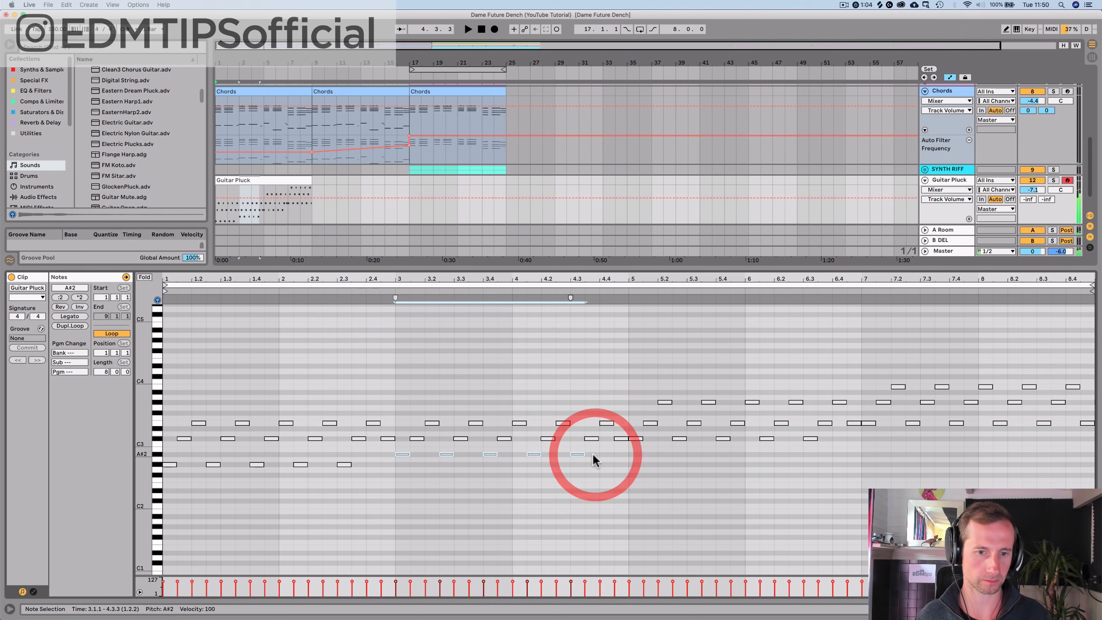
{"action": "key", "text": "Up"}
{"action": "left_click_drag", "start_coordinate": [410, 413], "coordinate": [465, 426]}
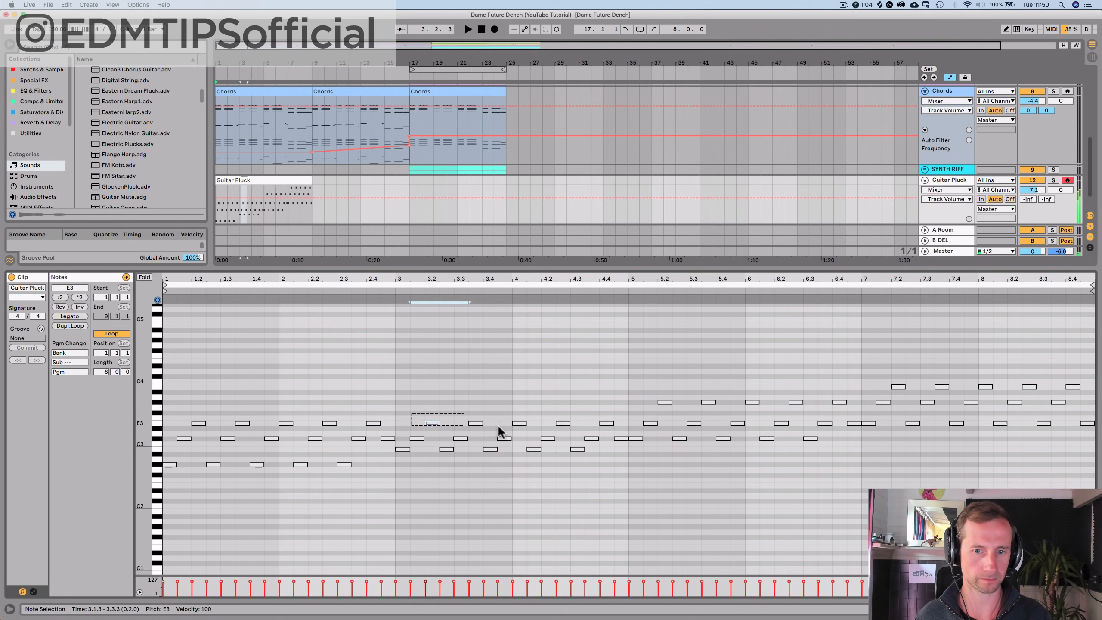
{"action": "key", "text": "Down"}
{"action": "key", "text": "space"}
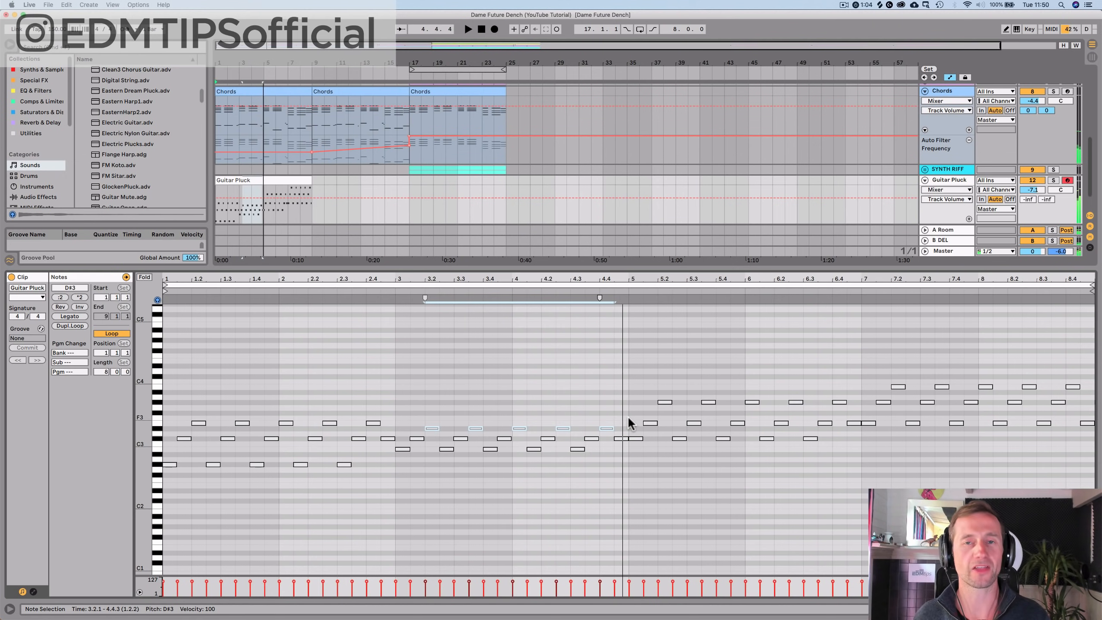
Step: Try the five lowest notes of bars 5 and 6 at B2 during playback, then return them to C#3
{"action": "double_click", "coordinate": [632, 438]}
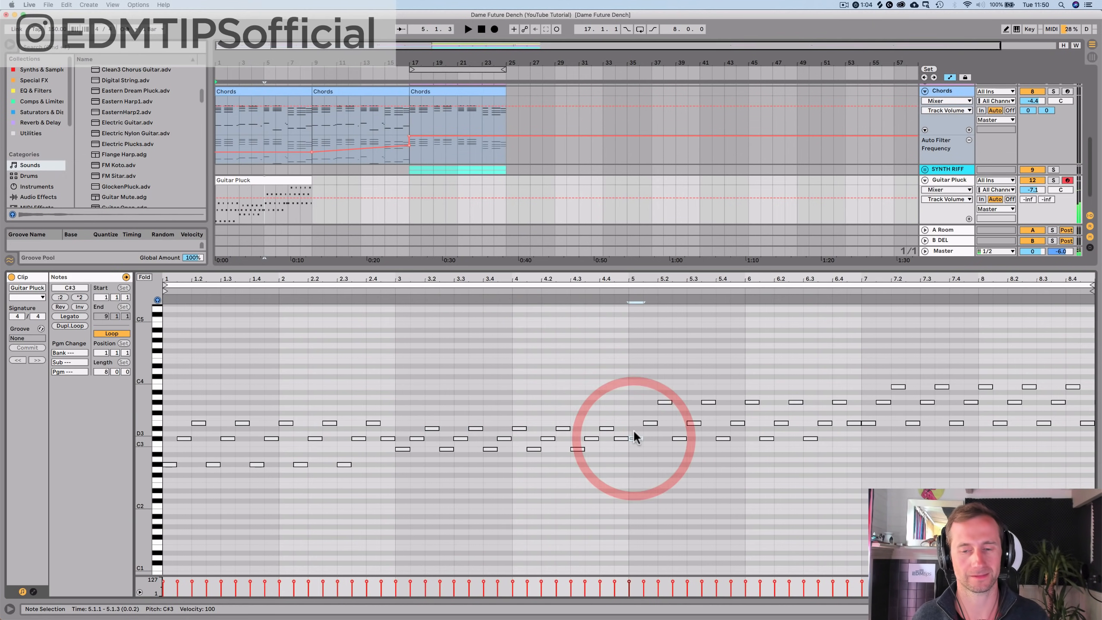
{"action": "left_click_drag", "start_coordinate": [635, 420], "coordinate": [742, 429]}
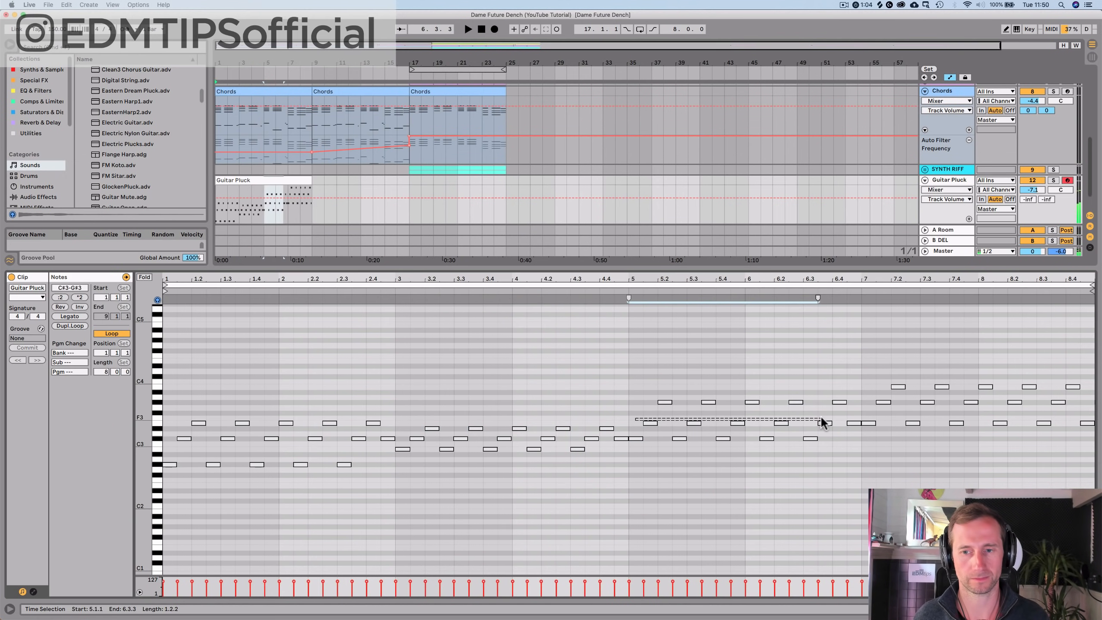
{"action": "left_click_drag", "start_coordinate": [822, 418], "coordinate": [820, 419]}
{"action": "left_click_drag", "start_coordinate": [636, 431], "coordinate": [818, 437]}
{"action": "left_click_drag", "start_coordinate": [810, 438], "coordinate": [800, 448]}
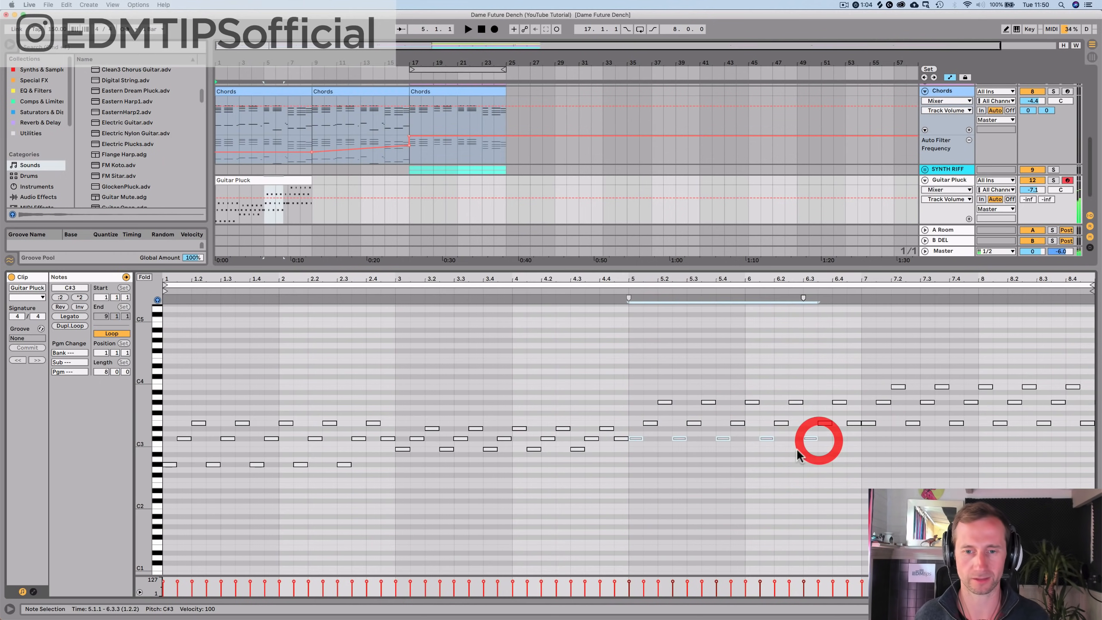
{"action": "left_click", "coordinate": [610, 289]}
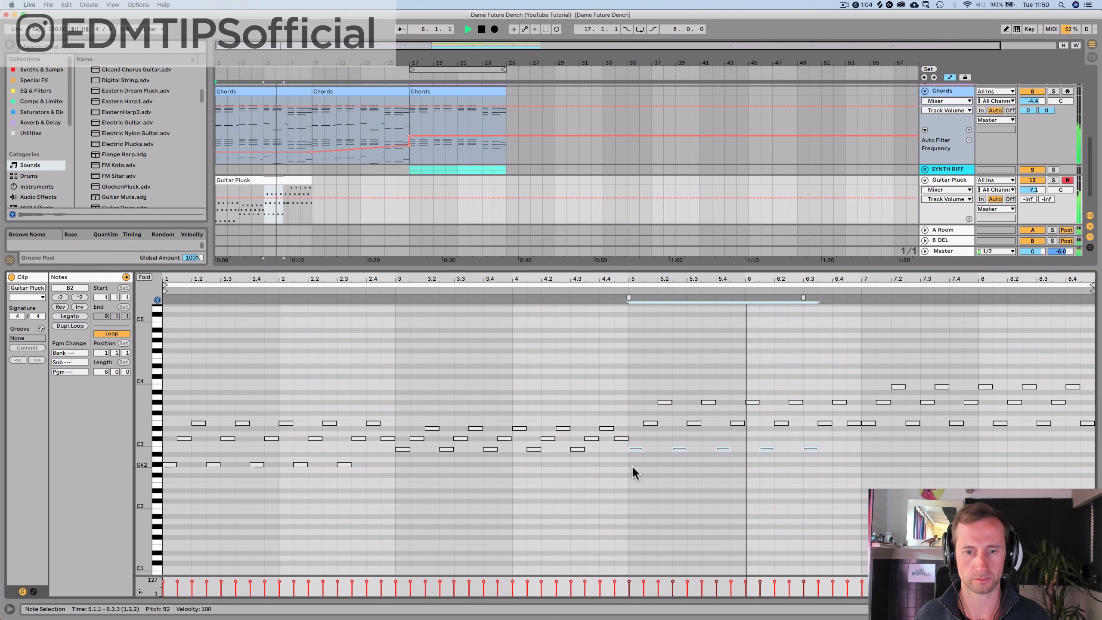
{"action": "key", "text": "space"}
{"action": "key", "text": "Up"}
{"action": "key", "text": "Up"}
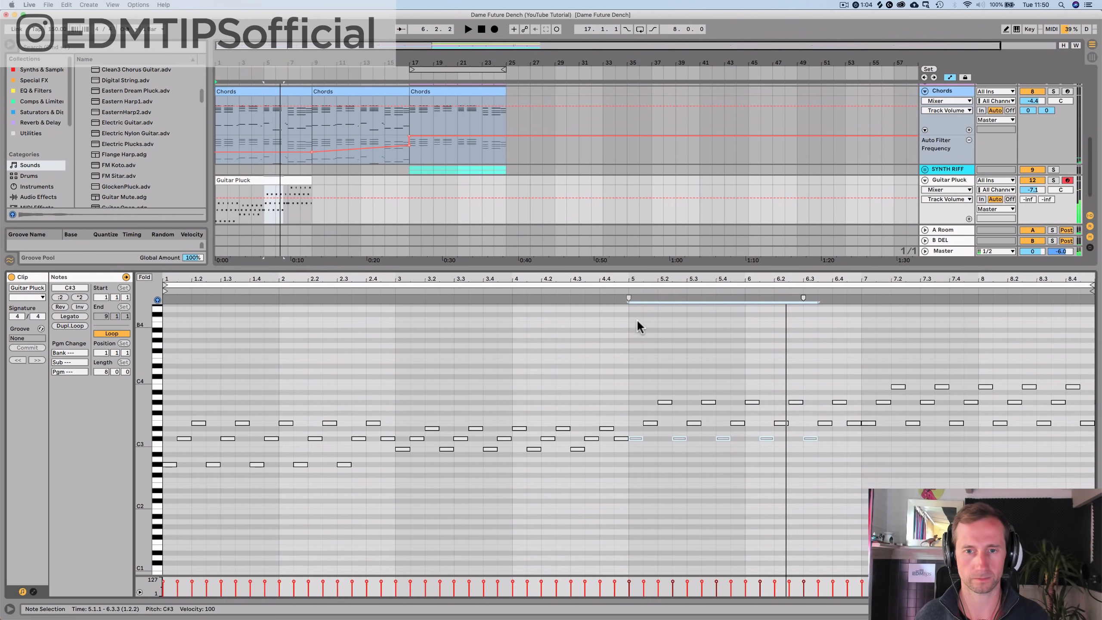
Step: Play from bar 5, lower the five highest notes of bars 5 and 6 to F#3, and listen again
{"action": "left_click", "coordinate": [604, 292]}
{"action": "left_click", "coordinate": [604, 294]}
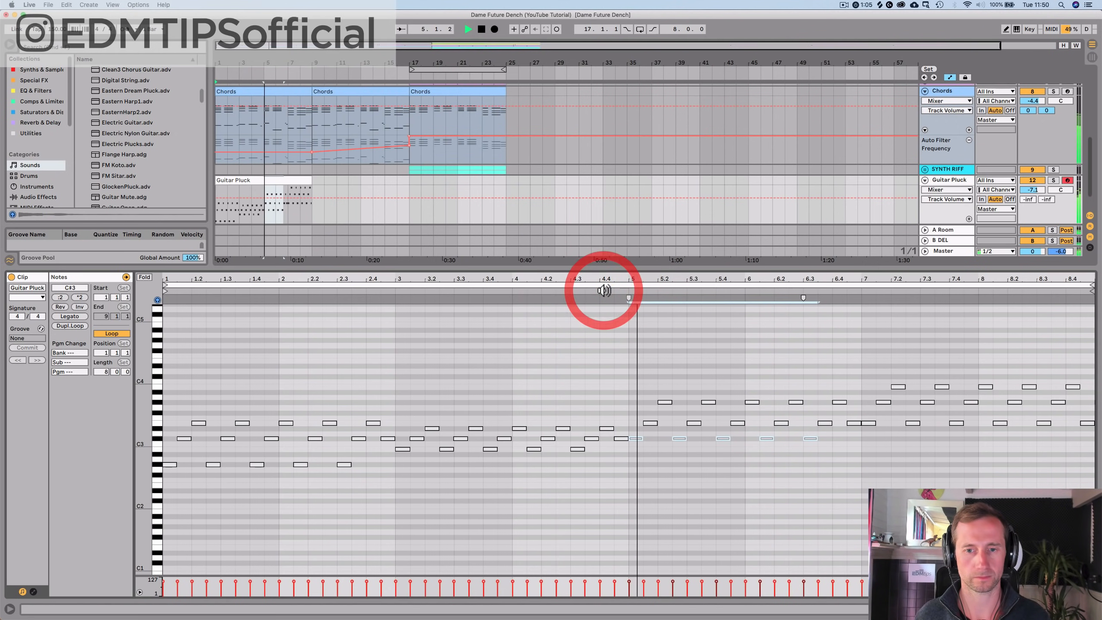
{"action": "key", "text": "space"}
{"action": "left_click_drag", "start_coordinate": [648, 391], "coordinate": [803, 406]}
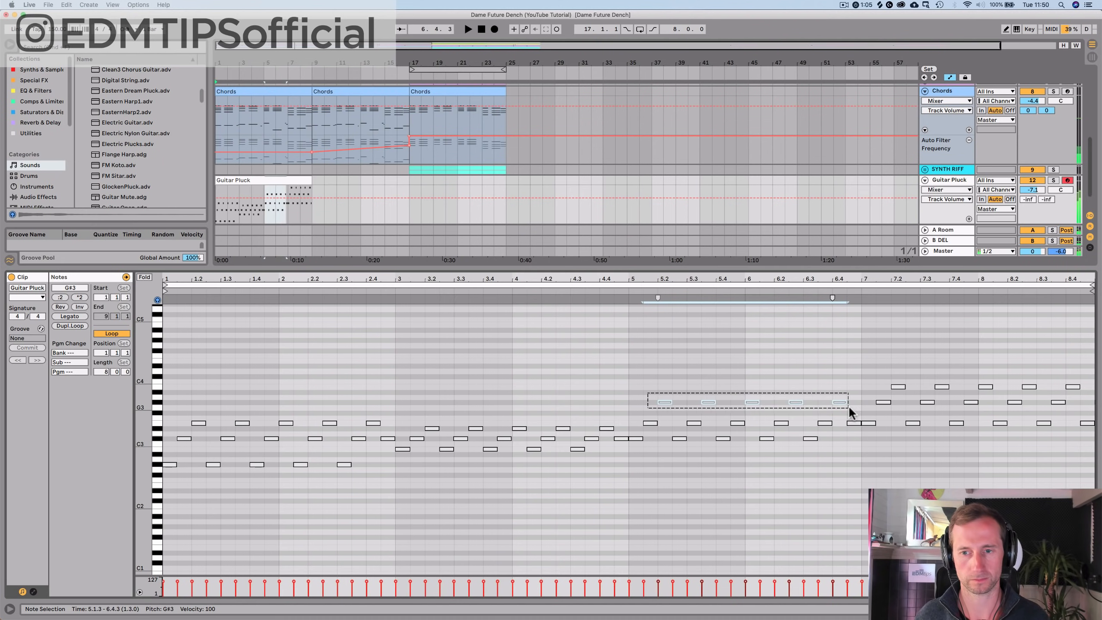
{"action": "key", "text": "Down"}
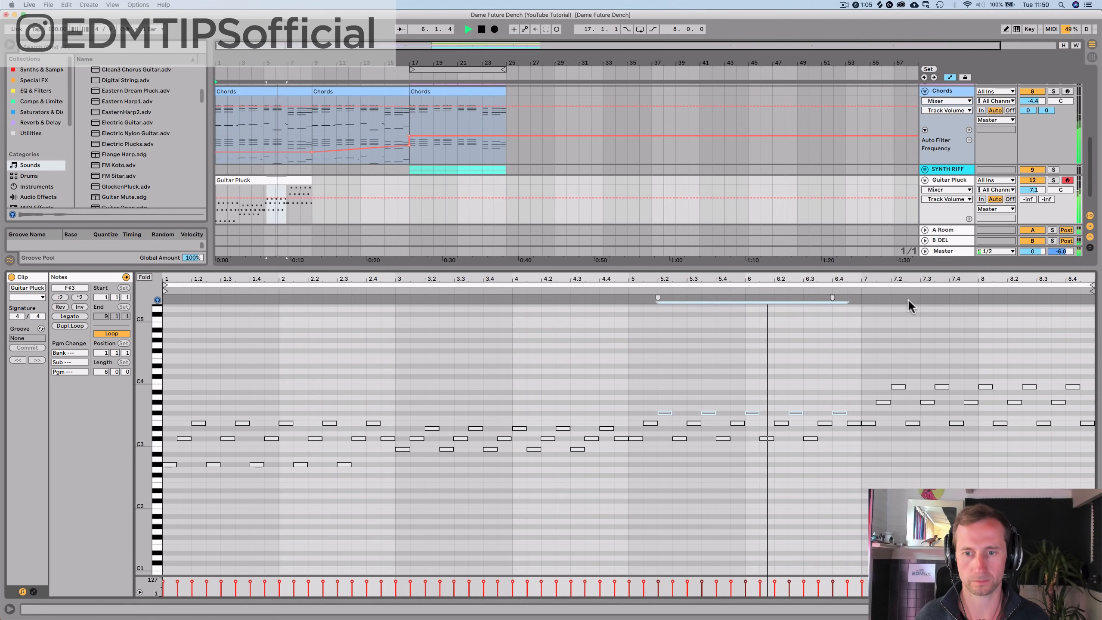
{"action": "key", "text": "space"}
Step: In bars 7 and 8, lower the E3 notes to D#3 and the G#3 notes to F#3
{"action": "left_click_drag", "start_coordinate": [864, 414], "coordinate": [1098, 424]}
{"action": "key", "text": "Down"}
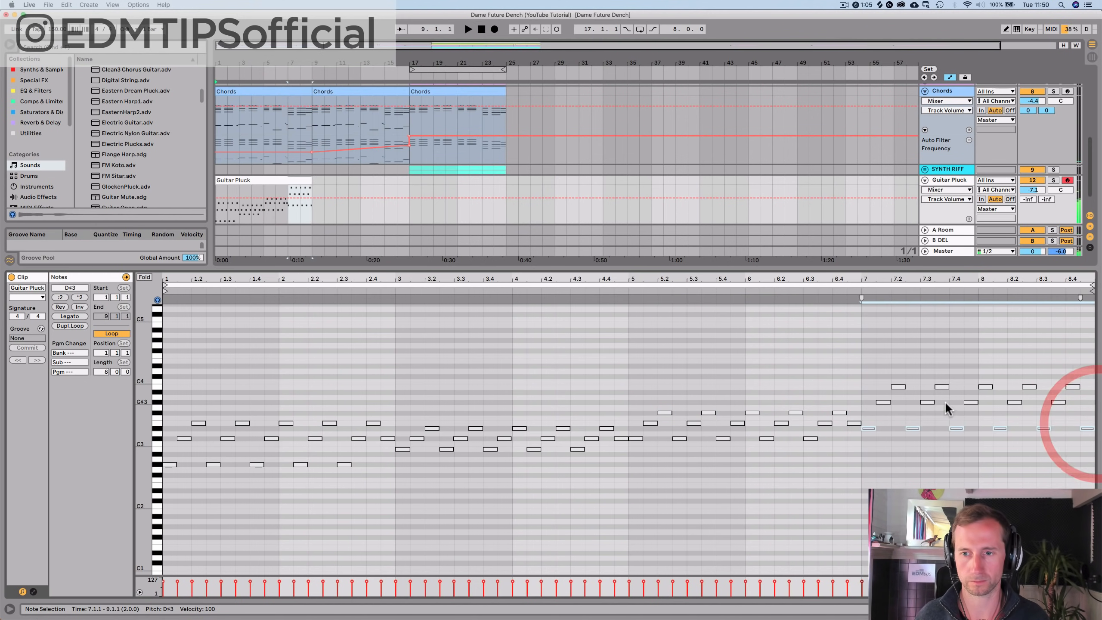
{"action": "left_click", "coordinate": [884, 399]}
{"action": "left_click_drag", "start_coordinate": [863, 396], "coordinate": [1079, 402]}
{"action": "key", "text": "Down"}
{"action": "key", "text": "Down"}
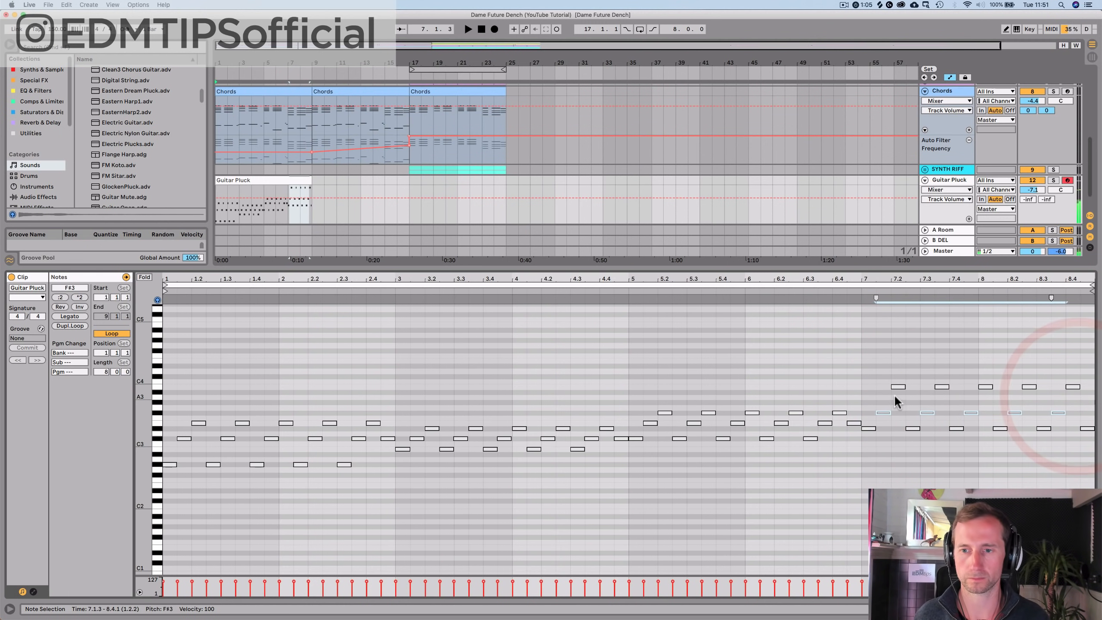
Step: Audition the first two notes of bar 7 and raise the five middle notes of bars 7 and 8 to F#3
{"action": "left_click", "coordinate": [872, 429]}
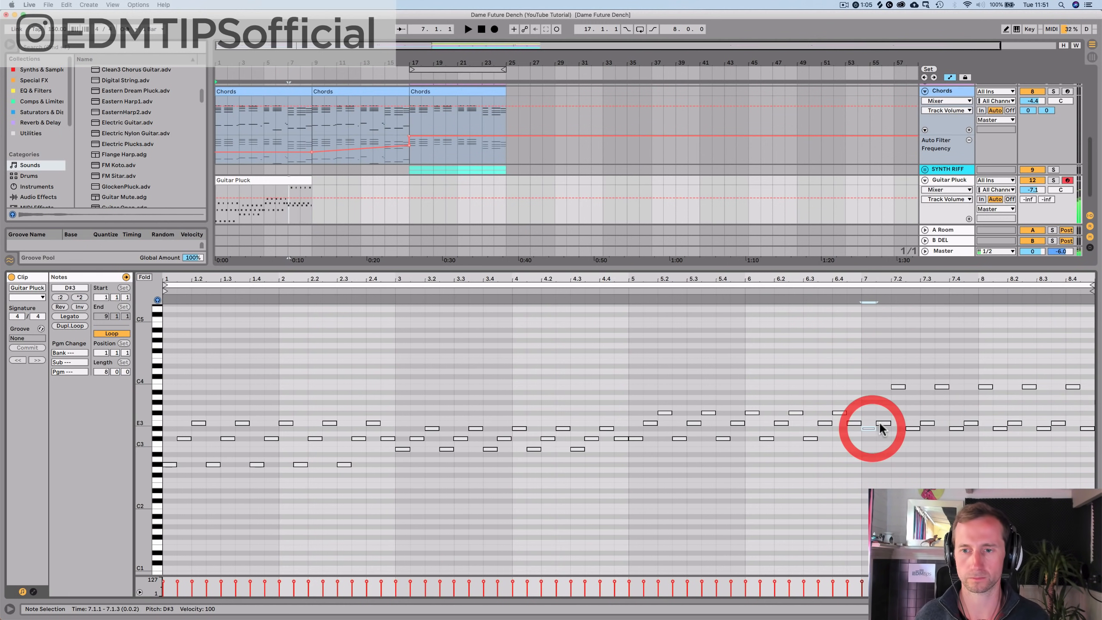
{"action": "left_click", "coordinate": [879, 423]}
{"action": "left_click_drag", "start_coordinate": [878, 412], "coordinate": [1075, 423]}
{"action": "key", "text": "Up"}
{"action": "key", "text": "Up"}
Step: Lower the five highest notes of bars 7 and 8 to G#3 and play back from bar 7
{"action": "left_click_drag", "start_coordinate": [876, 371], "coordinate": [1084, 391]}
{"action": "key", "text": "Down"}
{"action": "key", "text": "Down"}
{"action": "key", "text": "Down"}
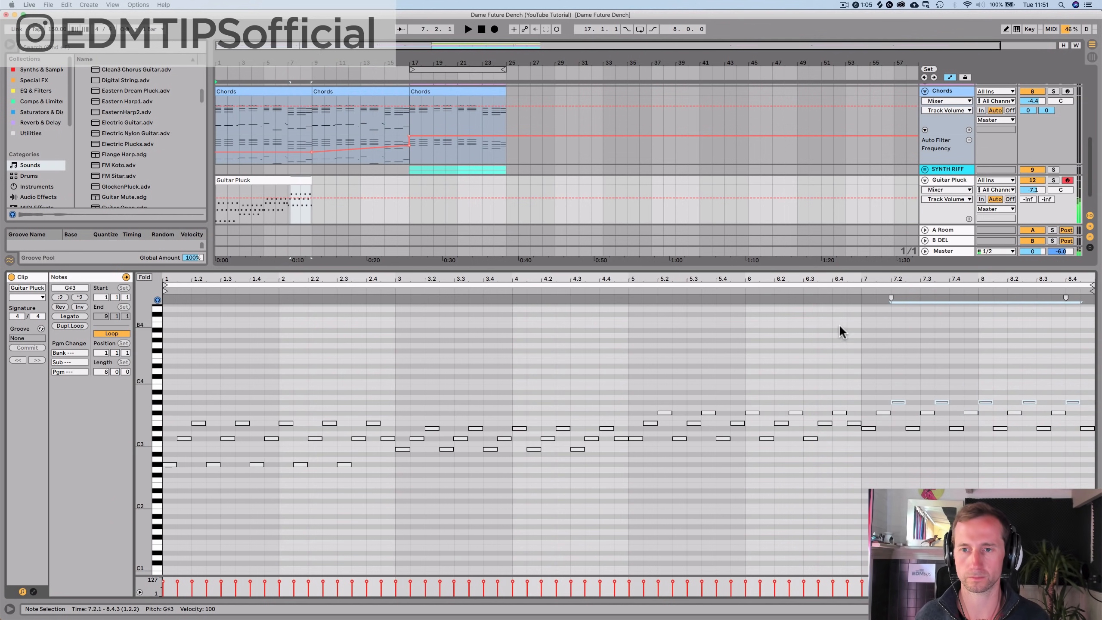
{"action": "left_click", "coordinate": [838, 294]}
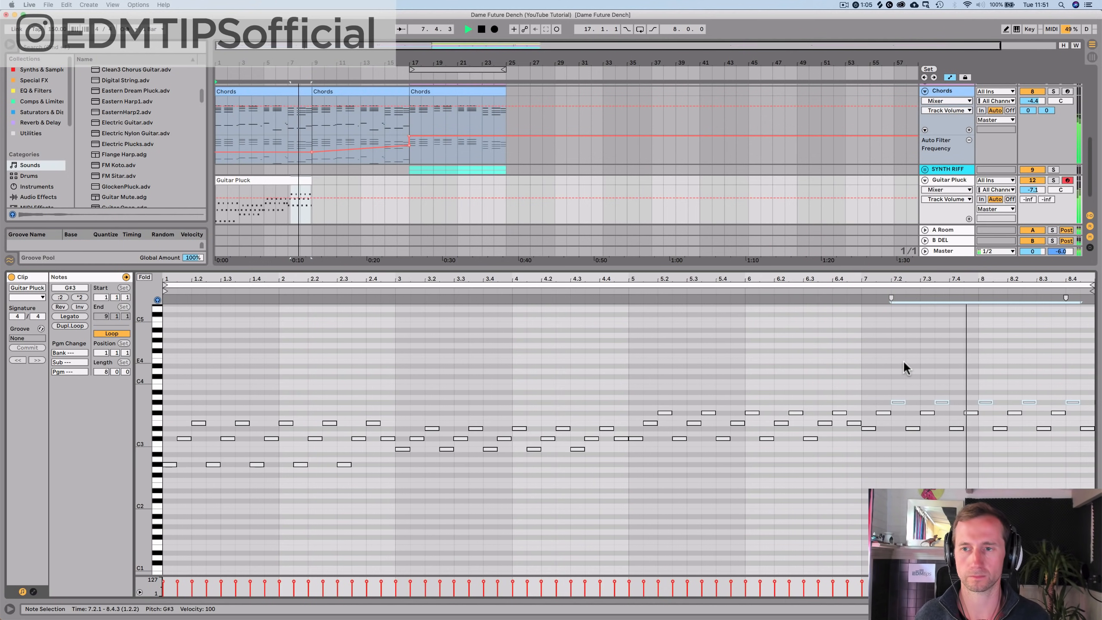
Step: Solo the Guitar Pluck track and play its arpeggio on its own
{"action": "left_click", "coordinate": [1052, 180]}
{"action": "left_click", "coordinate": [943, 180]}
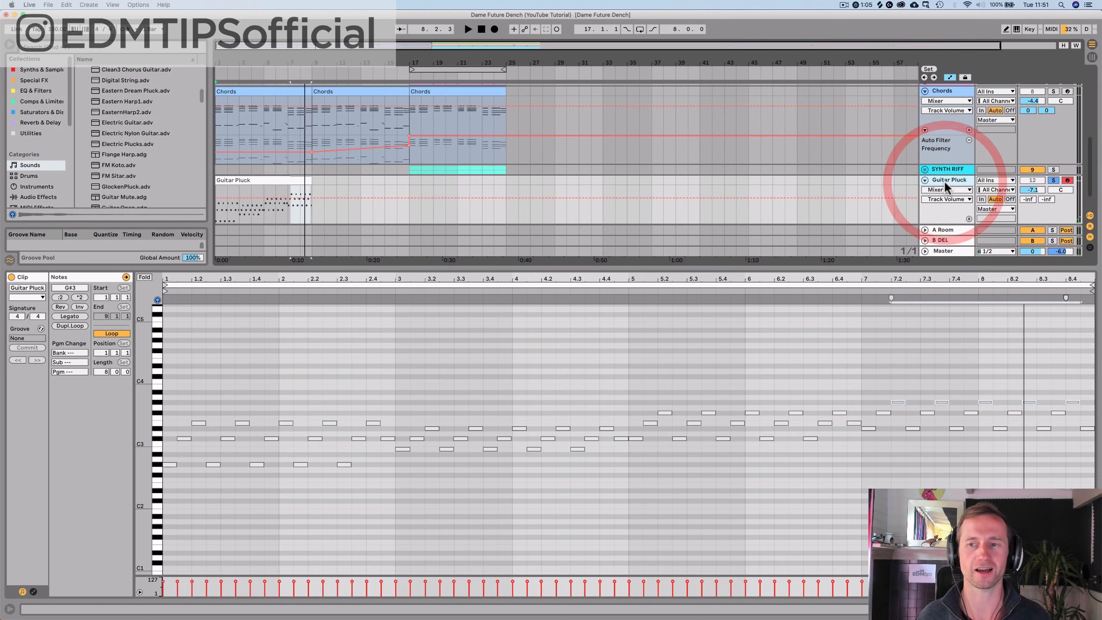
{"action": "key", "text": "space"}
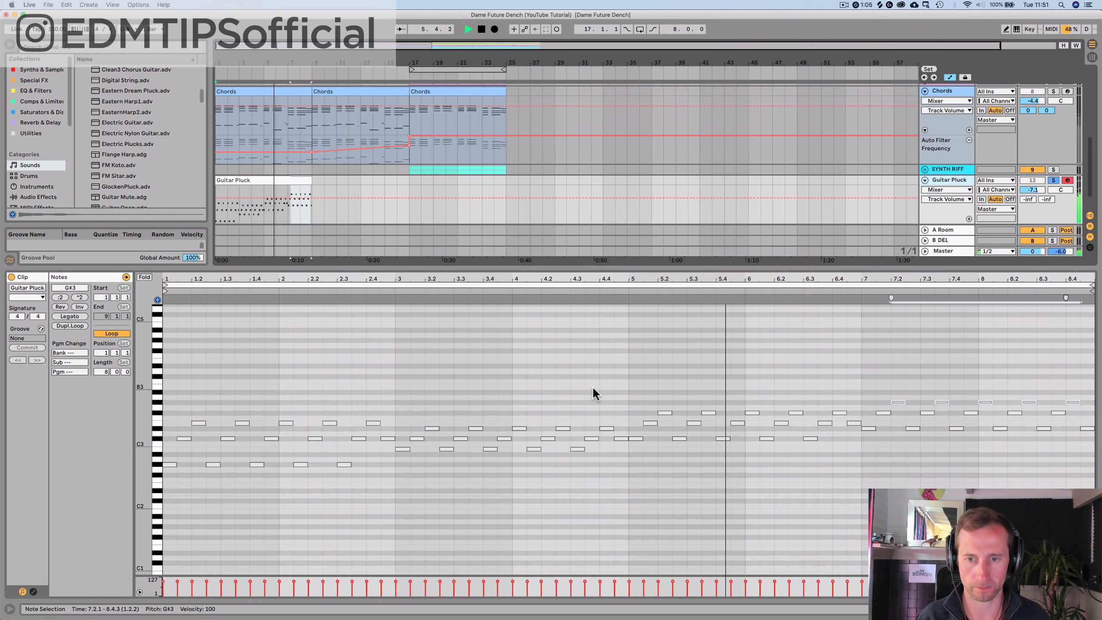
Step: Raise the last two F#3 notes of bar 6 to G#3 and play back from bar 5
{"action": "left_click_drag", "start_coordinate": [789, 402], "coordinate": [850, 416]}
{"action": "key", "text": "space"}
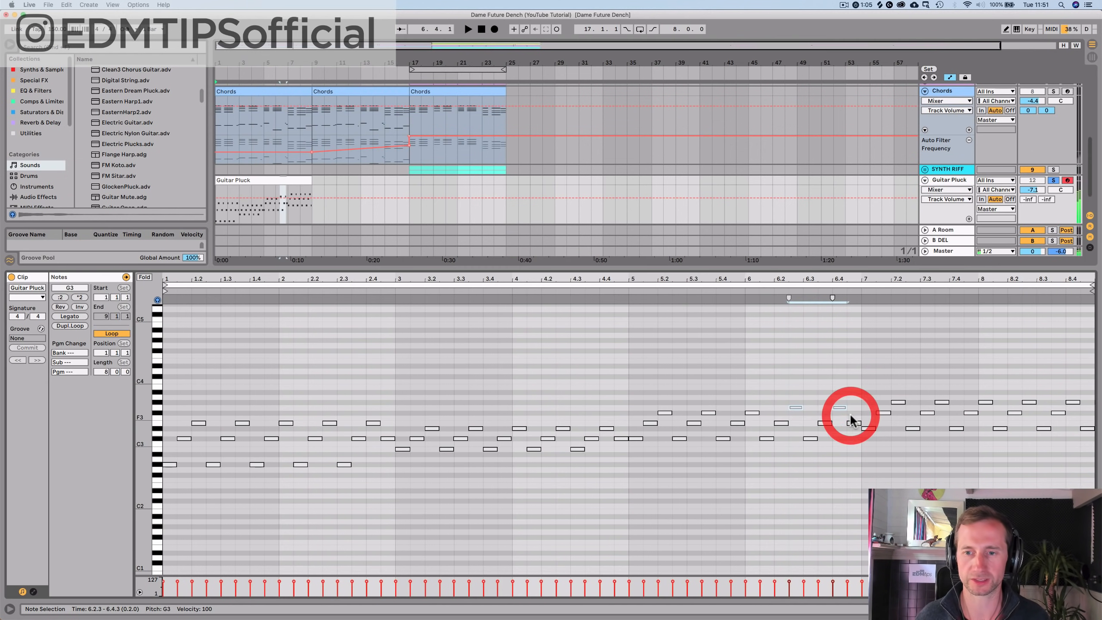
{"action": "key", "text": "Up"}
{"action": "key", "text": "Up"}
{"action": "left_click", "coordinate": [643, 290]}
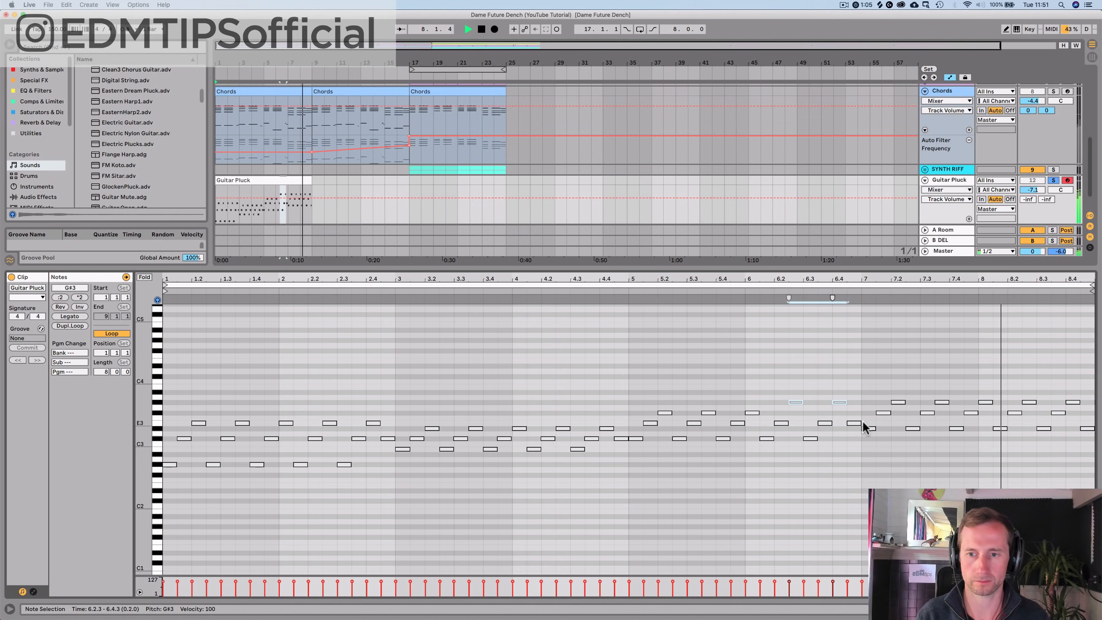
{"action": "key", "text": "space"}
Step: Try raising the Guitar Pluck clip's final D#3 note at the end of bar 8
{"action": "left_click", "coordinate": [1085, 429]}
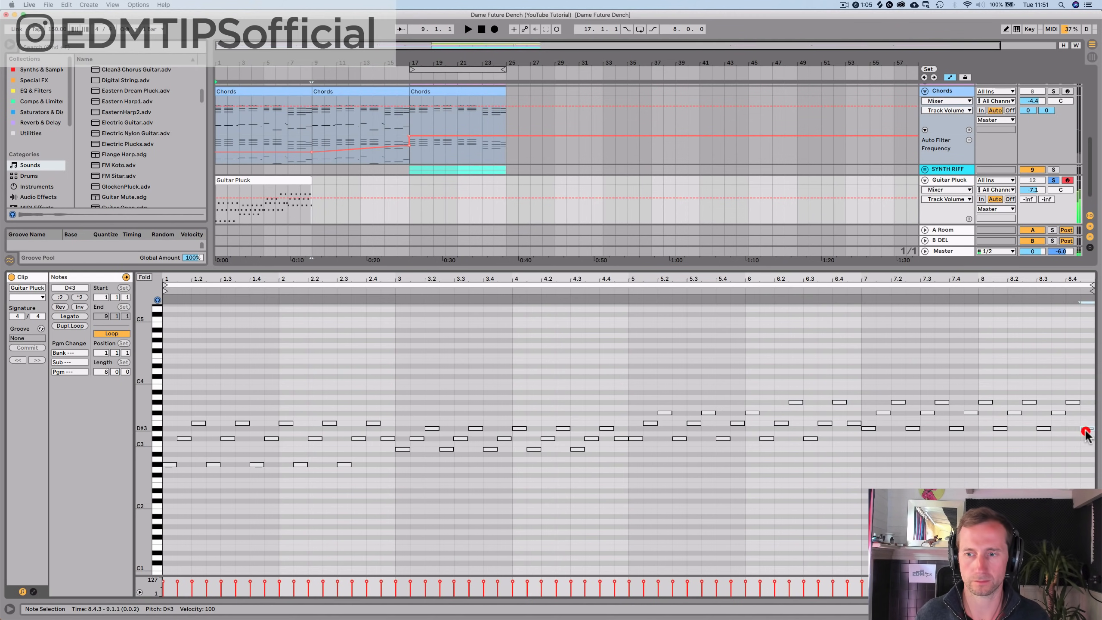
{"action": "key", "text": "Up"}
{"action": "key", "text": "Right"}
{"action": "key", "text": "Left"}
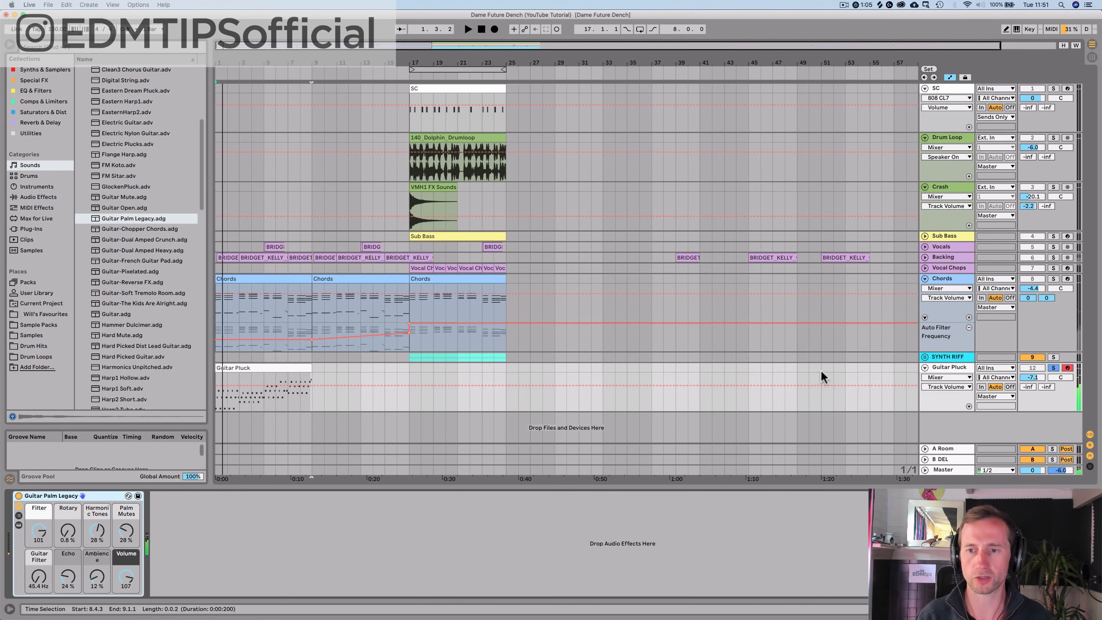
Step: Duplicate the Guitar Pluck clip into bars 9 to 16 and take the track out of solo
{"action": "left_click", "coordinate": [253, 368]}
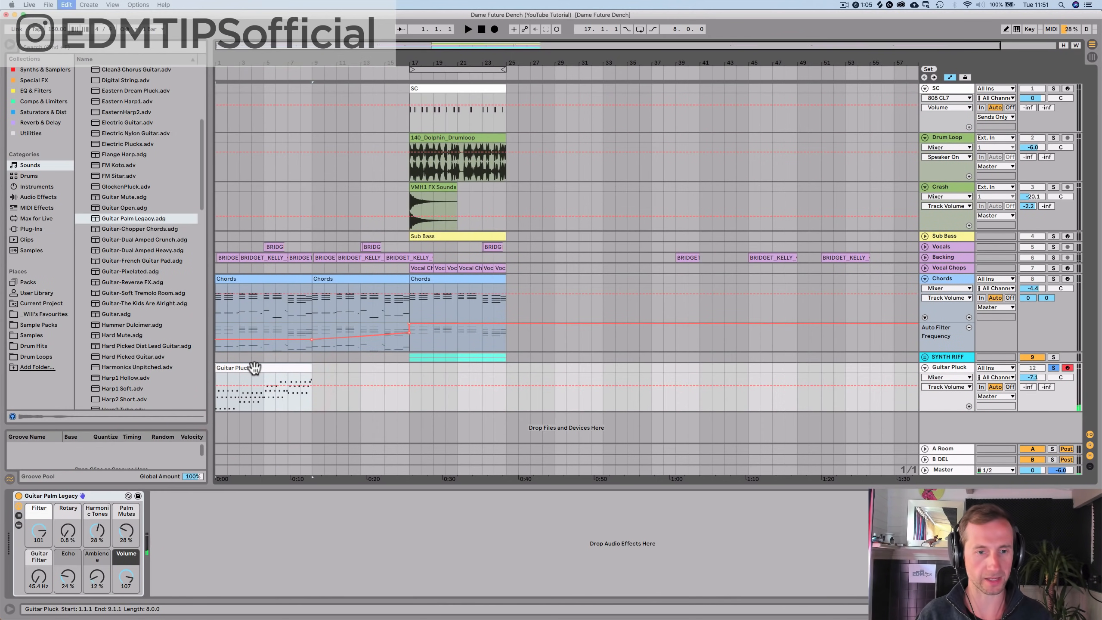
{"action": "key", "text": "super+d"}
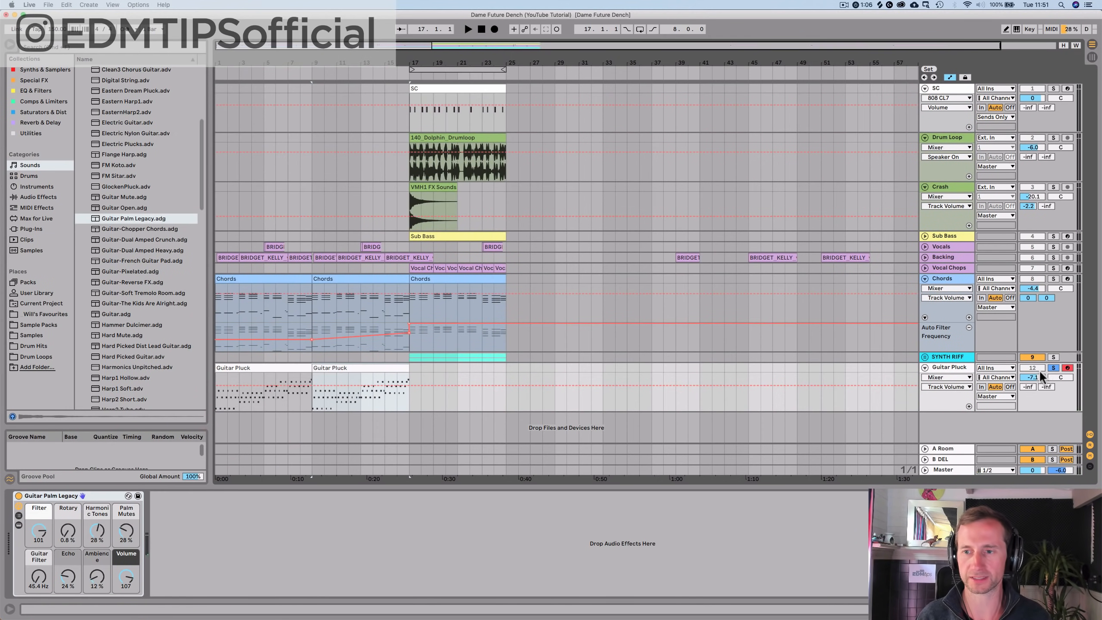
{"action": "left_click", "coordinate": [1054, 368]}
Step: Play the intro from bar 1 to hear the guitar together with the other tracks
{"action": "key", "text": "space"}
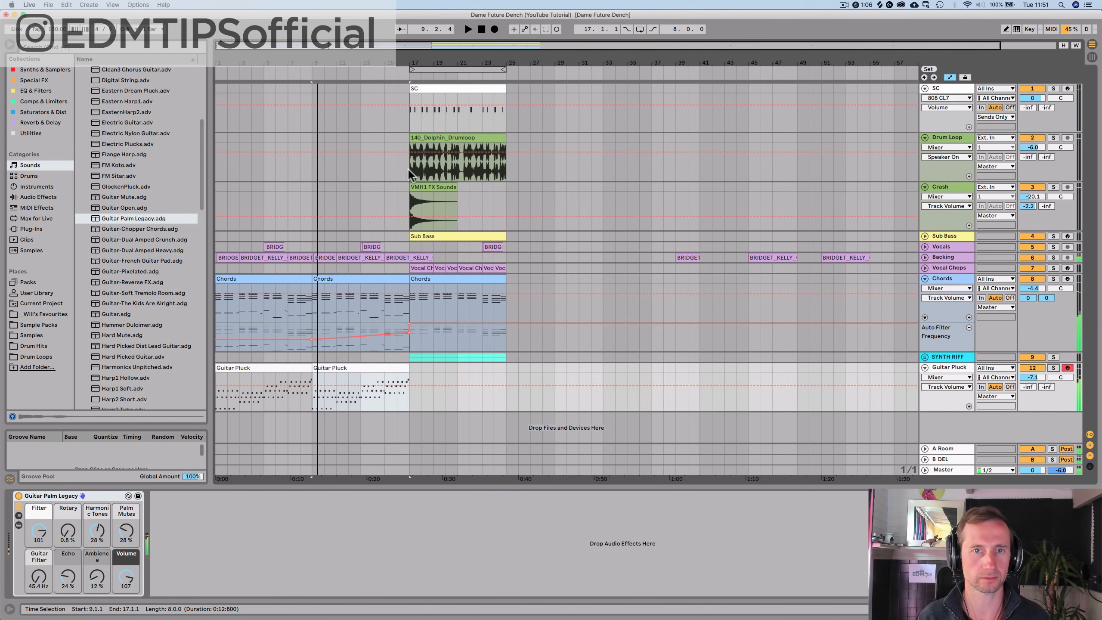
{"action": "left_click", "coordinate": [481, 31]}
{"action": "key", "text": "space"}
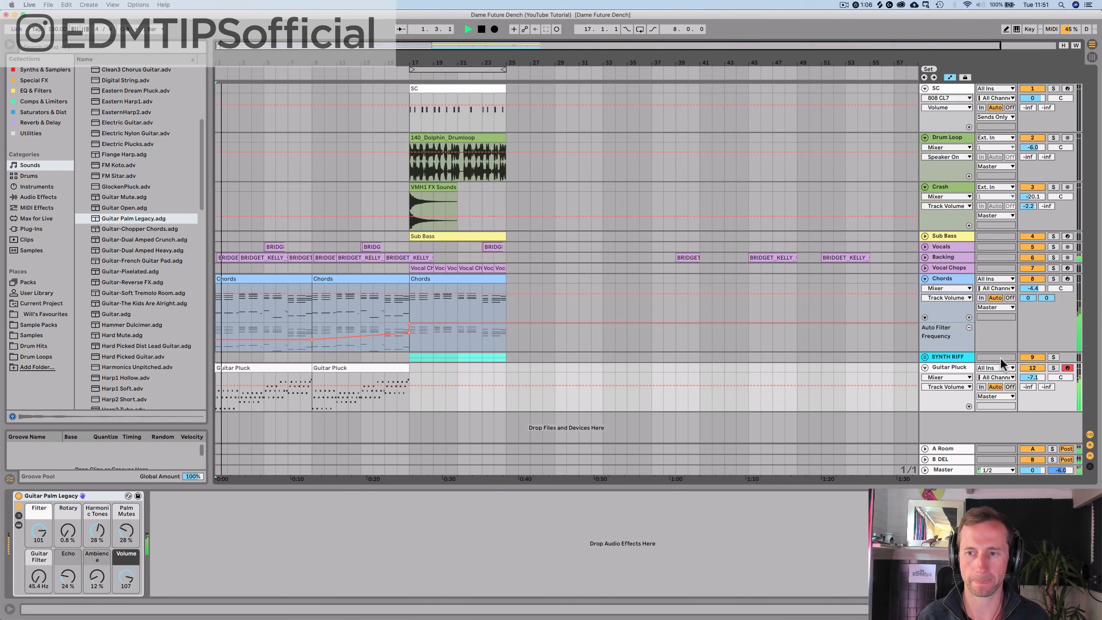
{"action": "left_click", "coordinate": [966, 374]}
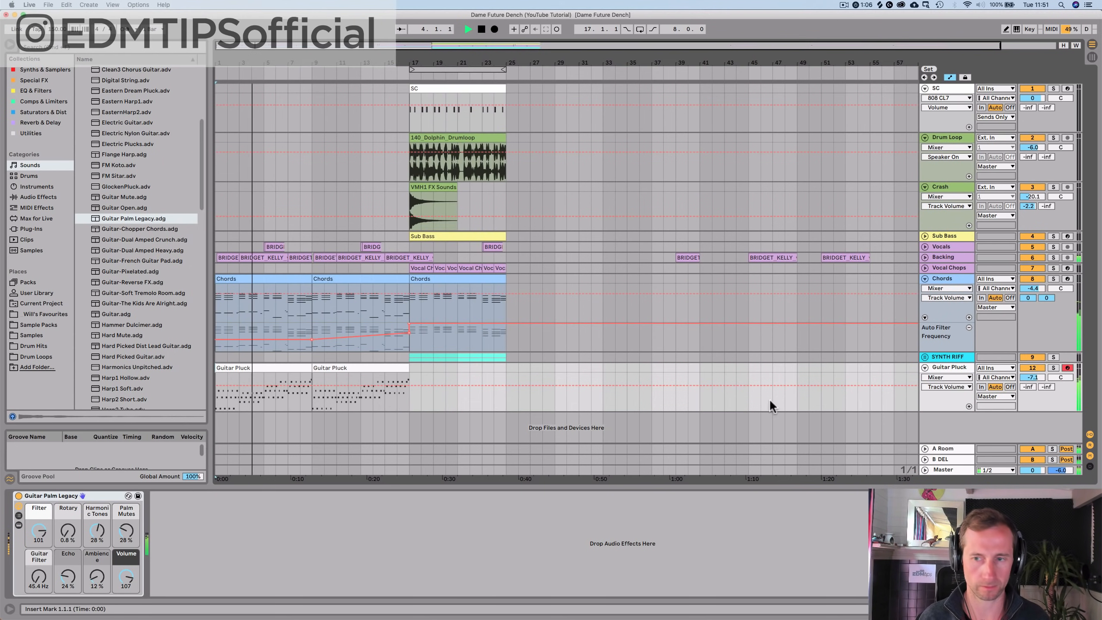
Step: Set the Guitar Pluck track's sends to -2.2 dB for B-DEL and -9.7 dB for A-Room, and fold the track
{"action": "left_click", "coordinate": [1050, 387]}
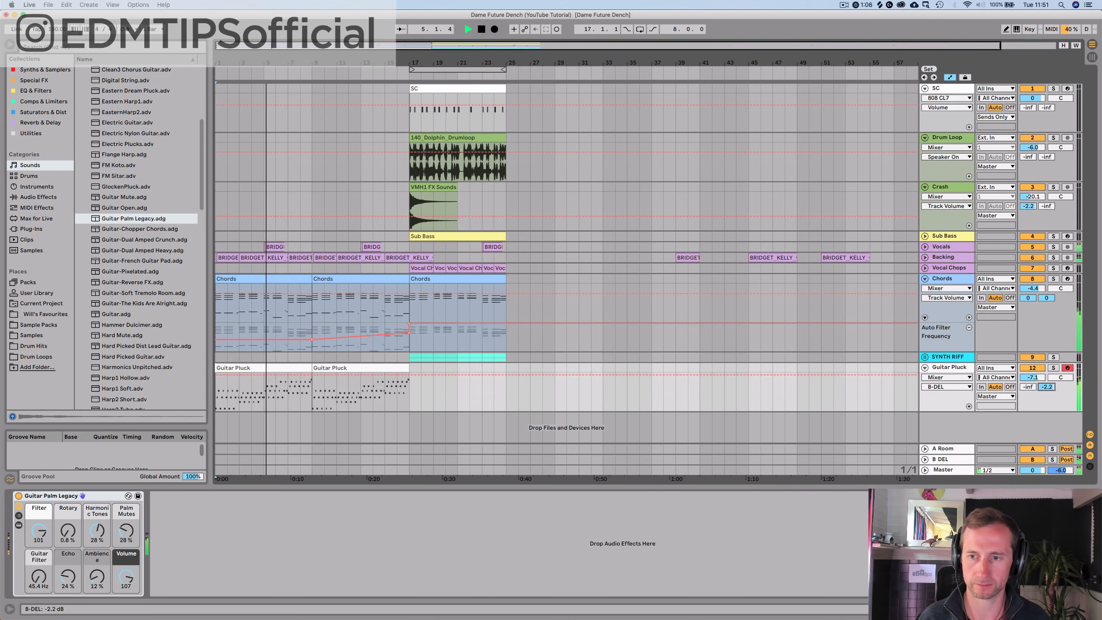
{"action": "left_click_drag", "start_coordinate": [1032, 390], "coordinate": [1032, 375]}
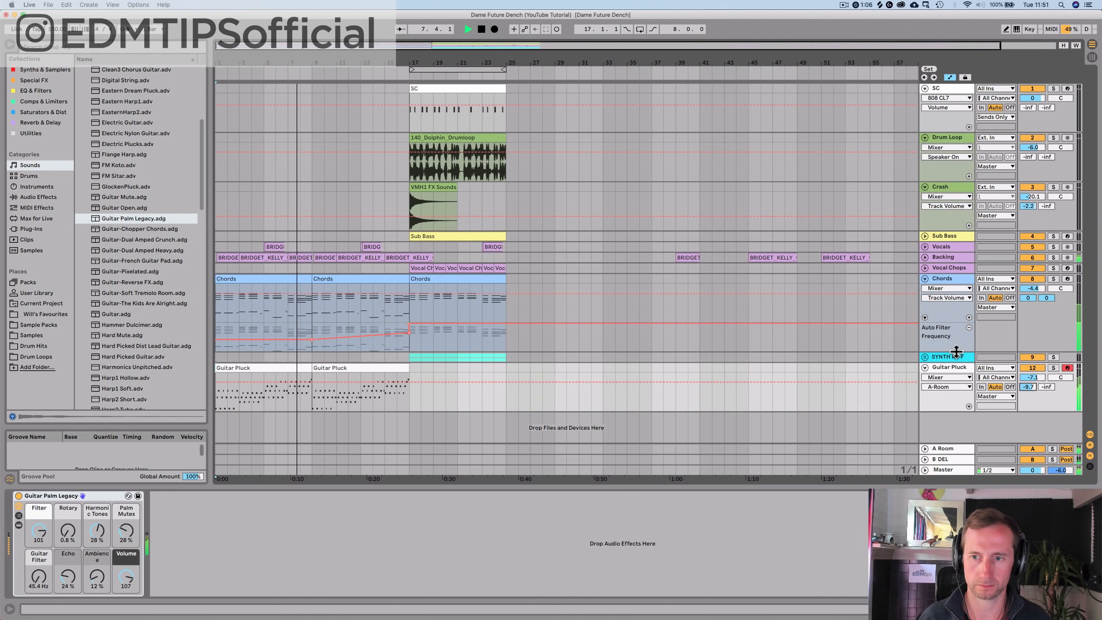
{"action": "left_click", "coordinate": [924, 368]}
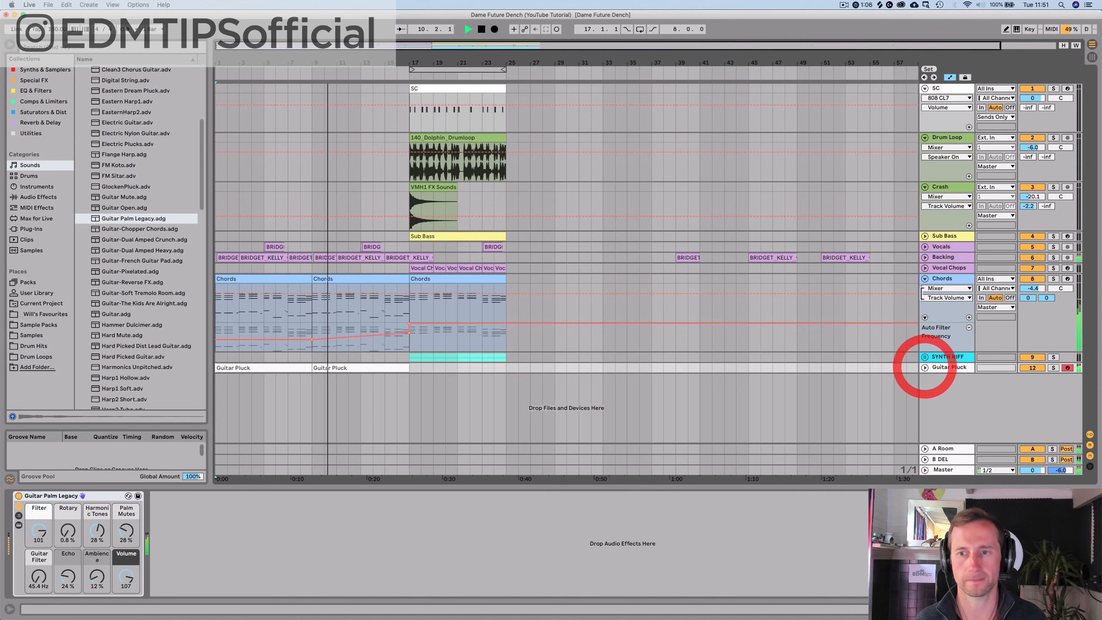
Step: Fold the Chords track and unfold Backing, stop playback and save the set
{"action": "left_click", "coordinate": [925, 279]}
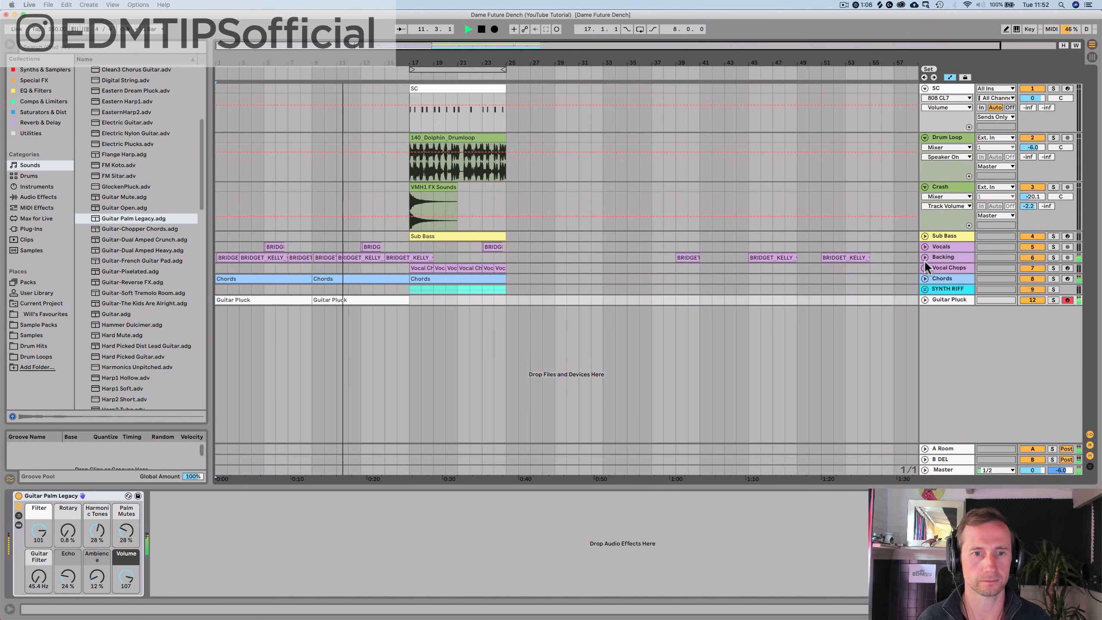
{"action": "left_click", "coordinate": [925, 257]}
{"action": "key", "text": "space"}
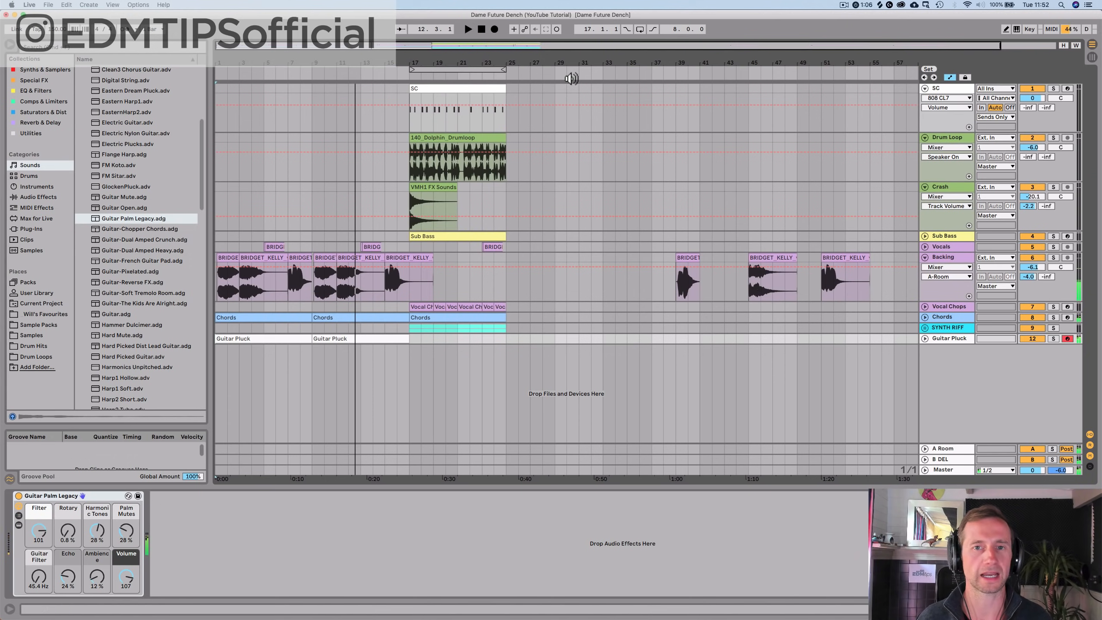
{"action": "left_click_drag", "start_coordinate": [563, 66], "coordinate": [560, 54]}
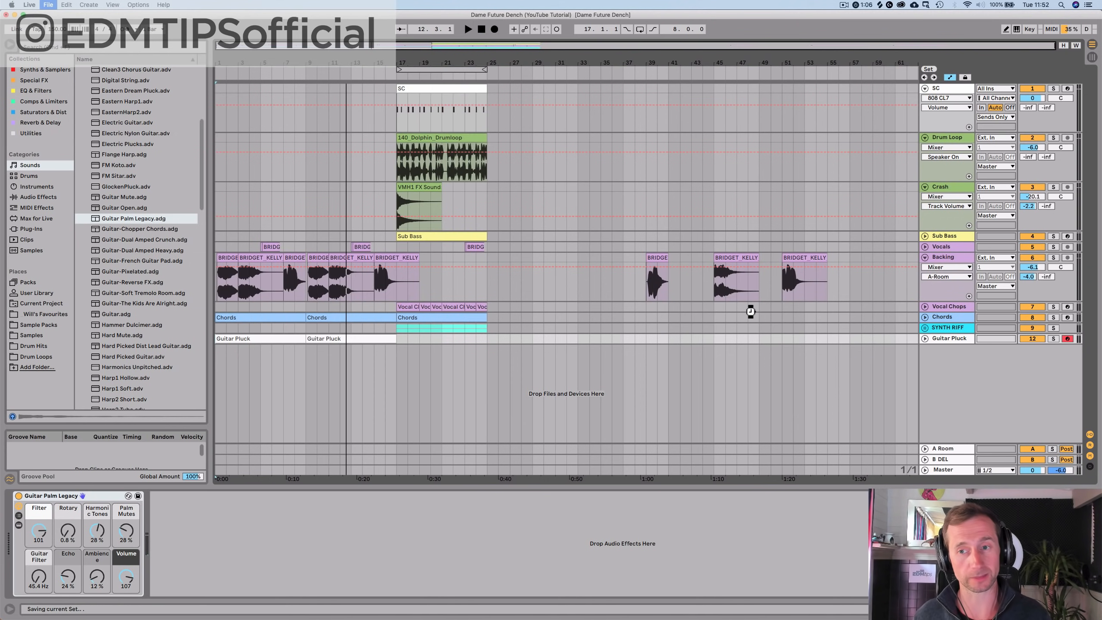
Step: Unfold the SYNTH RIFF group and hide the automation lanes in the arrangement
{"action": "left_click", "coordinate": [936, 338]}
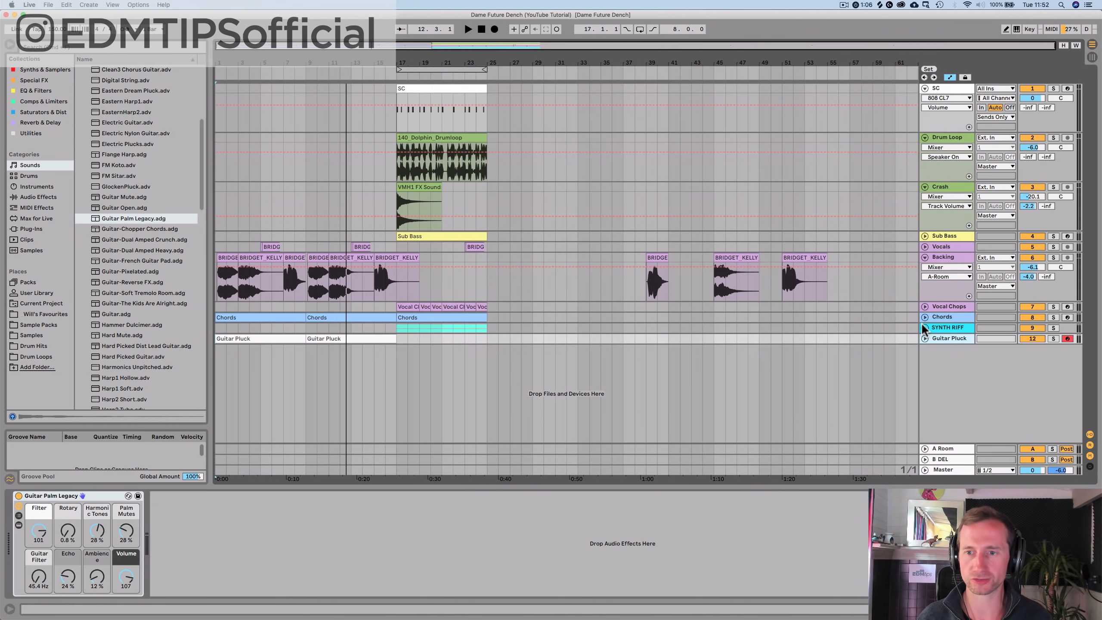
{"action": "left_click", "coordinate": [925, 328]}
{"action": "scroll", "coordinate": [481, 356], "scroll_direction": "down", "scroll_amount": 2}
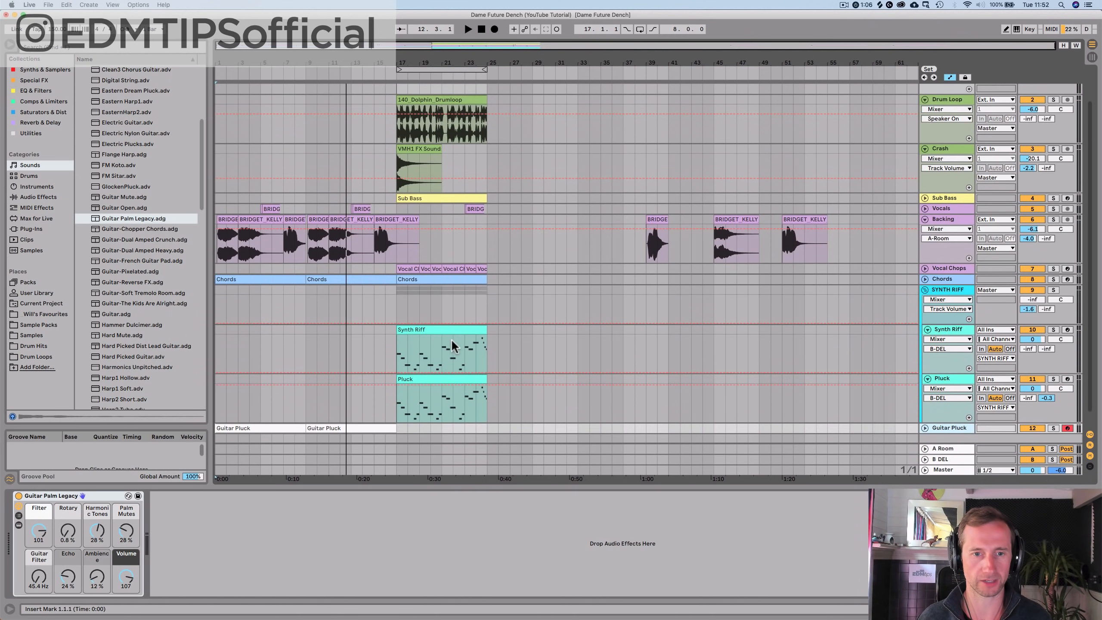
{"action": "left_click_drag", "start_coordinate": [397, 296], "coordinate": [420, 304]}
{"action": "left_click", "coordinate": [485, 303]}
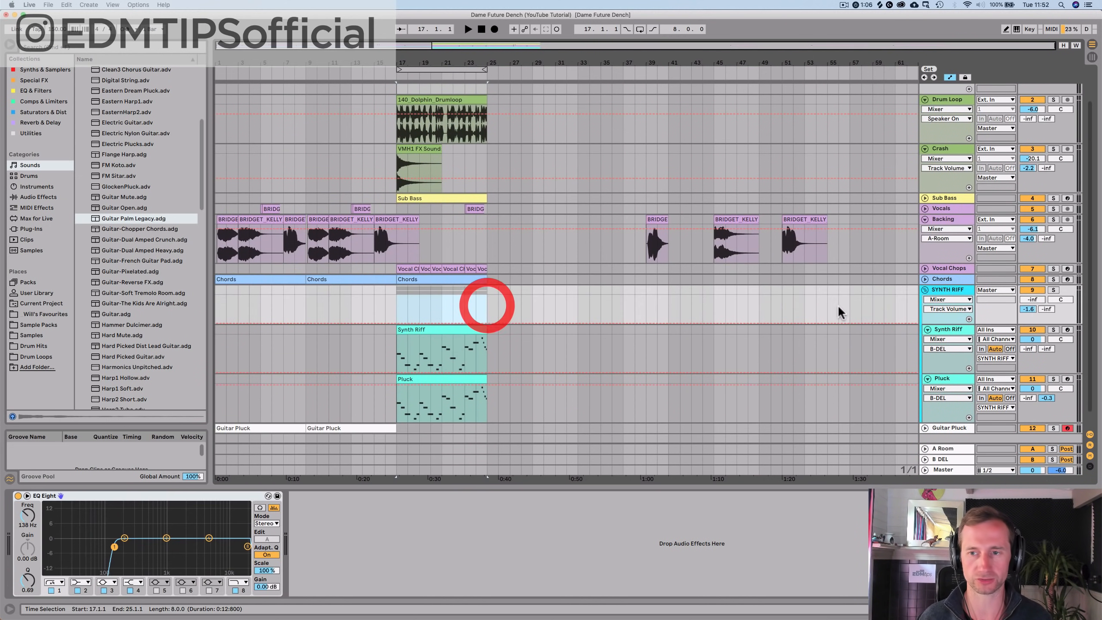
{"action": "key", "text": "a"}
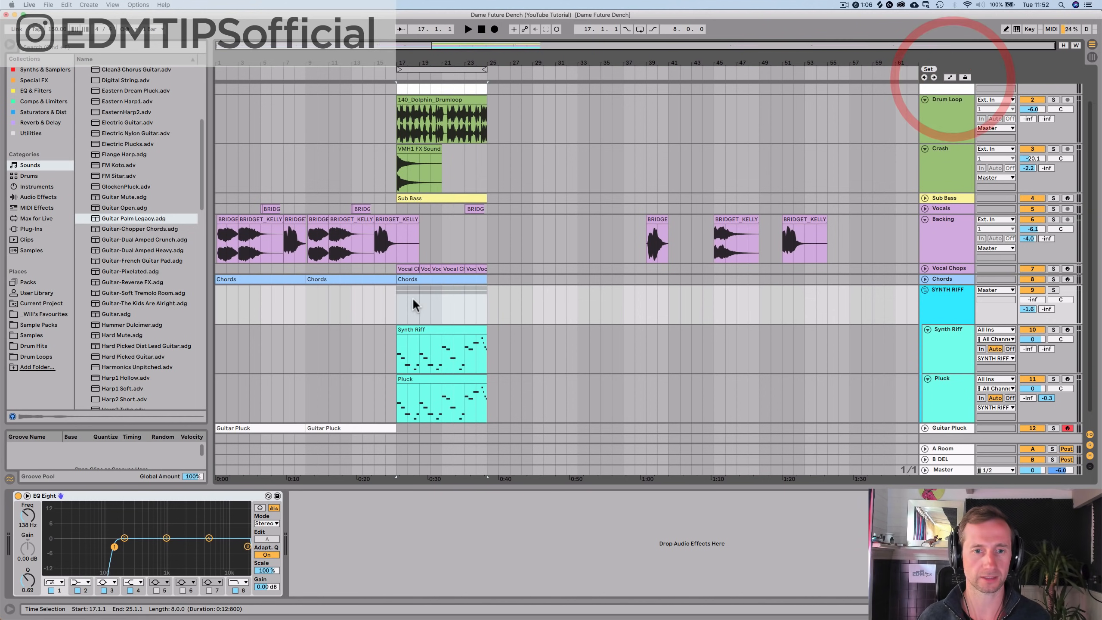
Step: Copy the SYNTH RIFF group's clips from bars 17 to 24 into bars 9 to 16
{"action": "left_click_drag", "start_coordinate": [398, 302], "coordinate": [486, 307]}
{"action": "key", "text": "super+c"}
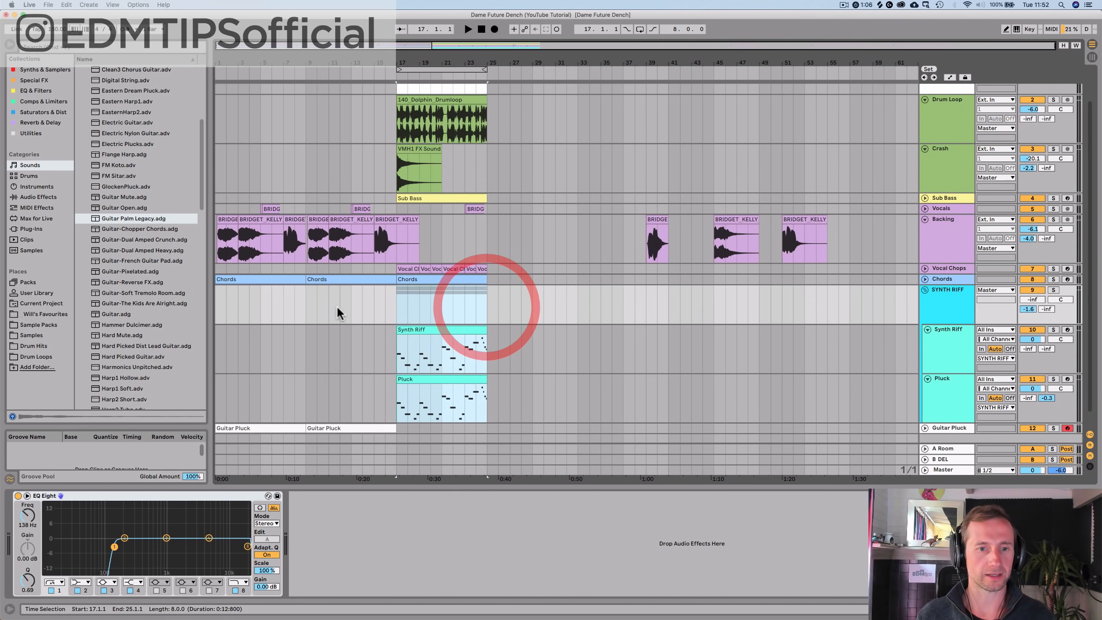
{"action": "left_click", "coordinate": [302, 304]}
{"action": "key", "text": "super+v"}
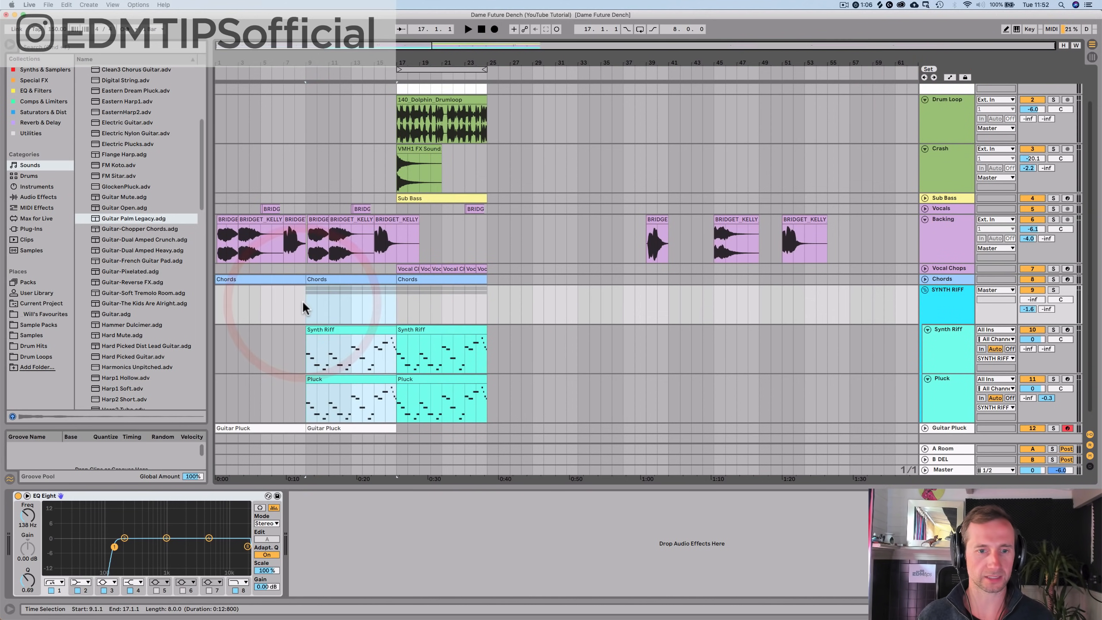
Step: Copy the Auto Filter from the Chords track onto the SYNTH RIFF group after its EQ Eight
{"action": "left_click", "coordinate": [968, 302]}
{"action": "left_click", "coordinate": [36, 91]}
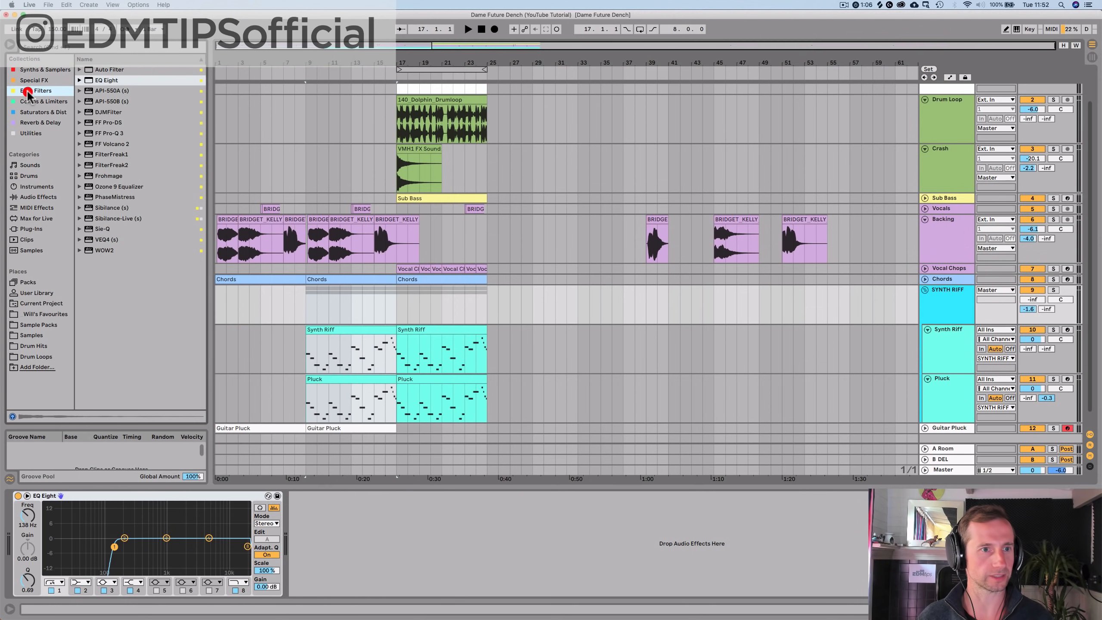
{"action": "left_click", "coordinate": [938, 281]}
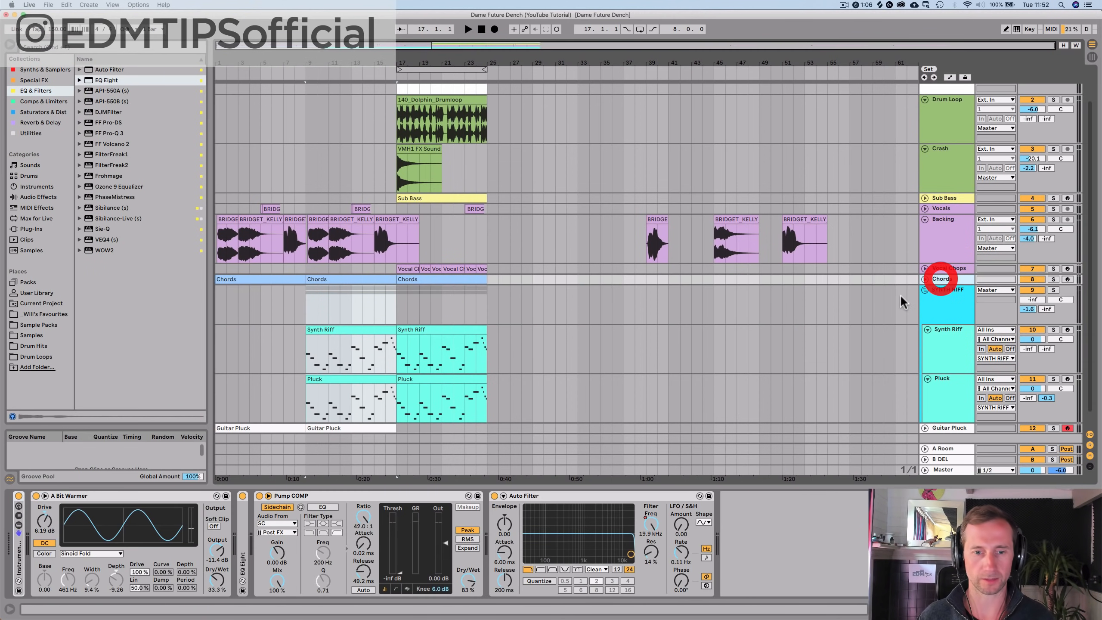
{"action": "left_click", "coordinate": [565, 503]}
{"action": "left_click", "coordinate": [928, 300]}
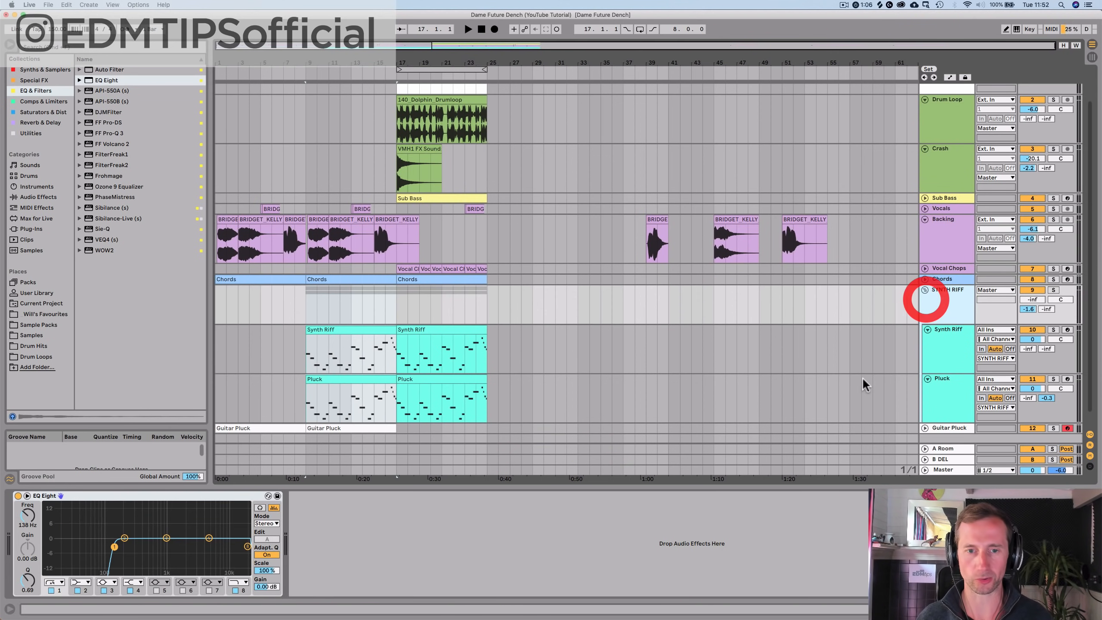
{"action": "left_click", "coordinate": [627, 509]}
{"action": "key", "text": "super+v"}
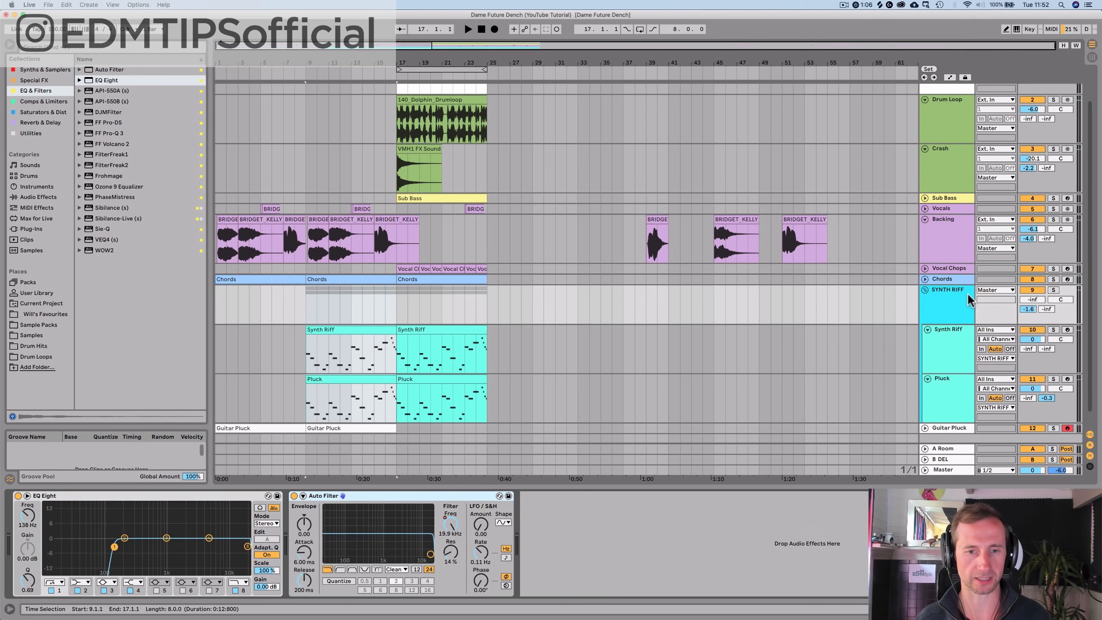
Step: Solo the SYNTH RIFF group, play from bar 9 and raise the group's volume to -17.7 dB
{"action": "left_click", "coordinate": [1054, 292]}
{"action": "left_click", "coordinate": [303, 312]}
{"action": "key", "text": "space"}
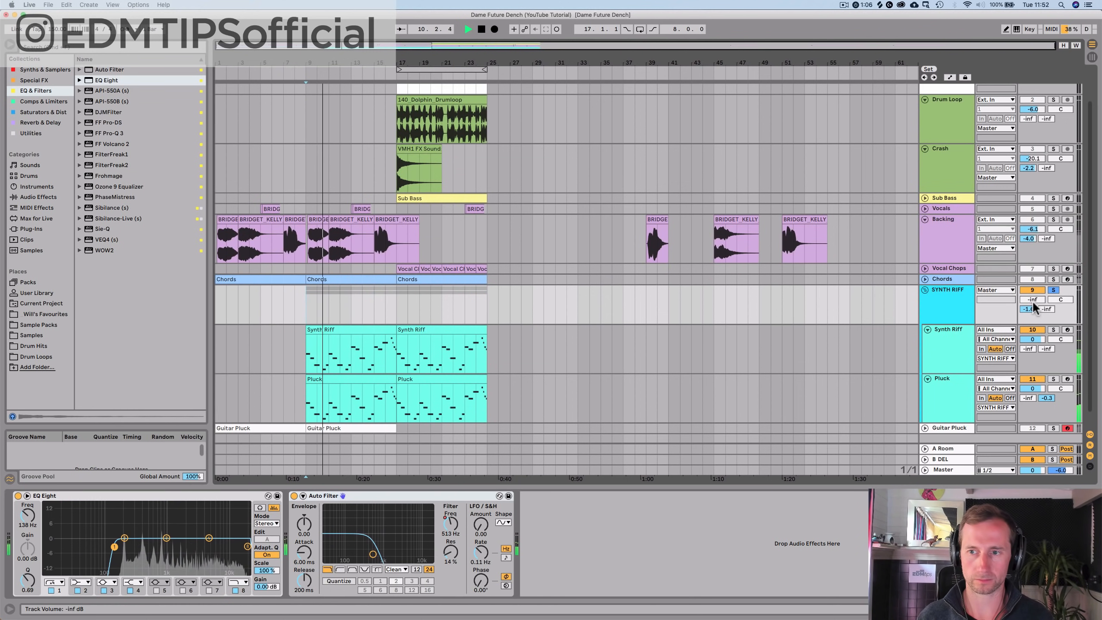
{"action": "left_click_drag", "start_coordinate": [1034, 304], "coordinate": [1036, 299]}
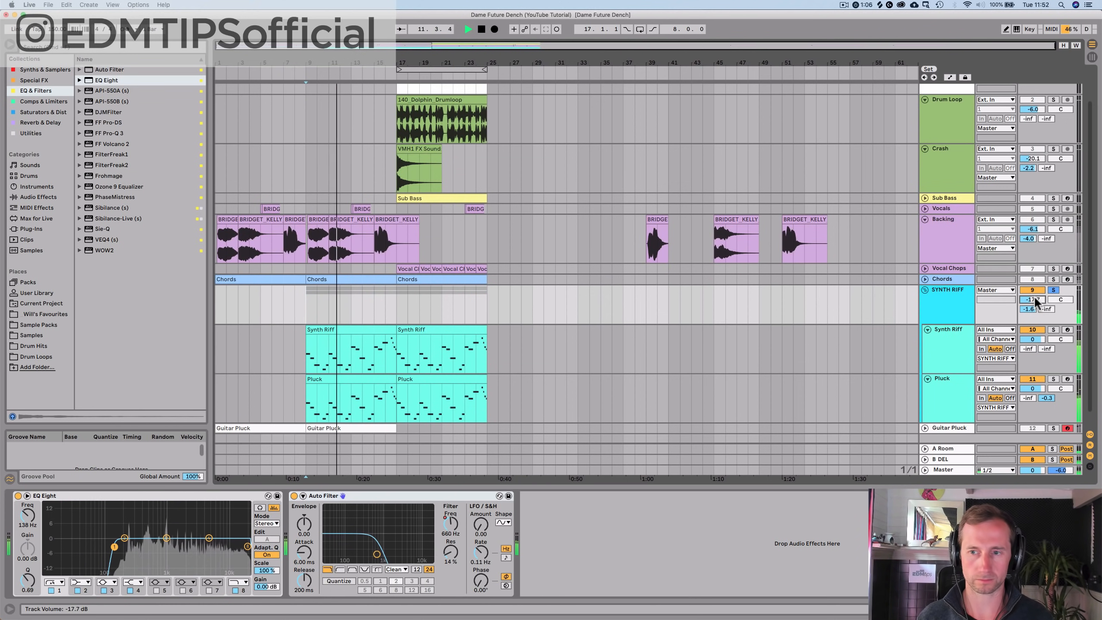
Step: Remove the Auto Filter from the SYNTH RIFF group and paste it onto the Pluck and Synth Riff tracks instead
{"action": "left_click", "coordinate": [385, 496]}
{"action": "key", "text": "Delete"}
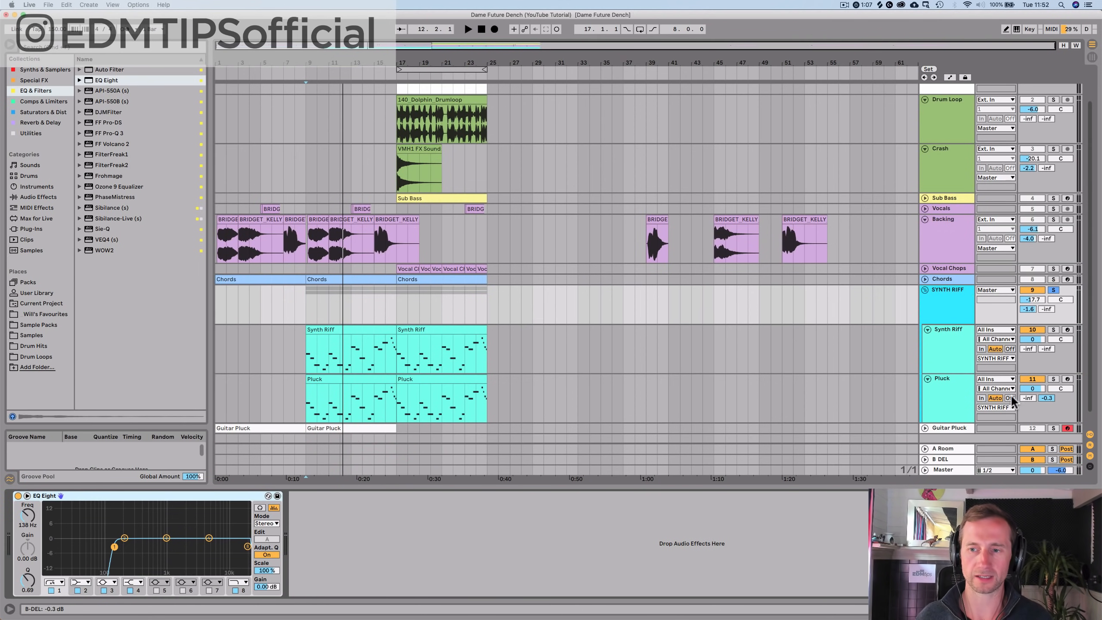
{"action": "left_click", "coordinate": [961, 402]}
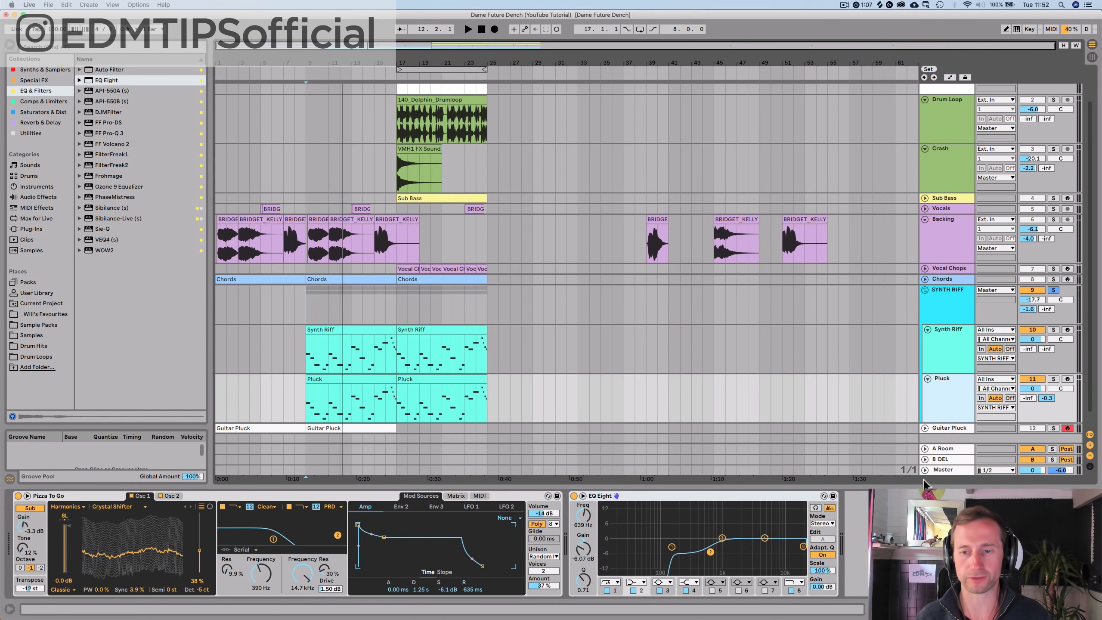
{"action": "left_click", "coordinate": [892, 512]}
{"action": "key", "text": "super+v"}
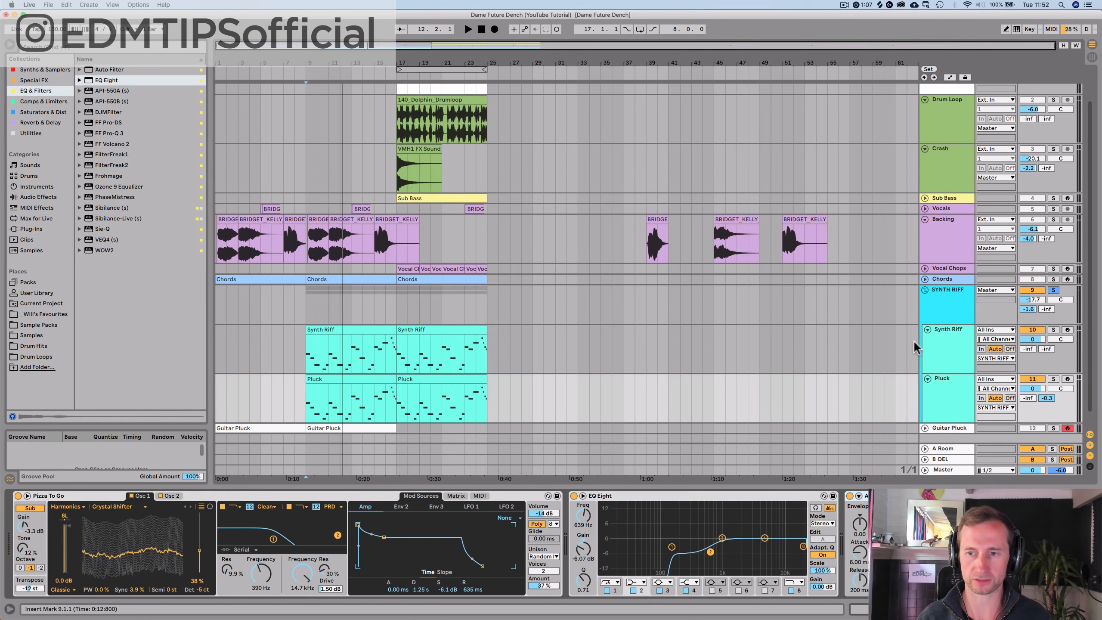
{"action": "left_click", "coordinate": [949, 346]}
{"action": "left_click", "coordinate": [825, 508]}
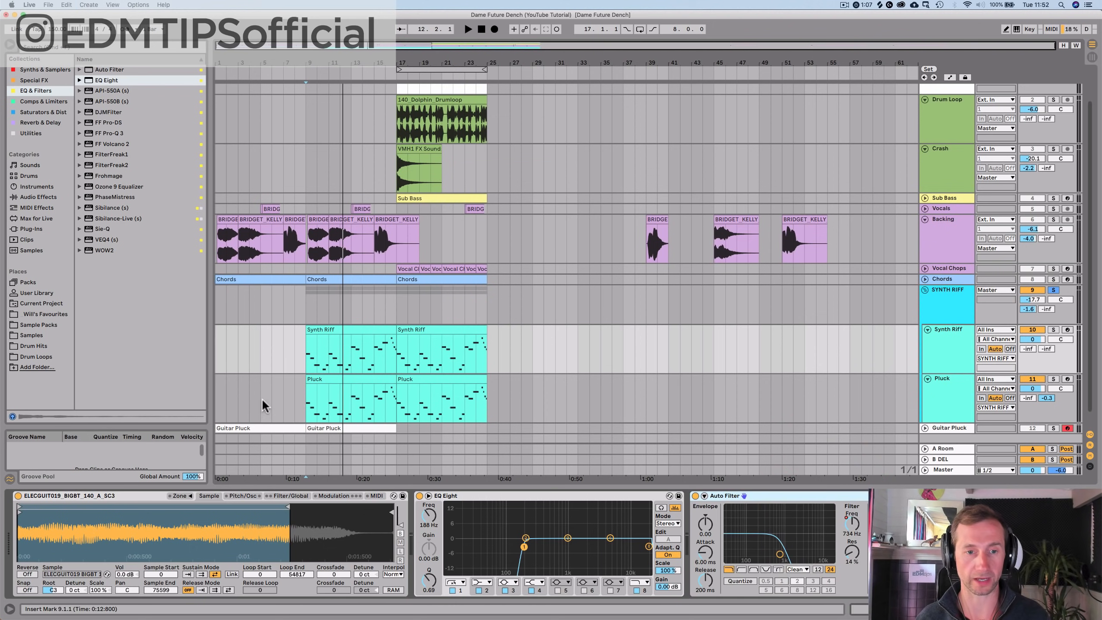
Step: Raise the SYNTH RIFF group's volume to -4.2 dB while playing from bar 9, and take the group out of solo
{"action": "left_click", "coordinate": [307, 357]}
{"action": "key", "text": "space"}
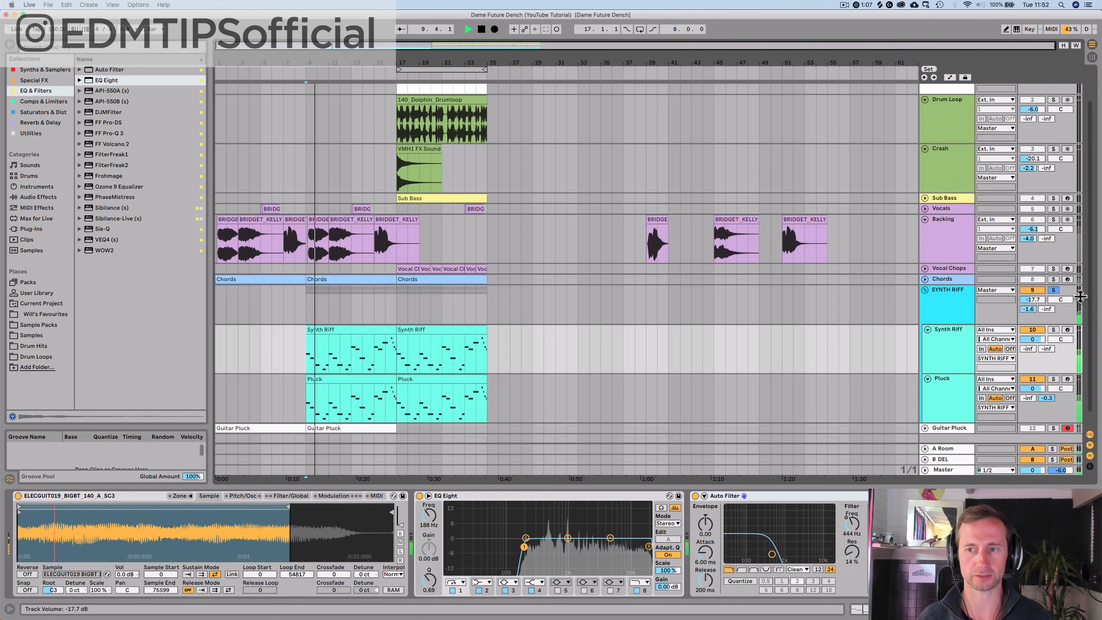
{"action": "left_click", "coordinate": [1054, 290]}
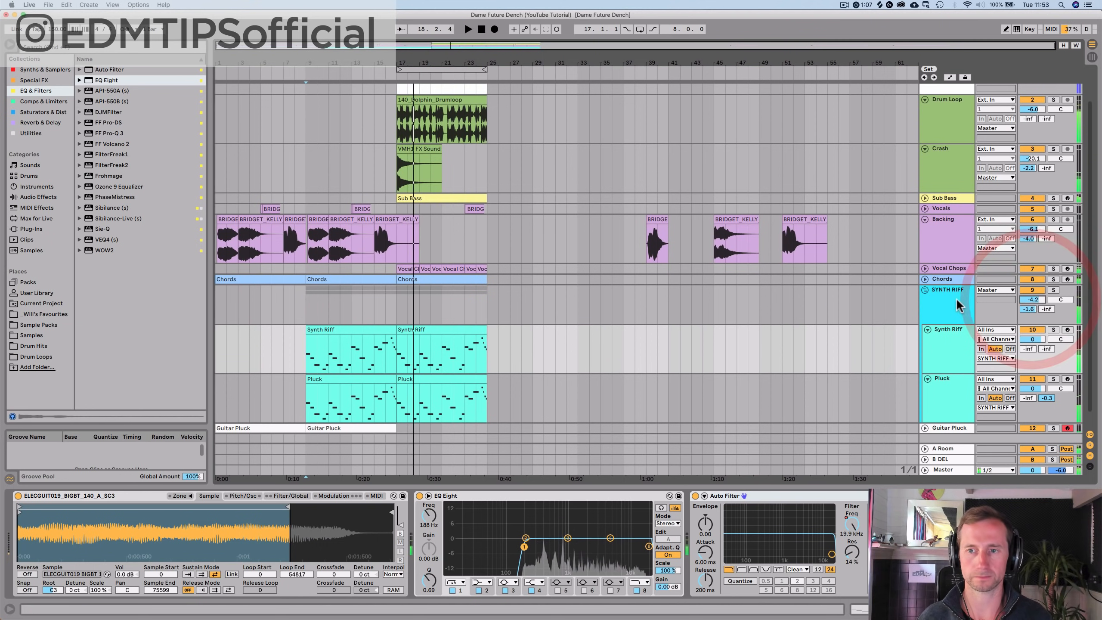
Step: Show the Synth Riff track's Auto Filter frequency automation and raise the end of its ramp just before bar 17
{"action": "left_click", "coordinate": [942, 301]}
{"action": "left_click", "coordinate": [947, 352]}
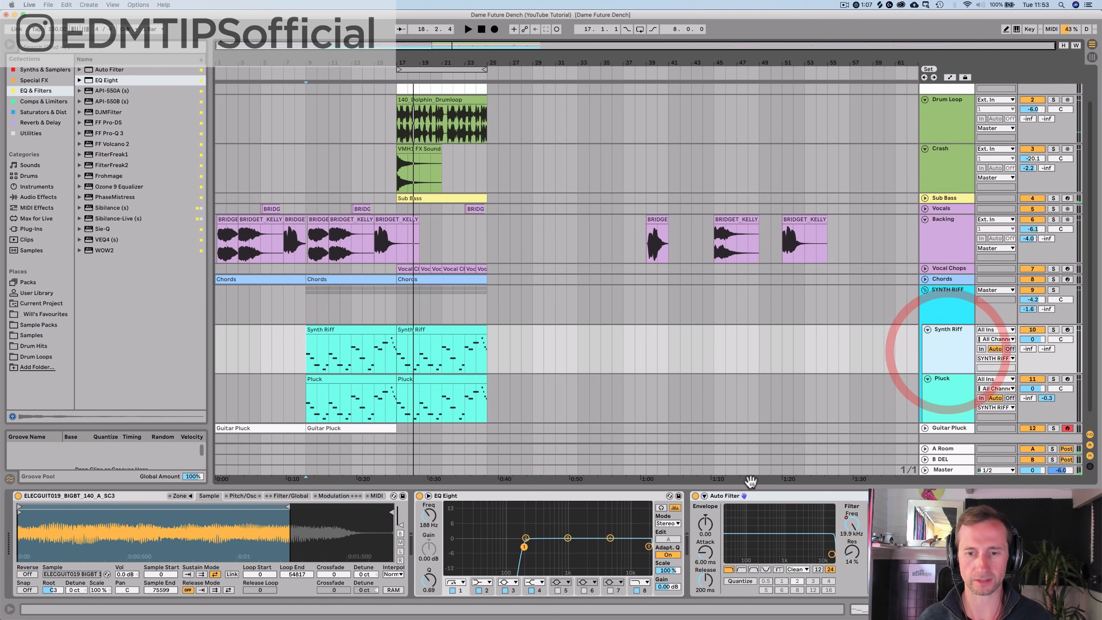
{"action": "left_click", "coordinate": [949, 78]}
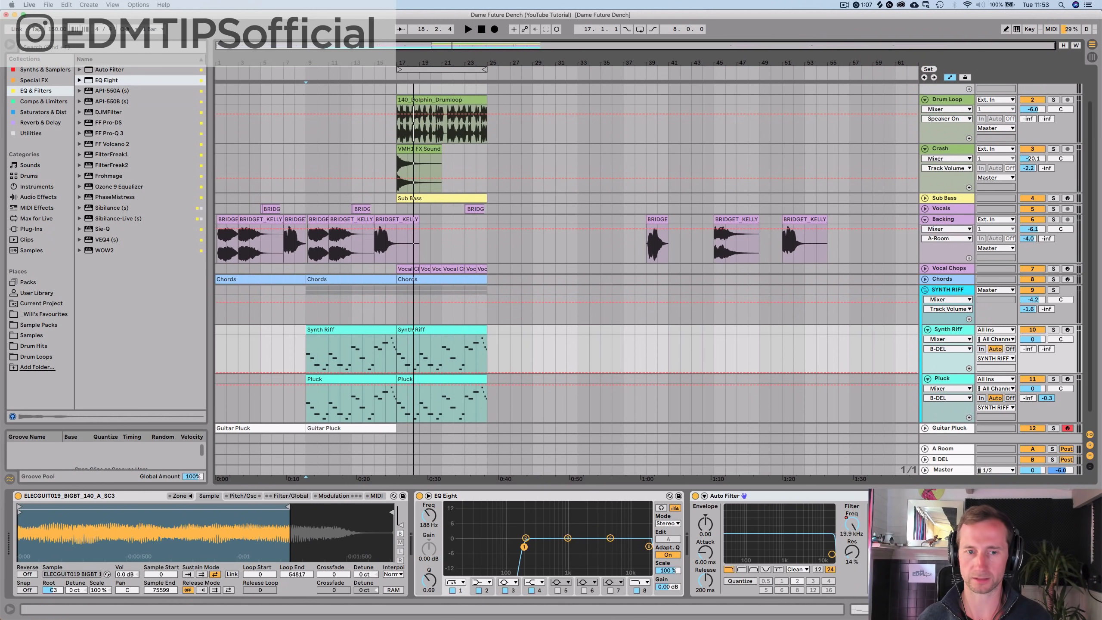
{"action": "left_click", "coordinate": [852, 524]}
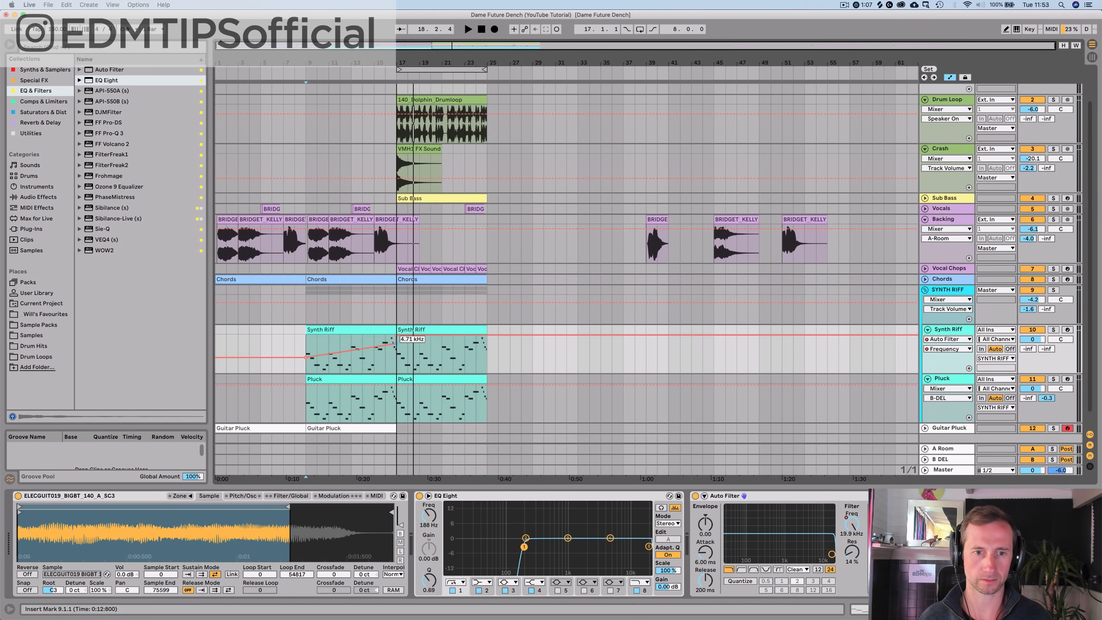
{"action": "left_click_drag", "start_coordinate": [394, 349], "coordinate": [396, 342]}
Step: Solo the SYNTH RIFF group and play the filtered riff from bar 9
{"action": "left_click", "coordinate": [1054, 290]}
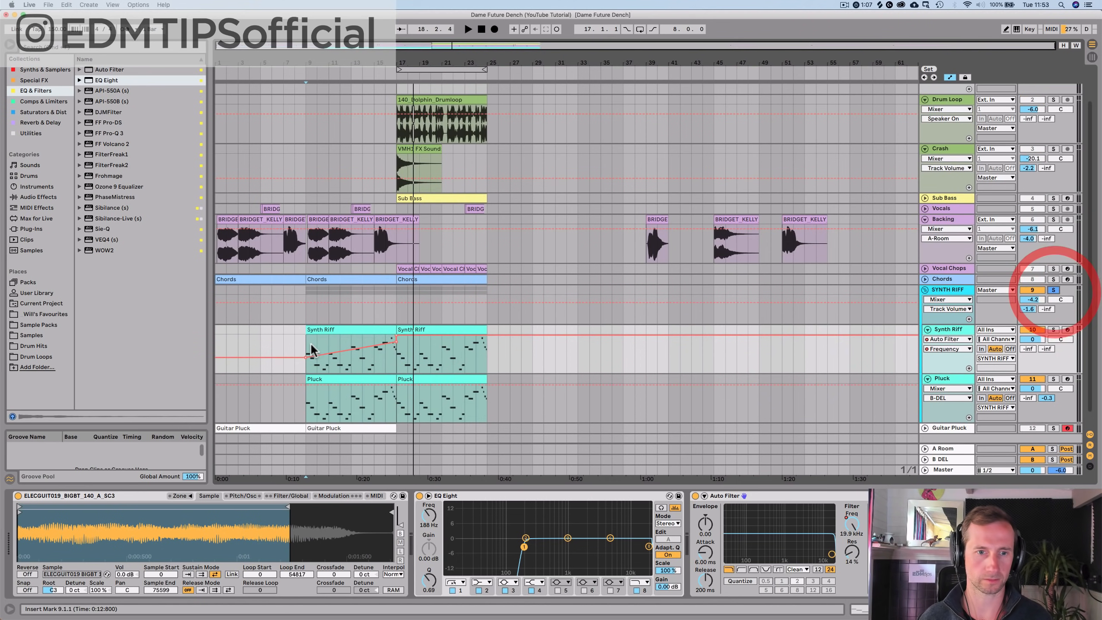
{"action": "left_click", "coordinate": [308, 344]}
{"action": "key", "text": "space"}
{"action": "scroll", "coordinate": [334, 346], "scroll_direction": "down", "scroll_amount": 1}
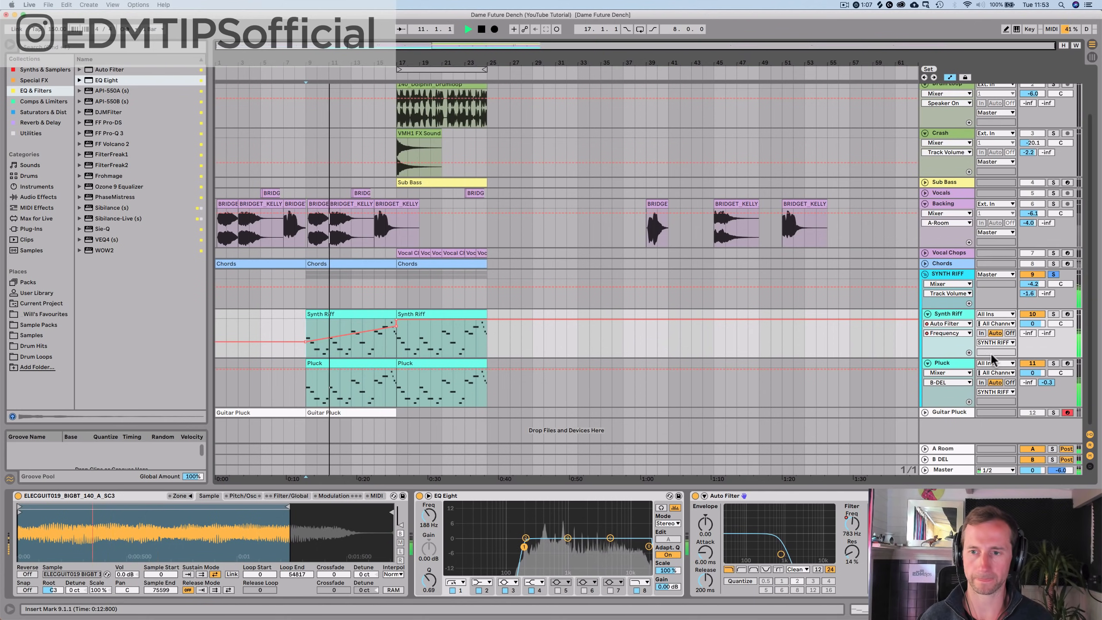
Step: Copy the Synth Riff's Auto Filter frequency automation for bars 9 to 16 onto the Pluck track's Auto Filter frequency
{"action": "left_click", "coordinate": [950, 368]}
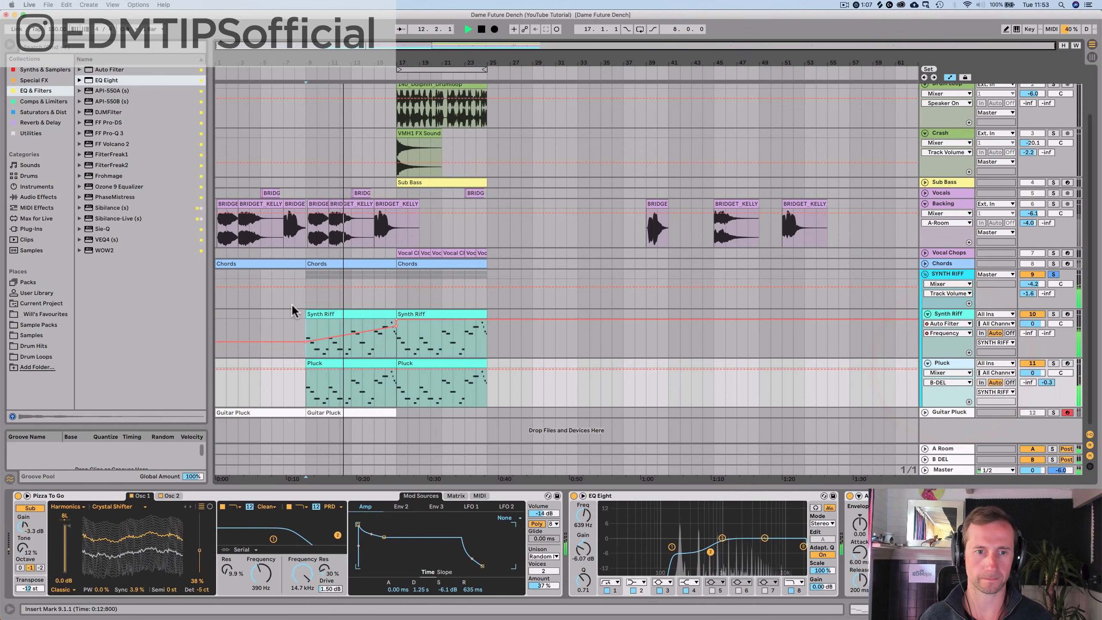
{"action": "left_click", "coordinate": [310, 327]}
{"action": "left_click", "coordinate": [321, 327]}
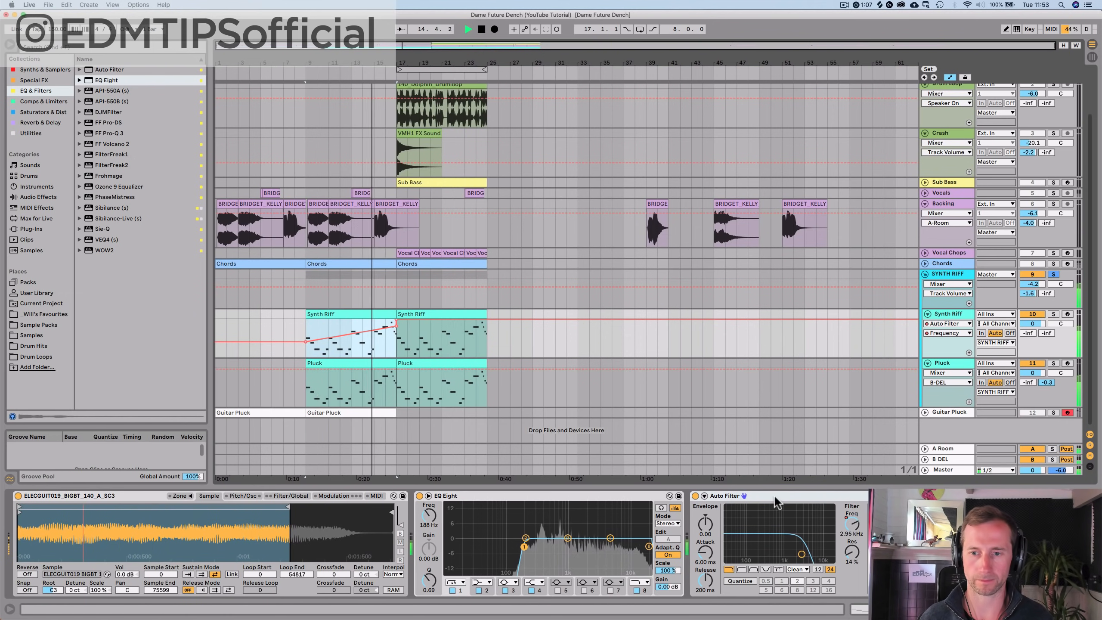
{"action": "left_click", "coordinate": [943, 366]}
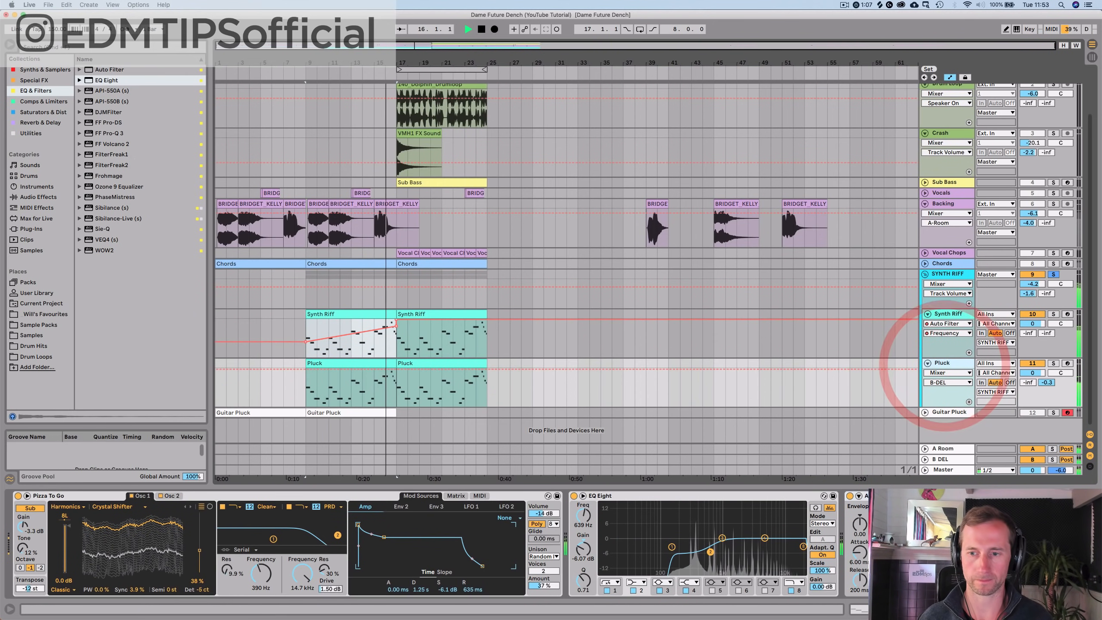
{"action": "left_click", "coordinate": [918, 554]}
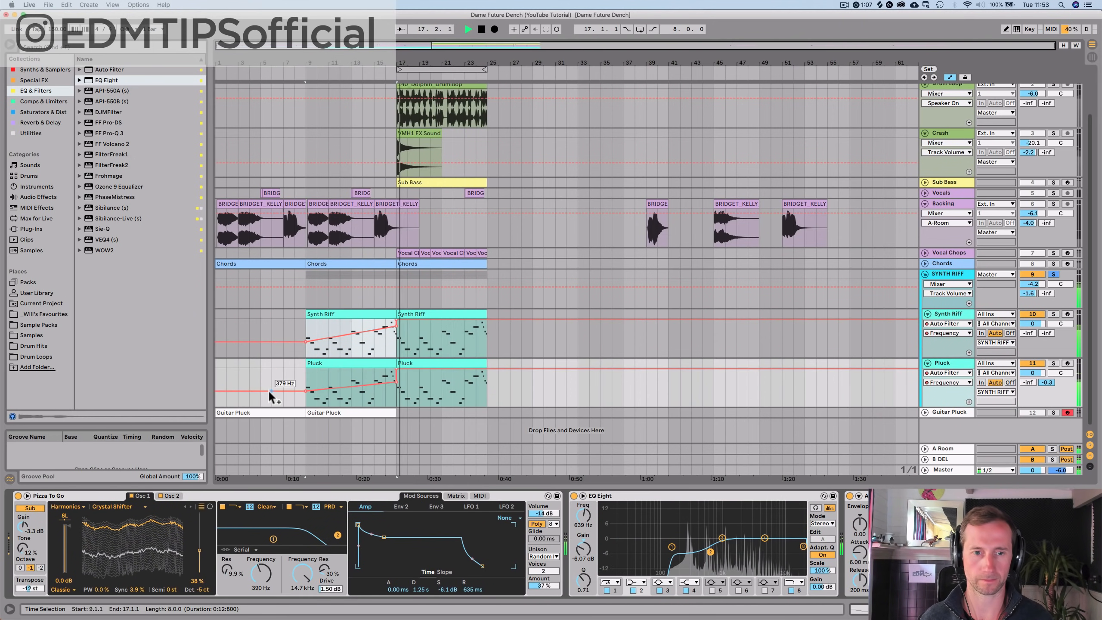
{"action": "key", "text": "space"}
{"action": "left_click", "coordinate": [308, 381]}
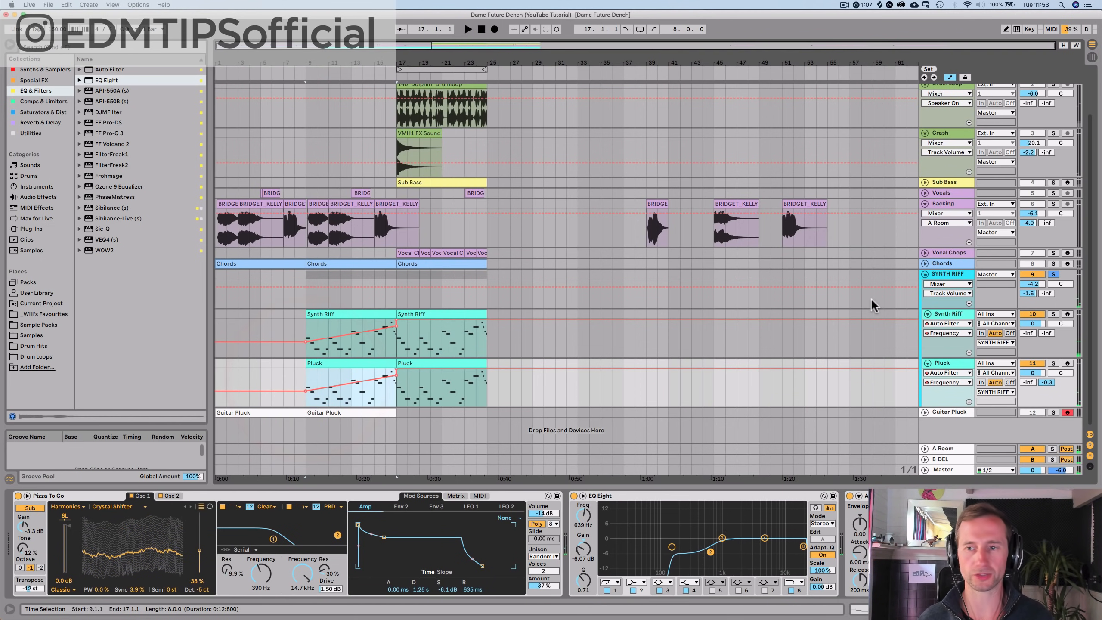
Step: Add a Utility device after the EQ Eight on the SYNTH RIFF group
{"action": "left_click", "coordinate": [940, 278]}
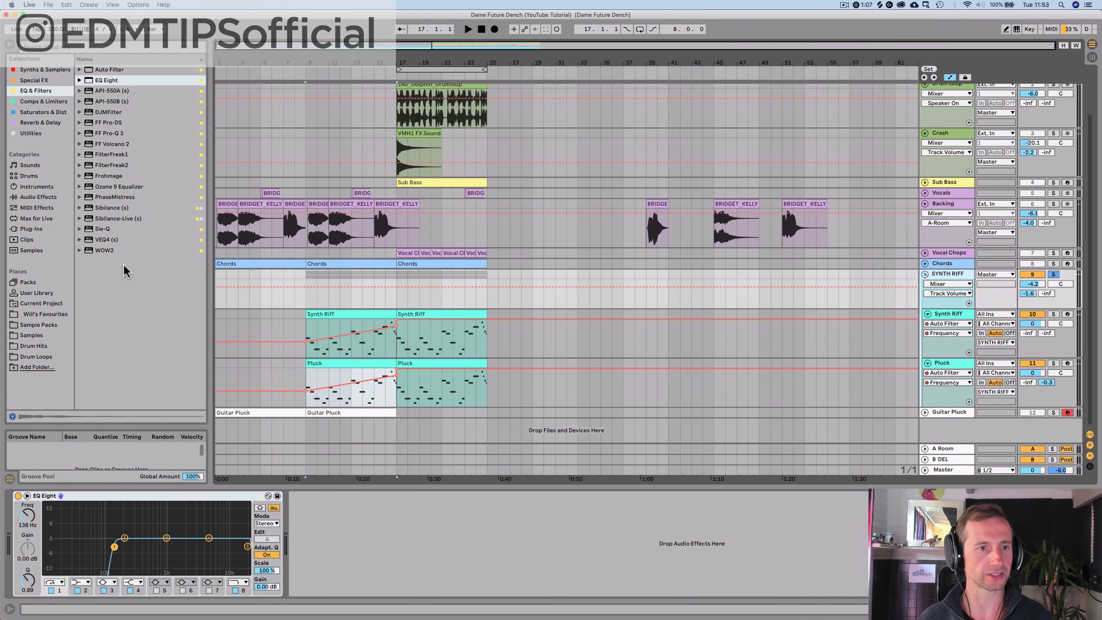
{"action": "left_click", "coordinate": [31, 133]}
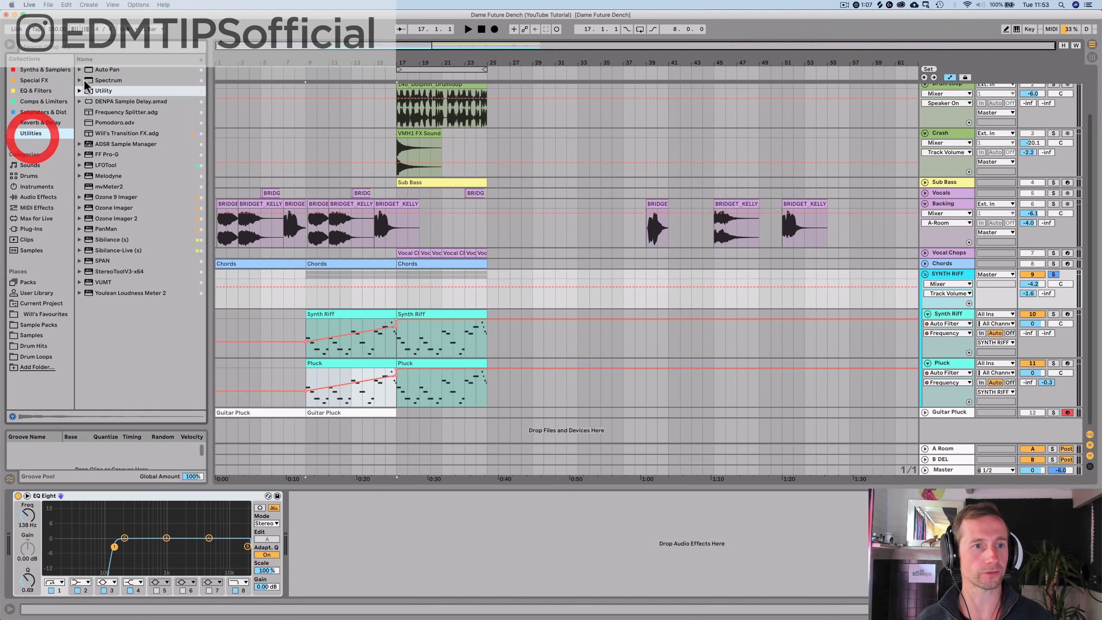
{"action": "left_click_drag", "start_coordinate": [102, 91], "coordinate": [355, 528]}
Step: Play the arrangement from the start, taking the SYNTH RIFF group out of solo and folding it
{"action": "left_click", "coordinate": [481, 30]}
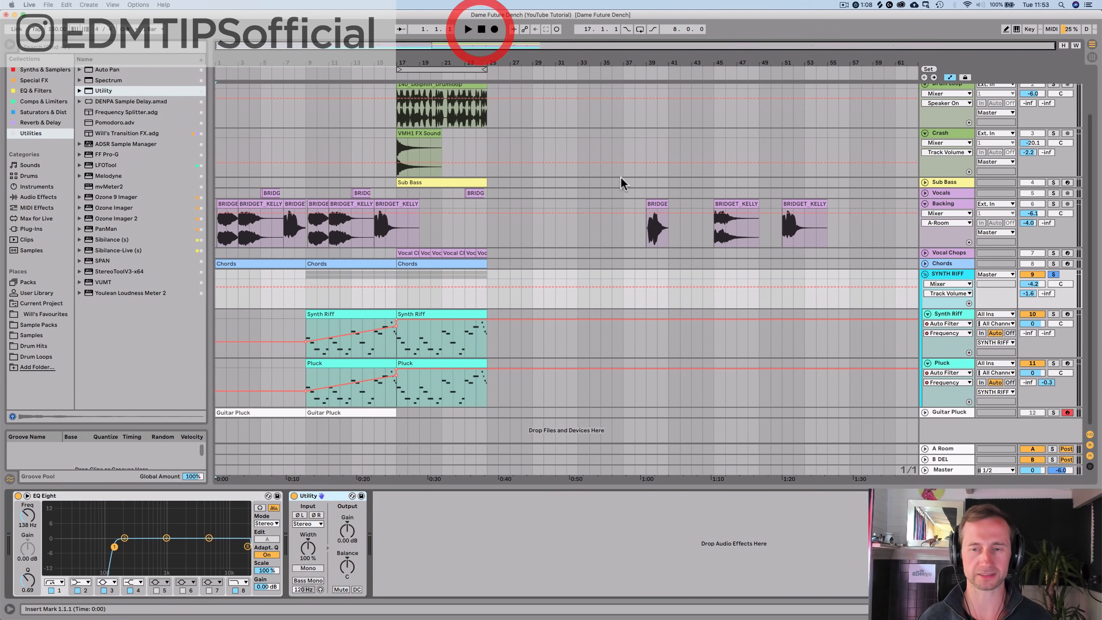
{"action": "key", "text": "space"}
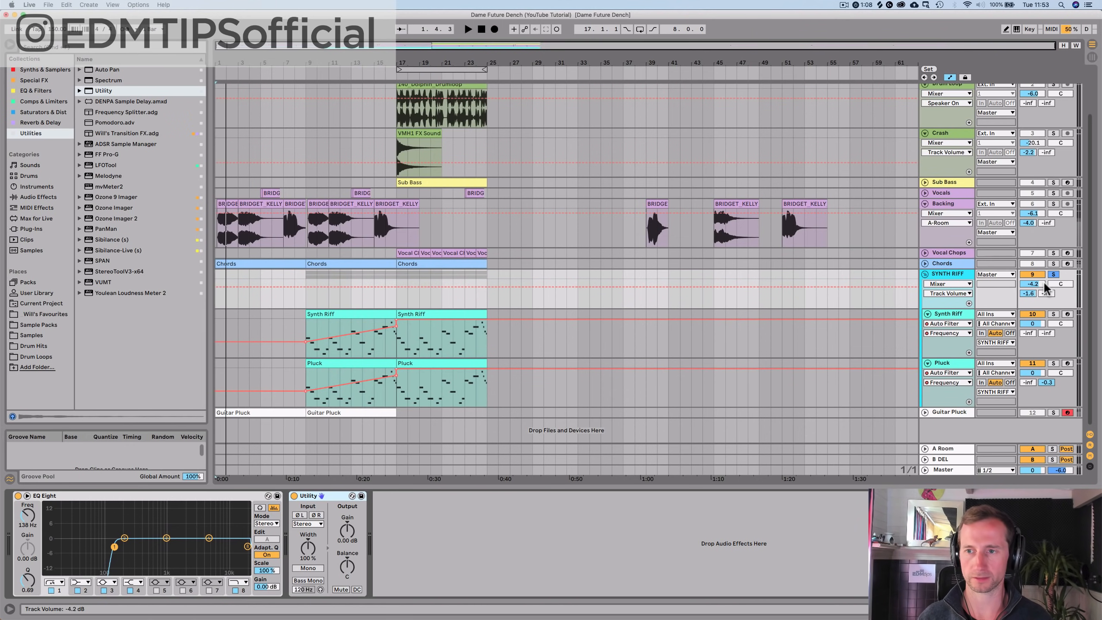
{"action": "left_click", "coordinate": [1053, 274]}
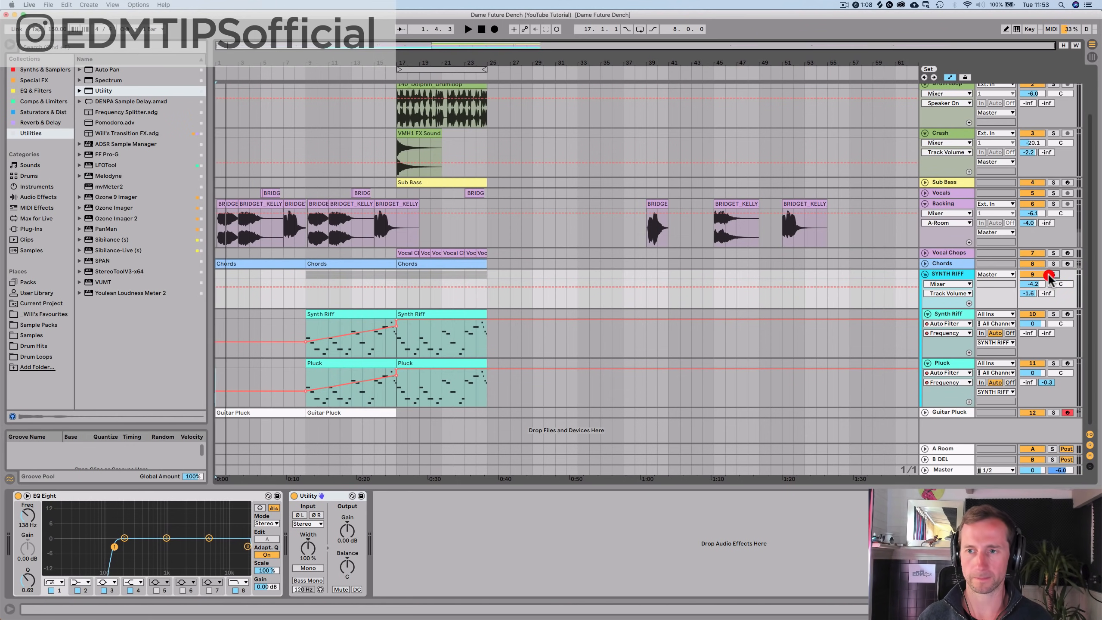
{"action": "left_click", "coordinate": [925, 274]}
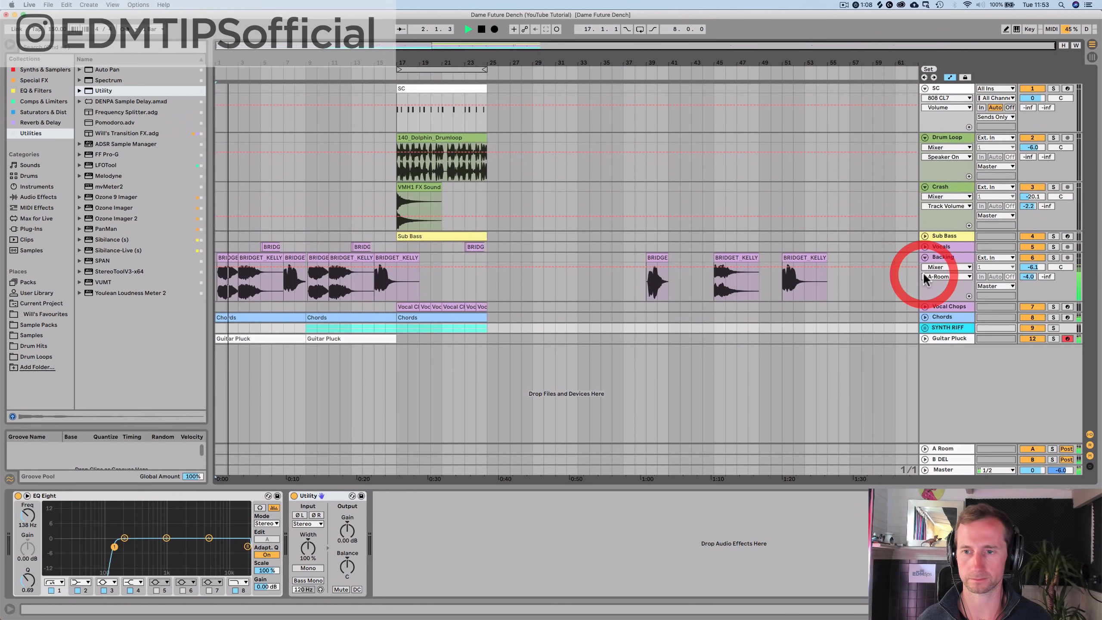
Step: Raise the Guitar Pluck track's volume to -14.0 dB and fold the track again
{"action": "left_click", "coordinate": [924, 339]}
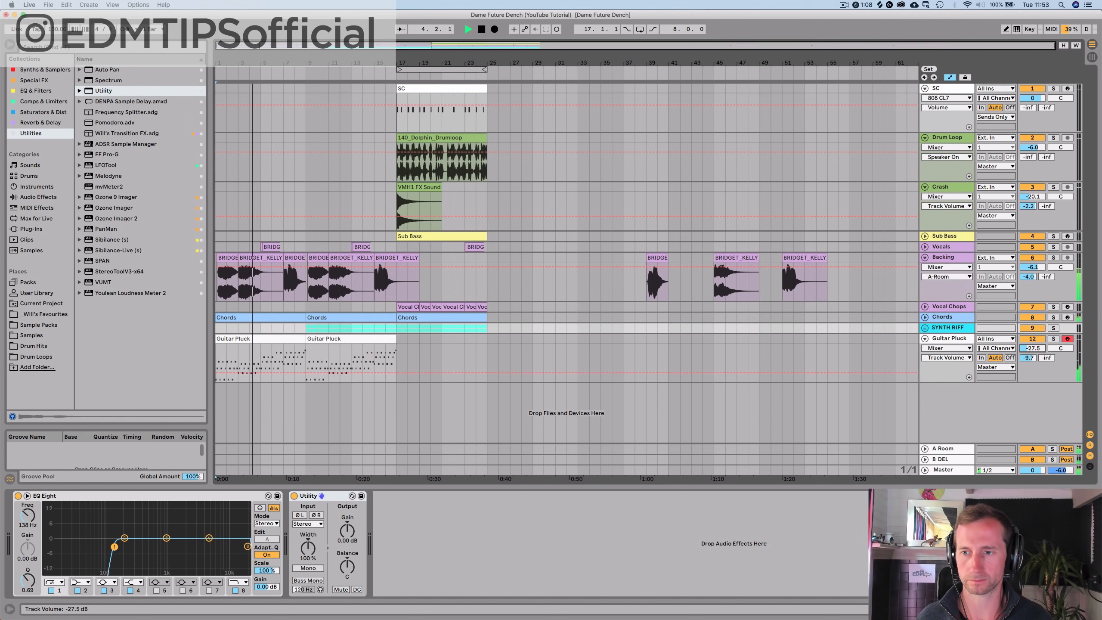
{"action": "mouse_move", "coordinate": [1032, 348]}
{"action": "left_mouse_down"}
{"action": "mouse_move", "coordinate": [1032, 333]}
{"action": "mouse_move", "coordinate": [1032, 347]}
{"action": "left_mouse_up"}
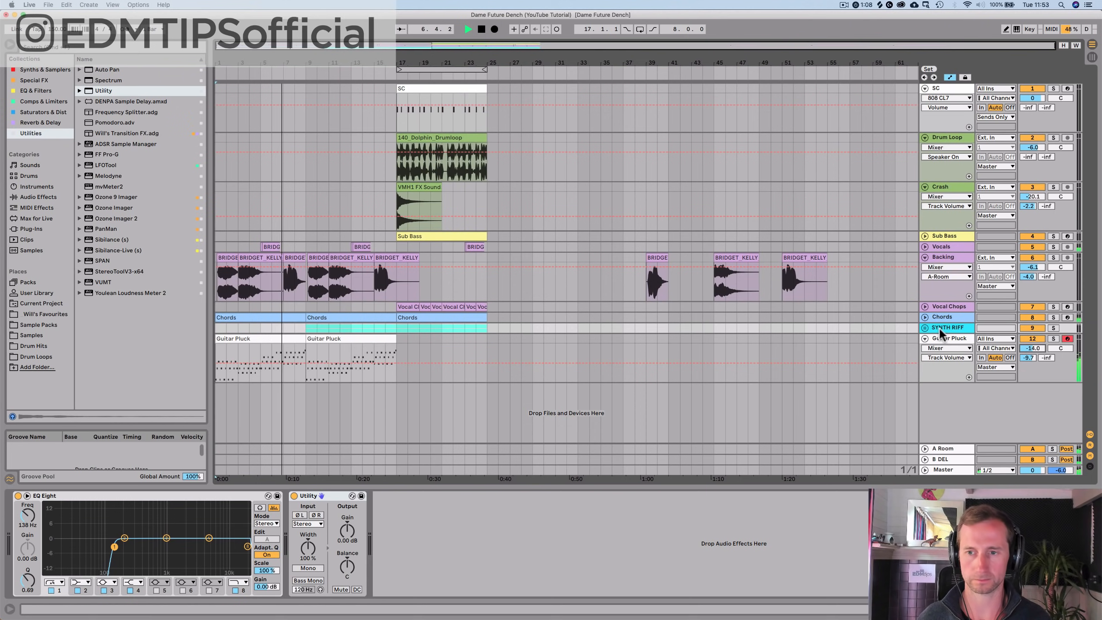
{"action": "left_click", "coordinate": [925, 339]}
Step: Set the SYNTH RIFF group's Utility gain to -2.78 dB and automate it in a new lane to rise to 0.08 dB at bar 17
{"action": "left_click", "coordinate": [925, 328]}
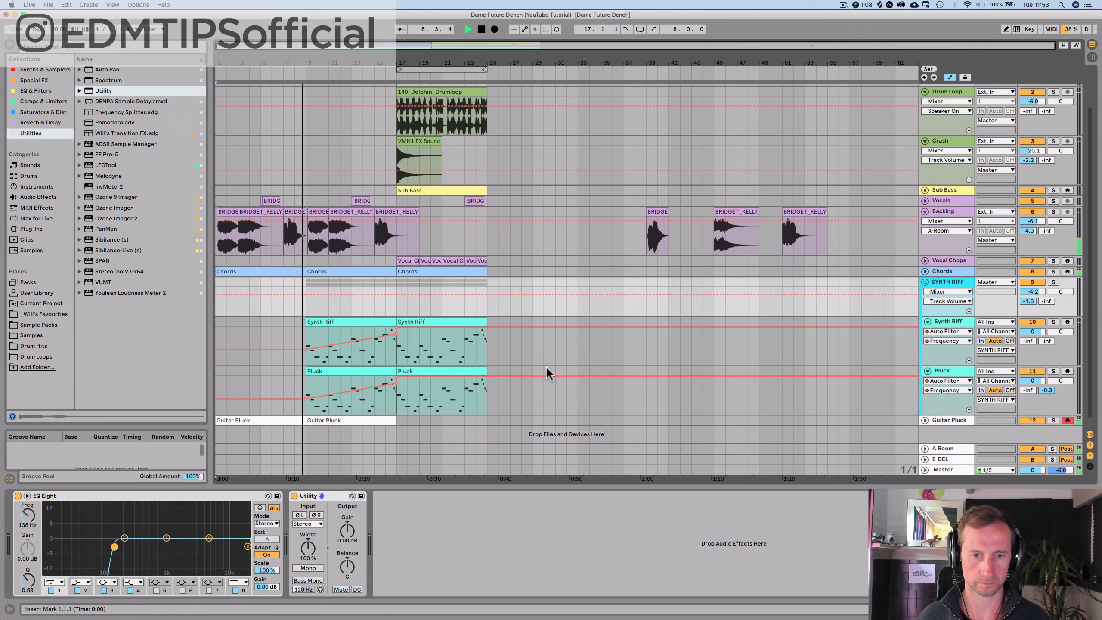
{"action": "left_click", "coordinate": [956, 283]}
{"action": "left_click_drag", "start_coordinate": [347, 531], "coordinate": [347, 538]}
{"action": "right_click", "coordinate": [349, 533]}
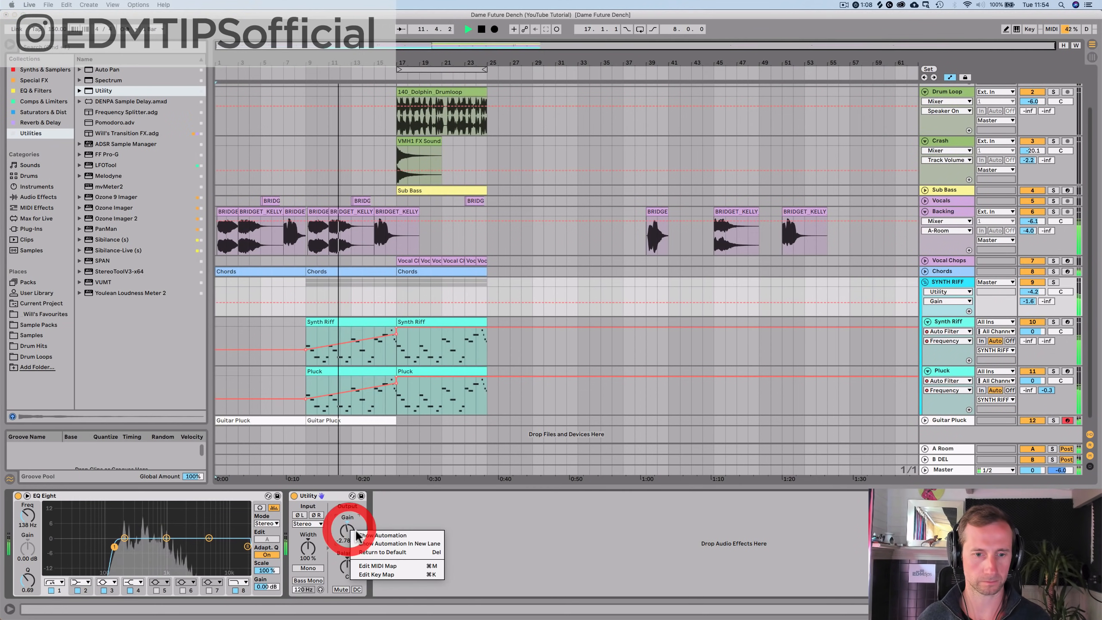
{"action": "left_click", "coordinate": [367, 530]}
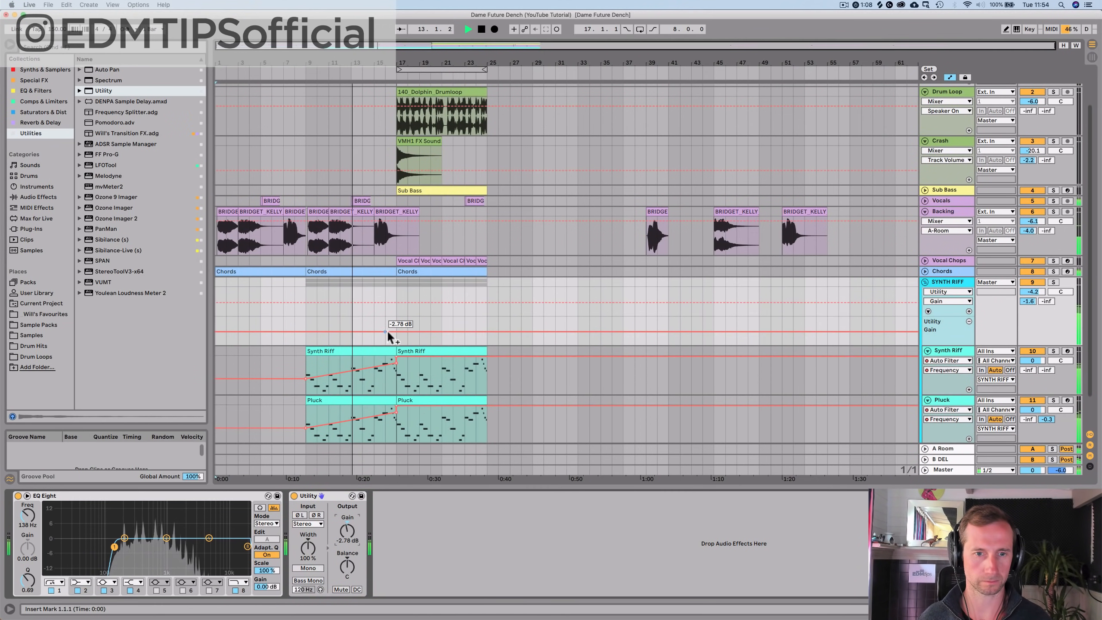
{"action": "left_click", "coordinate": [389, 330]}
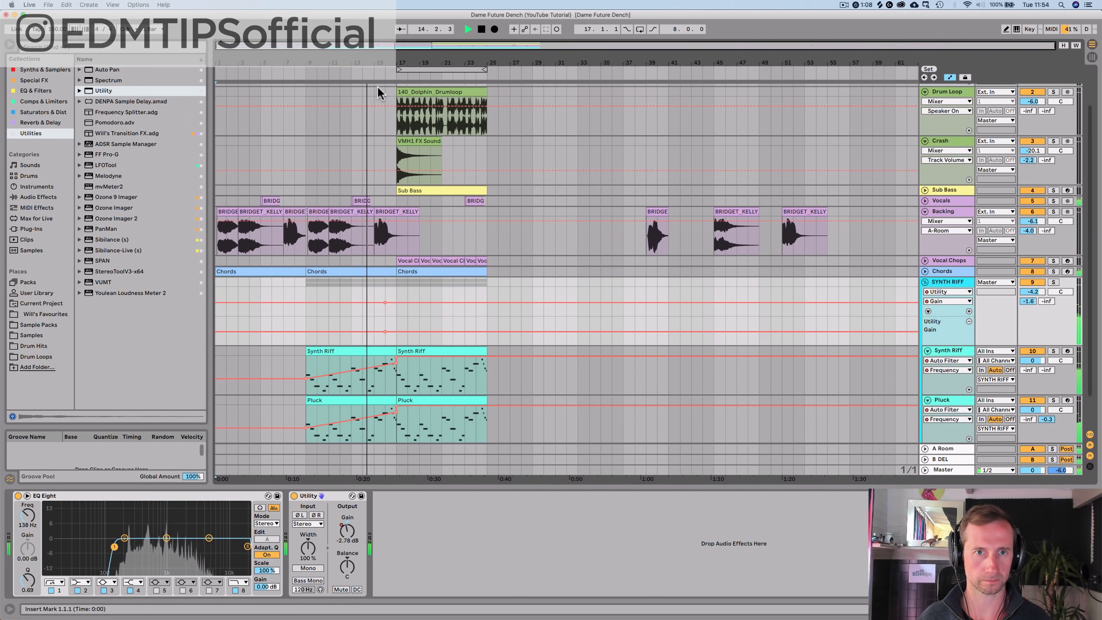
{"action": "left_click_drag", "start_coordinate": [398, 330], "coordinate": [398, 330]}
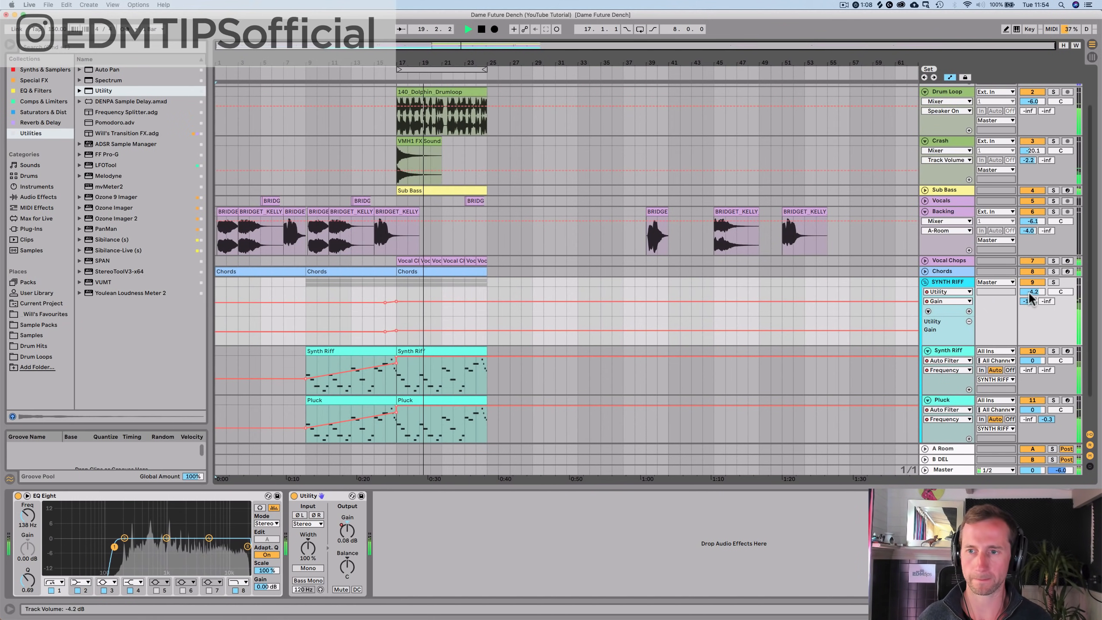
Step: Raise the SYNTH RIFF group's volume to 0.5 dB and set its EQ Eight band 3 to -7.81 dB at 330 Hz
{"action": "left_click_drag", "start_coordinate": [1032, 293], "coordinate": [1032, 294]}
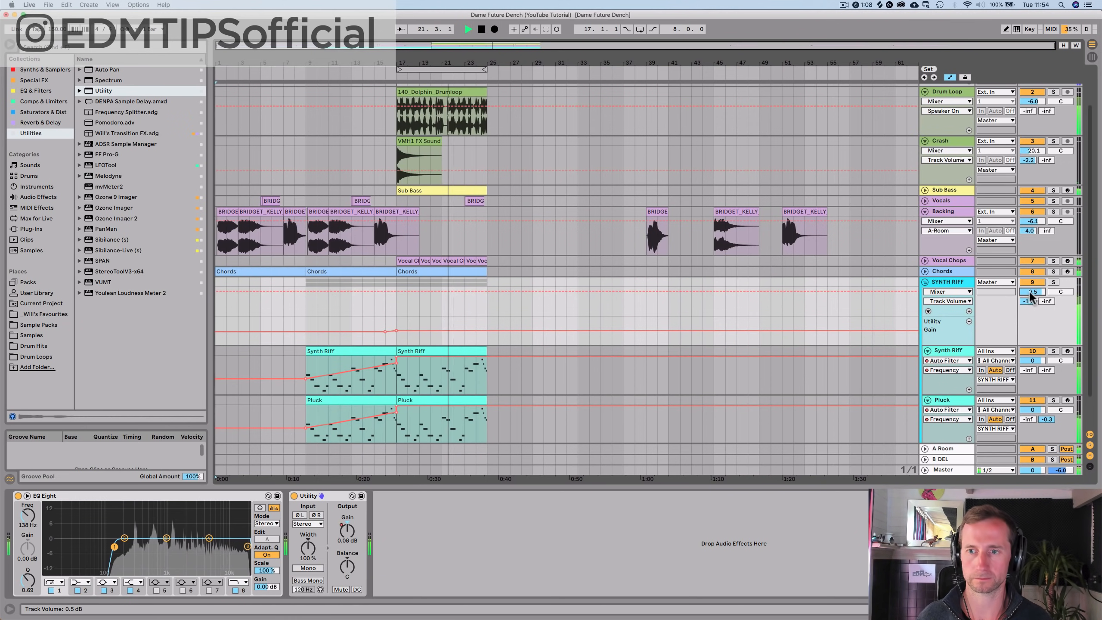
{"action": "left_click", "coordinate": [967, 281]}
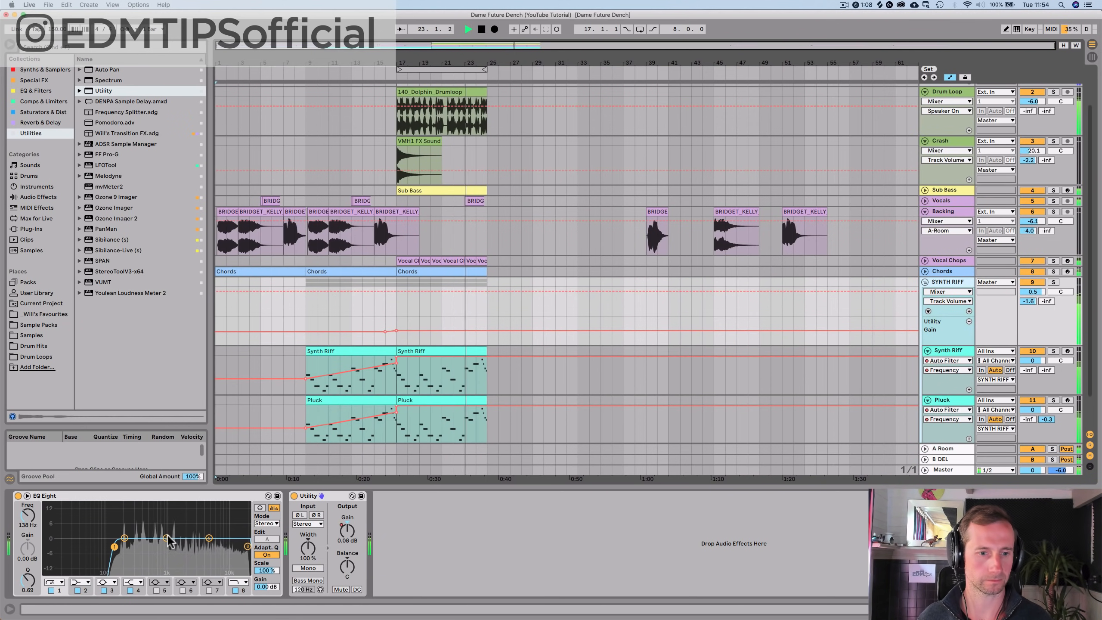
{"action": "left_click_drag", "start_coordinate": [167, 539], "coordinate": [137, 557]}
{"action": "key", "text": "space"}
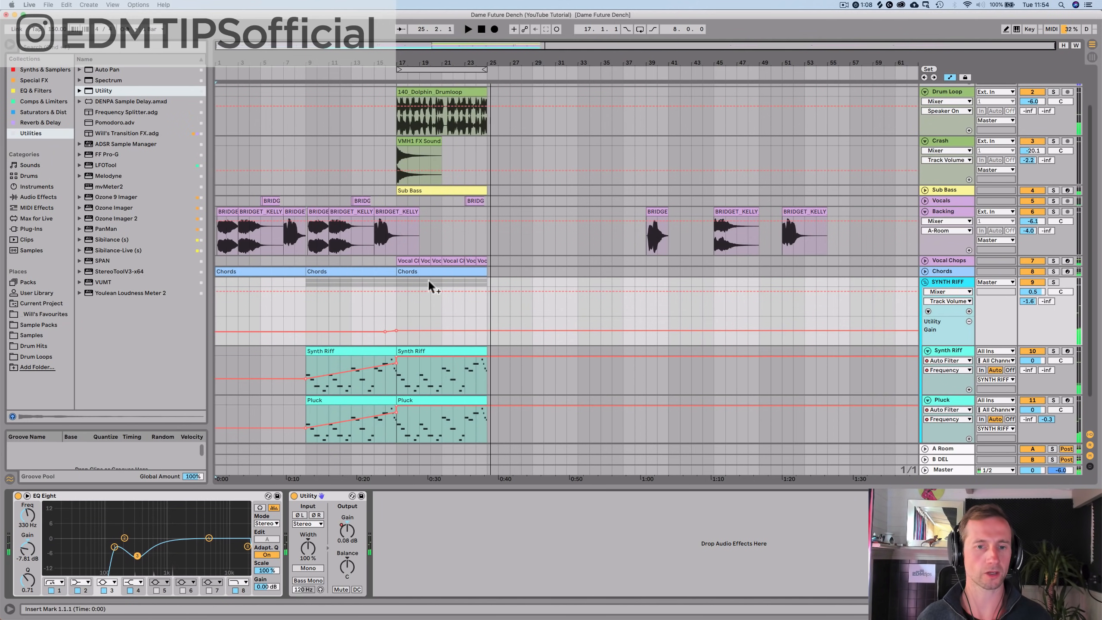
Step: Fold the SYNTH RIFF group and save the set
{"action": "left_click", "coordinate": [925, 282]}
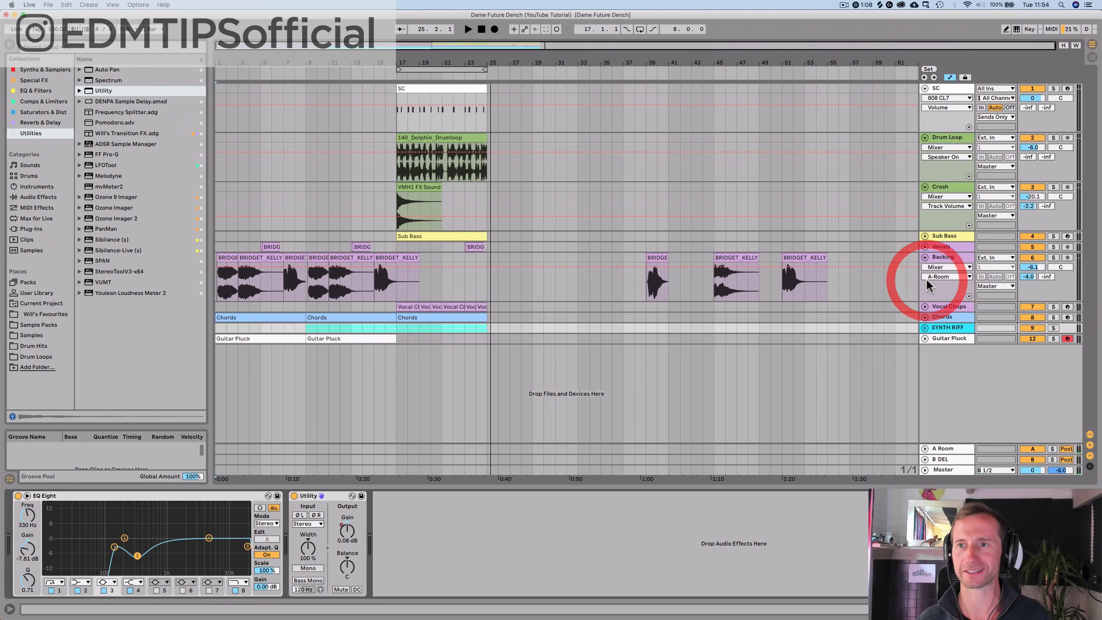
{"action": "key", "text": "super+s"}
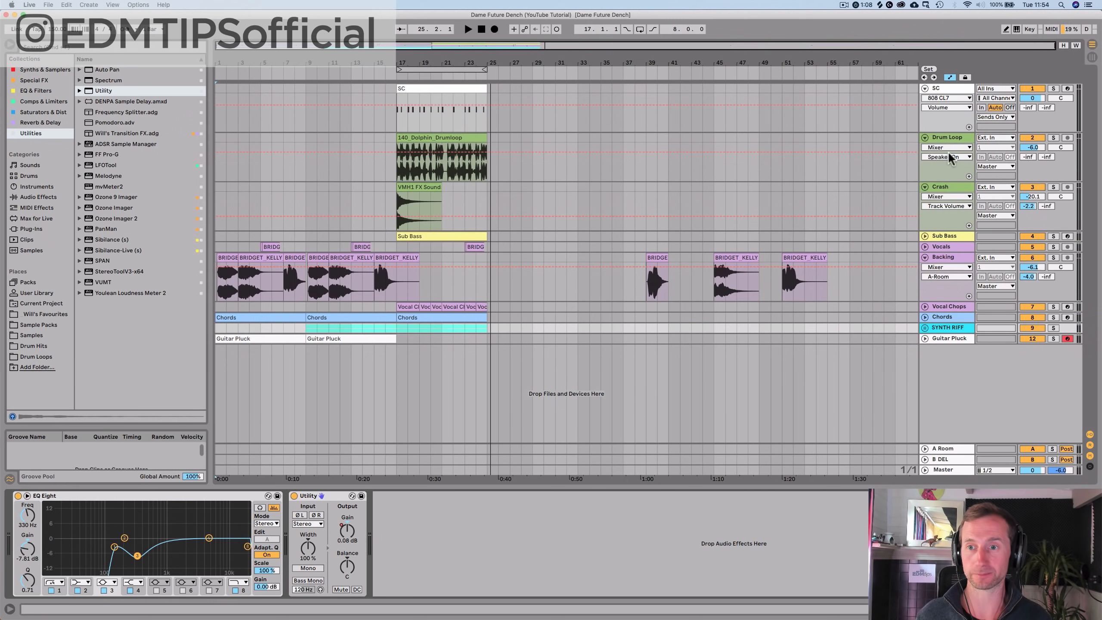
Step: Select the Drum Loop track, narrow the Ableton Live window and switch to Splice's recently added samples beside it
{"action": "left_click", "coordinate": [949, 138]}
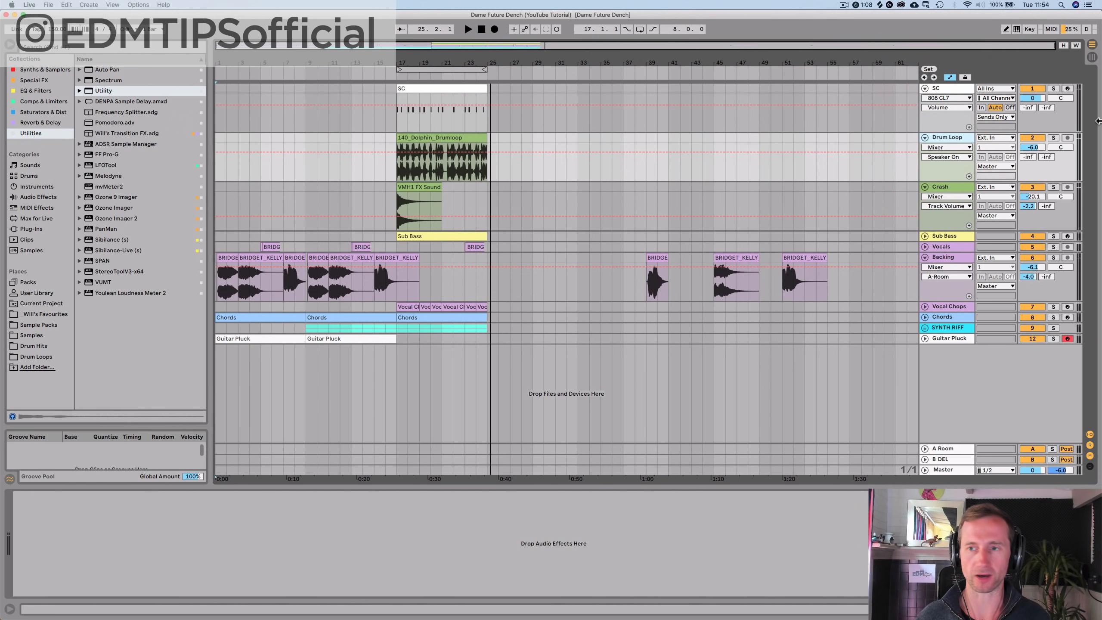
{"action": "left_click_drag", "start_coordinate": [1098, 121], "coordinate": [701, 143]}
{"action": "left_click", "coordinate": [792, 146]}
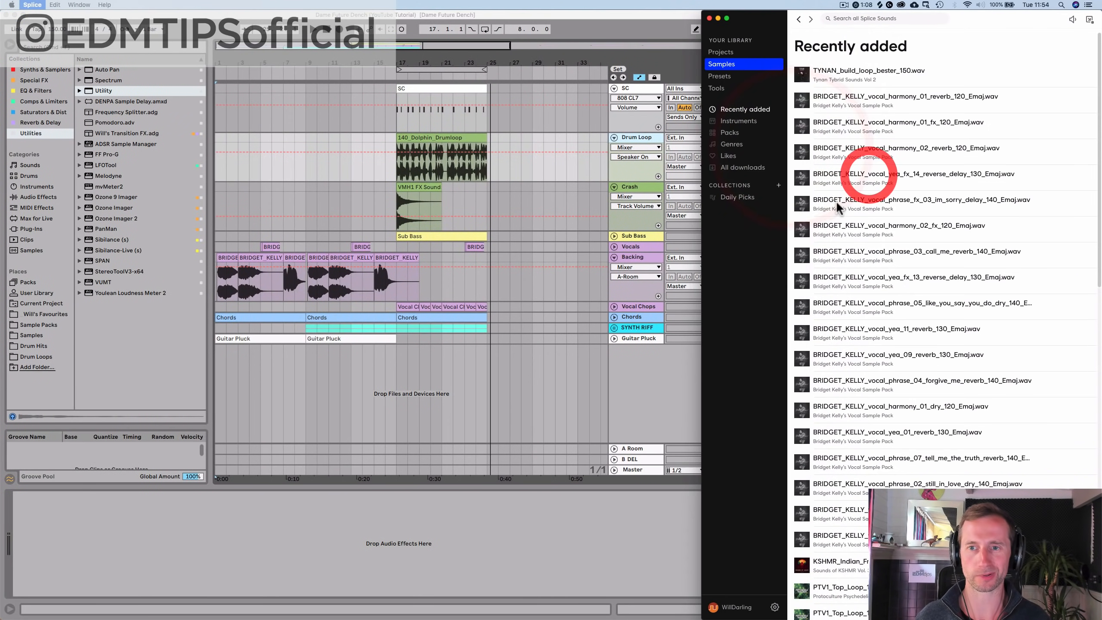
Step: Audition the recently added Bridget Kelly harmony, phrase and yea vocal samples in Splice
{"action": "left_click", "coordinate": [803, 179]}
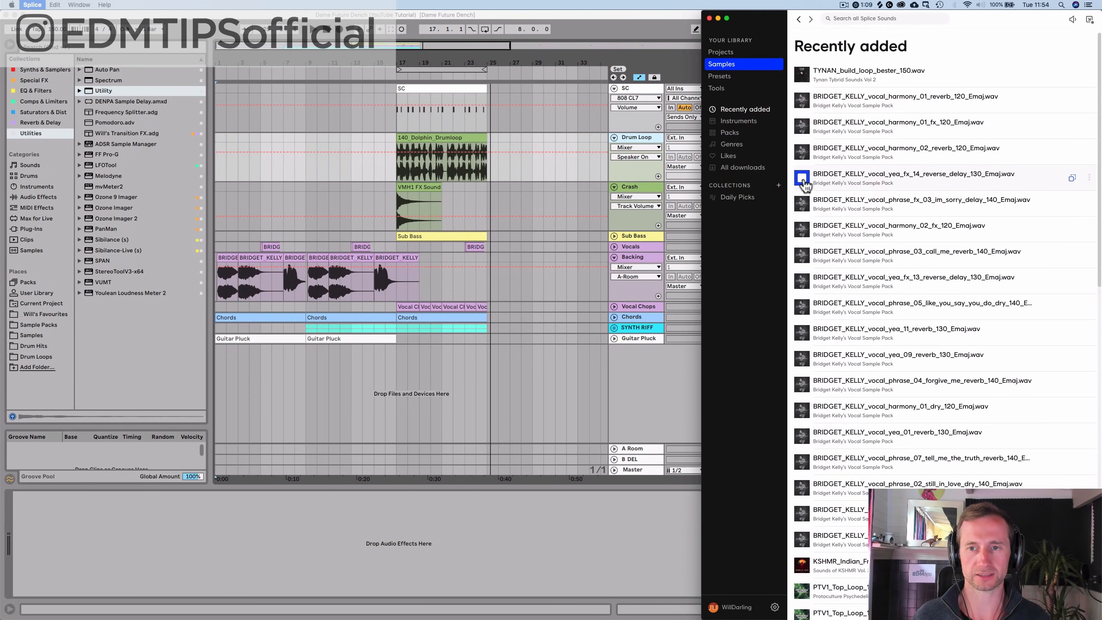
{"action": "left_click", "coordinate": [802, 205]}
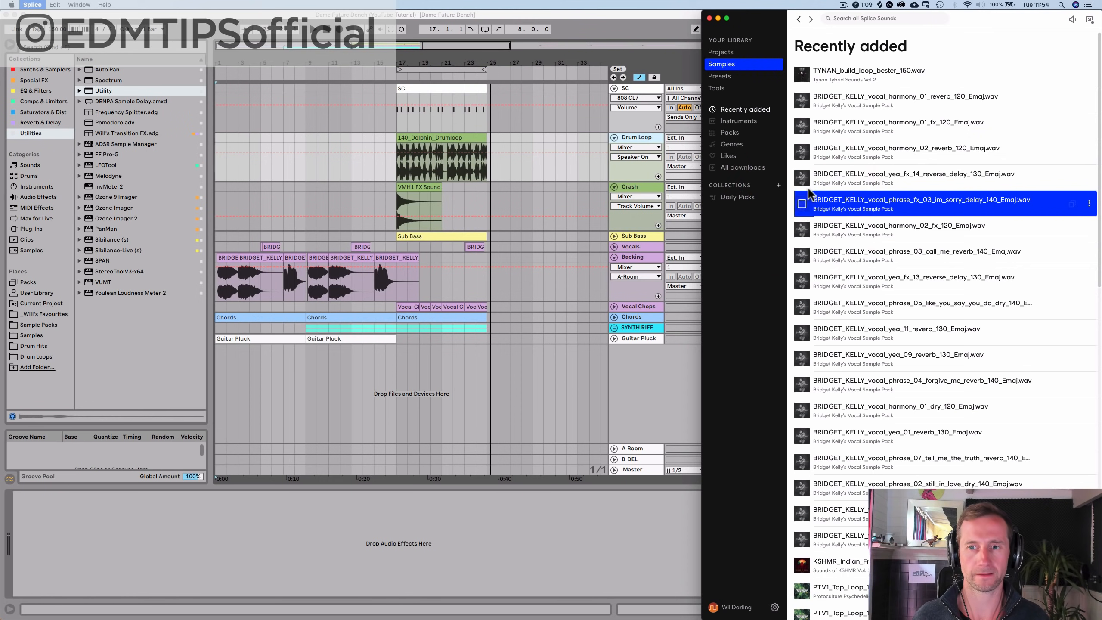
{"action": "left_click", "coordinate": [803, 151]}
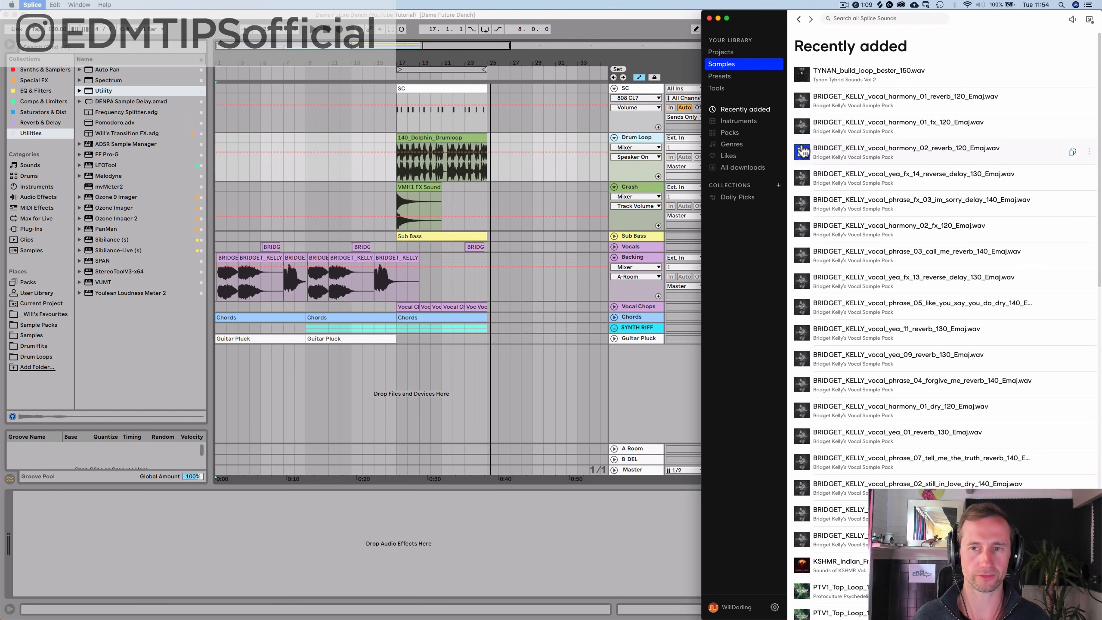
{"action": "left_click", "coordinate": [803, 126]}
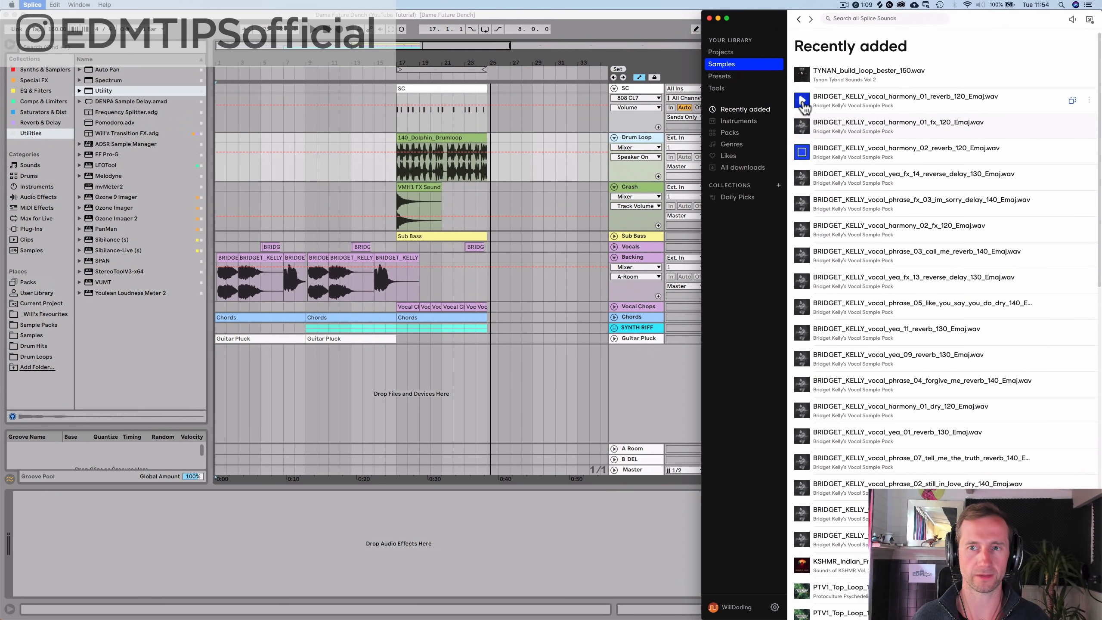
{"action": "left_click", "coordinate": [802, 256]}
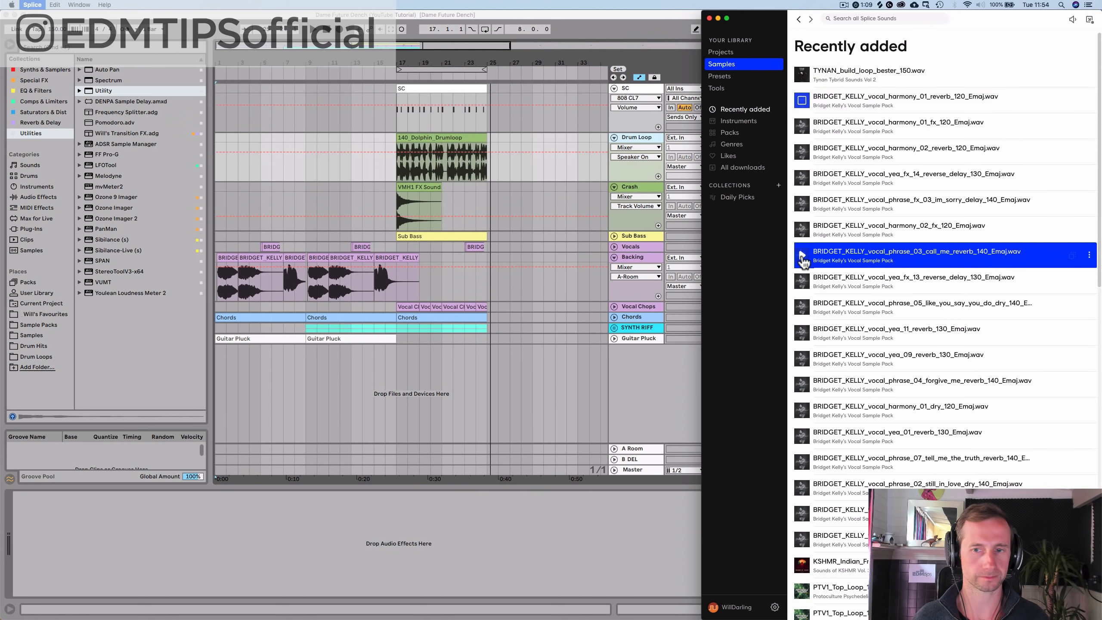
{"action": "left_click", "coordinate": [803, 282]}
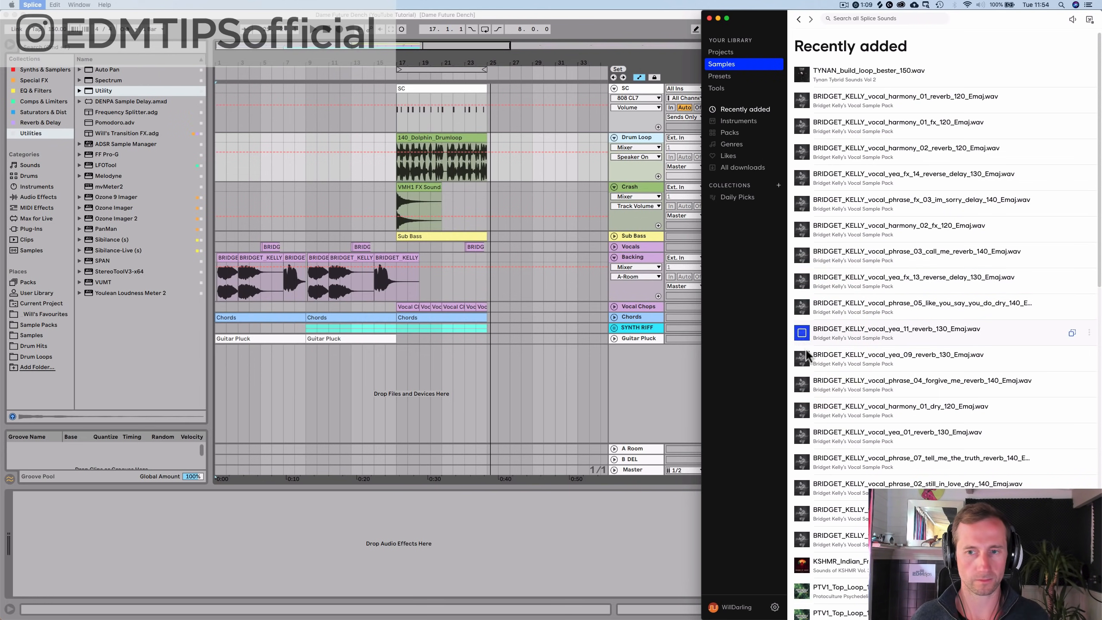
{"action": "left_click", "coordinate": [803, 359]}
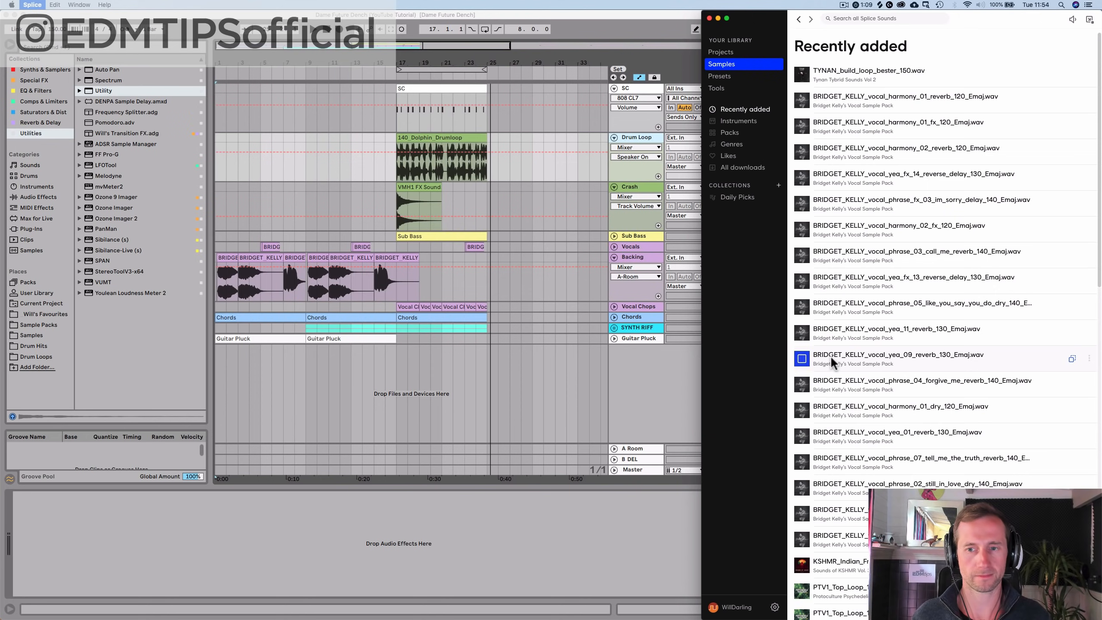
Step: Switch back to Ableton Live and split the Backing vocal clip that starts at bar 15 at bar 17
{"action": "left_click_drag", "start_coordinate": [420, 300], "coordinate": [374, 290]}
{"action": "left_click", "coordinate": [374, 289]}
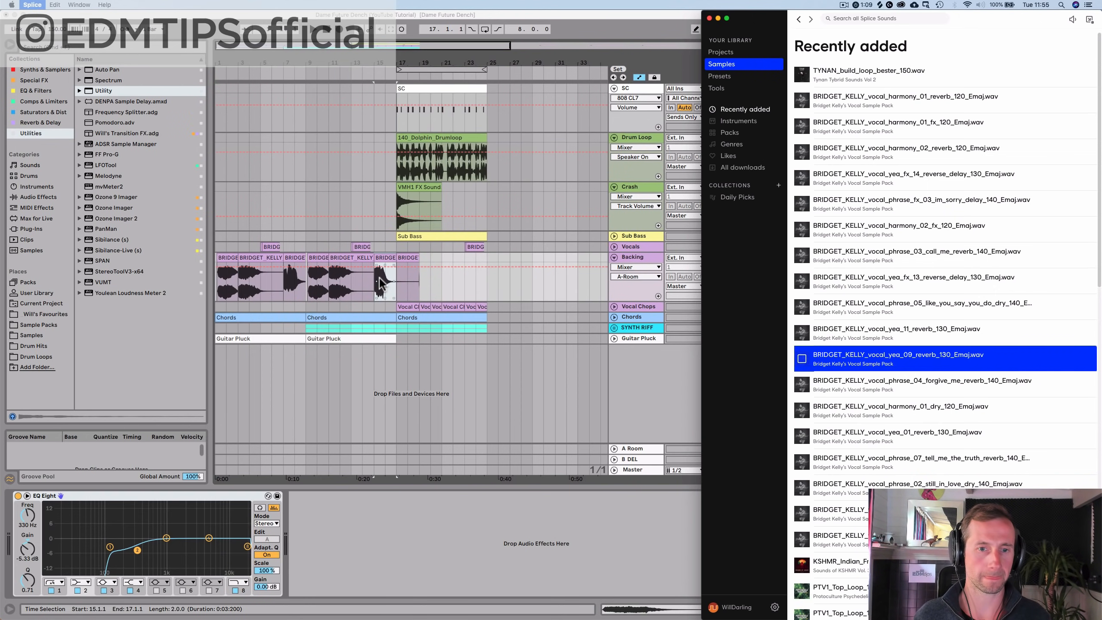
{"action": "left_click", "coordinate": [369, 282]}
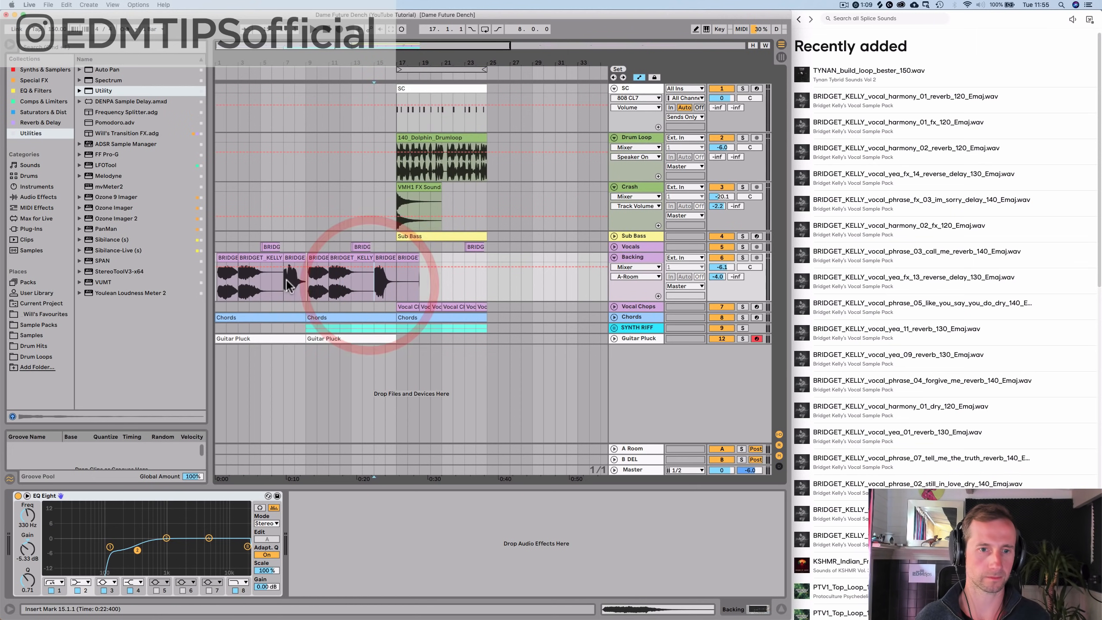
Step: Play the earlier Backing vocal clip briefly and listen to the transition from bar 15 into the drop
{"action": "left_click", "coordinate": [286, 279]}
{"action": "key", "text": "space"}
{"action": "key", "text": "space"}
{"action": "left_click", "coordinate": [374, 278]}
{"action": "key", "text": "space"}
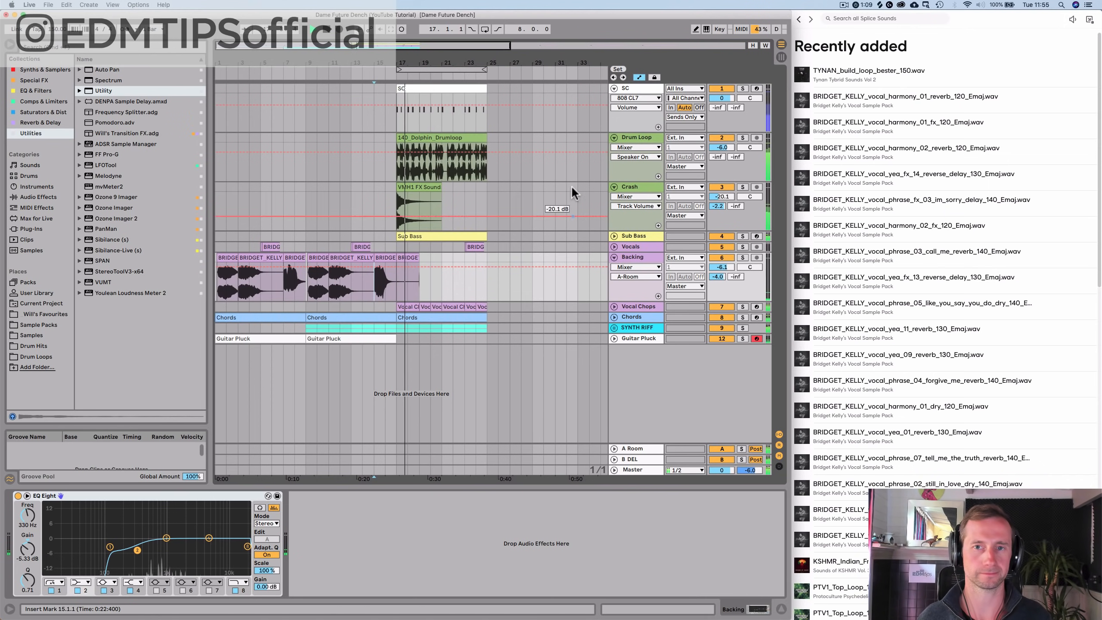
Step: Raise the Drum Loop track's volume to -2.1 dB and, after trying its delay send, return that send to -inf
{"action": "left_click_drag", "start_coordinate": [719, 150], "coordinate": [719, 134]}
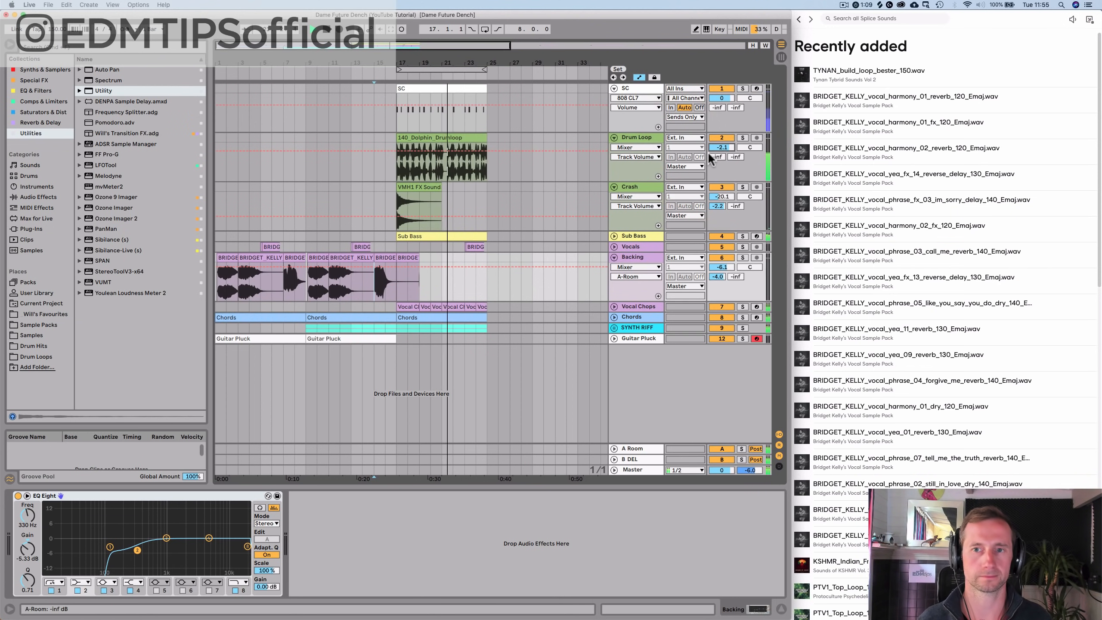
{"action": "left_click_drag", "start_coordinate": [735, 158], "coordinate": [717, 114]}
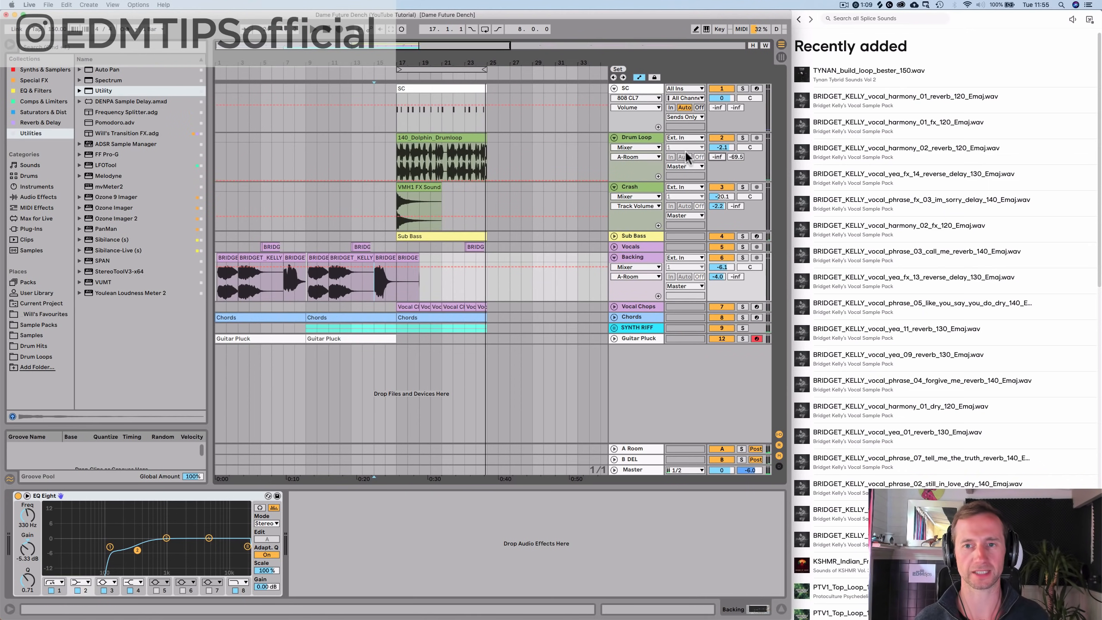
{"action": "left_click_drag", "start_coordinate": [735, 157], "coordinate": [736, 167]}
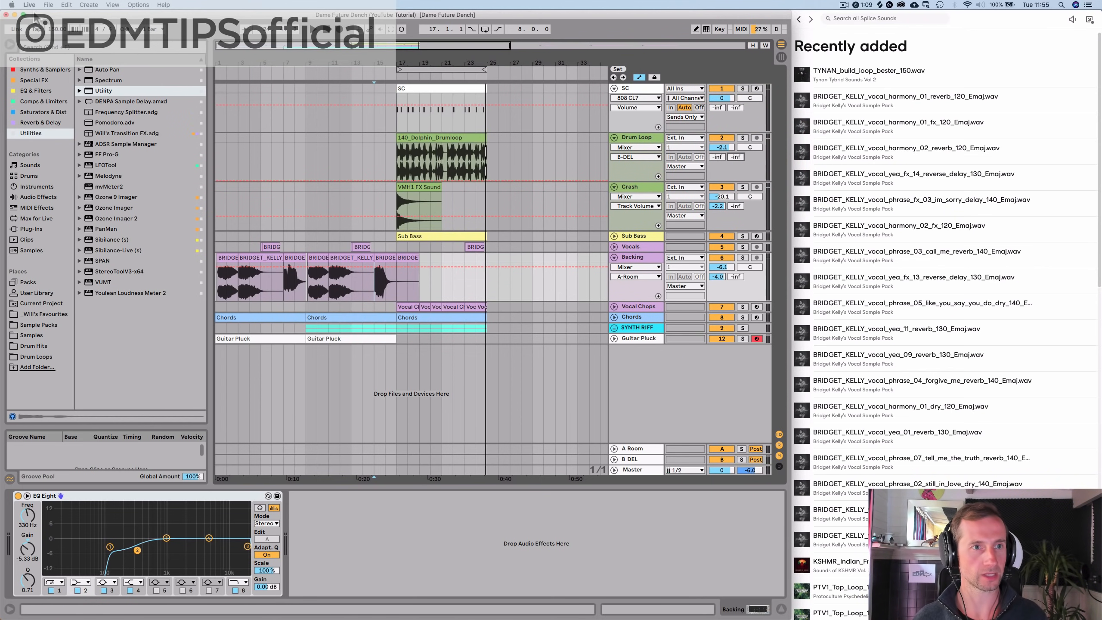
Step: Insert a new audio track below the Drum Loop track and pick TYNAN_build_loop_bester_150.wav in Splice
{"action": "left_click", "coordinate": [647, 137]}
{"action": "key", "text": "super+t"}
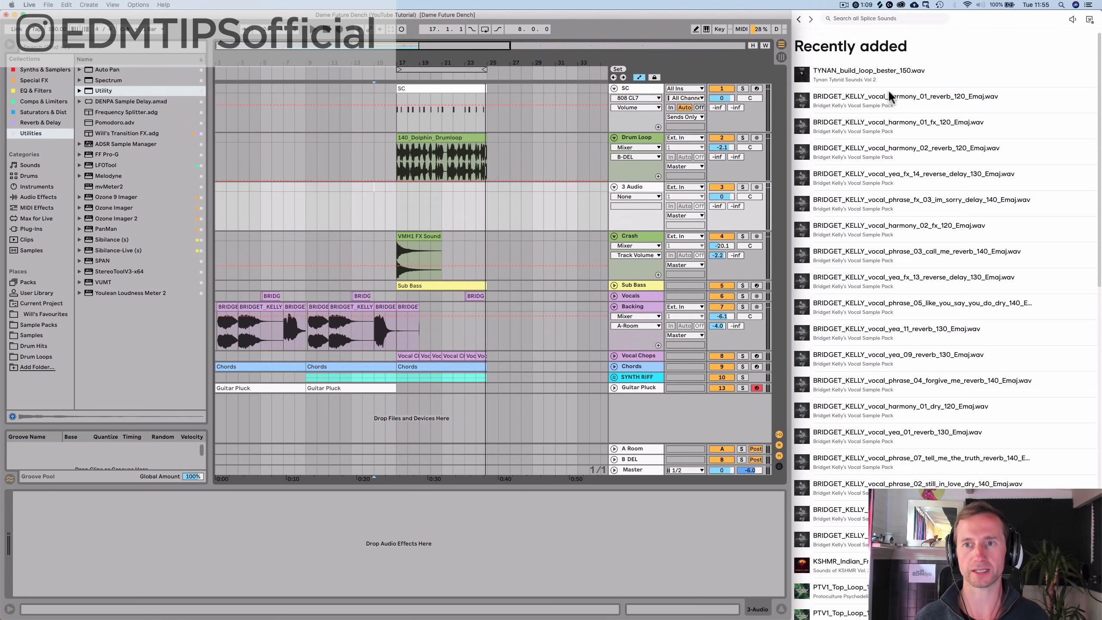
{"action": "left_click", "coordinate": [878, 74]}
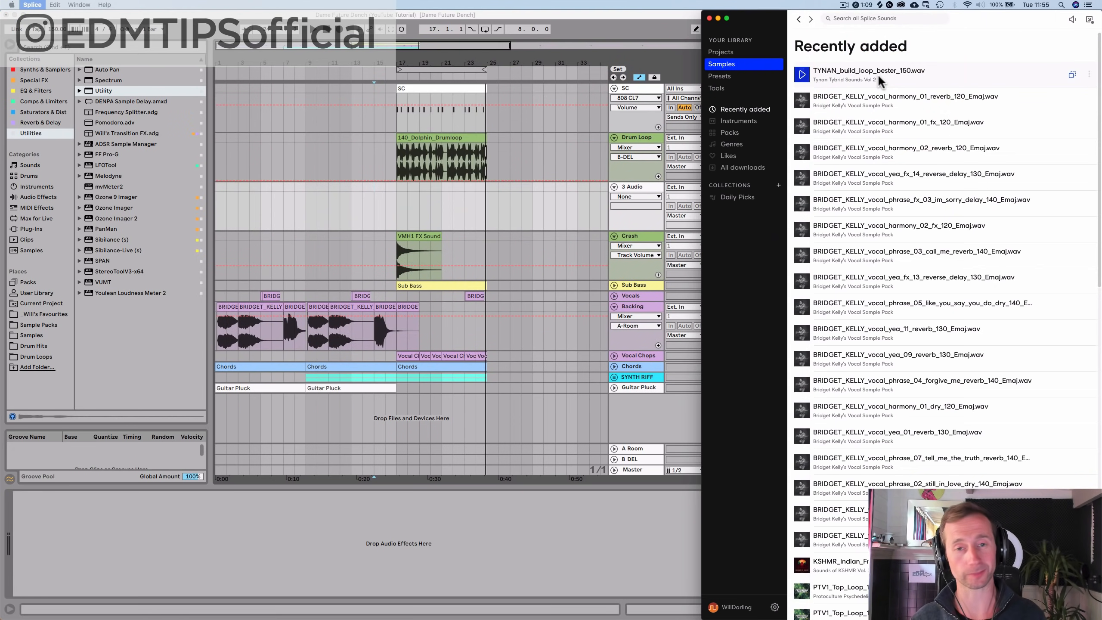
Step: Place TYNAN_build_loop_bester_150.wav at bar 9 on the new audio track, close Splice and lower the track's volume to -16.0 dB
{"action": "left_click_drag", "start_coordinate": [878, 74], "coordinate": [310, 208]}
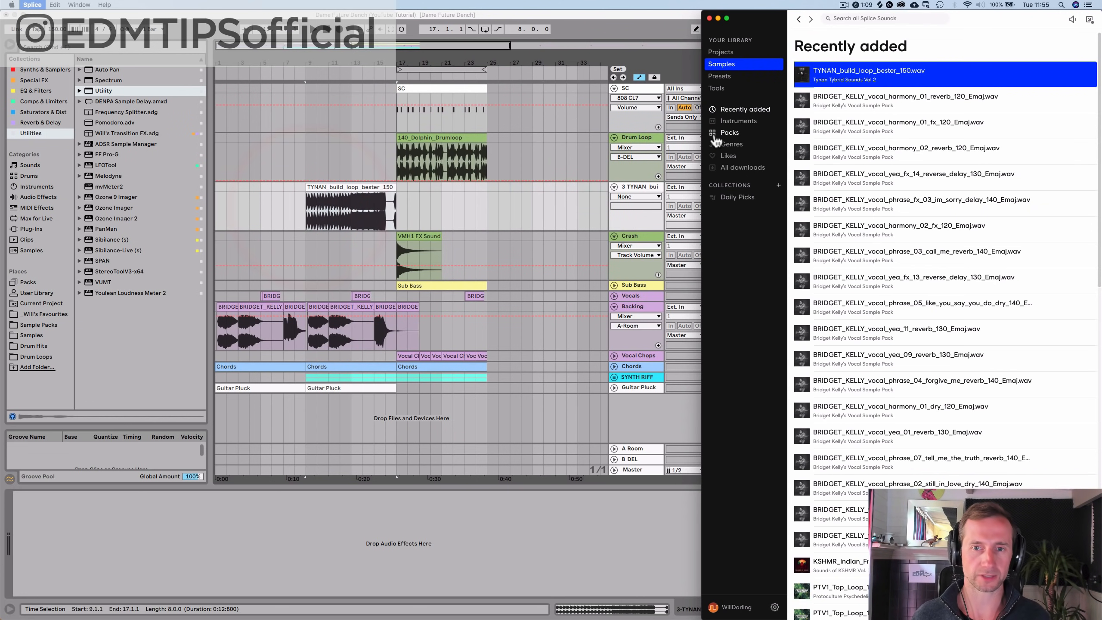
{"action": "left_click", "coordinate": [708, 18]}
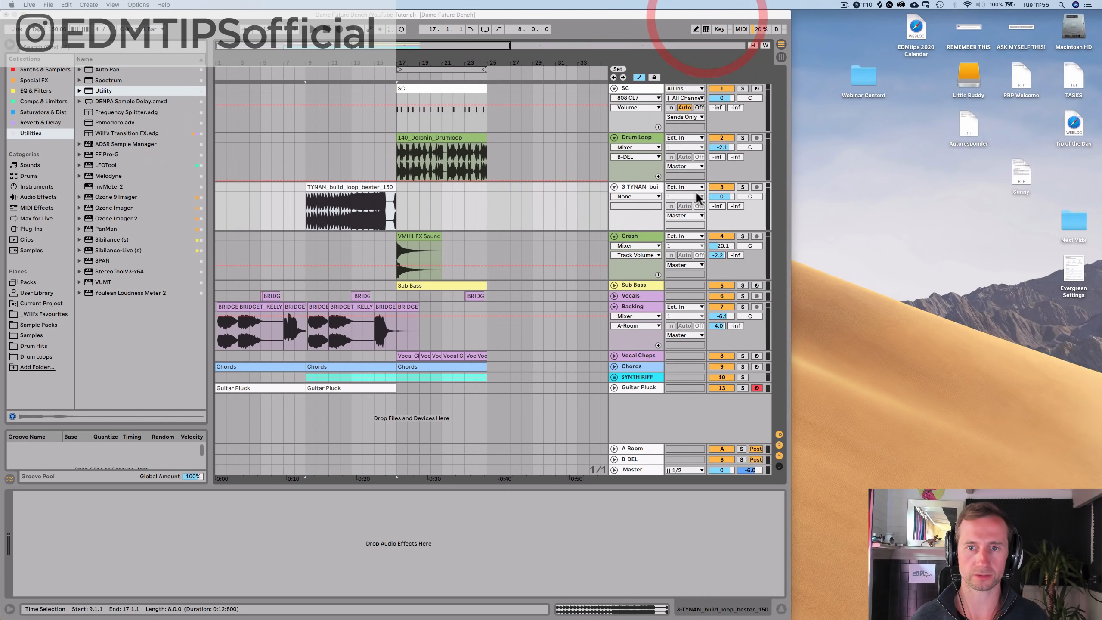
{"action": "left_click_drag", "start_coordinate": [722, 197], "coordinate": [722, 232]}
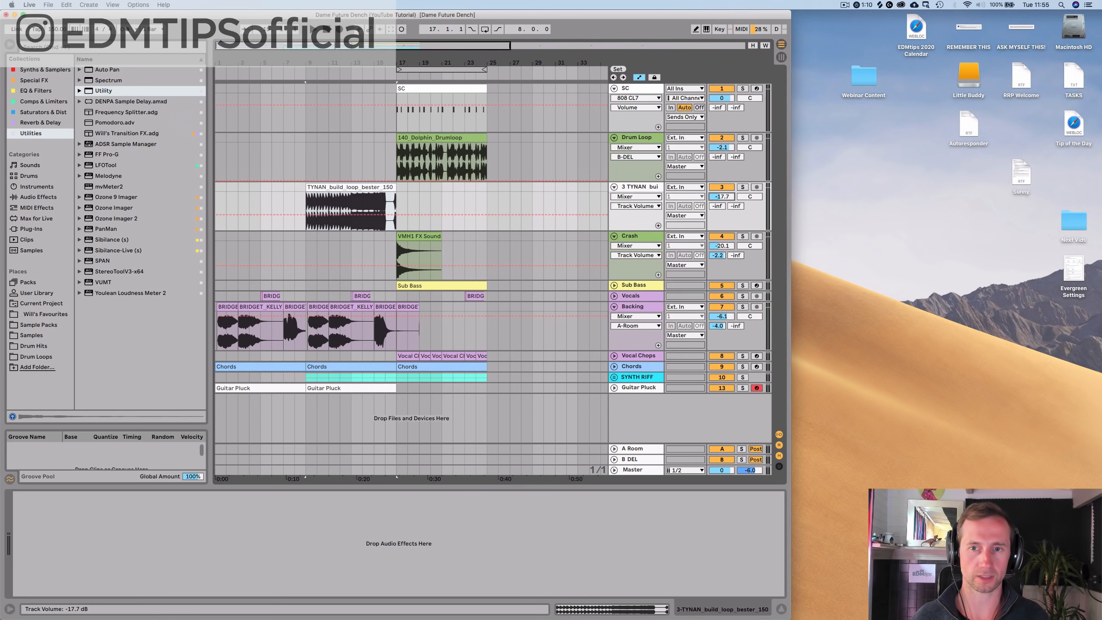
{"action": "key", "text": "space"}
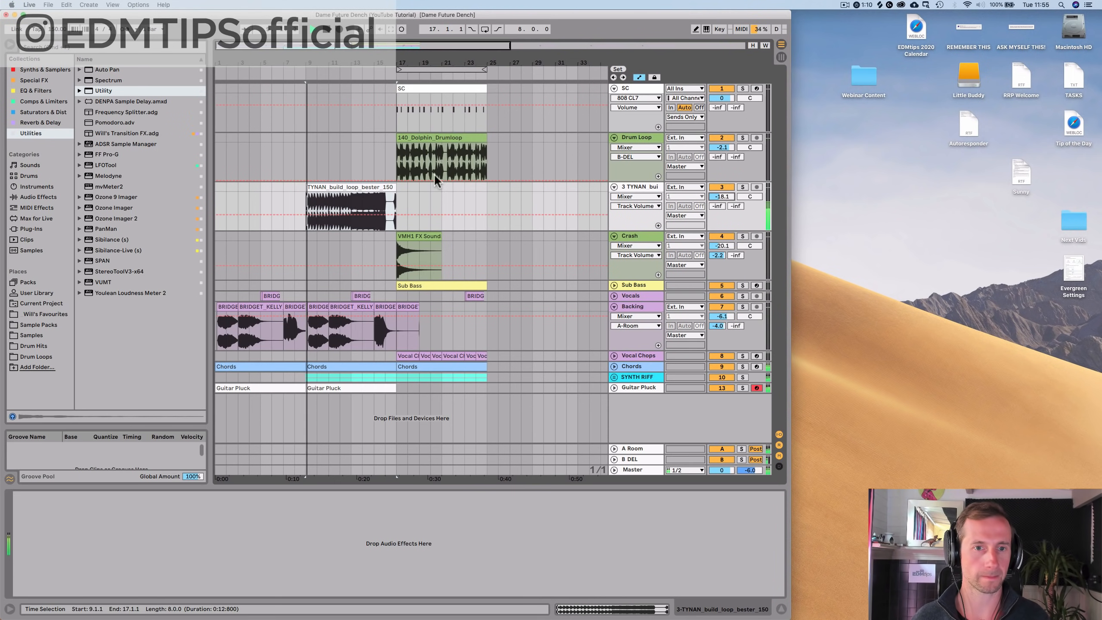
{"action": "left_click", "coordinate": [724, 197]}
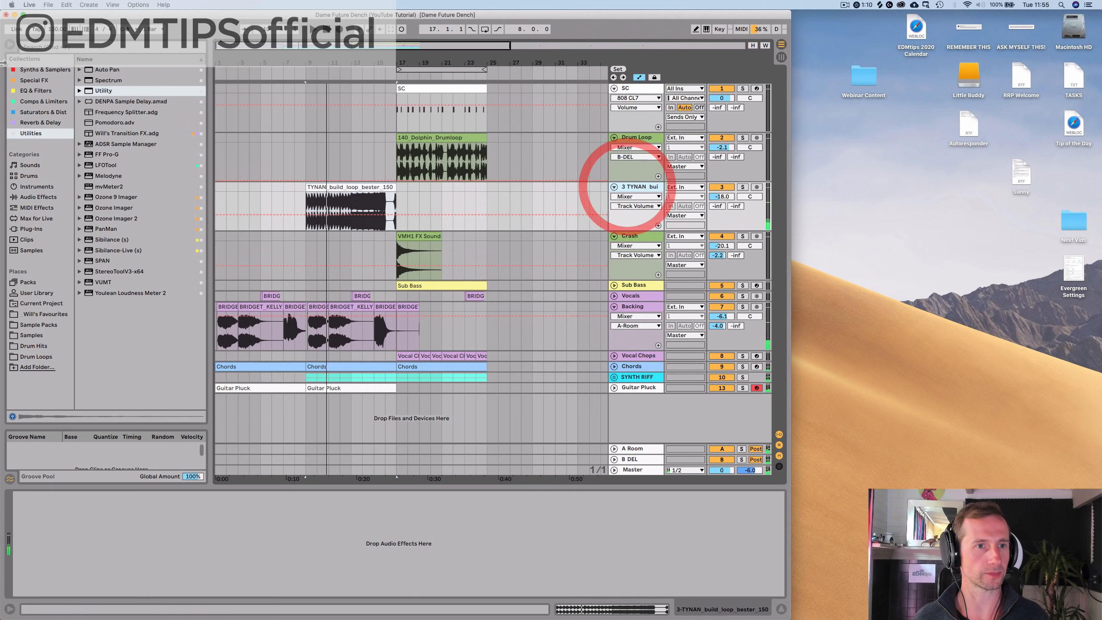
Step: Add an Auto Filter to the build loop track and set its low-pass cutoff to about 1.10 kHz
{"action": "left_click", "coordinate": [39, 91]}
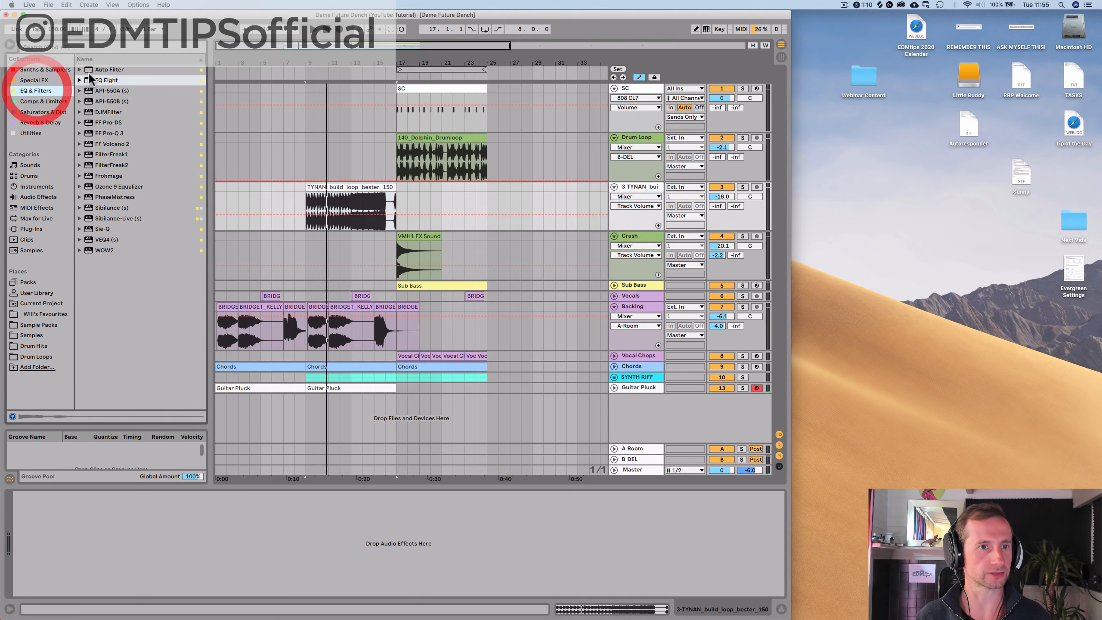
{"action": "left_click_drag", "start_coordinate": [109, 69], "coordinate": [149, 287]}
{"action": "left_click_drag", "start_coordinate": [151, 533], "coordinate": [175, 534]}
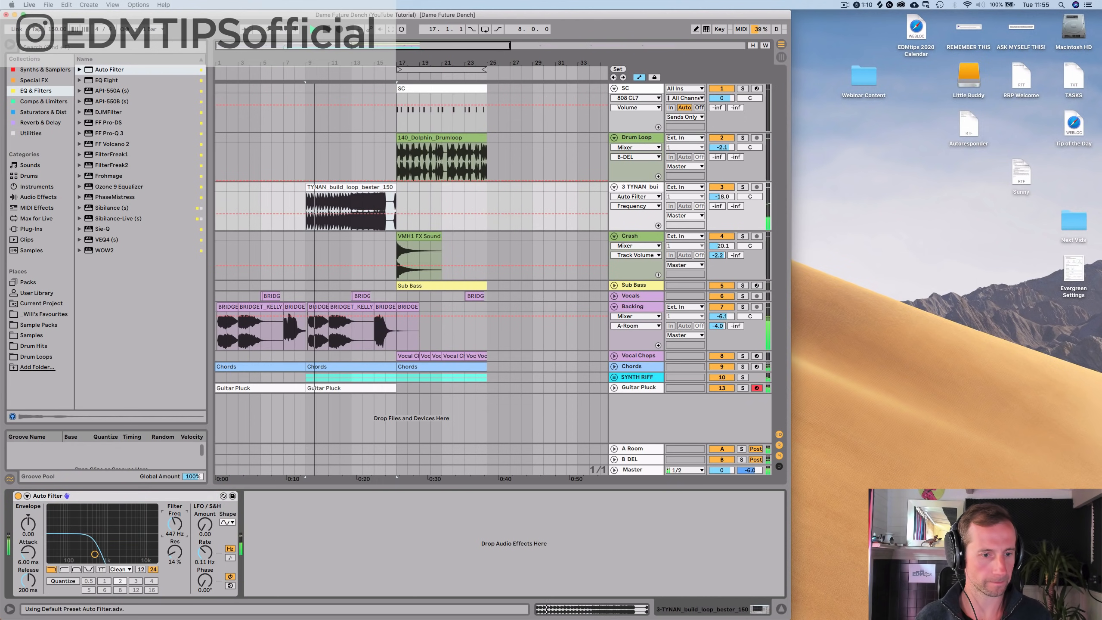
Step: Automate the Auto Filter frequency in a new lane, rising from bar 9 to 19.9 kHz at bar 17, and play the build
{"action": "right_click", "coordinate": [174, 527]}
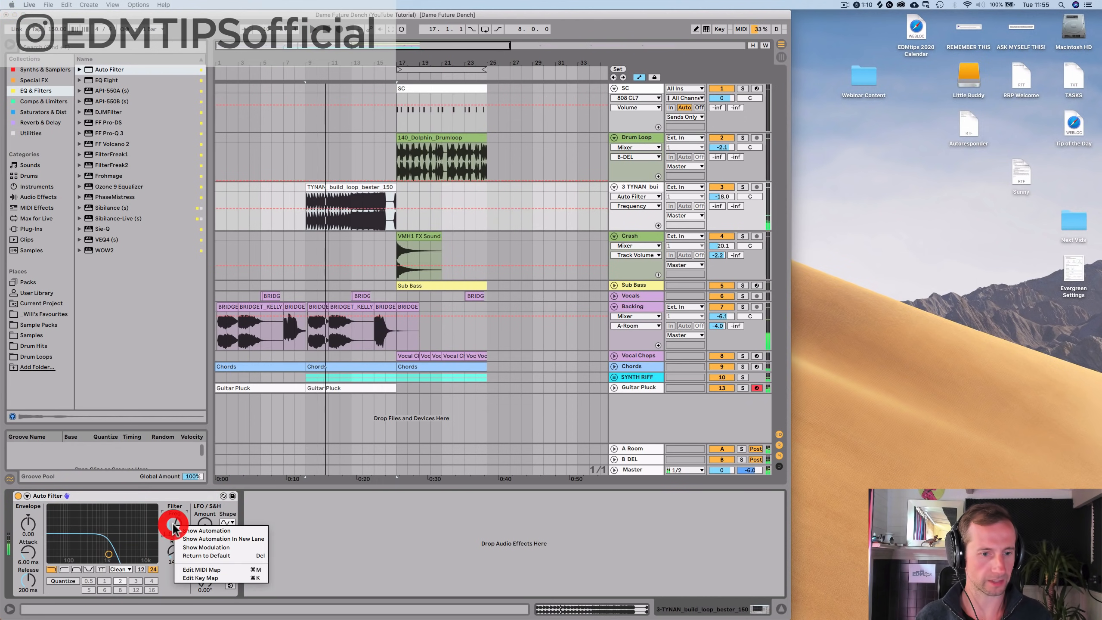
{"action": "left_click", "coordinate": [195, 538]}
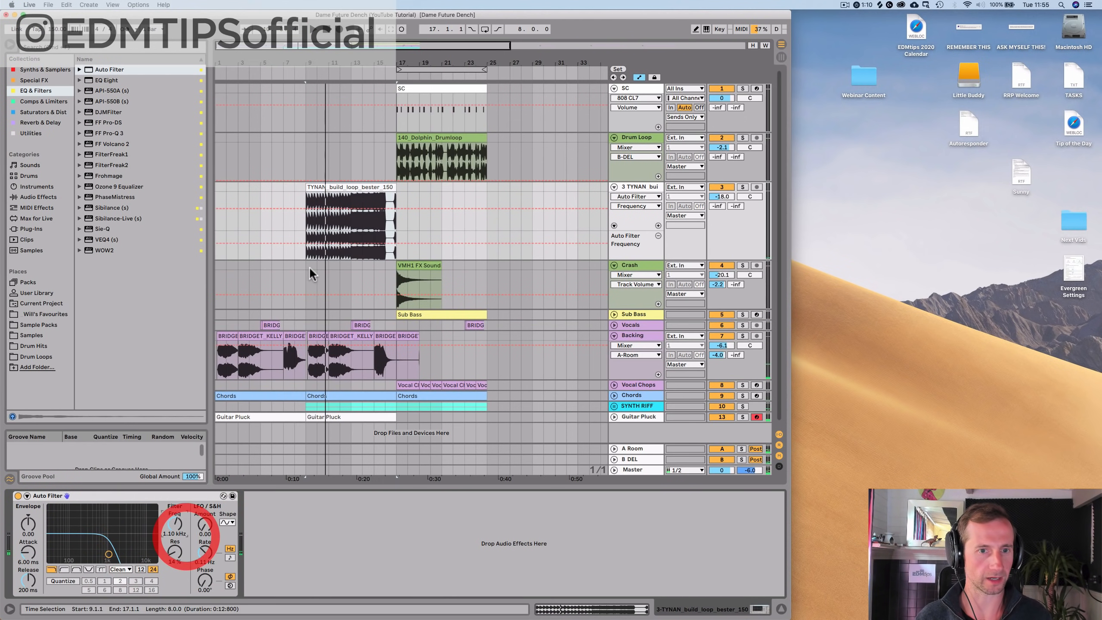
{"action": "left_click", "coordinate": [306, 244]}
{"action": "left_click_drag", "start_coordinate": [397, 243], "coordinate": [396, 232]}
{"action": "key", "text": "space"}
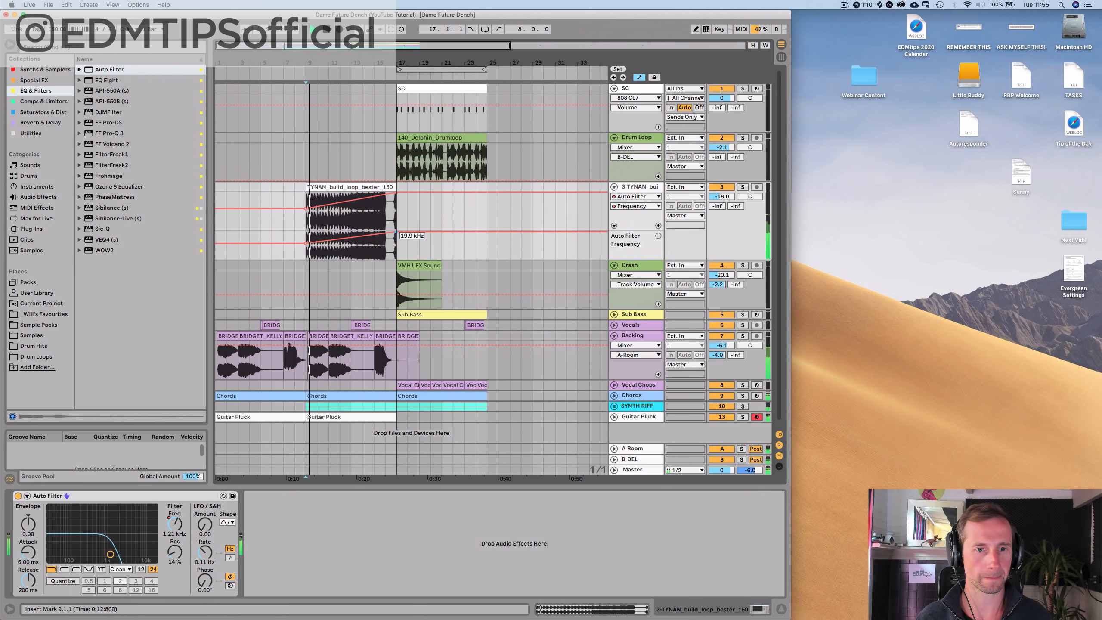
Step: Move the end point of the build loop's filter automation back to bar 16 and raise the track's volume to -9.1 dB
{"action": "left_click", "coordinate": [722, 196]}
{"action": "left_click_drag", "start_coordinate": [722, 199], "coordinate": [722, 191]}
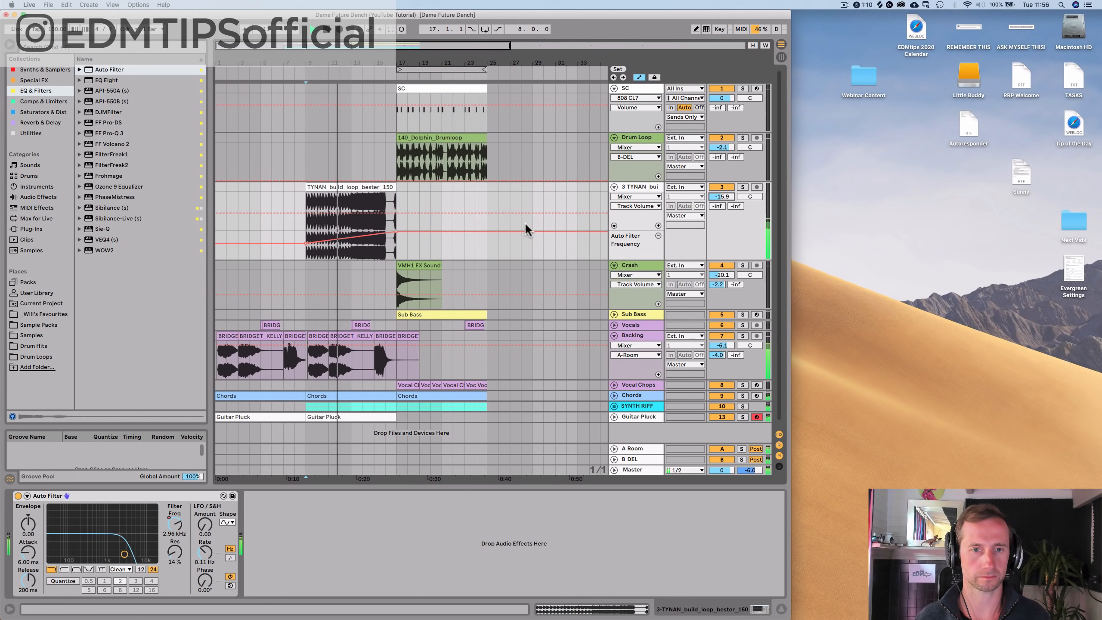
{"action": "mouse_move", "coordinate": [395, 231]}
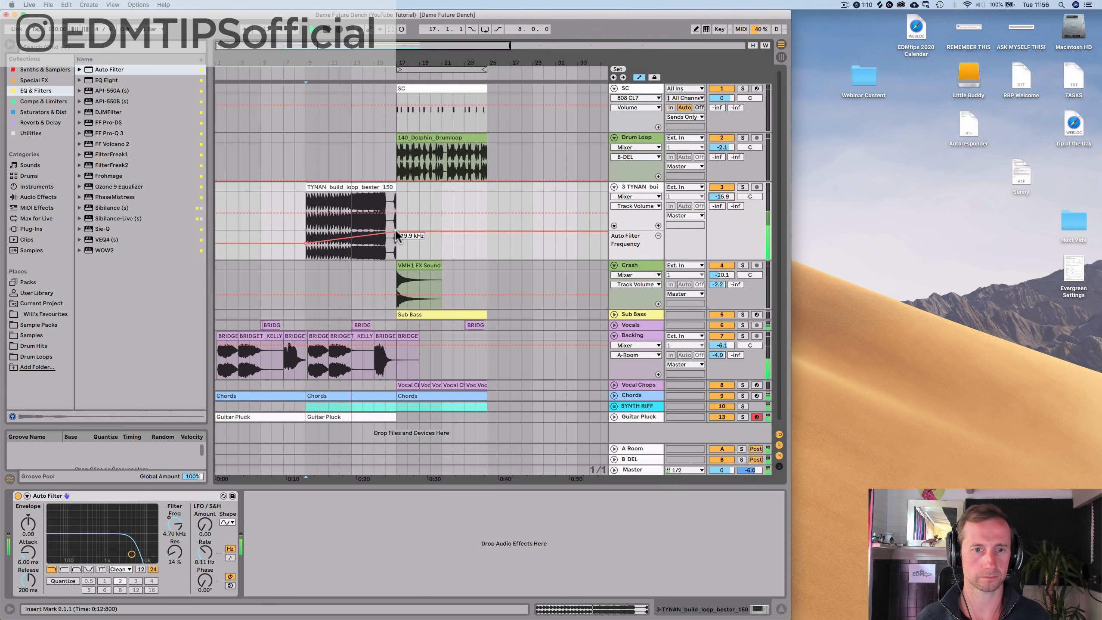
{"action": "left_click_drag", "start_coordinate": [395, 231], "coordinate": [385, 232]}
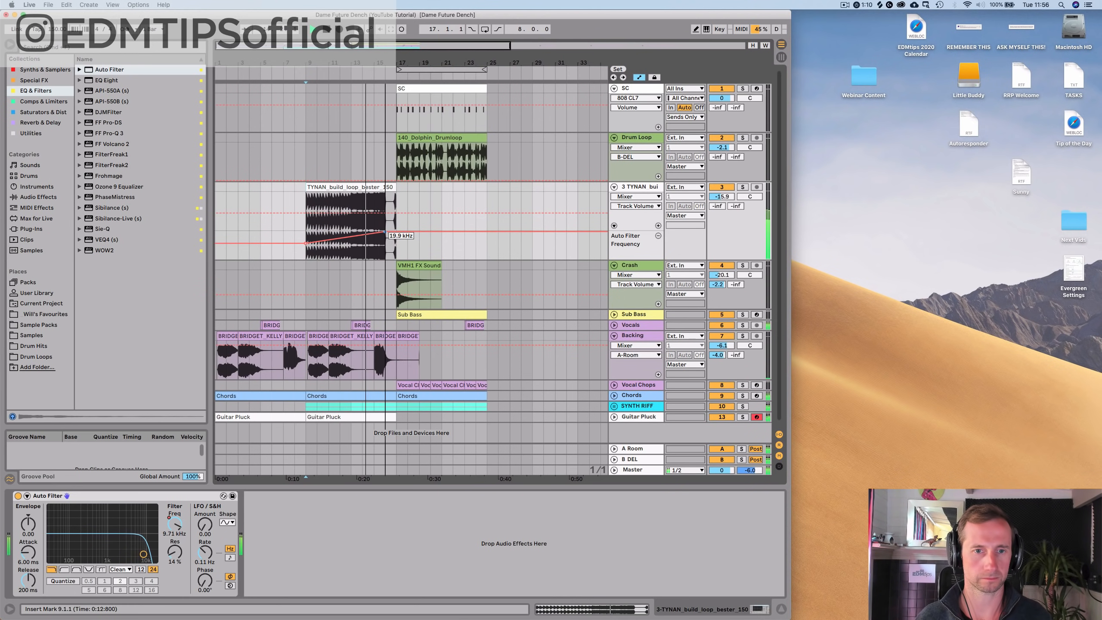
{"action": "left_click_drag", "start_coordinate": [721, 198], "coordinate": [721, 173]}
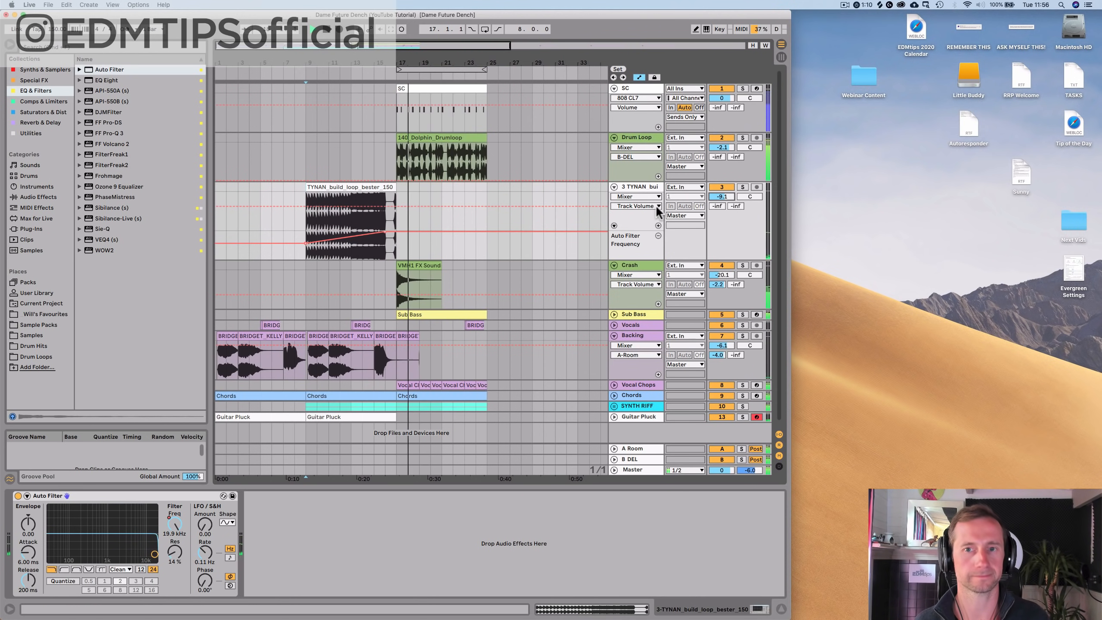
Step: Add a Saturator to the Vocal Chops track and, while playing the drop, set its drive to 5.71 dB
{"action": "scroll", "coordinate": [605, 313], "scroll_direction": "down", "scroll_amount": 1}
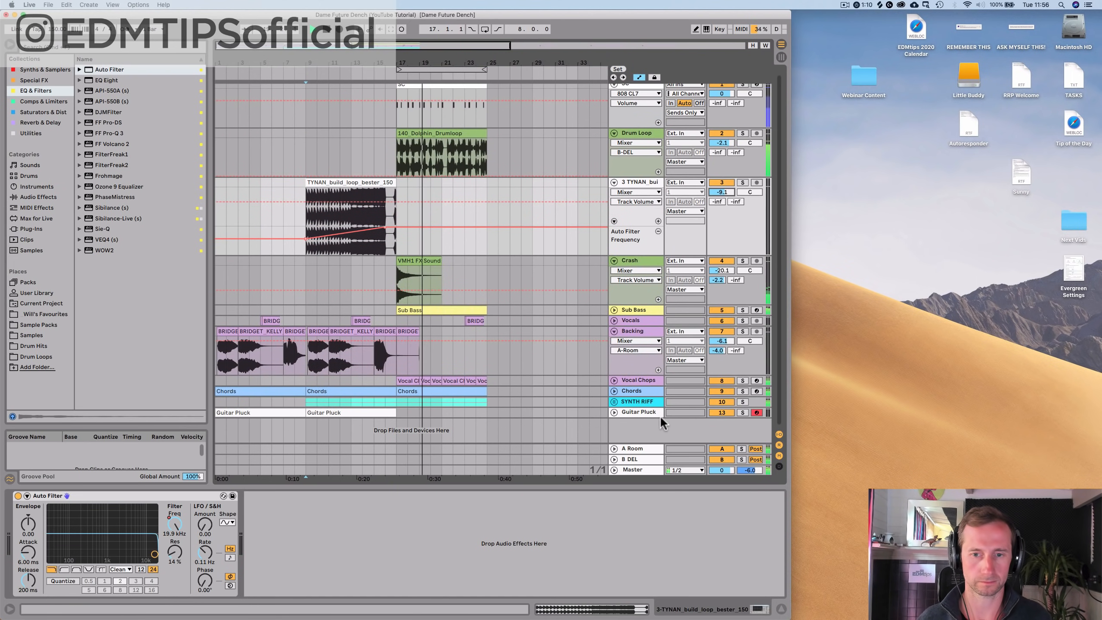
{"action": "left_click", "coordinate": [642, 379]}
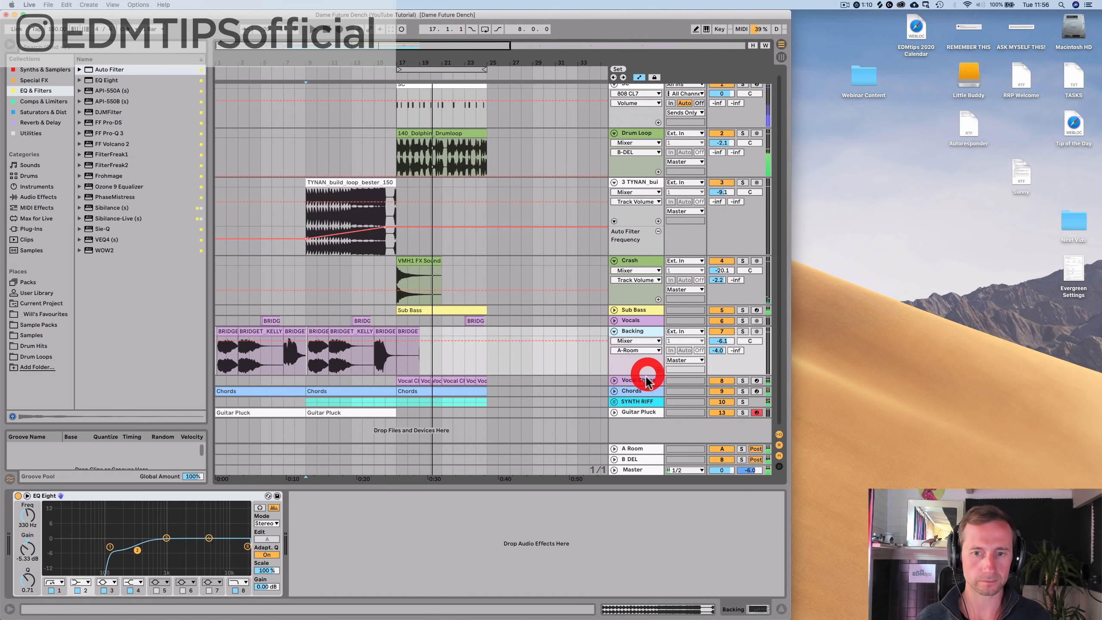
{"action": "left_click", "coordinate": [47, 112]}
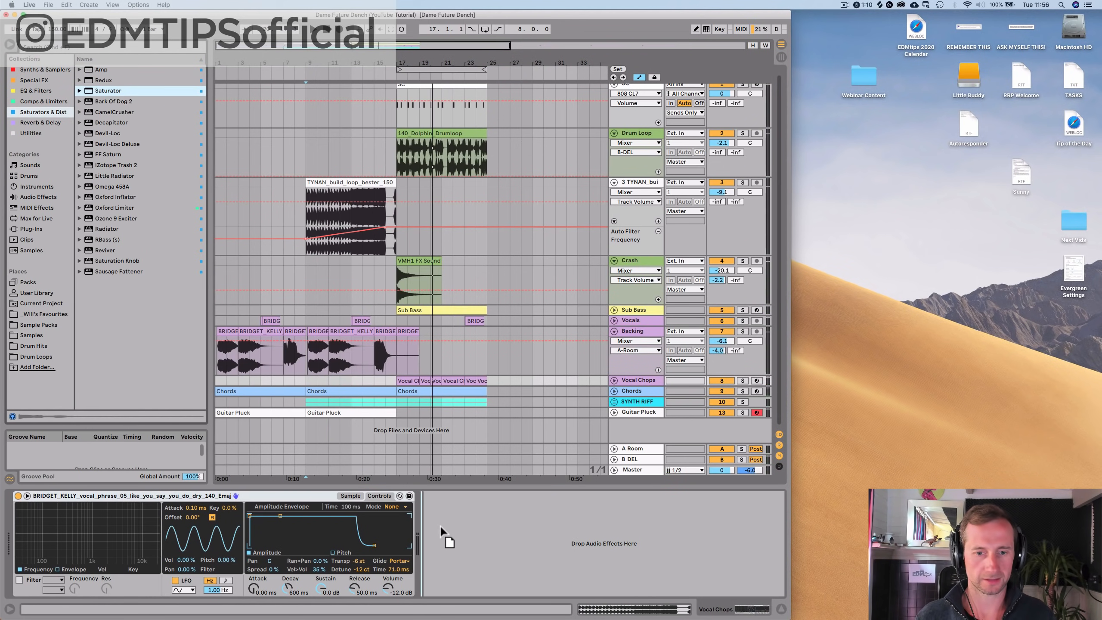
{"action": "left_click_drag", "start_coordinate": [441, 530], "coordinate": [439, 526]}
{"action": "key", "text": "space"}
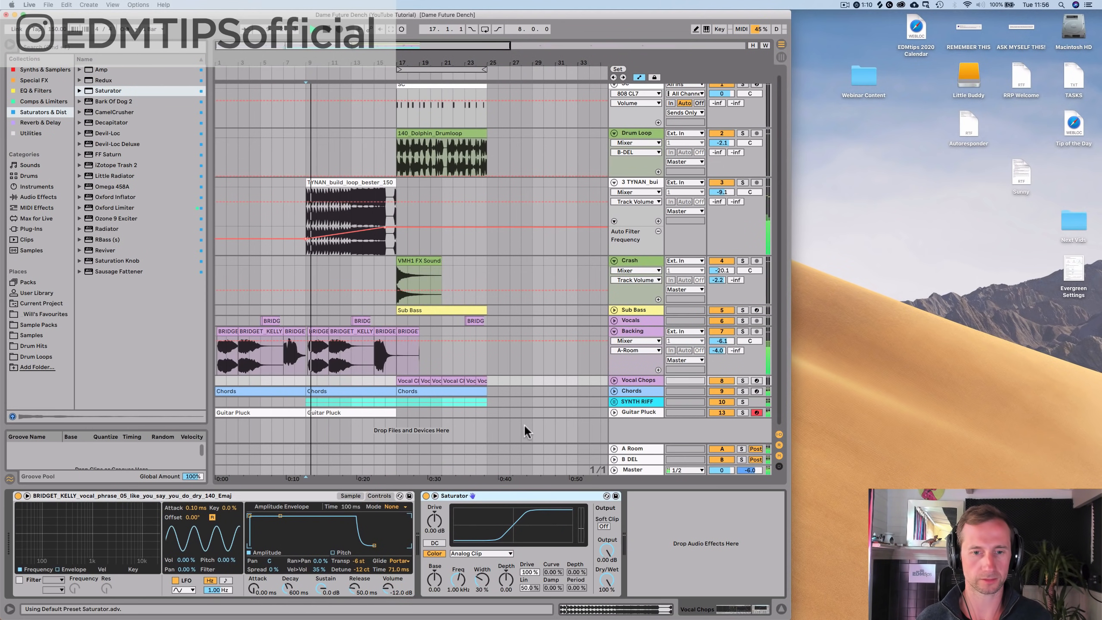
{"action": "left_click", "coordinate": [391, 308]}
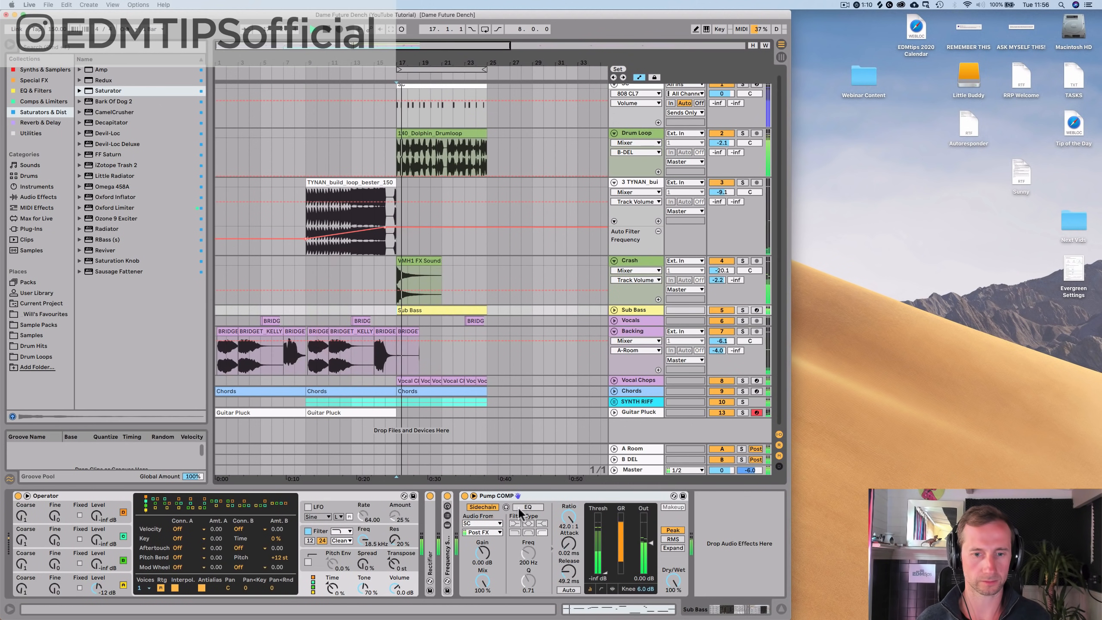
{"action": "left_click", "coordinate": [634, 380]}
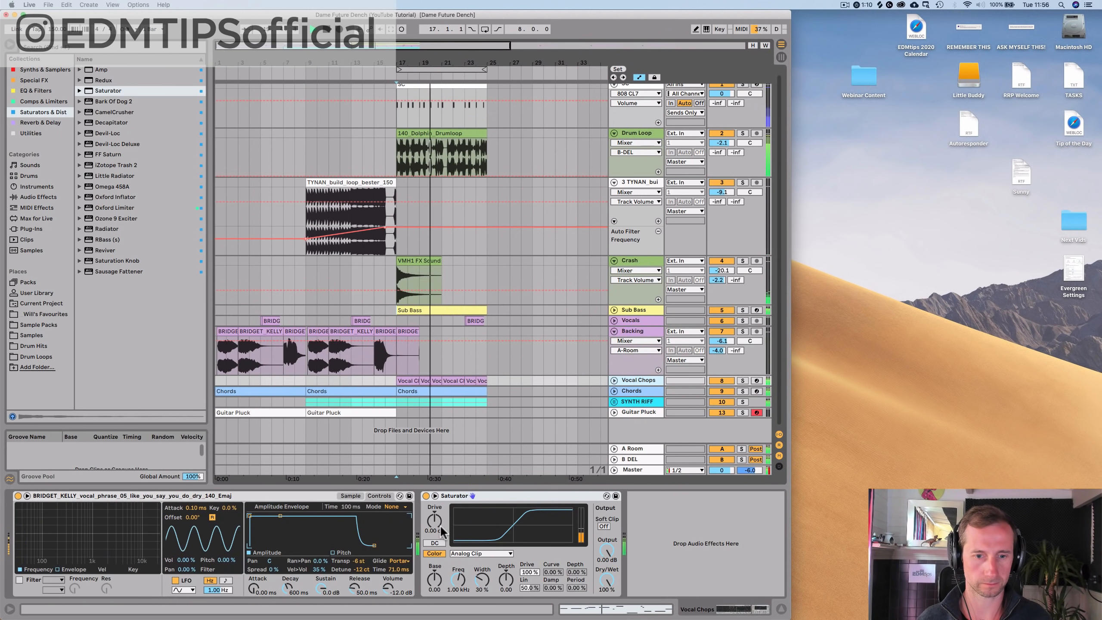
{"action": "left_click_drag", "start_coordinate": [441, 531], "coordinate": [442, 521]}
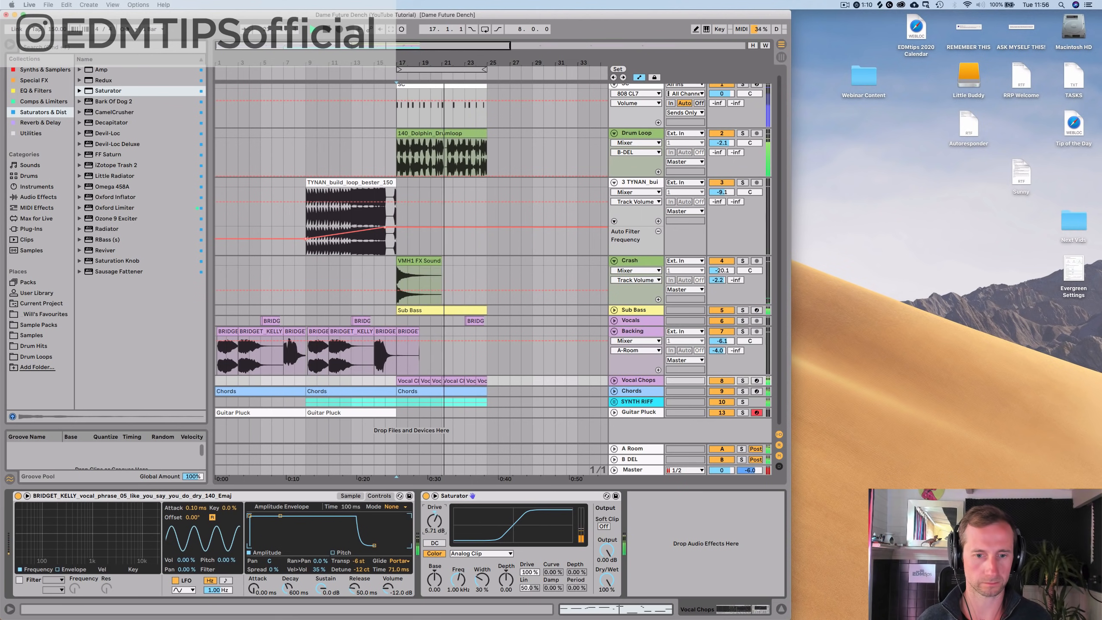
Step: Add an EQ Eight after the Saturator on the Vocal Chops track and set its low-cut frequency to 108 Hz
{"action": "left_click", "coordinate": [35, 91]}
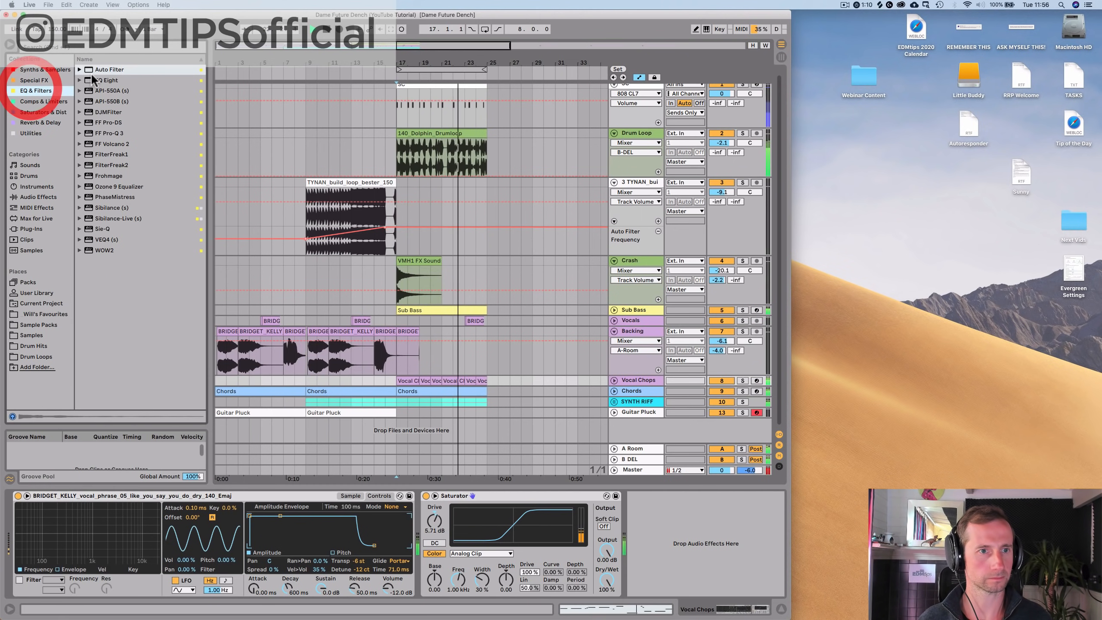
{"action": "left_click_drag", "start_coordinate": [93, 80], "coordinate": [659, 522]}
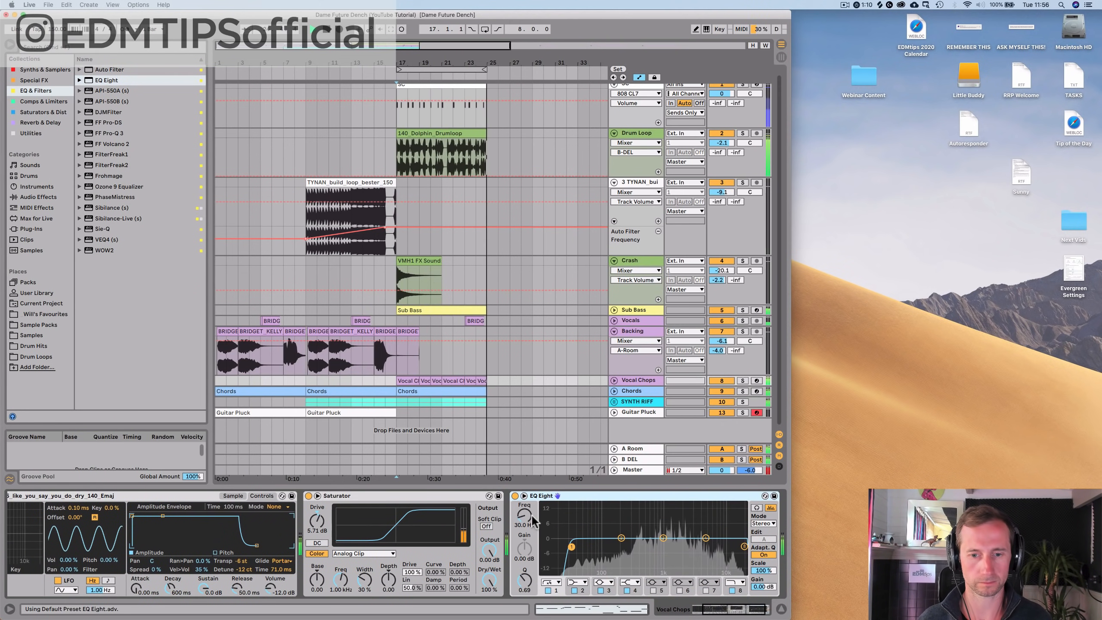
{"action": "left_click_drag", "start_coordinate": [533, 521], "coordinate": [527, 514]}
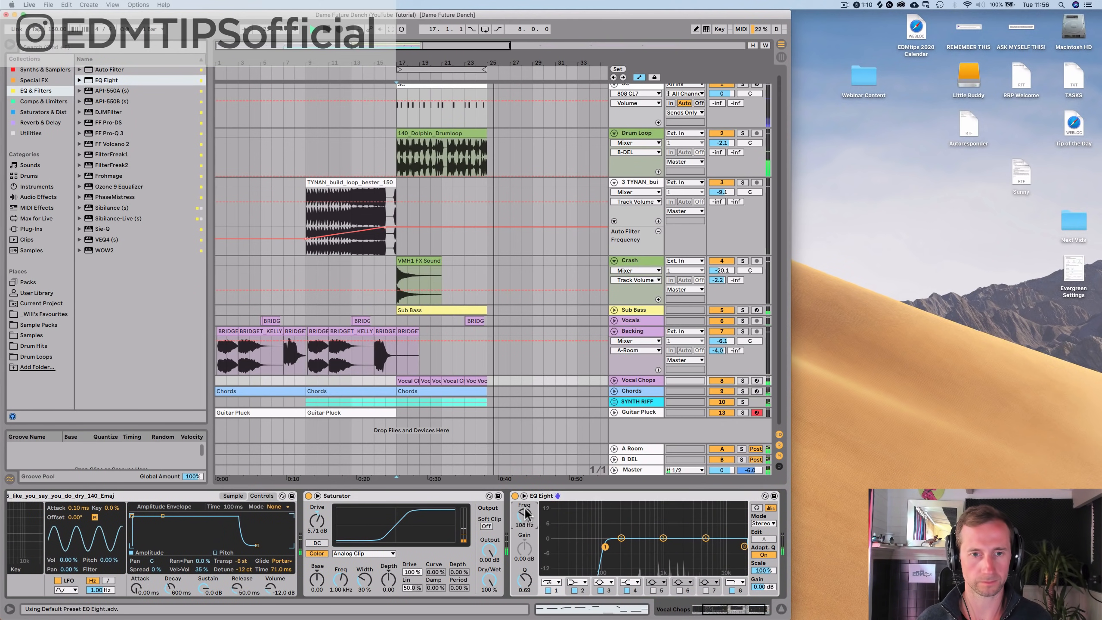
Step: Delete the last two Vocal Chops clips, at bars 23 and 24
{"action": "left_click", "coordinate": [483, 381]}
{"action": "key", "text": "Delete"}
{"action": "left_click", "coordinate": [474, 382]}
{"action": "key", "text": "Delete"}
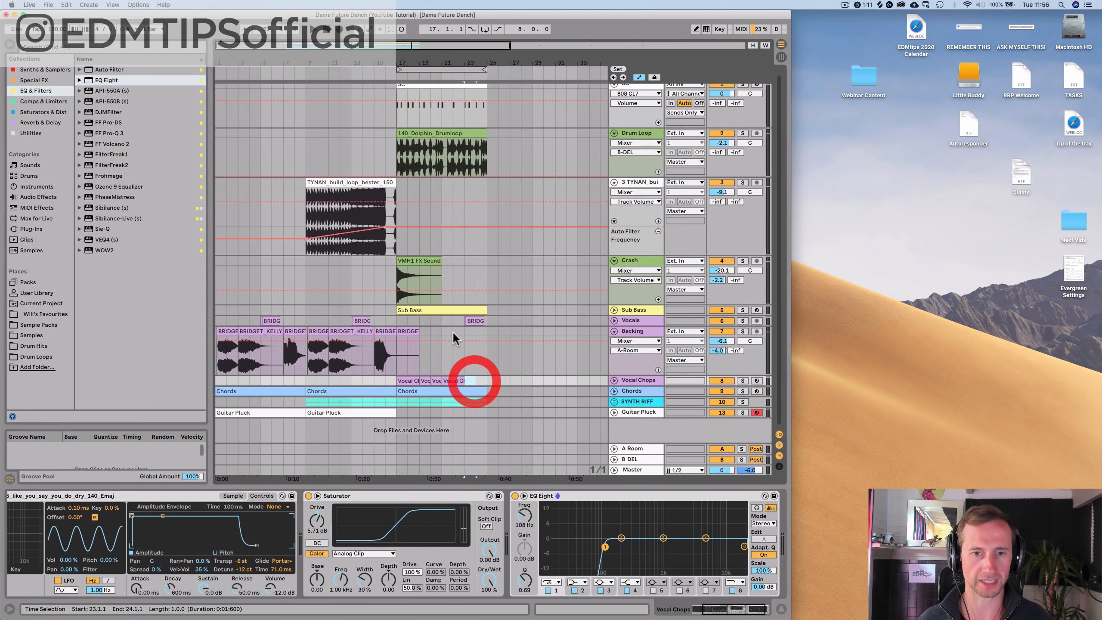
Step: Play the drop from bar 22, unfold the Vocals track and set its volume to -2.0 dB
{"action": "left_click", "coordinate": [397, 318]}
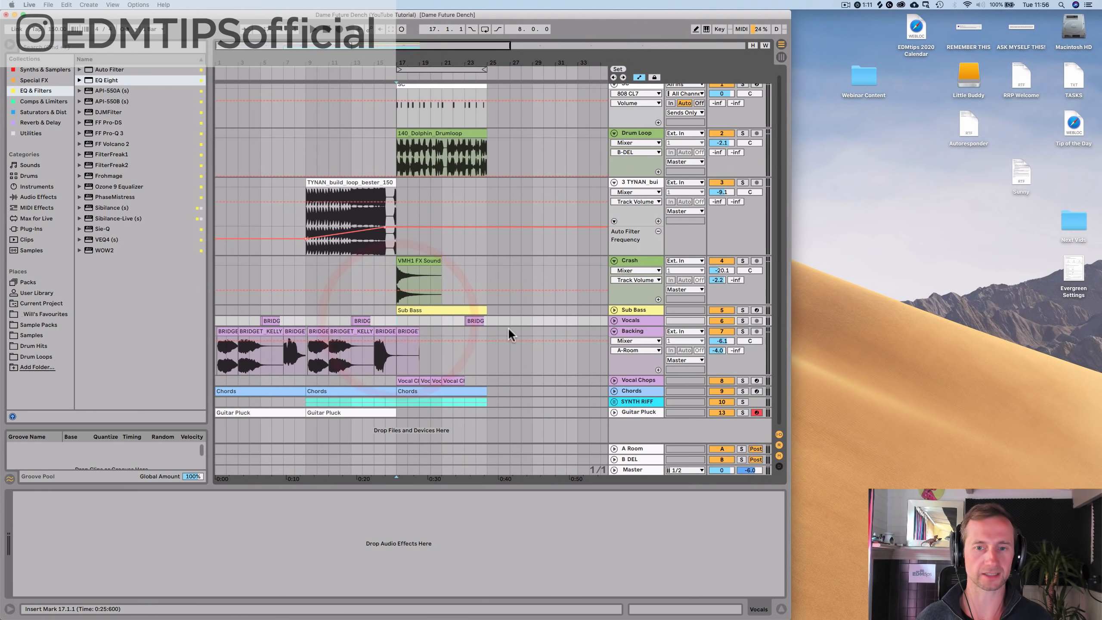
{"action": "left_click", "coordinate": [455, 319]}
{"action": "key", "text": "space"}
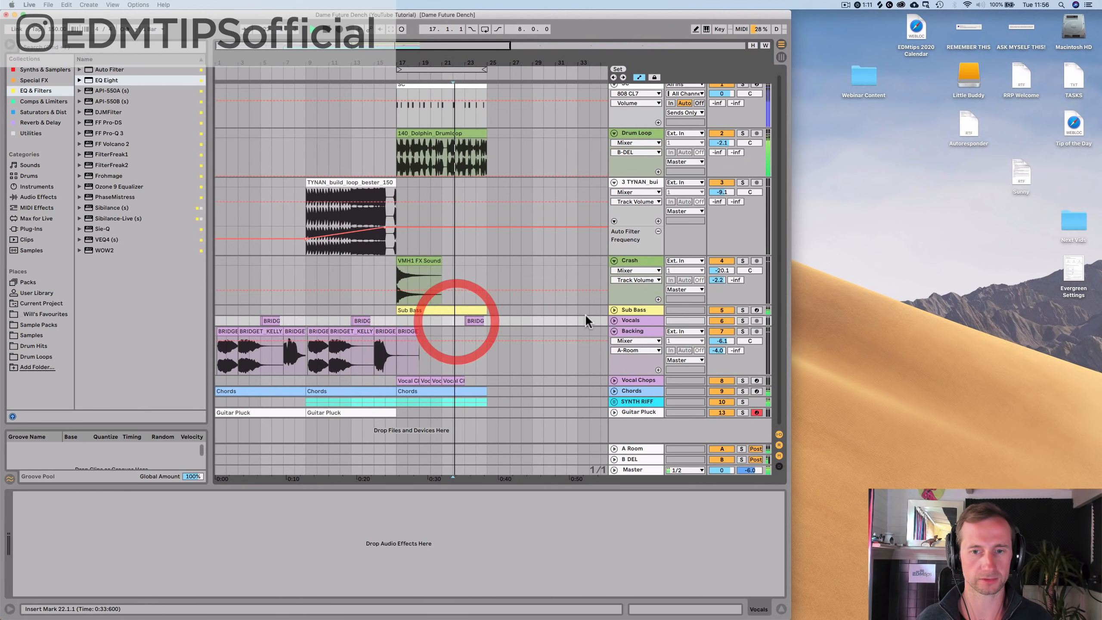
{"action": "left_click", "coordinate": [614, 320]}
{"action": "mouse_move", "coordinate": [708, 330]}
{"action": "left_mouse_down"}
{"action": "mouse_move", "coordinate": [708, 319]}
{"action": "mouse_move", "coordinate": [719, 332]}
{"action": "left_mouse_up"}
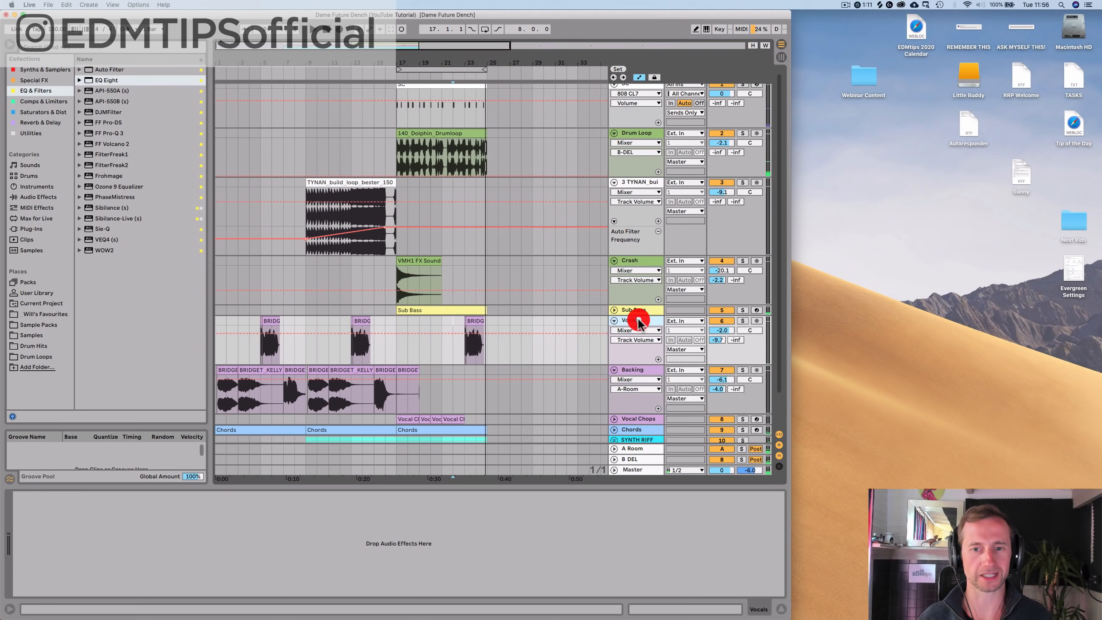
{"action": "left_click", "coordinate": [451, 330]}
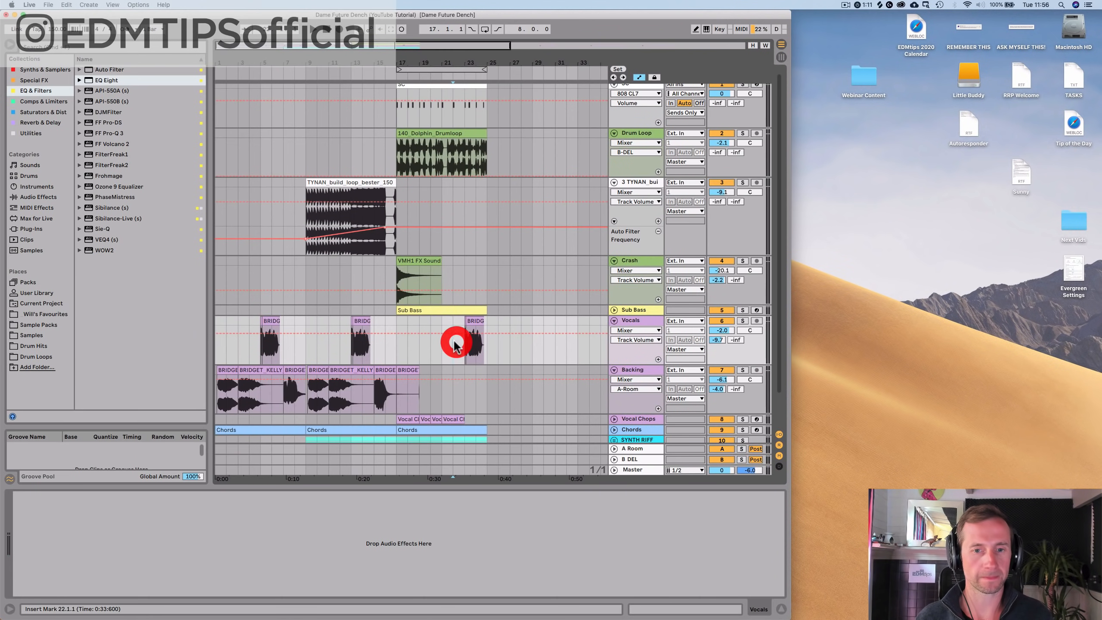
Step: Add a Delay to the Vocals track, set both sides to 4 sixteenths with Ping Pong enabled, and play it from bar 23
{"action": "left_click", "coordinate": [637, 322]}
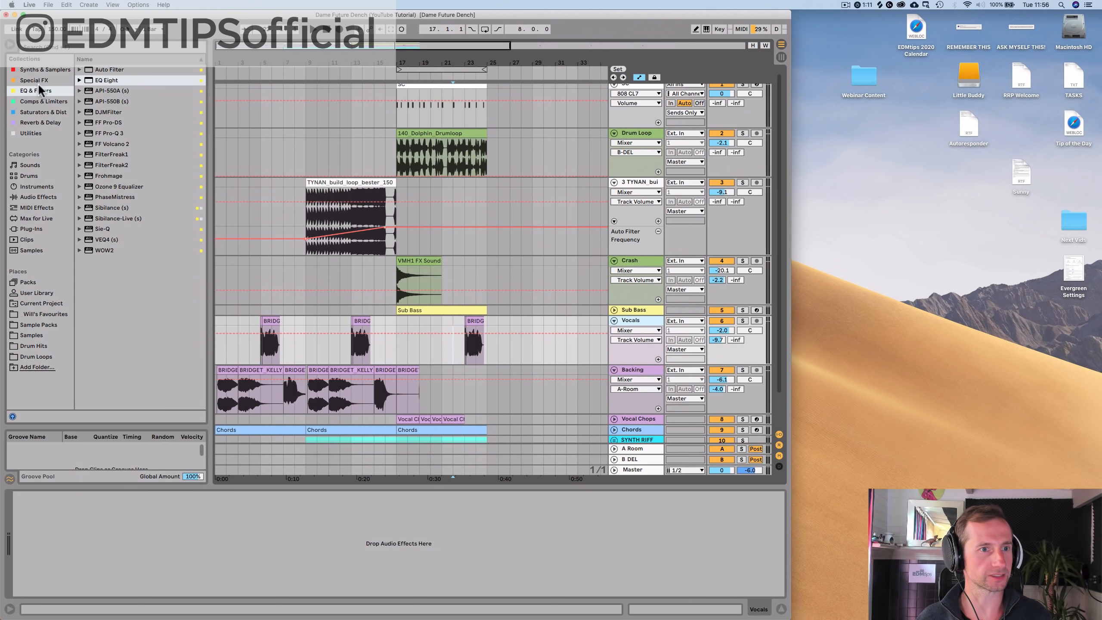
{"action": "left_click", "coordinate": [39, 123]}
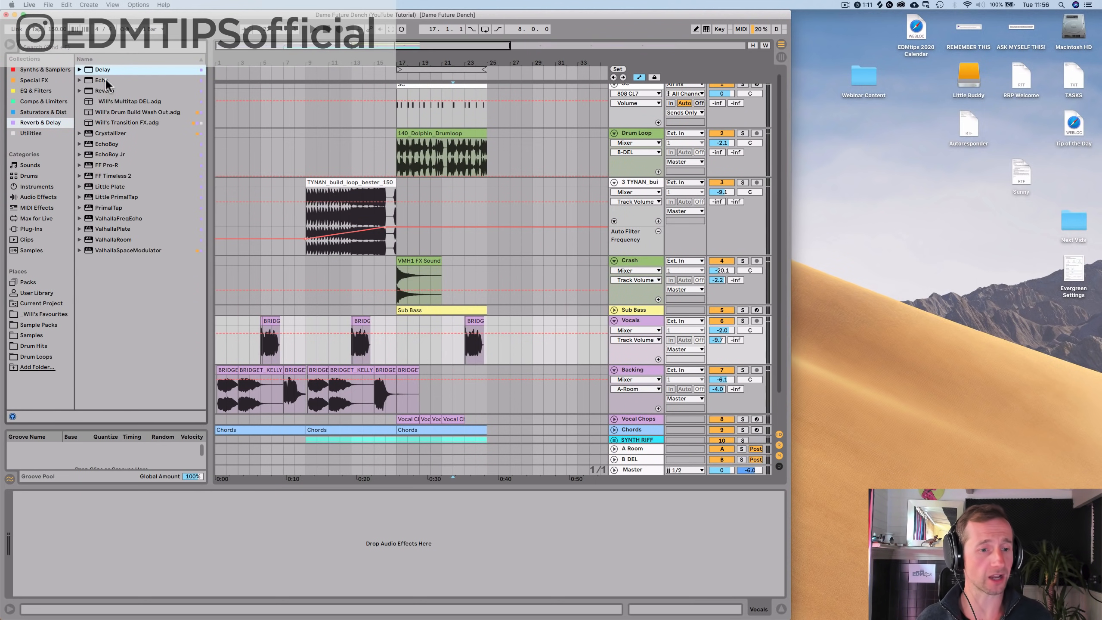
{"action": "left_click_drag", "start_coordinate": [175, 469], "coordinate": [150, 509]}
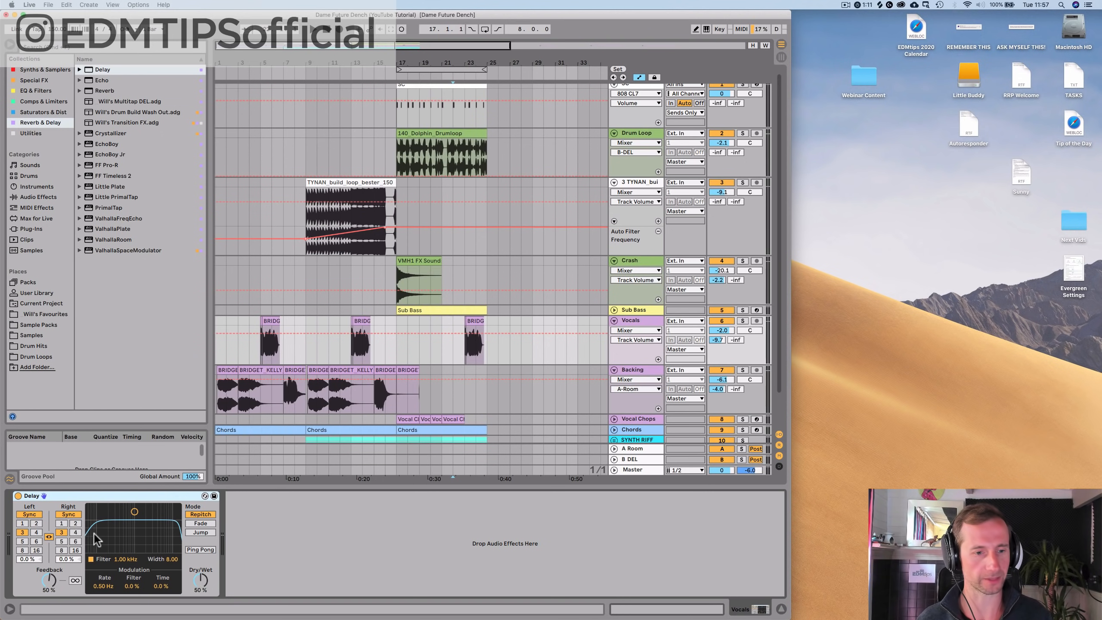
{"action": "left_click", "coordinate": [75, 533]}
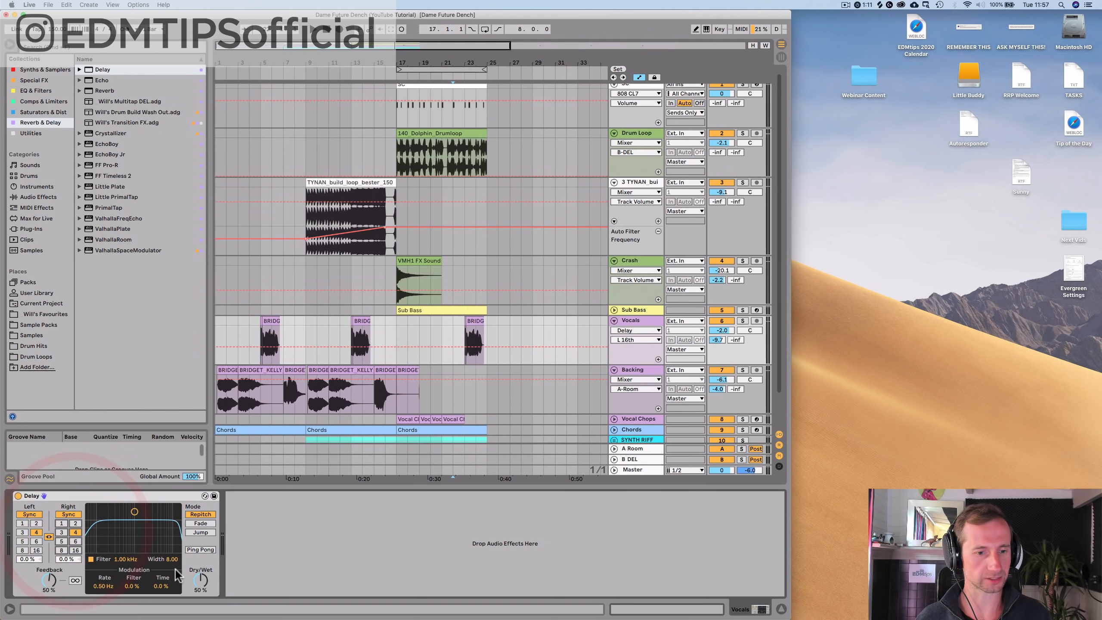
{"action": "left_click", "coordinate": [200, 549]}
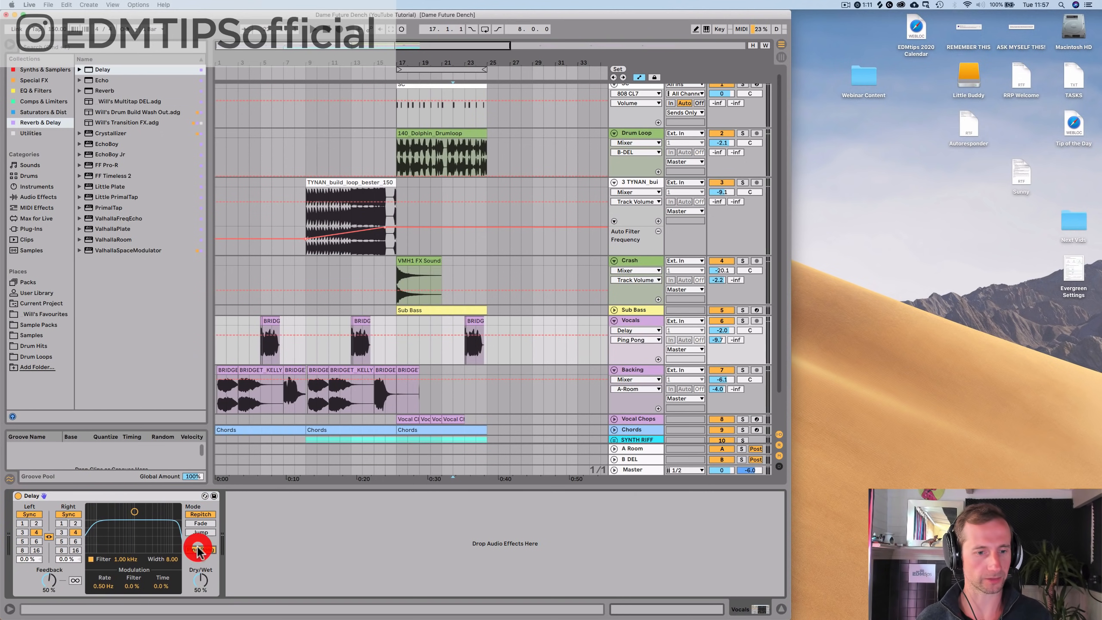
{"action": "left_click", "coordinate": [466, 346]}
{"action": "key", "text": "space"}
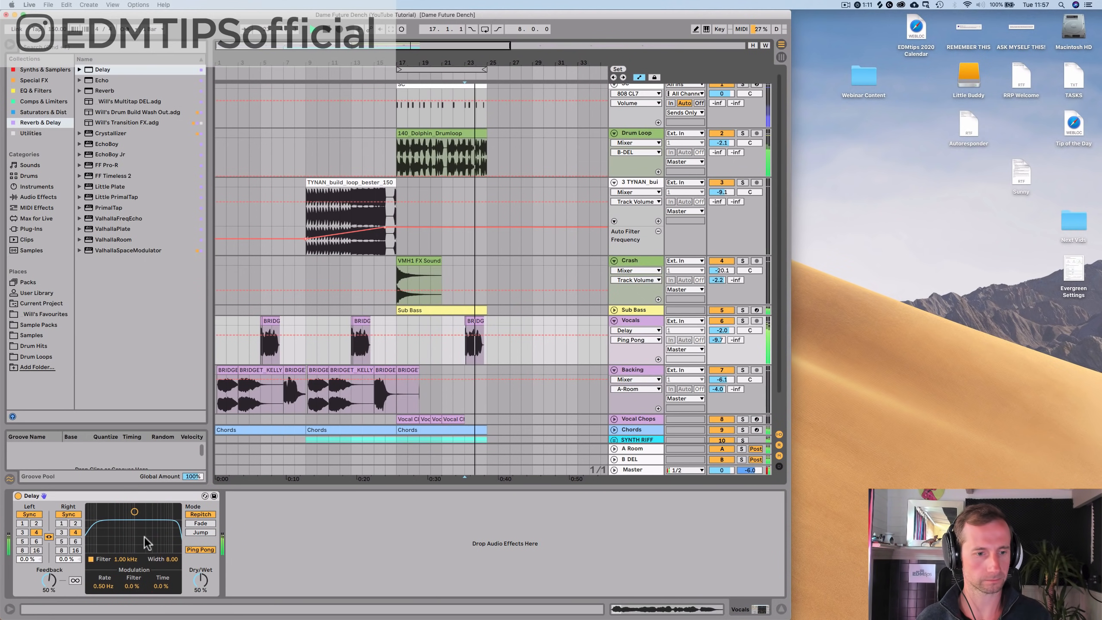
Step: Set the Vocals track's Delay to 8 sixteenths, 32% feedback and 40% dry/wet, playing the vocal from bar 5
{"action": "key", "text": "space"}
{"action": "left_click", "coordinate": [22, 550]}
{"action": "key", "text": "space"}
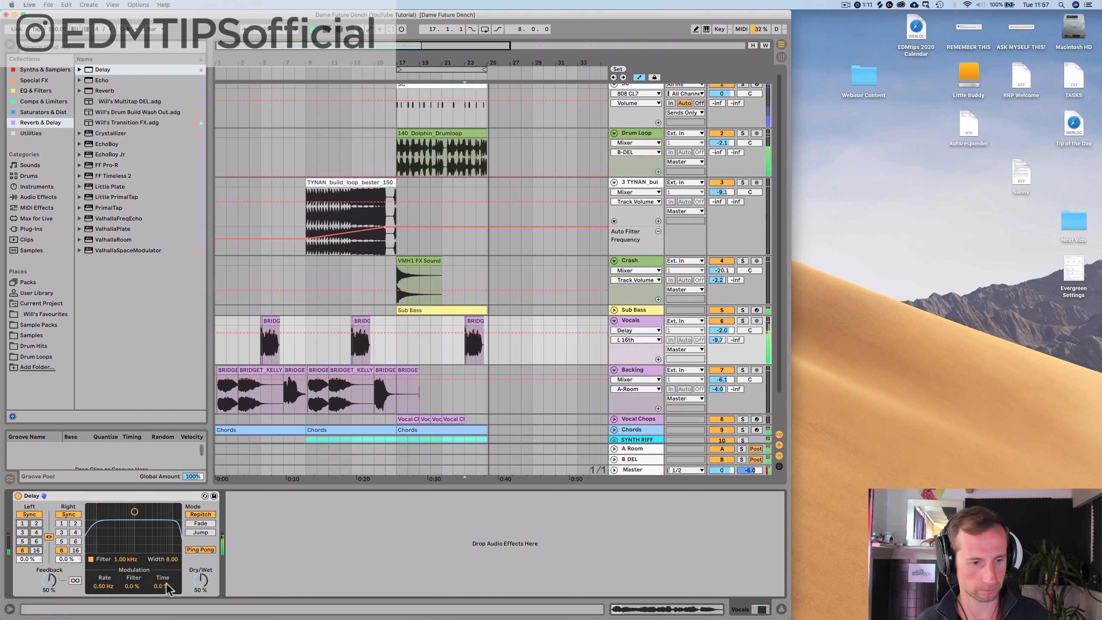
{"action": "left_click_drag", "start_coordinate": [46, 581], "coordinate": [46, 589]}
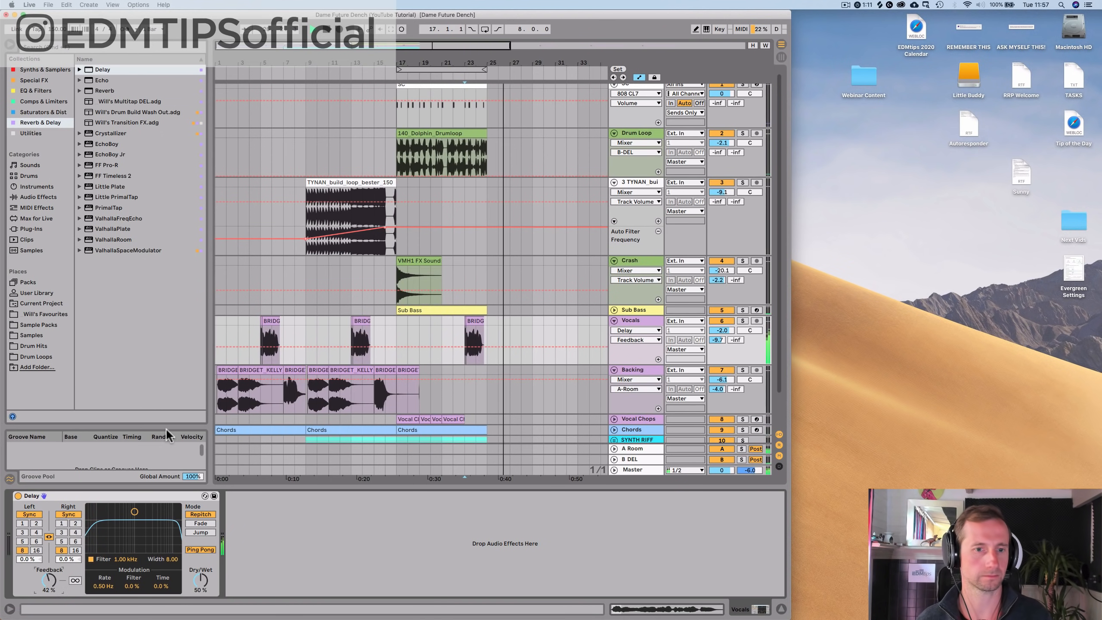
{"action": "left_click", "coordinate": [255, 335]}
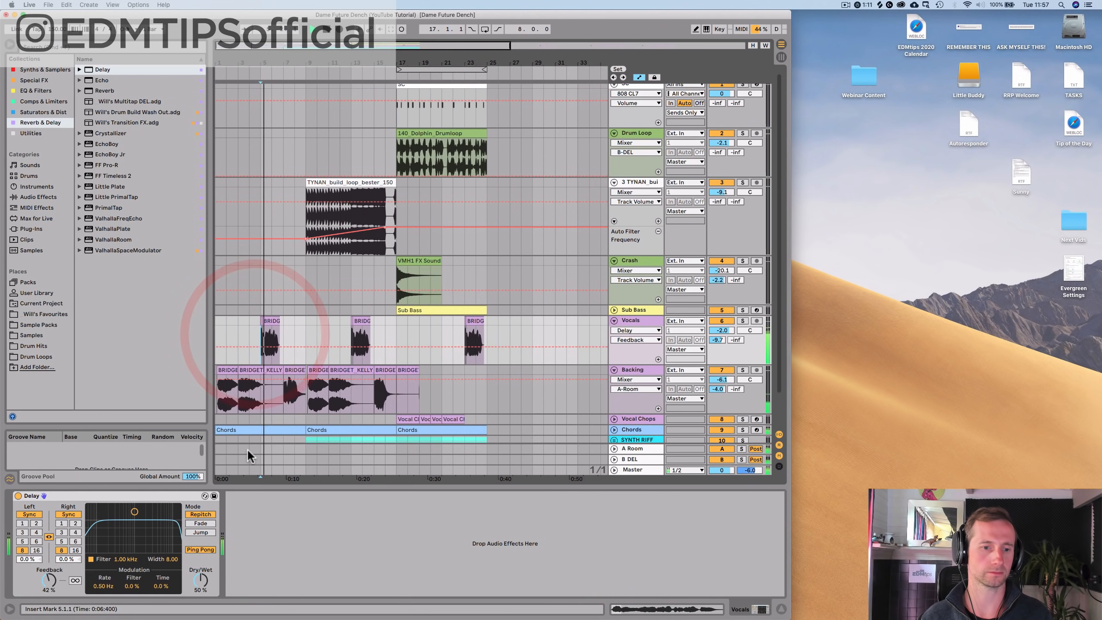
{"action": "left_click_drag", "start_coordinate": [54, 583], "coordinate": [54, 593]}
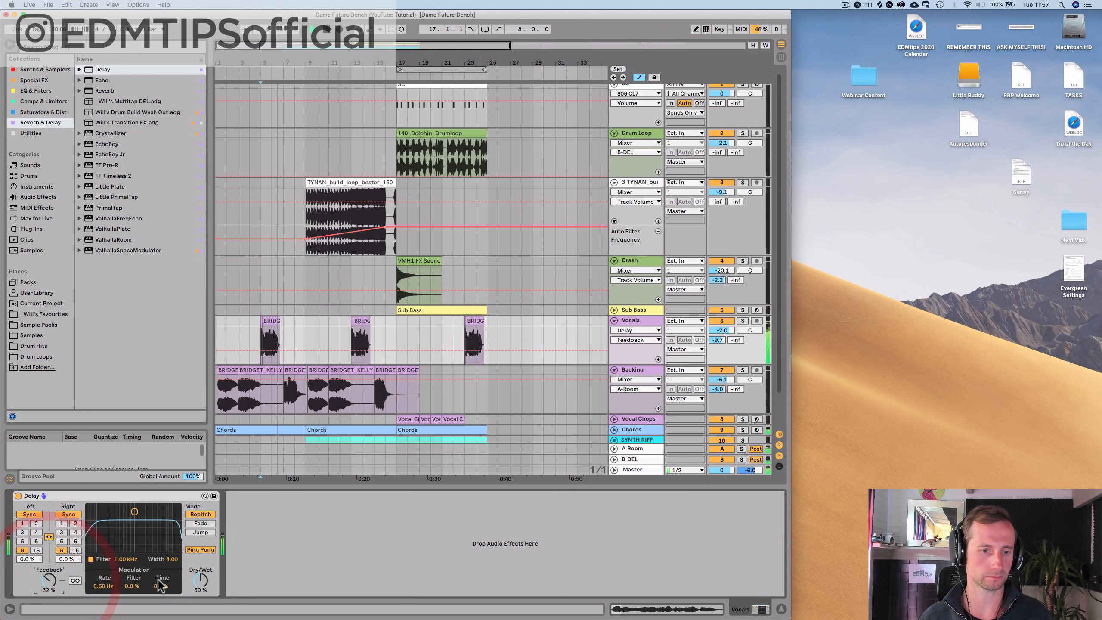
{"action": "left_click_drag", "start_coordinate": [201, 580], "coordinate": [200, 589]}
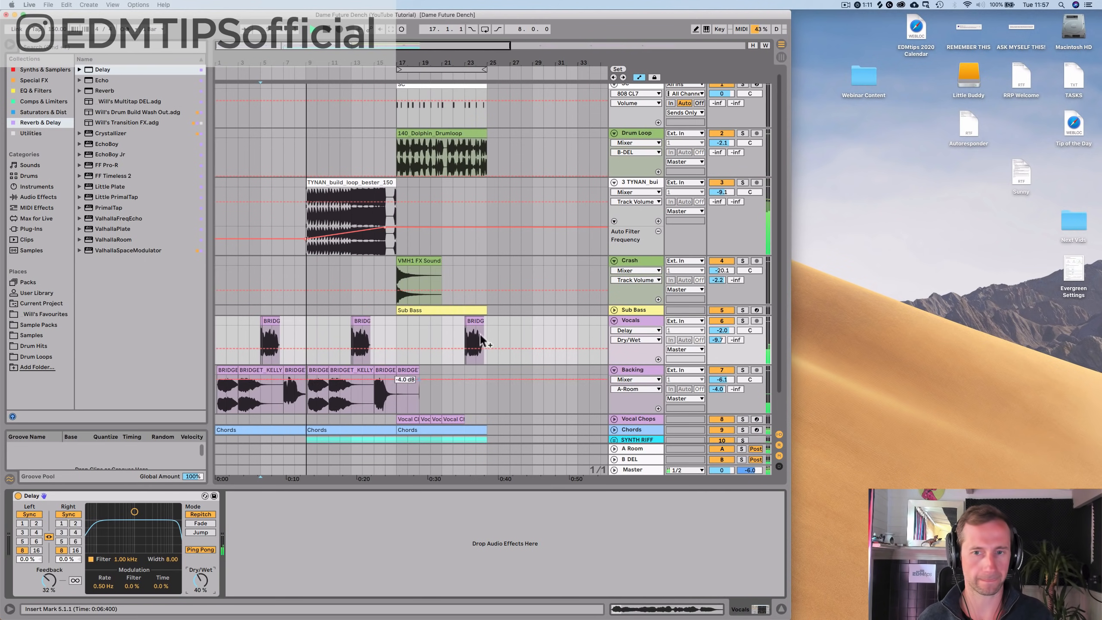
Step: Fold the Vocals track, unfold Sub Bass and Chords, and shorten the second Chords clip to end at bar 16
{"action": "left_click", "coordinate": [613, 321]}
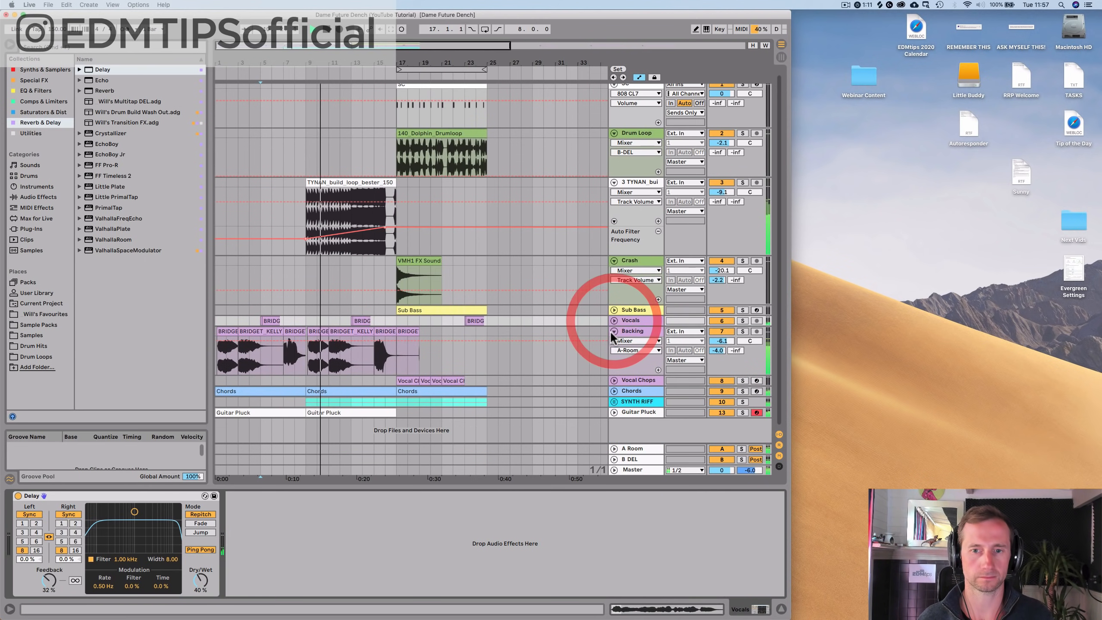
{"action": "left_click", "coordinate": [615, 309]}
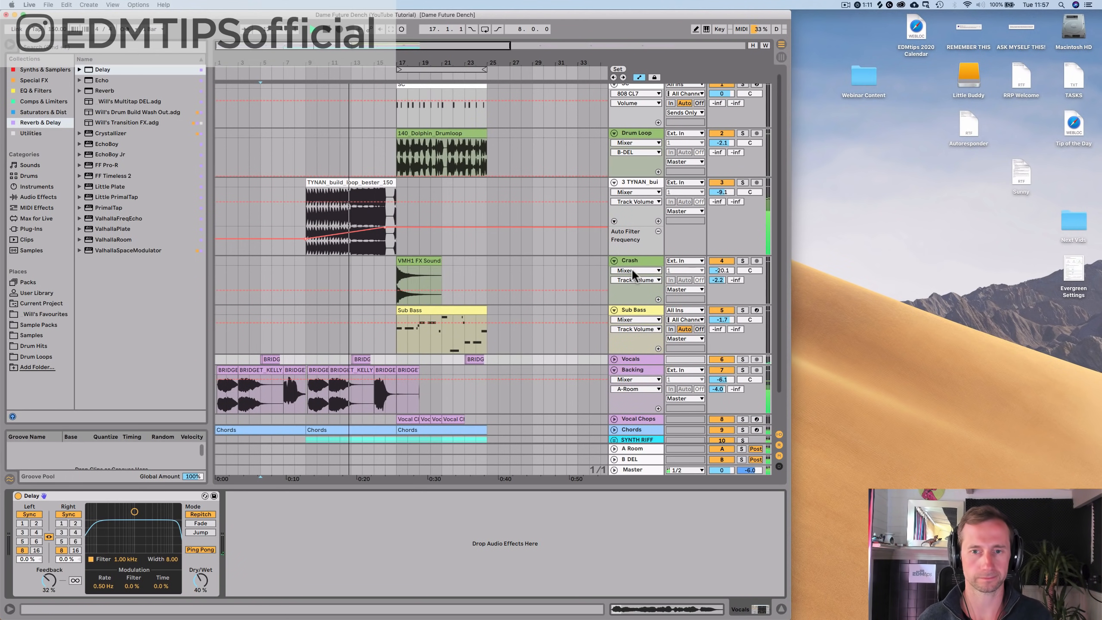
{"action": "scroll", "coordinate": [607, 300], "scroll_direction": "down", "scroll_amount": 3}
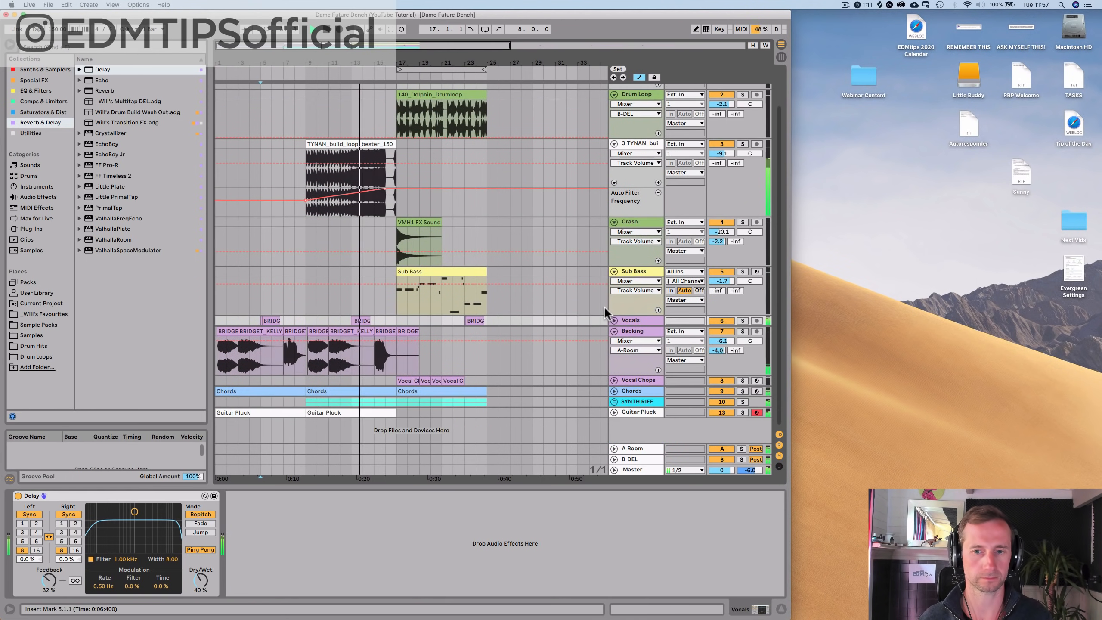
{"action": "left_click", "coordinate": [614, 392]}
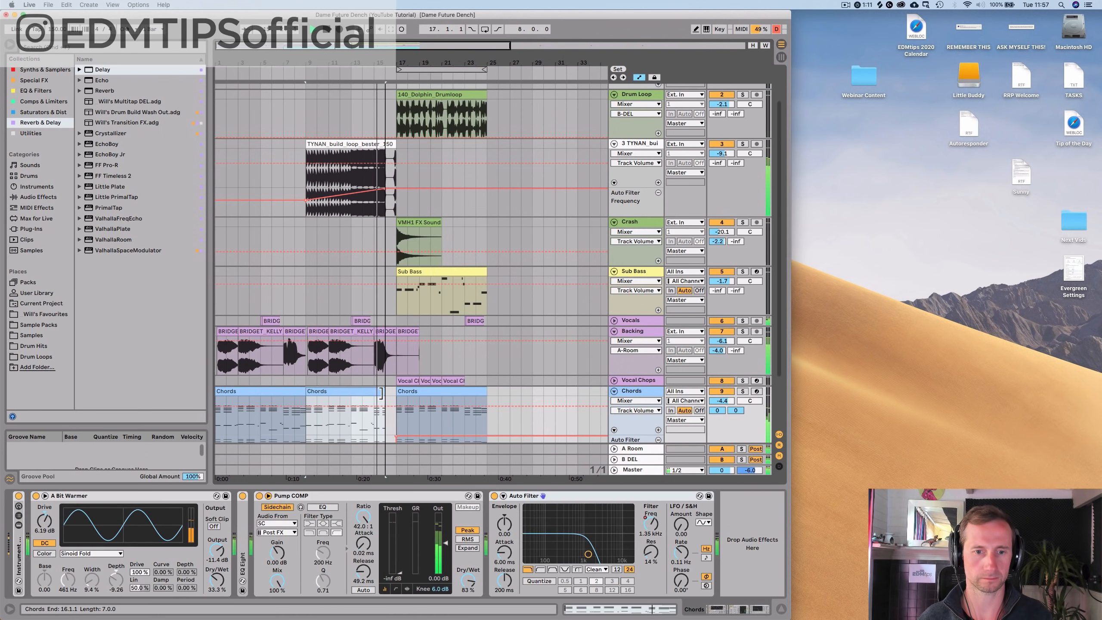
{"action": "left_click_drag", "start_coordinate": [381, 394], "coordinate": [381, 394]}
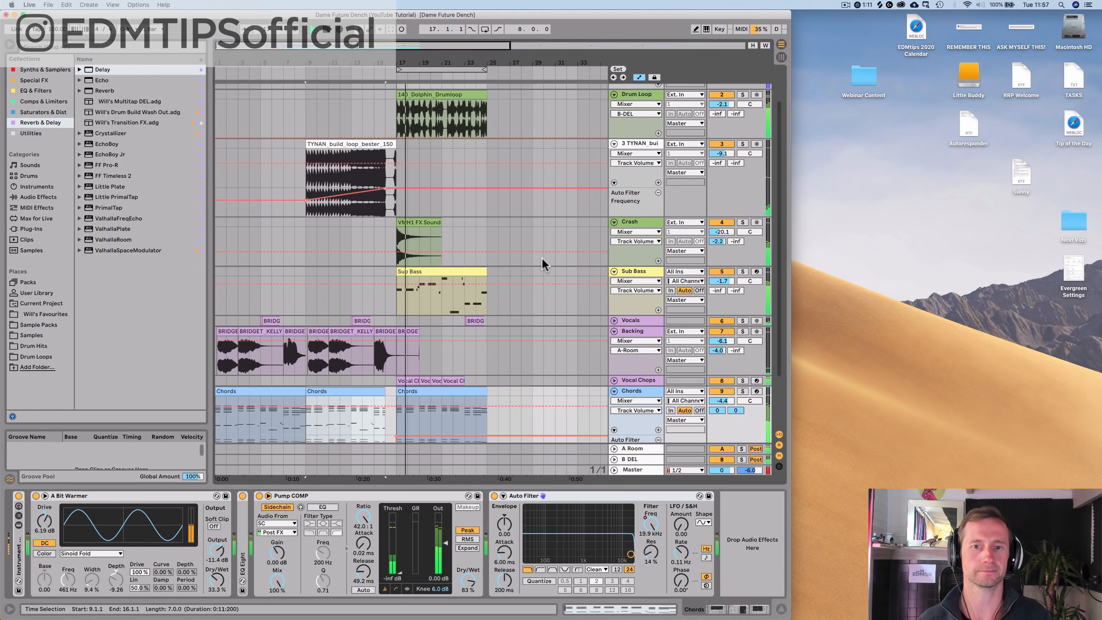
Step: Save the set and insert a new audio track directly below the Drum Loop track
{"action": "scroll", "coordinate": [541, 257], "scroll_direction": "up", "scroll_amount": 3}
{"action": "left_click", "coordinate": [605, 186]}
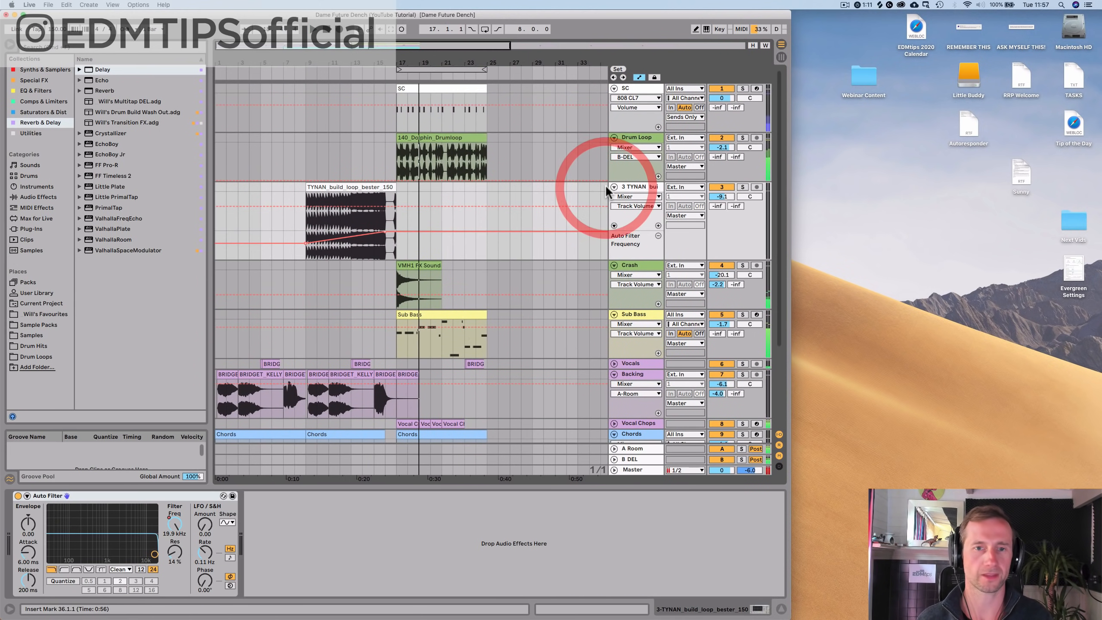
{"action": "key", "text": "super+s"}
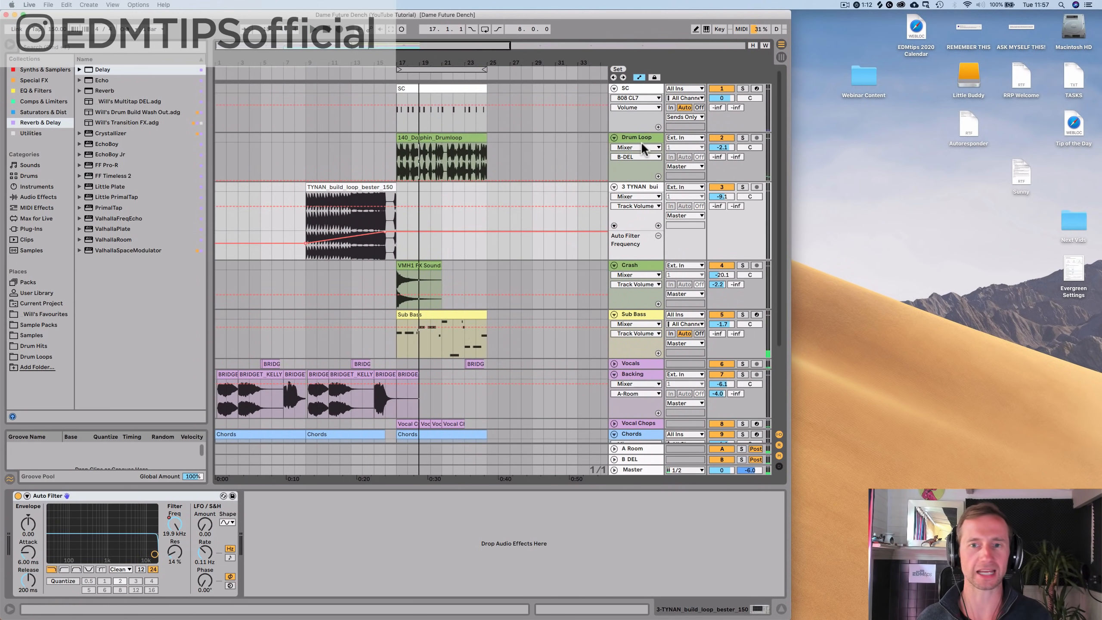
{"action": "left_click", "coordinate": [644, 141]}
{"action": "key", "text": "super+t"}
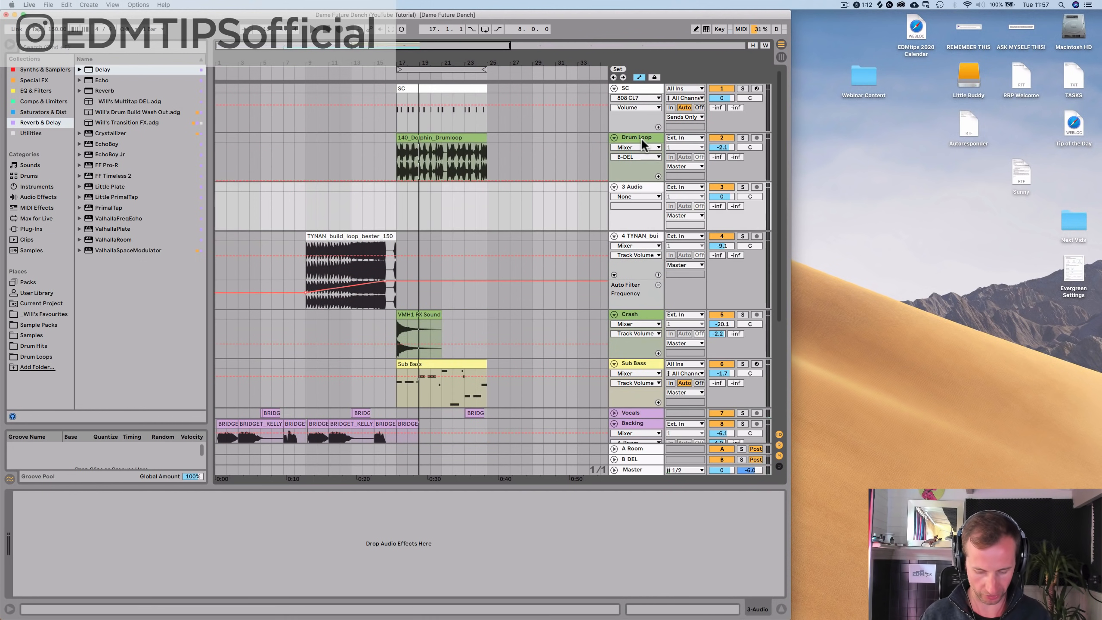
Step: Switch to Splice and open the Future Bass genre in the sample library
{"action": "key", "text": "alt+space"}
{"action": "type", "text": "splice"}
{"action": "key", "text": "Return"}
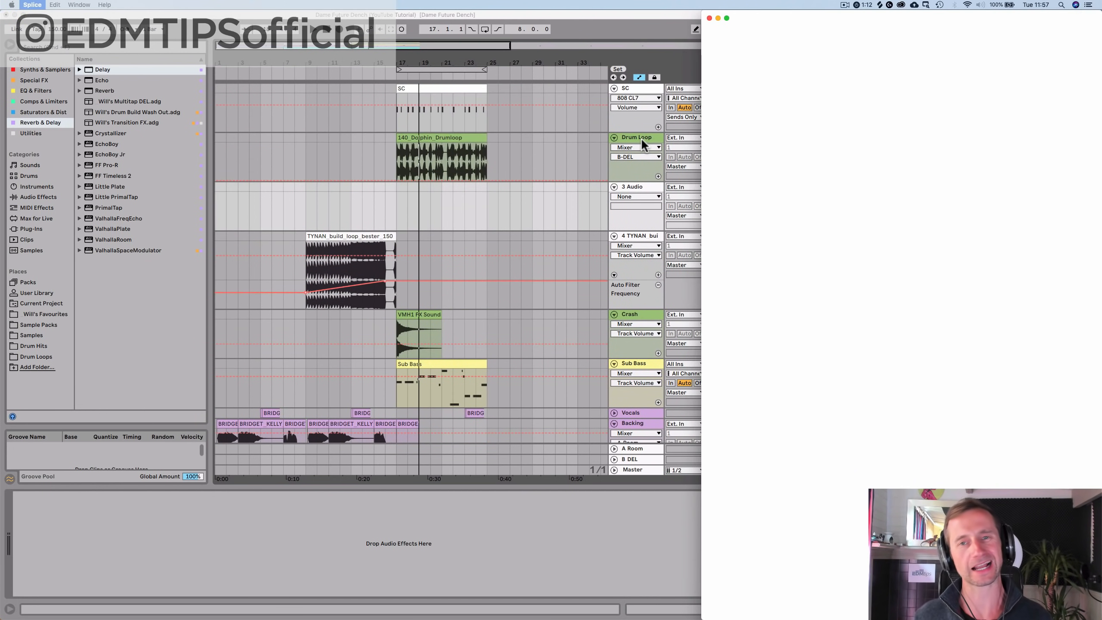
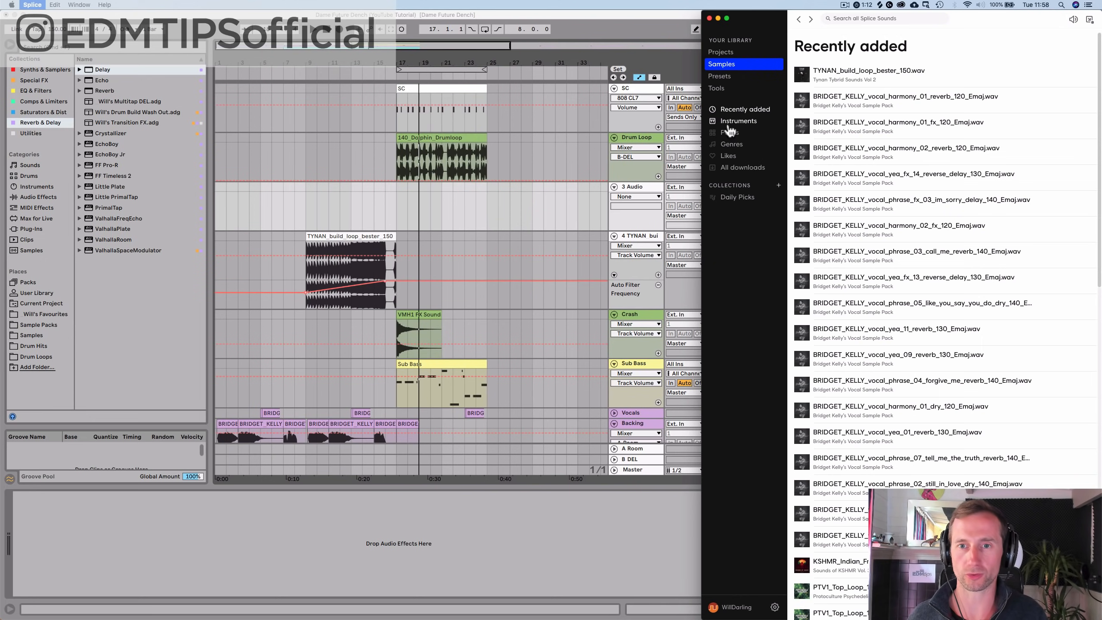
{"action": "left_click", "coordinate": [729, 145]}
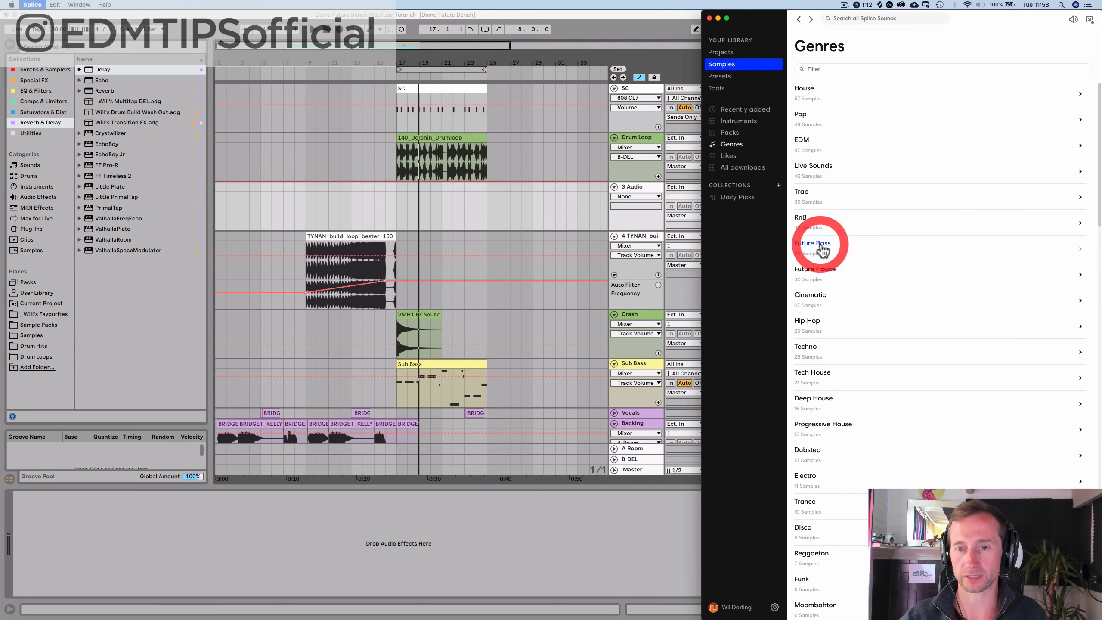
{"action": "left_click", "coordinate": [821, 245]}
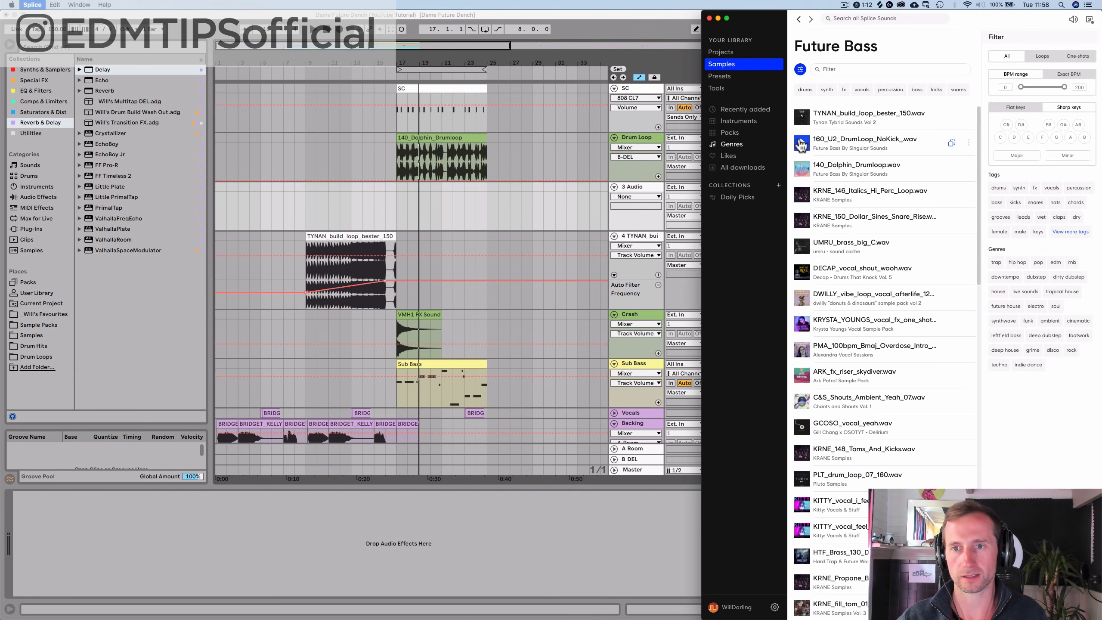
Step: Preview the 160_U2_DrumLoop_NoKick and KRNE_146_Italics_Hi_Perc_Loop samples, and filter the Future Bass list by drums and fills
{"action": "left_click", "coordinate": [801, 142]}
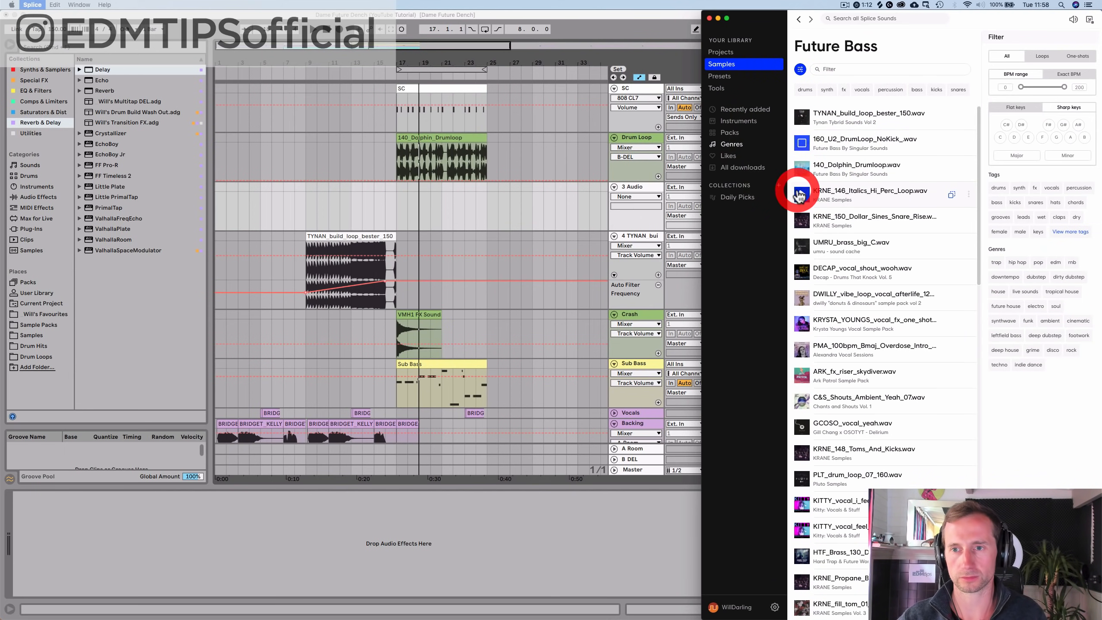
{"action": "left_click", "coordinate": [800, 196]}
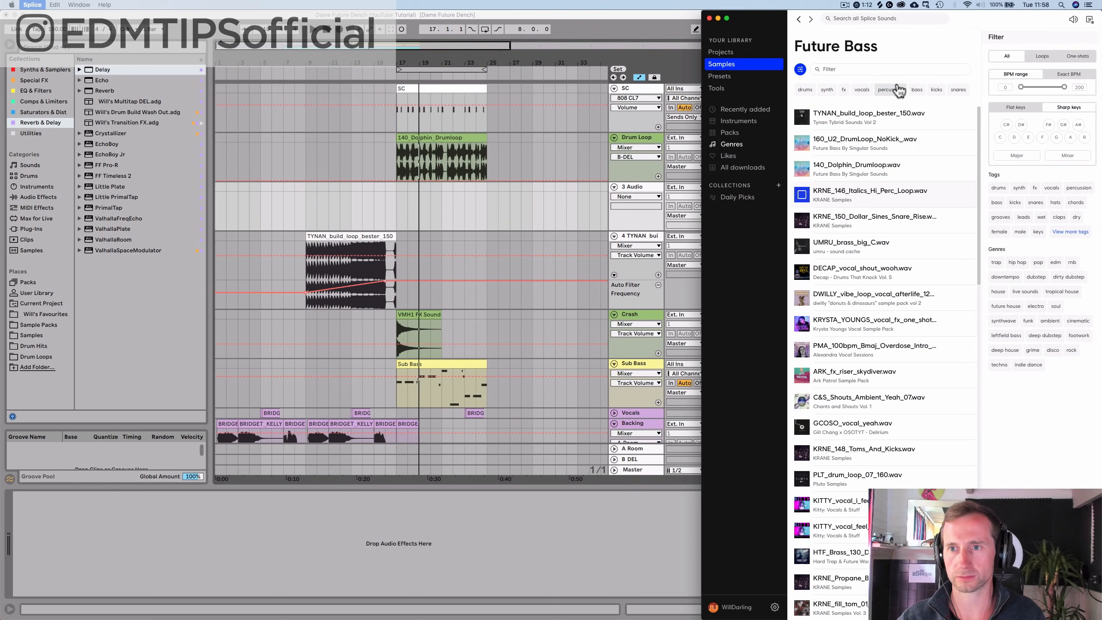
{"action": "left_click", "coordinate": [805, 91]}
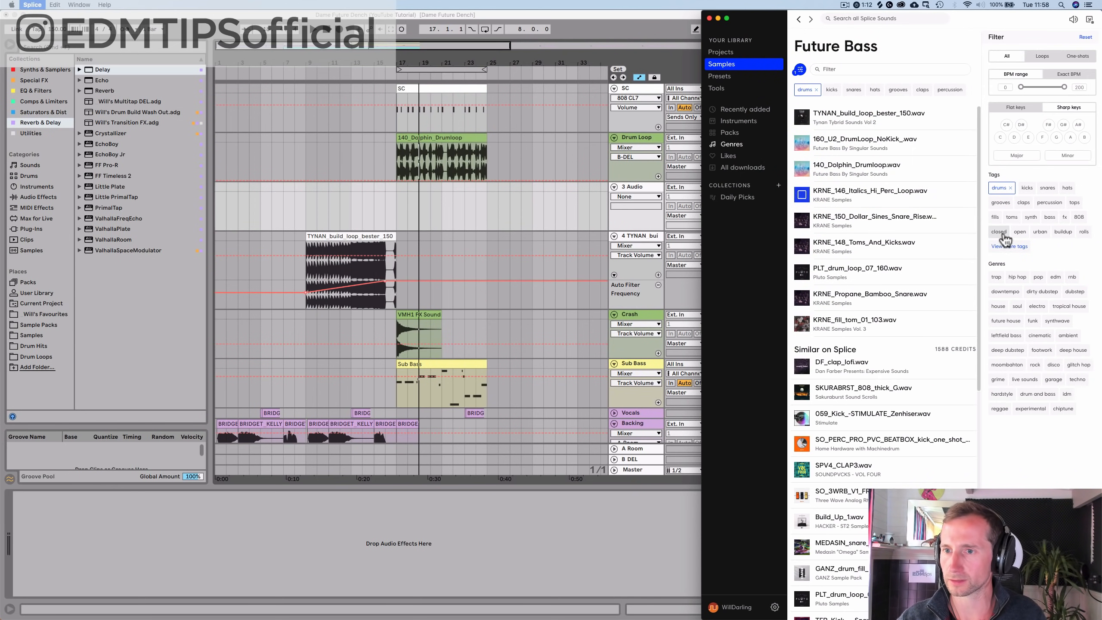
{"action": "left_click", "coordinate": [994, 218]}
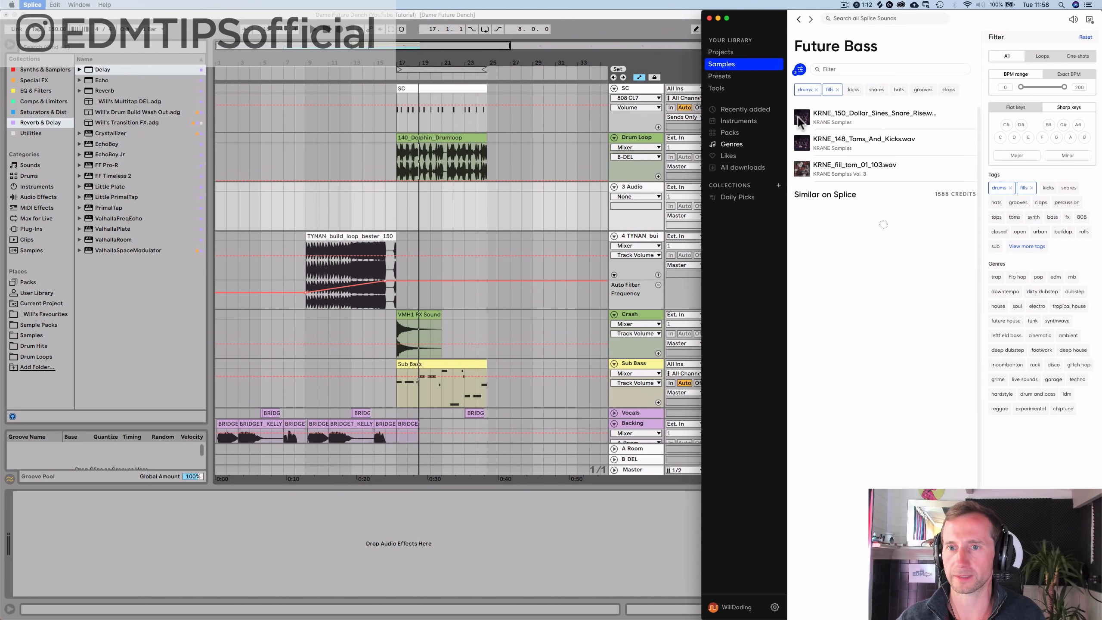
Step: Audition the three filtered drum fills and place KRNE_148_Toms_And_Kicks.wav on the new audio track at bar 16
{"action": "left_click", "coordinate": [802, 118]}
{"action": "left_click", "coordinate": [801, 142]}
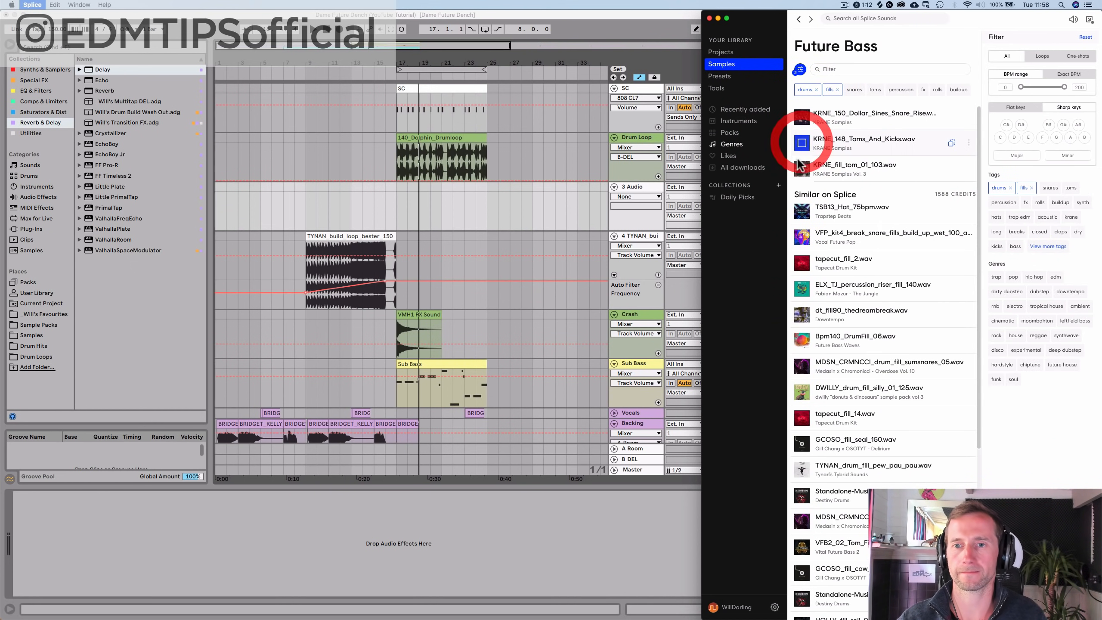
{"action": "left_click", "coordinate": [802, 169]}
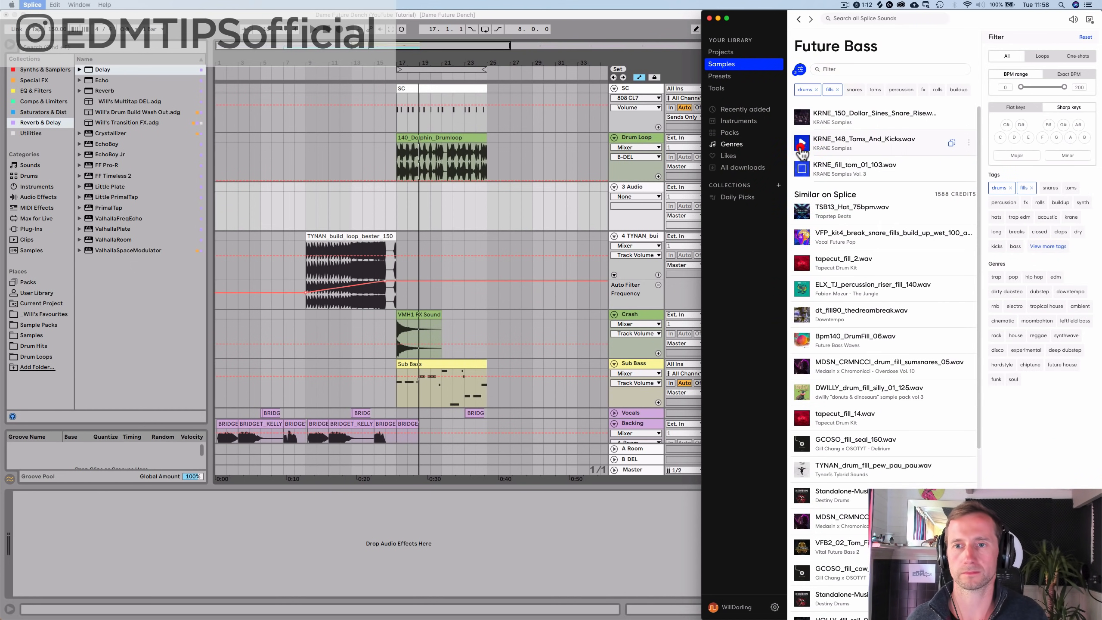
{"action": "left_click", "coordinate": [802, 144]}
{"action": "left_click_drag", "start_coordinate": [819, 141], "coordinate": [387, 199]}
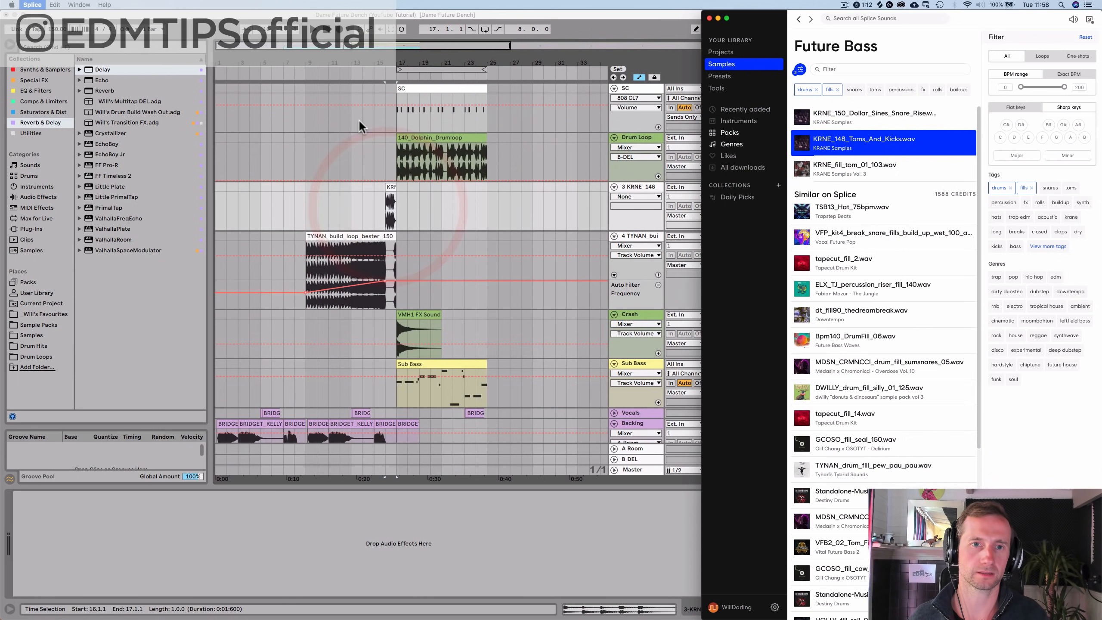
Step: Play the build, set the tom fill track's volume to -13.9 dB and move its clip to start at 16.3
{"action": "left_click", "coordinate": [361, 73]}
{"action": "left_click", "coordinate": [361, 72]}
{"action": "left_click_drag", "start_coordinate": [726, 197], "coordinate": [727, 230]}
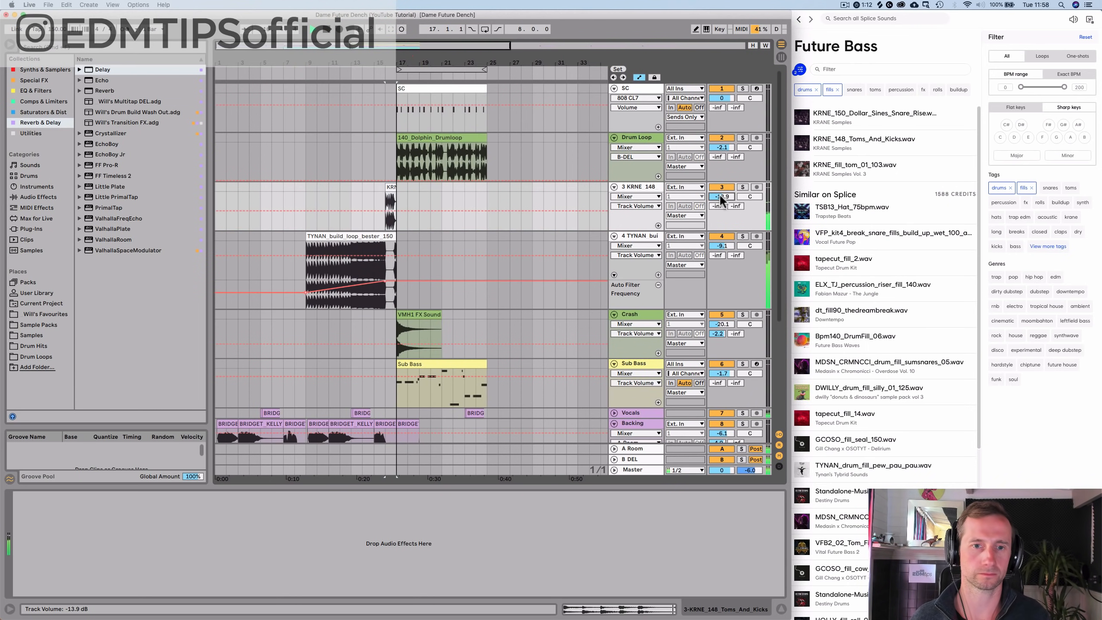
{"action": "left_click_drag", "start_coordinate": [373, 53], "coordinate": [468, 188]}
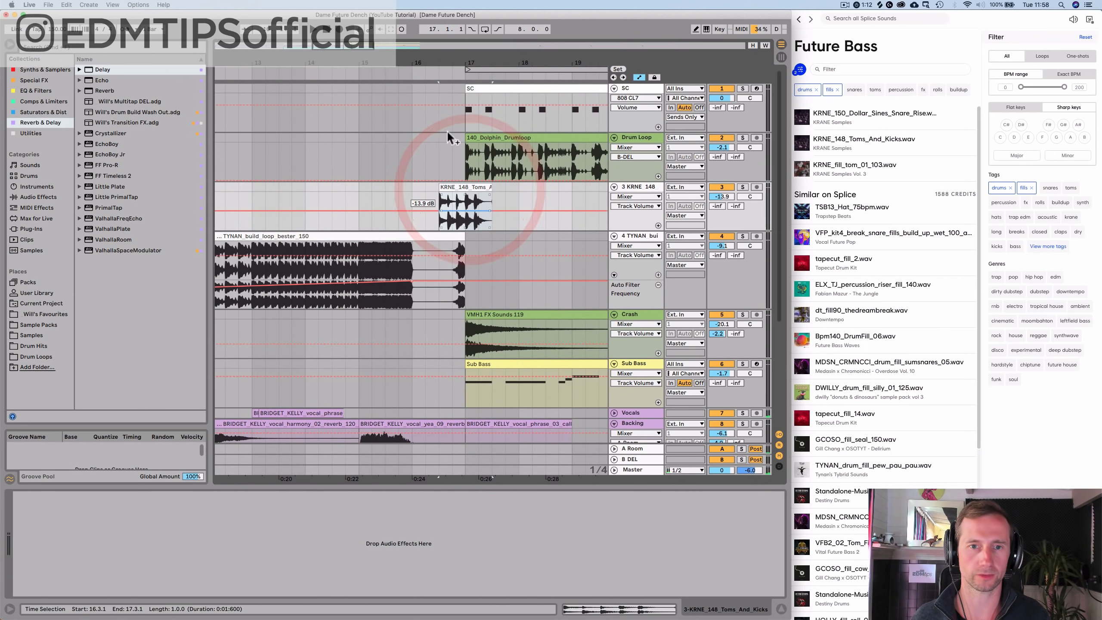
{"action": "left_click_drag", "start_coordinate": [454, 63], "coordinate": [454, 164]}
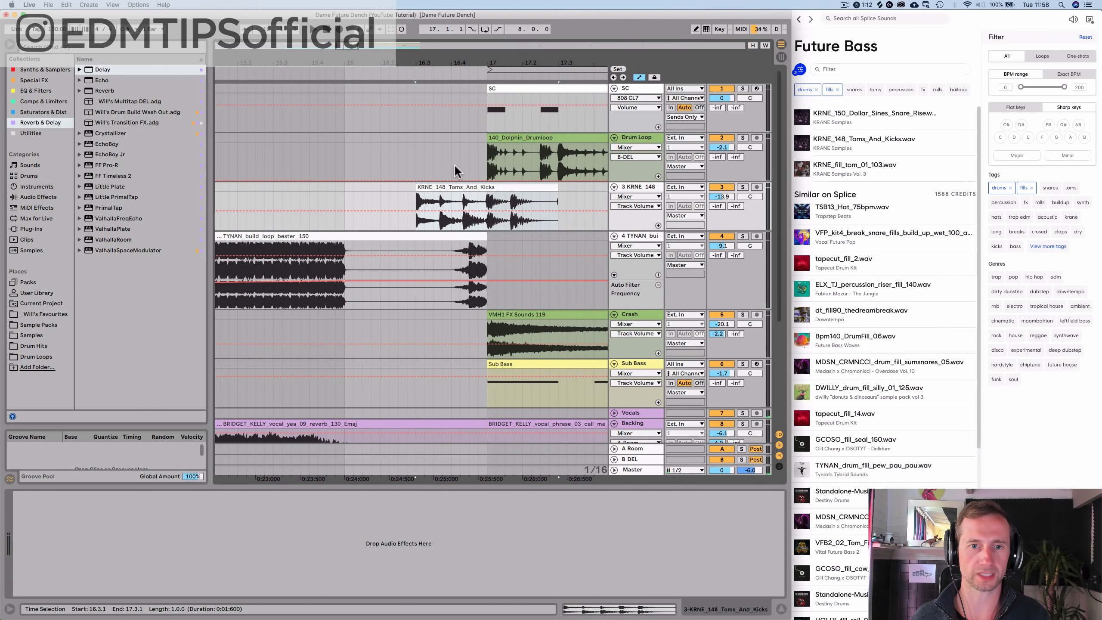
Step: Open the KRNE_148_Toms_And_Kicks clip, re-enable warping and set its segment BPM to 148
{"action": "double_click", "coordinate": [455, 190]}
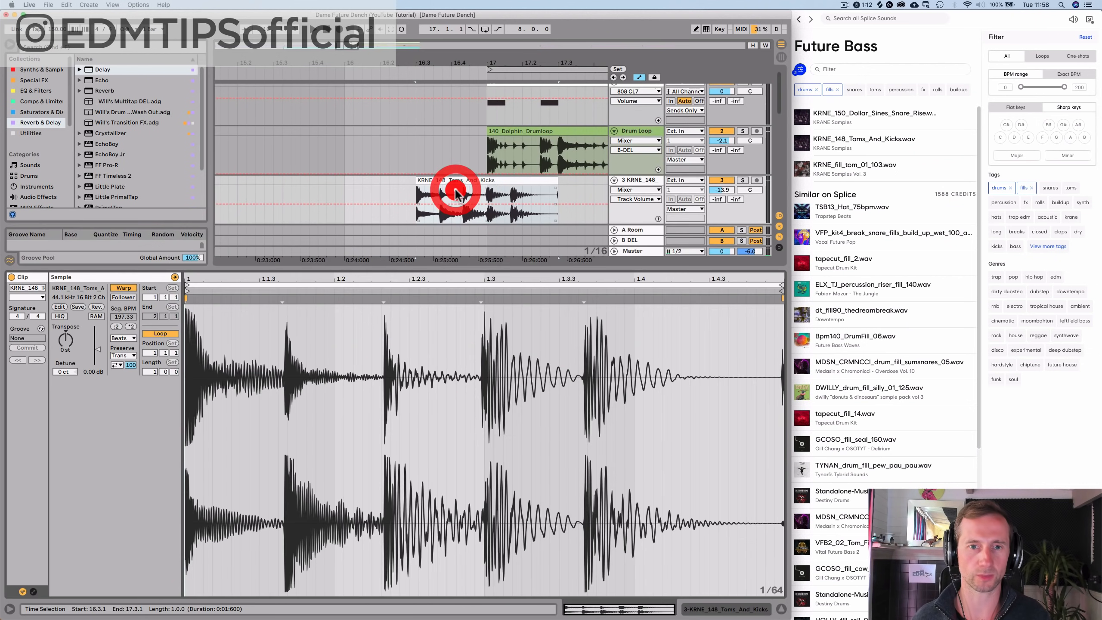
{"action": "left_click", "coordinate": [118, 287]}
{"action": "left_click", "coordinate": [118, 287]}
{"action": "left_click", "coordinate": [116, 315]}
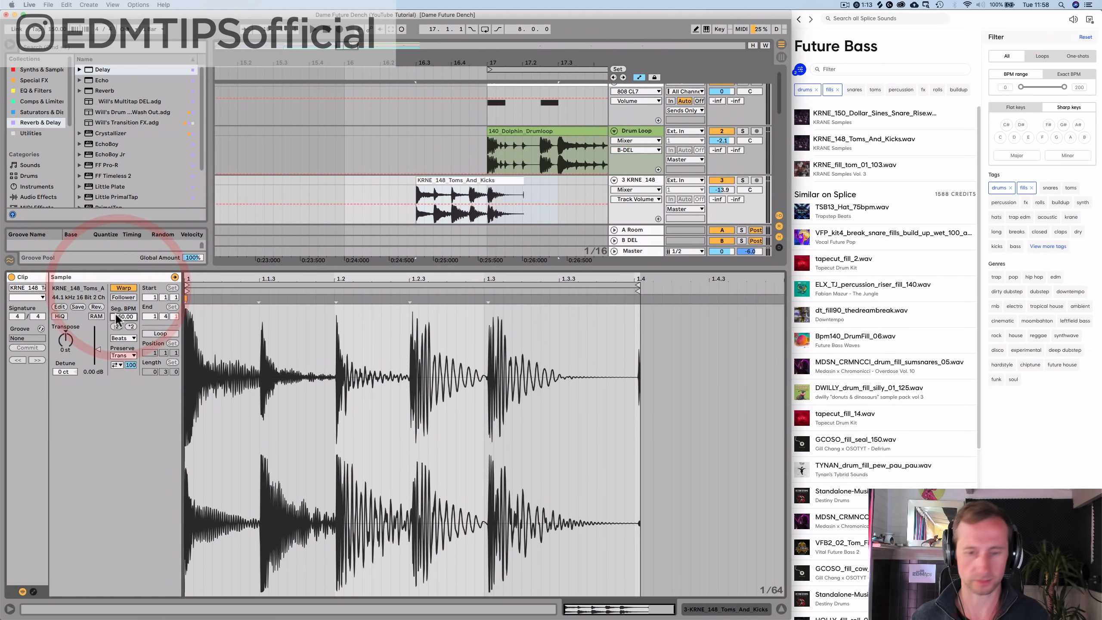
{"action": "type", "text": "148"}
{"action": "key", "text": "Return"}
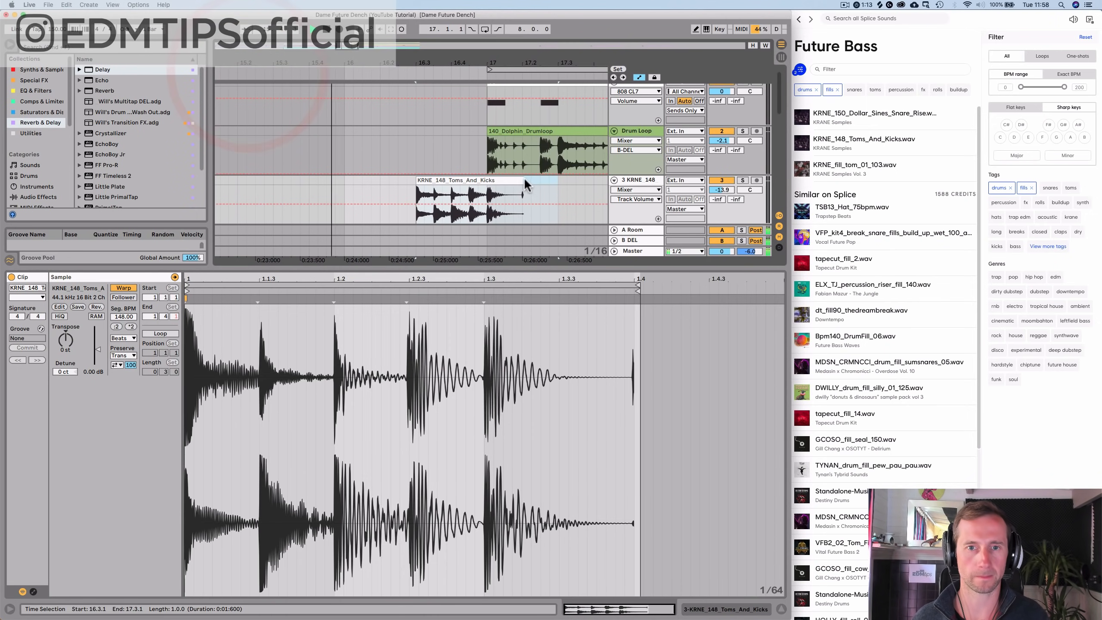
Step: Shorten the tom fill clip to end at about 16.4.2 and set its track volume to -5.2 dB during playback
{"action": "left_click_drag", "start_coordinate": [523, 182], "coordinate": [458, 177]}
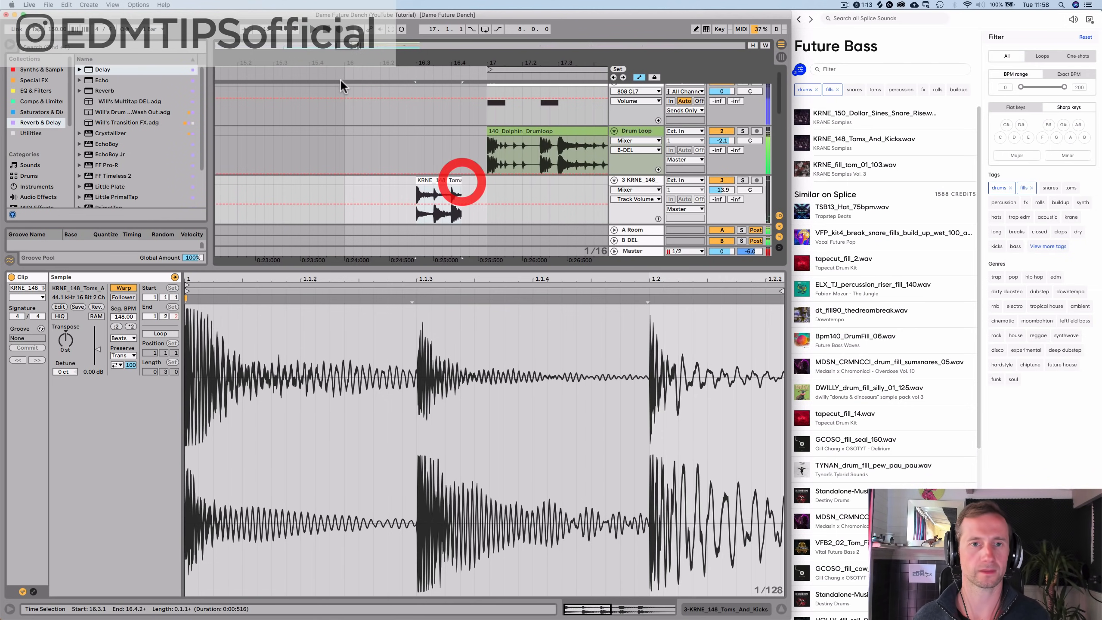
{"action": "left_click", "coordinate": [239, 72]}
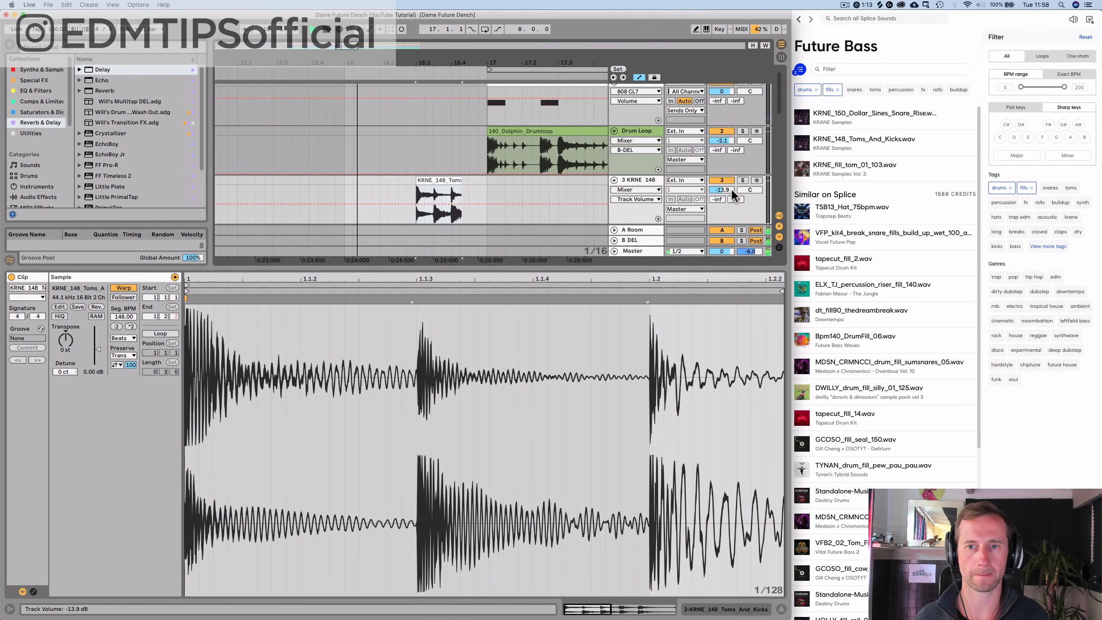
{"action": "left_click_drag", "start_coordinate": [722, 190], "coordinate": [721, 187]}
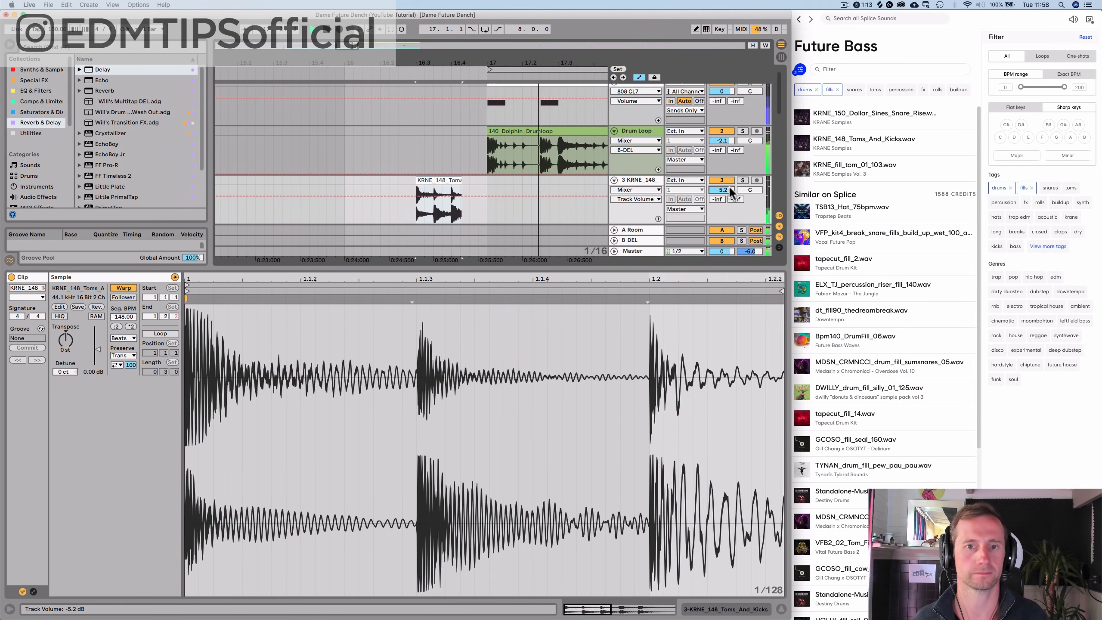
Step: Fold the KRNE 148 and Drum Loop tracks in the arrangement
{"action": "left_click_drag", "start_coordinate": [457, 63], "coordinate": [458, 19]}
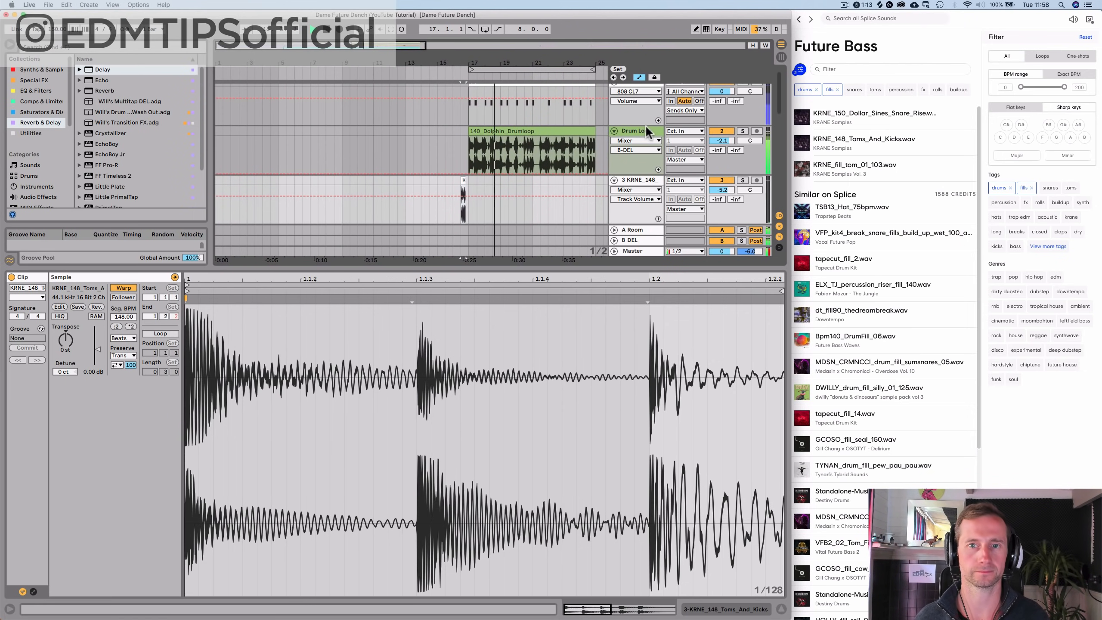
{"action": "left_click", "coordinate": [614, 179]}
{"action": "left_click", "coordinate": [614, 131]}
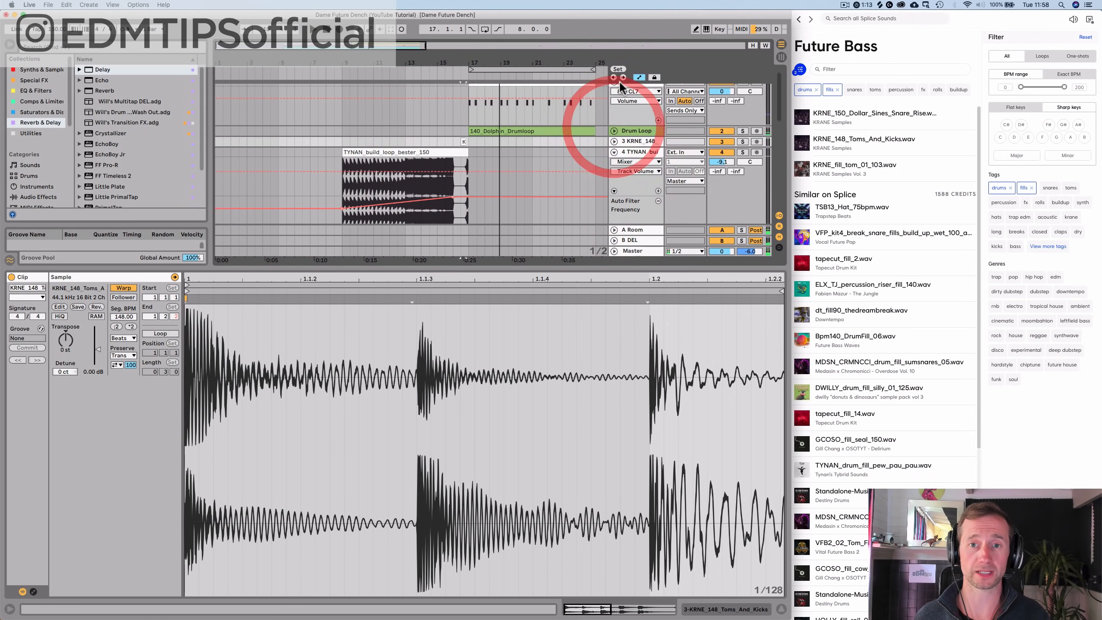
Step: Widen the Live window to full screen, fold the TYNAN build track and shrink the clip detail view to show more tracks
{"action": "left_click", "coordinate": [22, 14]}
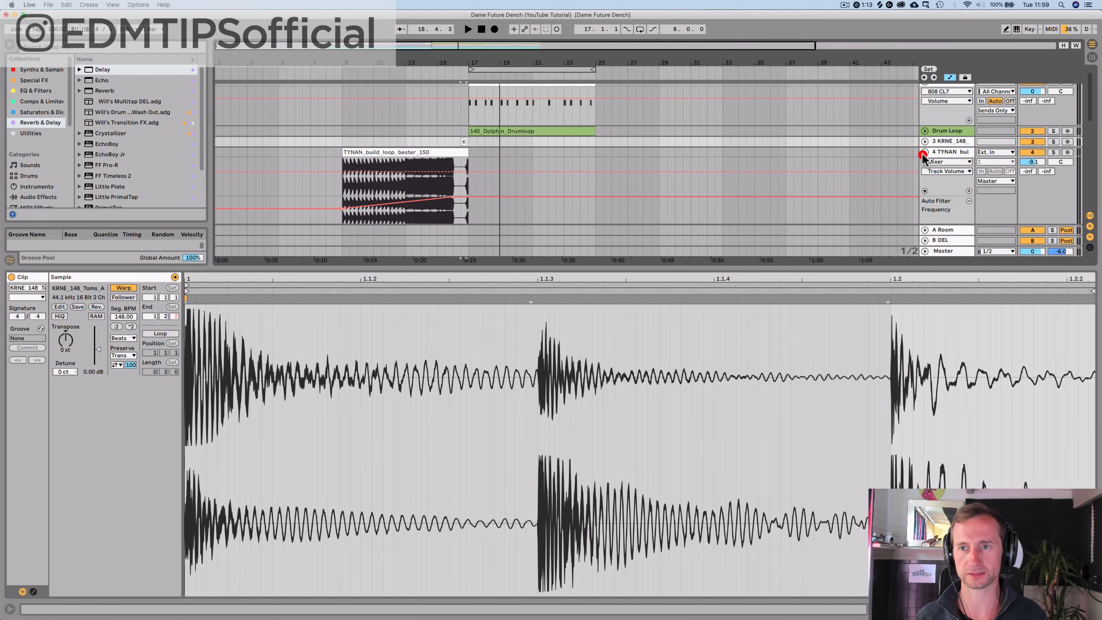
{"action": "left_click", "coordinate": [924, 153]}
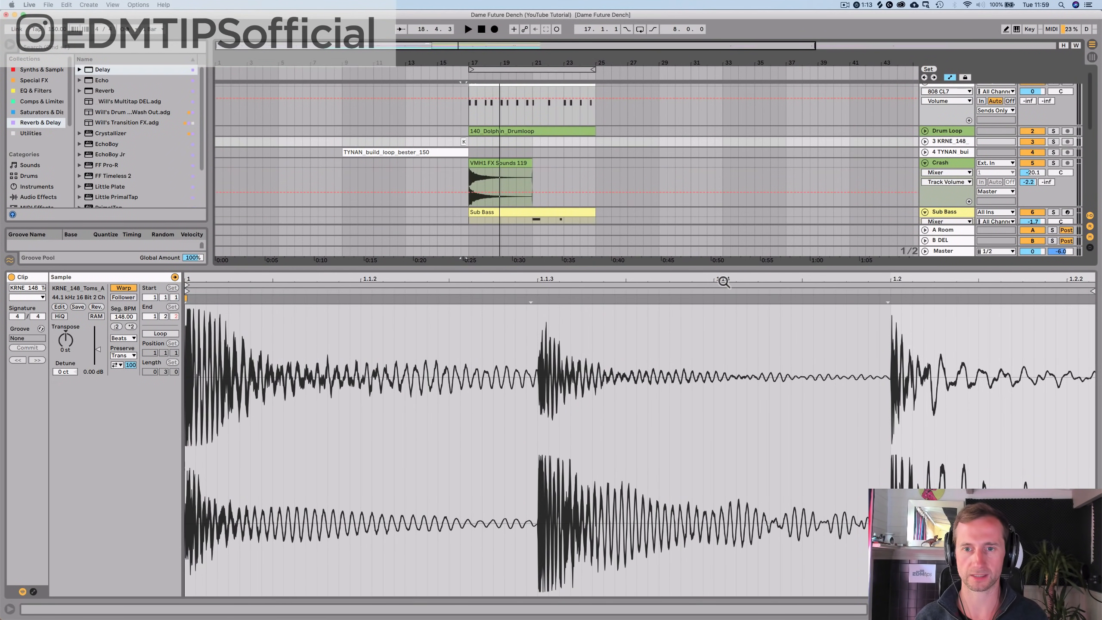
{"action": "left_click", "coordinate": [746, 416]}
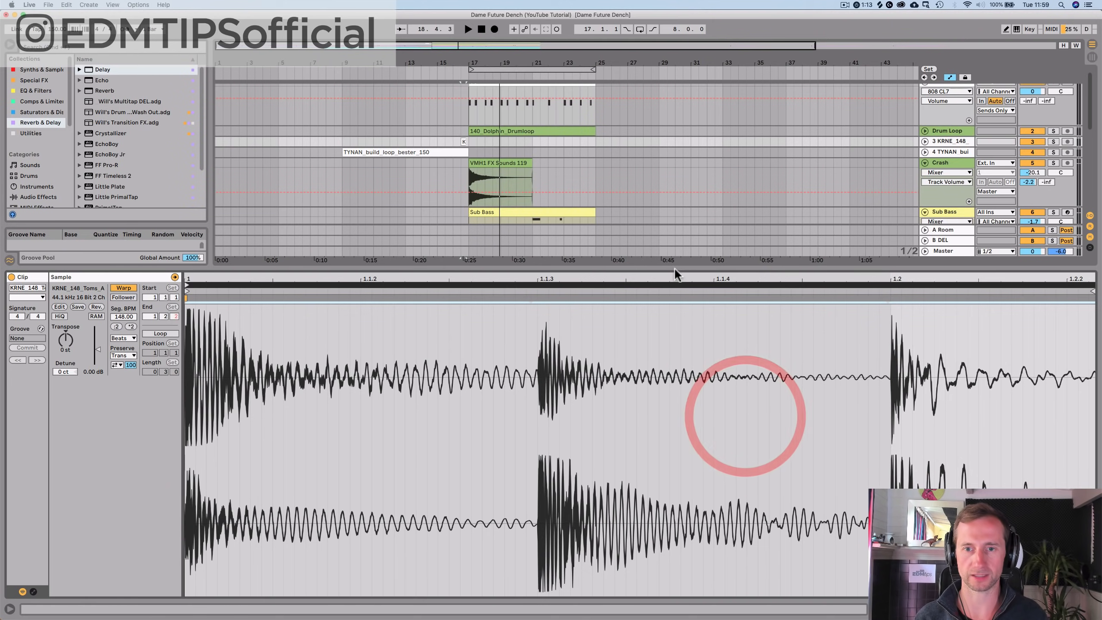
{"action": "left_click_drag", "start_coordinate": [673, 316], "coordinate": [685, 473]}
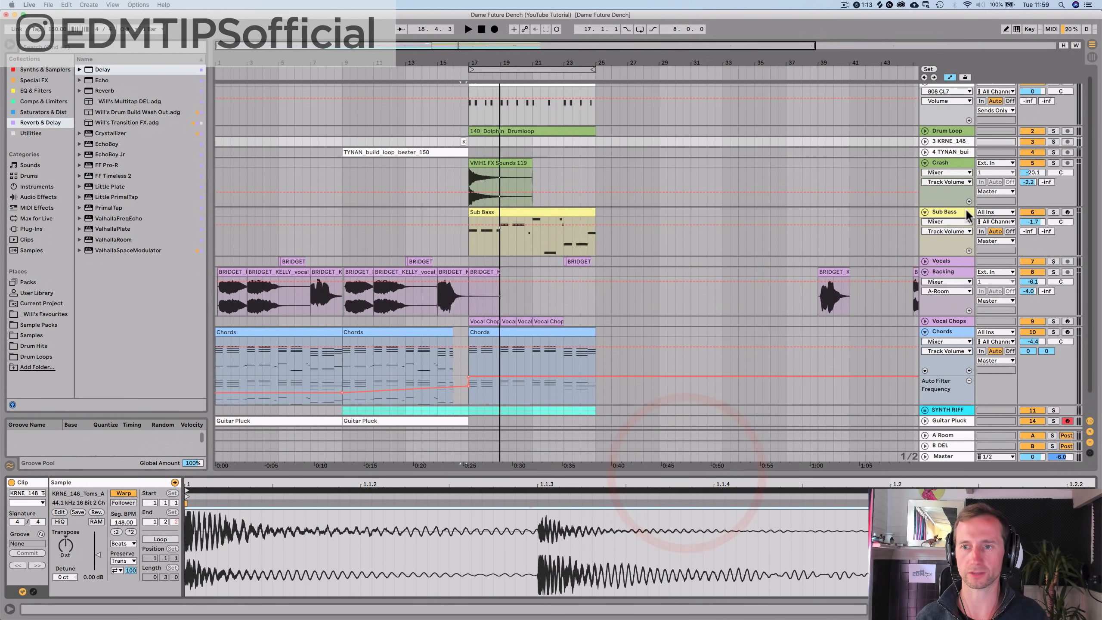
Step: Play the build from about bar 12, unfold the Vocal Chops track and set its volume to -3.0 dB
{"action": "left_click", "coordinate": [967, 211]}
{"action": "left_click", "coordinate": [375, 71]}
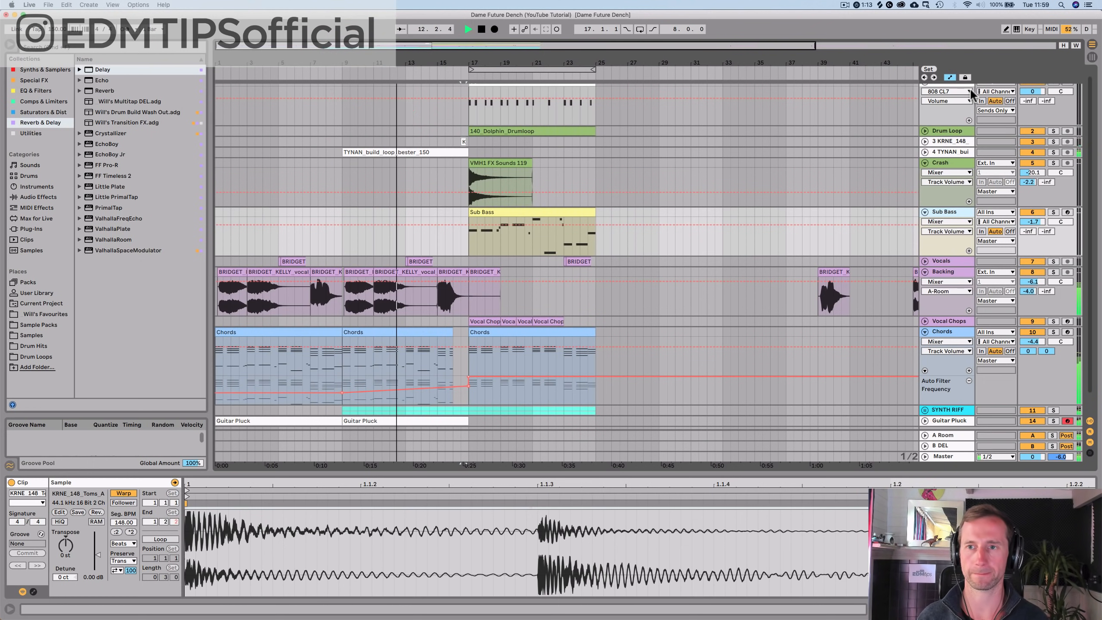
{"action": "scroll", "coordinate": [954, 304], "scroll_direction": "down", "scroll_amount": 1}
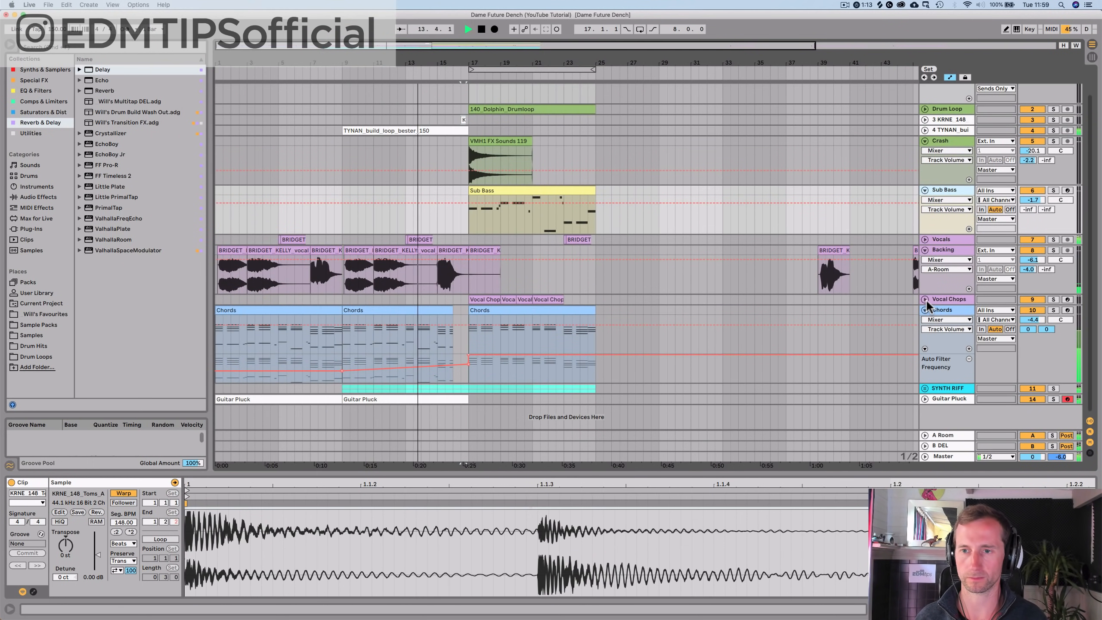
{"action": "left_click", "coordinate": [925, 299]}
{"action": "left_click_drag", "start_coordinate": [1023, 309], "coordinate": [1024, 313]}
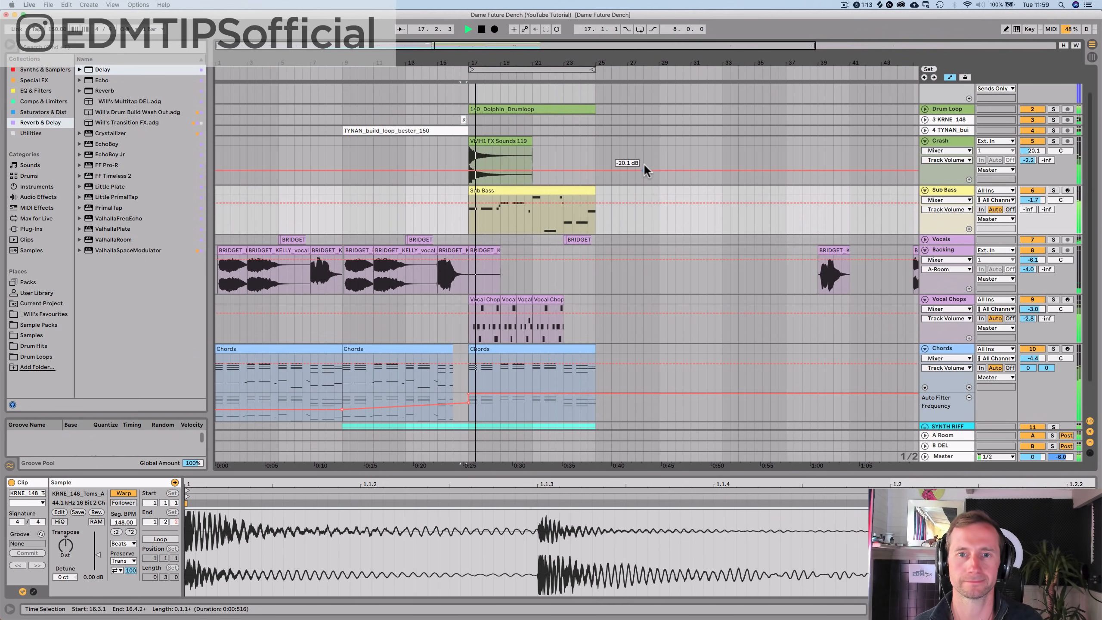
Step: Stop playback, show the Drum Loop track's empty device chain and load Bark Of Dog 2 from the Saturators & Dist collection onto it
{"action": "scroll", "coordinate": [644, 162], "scroll_direction": "up", "scroll_amount": 2}
{"action": "left_click", "coordinate": [949, 136]}
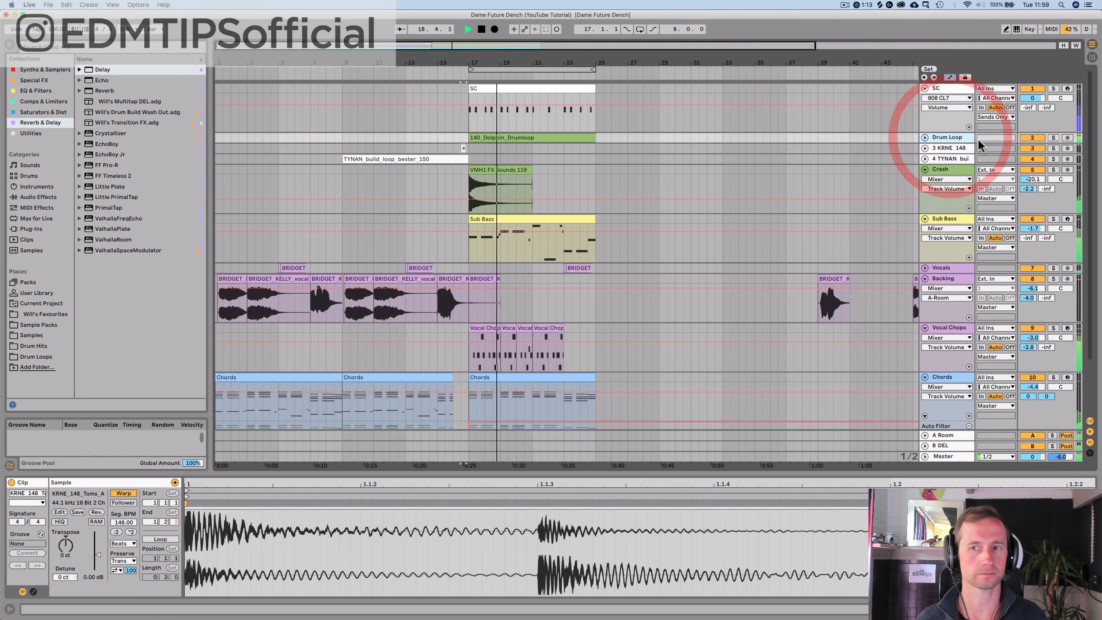
{"action": "left_click", "coordinate": [969, 138]}
{"action": "double_click", "coordinate": [969, 138]}
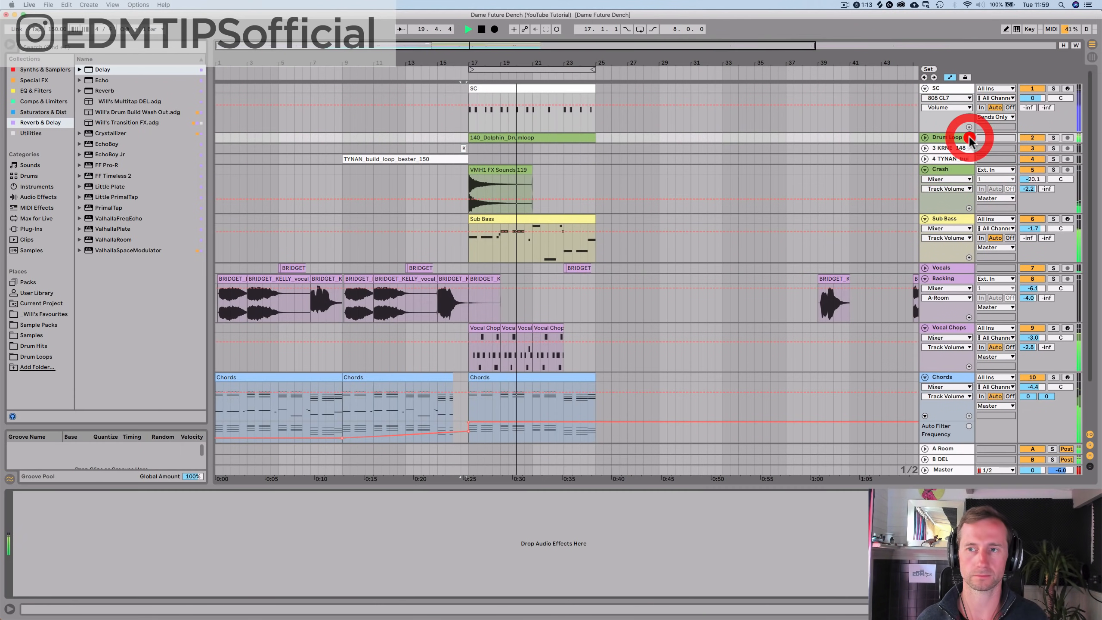
{"action": "key", "text": "space"}
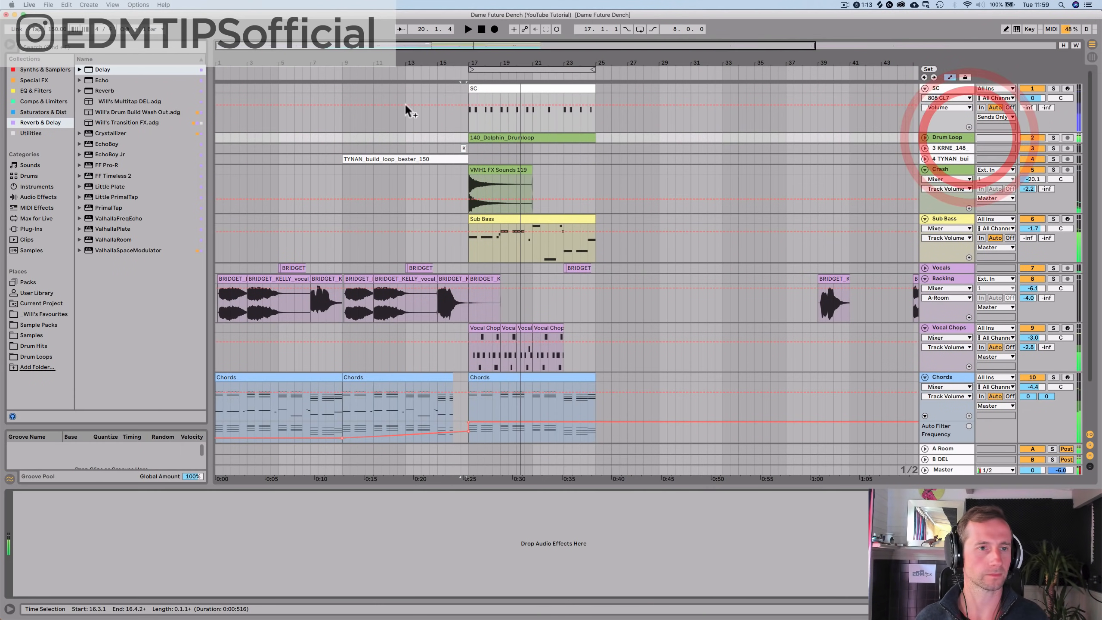
{"action": "left_click", "coordinate": [28, 110]}
{"action": "left_click", "coordinate": [29, 134]}
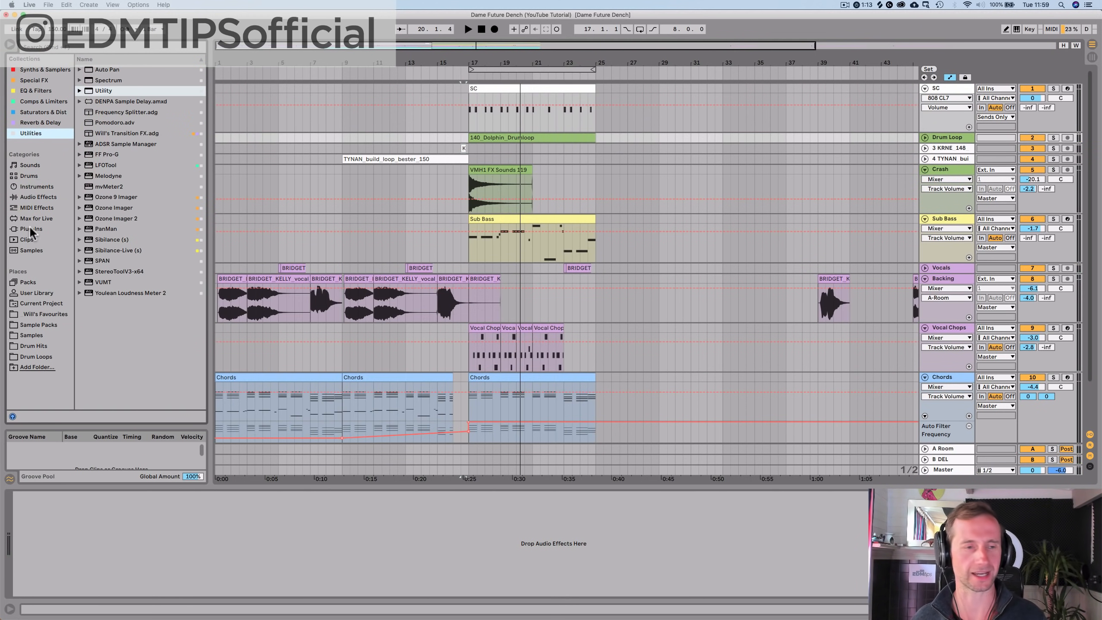
{"action": "left_click", "coordinate": [44, 110]}
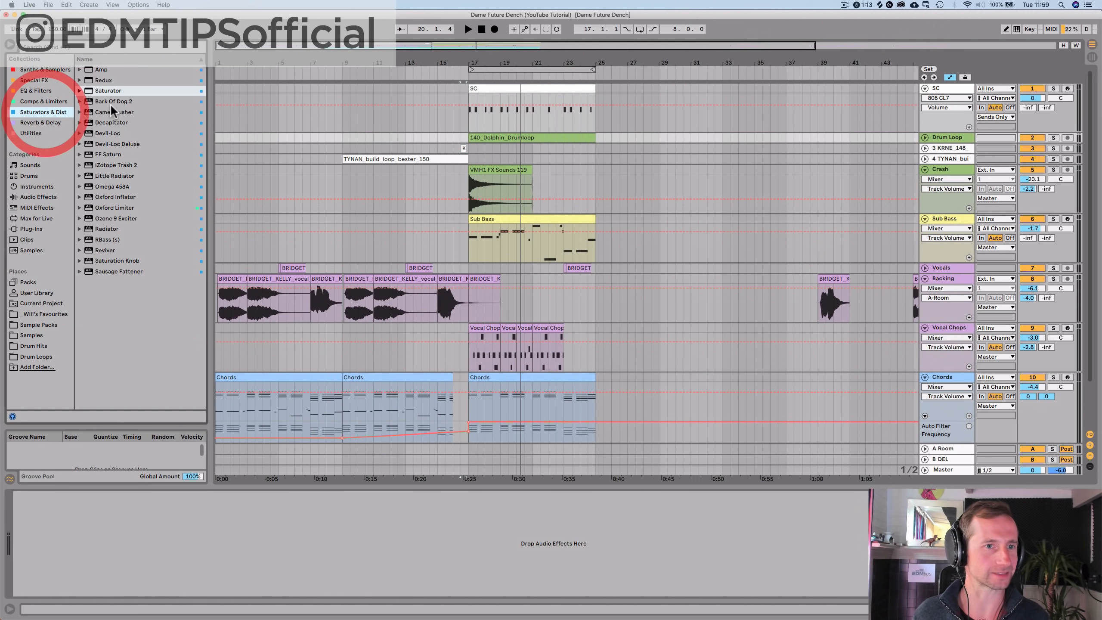
{"action": "left_click_drag", "start_coordinate": [109, 101], "coordinate": [115, 198]}
{"action": "left_click_drag", "start_coordinate": [84, 538], "coordinate": [81, 529]}
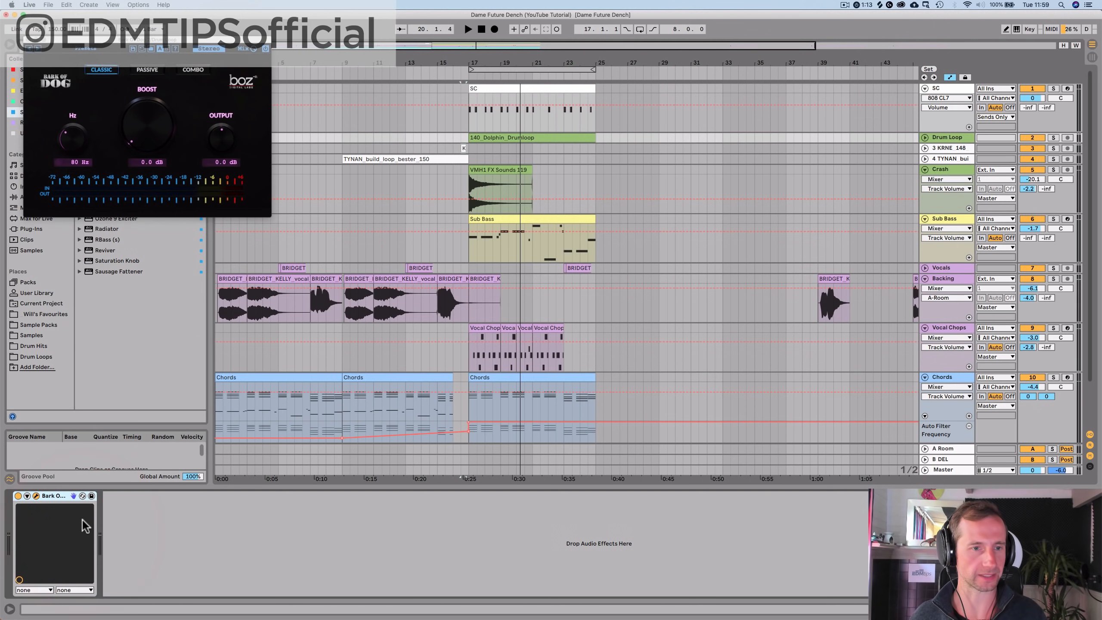
Step: During playback, set Bark Of Dog's boost to 8.1 dB and frequency to 52 Hz, close its window and stop playback
{"action": "key", "text": "space"}
{"action": "left_click_drag", "start_coordinate": [130, 139], "coordinate": [165, 35]}
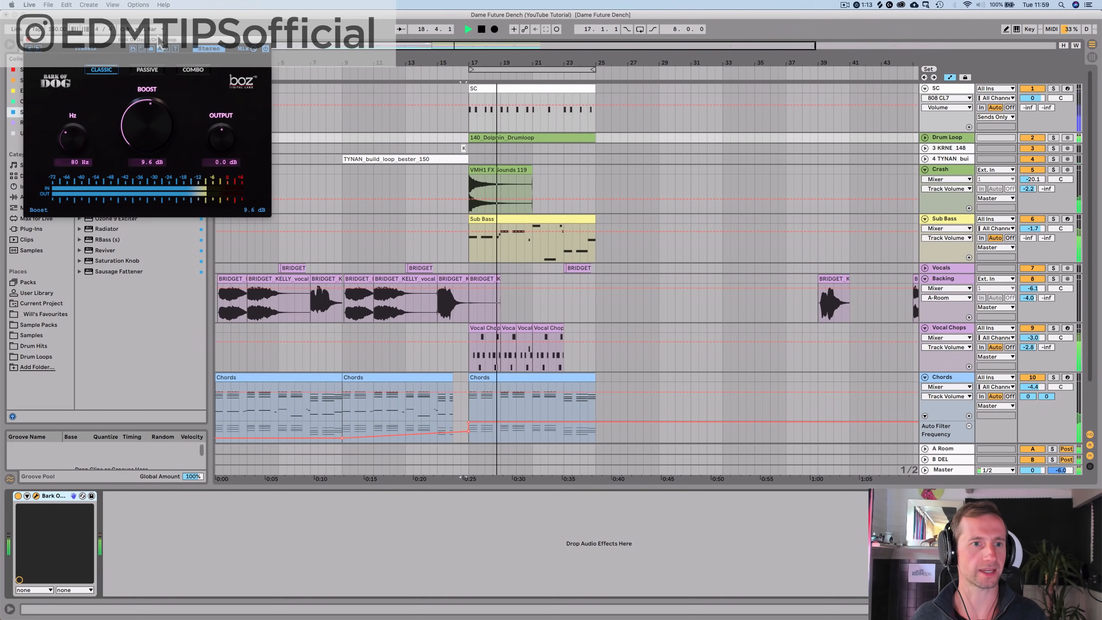
{"action": "left_click_drag", "start_coordinate": [74, 141], "coordinate": [72, 145]}
{"action": "left_click_drag", "start_coordinate": [136, 124], "coordinate": [61, 137]}
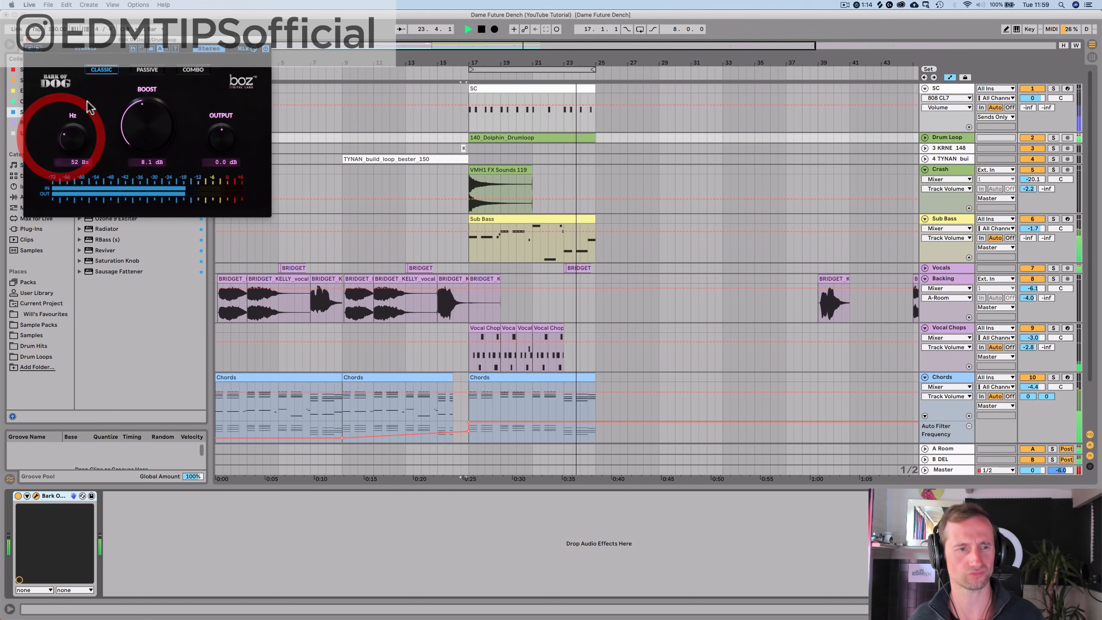
{"action": "left_click", "coordinate": [18, 39]}
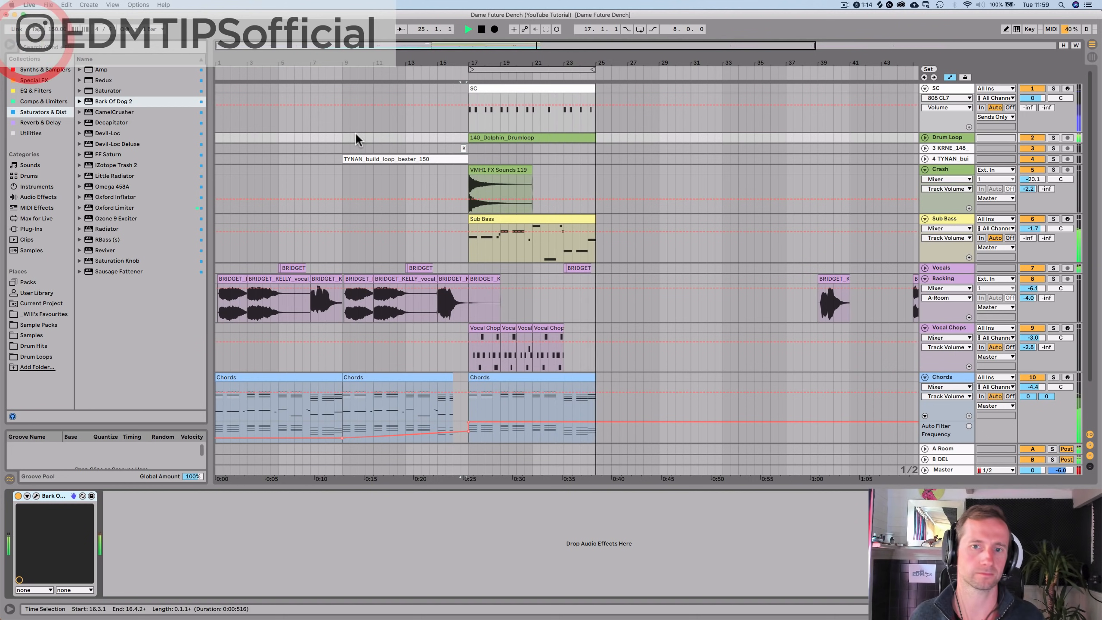
{"action": "key", "text": "space"}
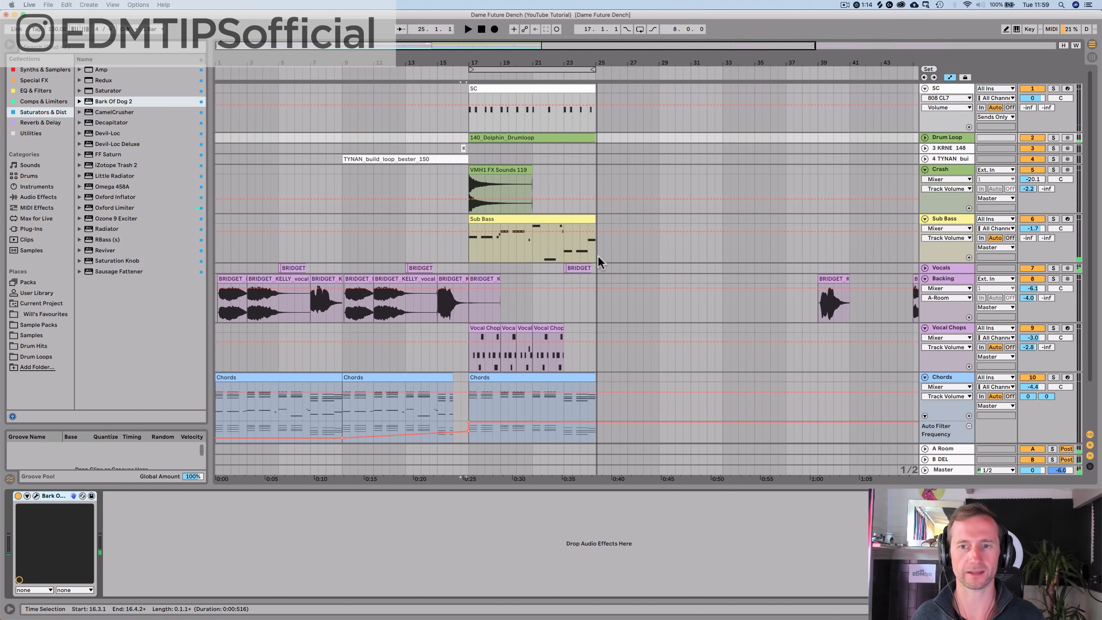
Step: Show the Chords track's devices, solo the track and play it from the start of the drop at bar 17
{"action": "left_click_drag", "start_coordinate": [594, 407], "coordinate": [471, 45]}
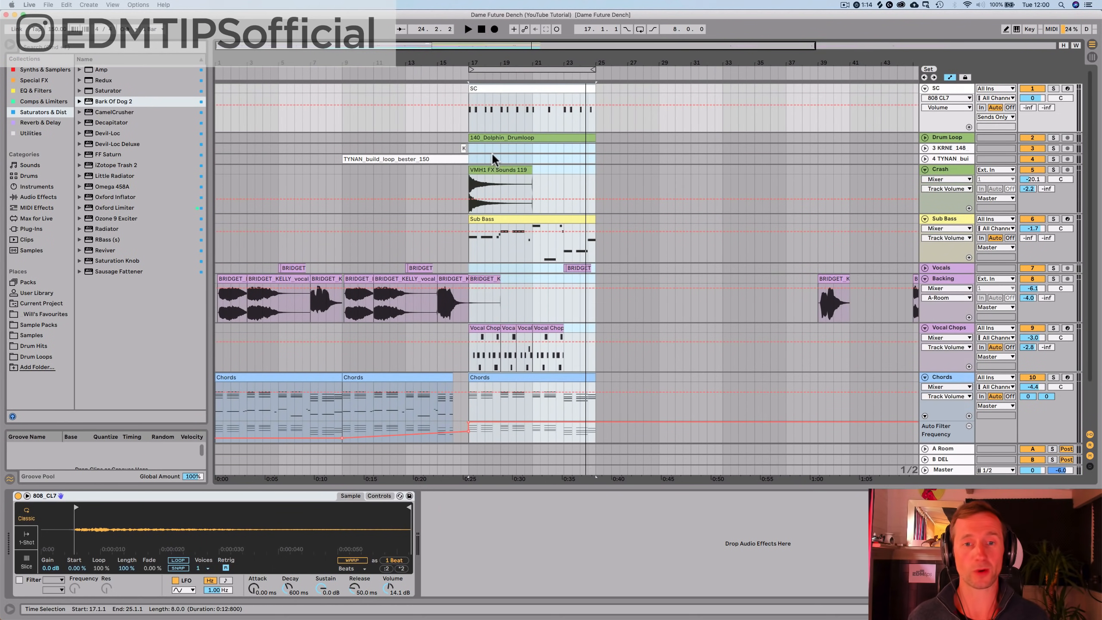
{"action": "left_click", "coordinate": [643, 238]}
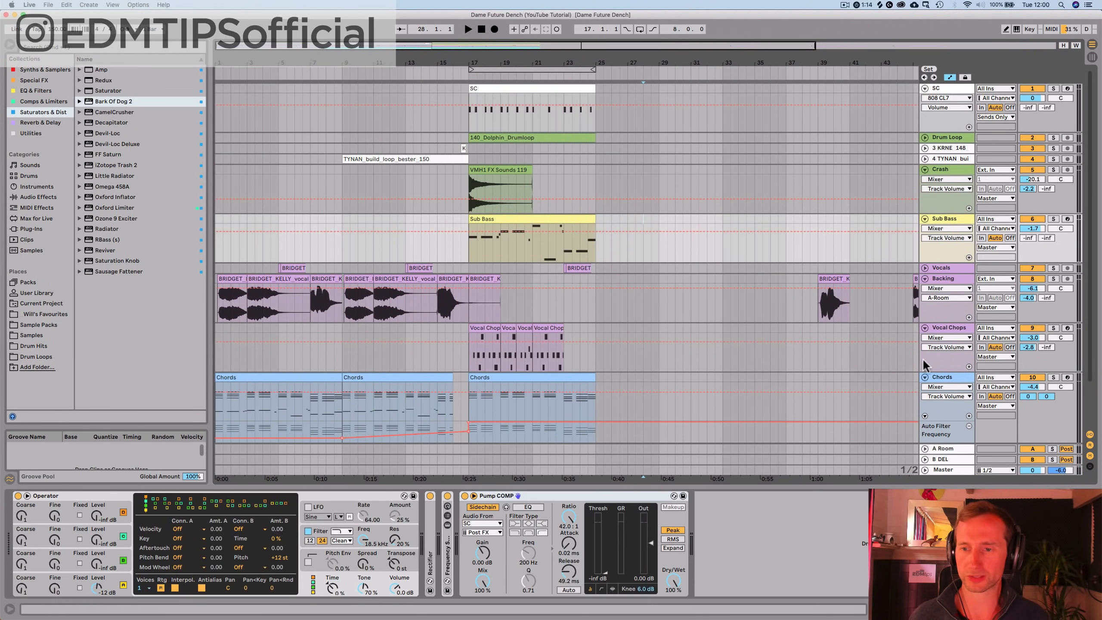
{"action": "left_click", "coordinate": [944, 377]}
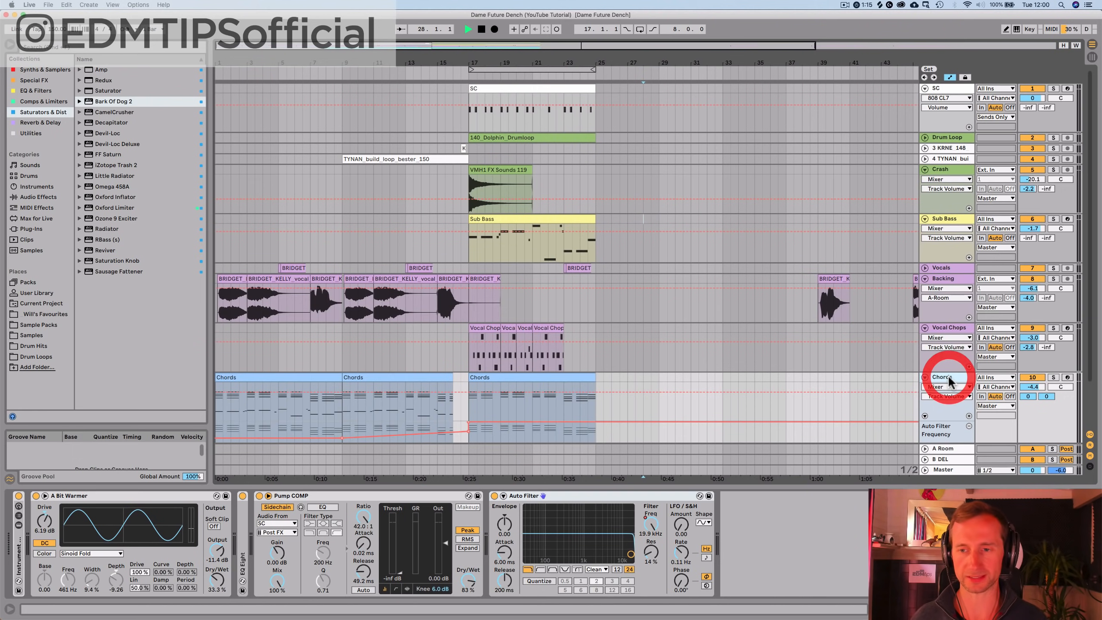
{"action": "left_click", "coordinate": [469, 397]}
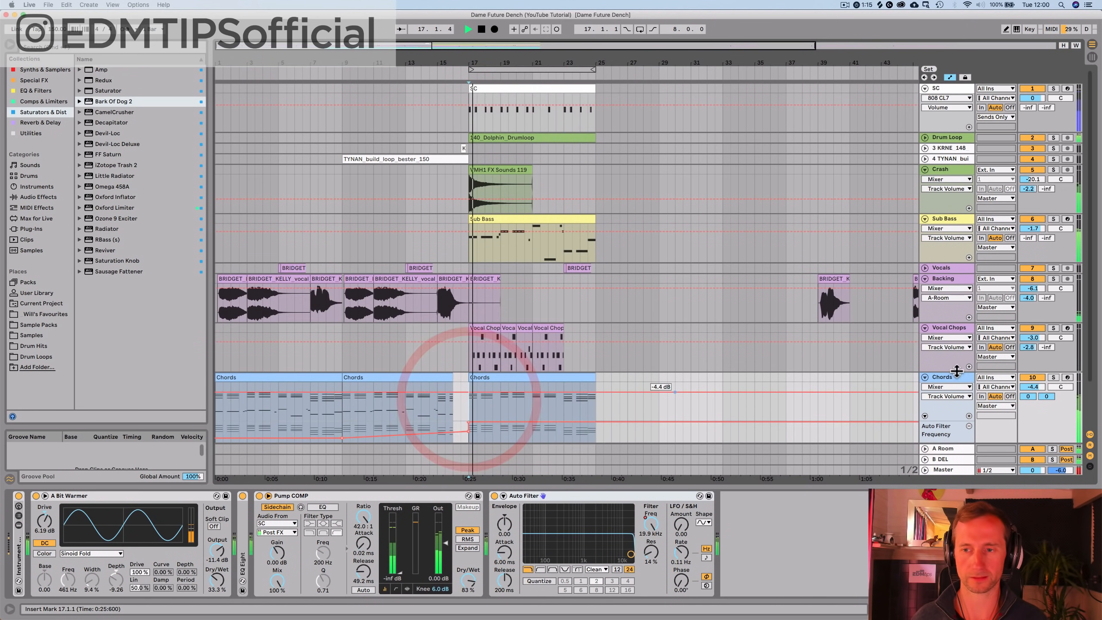
{"action": "left_click", "coordinate": [1053, 377]}
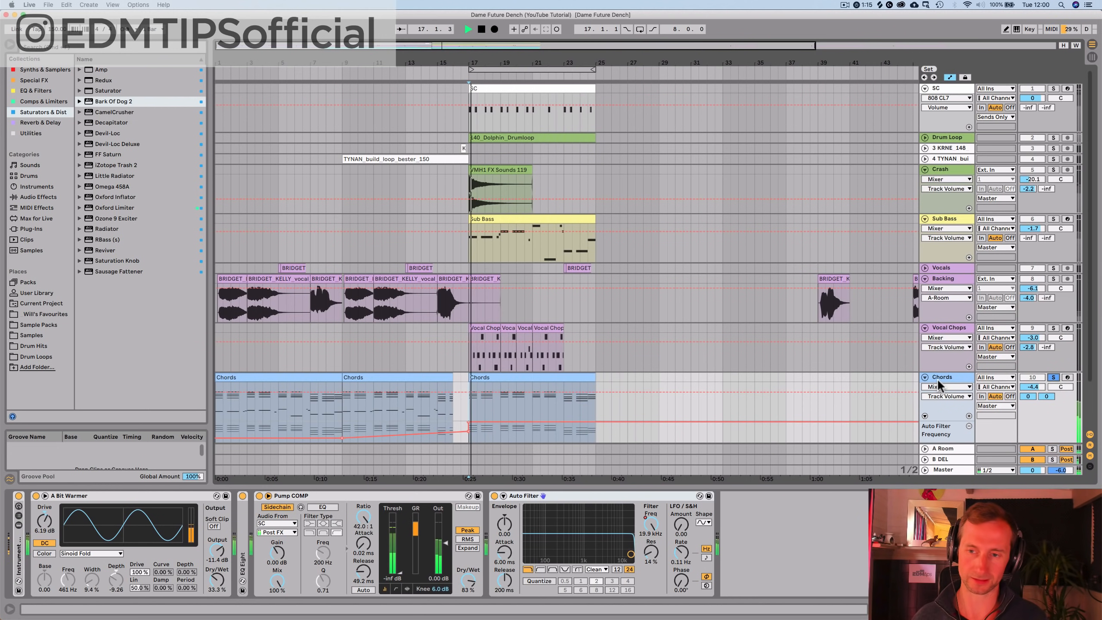
{"action": "left_click", "coordinate": [955, 375]}
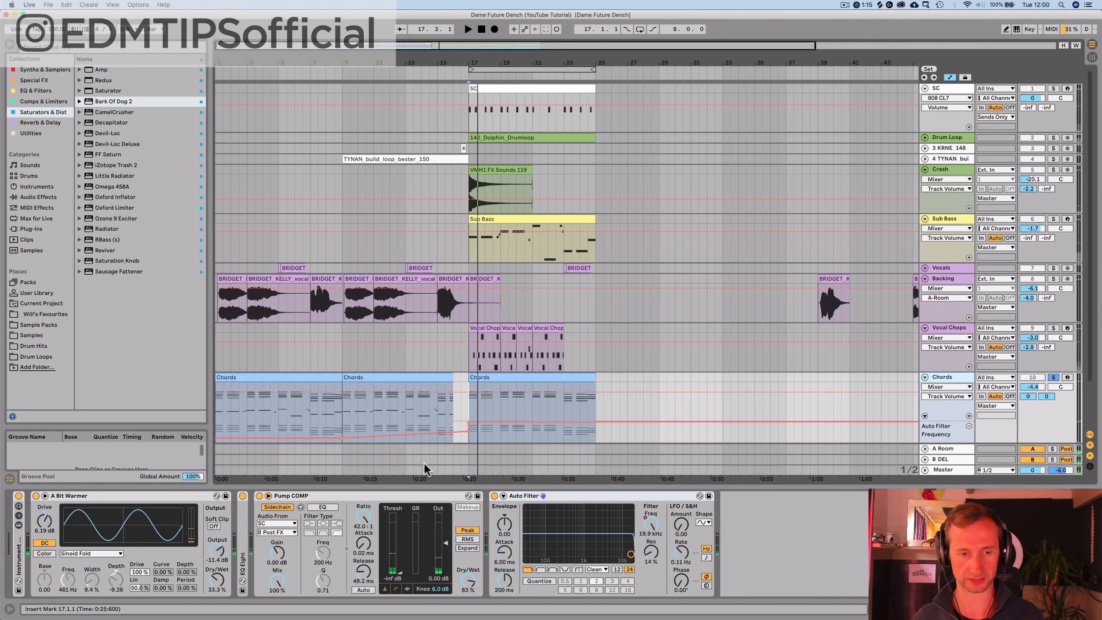
Step: Turn off Pump COMP on the Chords track and add a Gate audio effect after the Auto Filter
{"action": "left_click", "coordinate": [259, 497]}
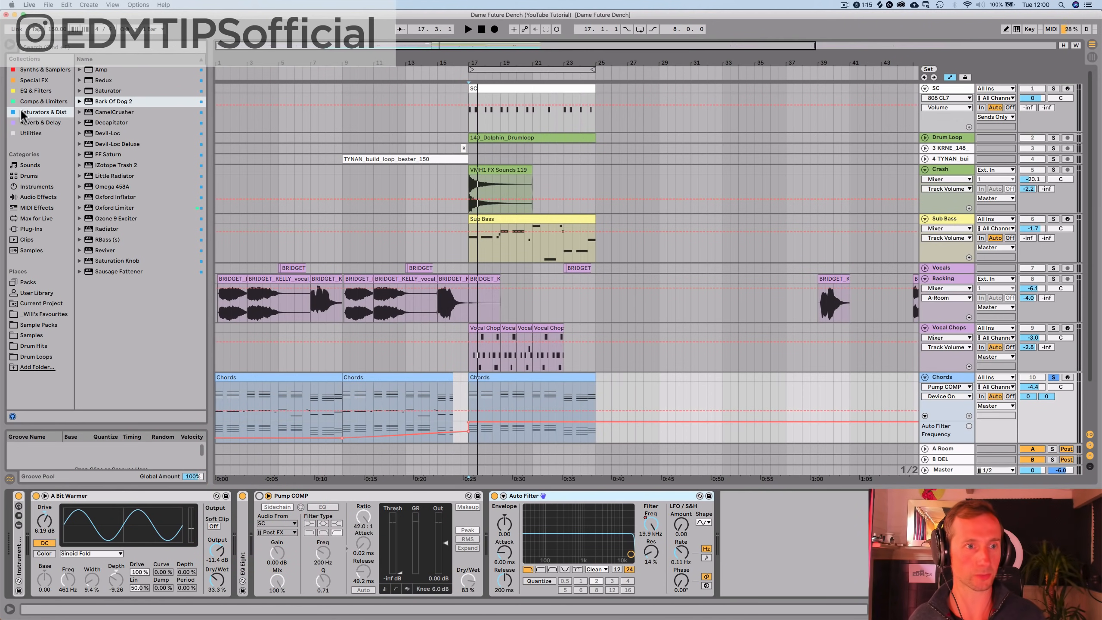
{"action": "left_click", "coordinate": [46, 198]}
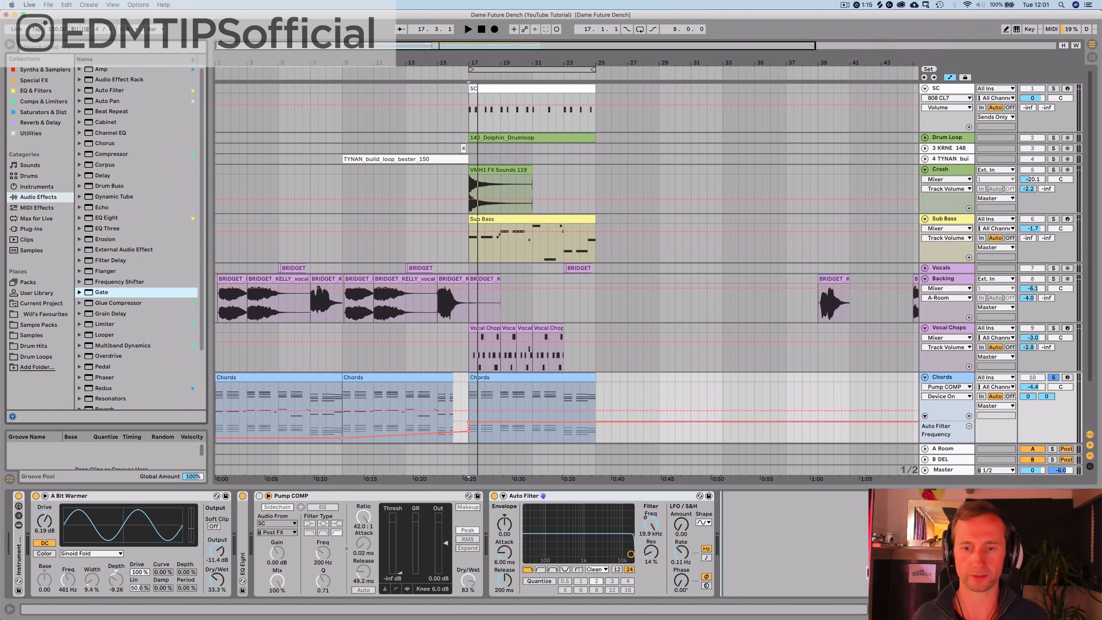
{"action": "left_click_drag", "start_coordinate": [848, 566], "coordinate": [846, 564]}
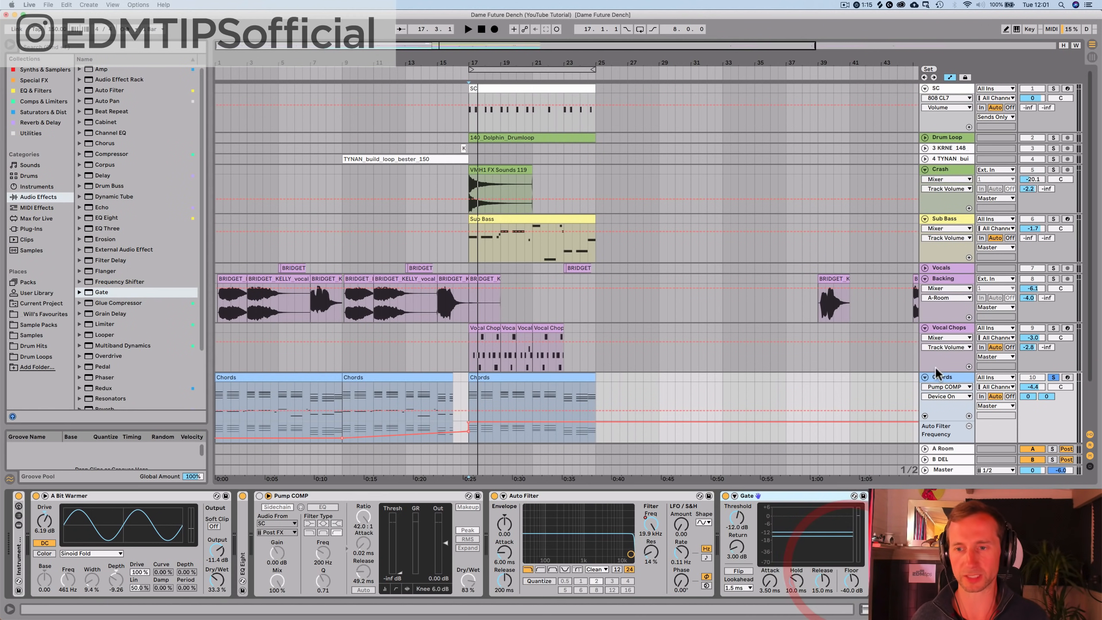
Step: Insert a new MIDI track below Vocal Chops and rename it TRIGGER
{"action": "left_click", "coordinate": [969, 317]}
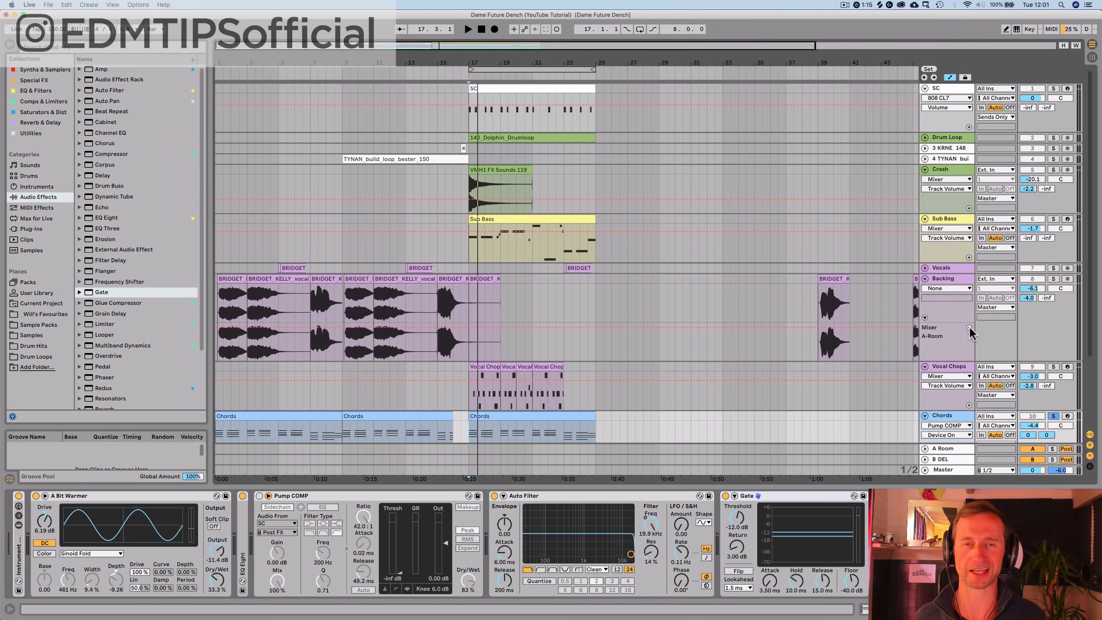
{"action": "left_click", "coordinate": [970, 328]}
{"action": "left_click", "coordinate": [955, 329]}
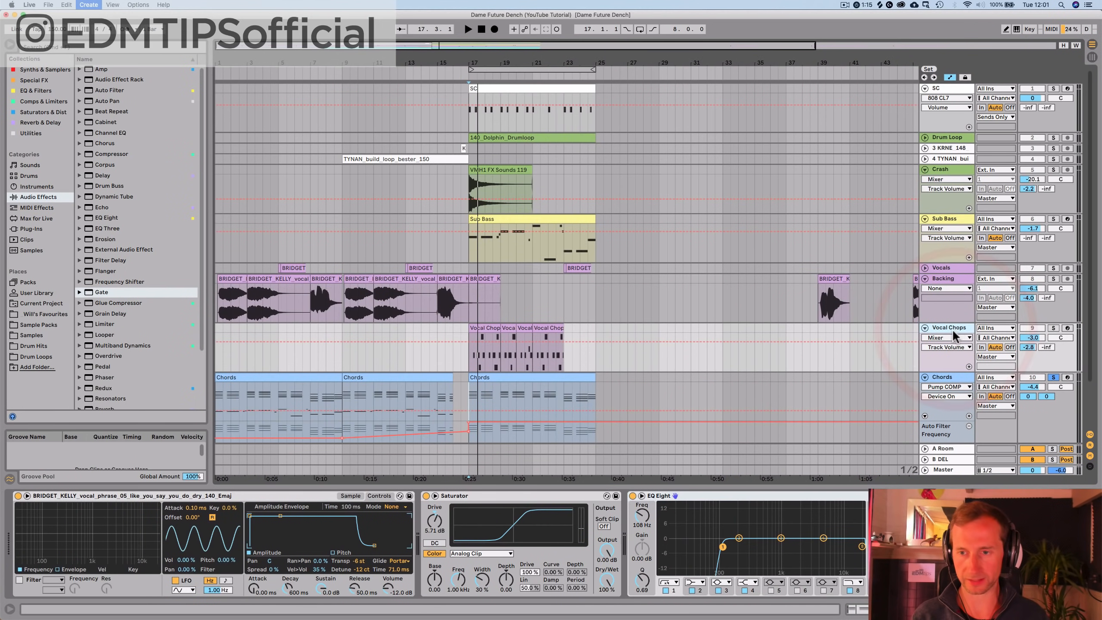
{"action": "key", "text": "super+shift+t"}
{"action": "double_click", "coordinate": [944, 378]}
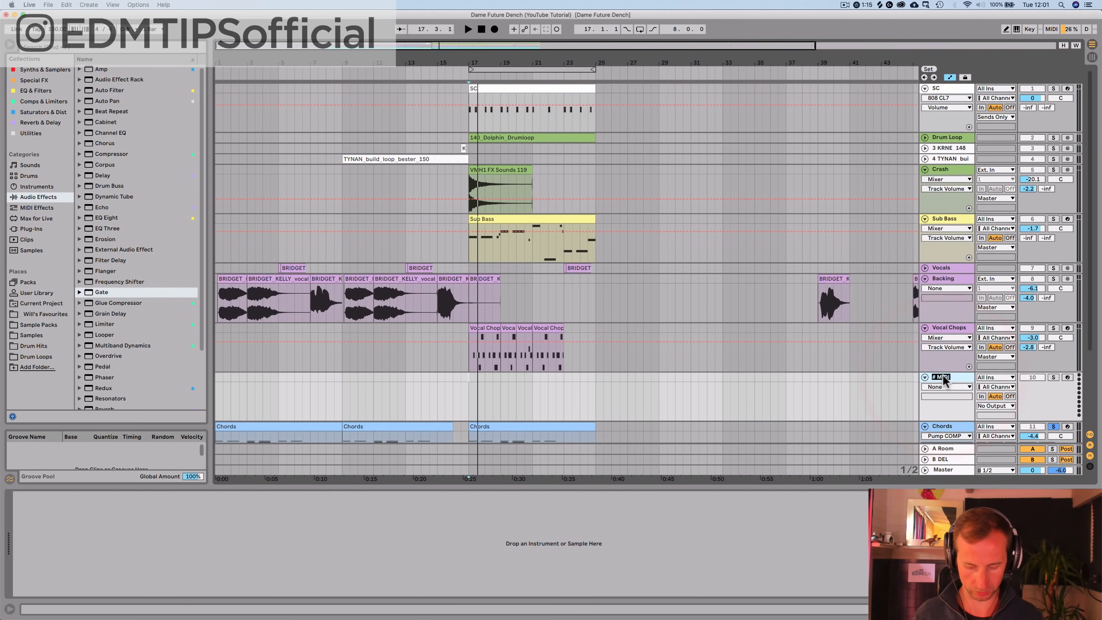
Step: Load the Operator synth onto the TRIGGER track and solo the track
{"action": "left_click", "coordinate": [33, 69]}
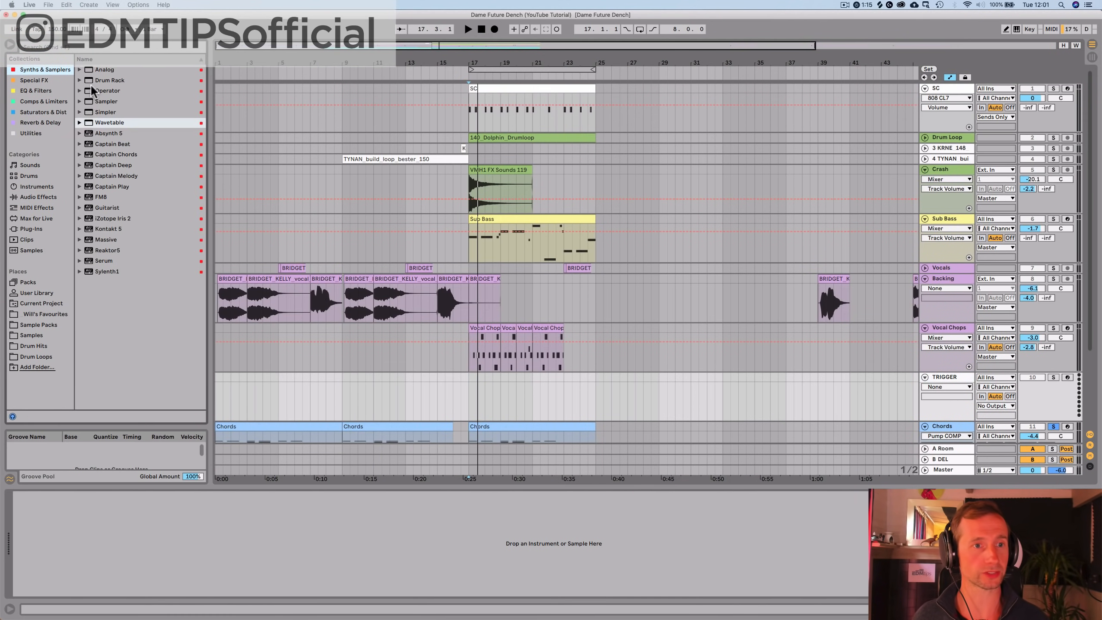
{"action": "left_click_drag", "start_coordinate": [93, 89], "coordinate": [99, 139]}
{"action": "left_click_drag", "start_coordinate": [93, 526], "coordinate": [92, 524]}
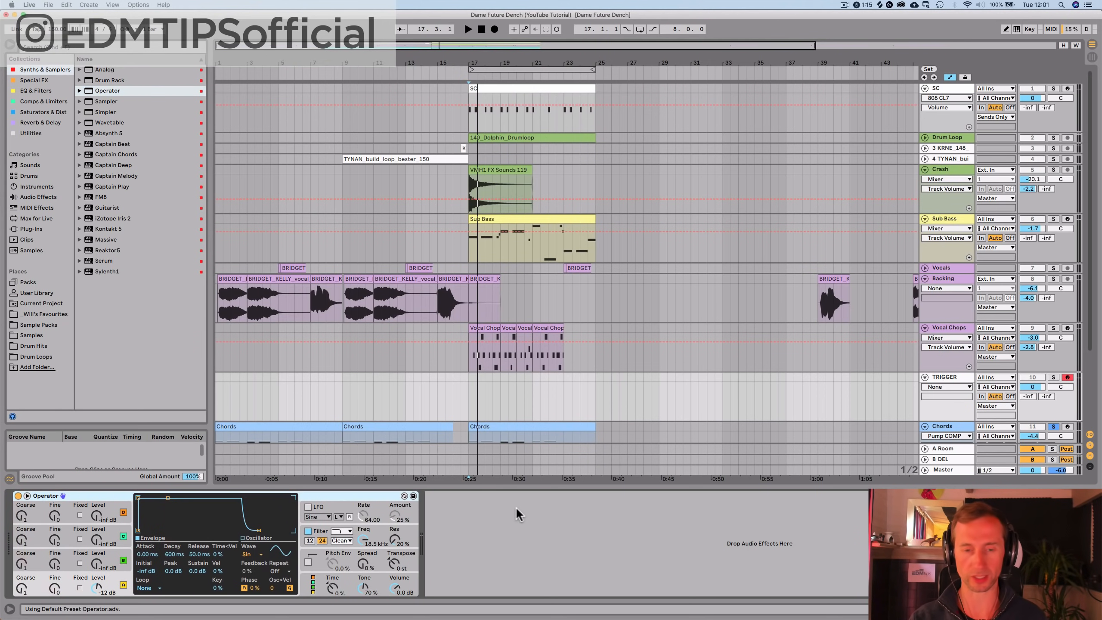
{"action": "left_click", "coordinate": [1054, 377]}
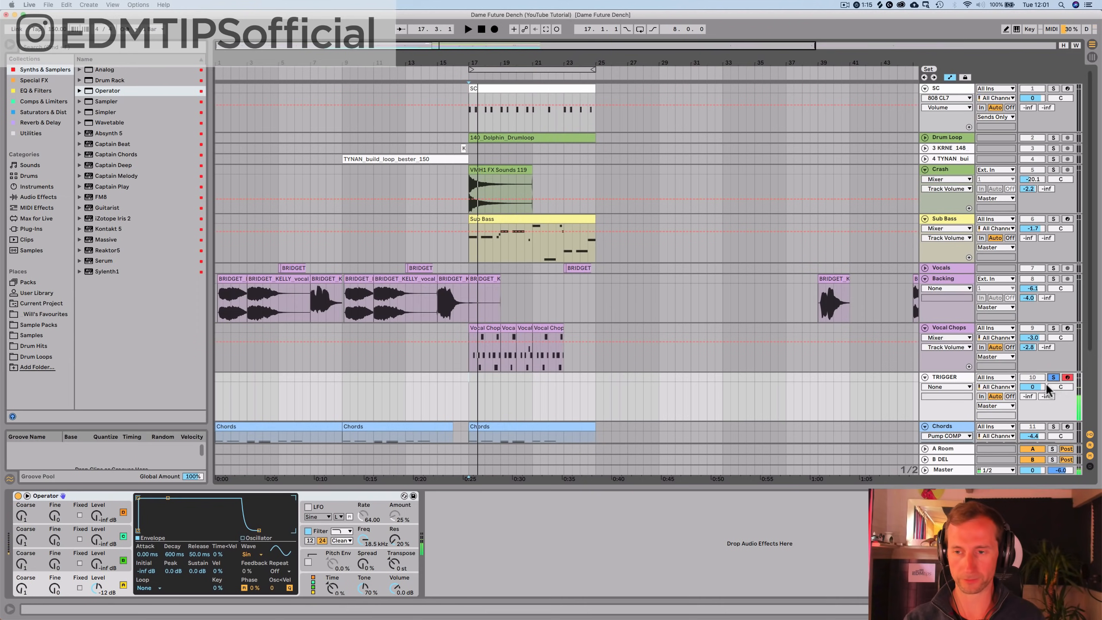
Step: Insert an empty six-bar MIDI clip on the TRIGGER track from bar 17 to bar 23
{"action": "scroll", "coordinate": [947, 400], "scroll_direction": "down", "scroll_amount": 2}
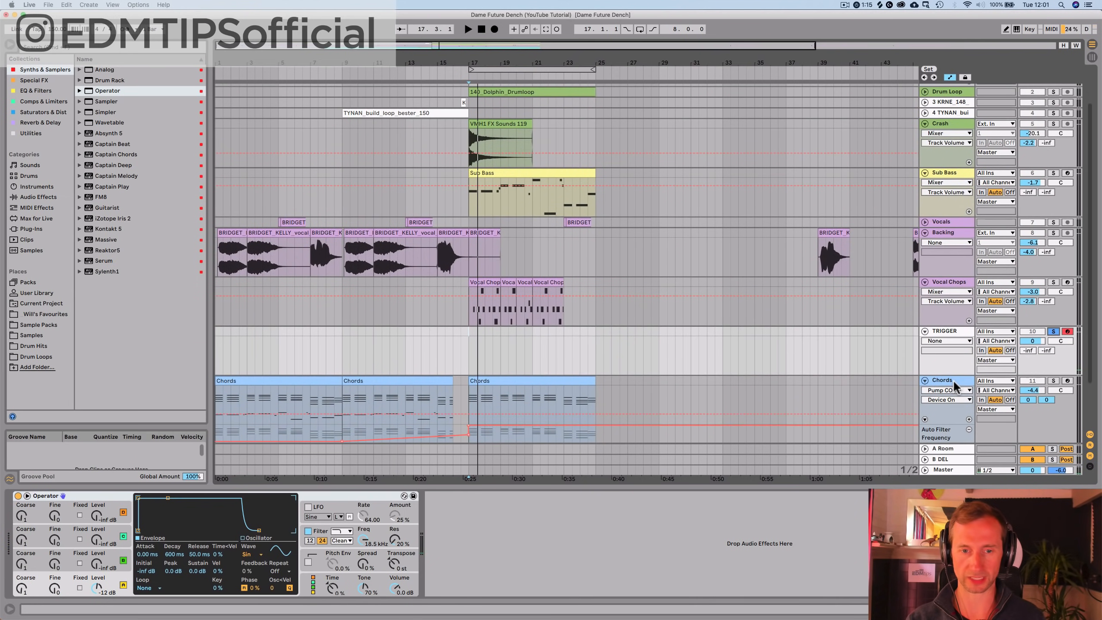
{"action": "left_click", "coordinate": [953, 379]}
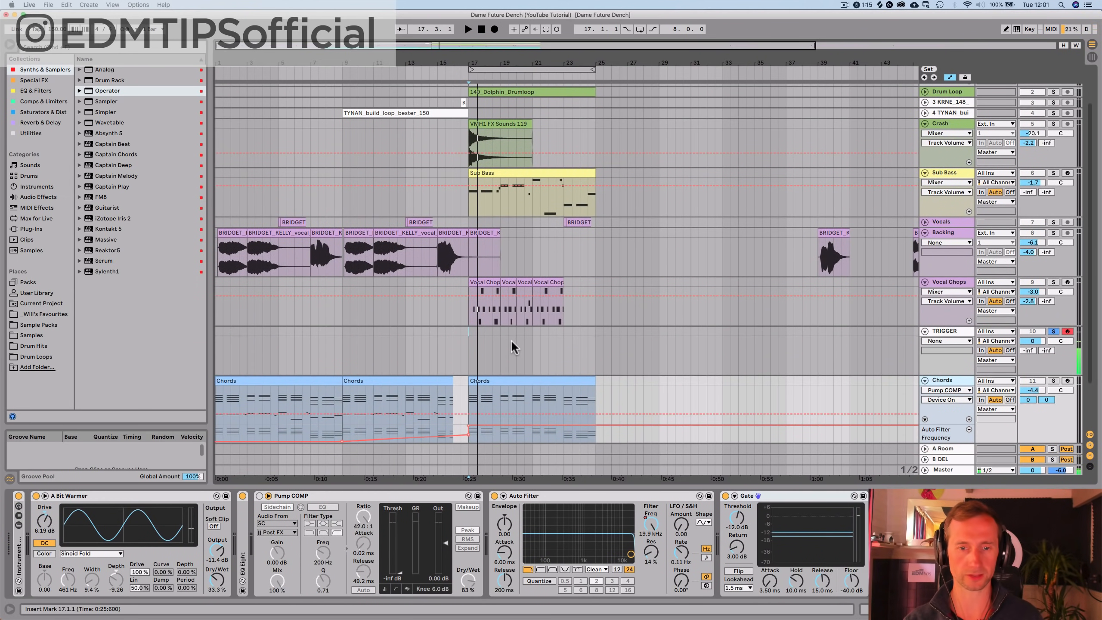
{"action": "left_click_drag", "start_coordinate": [468, 332], "coordinate": [564, 332]}
{"action": "key", "text": "super+shift+m"}
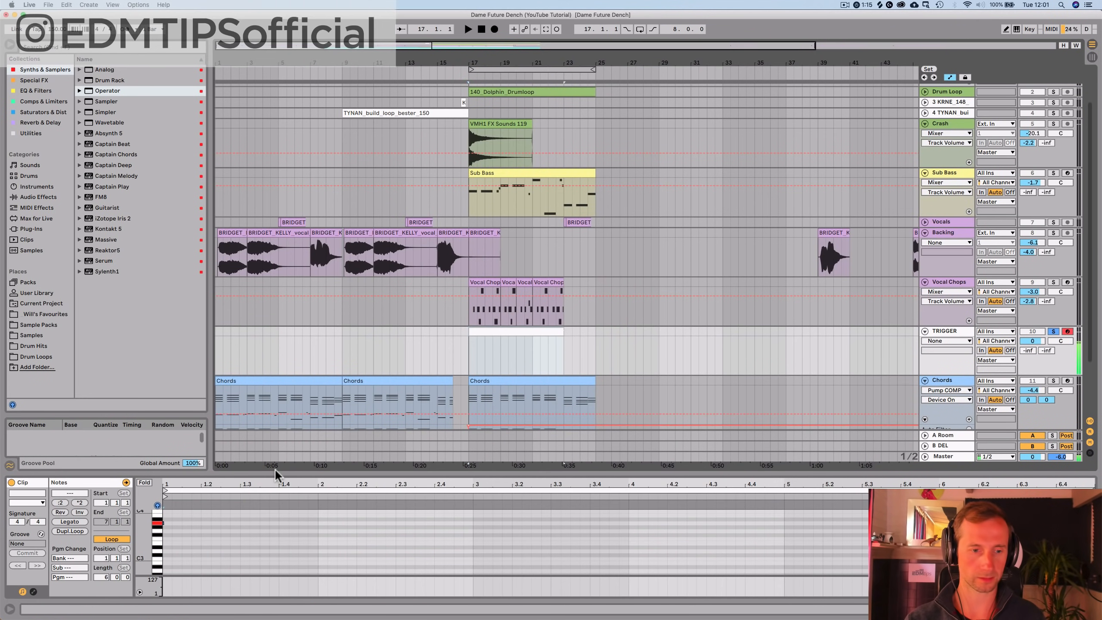
Step: Draw three short, evenly spaced A3 notes at the start of the TRIGGER clip
{"action": "double_click", "coordinate": [167, 522]}
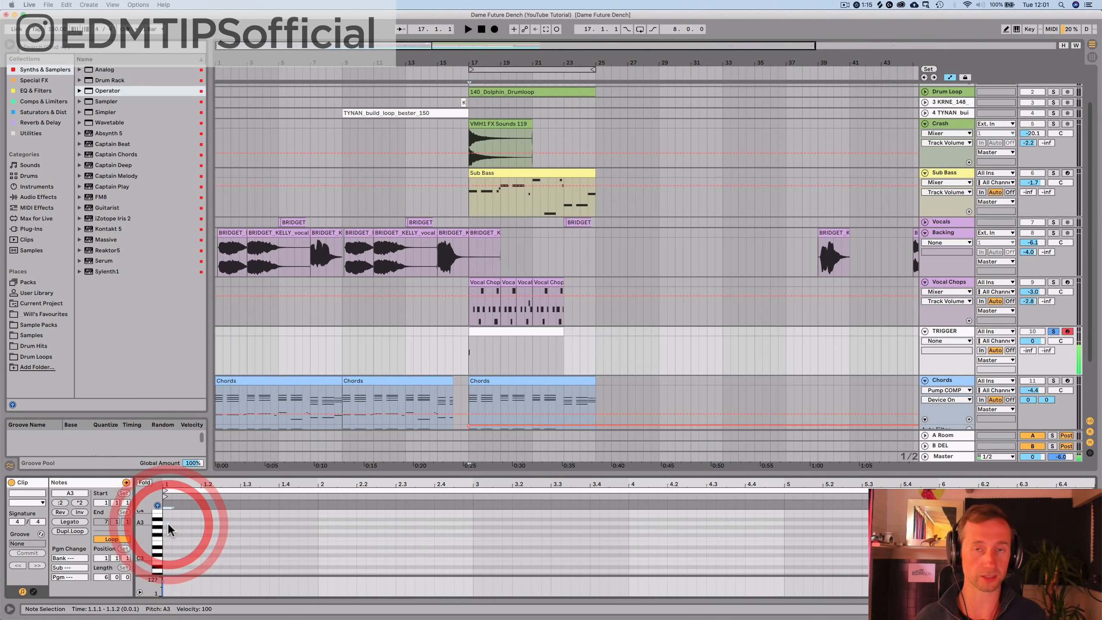
{"action": "key", "text": "space"}
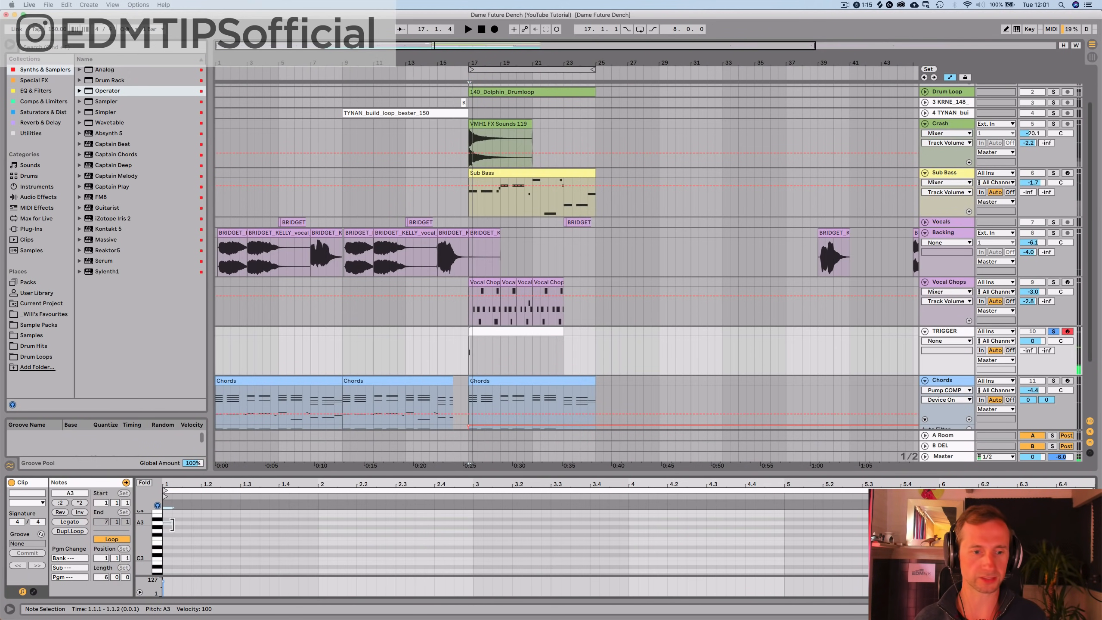
{"action": "double_click", "coordinate": [178, 522]}
{"action": "key", "text": "space"}
{"action": "double_click", "coordinate": [186, 522]}
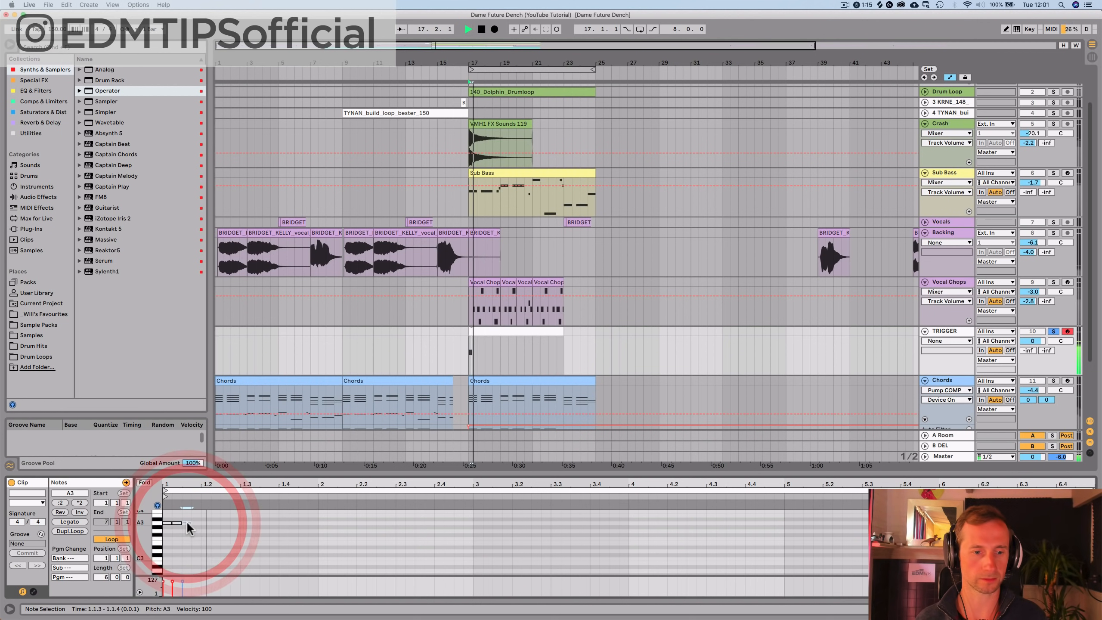
{"action": "key", "text": "space"}
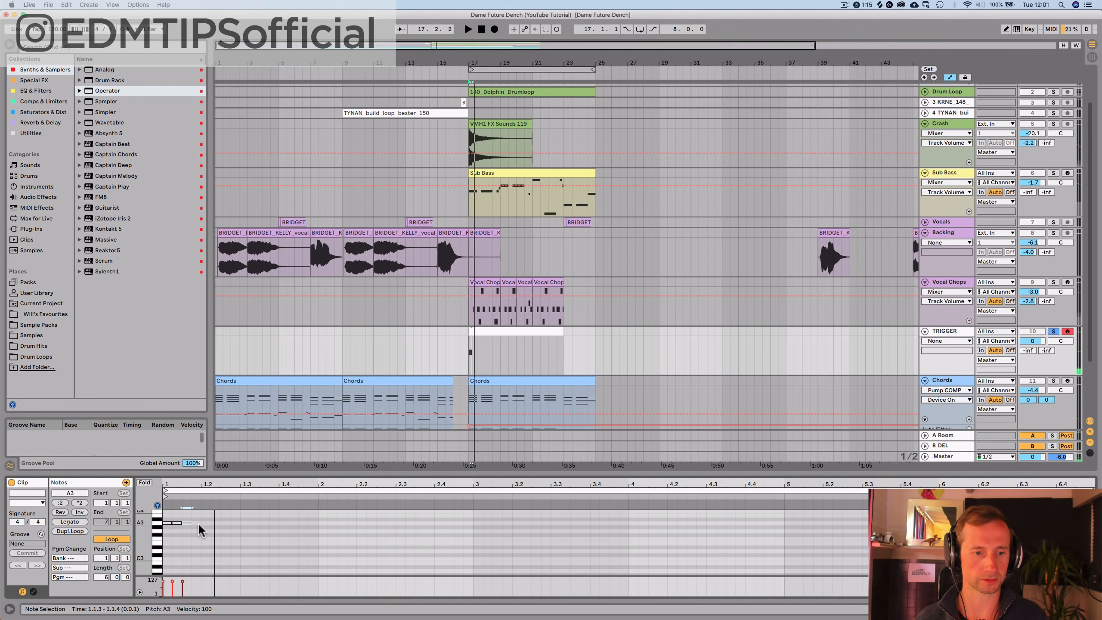
{"action": "left_click_drag", "start_coordinate": [171, 485], "coordinate": [174, 522]}
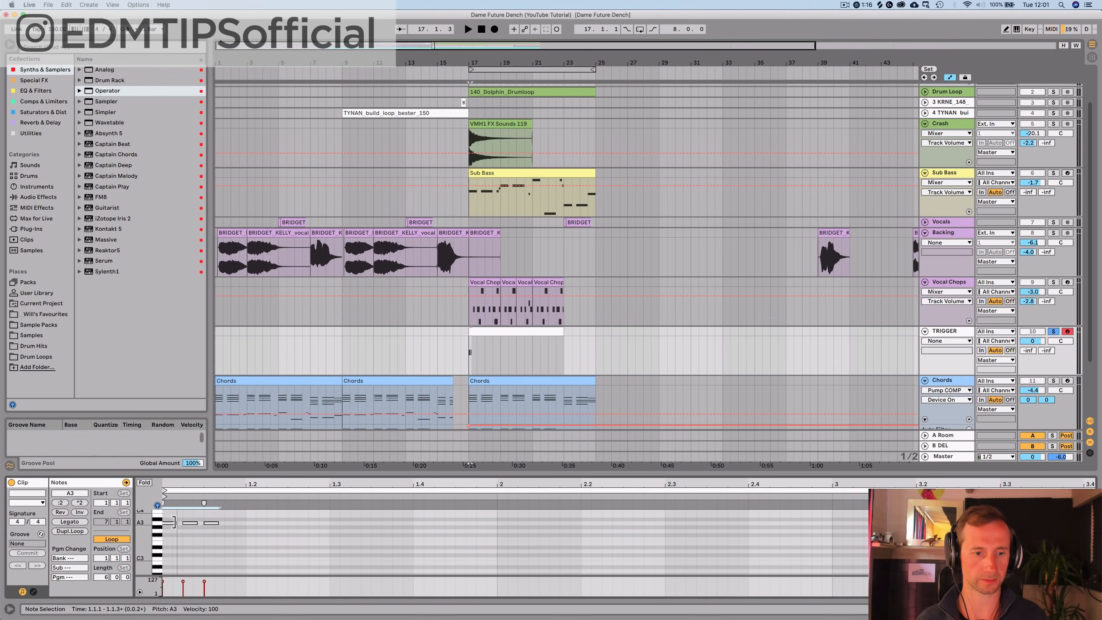
Step: Duplicate the three-note A3 group across beats 2 to 4 of the first bar, replacing beat 4's group with one long note
{"action": "left_click_drag", "start_coordinate": [243, 526], "coordinate": [166, 516]}
{"action": "key", "text": "super+d"}
{"action": "key", "text": "space"}
{"action": "key", "text": "super+d"}
{"action": "key", "text": "super+d"}
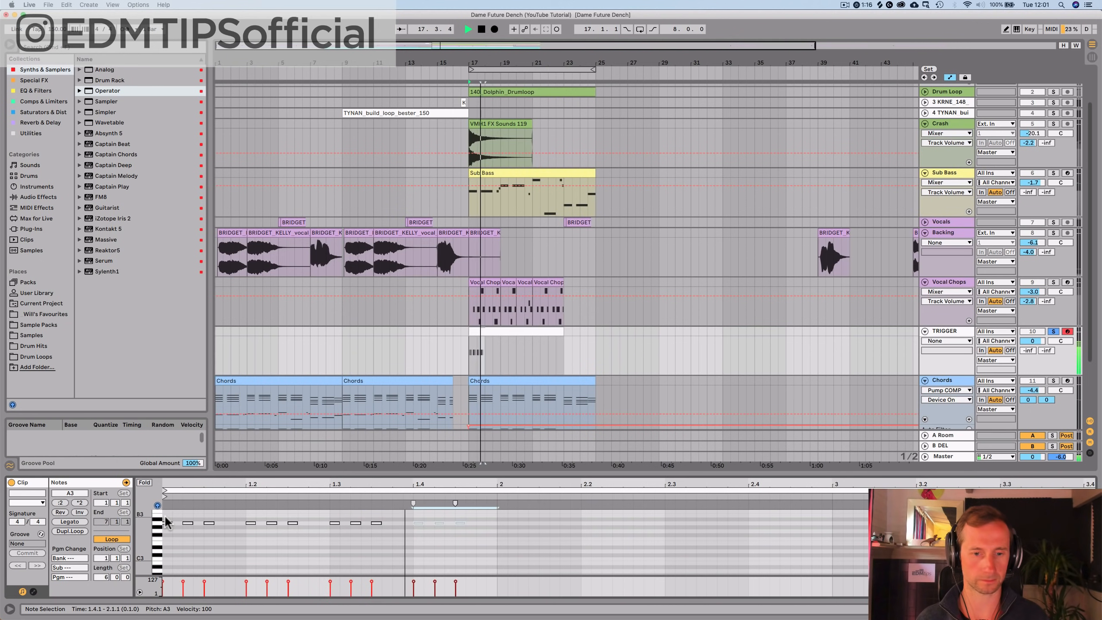
{"action": "key", "text": "space"}
{"action": "left_click", "coordinate": [423, 524]}
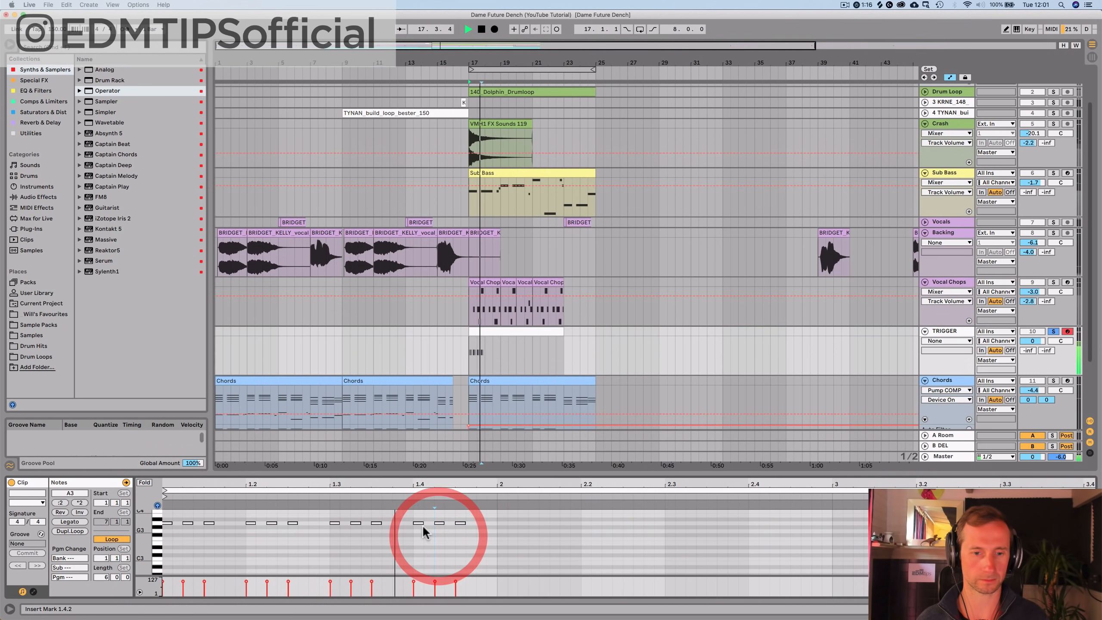
{"action": "left_click_drag", "start_coordinate": [425, 523], "coordinate": [167, 512]}
{"action": "key", "text": "space"}
{"action": "key", "text": "super+d"}
{"action": "key", "text": "super+d"}
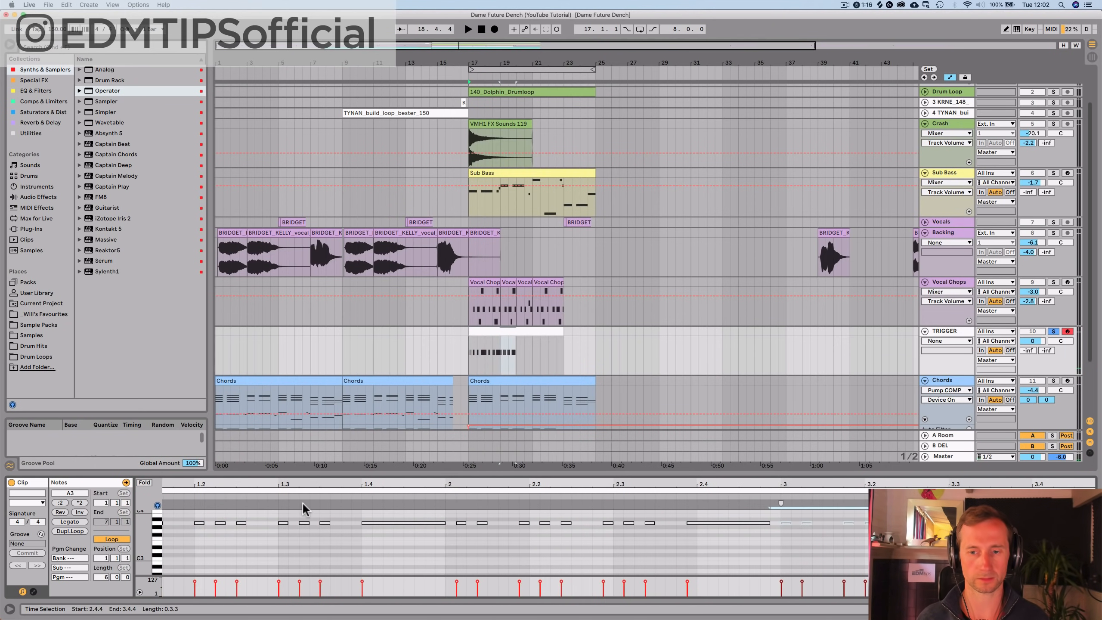
{"action": "key", "text": "super+d"}
{"action": "key", "text": "super+d"}
{"action": "key", "text": "super+d"}
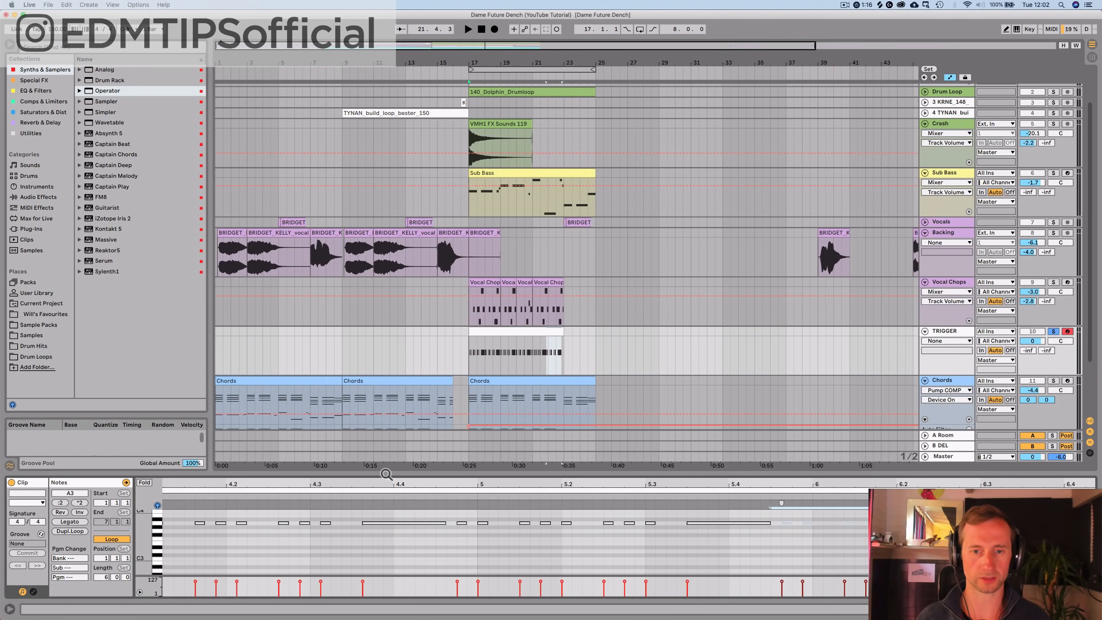
{"action": "key", "text": "super+z"}
{"action": "key", "text": "super+z"}
{"action": "key", "text": "super+z"}
{"action": "key", "text": "super+z"}
{"action": "key", "text": "super+z"}
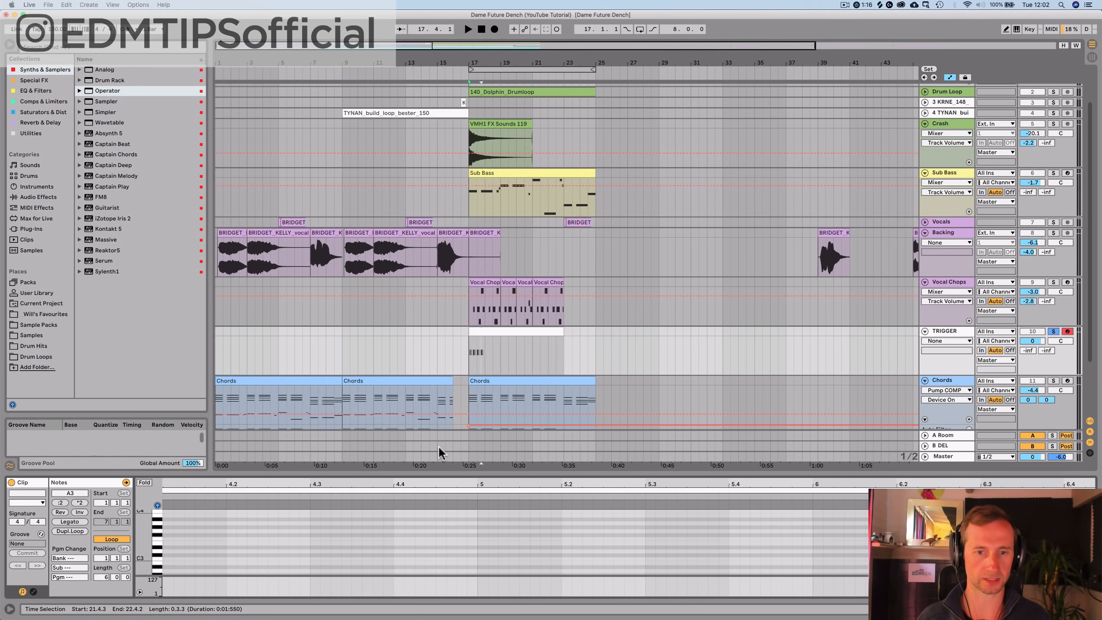
{"action": "key", "text": "super+z"}
{"action": "key", "text": "super+z"}
{"action": "key", "text": "super+z"}
{"action": "key", "text": "super+z"}
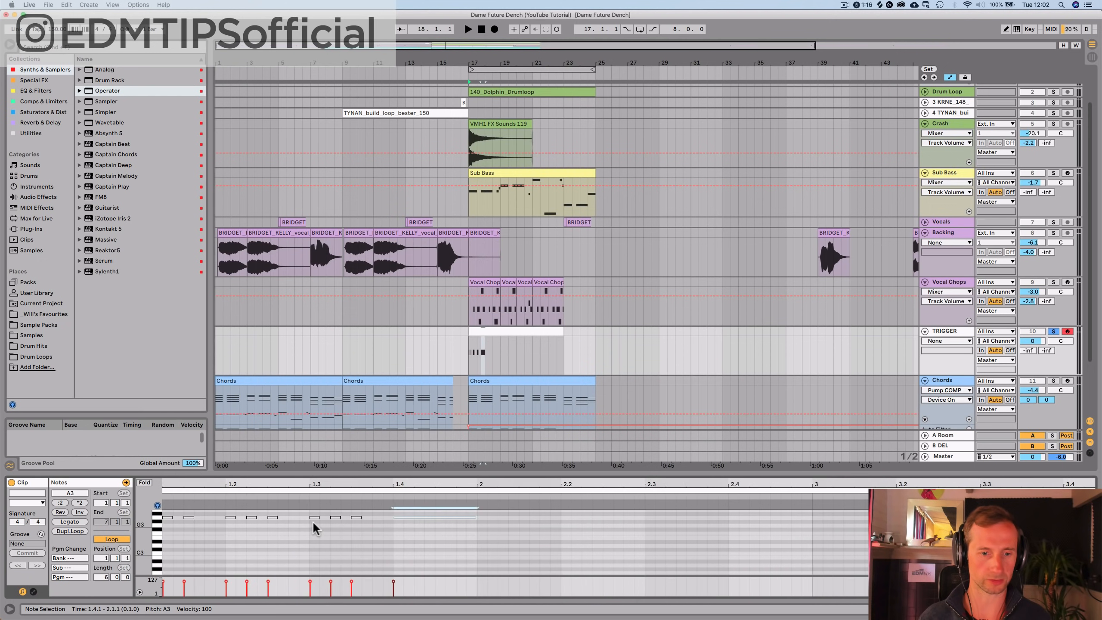
Step: Select the first bar's A3 rhythm in the TRIGGER clip and duplicate it across the remaining bars
{"action": "left_click_drag", "start_coordinate": [480, 531], "coordinate": [120, 486]}
{"action": "key", "text": "super+d"}
{"action": "key", "text": "super+d"}
{"action": "key", "text": "super+d"}
{"action": "key", "text": "super+d"}
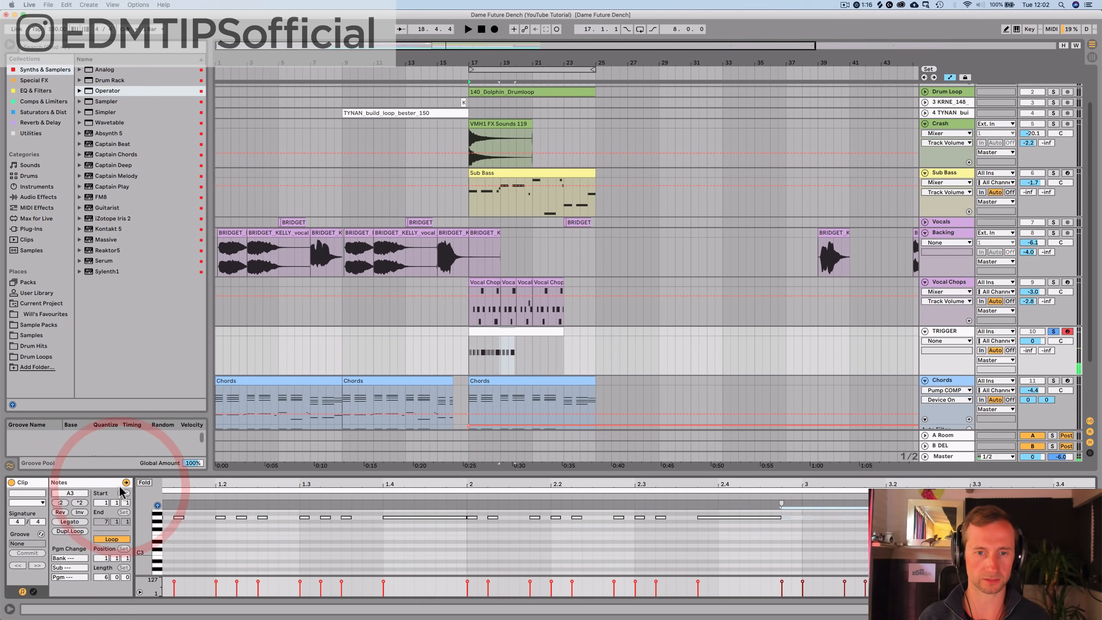
{"action": "key", "text": "super+d"}
{"action": "key", "text": "super+d"}
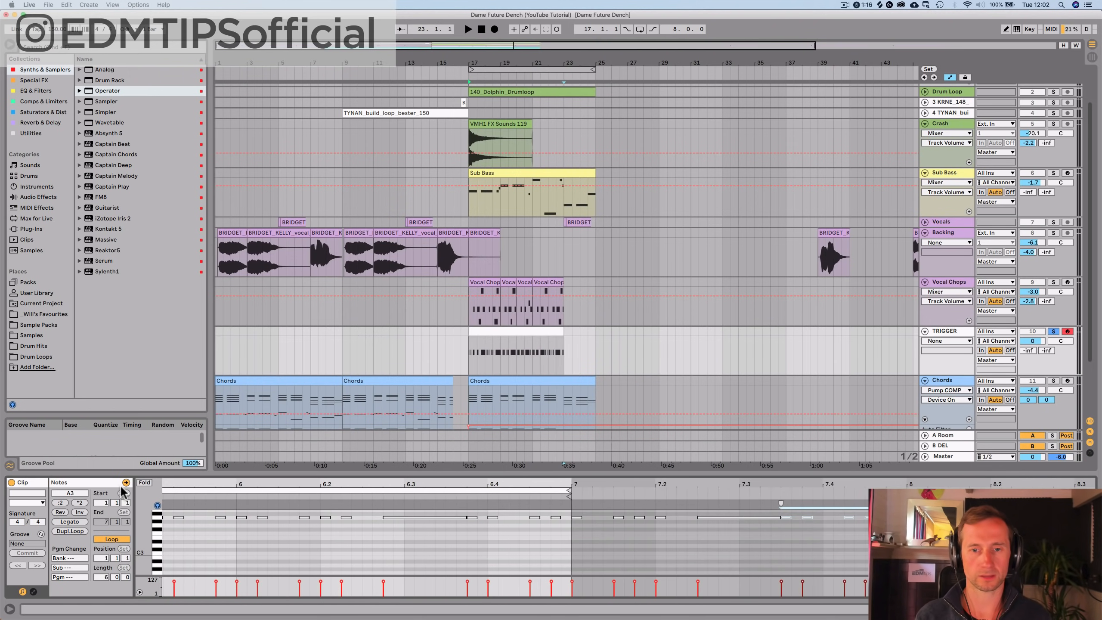
Step: Extend the TRIGGER clip to bar 25 and play back the rhythm
{"action": "left_click_drag", "start_coordinate": [559, 334], "coordinate": [595, 332]}
{"action": "left_click", "coordinate": [561, 330]}
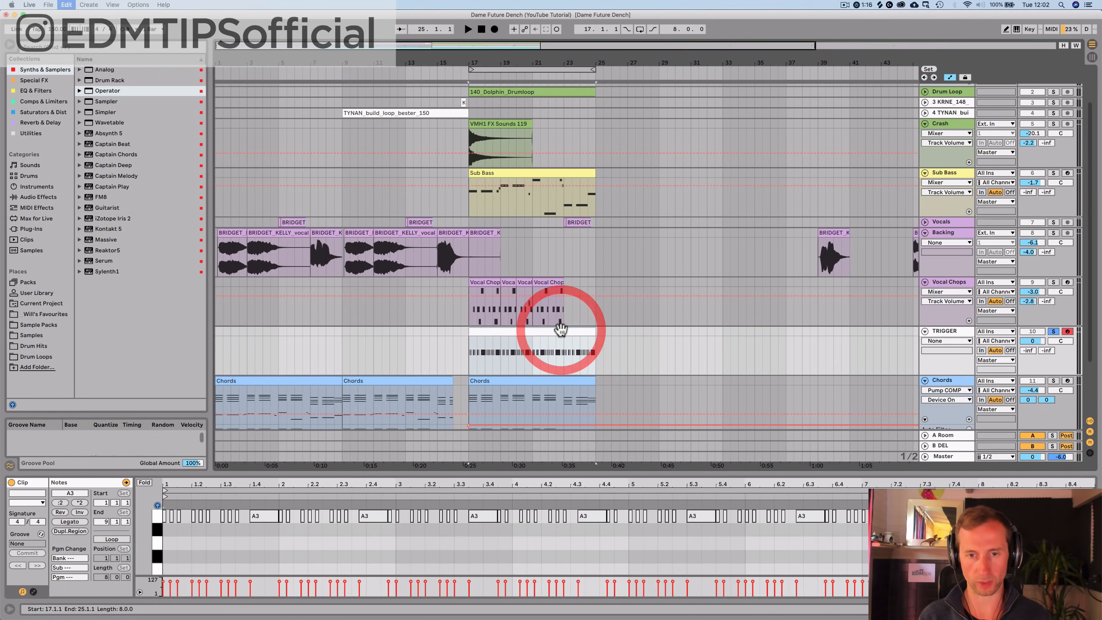
{"action": "key", "text": "space"}
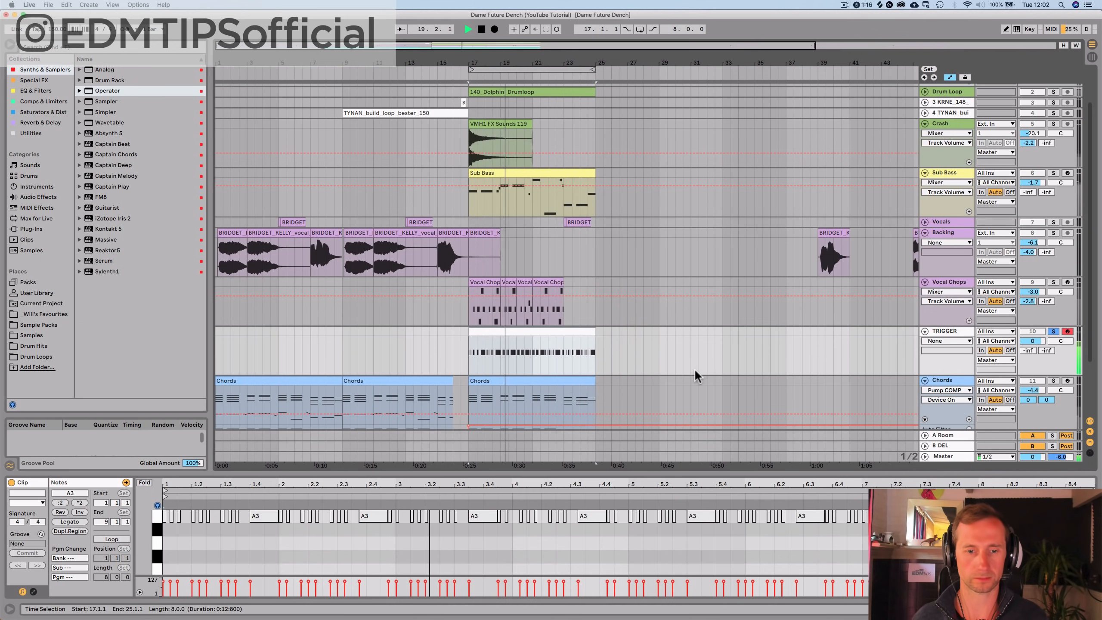
{"action": "key", "text": "space"}
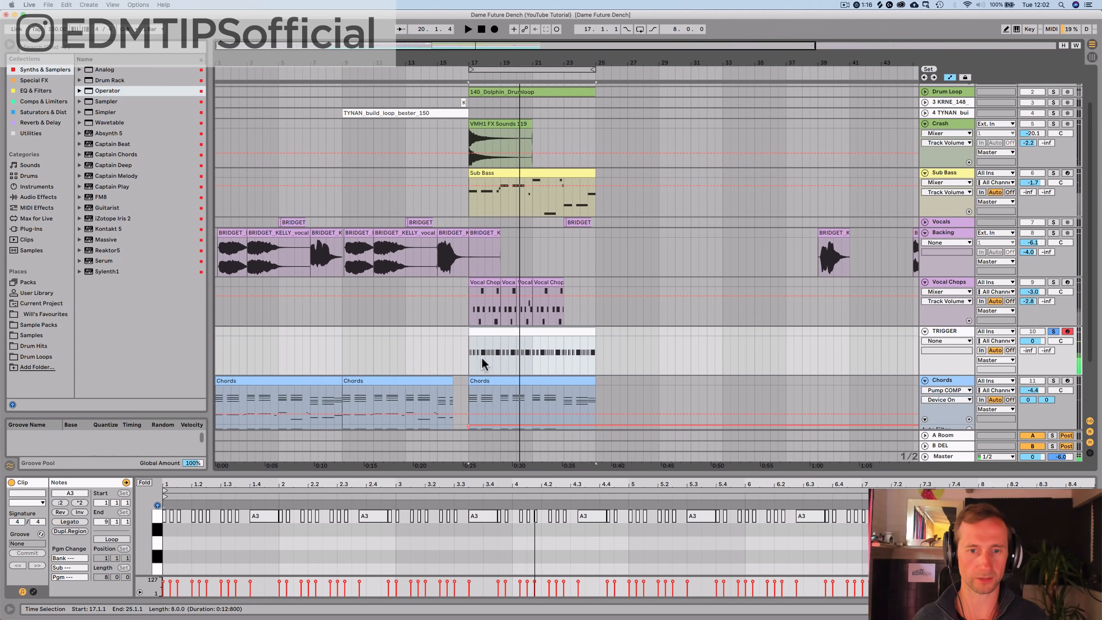
Step: Hide the arrangement automation and duplicate the TRIGGER clip's bar 17 seven times to fill the track up to bar 25
{"action": "mouse_move", "coordinate": [482, 359]}
{"action": "left_mouse_down"}
{"action": "mouse_move", "coordinate": [463, 355]}
{"action": "mouse_move", "coordinate": [485, 356]}
{"action": "left_mouse_up"}
{"action": "key", "text": "space"}
{"action": "key", "text": "space"}
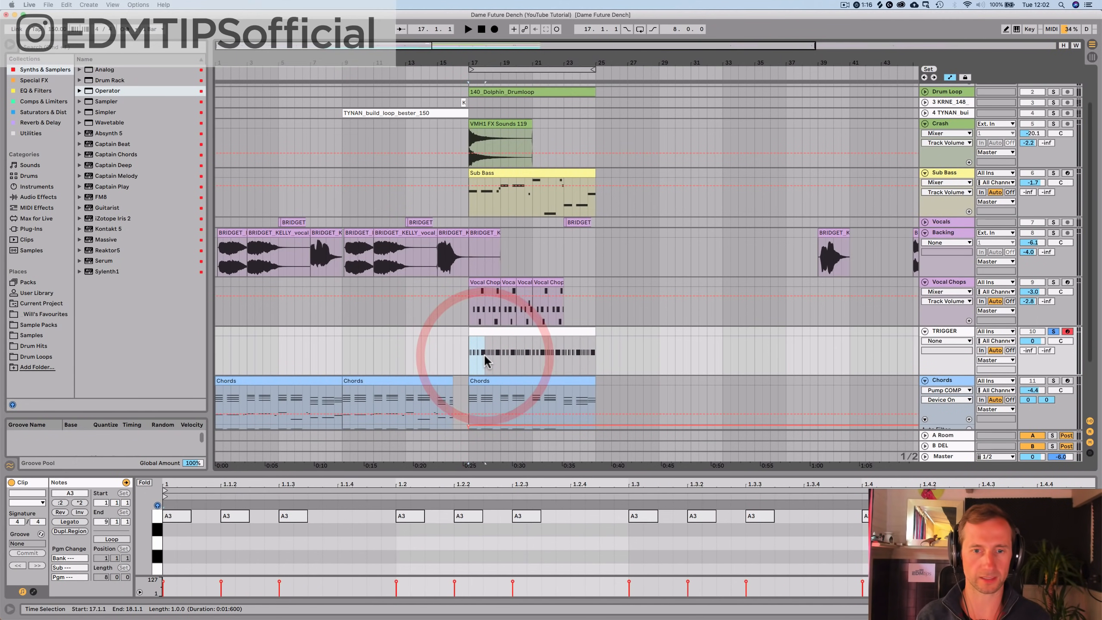
{"action": "left_click", "coordinate": [485, 356]}
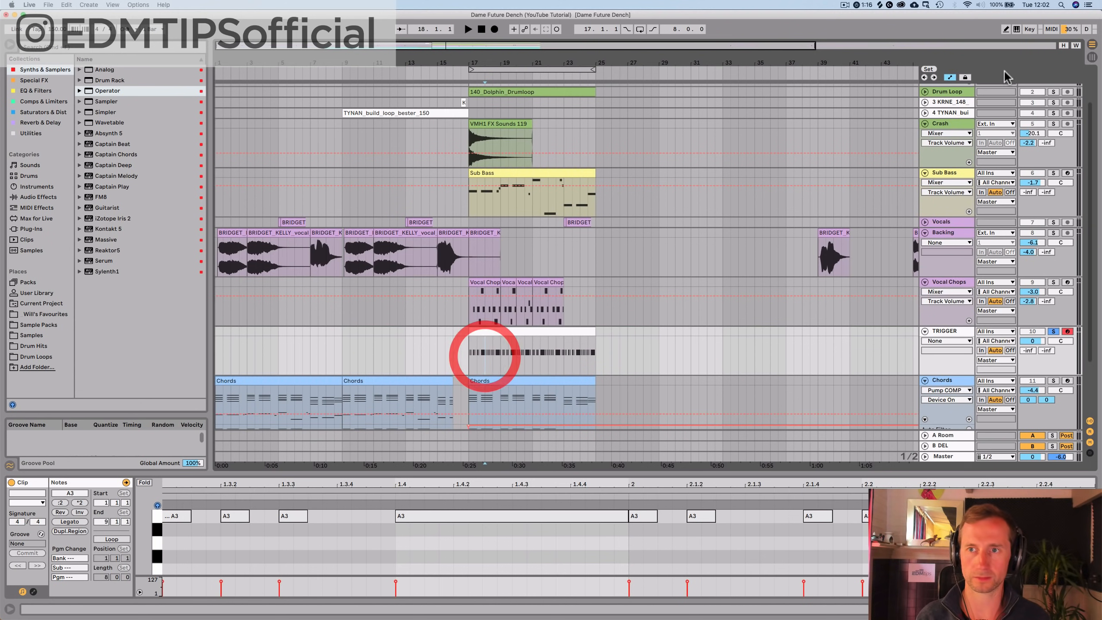
{"action": "left_click", "coordinate": [953, 81]}
{"action": "left_click_drag", "start_coordinate": [484, 355], "coordinate": [469, 360]}
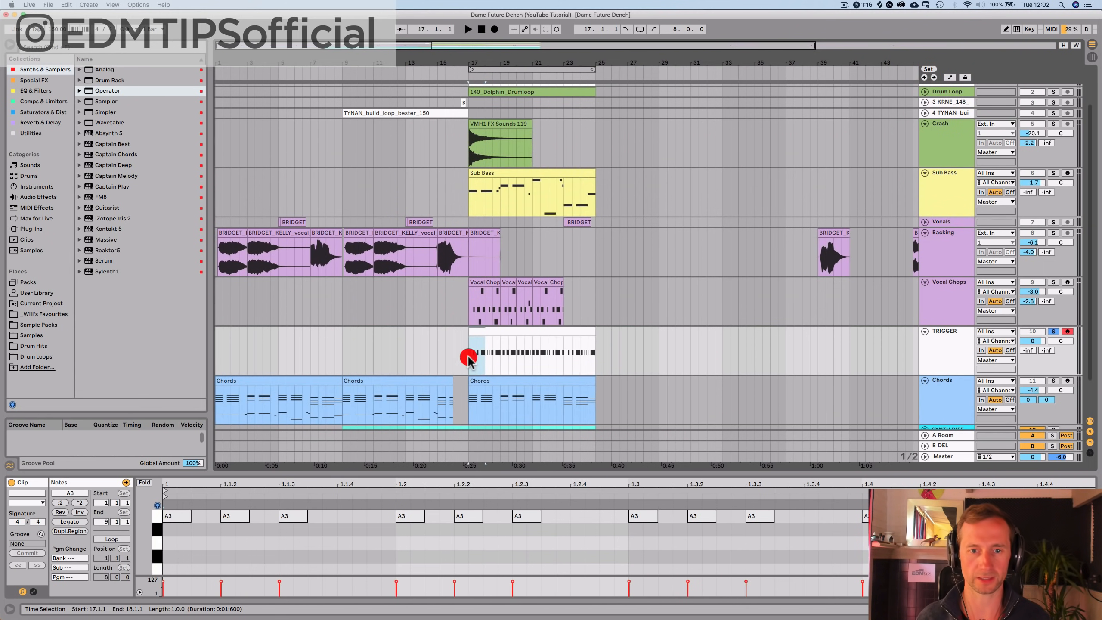
{"action": "key", "text": "super+d"}
{"action": "key", "text": "super+d"}
{"action": "key", "text": "super+d"}
{"action": "key", "text": "super+d"}
{"action": "key", "text": "super+d"}
{"action": "key", "text": "super+d"}
{"action": "key", "text": "super+d"}
{"action": "key", "text": "space"}
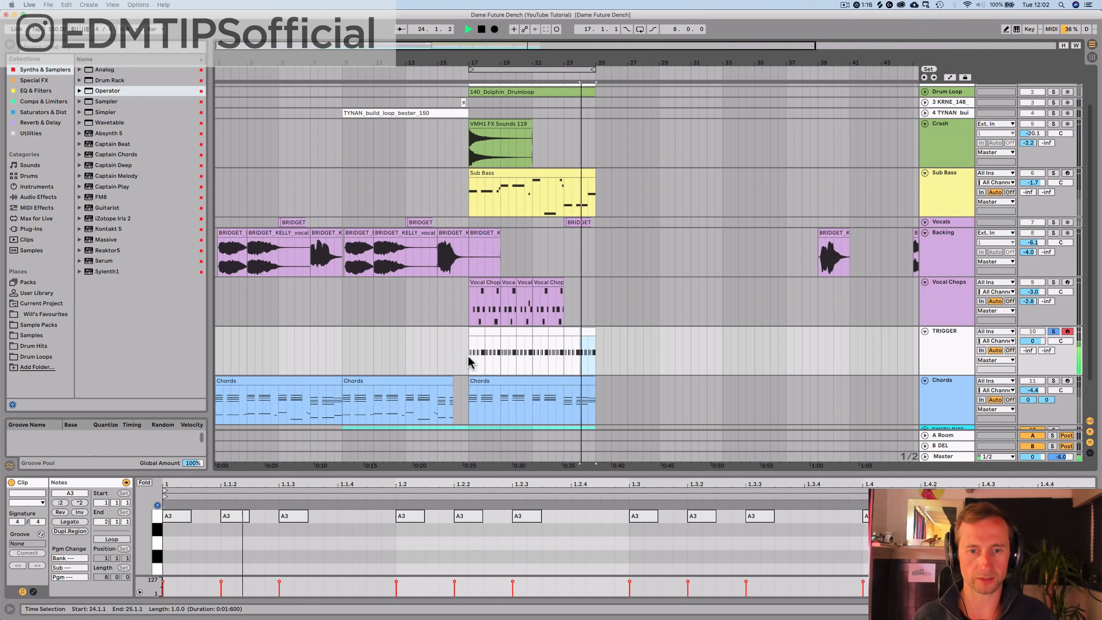
Step: Enable the sidechain on the Chords track's Gate and choose TRIGGER as its audio source
{"action": "left_click", "coordinate": [926, 355]}
{"action": "left_click", "coordinate": [944, 390]}
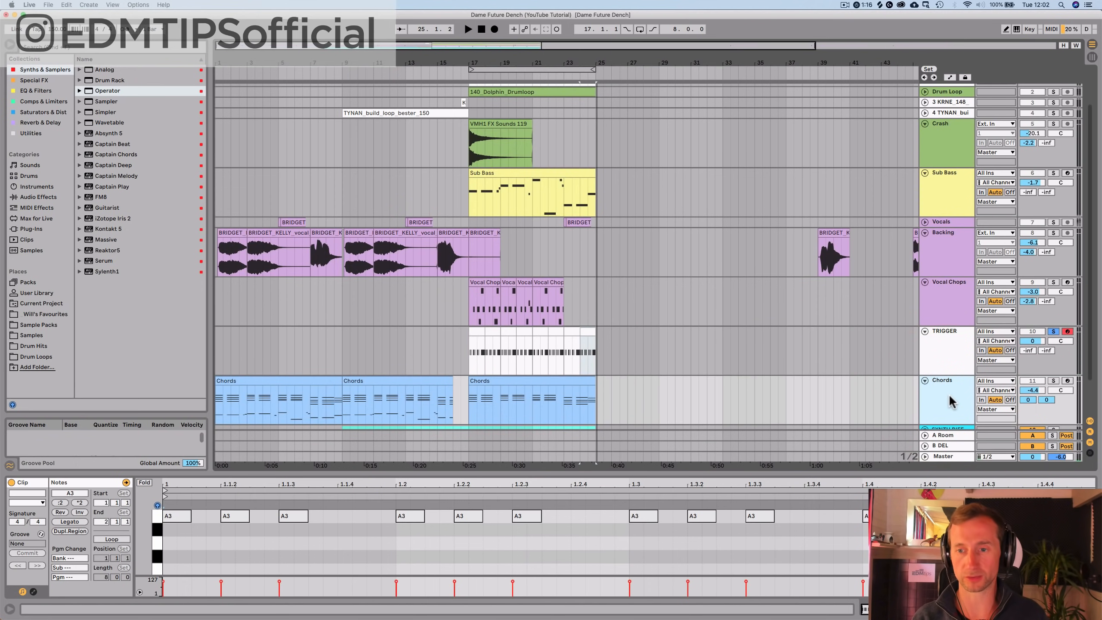
{"action": "left_click", "coordinate": [949, 399]}
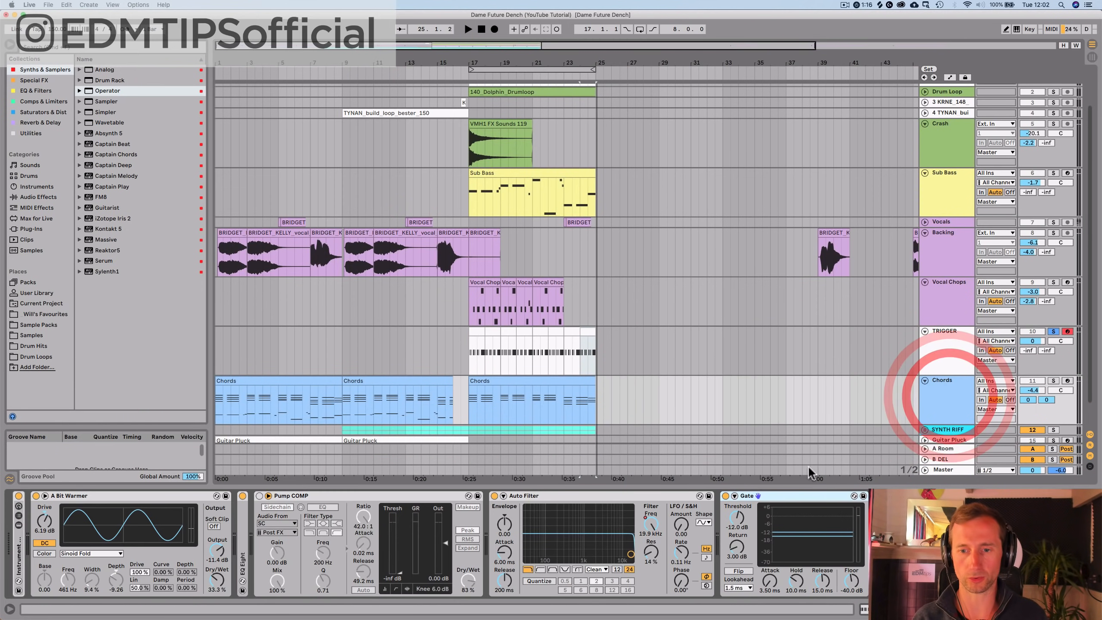
{"action": "left_click", "coordinate": [734, 497]}
{"action": "left_click", "coordinate": [742, 522]}
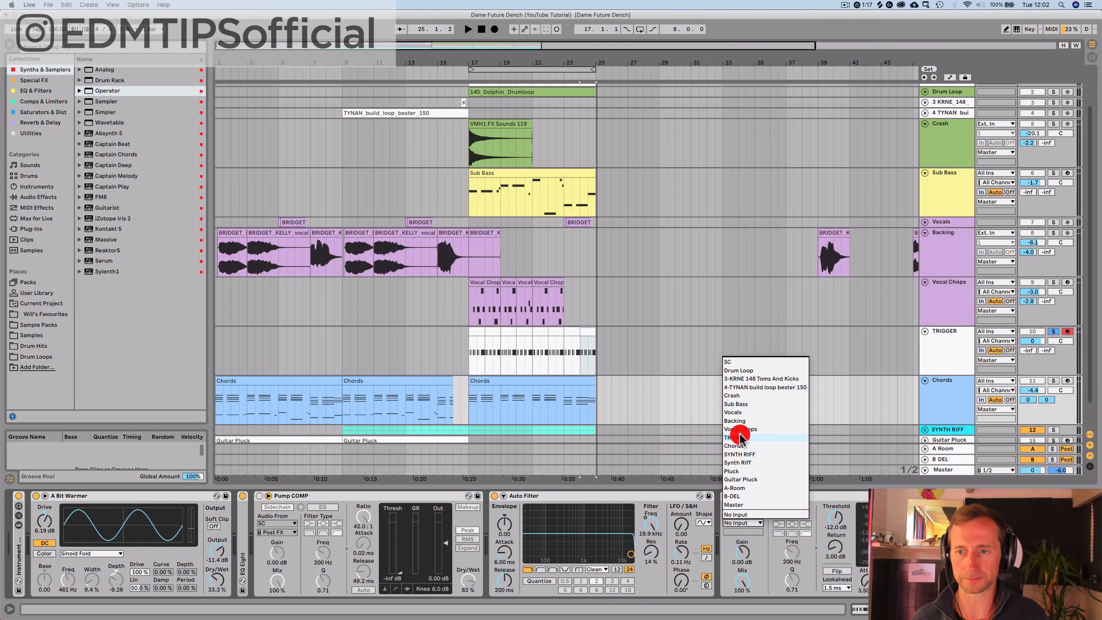
{"action": "left_click", "coordinate": [740, 436]}
Step: Route the TRIGGER track's audio output to Sends Only
{"action": "left_click", "coordinate": [972, 342]}
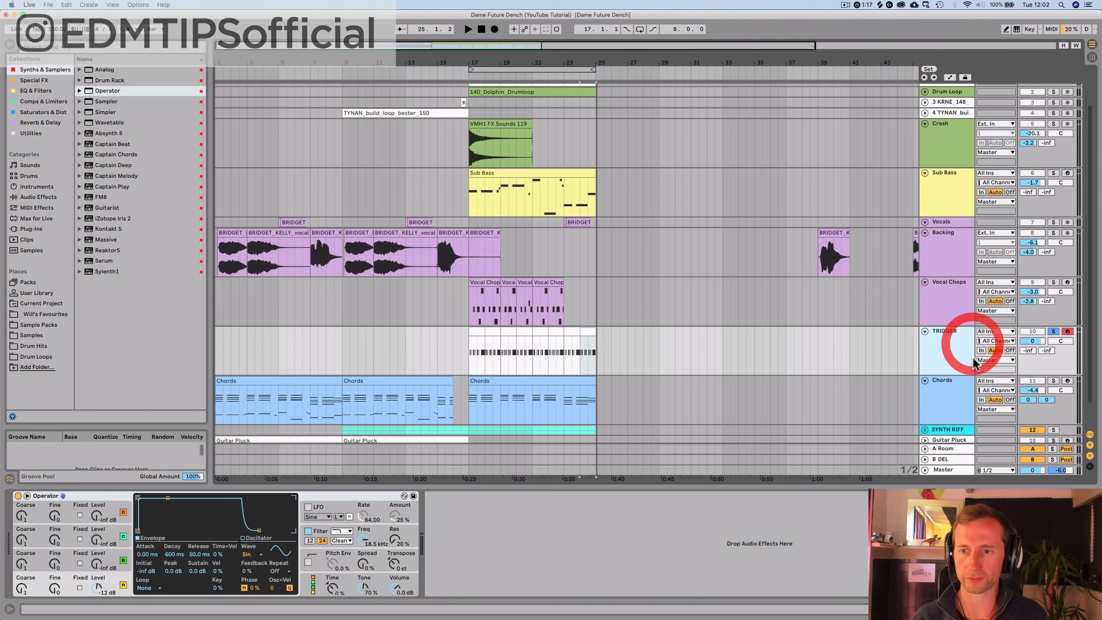
{"action": "left_click", "coordinate": [982, 359]}
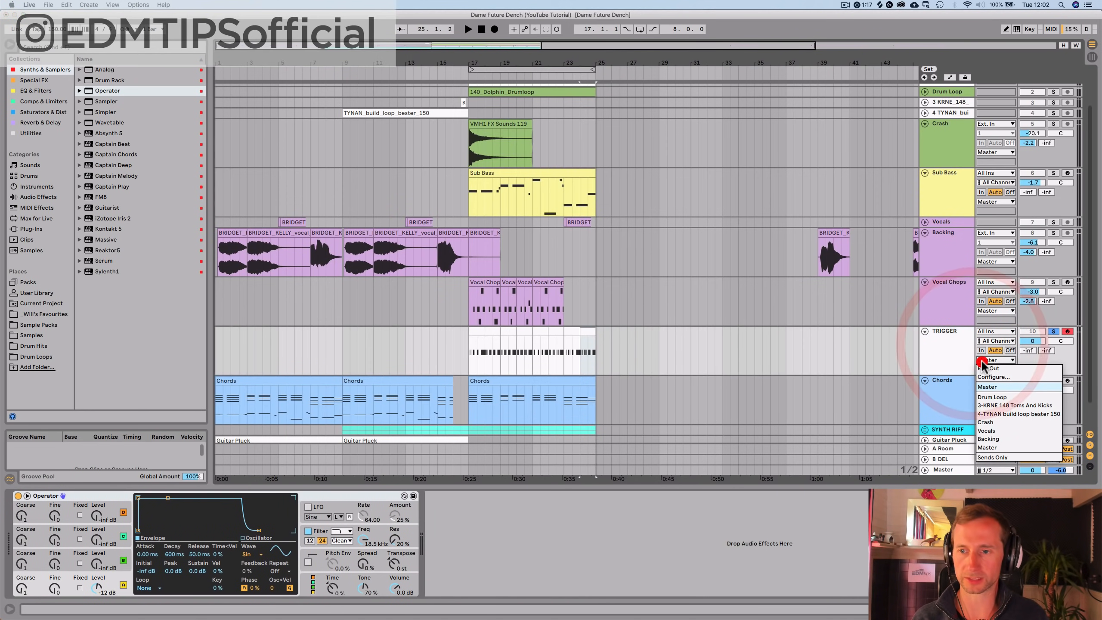
{"action": "left_click", "coordinate": [981, 458]}
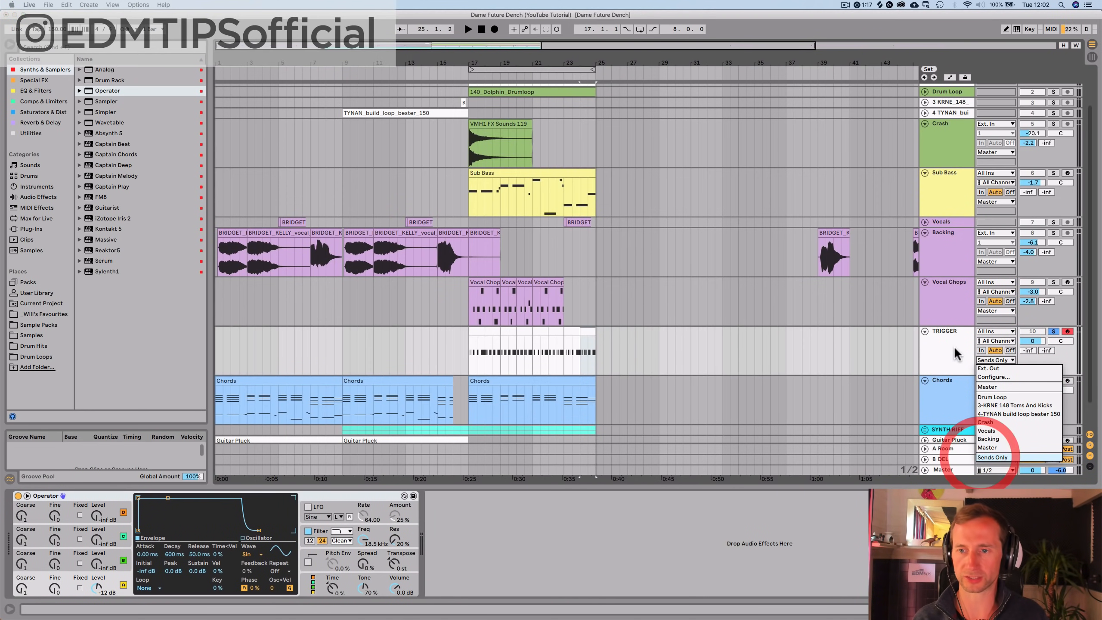
Step: Lower the Chords Gate's threshold to about -31.8 dB during playback and solo the Chords track
{"action": "left_click", "coordinate": [946, 393]}
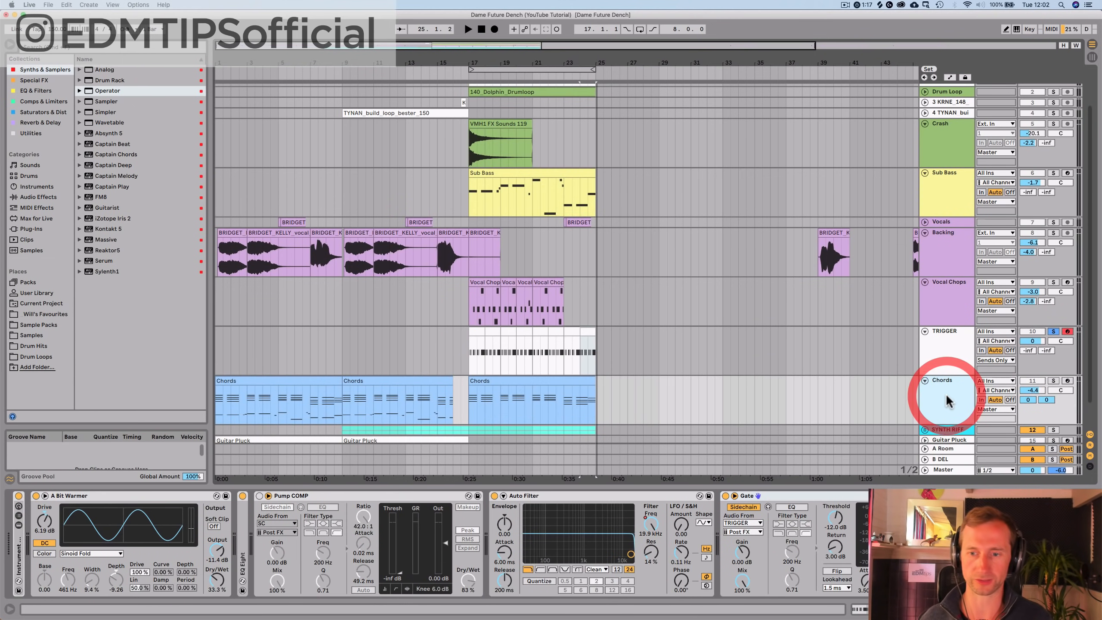
{"action": "left_click_drag", "start_coordinate": [836, 551], "coordinate": [832, 534]}
{"action": "key", "text": "space"}
{"action": "key", "text": "space"}
{"action": "key", "text": "space"}
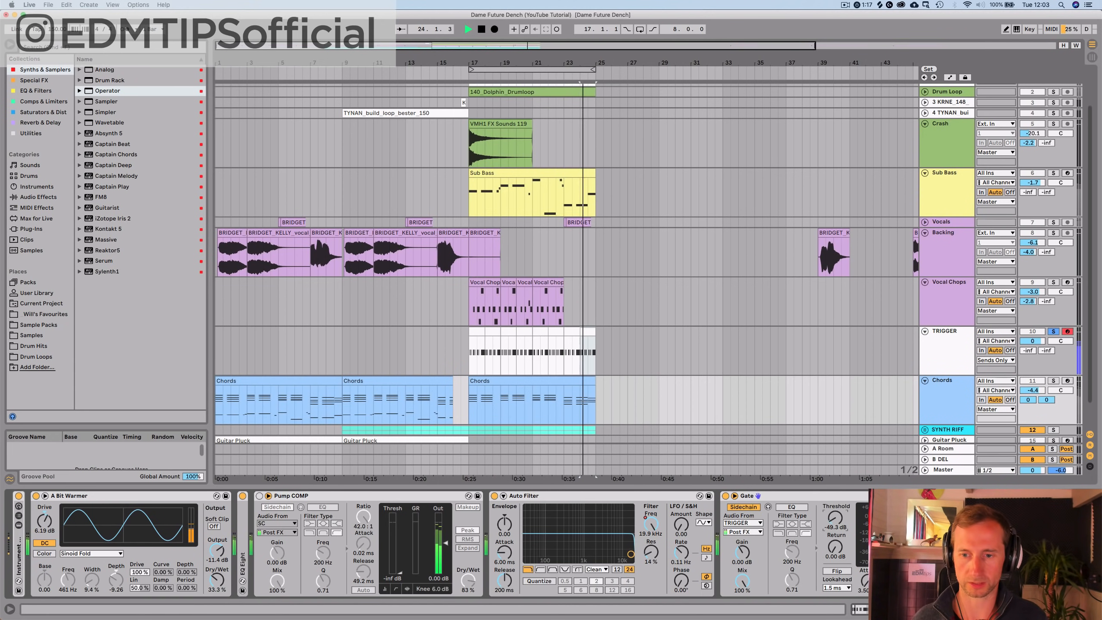
{"action": "left_click", "coordinate": [1054, 380]}
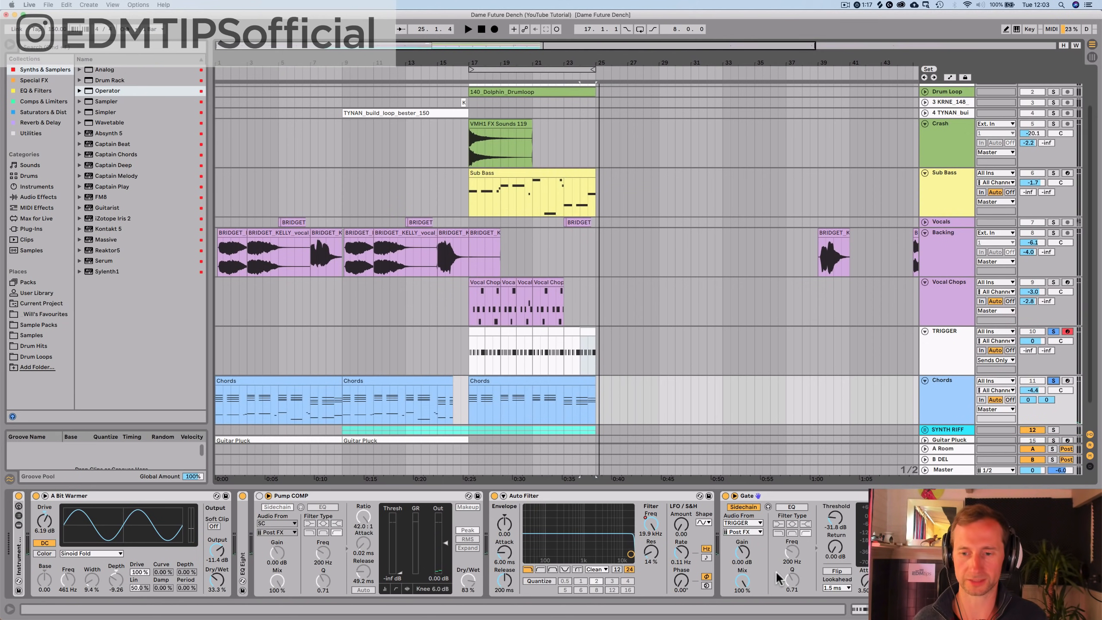
Step: Set the Chords Gate's threshold to -16.2 dB while playing back the gated chords
{"action": "left_click_drag", "start_coordinate": [835, 517], "coordinate": [835, 538]}
{"action": "key", "text": "space"}
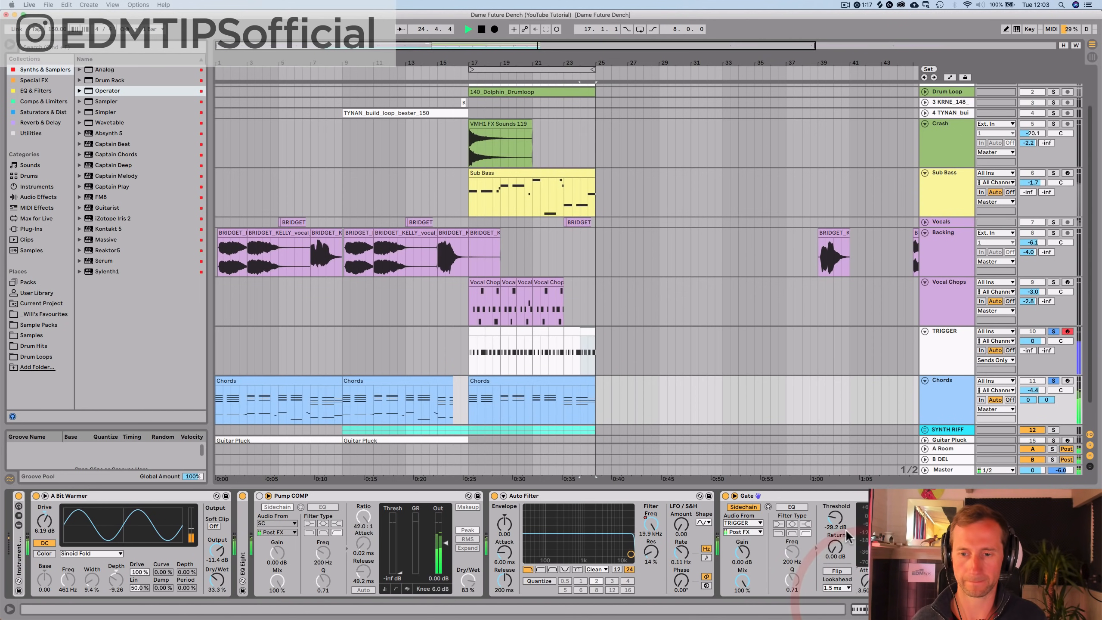
{"action": "key", "text": "space"}
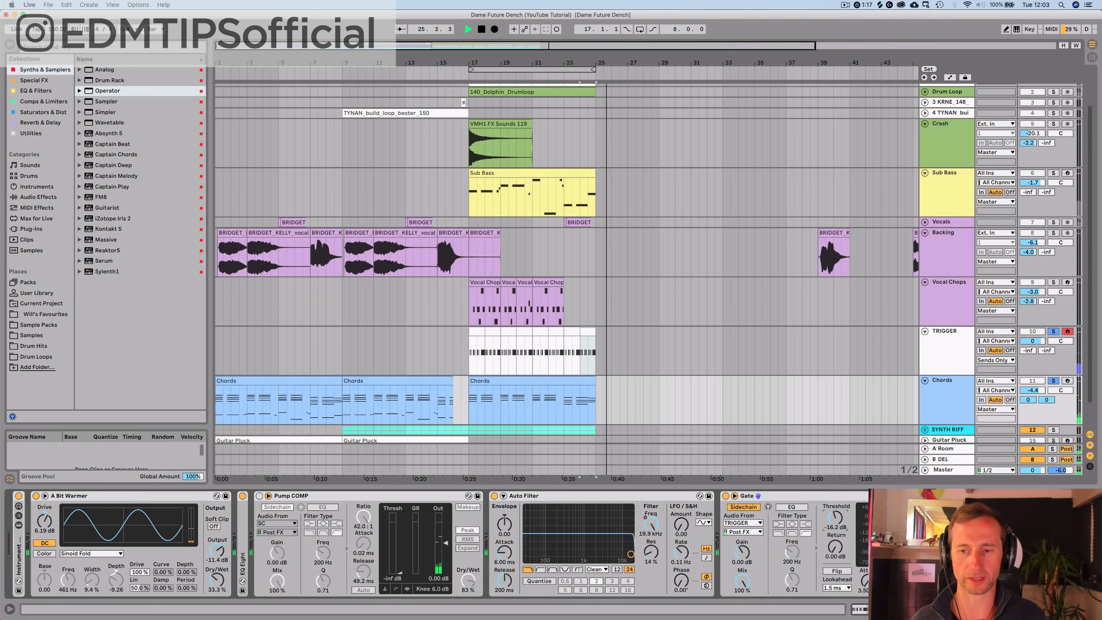
{"action": "key", "text": "space"}
{"action": "key", "text": "space"}
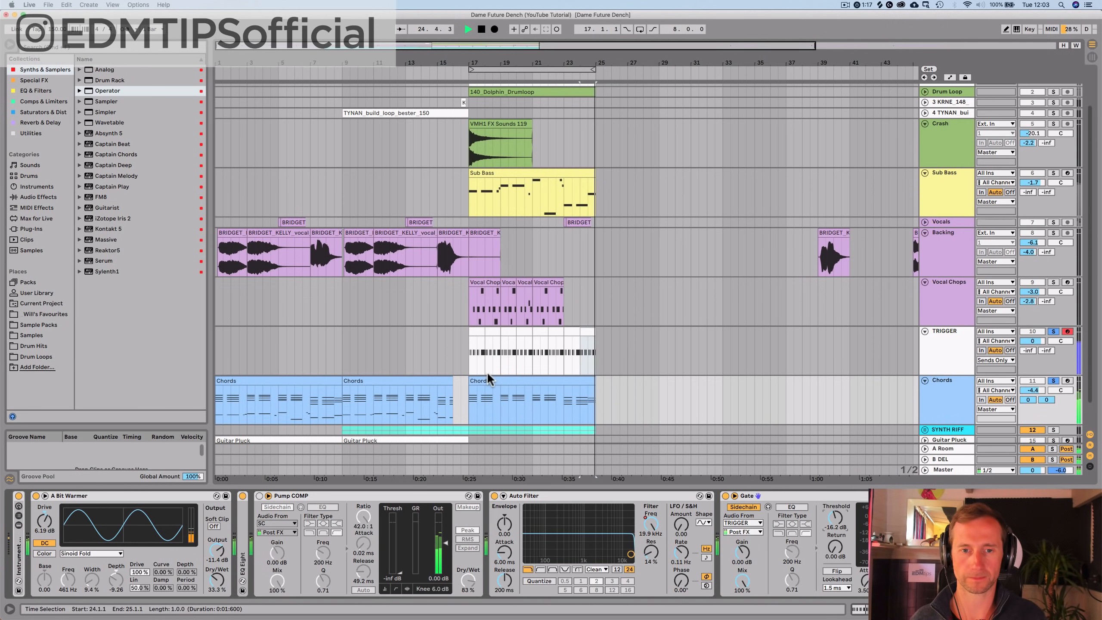
{"action": "key", "text": "space"}
Step: Loop the arrangement over the TRIGGER clips from bar 17 to bar 25, and show the Chords track's devices
{"action": "left_click_drag", "start_coordinate": [472, 354], "coordinate": [525, 355]}
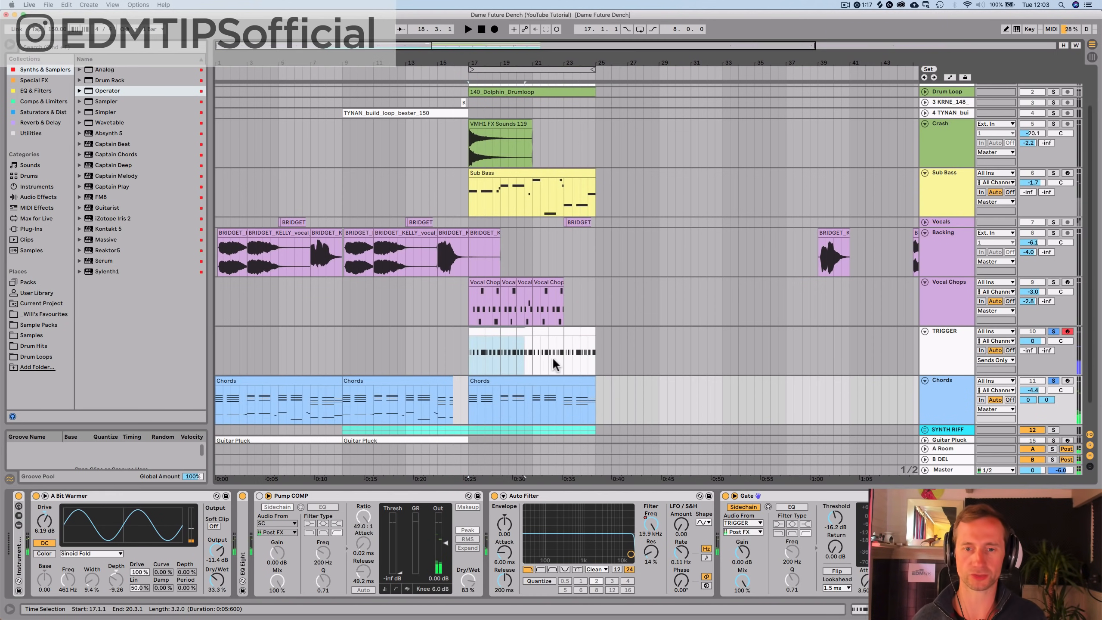
{"action": "left_click", "coordinate": [594, 360]}
{"action": "key", "text": "super+l"}
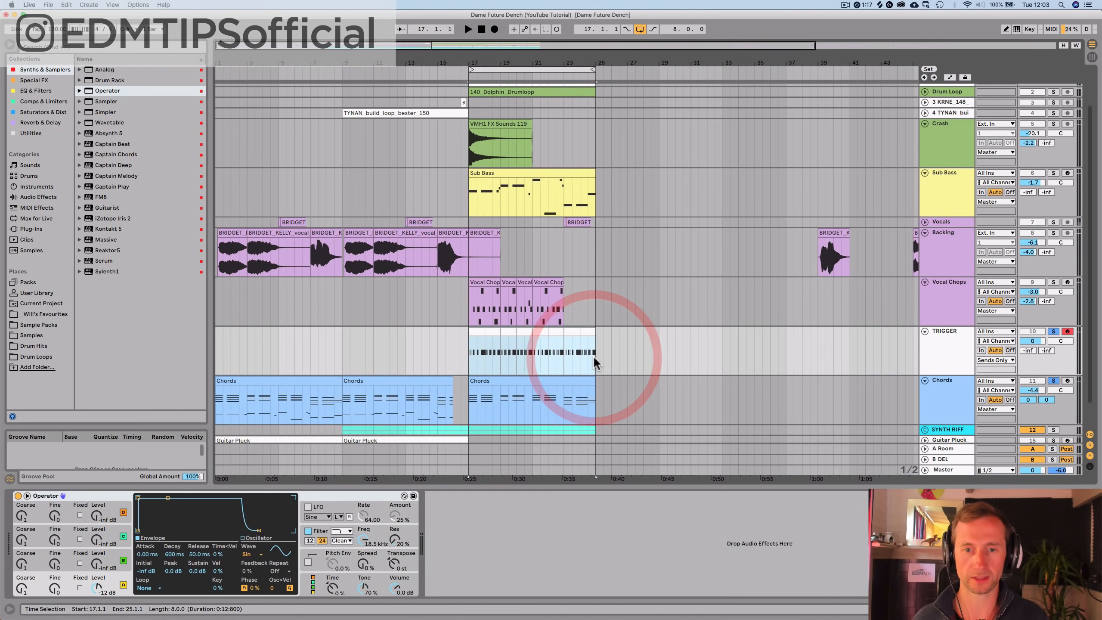
{"action": "left_click", "coordinate": [945, 393]}
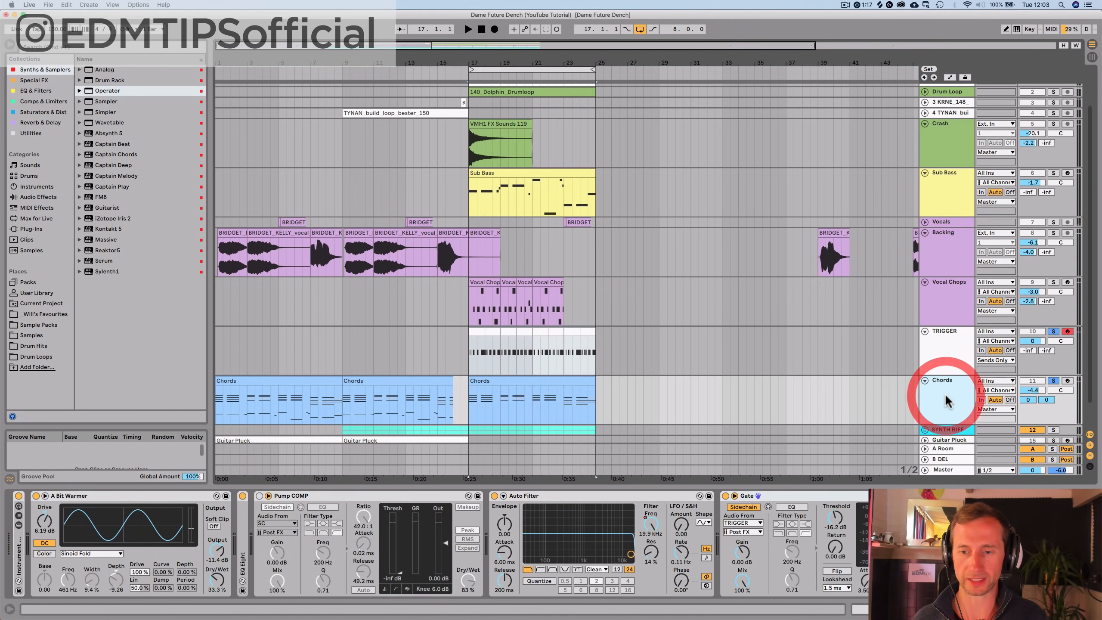
Step: Play back the soloed gated chords from bar 17, stop, and turn off the solos on the Chords and TRIGGER tracks
{"action": "key", "text": "space"}
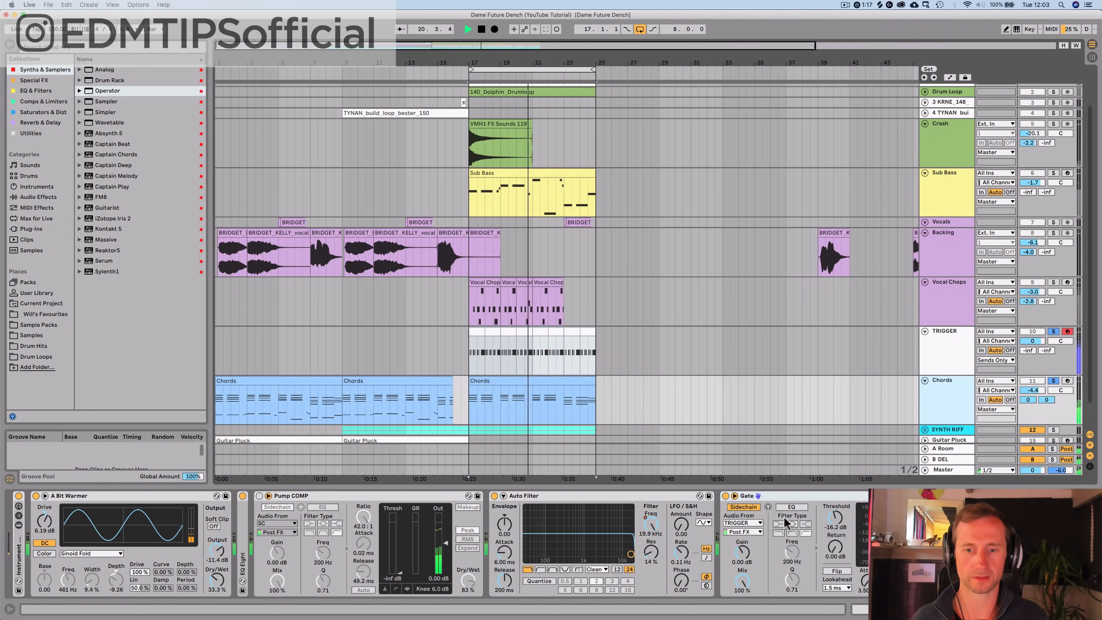
{"action": "key", "text": "space"}
{"action": "left_click", "coordinate": [1053, 381]}
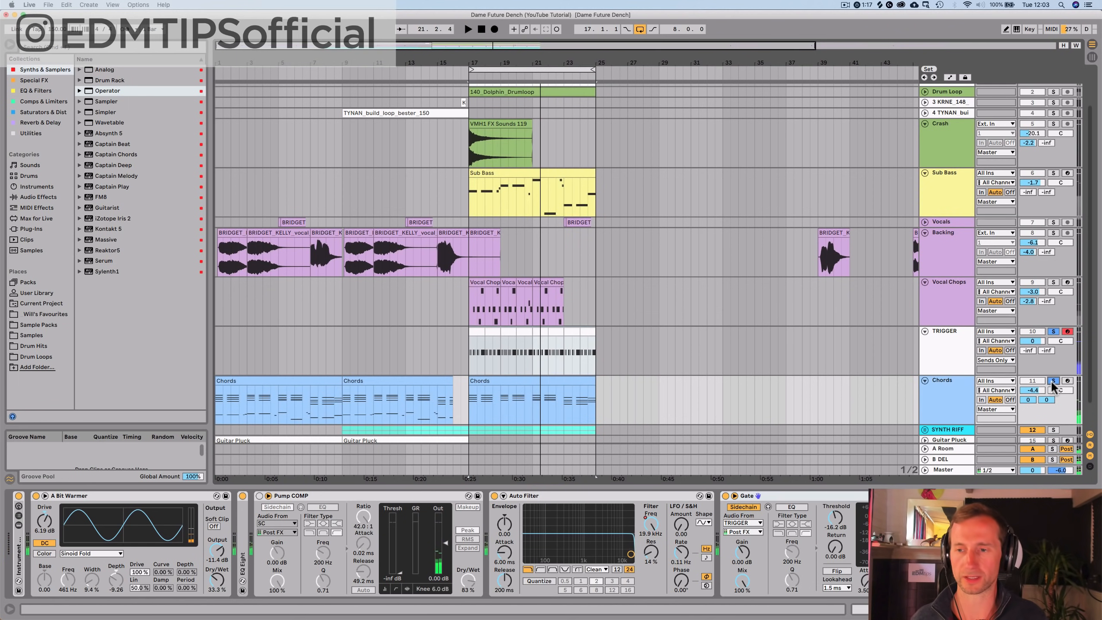
Step: Set the Chords track's volume to -2.8 dB during full-mix playback, and turn its B DEL send down to -inf
{"action": "key", "text": "space"}
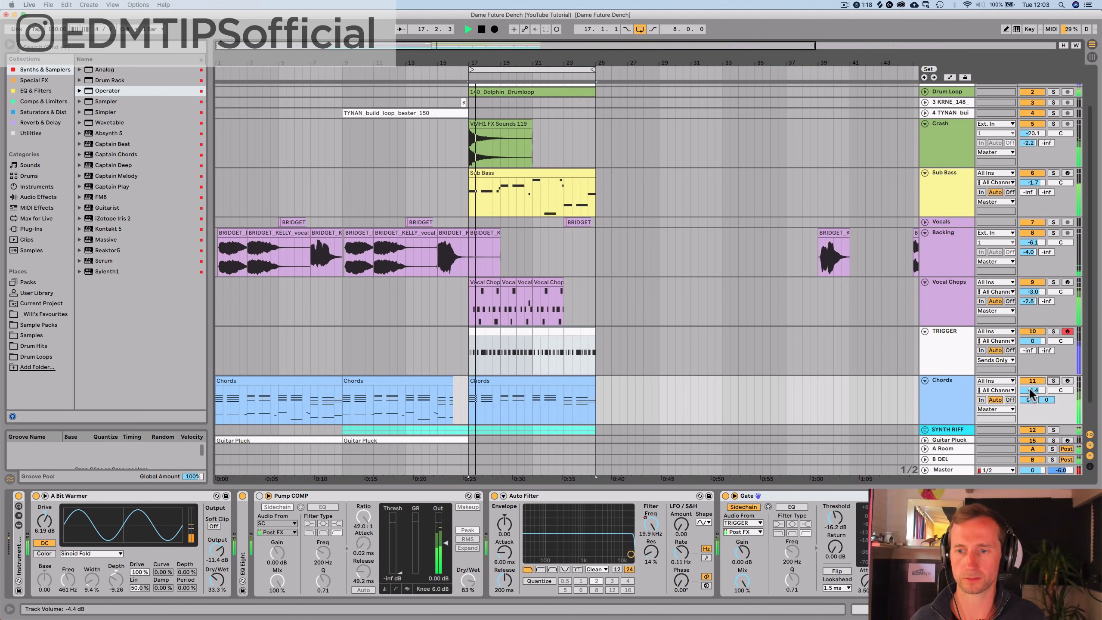
{"action": "left_click_drag", "start_coordinate": [1031, 390], "coordinate": [1031, 382]}
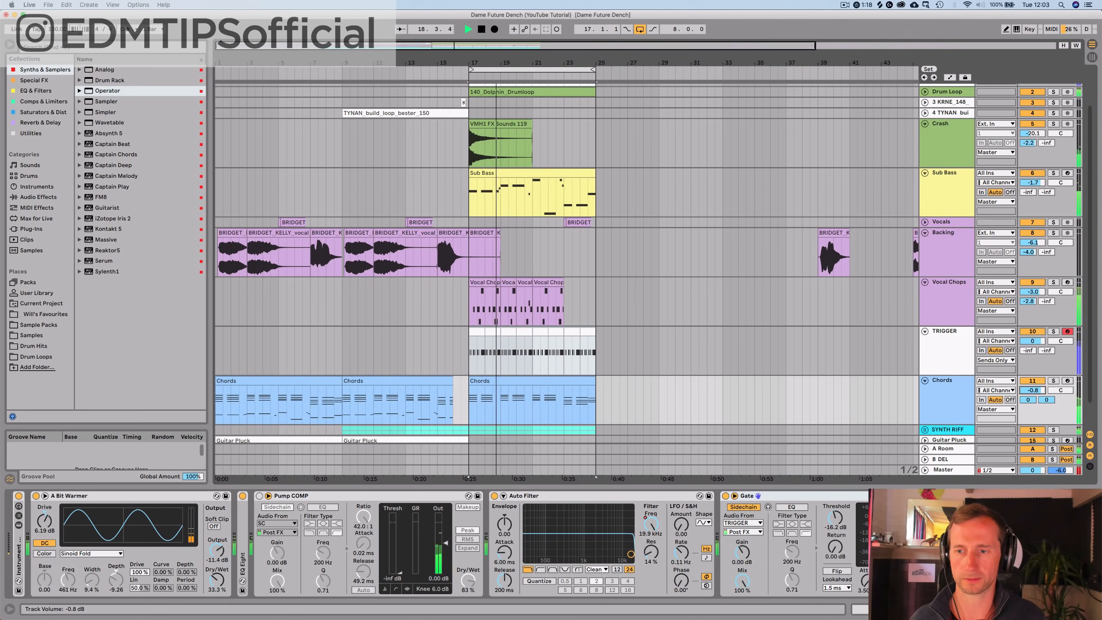
{"action": "left_click", "coordinate": [938, 392]}
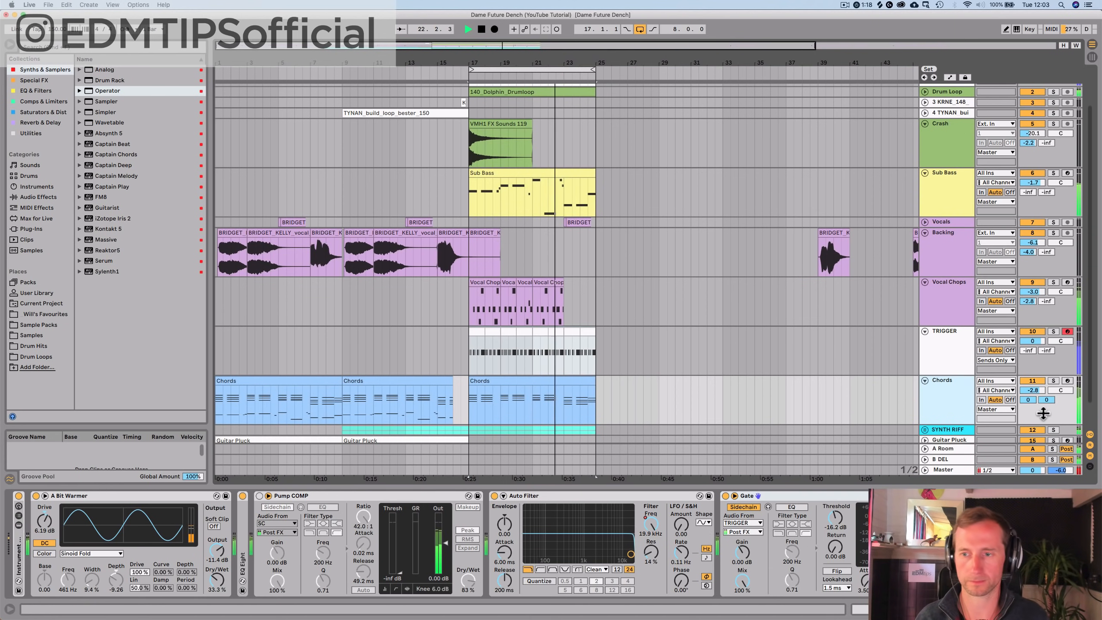
{"action": "key", "text": "space"}
{"action": "left_click_drag", "start_coordinate": [1046, 401], "coordinate": [1046, 439]}
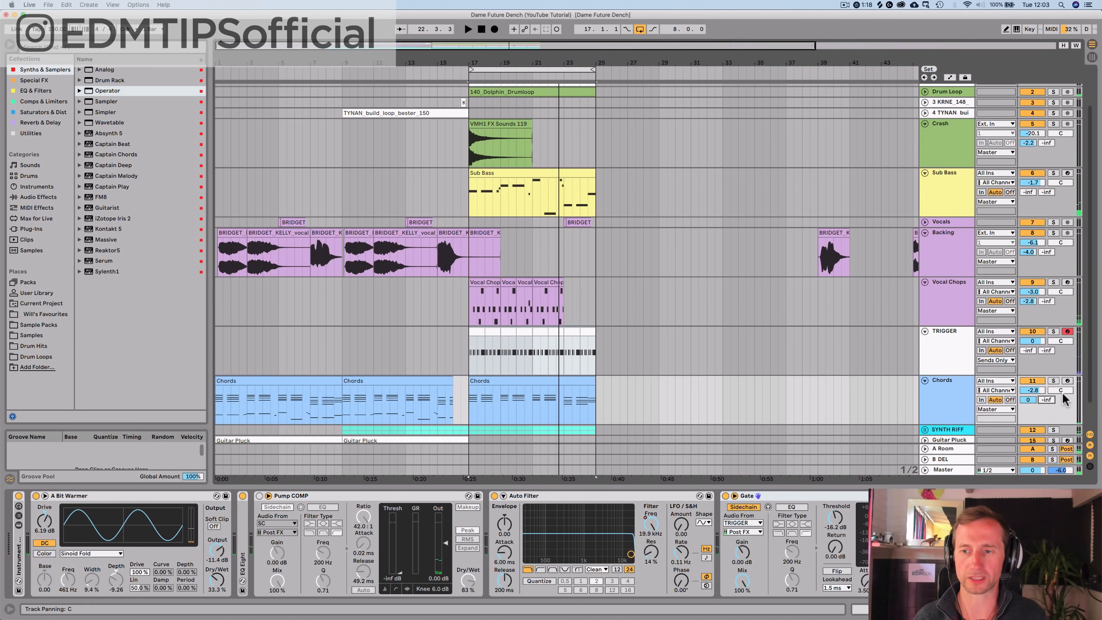
Step: Raise the Chords track's volume to 1.1 dB while playing the full drop, and stop playback
{"action": "key", "text": "space"}
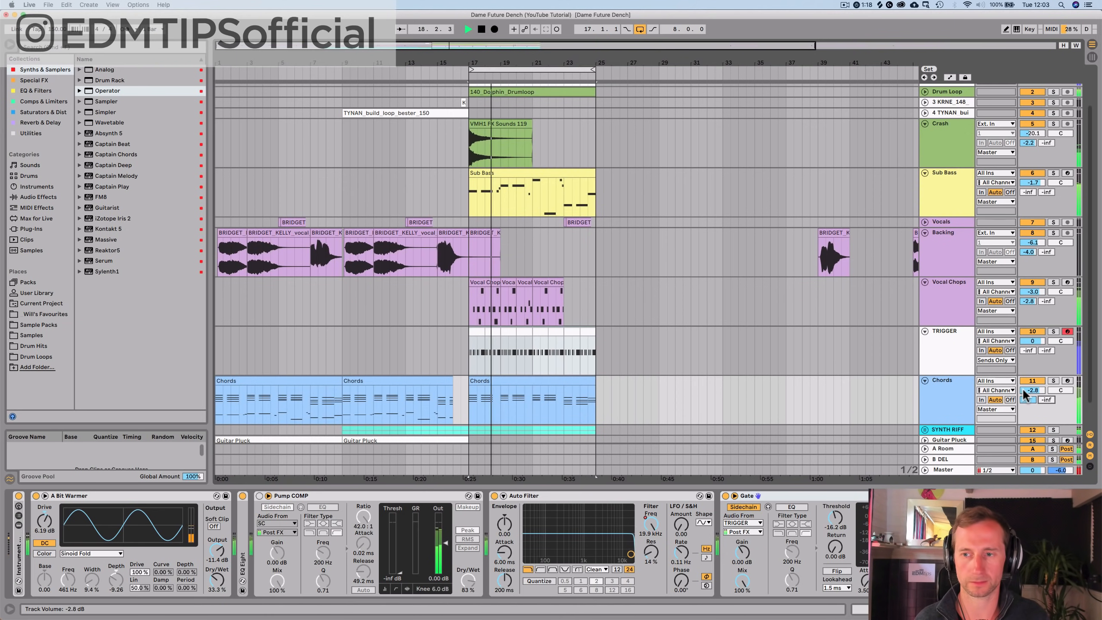
{"action": "left_click_drag", "start_coordinate": [1033, 390], "coordinate": [1033, 382]}
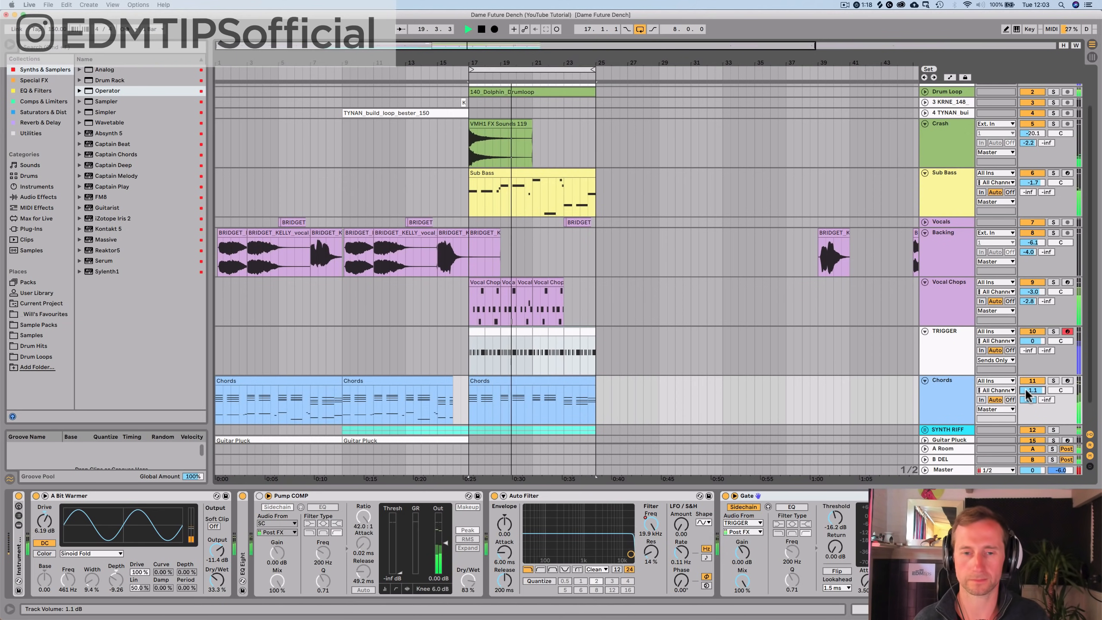
{"action": "key", "text": "space"}
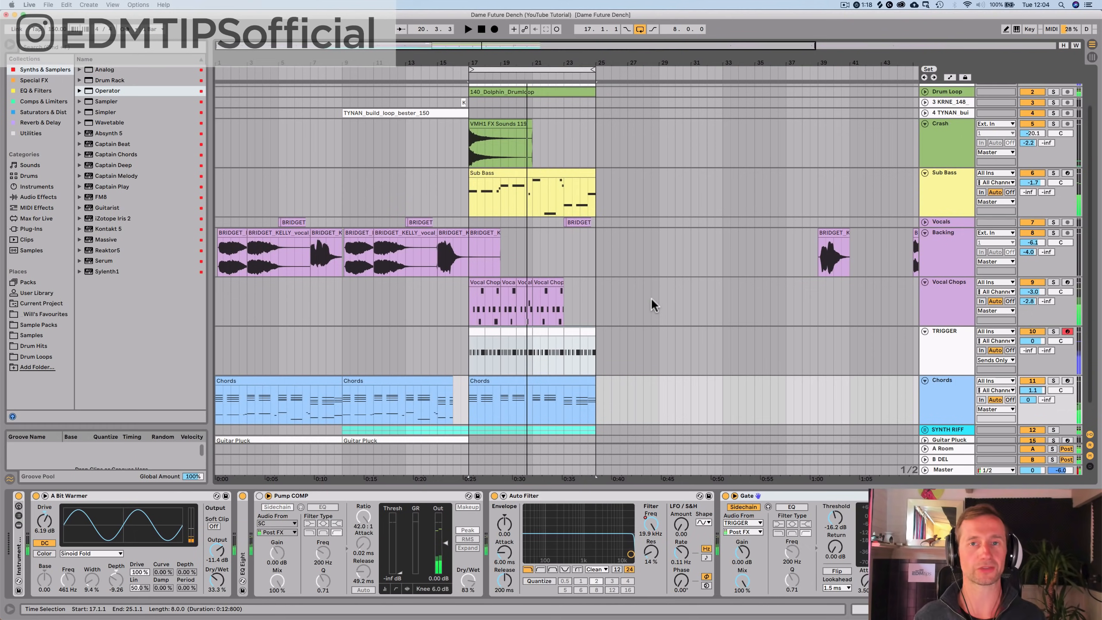